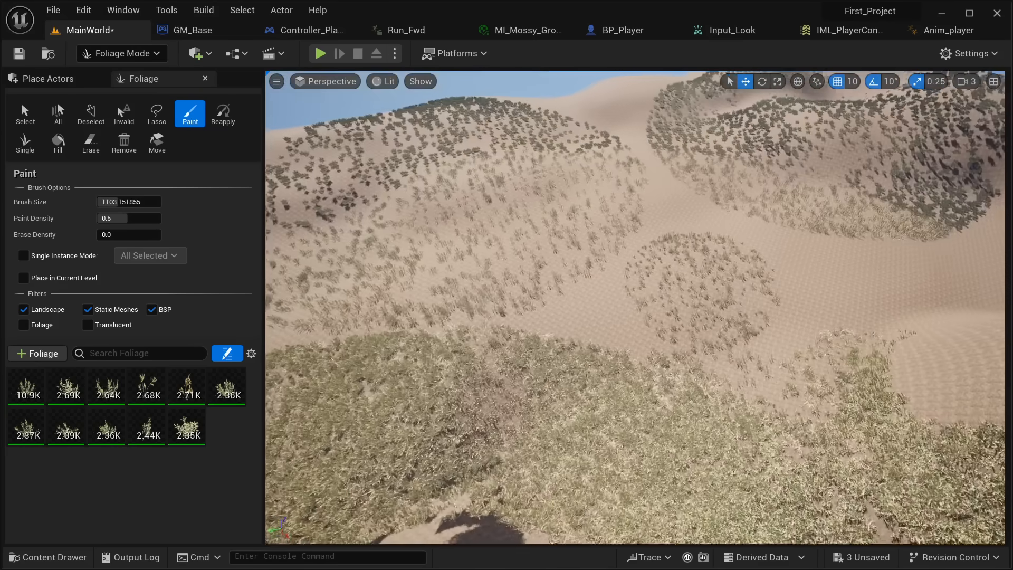
Paint grass and shrub foliage at 0.5 density across bare sand between the existing patches and around the dunes
{"action": "right_click_drag", "start_coordinate": [656, 299], "coordinate": [697, 353]}
{"action": "left_click_drag", "start_coordinate": [656, 298], "coordinate": [731, 283]}
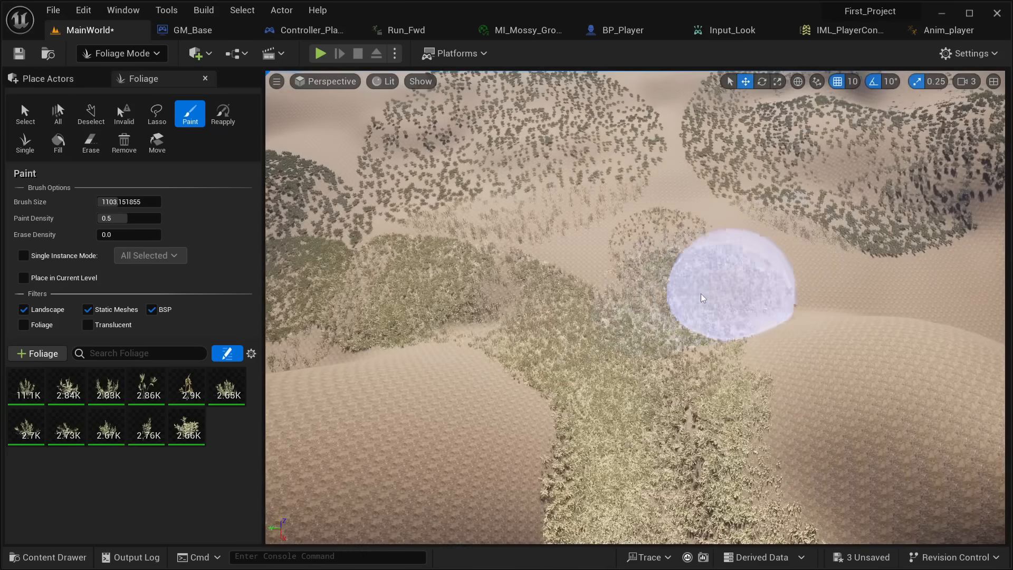
{"action": "mouse_move", "coordinate": [730, 283]}
{"action": "right_mouse_down"}
{"action": "mouse_move", "coordinate": [881, 211]}
{"action": "mouse_move", "coordinate": [950, 195]}
{"action": "mouse_move", "coordinate": [981, 232]}
{"action": "mouse_move", "coordinate": [998, 327]}
{"action": "right_mouse_up"}
{"action": "key", "text": "w"}
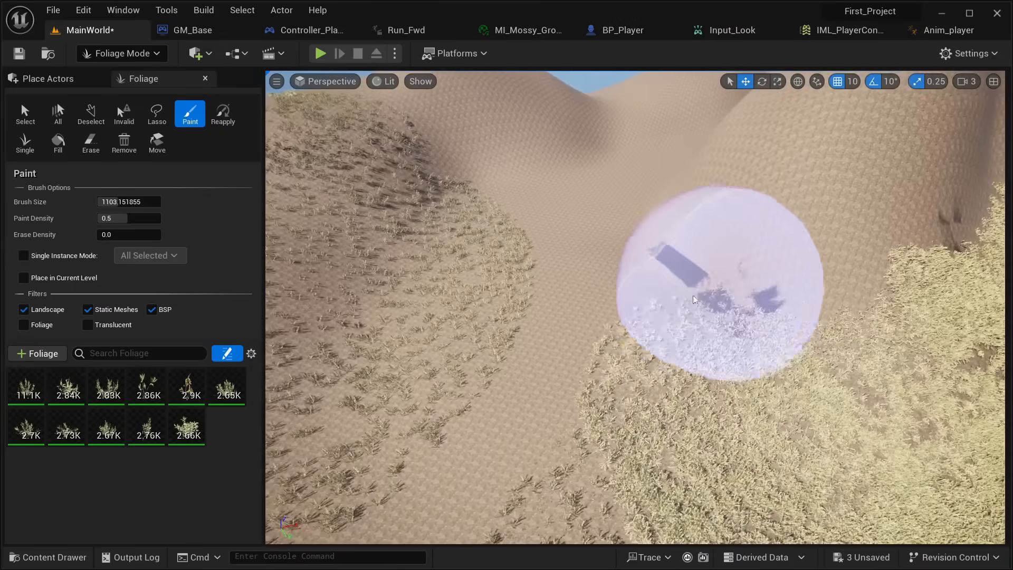
{"action": "mouse_move", "coordinate": [728, 282]}
{"action": "left_mouse_down"}
{"action": "mouse_move", "coordinate": [619, 291]}
{"action": "mouse_move", "coordinate": [567, 199]}
{"action": "left_mouse_up"}
{"action": "mouse_move", "coordinate": [568, 199]}
{"action": "right_mouse_down"}
{"action": "mouse_move", "coordinate": [564, 328]}
{"action": "mouse_move", "coordinate": [782, 221]}
{"action": "mouse_move", "coordinate": [908, 316]}
{"action": "mouse_move", "coordinate": [961, 316]}
{"action": "mouse_move", "coordinate": [908, 296]}
{"action": "mouse_move", "coordinate": [960, 328]}
{"action": "mouse_move", "coordinate": [919, 232]}
{"action": "mouse_move", "coordinate": [824, 237]}
{"action": "mouse_move", "coordinate": [792, 222]}
{"action": "mouse_move", "coordinate": [845, 248]}
{"action": "mouse_move", "coordinate": [871, 243]}
{"action": "right_mouse_up"}
{"action": "key", "text": "w"}
{"action": "key", "text": "w"}
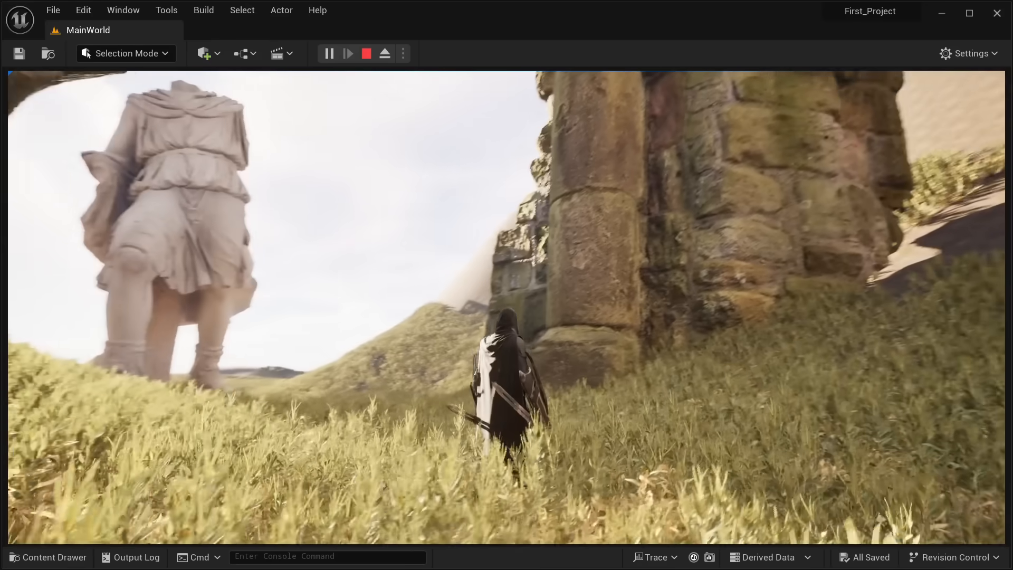
Walk the character through the ruins toward the statue, and eject from it to survey the landscape with a free camera
{"action": "key", "text": "w"}
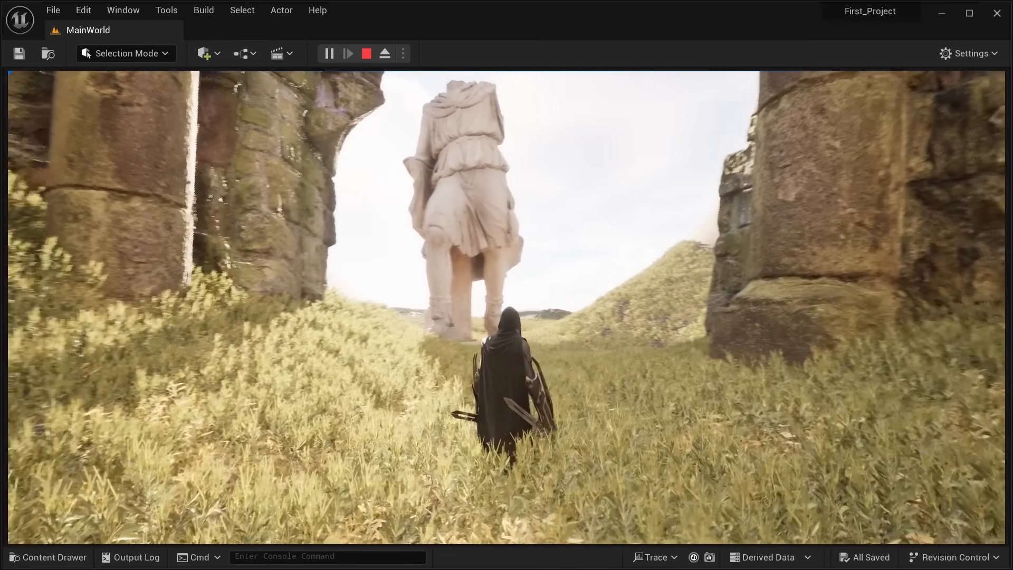
{"action": "key", "text": "w"}
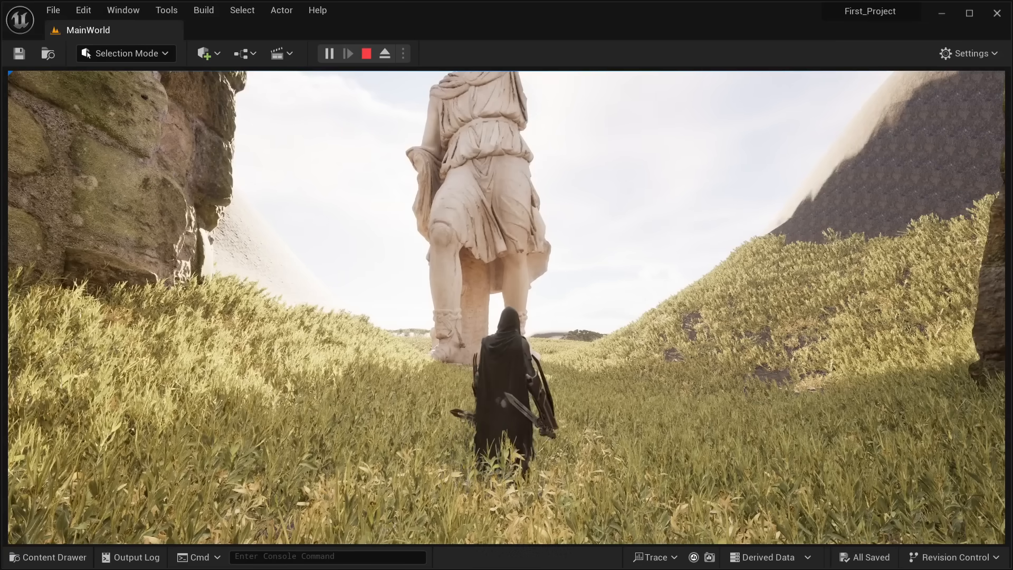
{"action": "key", "text": "F8"}
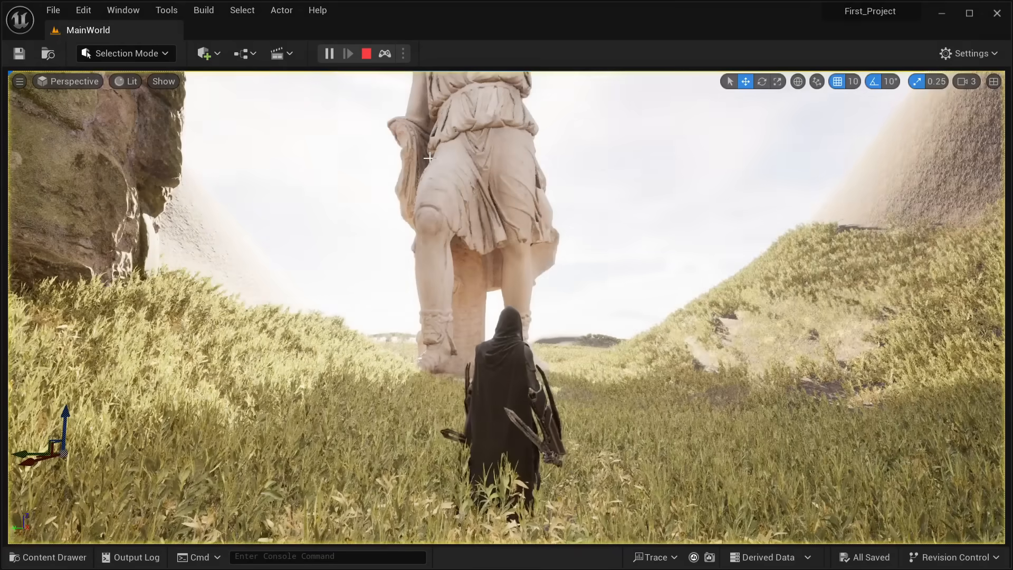
{"action": "right_click_drag", "start_coordinate": [432, 163], "coordinate": [306, 200]}
{"action": "key", "text": "d"}
{"action": "key", "text": "w"}
{"action": "key", "text": "s"}
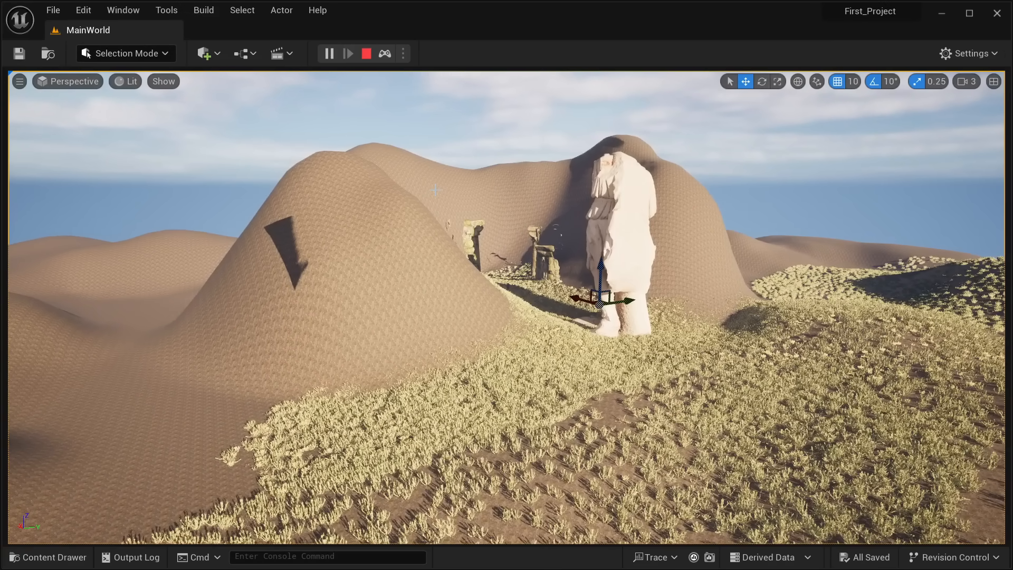
{"action": "right_click_drag", "start_coordinate": [306, 200], "coordinate": [388, 153]}
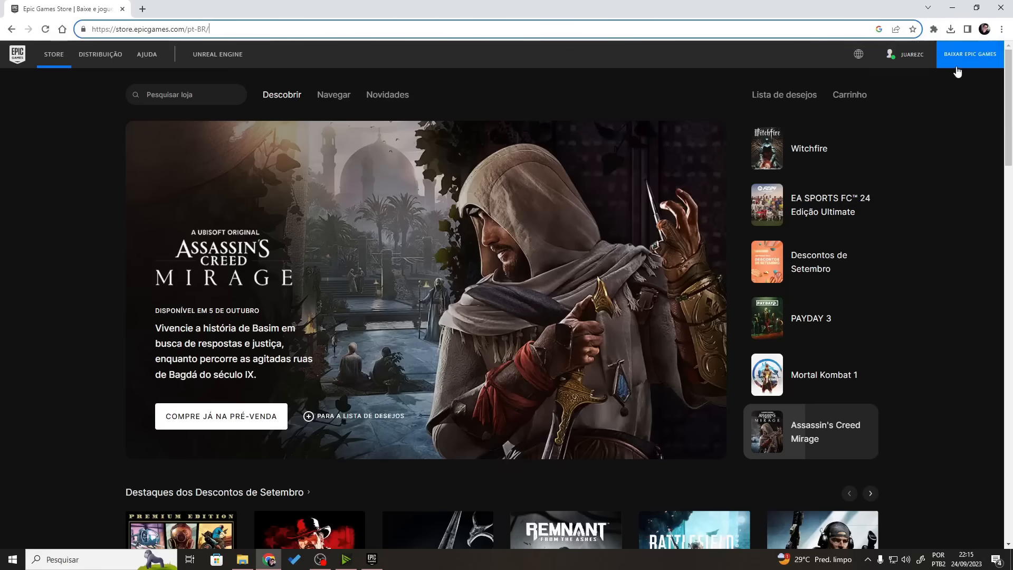
Switch to the Epic Games Launcher and open its Unreal Engine section
{"action": "left_click", "coordinate": [376, 558]}
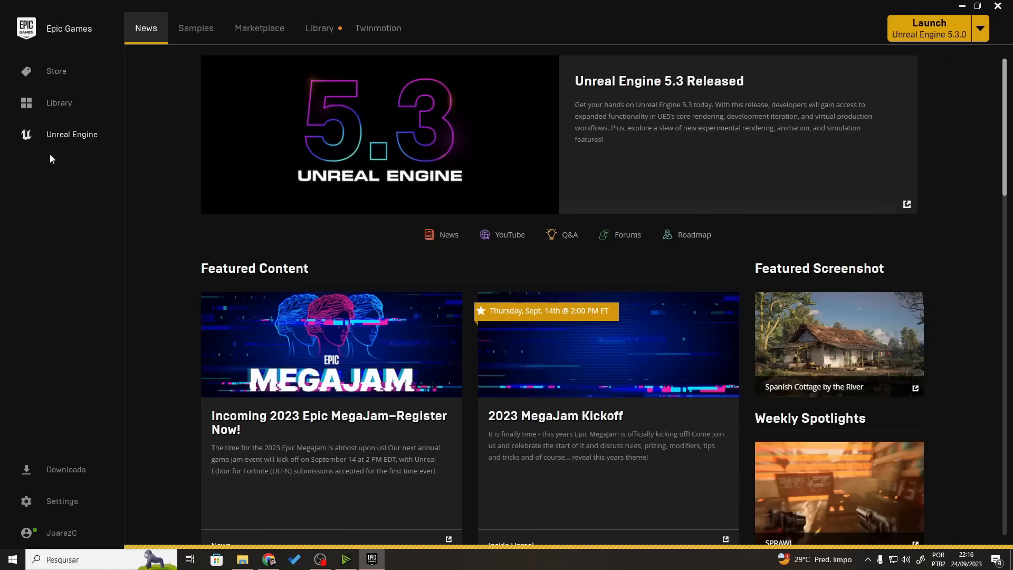
{"action": "scroll", "coordinate": [423, 299], "scroll_direction": "down", "scroll_amount": 3}
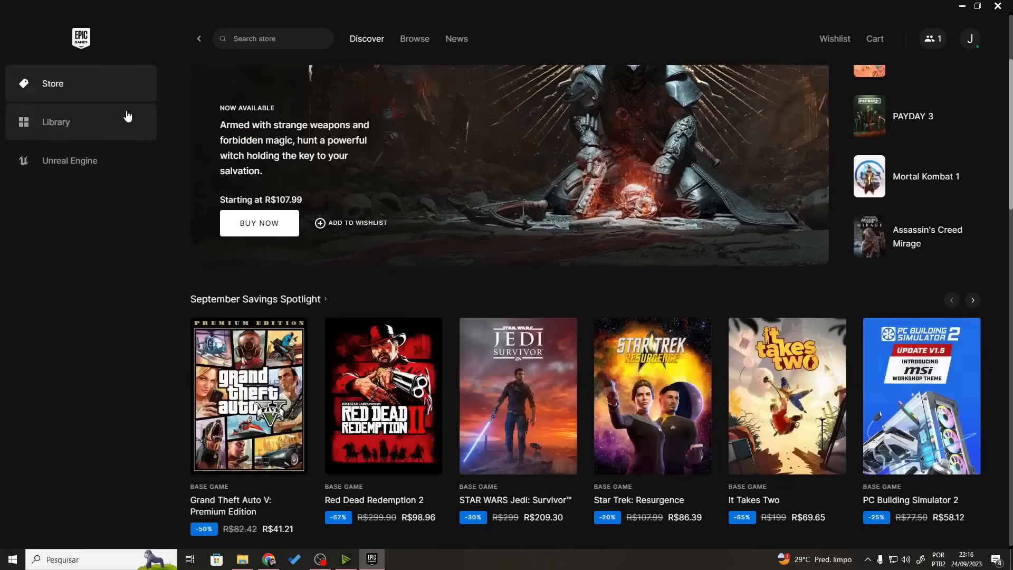
{"action": "left_click", "coordinate": [80, 168]}
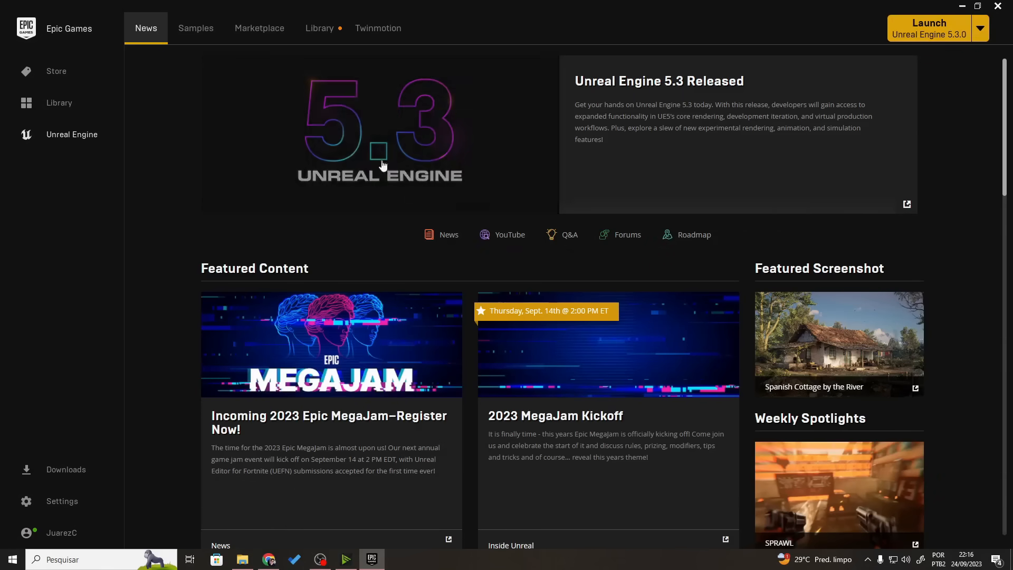
Look through the Unreal Engine news, samples, Marketplace and library pages
{"action": "scroll", "coordinate": [1007, 205], "scroll_direction": "down", "scroll_amount": 1}
{"action": "left_click_drag", "start_coordinate": [1007, 206], "coordinate": [1012, 143]}
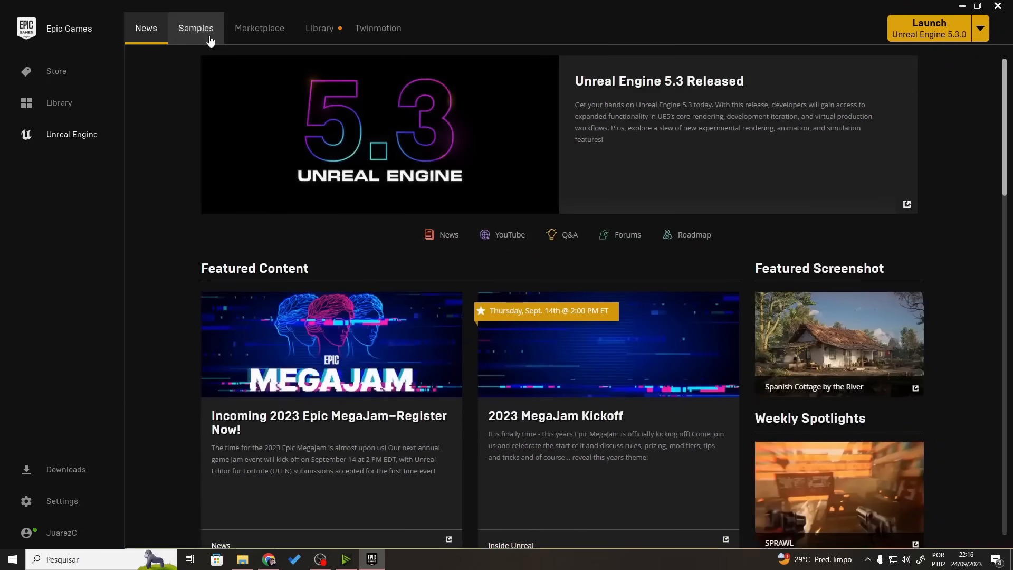
{"action": "left_click", "coordinate": [196, 46]}
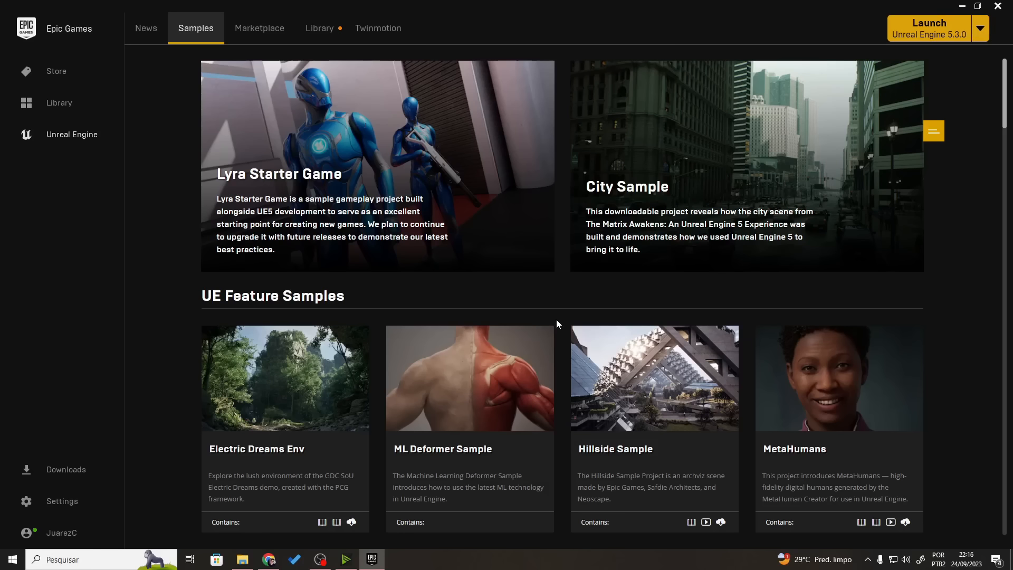
{"action": "left_click", "coordinate": [242, 34]}
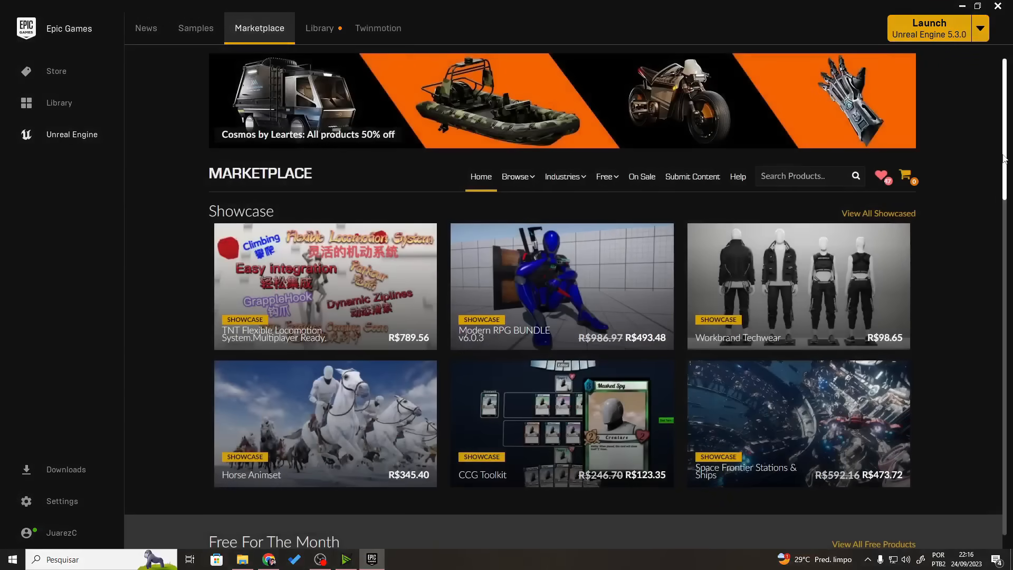
{"action": "left_click", "coordinate": [323, 29]}
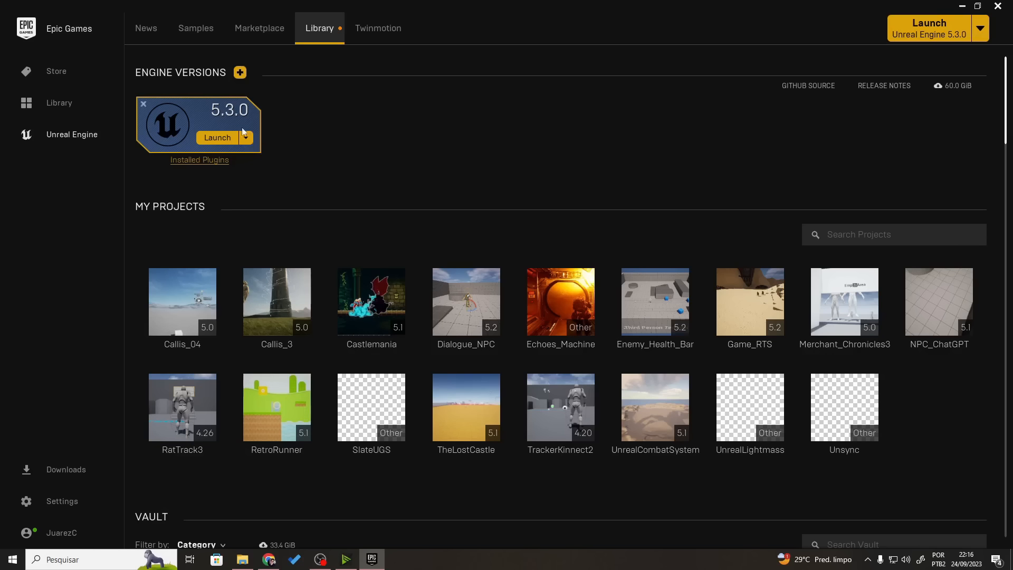
Add an engine version slot, review the versions available to install, and remove the slot
{"action": "left_click", "coordinate": [240, 73]}
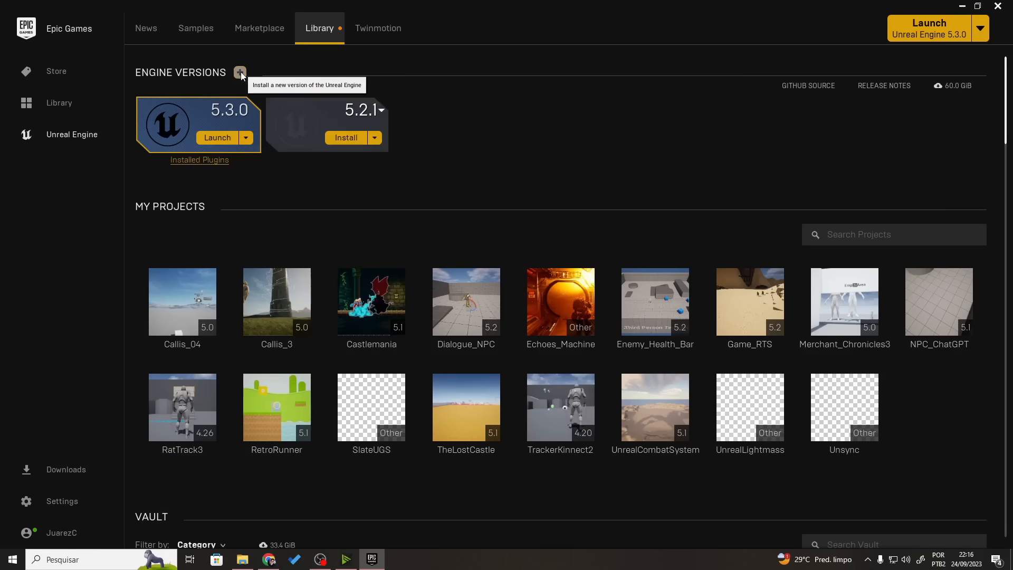
{"action": "left_click", "coordinate": [376, 112]}
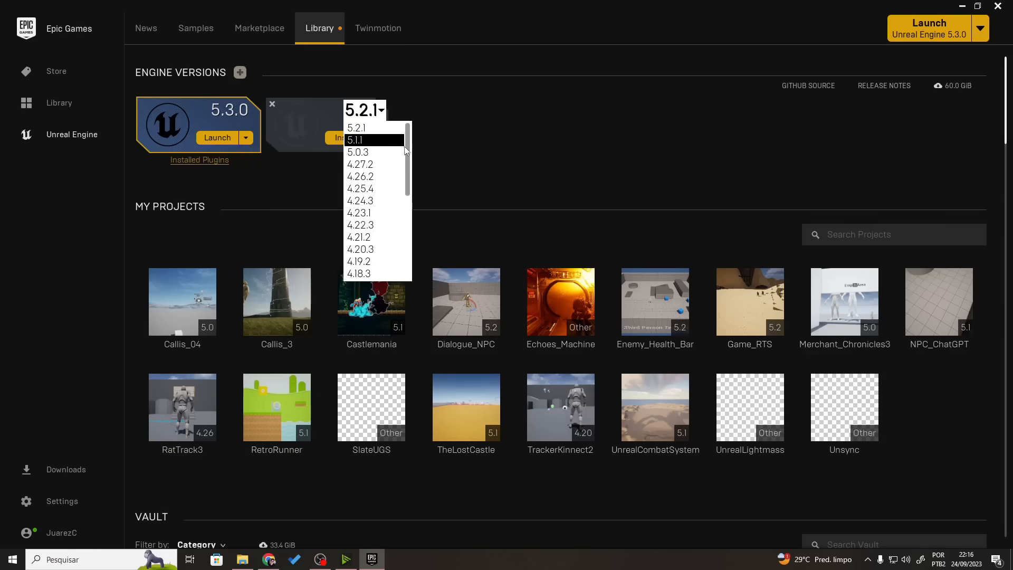
{"action": "scroll", "coordinate": [408, 183], "scroll_direction": "down", "scroll_amount": 1}
{"action": "left_click_drag", "start_coordinate": [407, 178], "coordinate": [429, 122]}
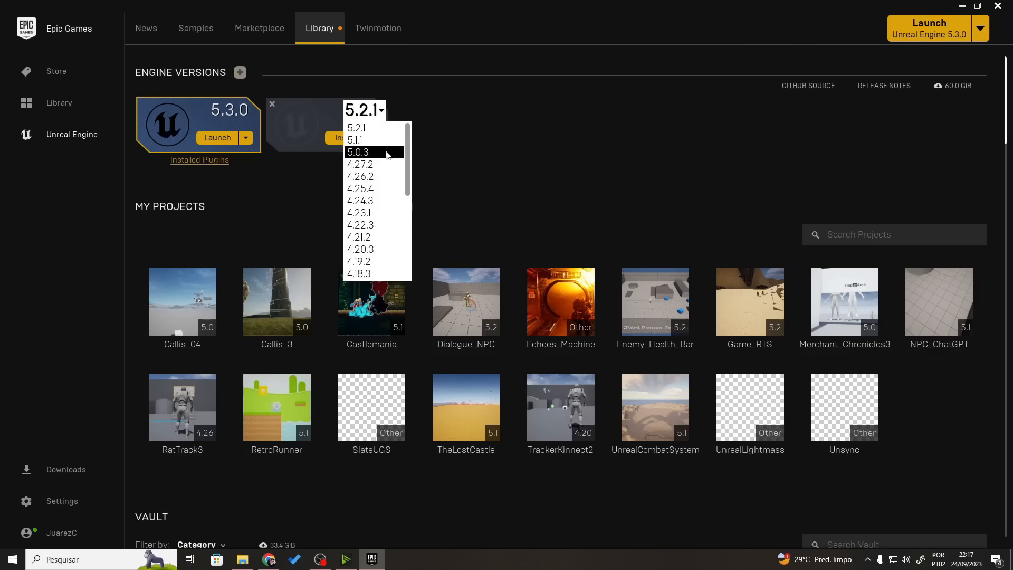
{"action": "left_click", "coordinate": [457, 123]}
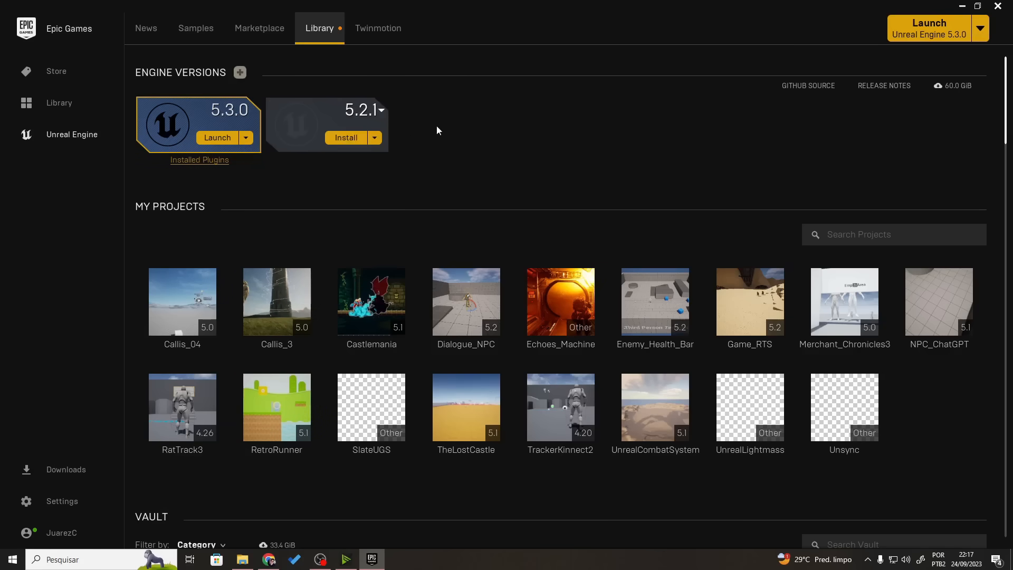
{"action": "left_click", "coordinate": [379, 110]}
{"action": "left_click", "coordinate": [442, 97]}
{"action": "left_click", "coordinate": [274, 105]}
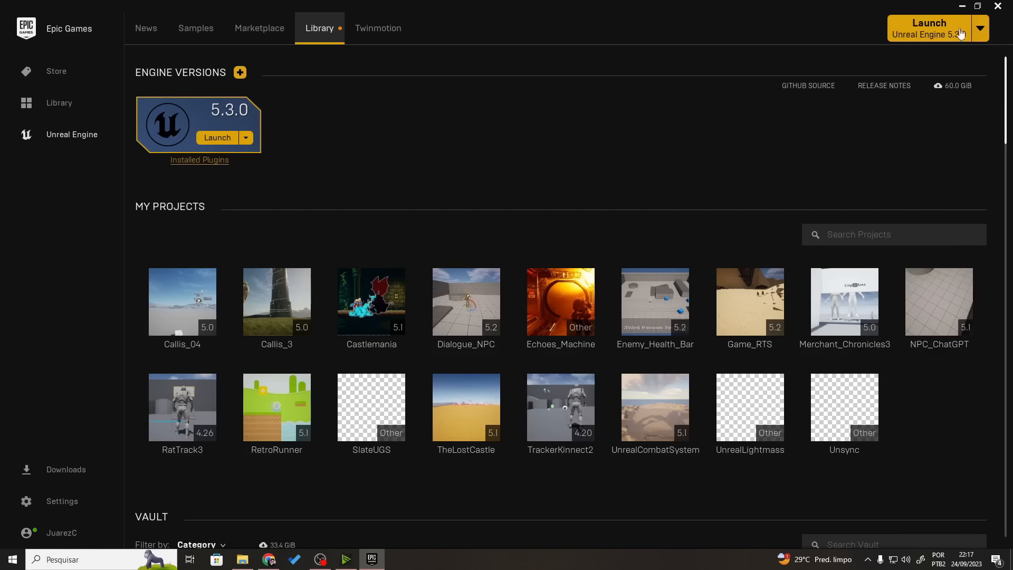
Launch Unreal Engine 5.3.0 to reach the Unreal Project Browser
{"action": "left_click", "coordinate": [983, 30]}
{"action": "left_click", "coordinate": [983, 29]}
{"action": "left_click", "coordinate": [948, 42]}
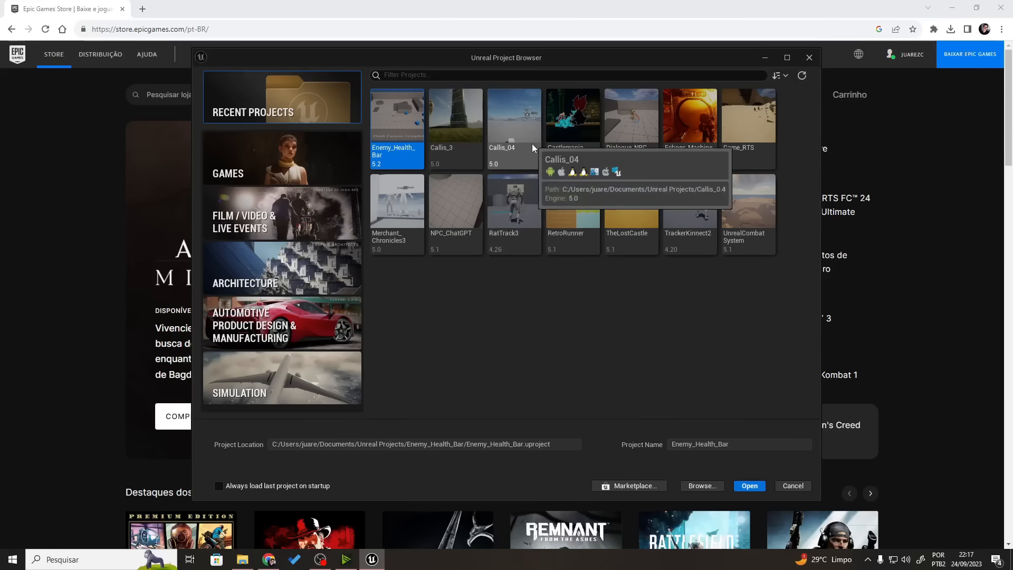
Look over the recent projects, including Dialogue_NPC, UnrealCombatSystem, Game_RTS, Echoes_Machine, TheLostCastle and TrackerKinnect2
{"action": "left_click", "coordinate": [622, 129]}
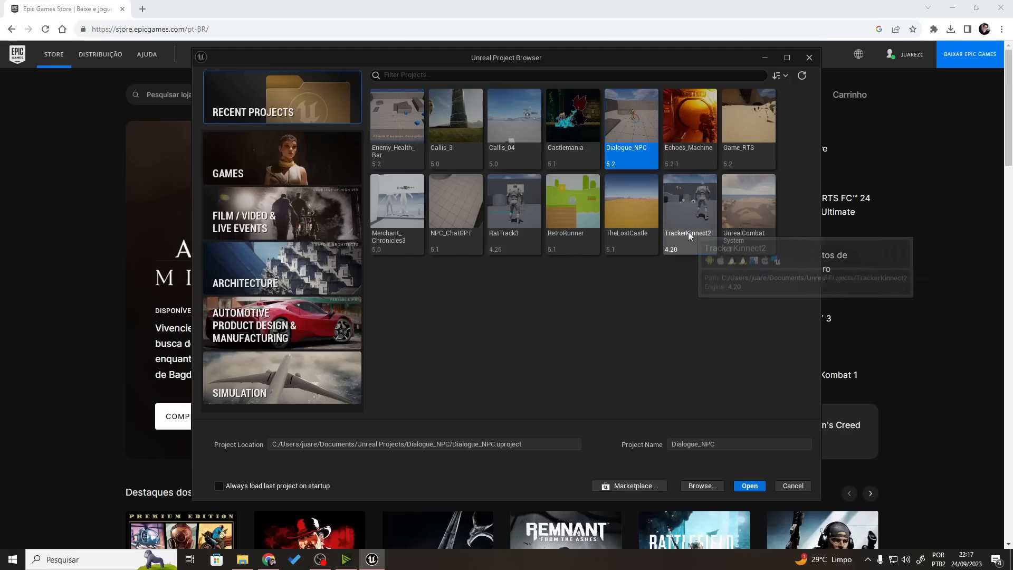
{"action": "left_click", "coordinate": [748, 197]}
{"action": "left_click", "coordinate": [730, 120]}
{"action": "left_click", "coordinate": [689, 117]}
{"action": "left_click", "coordinate": [634, 222]}
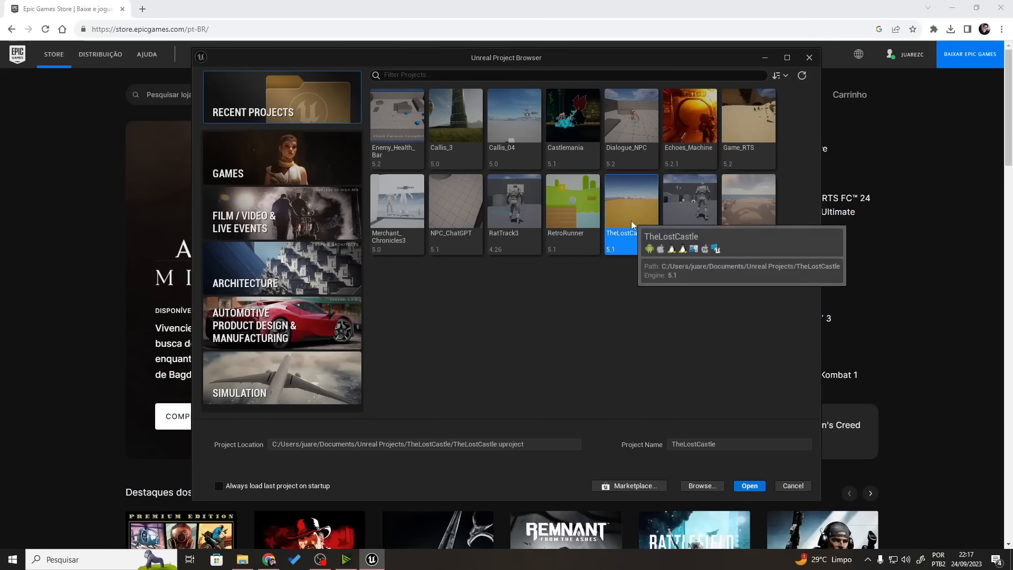
{"action": "left_click", "coordinate": [680, 209]}
{"action": "left_click", "coordinate": [641, 115]}
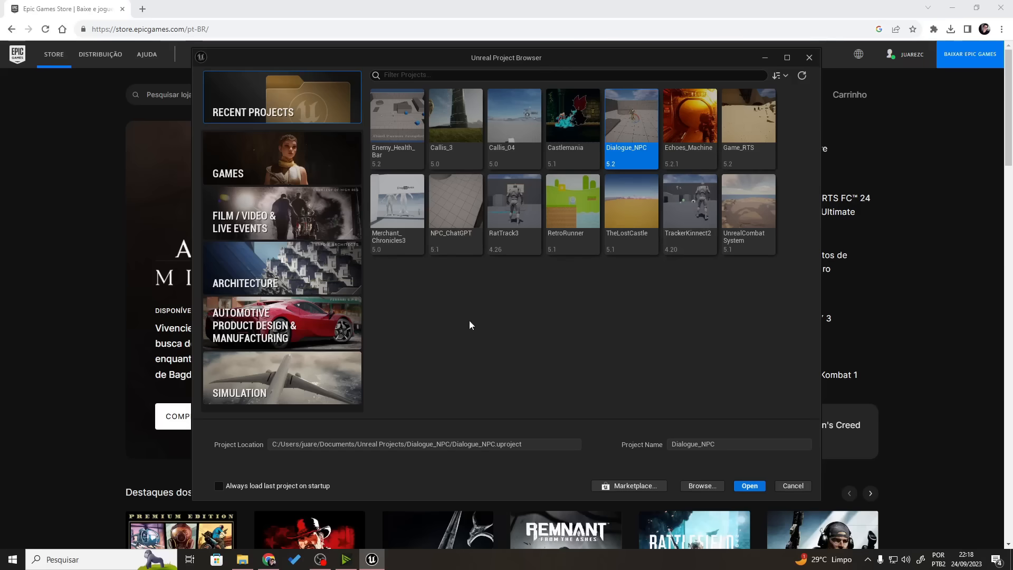
Review the new-project template categories from Games through Film, Architecture, Automotive and Simulation, returning to Games
{"action": "left_click", "coordinate": [317, 170]}
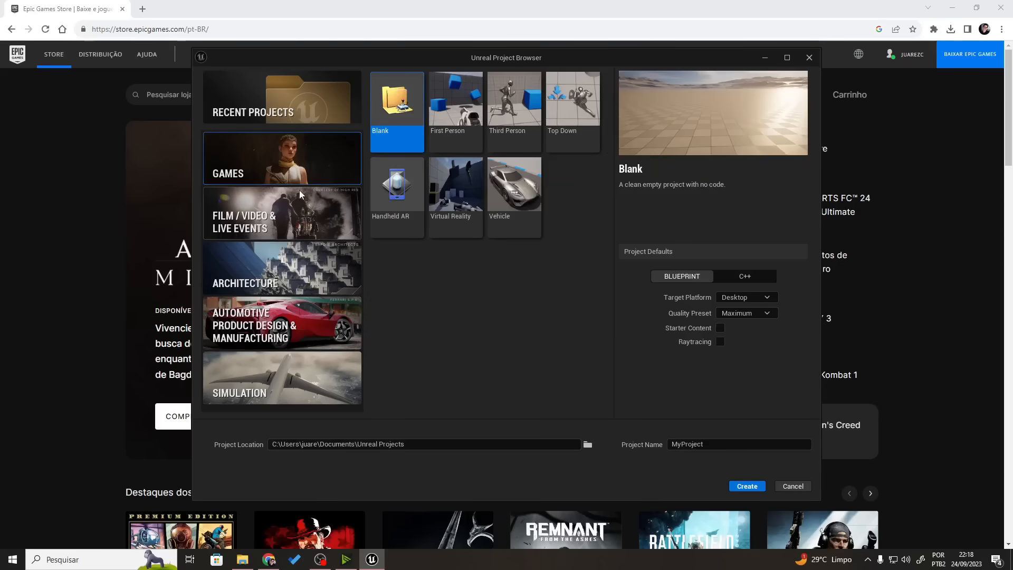
{"action": "left_click", "coordinate": [275, 227]}
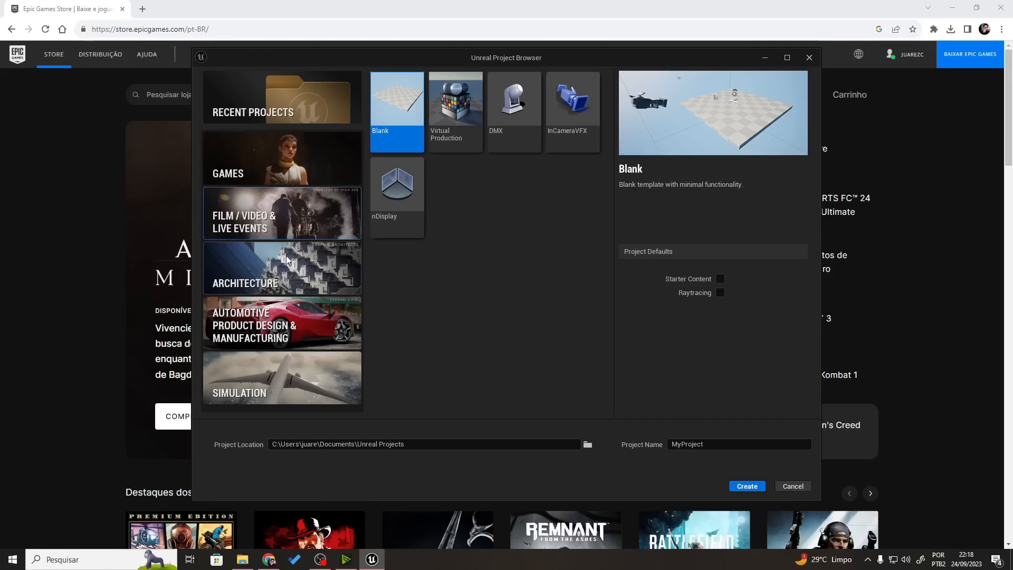
{"action": "left_click", "coordinate": [299, 278]}
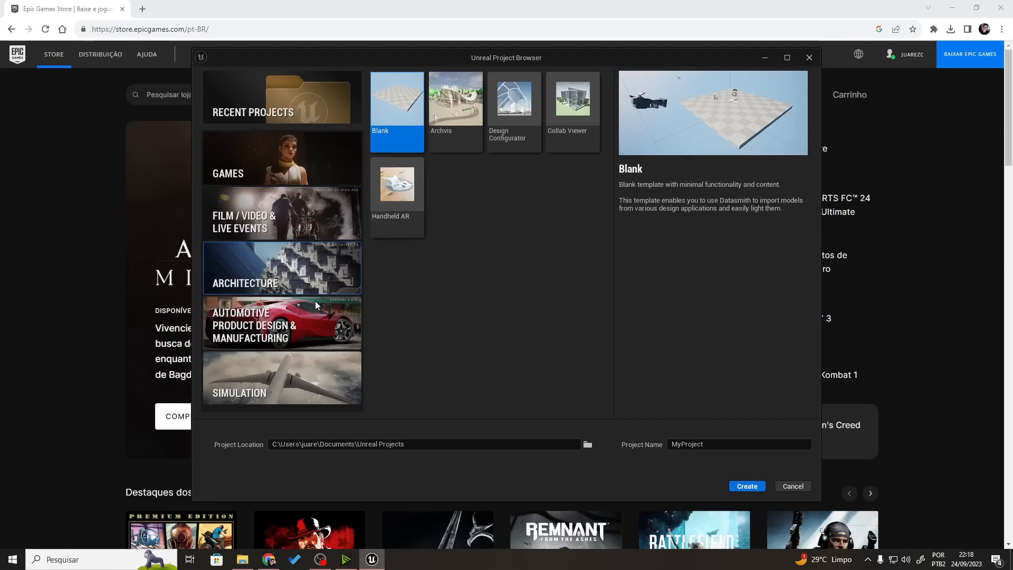
{"action": "left_click", "coordinate": [316, 319]}
{"action": "left_click", "coordinate": [321, 389]}
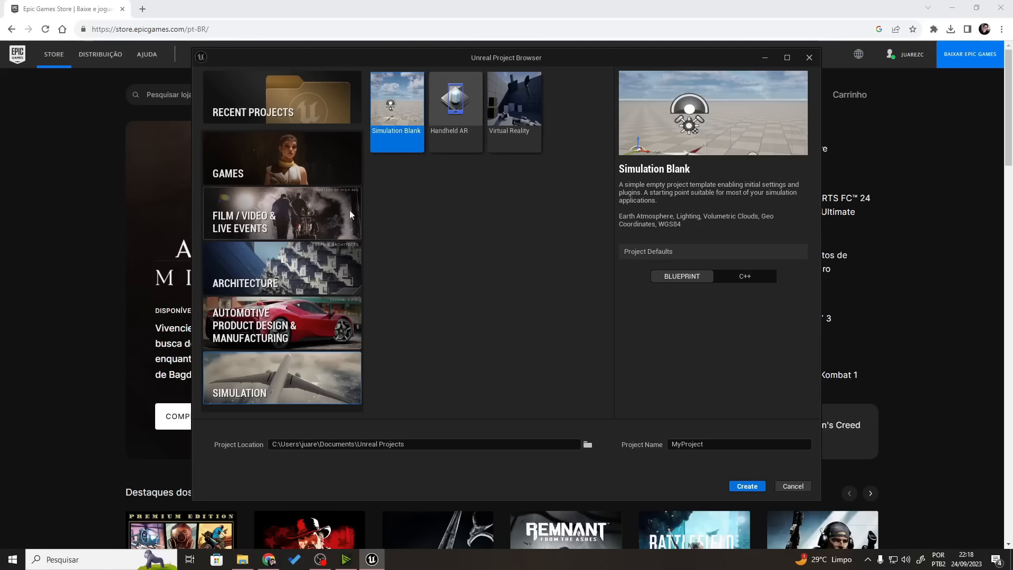
{"action": "left_click", "coordinate": [278, 149]}
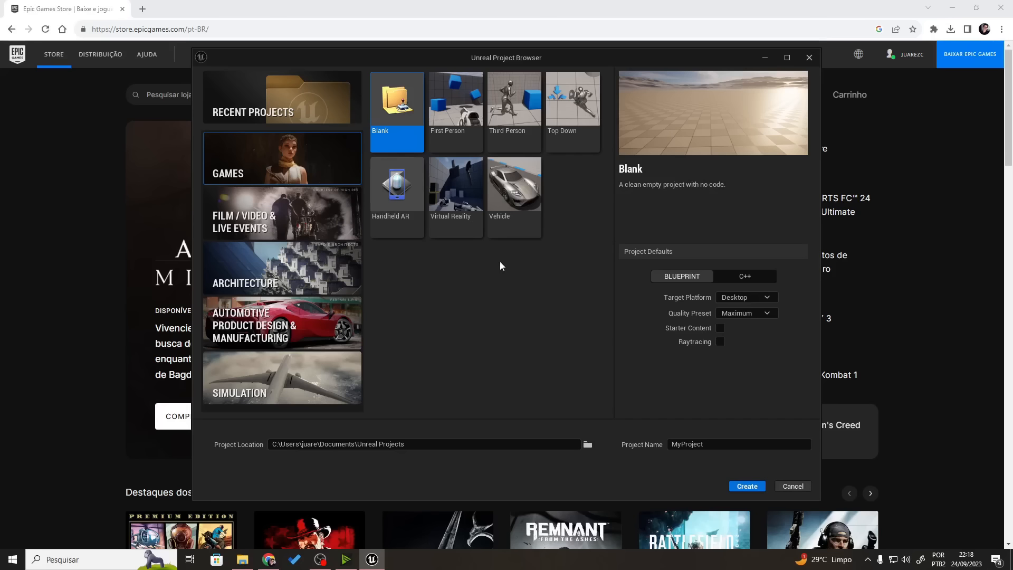
Examine the descriptions of the First Person, Third Person, Top Down, Vehicle, Virtual Reality and Handheld AR game templates
{"action": "left_click", "coordinate": [481, 108]}
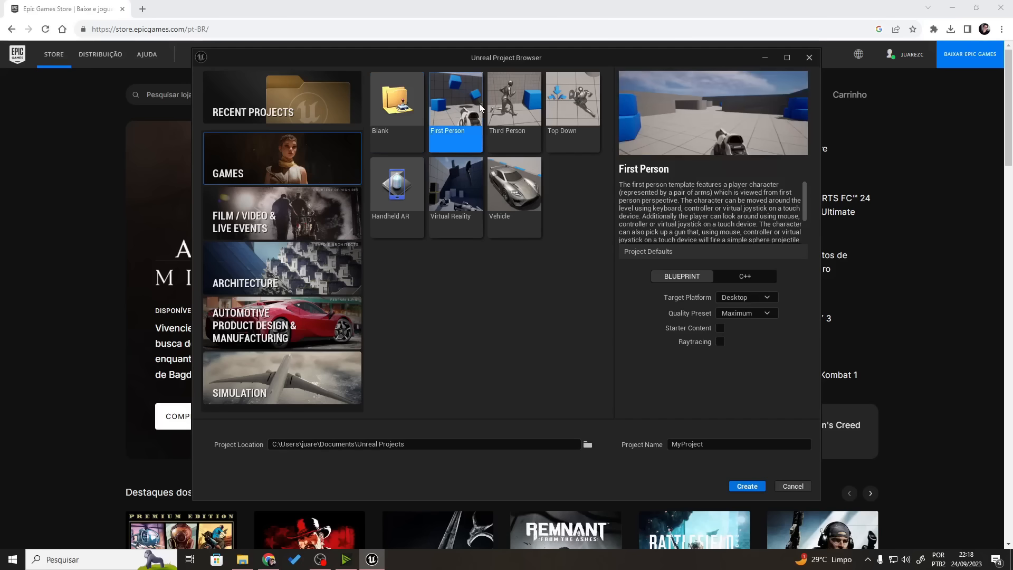
{"action": "left_click", "coordinate": [530, 111]}
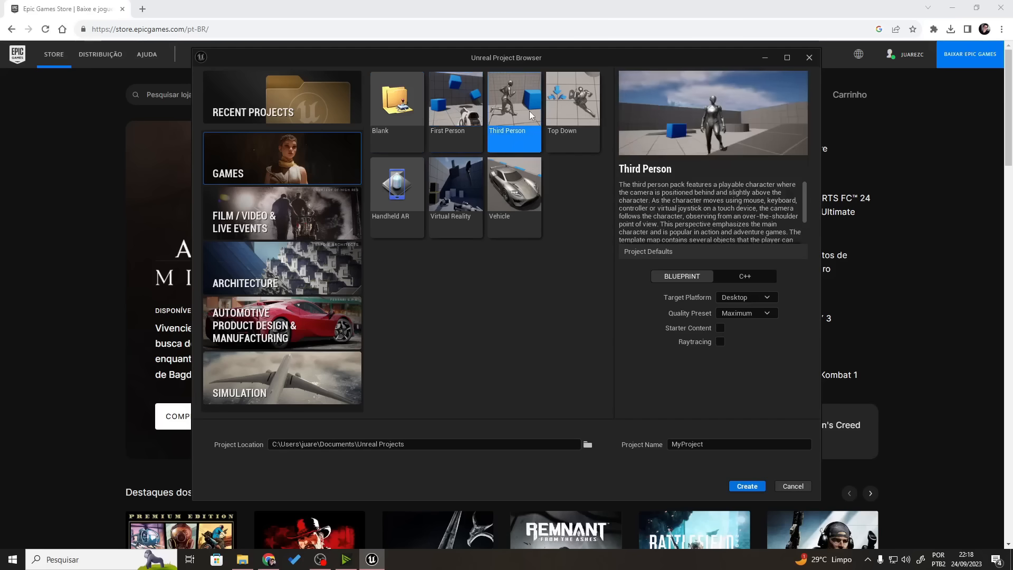
{"action": "left_click", "coordinate": [578, 103]}
{"action": "left_click", "coordinate": [510, 208]}
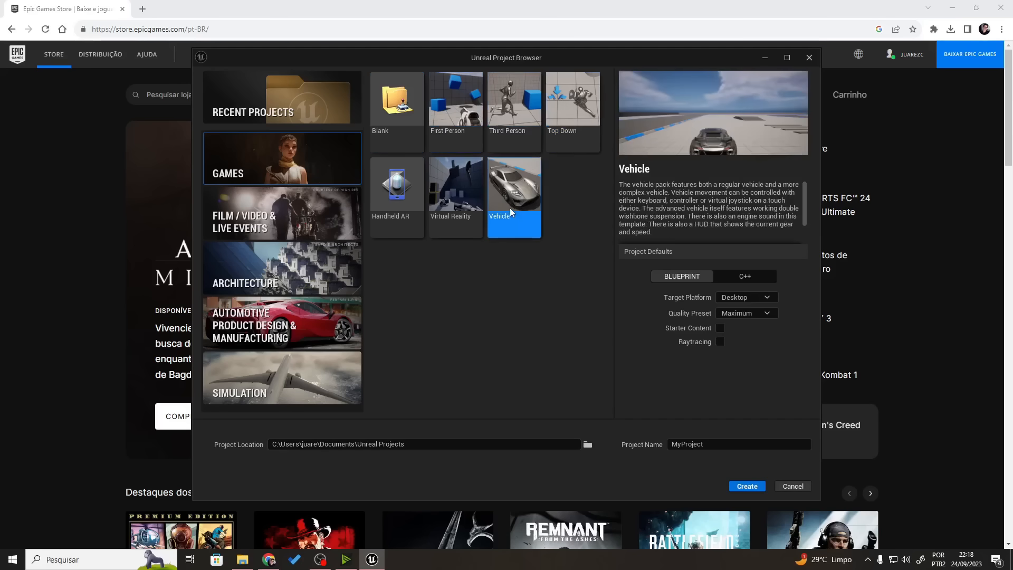
{"action": "left_click", "coordinate": [447, 196]}
{"action": "left_click", "coordinate": [406, 198]}
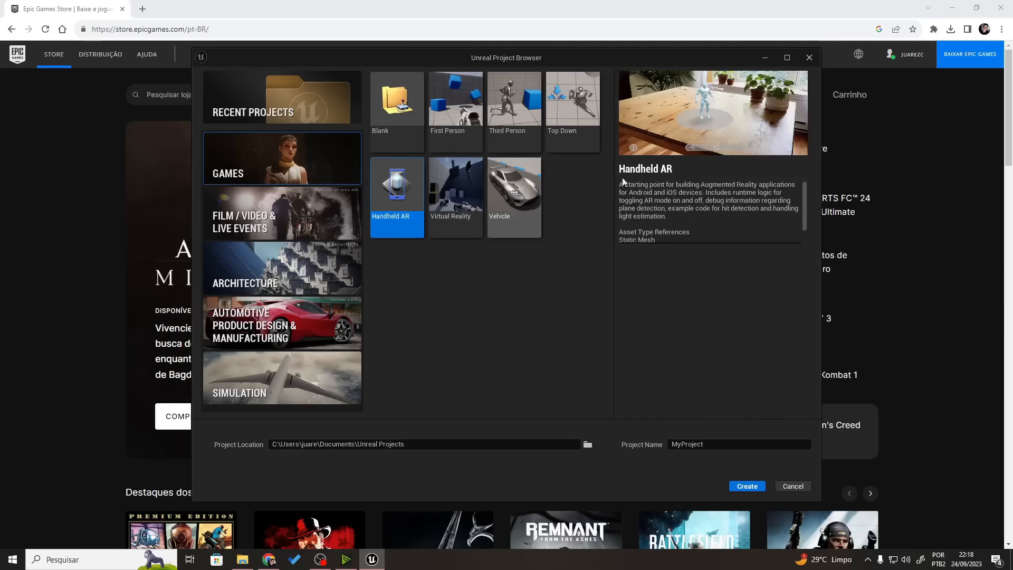
{"action": "left_click", "coordinate": [458, 134]}
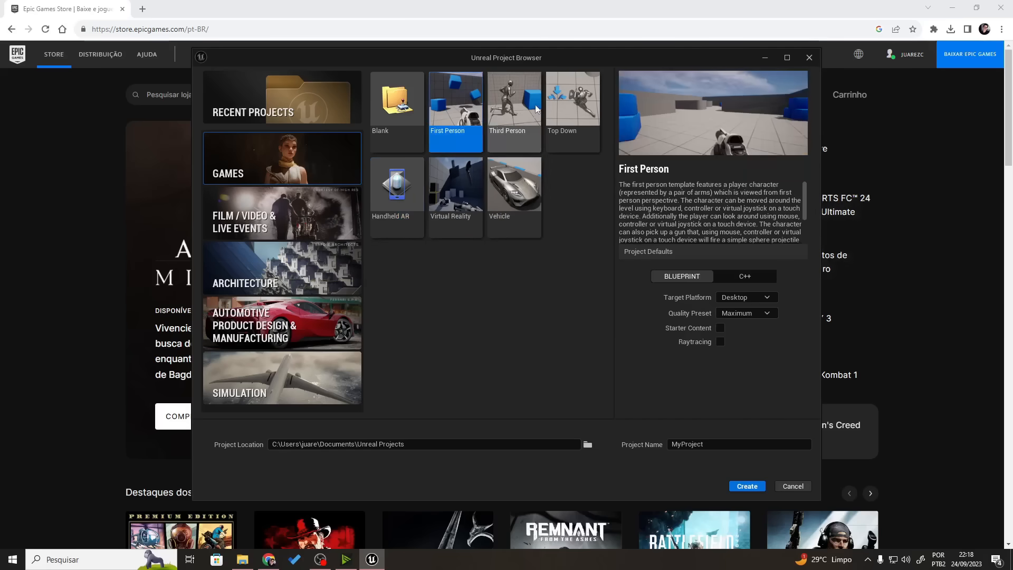
{"action": "left_click", "coordinate": [515, 121]}
{"action": "left_click", "coordinate": [574, 118]}
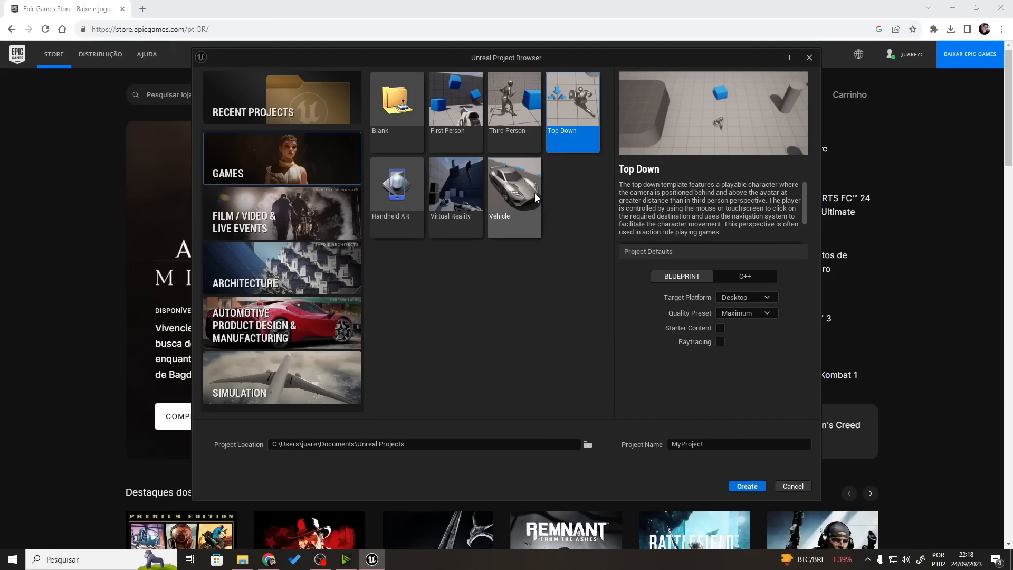
Compare the Blank and Third Person game templates and choose Blank for the new project
{"action": "left_click", "coordinate": [404, 130]}
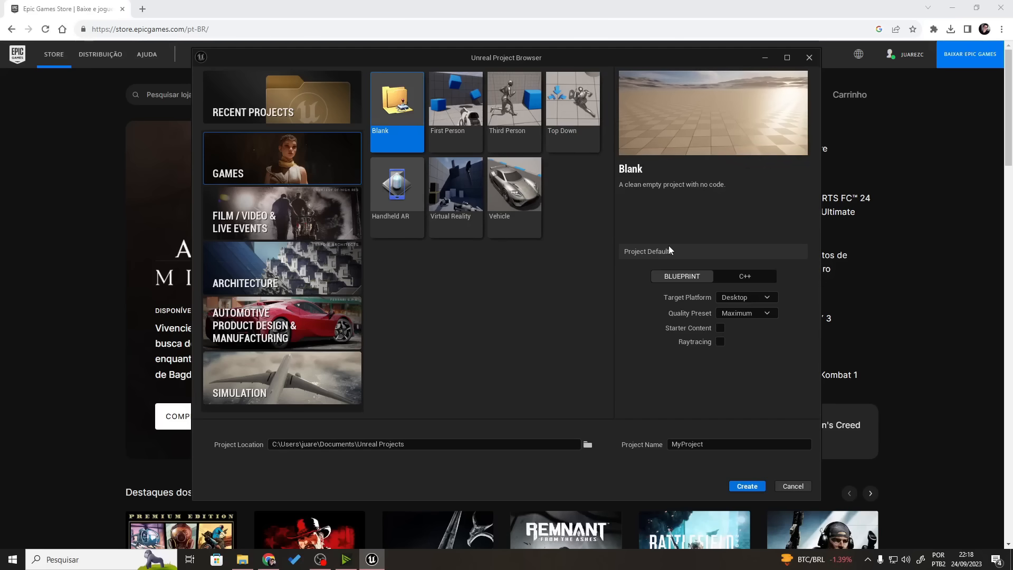
{"action": "left_click", "coordinate": [516, 138]}
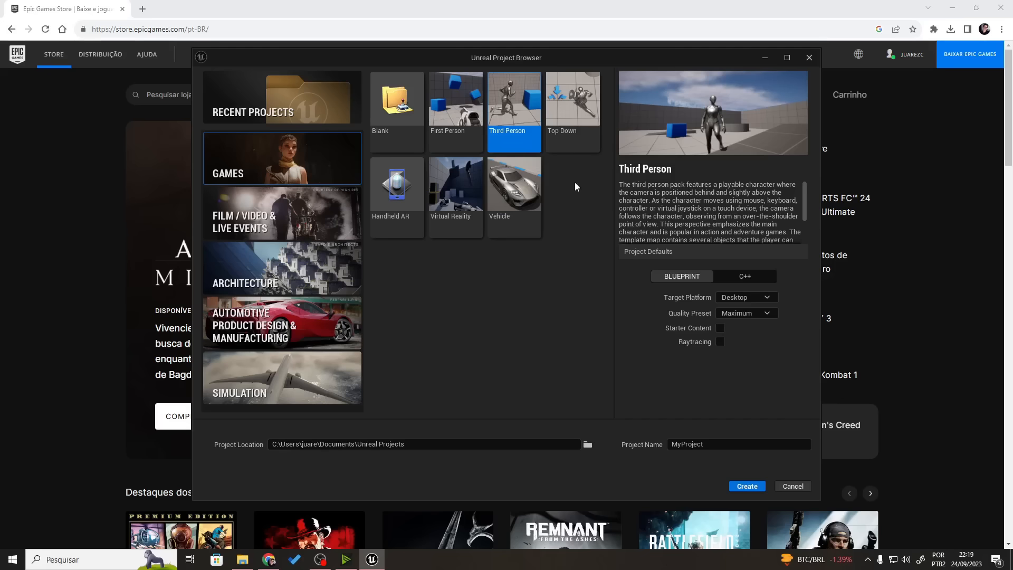
{"action": "left_click", "coordinate": [419, 123]}
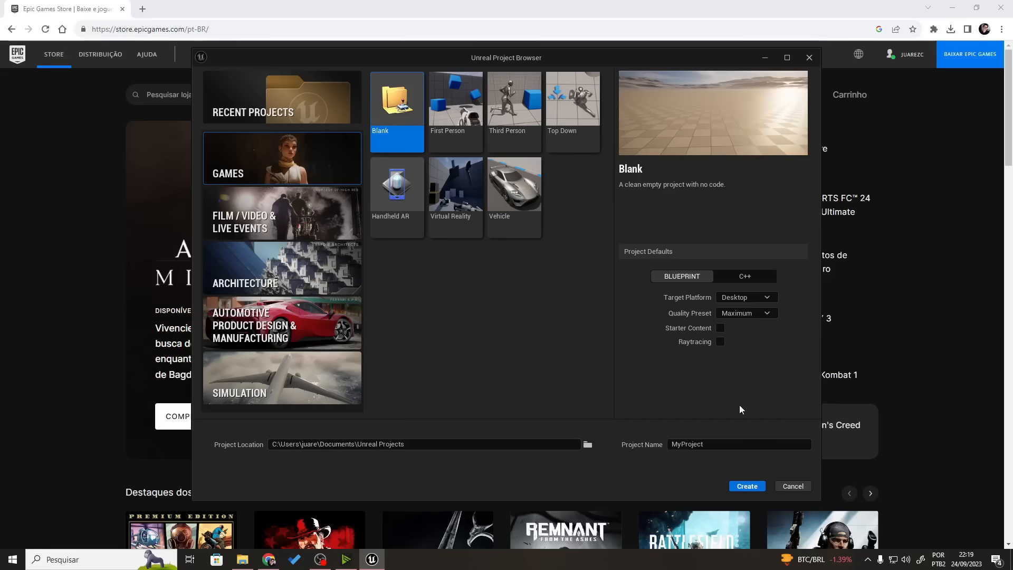
Name the new project First_Project
{"action": "left_click", "coordinate": [713, 446]}
{"action": "left_click_drag", "start_coordinate": [713, 448], "coordinate": [774, 430]}
{"action": "double_click", "coordinate": [700, 448]}
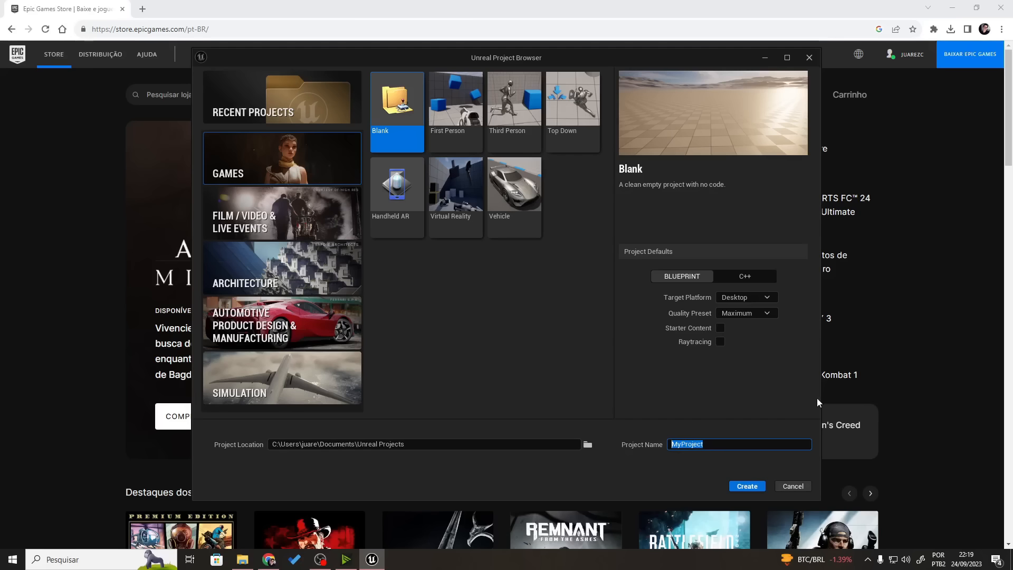
{"action": "type", "text": "FirstProject"}
{"action": "left_click", "coordinate": [685, 444]}
{"action": "type", "text": "_"}
{"action": "left_click", "coordinate": [741, 398]}
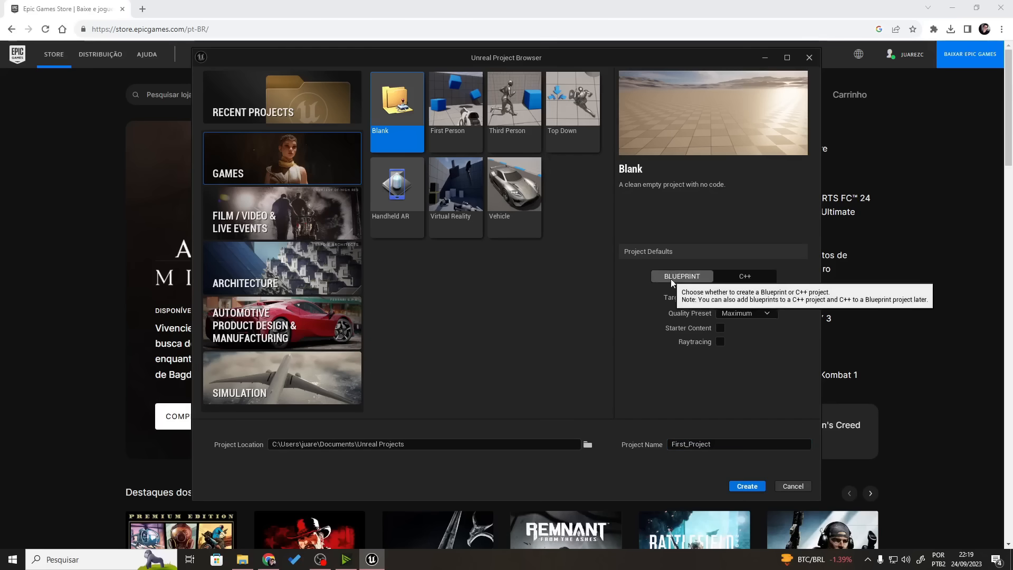
Set the project type to Blueprint and the target platform to Desktop
{"action": "left_click", "coordinate": [744, 277]}
{"action": "left_click", "coordinate": [701, 278]}
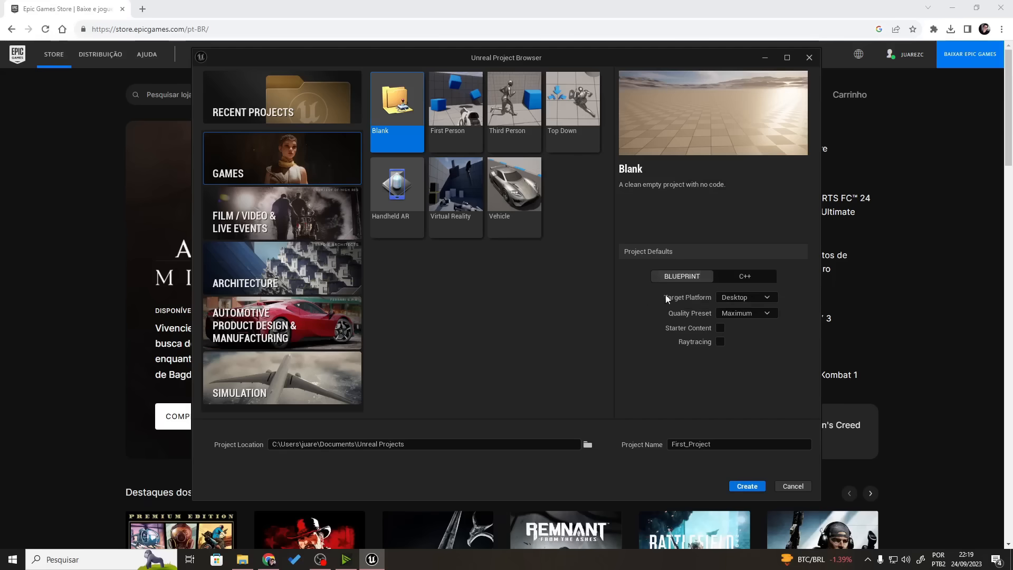
{"action": "left_click", "coordinate": [763, 298]}
{"action": "left_click", "coordinate": [764, 298]}
{"action": "left_click", "coordinate": [760, 297]}
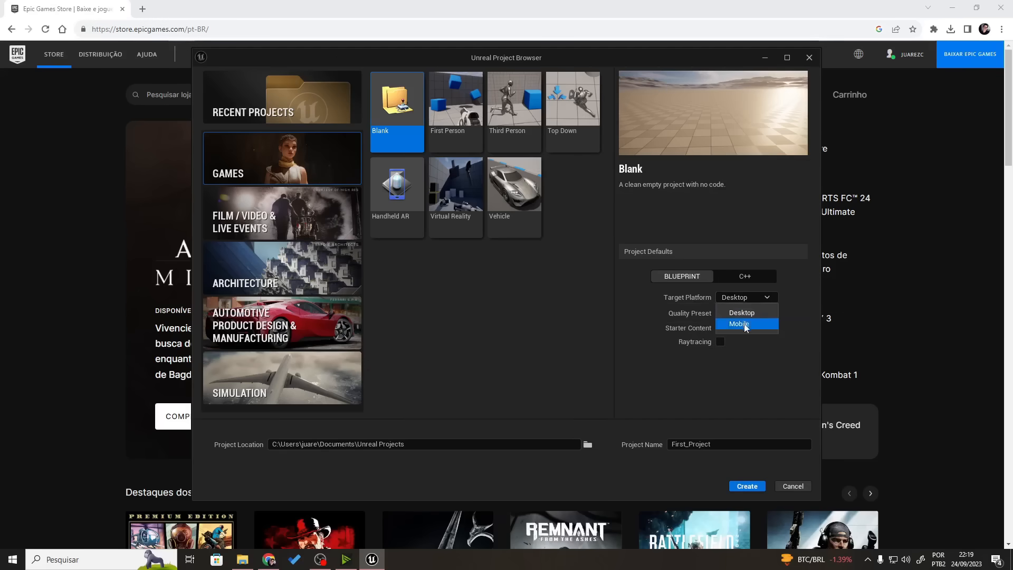
{"action": "left_click", "coordinate": [753, 313]}
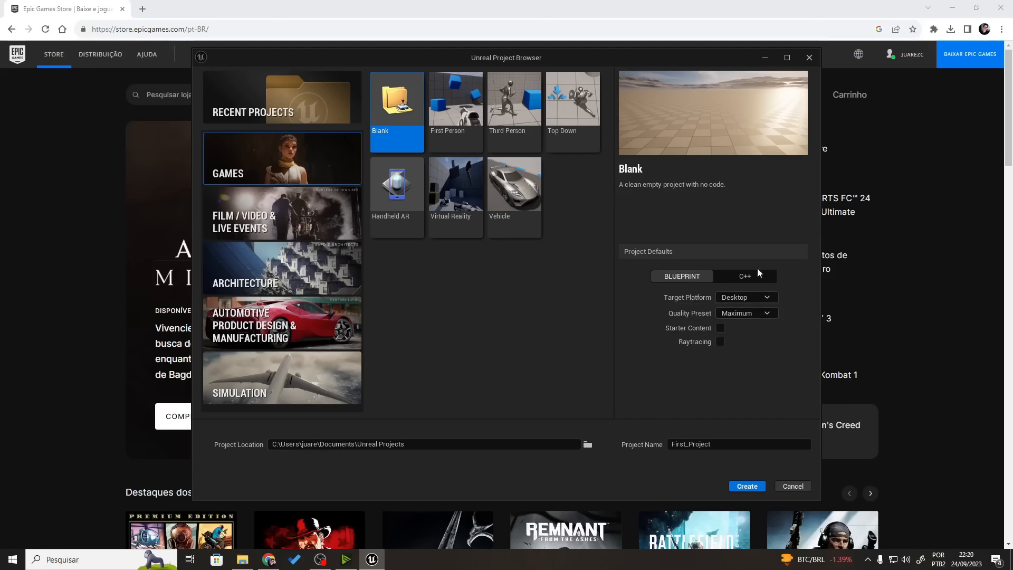
Use the Maximum quality preset and include Starter Content in the project
{"action": "left_click", "coordinate": [757, 313]}
{"action": "left_click", "coordinate": [745, 329]}
{"action": "left_click", "coordinate": [724, 330]}
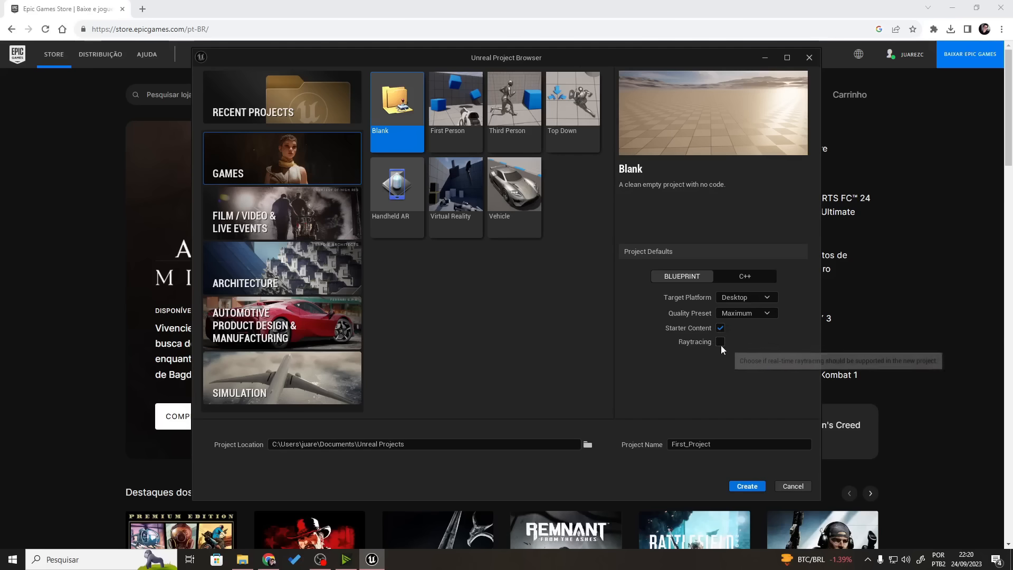
Switch to Chrome, open a new tab and go to the NvRTX RTXDI documentation on GitHub using "rtxdi"
{"action": "left_click", "coordinate": [843, 3]}
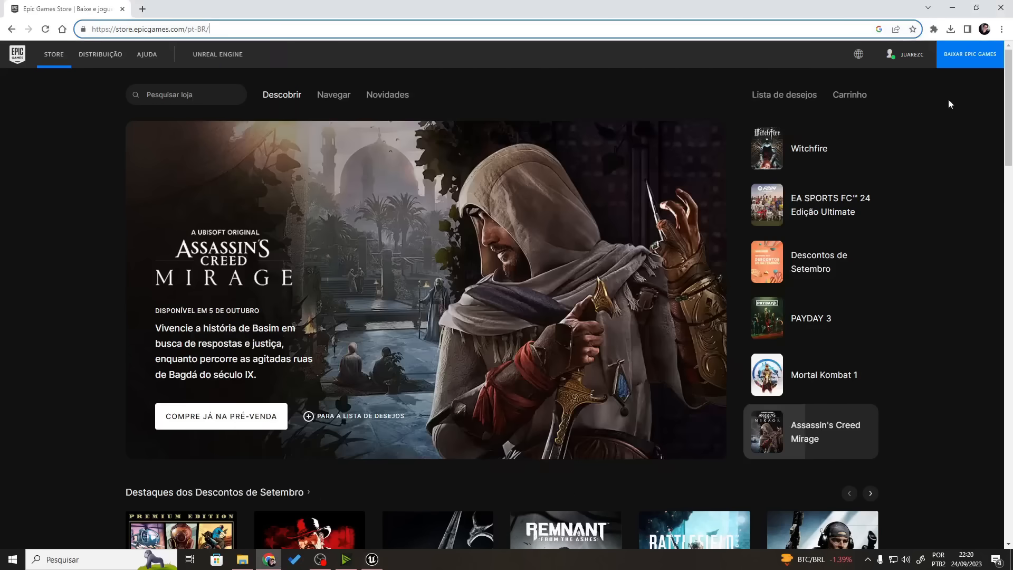
{"action": "key", "text": "ctrl+t"}
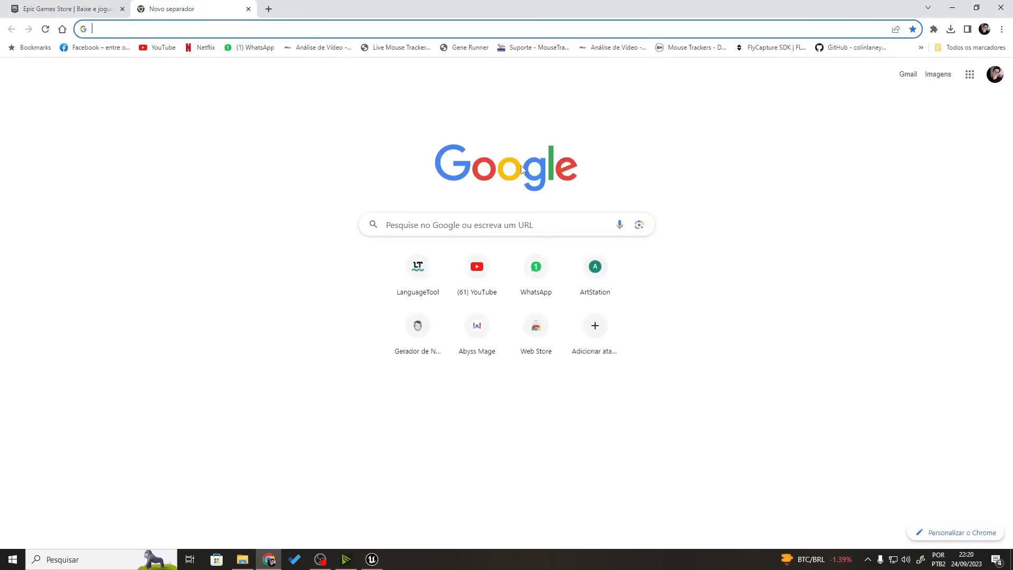
{"action": "type", "text": "rtxdi"}
{"action": "key", "text": "Return"}
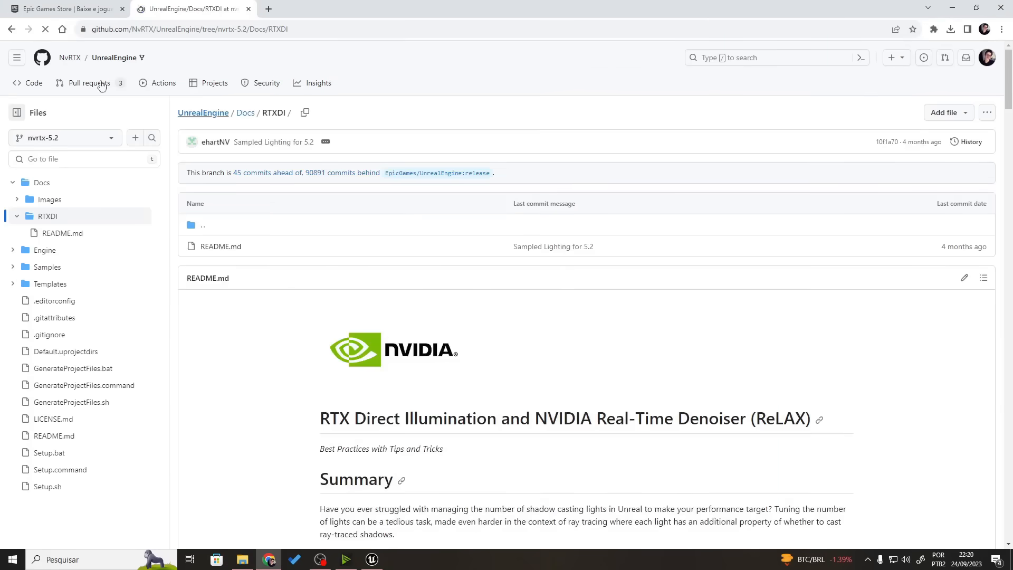
View the NvRTX profile on GitHub, return to the RTXDI folder and open the main page of its UnrealEngine repository
{"action": "left_click", "coordinate": [71, 58]}
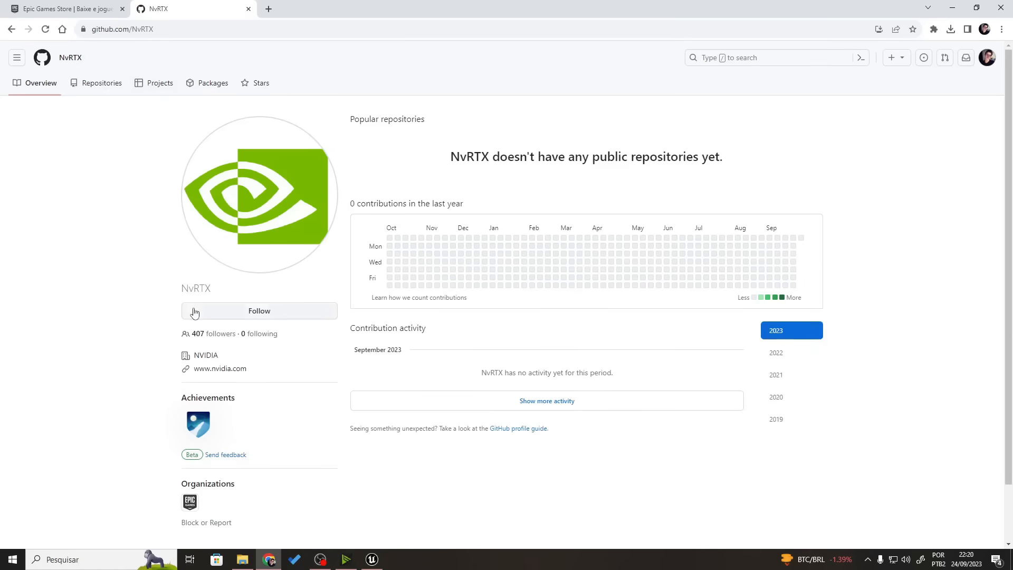
{"action": "left_click", "coordinate": [11, 31]}
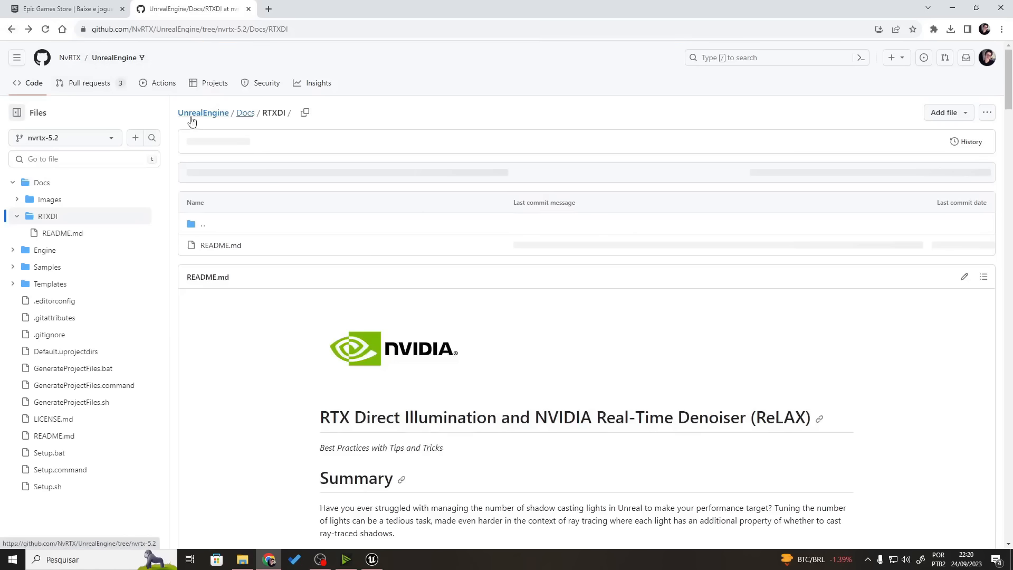
{"action": "left_click", "coordinate": [125, 60]}
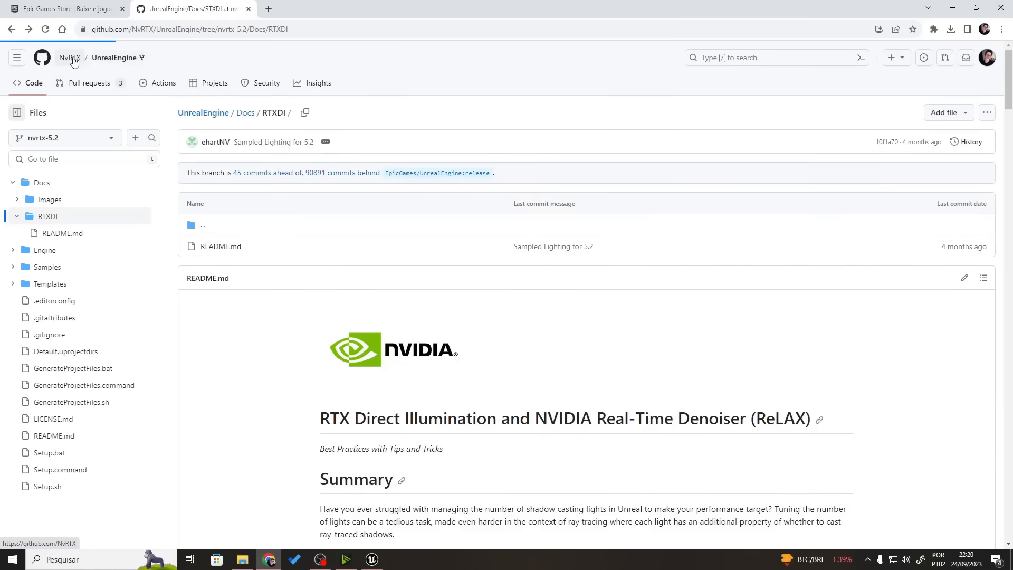
Examine the UnrealEngine repository's file list and the RTX-5.2 README, including the Sampled Direct Lighting (RTXDI/ReSTIR) section
{"action": "scroll", "coordinate": [318, 319], "scroll_direction": "down", "scroll_amount": 2}
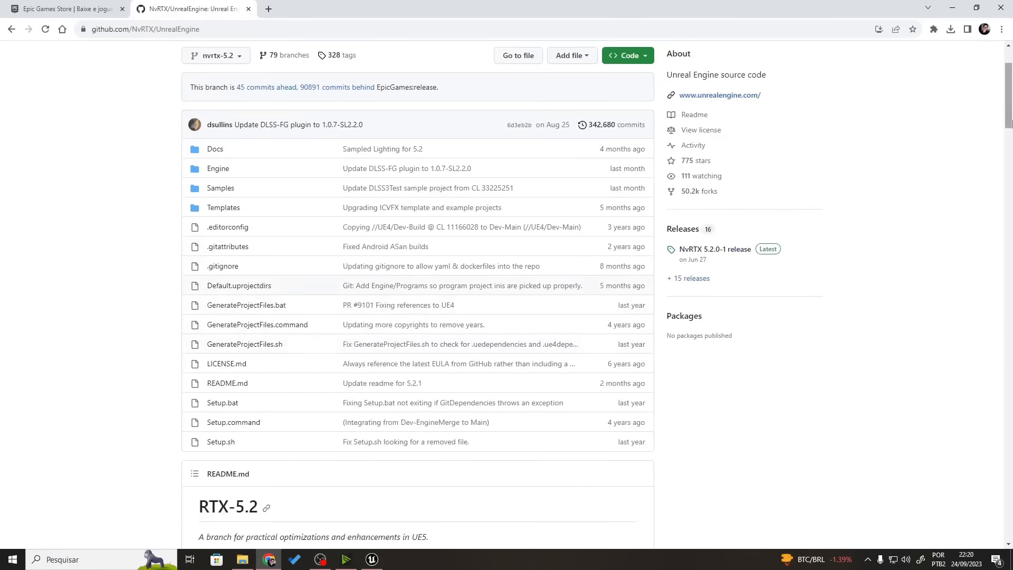
{"action": "mouse_move", "coordinate": [1010, 110]}
{"action": "left_mouse_down"}
{"action": "mouse_move", "coordinate": [1012, 173]}
{"action": "mouse_move", "coordinate": [1010, 102]}
{"action": "left_mouse_up"}
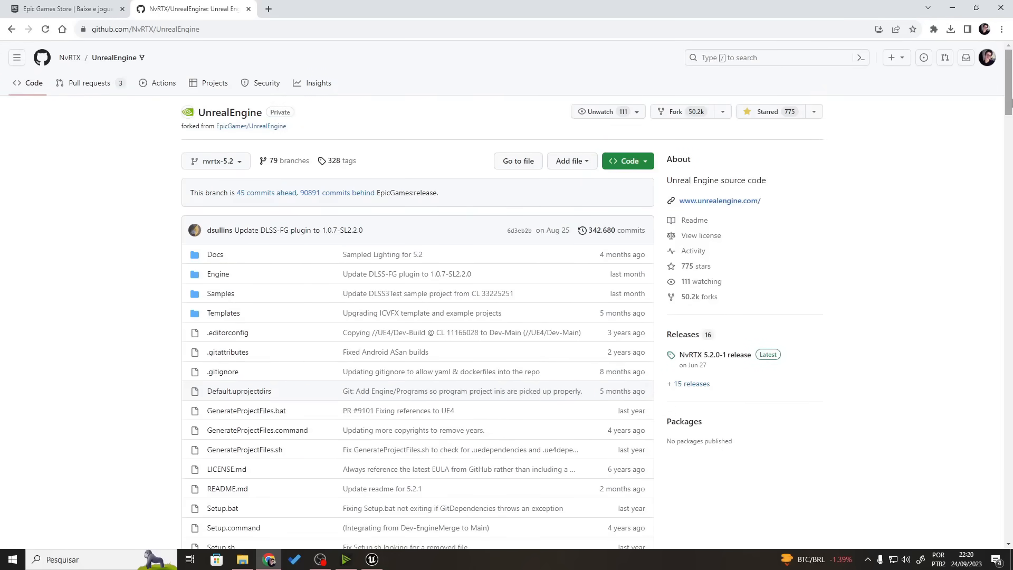
{"action": "scroll", "coordinate": [584, 350], "scroll_direction": "down", "scroll_amount": 5}
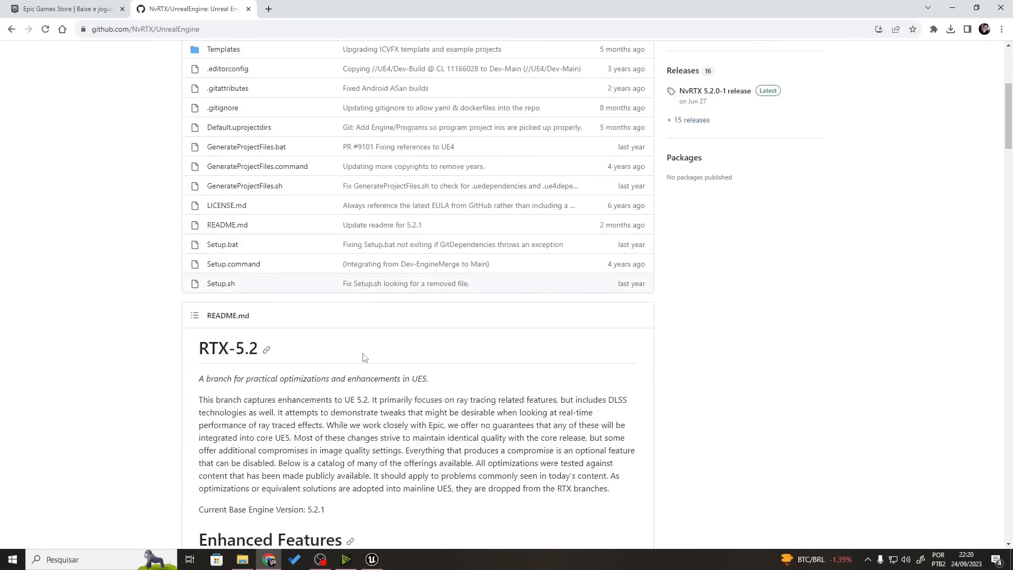
{"action": "scroll", "coordinate": [362, 355], "scroll_direction": "down", "scroll_amount": 2}
{"action": "scroll", "coordinate": [362, 250], "scroll_direction": "up", "scroll_amount": 4}
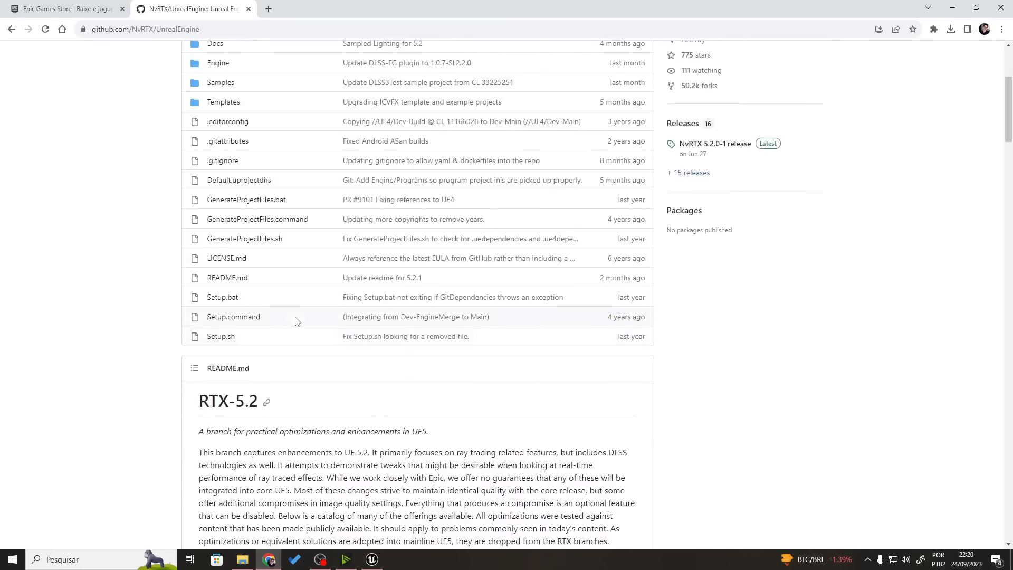
{"action": "scroll", "coordinate": [295, 316], "scroll_direction": "up", "scroll_amount": 3}
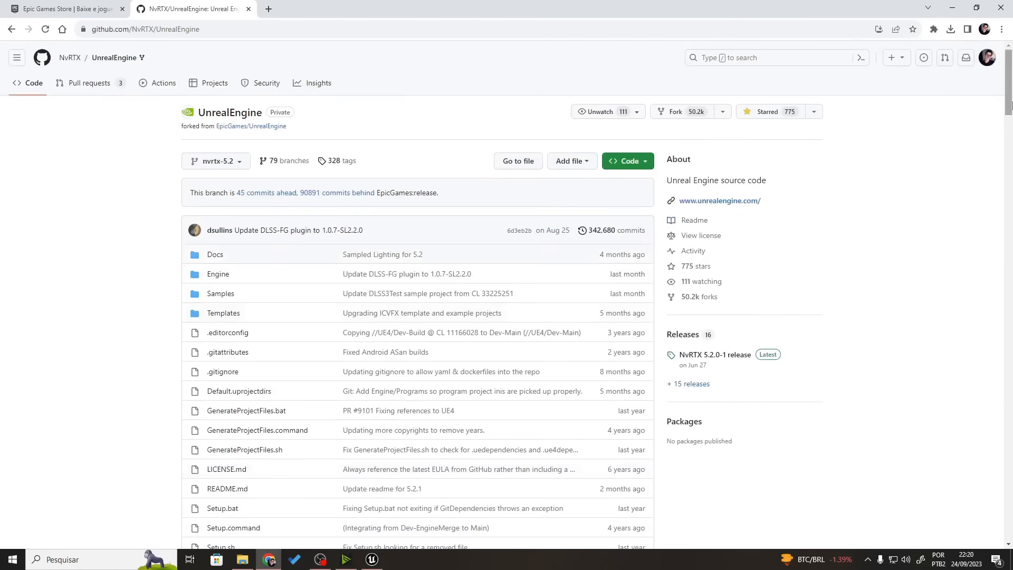
{"action": "left_click_drag", "start_coordinate": [1009, 99], "coordinate": [1011, 217]}
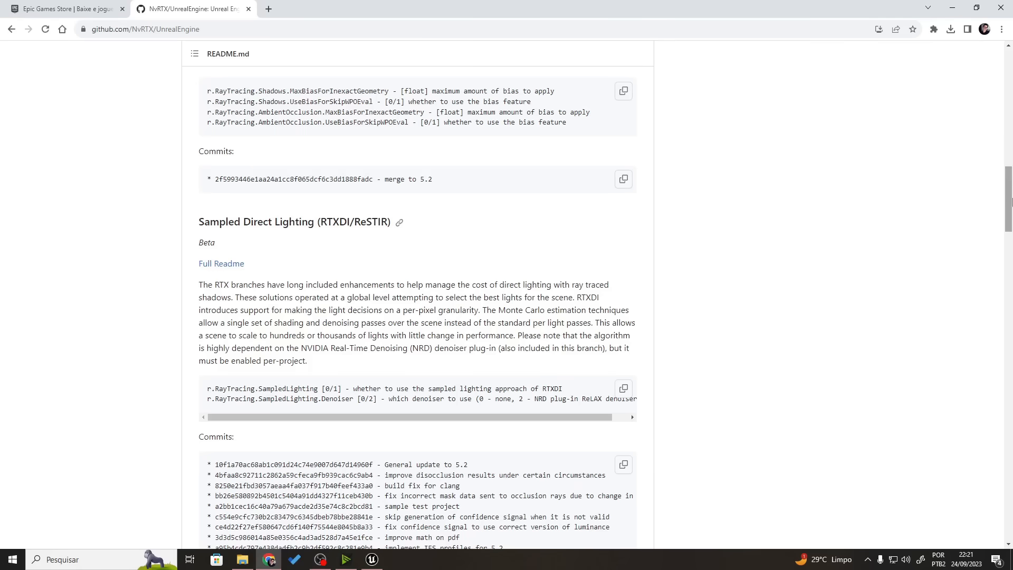
{"action": "left_click_drag", "start_coordinate": [1011, 216], "coordinate": [1010, 123]}
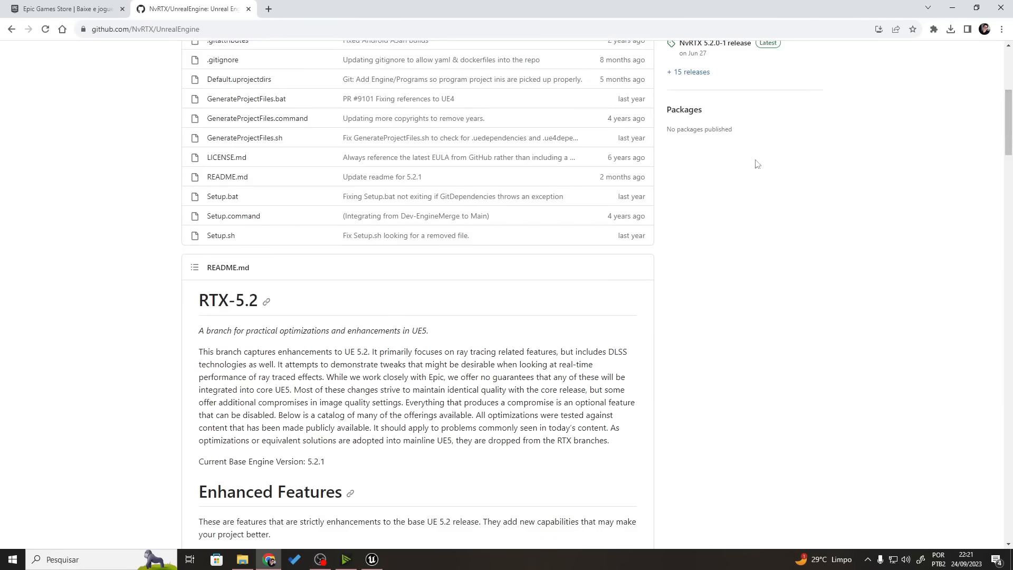
{"action": "scroll", "coordinate": [292, 261], "scroll_direction": "up", "scroll_amount": 6}
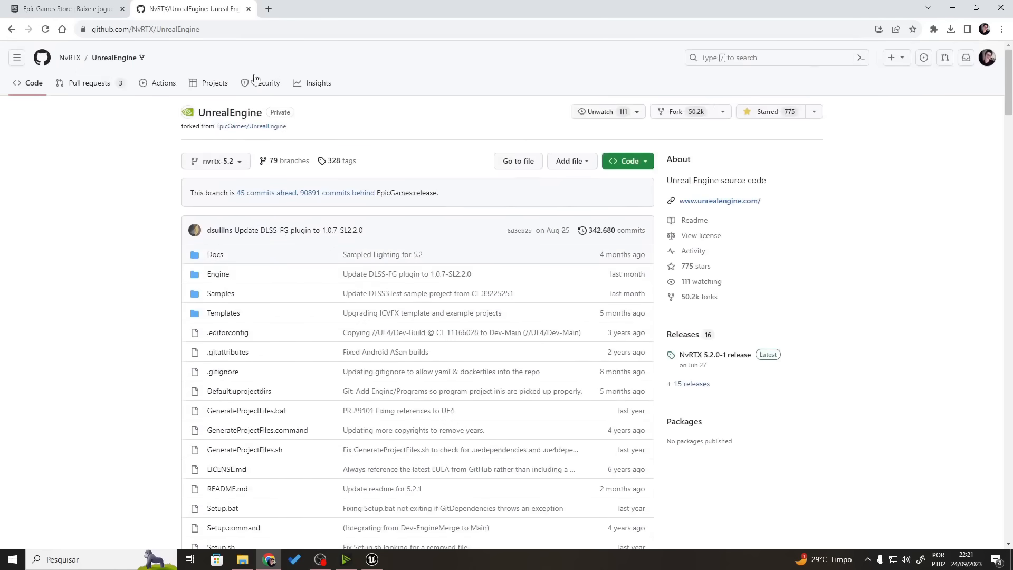
{"action": "scroll", "coordinate": [253, 303], "scroll_direction": "down", "scroll_amount": 9}
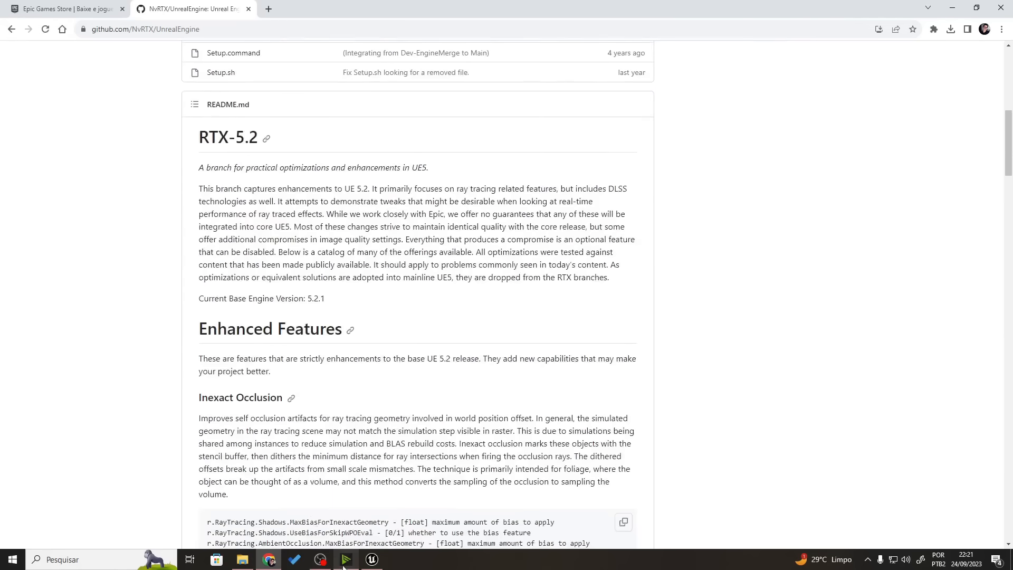
Check the new-project settings, return to the NvRTX repository, highlight its web address and review the README introduction
{"action": "left_click", "coordinate": [373, 560]}
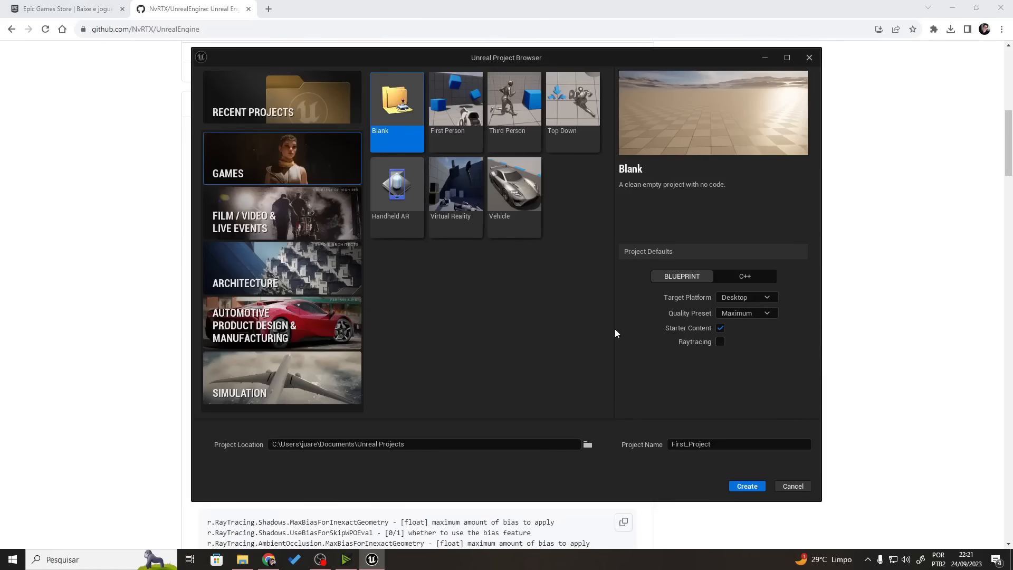
{"action": "left_click_drag", "start_coordinate": [1011, 148], "coordinate": [1011, 85]}
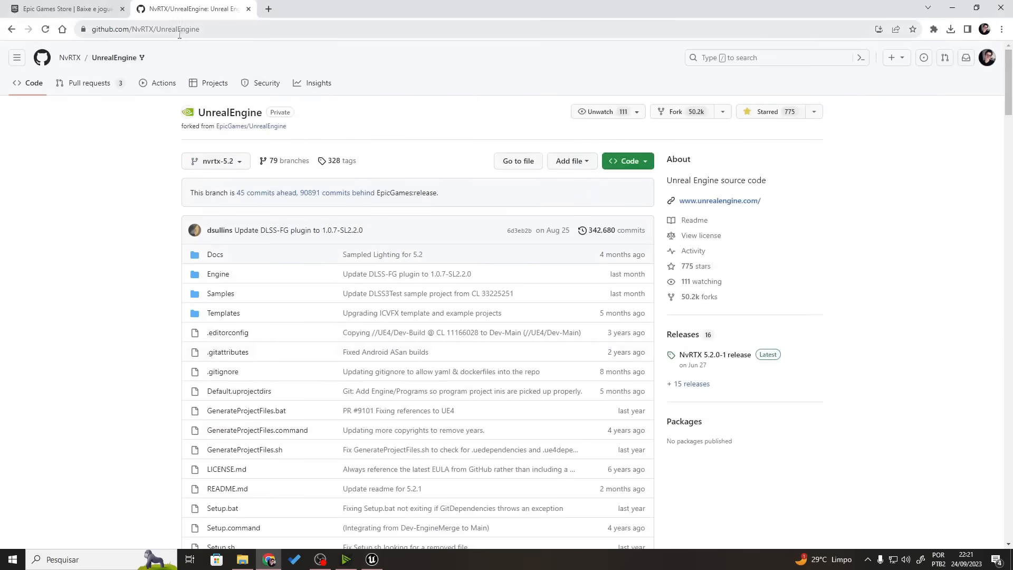
{"action": "left_click_drag", "start_coordinate": [179, 30], "coordinate": [100, 33]}
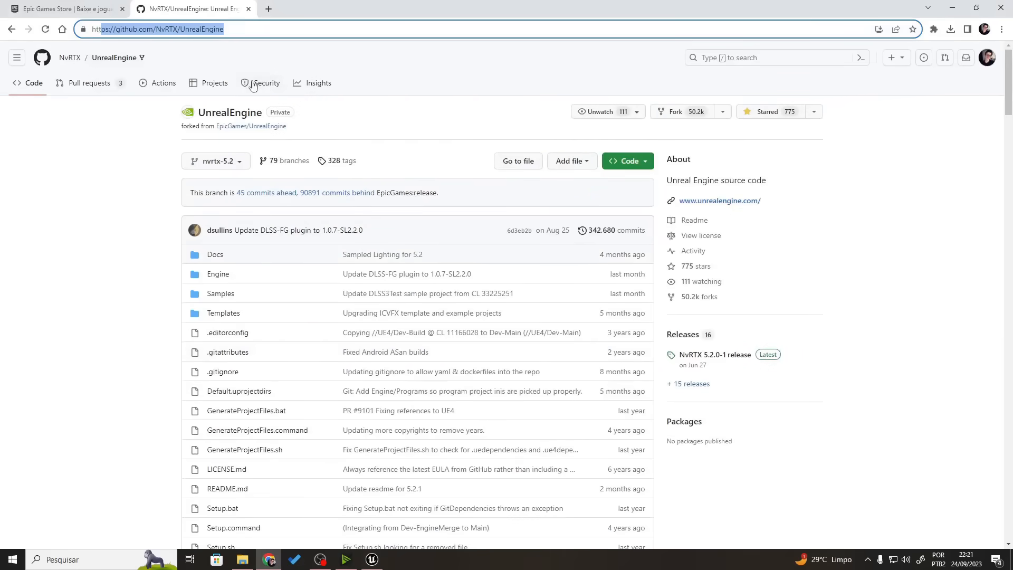
{"action": "left_click_drag", "start_coordinate": [1009, 87], "coordinate": [1009, 155]}
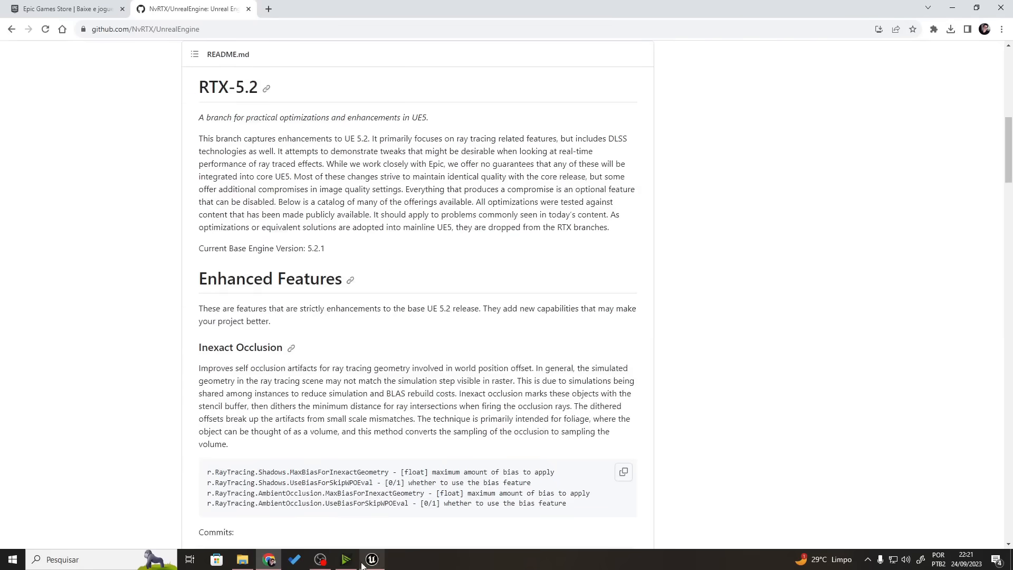
{"action": "scroll", "coordinate": [217, 448], "scroll_direction": "up", "scroll_amount": 8}
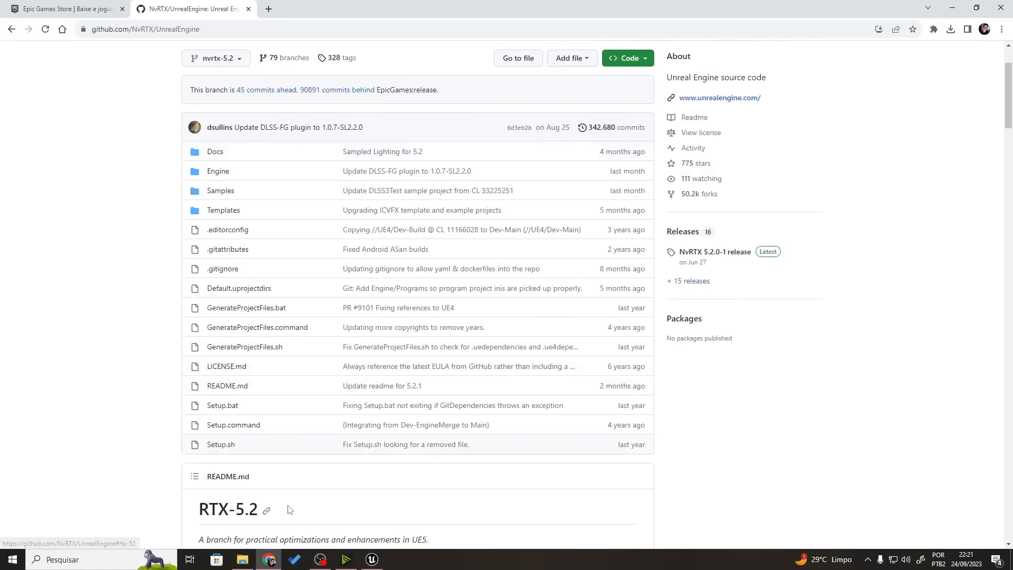
{"action": "scroll", "coordinate": [294, 181], "scroll_direction": "up", "scroll_amount": 1}
Inspect the list of engine branches offered by the NvRTX repository and close it without switching branches
{"action": "left_click", "coordinate": [237, 110]}
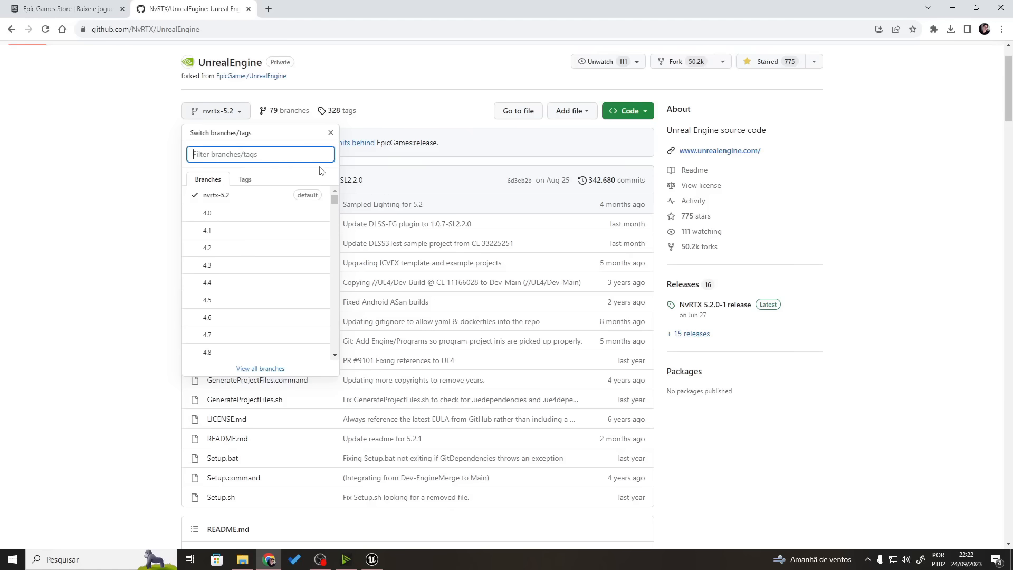
{"action": "left_click", "coordinate": [91, 224]}
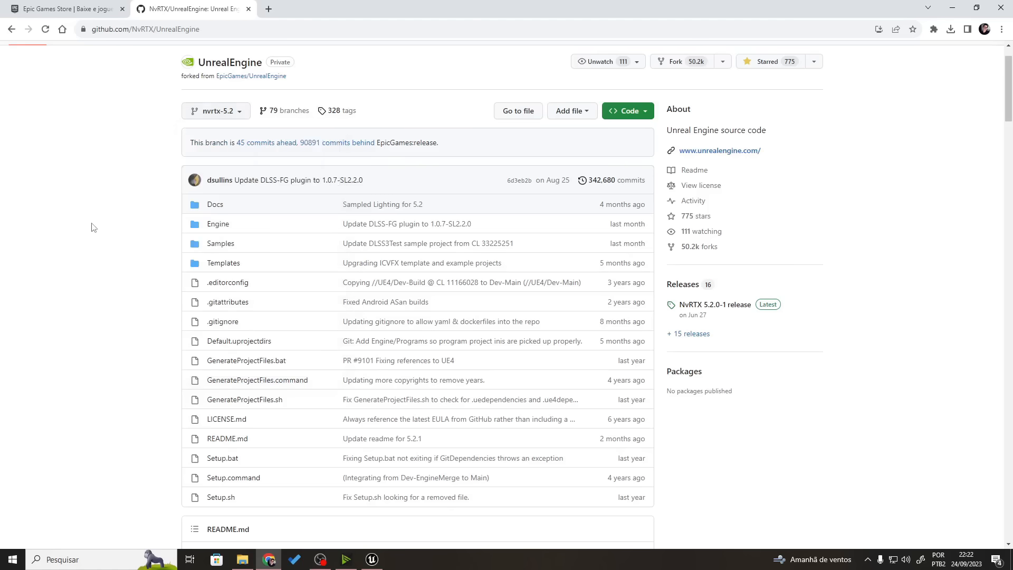
{"action": "left_click", "coordinate": [218, 111]}
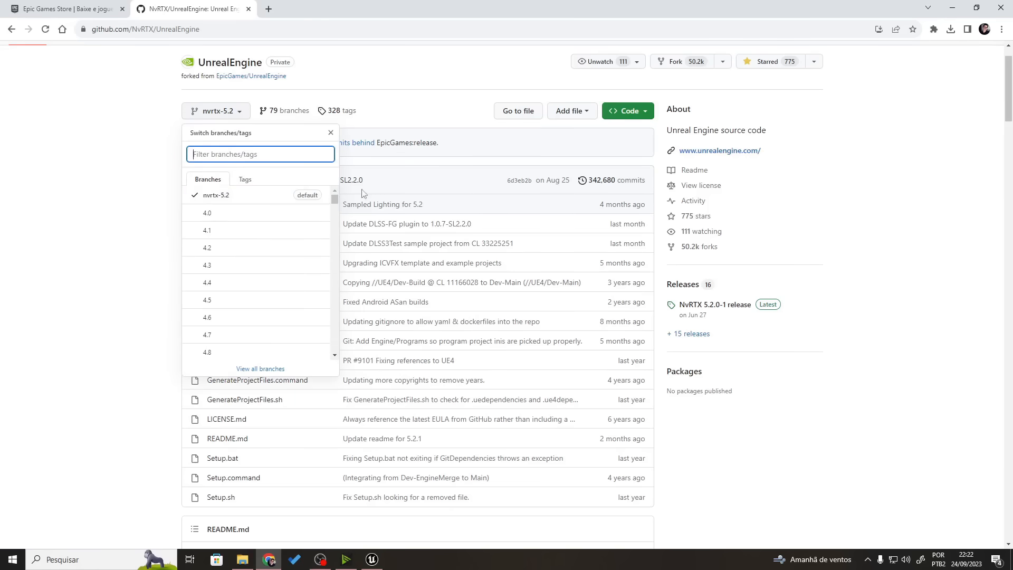
{"action": "left_click", "coordinate": [101, 228]}
{"action": "scroll", "coordinate": [274, 205], "scroll_direction": "up", "scroll_amount": 1}
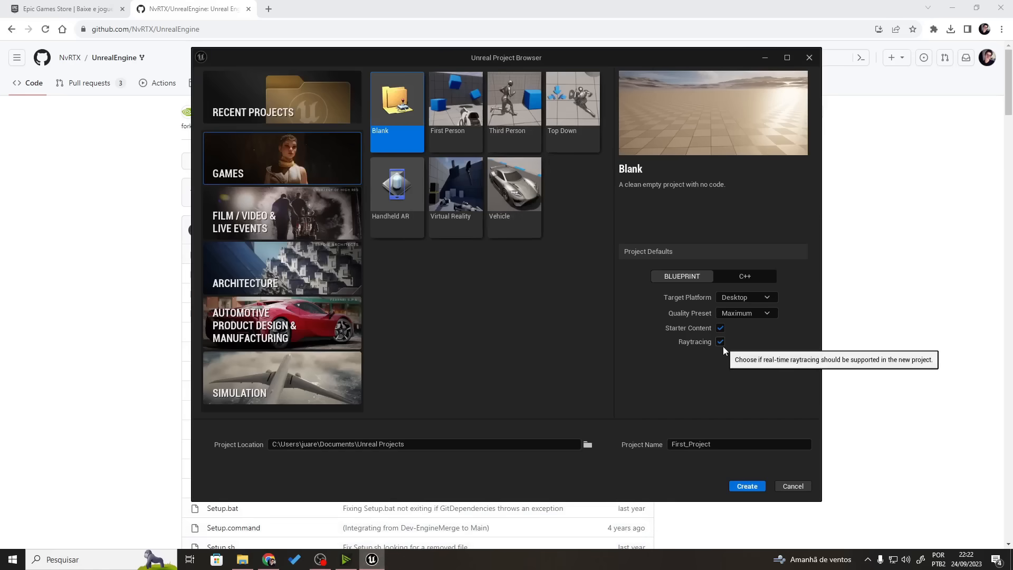
Enable Raytracing for First_Project in the Unreal Project Browser and move the window slightly lower
{"action": "left_click", "coordinate": [722, 344]}
{"action": "left_click", "coordinate": [720, 343]}
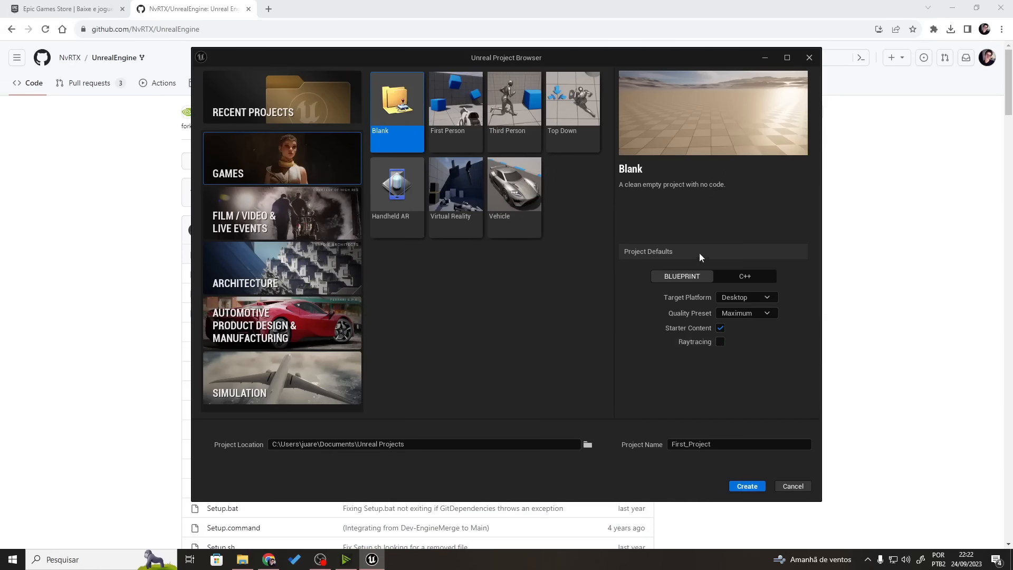
{"action": "left_click", "coordinate": [721, 342]}
{"action": "left_click_drag", "start_coordinate": [508, 59], "coordinate": [502, 72]}
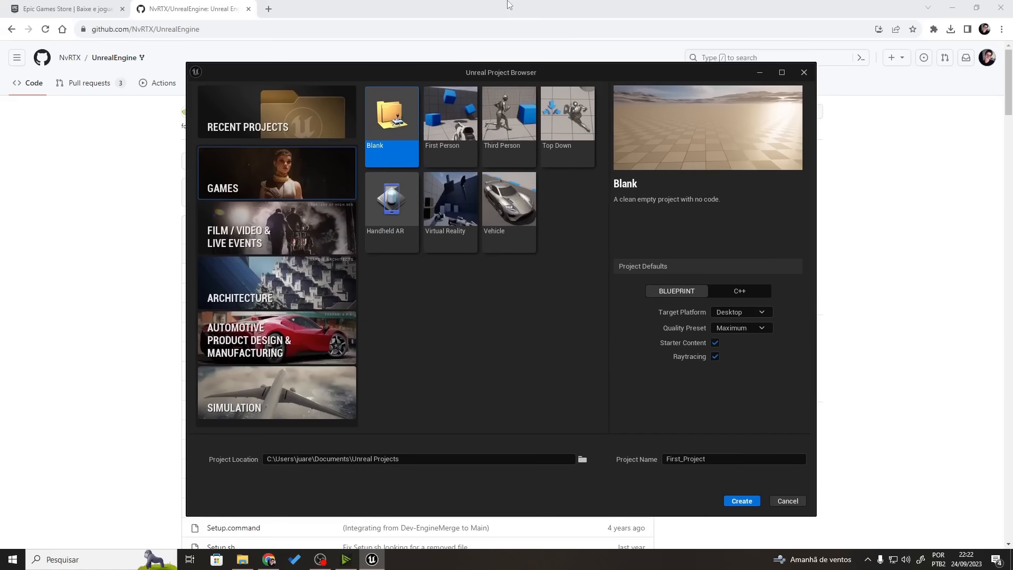
Return to the Unreal Project Browser, disable Raytracing for First_Project and create the project
{"action": "left_click", "coordinate": [508, 3]}
{"action": "mouse_move", "coordinate": [1010, 69]}
{"action": "left_mouse_down"}
{"action": "mouse_move", "coordinate": [1011, 122]}
{"action": "mouse_move", "coordinate": [1012, 60]}
{"action": "left_mouse_up"}
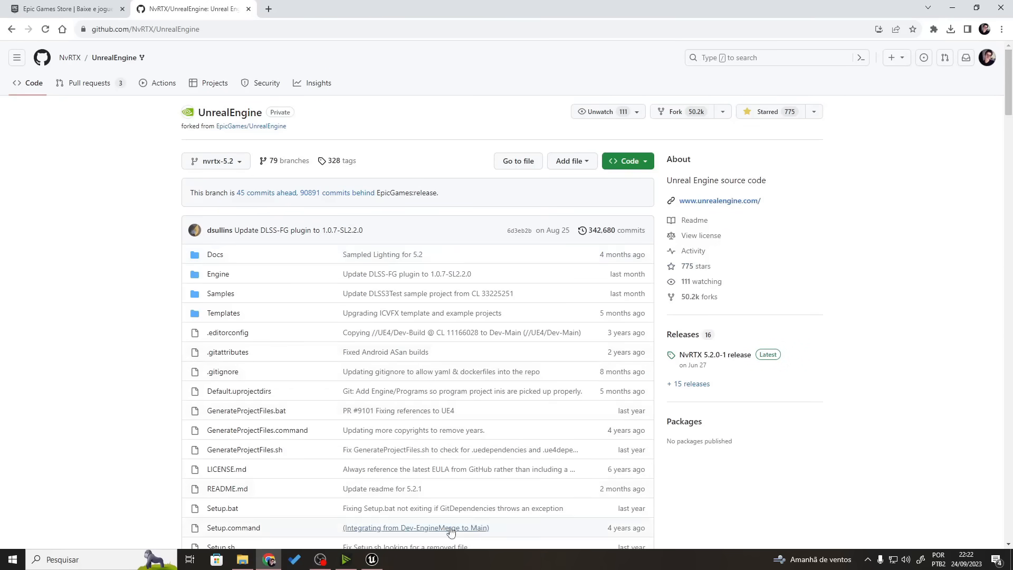
{"action": "left_click", "coordinate": [372, 558]}
{"action": "left_click", "coordinate": [715, 357]}
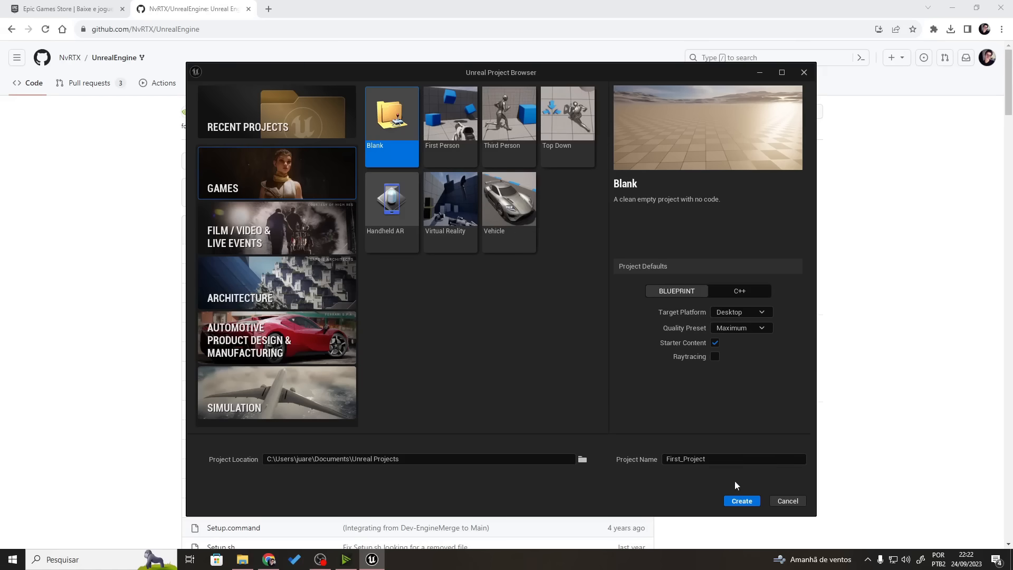
{"action": "left_click", "coordinate": [731, 501]}
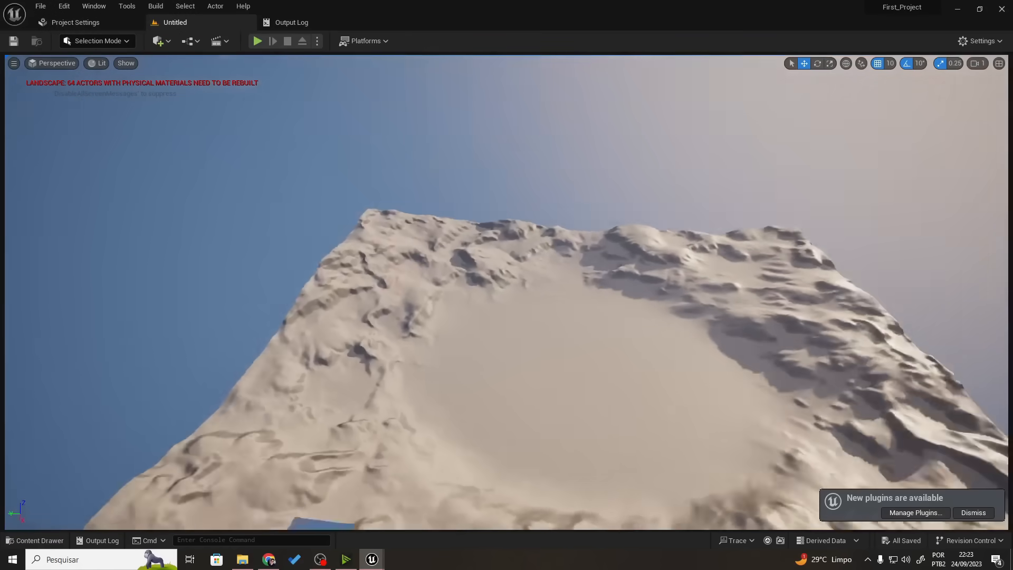
Select a landscape tile in the flat central area of the terrain
{"action": "mouse_move", "coordinate": [507, 292]}
{"action": "right_mouse_down"}
{"action": "mouse_move", "coordinate": [507, 201]}
{"action": "mouse_move", "coordinate": [506, 293]}
{"action": "mouse_move", "coordinate": [586, 300]}
{"action": "mouse_move", "coordinate": [438, 322]}
{"action": "mouse_move", "coordinate": [586, 311]}
{"action": "mouse_move", "coordinate": [464, 306]}
{"action": "mouse_move", "coordinate": [580, 306]}
{"action": "mouse_move", "coordinate": [449, 319]}
{"action": "mouse_move", "coordinate": [580, 311]}
{"action": "mouse_move", "coordinate": [507, 301]}
{"action": "mouse_move", "coordinate": [506, 200]}
{"action": "mouse_move", "coordinate": [475, 296]}
{"action": "mouse_move", "coordinate": [523, 290]}
{"action": "mouse_move", "coordinate": [523, 211]}
{"action": "mouse_move", "coordinate": [522, 327]}
{"action": "mouse_move", "coordinate": [523, 285]}
{"action": "mouse_move", "coordinate": [507, 333]}
{"action": "mouse_move", "coordinate": [502, 227]}
{"action": "mouse_move", "coordinate": [498, 278]}
{"action": "right_mouse_up"}
{"action": "left_click", "coordinate": [104, 418]}
{"action": "left_click", "coordinate": [501, 302]}
{"action": "left_click", "coordinate": [506, 298]}
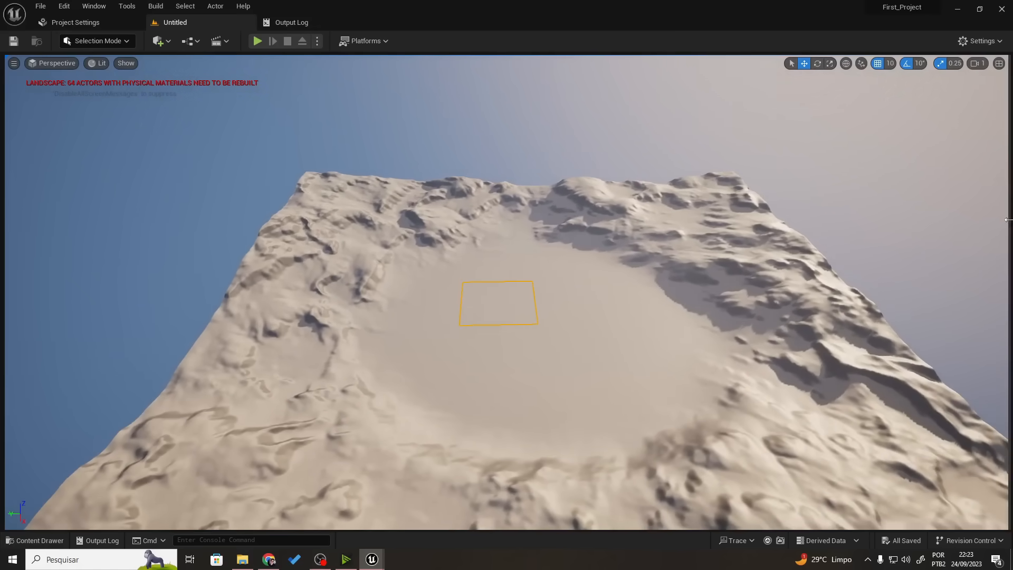
Expand the hidden side panels to view the Outliner, Details and Place Actors, and open the Place Actors panel
{"action": "left_click_drag", "start_coordinate": [1007, 219], "coordinate": [787, 241]}
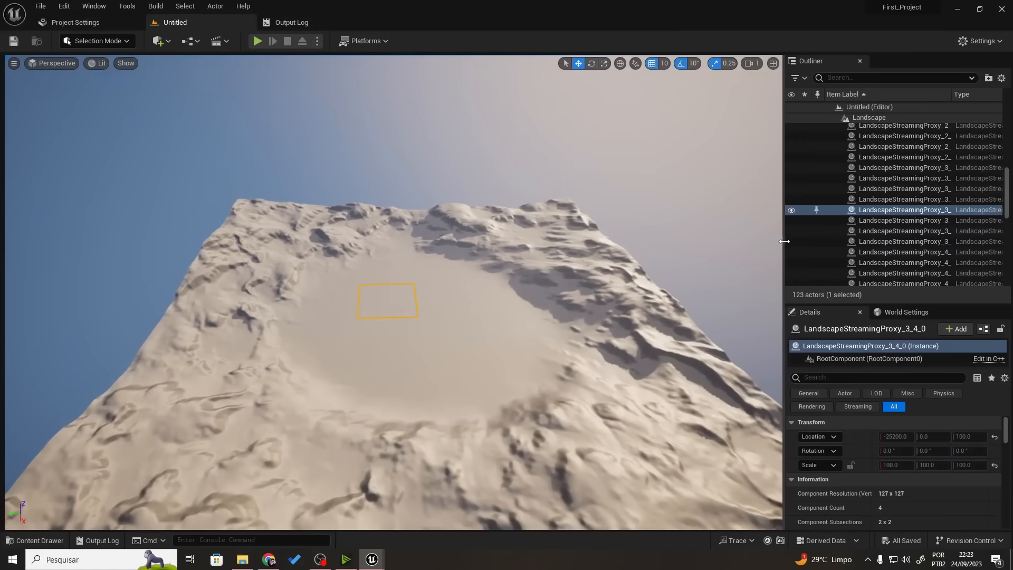
{"action": "left_click_drag", "start_coordinate": [2, 203], "coordinate": [188, 208]}
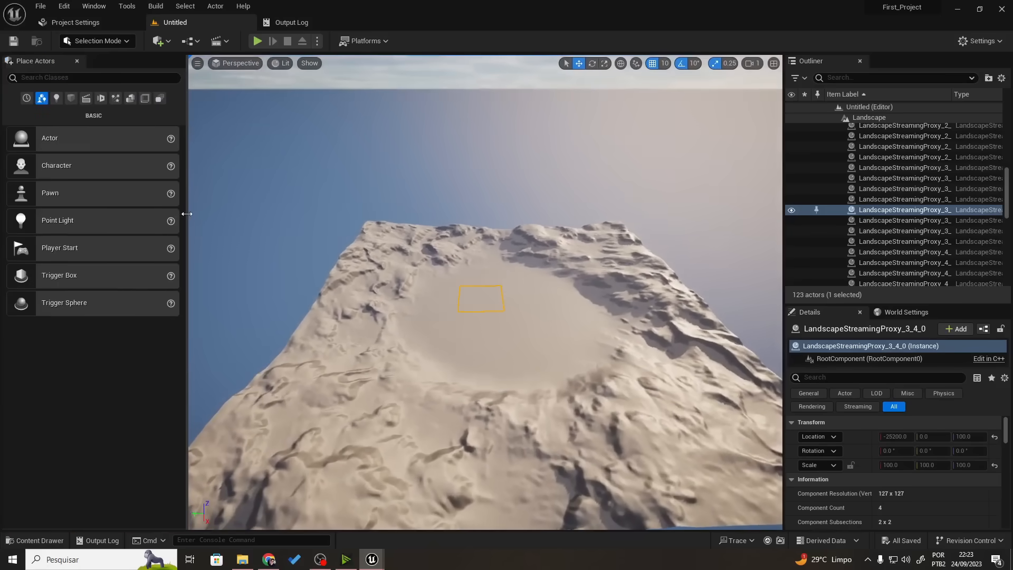
{"action": "left_click", "coordinate": [167, 46]}
{"action": "left_click", "coordinate": [170, 44]}
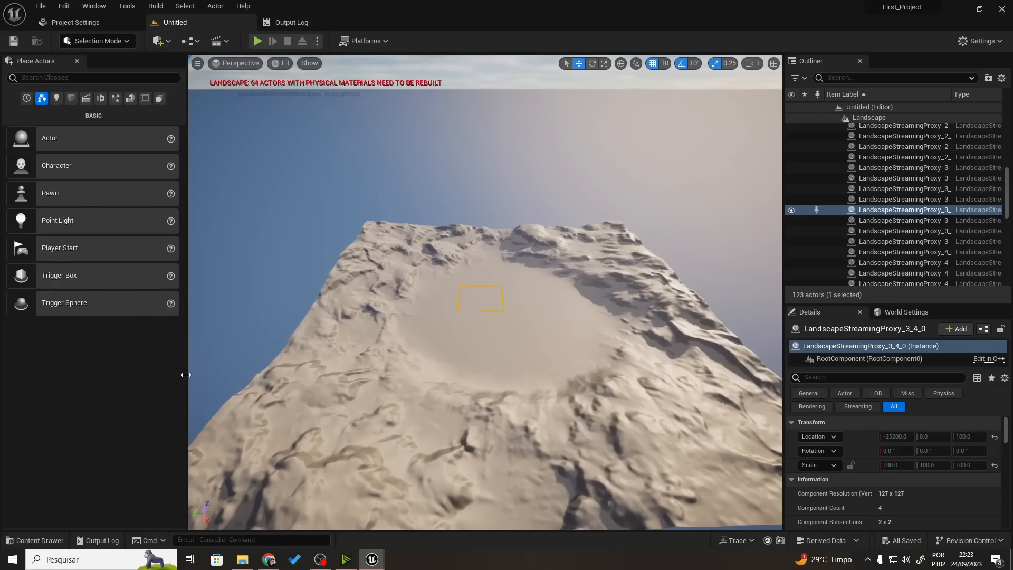
{"action": "left_click_drag", "start_coordinate": [185, 375], "coordinate": [172, 374]}
{"action": "left_click", "coordinate": [160, 46]}
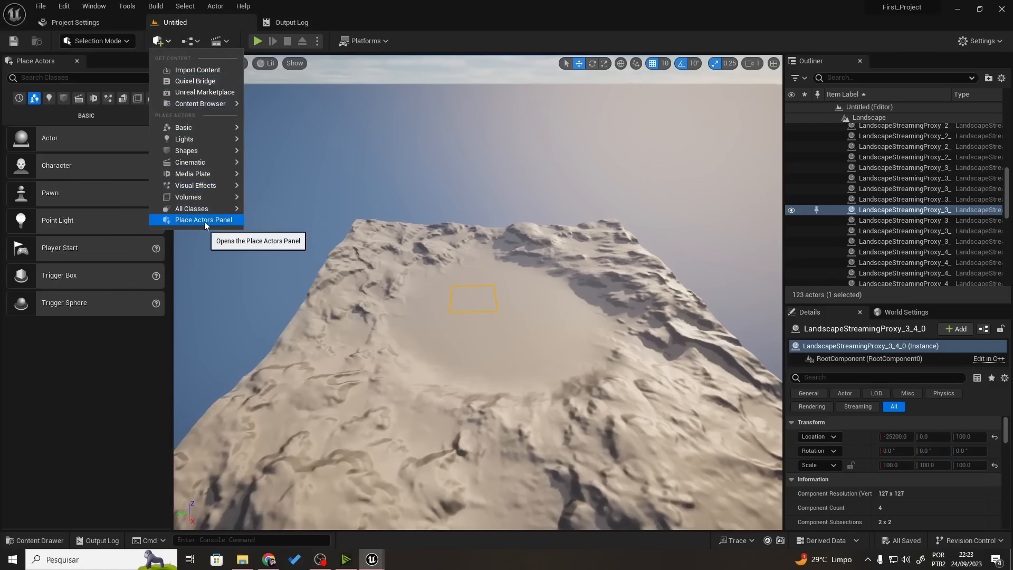
{"action": "left_click", "coordinate": [204, 221]}
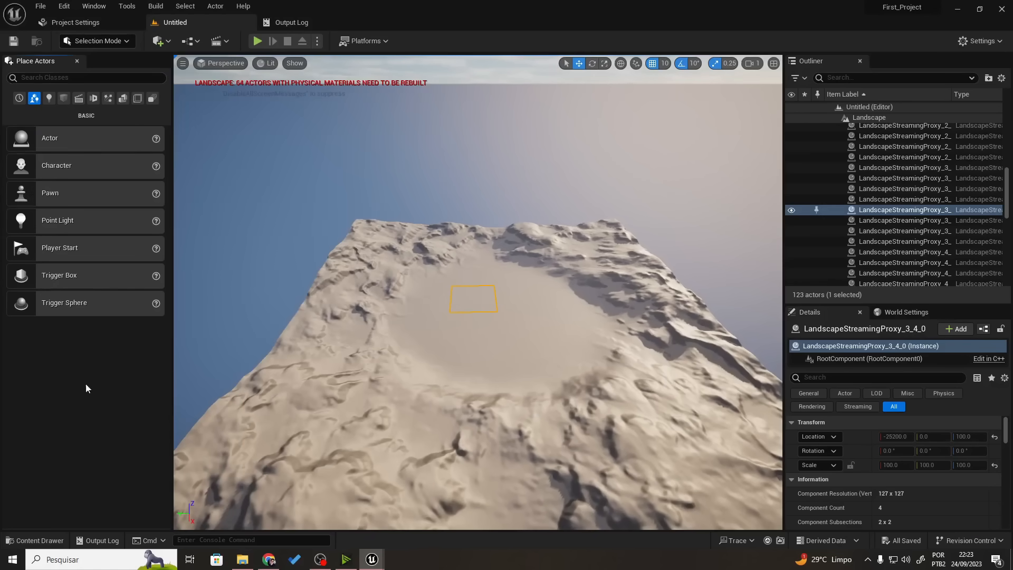
Collapse the Place Actors, Outliner and Details panels so the viewport fills the editor's width
{"action": "left_click_drag", "start_coordinate": [172, 340], "coordinate": [3, 359]}
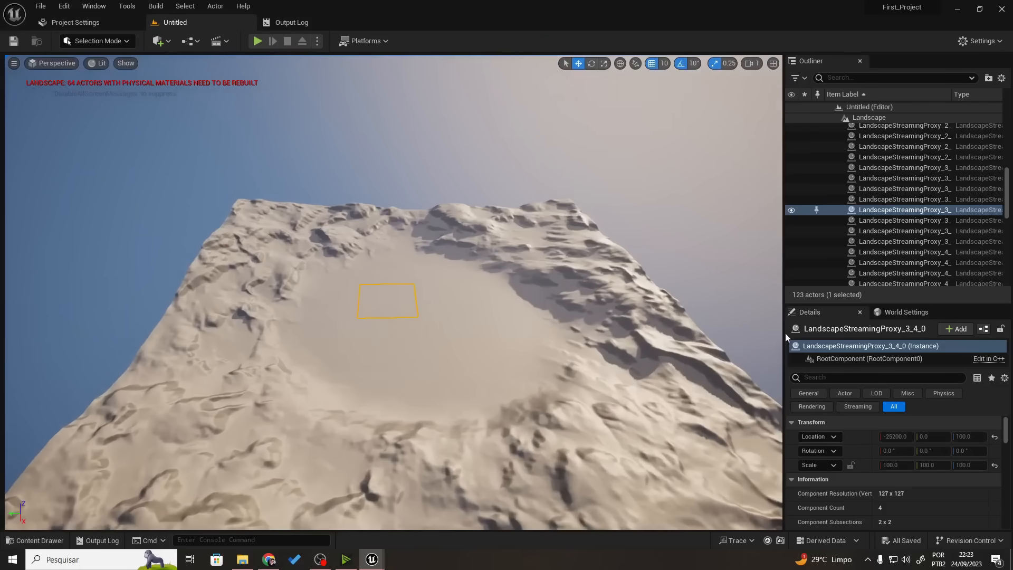
{"action": "left_click_drag", "start_coordinate": [786, 337], "coordinate": [1010, 338]}
{"action": "right_click_drag", "start_coordinate": [546, 332], "coordinate": [651, 317]}
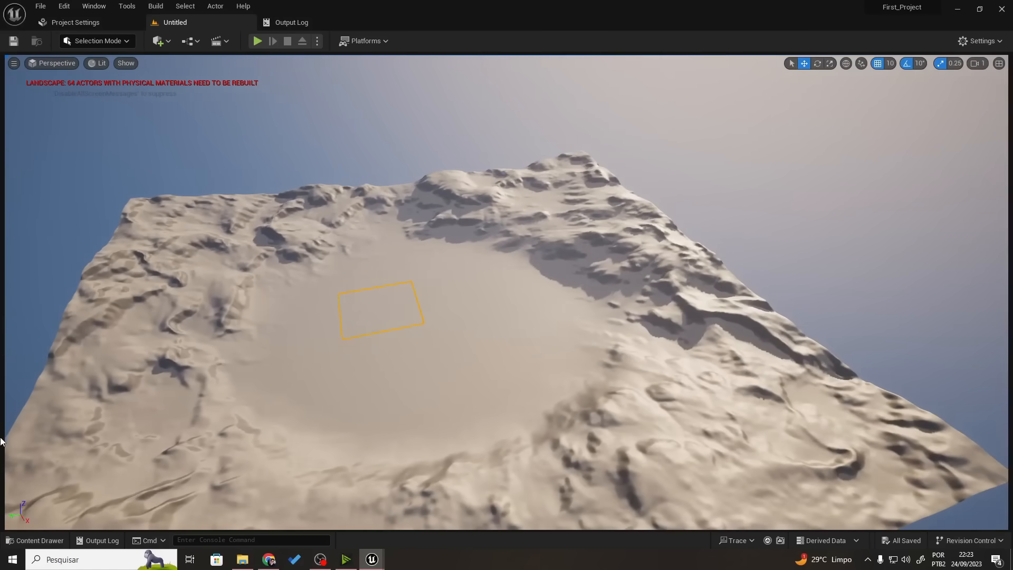
Make the editor full screen and set the Application Scale to 1.25 in the Widget Reflector
{"action": "key", "text": "shift+F11"}
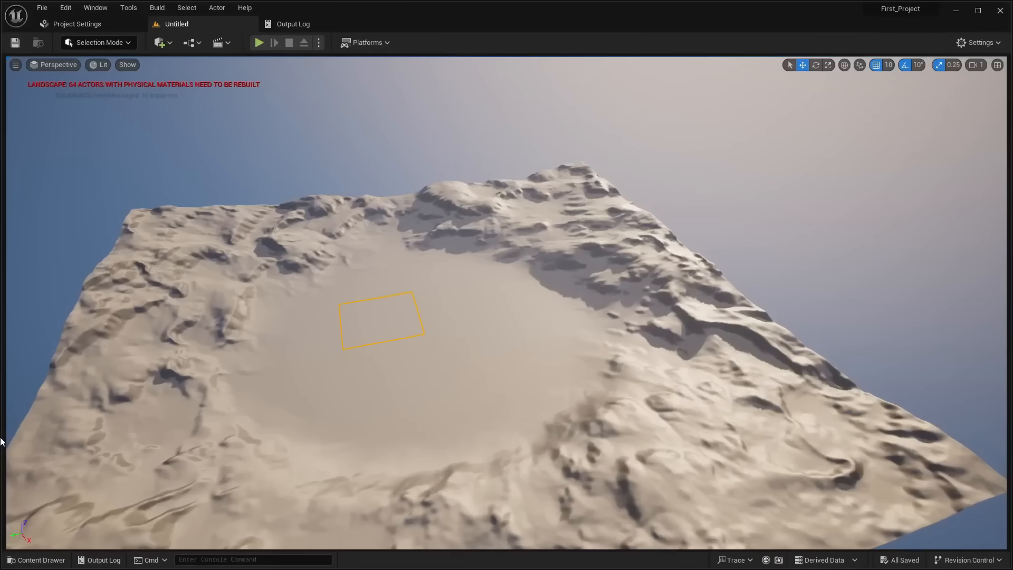
{"action": "key", "text": "ctrl+shift+w"}
{"action": "left_click", "coordinate": [424, 245]}
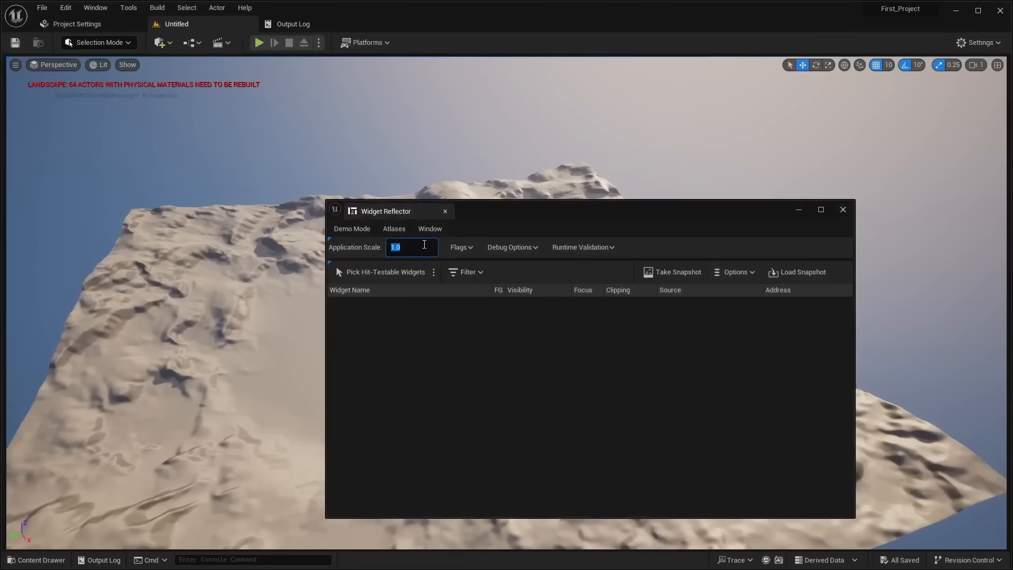
{"action": "type", "text": "1.25"}
{"action": "key", "text": "Return"}
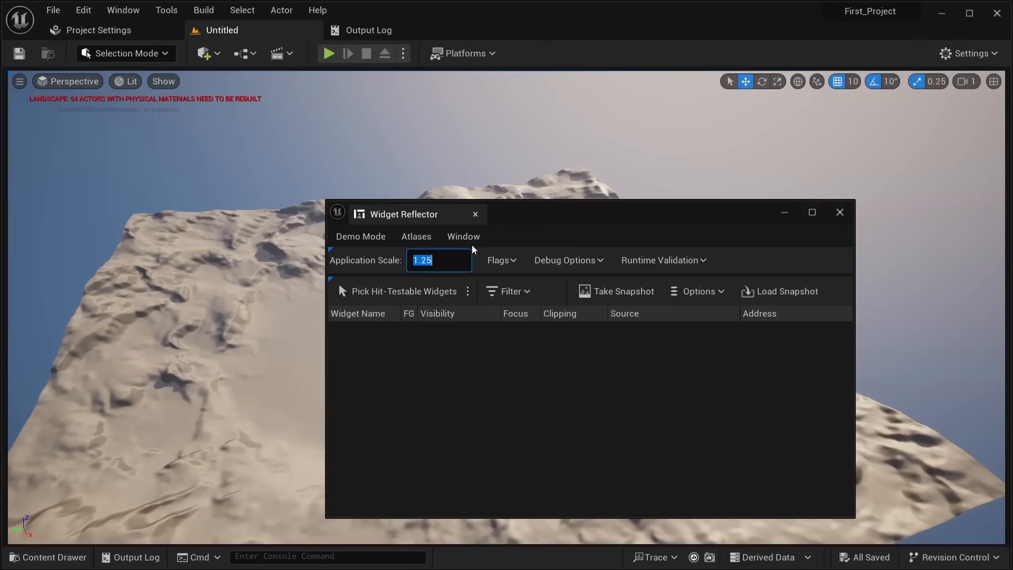
{"action": "left_click", "coordinate": [839, 212]}
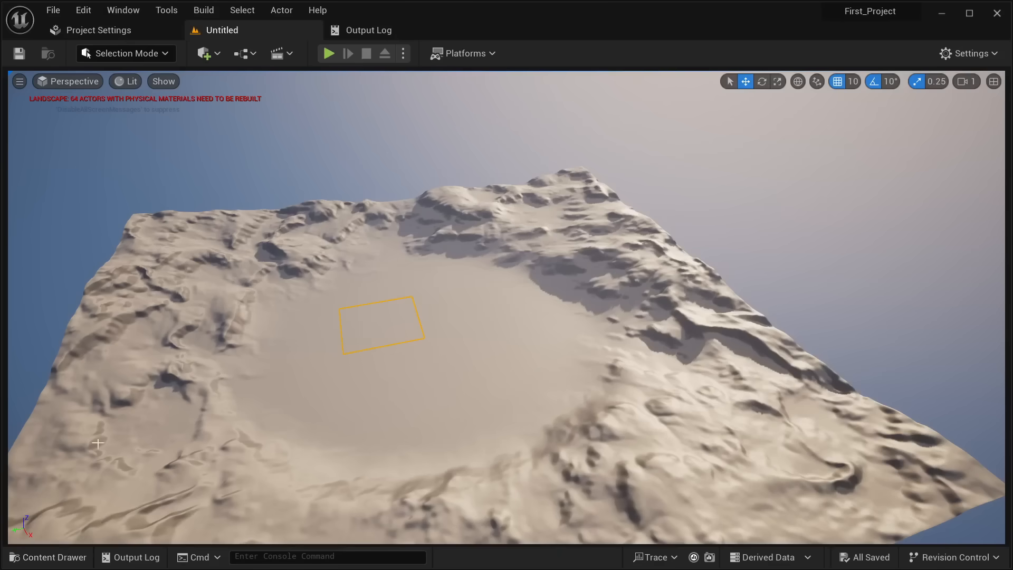
Create a new level from the Basic template
{"action": "left_click", "coordinate": [53, 10]}
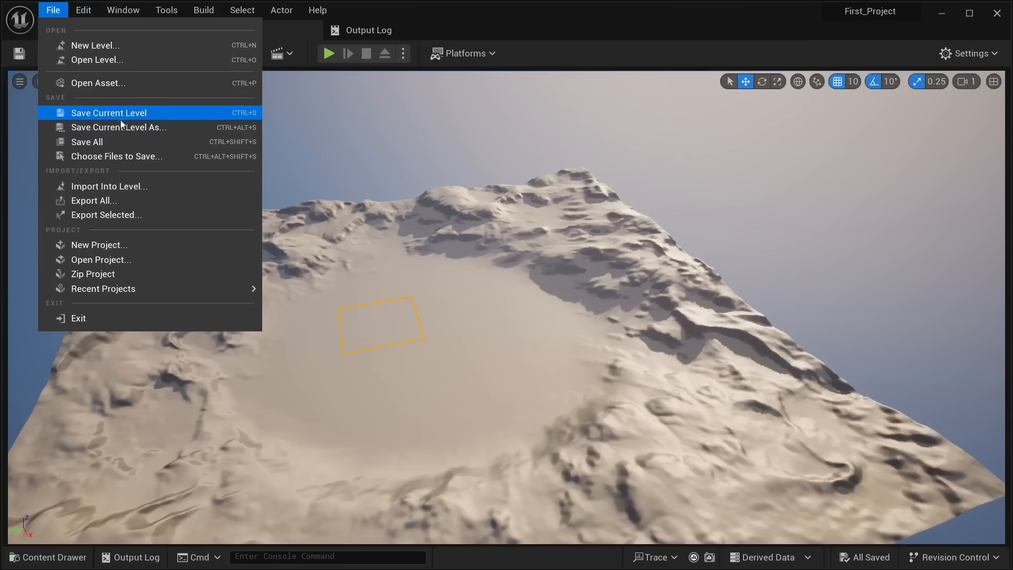
{"action": "left_click", "coordinate": [102, 46]}
{"action": "left_click", "coordinate": [572, 247]}
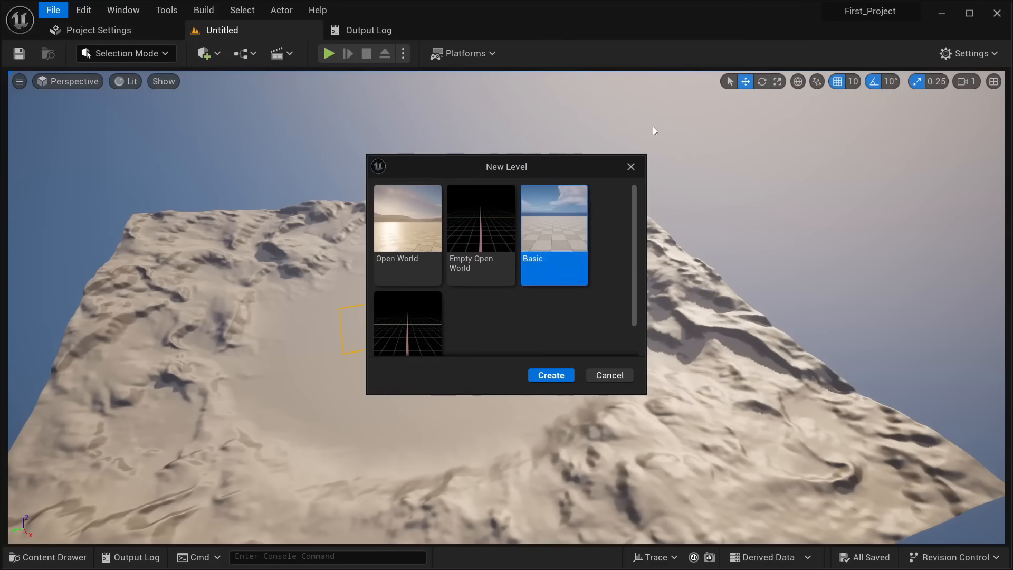
{"action": "left_click", "coordinate": [562, 376]}
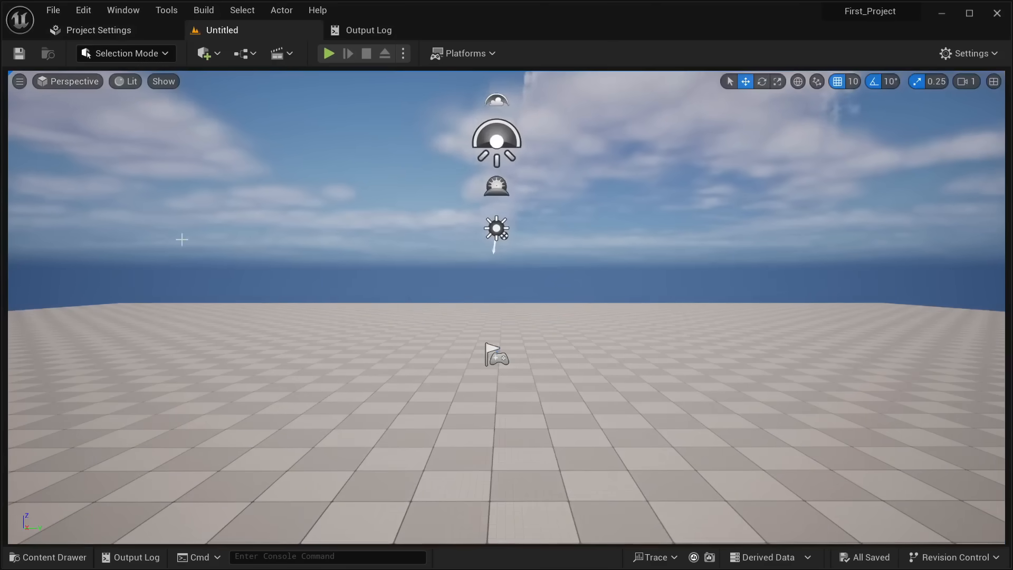
{"action": "right_click_drag", "start_coordinate": [182, 240], "coordinate": [153, 259]}
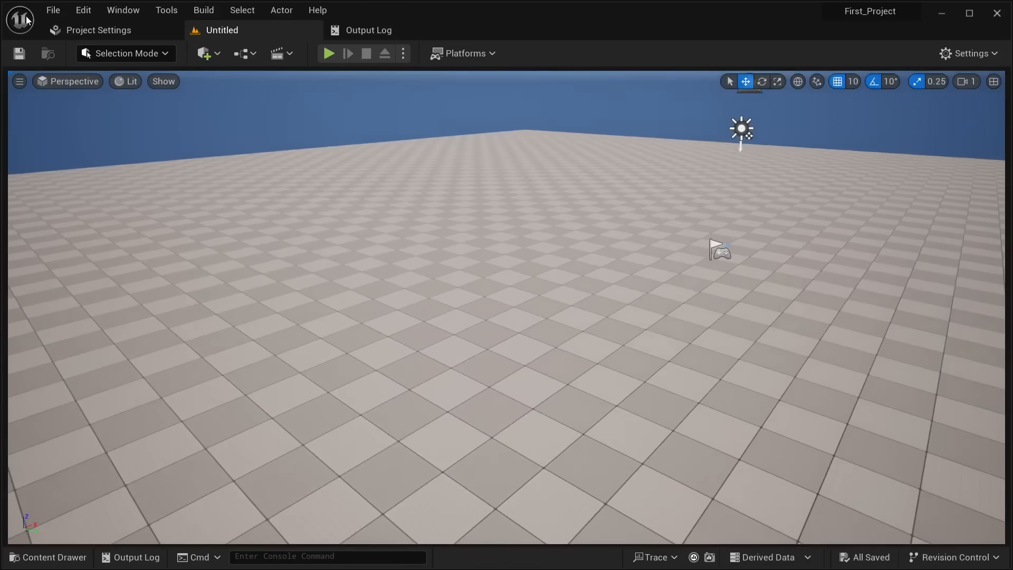
Save the current level as MainWorld in the project's Content folder
{"action": "left_click", "coordinate": [53, 10]}
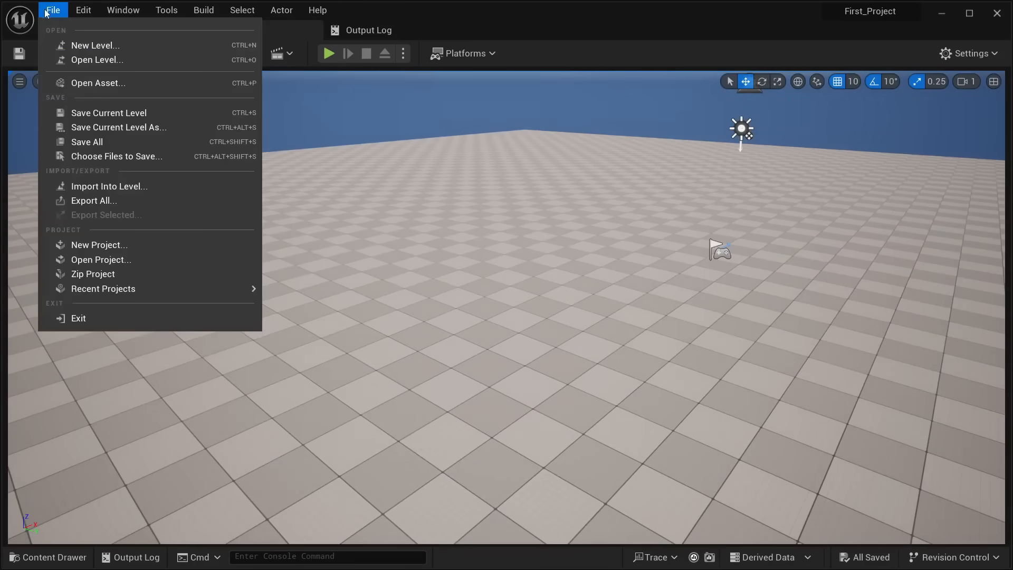
{"action": "left_click", "coordinate": [134, 127]}
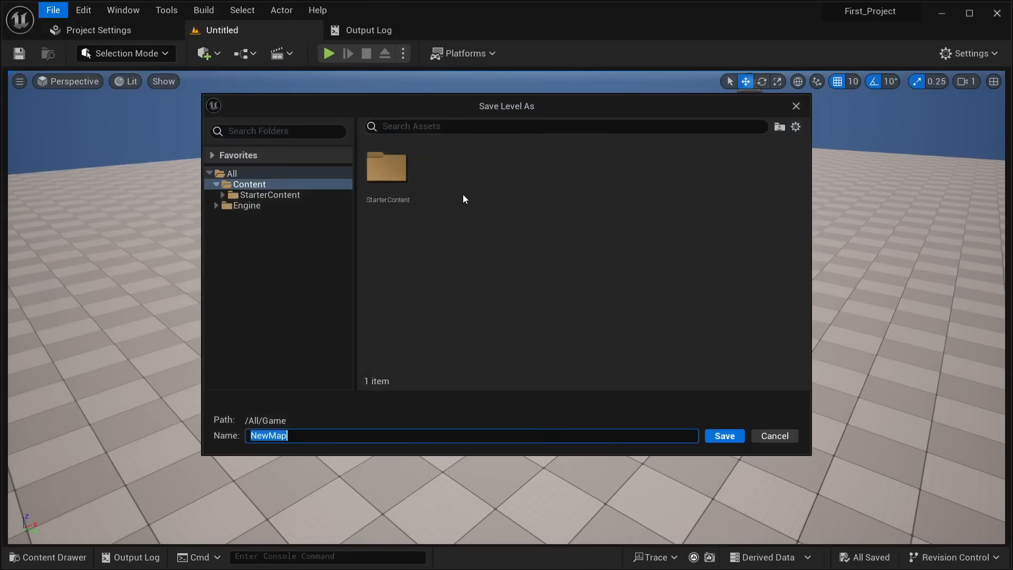
{"action": "left_click", "coordinate": [465, 195]}
{"action": "left_click", "coordinate": [310, 440]}
{"action": "type", "text": "MainWorld"}
{"action": "key", "text": "Return"}
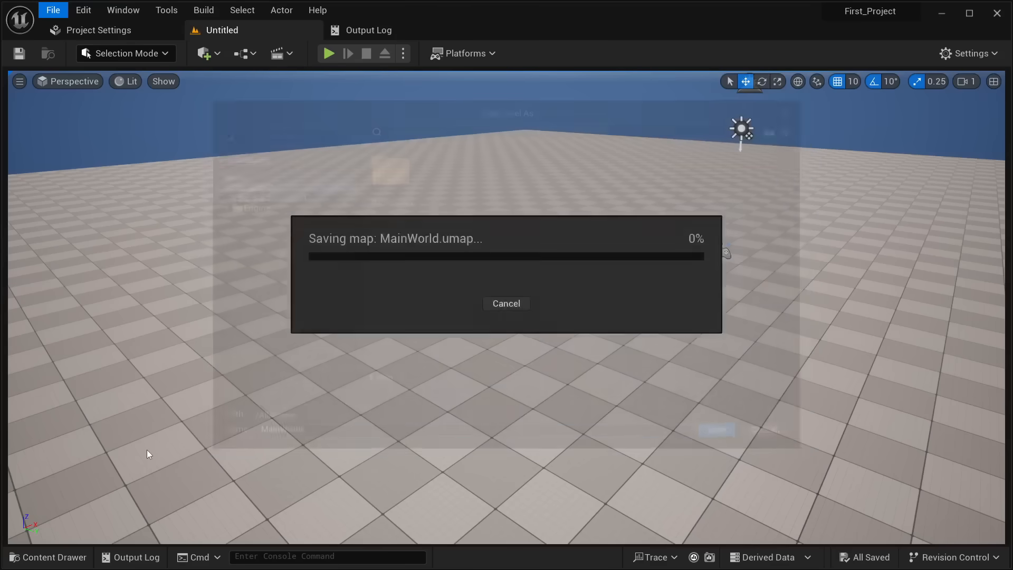
{"action": "mouse_move", "coordinate": [147, 450]}
{"action": "right_mouse_down"}
{"action": "mouse_move", "coordinate": [216, 428]}
{"action": "mouse_move", "coordinate": [182, 446]}
{"action": "mouse_move", "coordinate": [210, 445]}
{"action": "mouse_move", "coordinate": [150, 504]}
{"action": "mouse_move", "coordinate": [140, 465]}
{"action": "right_mouse_up"}
{"action": "right_click_drag", "start_coordinate": [507, 308], "coordinate": [633, 303]}
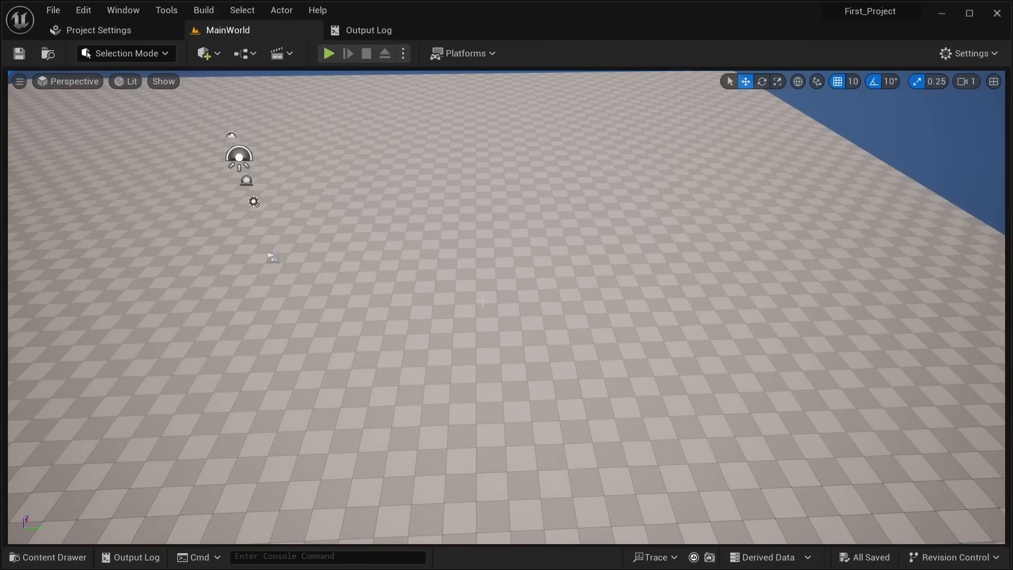
{"action": "right_click_drag", "start_coordinate": [491, 289], "coordinate": [380, 304]}
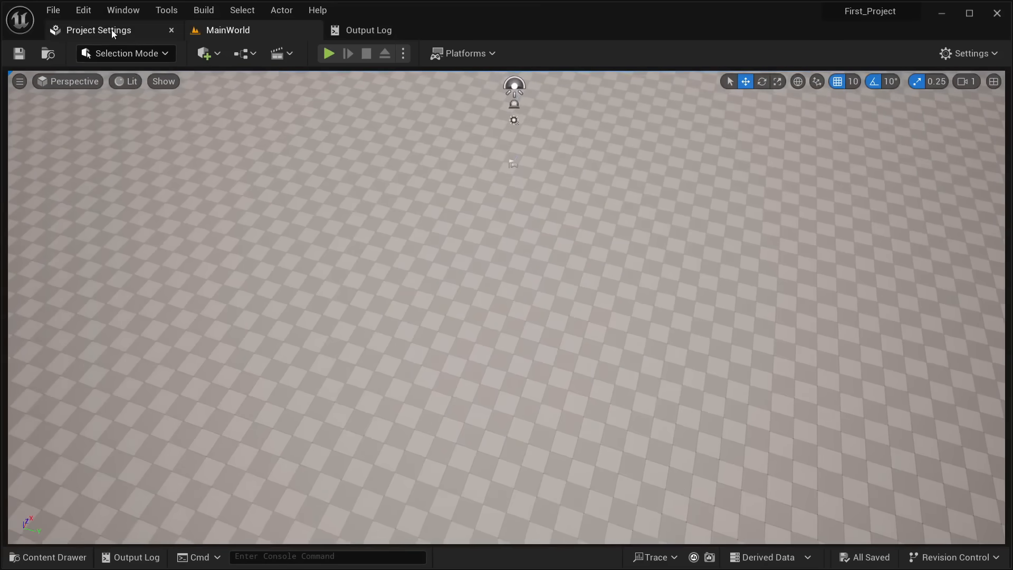
Search the project settings for "map" to find the default map options
{"action": "left_click", "coordinate": [98, 30]}
{"action": "left_click", "coordinate": [333, 62]}
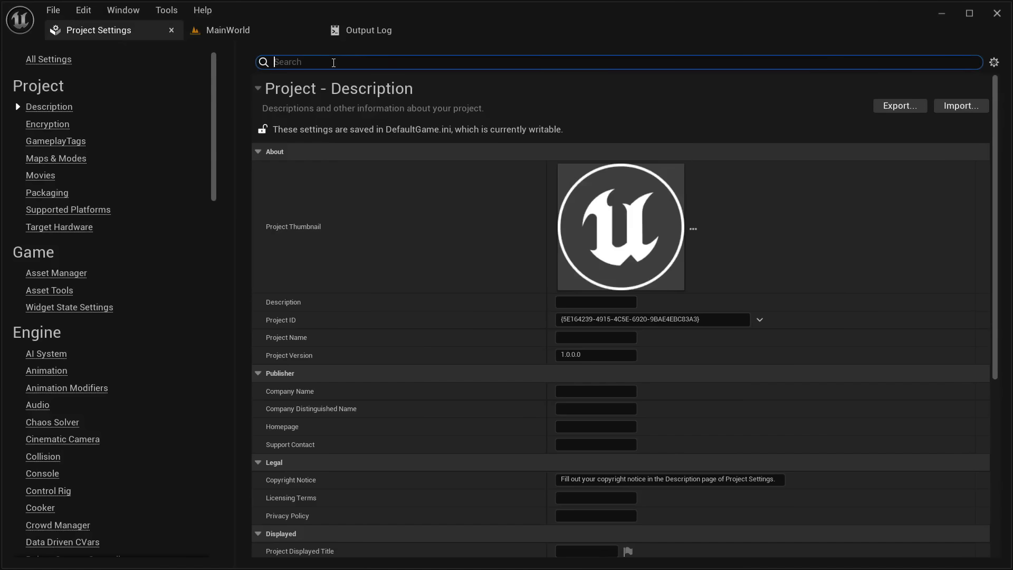
{"action": "type", "text": "map"}
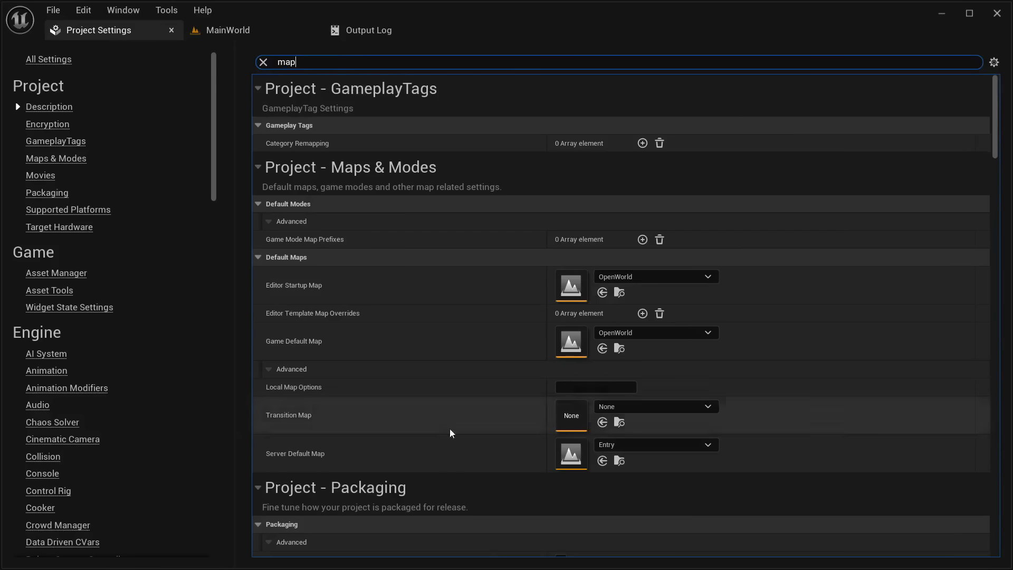
{"action": "scroll", "coordinate": [450, 393], "scroll_direction": "down", "scroll_amount": 1}
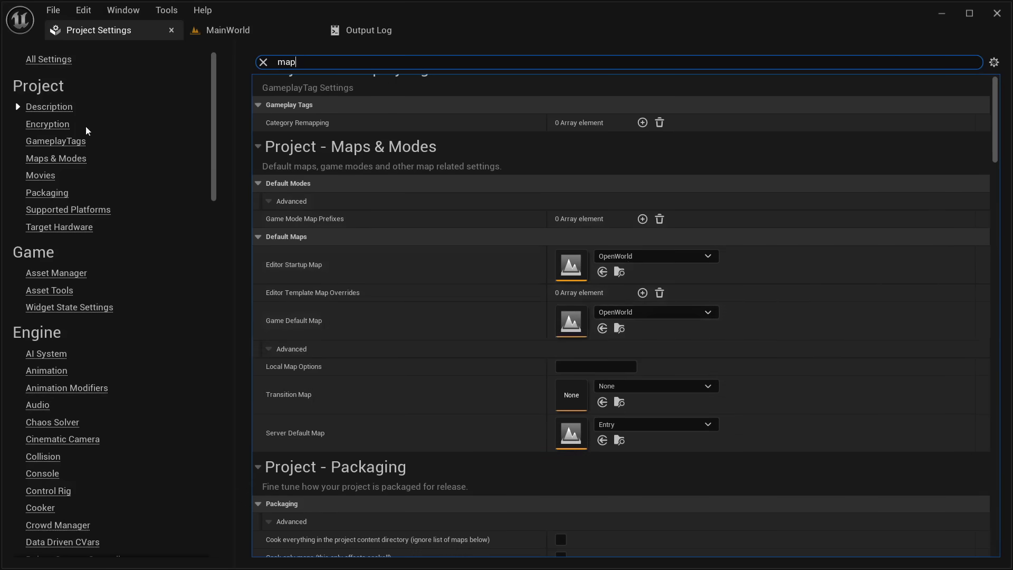
Check the open level, return to the project settings and set the Editor Startup Map to MainWorld
{"action": "left_click", "coordinate": [248, 30]}
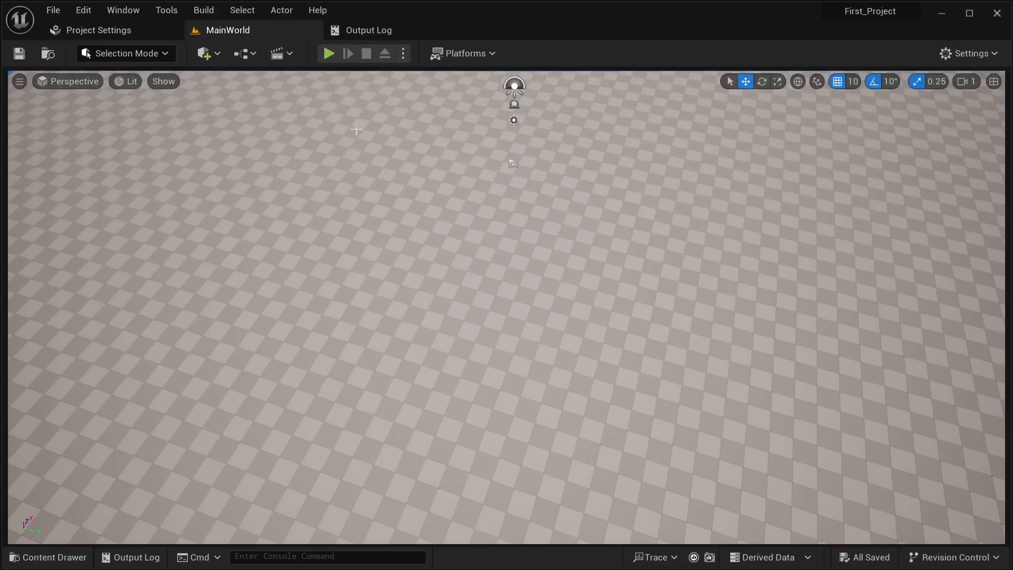
{"action": "left_click", "coordinate": [110, 37]}
{"action": "left_click", "coordinate": [651, 257]}
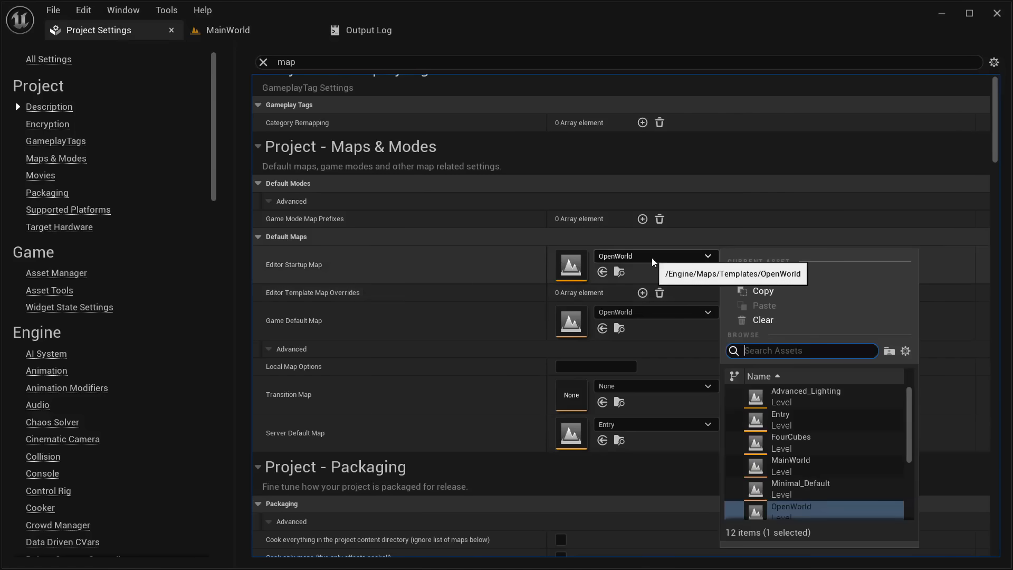
{"action": "type", "text": "mainworld"}
{"action": "left_click", "coordinate": [766, 391]}
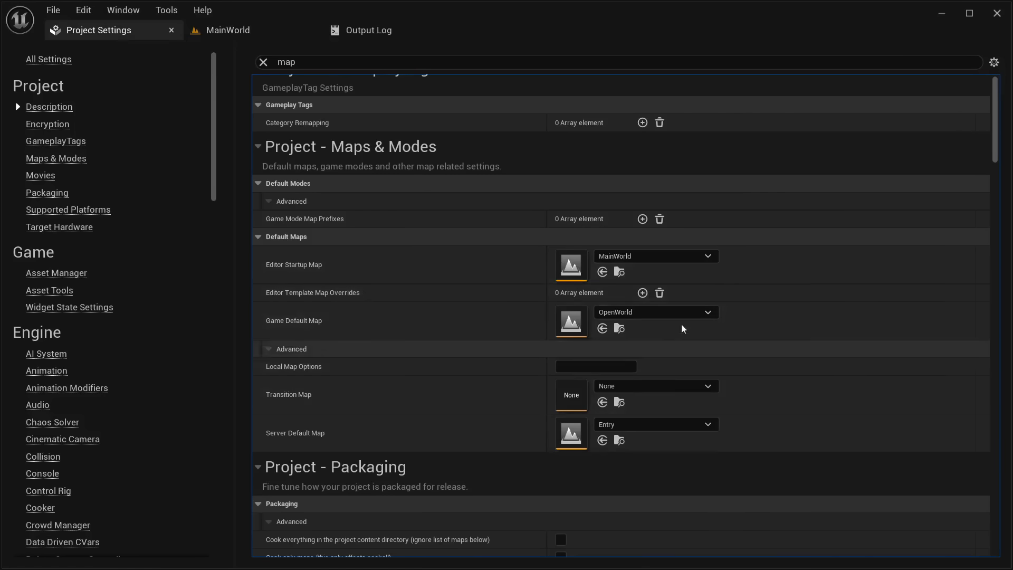
Set the Game Default Map to MainWorld and return to the level viewport
{"action": "left_click", "coordinate": [667, 313]}
{"action": "type", "text": "mainworl"}
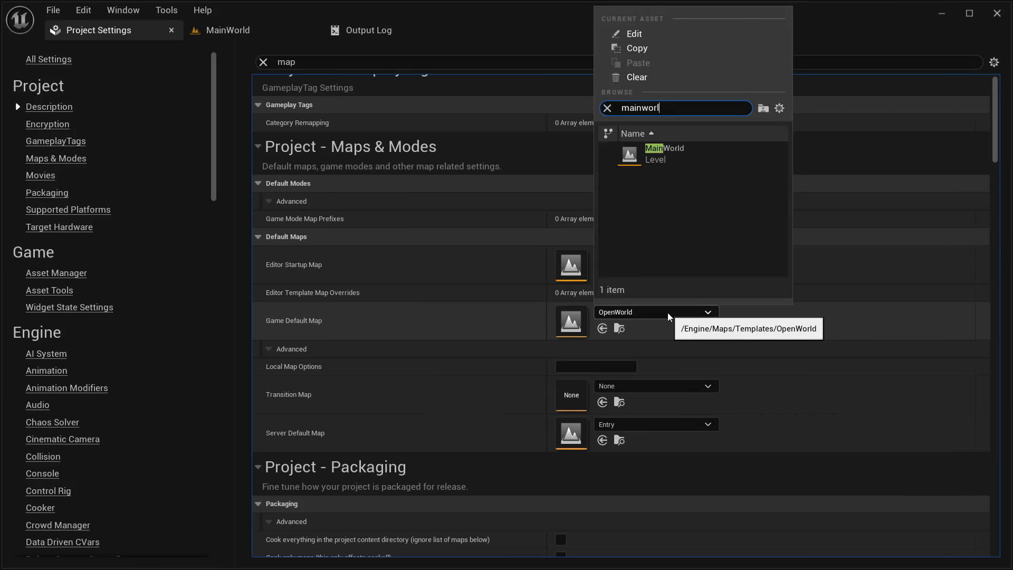
{"action": "left_click", "coordinate": [670, 151]}
{"action": "left_click", "coordinate": [228, 30]}
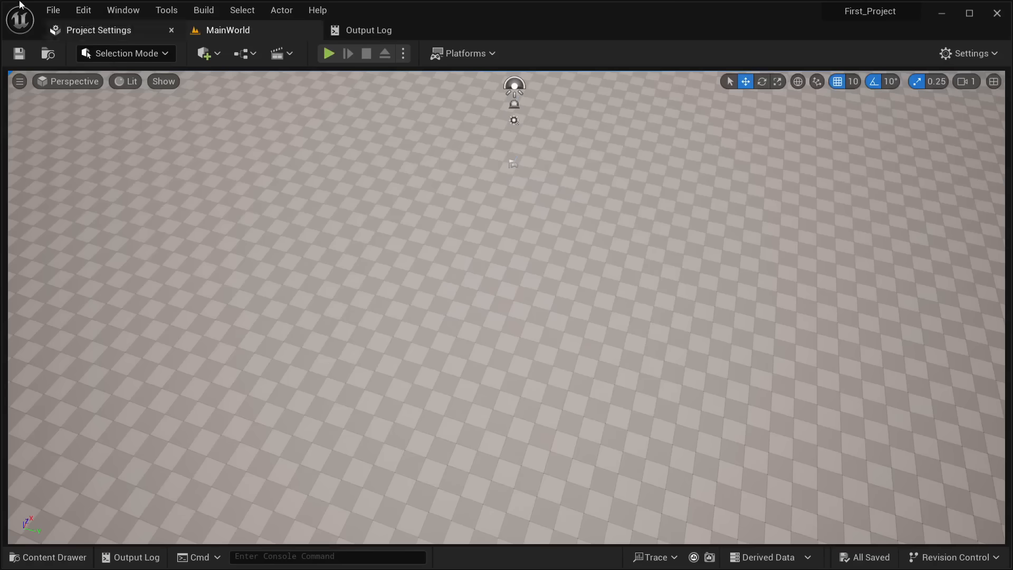
View the project's Content folder in the Content Drawer and open the Output Log
{"action": "left_click", "coordinate": [52, 10]}
{"action": "left_click", "coordinate": [118, 169]}
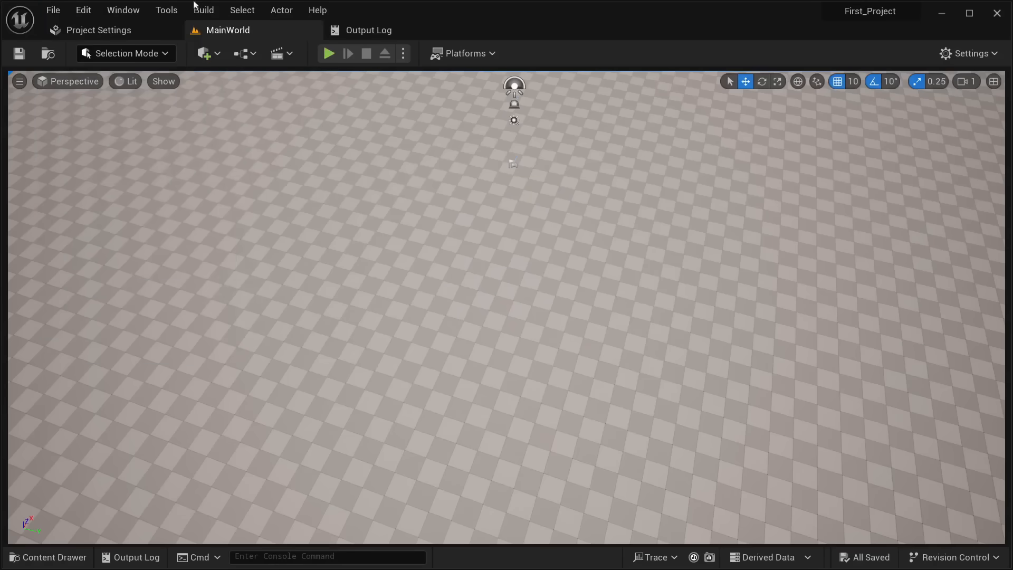
{"action": "left_click", "coordinate": [48, 557]}
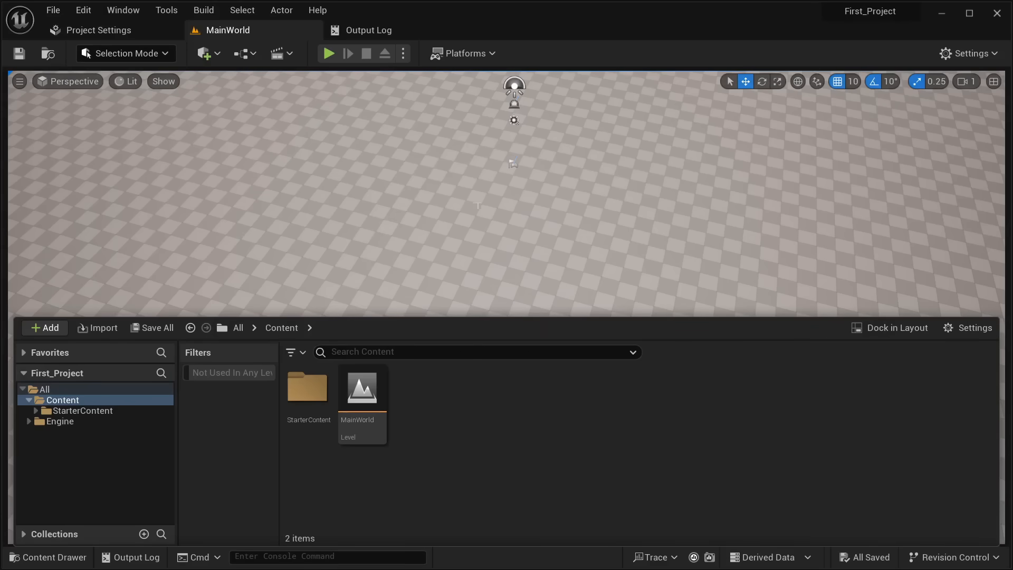
{"action": "left_click", "coordinate": [394, 30]}
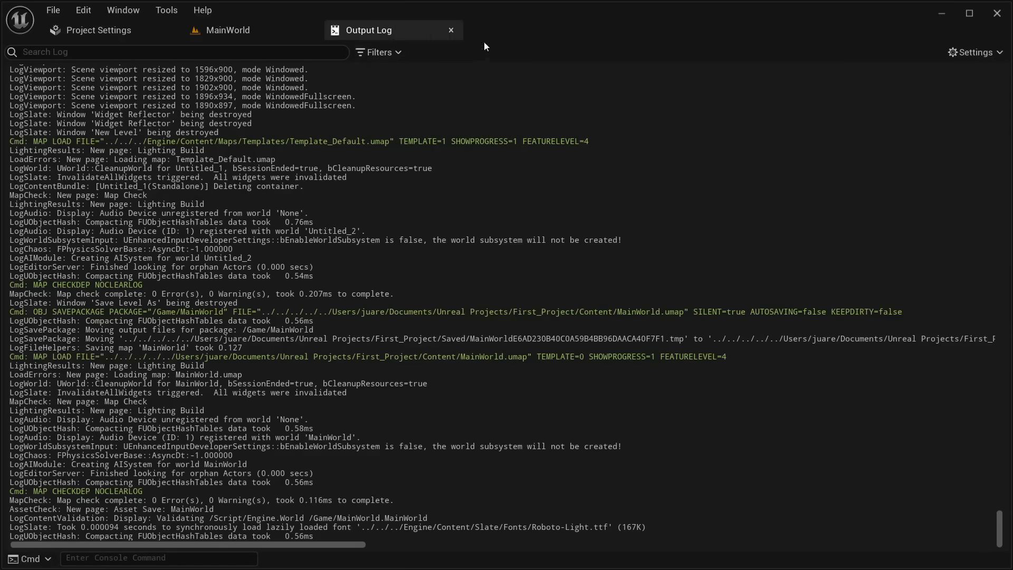
Close the Output Log, return to the MainWorld level and view the project's Content folder
{"action": "left_click", "coordinate": [451, 31]}
{"action": "left_click", "coordinate": [93, 30]}
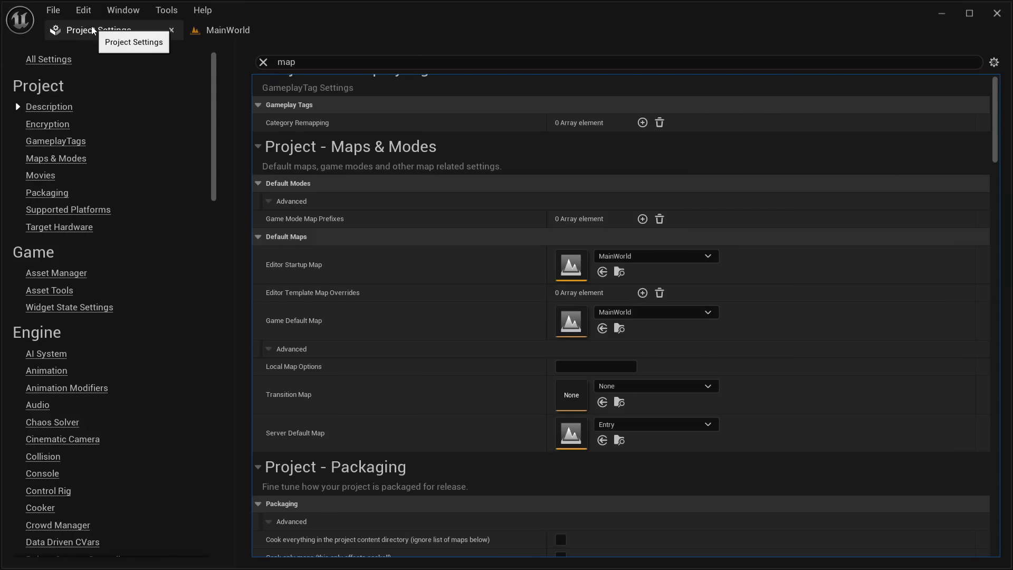
{"action": "left_click", "coordinate": [246, 34]}
{"action": "right_click_drag", "start_coordinate": [342, 279], "coordinate": [369, 174]}
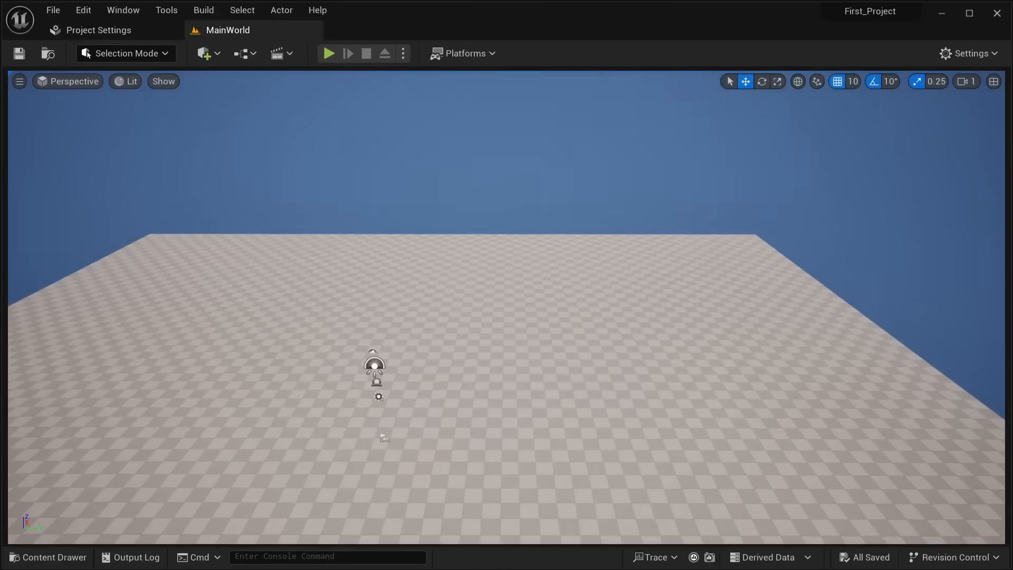
{"action": "left_click", "coordinate": [59, 563]}
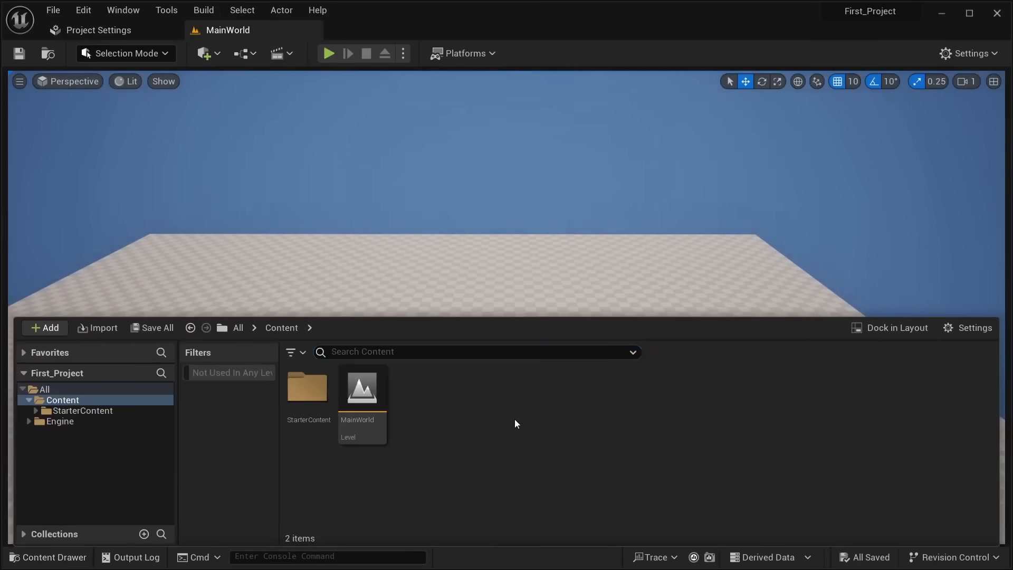
Select the floor in the MainWorld level and look at it from several sides
{"action": "right_click_drag", "start_coordinate": [520, 243], "coordinate": [520, 277]}
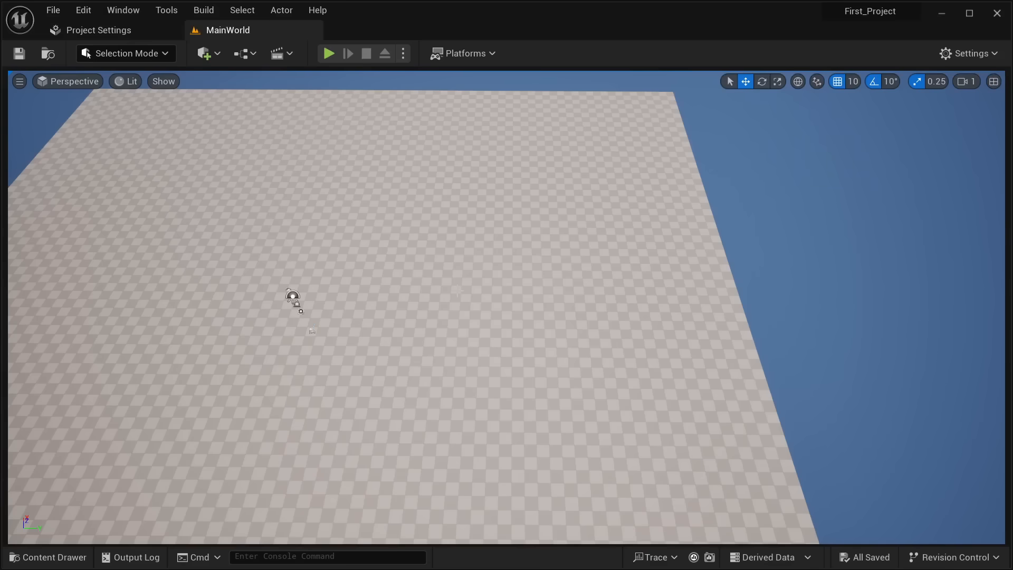
{"action": "mouse_move", "coordinate": [458, 291]}
{"action": "right_mouse_down"}
{"action": "mouse_move", "coordinate": [311, 224]}
{"action": "mouse_move", "coordinate": [337, 269]}
{"action": "mouse_move", "coordinate": [518, 274]}
{"action": "mouse_move", "coordinate": [559, 321]}
{"action": "mouse_move", "coordinate": [655, 301]}
{"action": "mouse_move", "coordinate": [506, 266]}
{"action": "mouse_move", "coordinate": [485, 285]}
{"action": "mouse_move", "coordinate": [440, 293]}
{"action": "mouse_move", "coordinate": [483, 294]}
{"action": "mouse_move", "coordinate": [422, 292]}
{"action": "mouse_move", "coordinate": [450, 289]}
{"action": "right_mouse_up"}
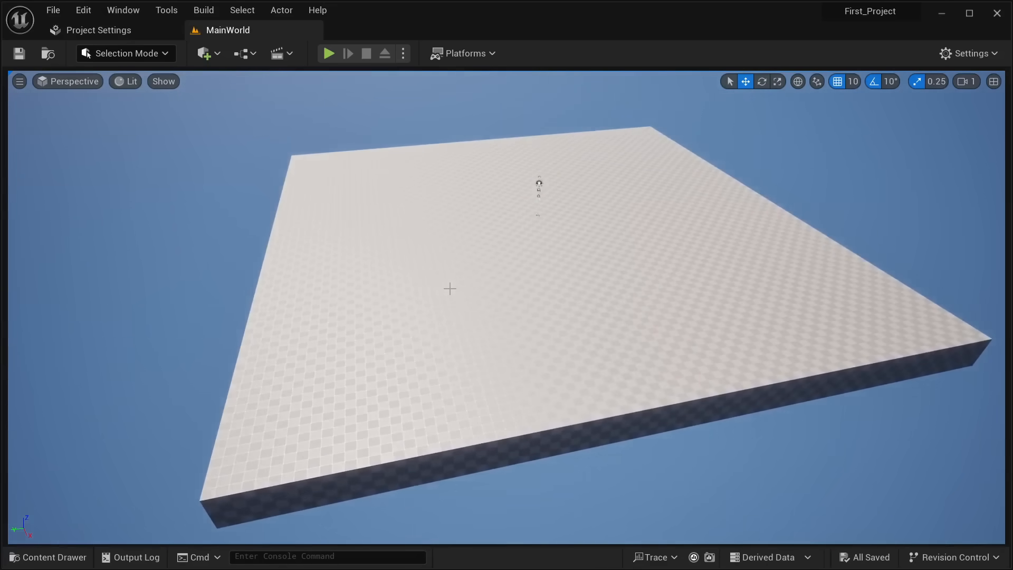
{"action": "left_click", "coordinate": [450, 289]}
{"action": "right_click_drag", "start_coordinate": [449, 289], "coordinate": [449, 261]}
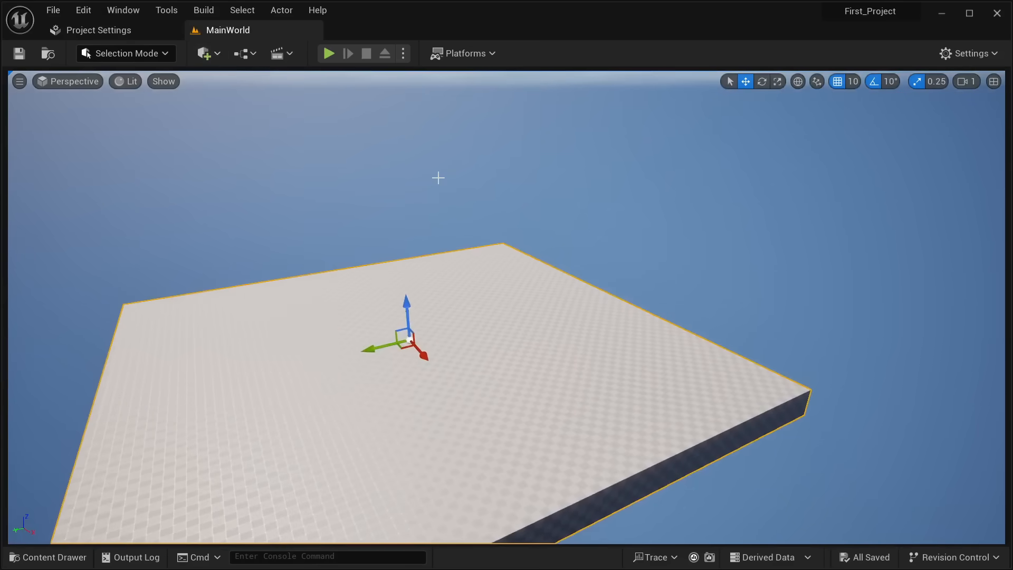
{"action": "right_click_drag", "start_coordinate": [511, 404], "coordinate": [444, 407]}
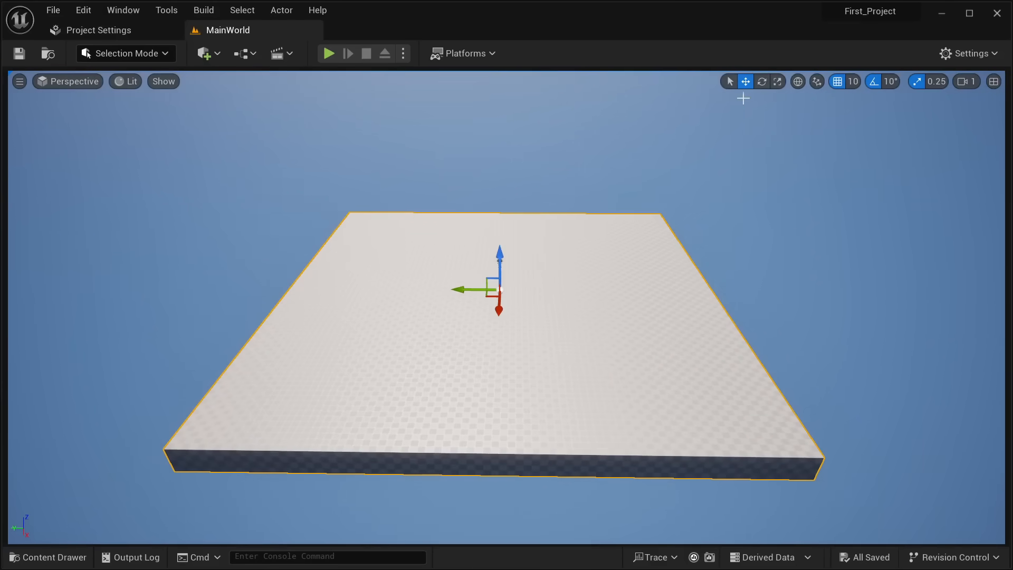
{"action": "right_click_drag", "start_coordinate": [734, 177], "coordinate": [727, 148]}
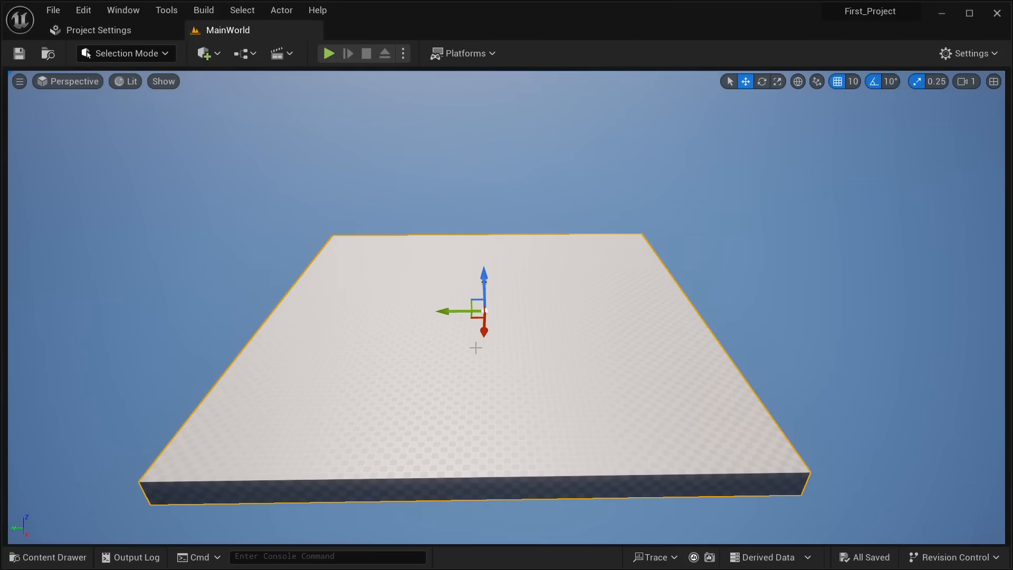
Try moving the floor along its different axes with the Move tool
{"action": "mouse_move", "coordinate": [462, 311]}
{"action": "left_mouse_down"}
{"action": "mouse_move", "coordinate": [474, 311]}
{"action": "mouse_move", "coordinate": [455, 313]}
{"action": "mouse_move", "coordinate": [464, 322]}
{"action": "left_mouse_up"}
{"action": "right_click_drag", "start_coordinate": [463, 324], "coordinate": [350, 319]}
{"action": "left_click_drag", "start_coordinate": [547, 269], "coordinate": [551, 184]}
{"action": "left_click_drag", "start_coordinate": [515, 217], "coordinate": [405, 226]}
{"action": "mouse_move", "coordinate": [405, 230]}
{"action": "right_mouse_down"}
{"action": "mouse_move", "coordinate": [454, 248]}
{"action": "mouse_move", "coordinate": [415, 233]}
{"action": "right_mouse_up"}
{"action": "left_click_drag", "start_coordinate": [362, 236], "coordinate": [492, 345]}
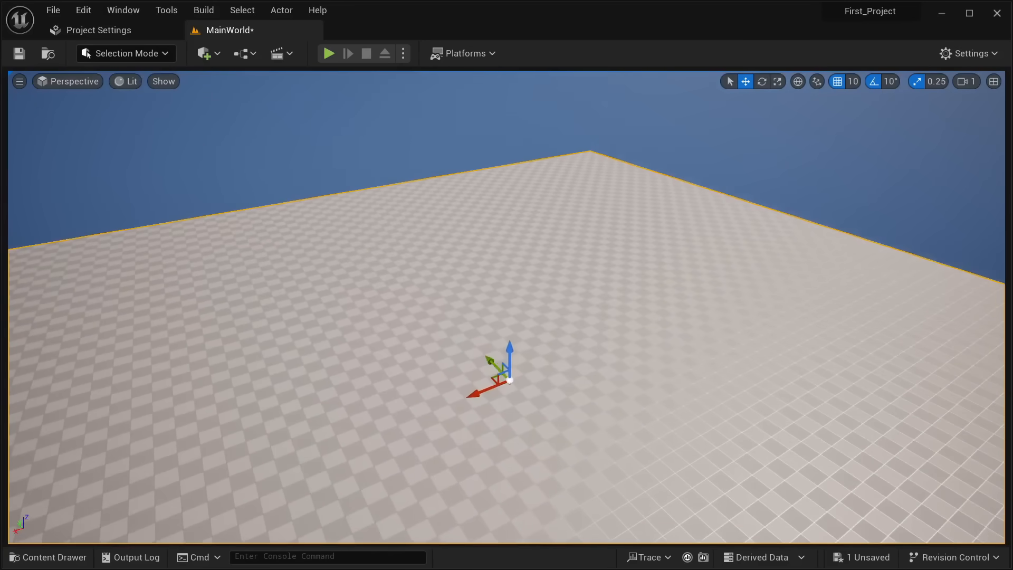
{"action": "right_click_drag", "start_coordinate": [492, 345], "coordinate": [504, 313]}
Undo the floor moves one after another
{"action": "key", "text": "ctrl+z"}
{"action": "key", "text": "ctrl+z"}
{"action": "key", "text": "ctrl+z"}
{"action": "key", "text": "ctrl+z"}
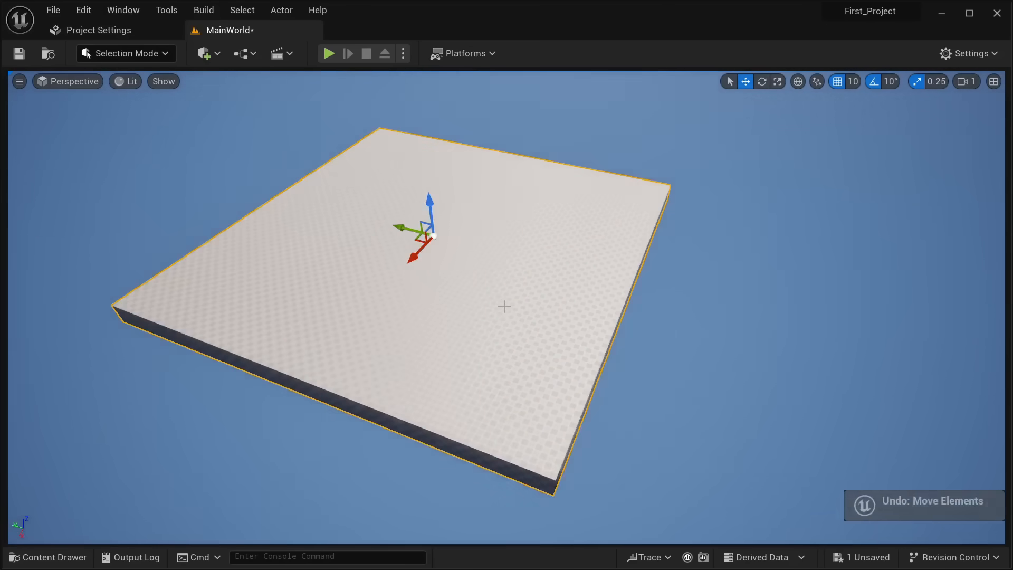
{"action": "key", "text": "ctrl+z"}
{"action": "key", "text": "ctrl+z"}
{"action": "key", "text": "ctrl+z"}
{"action": "key", "text": "ctrl+z"}
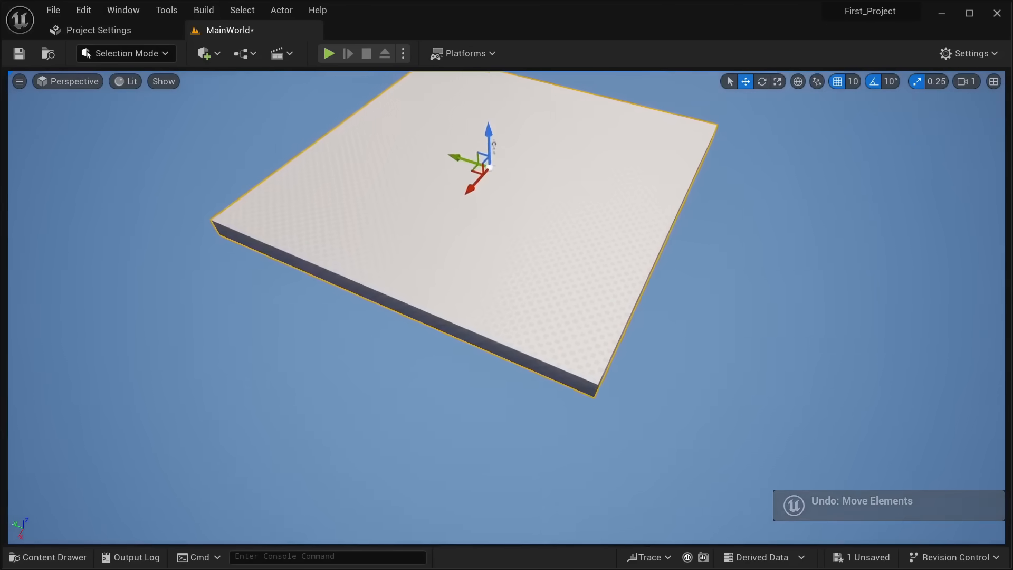
{"action": "key", "text": "ctrl+z"}
{"action": "key", "text": "ctrl+z"}
{"action": "key", "text": "ctrl+z"}
{"action": "key", "text": "ctrl+z"}
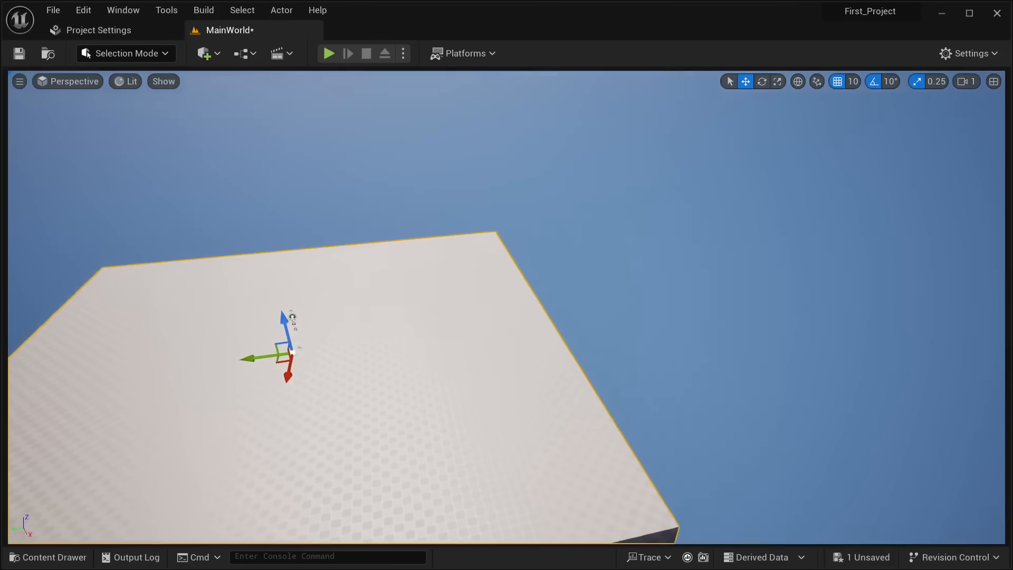
{"action": "key", "text": "ctrl+z"}
{"action": "key", "text": "ctrl+z"}
{"action": "key", "text": "ctrl+z"}
{"action": "key", "text": "ctrl+z"}
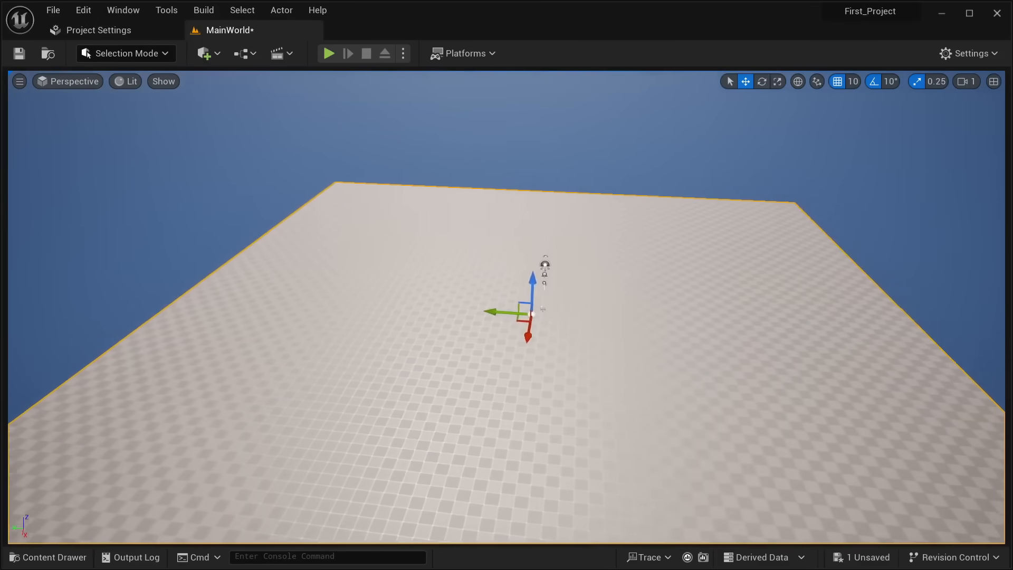
Switch to the Rotate tool and try rotating the floor about its vertical and horizontal axes
{"action": "key", "text": "d"}
{"action": "right_click_drag", "start_coordinate": [507, 307], "coordinate": [467, 324]}
{"action": "left_click", "coordinate": [730, 82]}
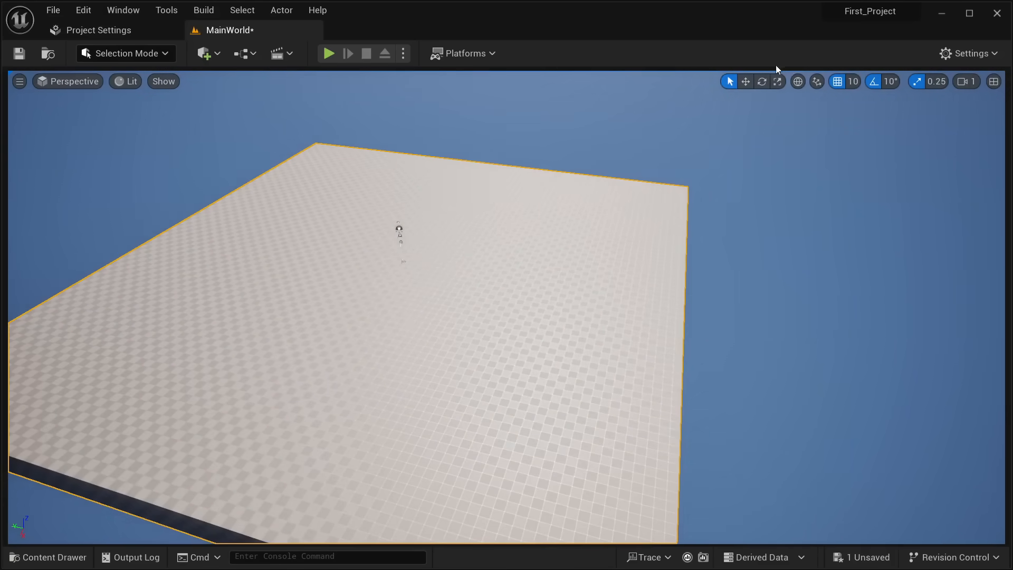
{"action": "left_click", "coordinate": [762, 82]}
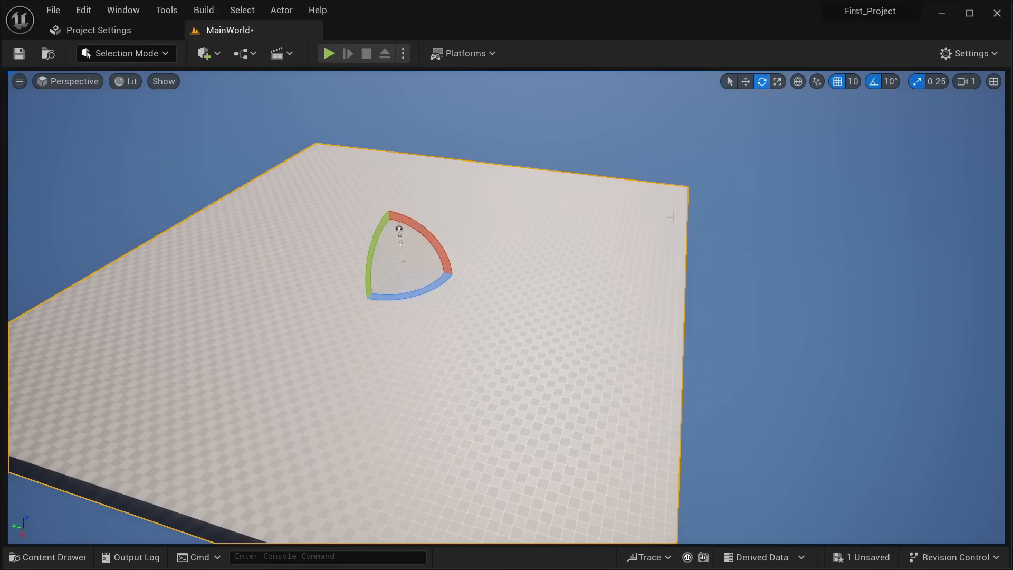
{"action": "right_click_drag", "start_coordinate": [630, 252], "coordinate": [585, 252]}
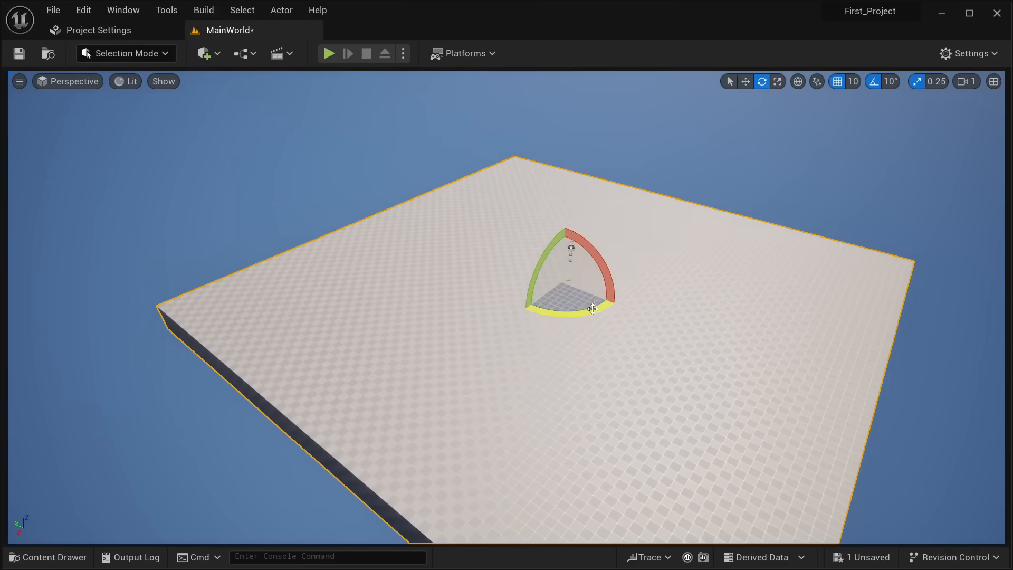
{"action": "mouse_move", "coordinate": [593, 309]}
{"action": "left_mouse_down"}
{"action": "mouse_move", "coordinate": [525, 311]}
{"action": "mouse_move", "coordinate": [614, 312]}
{"action": "mouse_move", "coordinate": [557, 311]}
{"action": "mouse_move", "coordinate": [604, 310]}
{"action": "left_mouse_up"}
{"action": "left_click_drag", "start_coordinate": [538, 275], "coordinate": [597, 257]}
Undo the floor rotations
{"action": "key", "text": "ctrl+z"}
{"action": "key", "text": "ctrl+z"}
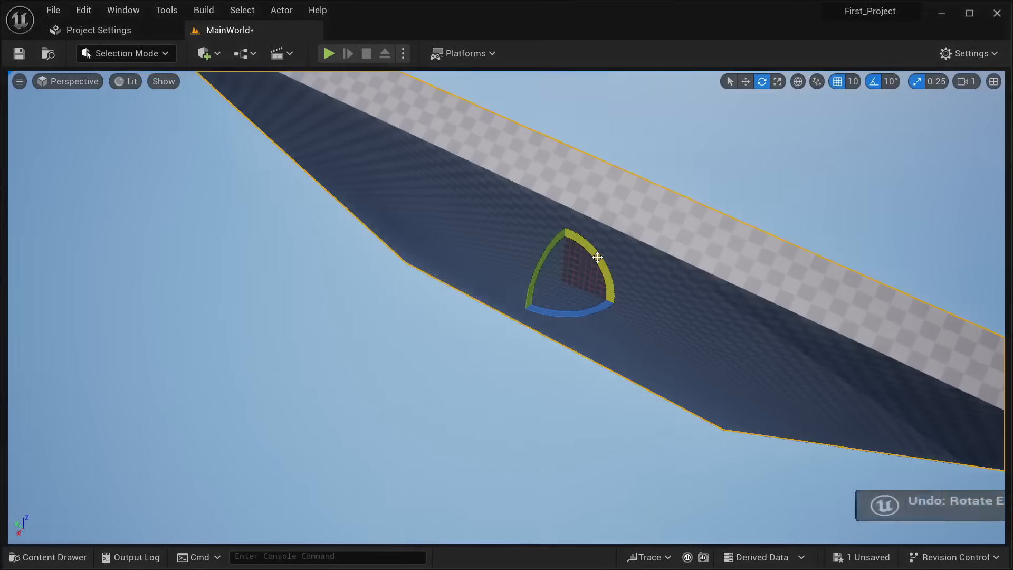
{"action": "mouse_move", "coordinate": [597, 257]}
{"action": "right_mouse_down"}
{"action": "mouse_move", "coordinate": [611, 214]}
{"action": "mouse_move", "coordinate": [613, 248]}
{"action": "right_mouse_up"}
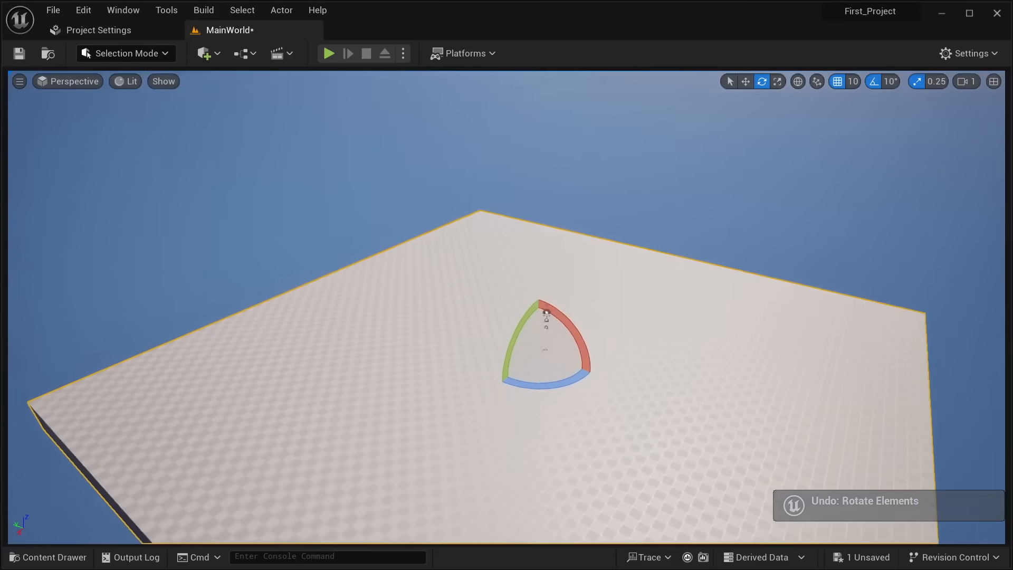
Try scaling the floor uniformly with the Scale tool and undo the change
{"action": "left_click", "coordinate": [778, 81]}
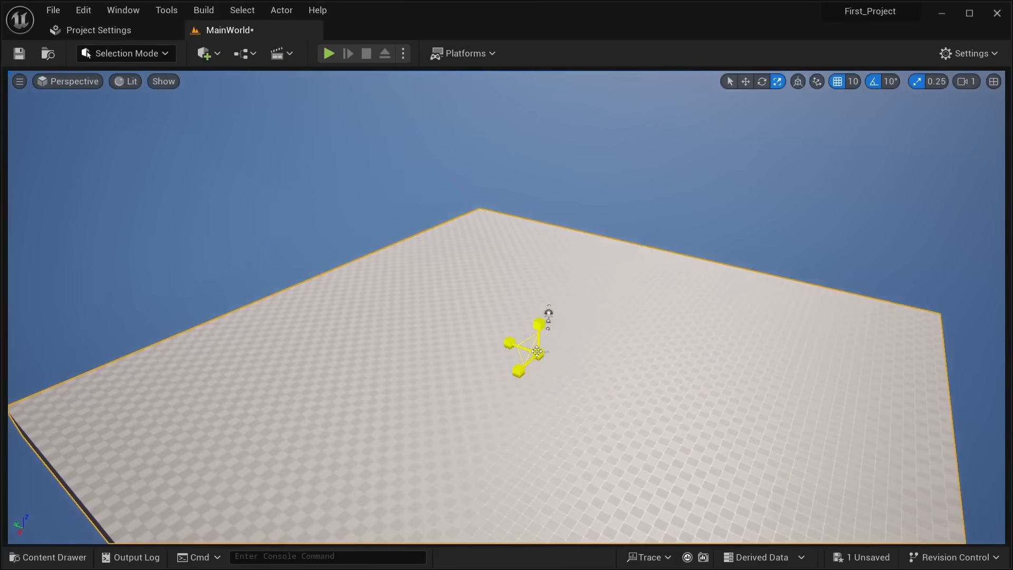
{"action": "right_click_drag", "start_coordinate": [628, 342], "coordinate": [615, 369]}
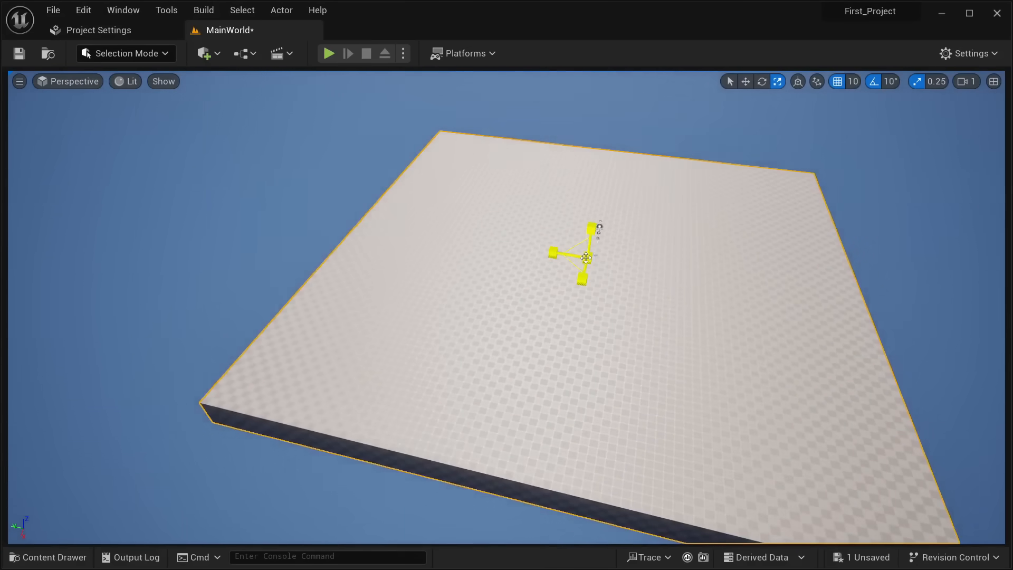
{"action": "mouse_move", "coordinate": [586, 257]}
{"action": "left_mouse_down"}
{"action": "mouse_move", "coordinate": [581, 264]}
{"action": "mouse_move", "coordinate": [604, 235]}
{"action": "mouse_move", "coordinate": [590, 252]}
{"action": "left_mouse_up"}
{"action": "right_click_drag", "start_coordinate": [586, 257], "coordinate": [692, 259]}
{"action": "key", "text": "ctrl+z"}
Scale the floor to about 12.5 along Y and 10 along X, trying and undoing a vertical stretch in between
{"action": "key", "text": "w"}
{"action": "key", "text": "a"}
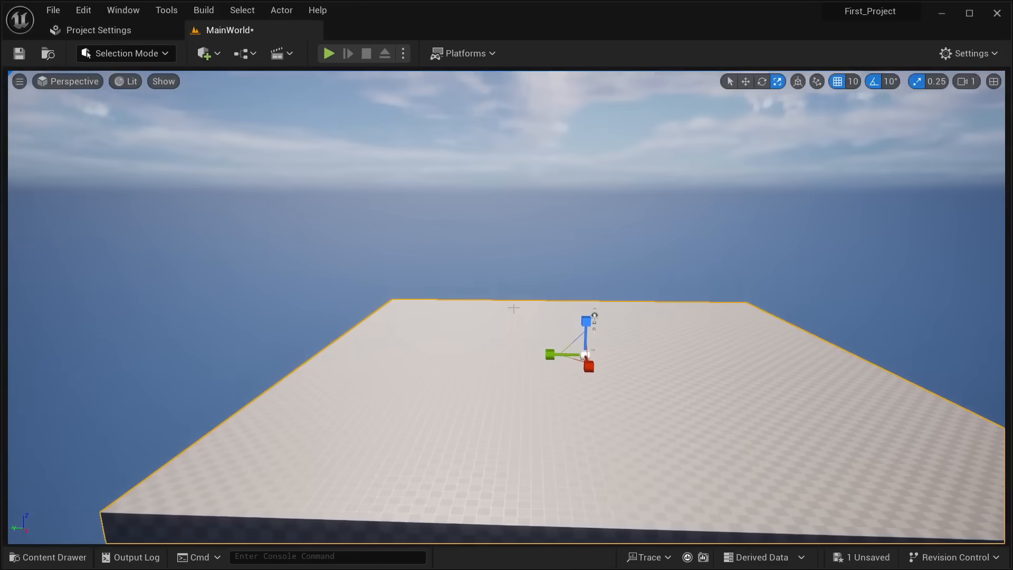
{"action": "left_click_drag", "start_coordinate": [557, 352], "coordinate": [544, 354]}
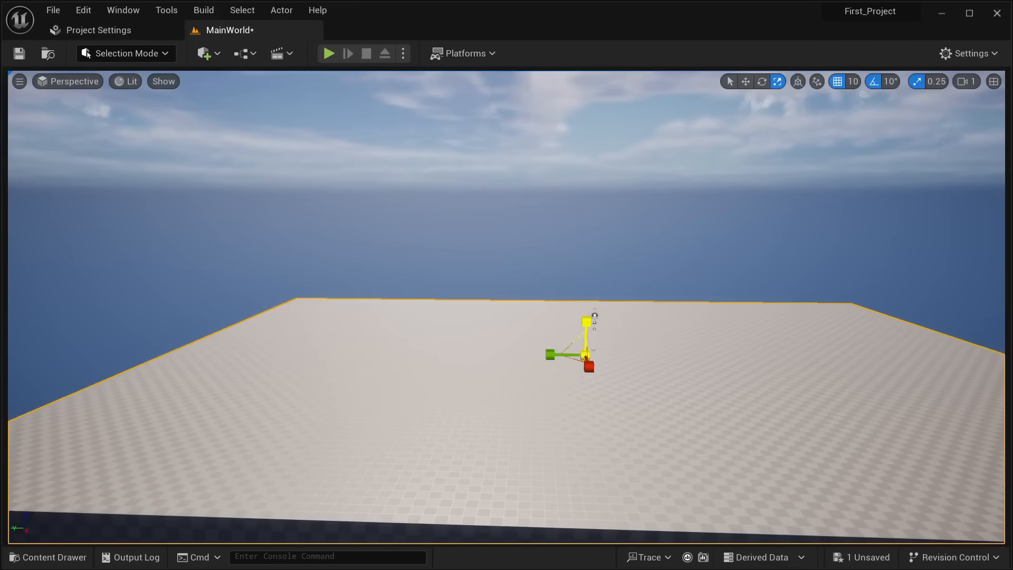
{"action": "right_click_drag", "start_coordinate": [649, 266], "coordinate": [643, 320]}
{"action": "left_click_drag", "start_coordinate": [608, 132], "coordinate": [612, 132]}
{"action": "key", "text": "ctrl+z"}
{"action": "key", "text": "ctrl+z"}
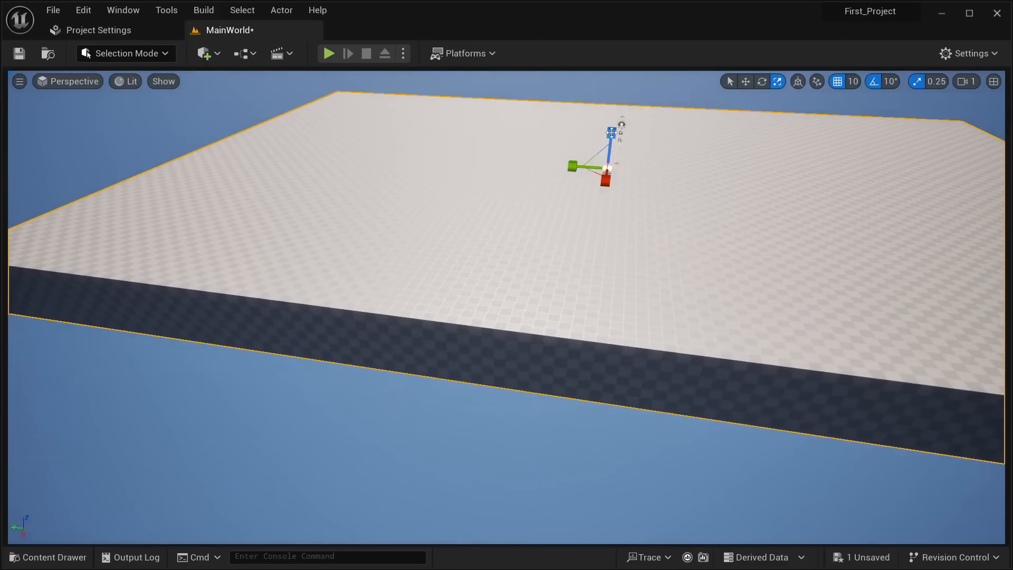
{"action": "mouse_move", "coordinate": [606, 181]}
{"action": "left_mouse_down"}
{"action": "mouse_move", "coordinate": [606, 202]}
{"action": "mouse_move", "coordinate": [607, 168]}
{"action": "left_mouse_up"}
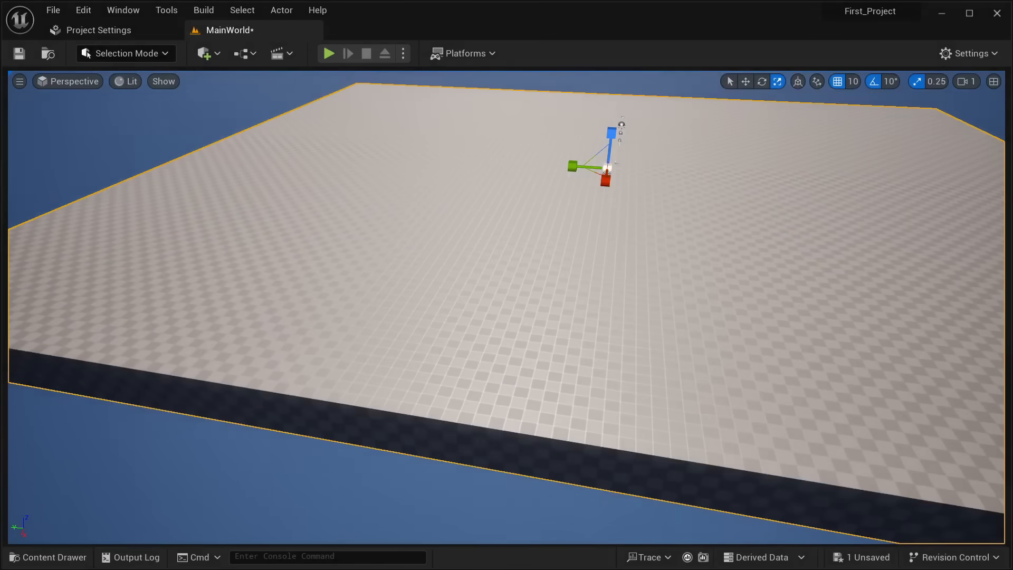
Reveal the floor's transform details beside the viewport and set its X scale to 20
{"action": "left_click_drag", "start_coordinate": [1007, 321], "coordinate": [717, 310]}
{"action": "right_click_drag", "start_coordinate": [593, 375], "coordinate": [660, 385]}
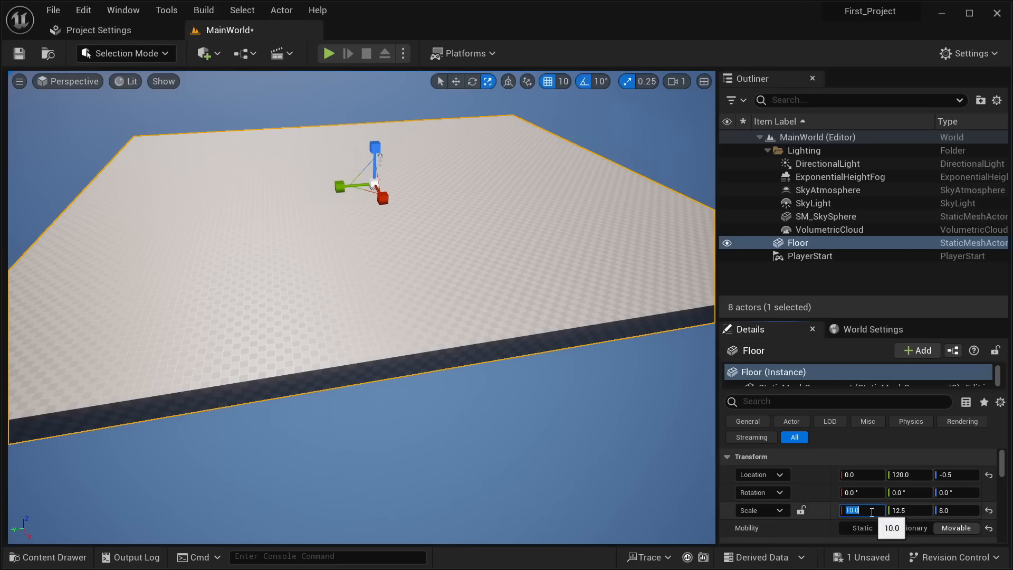
{"action": "right_click_drag", "start_coordinate": [550, 387], "coordinate": [522, 388]}
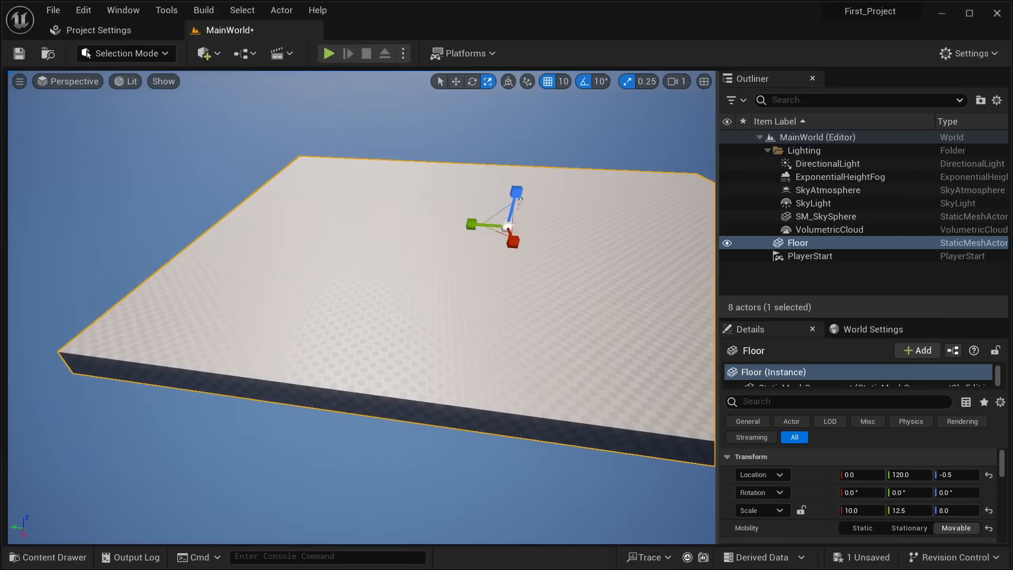
{"action": "left_click", "coordinate": [875, 513]}
{"action": "type", "text": "20"}
{"action": "key", "text": "Return"}
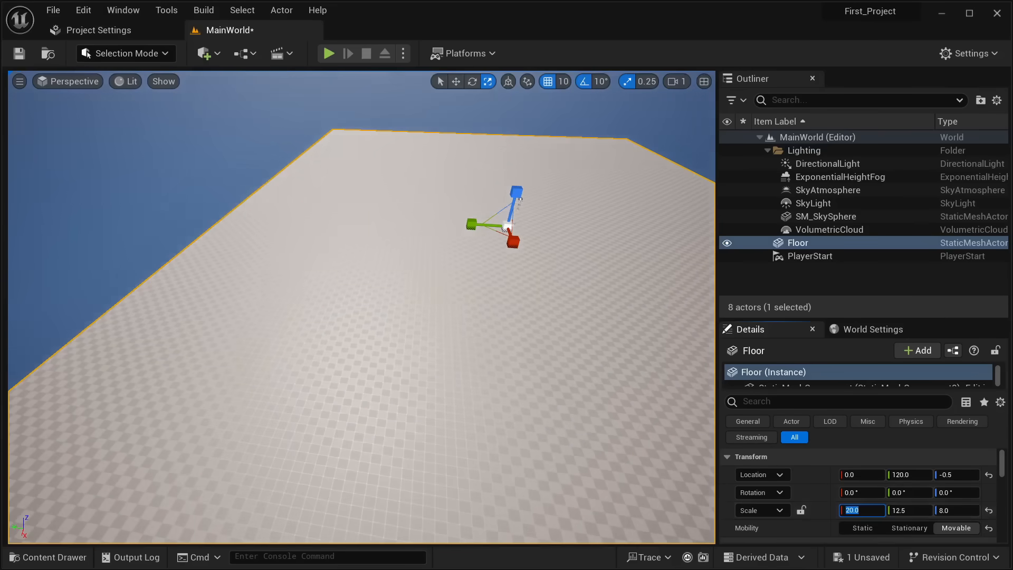
Set the floor's Y scale to 20 and view the enlarged surface
{"action": "right_click_drag", "start_coordinate": [517, 348], "coordinate": [491, 343]}
{"action": "right_click_drag", "start_coordinate": [369, 317], "coordinate": [338, 315]}
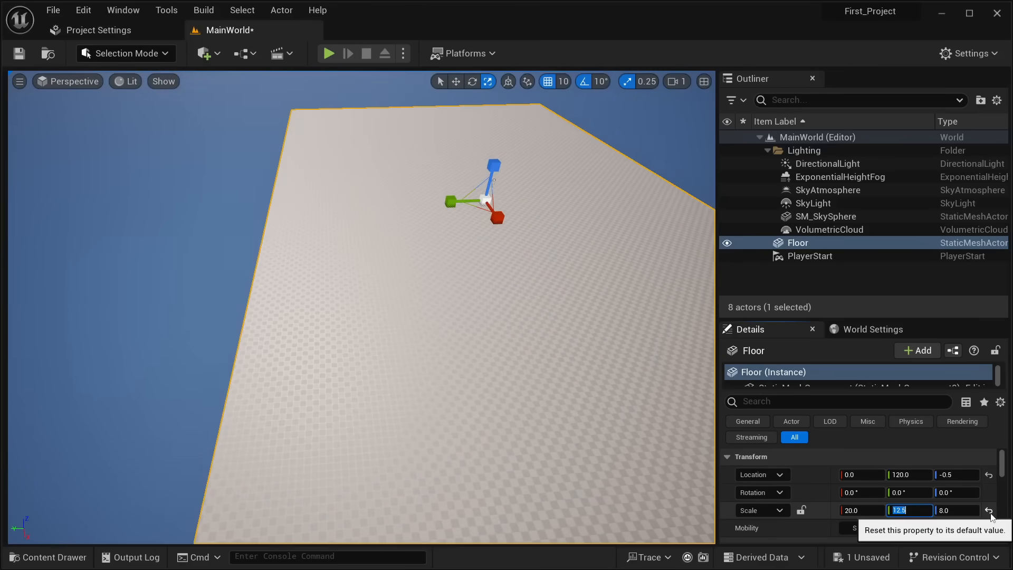
{"action": "type", "text": "20"}
{"action": "key", "text": "Return"}
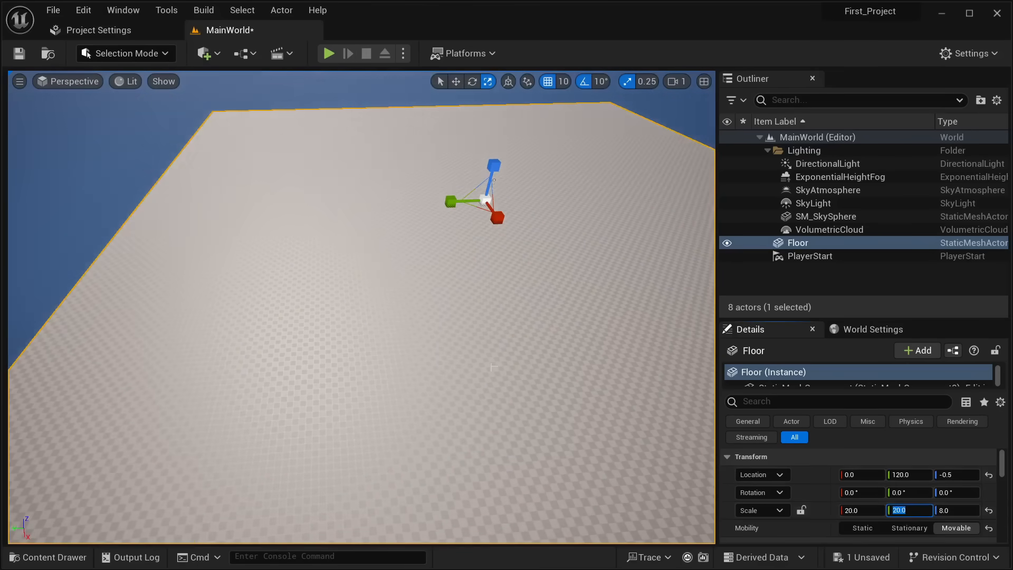
{"action": "right_click_drag", "start_coordinate": [370, 316], "coordinate": [441, 312]}
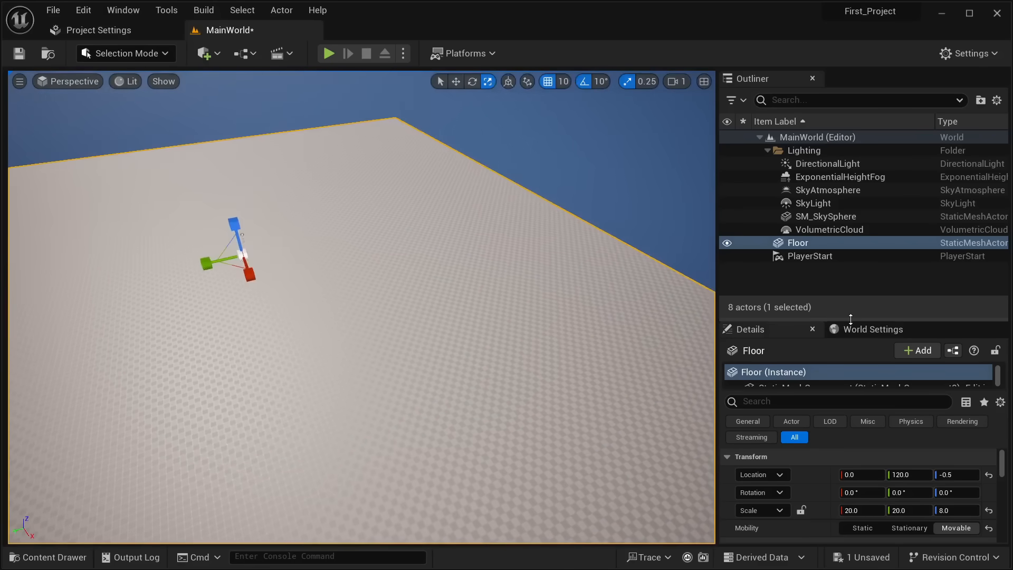
Enlarge the Details area and examine the floor's transform, static mesh, material and physics properties
{"action": "left_click_drag", "start_coordinate": [851, 319], "coordinate": [862, 275]}
{"action": "right_click_drag", "start_coordinate": [516, 250], "coordinate": [485, 249]}
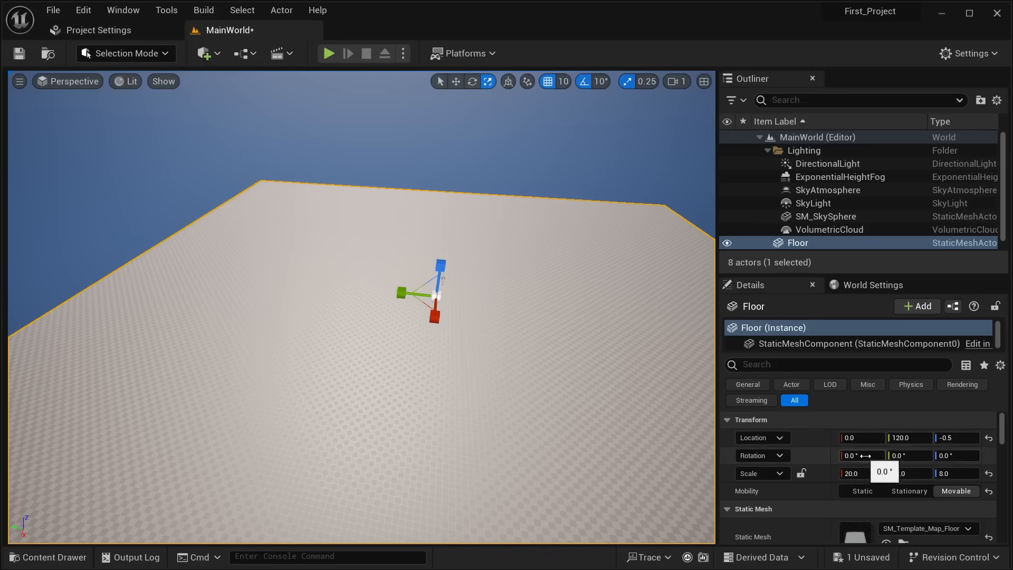
{"action": "scroll", "coordinate": [839, 479], "scroll_direction": "down", "scroll_amount": 3}
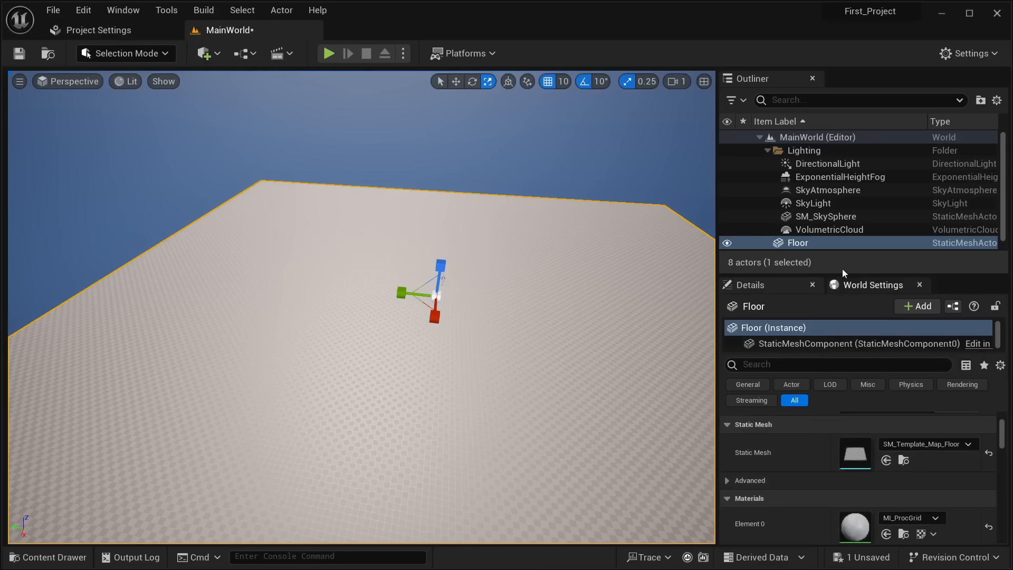
{"action": "scroll", "coordinate": [838, 519], "scroll_direction": "down", "scroll_amount": 2}
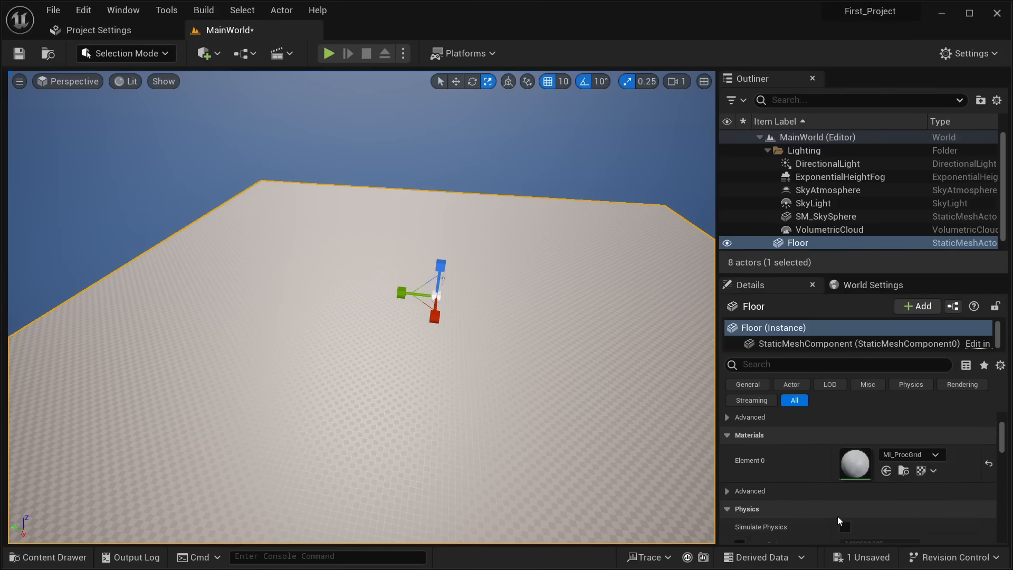
{"action": "scroll", "coordinate": [755, 475], "scroll_direction": "up", "scroll_amount": 3}
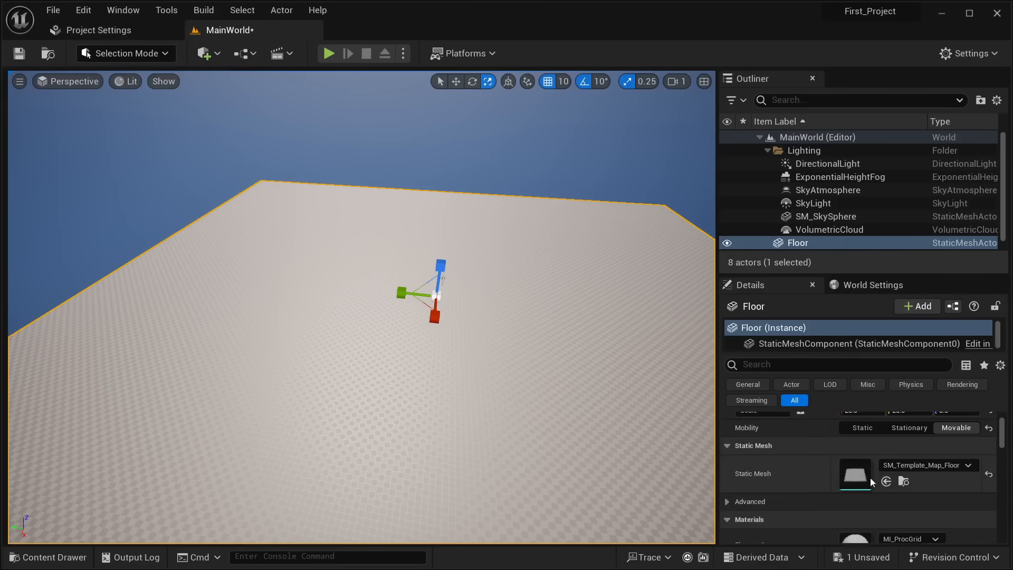
{"action": "scroll", "coordinate": [875, 478], "scroll_direction": "down", "scroll_amount": 5}
{"action": "scroll", "coordinate": [875, 478], "scroll_direction": "down", "scroll_amount": 2}
{"action": "mouse_move", "coordinate": [1001, 442]}
{"action": "left_mouse_down"}
{"action": "mouse_move", "coordinate": [1011, 511]}
{"action": "mouse_move", "coordinate": [1008, 436]}
{"action": "left_mouse_up"}
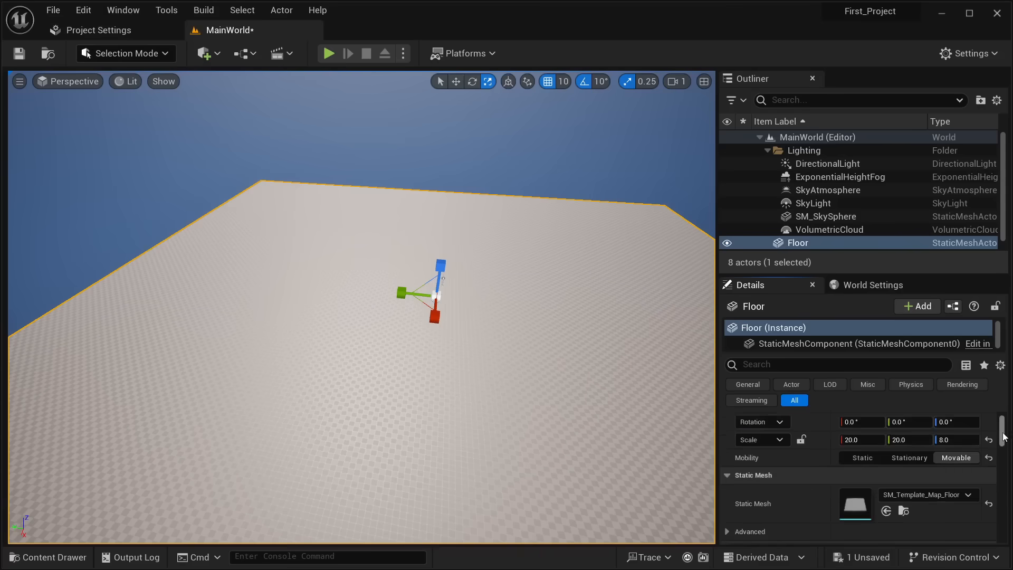
Look up at the sun and go through DirectionalLight, ExponentialHeightFog, SkyAtmosphere, SkyLight, SM_SkySphere and VolumetricCloud one by one
{"action": "right_click_drag", "start_coordinate": [585, 275], "coordinate": [557, 122]}
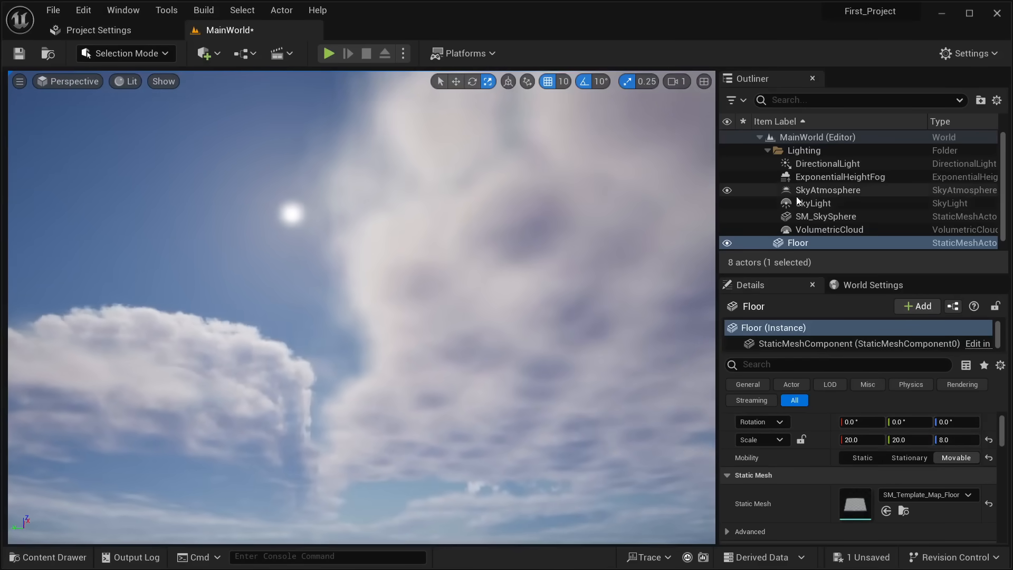
{"action": "left_click", "coordinate": [816, 162]}
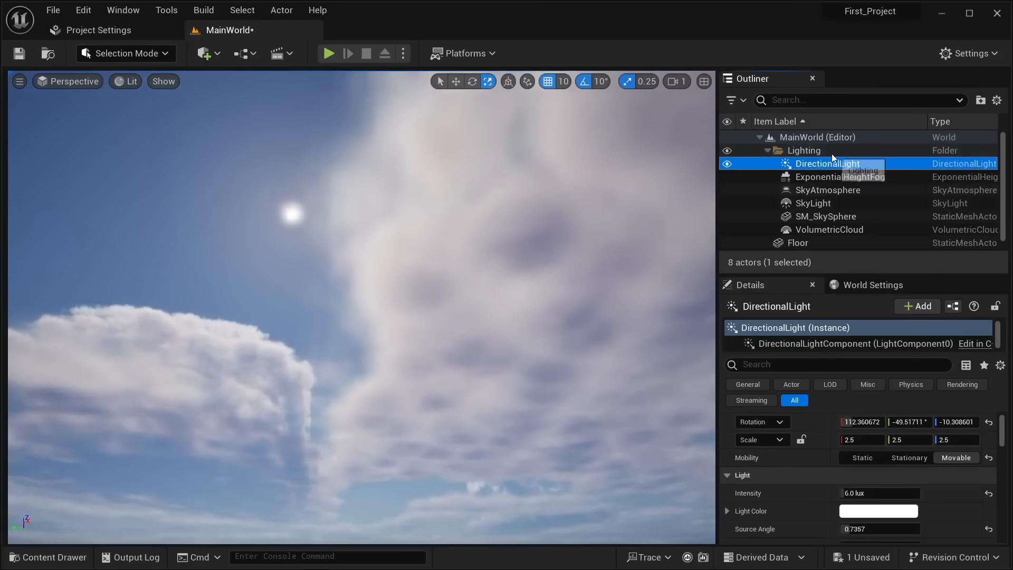
{"action": "left_click", "coordinate": [840, 181]}
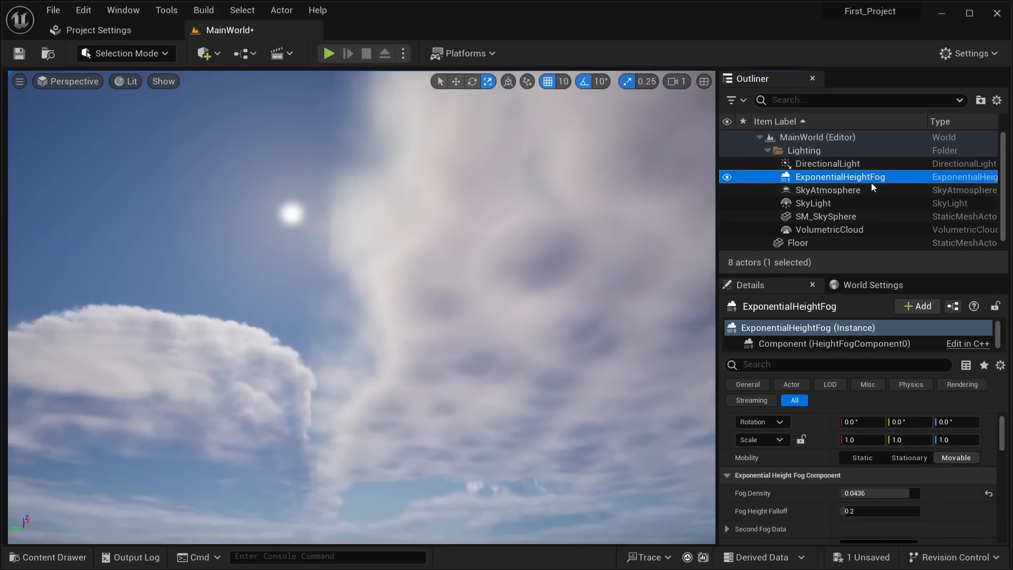
{"action": "left_click", "coordinate": [842, 192]}
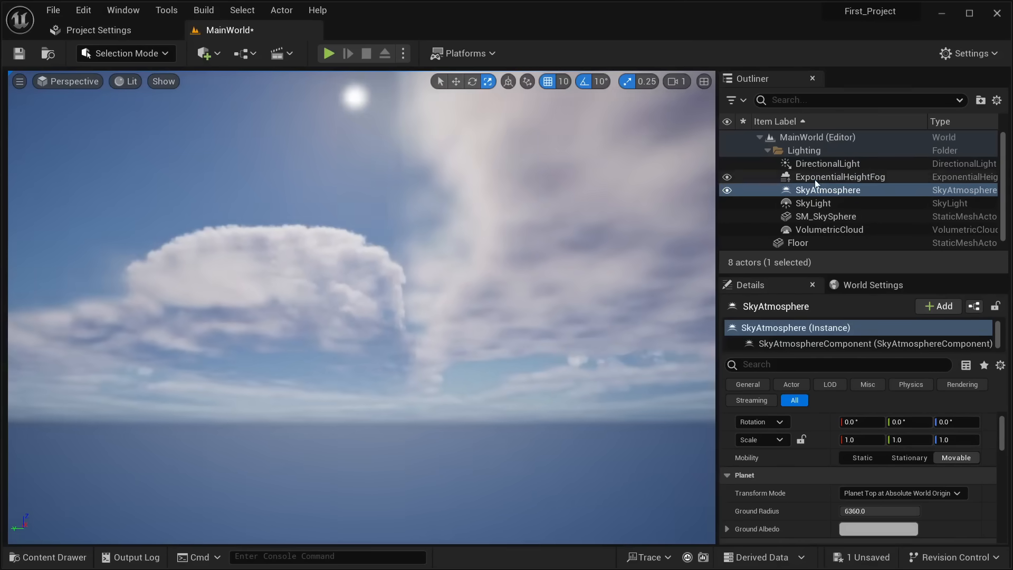
{"action": "left_click", "coordinate": [815, 203]}
{"action": "left_click", "coordinate": [820, 220]}
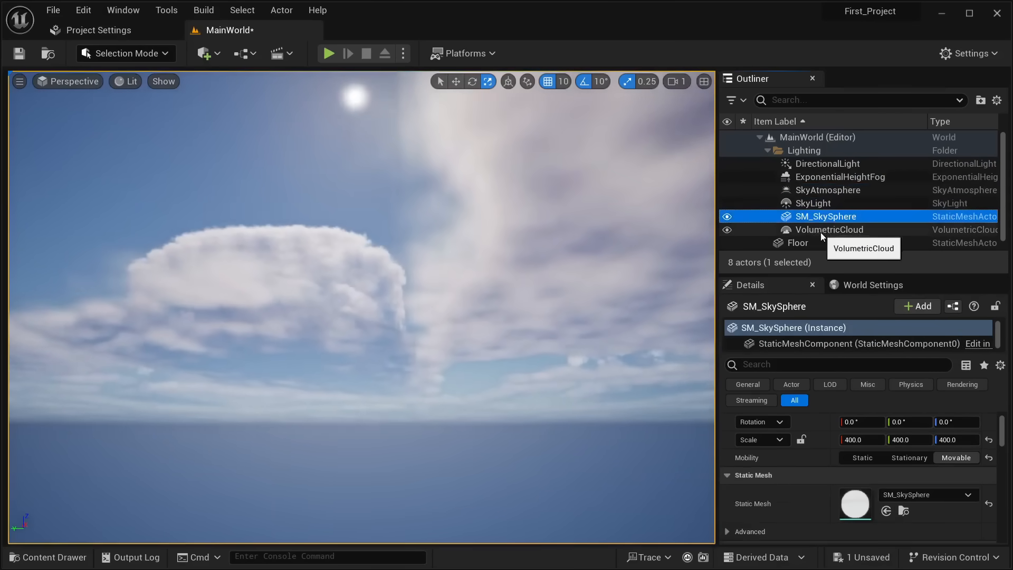
{"action": "left_click", "coordinate": [821, 230]}
{"action": "scroll", "coordinate": [867, 227], "scroll_direction": "down", "scroll_amount": 1}
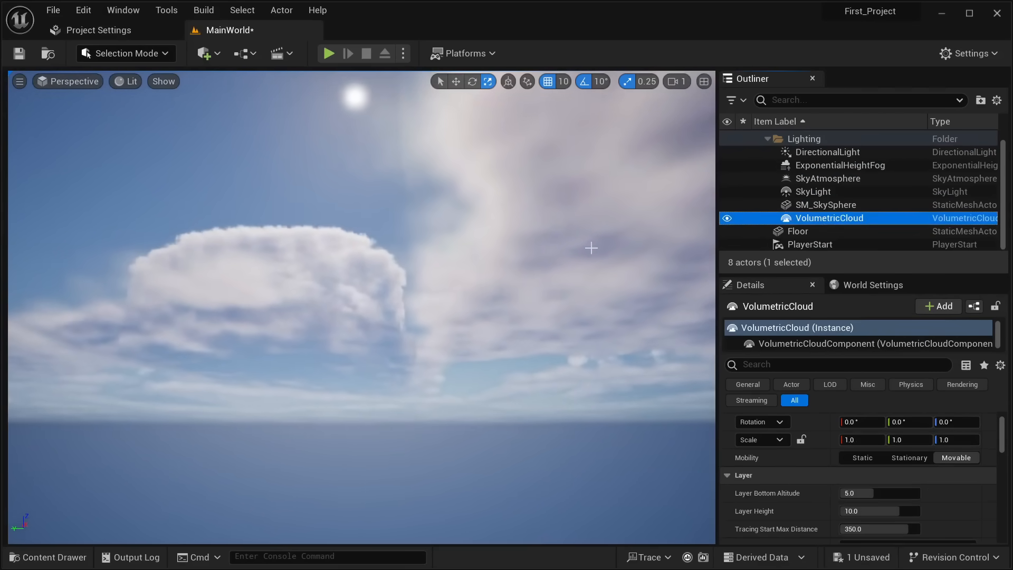
Focus the view on the PlayerStart and DirectionalLight actors to locate each of them, ending on the PlayerStart
{"action": "key", "text": "f"}
{"action": "left_click", "coordinate": [804, 244]}
{"action": "right_click_drag", "start_coordinate": [501, 256], "coordinate": [541, 224]}
{"action": "scroll", "coordinate": [842, 203], "scroll_direction": "up", "scroll_amount": 1}
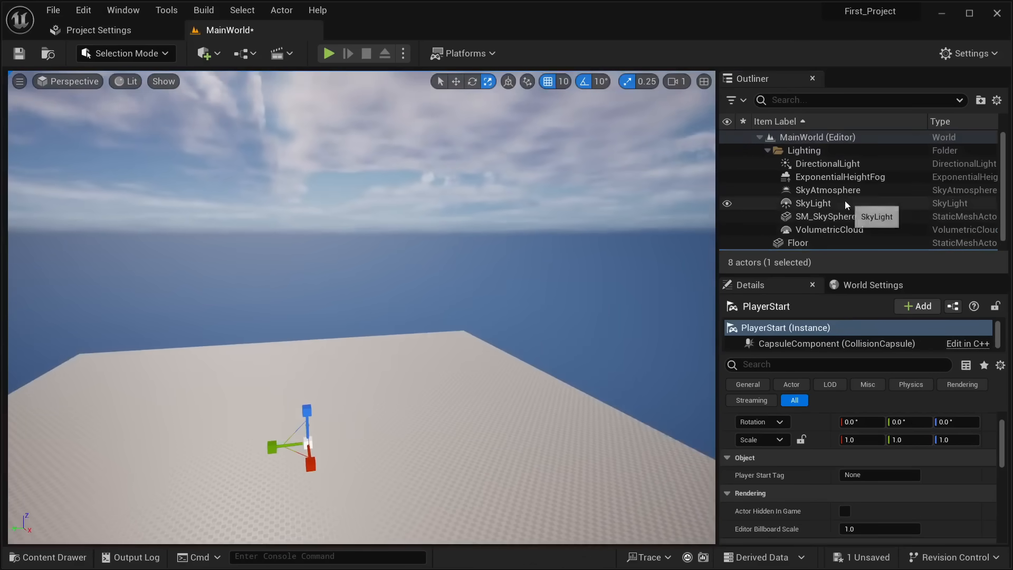
{"action": "left_click", "coordinate": [815, 164]}
{"action": "key", "text": "f"}
{"action": "scroll", "coordinate": [855, 215], "scroll_direction": "down", "scroll_amount": 1}
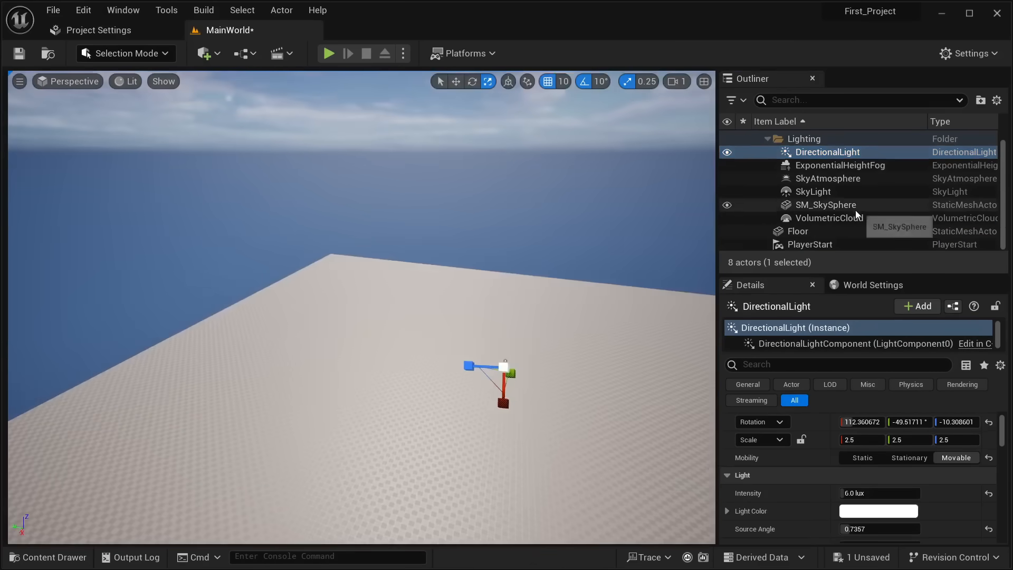
{"action": "left_click", "coordinate": [810, 244]}
{"action": "key", "text": "f"}
{"action": "mouse_move", "coordinate": [475, 296]}
{"action": "right_mouse_down"}
{"action": "mouse_move", "coordinate": [468, 291]}
{"action": "mouse_move", "coordinate": [499, 298]}
{"action": "mouse_move", "coordinate": [473, 301]}
{"action": "mouse_move", "coordinate": [483, 296]}
{"action": "right_mouse_up"}
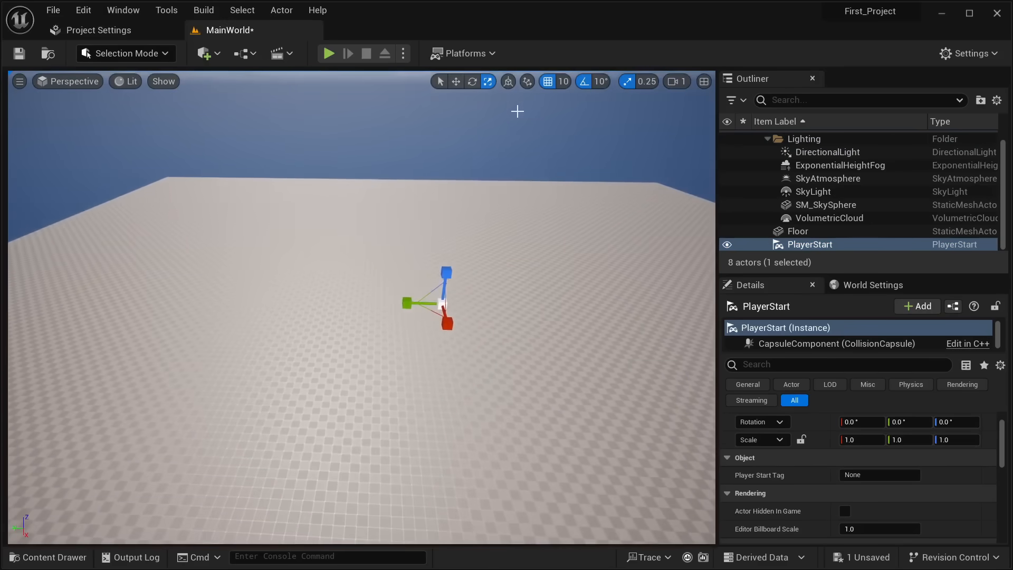
Shift the PlayerStart along its Y axis on the floor and briefly play-test the level from that spawn point
{"action": "left_click", "coordinate": [456, 81]}
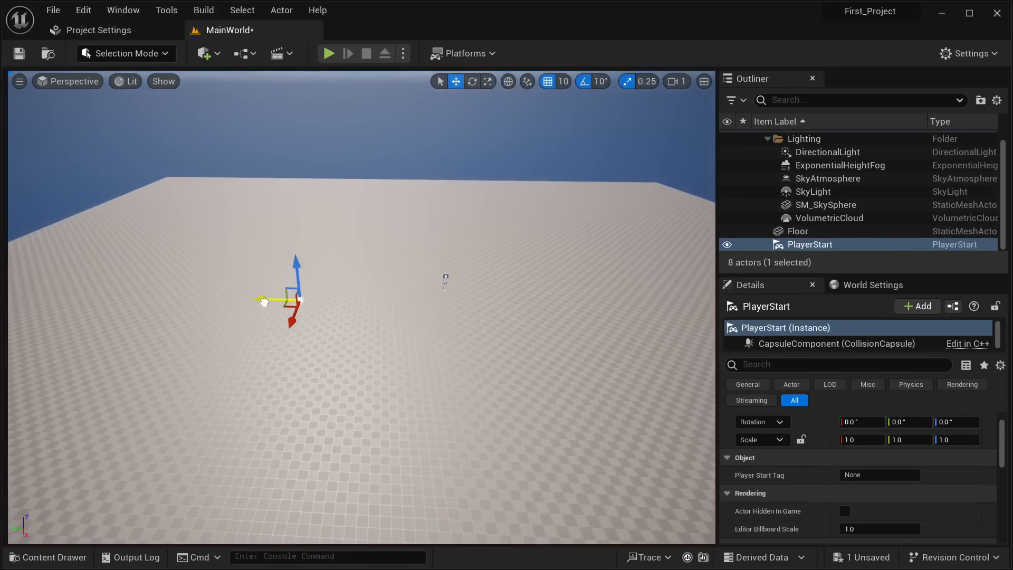
{"action": "mouse_move", "coordinate": [483, 297]}
{"action": "right_mouse_down"}
{"action": "mouse_move", "coordinate": [464, 296]}
{"action": "mouse_move", "coordinate": [485, 294]}
{"action": "right_mouse_up"}
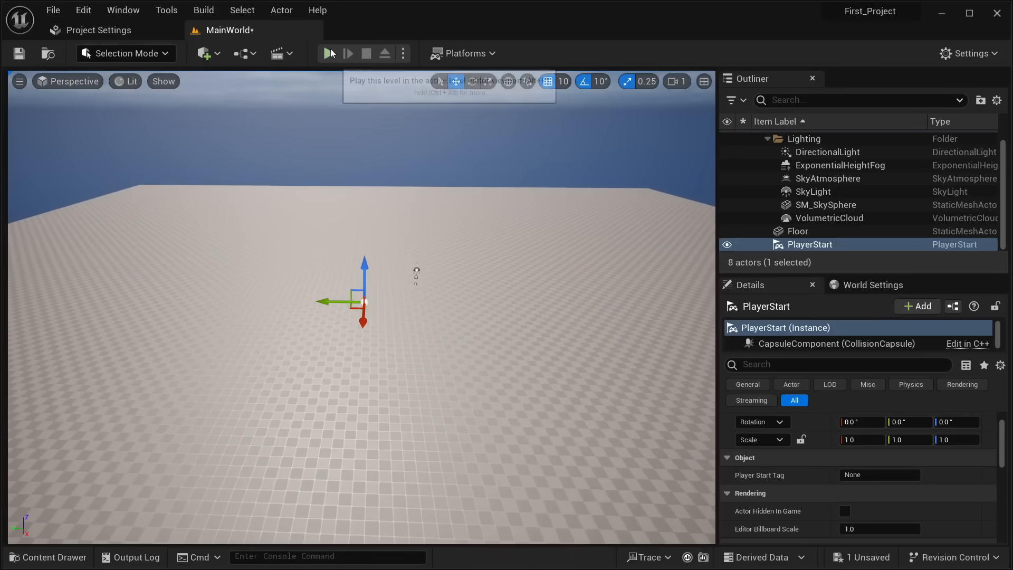
{"action": "left_click", "coordinate": [329, 52]}
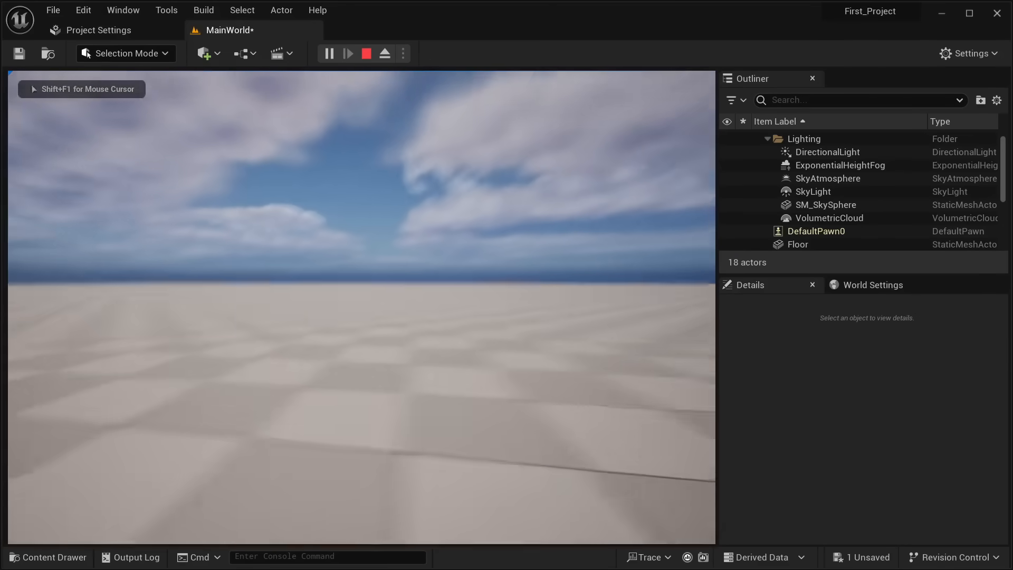
{"action": "key", "text": "Escape"}
{"action": "right_click_drag", "start_coordinate": [303, 228], "coordinate": [264, 264]}
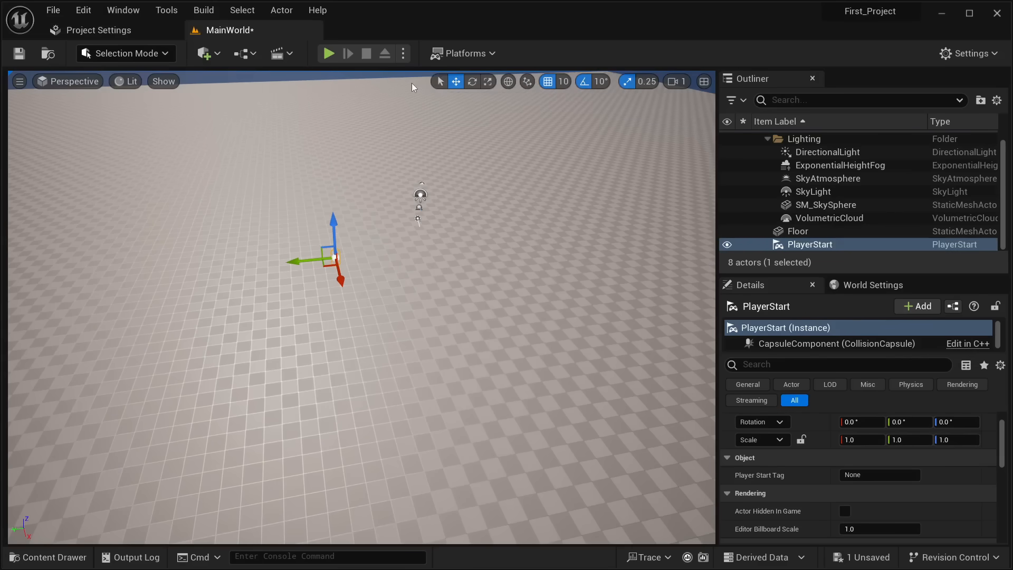
Set the player to spawn at the Current Camera Location, and briefly play-test the level
{"action": "left_click", "coordinate": [404, 54]}
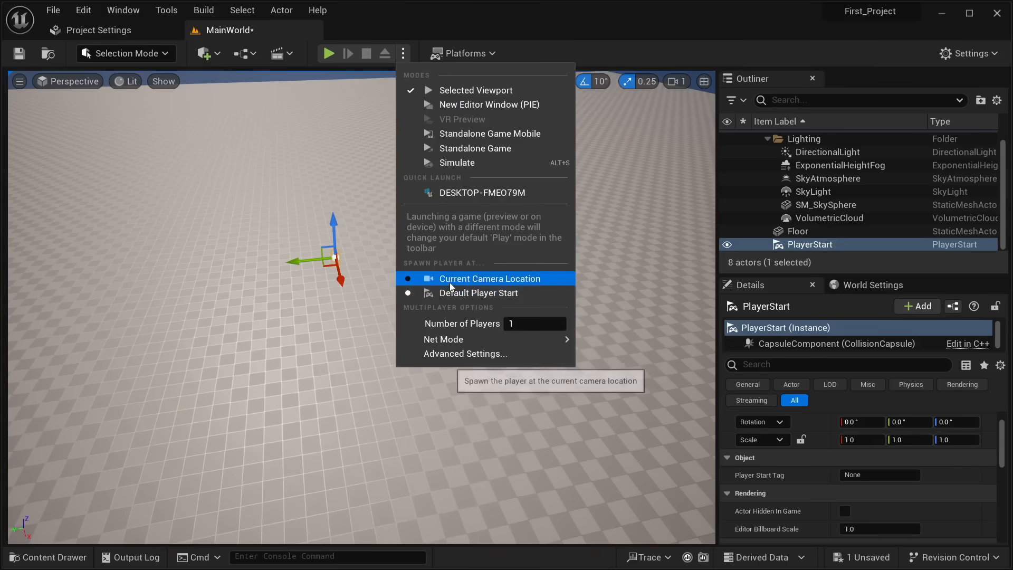
{"action": "left_click", "coordinate": [502, 280]}
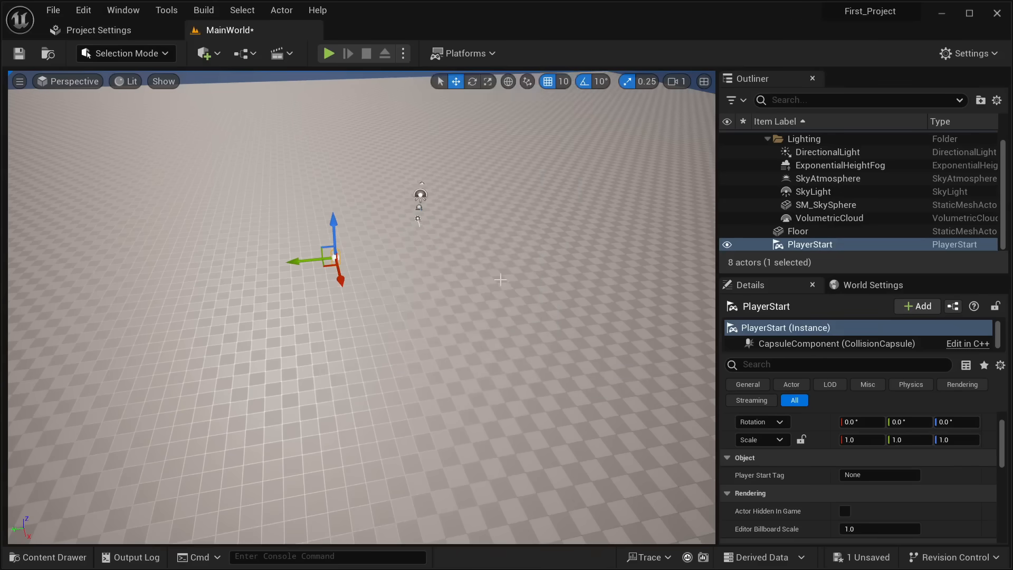
{"action": "left_click", "coordinate": [329, 55]}
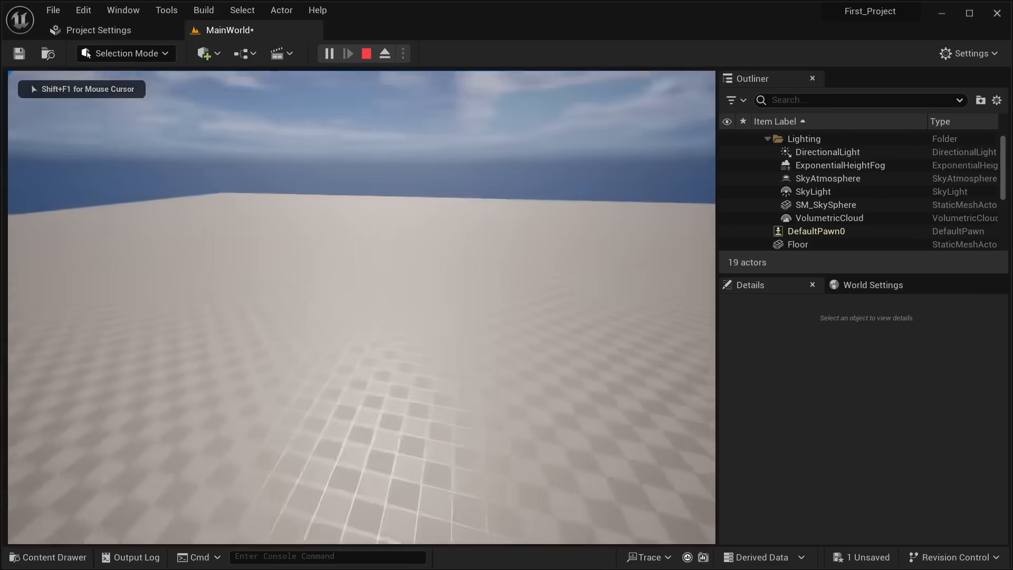
{"action": "key", "text": "Escape"}
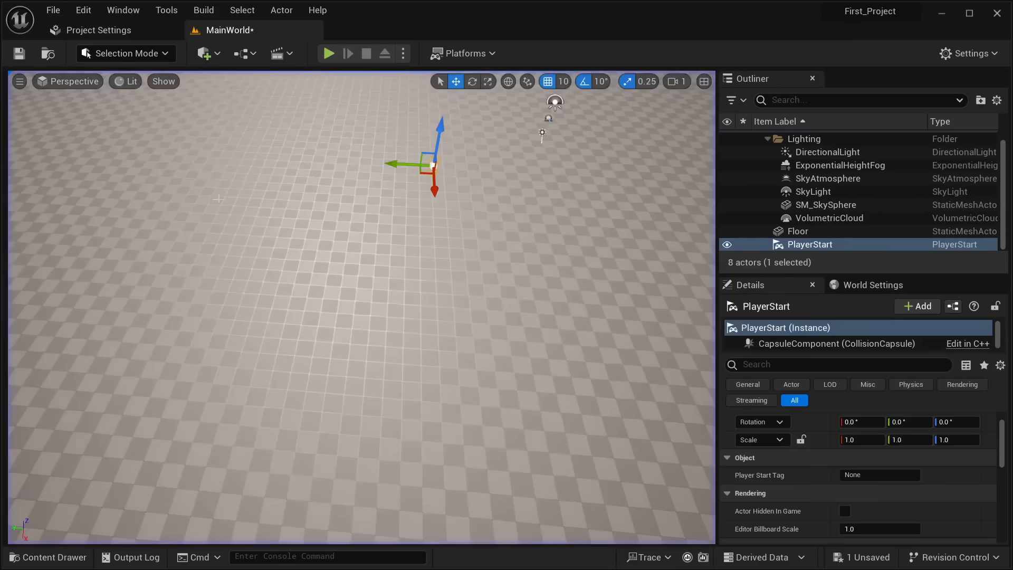
Try rotating the DirectionalLight to a low, sunset-like angle of about X 14.5°, Y -6.7° and Z 50°
{"action": "scroll", "coordinate": [860, 225], "scroll_direction": "up", "scroll_amount": 1}
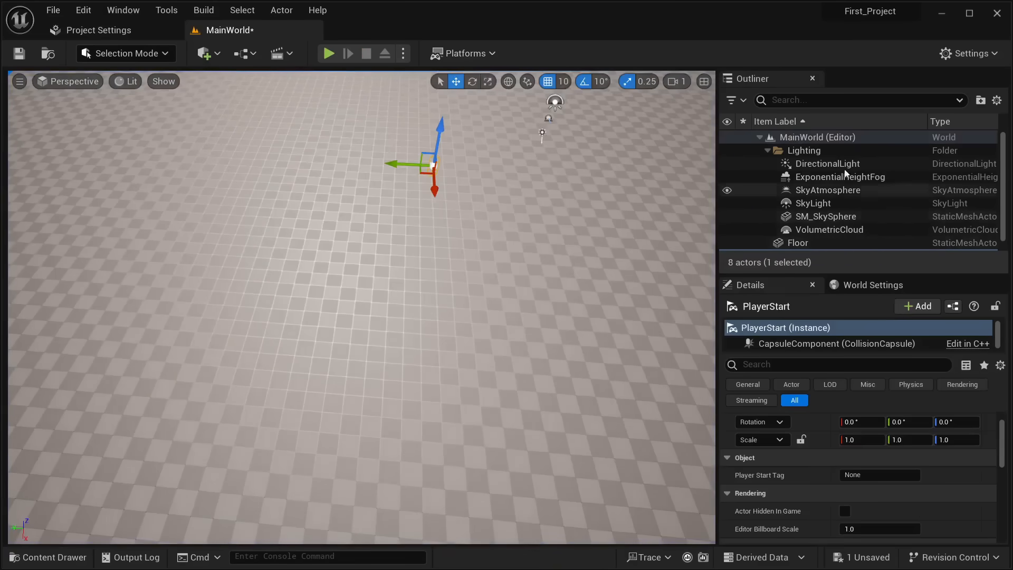
{"action": "left_click", "coordinate": [827, 163]}
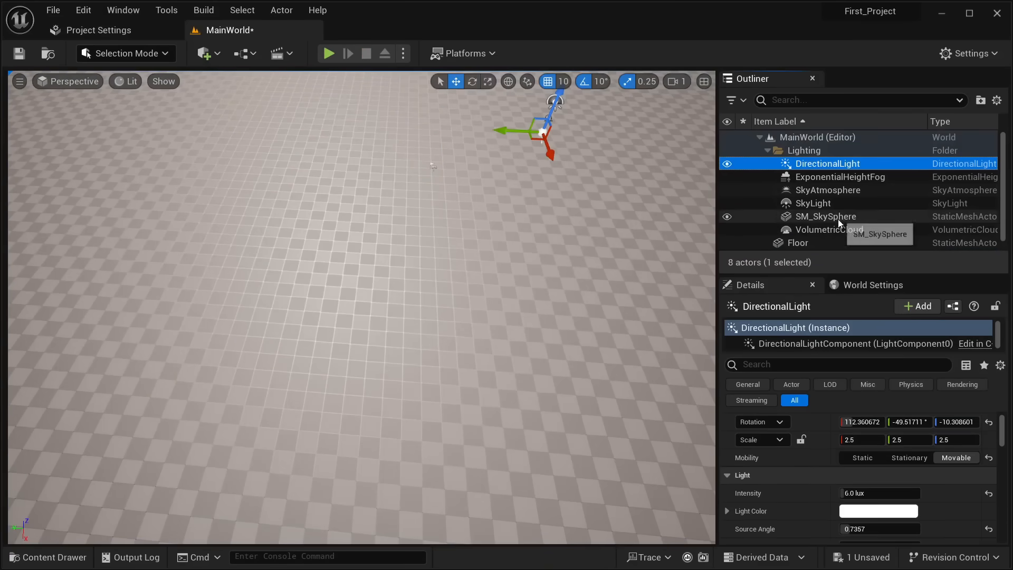
{"action": "right_click_drag", "start_coordinate": [527, 274], "coordinate": [593, 267]}
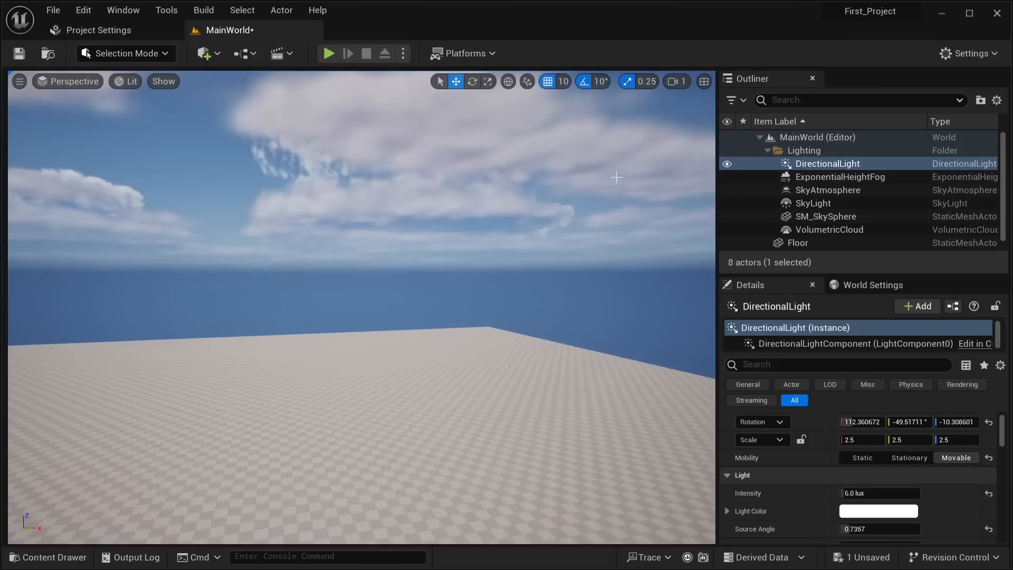
{"action": "left_click", "coordinate": [473, 81]}
{"action": "mouse_move", "coordinate": [289, 307]}
{"action": "right_mouse_down"}
{"action": "mouse_move", "coordinate": [289, 275]}
{"action": "mouse_move", "coordinate": [288, 391]}
{"action": "mouse_move", "coordinate": [277, 232]}
{"action": "mouse_move", "coordinate": [269, 243]}
{"action": "mouse_move", "coordinate": [232, 224]}
{"action": "mouse_move", "coordinate": [280, 229]}
{"action": "mouse_move", "coordinate": [301, 259]}
{"action": "mouse_move", "coordinate": [288, 206]}
{"action": "mouse_move", "coordinate": [288, 296]}
{"action": "right_mouse_up"}
{"action": "left_click_drag", "start_coordinate": [475, 336], "coordinate": [541, 400]}
{"action": "right_click_drag", "start_coordinate": [541, 400], "coordinate": [578, 343]}
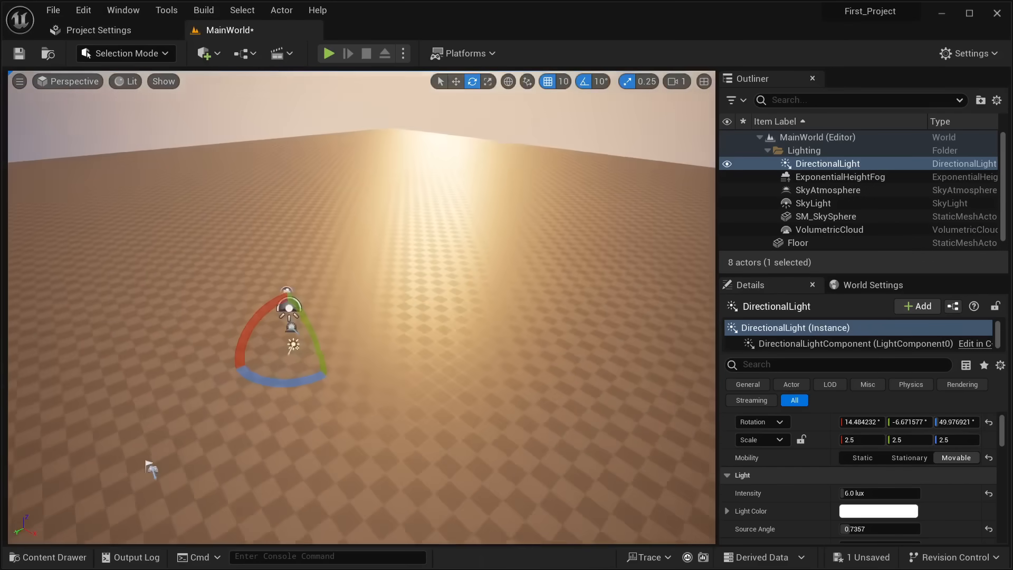
{"action": "right_click_drag", "start_coordinate": [361, 307], "coordinate": [422, 296]}
{"action": "key", "text": "w"}
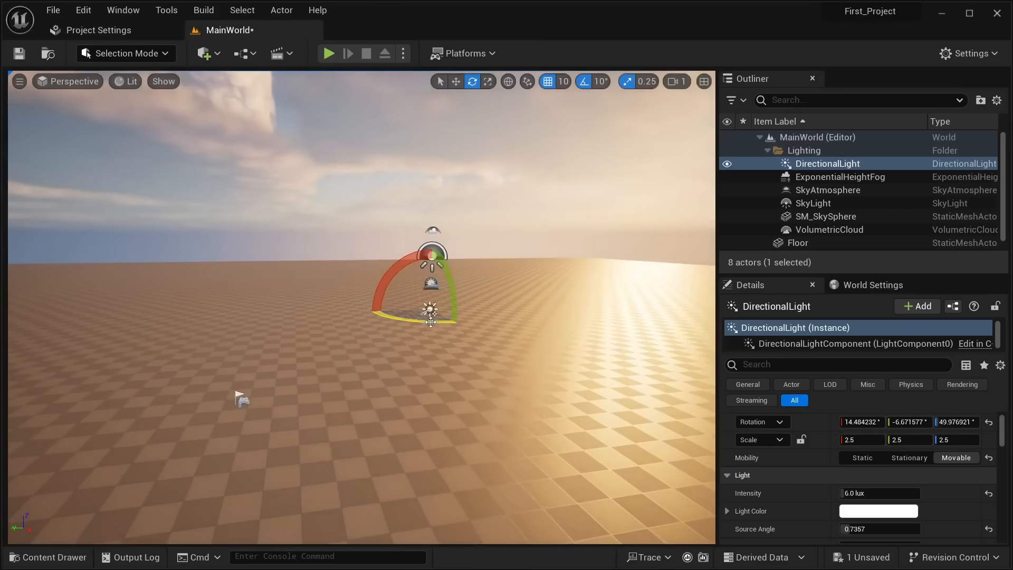
Rotate the DirectionalLight another 10° around Z, tilt it further, and undo all of its rotations
{"action": "left_click_drag", "start_coordinate": [417, 322], "coordinate": [451, 323]}
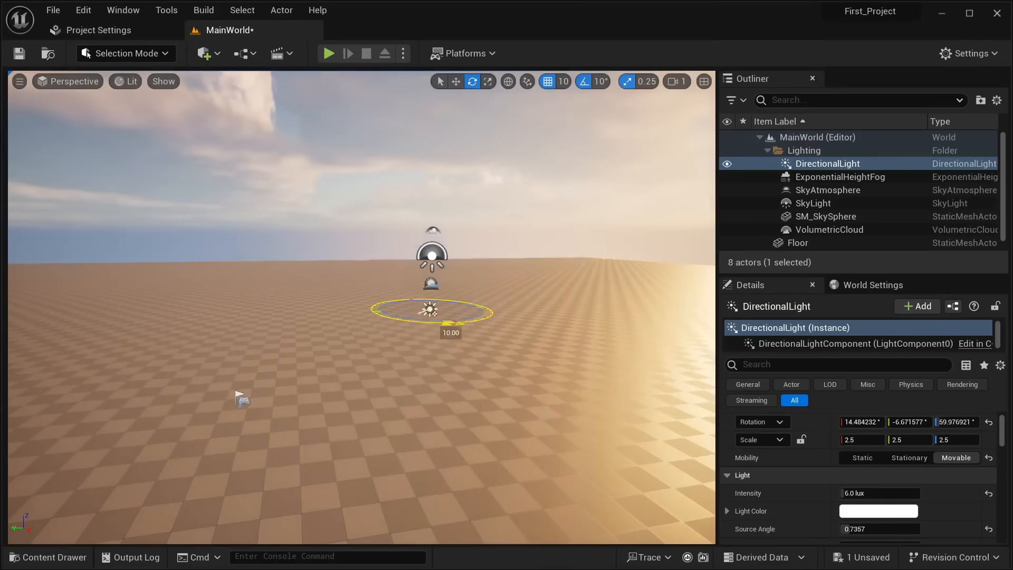
{"action": "left_click_drag", "start_coordinate": [421, 257], "coordinate": [377, 271]}
{"action": "right_click_drag", "start_coordinate": [421, 257], "coordinate": [441, 180]}
{"action": "key", "text": "ctrl+z"}
{"action": "key", "text": "ctrl+z"}
{"action": "key", "text": "ctrl+z"}
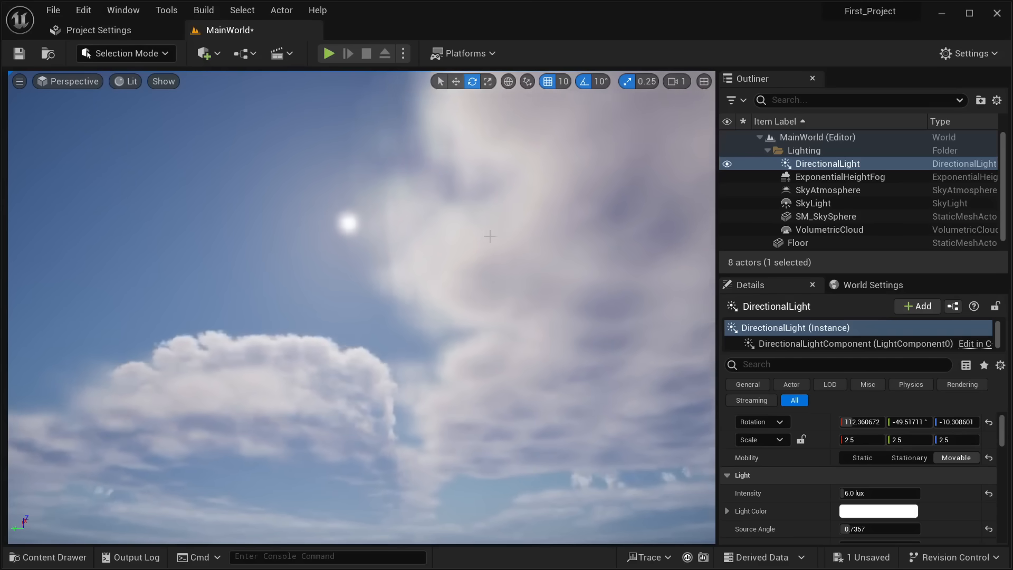
Set the floor's X and Y scale to 25
{"action": "mouse_move", "coordinate": [494, 244]}
{"action": "right_mouse_down"}
{"action": "mouse_move", "coordinate": [502, 295]}
{"action": "mouse_move", "coordinate": [514, 254]}
{"action": "mouse_move", "coordinate": [504, 261]}
{"action": "mouse_move", "coordinate": [529, 232]}
{"action": "mouse_move", "coordinate": [524, 257]}
{"action": "mouse_move", "coordinate": [501, 255]}
{"action": "mouse_move", "coordinate": [526, 306]}
{"action": "mouse_move", "coordinate": [526, 338]}
{"action": "mouse_move", "coordinate": [512, 248]}
{"action": "right_mouse_up"}
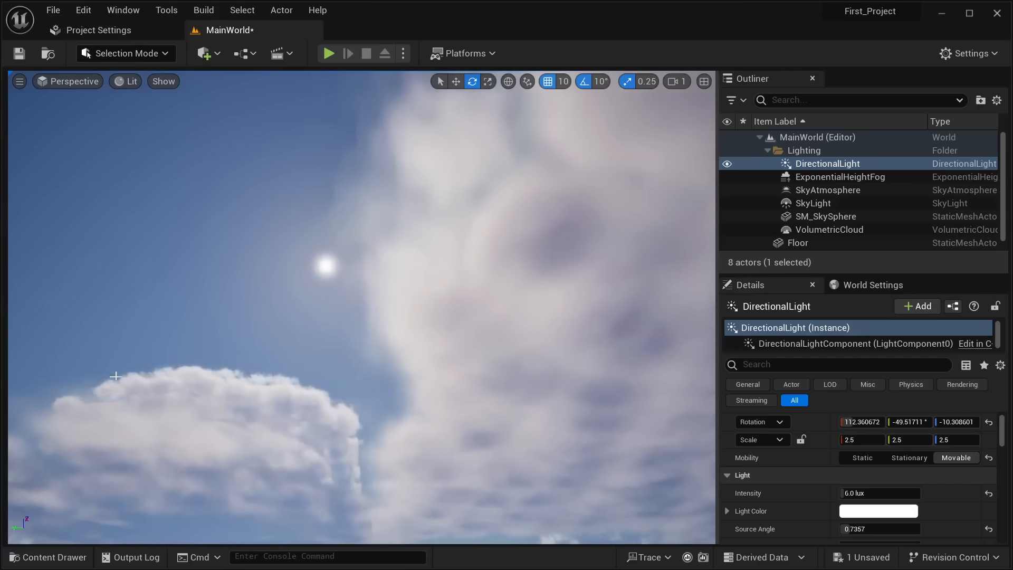
{"action": "right_click_drag", "start_coordinate": [512, 248], "coordinate": [463, 395]}
{"action": "right_click_drag", "start_coordinate": [314, 321], "coordinate": [372, 238]}
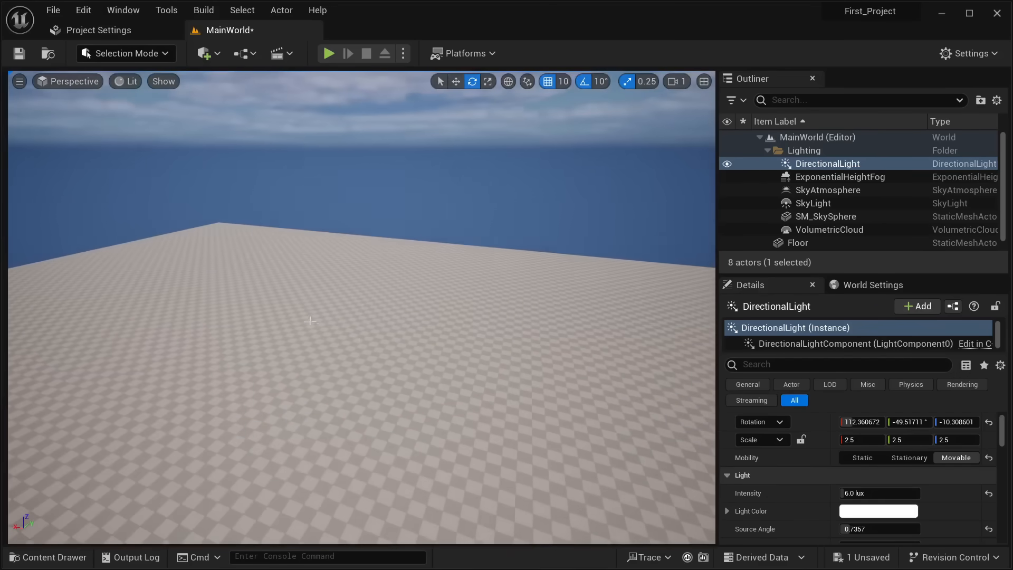
{"action": "left_click", "coordinate": [314, 320]}
{"action": "right_click_drag", "start_coordinate": [361, 335], "coordinate": [317, 391]}
{"action": "right_click_drag", "start_coordinate": [435, 423], "coordinate": [491, 435]}
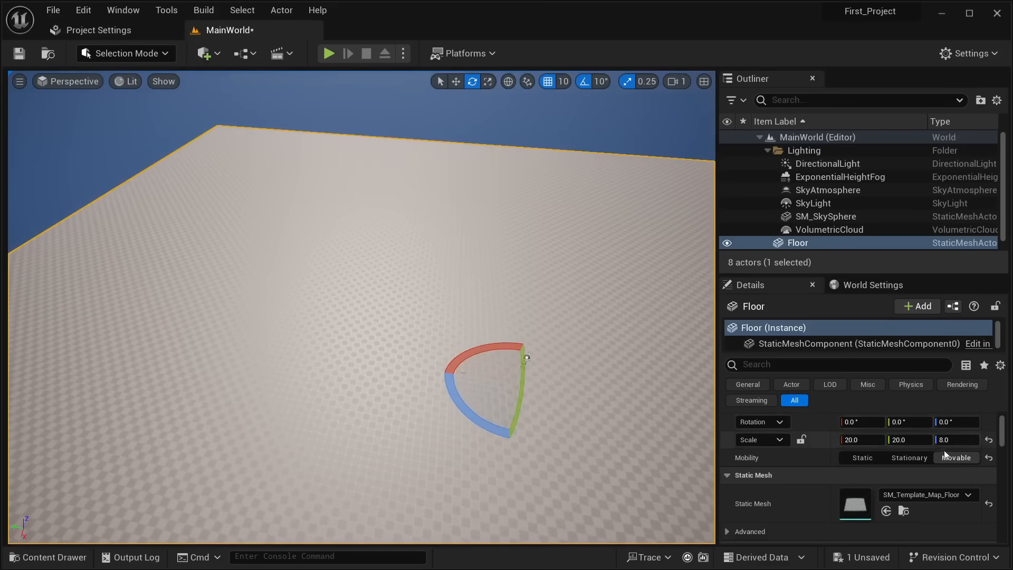
{"action": "type", "text": "2"}
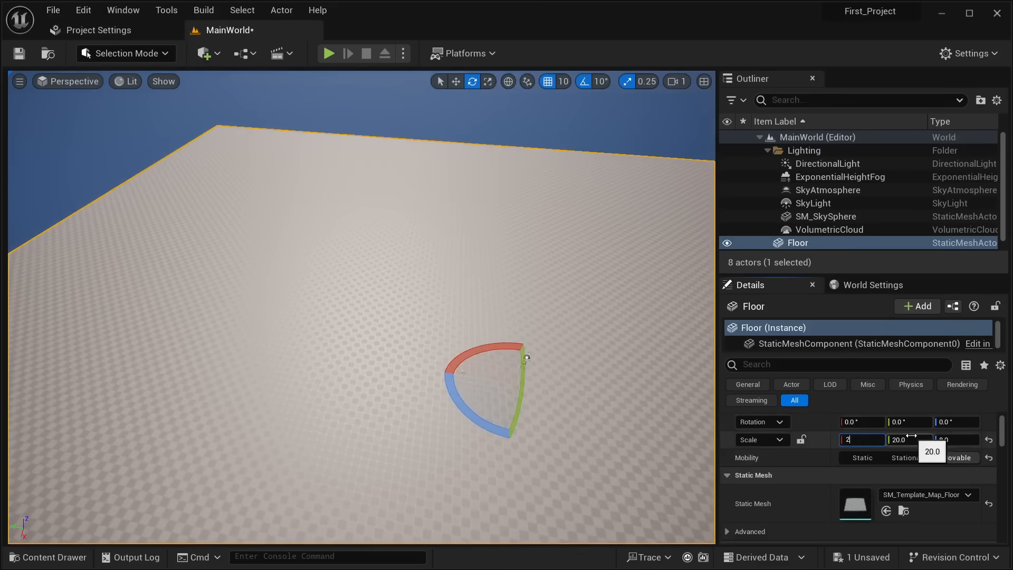
{"action": "type", "text": "5"}
{"action": "key", "text": "Return"}
{"action": "left_click", "coordinate": [908, 436]}
{"action": "type", "text": "25"}
{"action": "key", "text": "Return"}
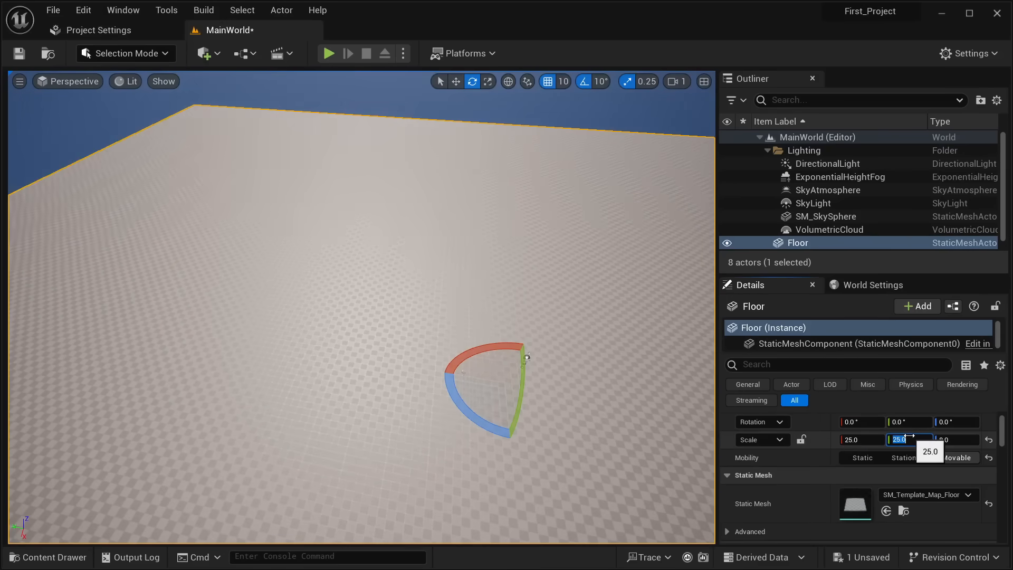
Extend the viewport over the Outliner and Details areas and reveal the Place Actors area beside it
{"action": "mouse_move", "coordinate": [260, 254]}
{"action": "right_mouse_down"}
{"action": "mouse_move", "coordinate": [221, 232]}
{"action": "mouse_move", "coordinate": [260, 254]}
{"action": "right_mouse_up"}
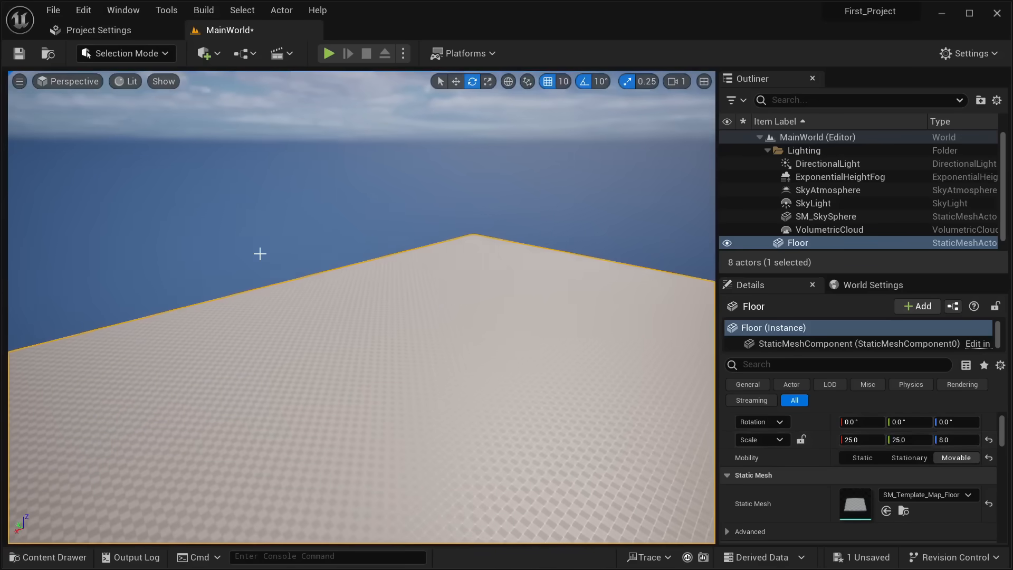
{"action": "left_click_drag", "start_coordinate": [707, 180], "coordinate": [1009, 183]}
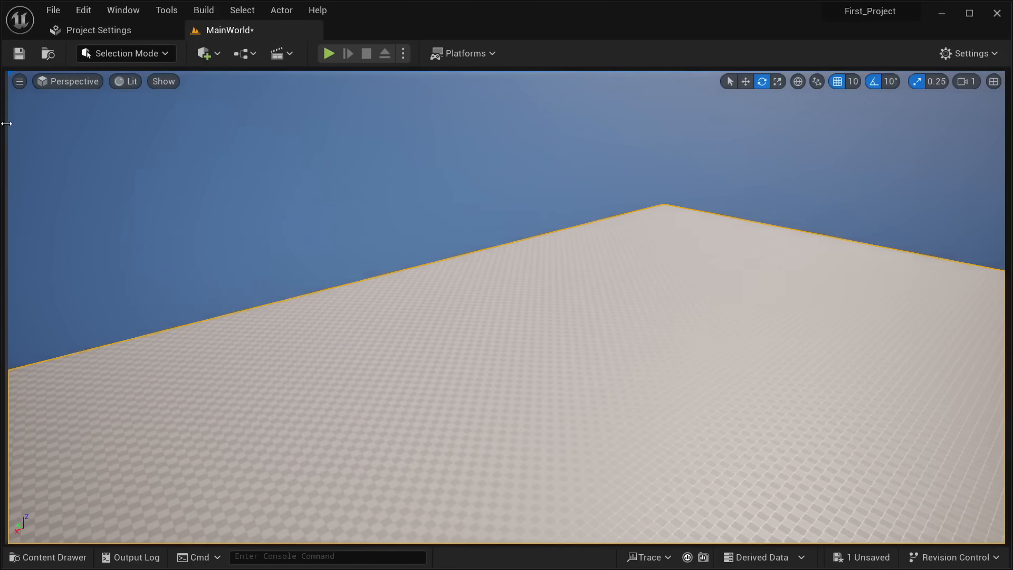
{"action": "left_click_drag", "start_coordinate": [7, 124], "coordinate": [126, 124]}
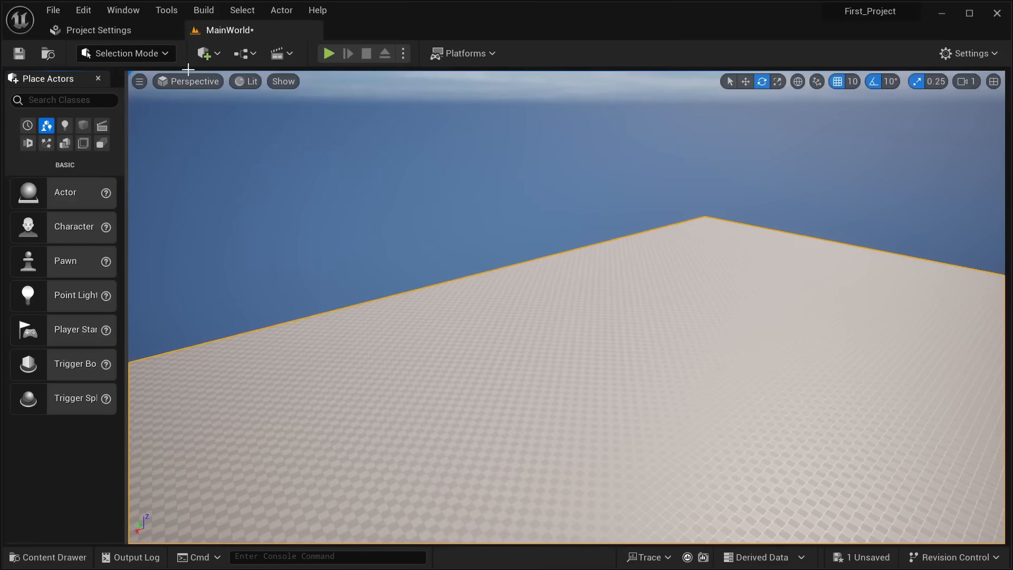
Switch the editor to Landscape mode and widen its settings area to show the New Landscape options in full
{"action": "left_click", "coordinate": [160, 56]}
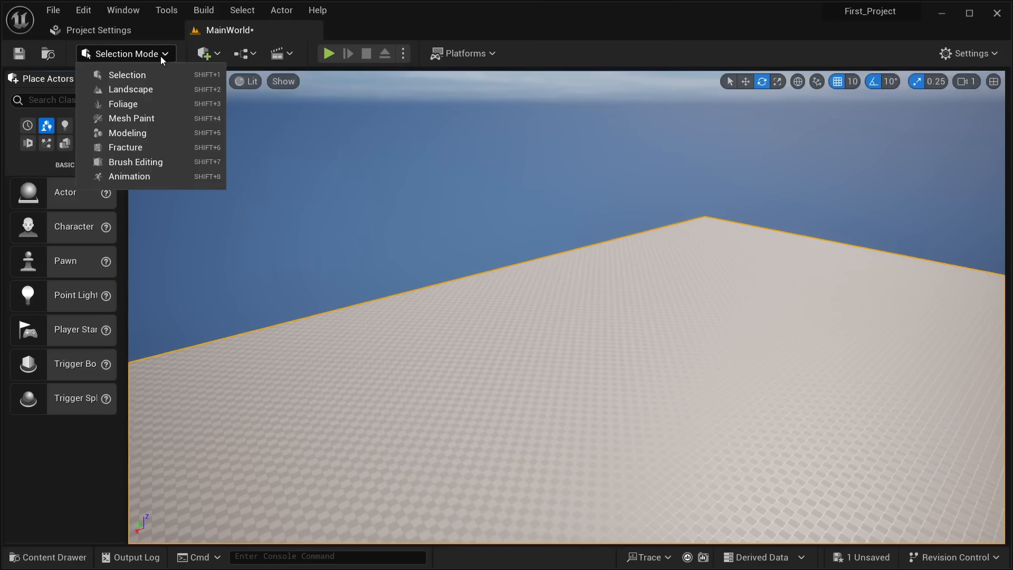
{"action": "left_click", "coordinate": [150, 92]}
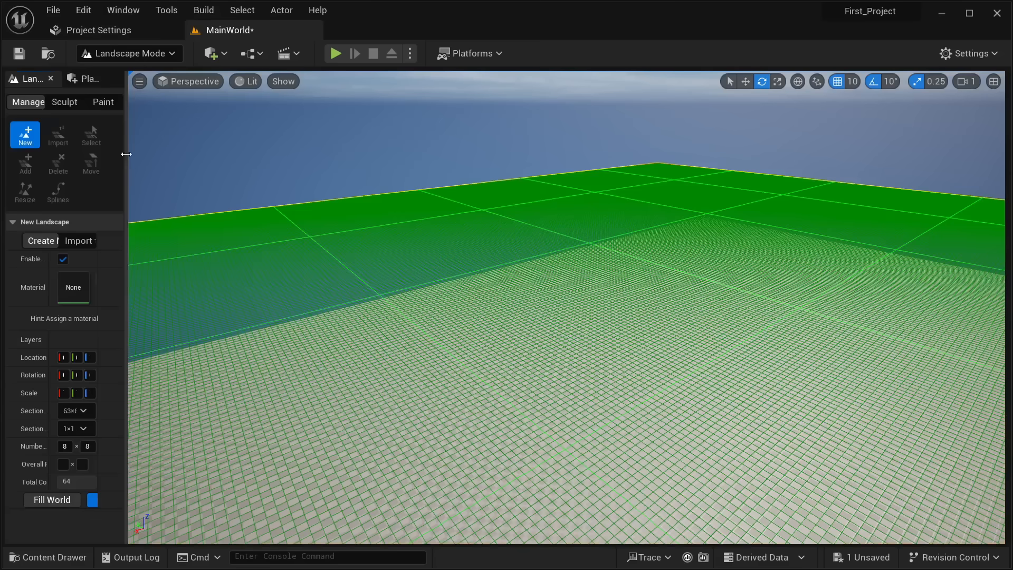
{"action": "left_click_drag", "start_coordinate": [126, 154], "coordinate": [254, 154]}
{"action": "right_click_drag", "start_coordinate": [631, 307], "coordinate": [510, 223]}
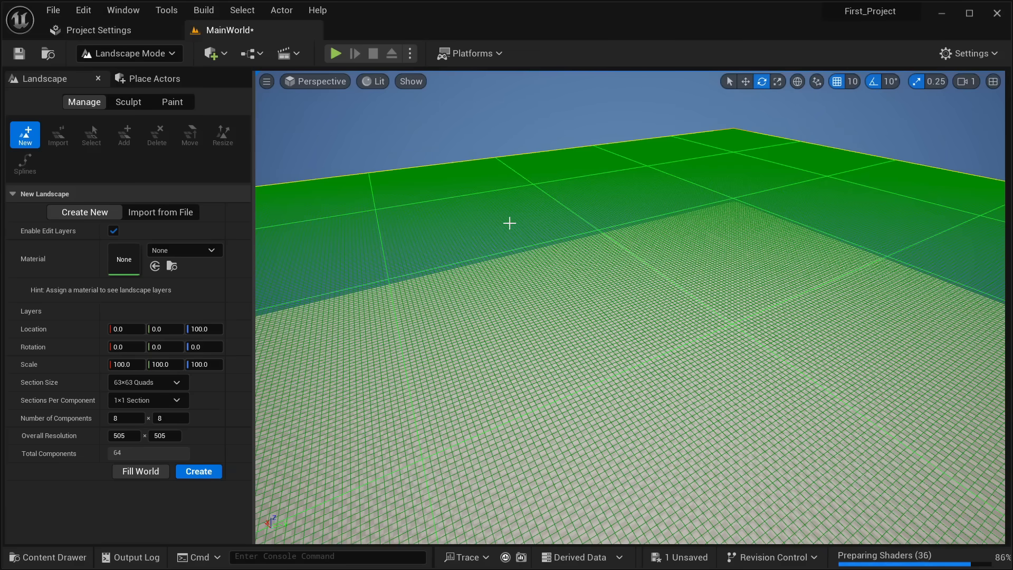
Look through the landscape Sculpt and Paint tool sets, return to Manage, and view the new landscape's preview over the floor
{"action": "left_click", "coordinate": [130, 106]}
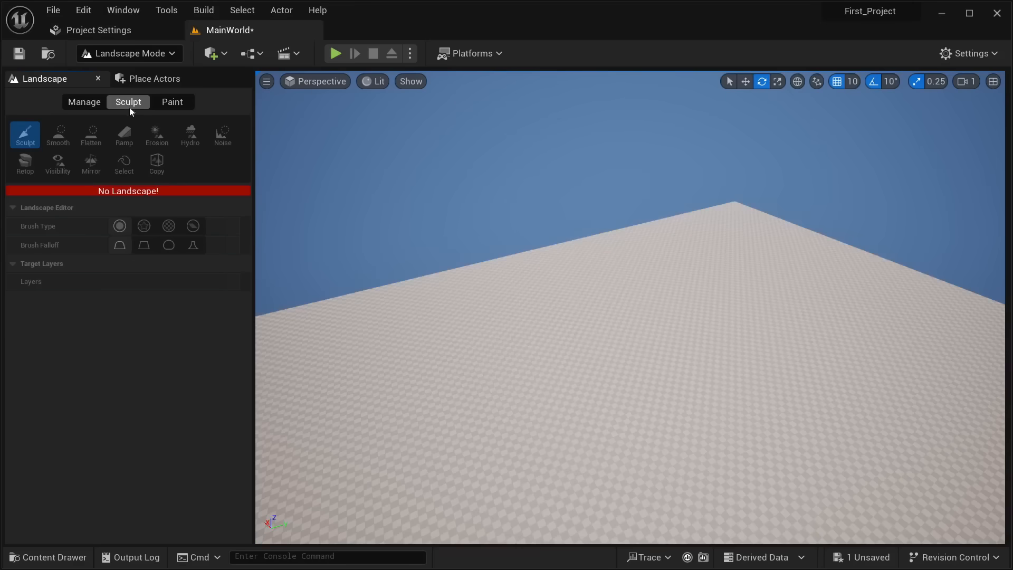
{"action": "left_click", "coordinate": [172, 102]}
{"action": "left_click", "coordinate": [87, 103]}
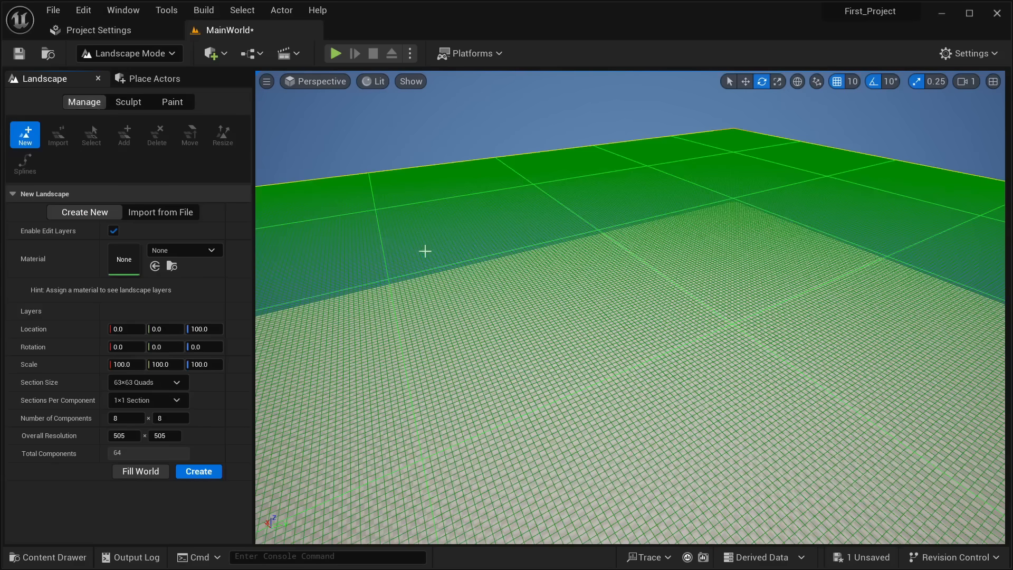
{"action": "right_click_drag", "start_coordinate": [607, 275], "coordinate": [714, 251]}
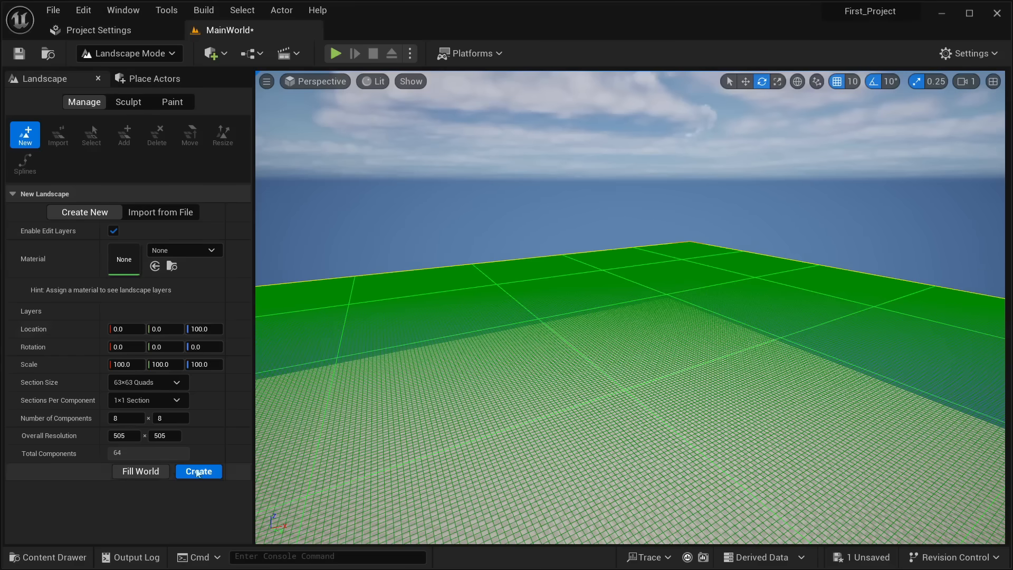
Undo the last scale change and check the level's actors in the Outliner, hiding it again to enlarge the viewport
{"action": "key", "text": "ctrl+z"}
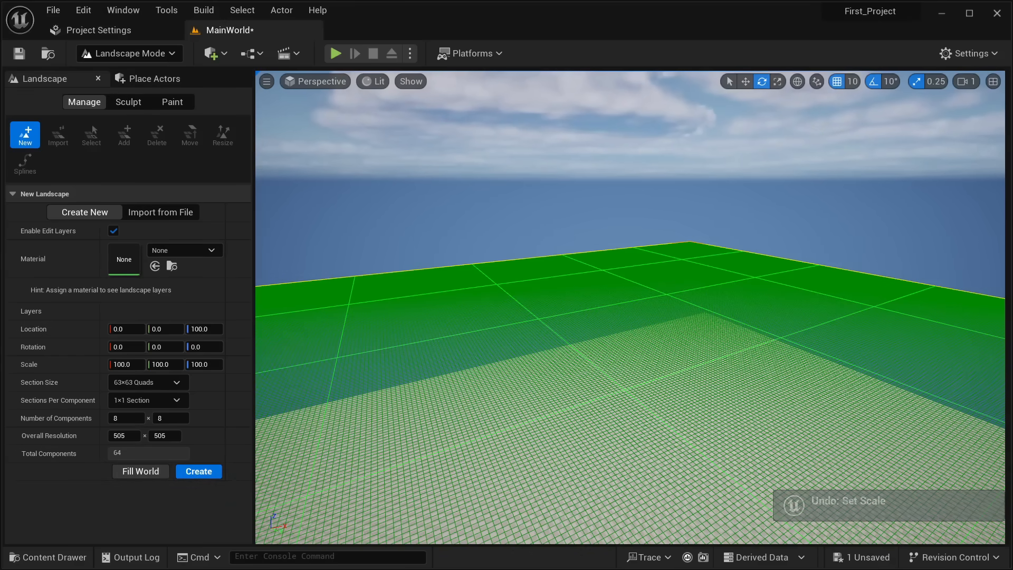
{"action": "left_click_drag", "start_coordinate": [1005, 218], "coordinate": [765, 224]}
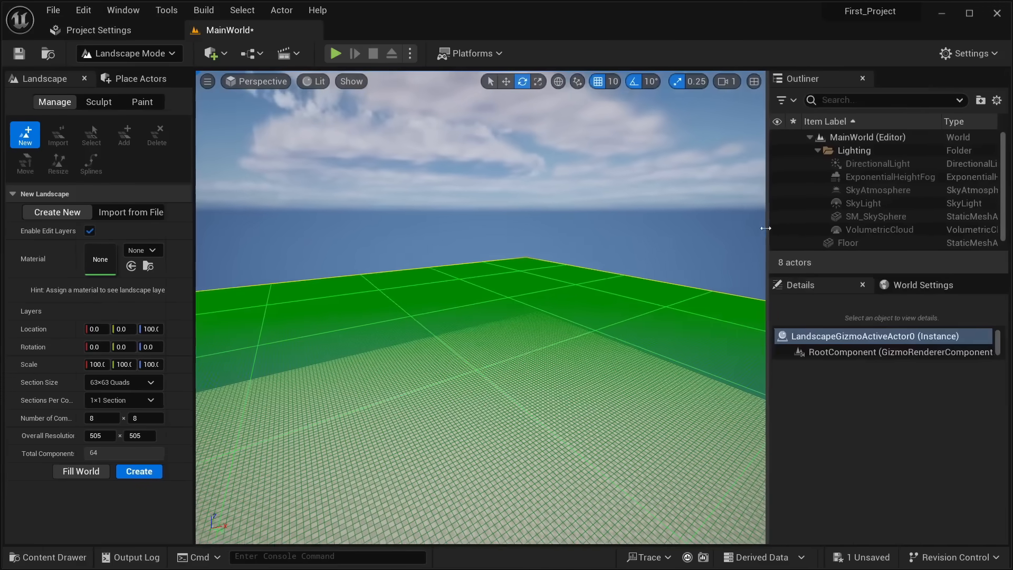
{"action": "scroll", "coordinate": [895, 213], "scroll_direction": "down", "scroll_amount": 1}
{"action": "scroll", "coordinate": [882, 244], "scroll_direction": "up", "scroll_amount": 1}
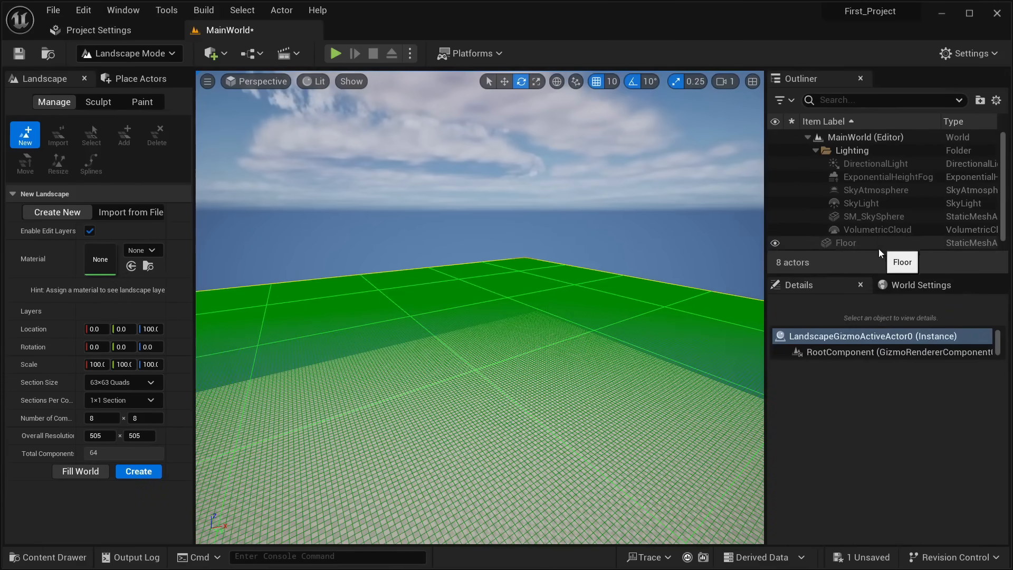
{"action": "scroll", "coordinate": [900, 243], "scroll_direction": "down", "scroll_amount": 1}
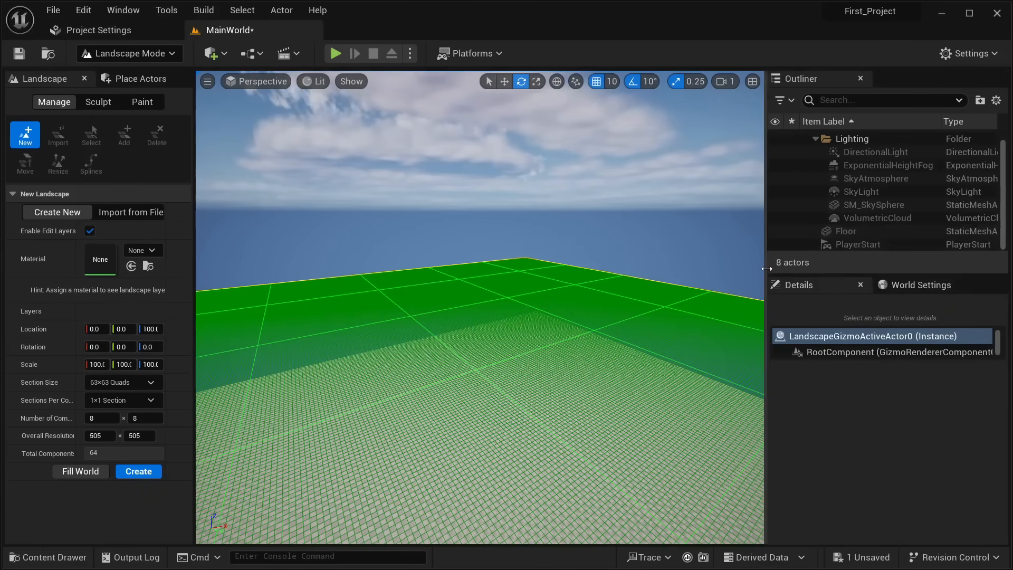
{"action": "left_click_drag", "start_coordinate": [767, 269], "coordinate": [958, 269]}
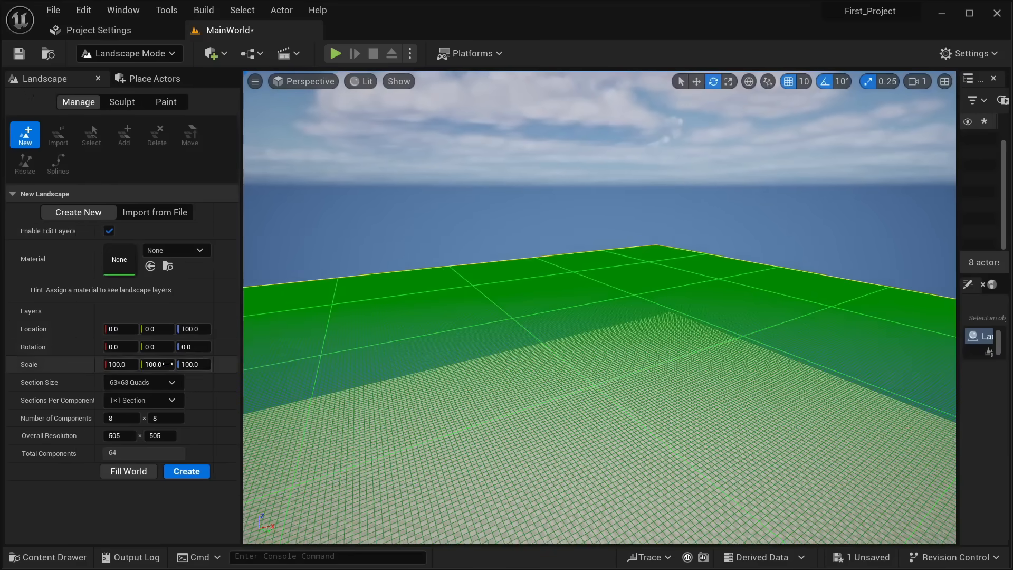
Set the new landscape's section size to 31×31 Quads and create the landscape
{"action": "left_click", "coordinate": [142, 382]}
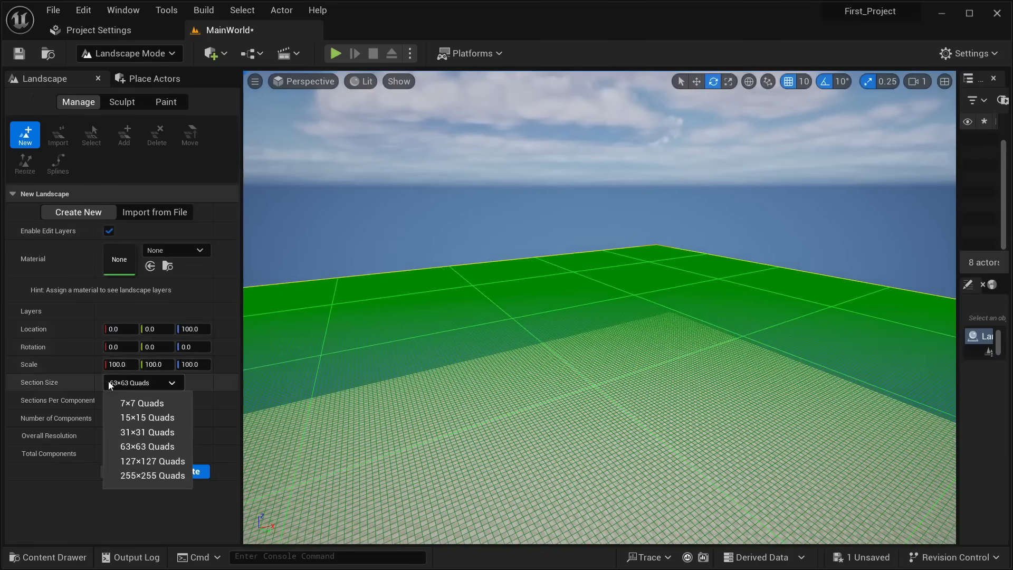
{"action": "left_click", "coordinate": [144, 430]}
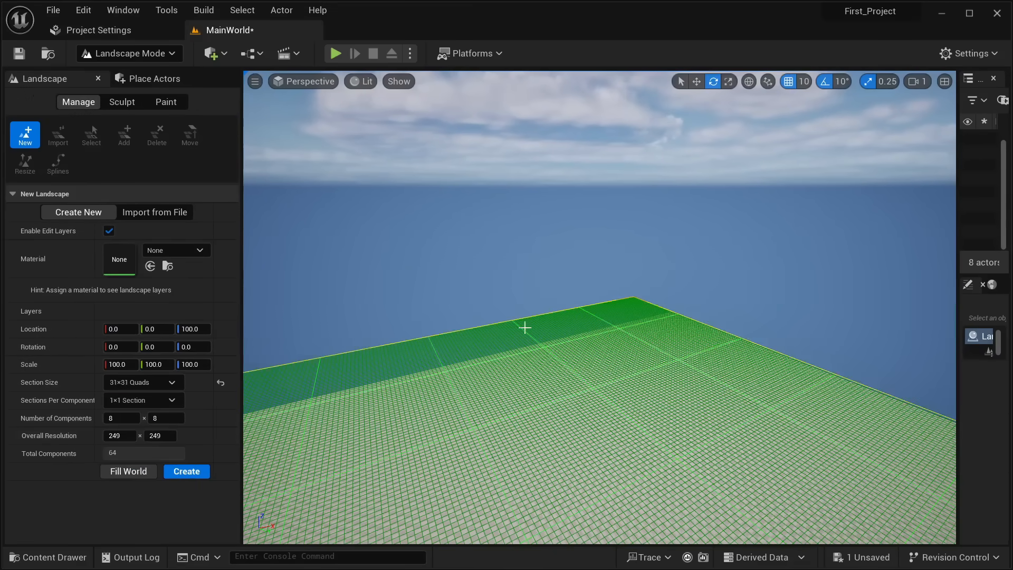
{"action": "right_click_drag", "start_coordinate": [524, 327], "coordinate": [274, 312]}
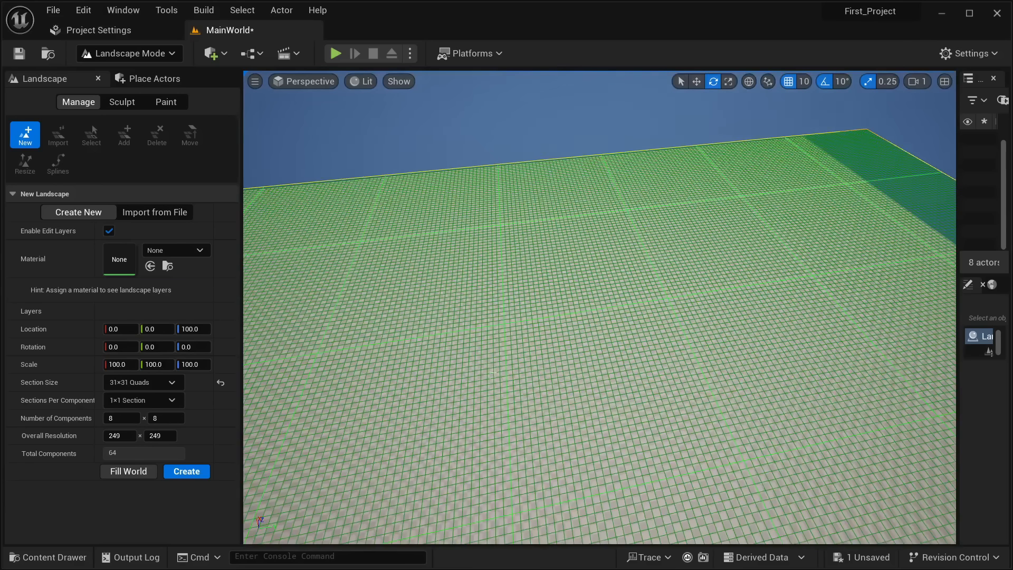
{"action": "left_click", "coordinate": [182, 473]}
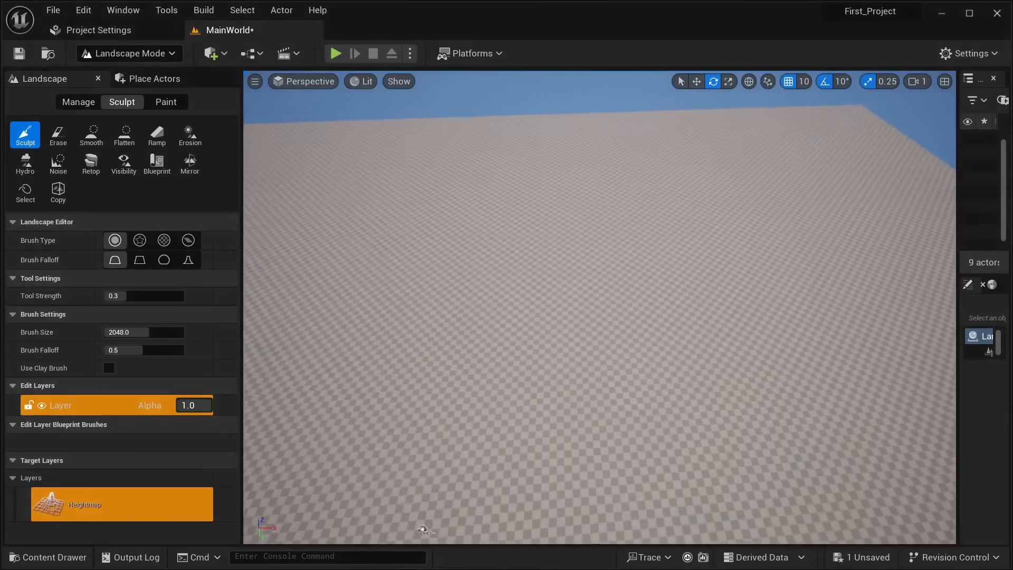
Sculpt several rounded hills into the flat landscape with the Sculpt tool at strength 0.3 and brush size 2048
{"action": "mouse_move", "coordinate": [599, 307]}
{"action": "right_mouse_down"}
{"action": "mouse_move", "coordinate": [560, 261]}
{"action": "mouse_move", "coordinate": [652, 280]}
{"action": "mouse_move", "coordinate": [599, 282]}
{"action": "mouse_move", "coordinate": [700, 279]}
{"action": "mouse_move", "coordinate": [646, 288]}
{"action": "mouse_move", "coordinate": [645, 306]}
{"action": "mouse_move", "coordinate": [663, 293]}
{"action": "mouse_move", "coordinate": [512, 274]}
{"action": "mouse_move", "coordinate": [402, 322]}
{"action": "mouse_move", "coordinate": [391, 344]}
{"action": "mouse_move", "coordinate": [438, 253]}
{"action": "mouse_move", "coordinate": [511, 288]}
{"action": "right_mouse_up"}
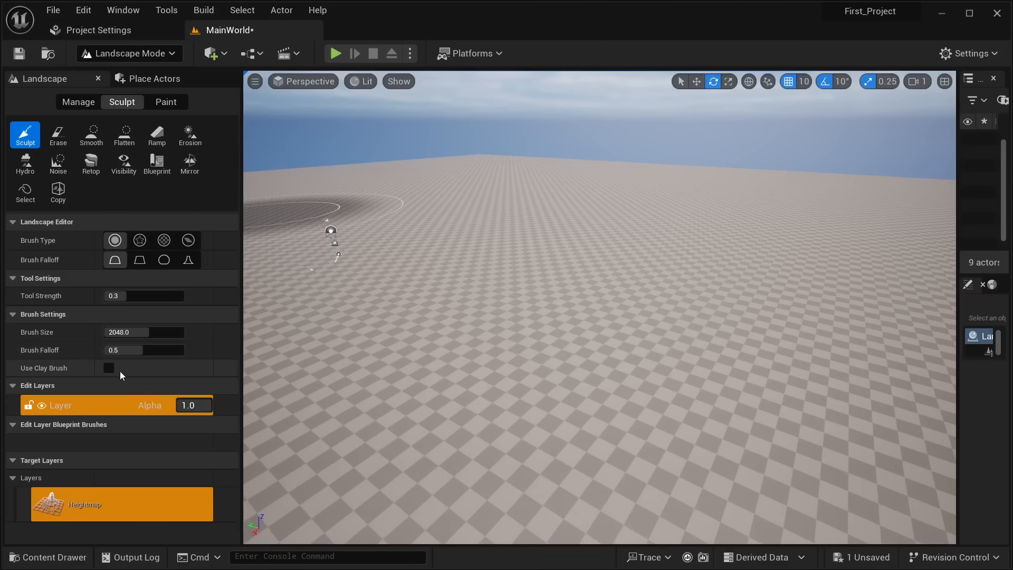
{"action": "right_click_drag", "start_coordinate": [652, 319], "coordinate": [607, 306]}
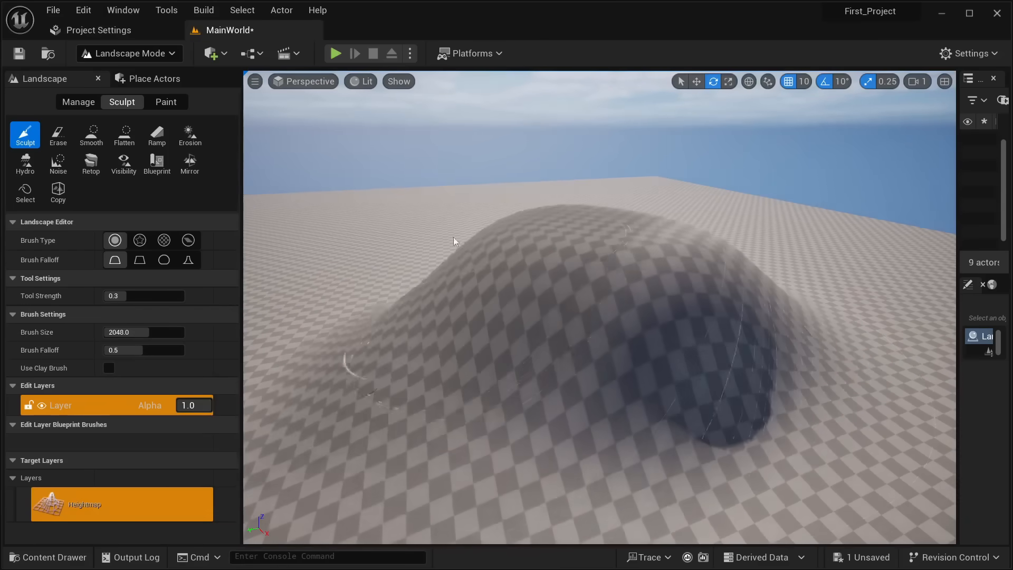
{"action": "right_click_drag", "start_coordinate": [455, 241], "coordinate": [460, 248]}
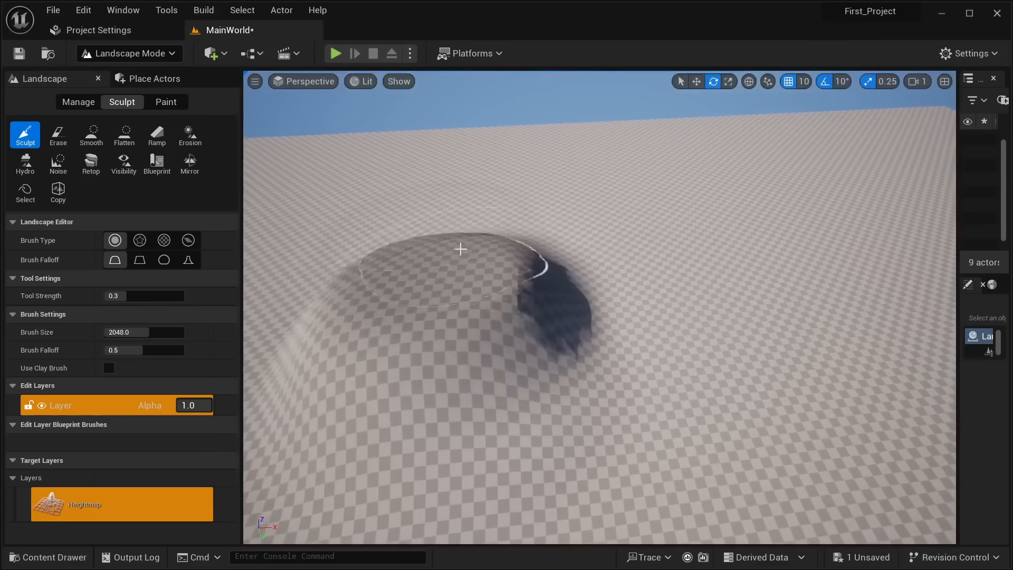
{"action": "mouse_move", "coordinate": [609, 275]}
{"action": "right_mouse_down"}
{"action": "mouse_move", "coordinate": [640, 272]}
{"action": "mouse_move", "coordinate": [639, 284]}
{"action": "mouse_move", "coordinate": [576, 272]}
{"action": "mouse_move", "coordinate": [577, 261]}
{"action": "right_mouse_up"}
{"action": "left_click_drag", "start_coordinate": [562, 259], "coordinate": [504, 245]}
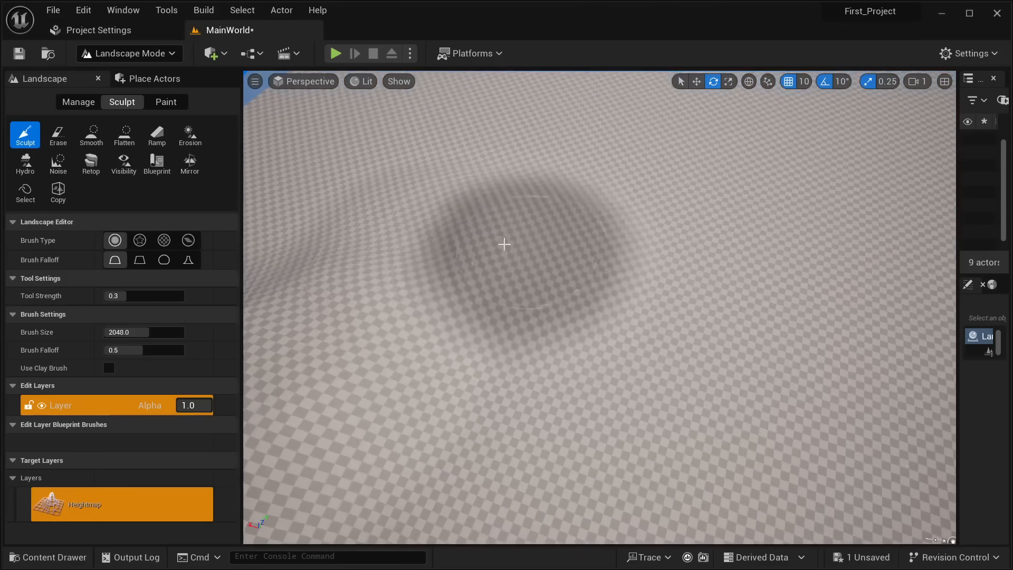
{"action": "right_click_drag", "start_coordinate": [504, 244], "coordinate": [533, 246]}
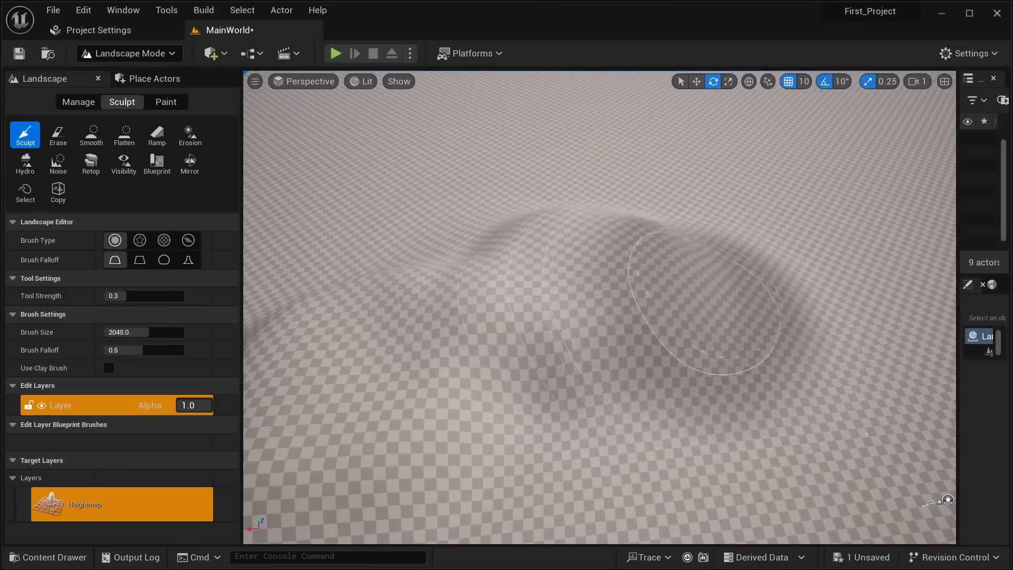
{"action": "mouse_move", "coordinate": [648, 339]}
{"action": "right_mouse_down"}
{"action": "mouse_move", "coordinate": [607, 351]}
{"action": "mouse_move", "coordinate": [575, 340]}
{"action": "mouse_move", "coordinate": [604, 342]}
{"action": "mouse_move", "coordinate": [657, 314]}
{"action": "mouse_move", "coordinate": [618, 337]}
{"action": "mouse_move", "coordinate": [623, 417]}
{"action": "mouse_move", "coordinate": [604, 348]}
{"action": "mouse_move", "coordinate": [586, 406]}
{"action": "mouse_move", "coordinate": [549, 351]}
{"action": "mouse_move", "coordinate": [575, 396]}
{"action": "mouse_move", "coordinate": [602, 353]}
{"action": "mouse_move", "coordinate": [618, 417]}
{"action": "mouse_move", "coordinate": [644, 393]}
{"action": "mouse_move", "coordinate": [623, 359]}
{"action": "mouse_move", "coordinate": [516, 262]}
{"action": "right_mouse_up"}
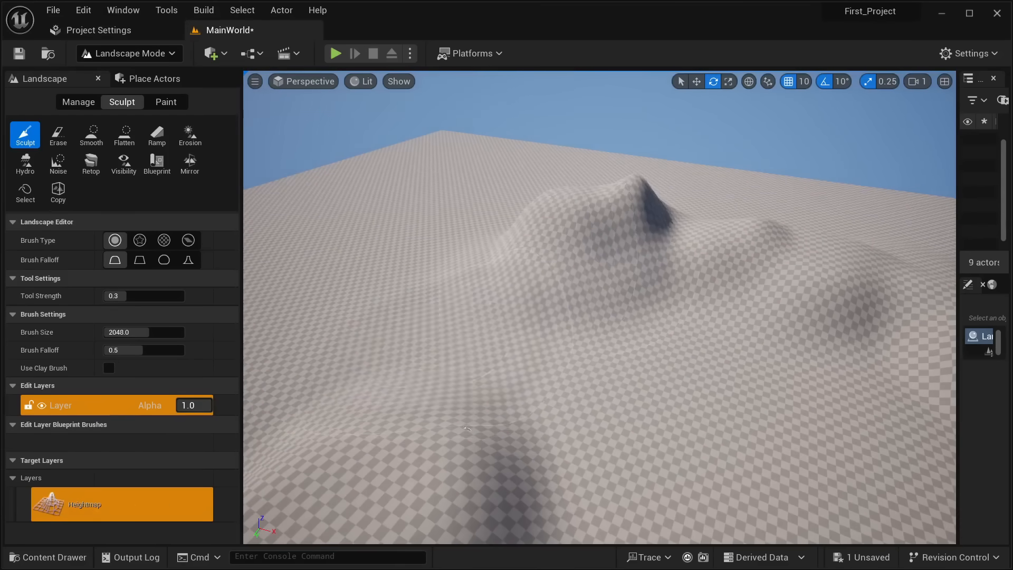
Raise further hills and ridges beside the first ones with the same sculpting brush
{"action": "mouse_move", "coordinate": [467, 428]}
{"action": "right_mouse_down"}
{"action": "mouse_move", "coordinate": [441, 422]}
{"action": "mouse_move", "coordinate": [465, 414]}
{"action": "right_mouse_up"}
{"action": "right_click_drag", "start_coordinate": [396, 343], "coordinate": [475, 337]}
{"action": "mouse_move", "coordinate": [134, 286]}
{"action": "right_mouse_down"}
{"action": "mouse_move", "coordinate": [134, 296]}
{"action": "mouse_move", "coordinate": [134, 274]}
{"action": "right_mouse_up"}
{"action": "right_click_drag", "start_coordinate": [475, 295], "coordinate": [369, 311]}
{"action": "mouse_move", "coordinate": [475, 290]}
{"action": "left_mouse_down"}
{"action": "mouse_move", "coordinate": [564, 264]}
{"action": "mouse_move", "coordinate": [623, 230]}
{"action": "mouse_move", "coordinate": [681, 224]}
{"action": "left_mouse_up"}
{"action": "right_click_drag", "start_coordinate": [681, 224], "coordinate": [771, 229]}
{"action": "mouse_move", "coordinate": [649, 214]}
{"action": "left_mouse_down"}
{"action": "mouse_move", "coordinate": [572, 199]}
{"action": "mouse_move", "coordinate": [634, 196]}
{"action": "left_mouse_up"}
{"action": "right_click_drag", "start_coordinate": [443, 274], "coordinate": [527, 256]}
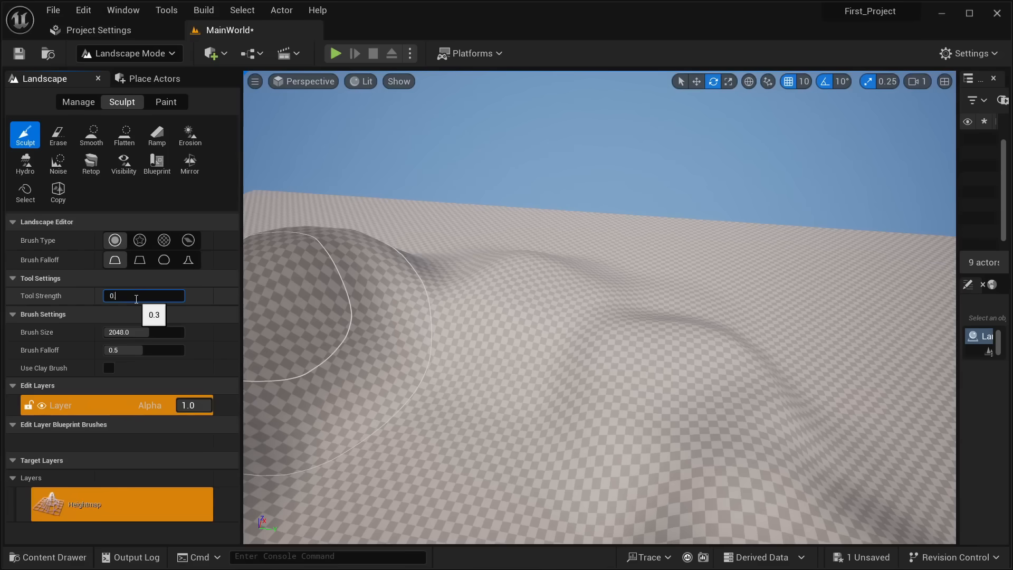
Set the sculpting tool strength to 0.5 and raise more terrain among the existing hills
{"action": "left_click_drag", "start_coordinate": [419, 287], "coordinate": [460, 288]}
{"action": "right_click_drag", "start_coordinate": [461, 287], "coordinate": [380, 276]}
{"action": "mouse_move", "coordinate": [380, 276]}
{"action": "left_mouse_down"}
{"action": "mouse_move", "coordinate": [407, 296]}
{"action": "mouse_move", "coordinate": [389, 306]}
{"action": "left_mouse_up"}
{"action": "mouse_move", "coordinate": [389, 305]}
{"action": "right_mouse_down"}
{"action": "mouse_move", "coordinate": [388, 338]}
{"action": "mouse_move", "coordinate": [389, 306]}
{"action": "right_mouse_up"}
Set the brush size to about 2079 and sculpt steeper hills with deep hollows between them
{"action": "mouse_move", "coordinate": [153, 332]}
{"action": "left_mouse_down"}
{"action": "mouse_move", "coordinate": [174, 332]}
{"action": "mouse_move", "coordinate": [150, 332]}
{"action": "left_mouse_up"}
{"action": "mouse_move", "coordinate": [401, 306]}
{"action": "right_mouse_down"}
{"action": "mouse_move", "coordinate": [454, 322]}
{"action": "mouse_move", "coordinate": [491, 348]}
{"action": "mouse_move", "coordinate": [461, 317]}
{"action": "right_mouse_up"}
{"action": "left_click_drag", "start_coordinate": [461, 317], "coordinate": [521, 262]}
{"action": "right_click_drag", "start_coordinate": [520, 263], "coordinate": [482, 281]}
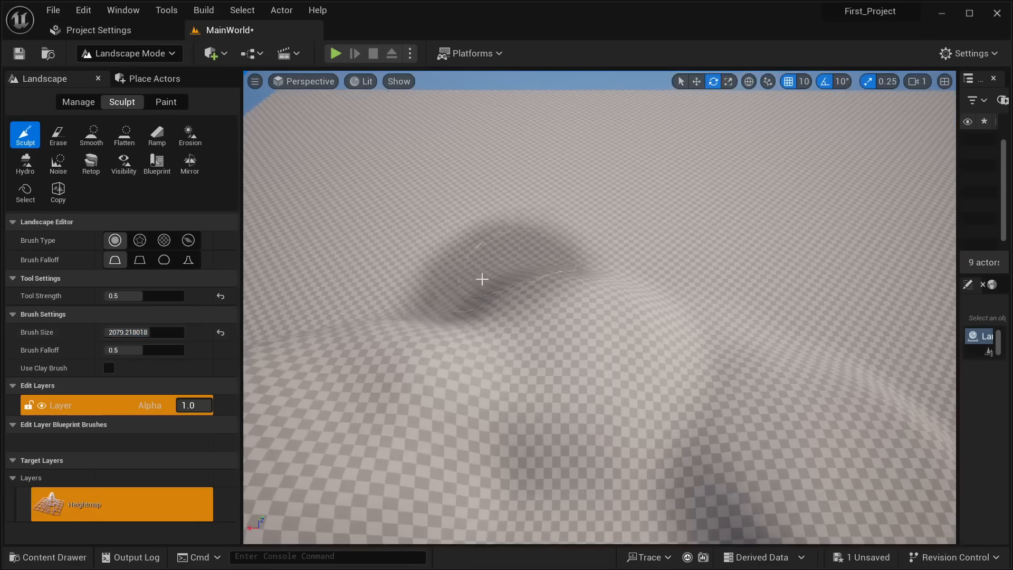
{"action": "left_click_drag", "start_coordinate": [482, 280], "coordinate": [545, 312]}
{"action": "right_click_drag", "start_coordinate": [545, 311], "coordinate": [506, 362]}
{"action": "left_click_drag", "start_coordinate": [507, 362], "coordinate": [579, 355]}
{"action": "mouse_move", "coordinate": [579, 355]}
{"action": "right_mouse_down"}
{"action": "mouse_move", "coordinate": [507, 359]}
{"action": "mouse_move", "coordinate": [559, 375]}
{"action": "mouse_move", "coordinate": [596, 370]}
{"action": "mouse_move", "coordinate": [517, 332]}
{"action": "mouse_move", "coordinate": [559, 348]}
{"action": "mouse_move", "coordinate": [507, 365]}
{"action": "right_mouse_up"}
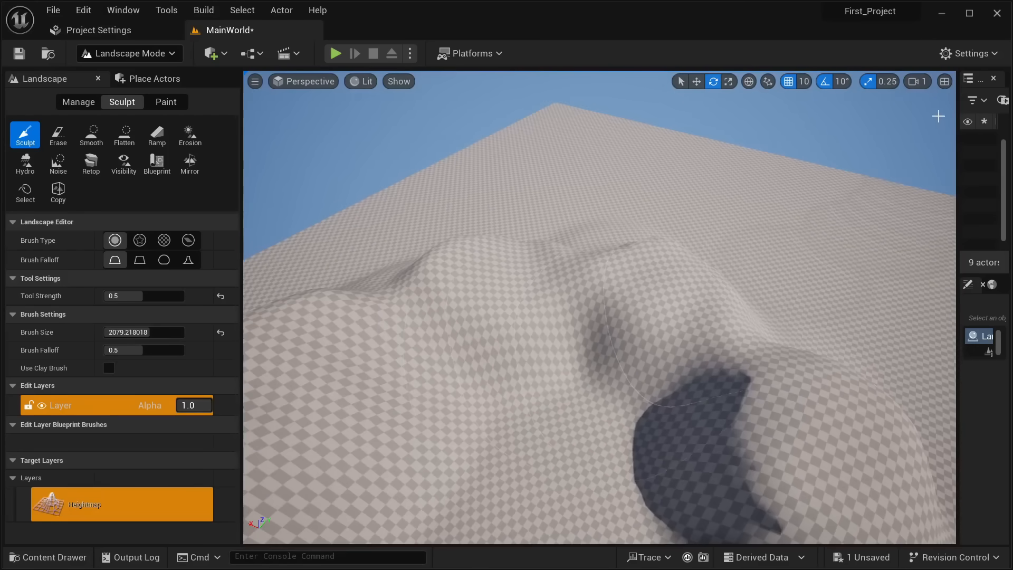
Set the camera speed to 8, enlarge the viewport, view the whole terrain from afar, and widen the Landscape settings again
{"action": "left_click", "coordinate": [924, 87]}
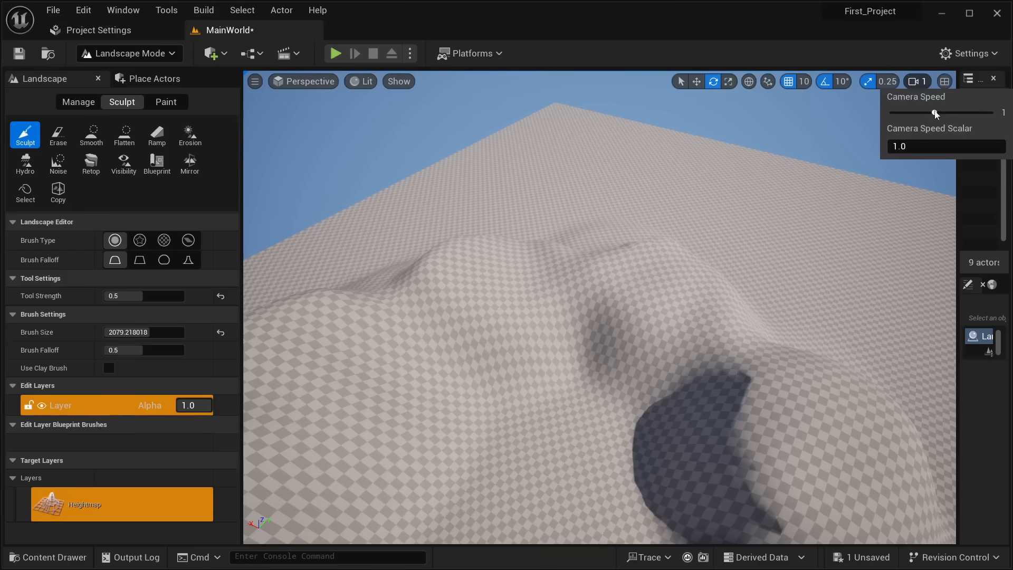
{"action": "left_click_drag", "start_coordinate": [935, 113], "coordinate": [957, 113]}
{"action": "left_click_drag", "start_coordinate": [241, 255], "coordinate": [83, 256]}
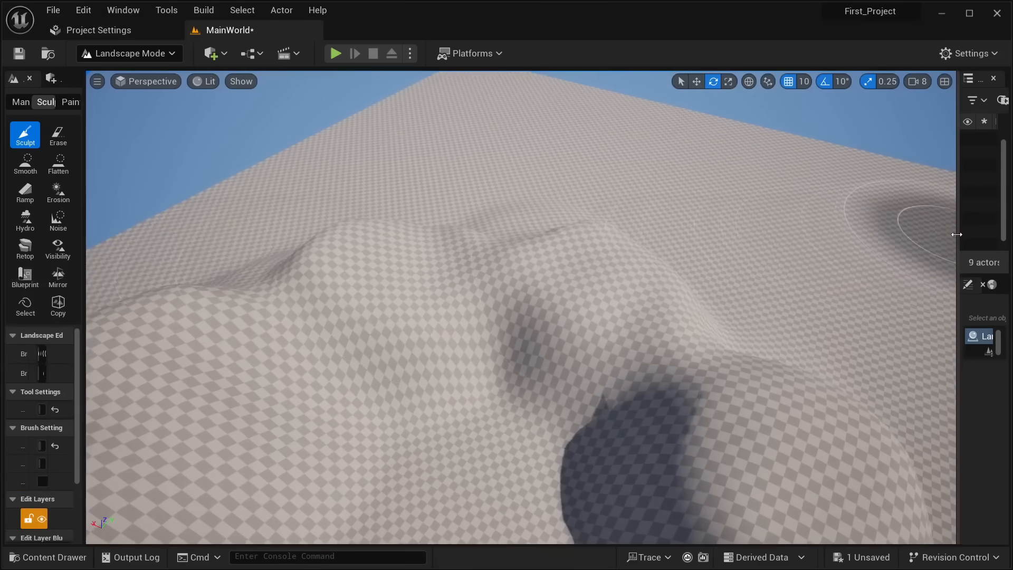
{"action": "left_click_drag", "start_coordinate": [958, 231], "coordinate": [1008, 230]}
{"action": "mouse_move", "coordinate": [617, 304]}
{"action": "right_mouse_down"}
{"action": "mouse_move", "coordinate": [681, 322]}
{"action": "mouse_move", "coordinate": [597, 313]}
{"action": "mouse_move", "coordinate": [628, 304]}
{"action": "right_mouse_up"}
{"action": "key", "text": "s"}
{"action": "key", "text": "w"}
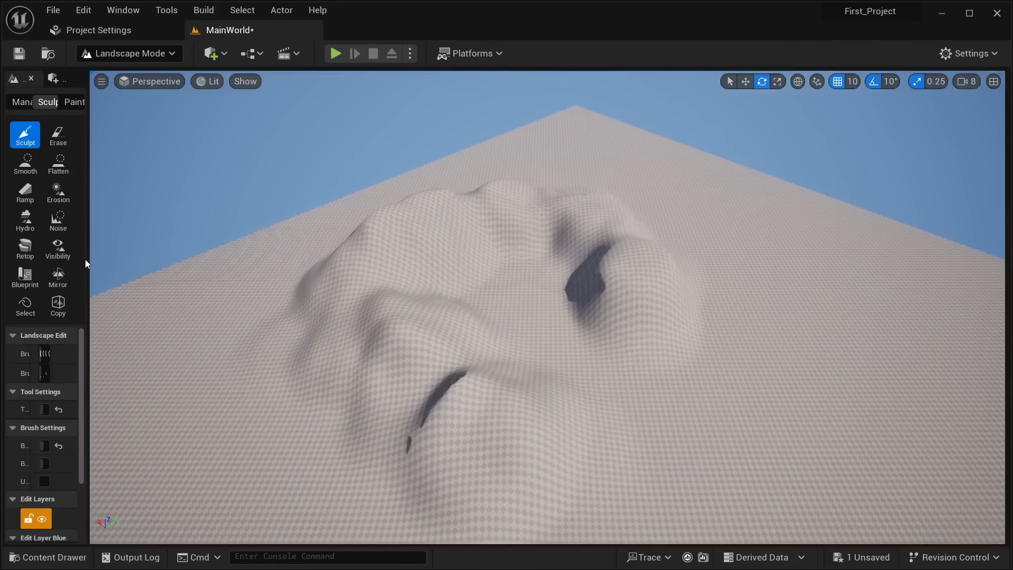
{"action": "left_click_drag", "start_coordinate": [96, 258], "coordinate": [173, 254]}
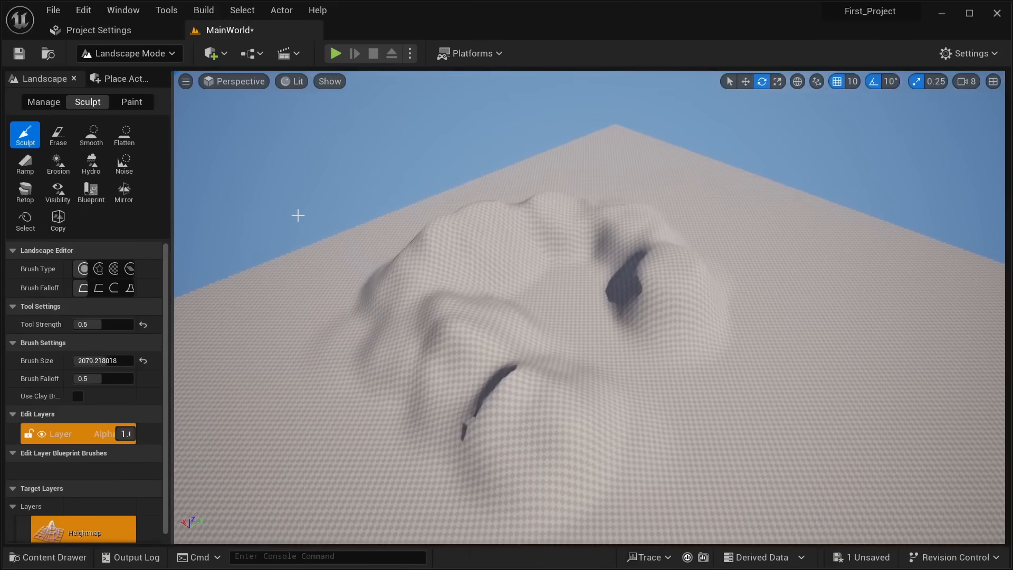
Try flying close to the hills with the camera speed lowered to 3 and then 0.1
{"action": "left_click", "coordinate": [967, 82]}
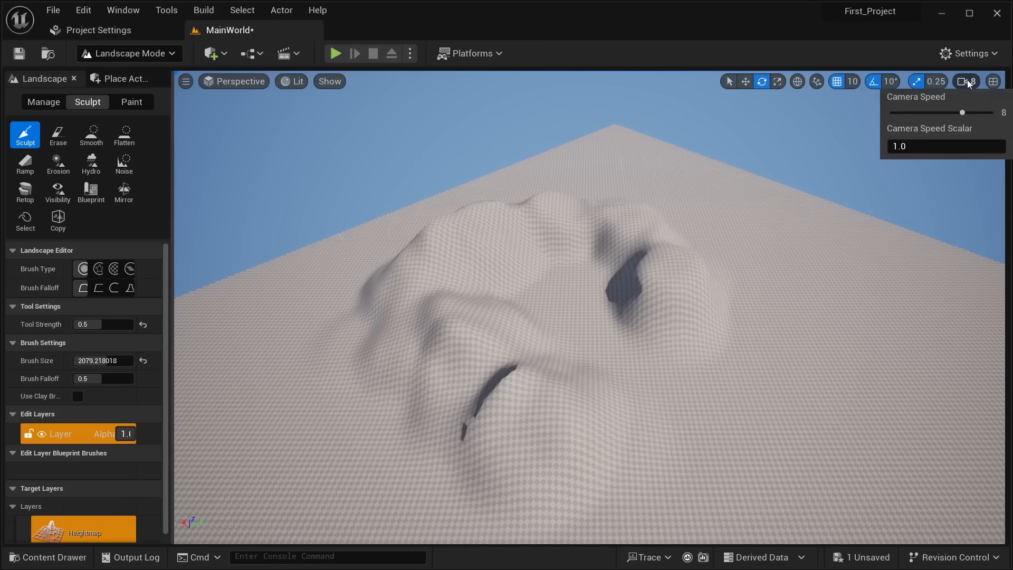
{"action": "left_click", "coordinate": [969, 84]}
{"action": "key", "text": "w"}
{"action": "mouse_move", "coordinate": [660, 274]}
{"action": "right_mouse_down"}
{"action": "mouse_move", "coordinate": [538, 279]}
{"action": "mouse_move", "coordinate": [575, 288]}
{"action": "mouse_move", "coordinate": [628, 322]}
{"action": "mouse_move", "coordinate": [670, 301]}
{"action": "mouse_move", "coordinate": [655, 298]}
{"action": "right_mouse_up"}
{"action": "left_click", "coordinate": [967, 82]}
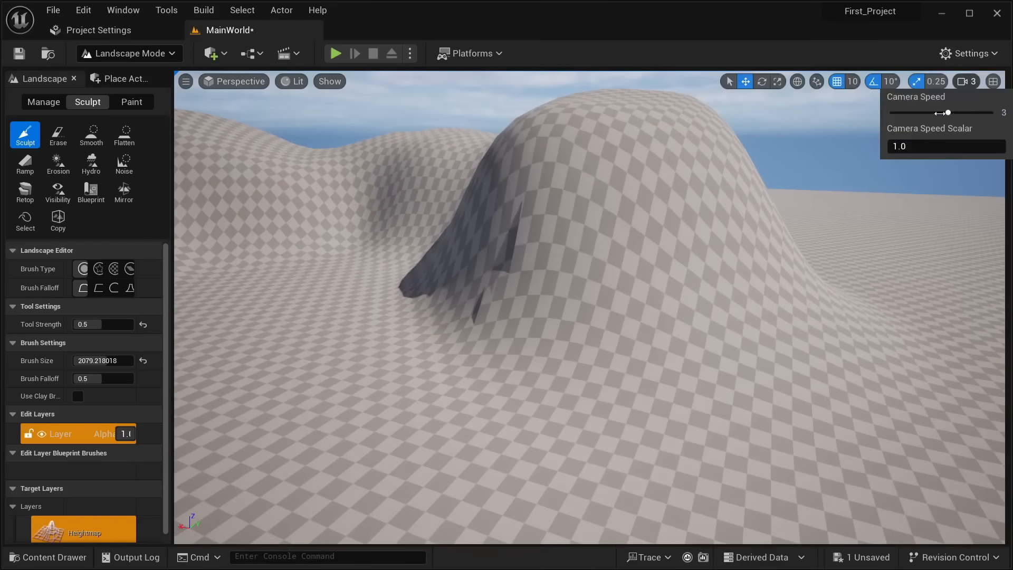
{"action": "left_click_drag", "start_coordinate": [940, 113], "coordinate": [907, 113]}
{"action": "right_click_drag", "start_coordinate": [765, 227], "coordinate": [512, 212]}
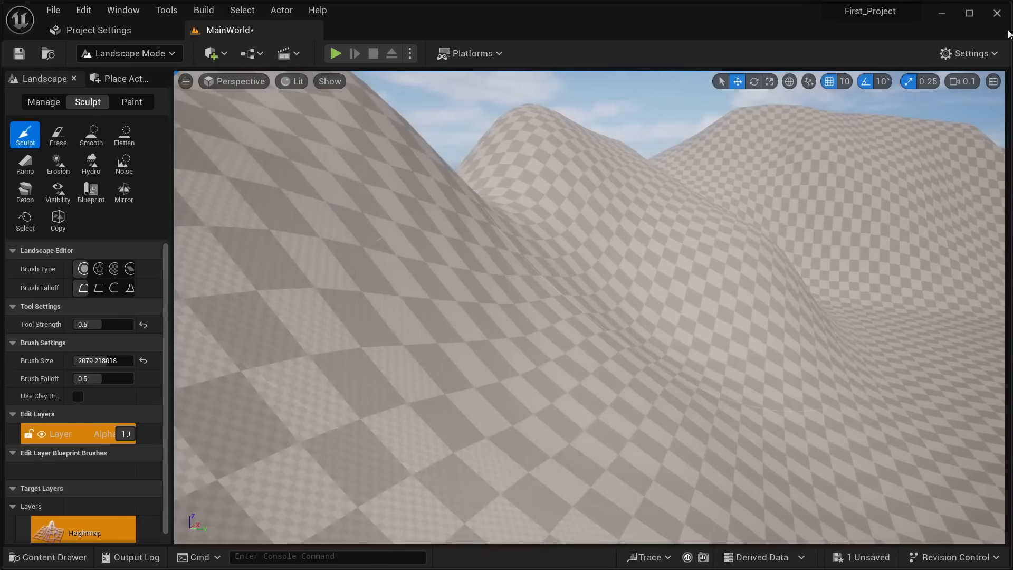
Set the camera speed to 8 and fly back to an overview of the sculpted landscape
{"action": "left_click", "coordinate": [969, 81]}
{"action": "left_click_drag", "start_coordinate": [949, 113], "coordinate": [970, 113]}
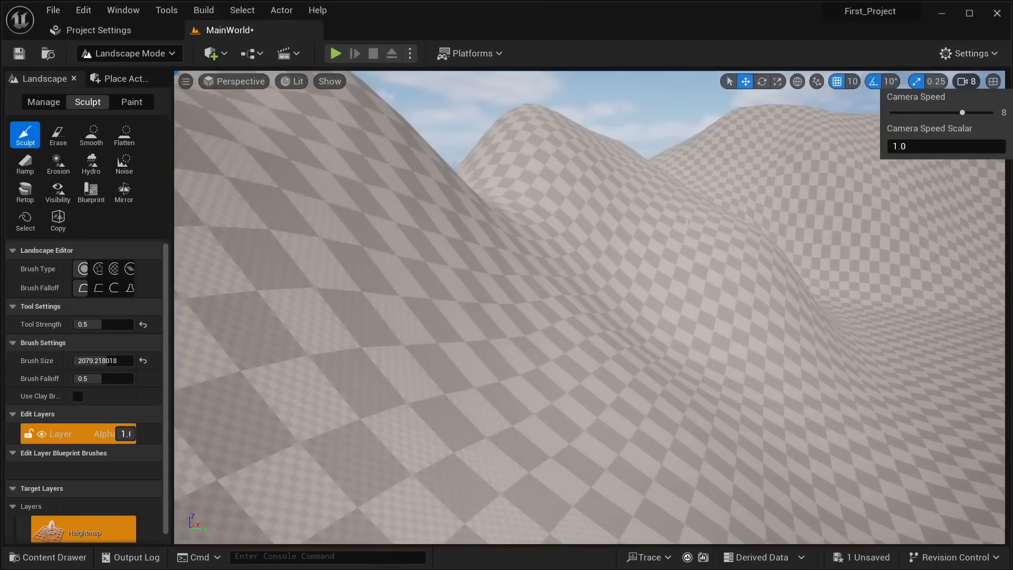
{"action": "key", "text": "s"}
{"action": "mouse_move", "coordinate": [687, 222]}
{"action": "right_mouse_down"}
{"action": "mouse_move", "coordinate": [713, 285]}
{"action": "mouse_move", "coordinate": [692, 287]}
{"action": "mouse_move", "coordinate": [649, 262]}
{"action": "right_mouse_up"}
{"action": "key", "text": "w"}
{"action": "key", "text": "s"}
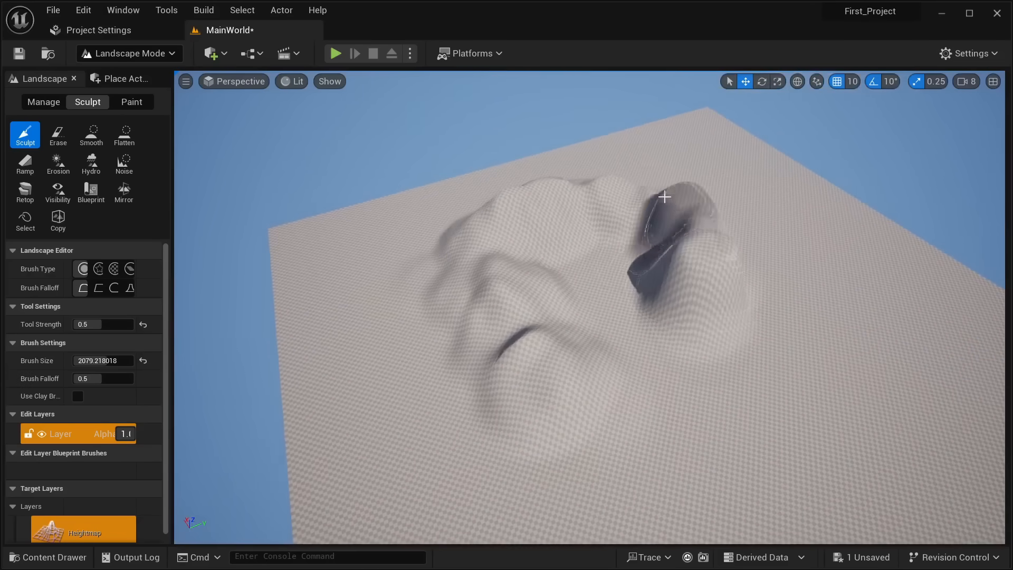
Raise the existing hills into a taller curved ridge and sculpt mounds out to the landscape's nearby edge
{"action": "mouse_move", "coordinate": [485, 236]}
{"action": "left_mouse_down"}
{"action": "mouse_move", "coordinate": [482, 339]}
{"action": "mouse_move", "coordinate": [460, 335]}
{"action": "mouse_move", "coordinate": [704, 294]}
{"action": "mouse_move", "coordinate": [718, 216]}
{"action": "left_mouse_up"}
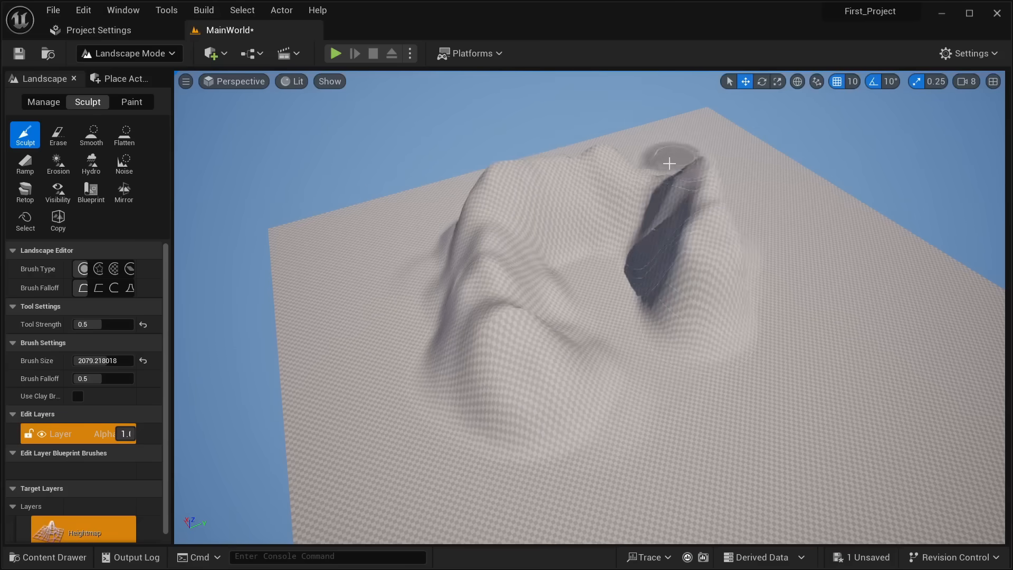
{"action": "mouse_move", "coordinate": [643, 177]}
{"action": "right_mouse_down"}
{"action": "mouse_move", "coordinate": [643, 211]}
{"action": "mouse_move", "coordinate": [652, 193]}
{"action": "mouse_move", "coordinate": [686, 185]}
{"action": "mouse_move", "coordinate": [628, 198]}
{"action": "mouse_move", "coordinate": [686, 203]}
{"action": "mouse_move", "coordinate": [644, 222]}
{"action": "mouse_move", "coordinate": [602, 182]}
{"action": "mouse_move", "coordinate": [654, 211]}
{"action": "mouse_move", "coordinate": [659, 204]}
{"action": "mouse_move", "coordinate": [612, 201]}
{"action": "right_mouse_up"}
{"action": "key", "text": "w"}
{"action": "key", "text": "s"}
{"action": "key", "text": "s"}
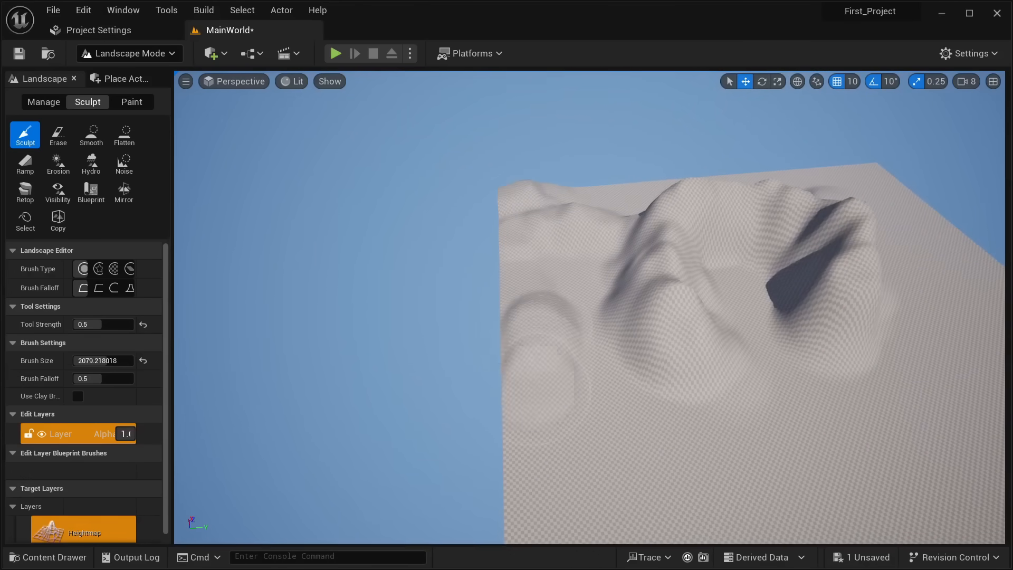
Raise mounds around the landscape's near corner and along the edge above the floor slab to the next corner
{"action": "mouse_move", "coordinate": [530, 391]}
{"action": "right_mouse_down"}
{"action": "mouse_move", "coordinate": [547, 400]}
{"action": "mouse_move", "coordinate": [529, 391]}
{"action": "right_mouse_up"}
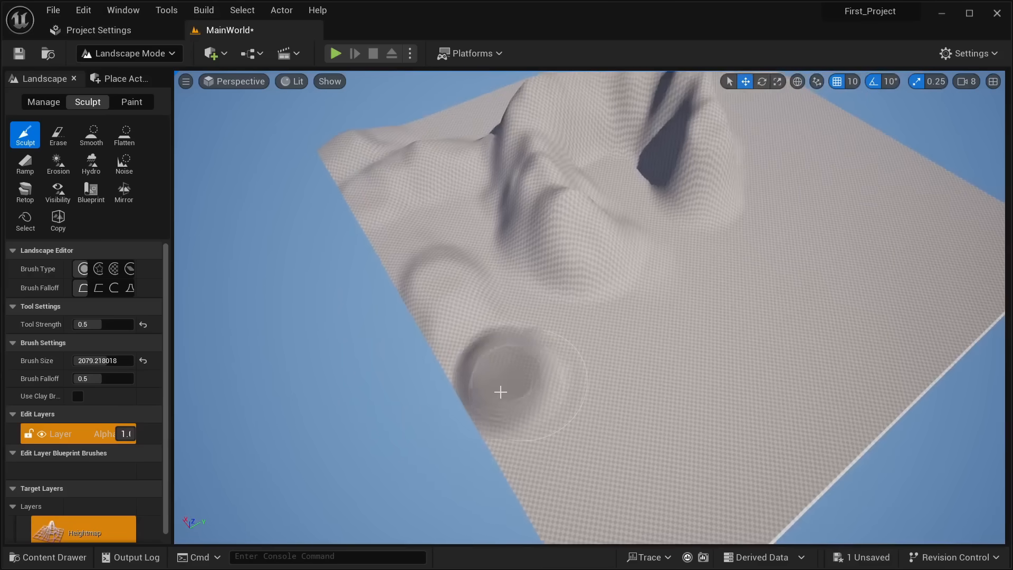
{"action": "mouse_move", "coordinate": [585, 457]}
{"action": "right_mouse_down"}
{"action": "mouse_move", "coordinate": [623, 465]}
{"action": "mouse_move", "coordinate": [475, 470]}
{"action": "right_mouse_up"}
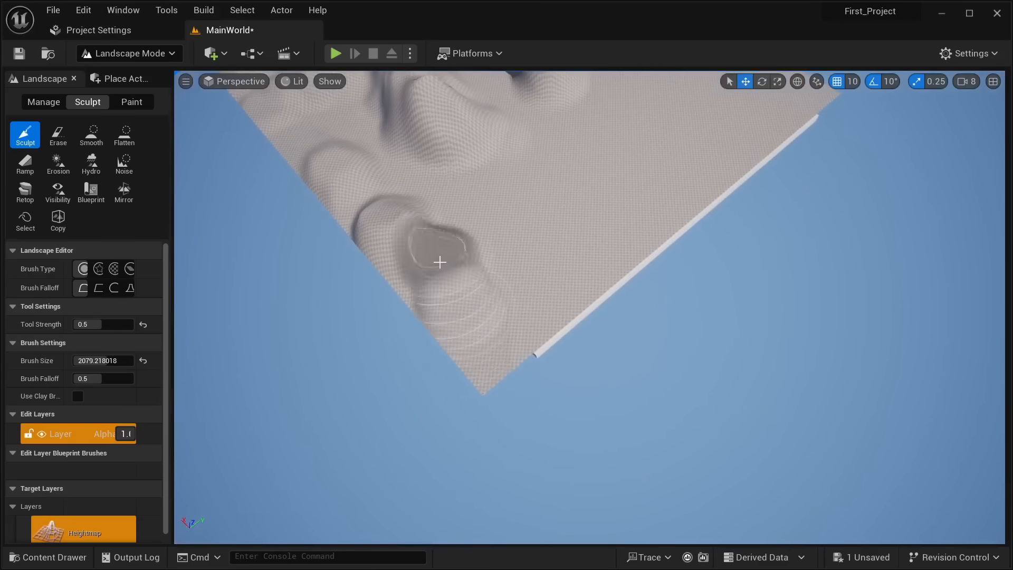
{"action": "right_click_drag", "start_coordinate": [487, 360], "coordinate": [478, 340]}
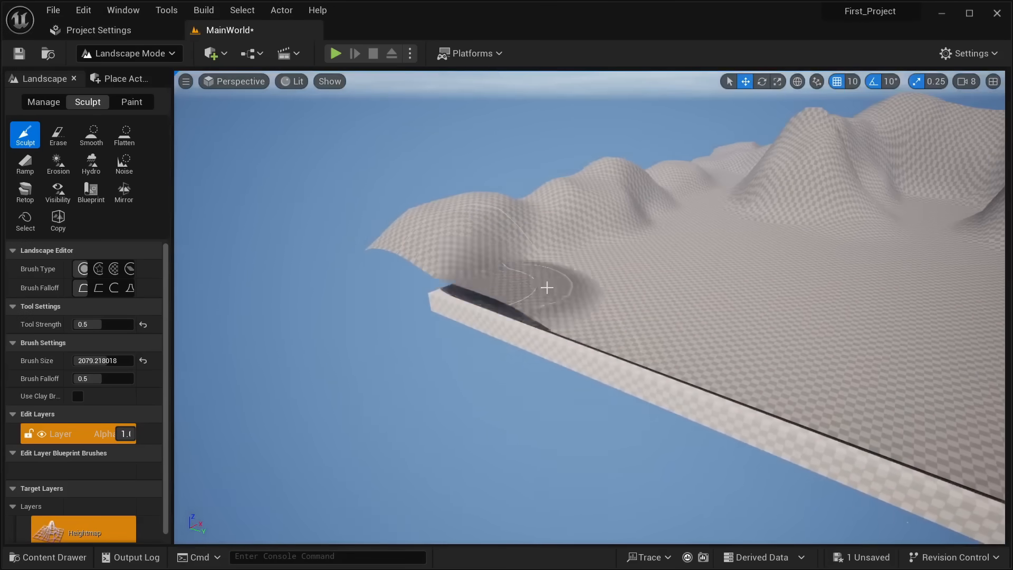
{"action": "right_click_drag", "start_coordinate": [688, 256], "coordinate": [733, 281]}
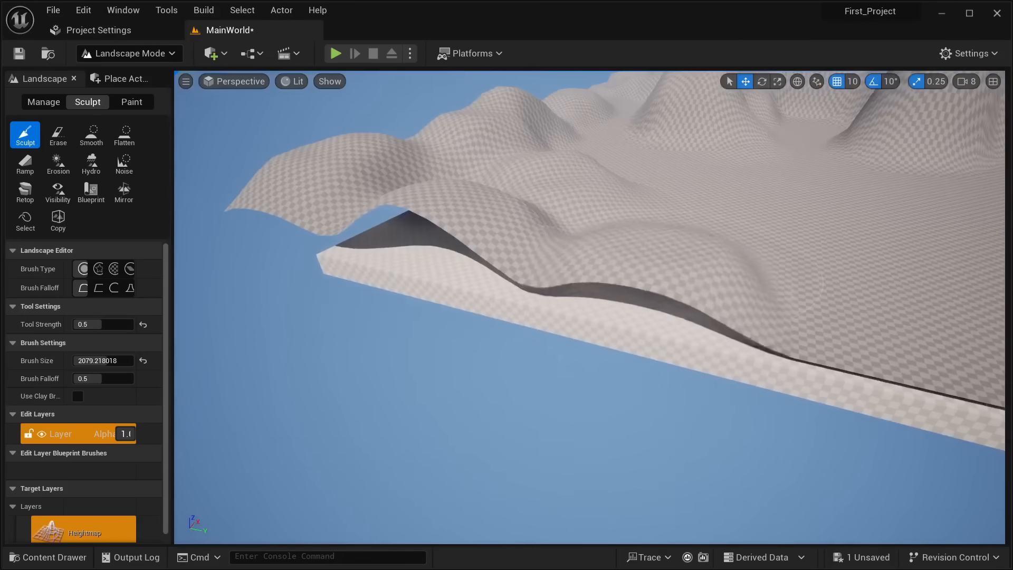
{"action": "mouse_move", "coordinate": [662, 280]}
{"action": "right_mouse_down"}
{"action": "mouse_move", "coordinate": [702, 227]}
{"action": "mouse_move", "coordinate": [691, 338]}
{"action": "mouse_move", "coordinate": [662, 295]}
{"action": "right_mouse_up"}
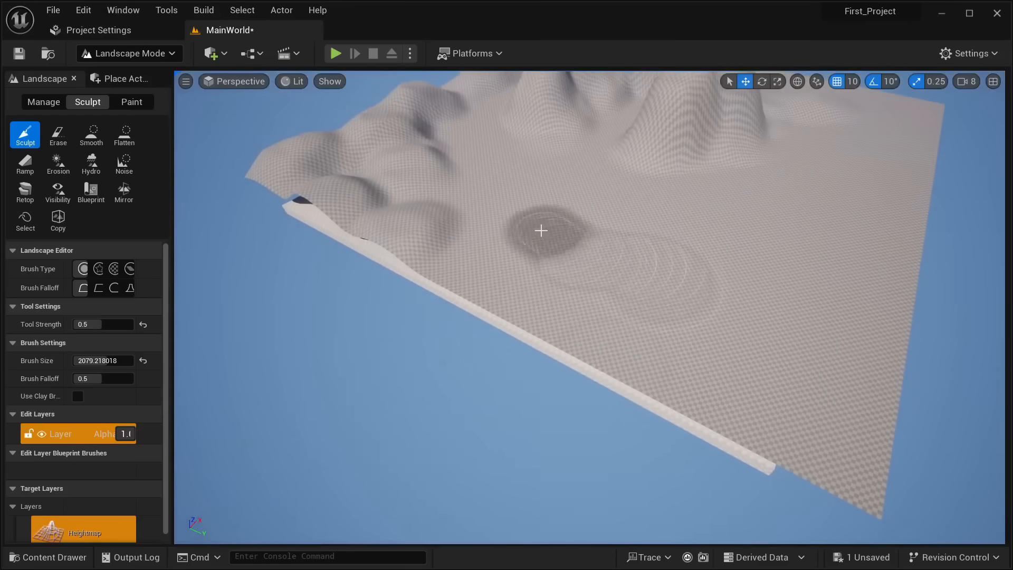
{"action": "mouse_move", "coordinate": [511, 290]}
{"action": "left_mouse_down"}
{"action": "mouse_move", "coordinate": [810, 423]}
{"action": "mouse_move", "coordinate": [884, 340]}
{"action": "left_mouse_up"}
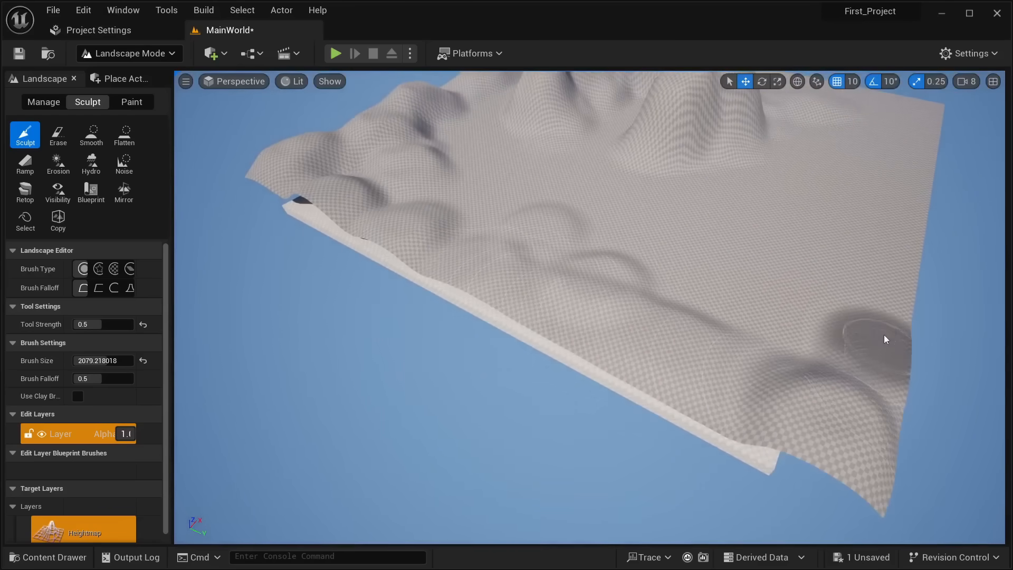
Sculpt mounds along the remaining landscape edges and the flat ground around the central hills, and widen the Landscape settings
{"action": "mouse_move", "coordinate": [885, 340]}
{"action": "right_mouse_down"}
{"action": "mouse_move", "coordinate": [929, 312]}
{"action": "mouse_move", "coordinate": [829, 333]}
{"action": "mouse_move", "coordinate": [918, 417]}
{"action": "mouse_move", "coordinate": [823, 380]}
{"action": "mouse_move", "coordinate": [823, 362]}
{"action": "right_mouse_up"}
{"action": "mouse_move", "coordinate": [488, 372]}
{"action": "left_mouse_down"}
{"action": "mouse_move", "coordinate": [452, 371]}
{"action": "mouse_move", "coordinate": [681, 374]}
{"action": "mouse_move", "coordinate": [891, 398]}
{"action": "left_mouse_up"}
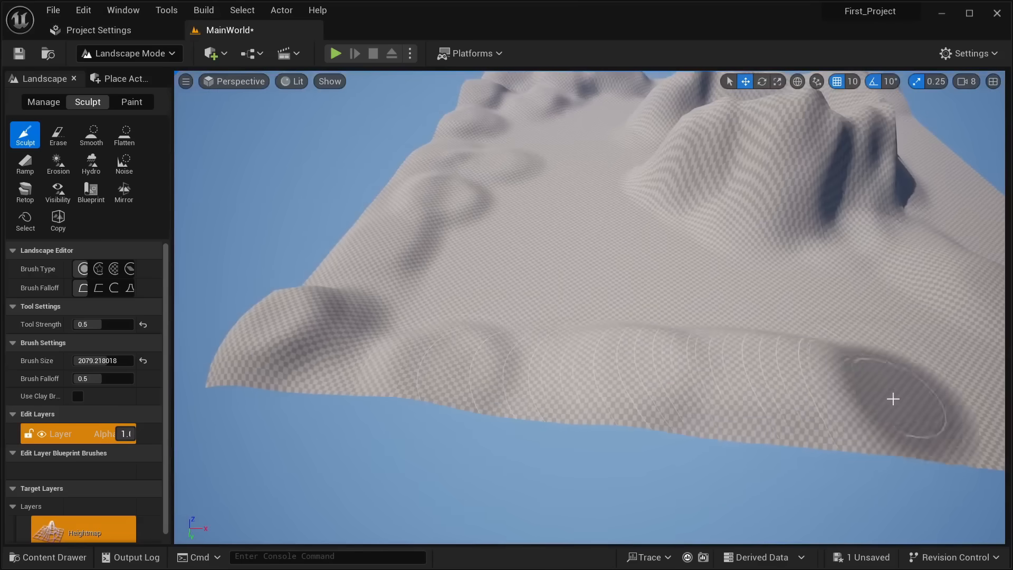
{"action": "right_click_drag", "start_coordinate": [891, 398], "coordinate": [806, 377]}
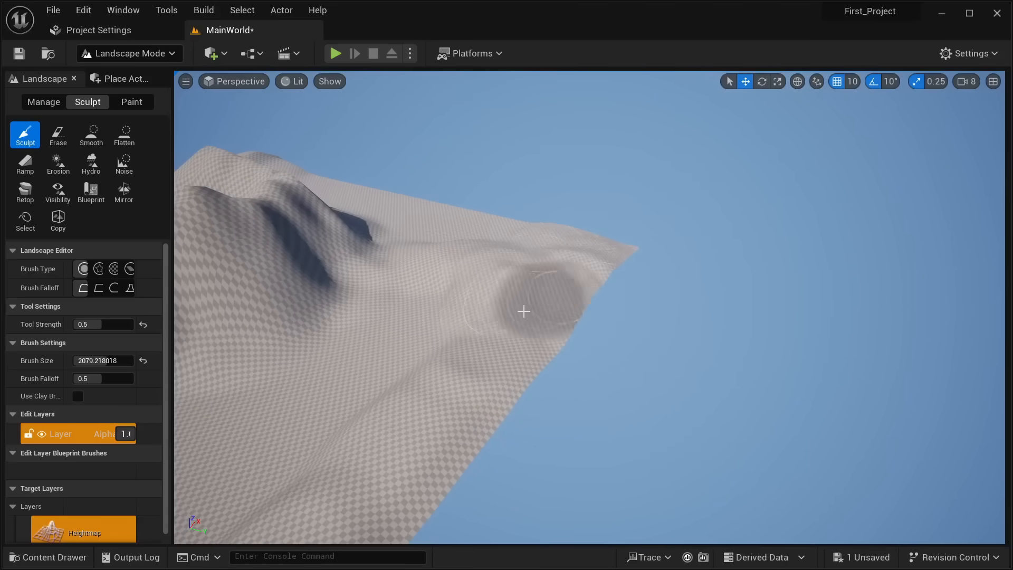
{"action": "mouse_move", "coordinate": [454, 319]}
{"action": "right_mouse_down"}
{"action": "mouse_move", "coordinate": [385, 359]}
{"action": "mouse_move", "coordinate": [317, 364]}
{"action": "mouse_move", "coordinate": [312, 343]}
{"action": "right_mouse_up"}
{"action": "mouse_move", "coordinate": [644, 260]}
{"action": "left_mouse_down"}
{"action": "mouse_move", "coordinate": [695, 269]}
{"action": "mouse_move", "coordinate": [552, 462]}
{"action": "mouse_move", "coordinate": [547, 418]}
{"action": "mouse_move", "coordinate": [182, 338]}
{"action": "left_mouse_up"}
{"action": "left_click_drag", "start_coordinate": [172, 272], "coordinate": [179, 272]}
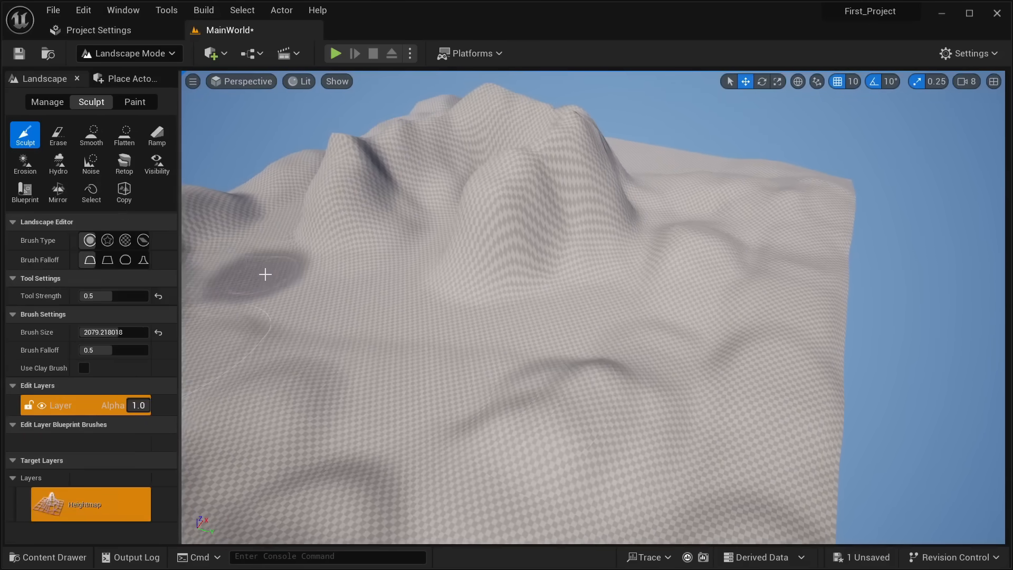
{"action": "mouse_move", "coordinate": [373, 315]}
{"action": "right_mouse_down"}
{"action": "mouse_move", "coordinate": [448, 337]}
{"action": "mouse_move", "coordinate": [412, 309]}
{"action": "mouse_move", "coordinate": [389, 317]}
{"action": "right_mouse_up"}
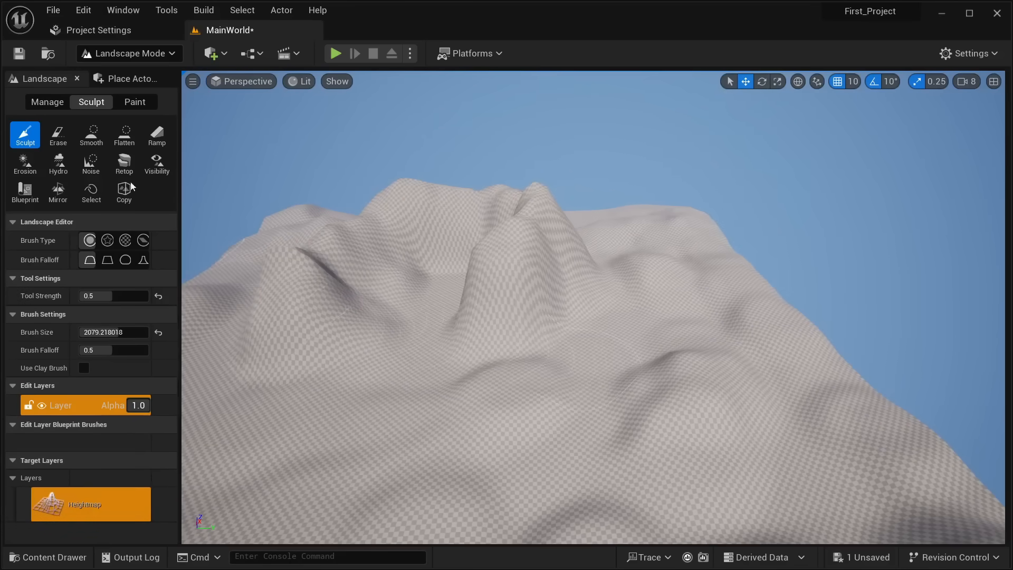
Try the Erase tool on the tall central hill and undo the erasure
{"action": "left_click", "coordinate": [64, 144]}
{"action": "left_click_drag", "start_coordinate": [511, 266], "coordinate": [510, 285]}
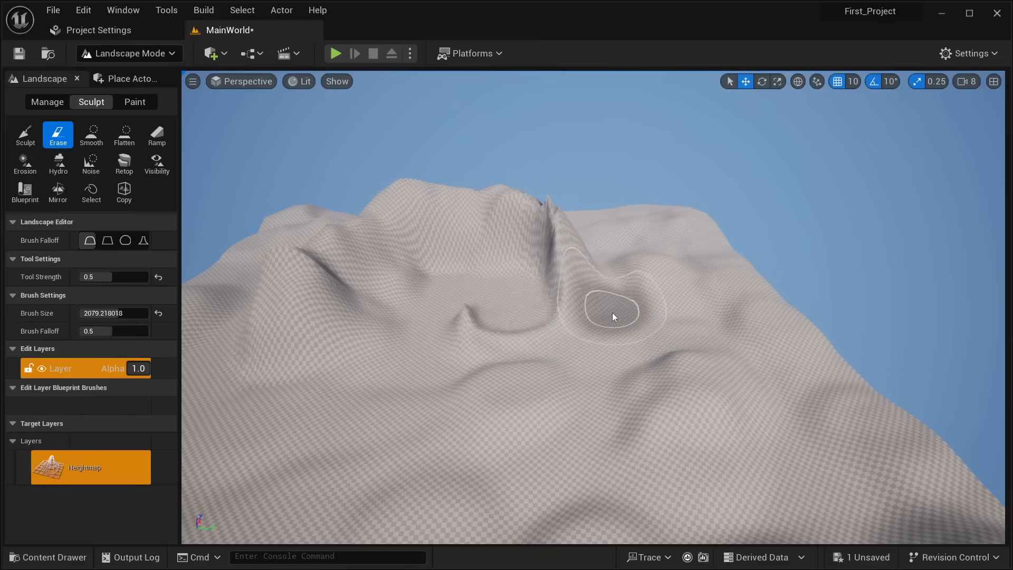
{"action": "key", "text": "ctrl+z"}
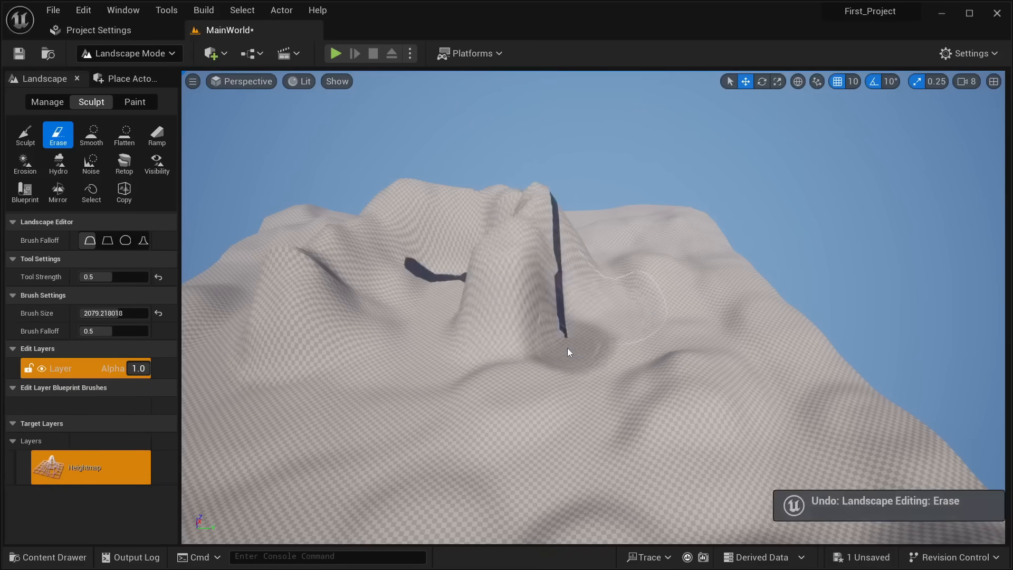
Switch to the Smooth tool and try it on the tall central hill, viewing the ridge from other sides
{"action": "left_click", "coordinate": [82, 125]}
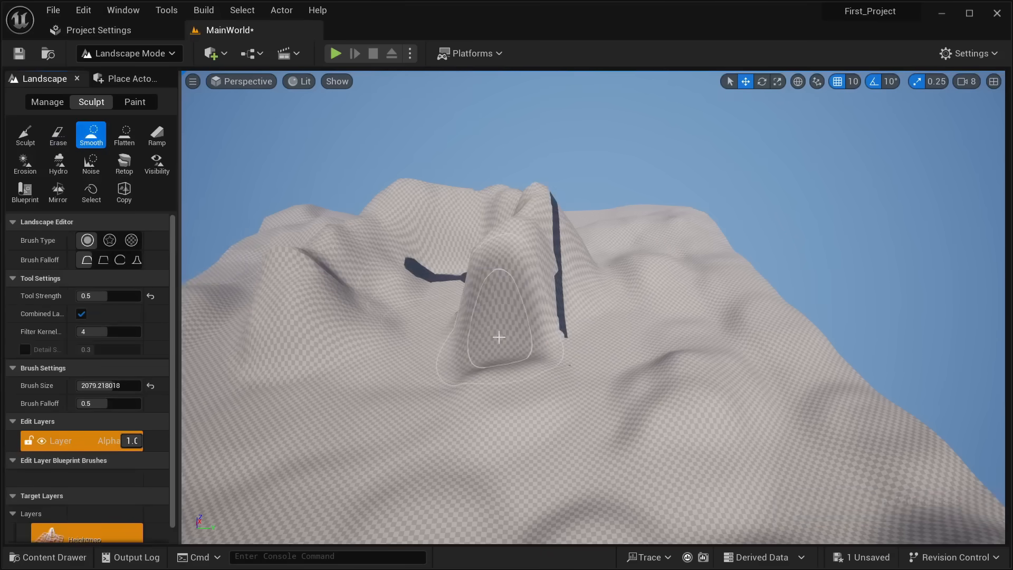
{"action": "mouse_move", "coordinate": [511, 334]}
{"action": "right_mouse_down"}
{"action": "mouse_move", "coordinate": [490, 359]}
{"action": "mouse_move", "coordinate": [459, 365]}
{"action": "mouse_move", "coordinate": [557, 325]}
{"action": "mouse_move", "coordinate": [549, 285]}
{"action": "mouse_move", "coordinate": [591, 290]}
{"action": "mouse_move", "coordinate": [554, 296]}
{"action": "mouse_move", "coordinate": [560, 328]}
{"action": "mouse_move", "coordinate": [549, 312]}
{"action": "mouse_move", "coordinate": [589, 316]}
{"action": "mouse_move", "coordinate": [620, 298]}
{"action": "mouse_move", "coordinate": [551, 318]}
{"action": "mouse_move", "coordinate": [612, 307]}
{"action": "mouse_move", "coordinate": [628, 291]}
{"action": "mouse_move", "coordinate": [541, 232]}
{"action": "mouse_move", "coordinate": [560, 237]}
{"action": "mouse_move", "coordinate": [547, 283]}
{"action": "mouse_move", "coordinate": [560, 285]}
{"action": "right_mouse_up"}
{"action": "key", "text": "w"}
{"action": "key", "text": "s"}
{"action": "key", "text": "w"}
{"action": "key", "text": "w"}
{"action": "key", "text": "s"}
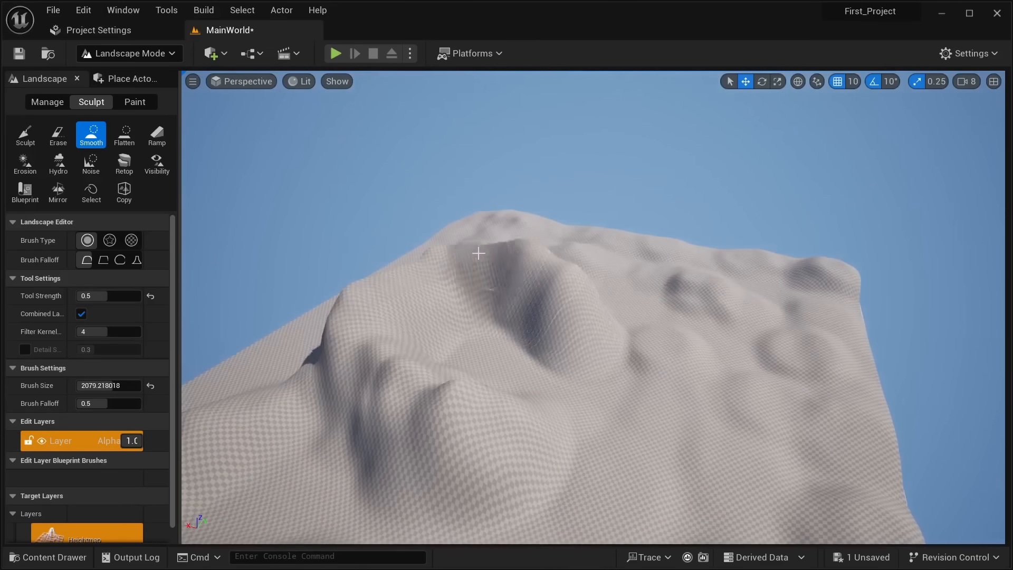
Try smoothing the central ridge and its peaks at tool strength 0.5, and undo the smoothing
{"action": "mouse_move", "coordinate": [364, 324]}
{"action": "left_mouse_down"}
{"action": "mouse_move", "coordinate": [407, 389]}
{"action": "mouse_move", "coordinate": [470, 430]}
{"action": "left_mouse_up"}
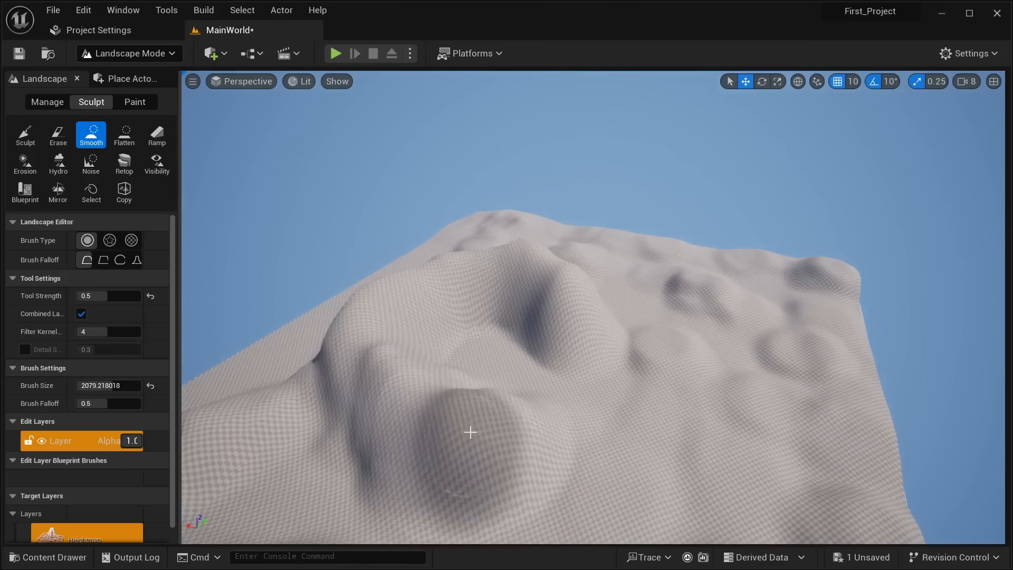
{"action": "mouse_move", "coordinate": [471, 430]}
{"action": "right_mouse_down"}
{"action": "mouse_move", "coordinate": [464, 417]}
{"action": "mouse_move", "coordinate": [475, 411]}
{"action": "mouse_move", "coordinate": [437, 432]}
{"action": "right_mouse_up"}
{"action": "key", "text": "w"}
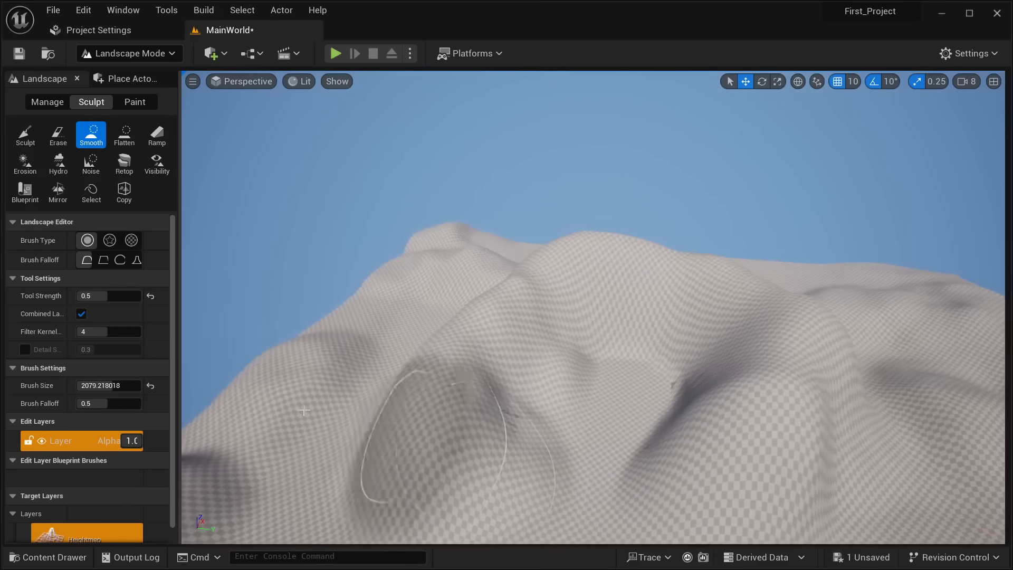
{"action": "right_click_drag", "start_coordinate": [491, 320], "coordinate": [576, 328]}
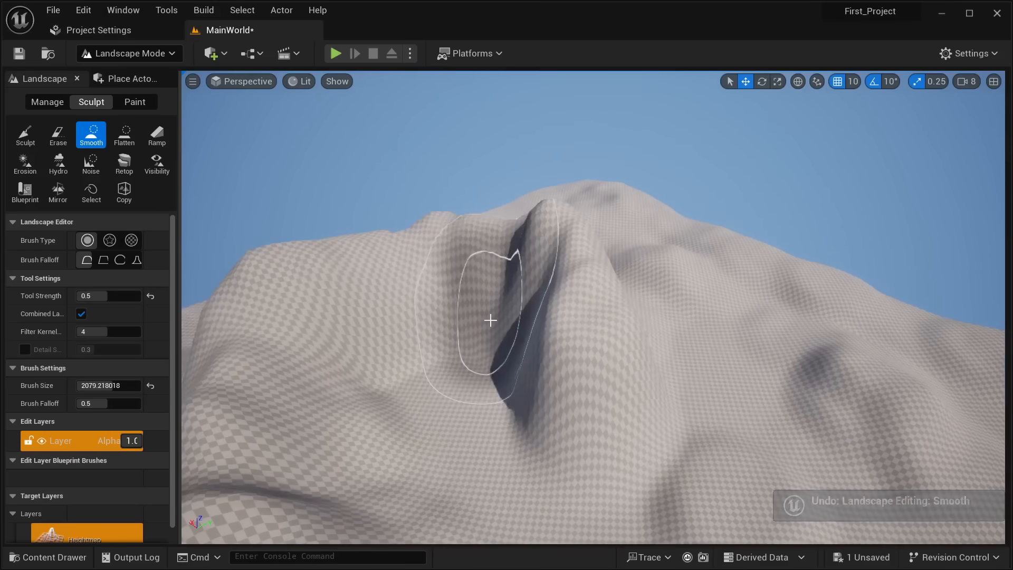
{"action": "right_click_drag", "start_coordinate": [490, 320], "coordinate": [391, 327]}
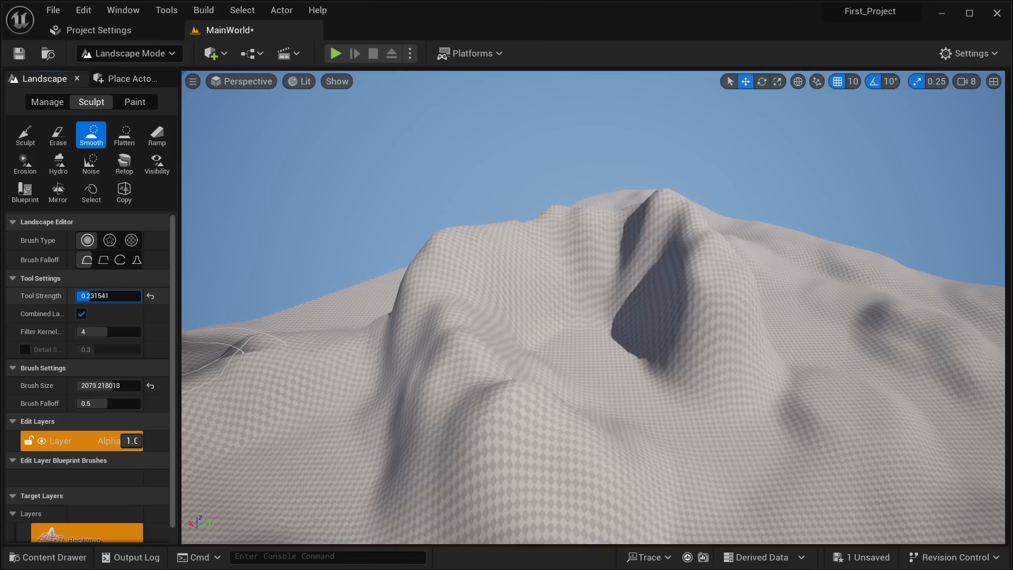
Lower the Smooth tool strength to 0.231541 and smooth the central hills and the ground around them
{"action": "left_click_drag", "start_coordinate": [92, 296], "coordinate": [90, 297]}
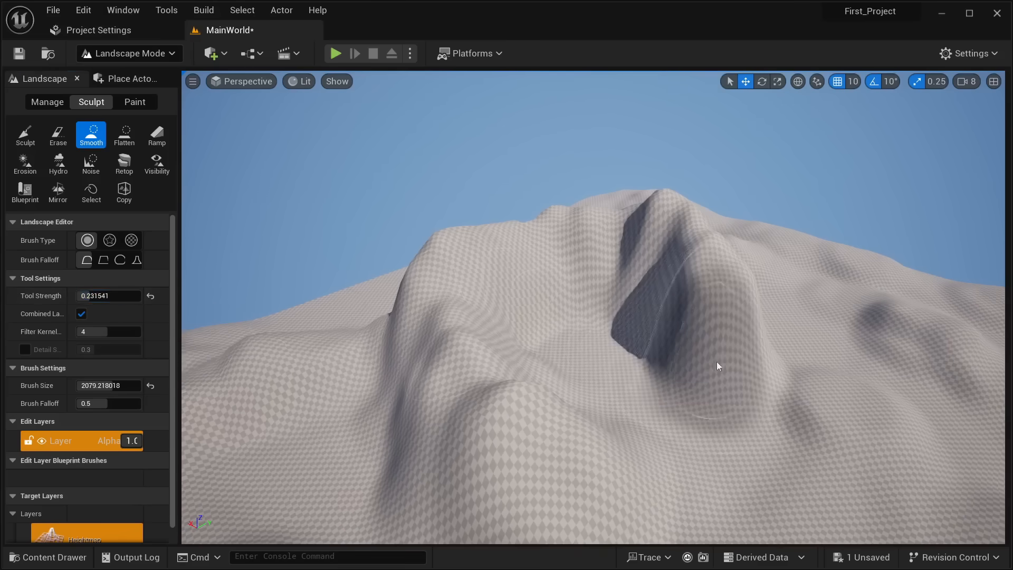
{"action": "mouse_move", "coordinate": [717, 362]}
{"action": "left_mouse_down"}
{"action": "mouse_move", "coordinate": [692, 261]}
{"action": "mouse_move", "coordinate": [592, 239]}
{"action": "mouse_move", "coordinate": [537, 244]}
{"action": "mouse_move", "coordinate": [478, 327]}
{"action": "mouse_move", "coordinate": [528, 528]}
{"action": "left_mouse_up"}
{"action": "mouse_move", "coordinate": [528, 496]}
{"action": "right_mouse_down"}
{"action": "mouse_move", "coordinate": [586, 494]}
{"action": "mouse_move", "coordinate": [533, 511]}
{"action": "mouse_move", "coordinate": [562, 525]}
{"action": "mouse_move", "coordinate": [535, 527]}
{"action": "mouse_move", "coordinate": [549, 460]}
{"action": "right_mouse_up"}
{"action": "mouse_move", "coordinate": [549, 459]}
{"action": "left_mouse_down"}
{"action": "mouse_move", "coordinate": [403, 333]}
{"action": "mouse_move", "coordinate": [398, 416]}
{"action": "mouse_move", "coordinate": [471, 472]}
{"action": "mouse_move", "coordinate": [653, 437]}
{"action": "left_mouse_up"}
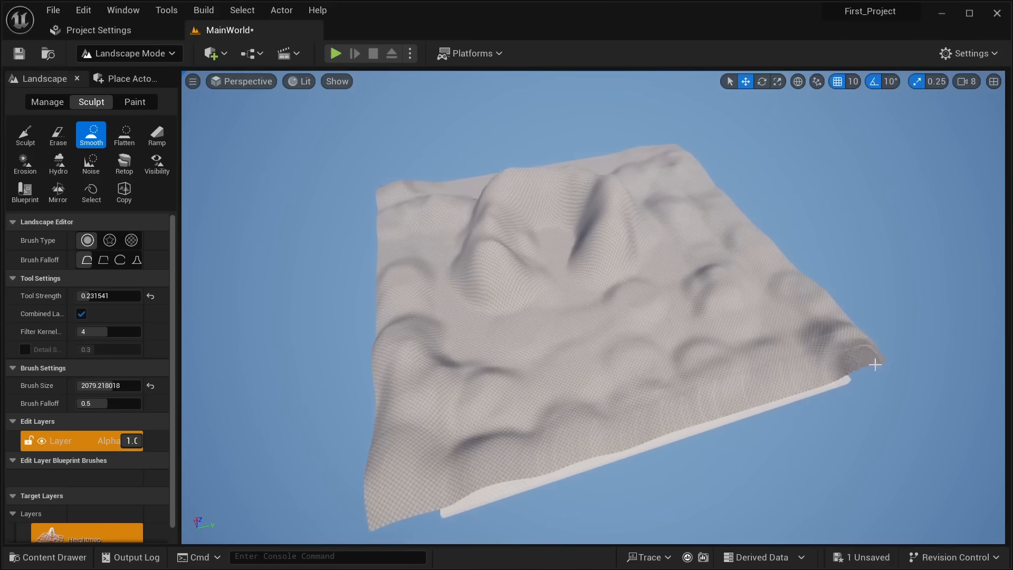
Smooth the smaller mounds between the central hills and the landscape's edges on all sides
{"action": "mouse_move", "coordinate": [753, 317]}
{"action": "left_mouse_down"}
{"action": "mouse_move", "coordinate": [611, 391]}
{"action": "mouse_move", "coordinate": [708, 263]}
{"action": "left_mouse_up"}
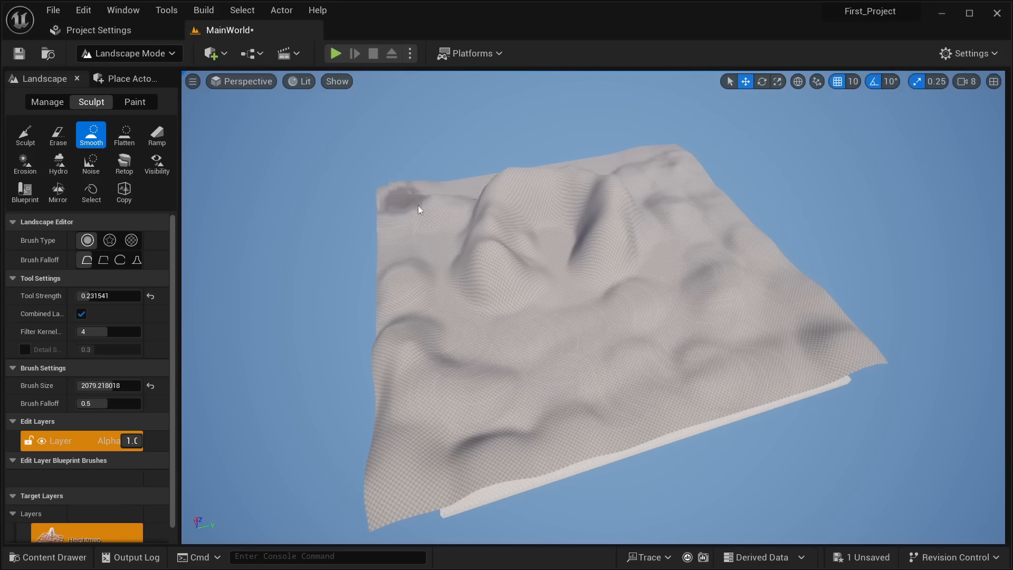
{"action": "mouse_move", "coordinate": [436, 201]}
{"action": "right_mouse_down"}
{"action": "mouse_move", "coordinate": [533, 211]}
{"action": "mouse_move", "coordinate": [391, 158]}
{"action": "mouse_move", "coordinate": [285, 190]}
{"action": "mouse_move", "coordinate": [475, 227]}
{"action": "mouse_move", "coordinate": [549, 227]}
{"action": "mouse_move", "coordinate": [464, 220]}
{"action": "right_mouse_up"}
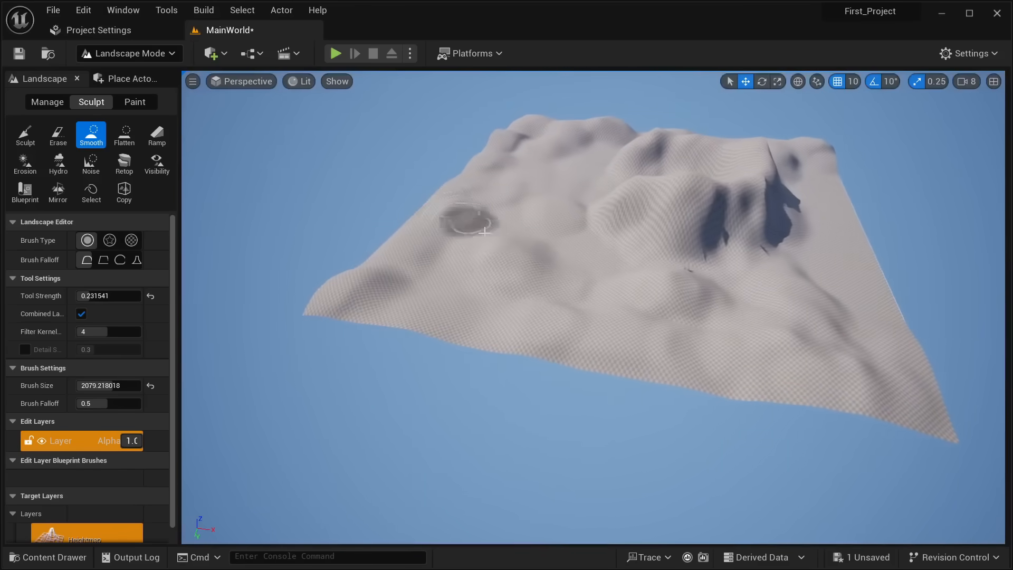
{"action": "mouse_move", "coordinate": [870, 385]}
{"action": "left_mouse_down"}
{"action": "mouse_move", "coordinate": [764, 373]}
{"action": "mouse_move", "coordinate": [717, 289]}
{"action": "mouse_move", "coordinate": [816, 294]}
{"action": "left_mouse_up"}
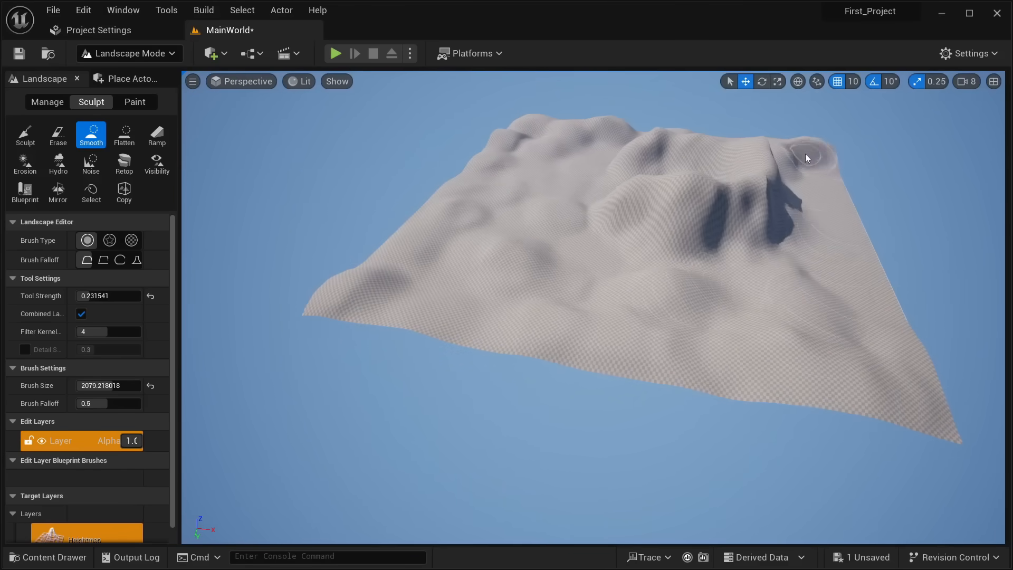
{"action": "right_click_drag", "start_coordinate": [806, 159], "coordinate": [779, 147]}
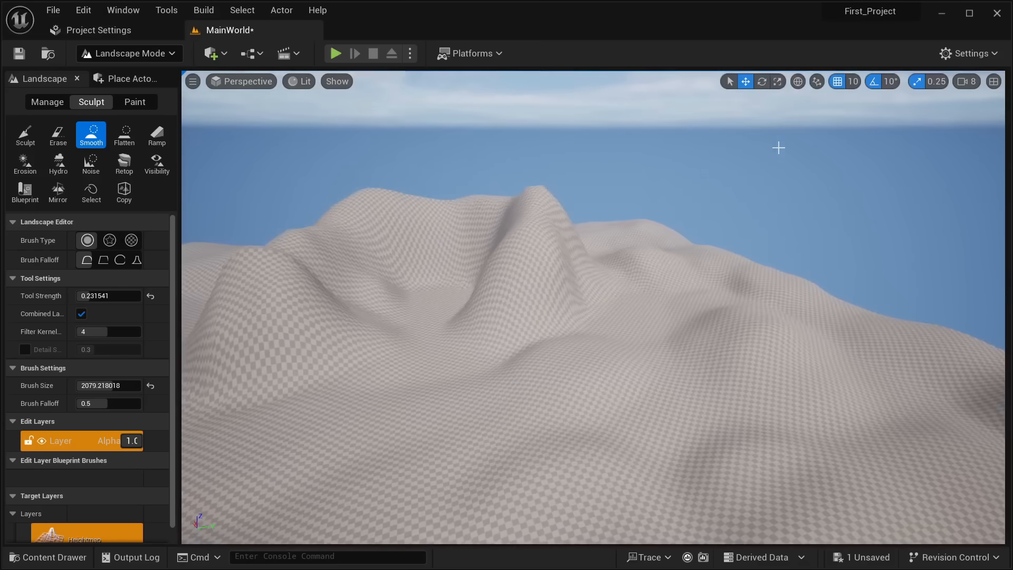
Try the Flatten tool on the tall central hill, and bring up the Ramp tool's settings
{"action": "left_click", "coordinate": [124, 134]}
{"action": "mouse_move", "coordinate": [482, 316]}
{"action": "left_mouse_down"}
{"action": "mouse_move", "coordinate": [739, 368]}
{"action": "mouse_move", "coordinate": [517, 296]}
{"action": "left_mouse_up"}
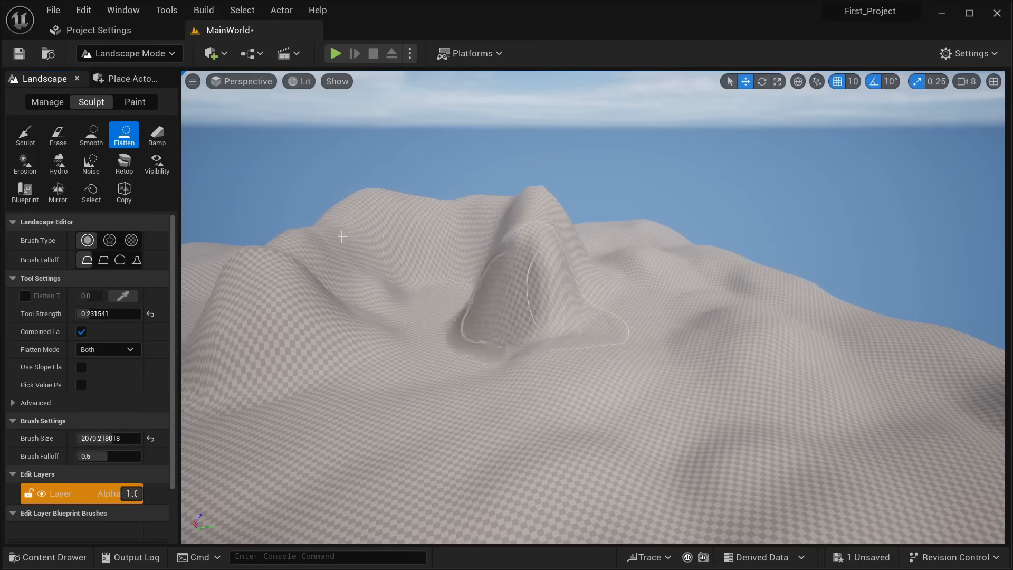
{"action": "left_click", "coordinate": [159, 136]}
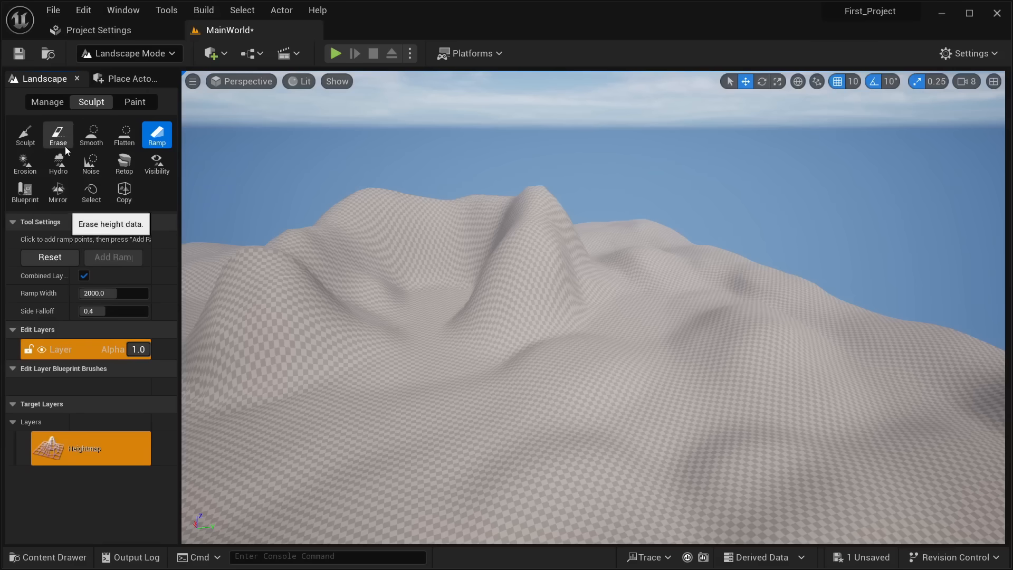
Show the landscape Paint tools and examine the smoothed terrain up close
{"action": "left_click", "coordinate": [125, 107]}
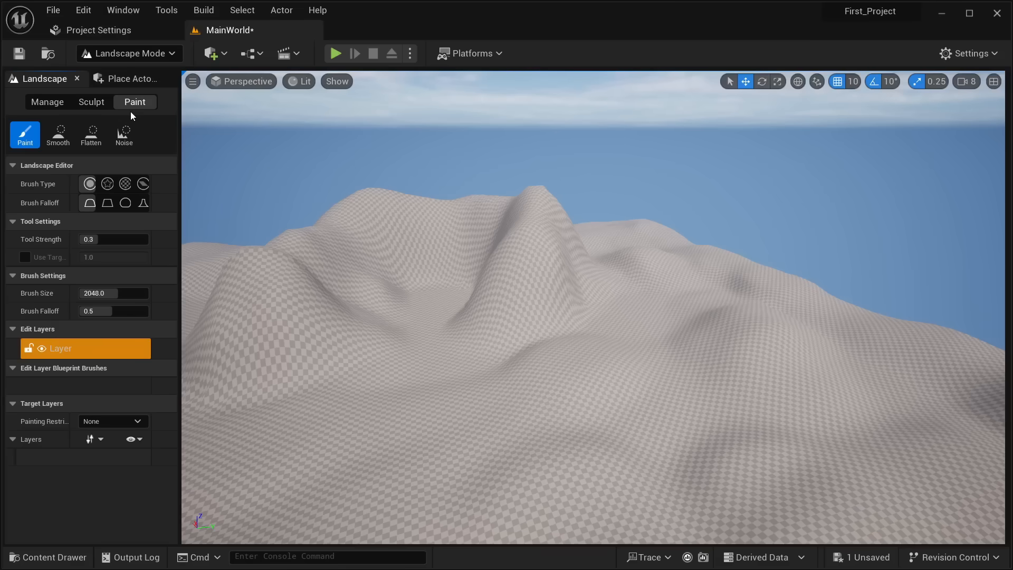
{"action": "right_click_drag", "start_coordinate": [364, 257], "coordinate": [296, 274]}
{"action": "key", "text": "w"}
{"action": "key", "text": "s"}
{"action": "key", "text": "w"}
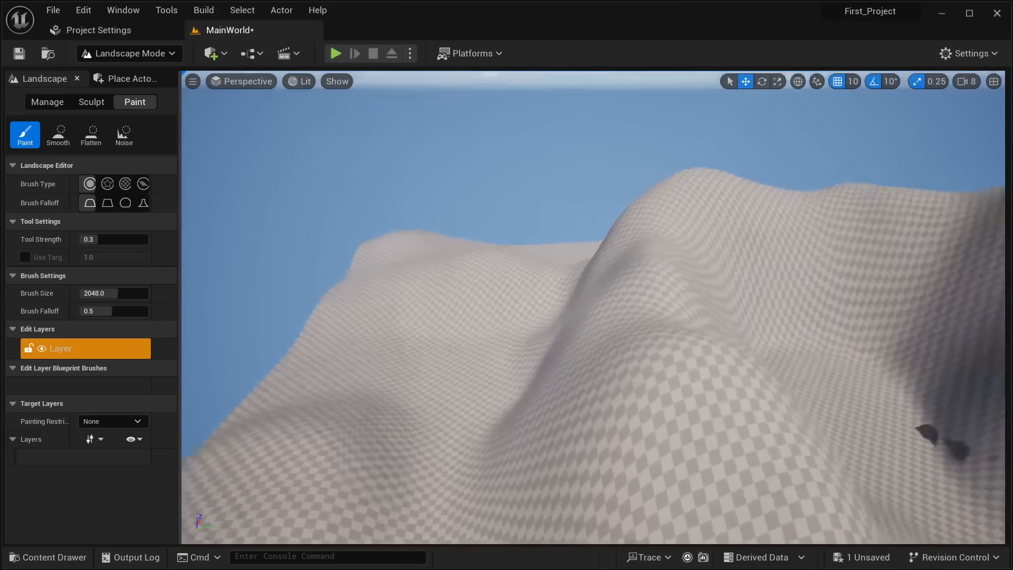
{"action": "key", "text": "s"}
{"action": "mouse_move", "coordinate": [274, 237]}
{"action": "right_mouse_down"}
{"action": "mouse_move", "coordinate": [306, 248]}
{"action": "mouse_move", "coordinate": [385, 227]}
{"action": "mouse_move", "coordinate": [349, 235]}
{"action": "right_mouse_up"}
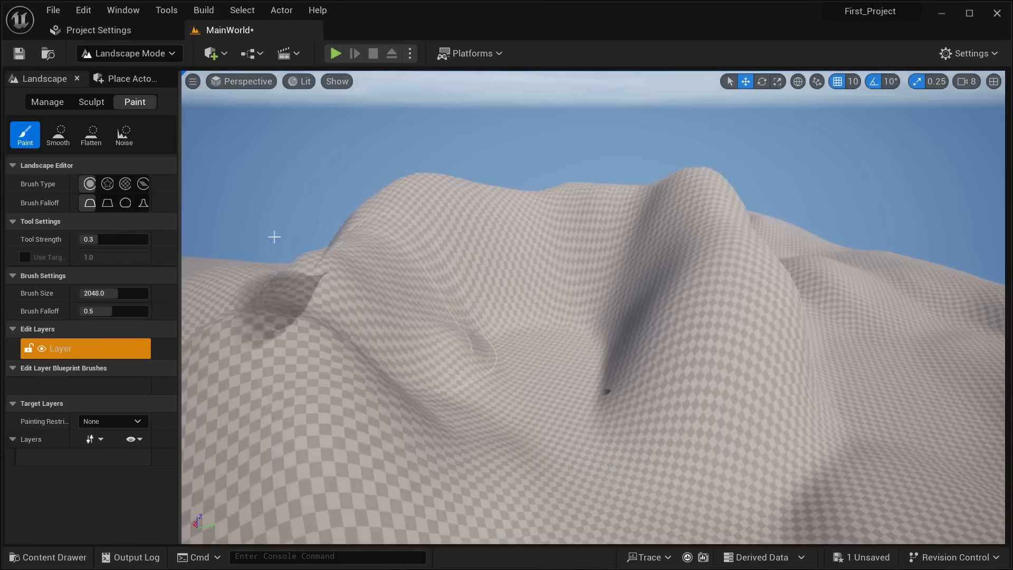
Bring the Outliner and Details back into view and switch from Landscape to Selection mode
{"action": "left_click_drag", "start_coordinate": [1008, 261], "coordinate": [791, 256]}
{"action": "scroll", "coordinate": [876, 224], "scroll_direction": "down", "scroll_amount": 1}
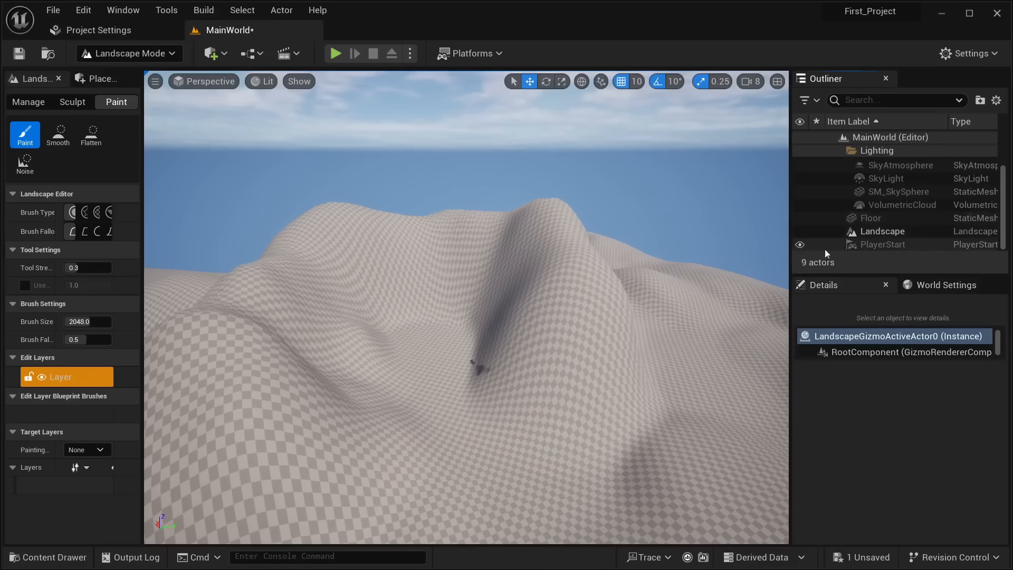
{"action": "left_click", "coordinate": [139, 54]}
{"action": "left_click", "coordinate": [137, 74]}
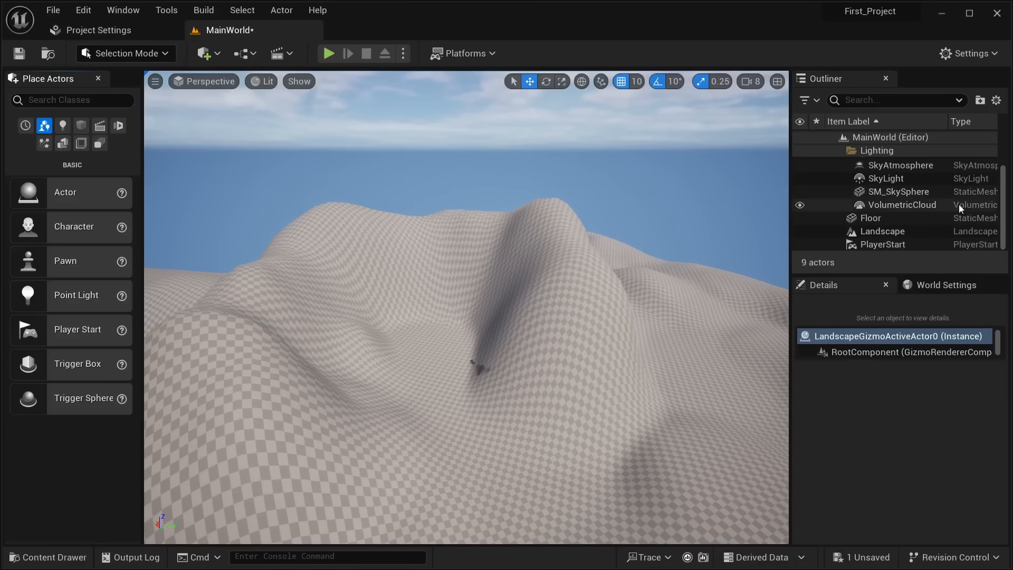
Focus on the Floor mesh beneath the landscape and delete it from the level
{"action": "double_click", "coordinate": [876, 218]}
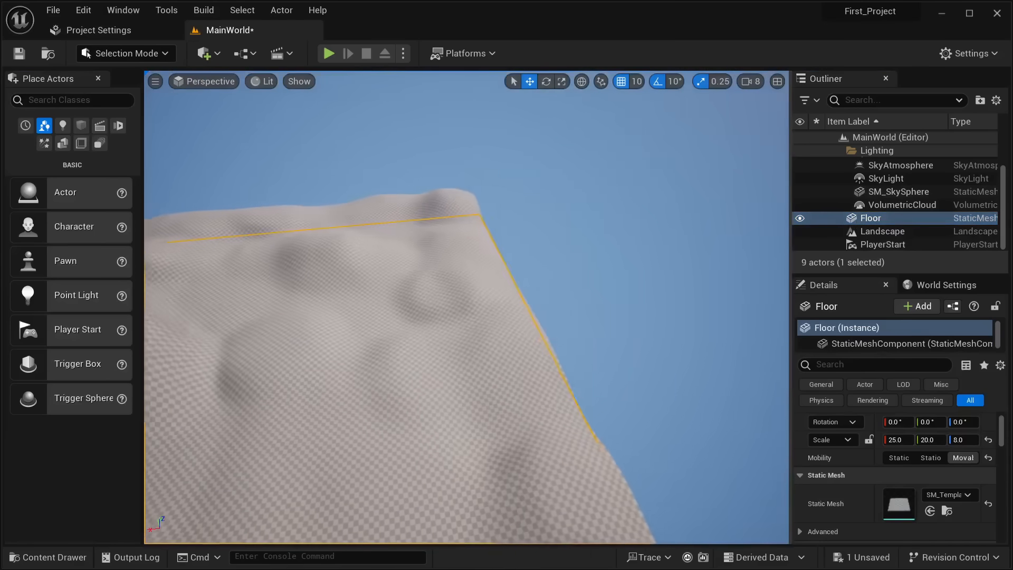
{"action": "right_click_drag", "start_coordinate": [466, 307], "coordinate": [401, 227]}
{"action": "left_click", "coordinate": [143, 54]}
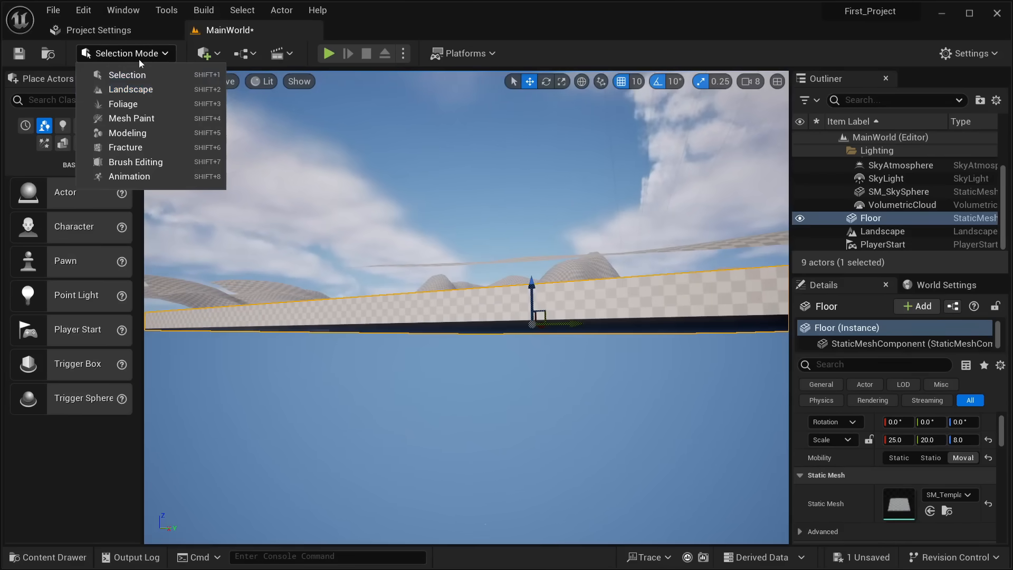
{"action": "left_click", "coordinate": [140, 60]}
{"action": "right_click_drag", "start_coordinate": [337, 174], "coordinate": [418, 160]}
{"action": "key", "text": "w"}
{"action": "key", "text": "s"}
{"action": "key", "text": "Delete"}
Focus on the PlayerStart actor in the landscape and keep it selected for moving
{"action": "key", "text": "w"}
{"action": "key", "text": "s"}
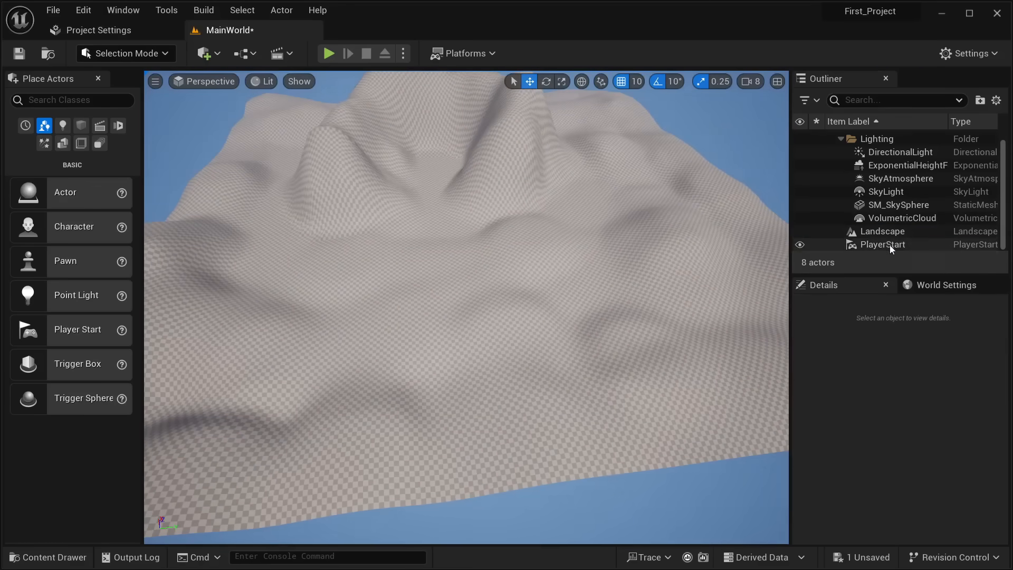
{"action": "double_click", "coordinate": [890, 245]}
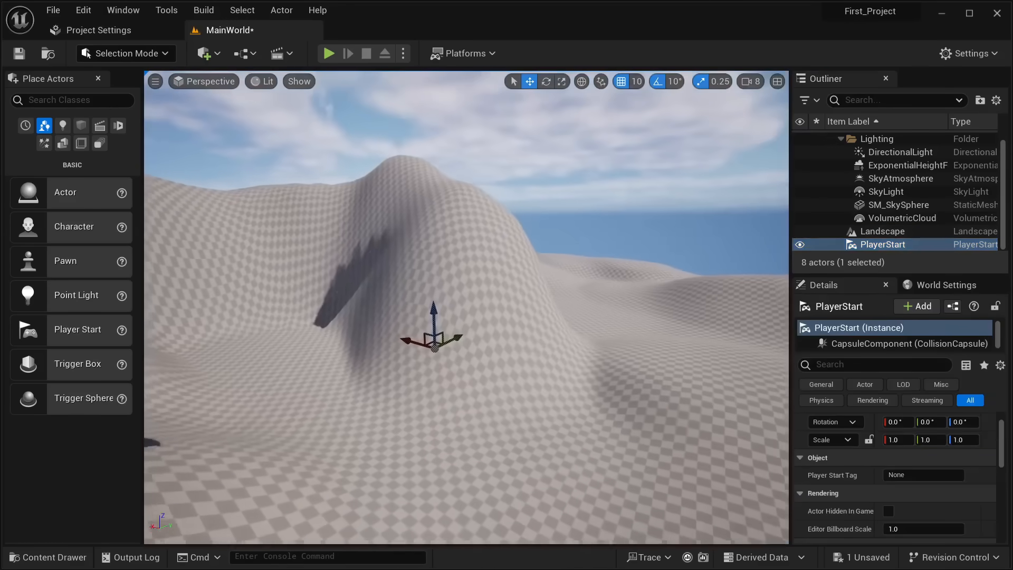
{"action": "key", "text": "w"}
{"action": "right_click_drag", "start_coordinate": [466, 296], "coordinate": [454, 335]}
{"action": "key", "text": "s"}
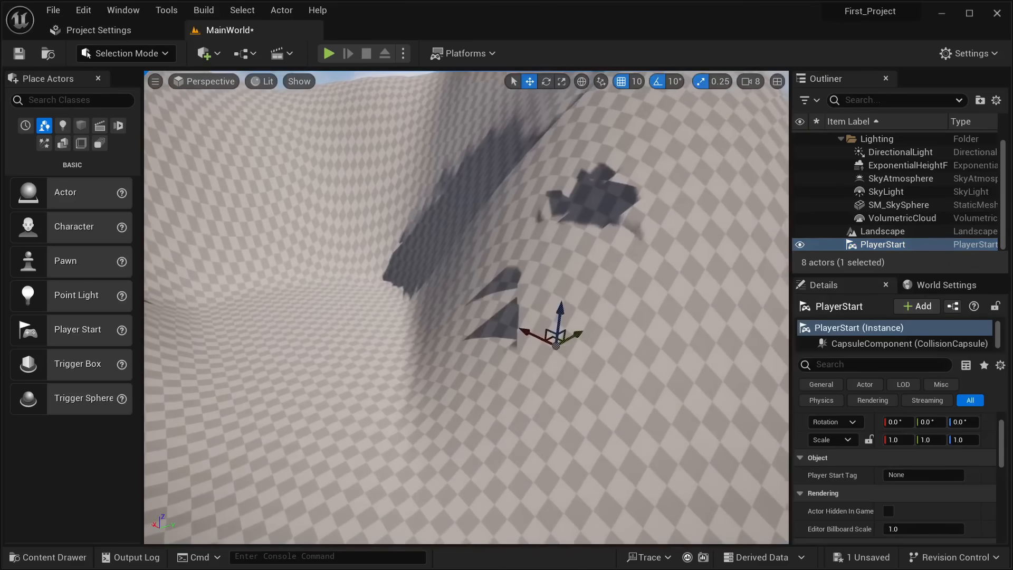
{"action": "left_click", "coordinate": [572, 342]}
{"action": "left_click", "coordinate": [904, 244]}
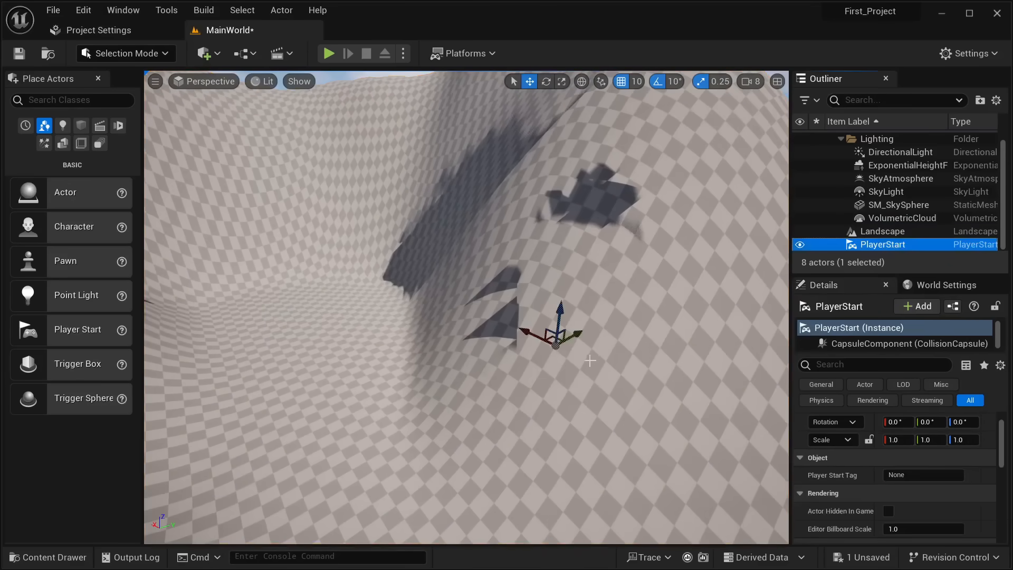
Move the PlayerStart away from the hillside onto the open valley floor between the hills
{"action": "right_click_drag", "start_coordinate": [374, 393], "coordinate": [295, 422]}
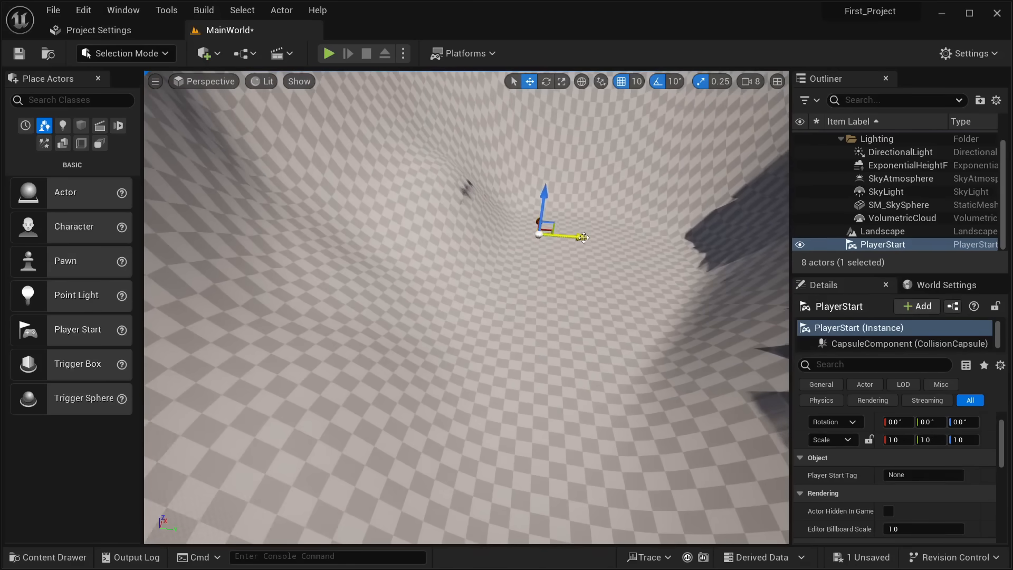
{"action": "right_click_drag", "start_coordinate": [467, 317], "coordinate": [502, 317]}
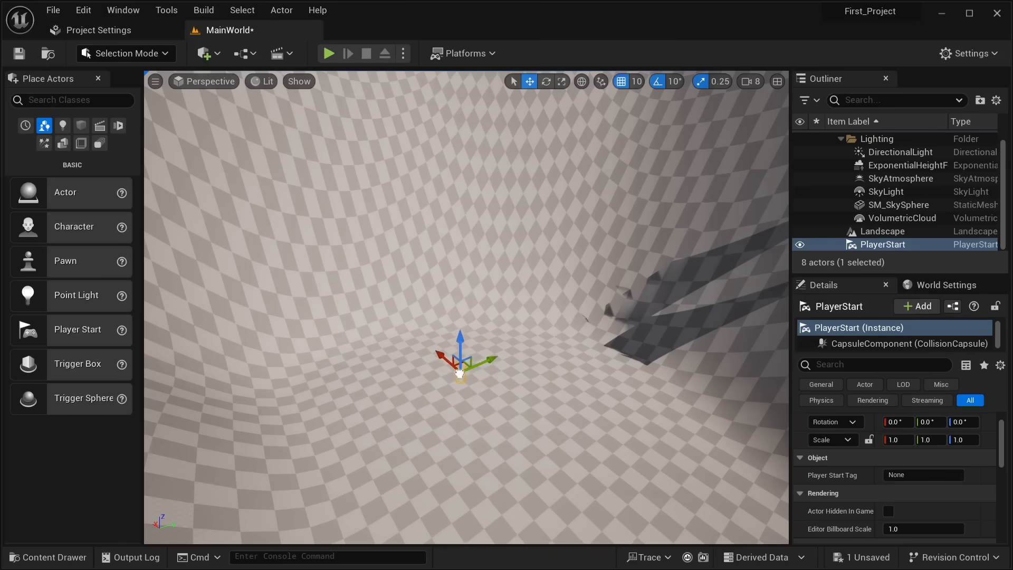
{"action": "right_click_drag", "start_coordinate": [466, 308], "coordinate": [501, 293]}
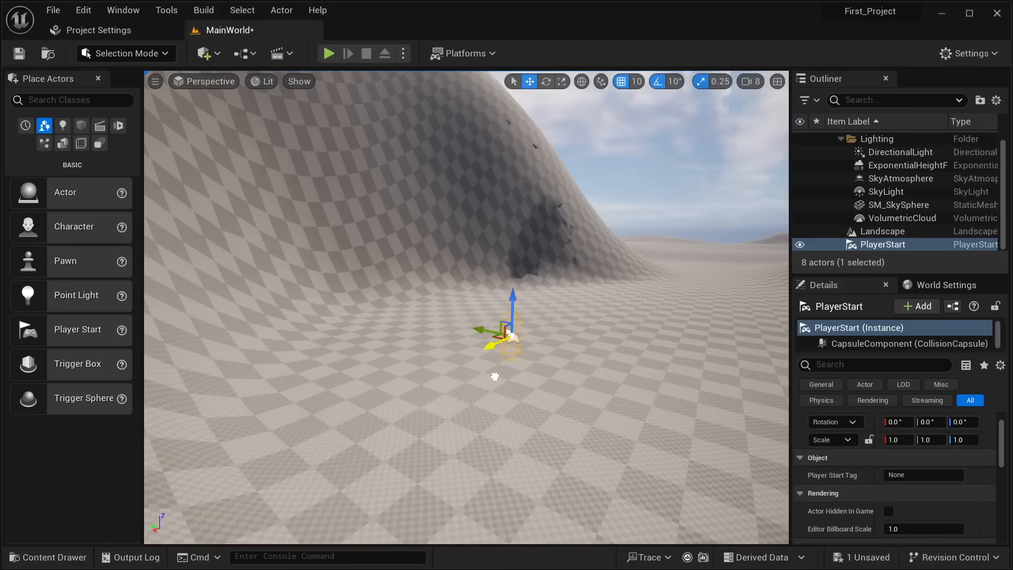
{"action": "right_click_drag", "start_coordinate": [467, 307], "coordinate": [200, 303]}
Set the player to spawn at Default Player Start and play-test the level from the valley
{"action": "left_click", "coordinate": [403, 54]}
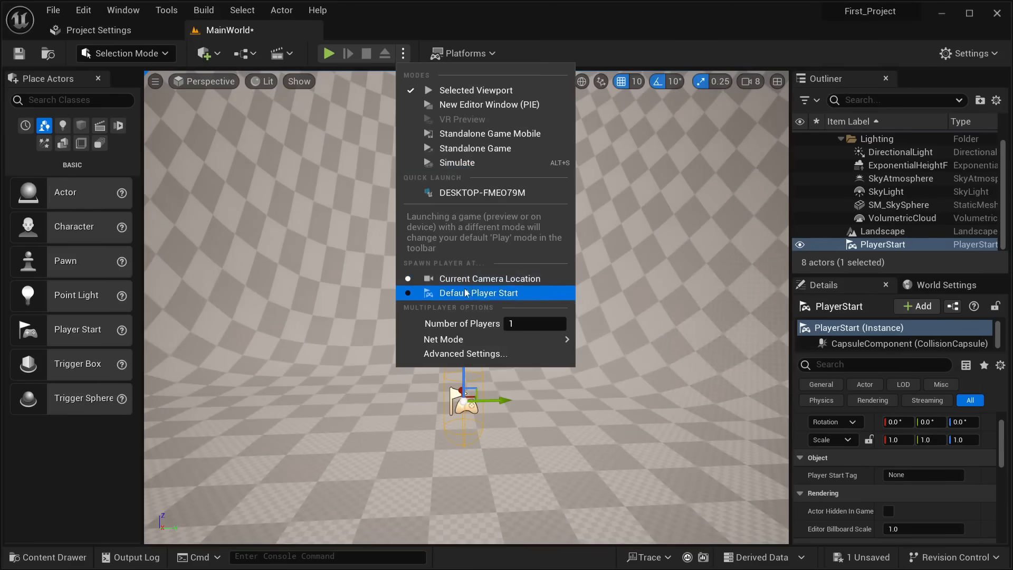
{"action": "left_click", "coordinate": [468, 294]}
{"action": "left_click", "coordinate": [330, 53]}
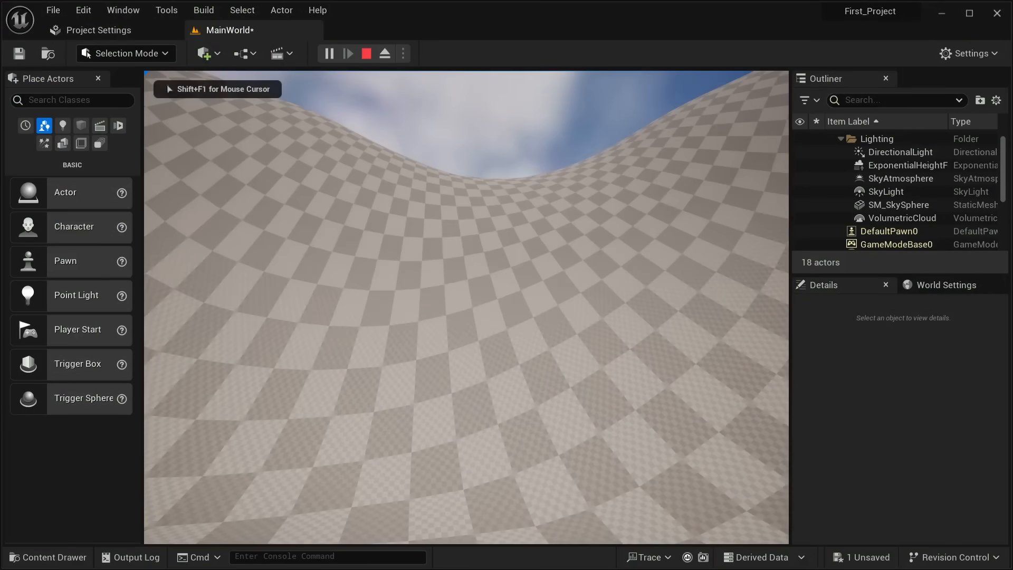
{"action": "key", "text": "w"}
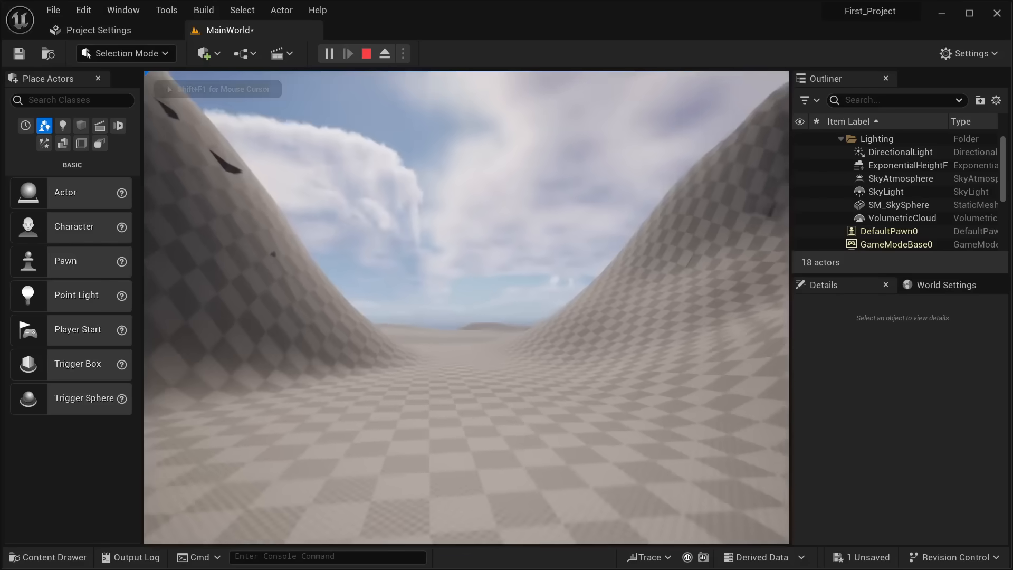
{"action": "key", "text": "s"}
{"action": "key", "text": "w"}
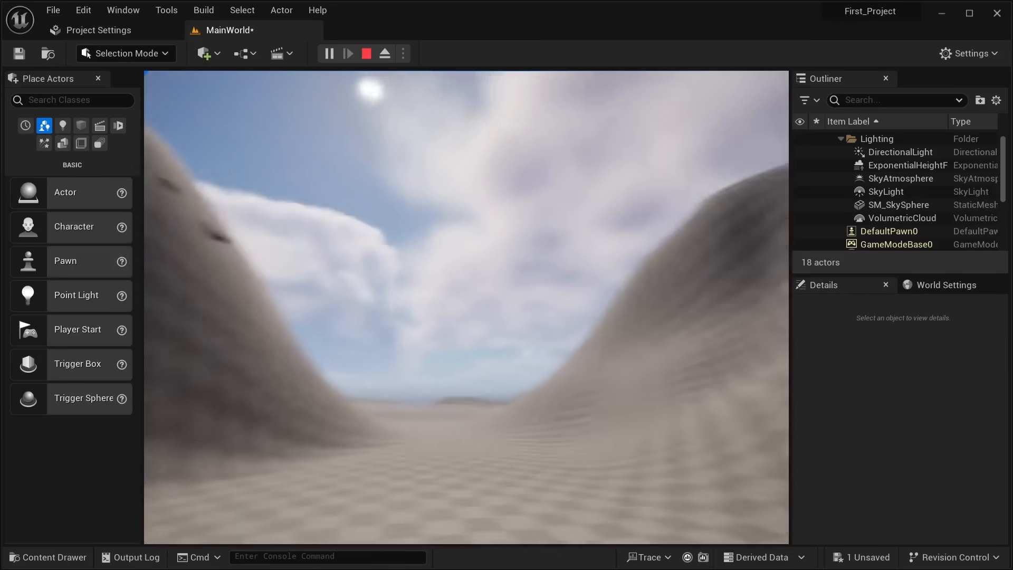
{"action": "key", "text": "Escape"}
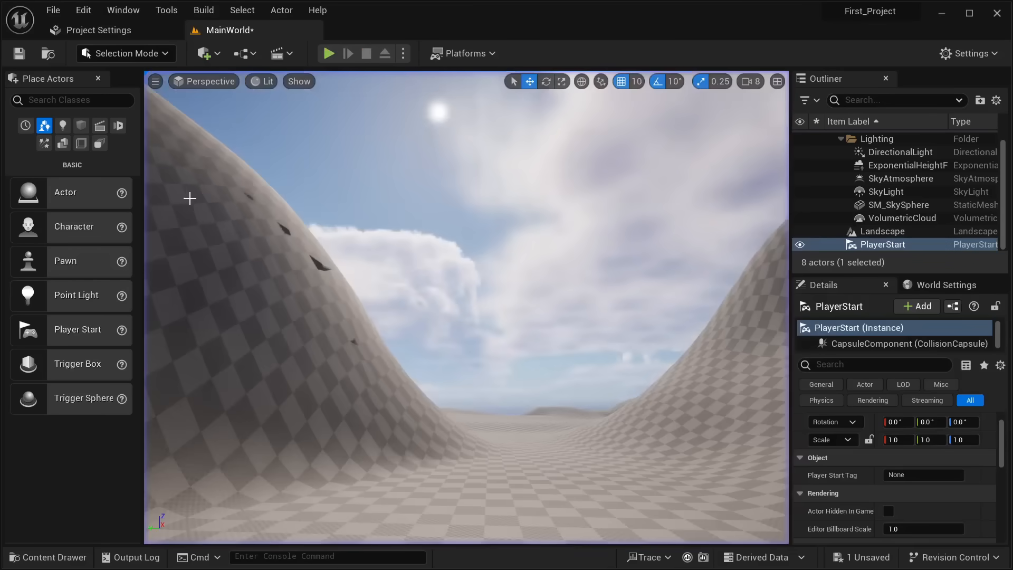
Return to the PlayerStart in the valley, reselect it and activate the Rotate tool
{"action": "key", "text": "s"}
{"action": "mouse_move", "coordinate": [257, 238]}
{"action": "right_mouse_down"}
{"action": "mouse_move", "coordinate": [174, 264]}
{"action": "mouse_move", "coordinate": [257, 248]}
{"action": "mouse_move", "coordinate": [257, 237]}
{"action": "right_mouse_up"}
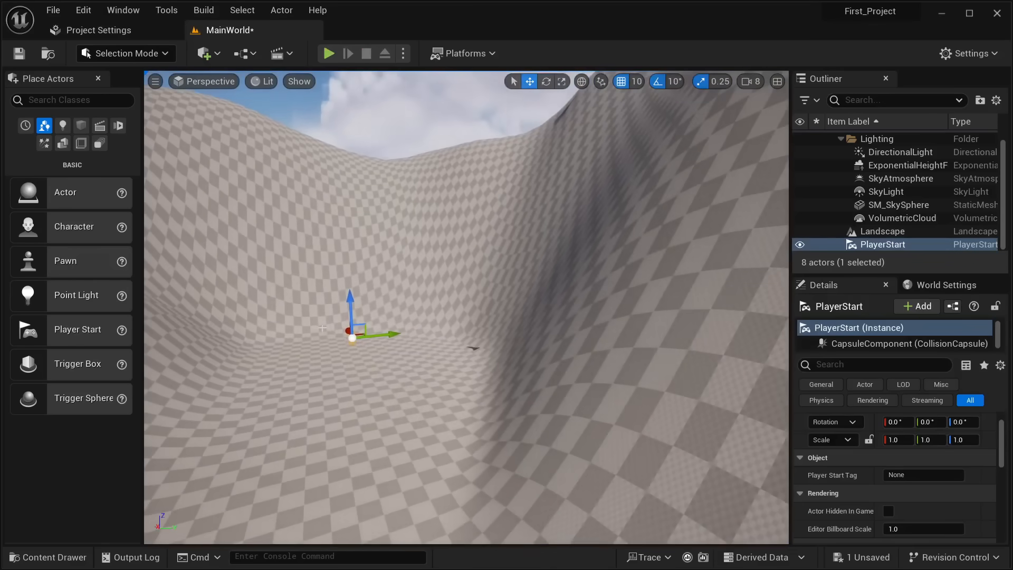
{"action": "left_click", "coordinate": [530, 340]}
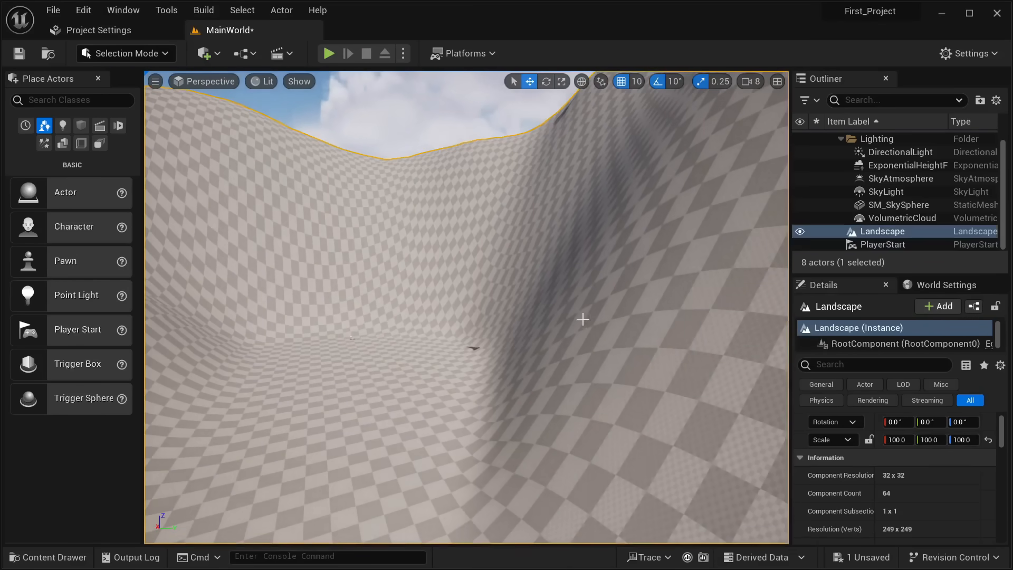
{"action": "left_click", "coordinate": [911, 245]}
{"action": "mouse_move", "coordinate": [460, 192]}
{"action": "right_mouse_down"}
{"action": "mouse_move", "coordinate": [433, 174]}
{"action": "mouse_move", "coordinate": [380, 211]}
{"action": "mouse_move", "coordinate": [461, 192]}
{"action": "mouse_move", "coordinate": [449, 192]}
{"action": "right_mouse_up"}
{"action": "key", "text": "w"}
{"action": "key", "text": "e"}
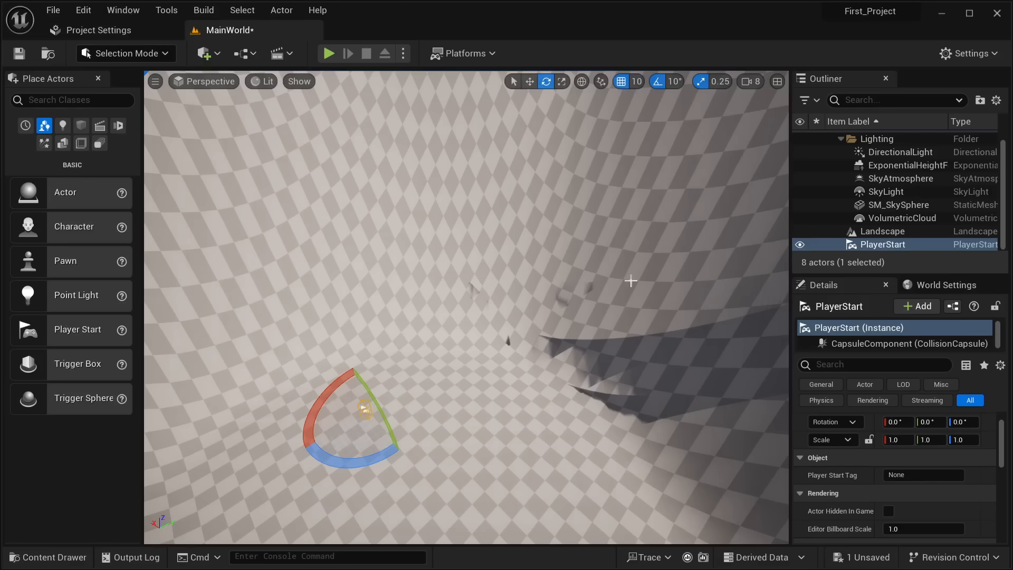
Lower the viewport camera speed to 3 for finer movement around the PlayerStart
{"action": "left_click", "coordinate": [751, 81]}
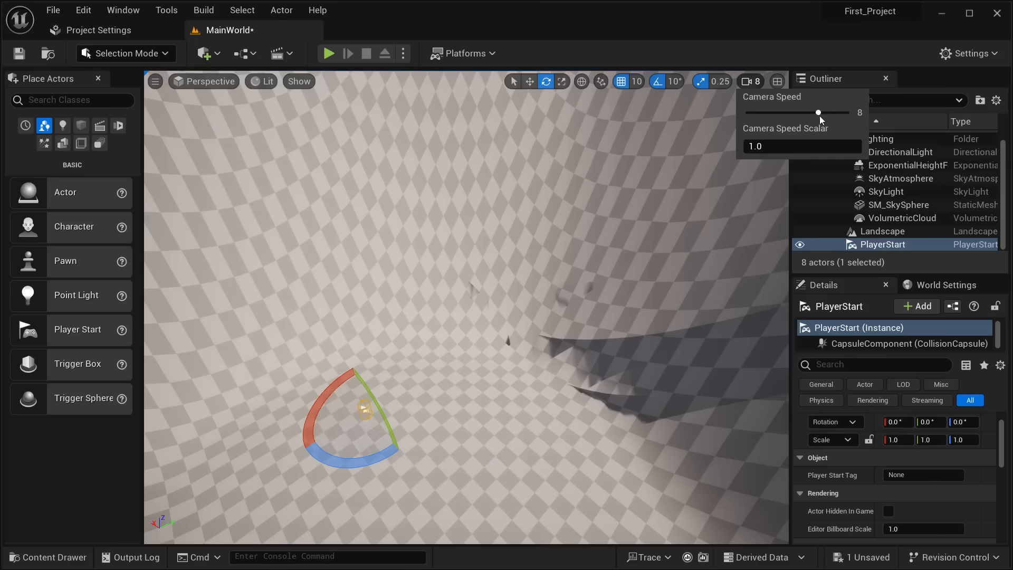
{"action": "mouse_move", "coordinate": [819, 116]}
{"action": "left_mouse_down"}
{"action": "mouse_move", "coordinate": [791, 117]}
{"action": "mouse_move", "coordinate": [808, 113]}
{"action": "left_mouse_up"}
{"action": "mouse_move", "coordinate": [575, 259]}
{"action": "right_mouse_down"}
{"action": "mouse_move", "coordinate": [486, 256]}
{"action": "mouse_move", "coordinate": [581, 256]}
{"action": "right_mouse_up"}
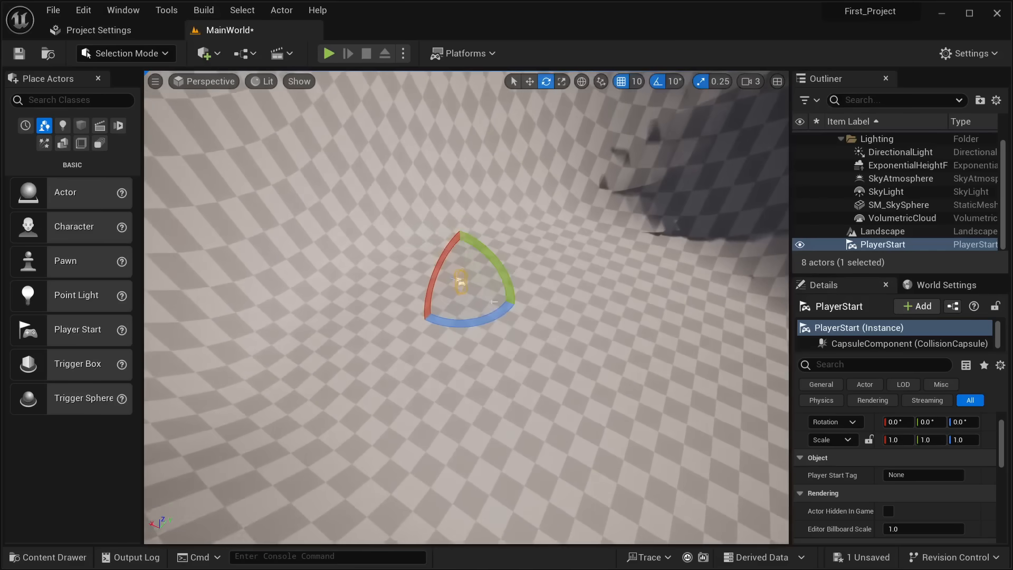
Rotate the PlayerStart about 200 degrees around its vertical axis and play-test the new facing direction
{"action": "left_click_drag", "start_coordinate": [468, 323], "coordinate": [350, 319]}
{"action": "right_click_drag", "start_coordinate": [461, 286], "coordinate": [638, 240]}
{"action": "left_click", "coordinate": [327, 54]}
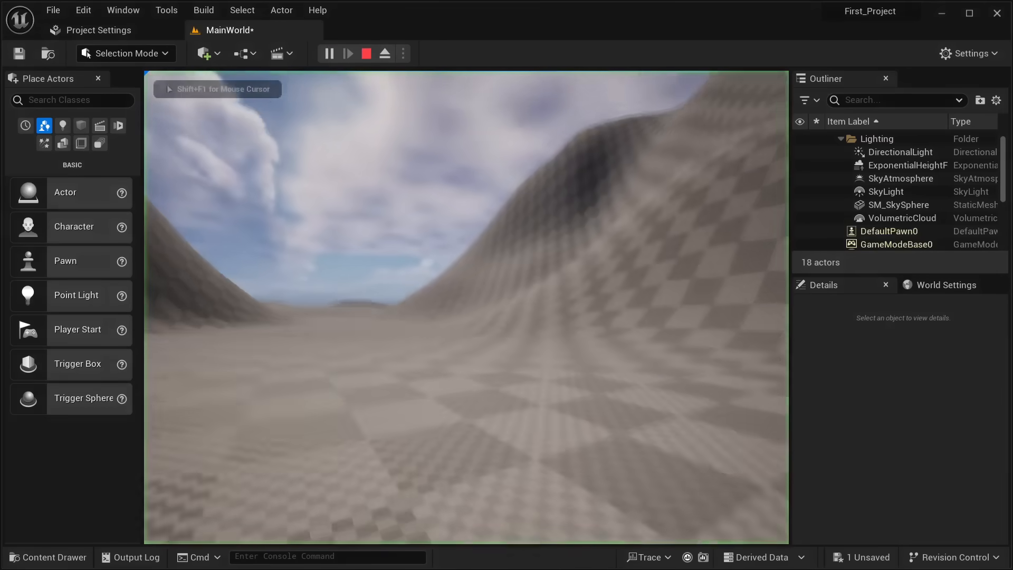
{"action": "key", "text": "Escape"}
Rotate the PlayerStart another -10 degrees around its vertical axis and play-test the starting view again
{"action": "right_click_drag", "start_coordinate": [321, 236], "coordinate": [388, 314]}
{"action": "left_click_drag", "start_coordinate": [437, 389], "coordinate": [441, 398]}
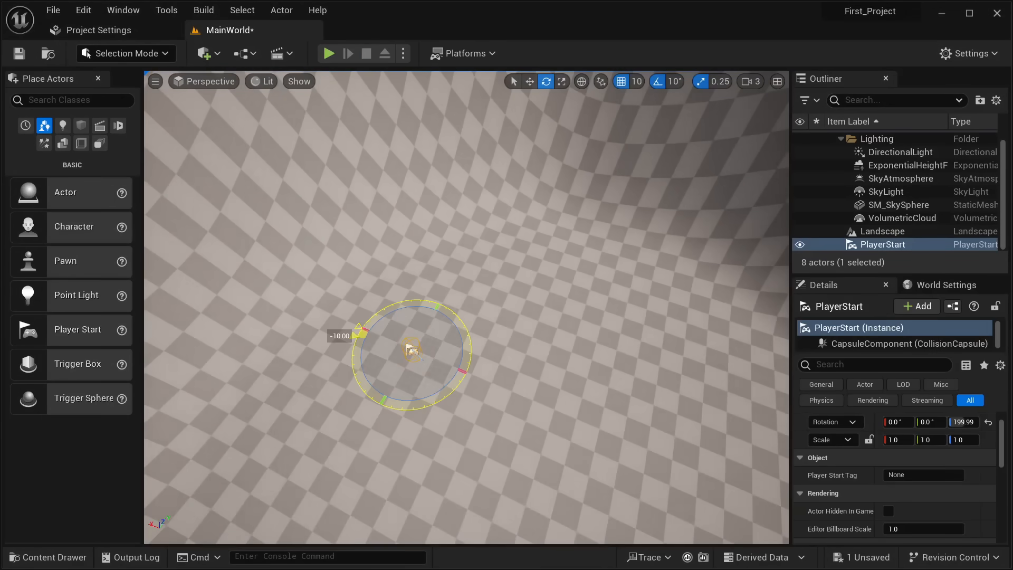
{"action": "right_click_drag", "start_coordinate": [446, 394], "coordinate": [370, 369]}
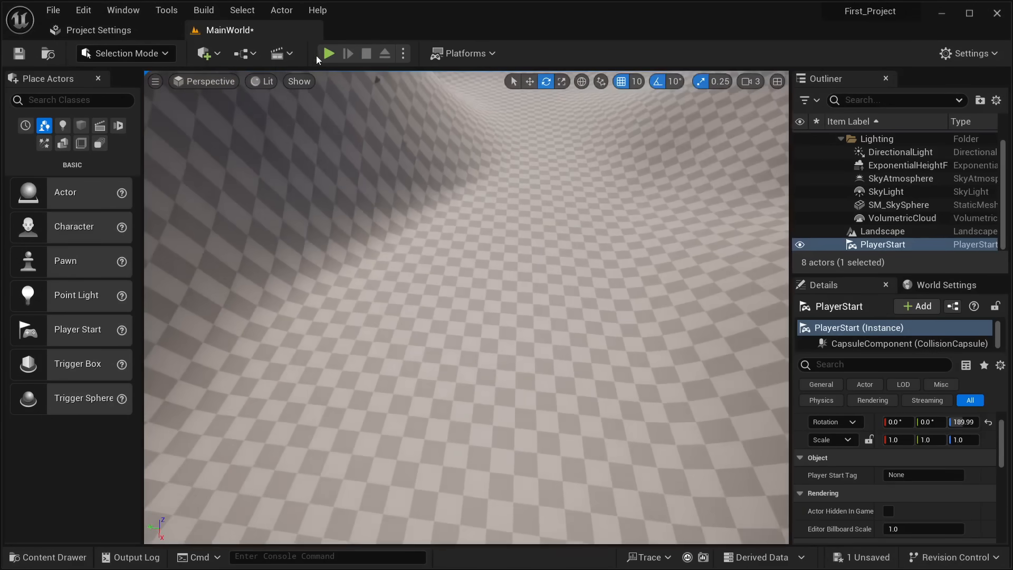
{"action": "left_click", "coordinate": [328, 53]}
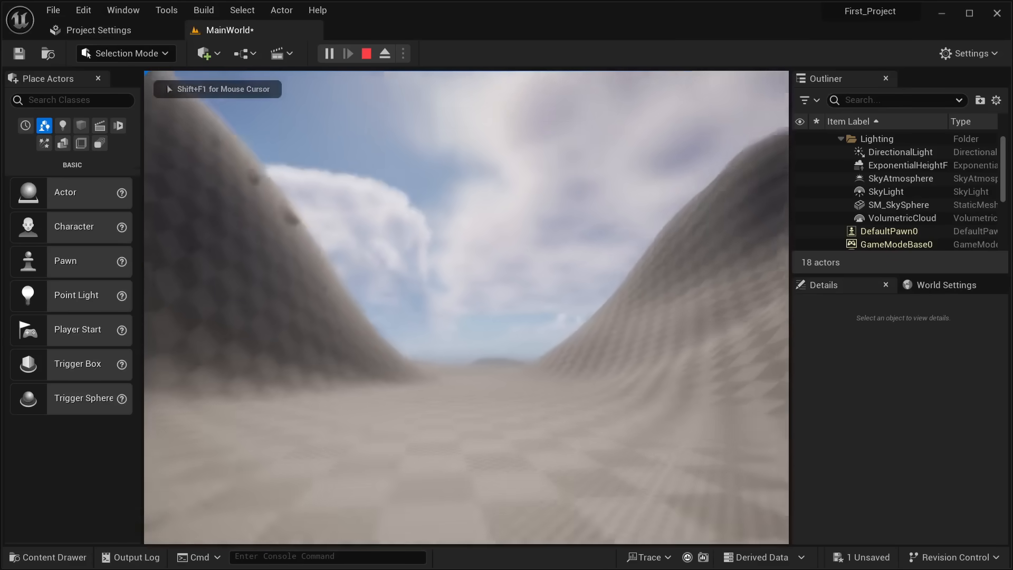
{"action": "key", "text": "Escape"}
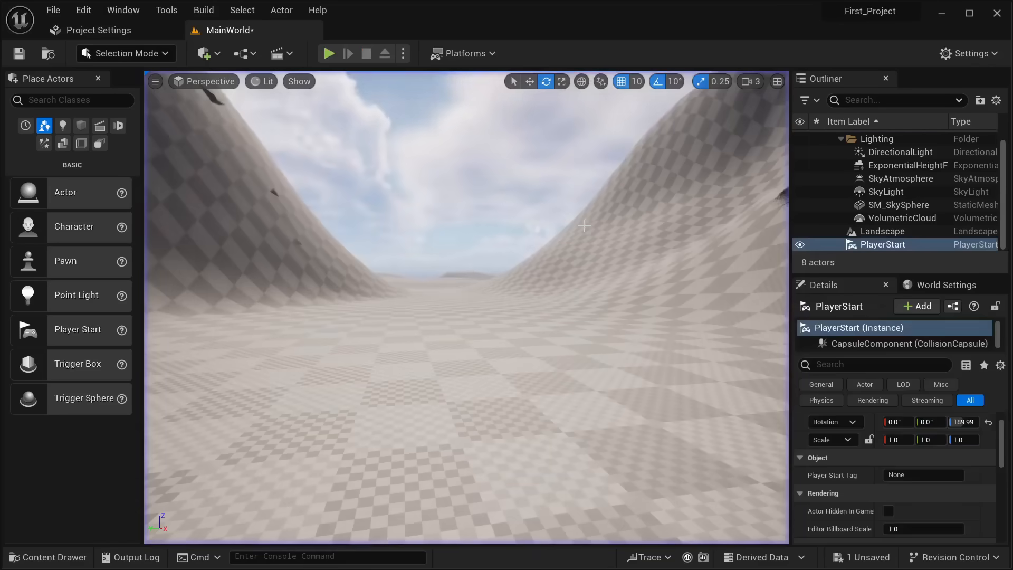
Look over the terrain and show the Content Drawer with its asset creation options, including the Blueprint types
{"action": "right_click_drag", "start_coordinate": [466, 307], "coordinate": [317, 364]}
{"action": "right_click_drag", "start_coordinate": [579, 220], "coordinate": [433, 146]}
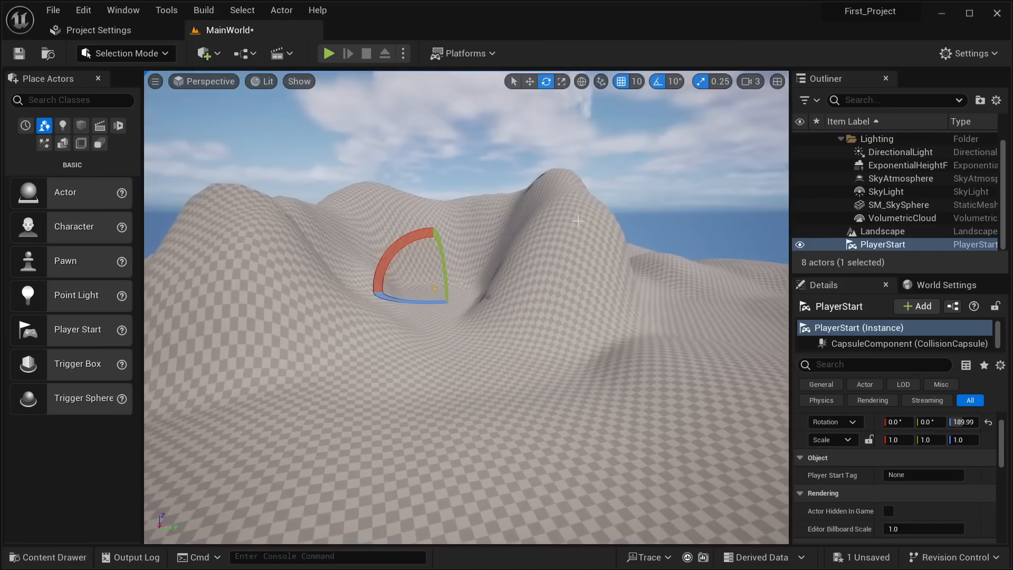
{"action": "right_click_drag", "start_coordinate": [579, 220], "coordinate": [654, 213]}
{"action": "left_click", "coordinate": [58, 558]}
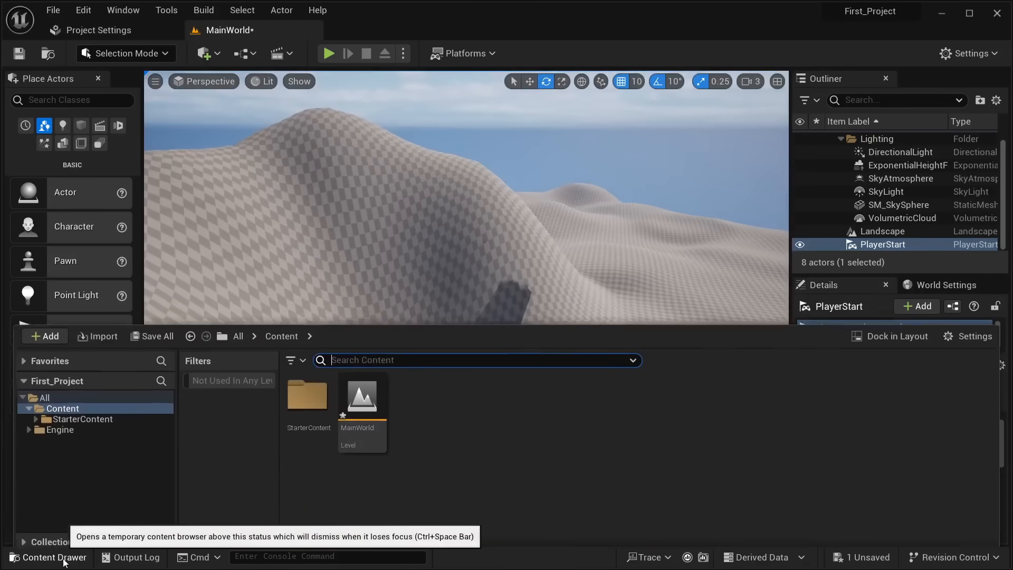
{"action": "left_click", "coordinate": [509, 413]}
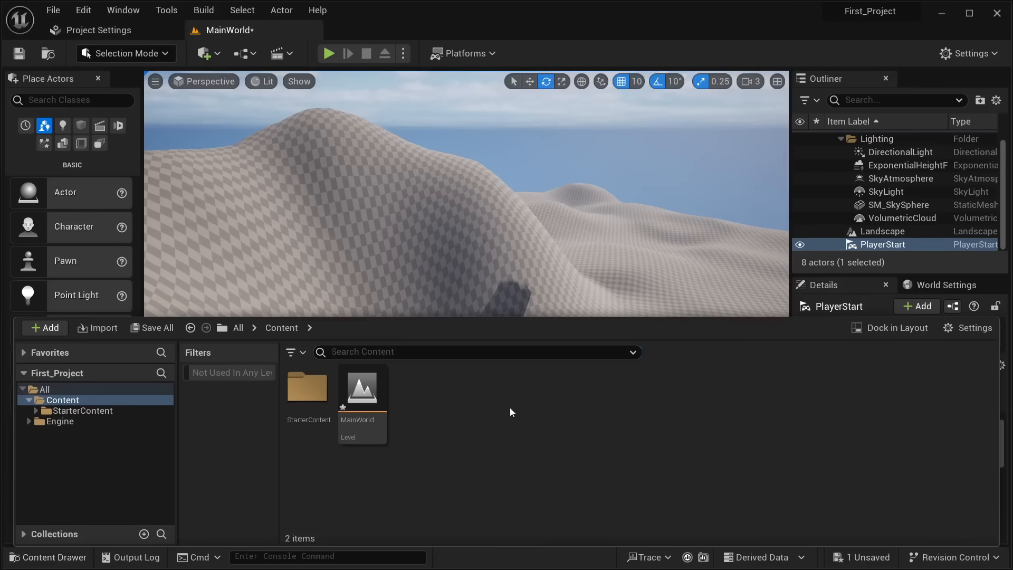
{"action": "right_click", "coordinate": [436, 393]}
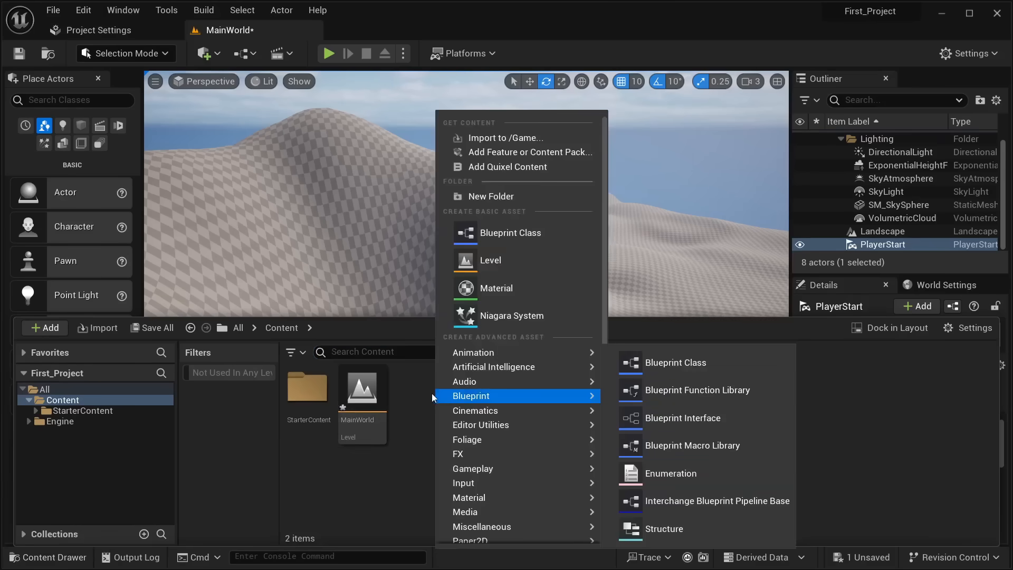
{"action": "left_click", "coordinate": [410, 402]}
{"action": "left_click", "coordinate": [28, 561]}
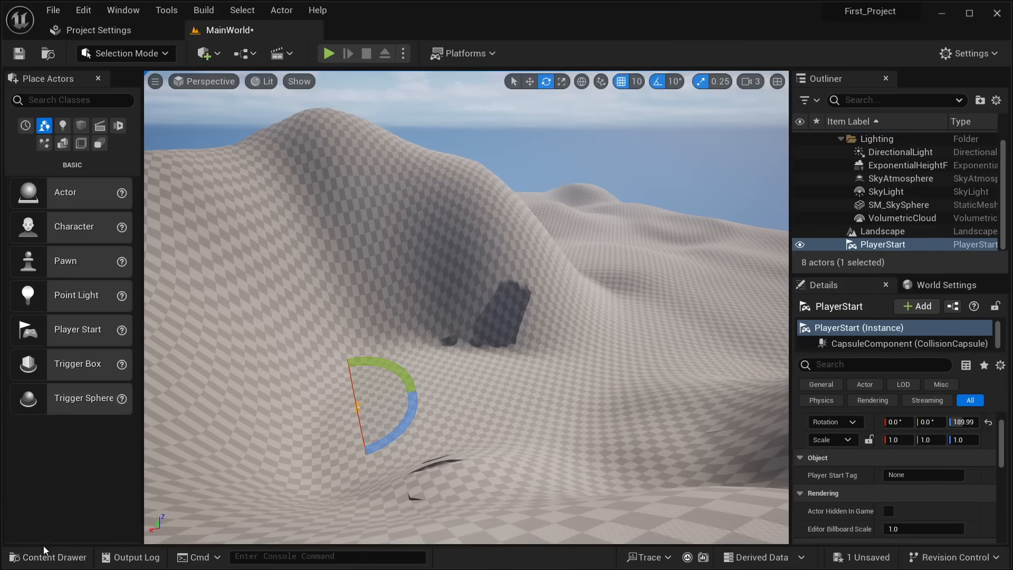
{"action": "left_click", "coordinate": [51, 561]}
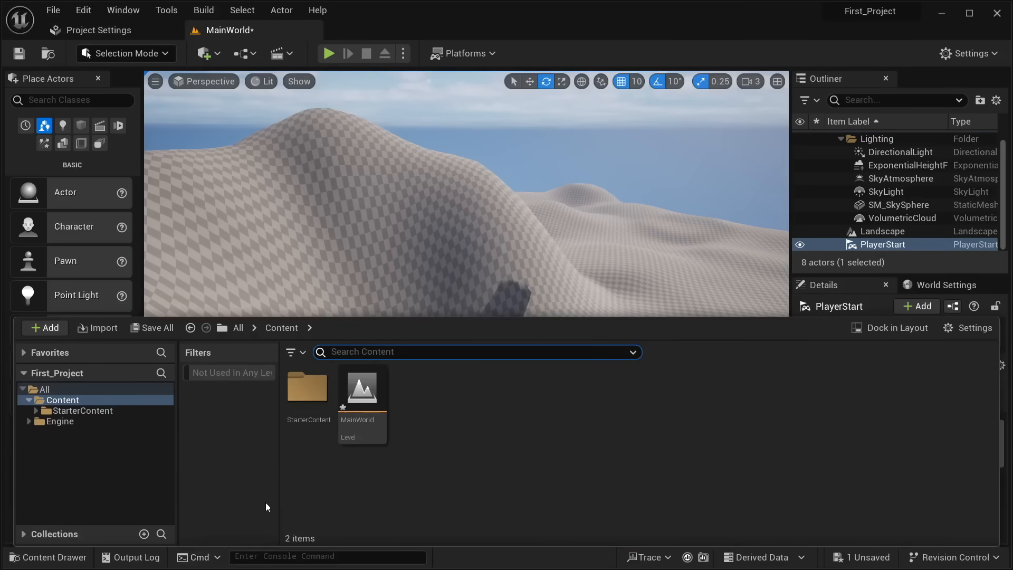
Examine the Output Log's messages and the console command type selector
{"action": "left_click", "coordinate": [131, 558]}
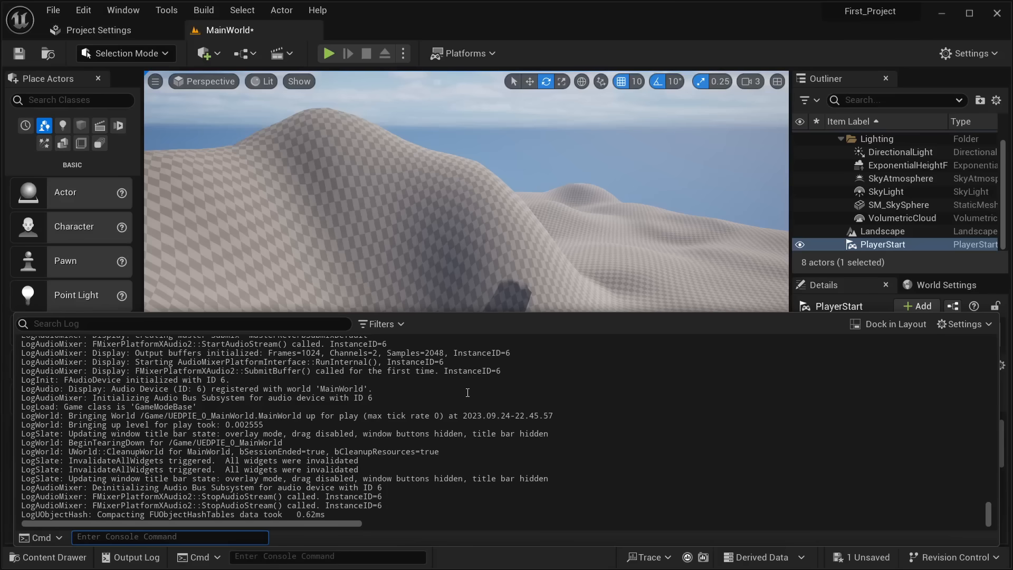
{"action": "scroll", "coordinate": [468, 393], "scroll_direction": "up", "scroll_amount": 4}
{"action": "scroll", "coordinate": [455, 401], "scroll_direction": "down", "scroll_amount": 4}
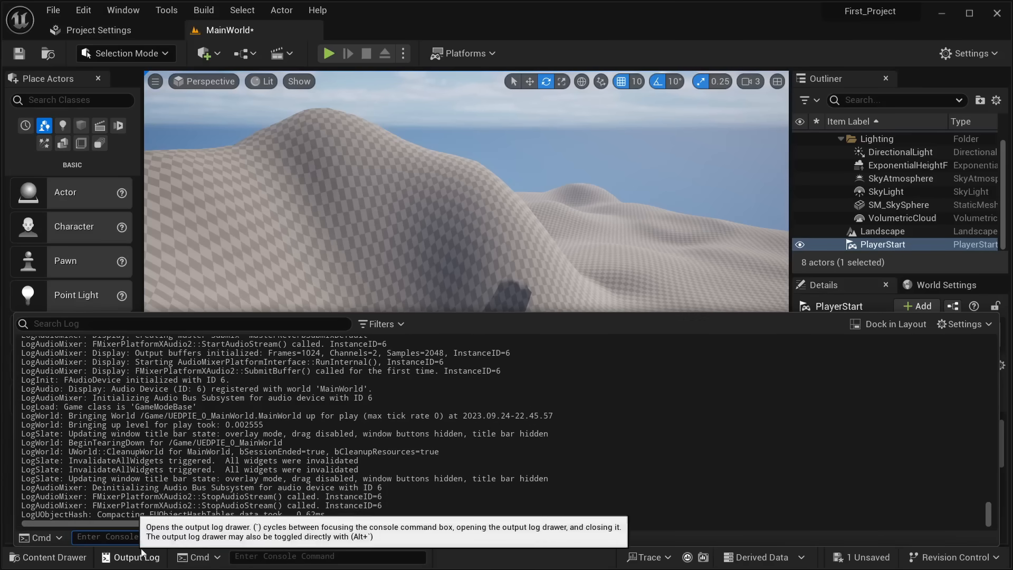
{"action": "left_click", "coordinate": [207, 559]}
{"action": "left_click", "coordinate": [207, 560]}
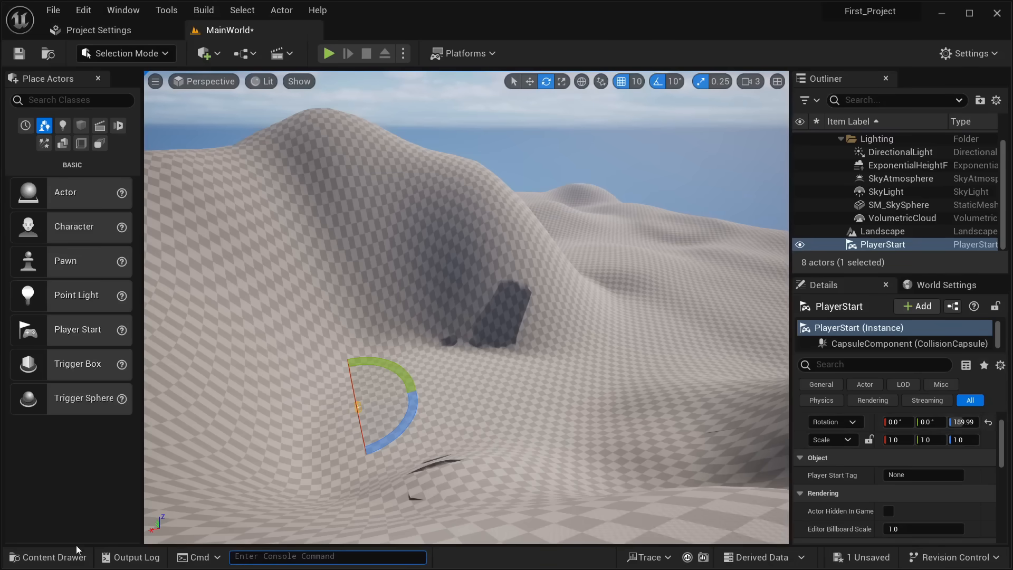
Create a Blueprint Class based on Game Mode Base in the Content folder and name it GM_Base
{"action": "left_click", "coordinate": [48, 558]}
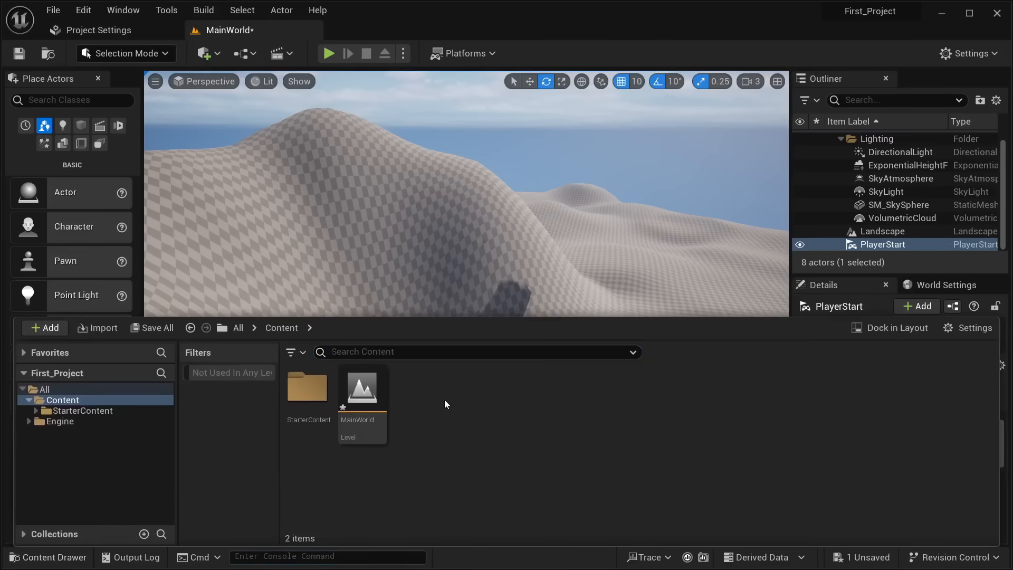
{"action": "right_click", "coordinate": [444, 400]}
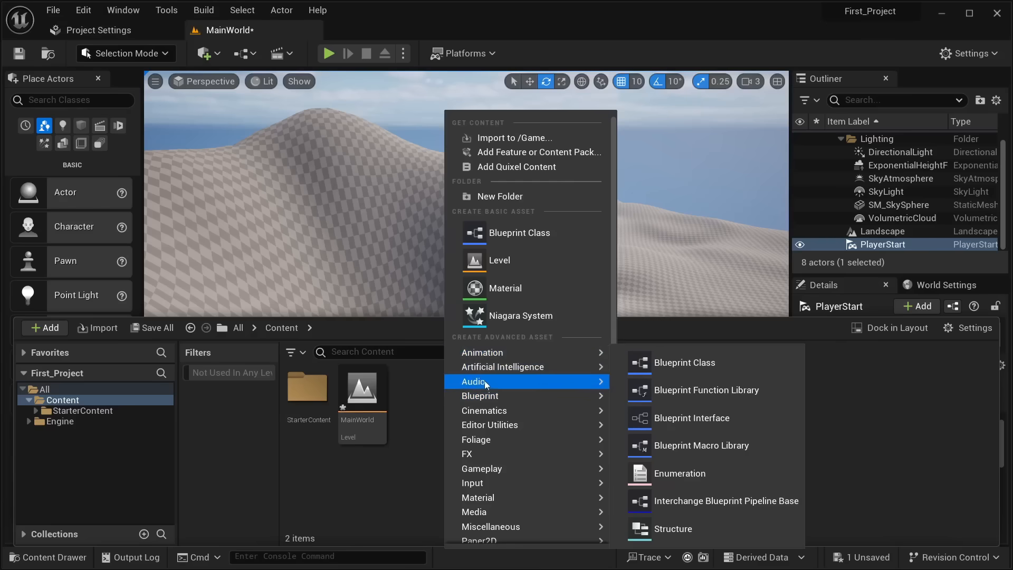
{"action": "left_click", "coordinate": [539, 233]}
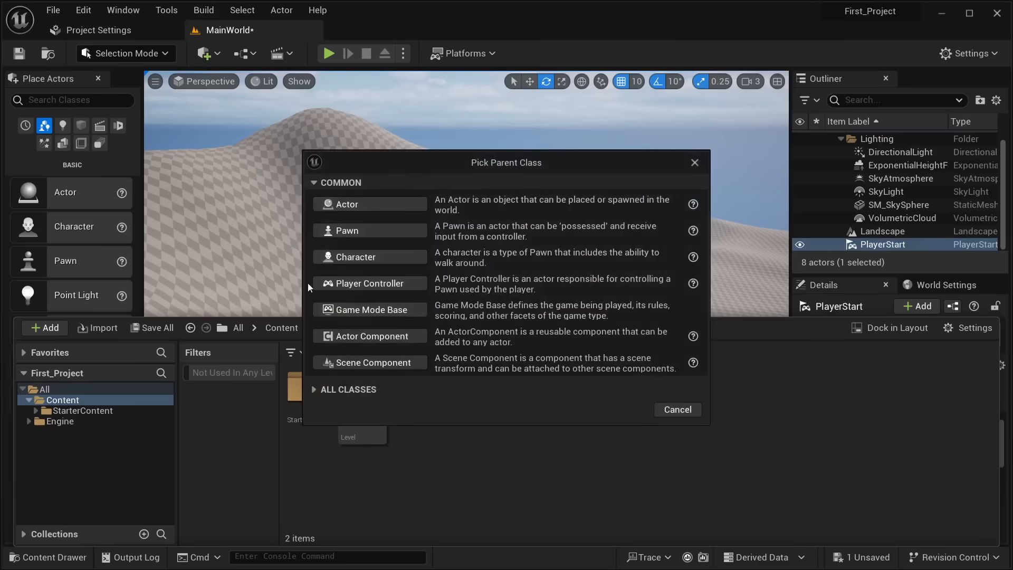
{"action": "left_click", "coordinate": [372, 311]}
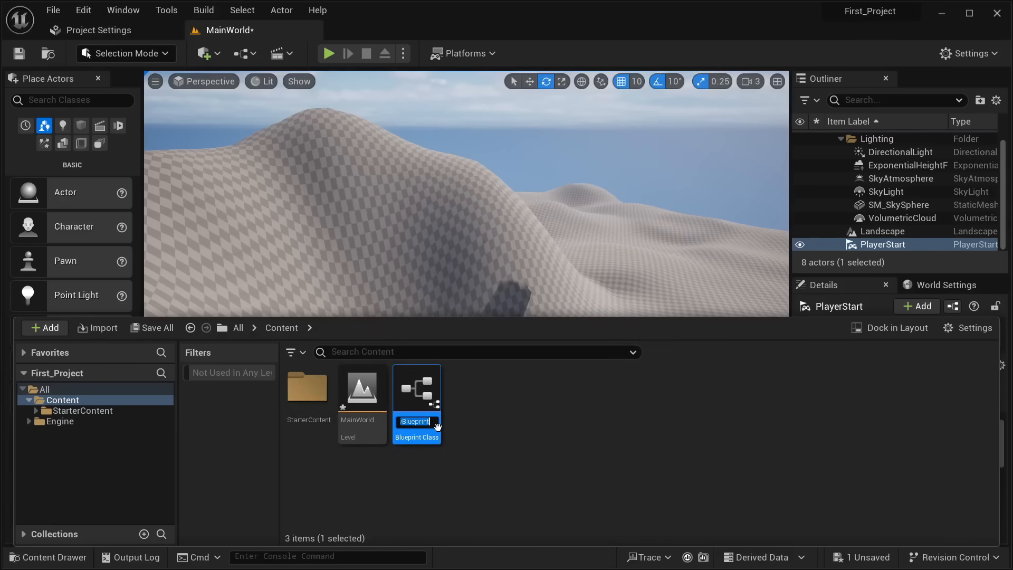
{"action": "type", "text": "GM_Base"}
{"action": "key", "text": "Return"}
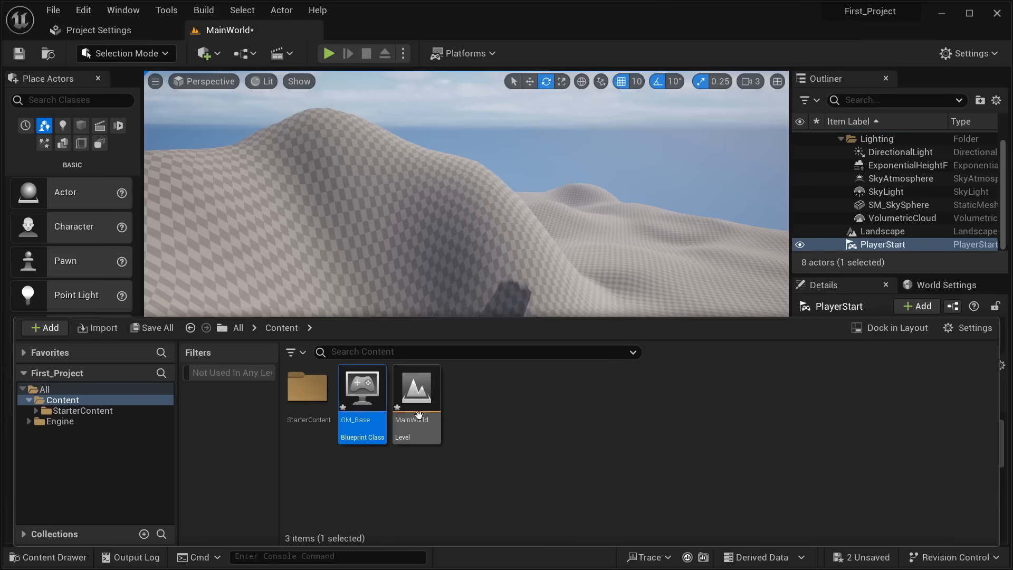
Find the gamemode options in Project Settings and set the project's Default GameMode to GM_Base
{"action": "left_click", "coordinate": [110, 36]}
{"action": "left_click", "coordinate": [456, 68]}
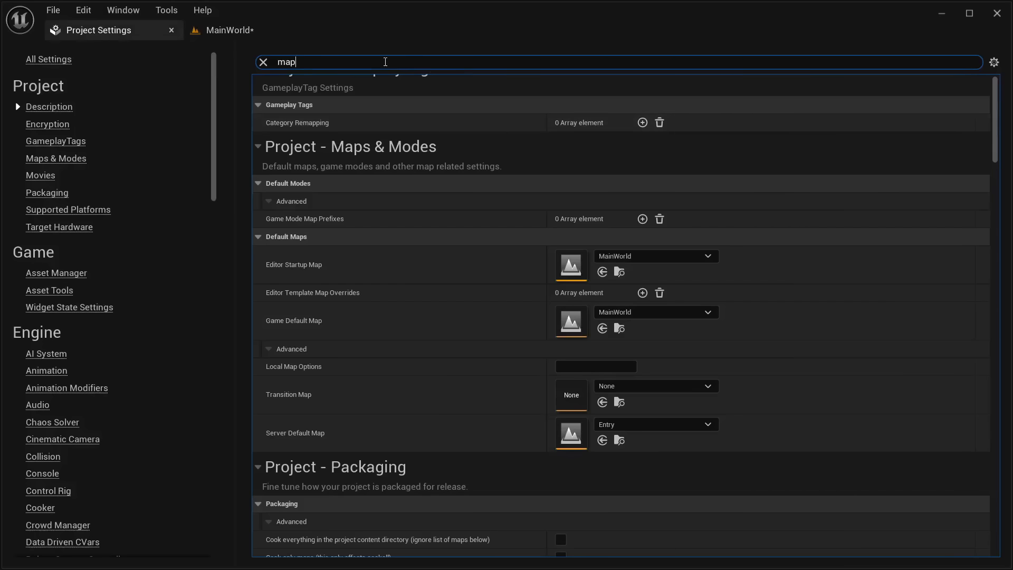
{"action": "key", "text": "ctrl+a"}
{"action": "type", "text": "gamemode"}
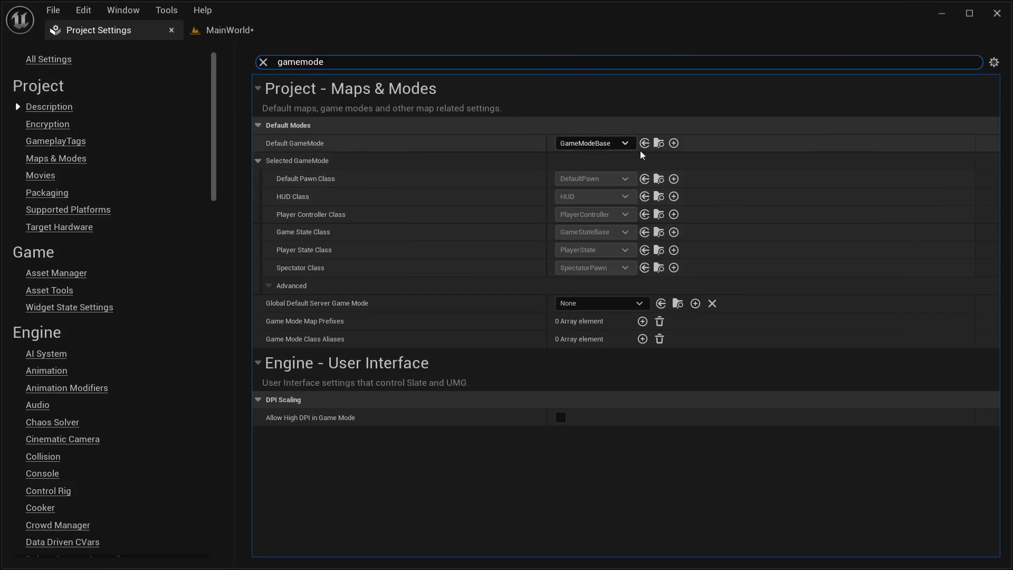
{"action": "left_click", "coordinate": [623, 143]}
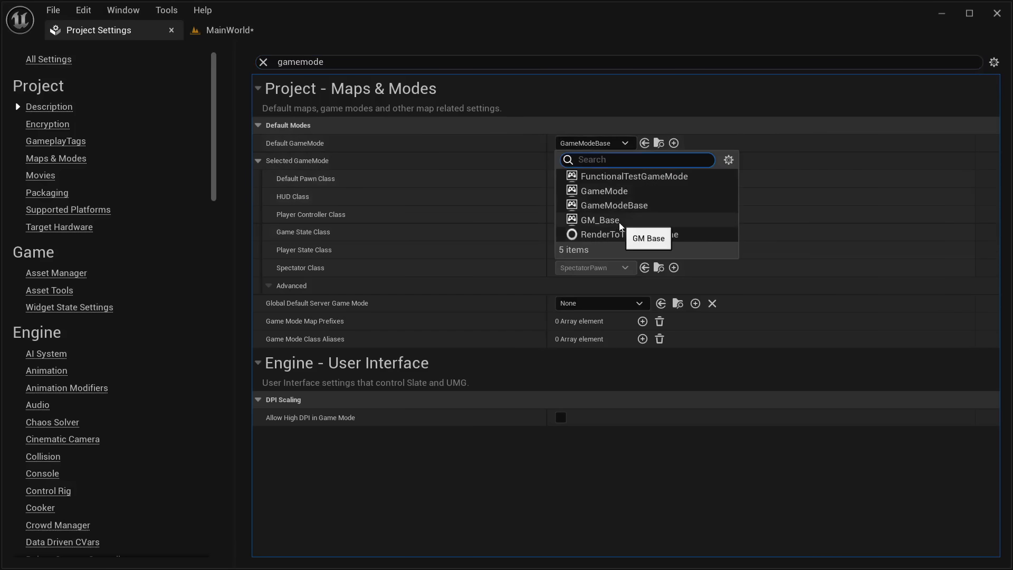
{"action": "left_click", "coordinate": [600, 220]}
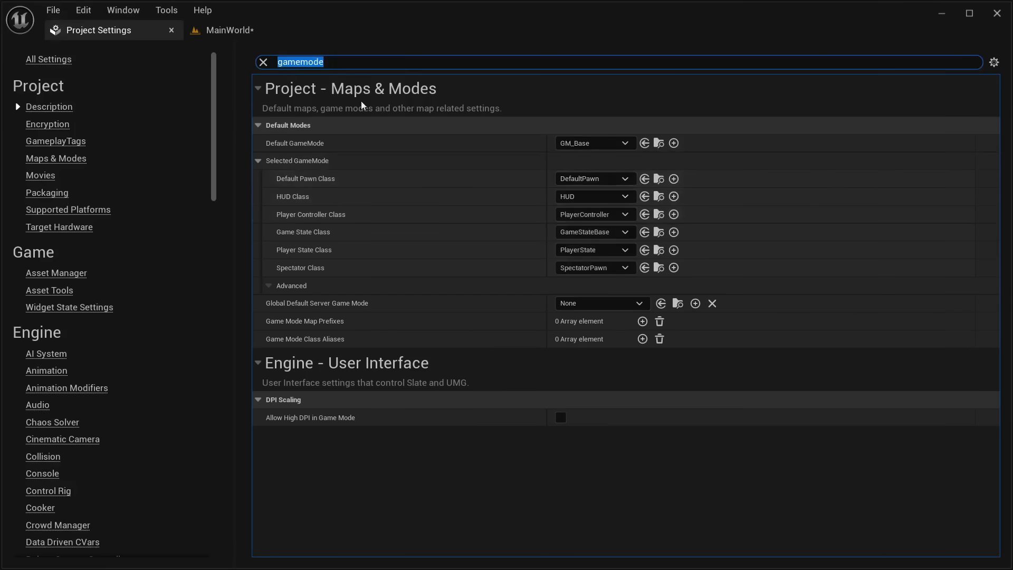
{"action": "left_click", "coordinate": [227, 30]}
{"action": "left_click", "coordinate": [113, 31]}
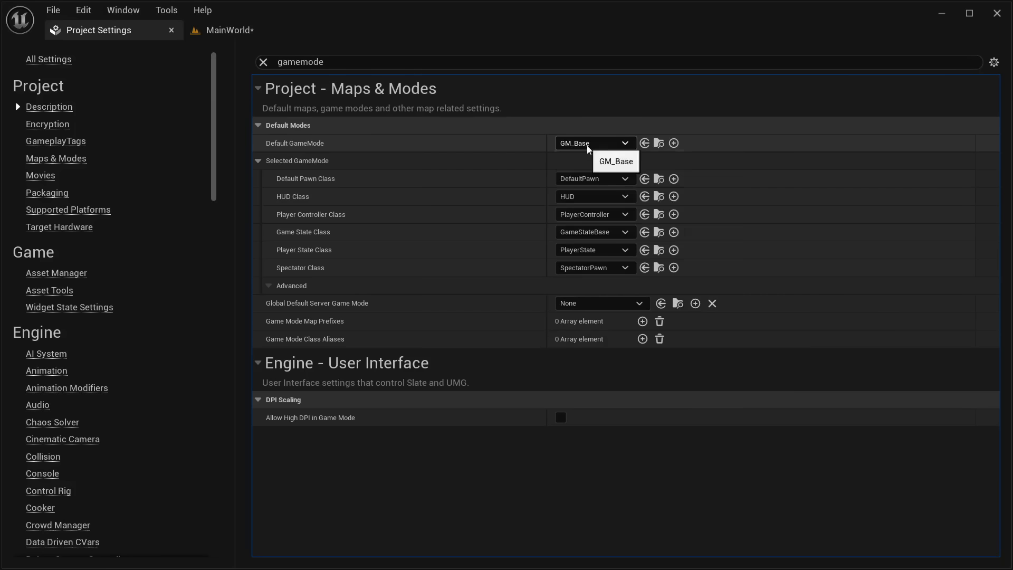
{"action": "left_click", "coordinate": [607, 143]}
{"action": "left_click", "coordinate": [609, 145]}
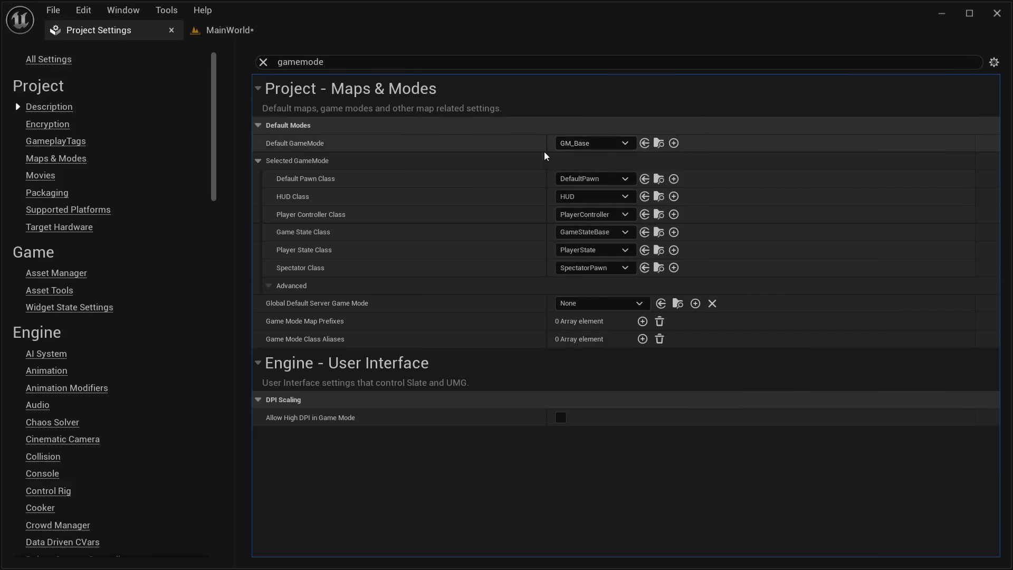
Return to the MainWorld level, save all modified files and briefly play-test the level
{"action": "left_click", "coordinate": [248, 32]}
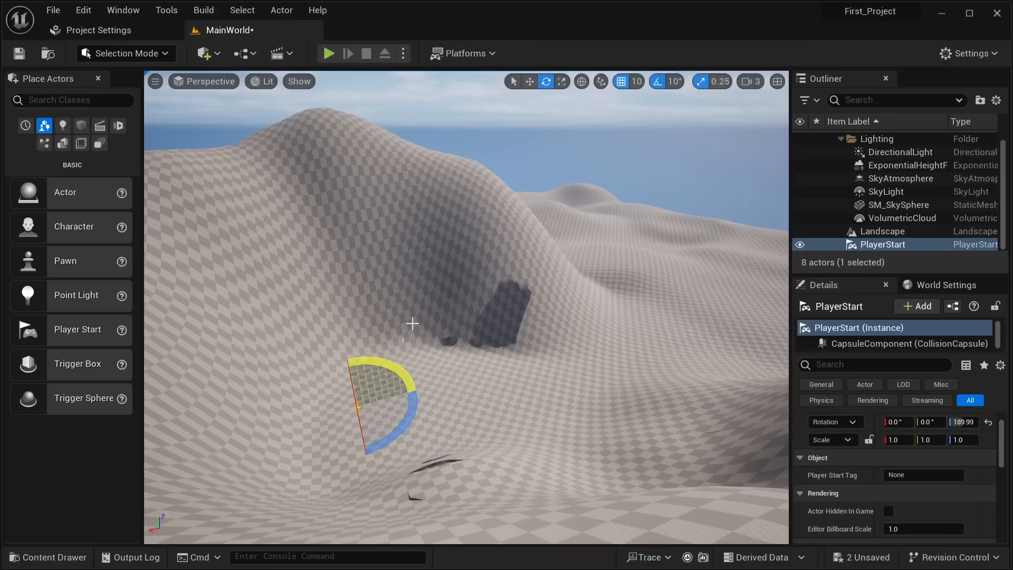
{"action": "left_click", "coordinate": [57, 13]}
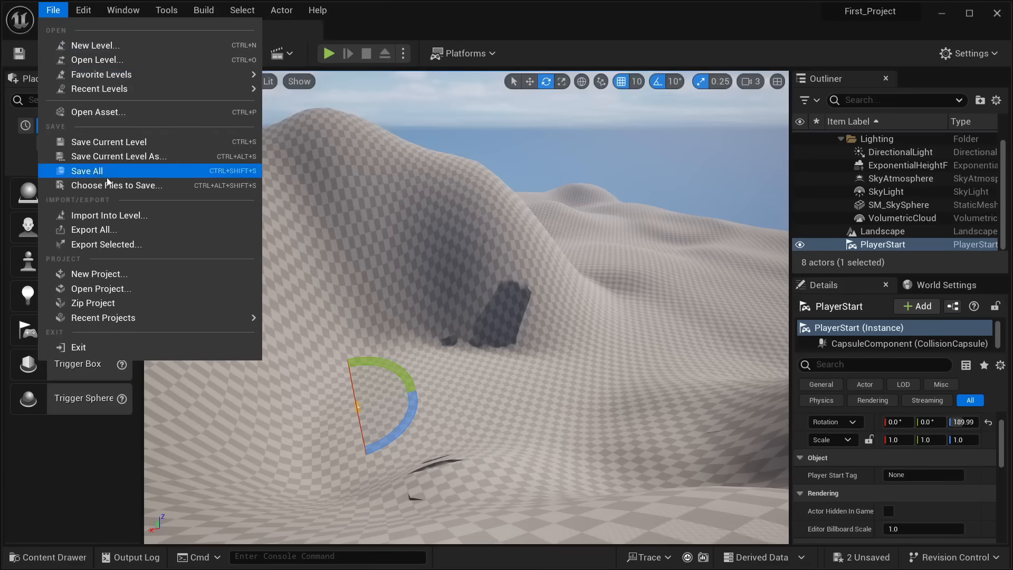
{"action": "left_click", "coordinate": [87, 171]}
{"action": "left_click", "coordinate": [329, 54]}
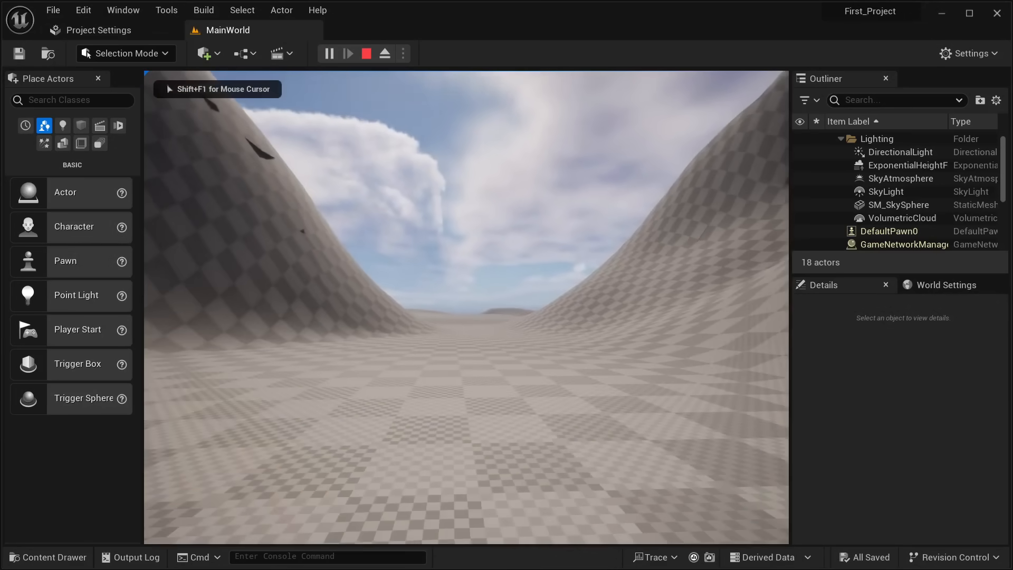
{"action": "key", "text": "Escape"}
Open the GM_Base Blueprint, dock its editor next to the MainWorld tab and widen its Details area to show full class names
{"action": "left_click", "coordinate": [47, 557]}
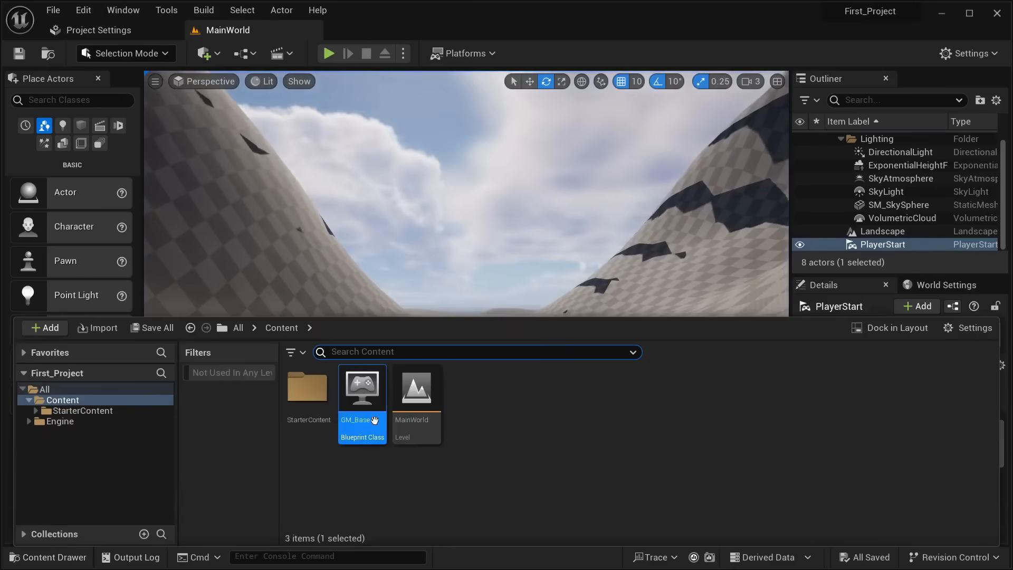
{"action": "mouse_move", "coordinate": [364, 401]}
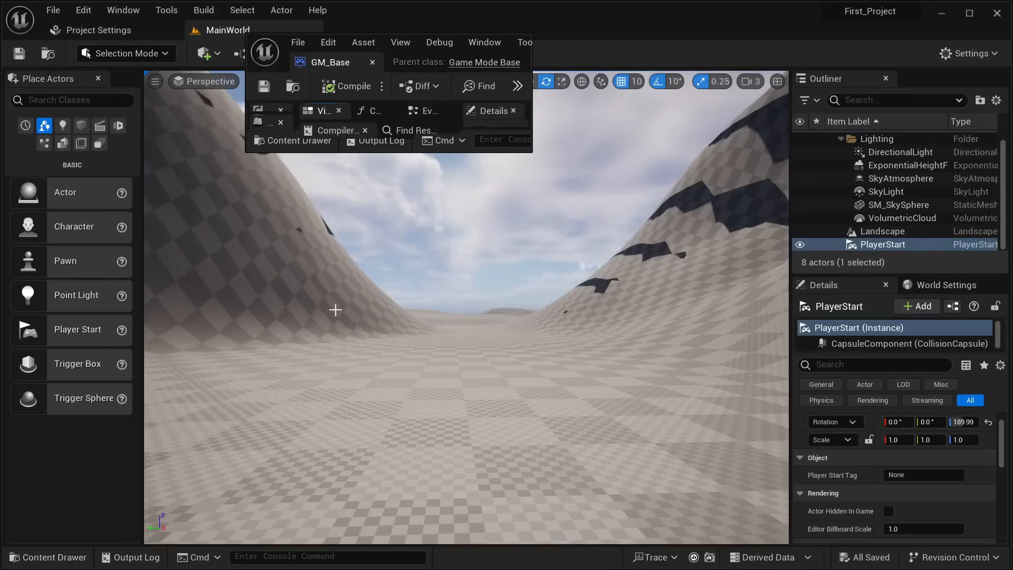
{"action": "left_click_drag", "start_coordinate": [309, 63], "coordinate": [348, 29]}
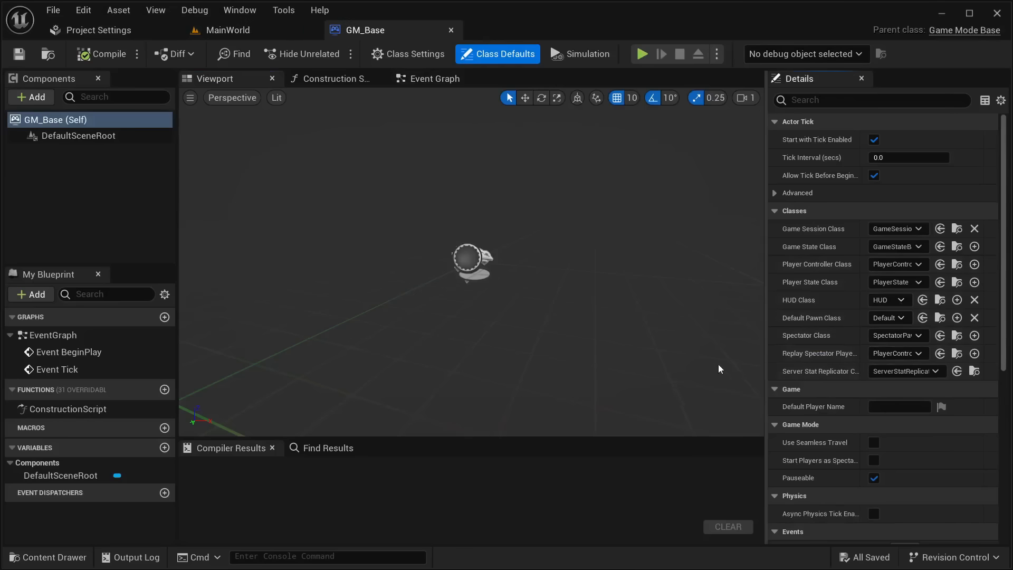
{"action": "left_click_drag", "start_coordinate": [765, 356], "coordinate": [610, 365]}
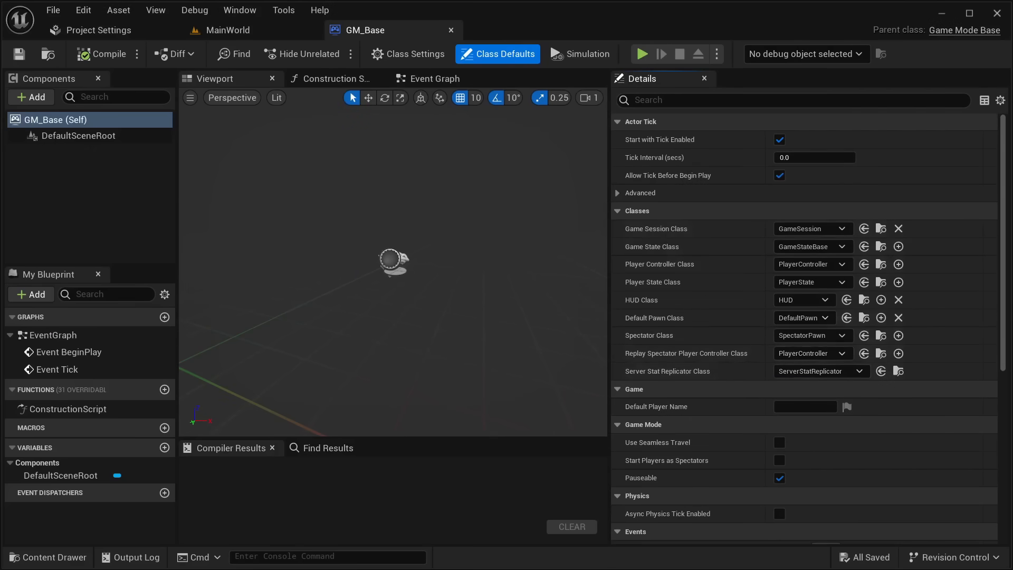
Create a new folder named Player in the project's Content folder
{"action": "left_click", "coordinate": [47, 557]}
{"action": "left_click", "coordinate": [475, 368]}
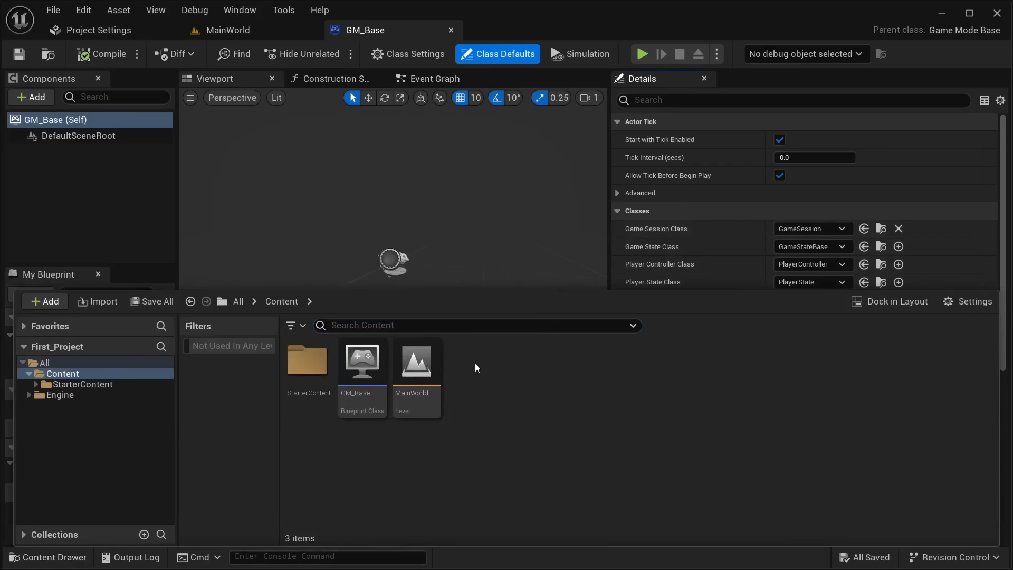
{"action": "right_click", "coordinate": [477, 394]}
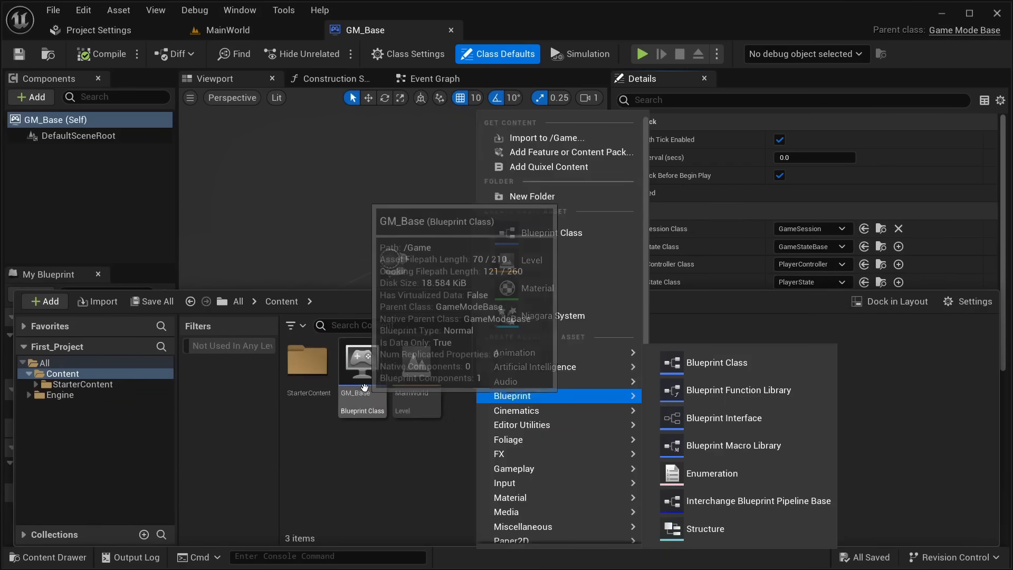
{"action": "left_click", "coordinate": [387, 392]}
{"action": "right_click", "coordinate": [483, 386]}
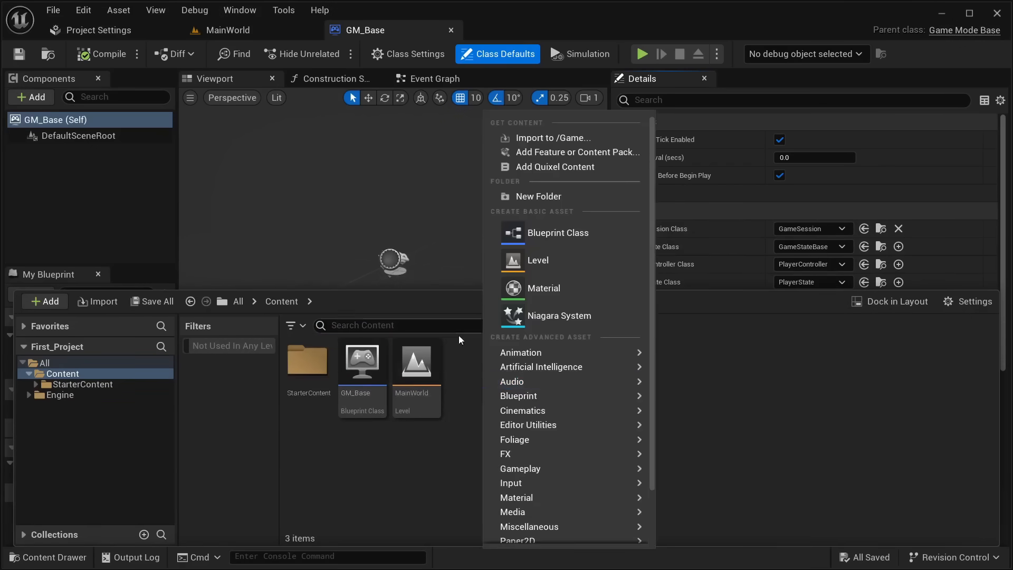
{"action": "left_click", "coordinate": [572, 196]}
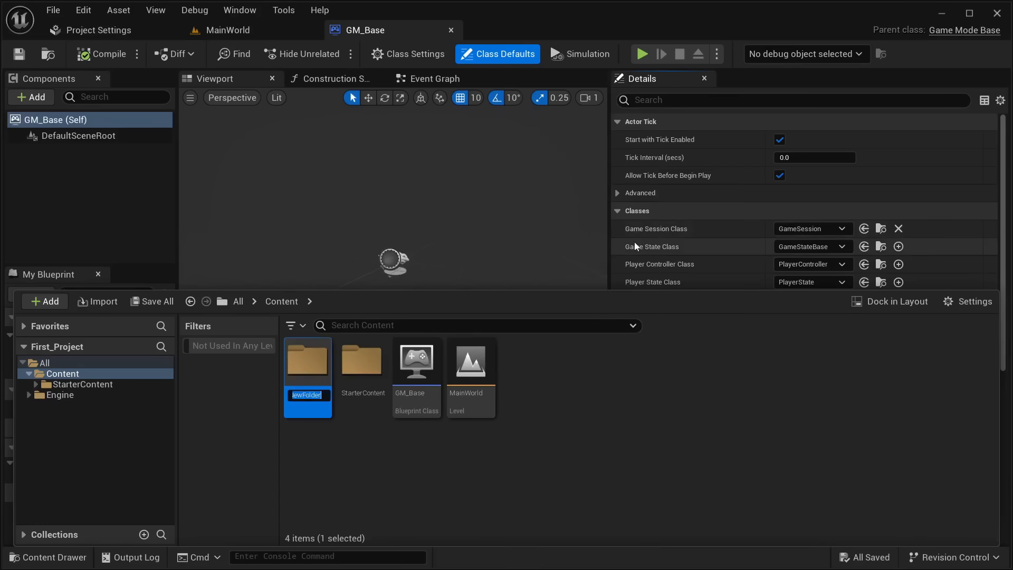
{"action": "type", "text": "Player"}
{"action": "key", "text": "Return"}
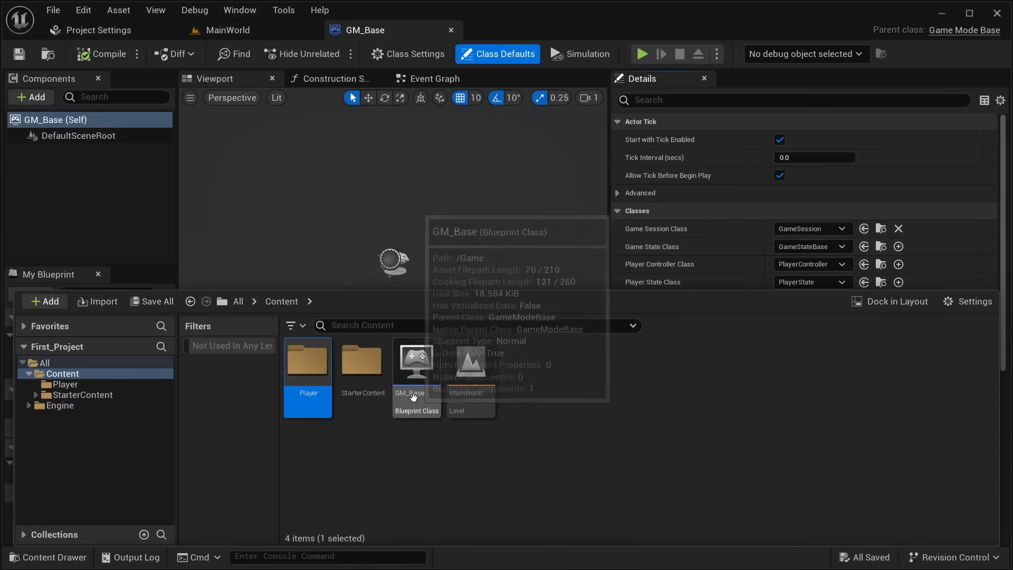
Create a subfolder named Blueprints inside the Player folder
{"action": "double_click", "coordinate": [316, 387]}
{"action": "right_click", "coordinate": [338, 377]}
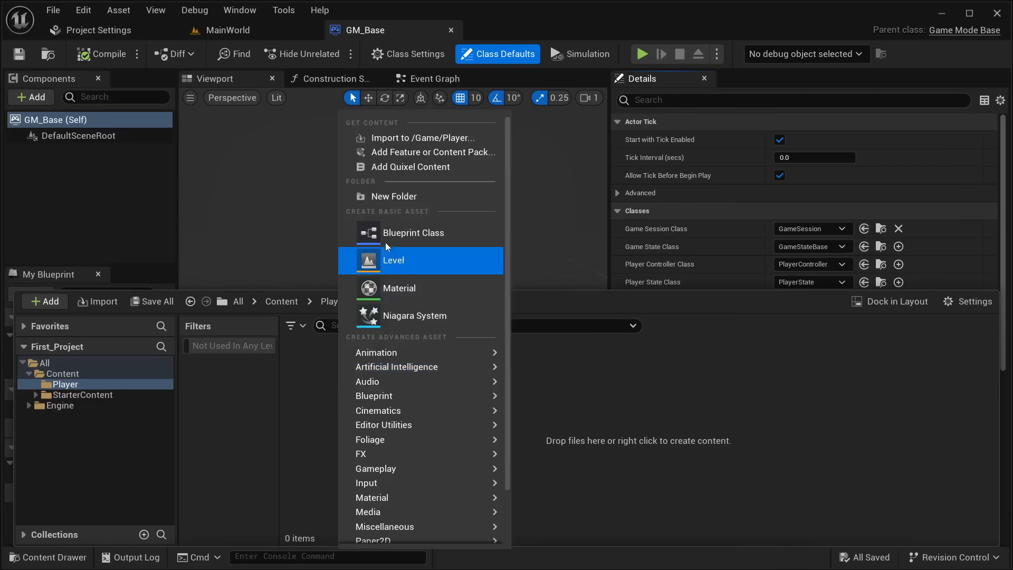
{"action": "left_click", "coordinate": [395, 197]}
{"action": "type", "text": "Blueprints"}
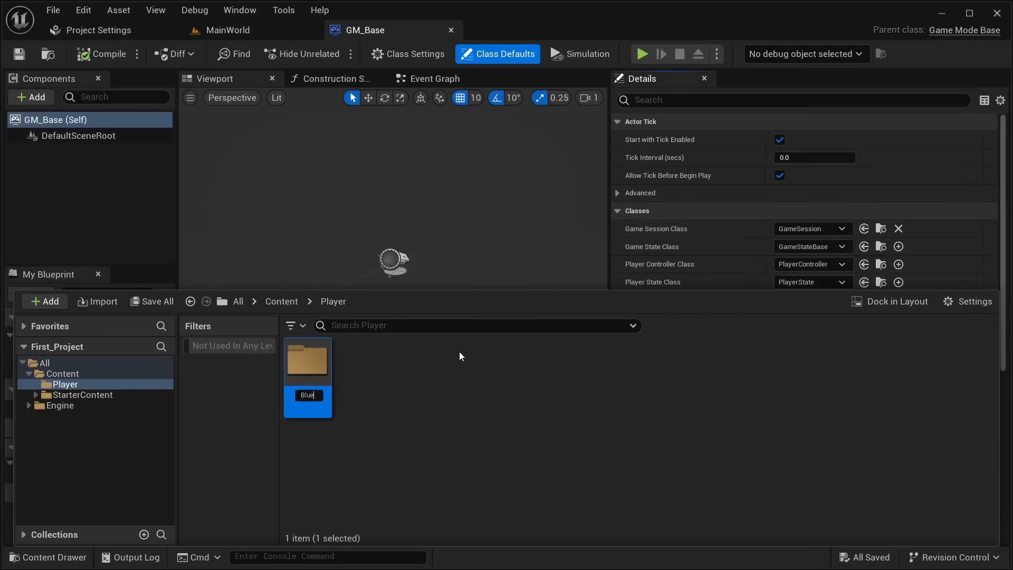
{"action": "key", "text": "Return"}
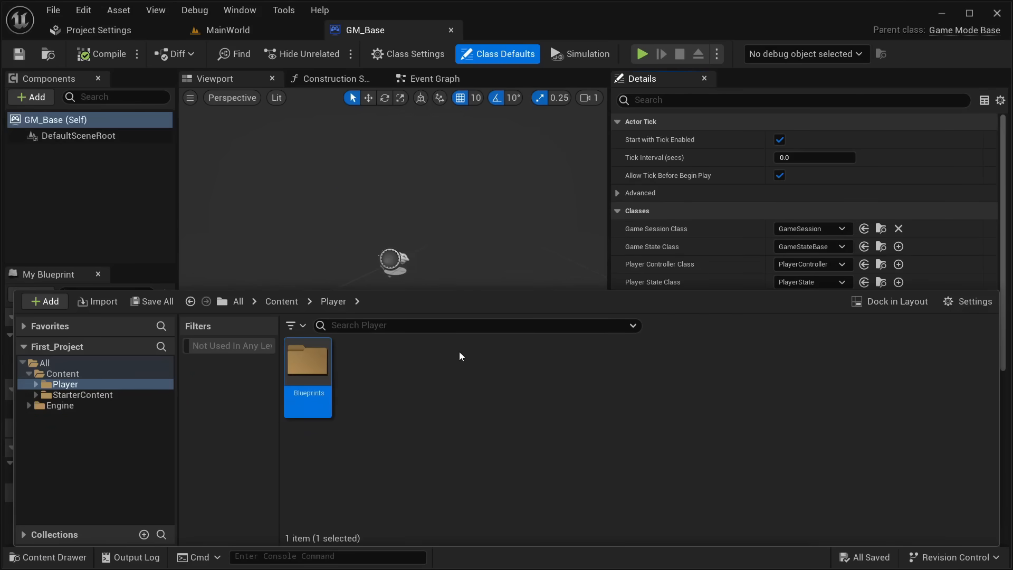
Move the GM_Base Blueprint from the Content folder into Player/Blueprints and accept the rename
{"action": "left_click", "coordinate": [59, 374]}
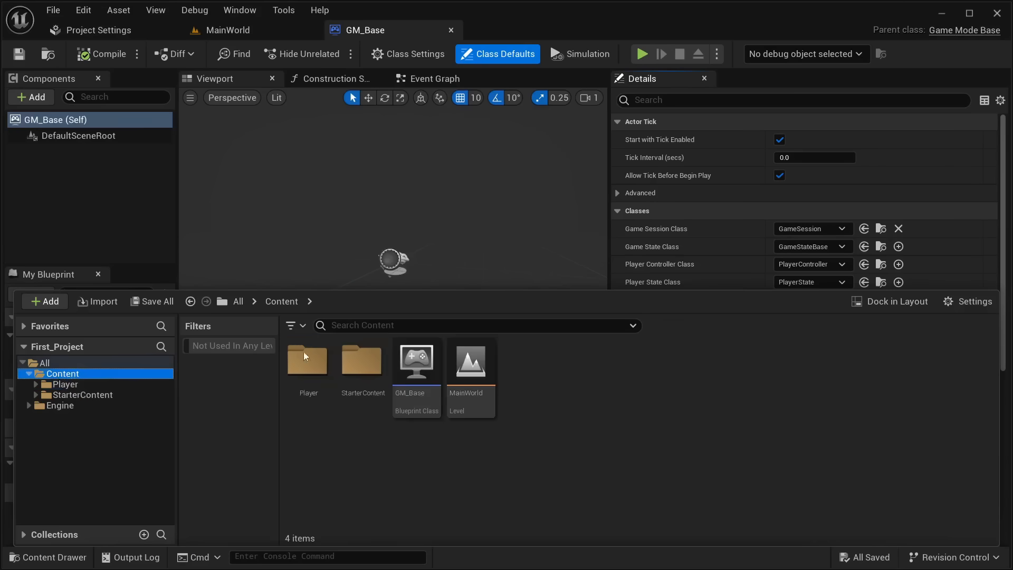
{"action": "left_click", "coordinate": [36, 384]}
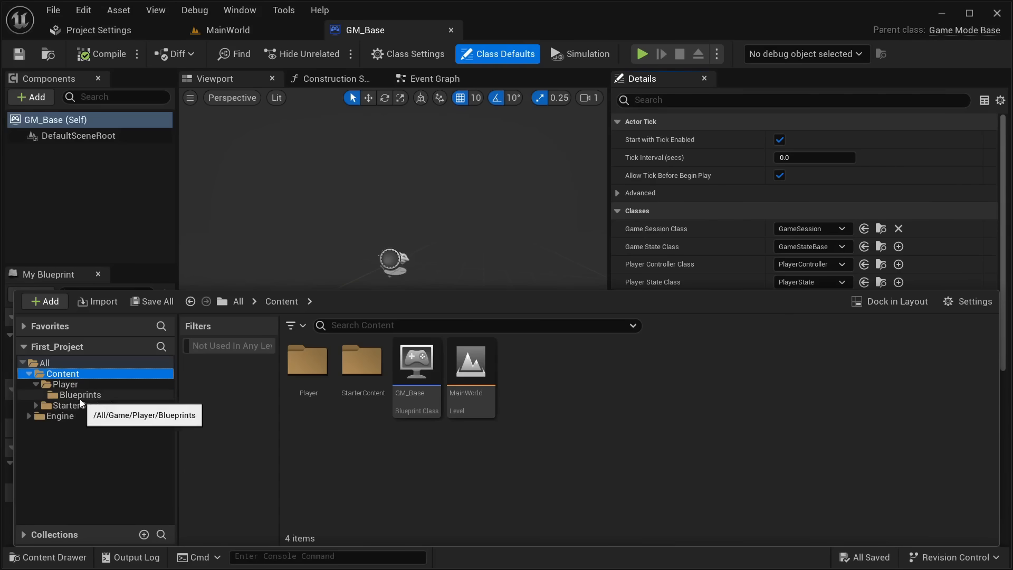
{"action": "mouse_move", "coordinate": [422, 369]}
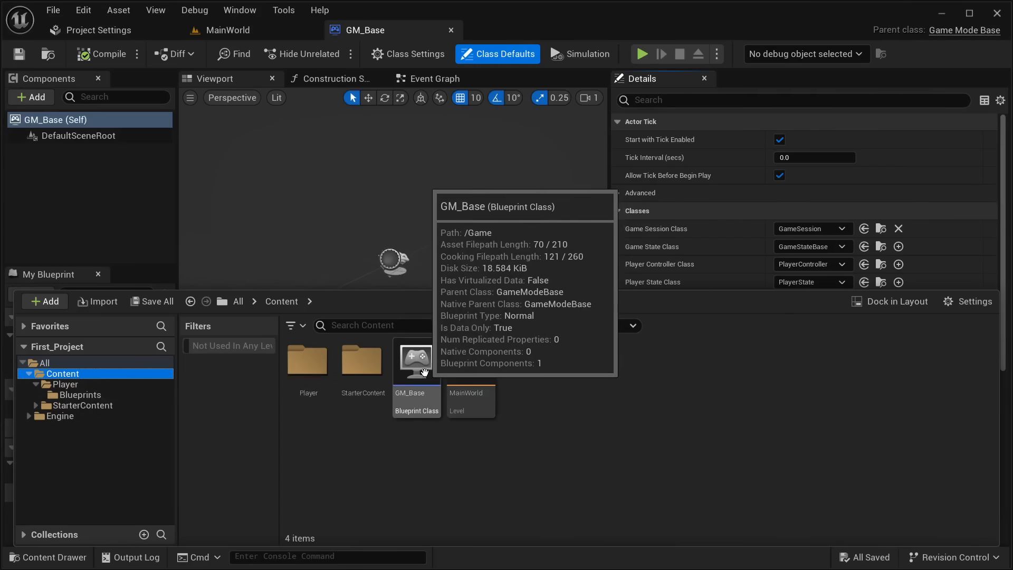
{"action": "left_click_drag", "start_coordinate": [424, 372], "coordinate": [82, 396]}
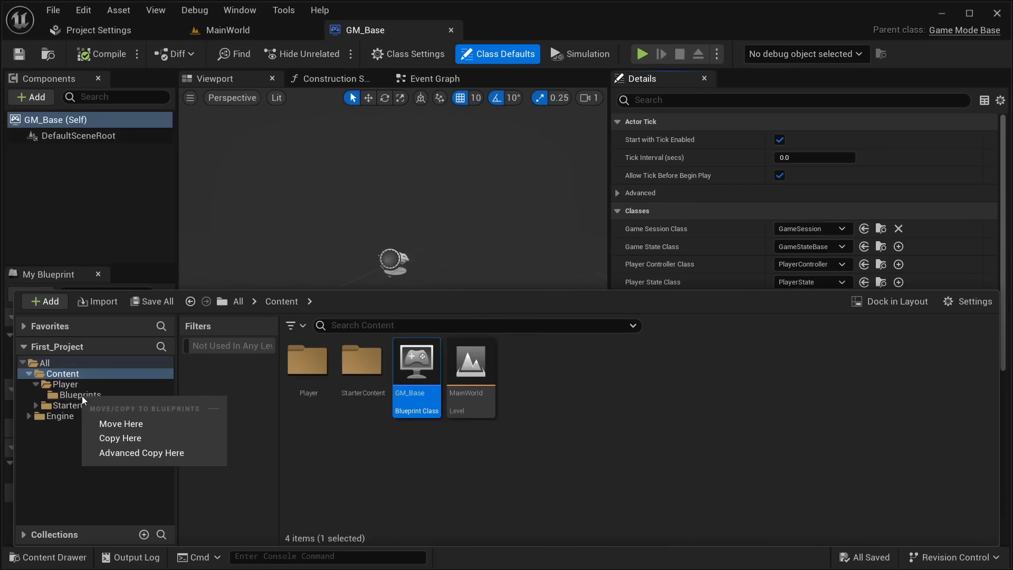
{"action": "left_click", "coordinate": [121, 424]}
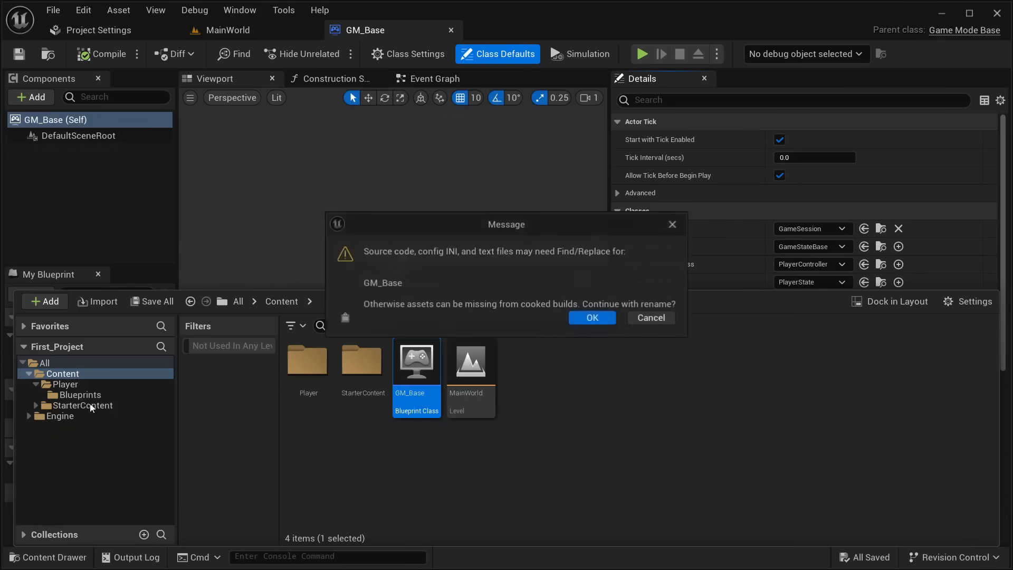
{"action": "left_click", "coordinate": [591, 323]}
Create a Player Controller Blueprint named Controller_Player in the Player/Blueprints folder
{"action": "left_click", "coordinate": [149, 395]}
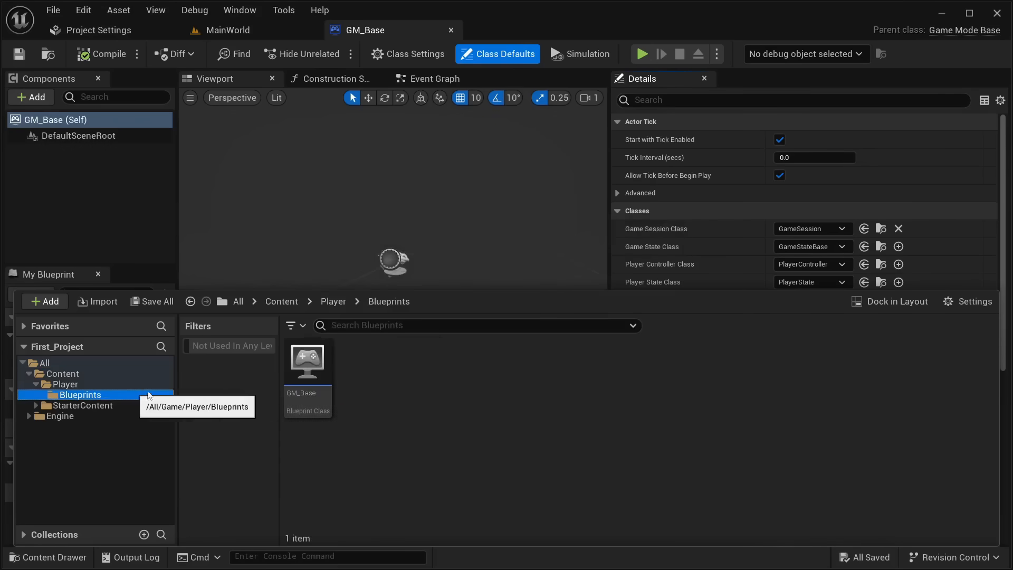
{"action": "left_click", "coordinate": [308, 370]}
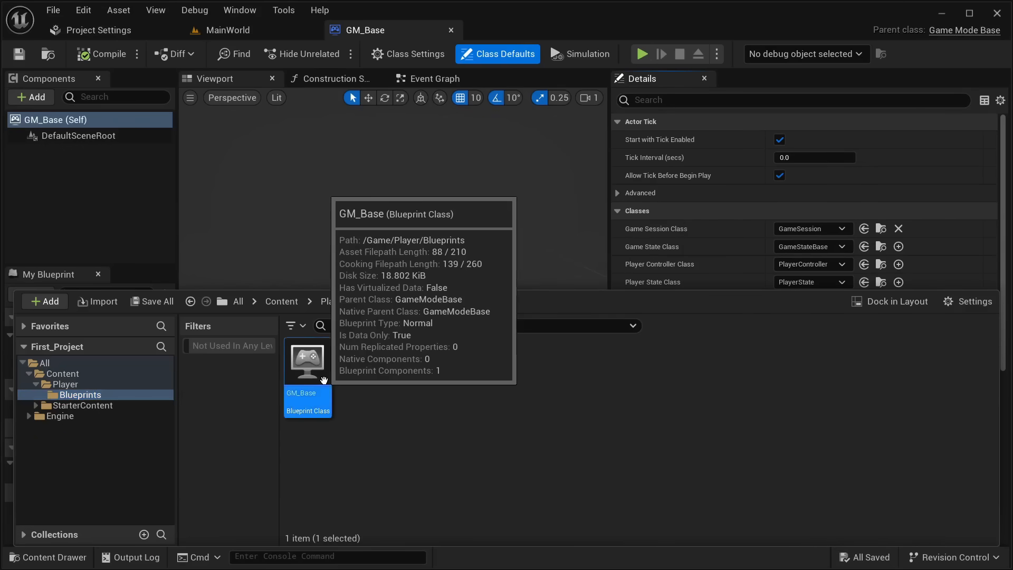
{"action": "right_click", "coordinate": [444, 404]}
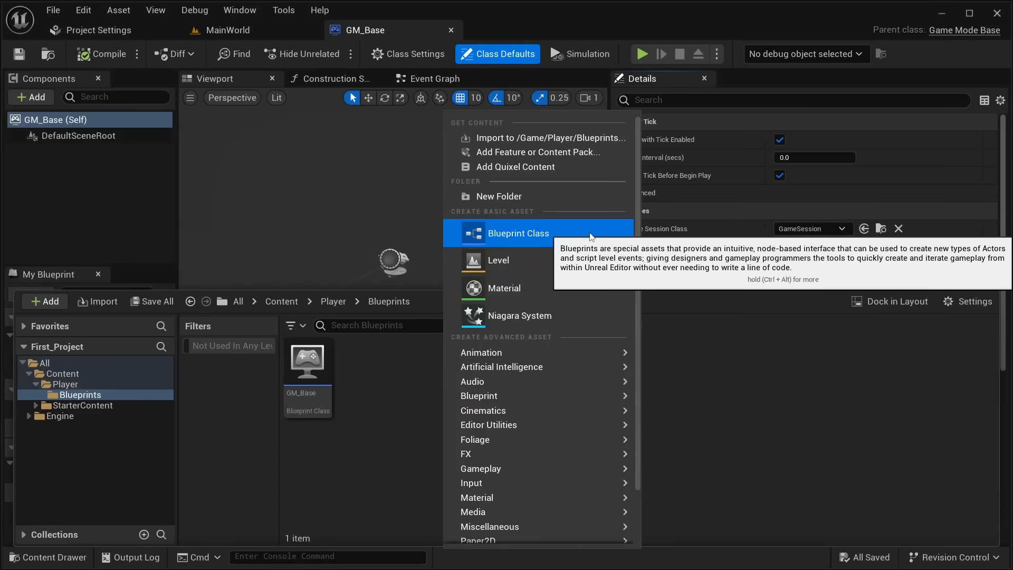
{"action": "left_click", "coordinate": [472, 233]}
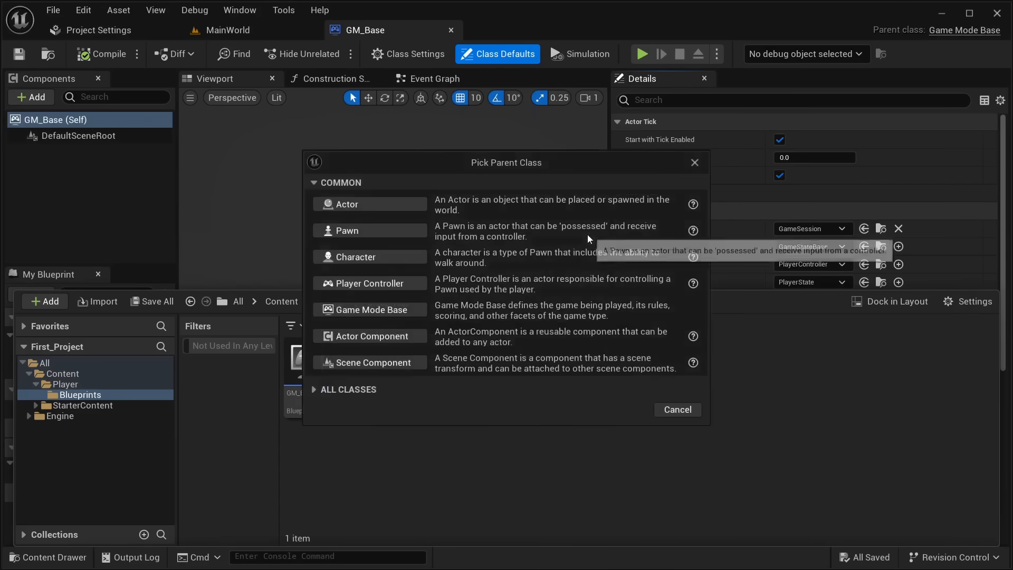
{"action": "left_click", "coordinate": [362, 285]}
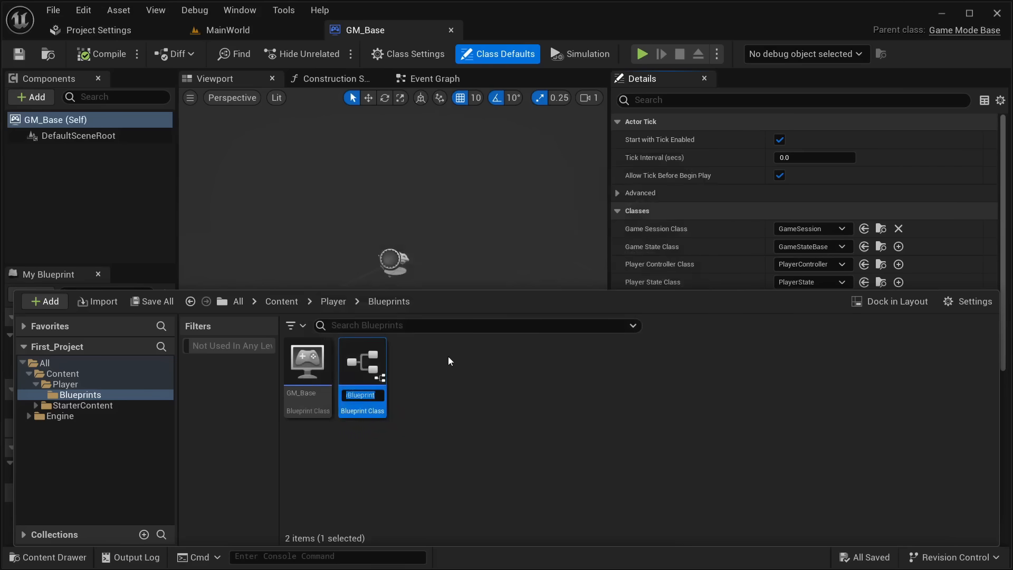
{"action": "type", "text": "PlayerController_"}
{"action": "type", "text": "Player"}
{"action": "key", "text": "Return"}
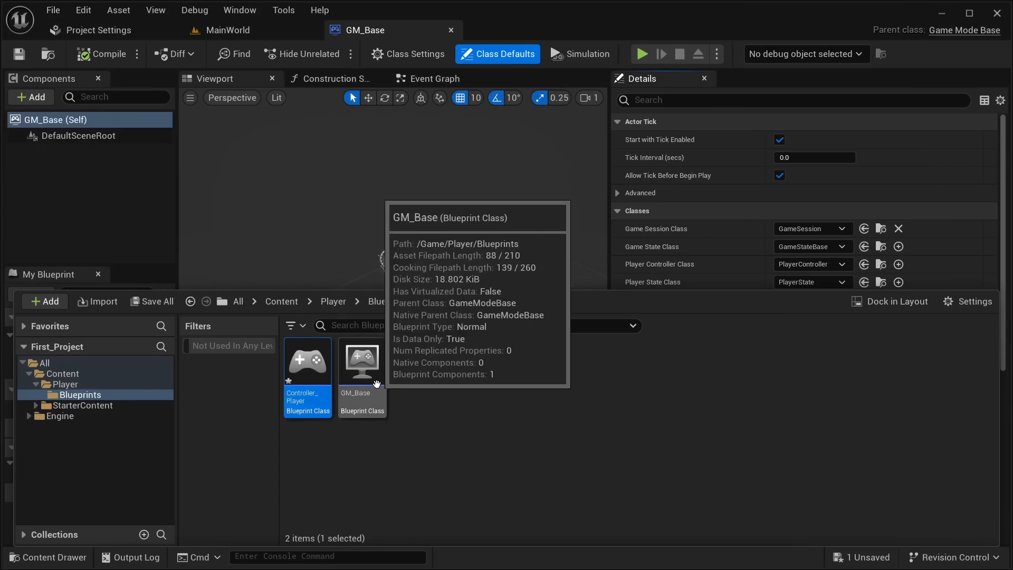
Set GM_Base's Replay Spectator Player Controller Class to Controller_Player
{"action": "left_click", "coordinate": [62, 563]}
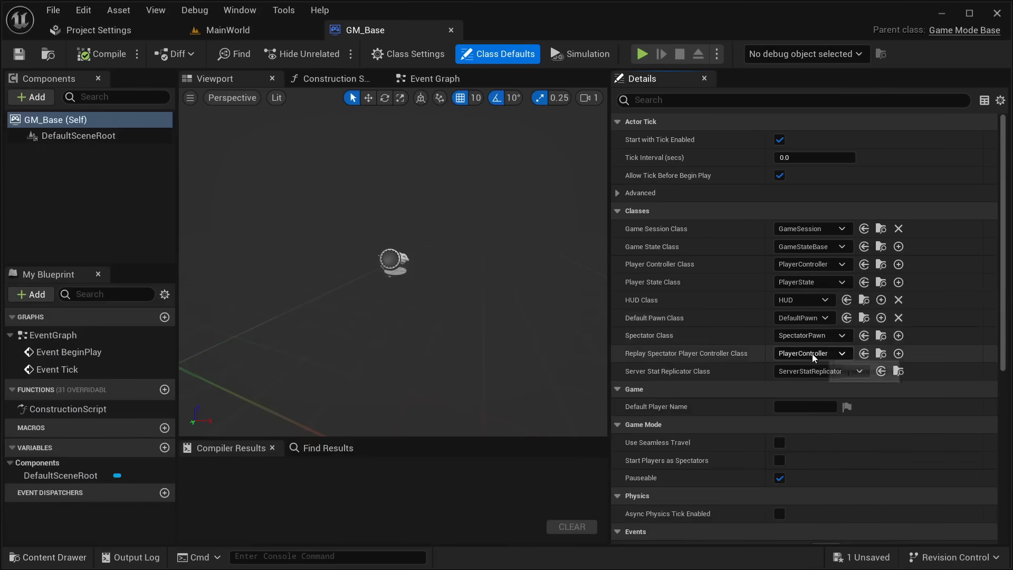
{"action": "left_click", "coordinate": [839, 354]}
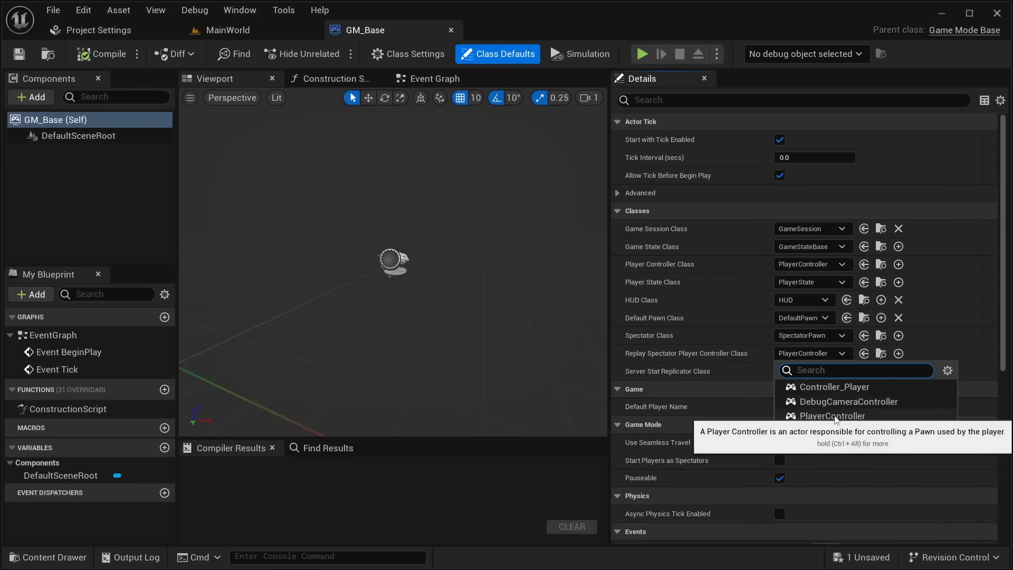
{"action": "left_click", "coordinate": [847, 388]}
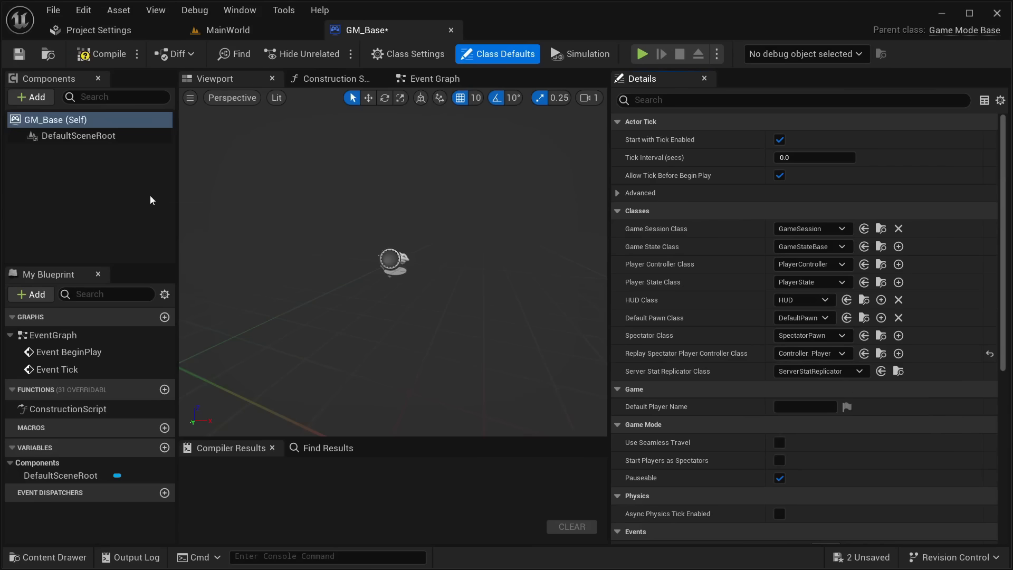
Open the Controller_Player Blueprint, dock its editor beside GM_Base and narrow its Details area
{"action": "left_click", "coordinate": [45, 561]}
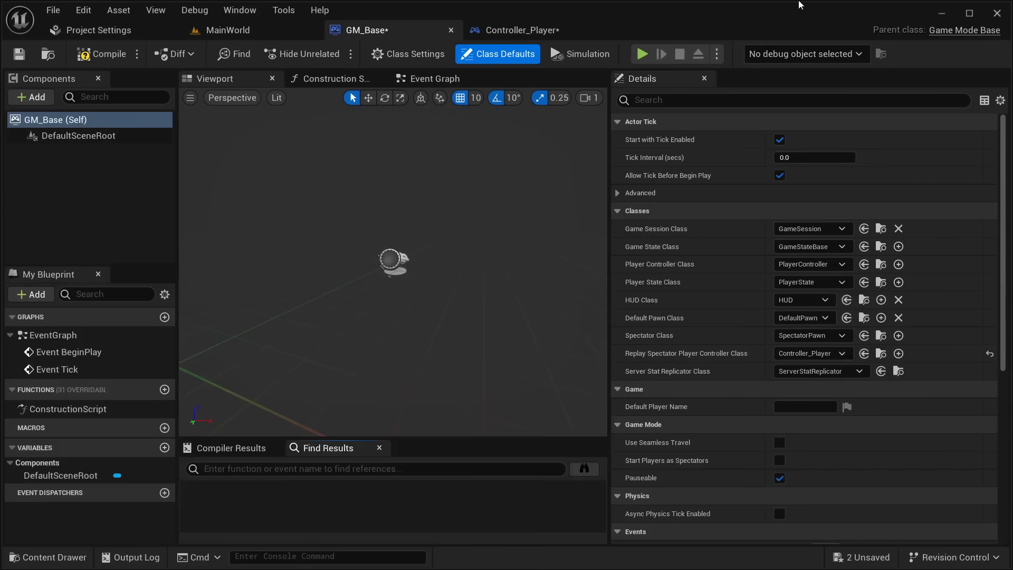
{"action": "left_click", "coordinate": [525, 31]}
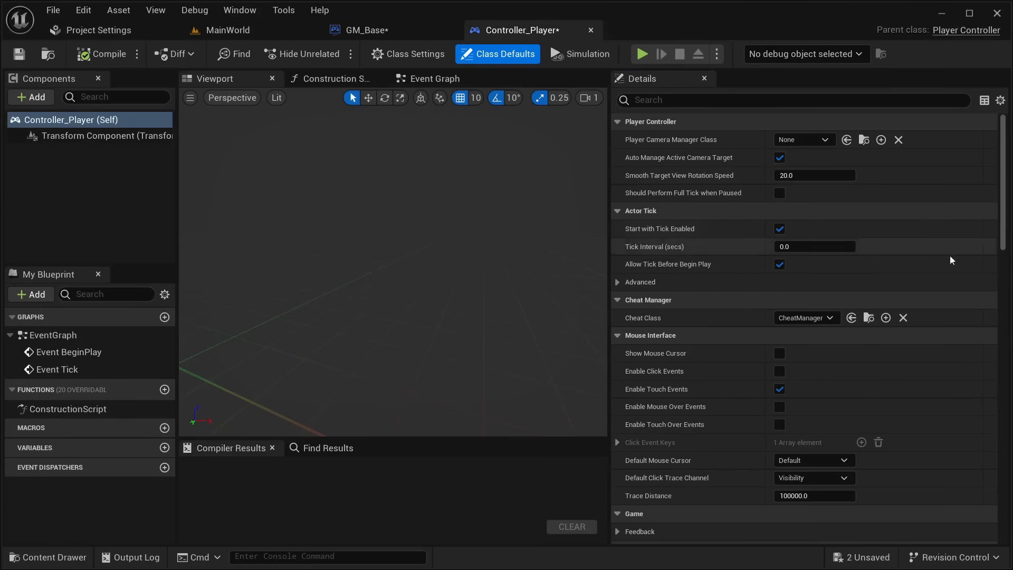
{"action": "left_click_drag", "start_coordinate": [614, 269], "coordinate": [765, 270]}
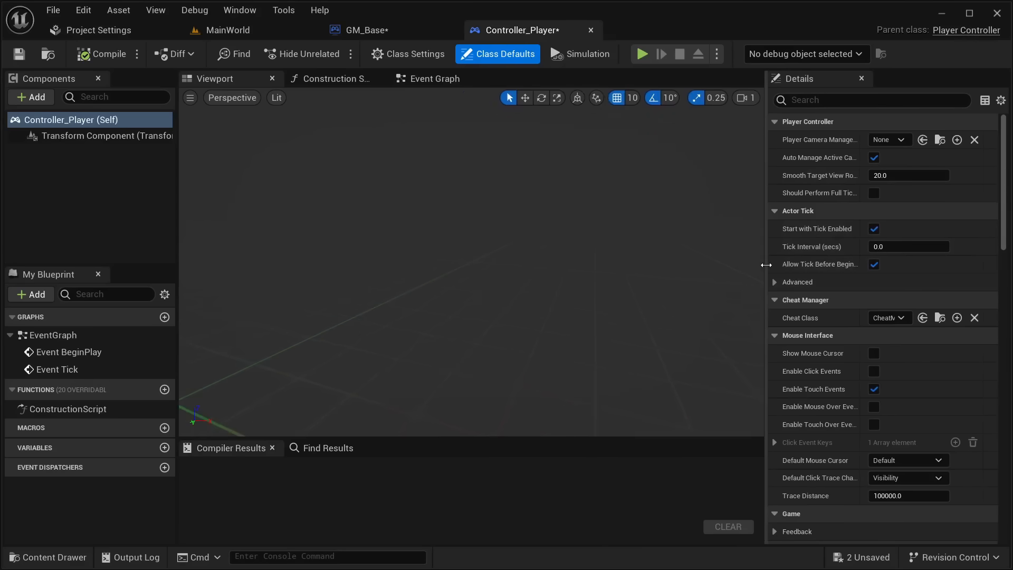
{"action": "left_click", "coordinate": [67, 560]}
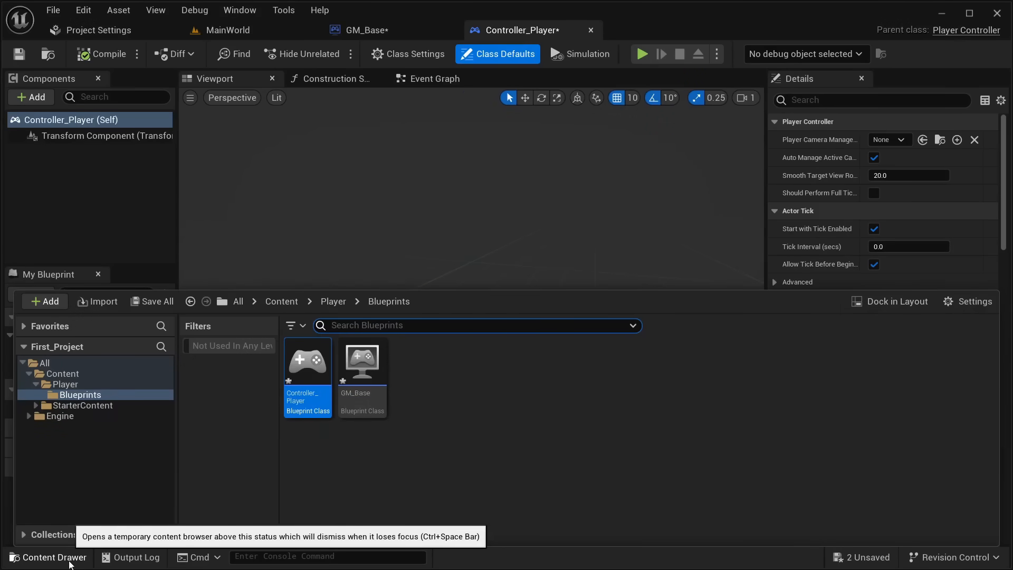
{"action": "left_click", "coordinate": [68, 560]}
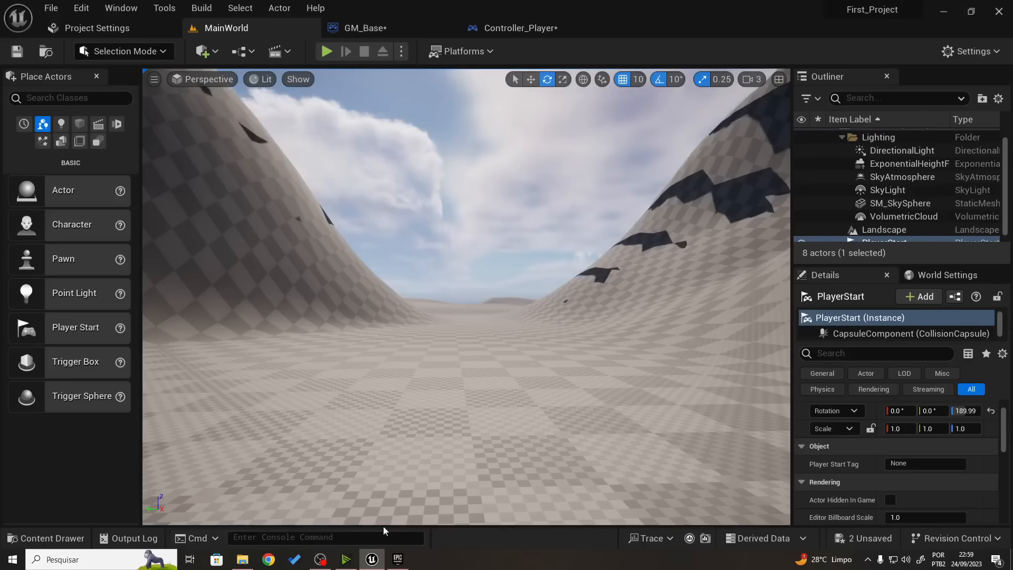
Switch to the Epic Games Launcher and open the Unreal Engine Marketplace
{"action": "left_click", "coordinate": [398, 559]}
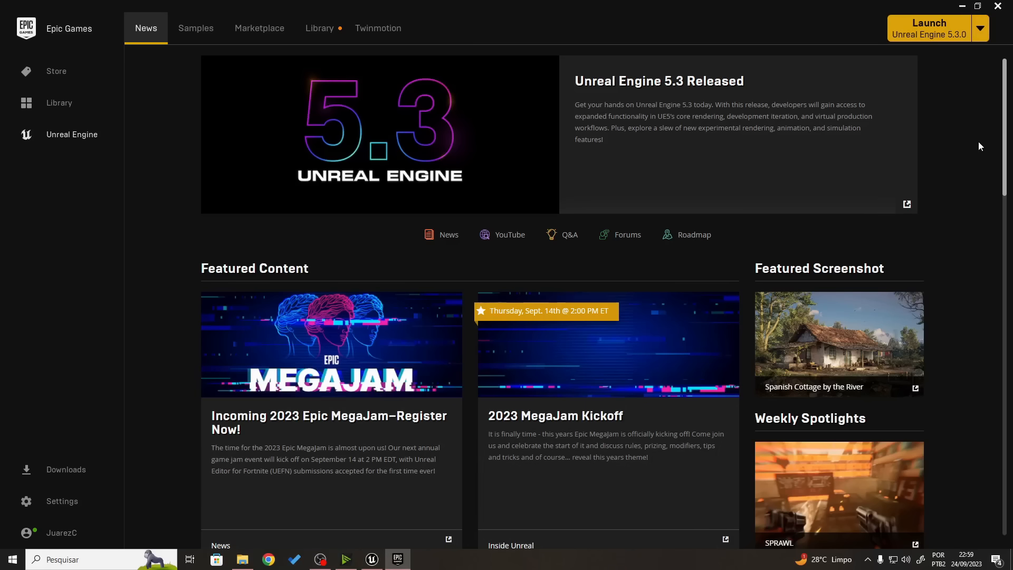
{"action": "mouse_move", "coordinate": [377, 567]}
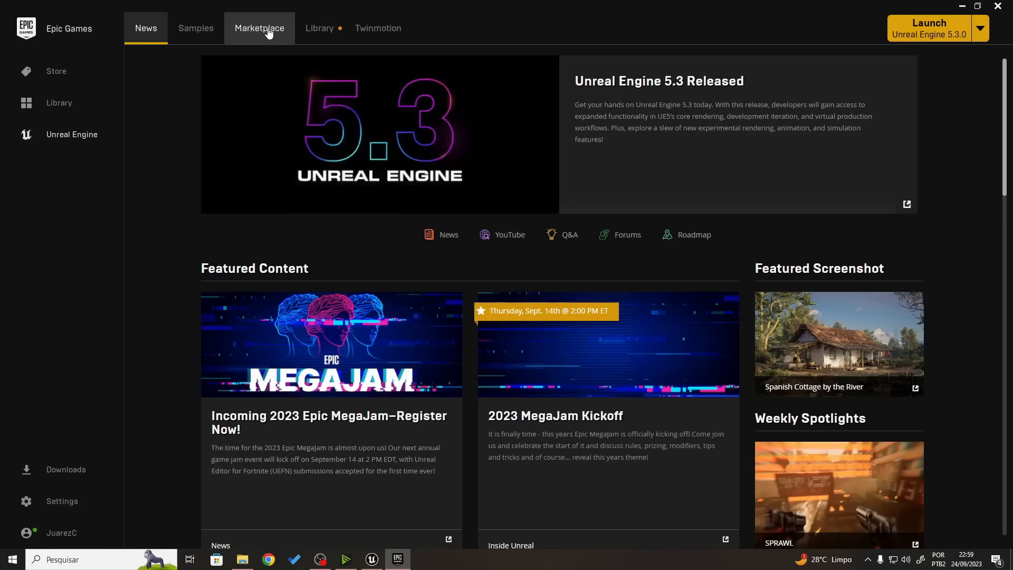
{"action": "left_click", "coordinate": [269, 34]}
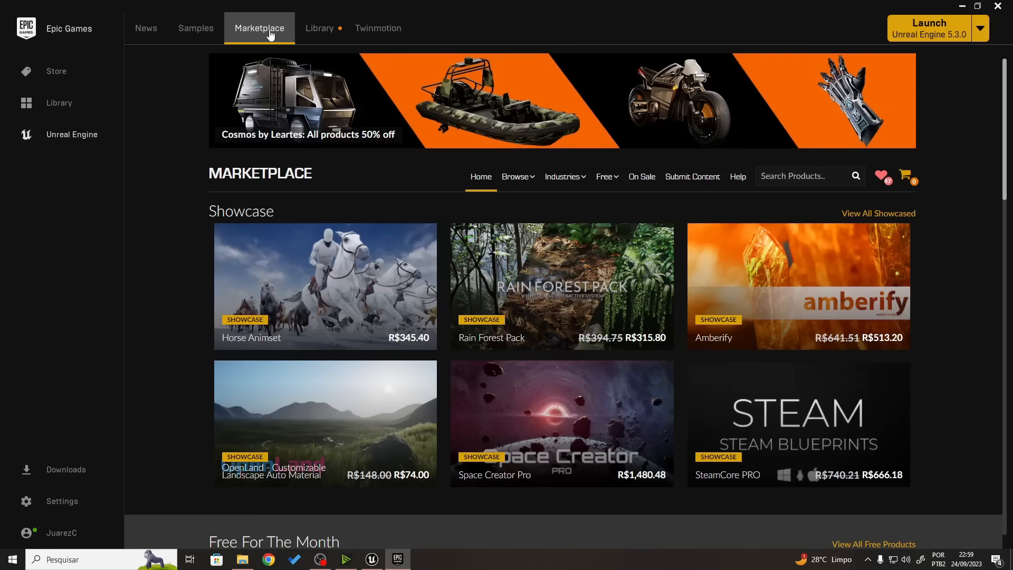
Look through the Marketplace's Free For The Month, Special Discounts and New Releases sections
{"action": "scroll", "coordinate": [242, 283], "scroll_direction": "down", "scroll_amount": 8}
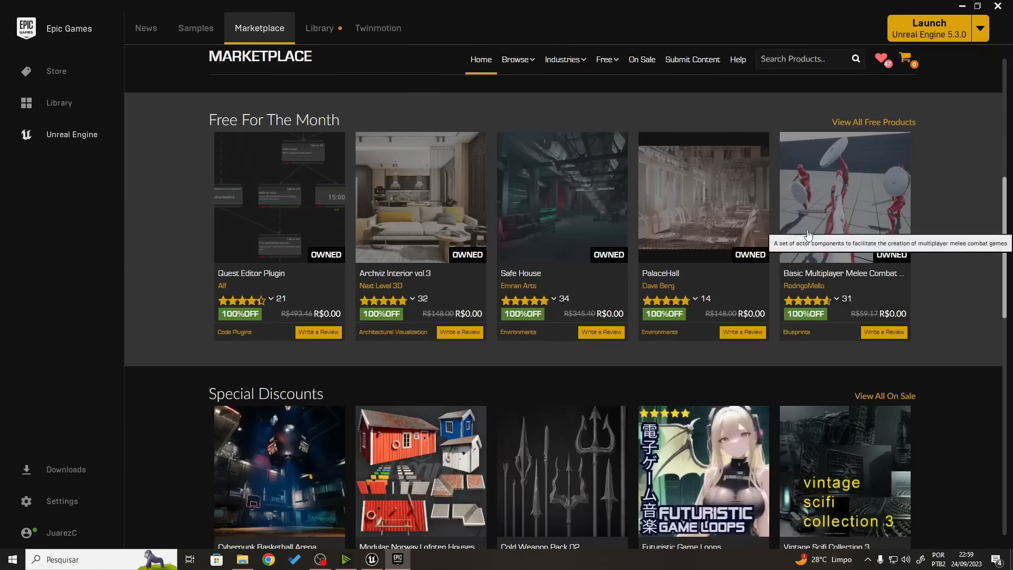
{"action": "scroll", "coordinate": [808, 234], "scroll_direction": "down", "scroll_amount": 4}
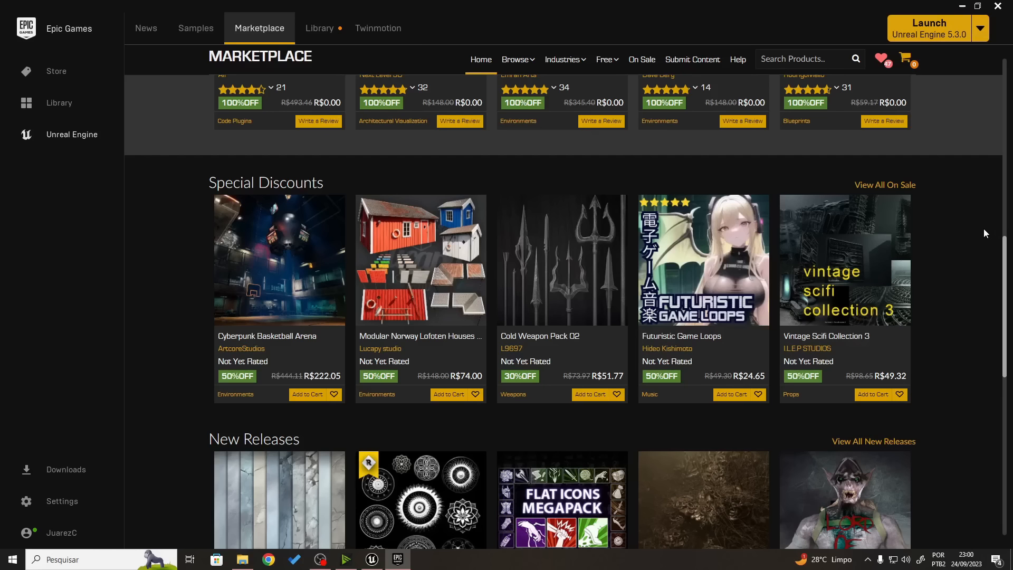
{"action": "scroll", "coordinate": [997, 212], "scroll_direction": "up", "scroll_amount": 2}
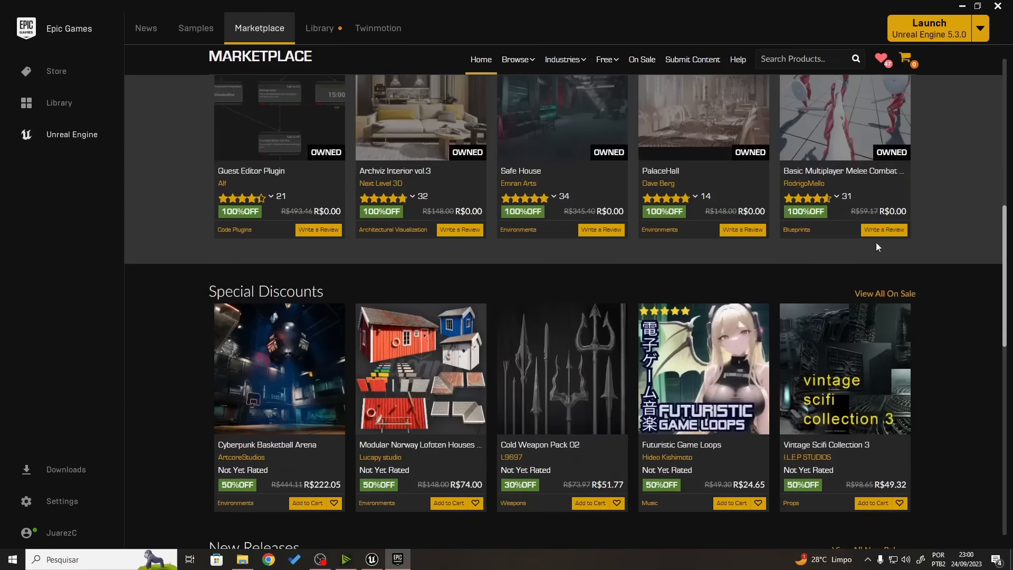
{"action": "scroll", "coordinate": [776, 495], "scroll_direction": "up", "scroll_amount": 5}
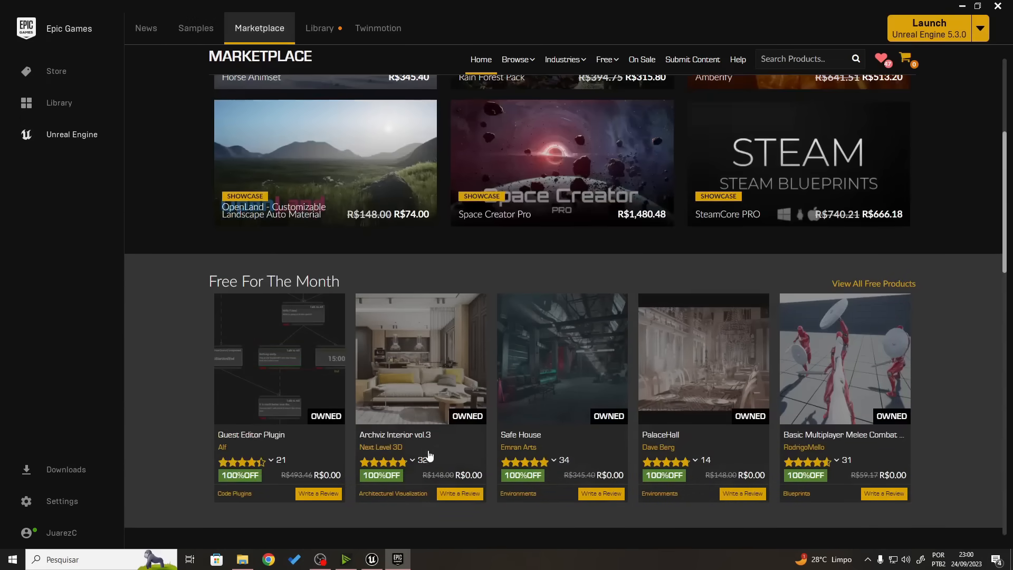
{"action": "scroll", "coordinate": [515, 497], "scroll_direction": "down", "scroll_amount": 3}
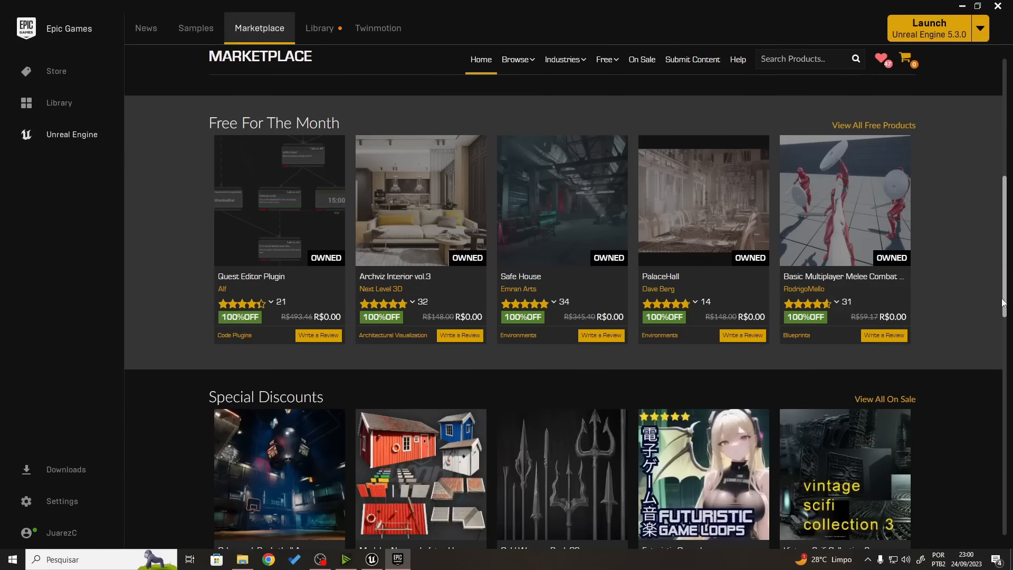
{"action": "left_click_drag", "start_coordinate": [1006, 296], "coordinate": [1006, 311]}
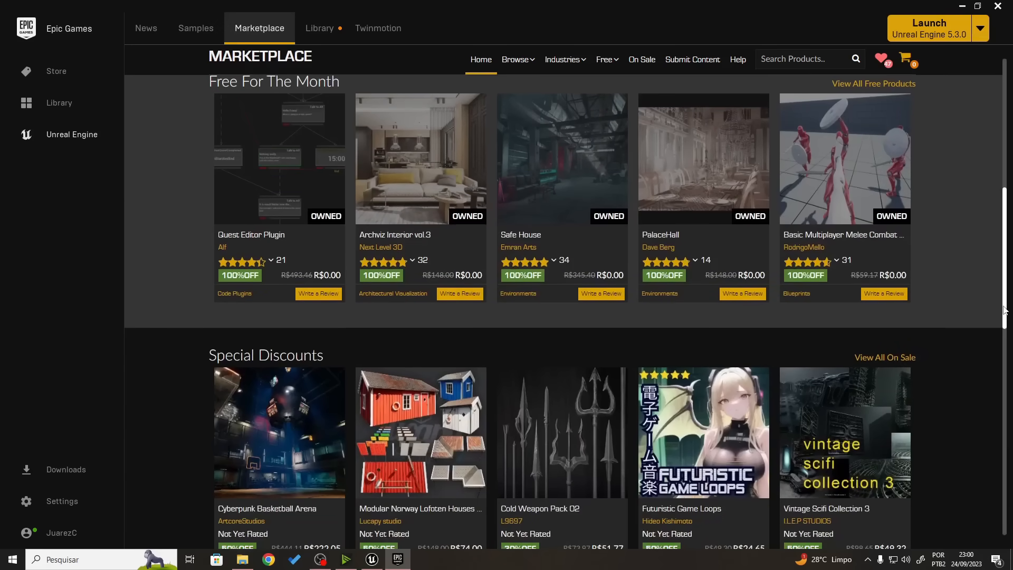
{"action": "scroll", "coordinate": [611, 490], "scroll_direction": "down", "scroll_amount": 2}
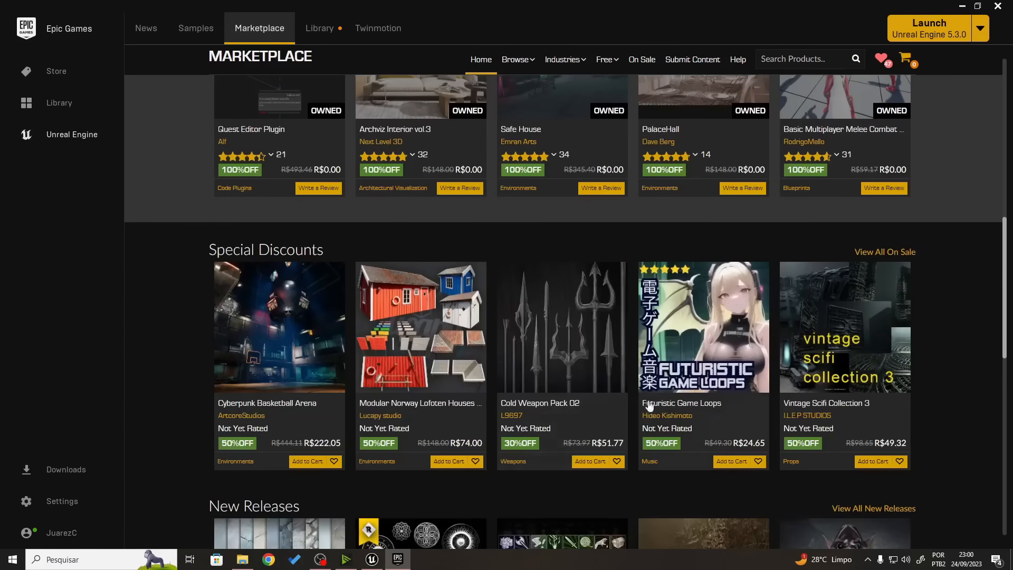
{"action": "scroll", "coordinate": [564, 362], "scroll_direction": "down", "scroll_amount": 7}
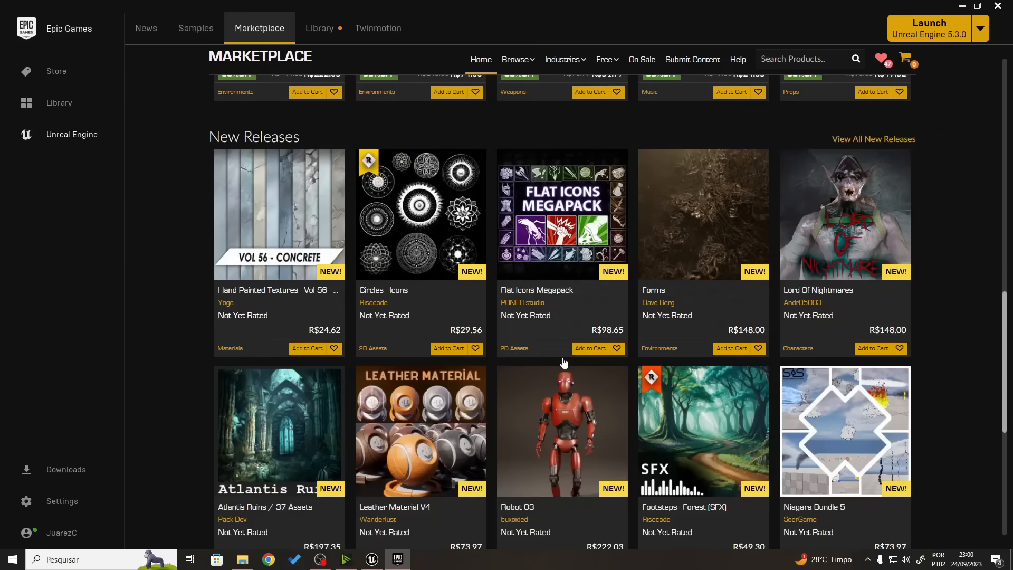
{"action": "scroll", "coordinate": [443, 321], "scroll_direction": "down", "scroll_amount": 5}
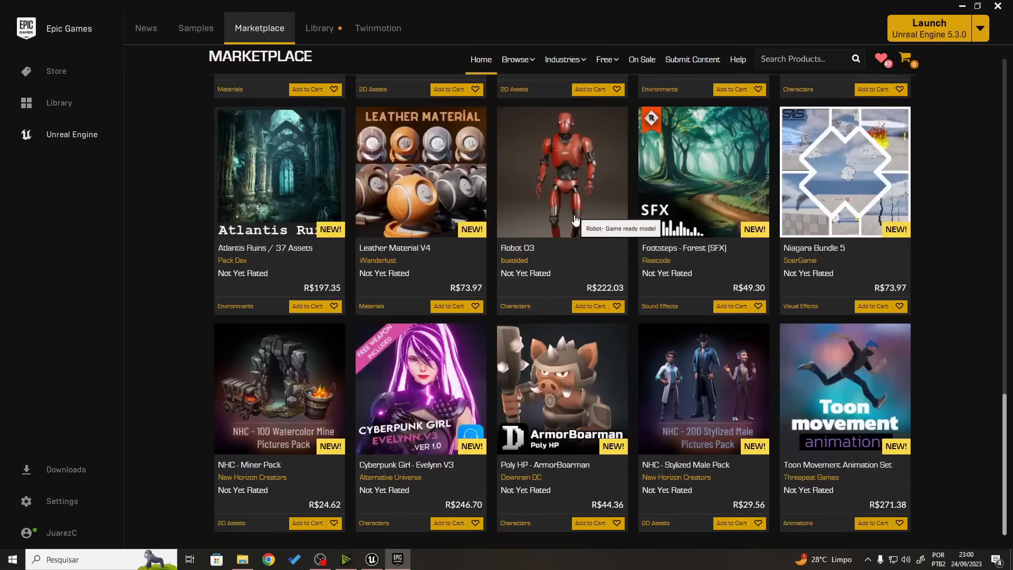
Open the Robot 03 product page and review its price, description and technical details
{"action": "left_click", "coordinate": [576, 218]}
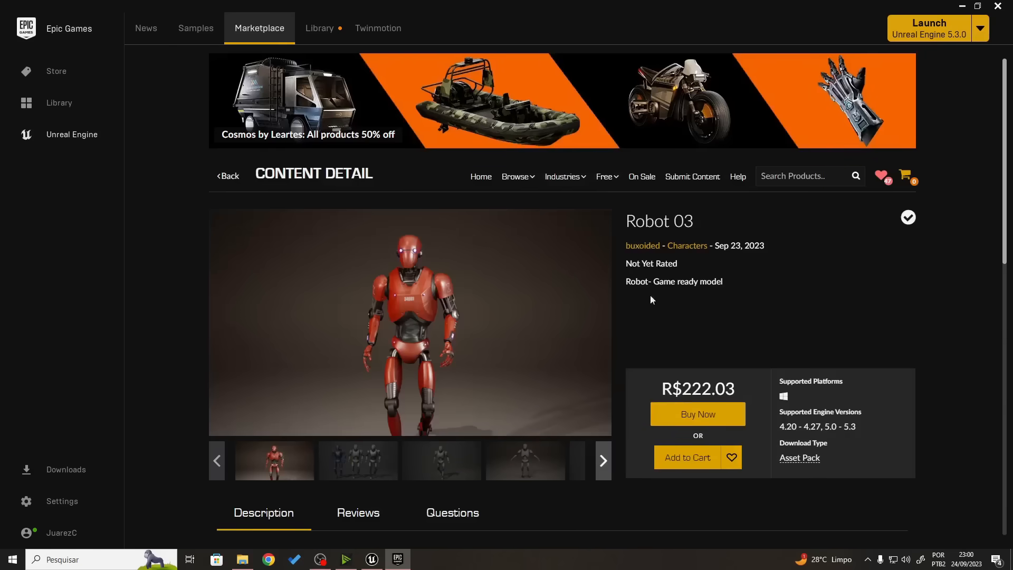
{"action": "scroll", "coordinate": [647, 327], "scroll_direction": "down", "scroll_amount": 3}
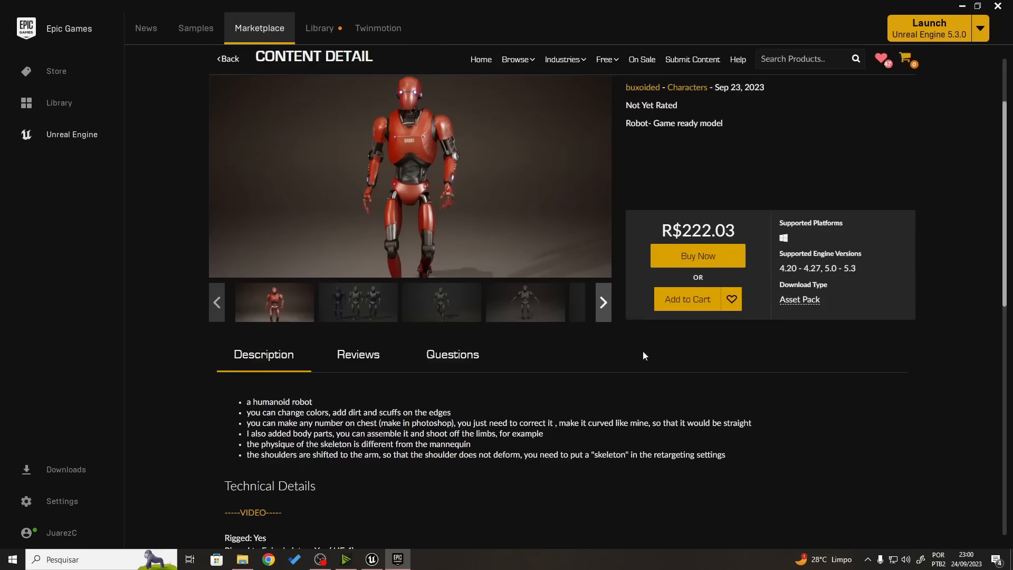
{"action": "left_click_drag", "start_coordinate": [672, 235], "coordinate": [713, 232]}
{"action": "left_click", "coordinate": [737, 230]}
{"action": "scroll", "coordinate": [403, 470], "scroll_direction": "down", "scroll_amount": 5}
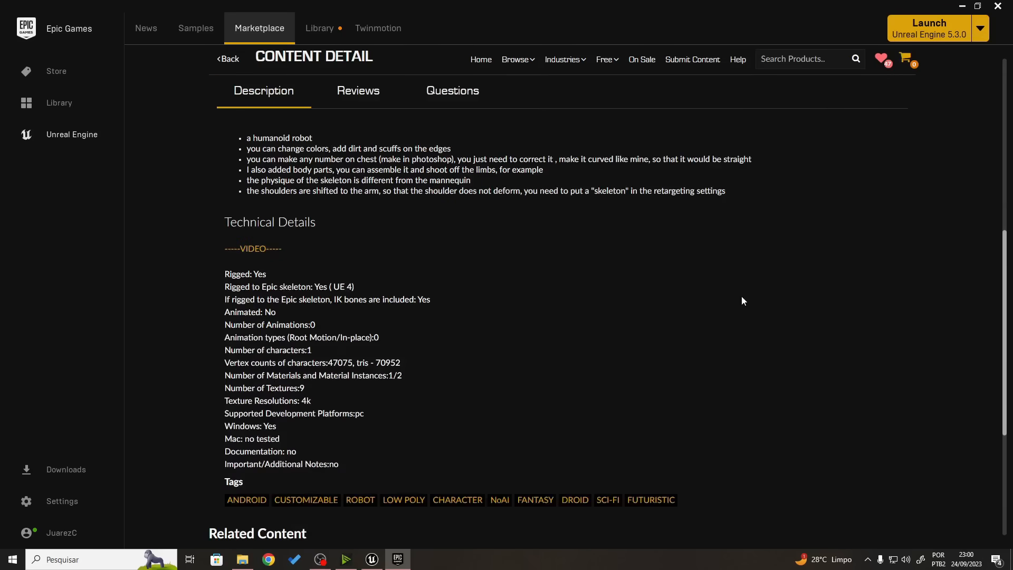
Return to the Marketplace home page and look over the Free For The Month products
{"action": "left_click", "coordinate": [217, 60]}
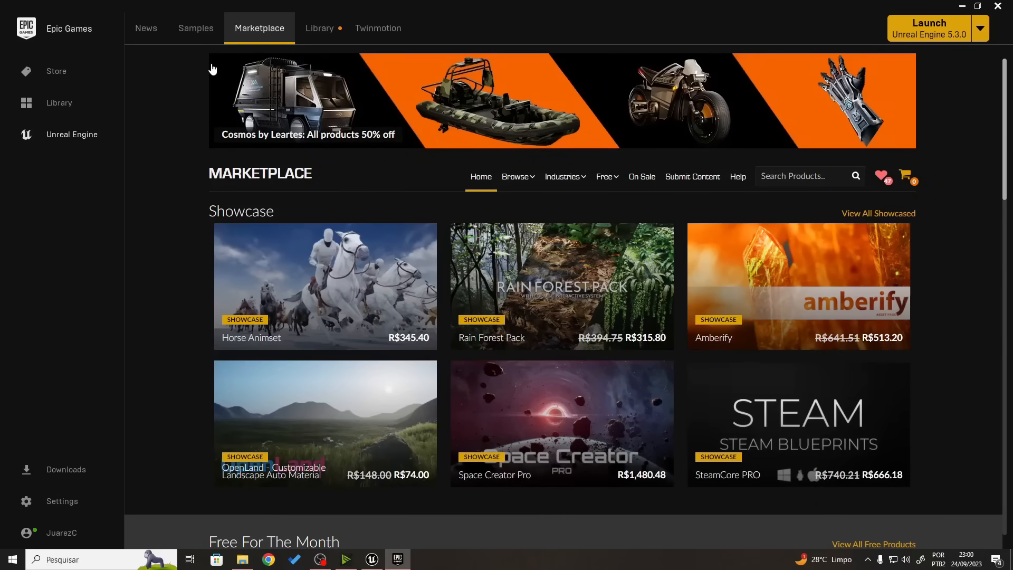
{"action": "scroll", "coordinate": [153, 265], "scroll_direction": "down", "scroll_amount": 5}
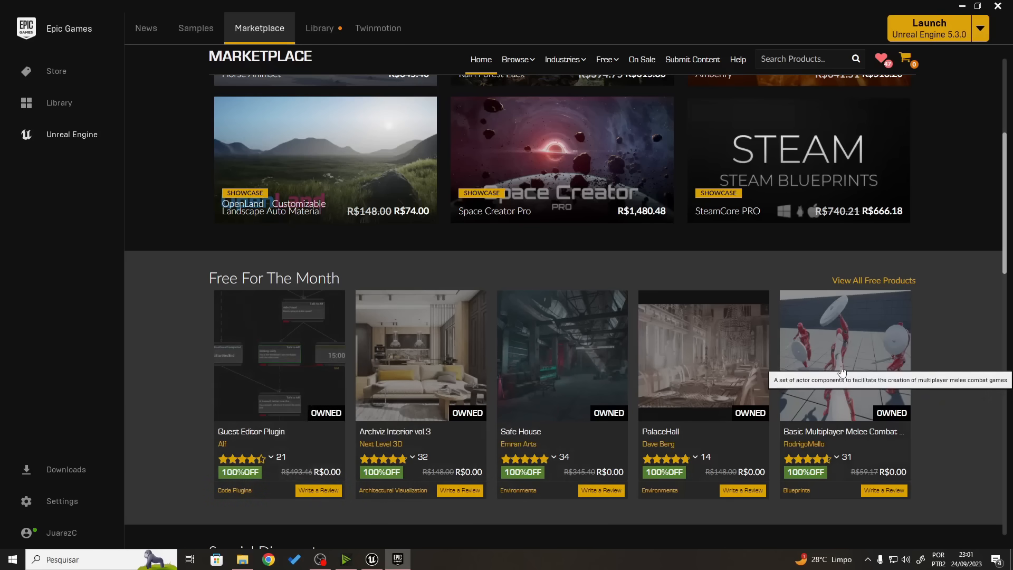
{"action": "scroll", "coordinate": [726, 404], "scroll_direction": "up", "scroll_amount": 3}
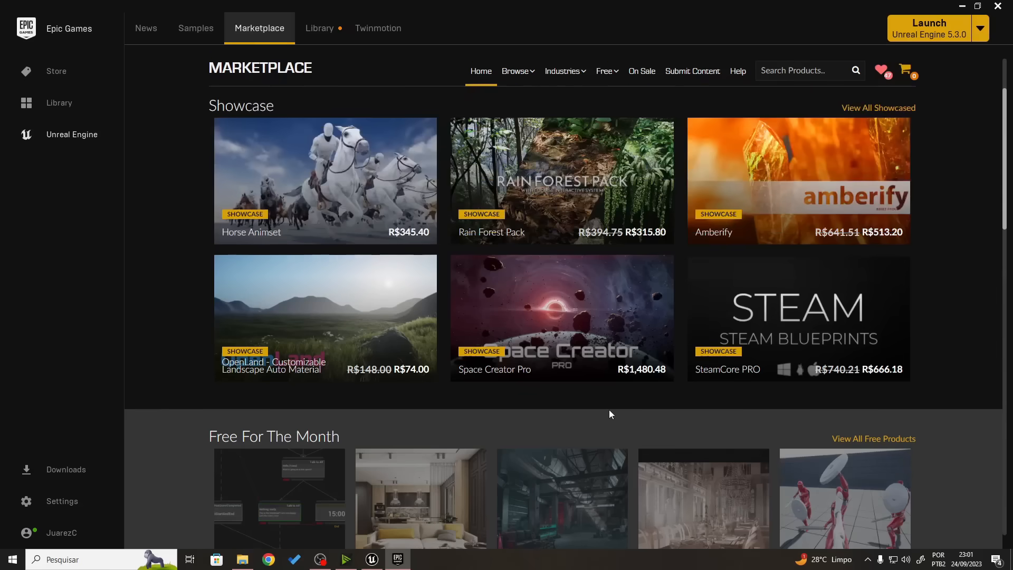
{"action": "scroll", "coordinate": [609, 410], "scroll_direction": "up", "scroll_amount": 2}
Open the free Epic Games Content listing and browse its first page of products
{"action": "mouse_move", "coordinate": [614, 175]}
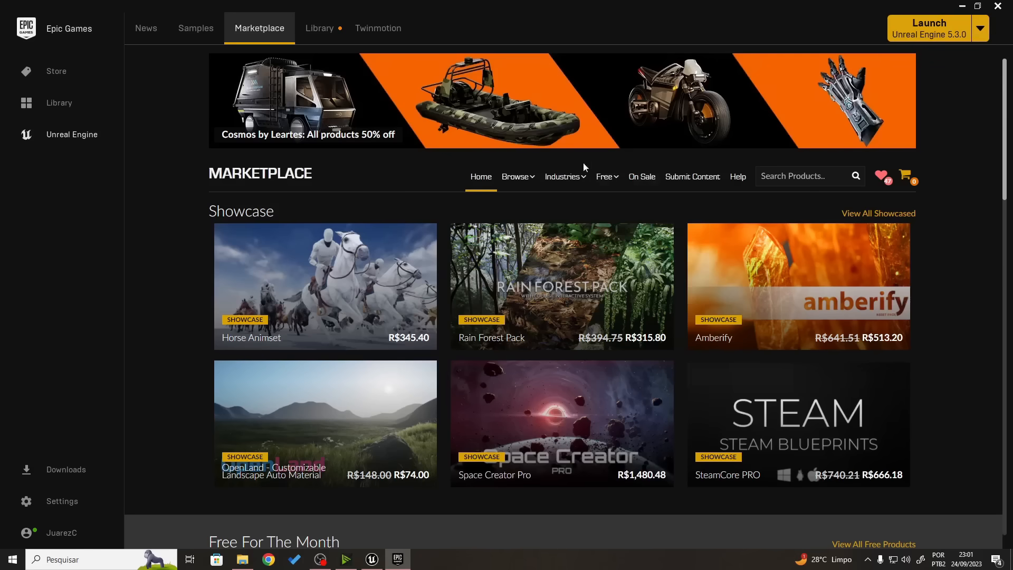
{"action": "mouse_move", "coordinate": [564, 178]}
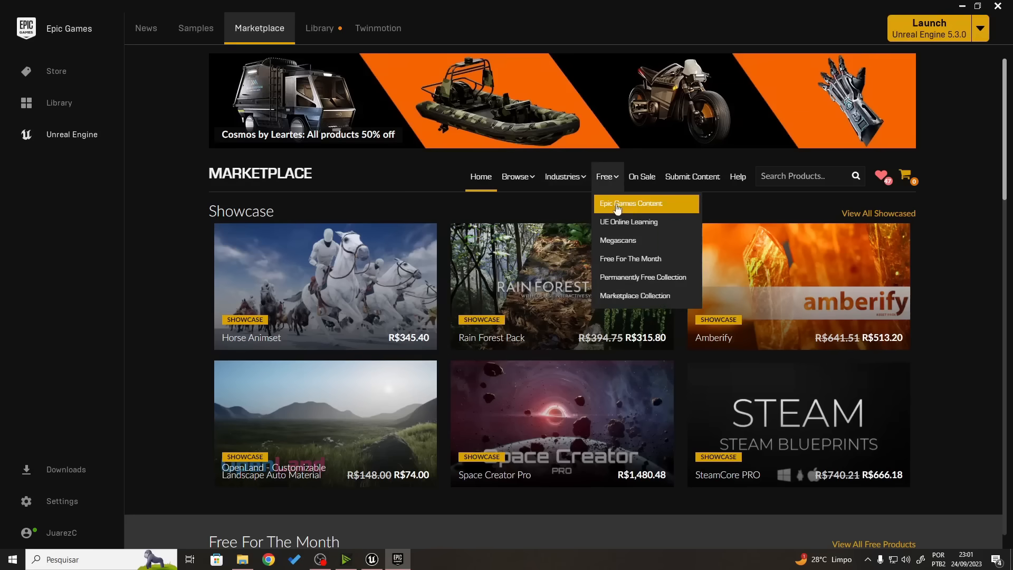
{"action": "left_click", "coordinate": [640, 209]}
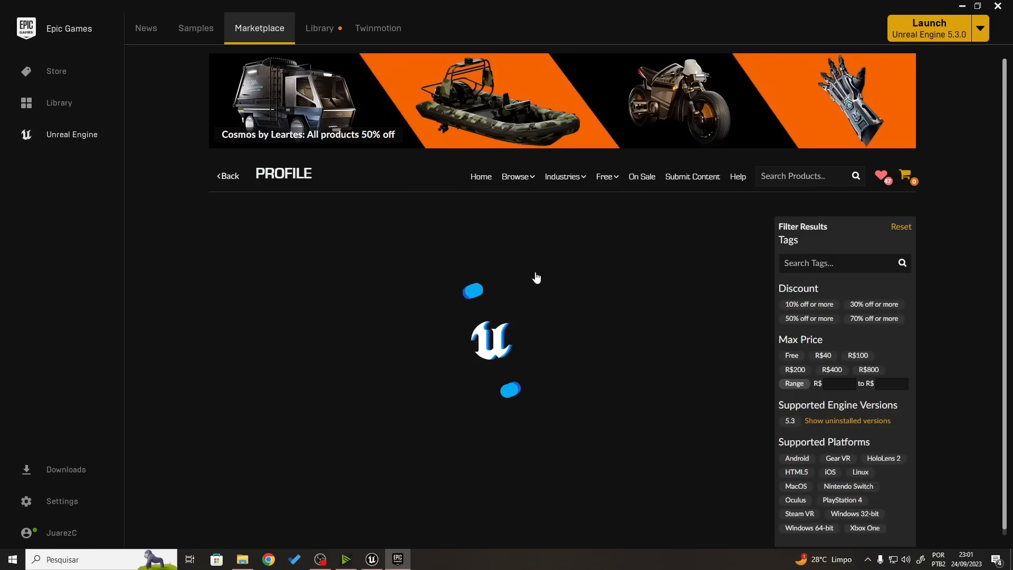
{"action": "scroll", "coordinate": [504, 292], "scroll_direction": "down", "scroll_amount": 5}
{"action": "scroll", "coordinate": [503, 292], "scroll_direction": "down", "scroll_amount": 7}
{"action": "scroll", "coordinate": [504, 292], "scroll_direction": "up", "scroll_amount": 2}
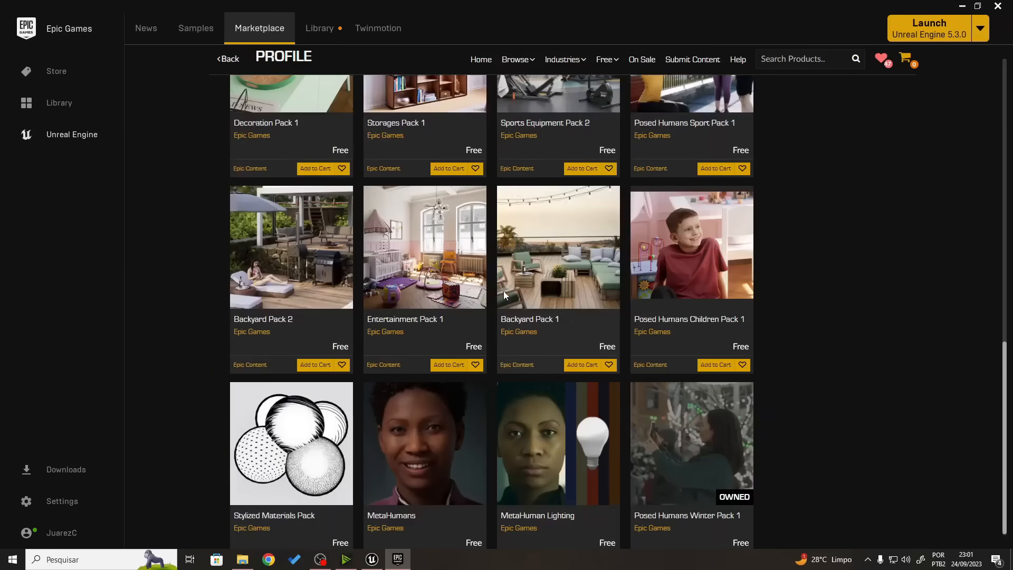
{"action": "scroll", "coordinate": [504, 298], "scroll_direction": "down", "scroll_amount": 3}
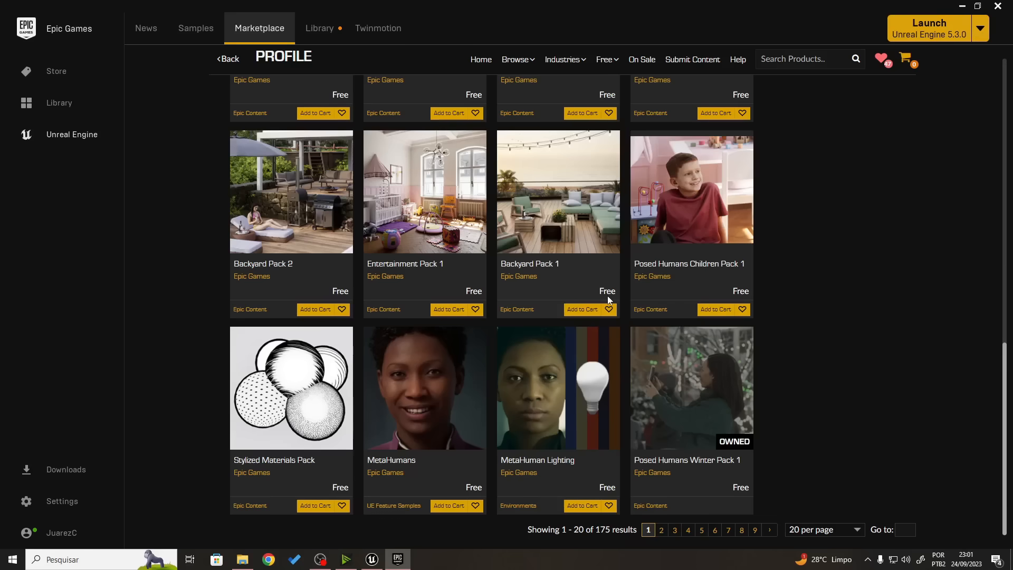
Go to page 2 of the Epic Games listing and examine the sample projects, including City Sample and Lyra Starter Game
{"action": "left_click", "coordinate": [662, 530]}
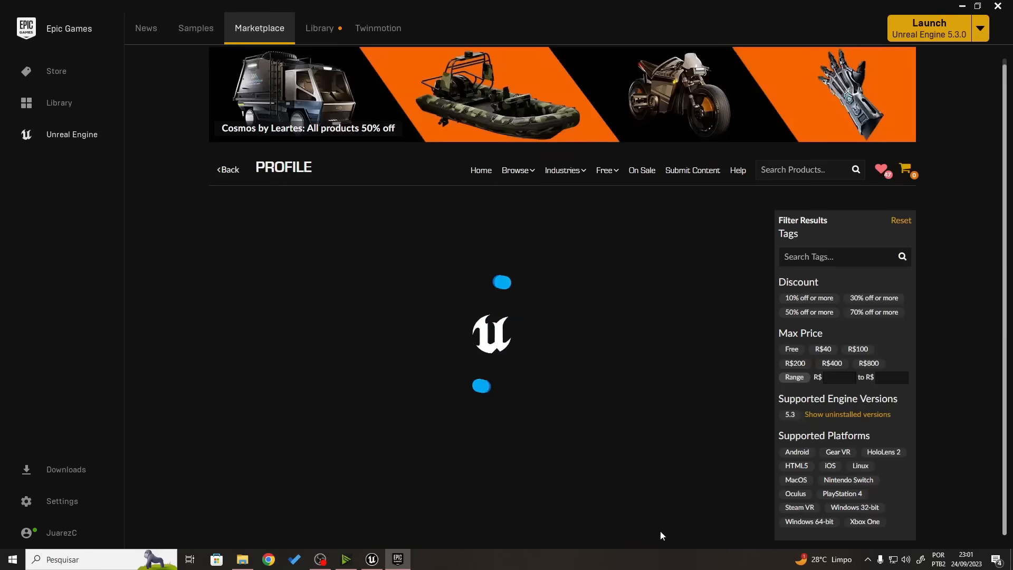
{"action": "scroll", "coordinate": [711, 419], "scroll_direction": "up", "scroll_amount": 4}
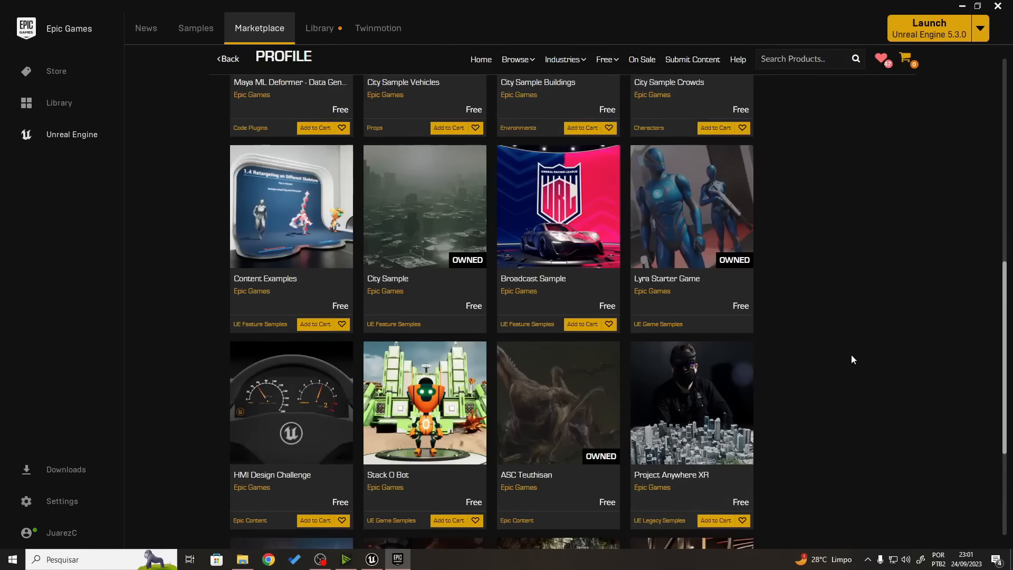
{"action": "scroll", "coordinate": [852, 356], "scroll_direction": "up", "scroll_amount": 2}
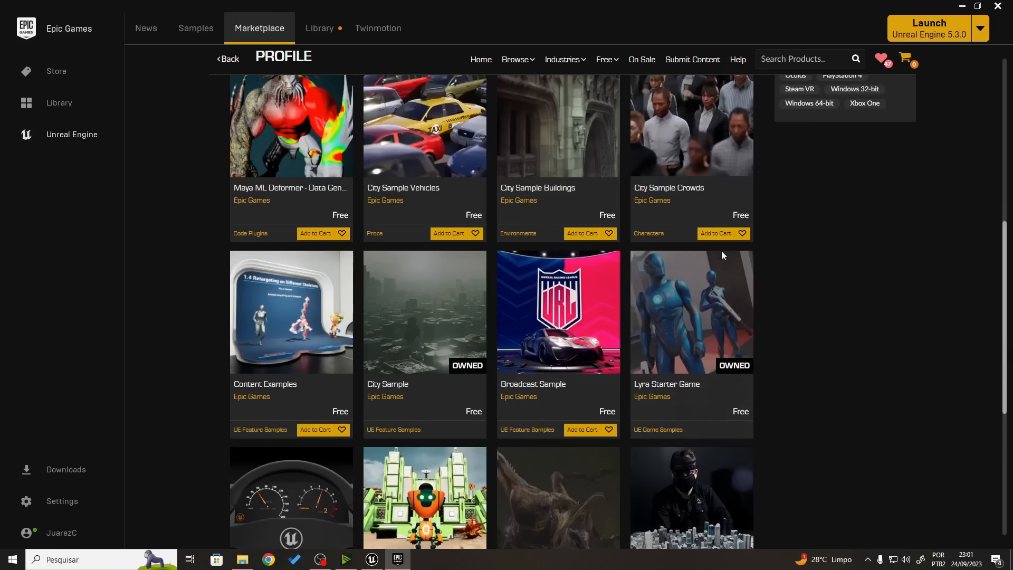
{"action": "scroll", "coordinate": [722, 253], "scroll_direction": "up", "scroll_amount": 4}
{"action": "scroll", "coordinate": [945, 397], "scroll_direction": "down", "scroll_amount": 2}
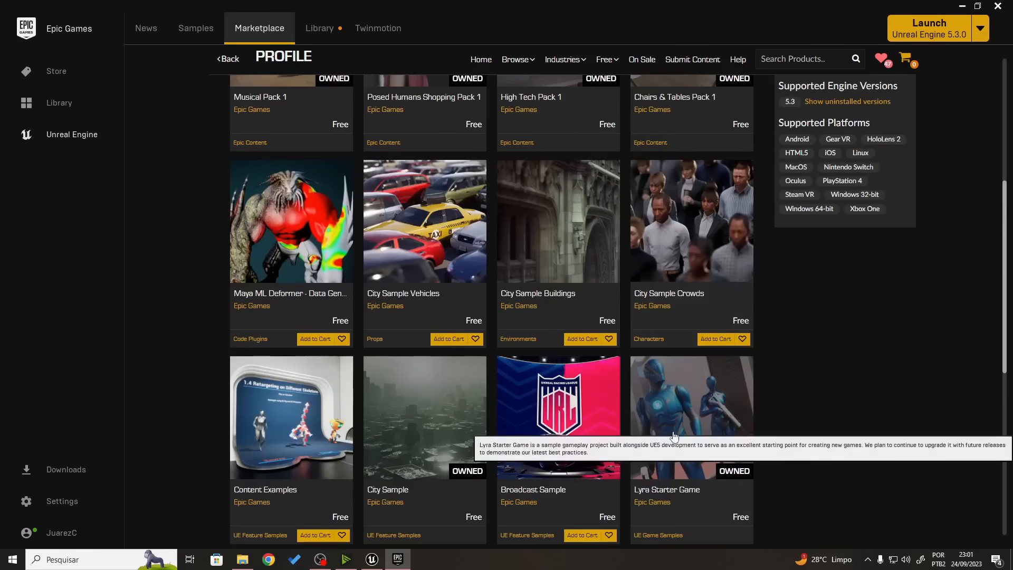
{"action": "scroll", "coordinate": [813, 403], "scroll_direction": "up", "scroll_amount": 3}
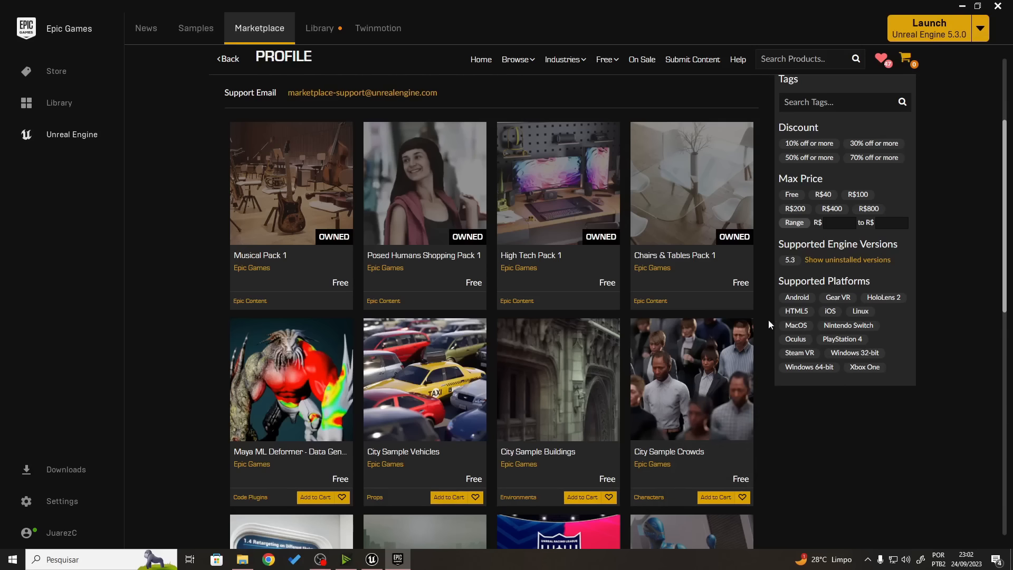
{"action": "scroll", "coordinate": [436, 375], "scroll_direction": "down", "scroll_amount": 5}
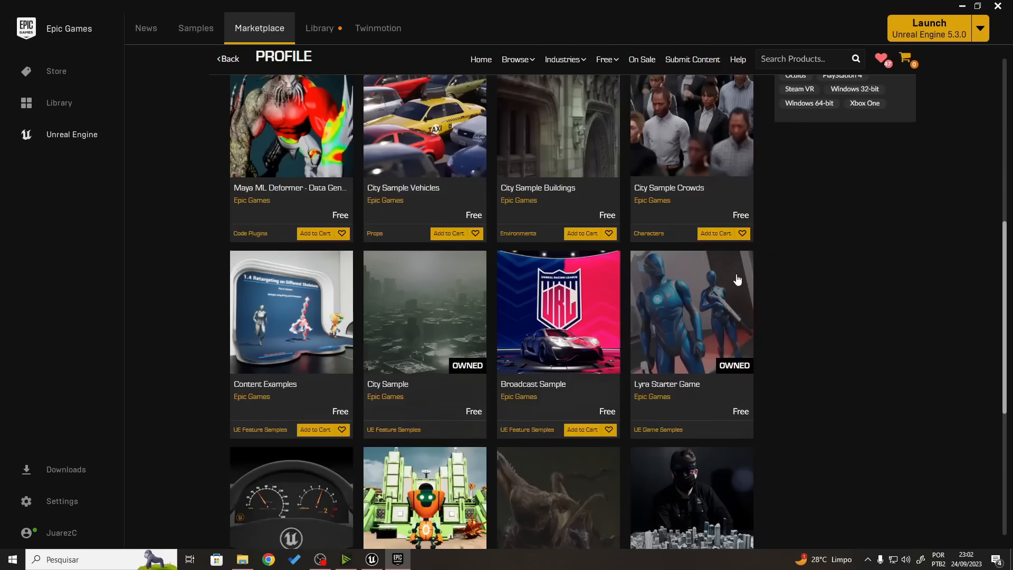
{"action": "scroll", "coordinate": [737, 279], "scroll_direction": "up", "scroll_amount": 7}
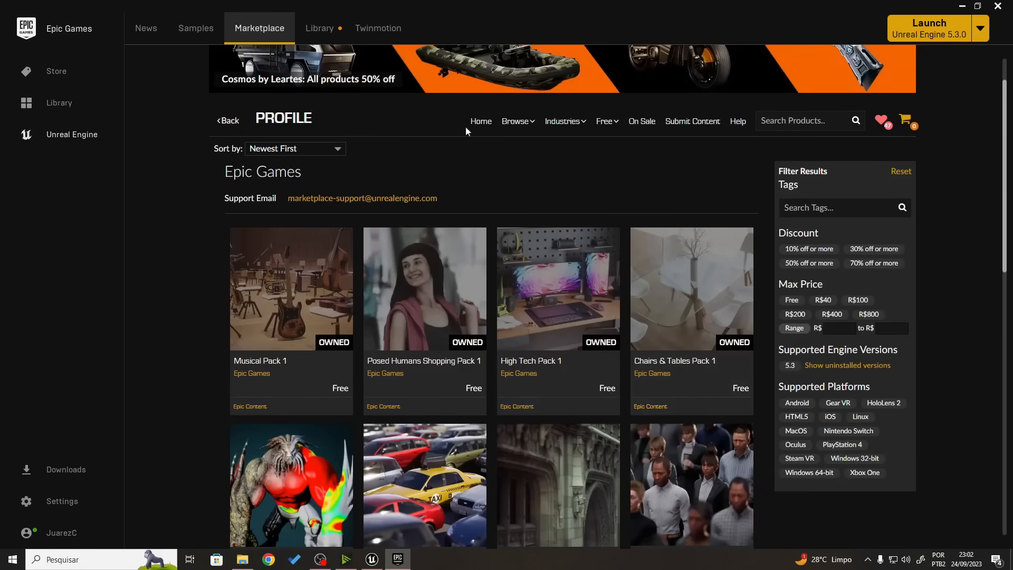
Go back to the Marketplace home page and look through the Free For The Month and Special Discounts sections
{"action": "left_click", "coordinate": [487, 128]}
{"action": "scroll", "coordinate": [491, 340], "scroll_direction": "down", "scroll_amount": 10}
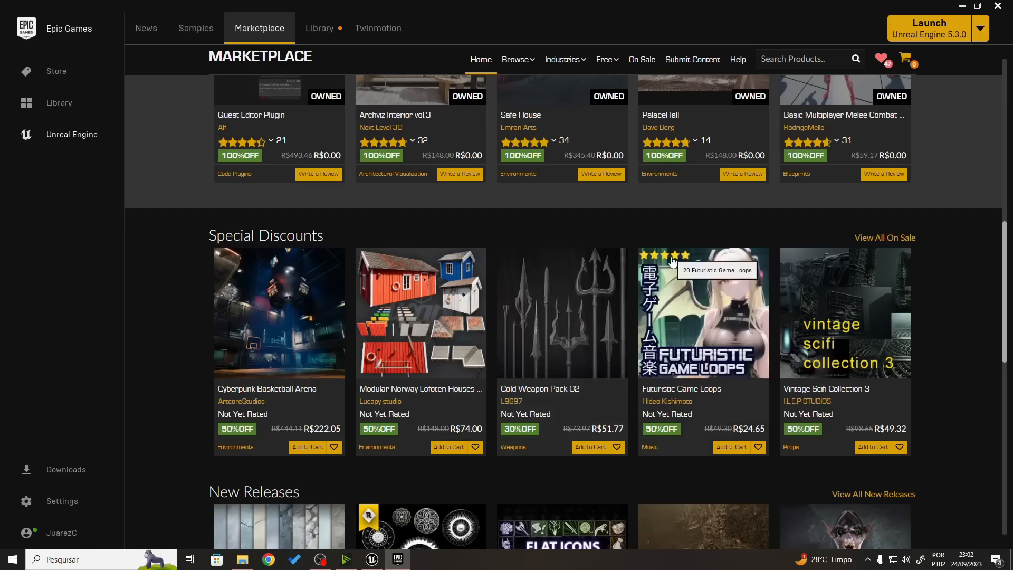
{"action": "scroll", "coordinate": [702, 240], "scroll_direction": "up", "scroll_amount": 5}
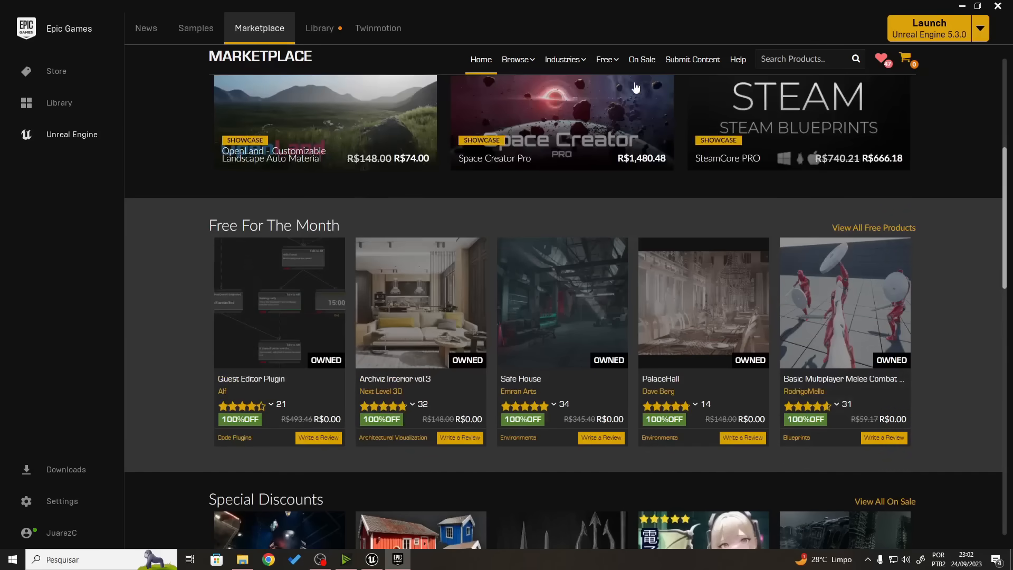
{"action": "scroll", "coordinate": [576, 108], "scroll_direction": "up", "scroll_amount": 4}
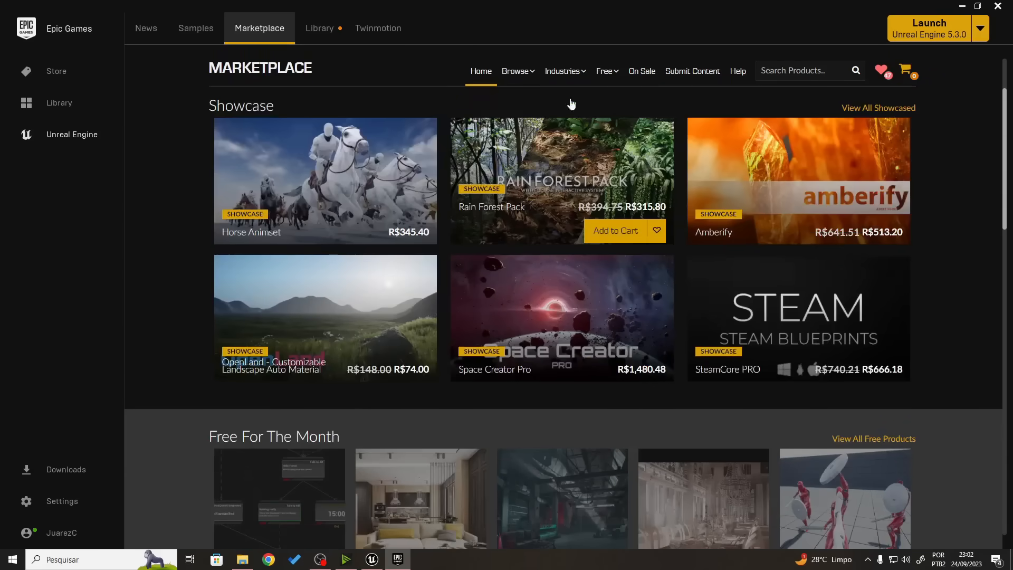
Reopen the free Epic Games Content listing and show its second page of products
{"action": "mouse_move", "coordinate": [604, 76]}
{"action": "left_click", "coordinate": [612, 99]}
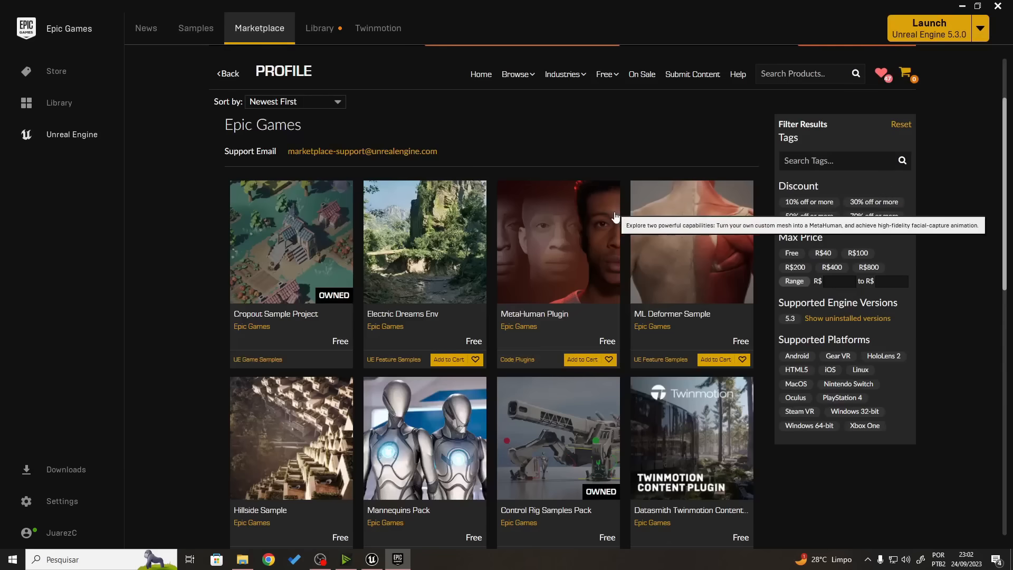
{"action": "scroll", "coordinate": [615, 217], "scroll_direction": "down", "scroll_amount": 10}
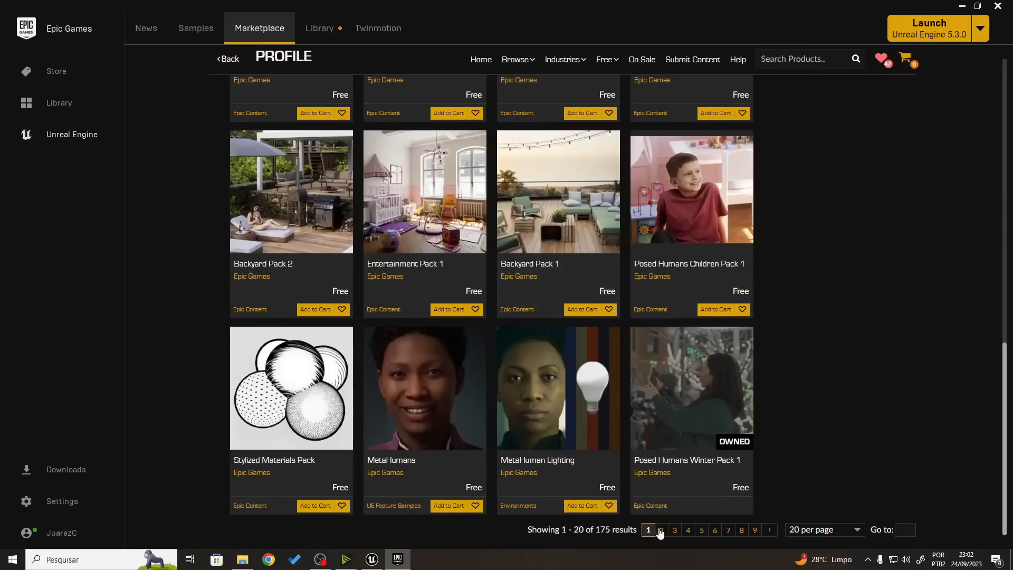
{"action": "left_click", "coordinate": [661, 530]}
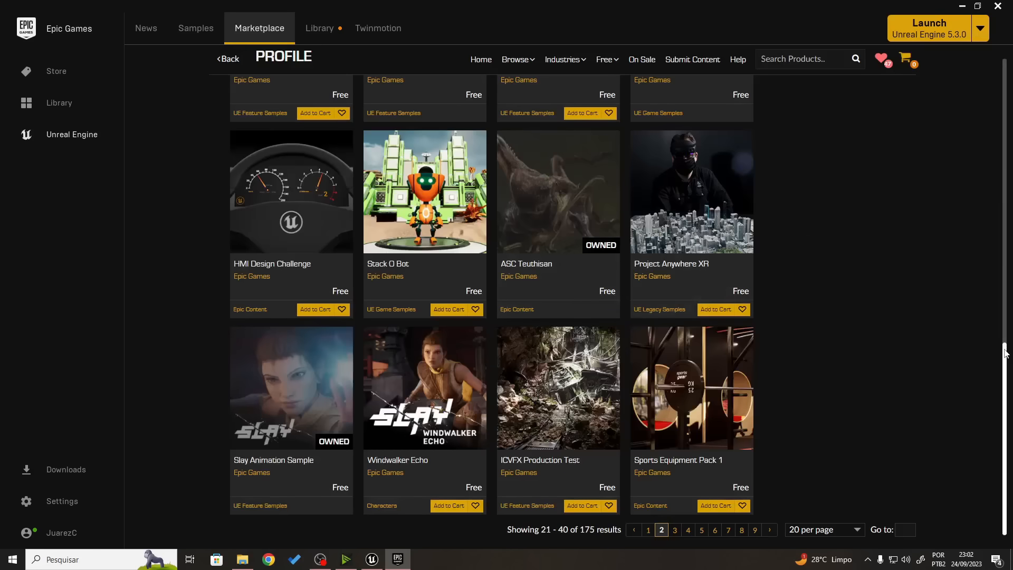
Open the Permanently Free Collection and browse its products down to the Polar Sci-Fi Facility and Landscape Pro rows
{"action": "left_click_drag", "start_coordinate": [1005, 352], "coordinate": [1005, 67]}
{"action": "mouse_move", "coordinate": [609, 182]}
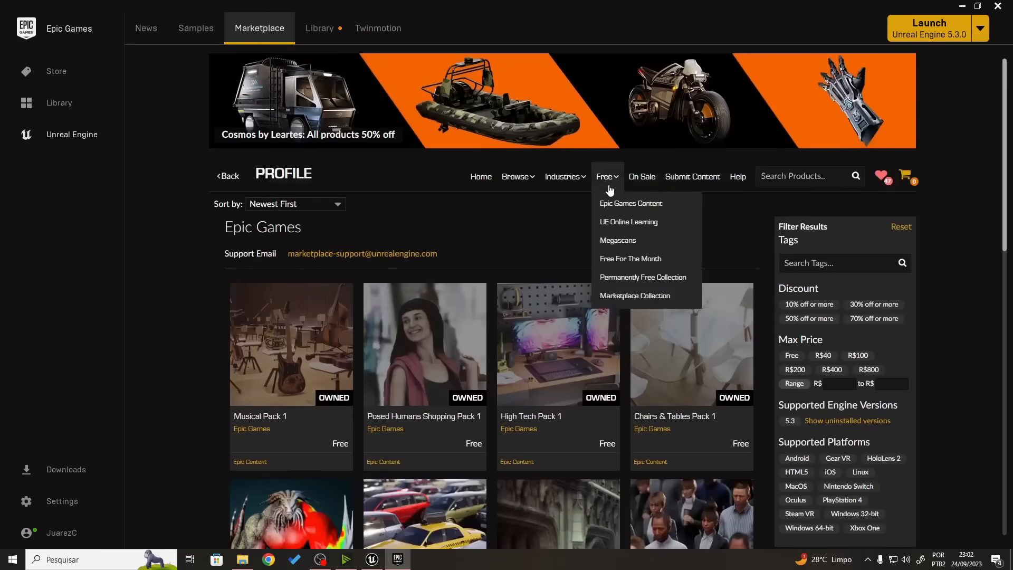
{"action": "left_click", "coordinate": [638, 285]}
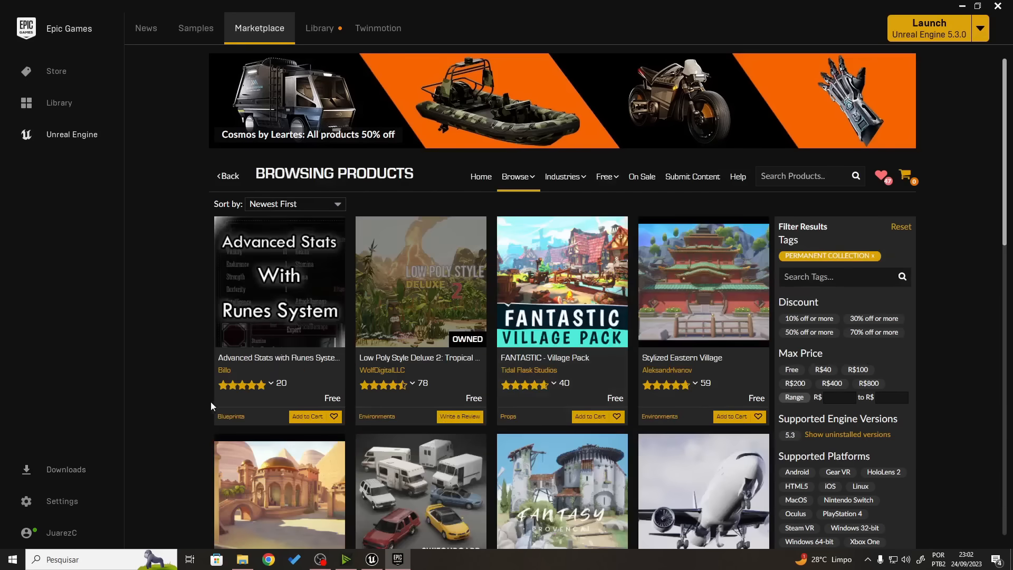
{"action": "scroll", "coordinate": [526, 371], "scroll_direction": "down", "scroll_amount": 2}
{"action": "scroll", "coordinate": [203, 365], "scroll_direction": "down", "scroll_amount": 4}
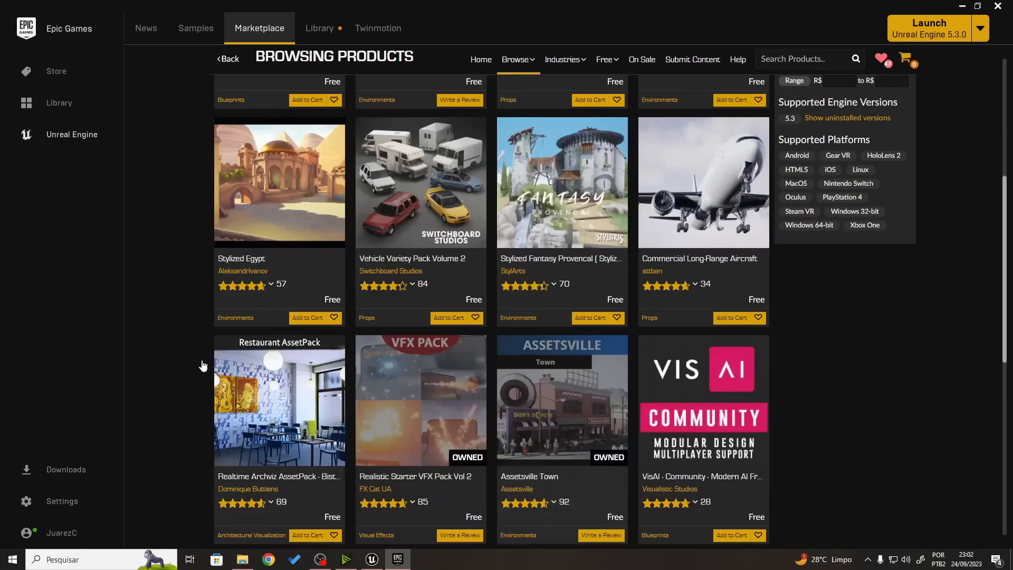
{"action": "scroll", "coordinate": [639, 356], "scroll_direction": "down", "scroll_amount": 3}
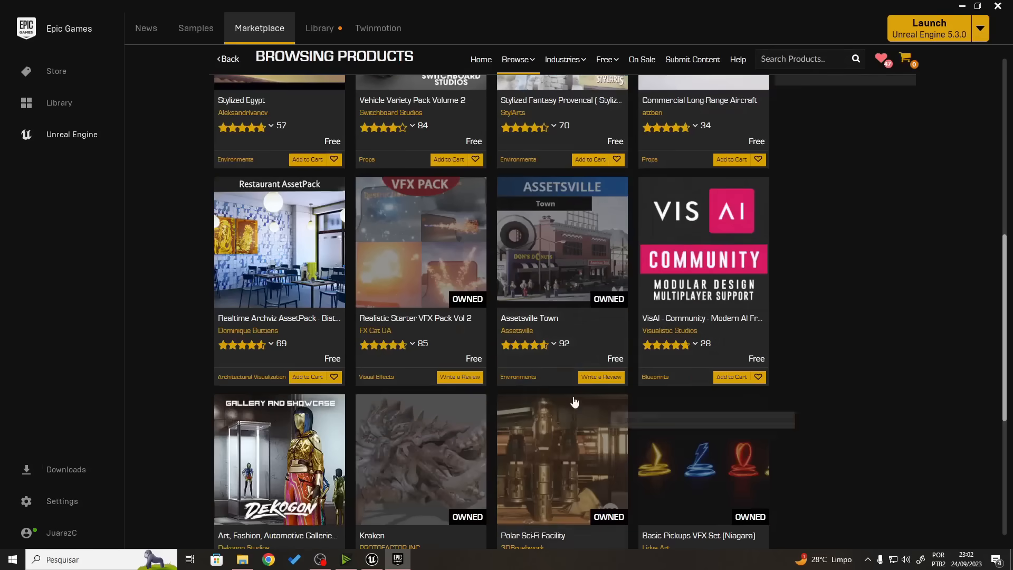
{"action": "mouse_move", "coordinate": [411, 343]}
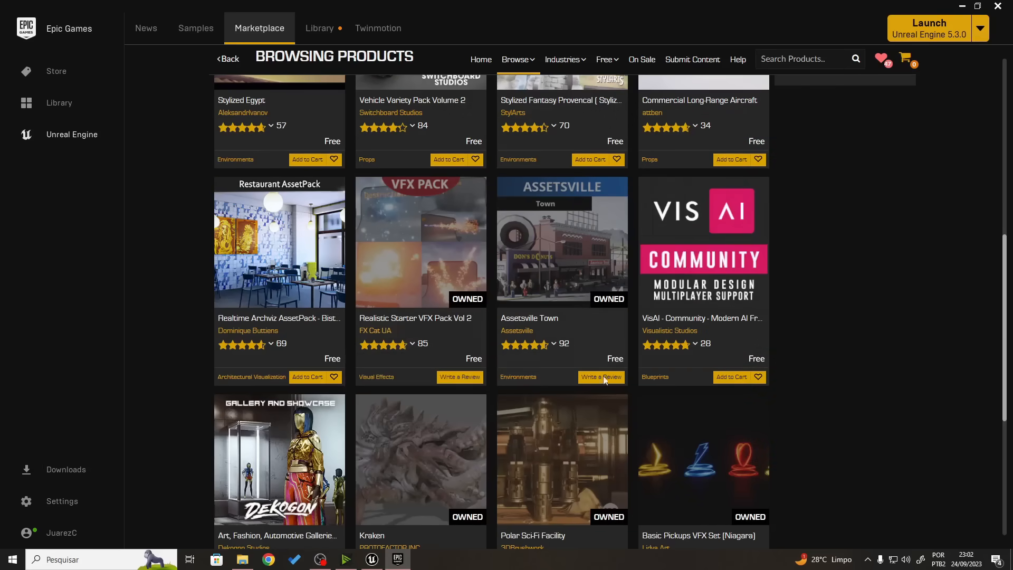
{"action": "scroll", "coordinate": [304, 388], "scroll_direction": "down", "scroll_amount": 1}
{"action": "scroll", "coordinate": [304, 388], "scroll_direction": "down", "scroll_amount": 2}
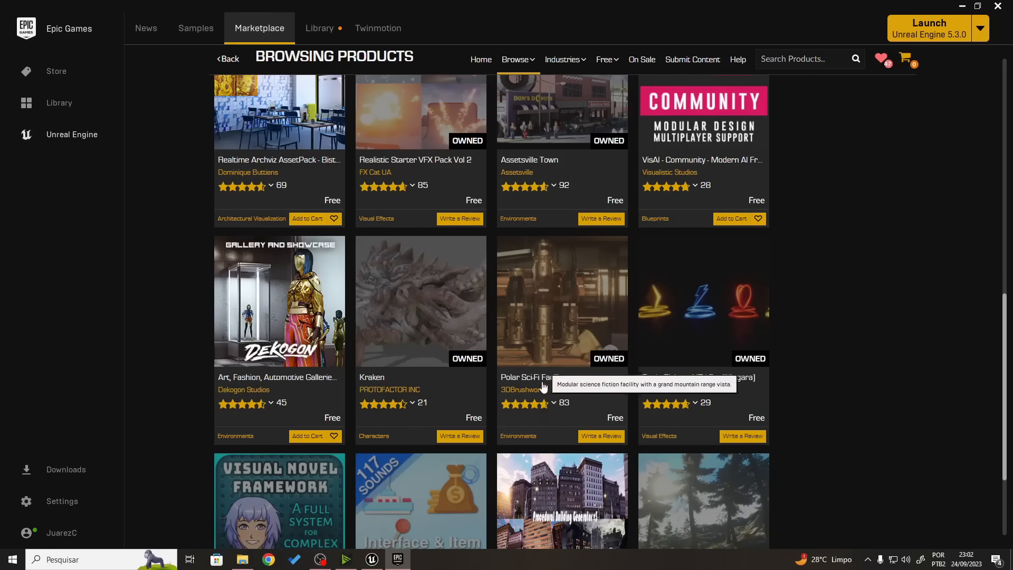
{"action": "scroll", "coordinate": [566, 315], "scroll_direction": "down", "scroll_amount": 2}
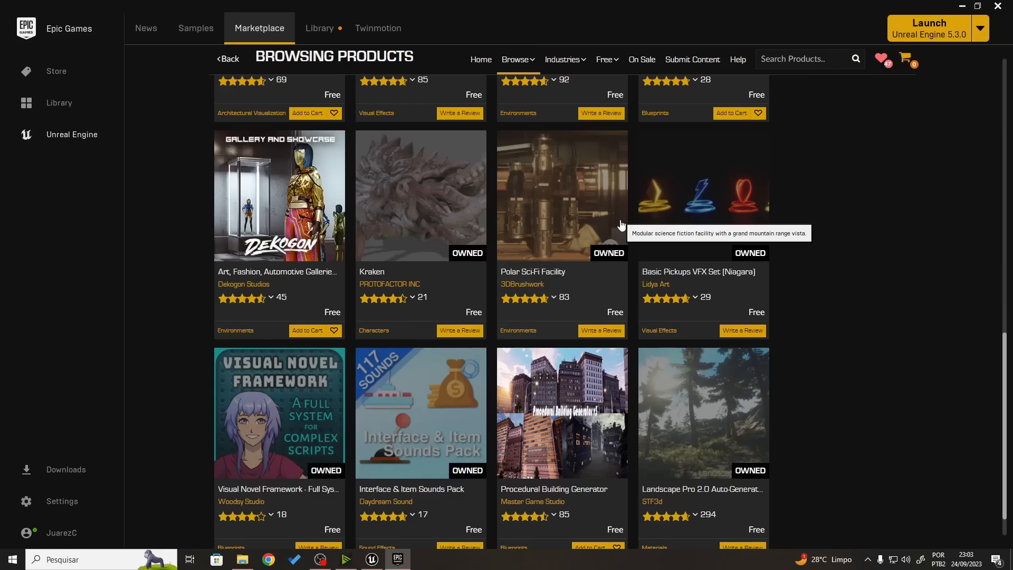
Search the Marketplace for "paragon" and browse the resulting character packs
{"action": "left_click_drag", "start_coordinate": [1005, 342], "coordinate": [1005, 64]}
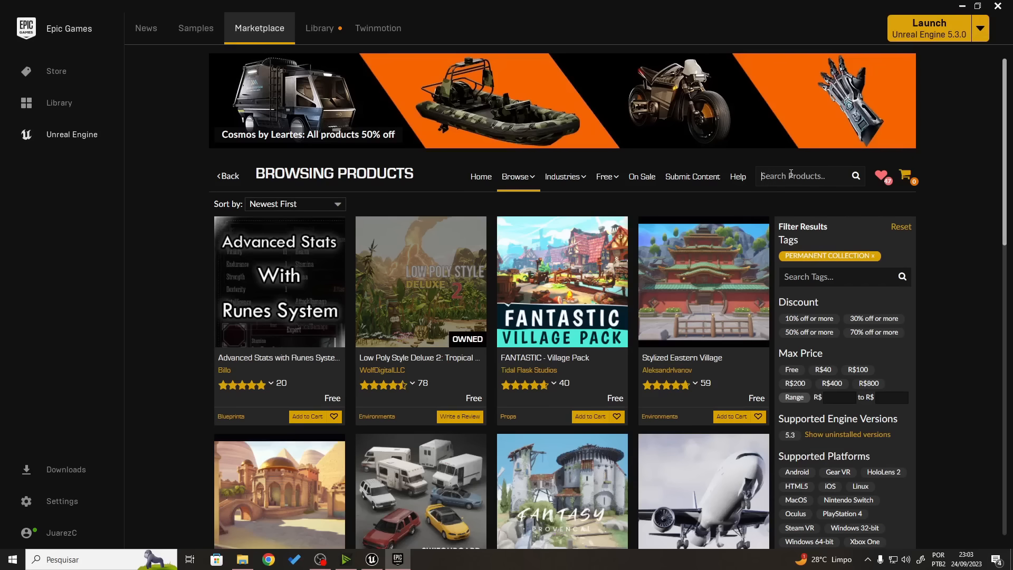
{"action": "type", "text": "paragon"}
{"action": "key", "text": "Return"}
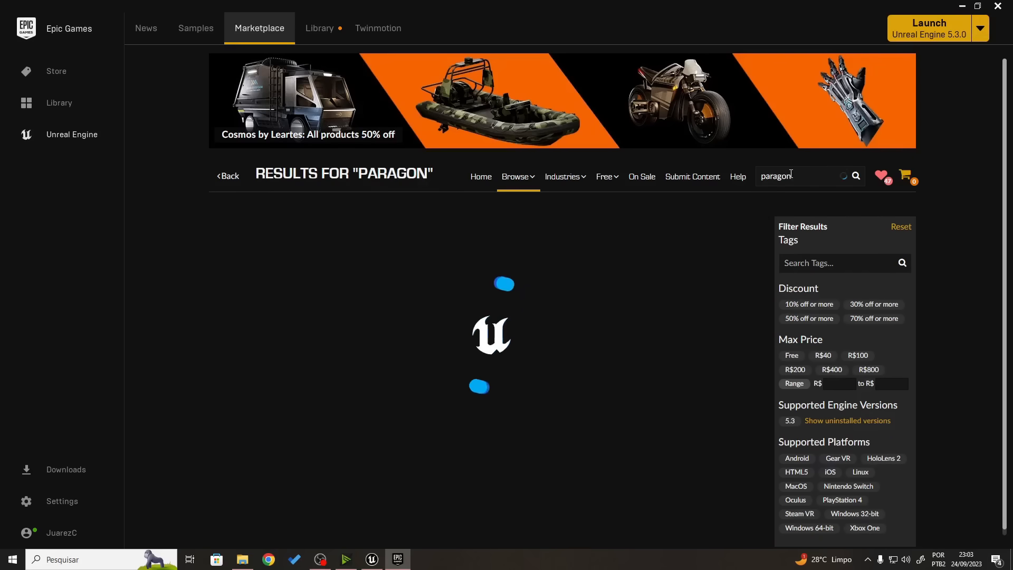
{"action": "left_click", "coordinate": [185, 363]}
{"action": "scroll", "coordinate": [328, 301], "scroll_direction": "down", "scroll_amount": 10}
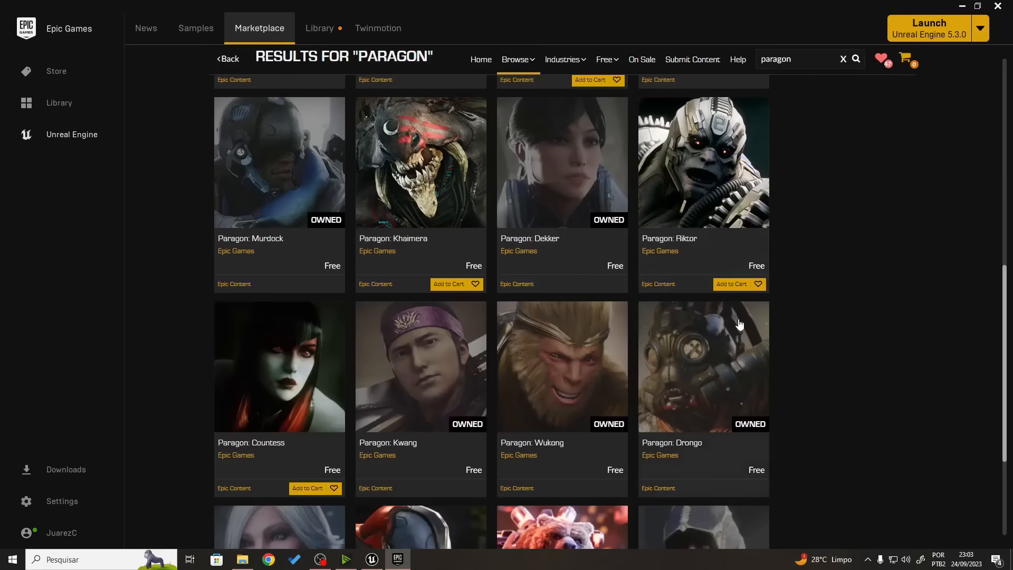
{"action": "scroll", "coordinate": [738, 326], "scroll_direction": "down", "scroll_amount": 3}
{"action": "scroll", "coordinate": [675, 211], "scroll_direction": "up", "scroll_amount": 13}
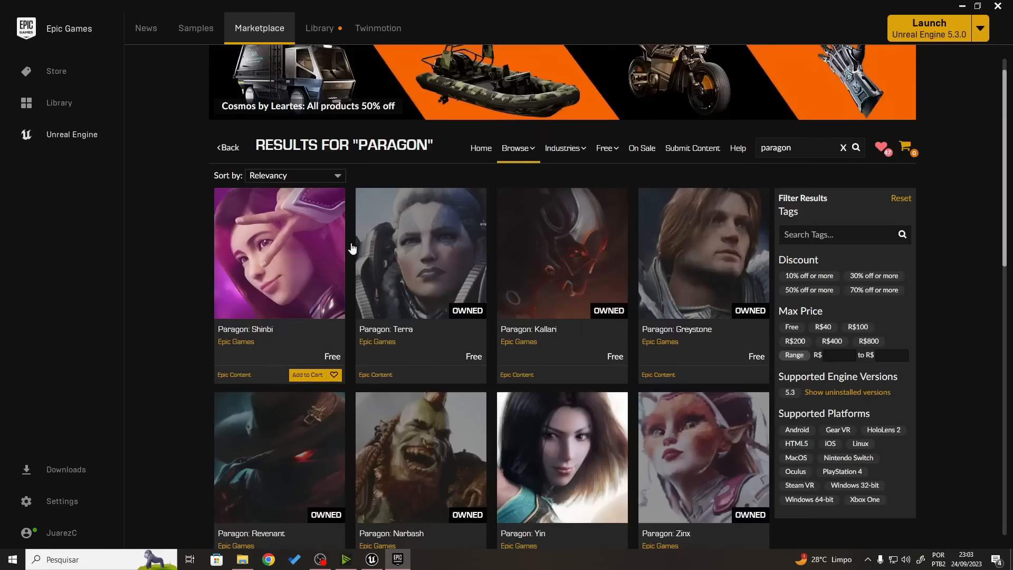
Look through the Paragon character packs again and open the detail page of Paragon: Kallari
{"action": "scroll", "coordinate": [338, 420], "scroll_direction": "down", "scroll_amount": 2}
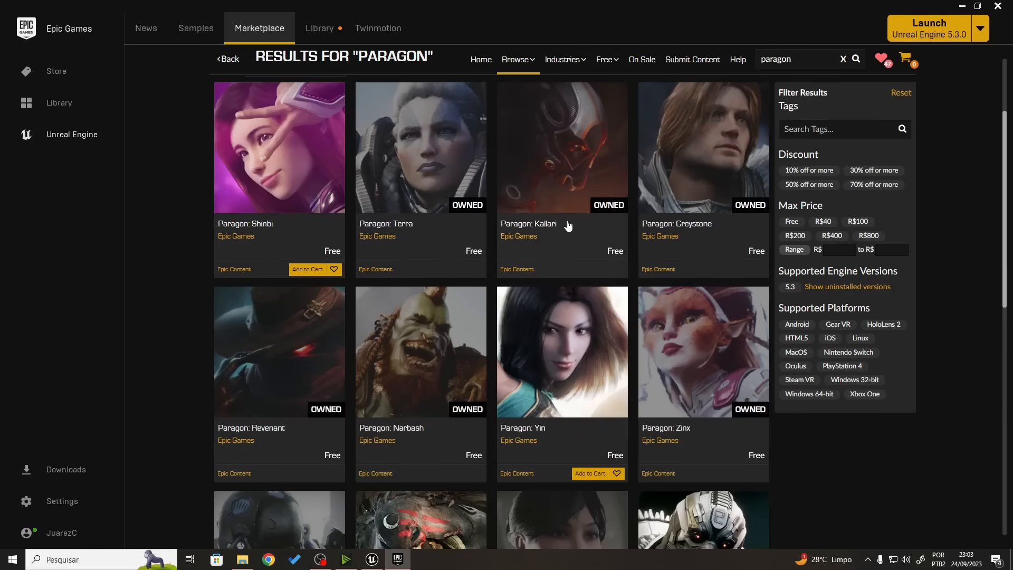
{"action": "scroll", "coordinate": [491, 443], "scroll_direction": "down", "scroll_amount": 4}
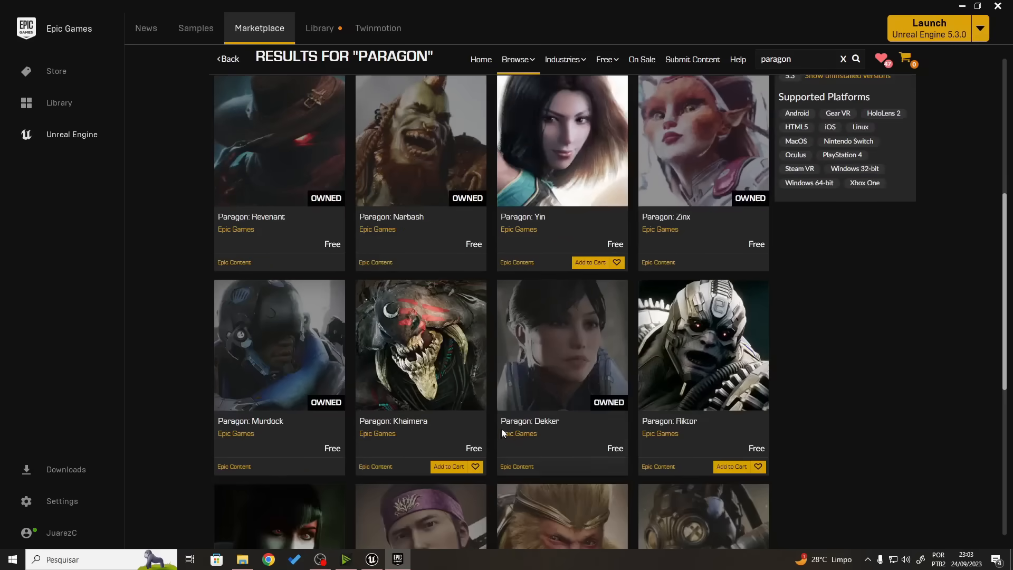
{"action": "scroll", "coordinate": [501, 429], "scroll_direction": "up", "scroll_amount": 6}
{"action": "left_click", "coordinate": [568, 217]}
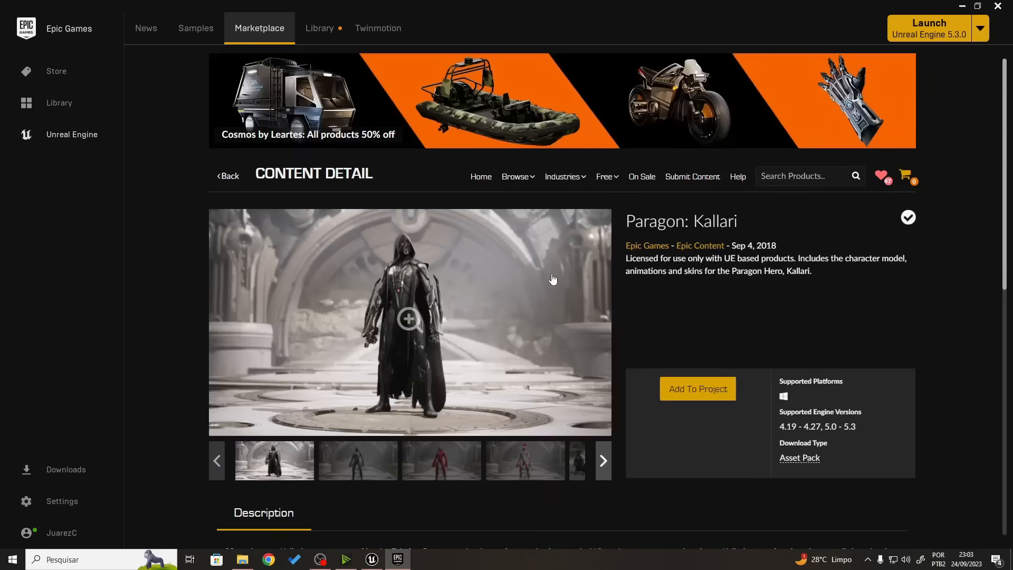
Look through the preview images of the Paragon: Kallari pack, including the group shot of its skins
{"action": "left_click", "coordinate": [371, 458]}
{"action": "left_click", "coordinate": [435, 453]}
{"action": "left_click", "coordinate": [490, 458]}
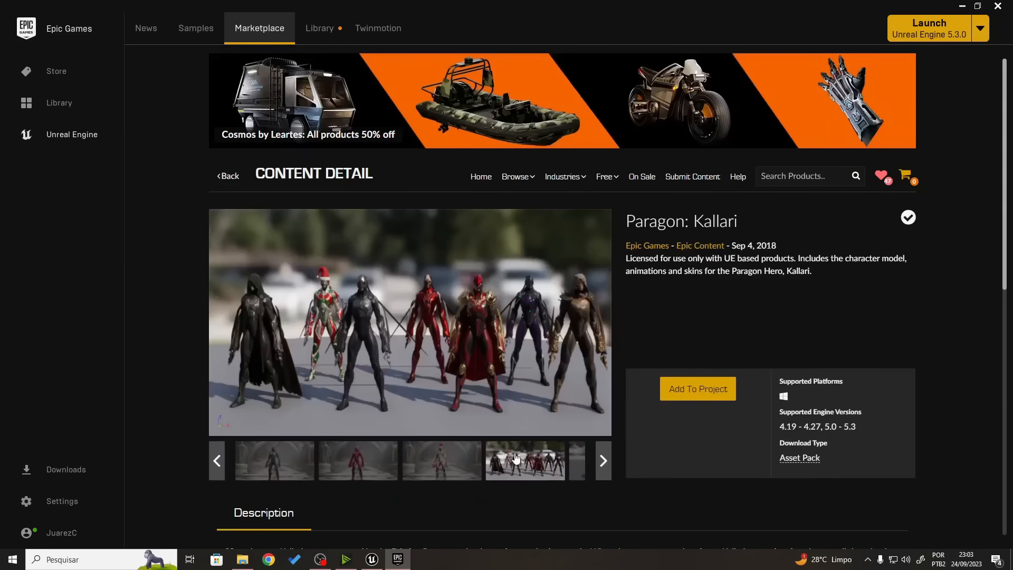
{"action": "left_click", "coordinate": [470, 470]}
{"action": "left_click", "coordinate": [217, 461]}
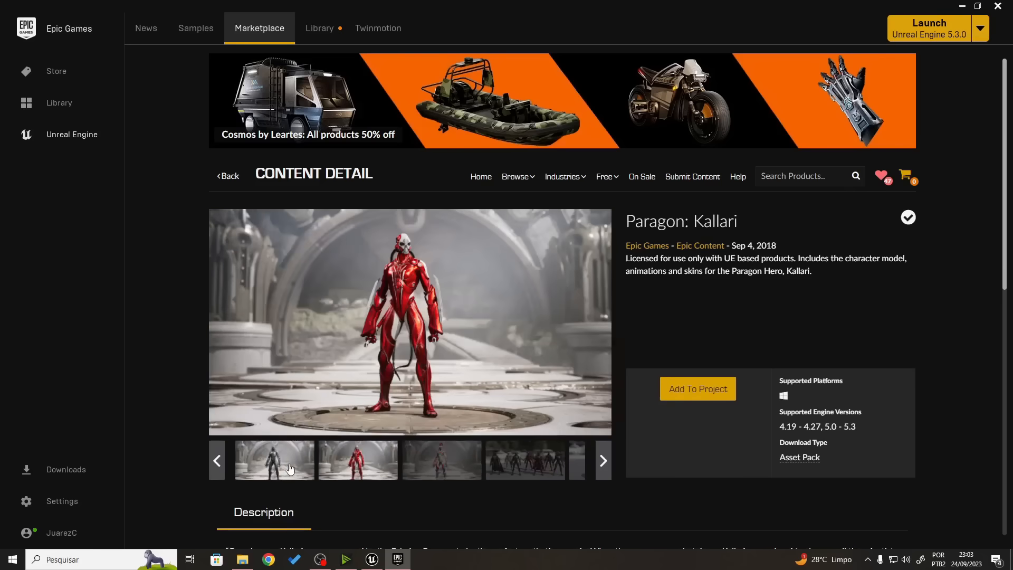
{"action": "left_click", "coordinate": [217, 461]}
{"action": "left_click", "coordinate": [263, 475]}
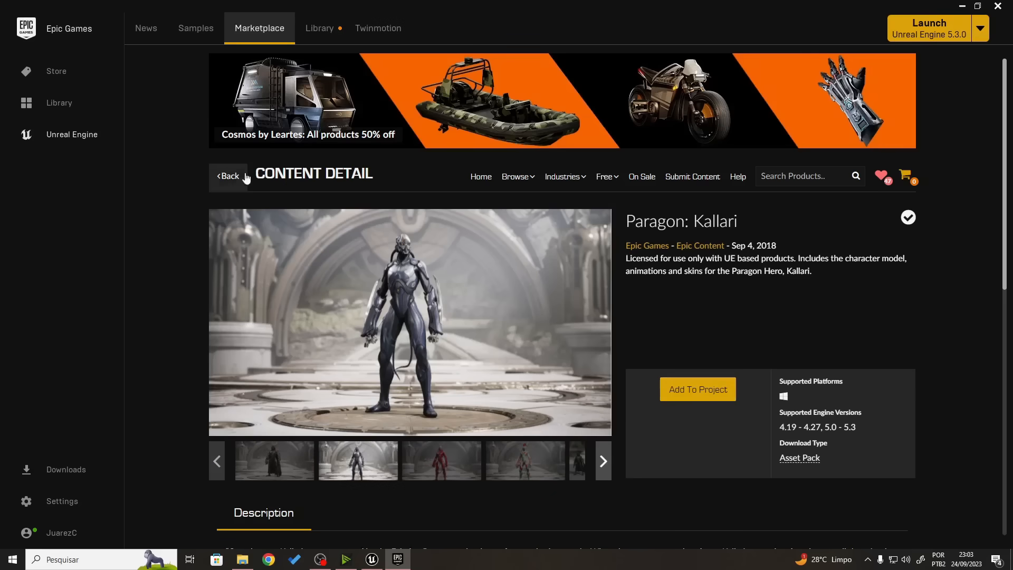
Return to the paragon results, view the Paragon: Riktor detail page and go back to the results
{"action": "left_click", "coordinate": [226, 177]}
{"action": "scroll", "coordinate": [607, 161], "scroll_direction": "down", "scroll_amount": 5}
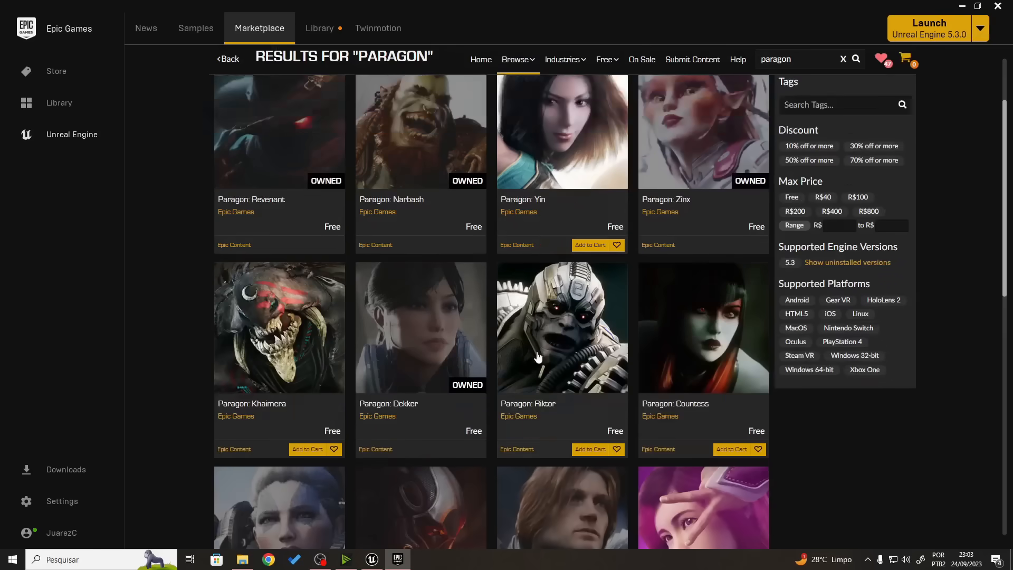
{"action": "left_click", "coordinate": [560, 310]}
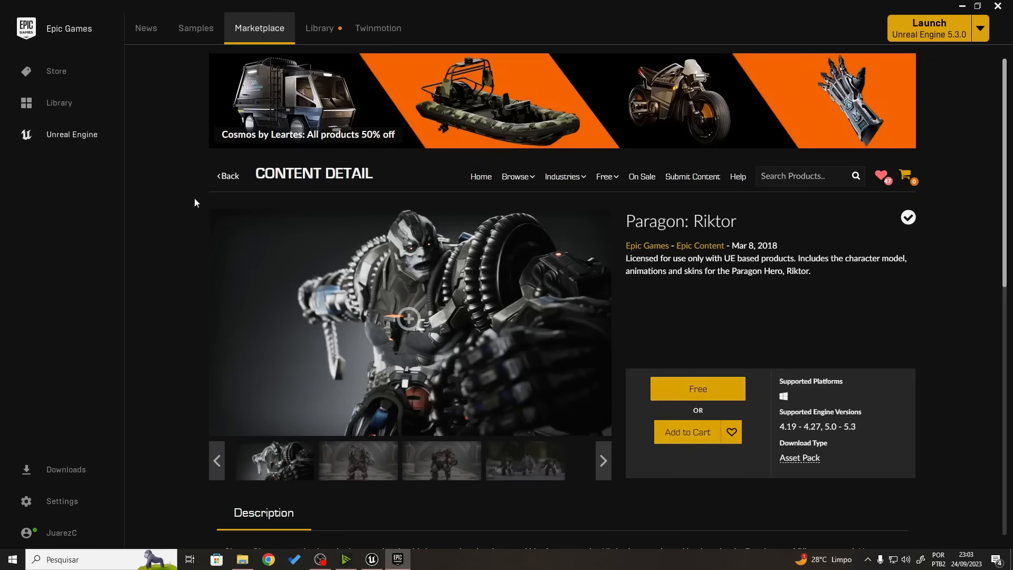
{"action": "left_click", "coordinate": [226, 176]}
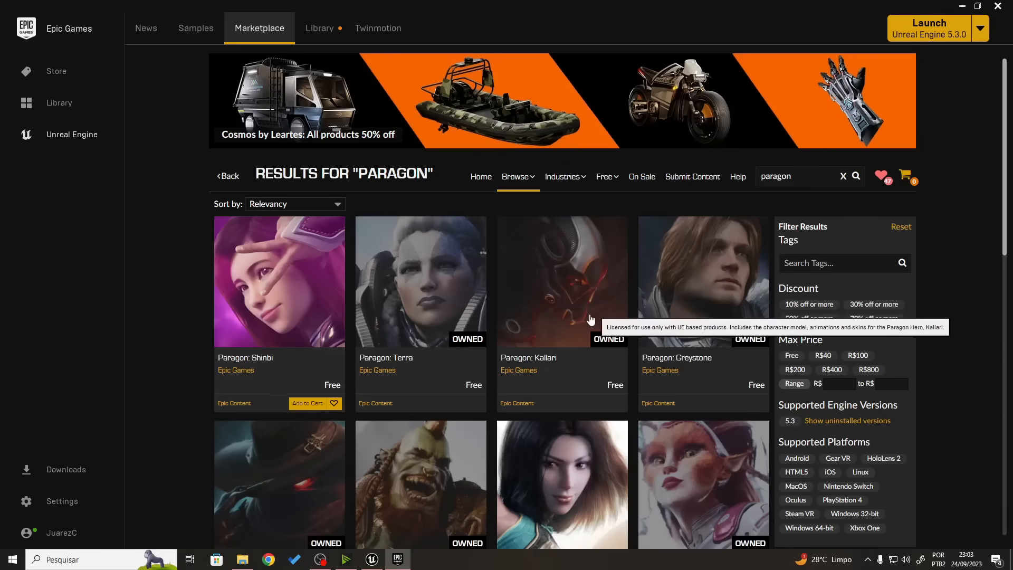
Add Paragon: Kallari to First_Project, filtering the project list with "st", and view the pack's description
{"action": "left_click", "coordinate": [523, 307]}
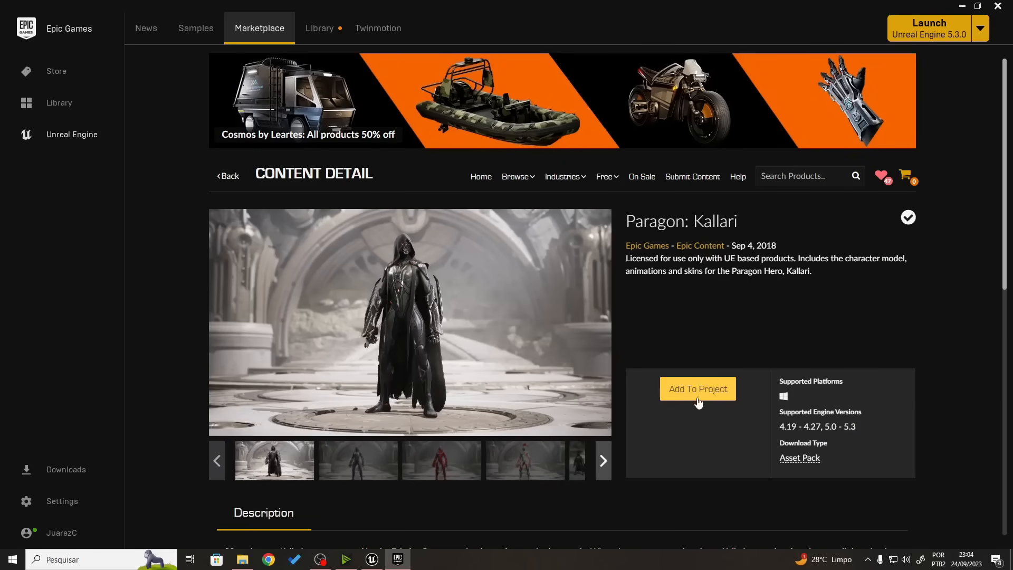
{"action": "left_click", "coordinate": [681, 395]}
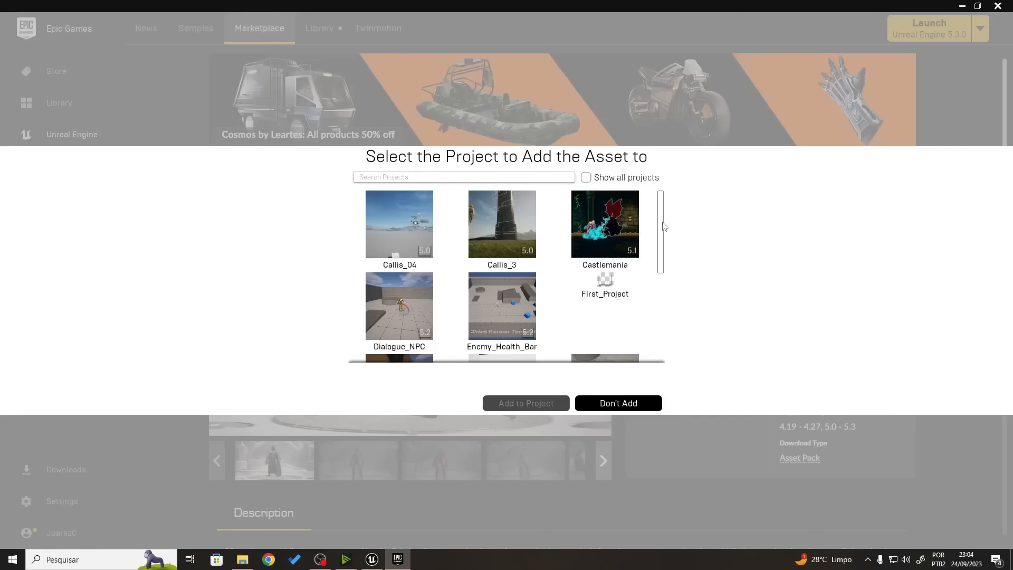
{"action": "scroll", "coordinate": [664, 226], "scroll_direction": "down", "scroll_amount": 2}
{"action": "scroll", "coordinate": [671, 219], "scroll_direction": "up", "scroll_amount": 2}
{"action": "left_click", "coordinate": [526, 180]}
{"action": "type", "text": "st"}
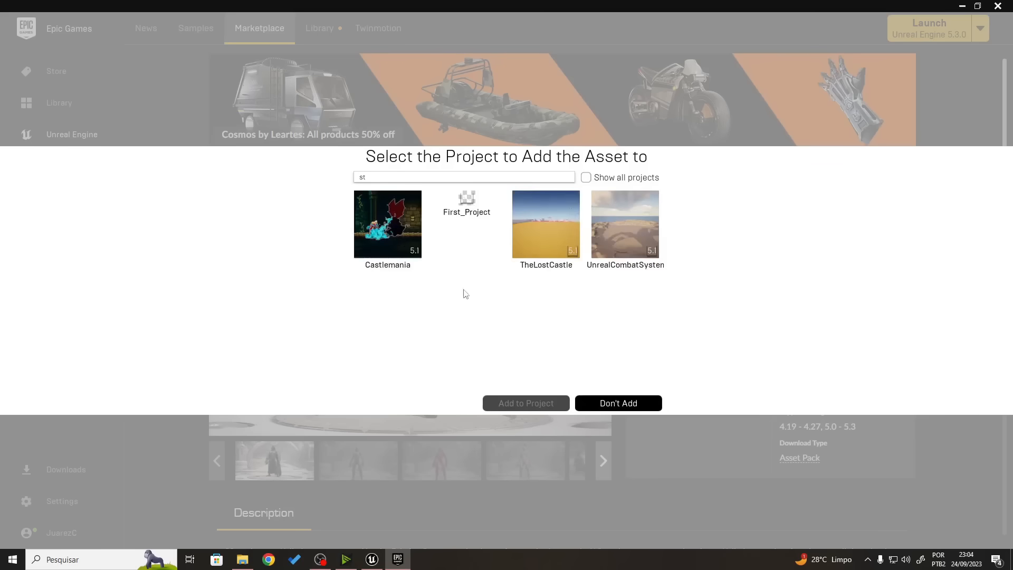
{"action": "left_click", "coordinate": [462, 219]}
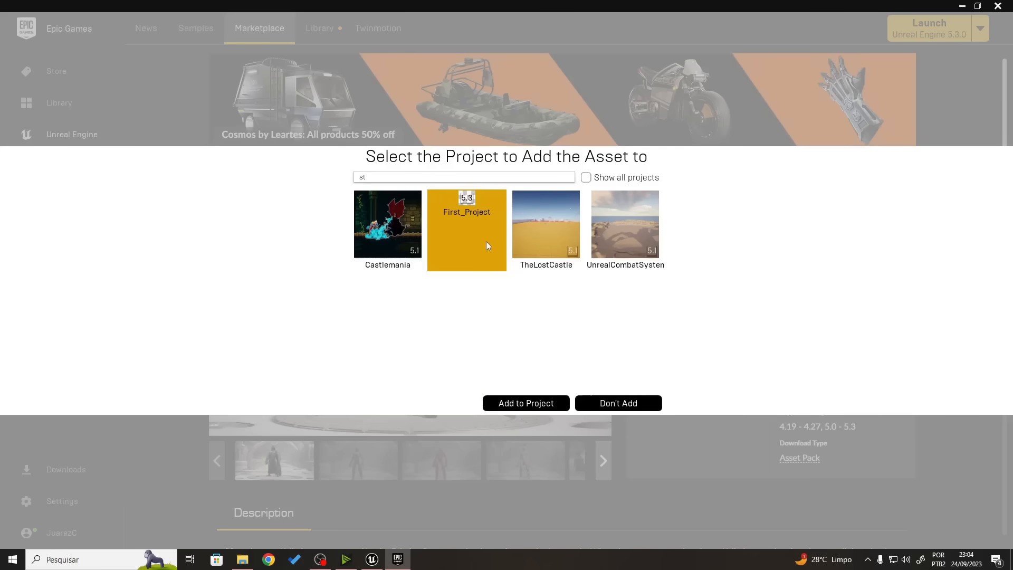
{"action": "left_click", "coordinate": [535, 401]}
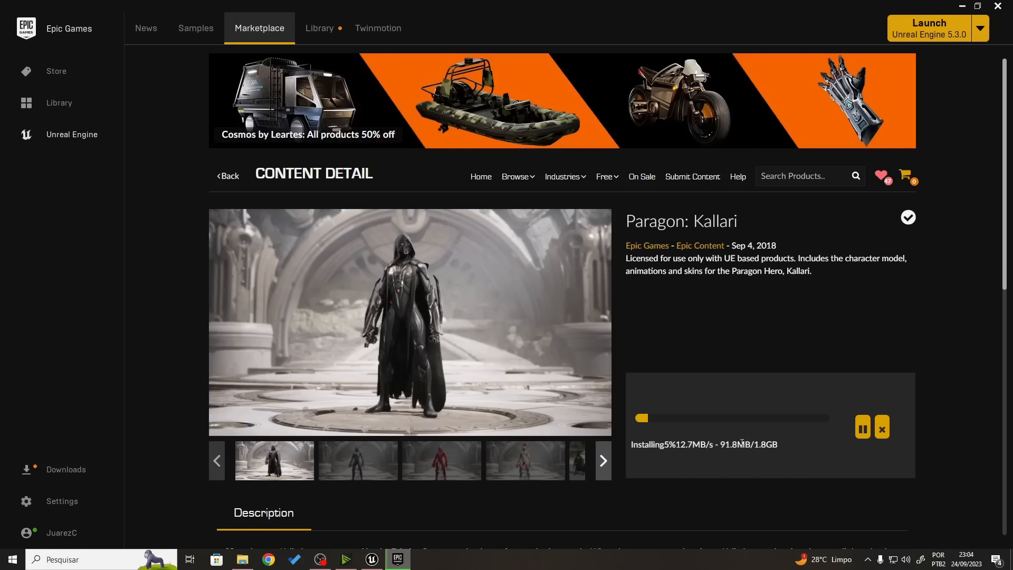
{"action": "scroll", "coordinate": [673, 432], "scroll_direction": "down", "scroll_amount": 2}
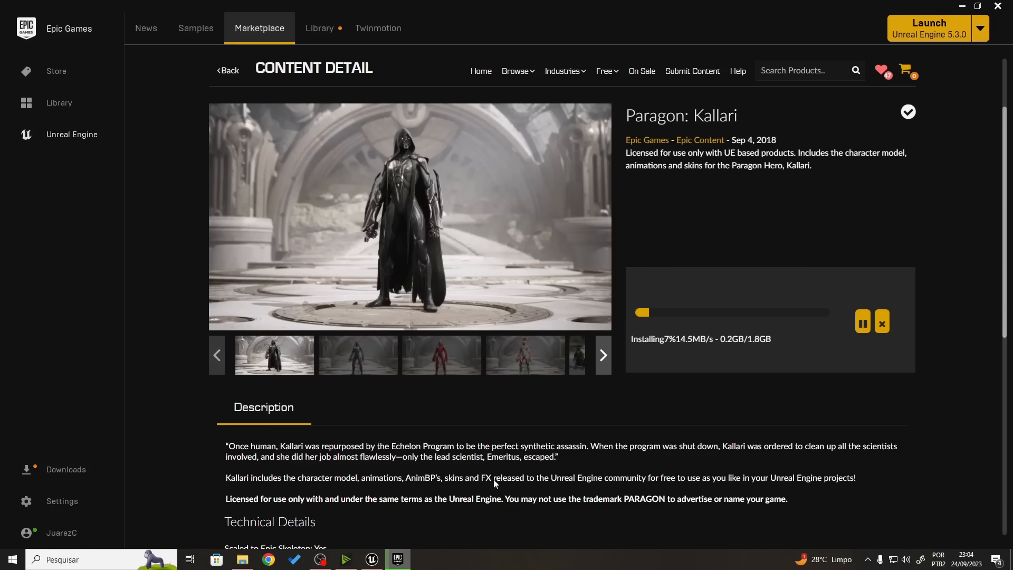
Switch to the Unreal Editor and browse the project's content to the ParagonKallari > Characters > Maps folder
{"action": "left_click", "coordinate": [372, 560]}
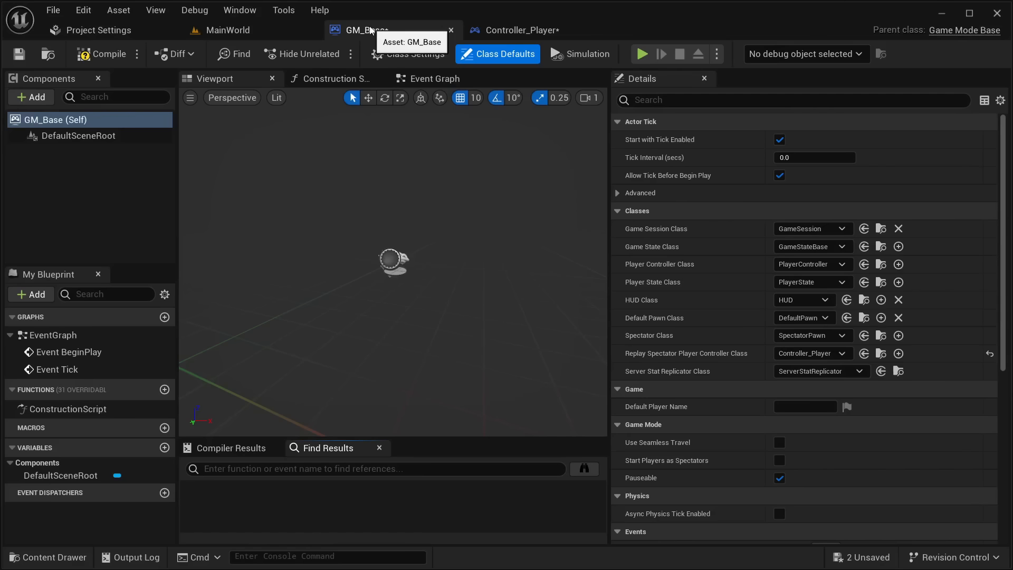
{"action": "left_click", "coordinate": [53, 557]}
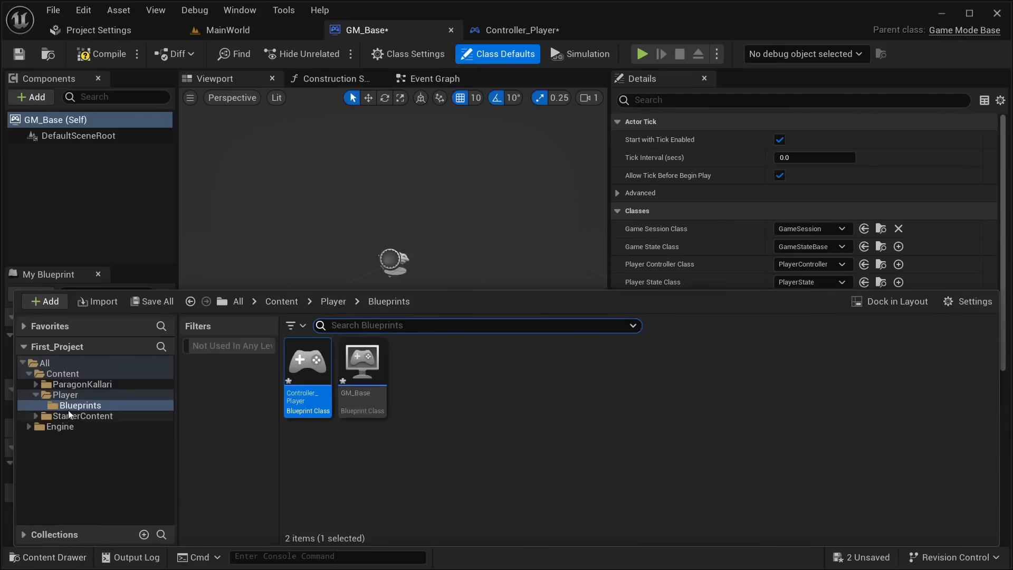
{"action": "left_click", "coordinate": [71, 384]}
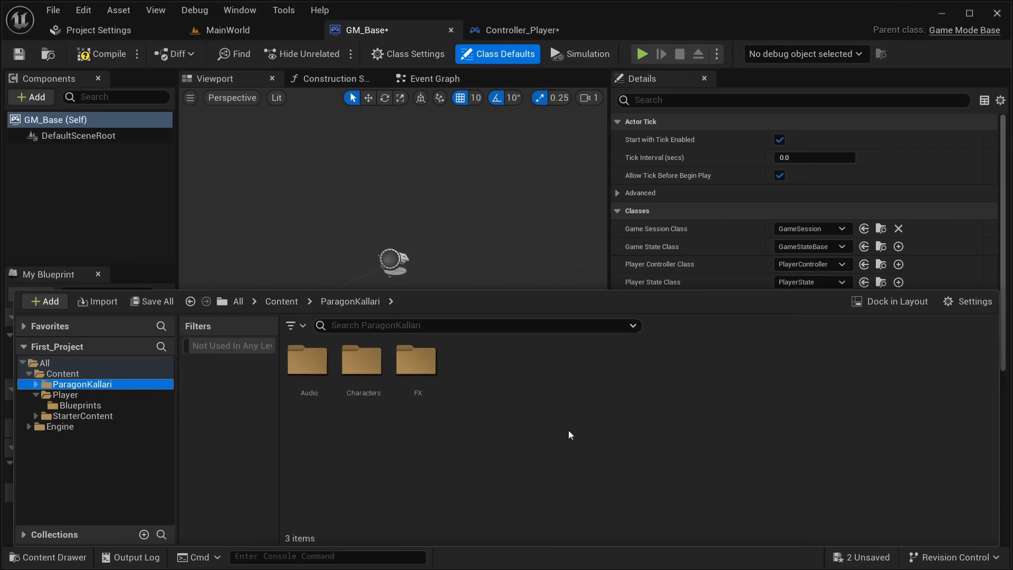
{"action": "double_click", "coordinate": [370, 389]}
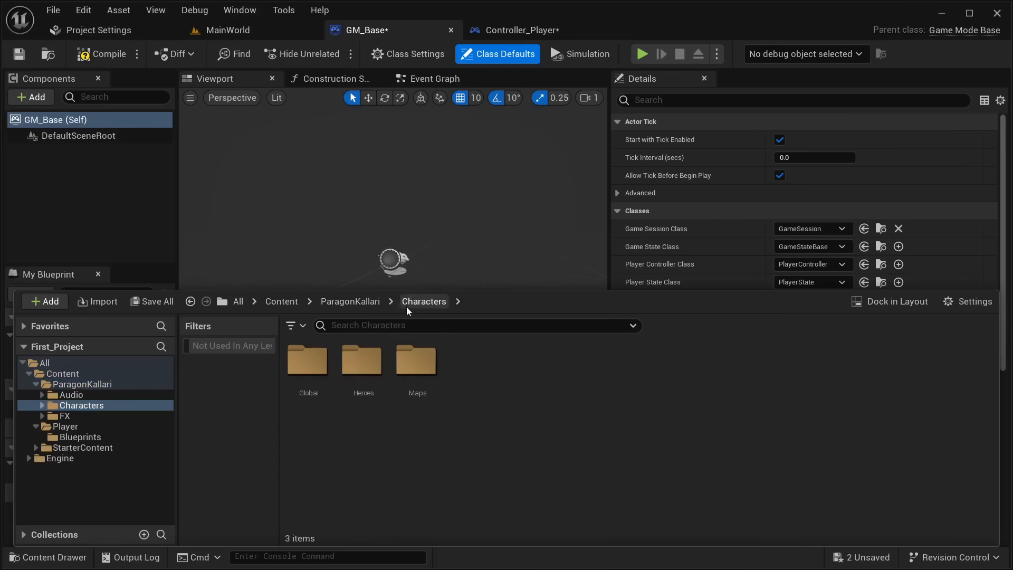
{"action": "left_click", "coordinate": [350, 302]}
{"action": "double_click", "coordinate": [347, 410]}
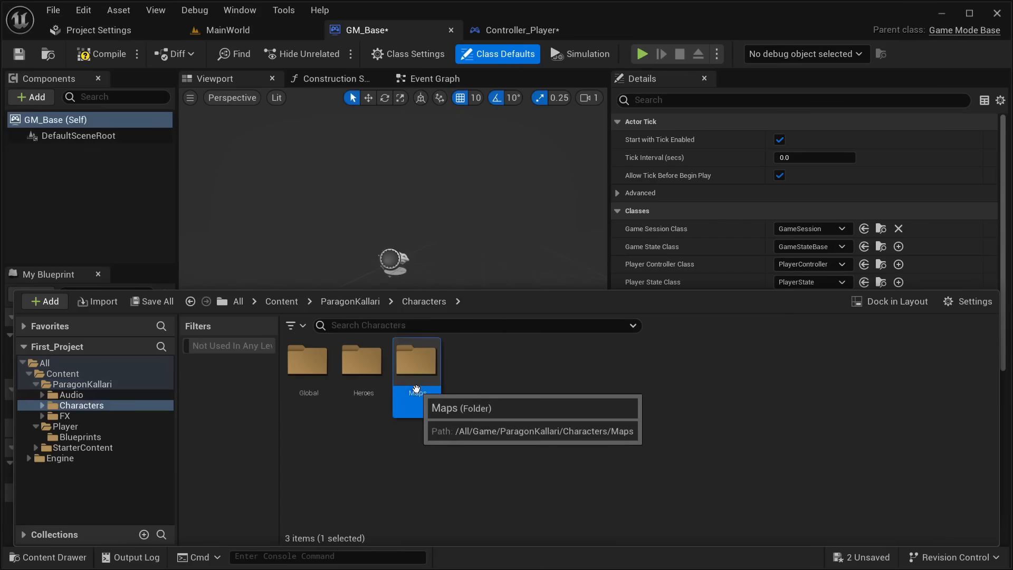
{"action": "double_click", "coordinate": [414, 364]}
Open the Kallari level, saving Controller_Player and GM_Base, and show the level's viewport
{"action": "mouse_move", "coordinate": [372, 391]}
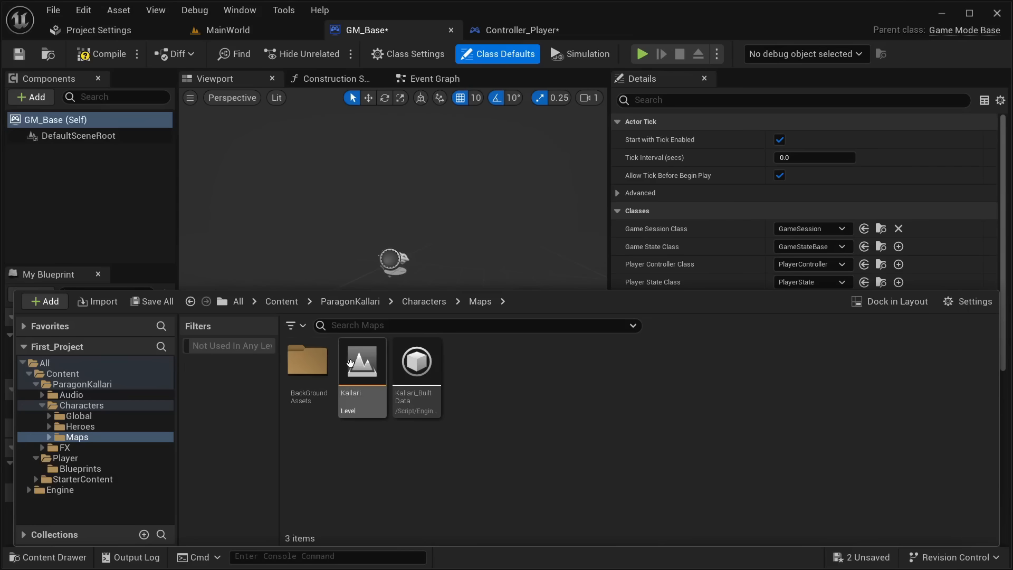
{"action": "double_click", "coordinate": [363, 370]}
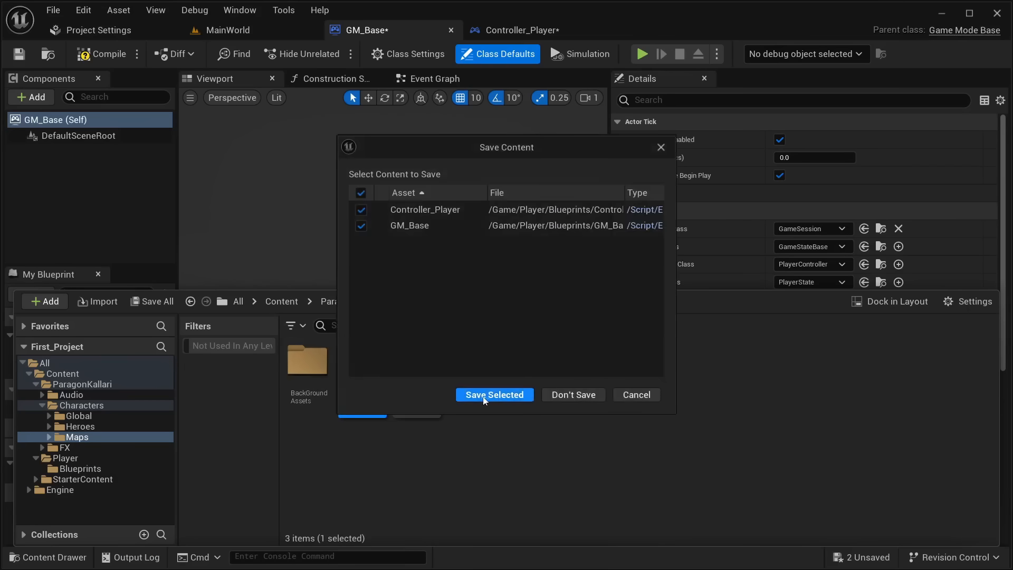
{"action": "left_click", "coordinate": [502, 399]}
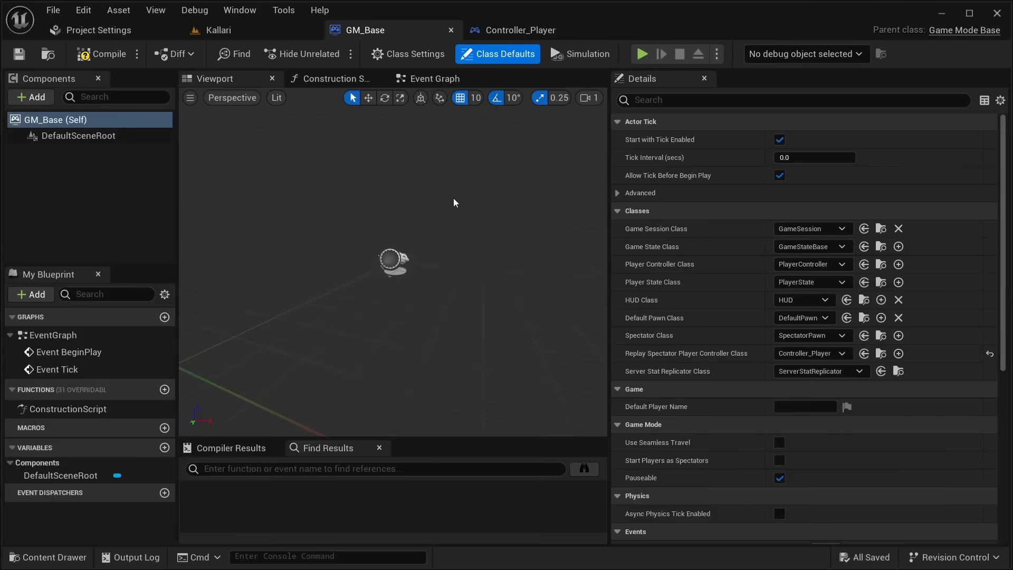
{"action": "left_click", "coordinate": [244, 33]}
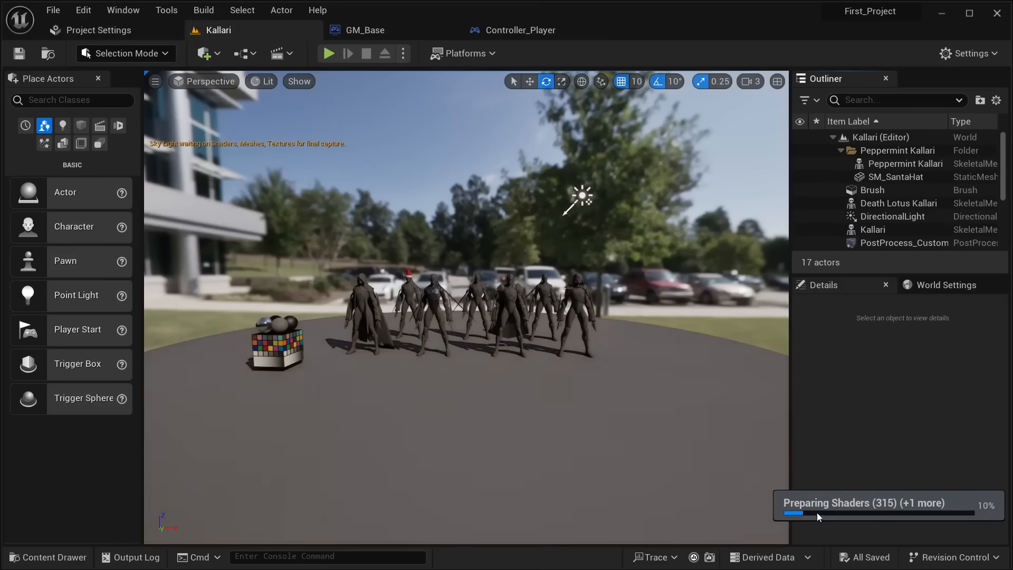
Fly the view in towards the lineup of Kallari characters and back out
{"action": "right_click_drag", "start_coordinate": [478, 364], "coordinate": [503, 342]}
{"action": "key", "text": "w"}
{"action": "mouse_move", "coordinate": [650, 202]}
{"action": "right_mouse_down"}
{"action": "mouse_move", "coordinate": [636, 211]}
{"action": "mouse_move", "coordinate": [650, 202]}
{"action": "right_mouse_up"}
{"action": "key", "text": "s"}
Lower the viewport camera speed to 0.33, try moving with it, and set it back to 3
{"action": "left_click", "coordinate": [750, 81]}
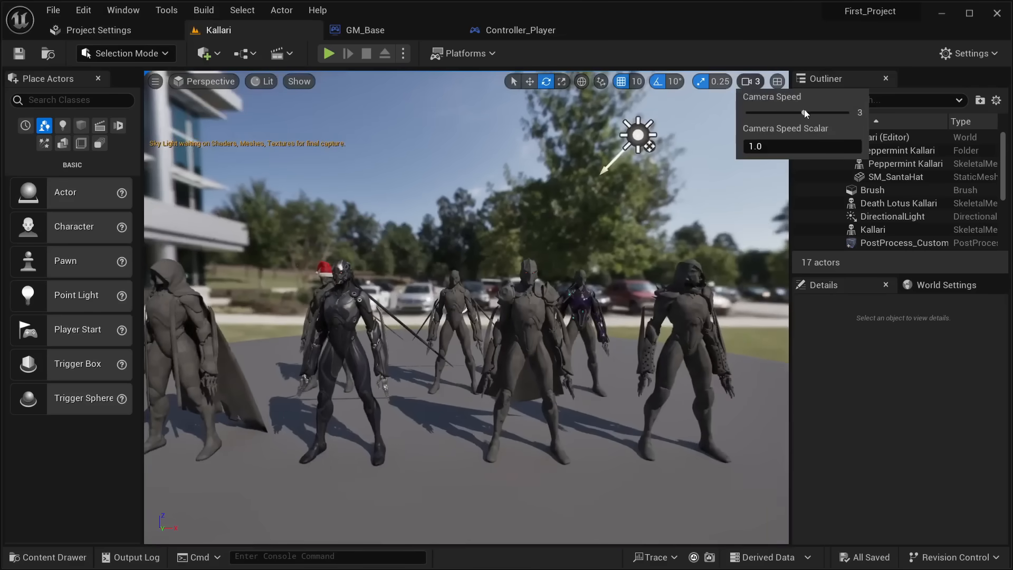
{"action": "left_click_drag", "start_coordinate": [804, 114], "coordinate": [773, 114]}
{"action": "right_click_drag", "start_coordinate": [565, 271], "coordinate": [567, 319]}
{"action": "key", "text": "s"}
{"action": "left_click", "coordinate": [747, 82]}
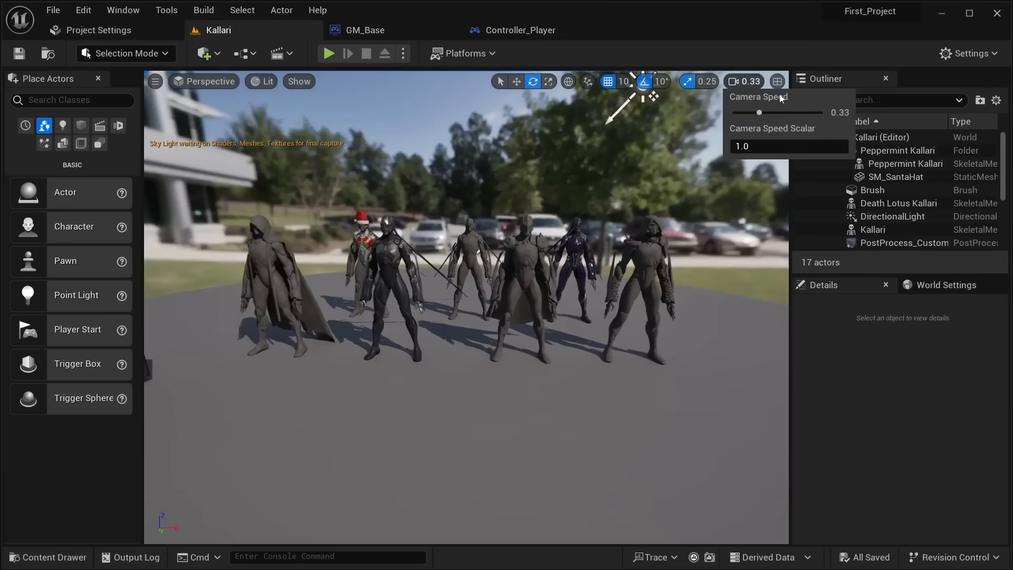
{"action": "left_click_drag", "start_coordinate": [786, 115], "coordinate": [816, 114]}
Fly around the character lineup and select the Red Death Kallari and Tough Kallari one after the other
{"action": "right_click_drag", "start_coordinate": [580, 241], "coordinate": [589, 227]}
{"action": "key", "text": "w"}
{"action": "key", "text": "a"}
{"action": "key", "text": "s"}
{"action": "key", "text": "d"}
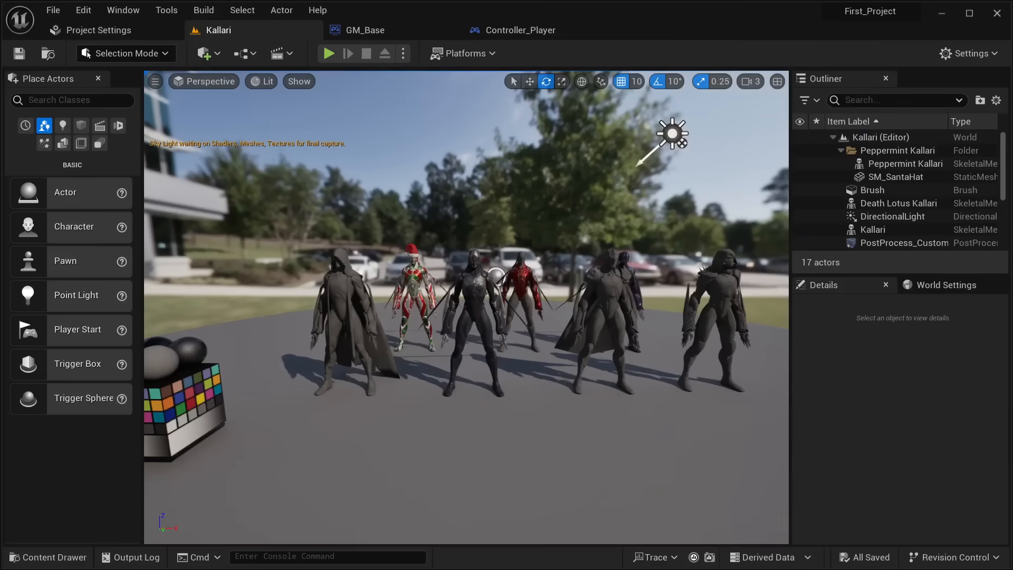
{"action": "left_click", "coordinate": [518, 272]}
{"action": "left_click", "coordinate": [518, 272]}
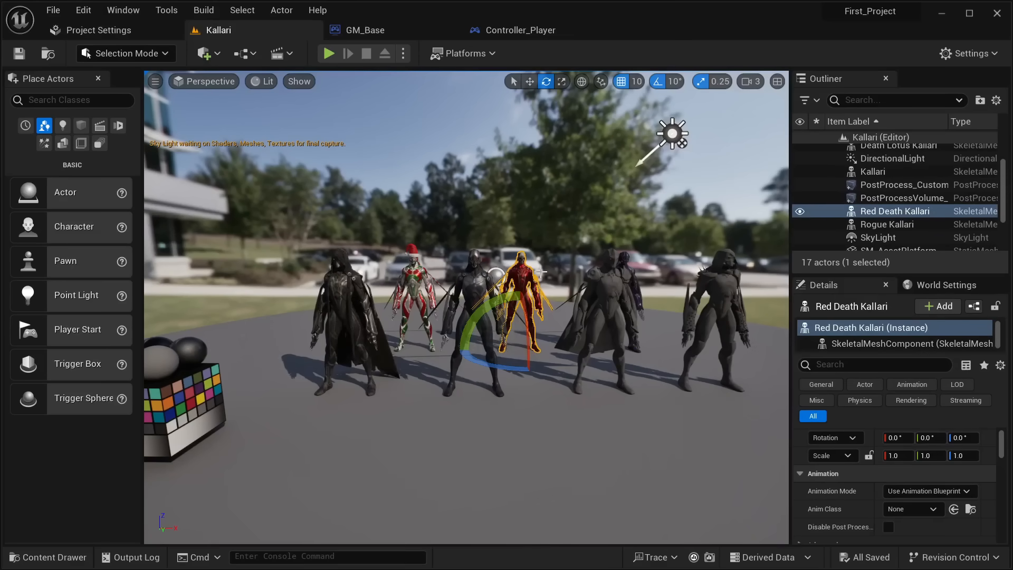
{"action": "left_click", "coordinate": [614, 288]}
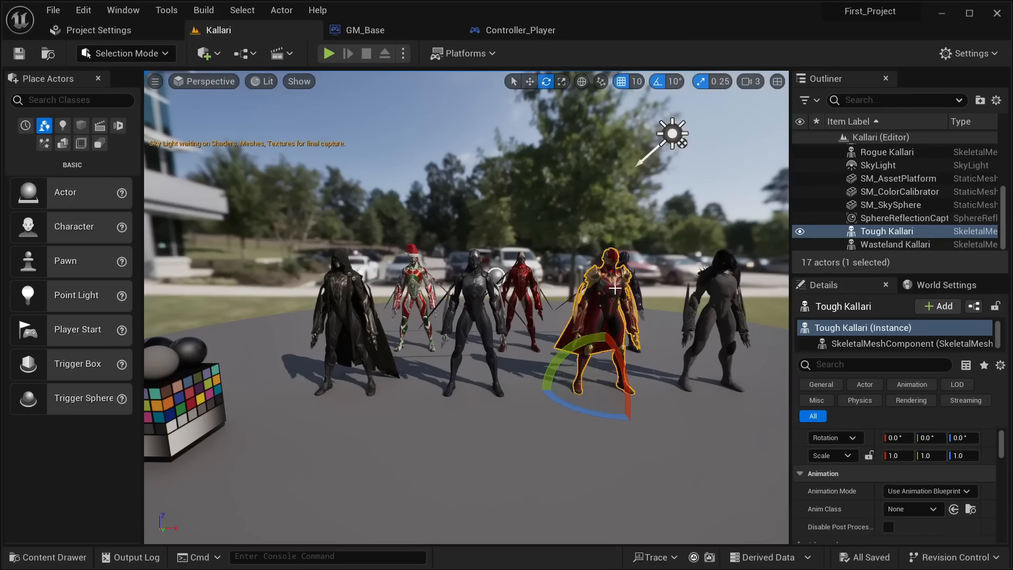
View the lineup from the side and select the Wasteland Kallari, followed by the Rogue Kallari
{"action": "right_click_drag", "start_coordinate": [615, 289], "coordinate": [564, 289]}
{"action": "key", "text": "d"}
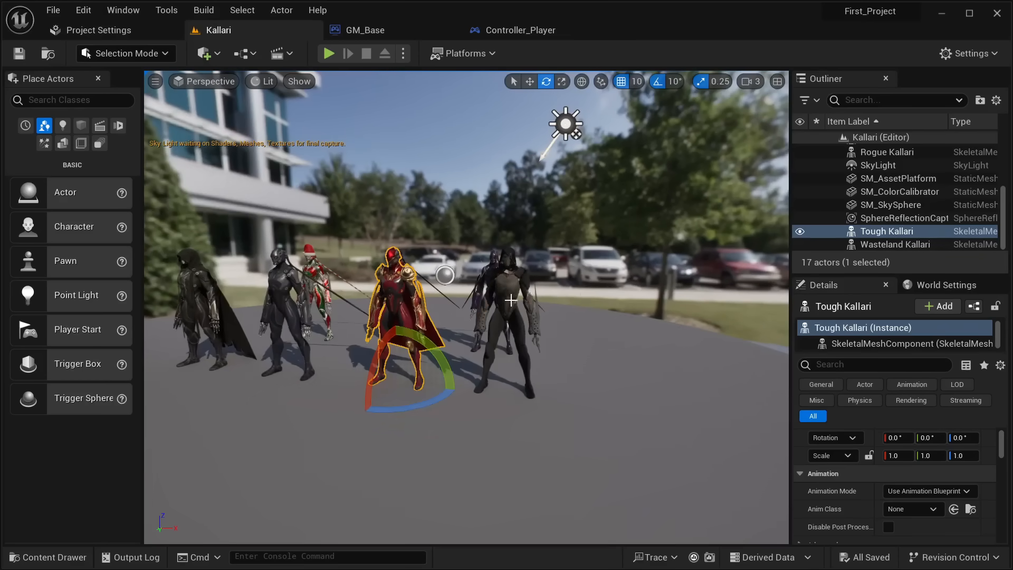
{"action": "left_click", "coordinate": [511, 300]}
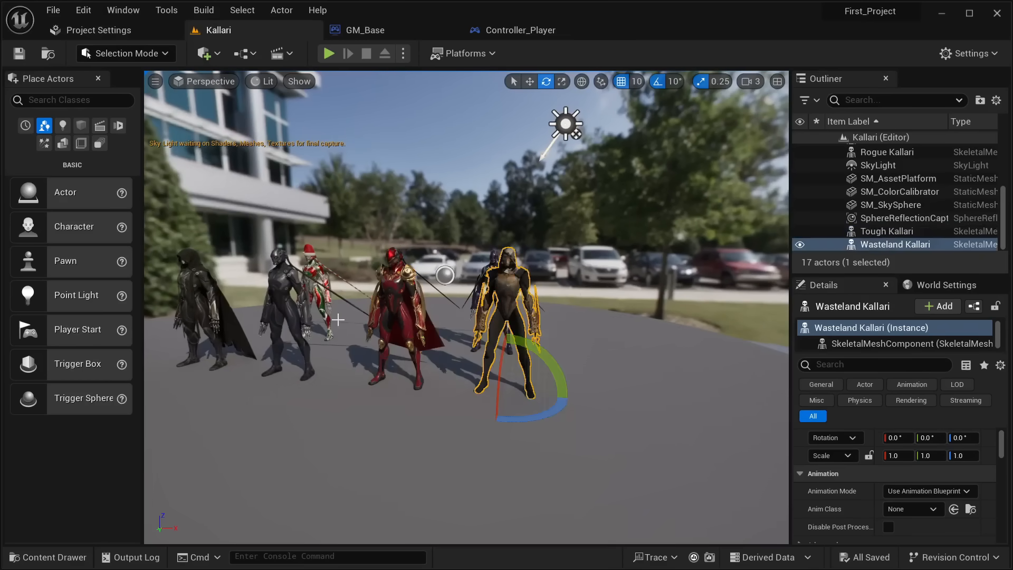
{"action": "left_click", "coordinate": [198, 309]}
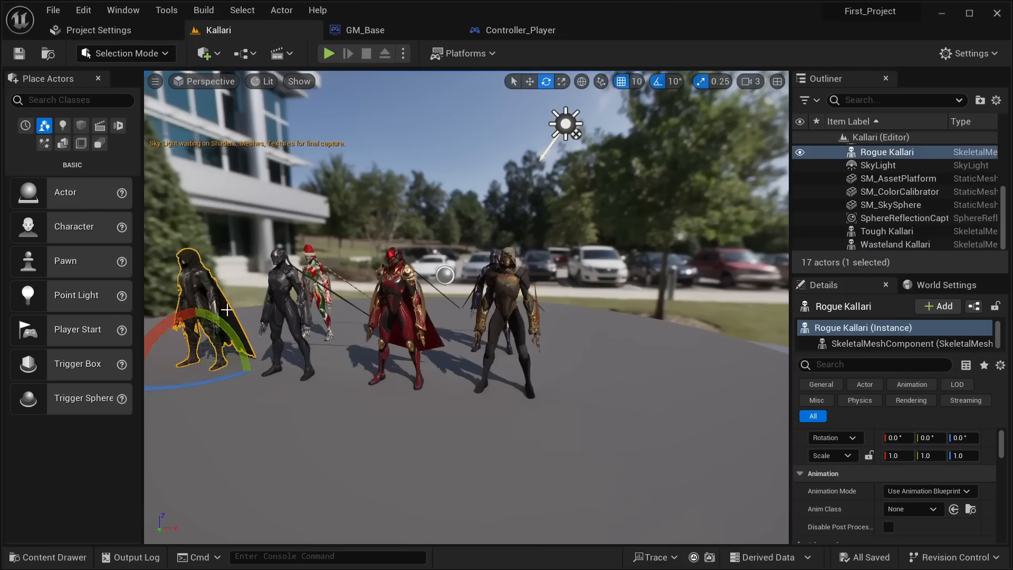
Examine the Kallari character skins and the color calibrator from several angles and distances
{"action": "key", "text": "a"}
{"action": "right_click_drag", "start_coordinate": [433, 310], "coordinate": [448, 335]}
{"action": "key", "text": "w"}
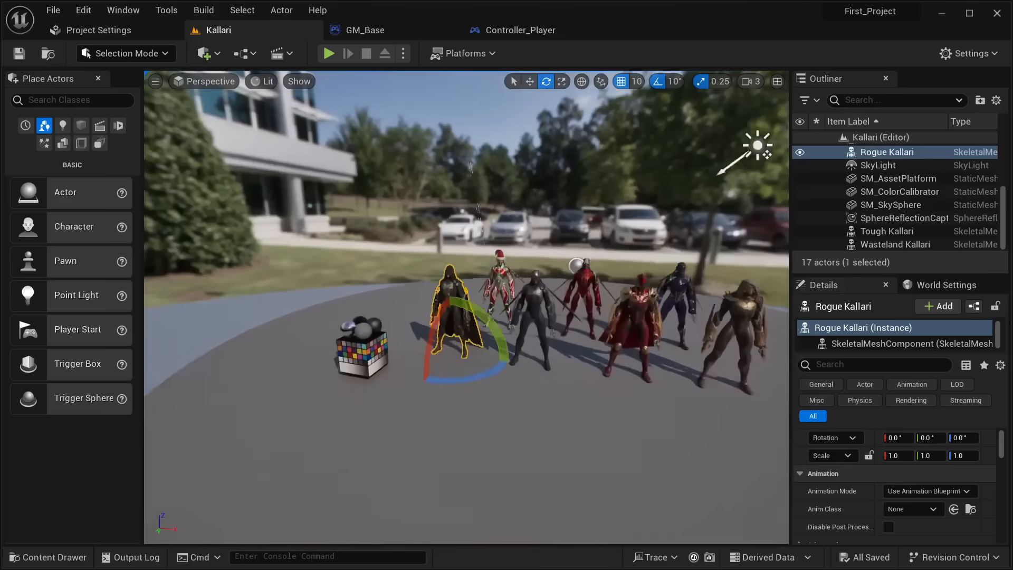
{"action": "key", "text": "w"}
{"action": "mouse_move", "coordinate": [449, 335]}
{"action": "right_mouse_down"}
{"action": "mouse_move", "coordinate": [443, 322]}
{"action": "mouse_move", "coordinate": [370, 353]}
{"action": "mouse_move", "coordinate": [280, 351]}
{"action": "mouse_move", "coordinate": [444, 341]}
{"action": "mouse_move", "coordinate": [433, 341]}
{"action": "right_mouse_up"}
{"action": "key", "text": "d"}
{"action": "key", "text": "a"}
{"action": "right_click_drag", "start_coordinate": [358, 283], "coordinate": [485, 274]}
{"action": "key", "text": "d"}
{"action": "key", "text": "w"}
{"action": "key", "text": "d"}
{"action": "key", "text": "a"}
{"action": "key", "text": "a"}
{"action": "key", "text": "w"}
{"action": "key", "text": "a"}
{"action": "key", "text": "d"}
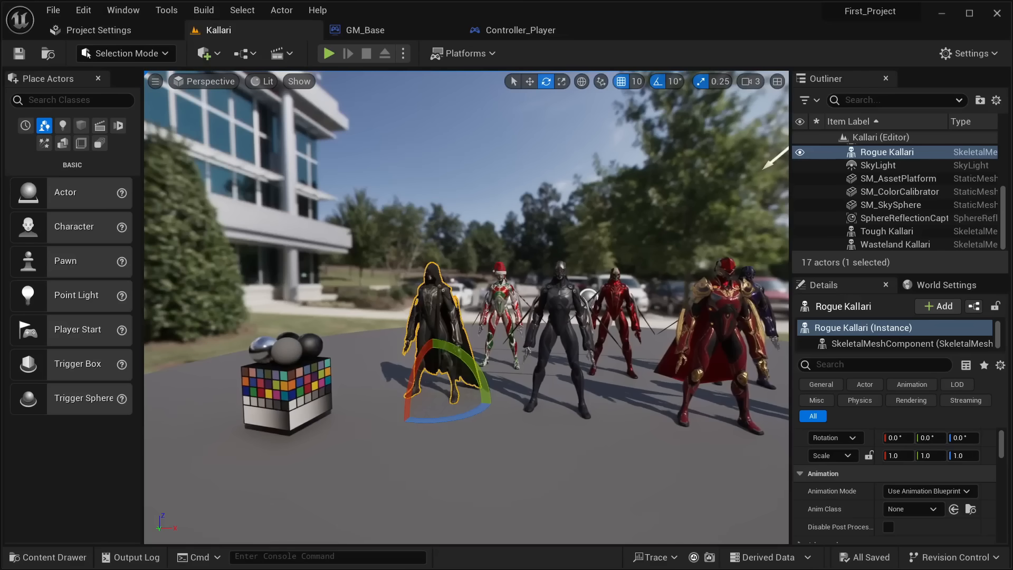
Locate the Rogue Kallari's skeletal mesh asset in the project content and return to the root Content folder
{"action": "right_click", "coordinate": [432, 317]}
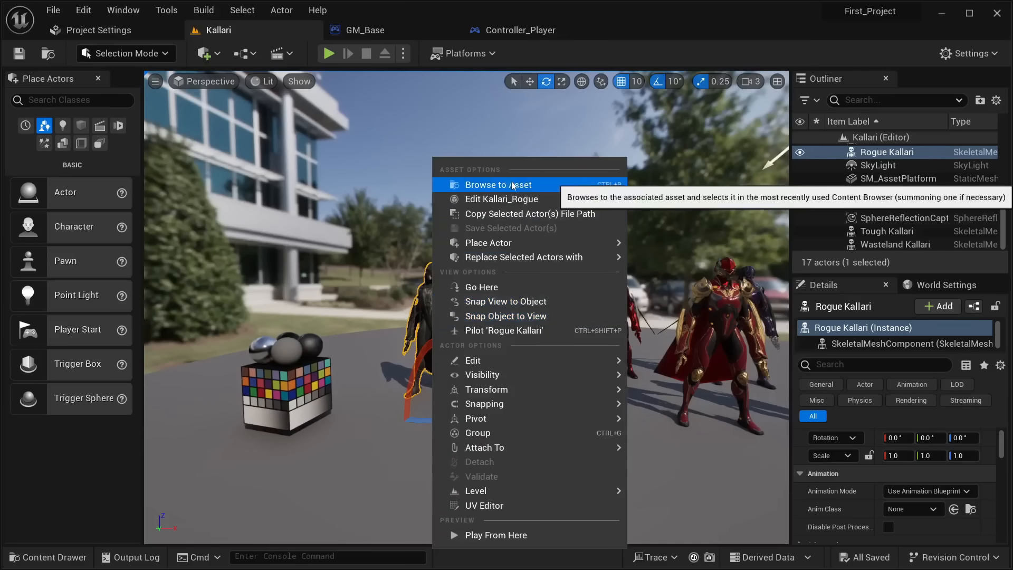
{"action": "left_click", "coordinate": [510, 185]}
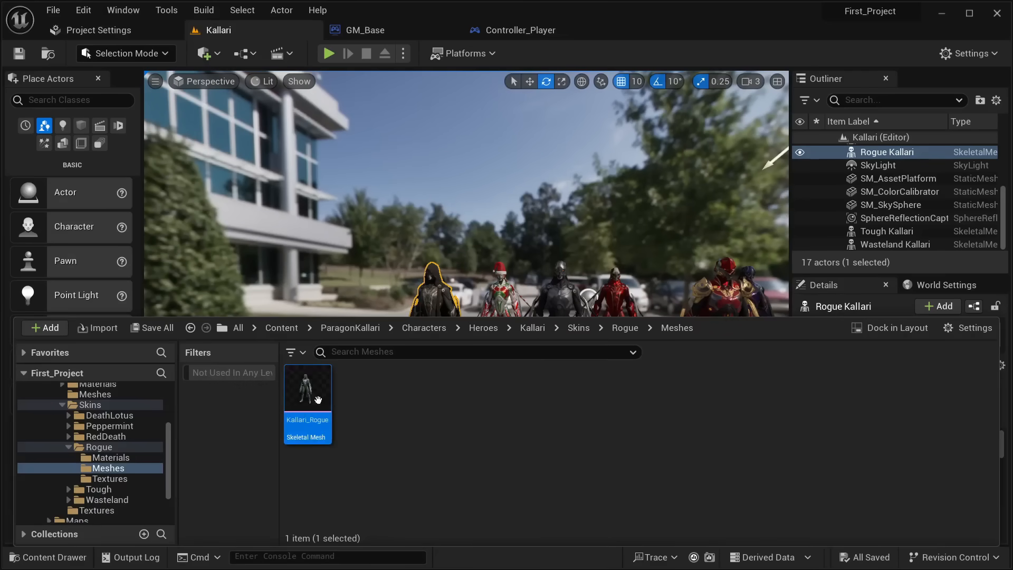
{"action": "left_click_drag", "start_coordinate": [167, 445], "coordinate": [186, 360]}
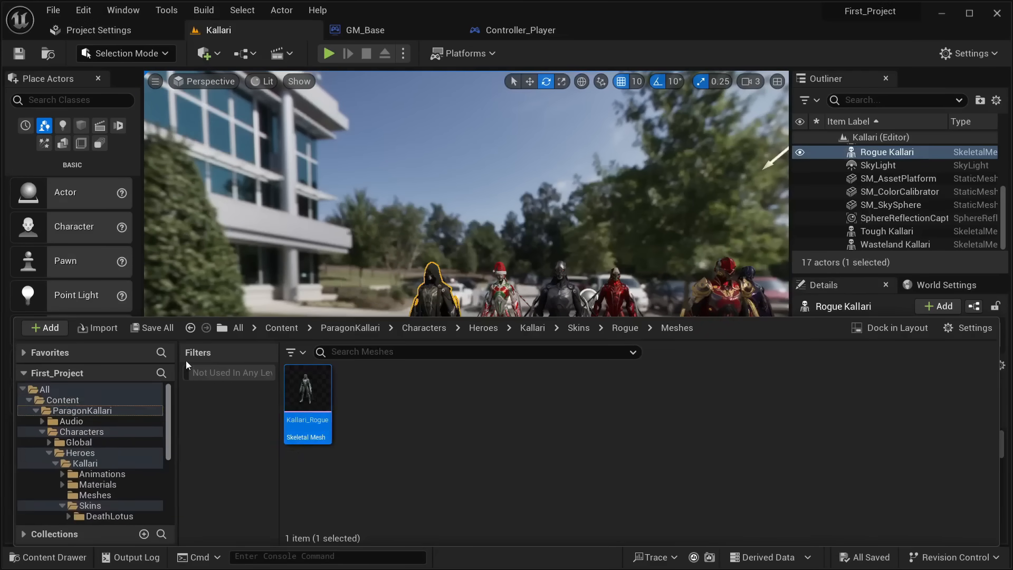
{"action": "left_click", "coordinate": [105, 400]}
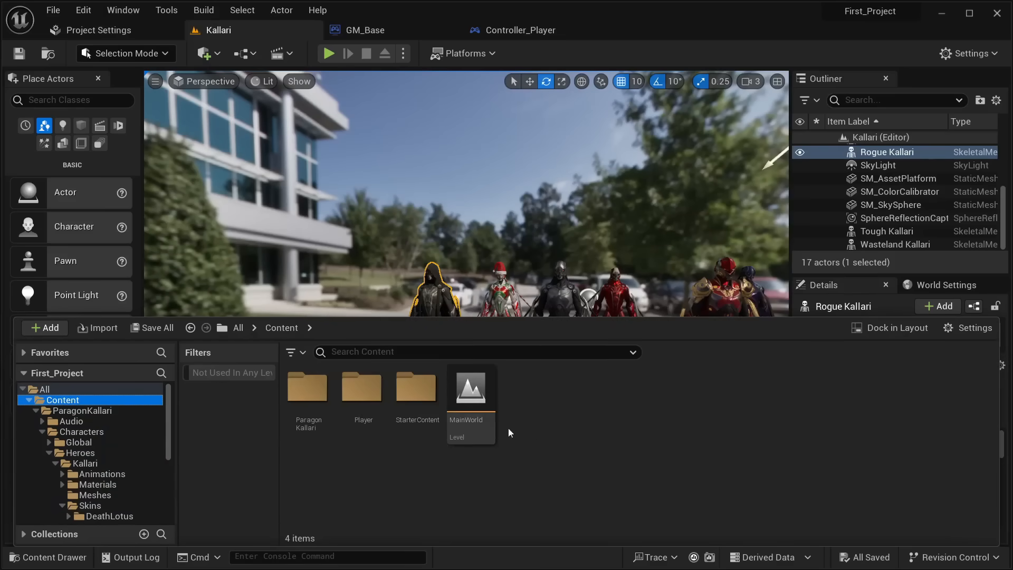
Create a Blueprint class based on Character in the Player/Blueprints folder, name it BP_Player and open it for editing
{"action": "double_click", "coordinate": [372, 408]}
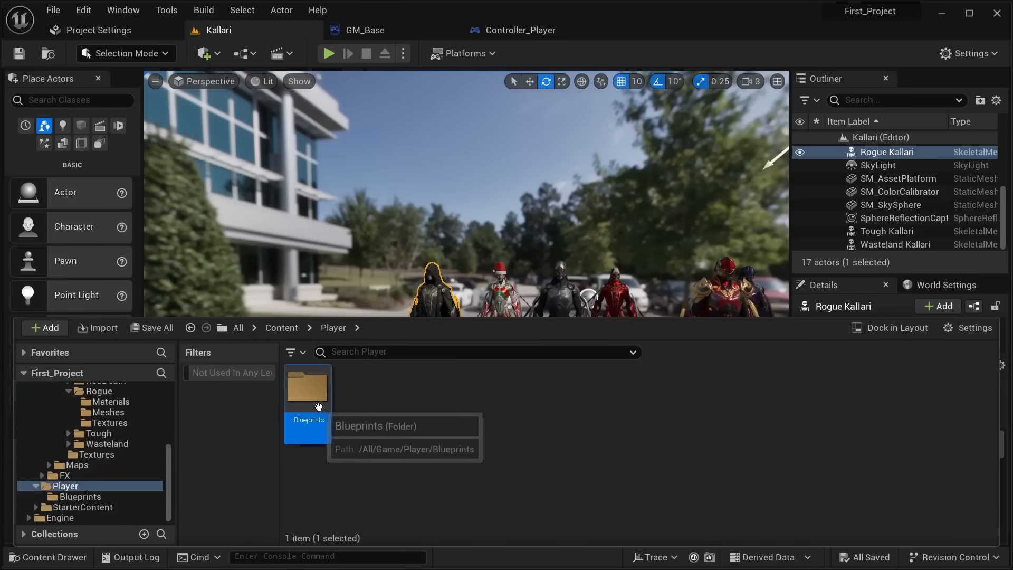
{"action": "double_click", "coordinate": [308, 390]}
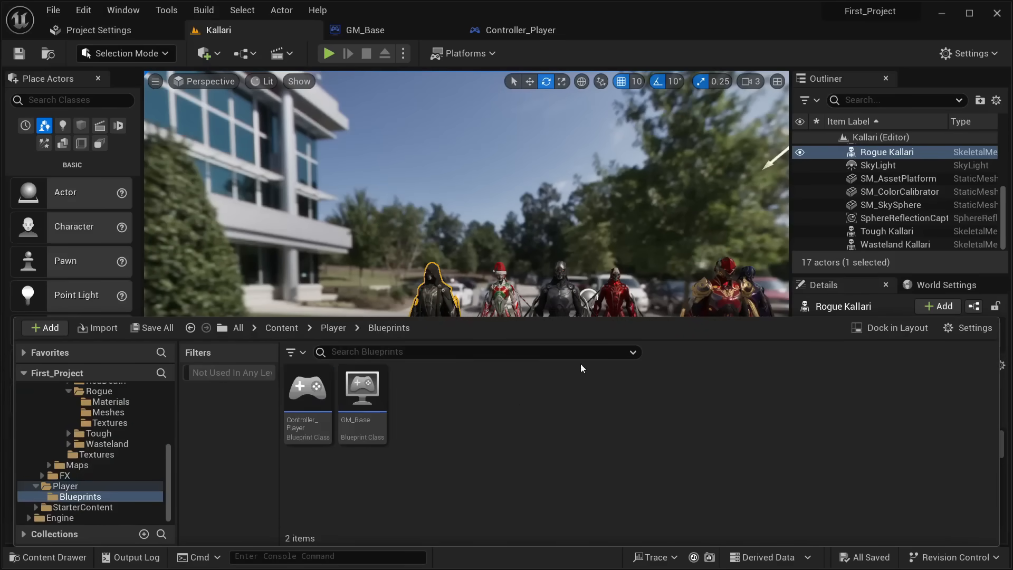
{"action": "right_click", "coordinate": [467, 398]}
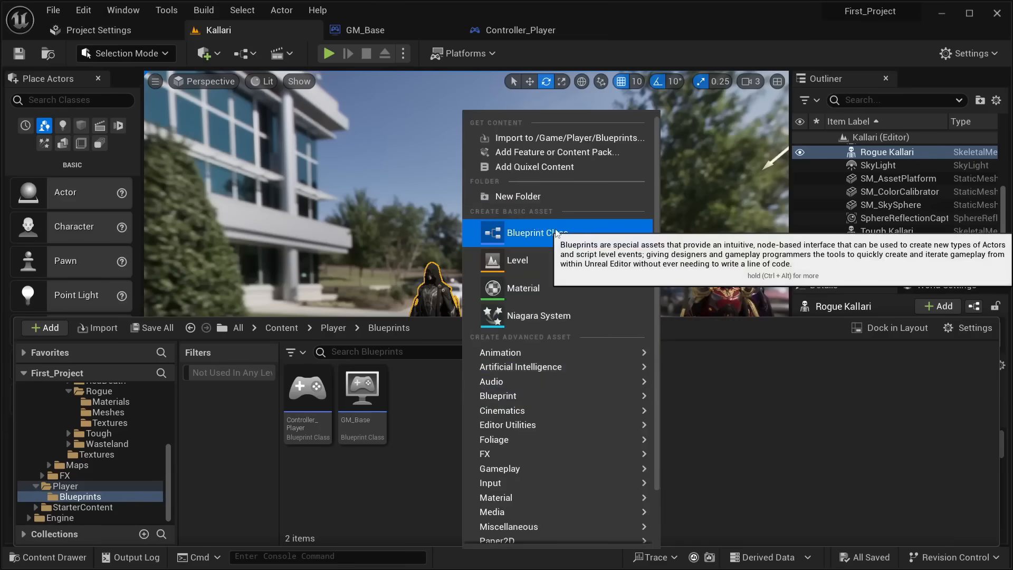
{"action": "left_click", "coordinate": [558, 234]}
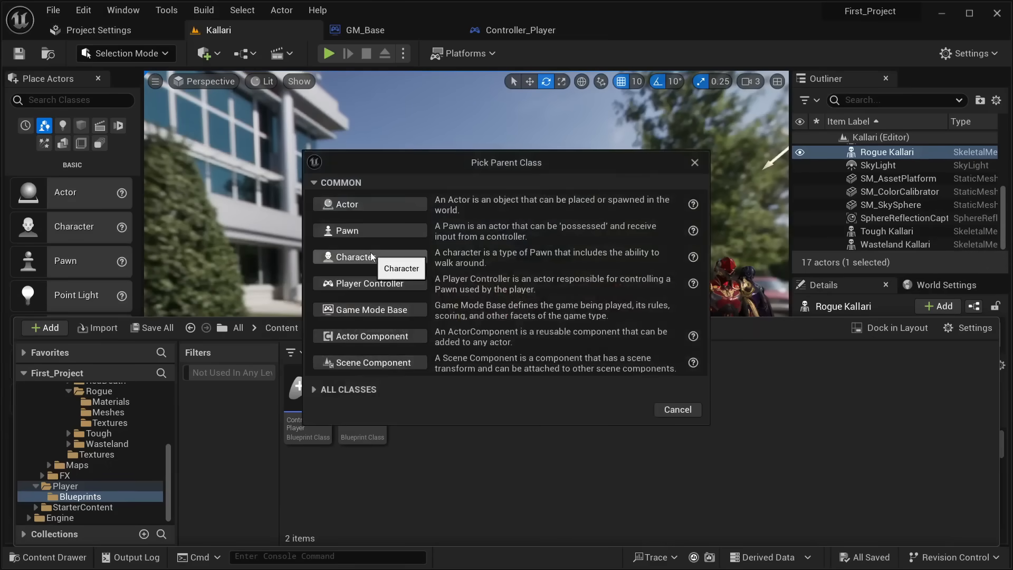
{"action": "left_click", "coordinate": [371, 255]}
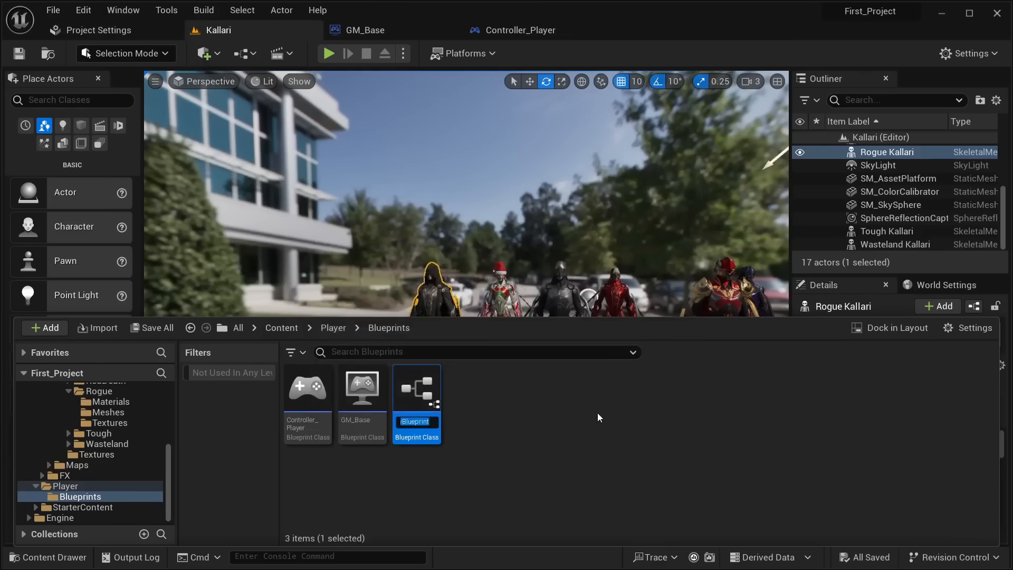
{"action": "type", "text": "BP_Player"}
{"action": "key", "text": "Return"}
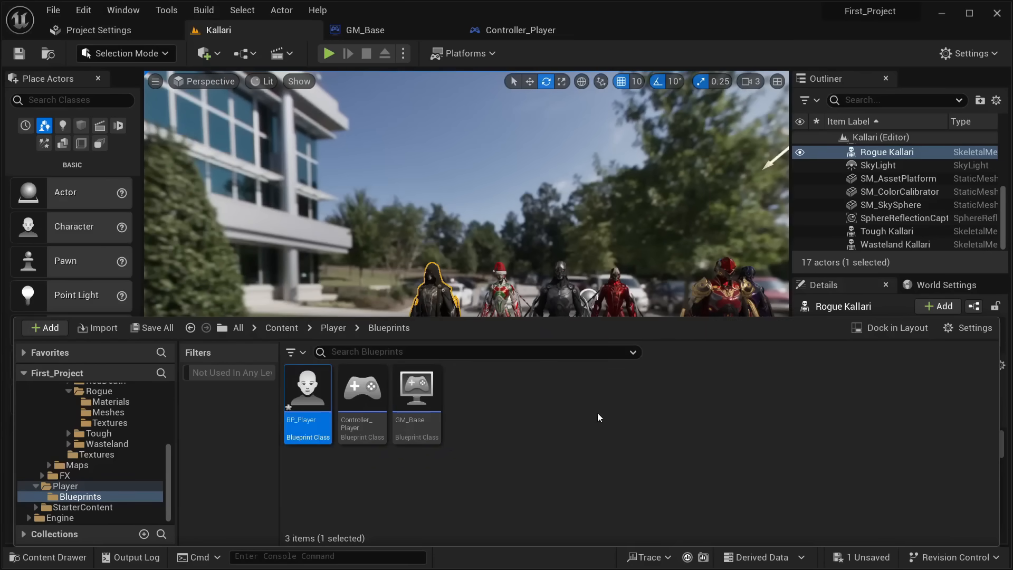
{"action": "key", "text": "Return"}
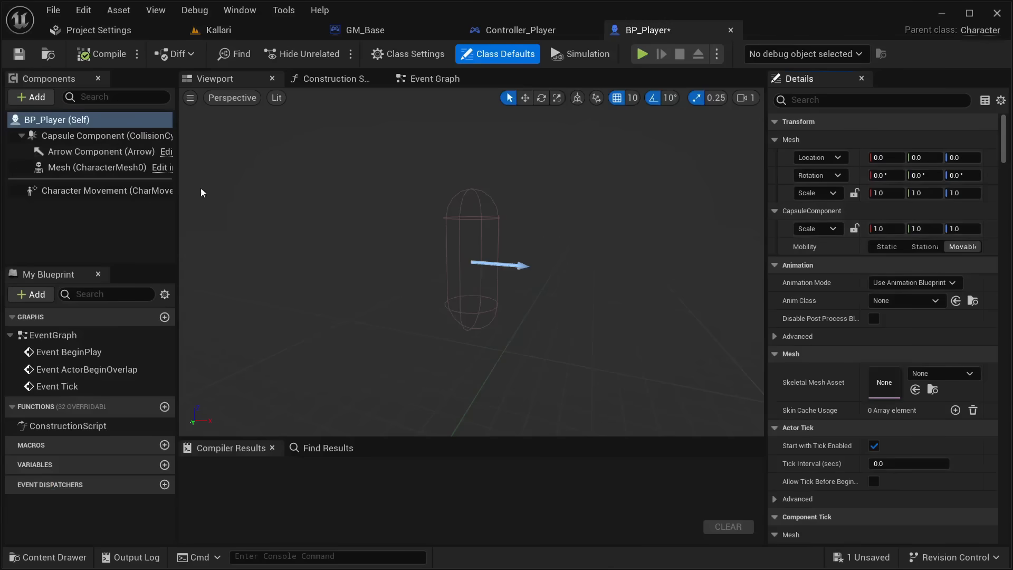
Select BP_Player's Mesh component, locate the Rogue Kallari's skeletal mesh asset from the Kallari level and return to the BP_Player editor
{"action": "left_click", "coordinate": [129, 167]}
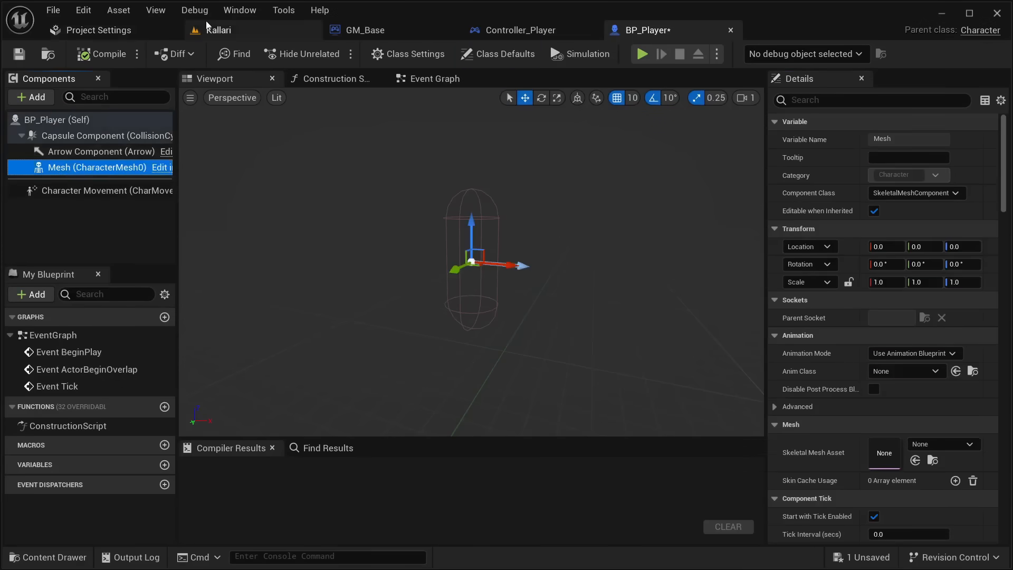
{"action": "left_click", "coordinate": [219, 30]}
{"action": "right_click", "coordinate": [444, 305]}
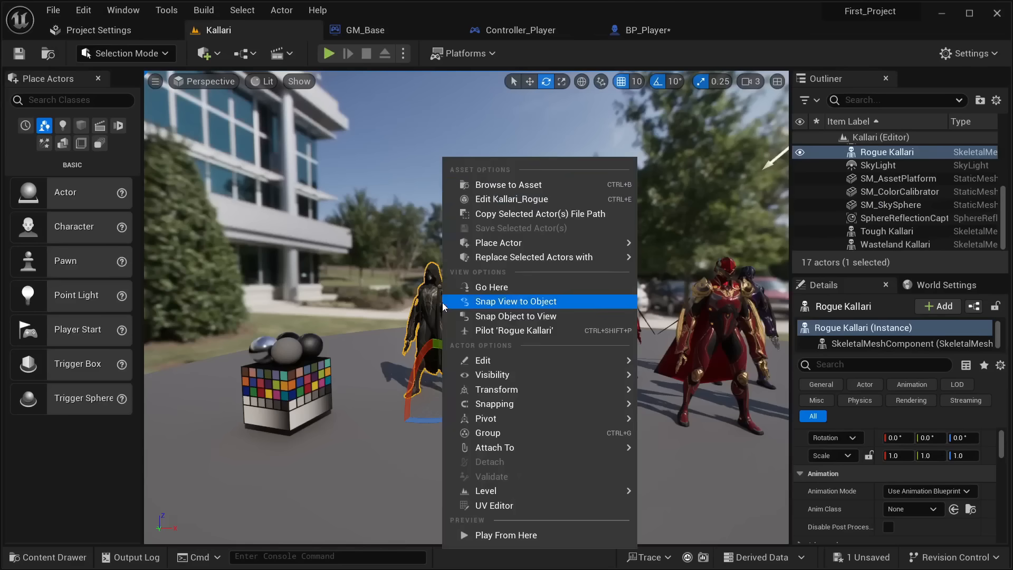
{"action": "left_click", "coordinate": [501, 186]}
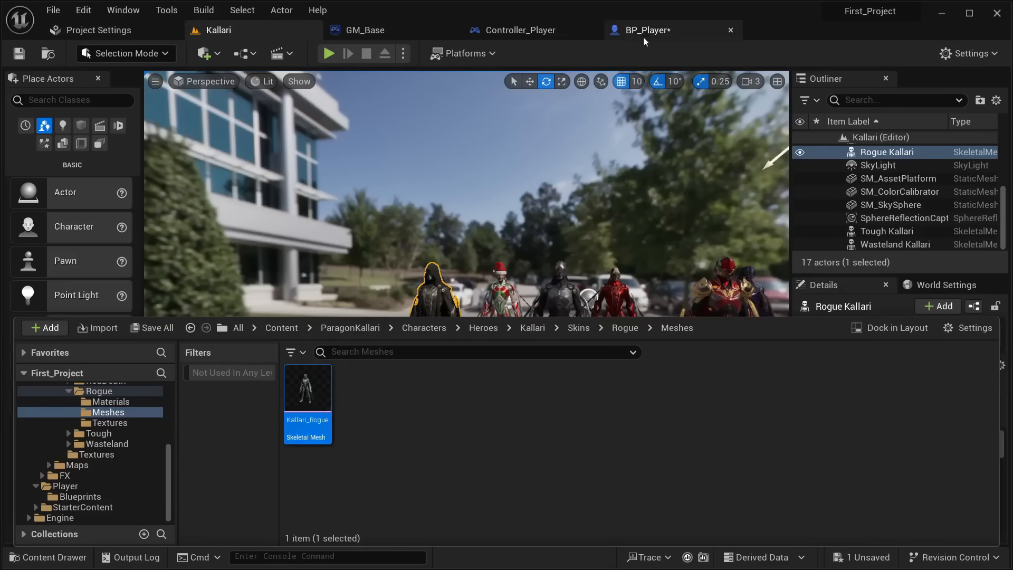
{"action": "left_click", "coordinate": [644, 31]}
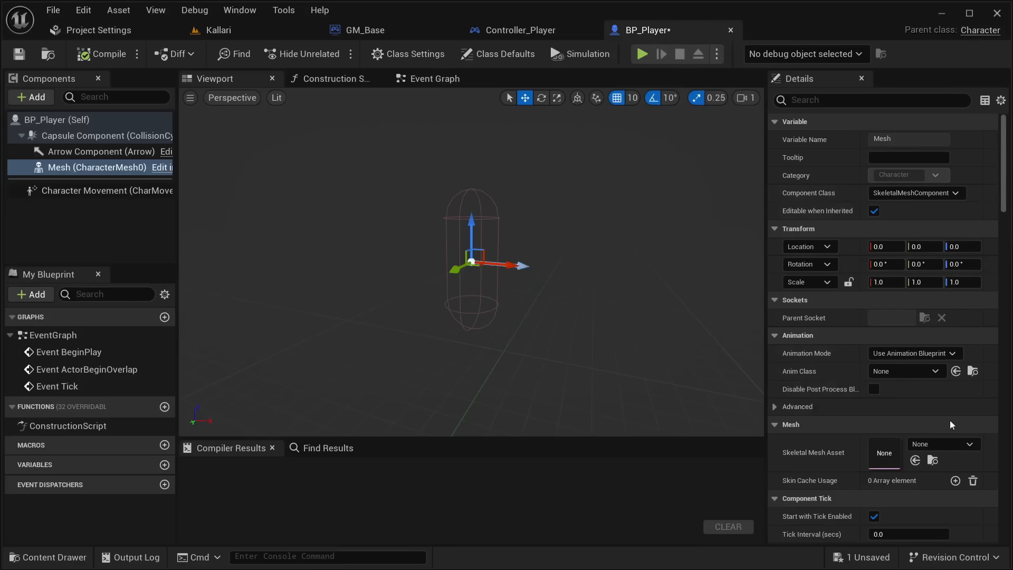
Examine BP_Player's capsule and mesh components, the component types that can be added and the available skeletal mesh assets
{"action": "scroll", "coordinate": [900, 441], "scroll_direction": "down", "scroll_amount": 3}
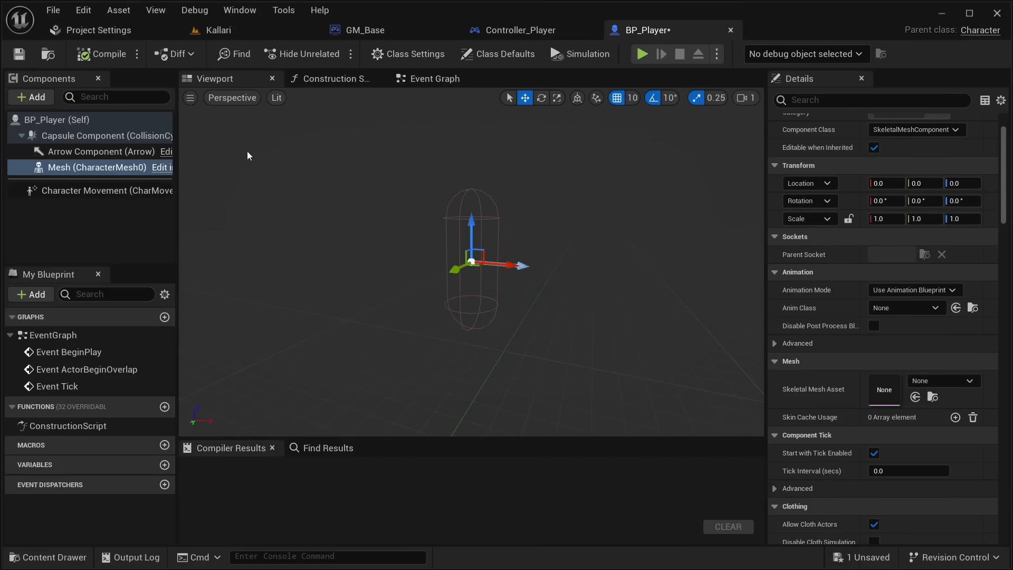
{"action": "left_click", "coordinate": [132, 135]}
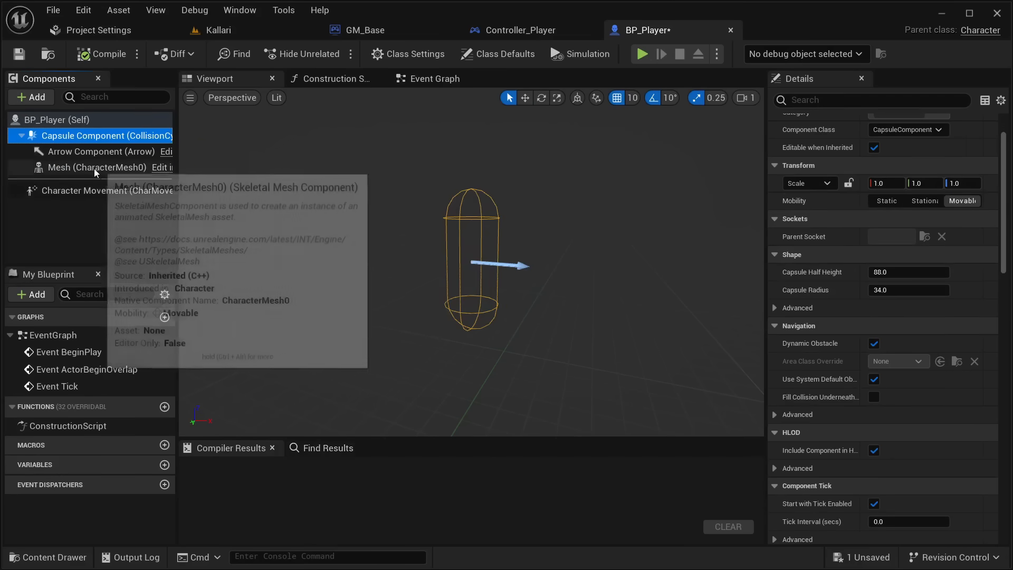
{"action": "left_click", "coordinate": [138, 164]}
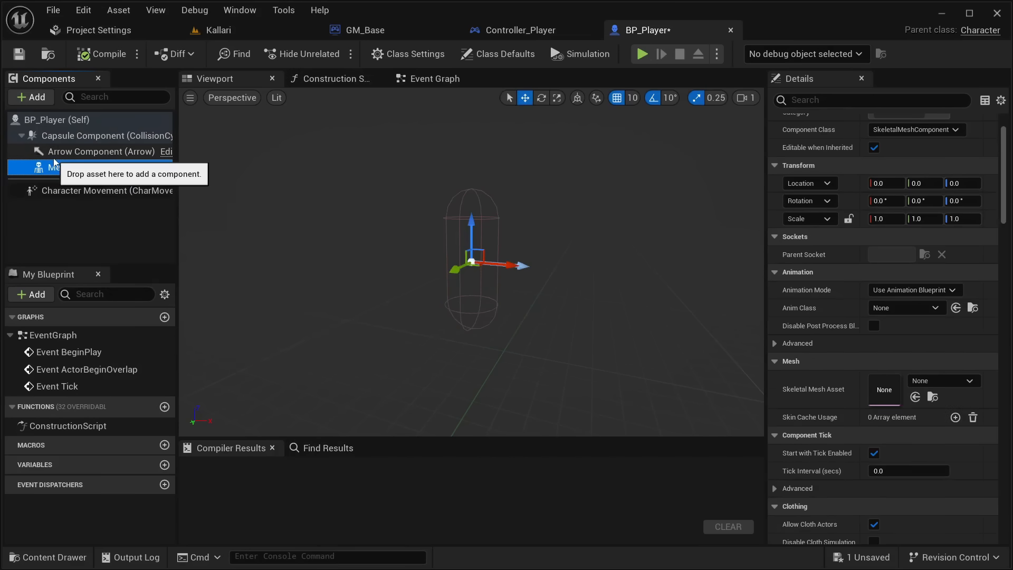
{"action": "left_click", "coordinate": [43, 99]}
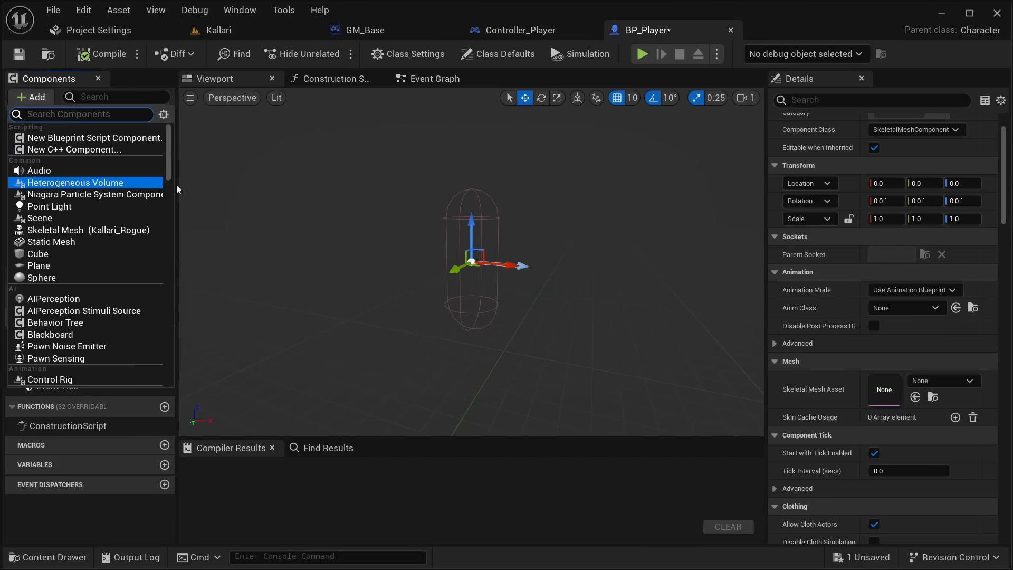
{"action": "left_click", "coordinate": [52, 95]}
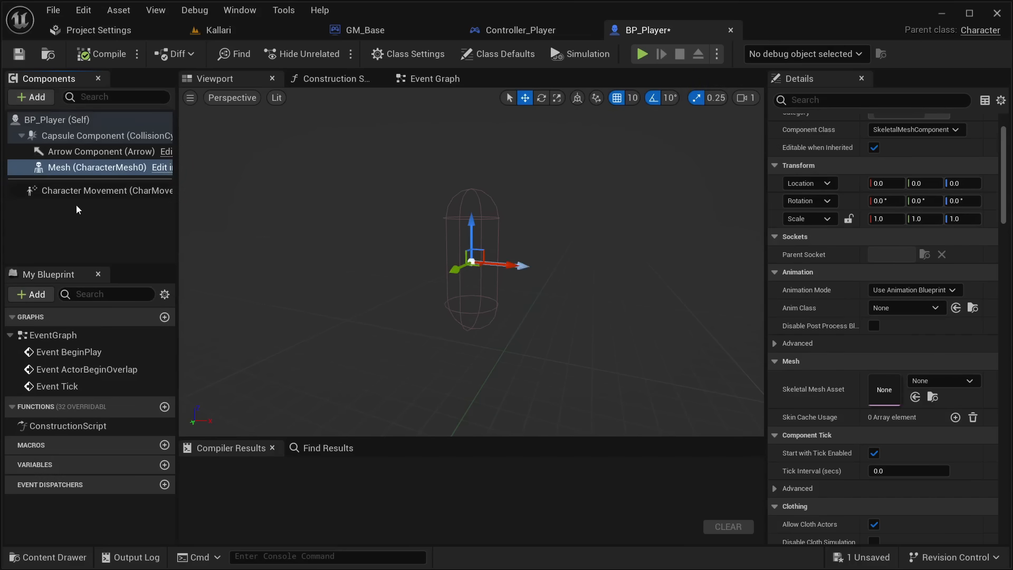
{"action": "left_click", "coordinate": [70, 166]}
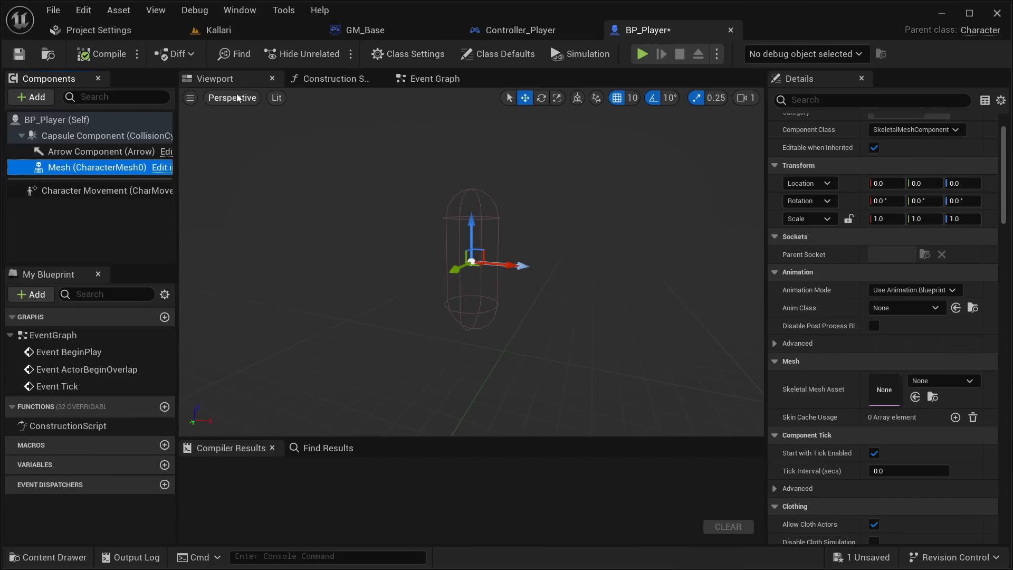
{"action": "left_click", "coordinate": [935, 383]}
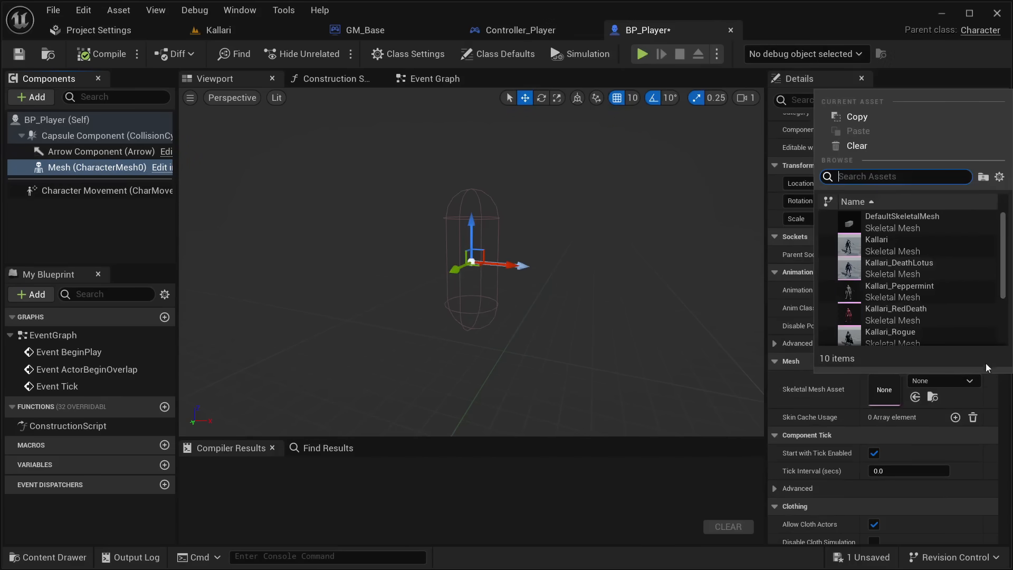
{"action": "left_click", "coordinate": [970, 382]}
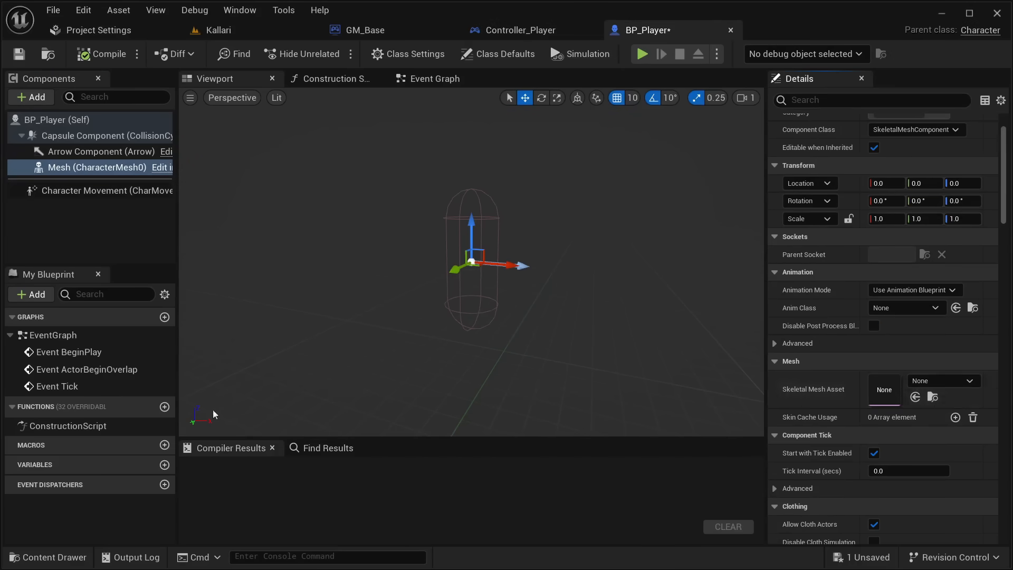
Assign the Kallari_Rogue asset selected in the project content as the Mesh component's skeletal mesh
{"action": "left_click", "coordinate": [42, 557]}
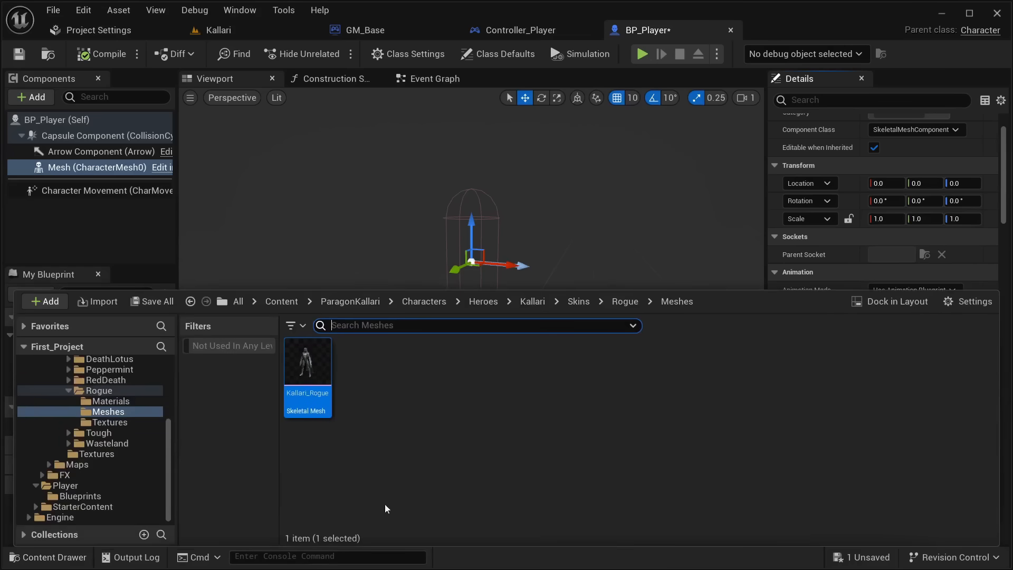
{"action": "left_click", "coordinate": [438, 392]}
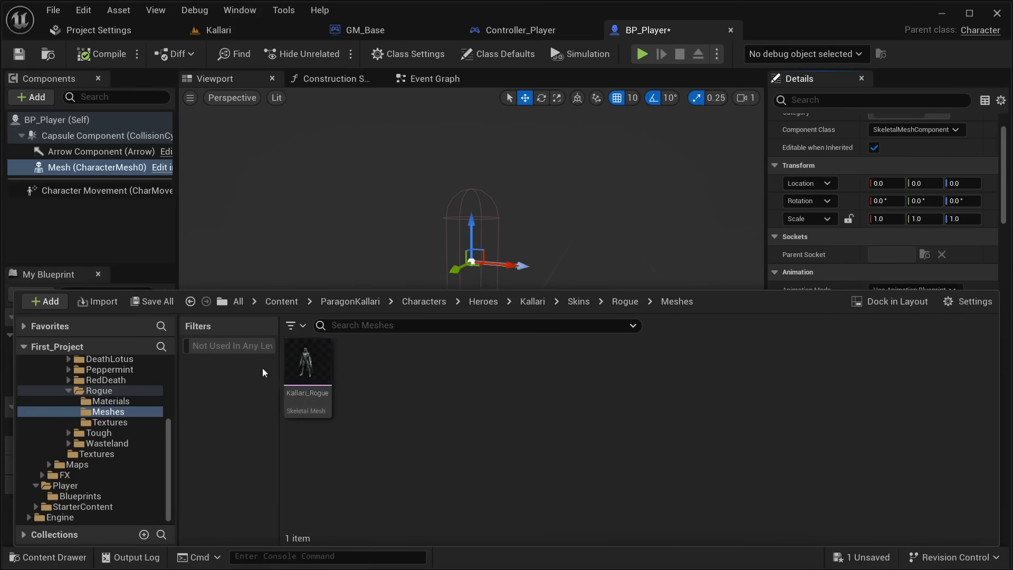
{"action": "left_click", "coordinate": [301, 352]}
{"action": "left_click", "coordinate": [67, 553]}
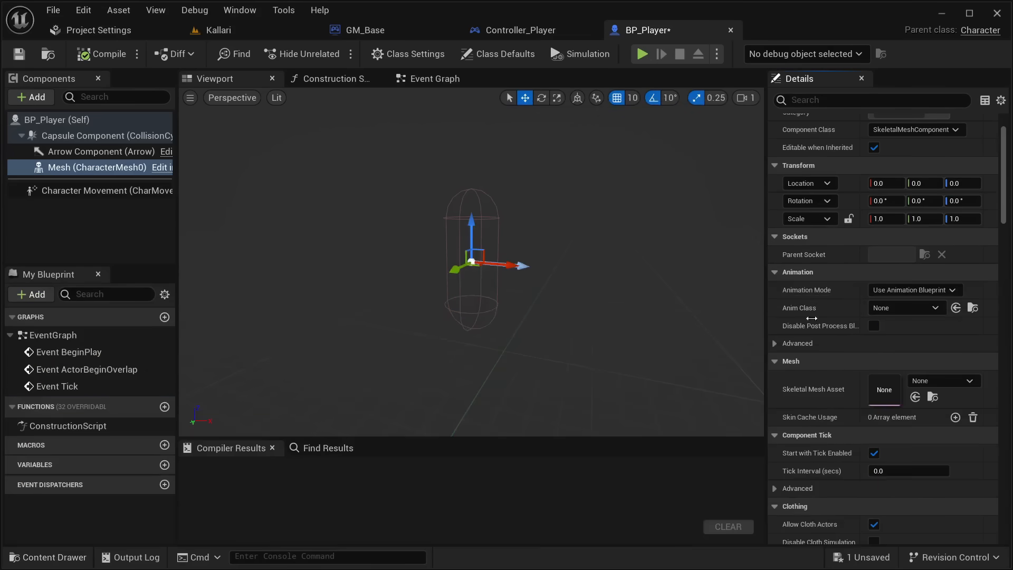
{"action": "left_click", "coordinate": [917, 399]}
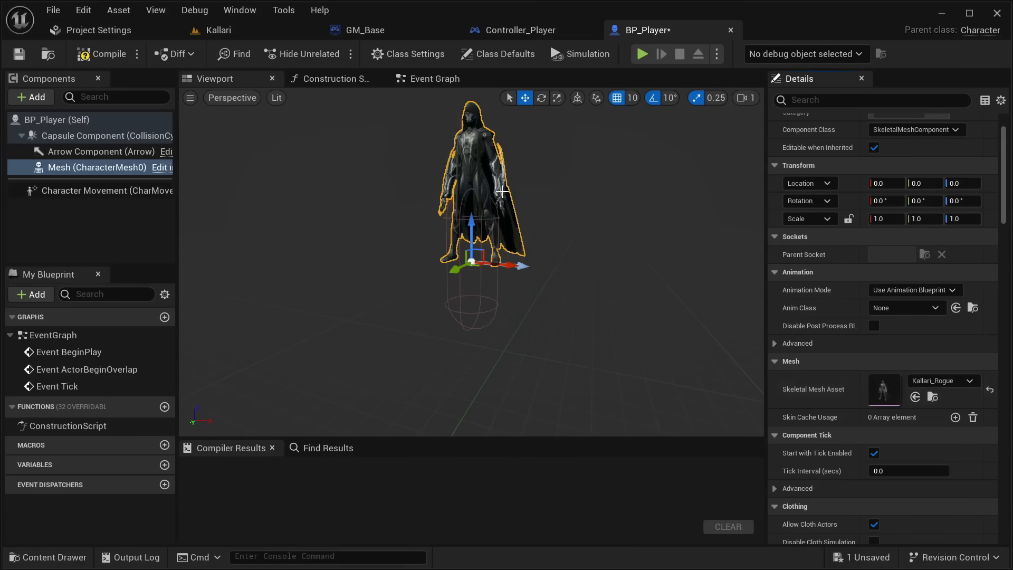
Lower the character mesh to a Z location of -90 so it sits inside the capsule
{"action": "right_click_drag", "start_coordinate": [487, 214], "coordinate": [487, 188]}
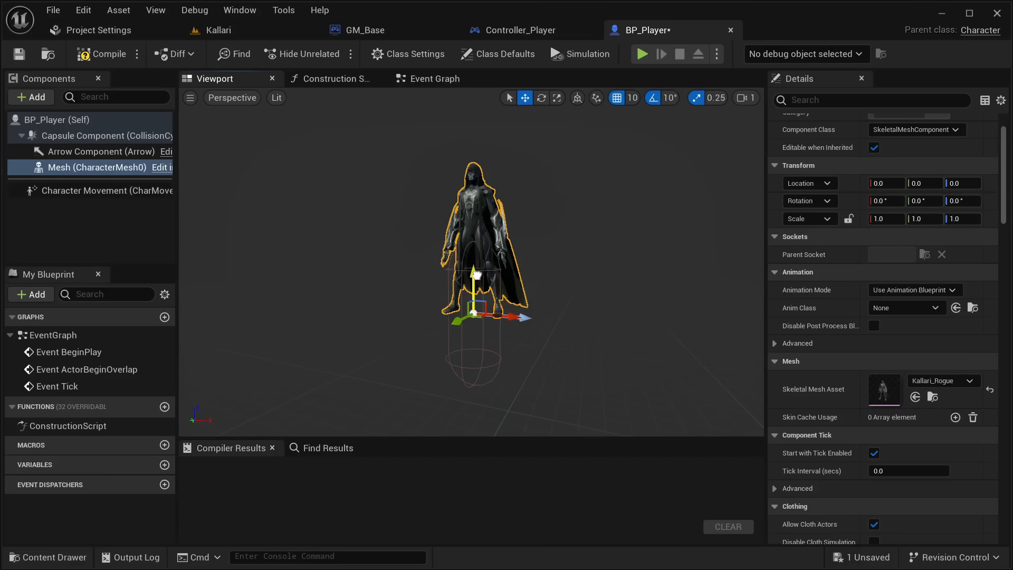
{"action": "left_click_drag", "start_coordinate": [475, 279], "coordinate": [470, 347]}
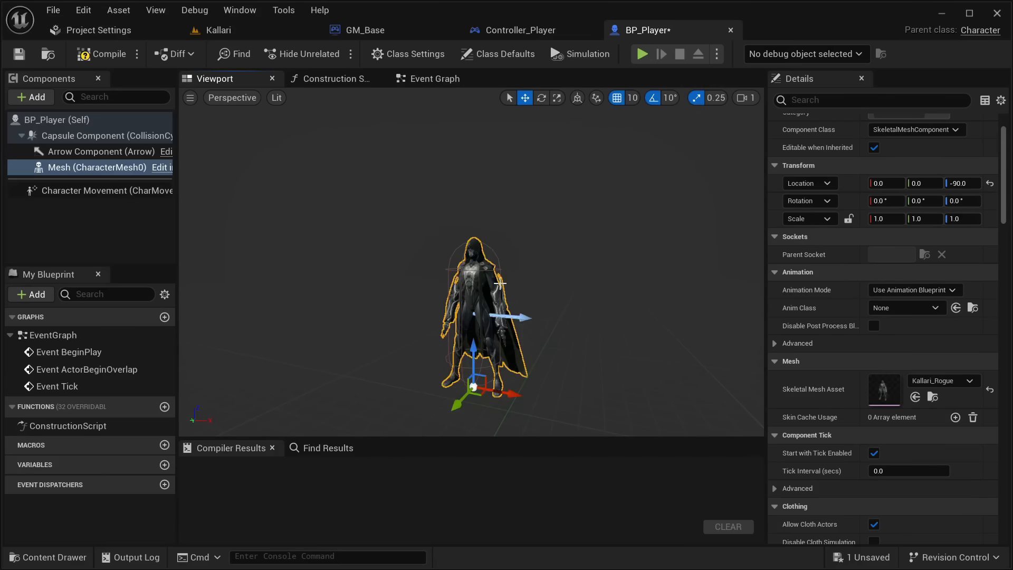
{"action": "mouse_move", "coordinate": [500, 284]}
{"action": "right_mouse_down"}
{"action": "mouse_move", "coordinate": [491, 264]}
{"action": "mouse_move", "coordinate": [443, 289]}
{"action": "mouse_move", "coordinate": [488, 268]}
{"action": "mouse_move", "coordinate": [528, 285]}
{"action": "mouse_move", "coordinate": [510, 260]}
{"action": "mouse_move", "coordinate": [509, 281]}
{"action": "right_mouse_up"}
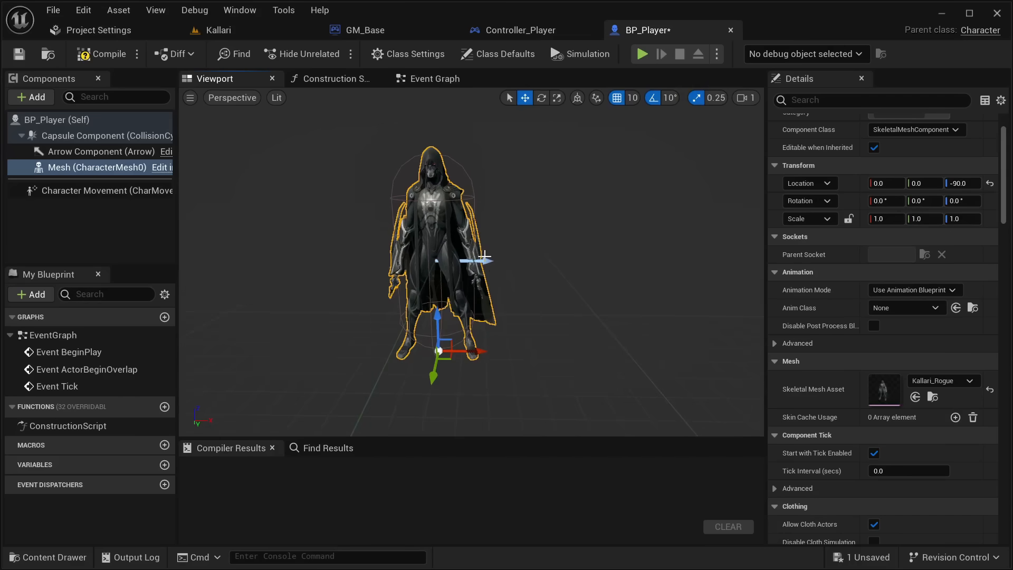
Rotate the character mesh about -90° around the Z axis so it faces along the forward arrow
{"action": "left_click", "coordinate": [540, 101]}
{"action": "left_click", "coordinate": [214, 30]}
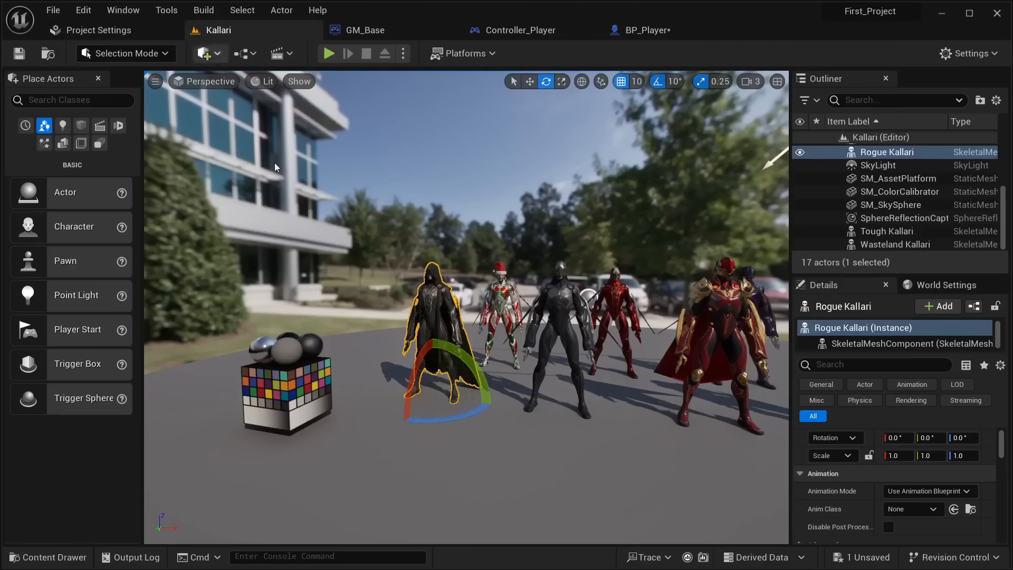
{"action": "left_click", "coordinate": [620, 37]}
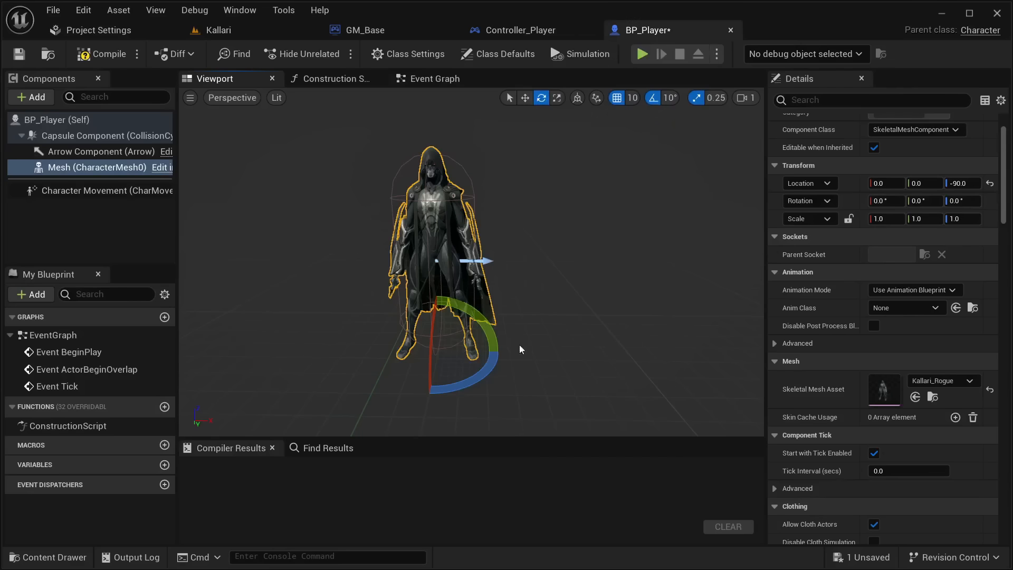
{"action": "right_click_drag", "start_coordinate": [562, 371], "coordinate": [511, 375]}
{"action": "left_click_drag", "start_coordinate": [421, 312], "coordinate": [541, 277]}
{"action": "right_click_drag", "start_coordinate": [540, 278], "coordinate": [495, 279]}
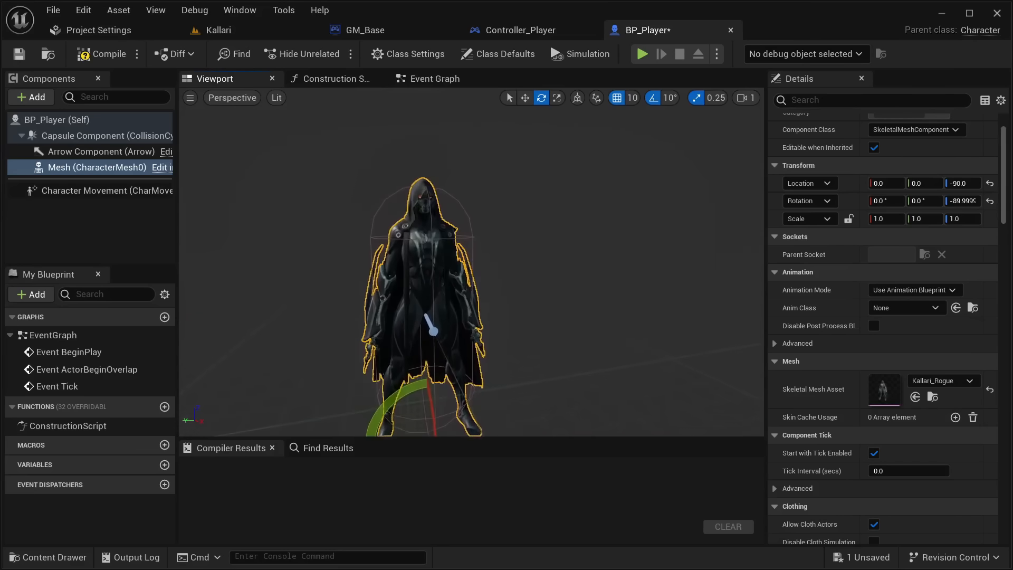
Check how the character fits inside the capsule component, and compile and save BP_Player
{"action": "left_click", "coordinate": [37, 136]}
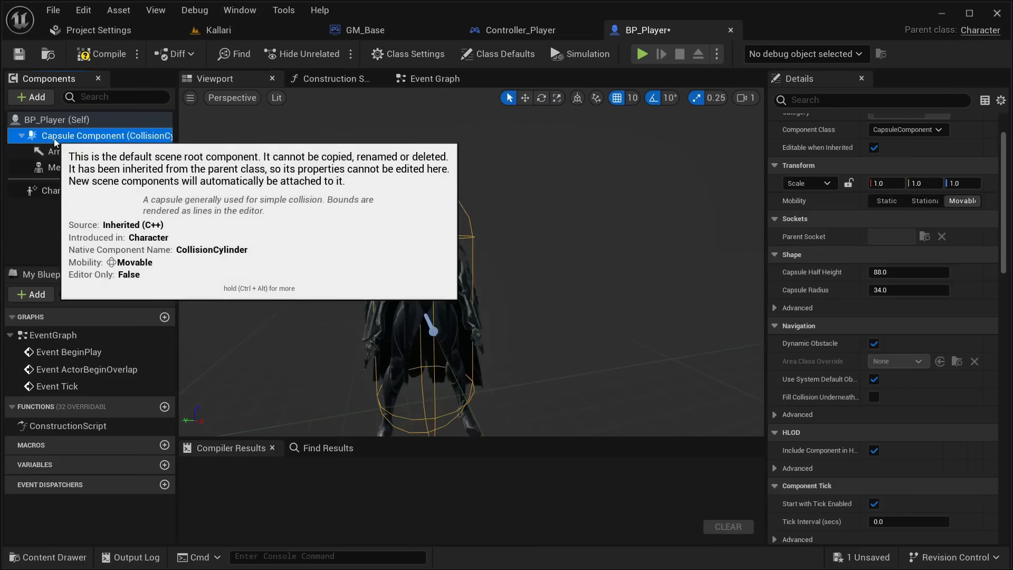
{"action": "right_click_drag", "start_coordinate": [475, 264], "coordinate": [531, 301]}
{"action": "key", "text": "f"}
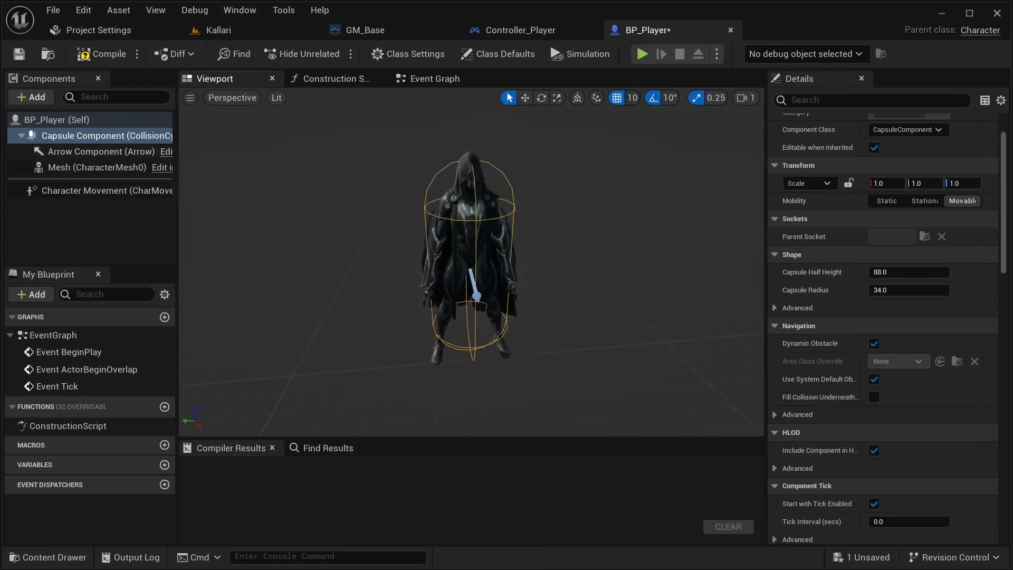
{"action": "right_click_drag", "start_coordinate": [448, 152], "coordinate": [427, 151]}
{"action": "left_click", "coordinate": [110, 57]}
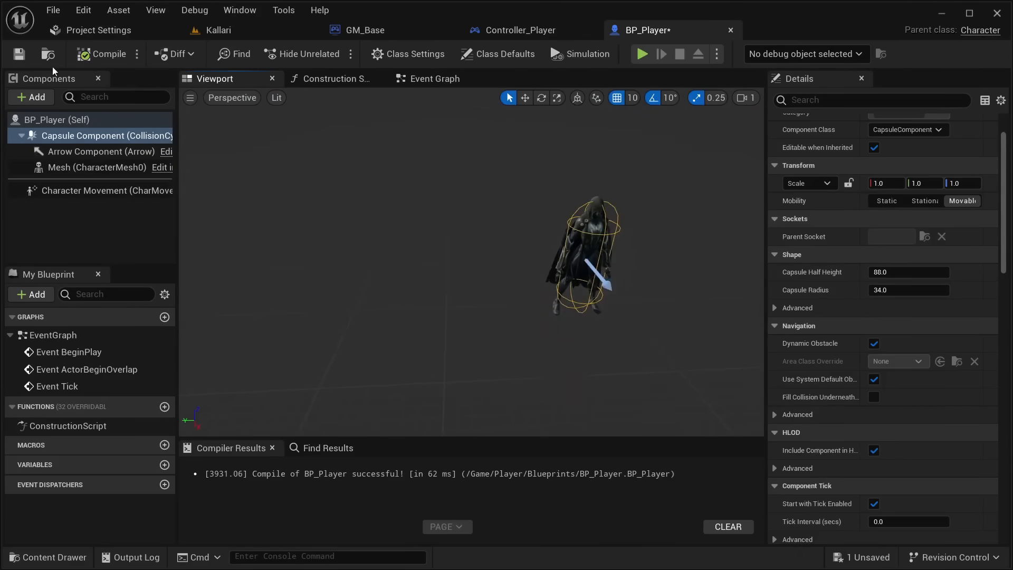
{"action": "left_click", "coordinate": [19, 53]}
Set BP_Player's AI Controller Class to Controller_Player in its class defaults and compile the blueprint
{"action": "left_click", "coordinate": [454, 83]}
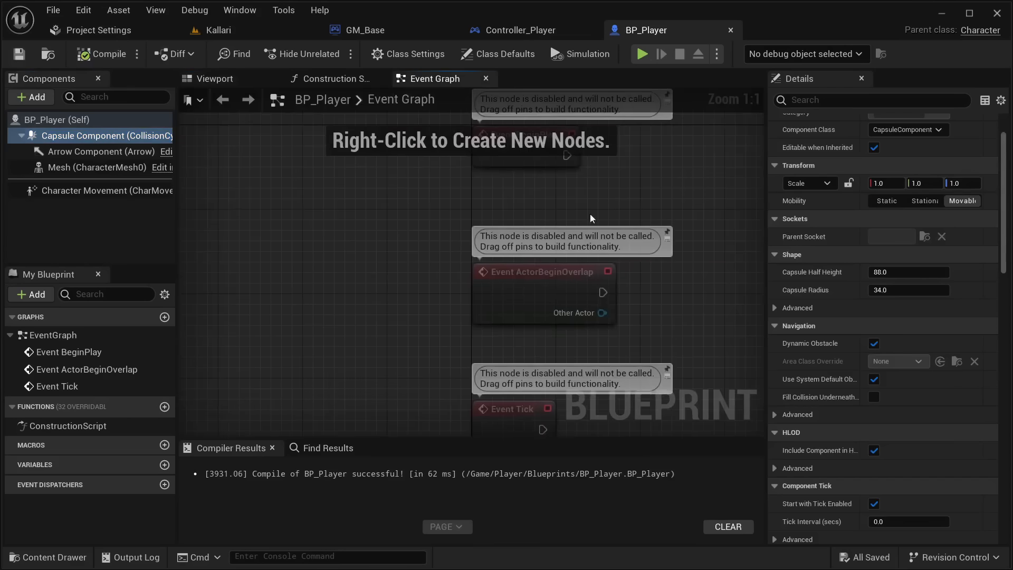
{"action": "right_click_drag", "start_coordinate": [627, 259], "coordinate": [474, 315]}
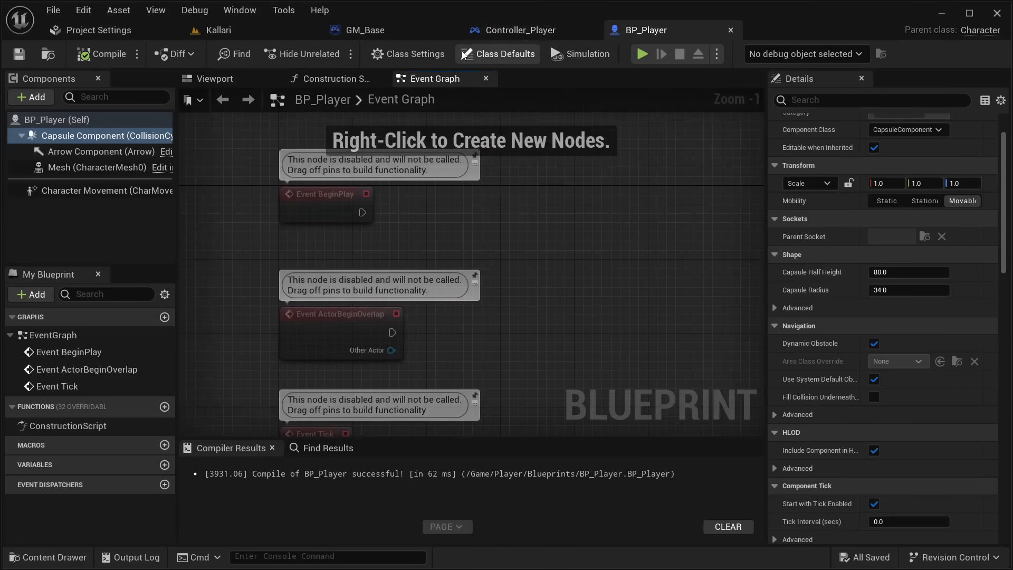
{"action": "left_click", "coordinate": [498, 53]}
{"action": "left_click", "coordinate": [817, 100]}
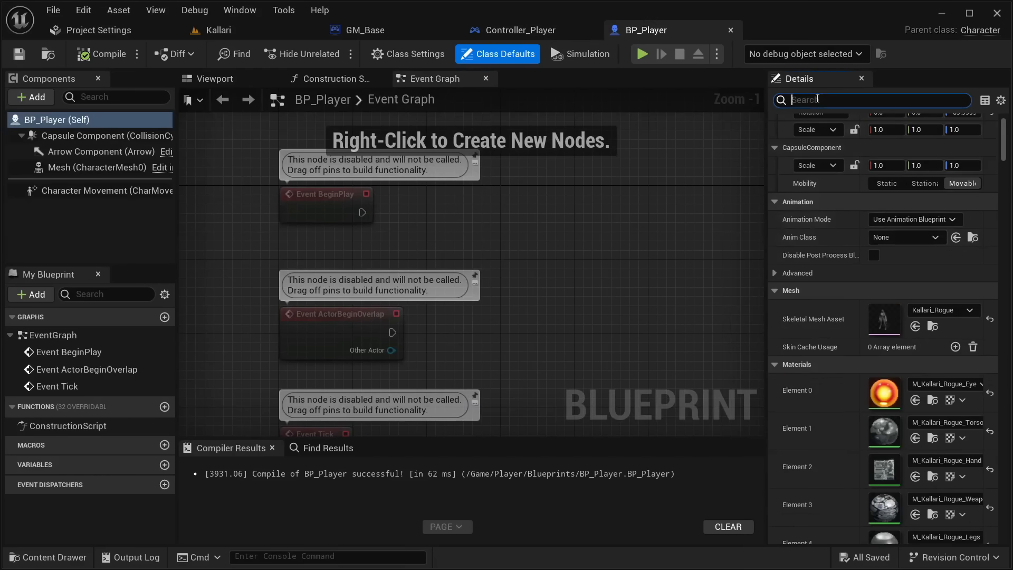
{"action": "type", "text": "contro"}
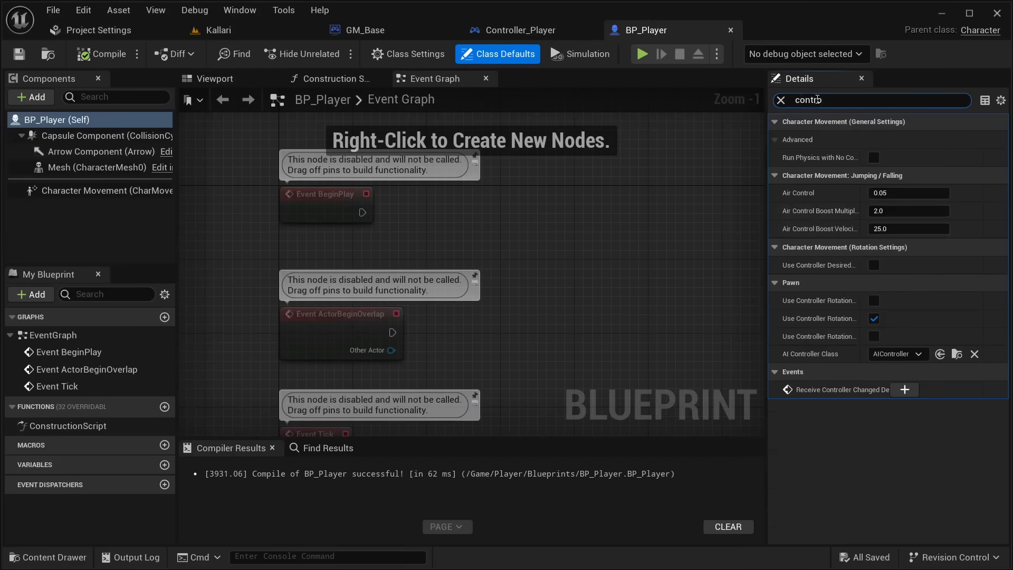
{"action": "left_click", "coordinate": [895, 357]}
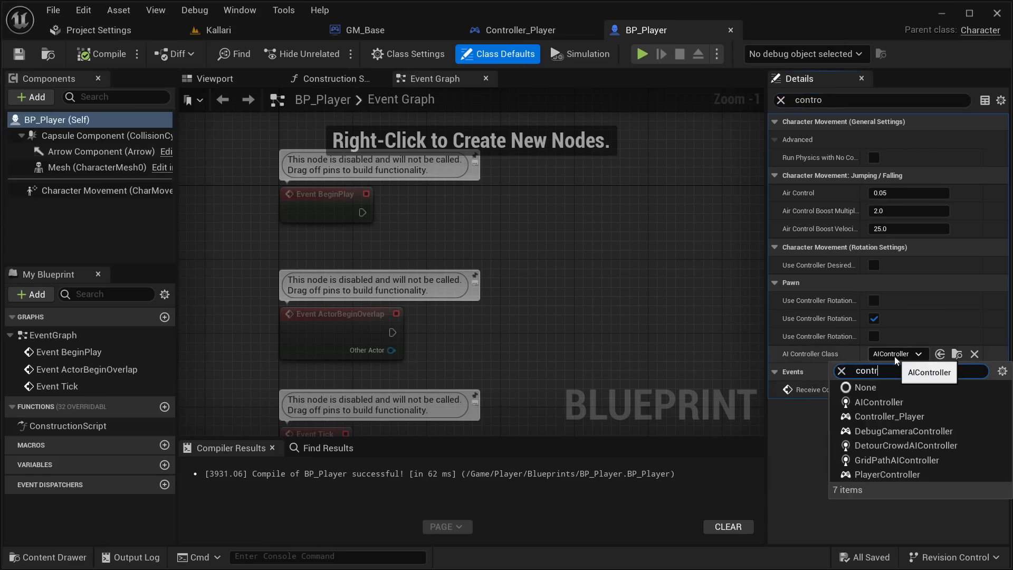
{"action": "left_click", "coordinate": [898, 416]}
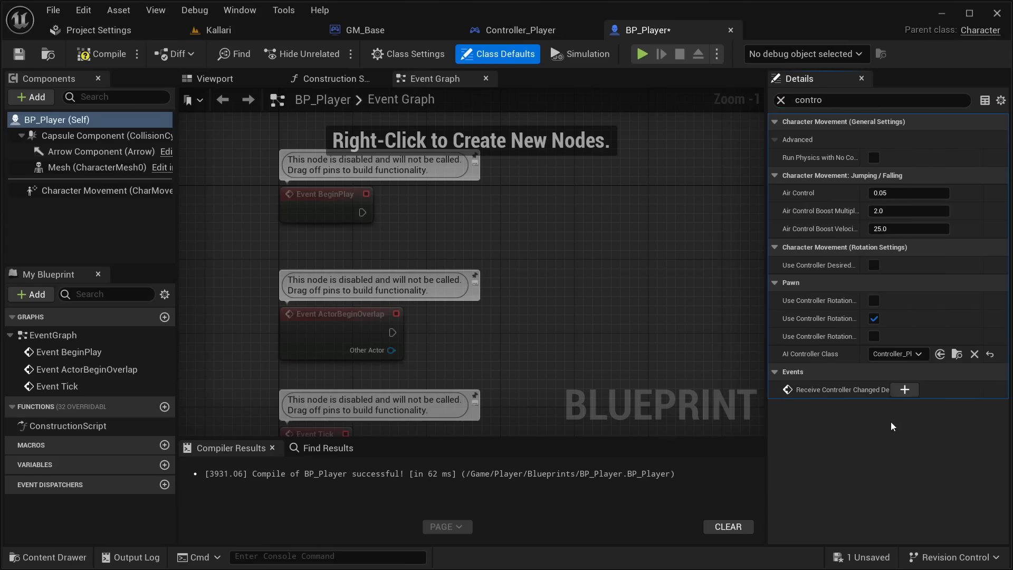
{"action": "left_click", "coordinate": [103, 53]}
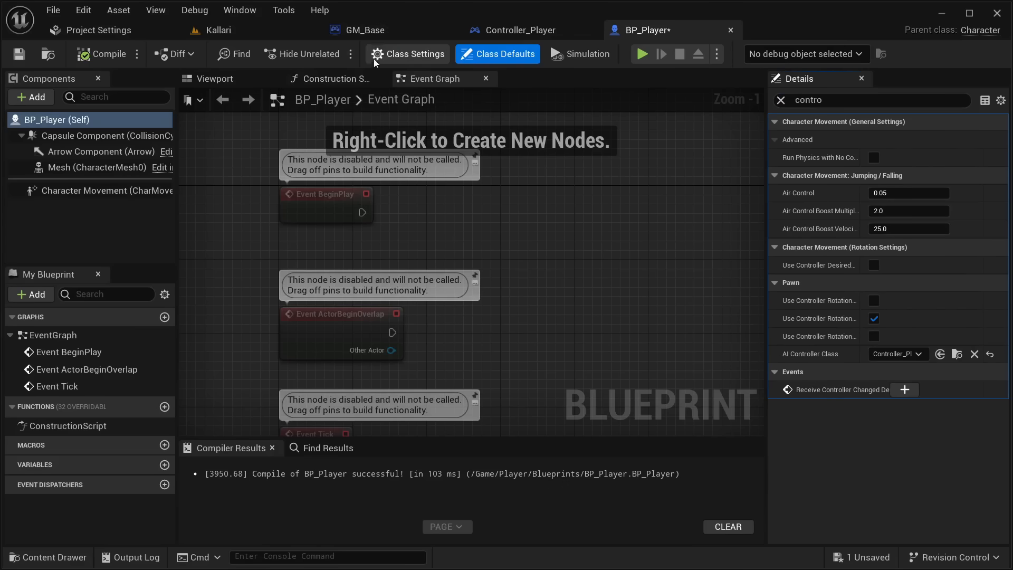
Set the Default Pawn Class of the GM_Base game mode to BP_Player
{"action": "left_click", "coordinate": [364, 30]}
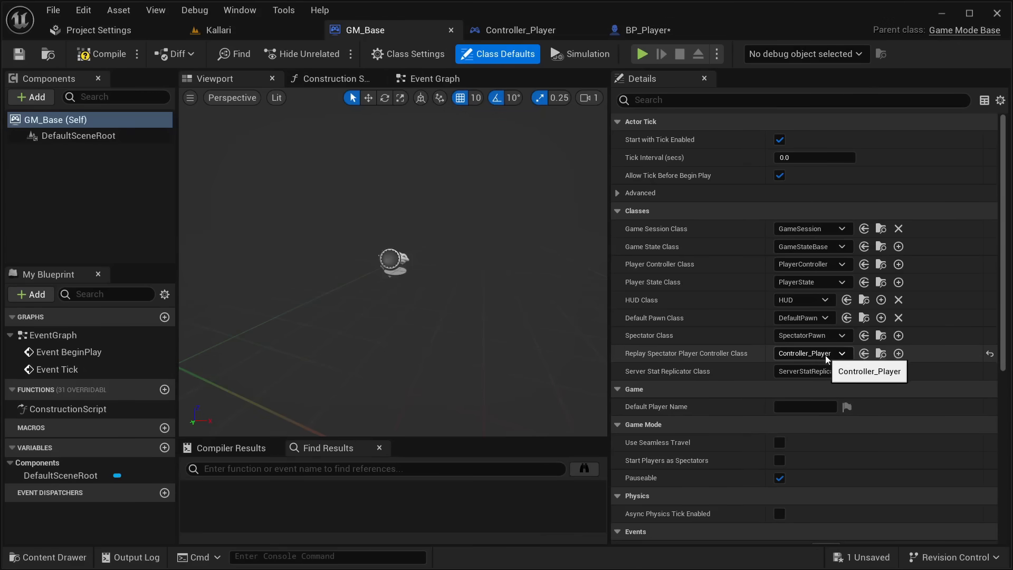
{"action": "left_click", "coordinate": [823, 319]}
{"action": "type", "text": "bp"}
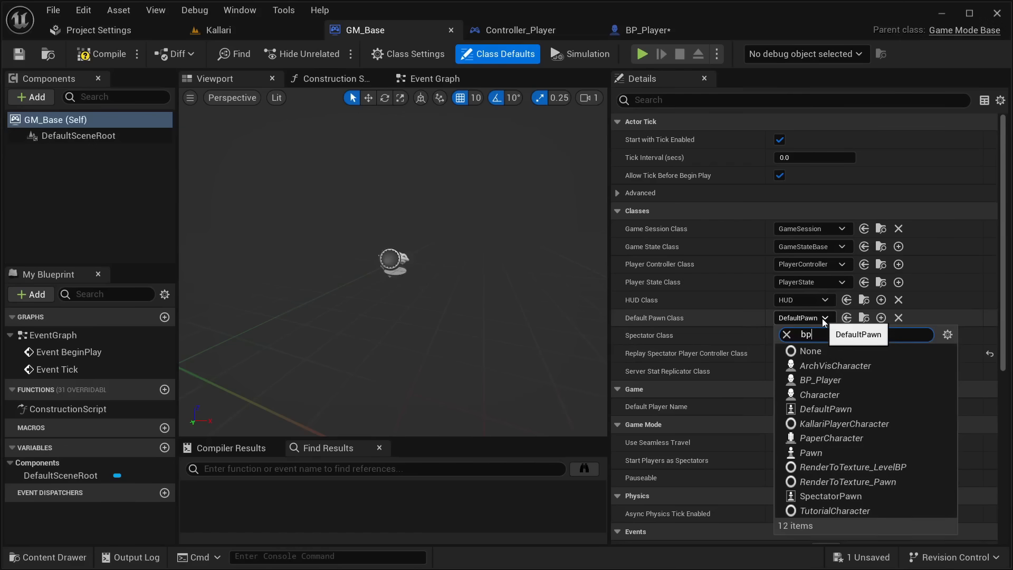
{"action": "left_click", "coordinate": [840, 371]}
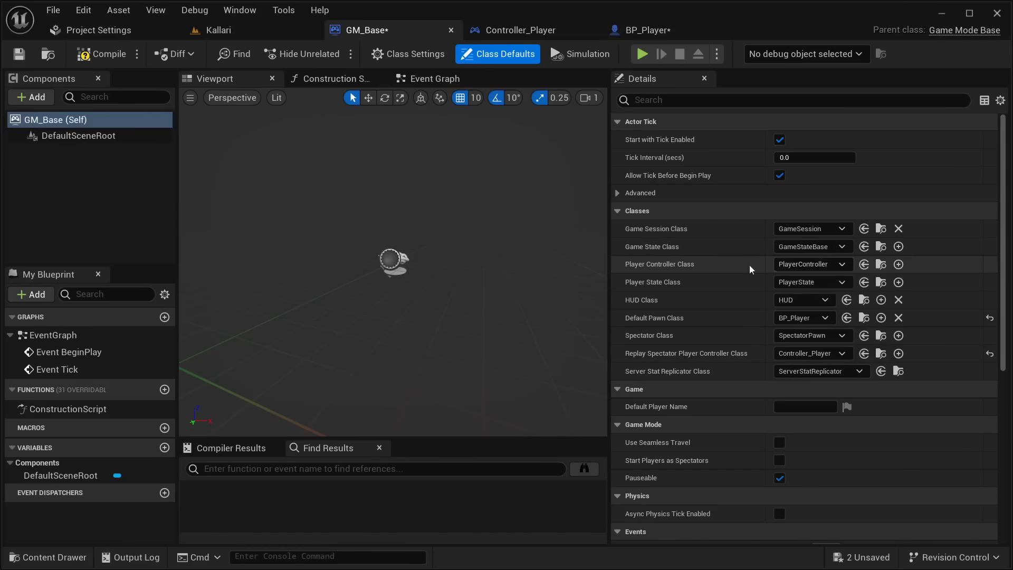
Set GM_Base's Player Controller Class to Controller_Player, and compile and save the game mode
{"action": "left_click", "coordinate": [800, 265]}
{"action": "type", "text": "controller"}
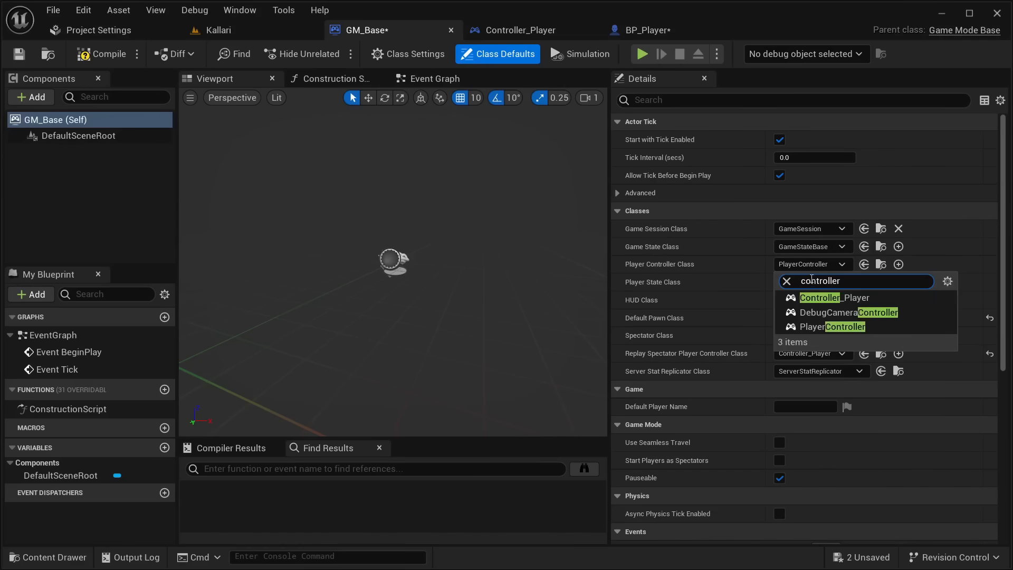
{"action": "left_click", "coordinate": [827, 299]}
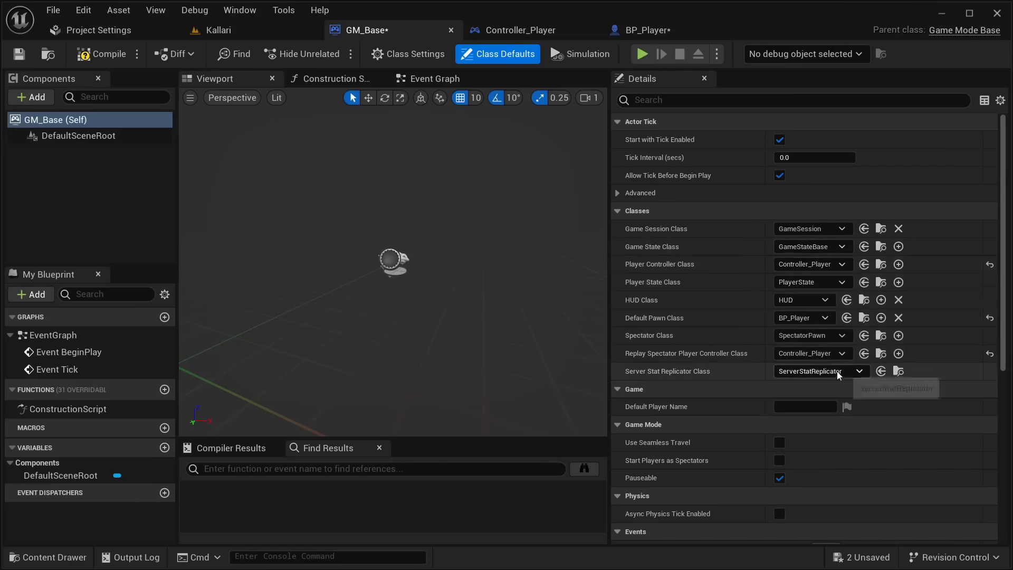
{"action": "left_click", "coordinate": [110, 59]}
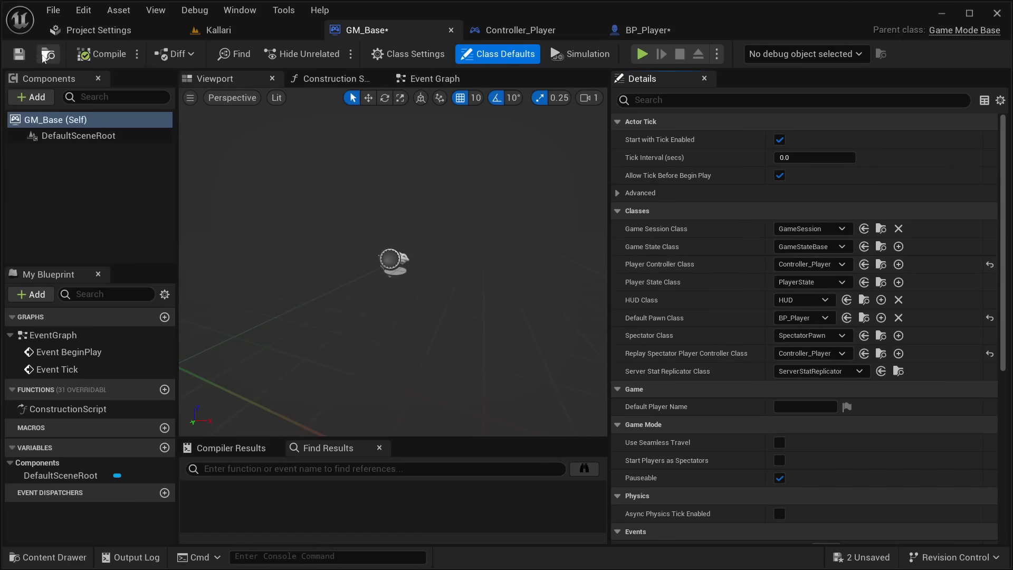
{"action": "left_click", "coordinate": [20, 55]}
Review the default game mode's classes in the Project Settings, close the settings, and look over the open blueprints
{"action": "left_click", "coordinate": [104, 35]}
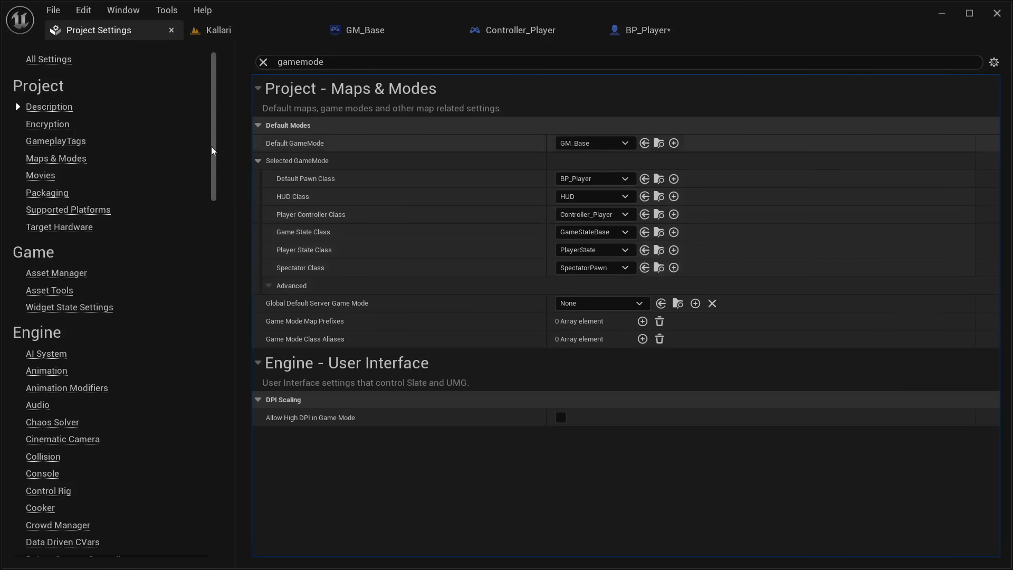
{"action": "left_click", "coordinate": [214, 31]}
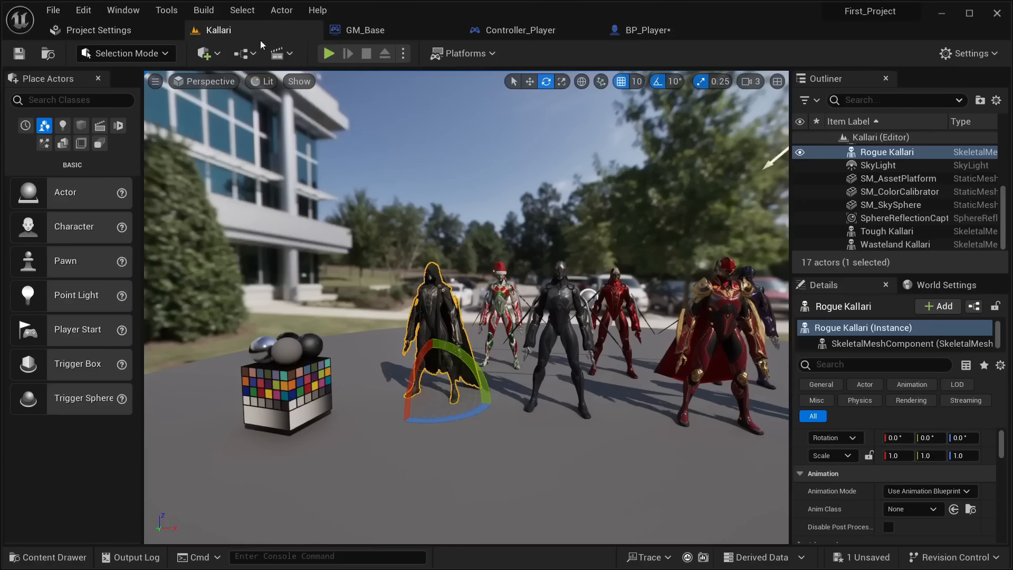
{"action": "left_click", "coordinate": [171, 30]}
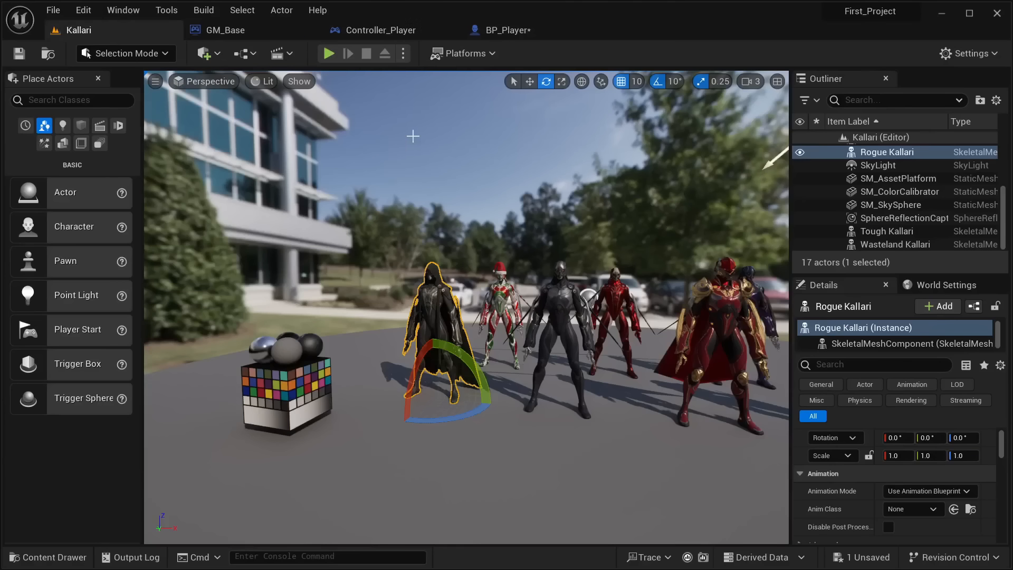
{"action": "left_click", "coordinate": [380, 30]}
{"action": "left_click", "coordinate": [507, 30]}
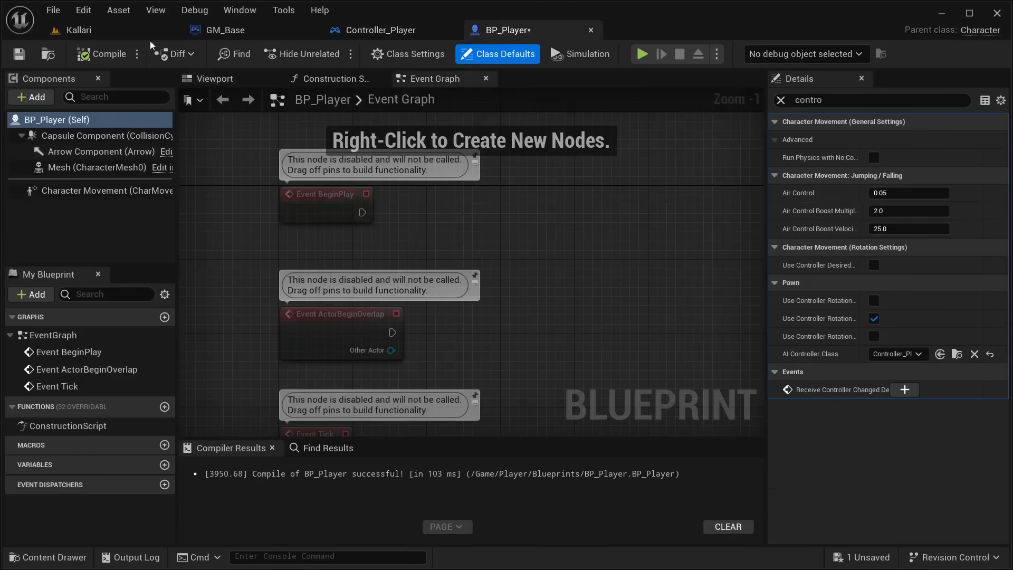
Open the MainWorld level from the project's Content folder, saving the pending BP_Player changes
{"action": "left_click", "coordinate": [106, 33]}
{"action": "left_click", "coordinate": [79, 557]}
{"action": "scroll", "coordinate": [113, 479], "scroll_direction": "down", "scroll_amount": 2}
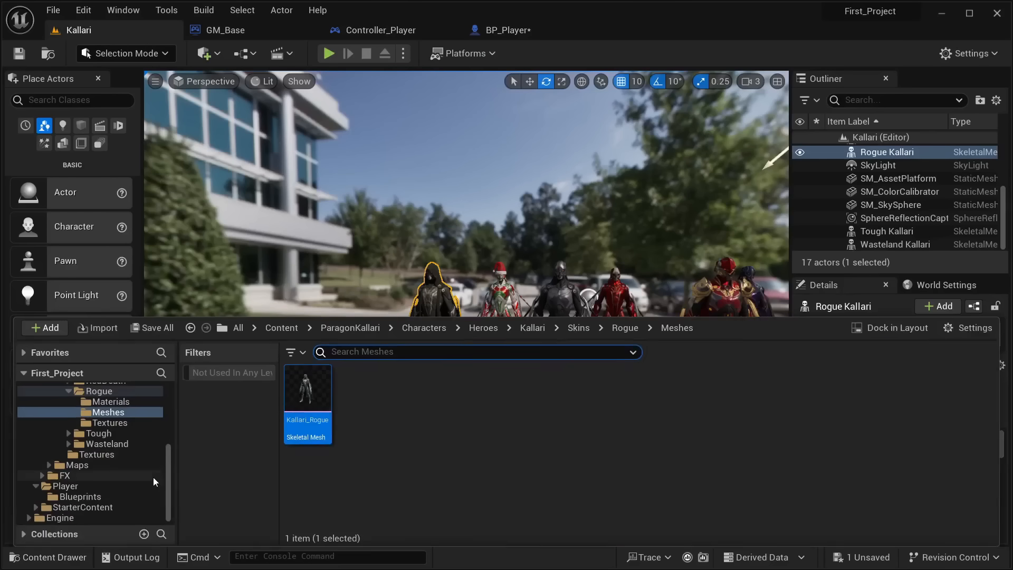
{"action": "scroll", "coordinate": [114, 479], "scroll_direction": "up", "scroll_amount": 4}
{"action": "scroll", "coordinate": [113, 479], "scroll_direction": "up", "scroll_amount": 5}
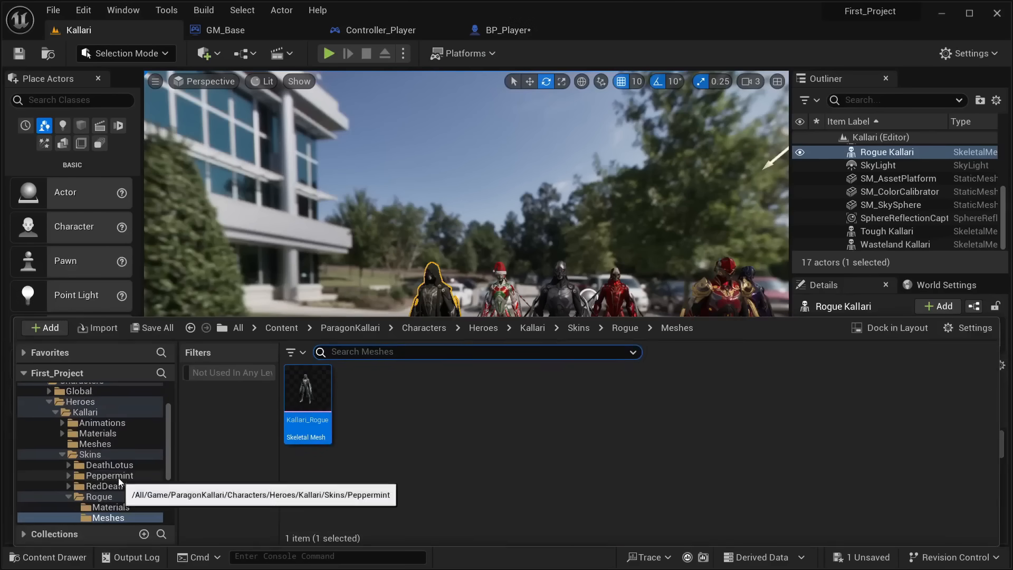
{"action": "left_click", "coordinate": [56, 401]}
{"action": "double_click", "coordinate": [470, 391]}
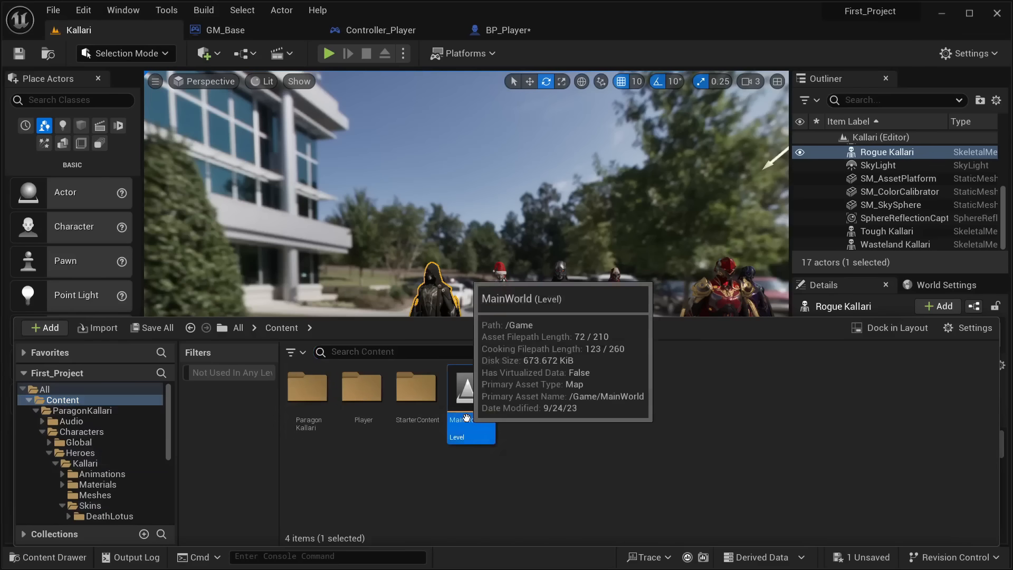
{"action": "left_click", "coordinate": [494, 394]}
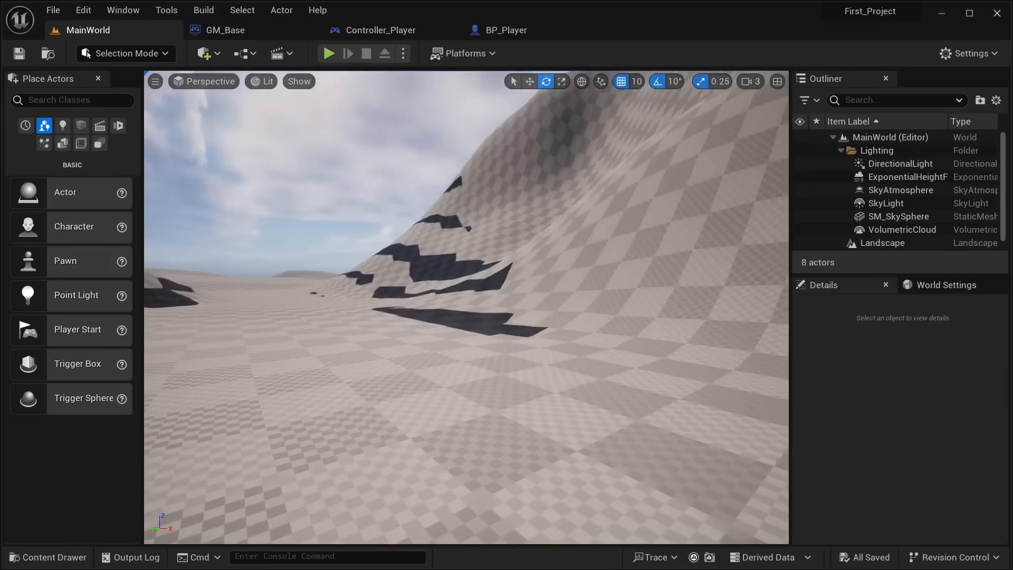
Play-test the MainWorld level twice to see how the player pawn spawns, stopping the simulation each time
{"action": "right_click_drag", "start_coordinate": [407, 308], "coordinate": [285, 322]}
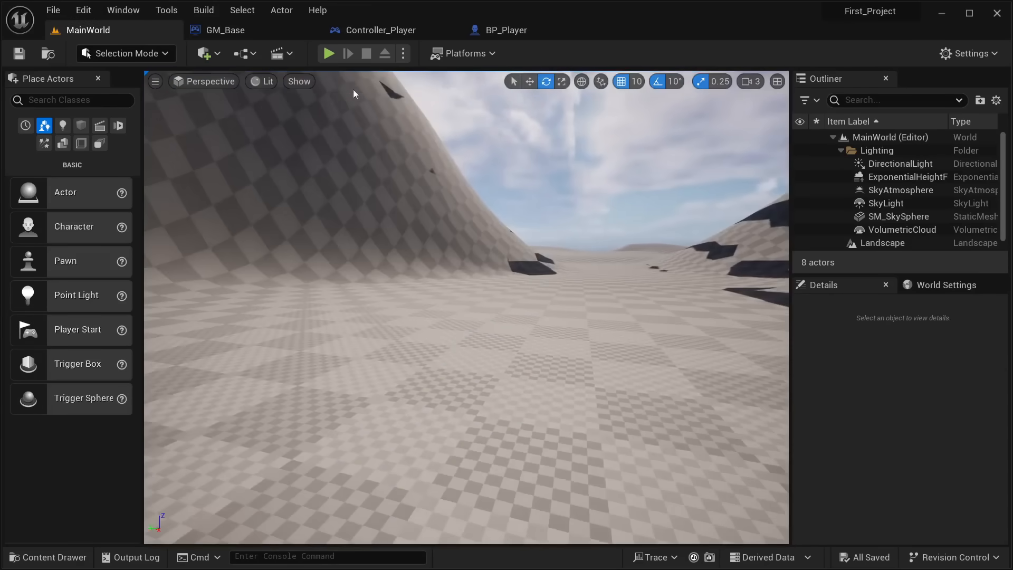
{"action": "left_click", "coordinate": [328, 54]}
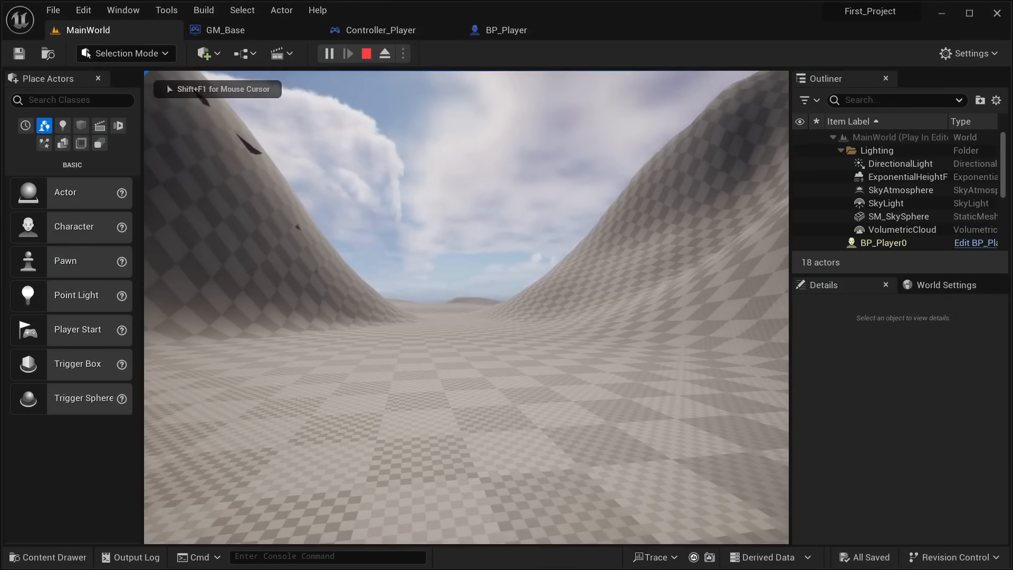
{"action": "key", "text": "Escape"}
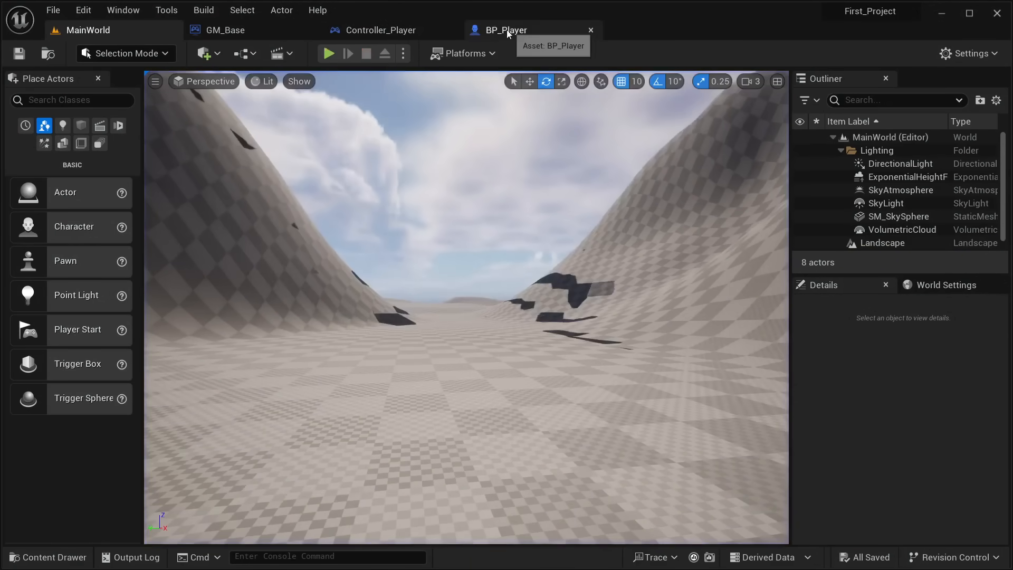
{"action": "left_click", "coordinate": [507, 30]}
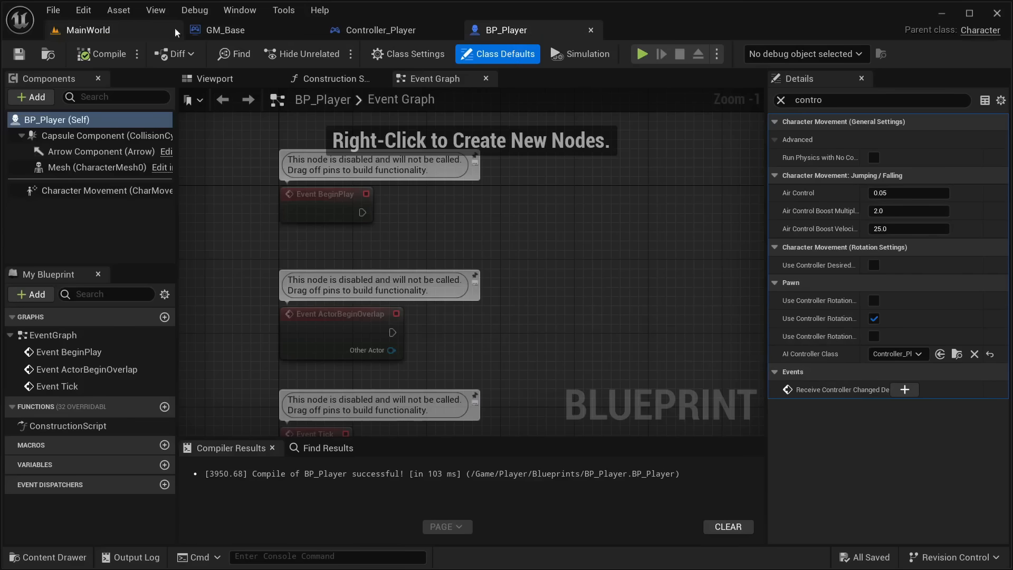
{"action": "left_click", "coordinate": [106, 30]}
{"action": "left_click", "coordinate": [329, 54]}
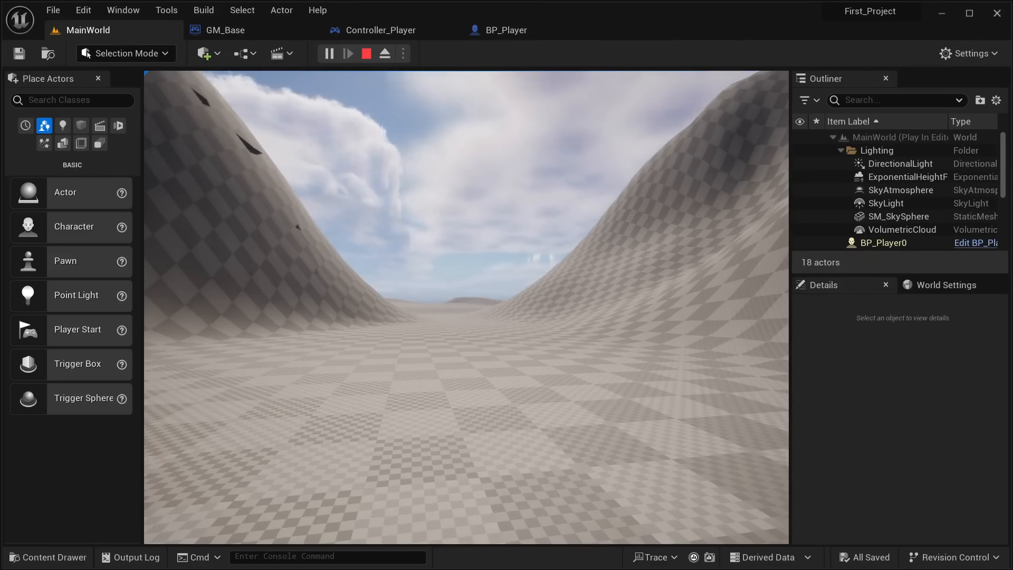
{"action": "key", "text": "Escape"}
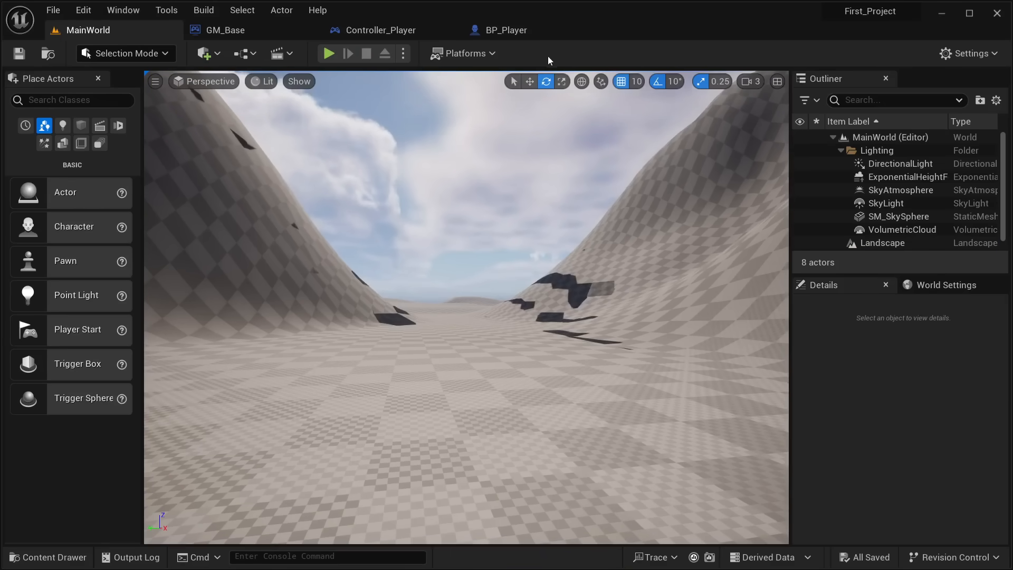
Review the class assignments of GM_Base and the default settings of Controller_Player
{"action": "left_click", "coordinate": [527, 30]}
{"action": "left_click", "coordinate": [240, 33]}
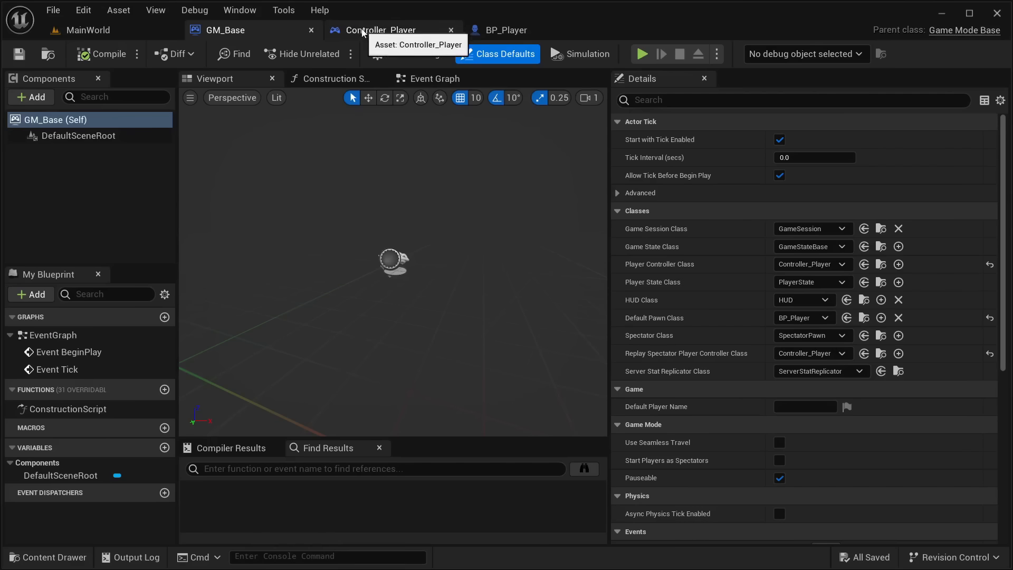
{"action": "left_click", "coordinate": [380, 30]}
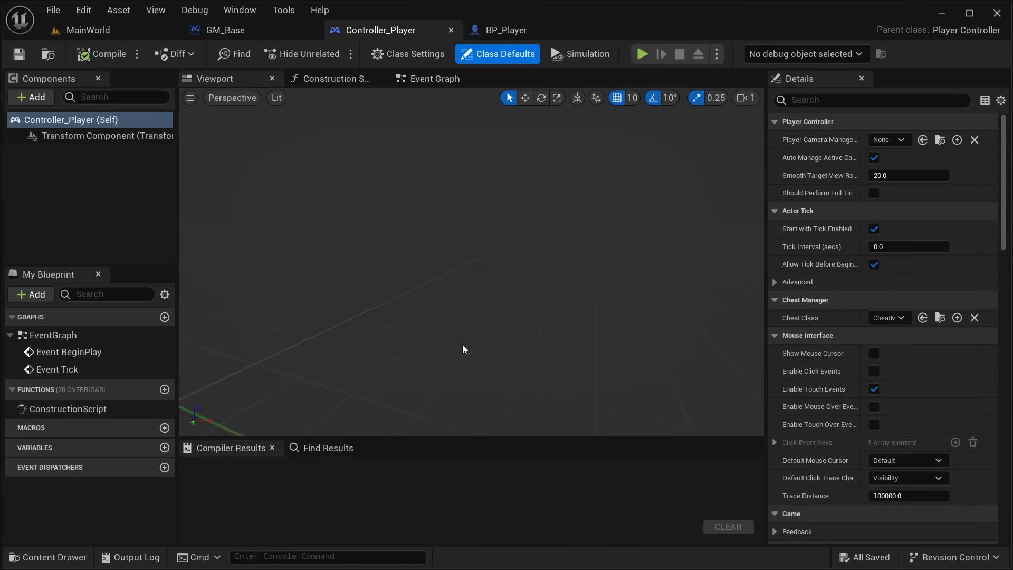
Clear the property search in BP_Player and add a Spring Arm component to the character
{"action": "left_click", "coordinate": [529, 29]}
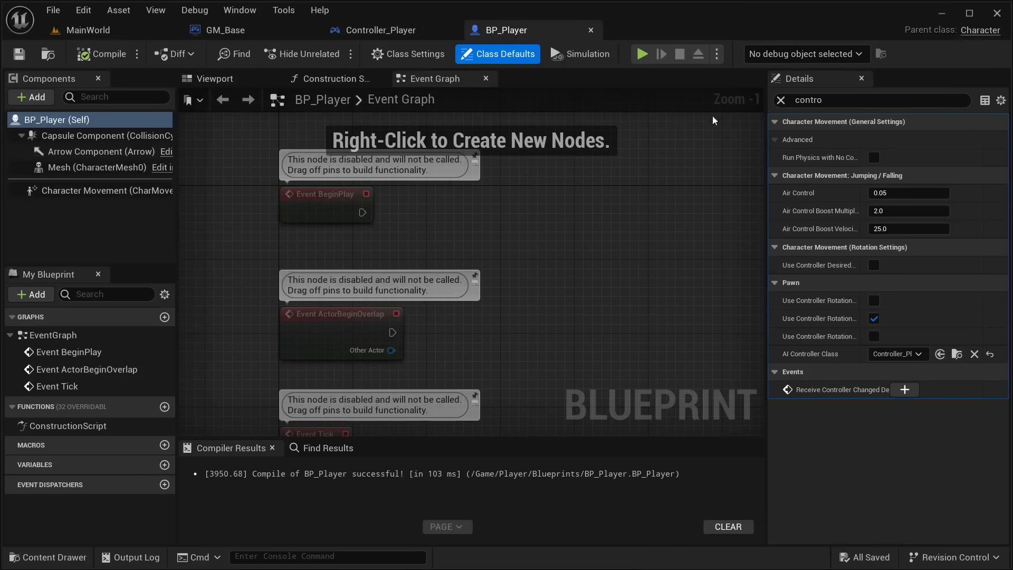
{"action": "left_click", "coordinate": [780, 108]}
{"action": "left_click", "coordinate": [780, 100]}
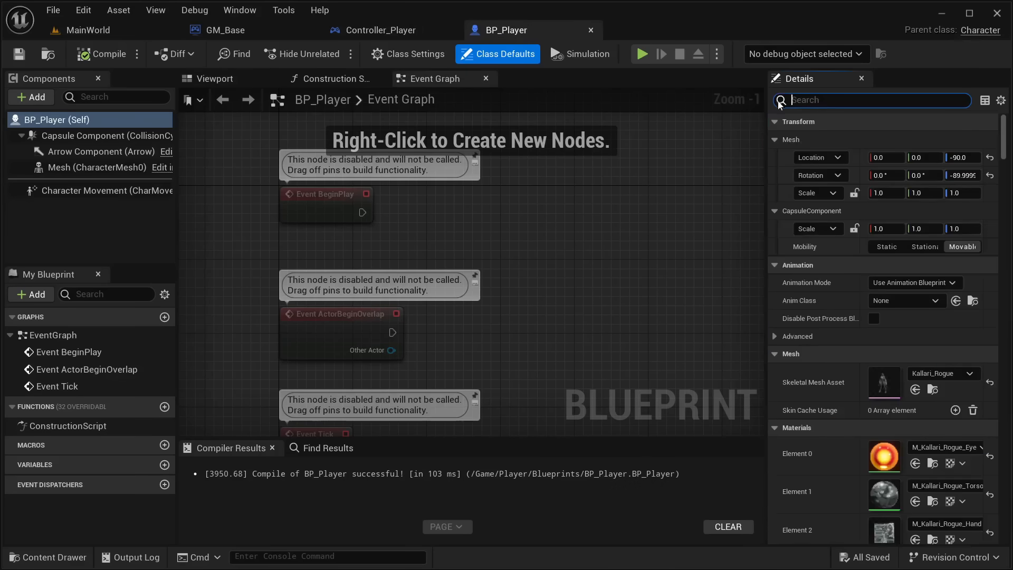
{"action": "right_click_drag", "start_coordinate": [657, 211], "coordinate": [616, 267]}
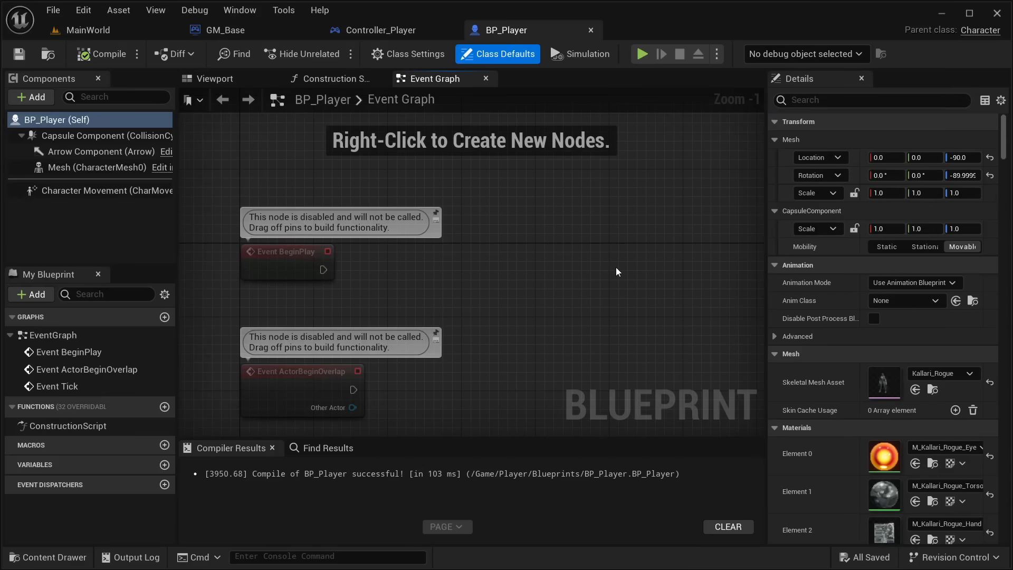
{"action": "left_click", "coordinate": [35, 98]}
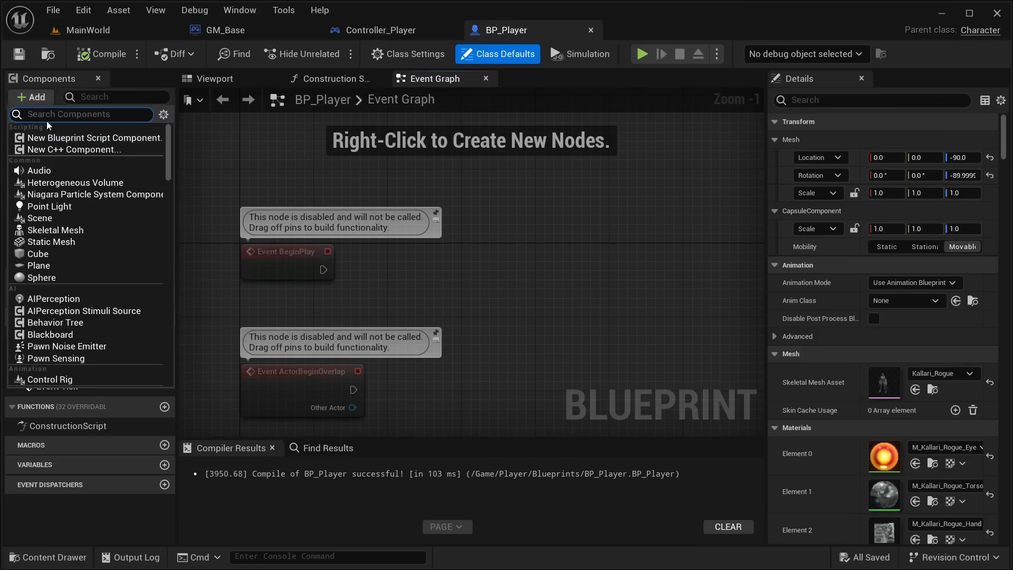
{"action": "type", "text": "spring"}
{"action": "left_click", "coordinate": [47, 138]}
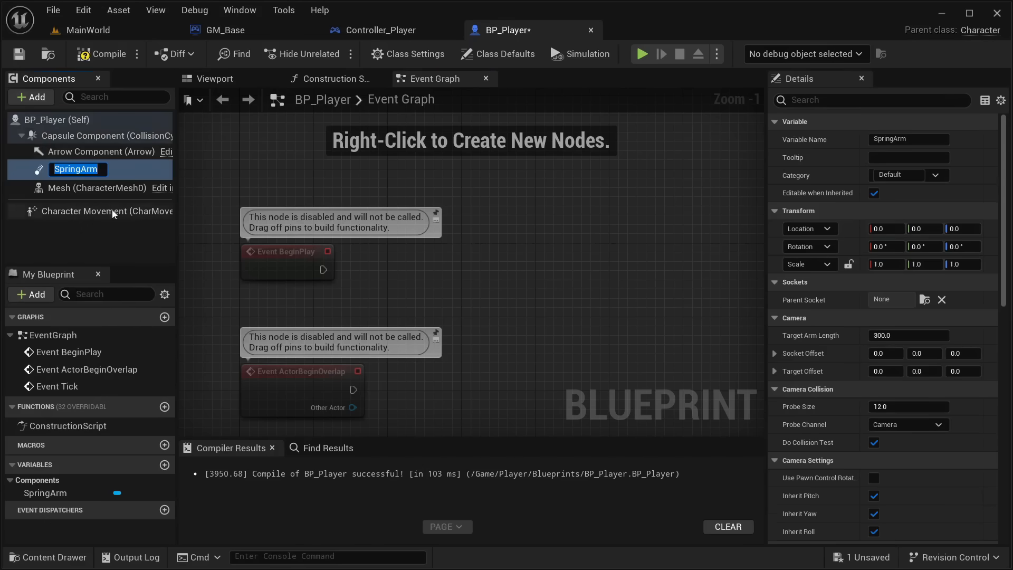
Add a Camera component to BP_Player, attach it under the SpringArm, and show it in the 3D viewport
{"action": "left_click", "coordinate": [31, 98]}
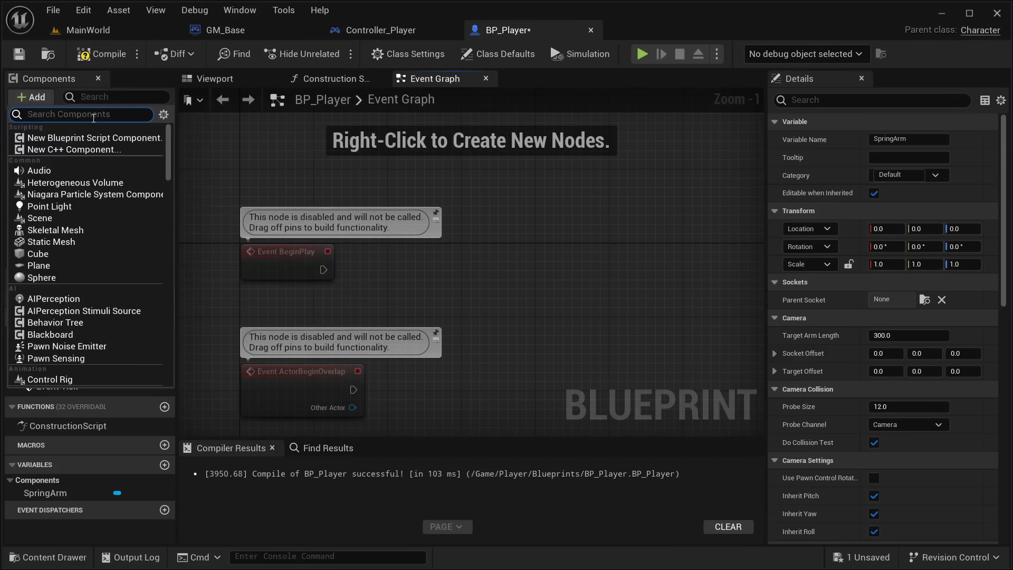
{"action": "type", "text": "cam"}
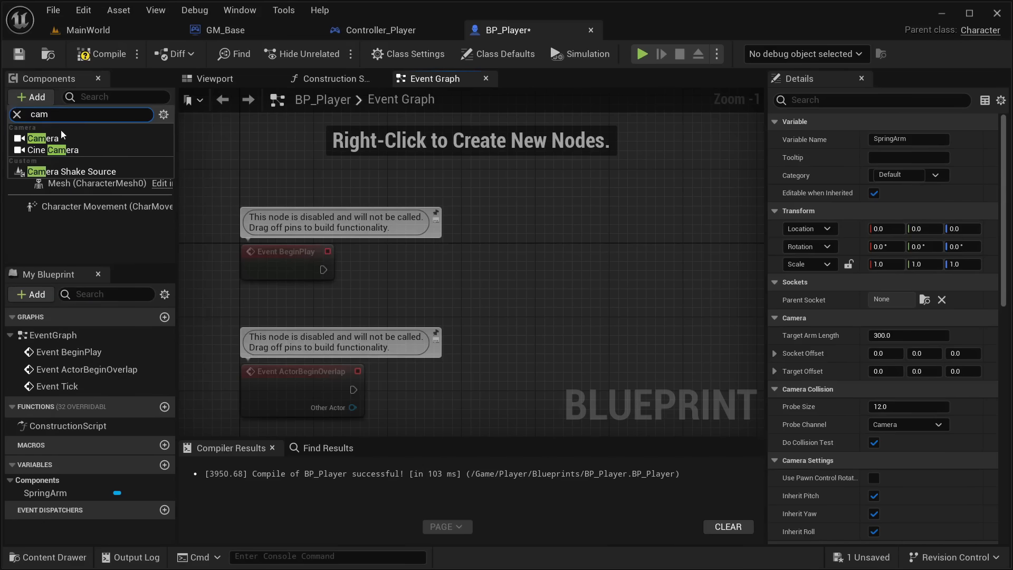
{"action": "left_click", "coordinate": [47, 136]}
{"action": "left_click", "coordinate": [101, 182]}
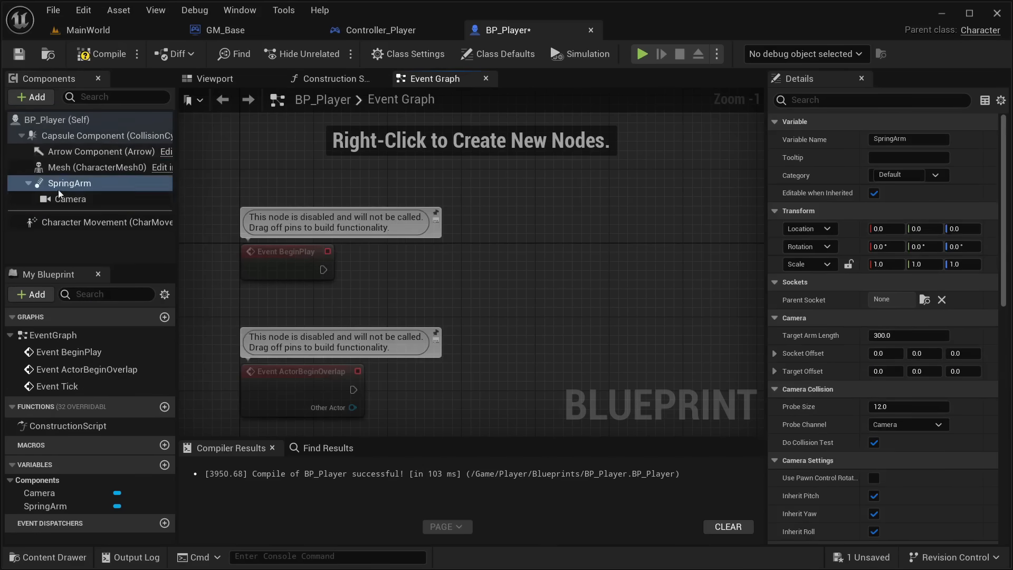
{"action": "mouse_move", "coordinate": [65, 199]}
{"action": "left_mouse_down"}
{"action": "mouse_move", "coordinate": [66, 98]}
{"action": "mouse_move", "coordinate": [65, 174]}
{"action": "mouse_move", "coordinate": [80, 168]}
{"action": "mouse_move", "coordinate": [72, 200]}
{"action": "left_mouse_up"}
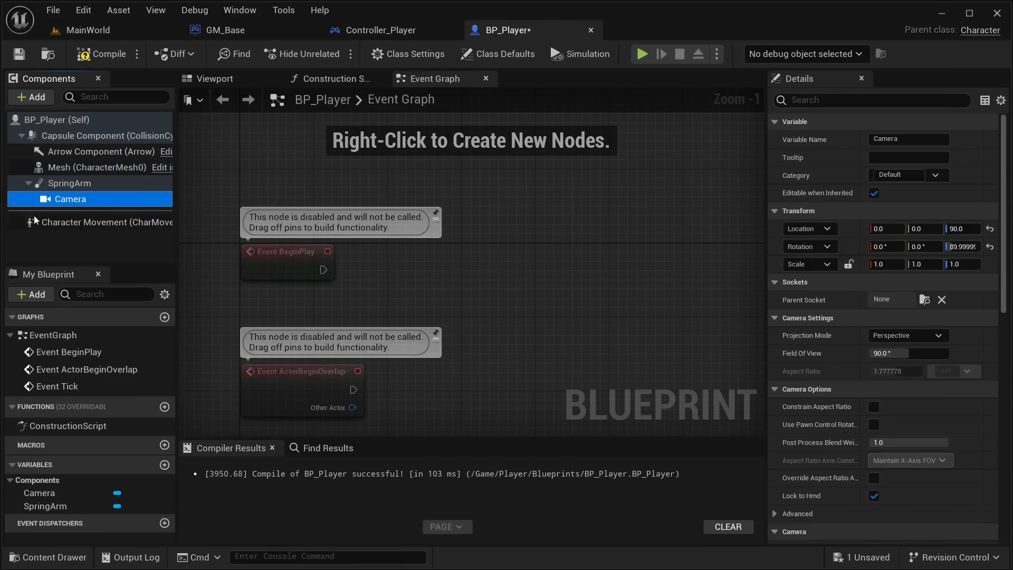
{"action": "left_click", "coordinate": [225, 79]}
{"action": "right_click_drag", "start_coordinate": [401, 180], "coordinate": [522, 116]}
{"action": "mouse_move", "coordinate": [533, 211]}
{"action": "right_mouse_down"}
{"action": "mouse_move", "coordinate": [507, 211]}
{"action": "mouse_move", "coordinate": [491, 232]}
{"action": "mouse_move", "coordinate": [532, 211]}
{"action": "right_mouse_up"}
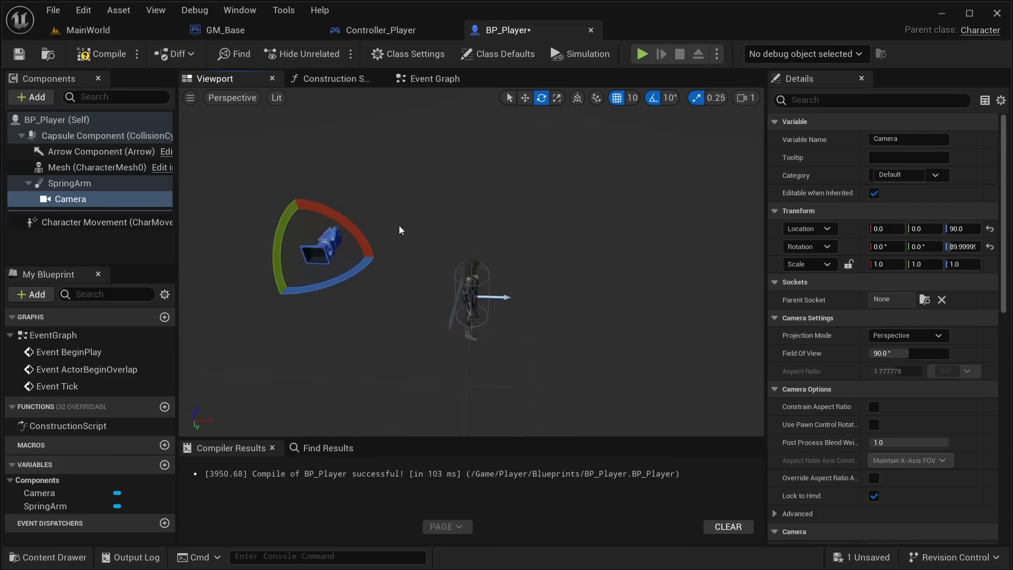
{"action": "left_click_drag", "start_coordinate": [339, 275], "coordinate": [377, 253]}
{"action": "key", "text": "ctrl+z"}
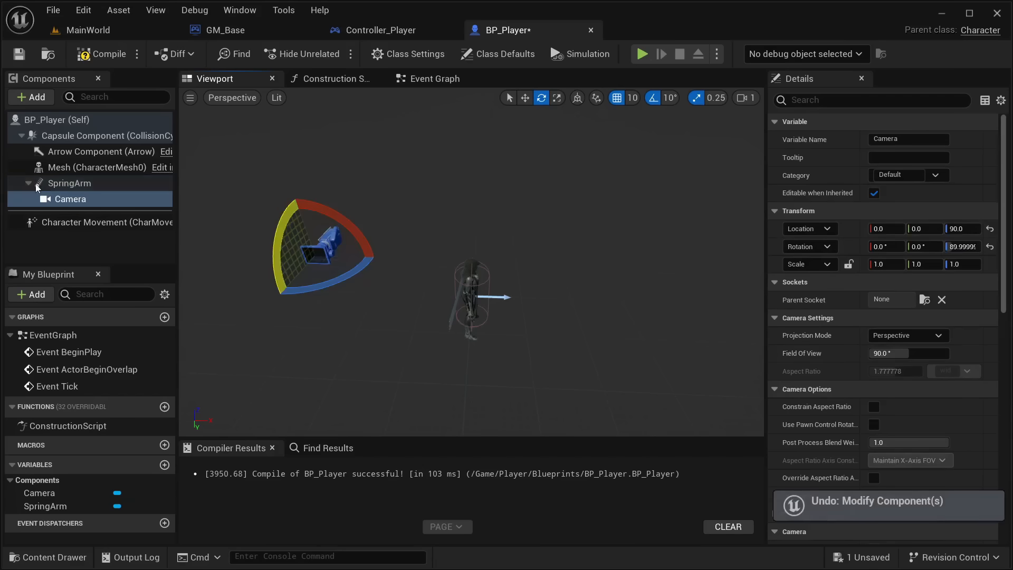
{"action": "key", "text": "ctrl+z"}
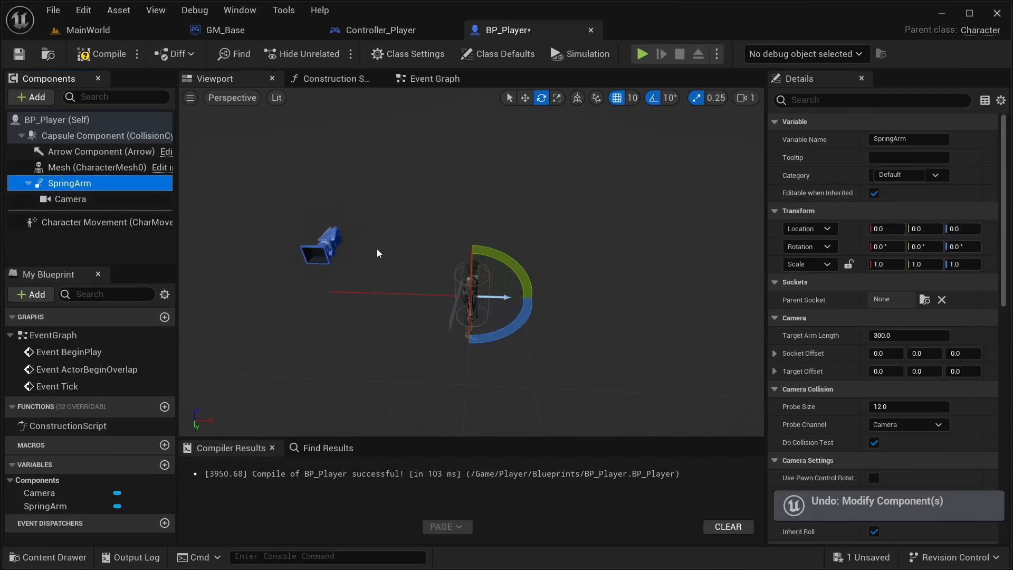
Rotate the camera's yaw to 0° so it faces along the character's forward direction, and save BP_Player
{"action": "left_click", "coordinate": [319, 248]}
{"action": "left_click", "coordinate": [84, 200]}
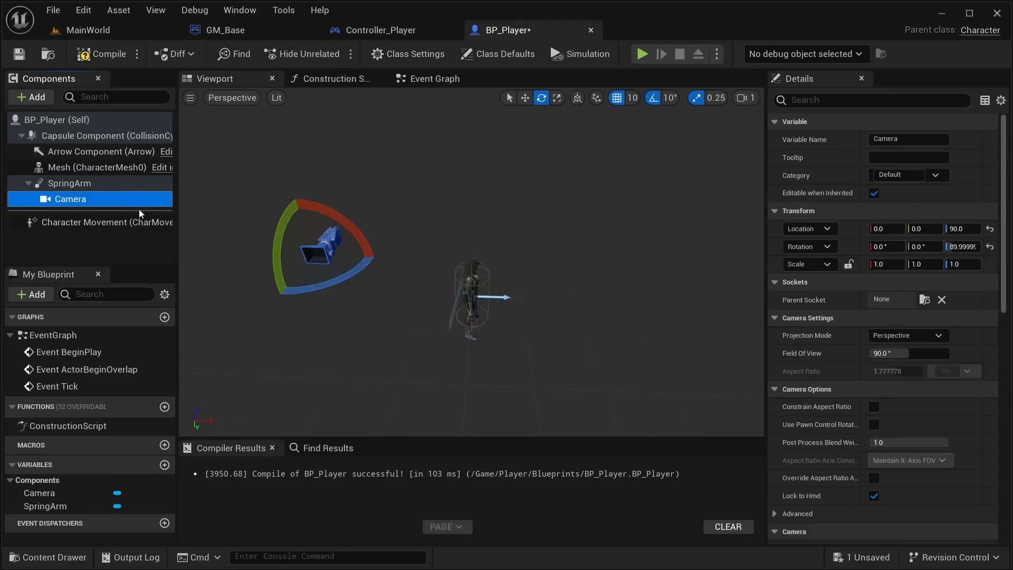
{"action": "left_click_drag", "start_coordinate": [340, 271], "coordinate": [320, 282]}
{"action": "right_click_drag", "start_coordinate": [395, 278], "coordinate": [354, 275]}
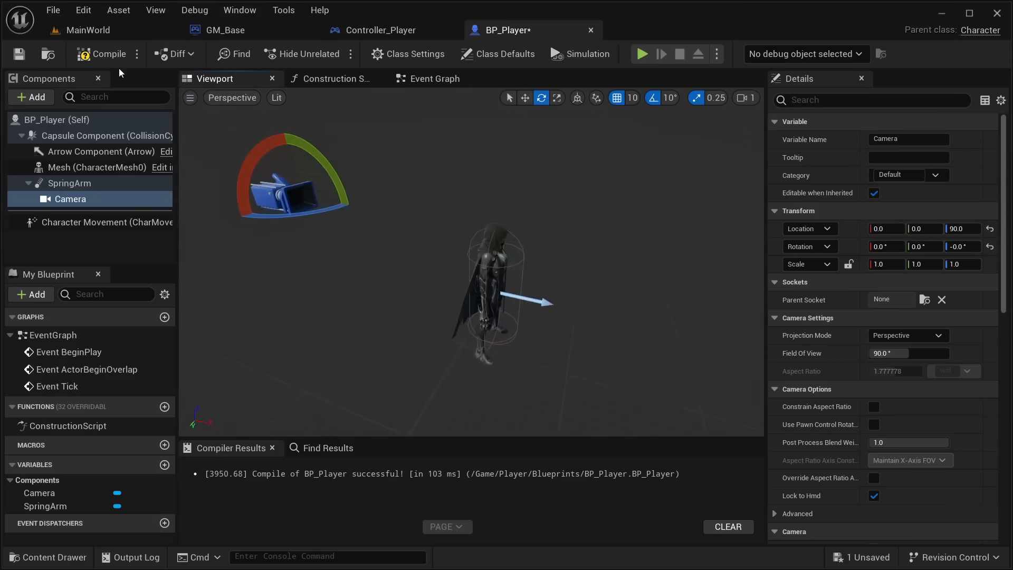
{"action": "left_click", "coordinate": [20, 54]}
Play-test MainWorld to check the third-person camera view, stop the simulation, and return to BP_Player
{"action": "left_click", "coordinate": [89, 31]}
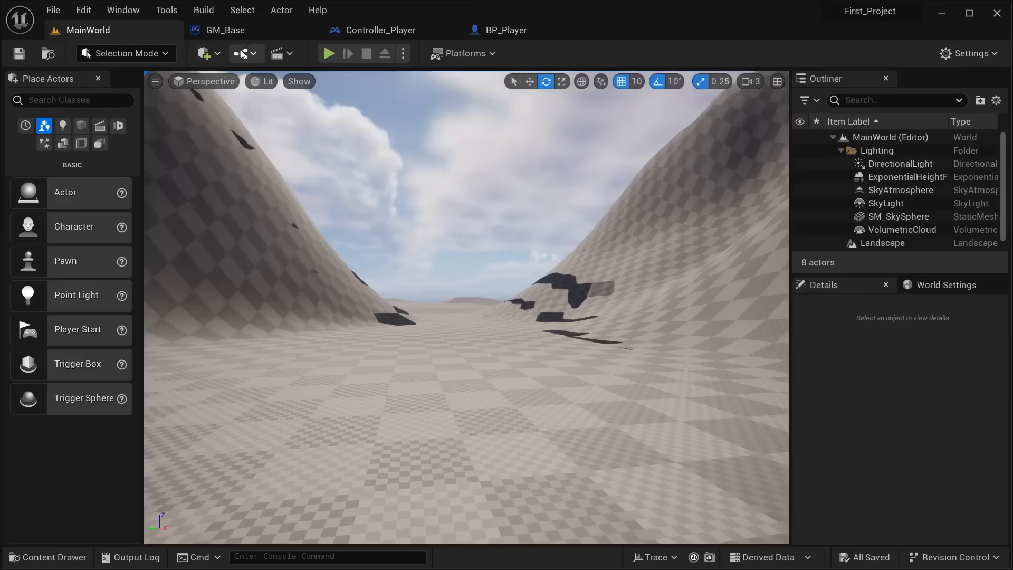
{"action": "left_click", "coordinate": [328, 54]}
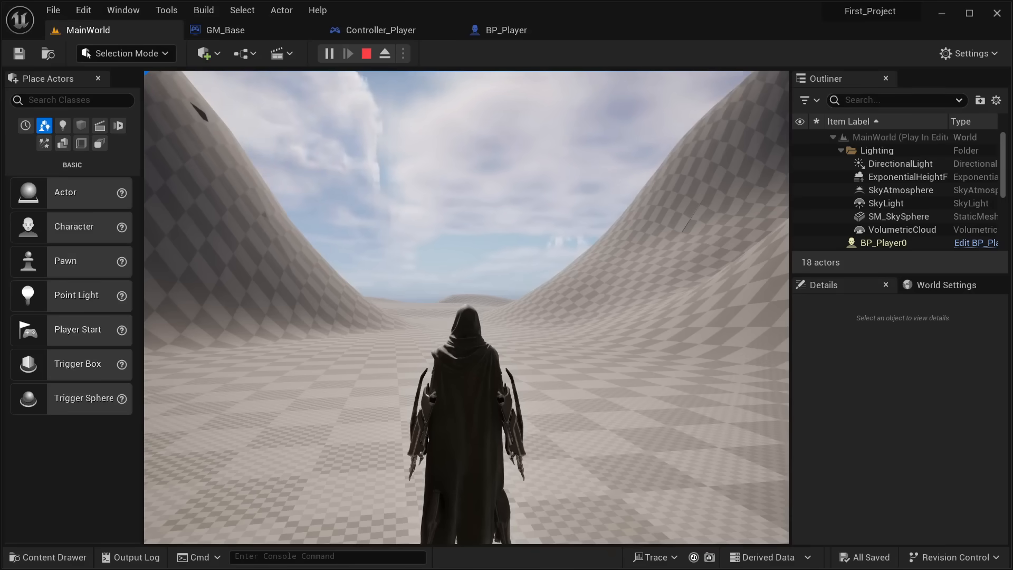
{"action": "key", "text": "Escape"}
{"action": "left_click", "coordinate": [507, 30]}
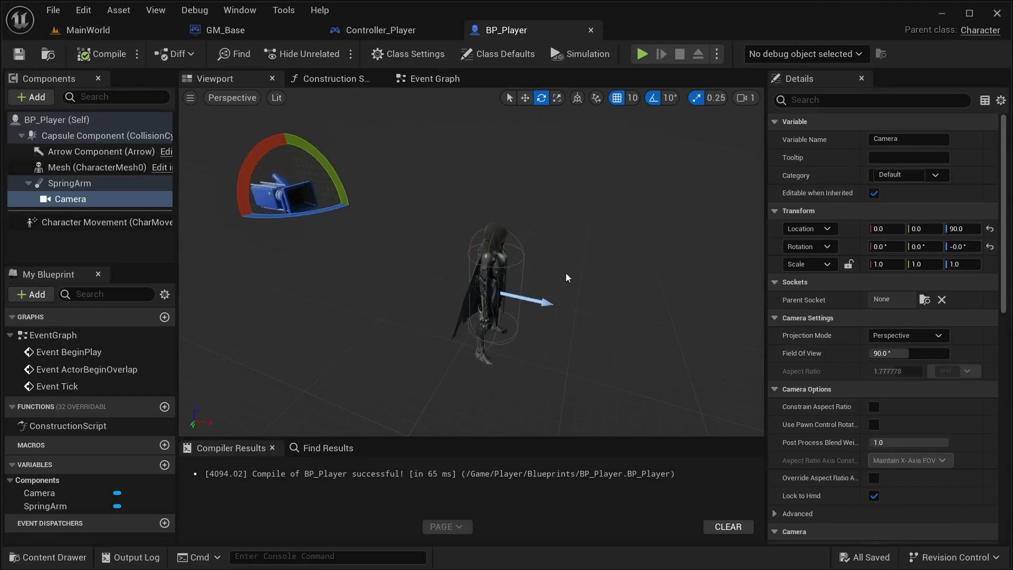
Rotate the SpringArm to a pitch of -30° so the camera looks down on the character from behind
{"action": "right_click_drag", "start_coordinate": [409, 228], "coordinate": [379, 211]}
{"action": "left_click", "coordinate": [62, 183]}
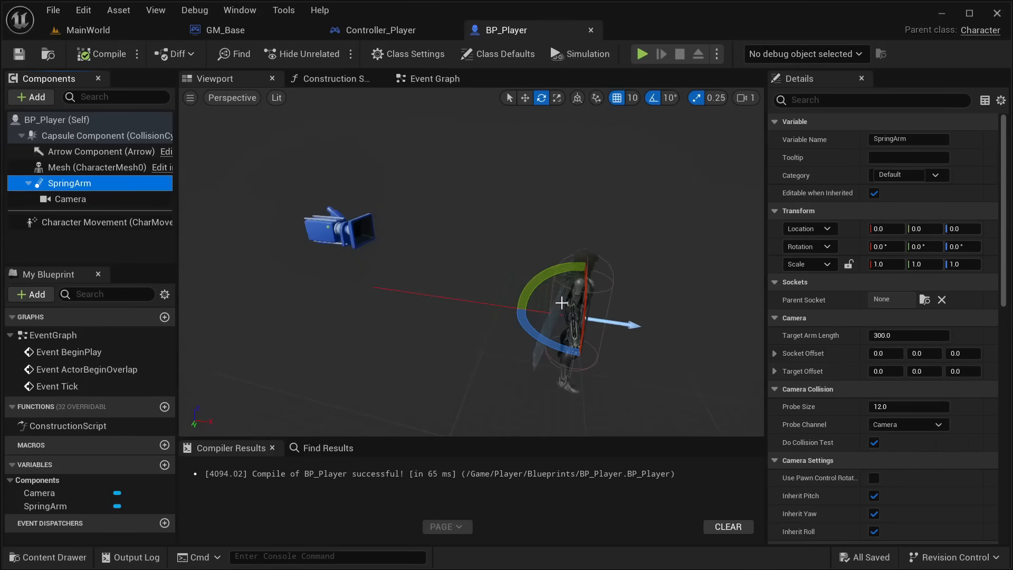
{"action": "left_click_drag", "start_coordinate": [537, 283], "coordinate": [540, 322]}
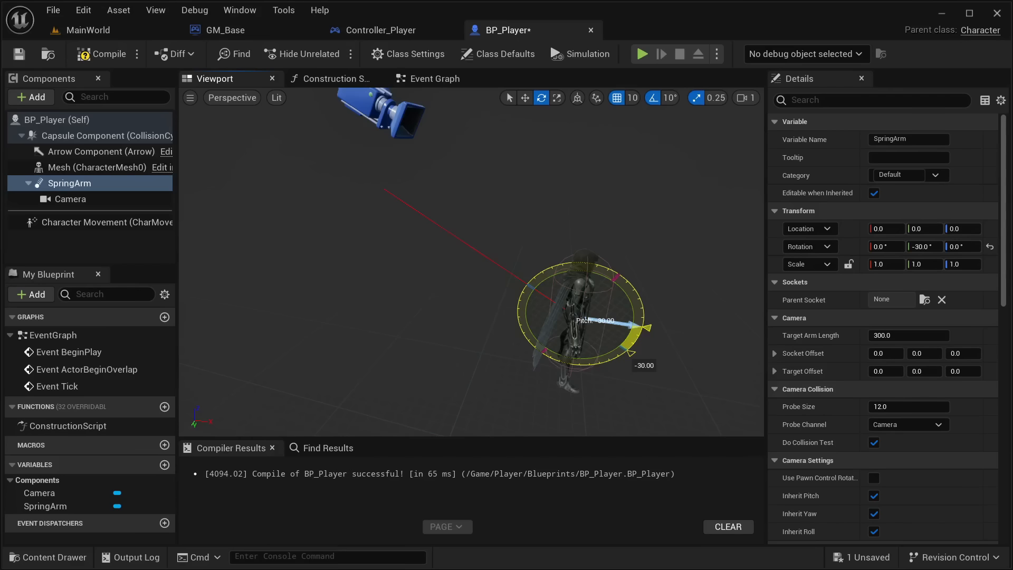
{"action": "left_click_drag", "start_coordinate": [541, 322], "coordinate": [540, 323]}
{"action": "right_click_drag", "start_coordinate": [550, 210], "coordinate": [542, 158]}
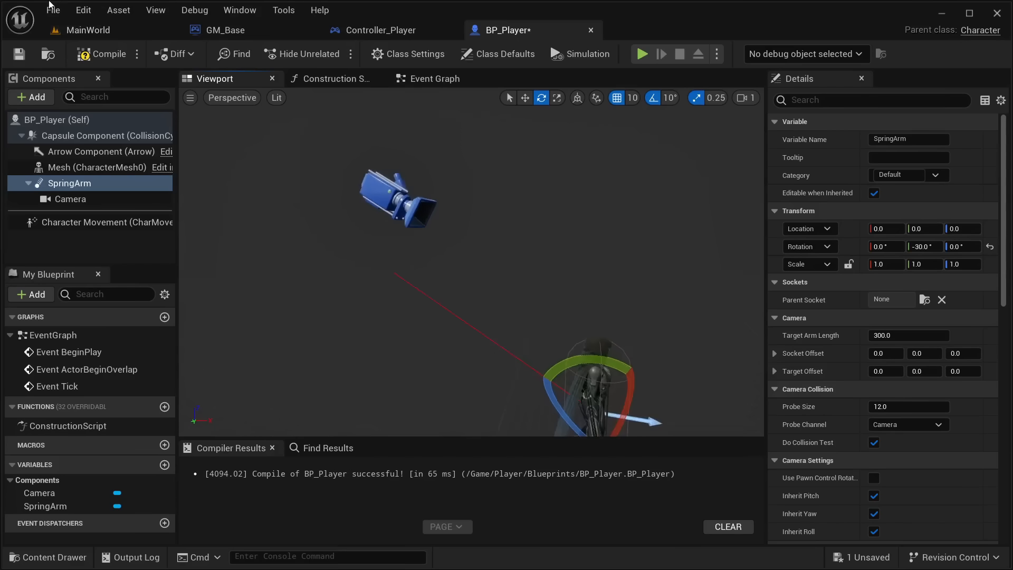
Play-test MainWorld to check the view from the tilted spring arm, stop it, and go back to BP_Player
{"action": "left_click", "coordinate": [94, 30]}
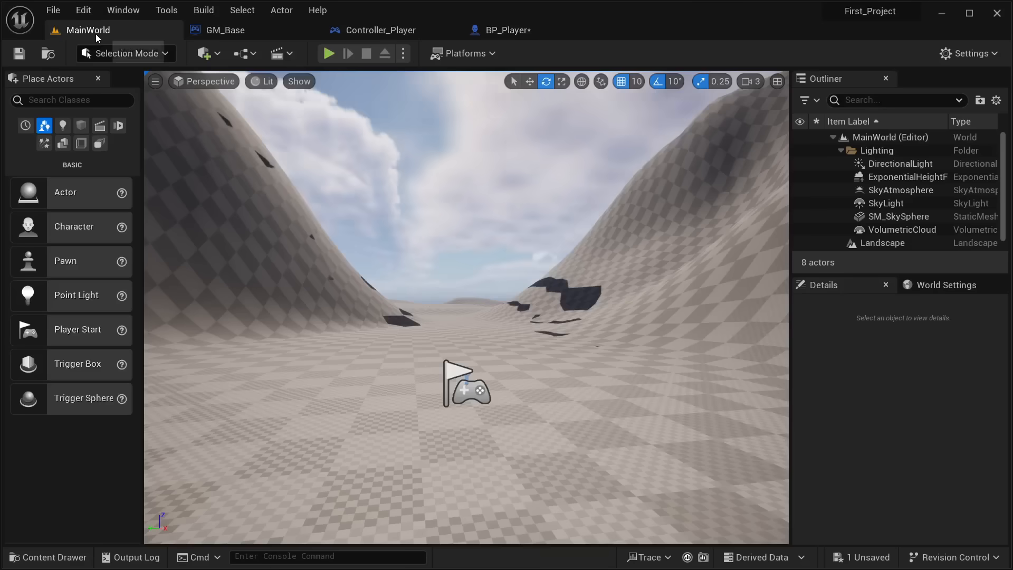
{"action": "left_click", "coordinate": [328, 53]}
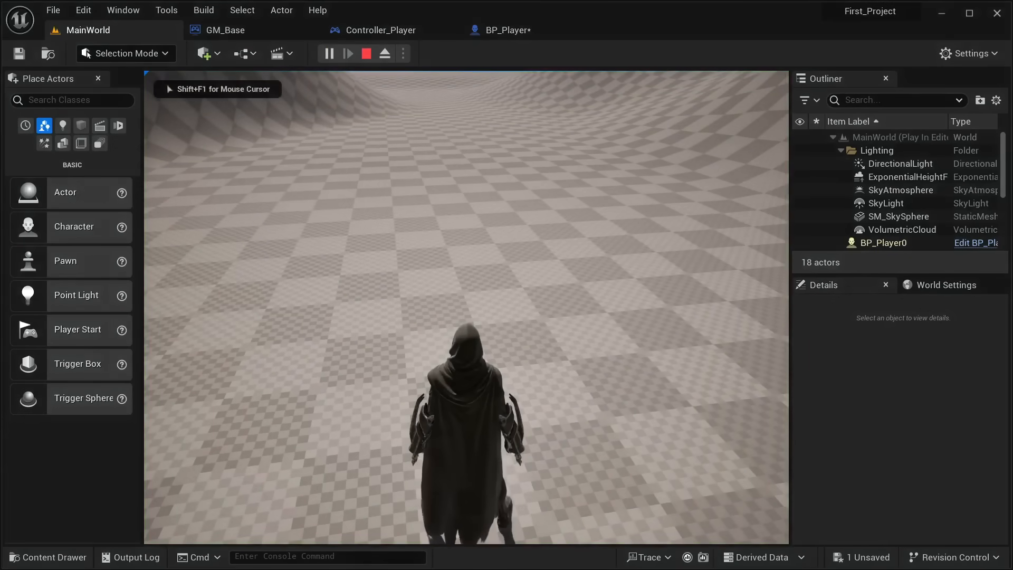
{"action": "key", "text": "Escape"}
{"action": "left_click", "coordinate": [506, 30]}
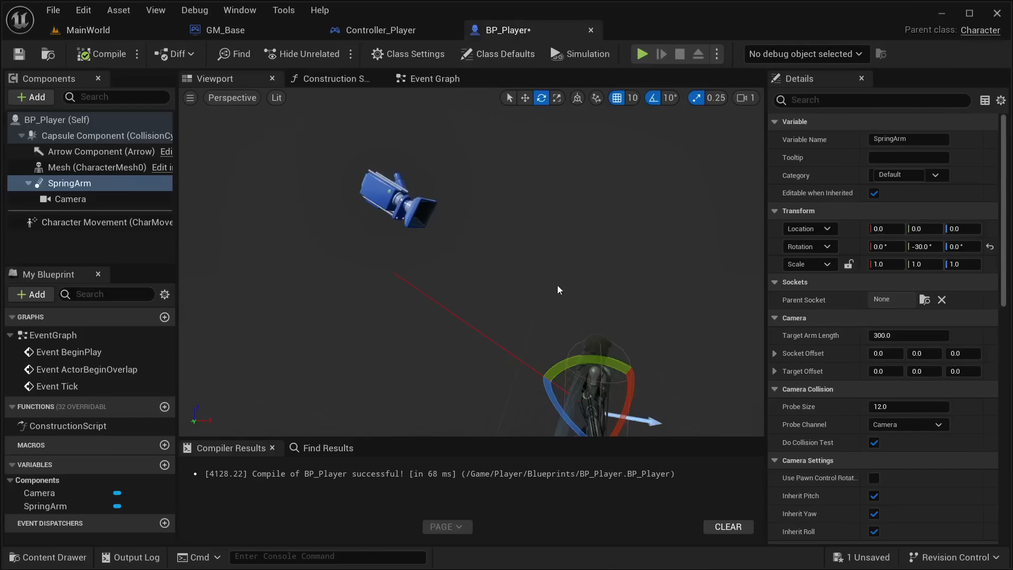
Move the camera backwards along its X axis to a location of -70 and save BP_Player
{"action": "left_click", "coordinate": [405, 208]}
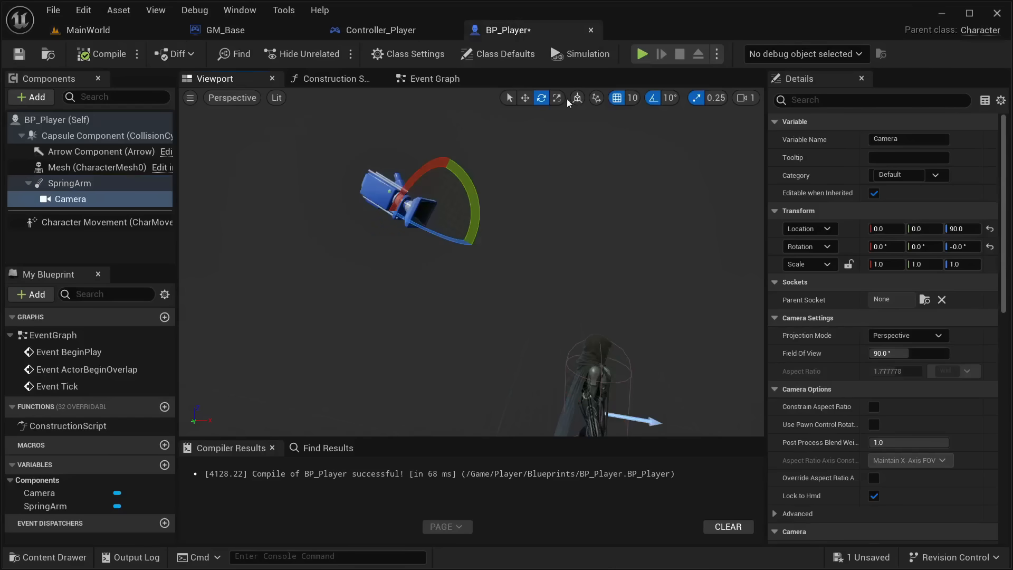
{"action": "left_click", "coordinate": [525, 98]}
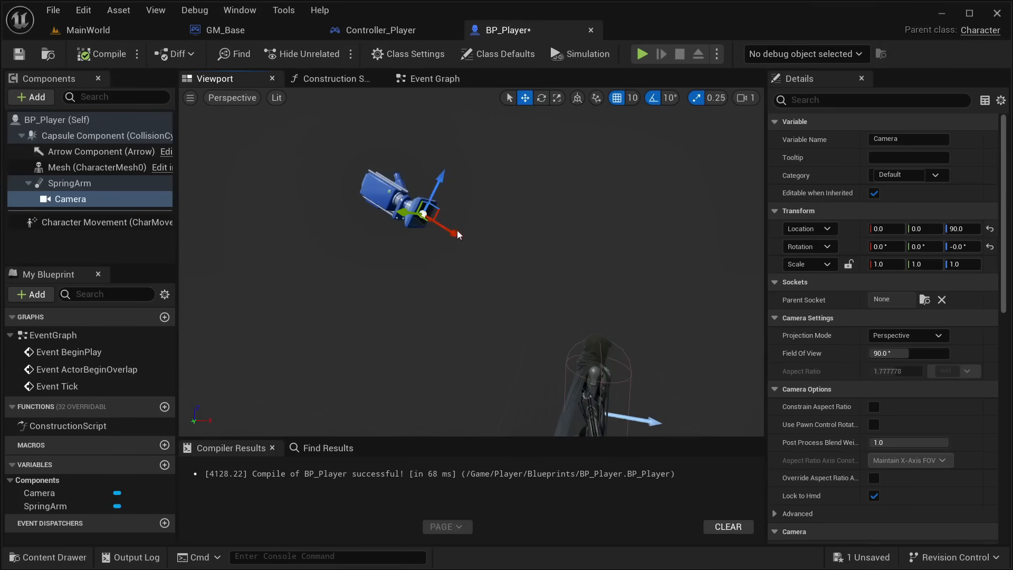
{"action": "left_click_drag", "start_coordinate": [458, 235], "coordinate": [362, 229]}
{"action": "right_click_drag", "start_coordinate": [388, 256], "coordinate": [449, 265]}
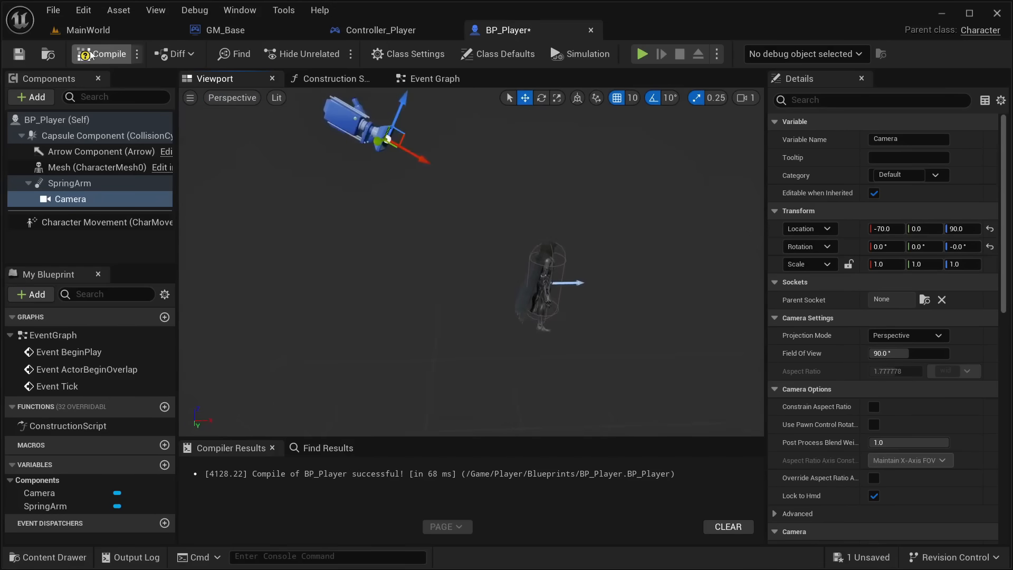
{"action": "left_click", "coordinate": [19, 53]}
Play-test MainWorld to check the camera's greater distance from the character, stop it, and reopen BP_Player
{"action": "left_click", "coordinate": [88, 30]}
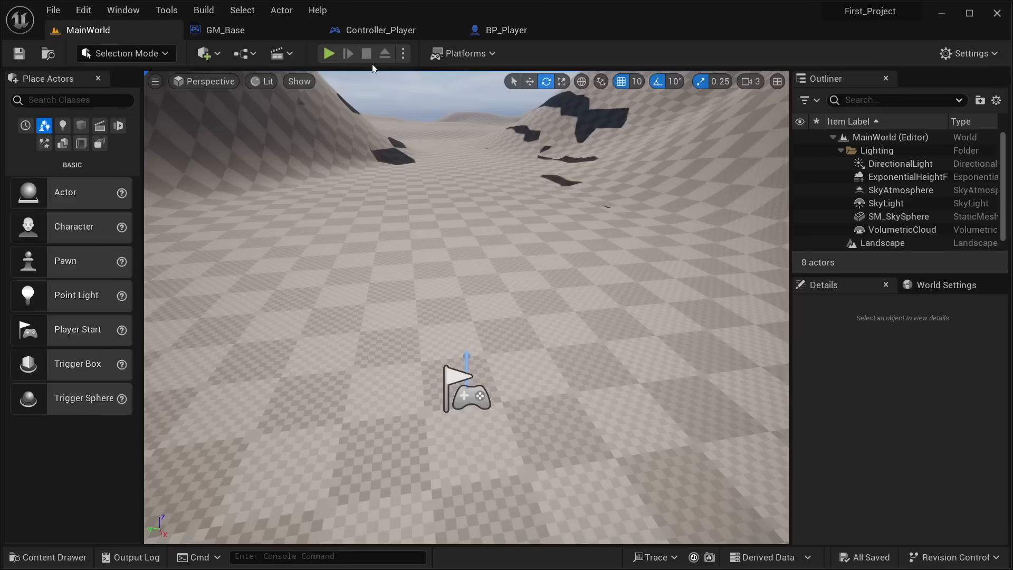
{"action": "left_click", "coordinate": [328, 53]}
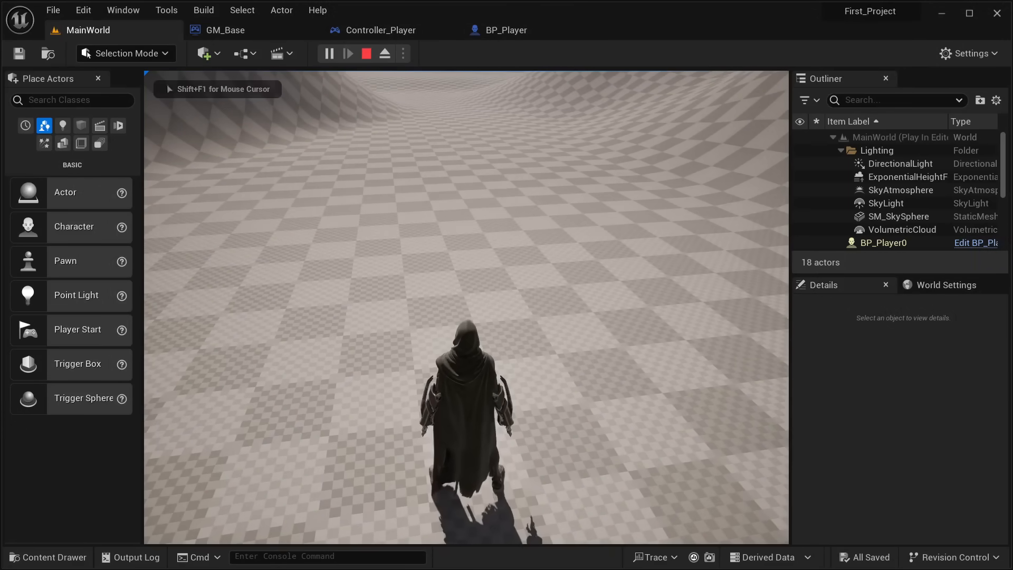
{"action": "key", "text": "Escape"}
{"action": "left_click", "coordinate": [506, 30]}
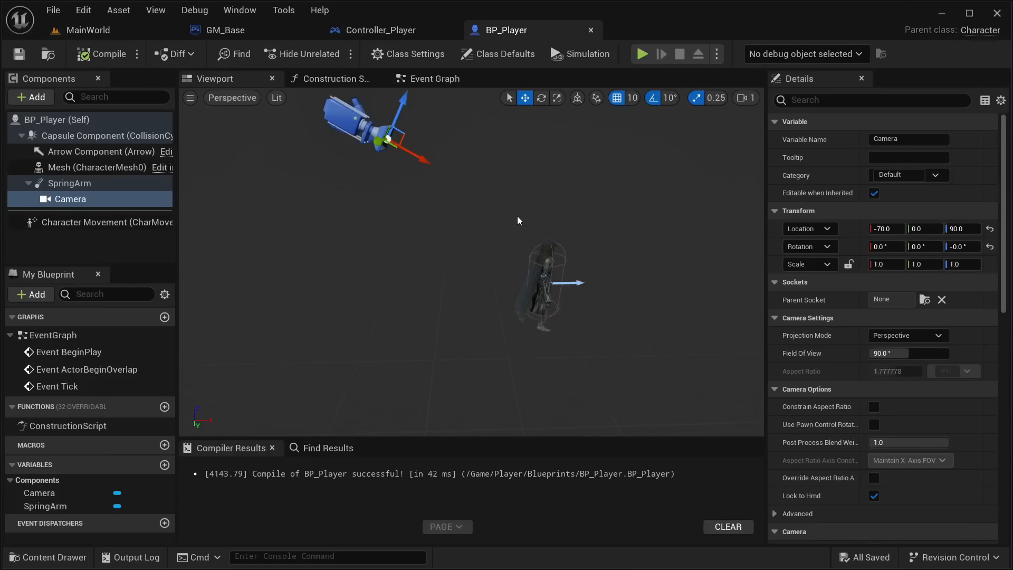
{"action": "key", "text": "d"}
{"action": "mouse_move", "coordinate": [517, 217]}
{"action": "right_mouse_down"}
{"action": "mouse_move", "coordinate": [348, 213]}
{"action": "mouse_move", "coordinate": [394, 213]}
{"action": "mouse_move", "coordinate": [475, 269]}
{"action": "mouse_move", "coordinate": [393, 233]}
{"action": "mouse_move", "coordinate": [517, 217]}
{"action": "right_mouse_up"}
{"action": "key", "text": "a"}
{"action": "key", "text": "a"}
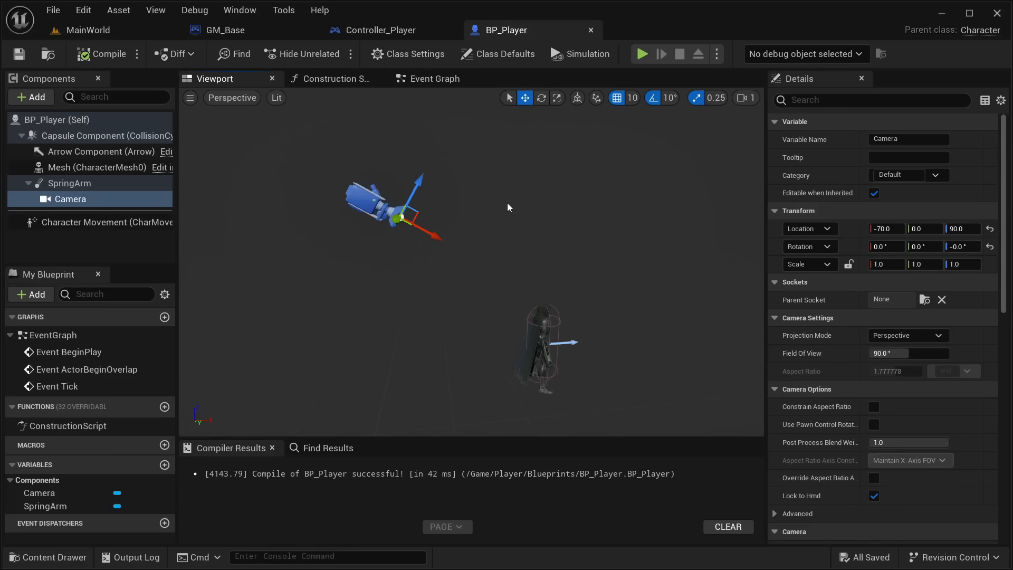
Review BP_Player's event graph and camera settings alongside the default settings of Controller_Player
{"action": "left_click", "coordinate": [445, 80]}
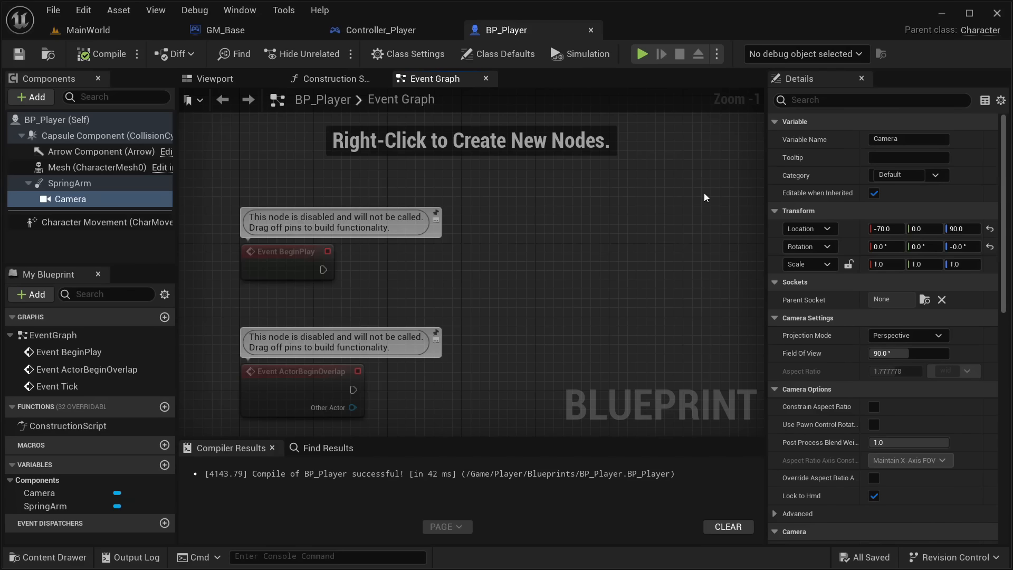
{"action": "left_click", "coordinate": [365, 30]}
{"action": "left_click", "coordinate": [504, 28]}
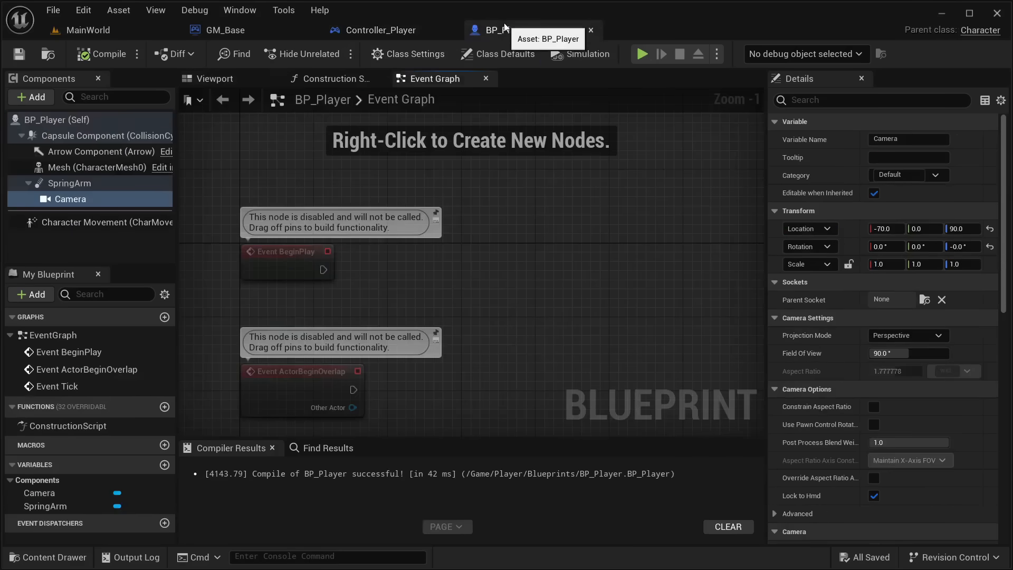
{"action": "mouse_move", "coordinate": [766, 210]}
{"action": "left_mouse_down"}
{"action": "mouse_move", "coordinate": [720, 210]}
{"action": "mouse_move", "coordinate": [784, 210]}
{"action": "left_mouse_up"}
{"action": "left_click", "coordinate": [380, 30]}
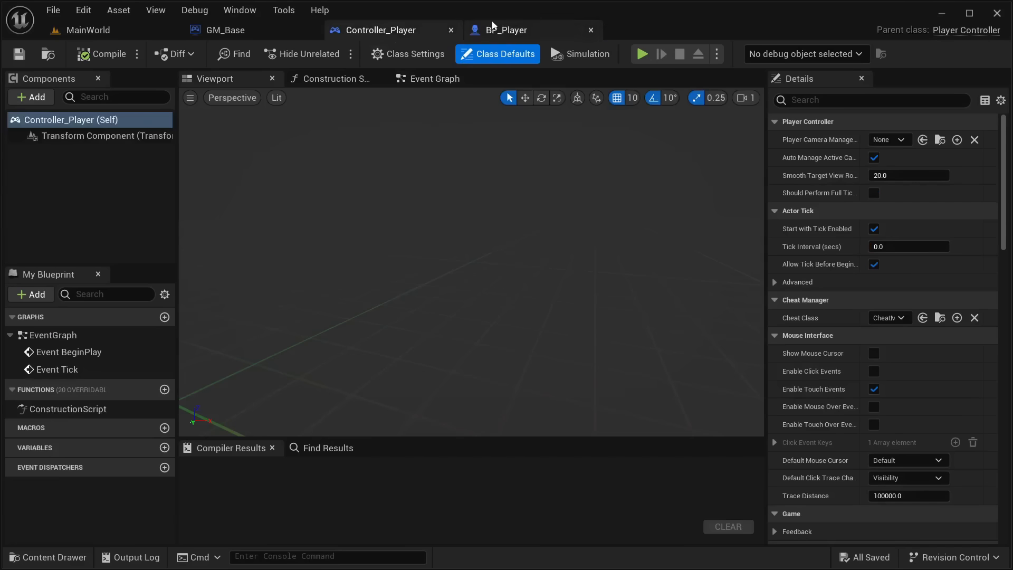
{"action": "left_click", "coordinate": [504, 31]}
{"action": "scroll", "coordinate": [901, 392], "scroll_direction": "down", "scroll_amount": 3}
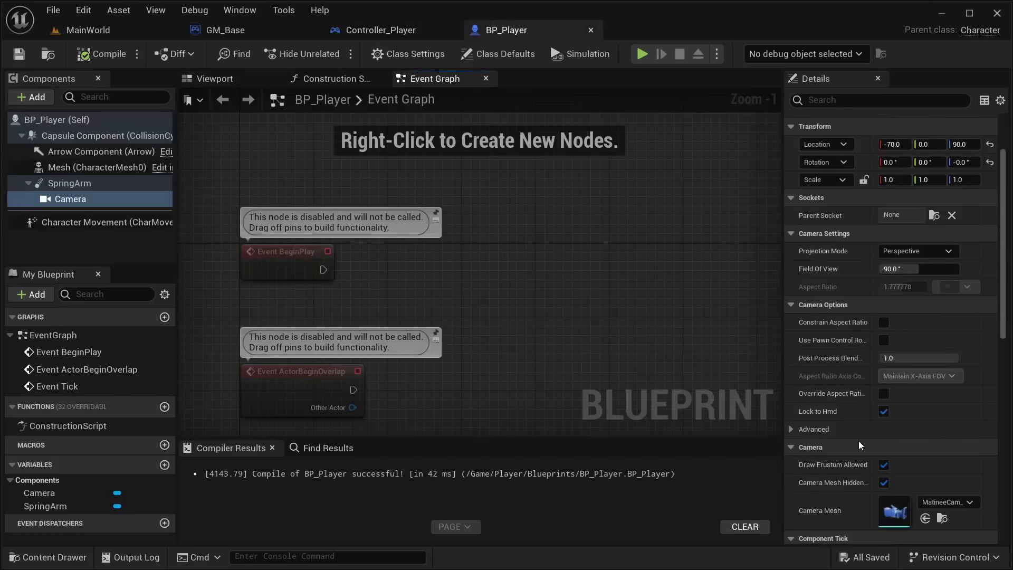
Locate the skeletal mesh used by BP_Player's Mesh component in the project content and open Kallari_Rogue
{"action": "left_click", "coordinate": [47, 557]}
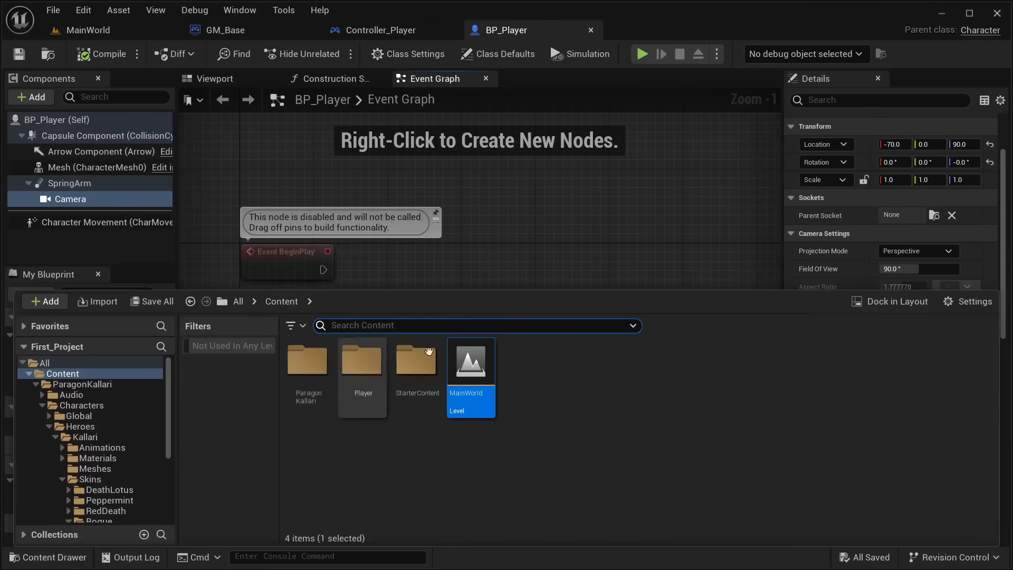
{"action": "left_click", "coordinate": [91, 168]}
{"action": "left_click", "coordinate": [943, 375]}
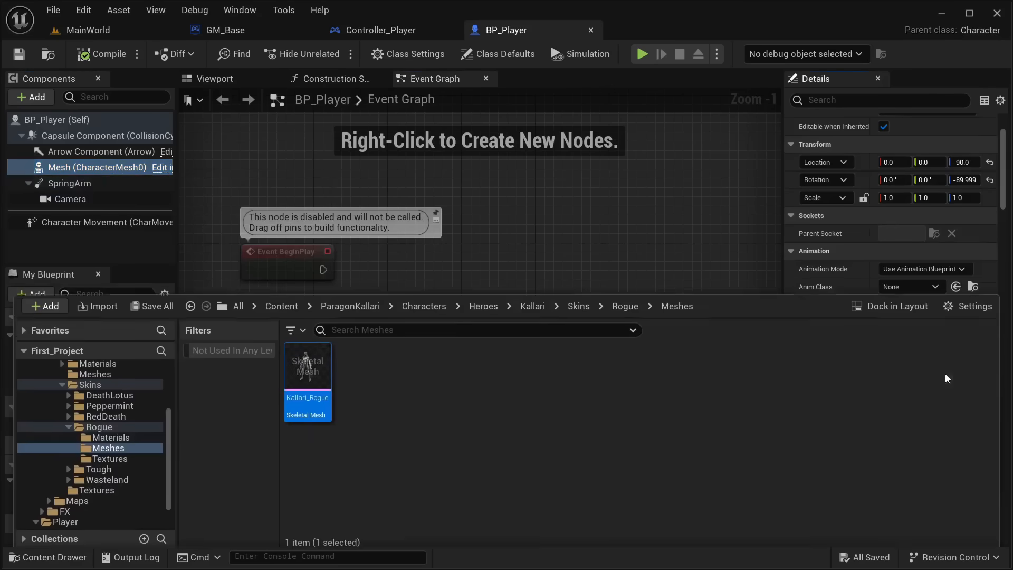
{"action": "mouse_move", "coordinate": [318, 381]}
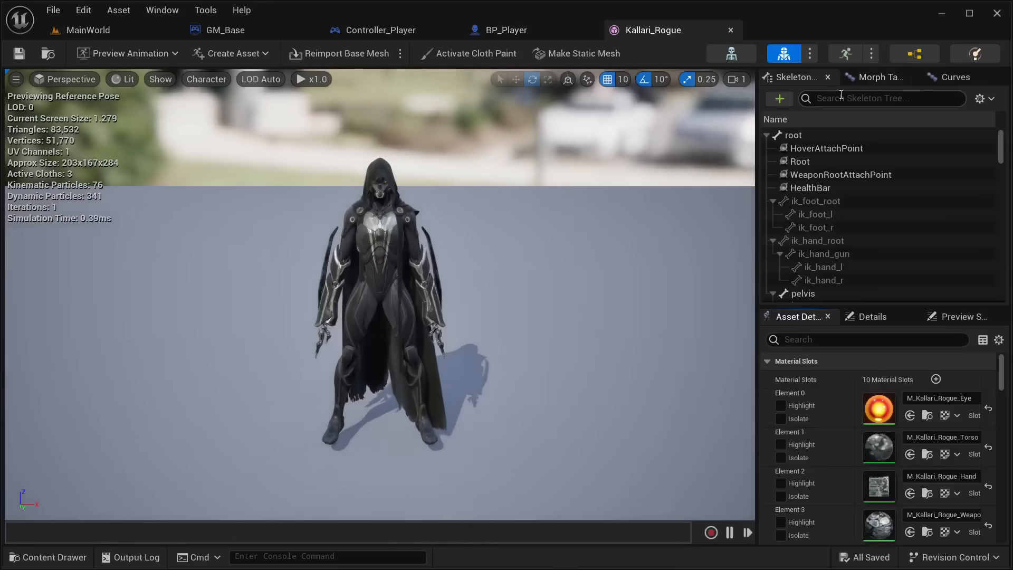
Open Kallari_Skeleton to examine its bone tree and the HealthBar socket, and return to the Kallari_Rogue mesh
{"action": "left_click", "coordinate": [746, 55]}
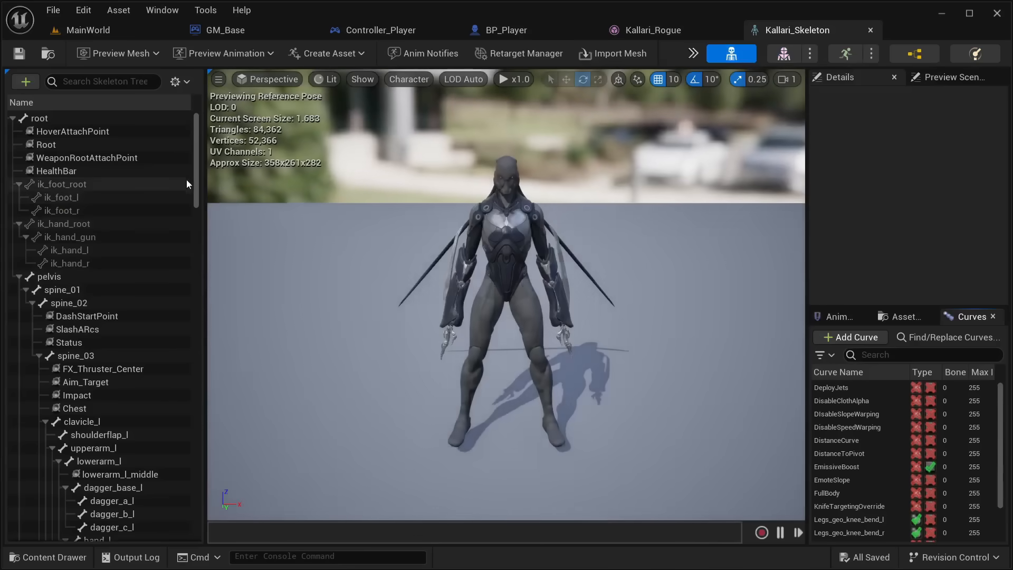
{"action": "mouse_move", "coordinate": [195, 159]}
{"action": "left_mouse_down"}
{"action": "mouse_move", "coordinate": [195, 460]}
{"action": "mouse_move", "coordinate": [207, 175]}
{"action": "left_mouse_up"}
{"action": "left_click", "coordinate": [124, 173]}
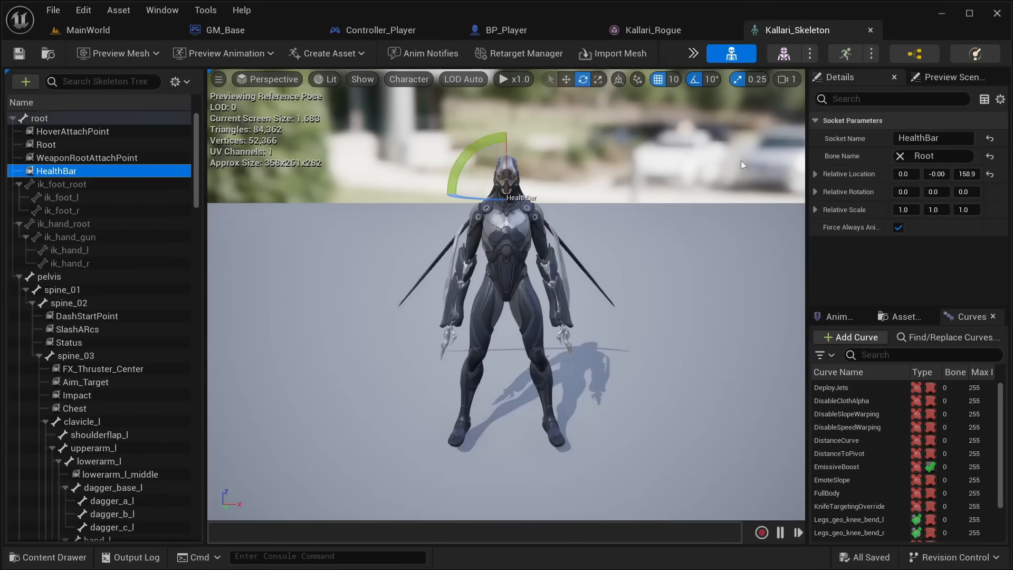
{"action": "left_click", "coordinate": [671, 31]}
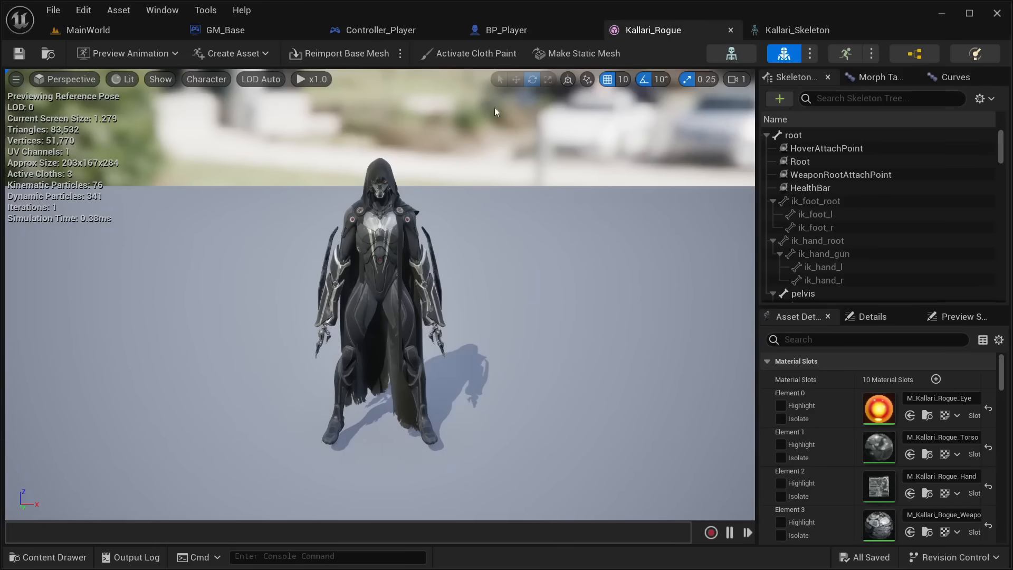
Examine the WeaponRootAttachPoint socket and the rest of the bone tree in Kallari_Skeleton, and return to BP_Player
{"action": "left_click", "coordinate": [784, 32]}
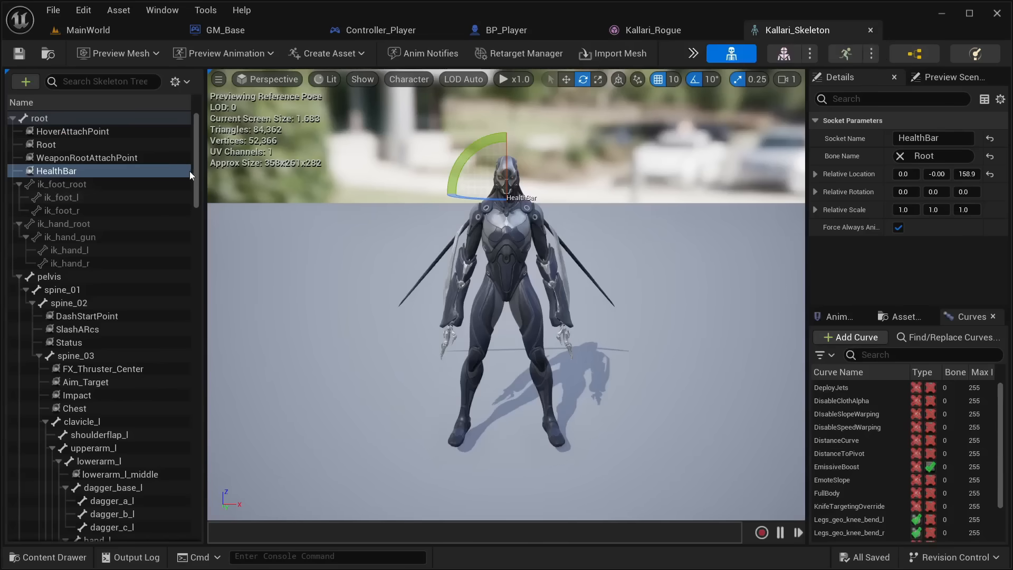
{"action": "mouse_move", "coordinate": [195, 170]}
{"action": "left_mouse_down"}
{"action": "mouse_move", "coordinate": [193, 247]}
{"action": "mouse_move", "coordinate": [157, 148]}
{"action": "left_mouse_up"}
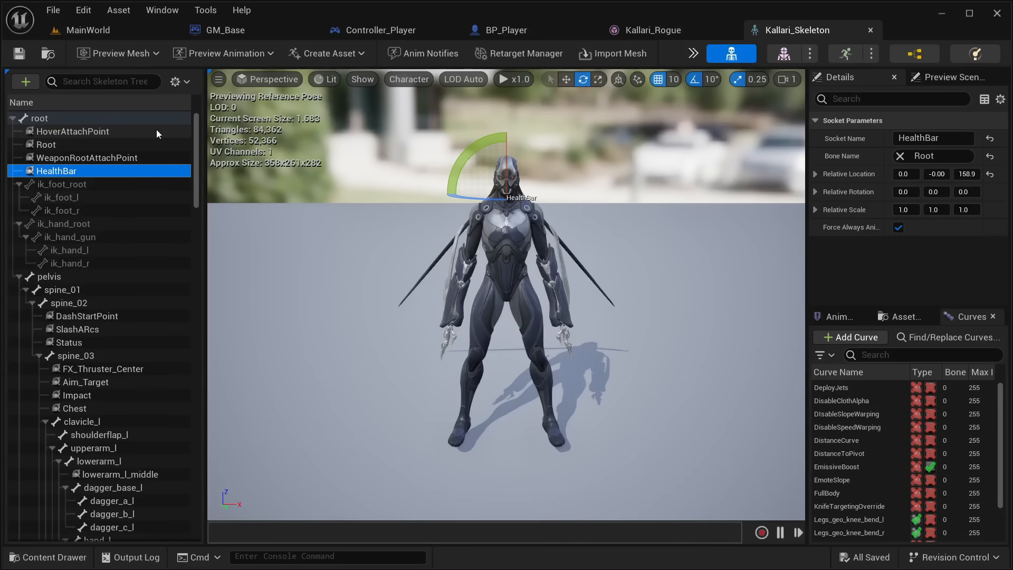
{"action": "left_click", "coordinate": [78, 158]}
{"action": "left_click_drag", "start_coordinate": [188, 179], "coordinate": [211, 464]}
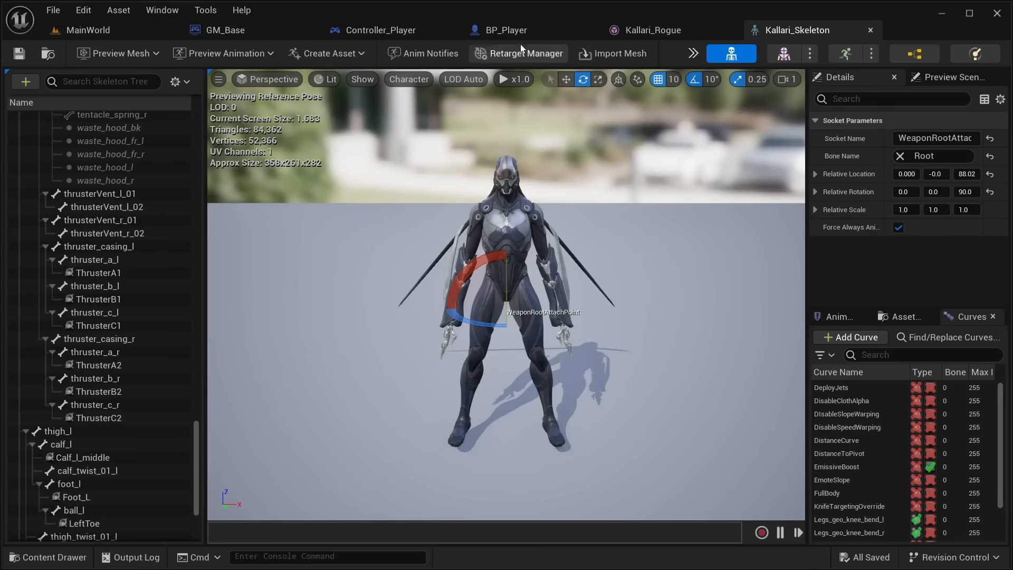
{"action": "left_click", "coordinate": [528, 33]}
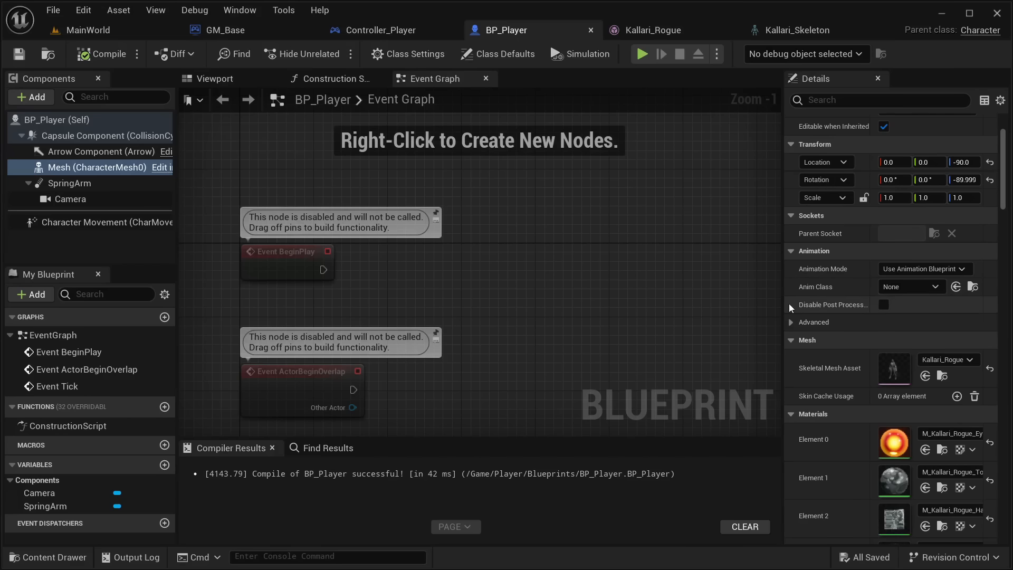
{"action": "left_click_drag", "start_coordinate": [787, 304], "coordinate": [809, 303]}
Create a folder named Control inside the project's Player folder
{"action": "left_click", "coordinate": [51, 556]}
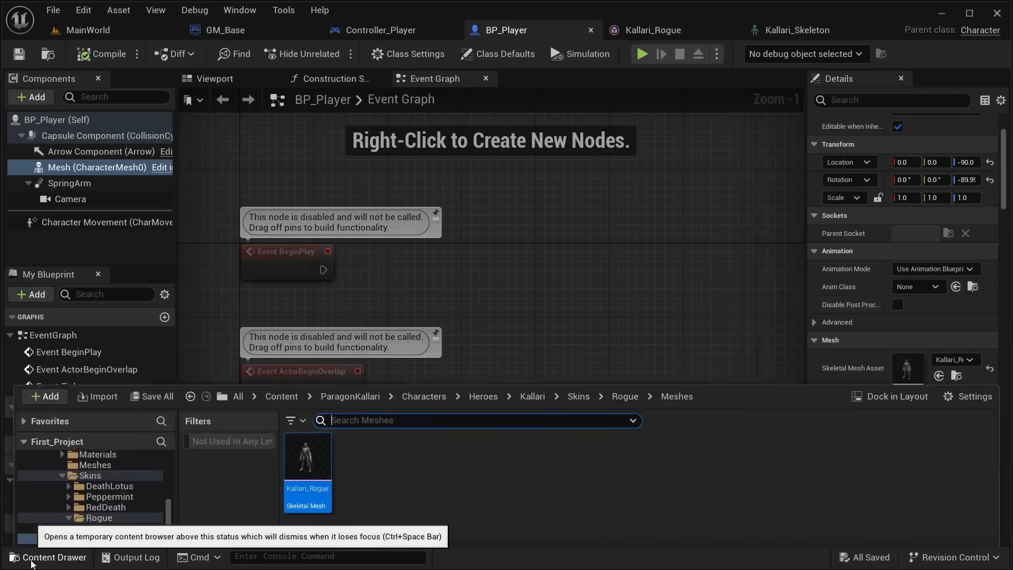
{"action": "scroll", "coordinate": [89, 413], "scroll_direction": "up", "scroll_amount": 1}
{"action": "scroll", "coordinate": [88, 413], "scroll_direction": "up", "scroll_amount": 4}
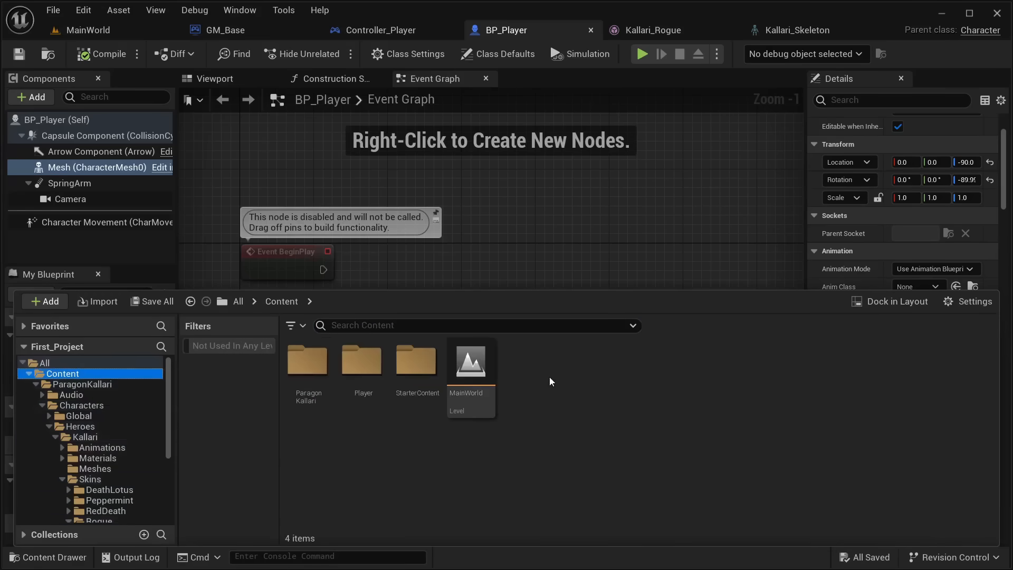
{"action": "right_click", "coordinate": [527, 359]}
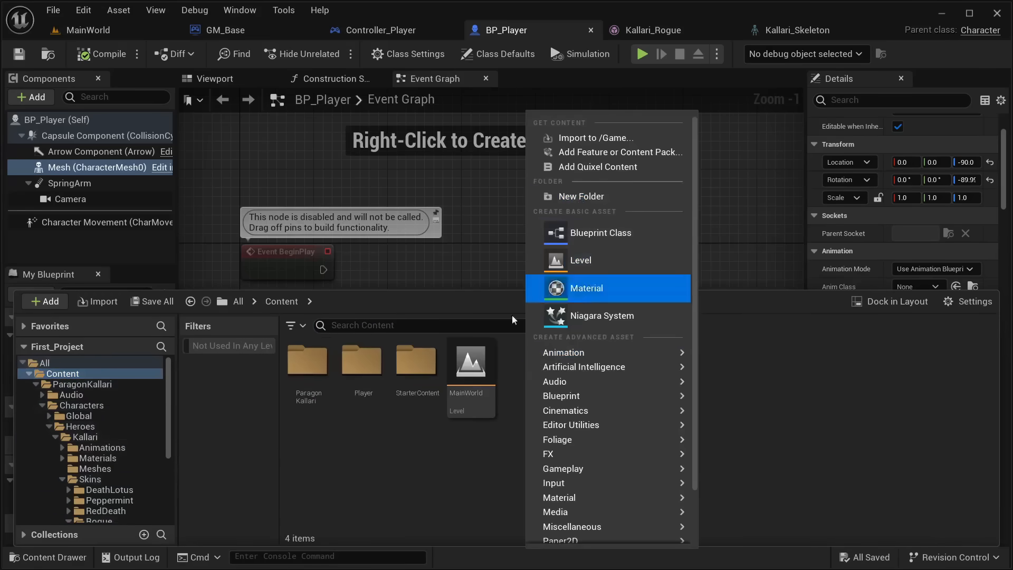
{"action": "left_click", "coordinate": [391, 495]}
{"action": "double_click", "coordinate": [366, 392]}
{"action": "right_click", "coordinate": [420, 374]}
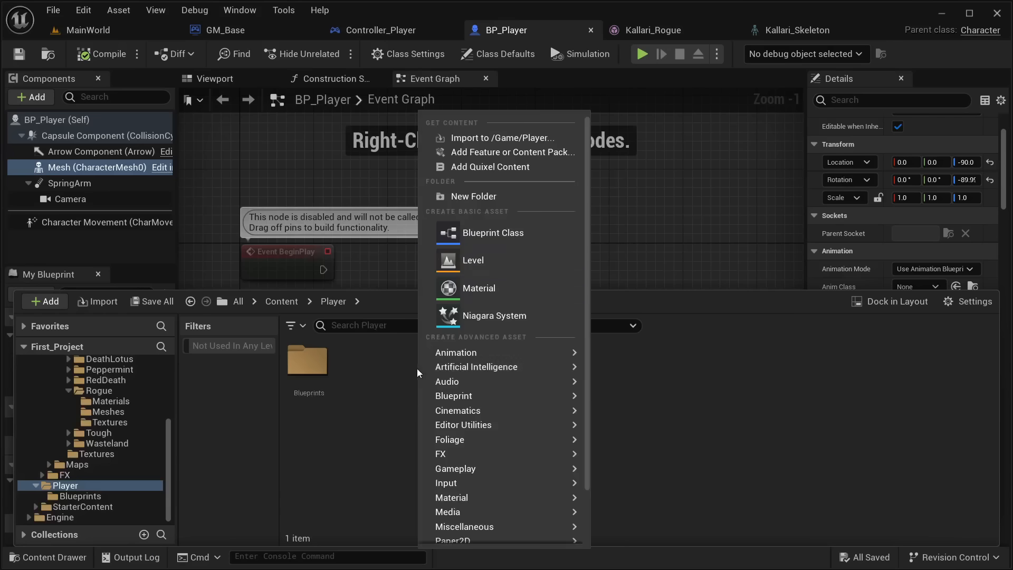
{"action": "left_click", "coordinate": [477, 199]}
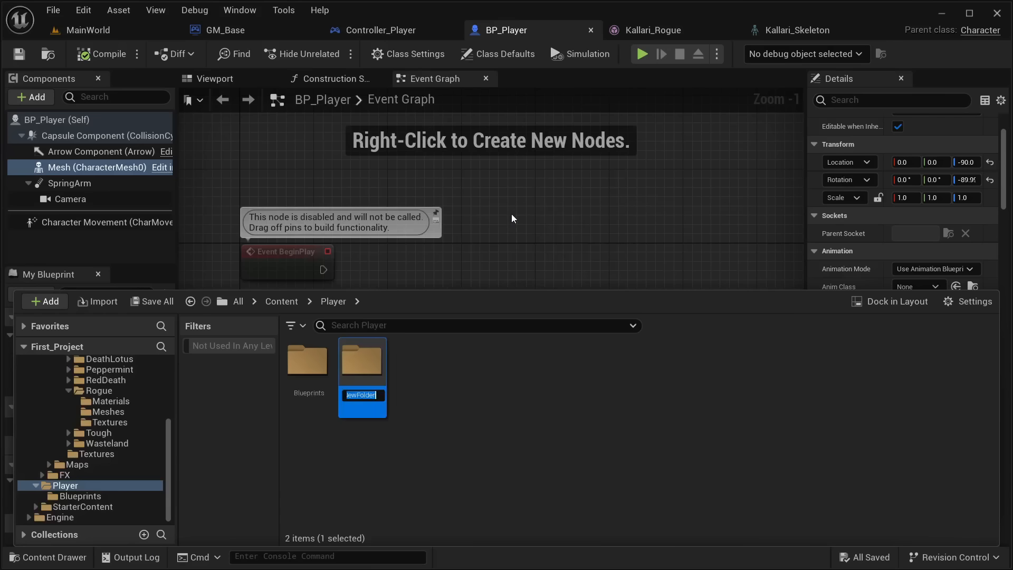
{"action": "type", "text": "Controls"}
{"action": "key", "text": "BackSpace"}
{"action": "key", "text": "ctrl+a"}
{"action": "key", "text": "BackSpace"}
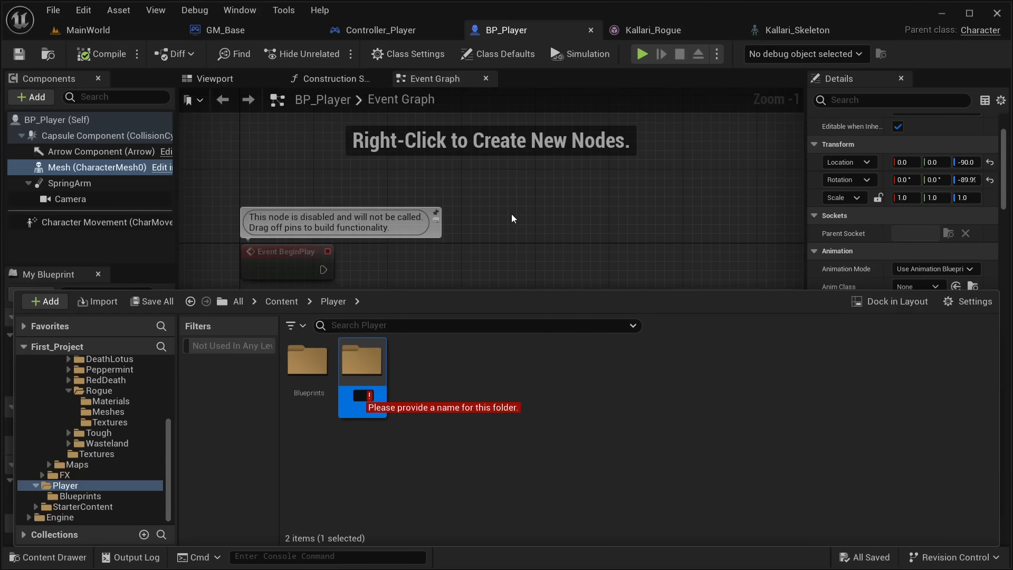
{"action": "type", "text": "Controll"}
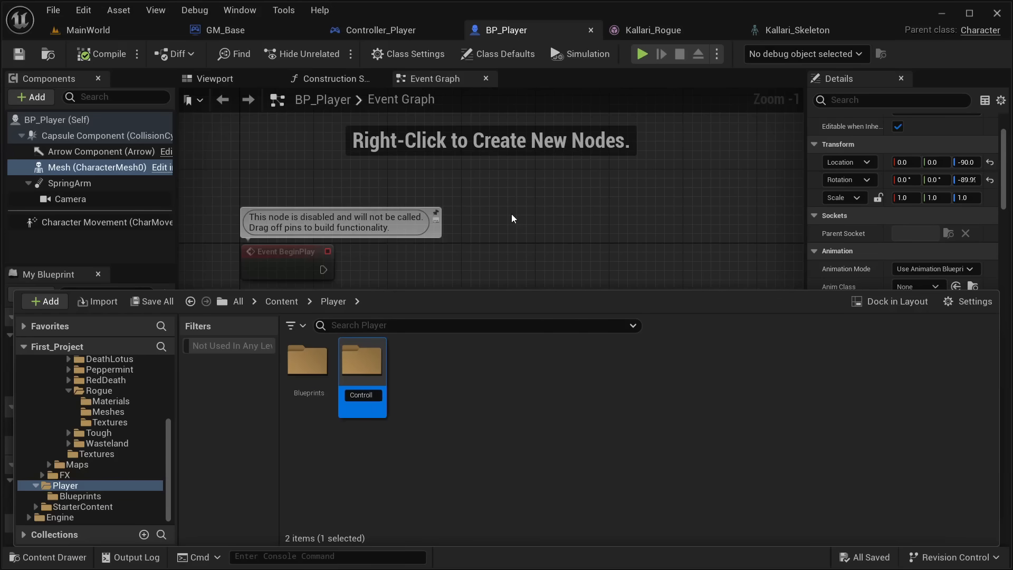
{"action": "key", "text": "BackSpace"}
{"action": "key", "text": "Return"}
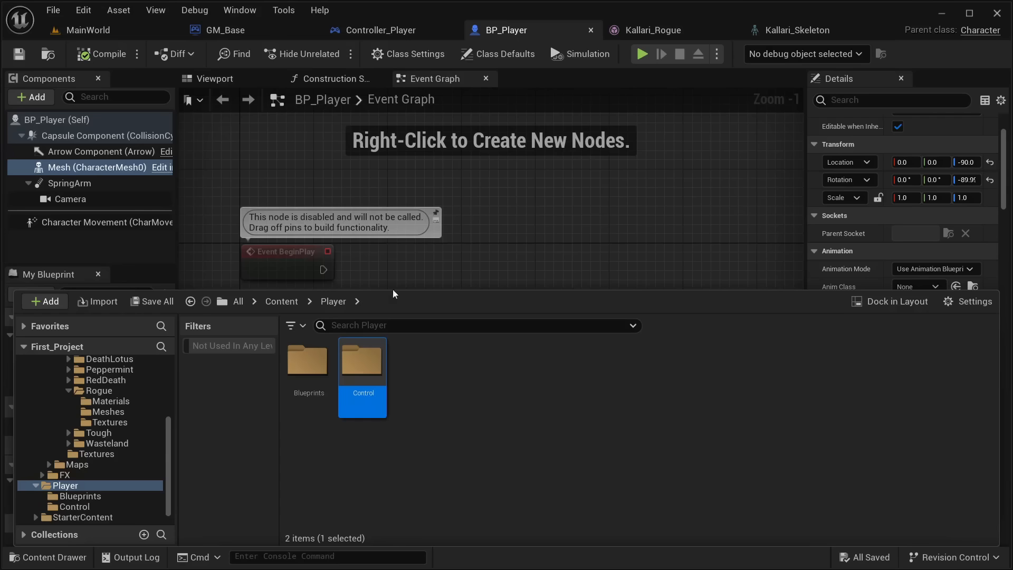
Add a subfolder named Input_Actions inside the Control folder
{"action": "double_click", "coordinate": [362, 365]}
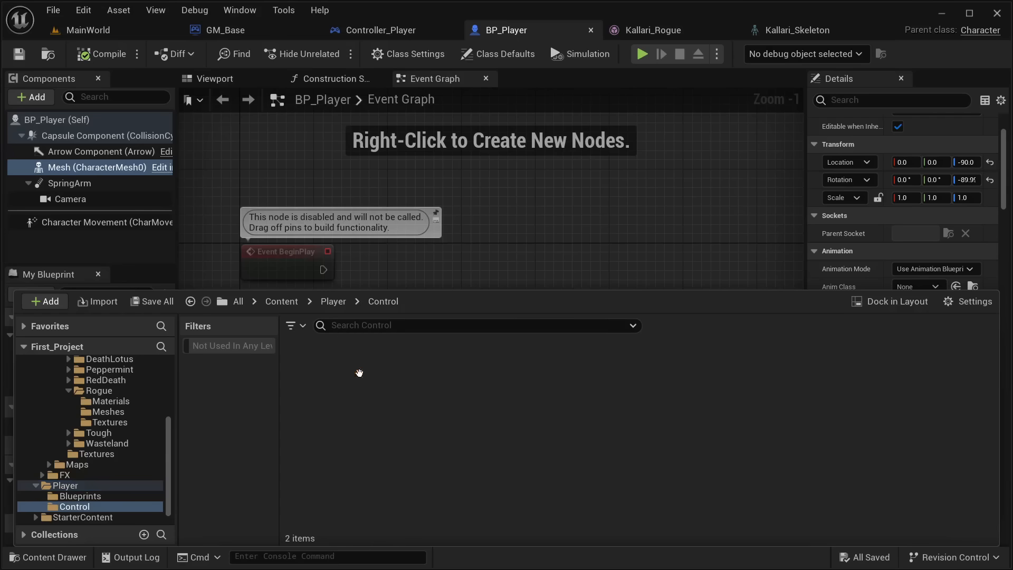
{"action": "right_click", "coordinate": [427, 364]}
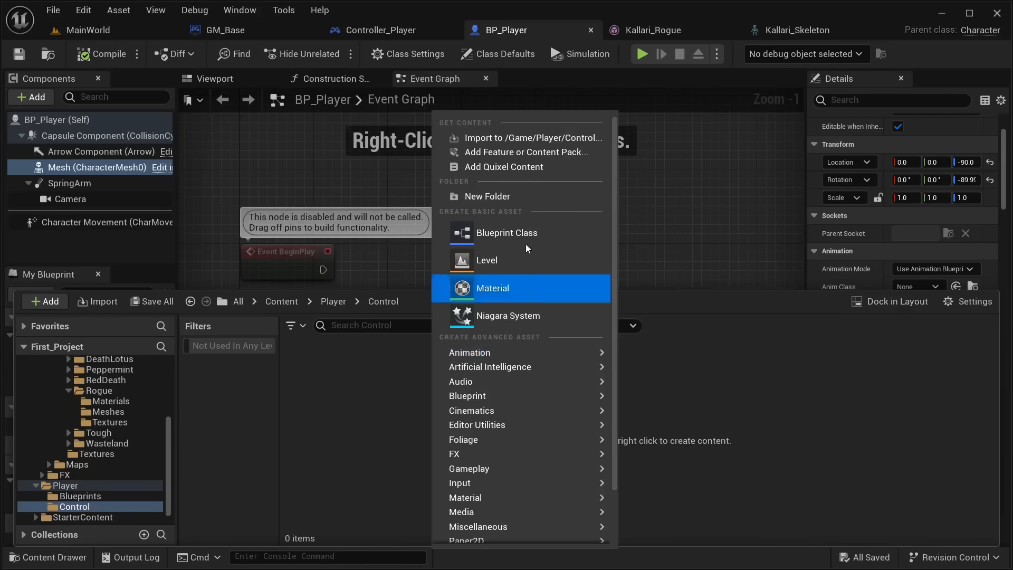
{"action": "key", "text": "Escape"}
{"action": "right_click", "coordinate": [343, 380]}
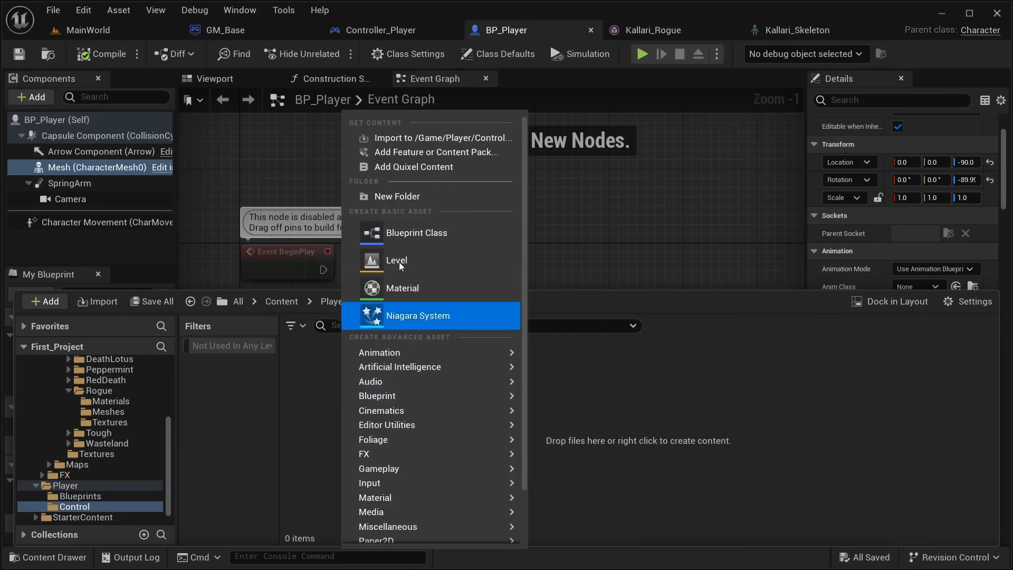
{"action": "left_click", "coordinate": [369, 196]}
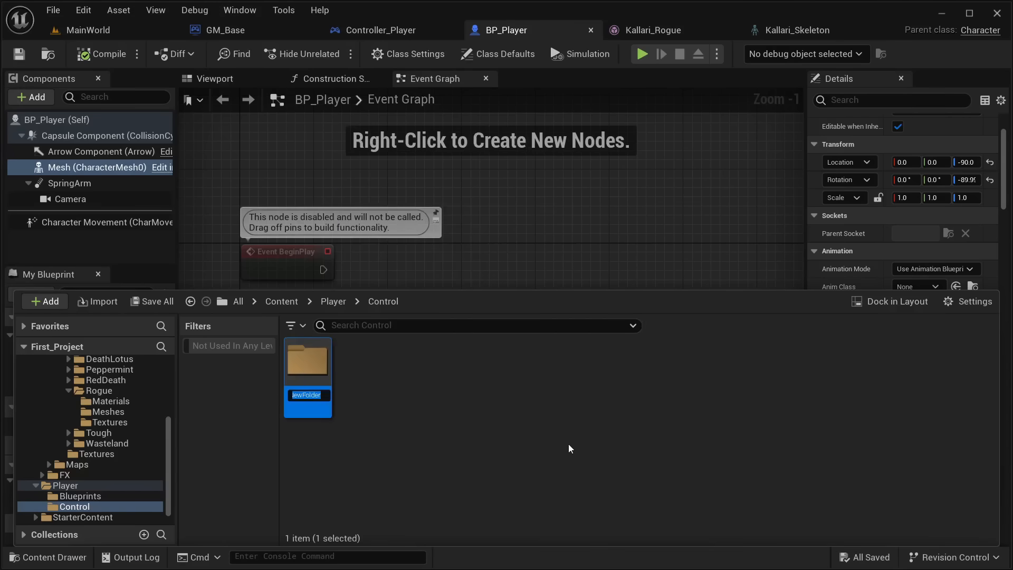
{"action": "type", "text": "Input_Actions"}
{"action": "key", "text": "Return"}
Create an Input Mapping Context named IML_PlayerController in the Control folder and open it
{"action": "left_click", "coordinate": [477, 398]}
{"action": "right_click", "coordinate": [405, 392]}
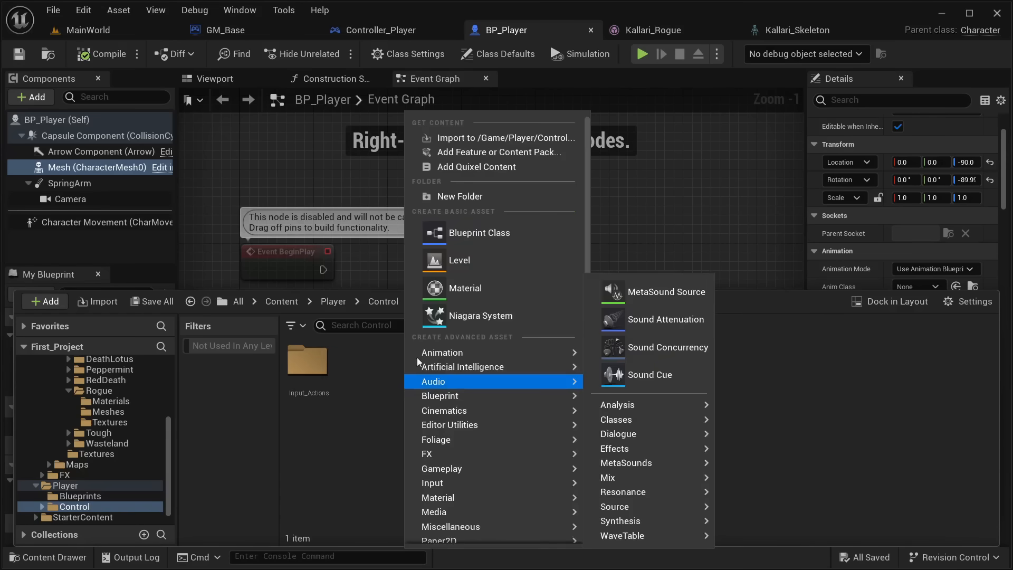
{"action": "scroll", "coordinate": [496, 402], "scroll_direction": "down", "scroll_amount": 2}
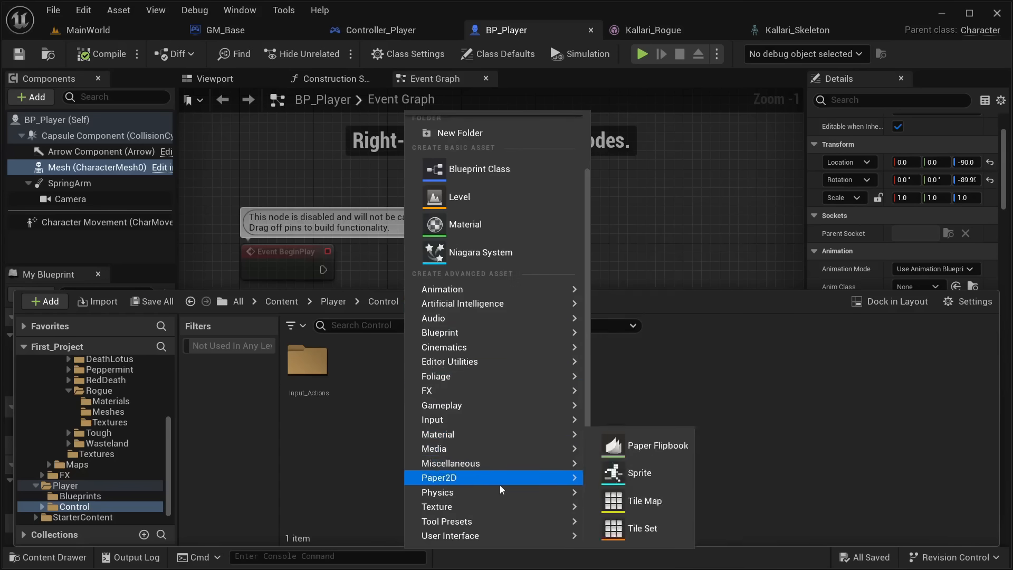
{"action": "mouse_move", "coordinate": [465, 420]}
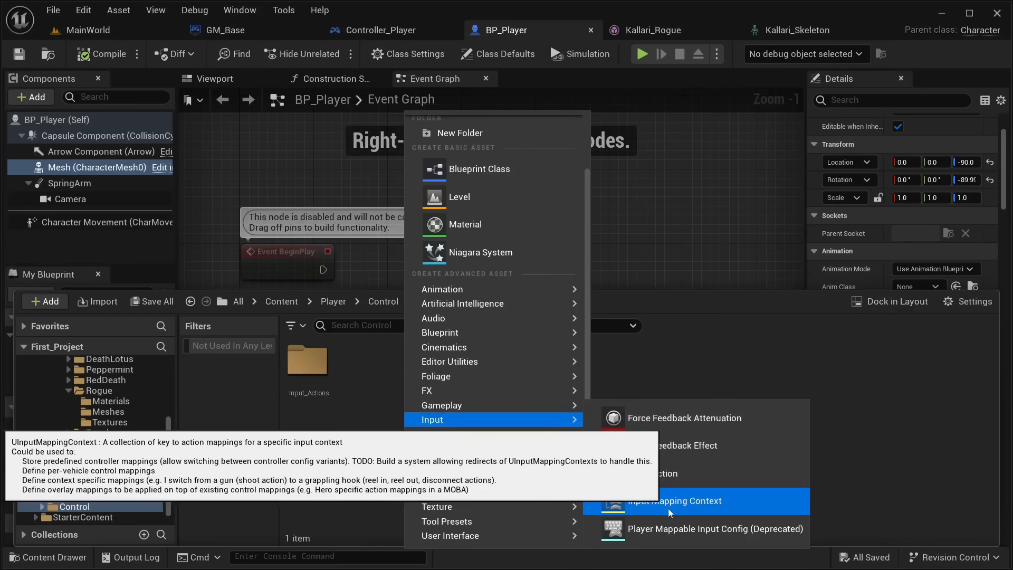
{"action": "left_click", "coordinate": [654, 506]}
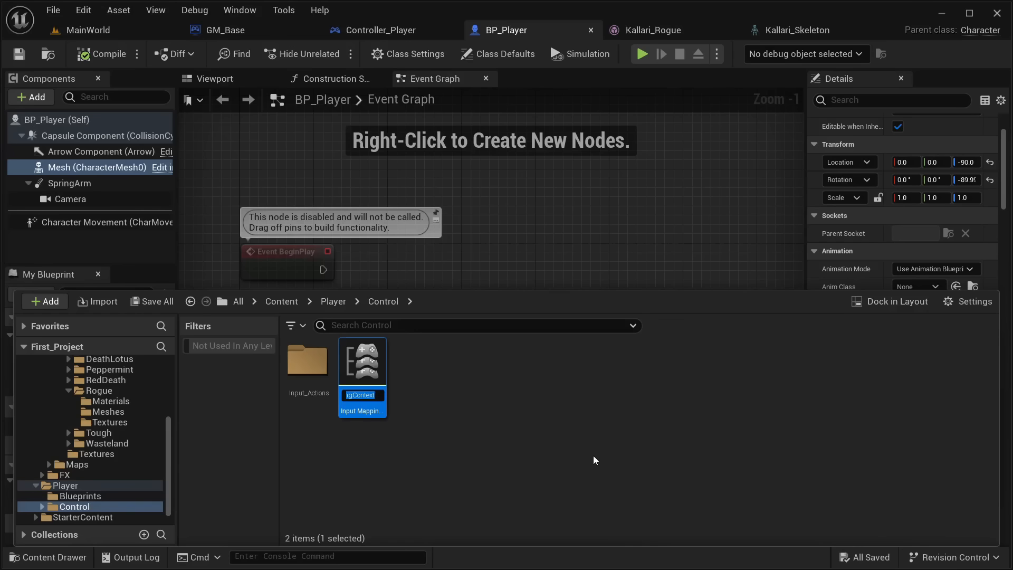
{"action": "type", "text": "IML"}
{"action": "type", "text": "_PlayerContro"}
{"action": "type", "text": "ller"}
{"action": "key", "text": "Return"}
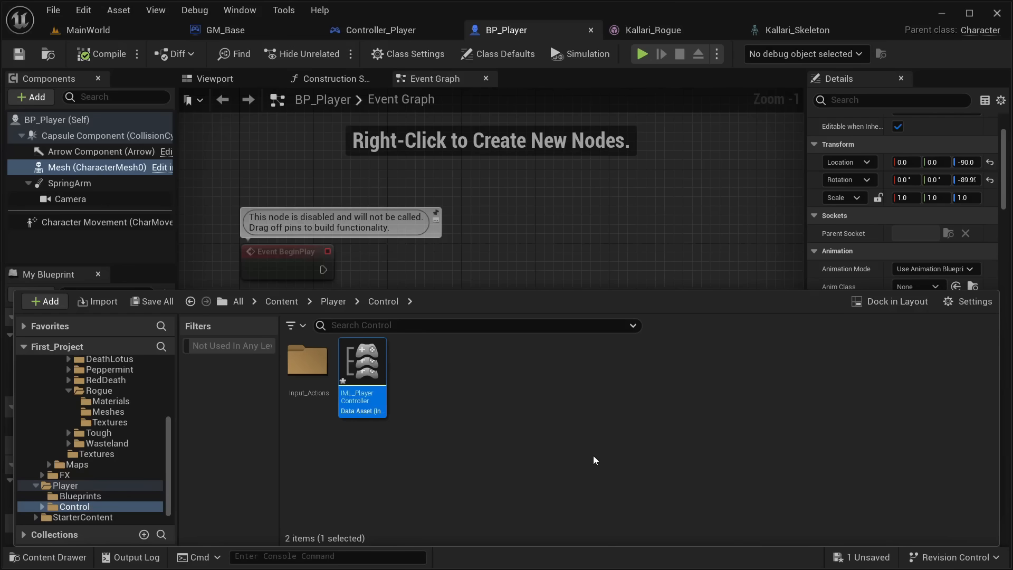
{"action": "double_click", "coordinate": [383, 356]}
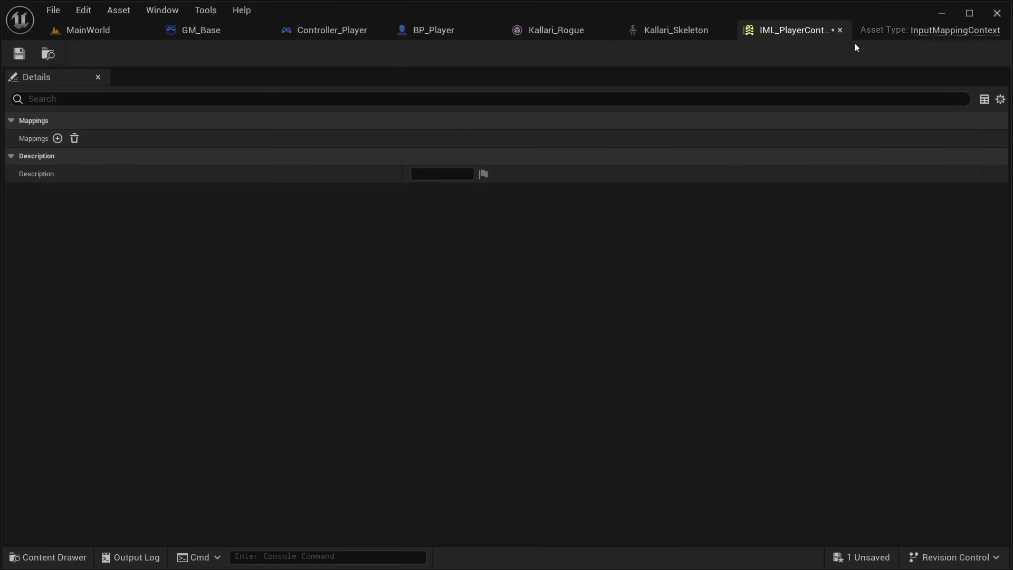
Create an Input Action named Input_Move in the Player/Control/Input_Actions folder
{"action": "left_click", "coordinate": [57, 556]}
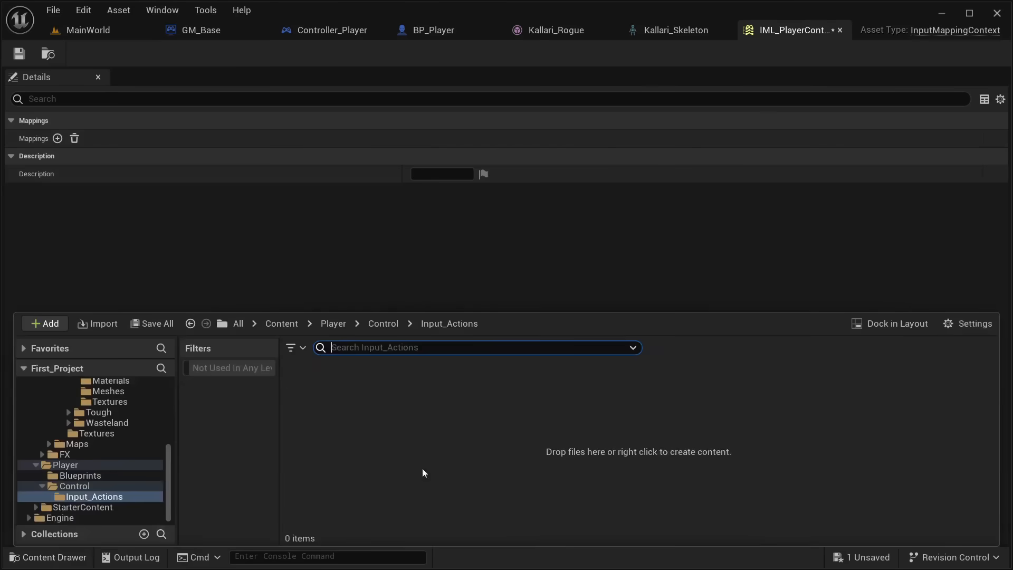
{"action": "scroll", "coordinate": [148, 464], "scroll_direction": "up", "scroll_amount": 5}
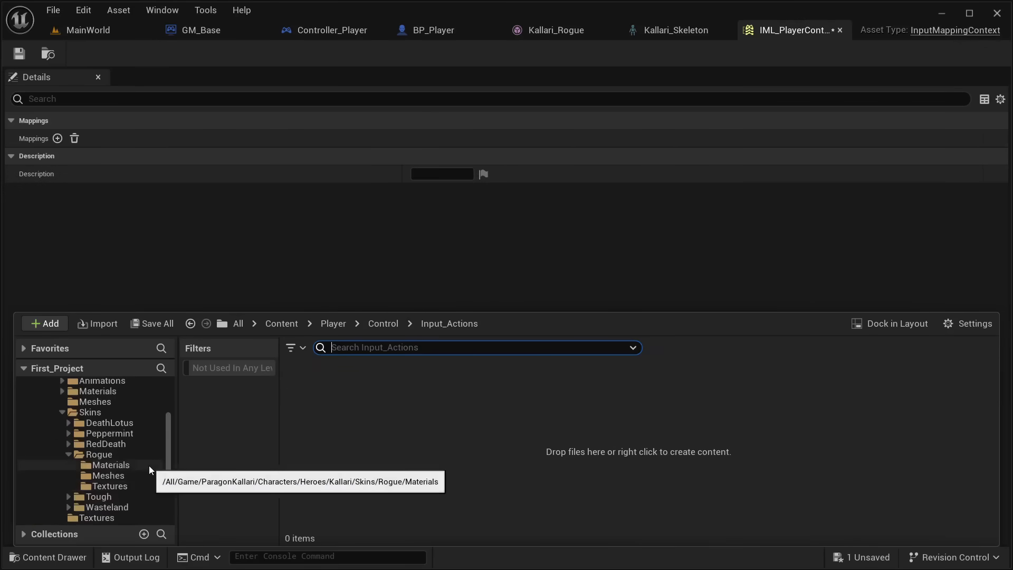
{"action": "scroll", "coordinate": [147, 451], "scroll_direction": "up", "scroll_amount": 2}
{"action": "scroll", "coordinate": [144, 451], "scroll_direction": "down", "scroll_amount": 7}
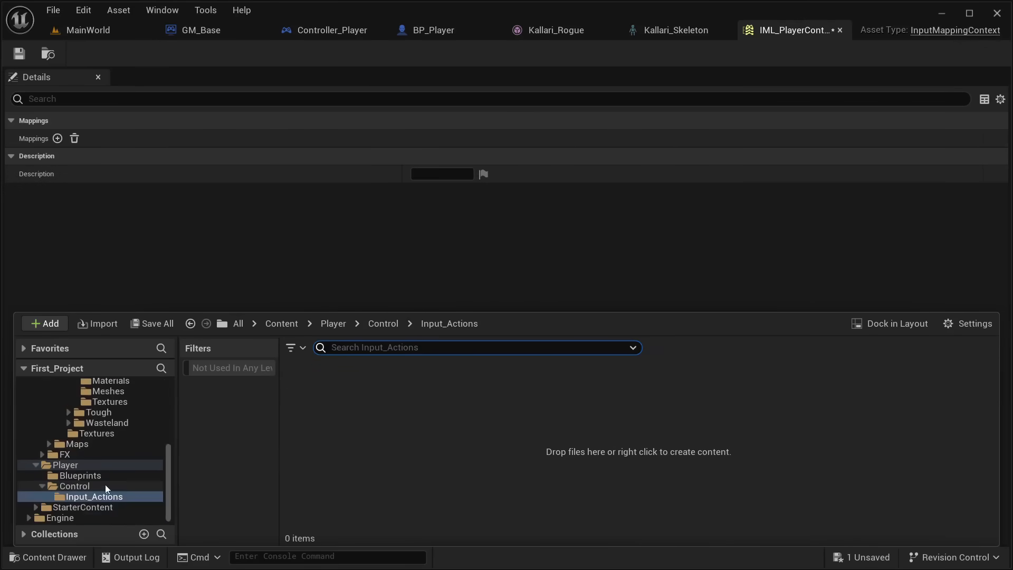
{"action": "left_click", "coordinate": [86, 496]}
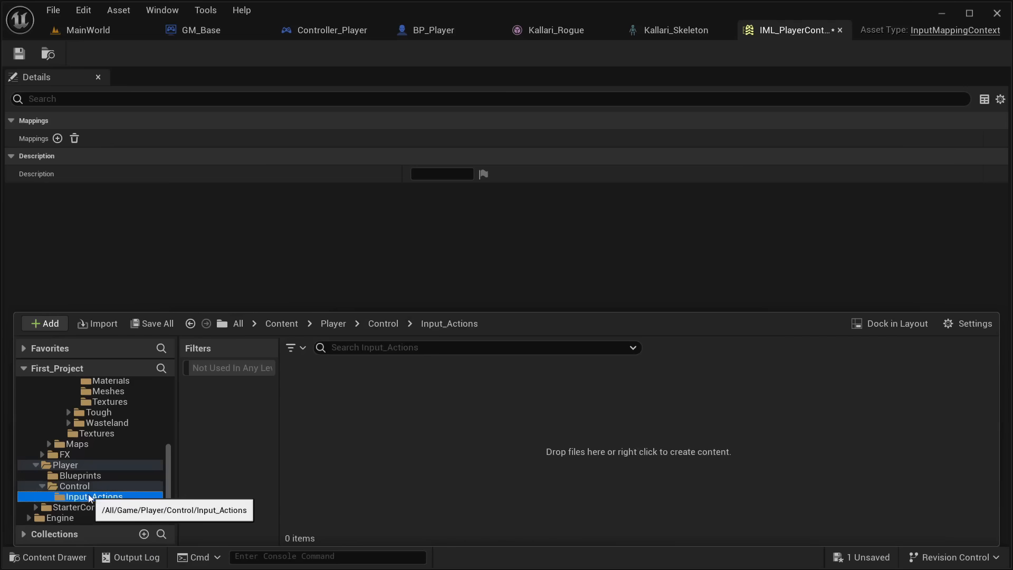
{"action": "right_click", "coordinate": [384, 411]}
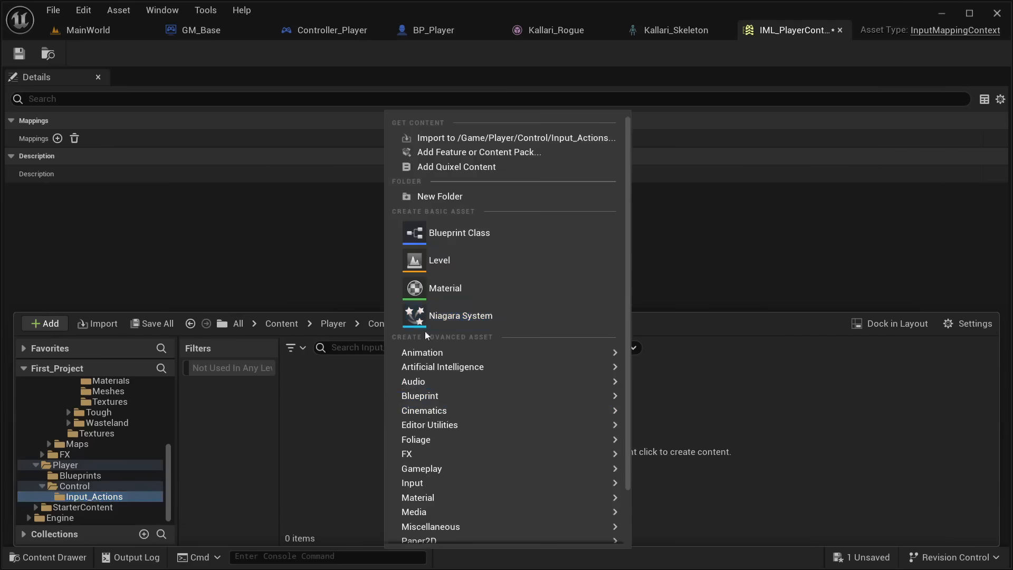
{"action": "scroll", "coordinate": [465, 406], "scroll_direction": "down", "scroll_amount": 2}
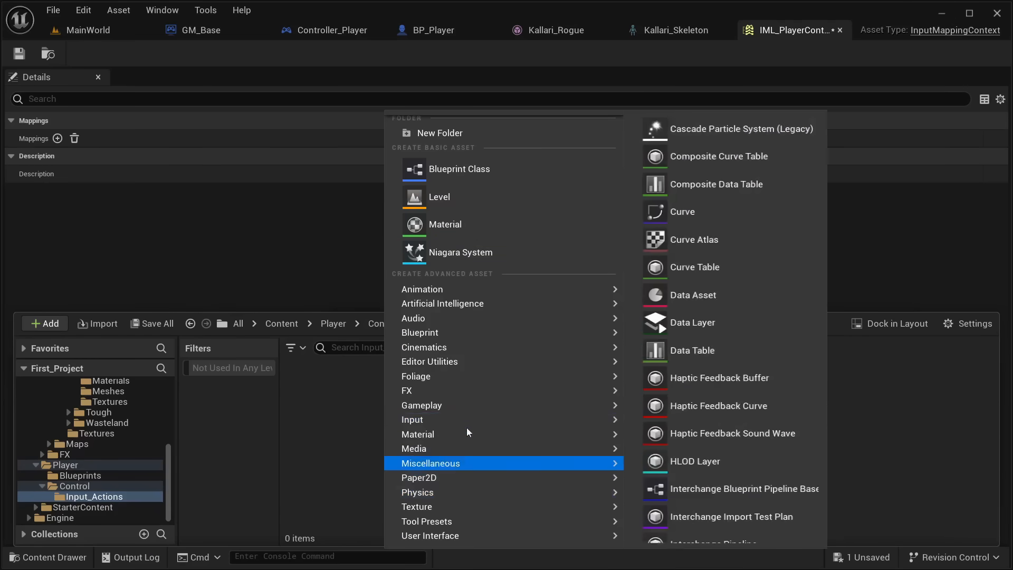
{"action": "mouse_move", "coordinate": [458, 413]}
{"action": "mouse_move", "coordinate": [551, 417]}
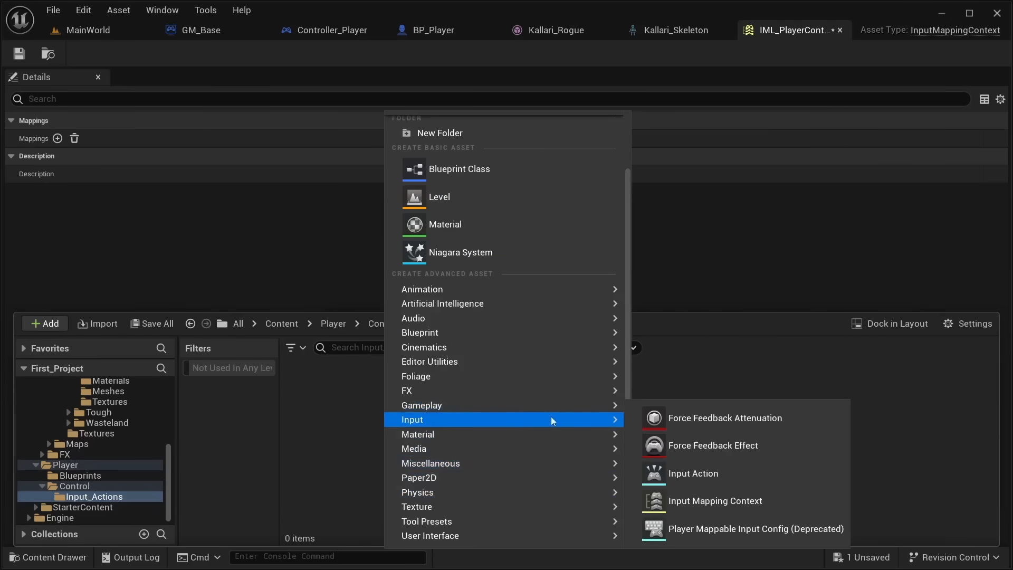
{"action": "left_click", "coordinate": [735, 467]}
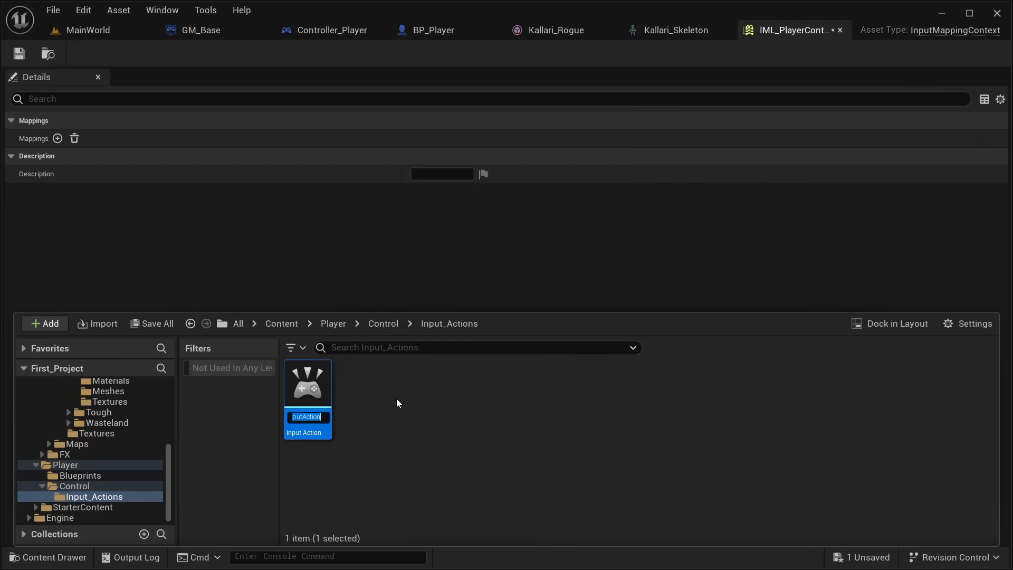
{"action": "type", "text": "Input_"}
{"action": "type", "text": "Move"}
{"action": "key", "text": "Return"}
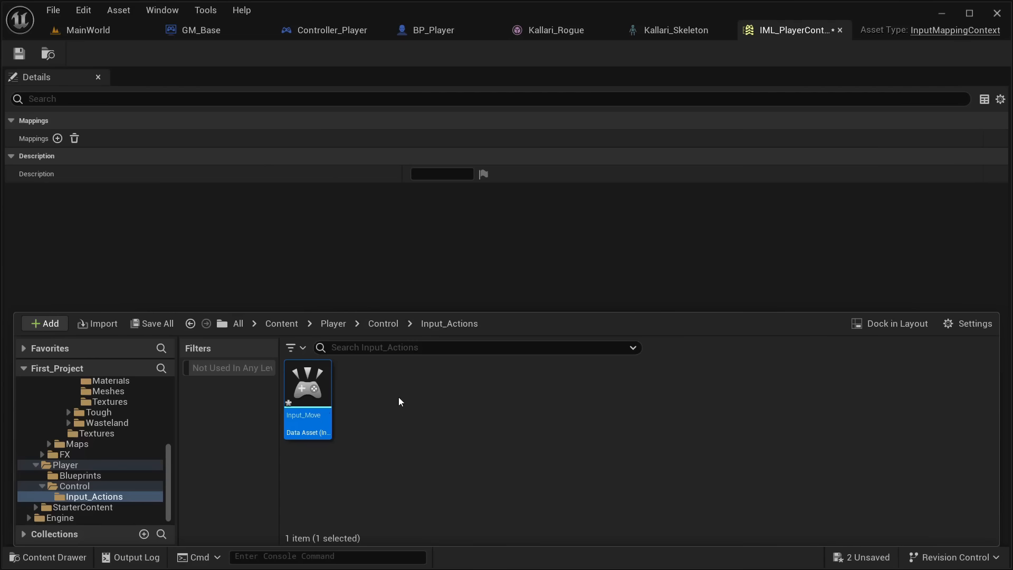
Create a second Input Action named Input_Look beside Input_Move in the Input_Actions folder
{"action": "right_click", "coordinate": [398, 397]}
{"action": "scroll", "coordinate": [473, 435], "scroll_direction": "down", "scroll_amount": 2}
{"action": "mouse_move", "coordinate": [473, 435]}
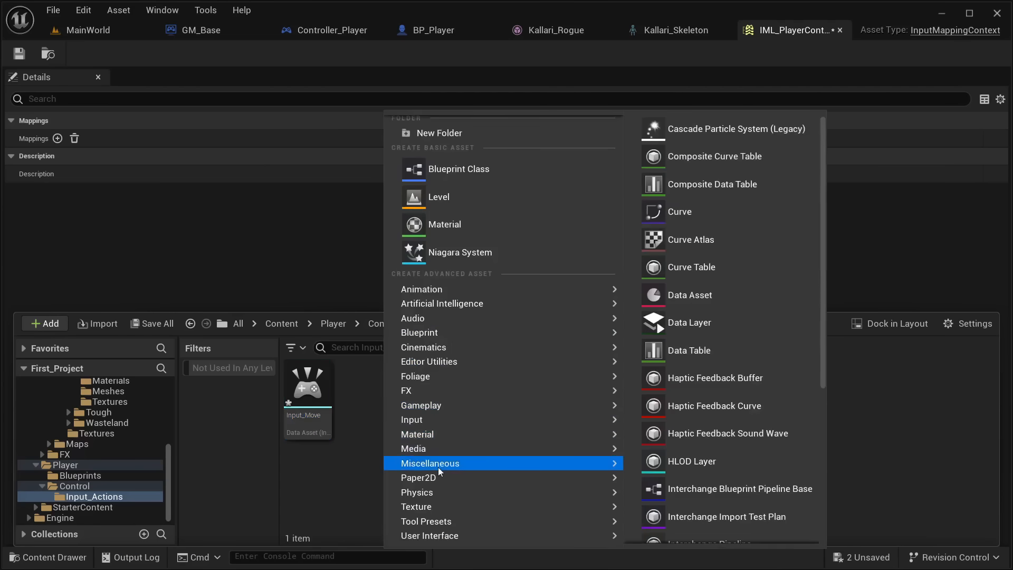
{"action": "mouse_move", "coordinate": [468, 416]}
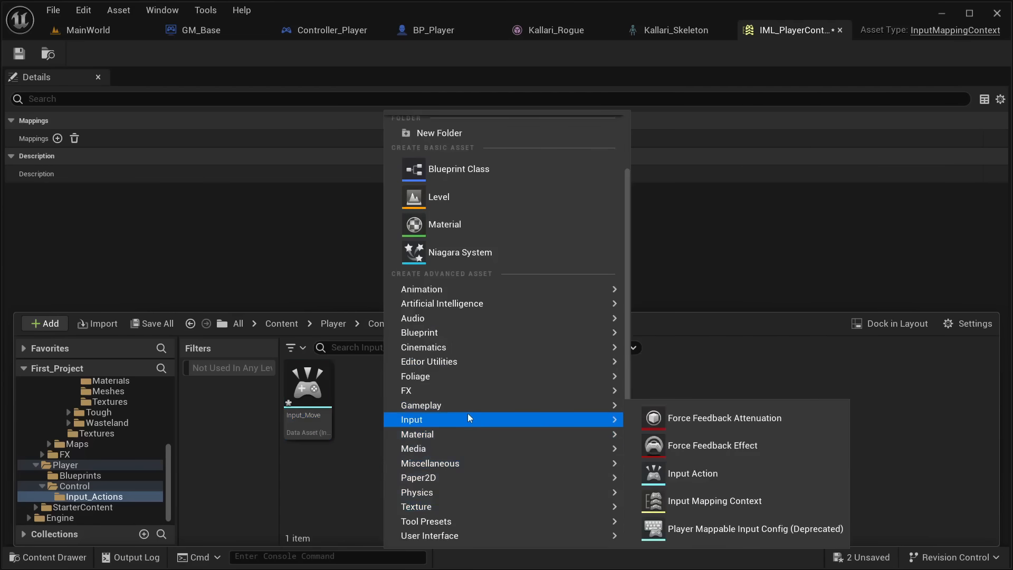
{"action": "left_click", "coordinate": [708, 470]}
{"action": "type", "text": "Input"}
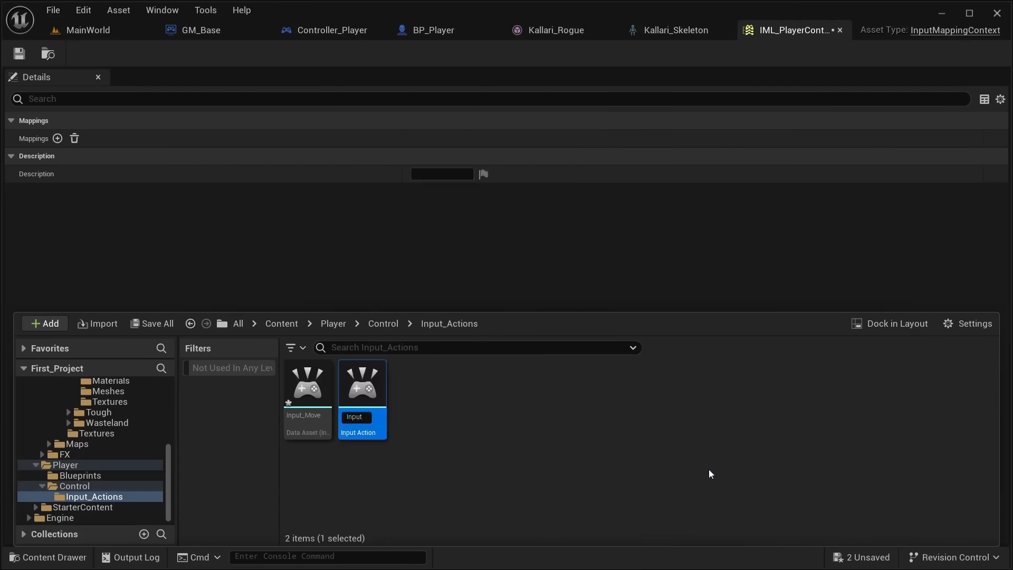
{"action": "type", "text": "_Look"}
{"action": "key", "text": "Return"}
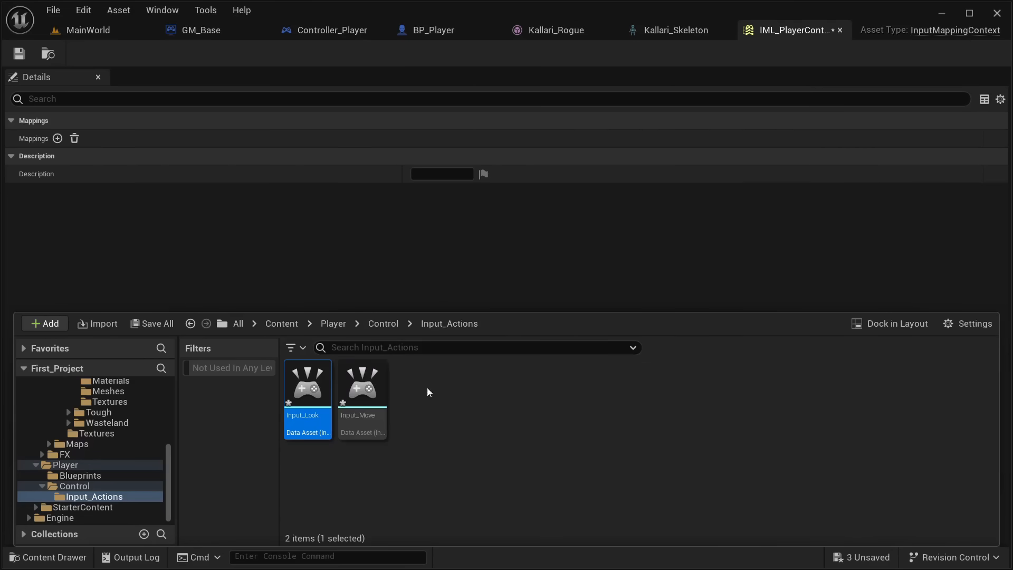
Open the Input_Move action, set its Value Type to Axis2D (Vector2D), and save it
{"action": "double_click", "coordinate": [362, 388]}
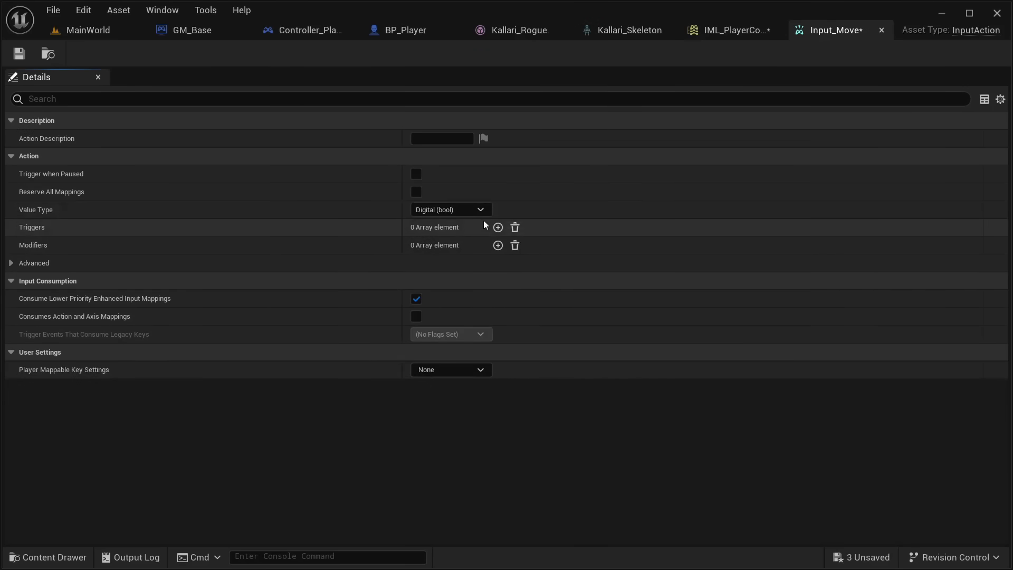
{"action": "left_click", "coordinate": [468, 211]}
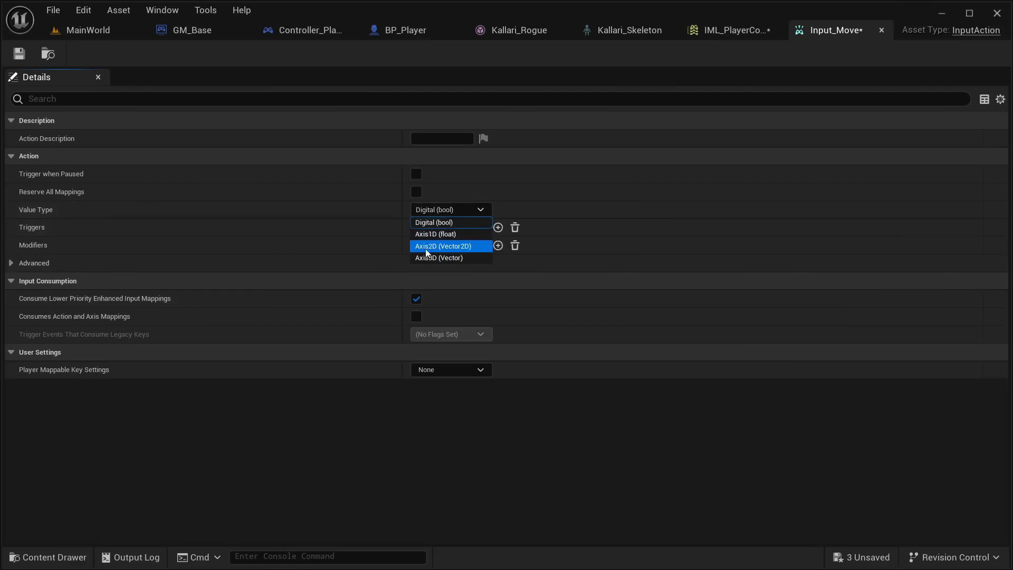
{"action": "left_click", "coordinate": [446, 247]}
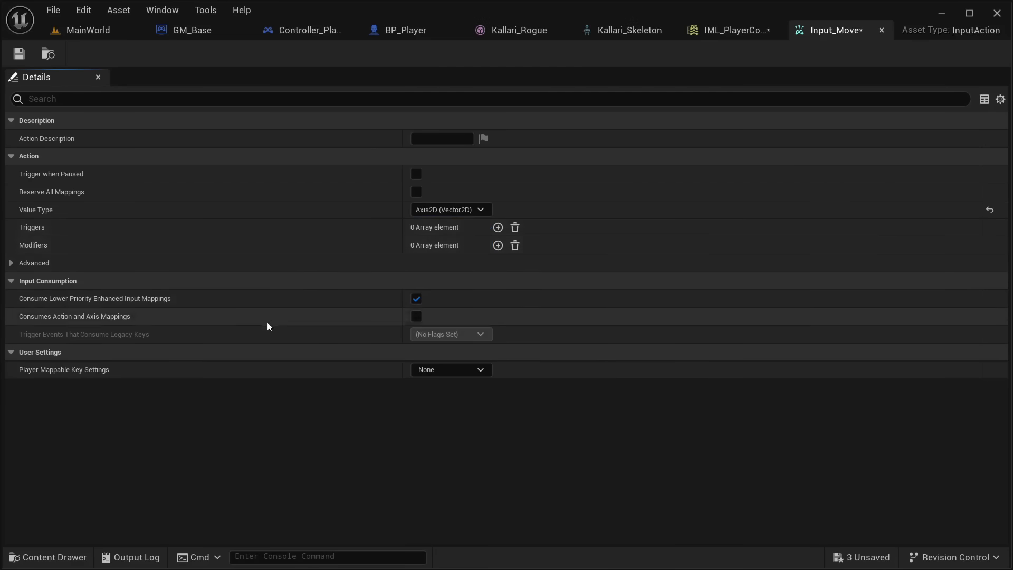
{"action": "left_click", "coordinate": [19, 53]}
Set the Value Type of the Input_Look action to Axis2D (Vector2D), save it, and close both input action editors
{"action": "left_click", "coordinate": [69, 563]}
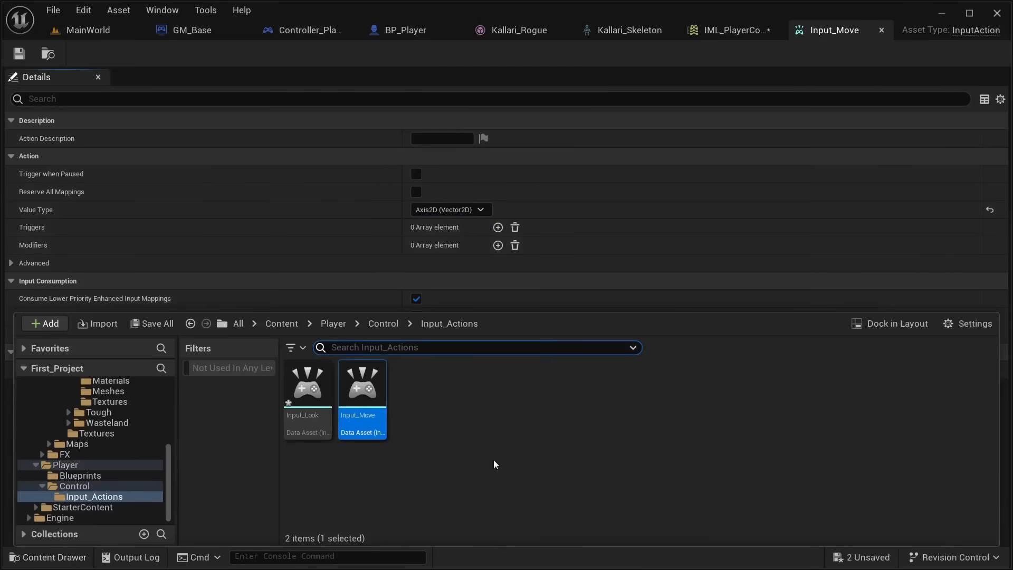
{"action": "double_click", "coordinate": [298, 417]}
{"action": "left_click", "coordinate": [451, 211]}
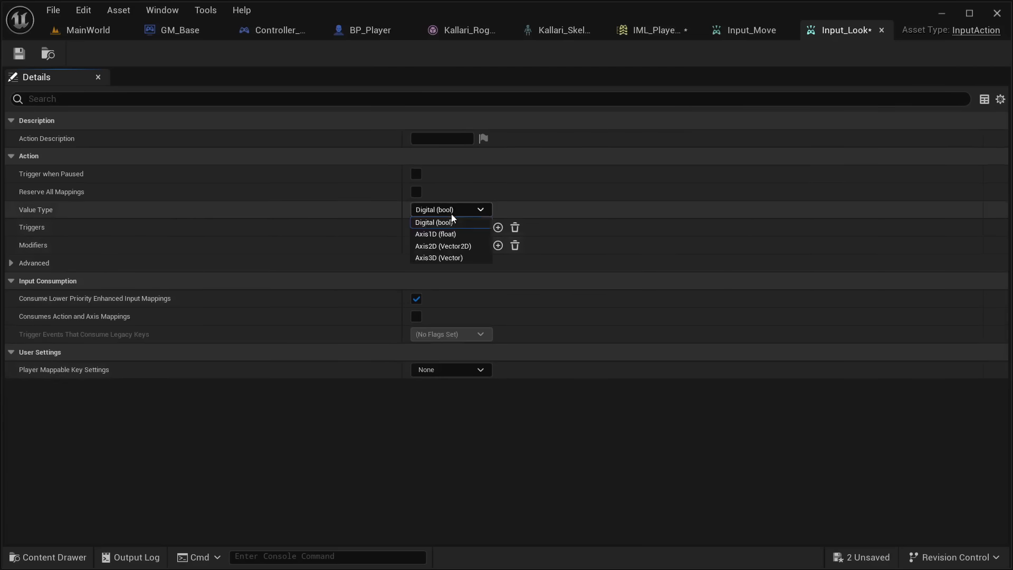
{"action": "left_click", "coordinate": [459, 245]}
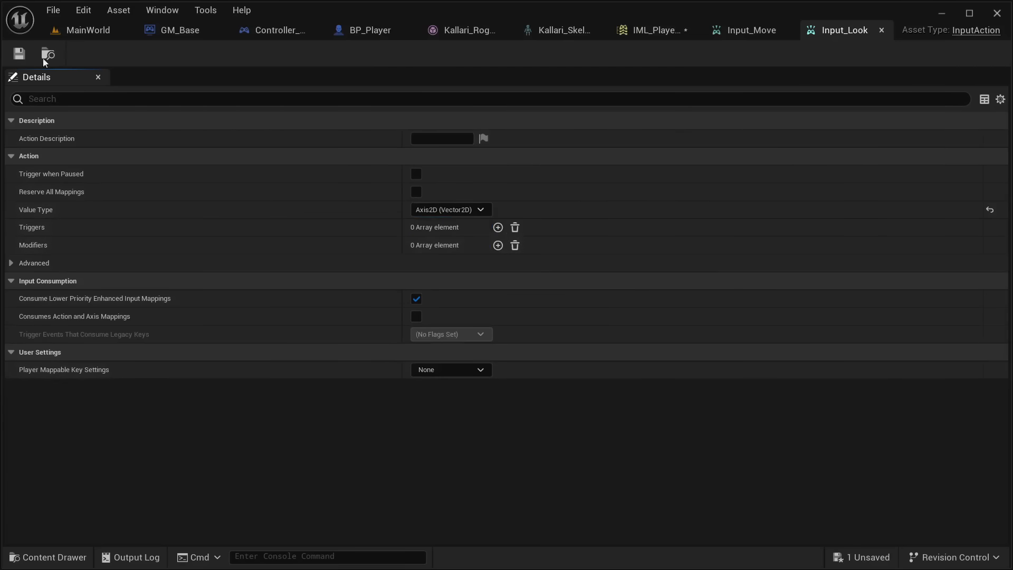
{"action": "left_click", "coordinate": [881, 30]}
{"action": "left_click", "coordinate": [883, 32]}
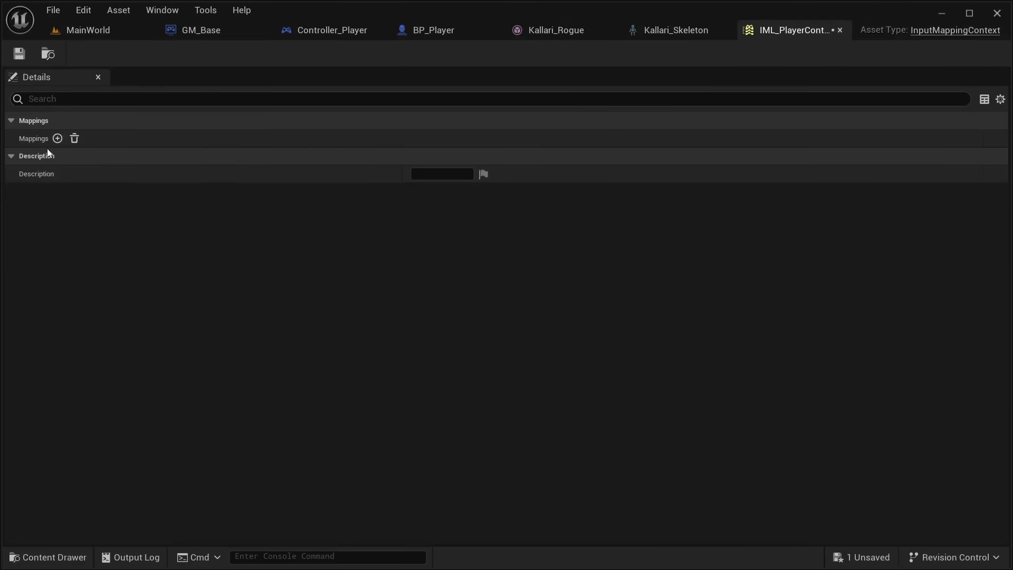
Add two action mappings to IML_PlayerController, assigning Input_Move to the first and Input_Look to the second
{"action": "left_click", "coordinate": [57, 139]}
{"action": "left_click", "coordinate": [9, 139]}
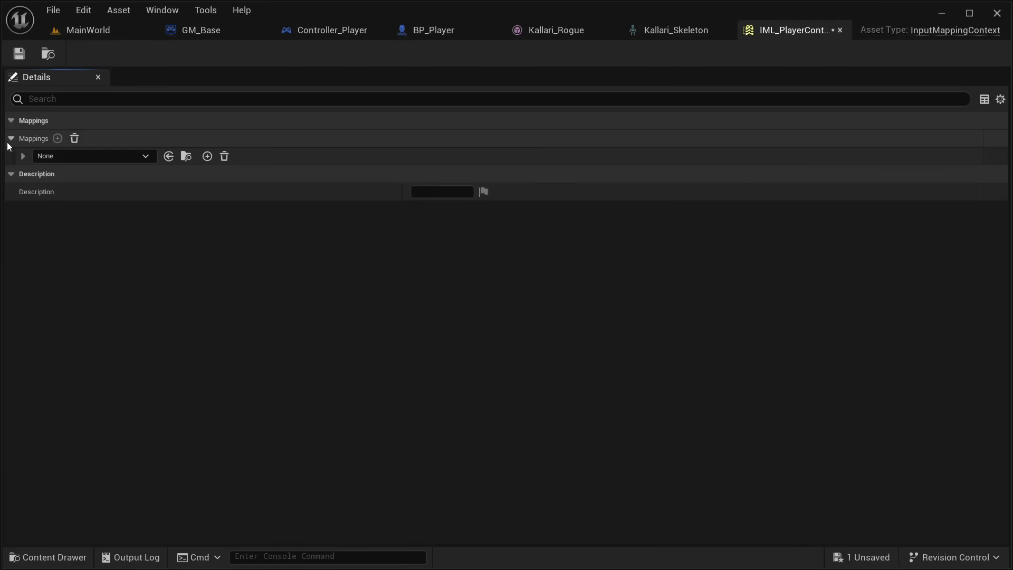
{"action": "left_click", "coordinate": [68, 156]}
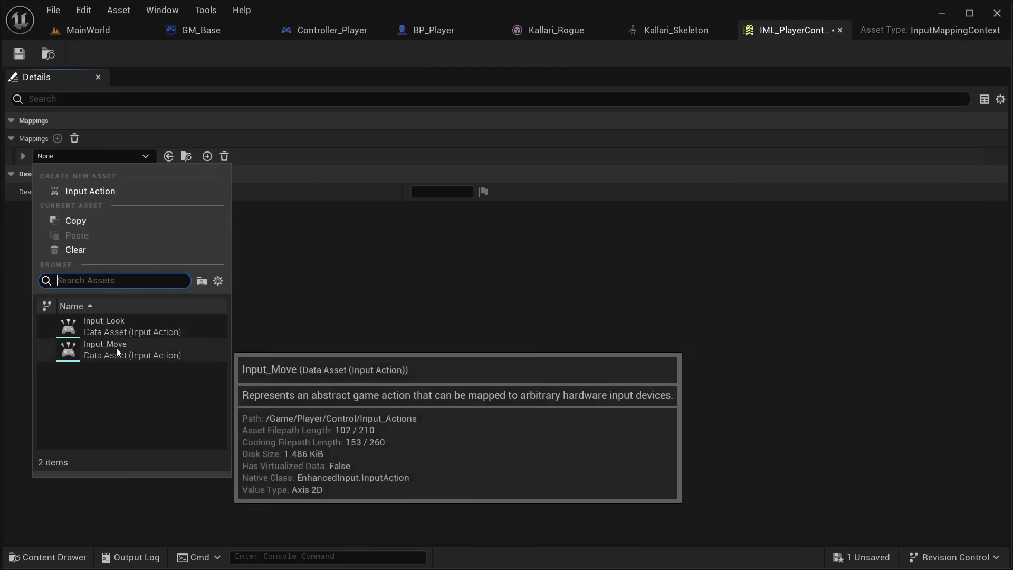
{"action": "left_click", "coordinate": [116, 348]}
{"action": "left_click", "coordinate": [57, 139]}
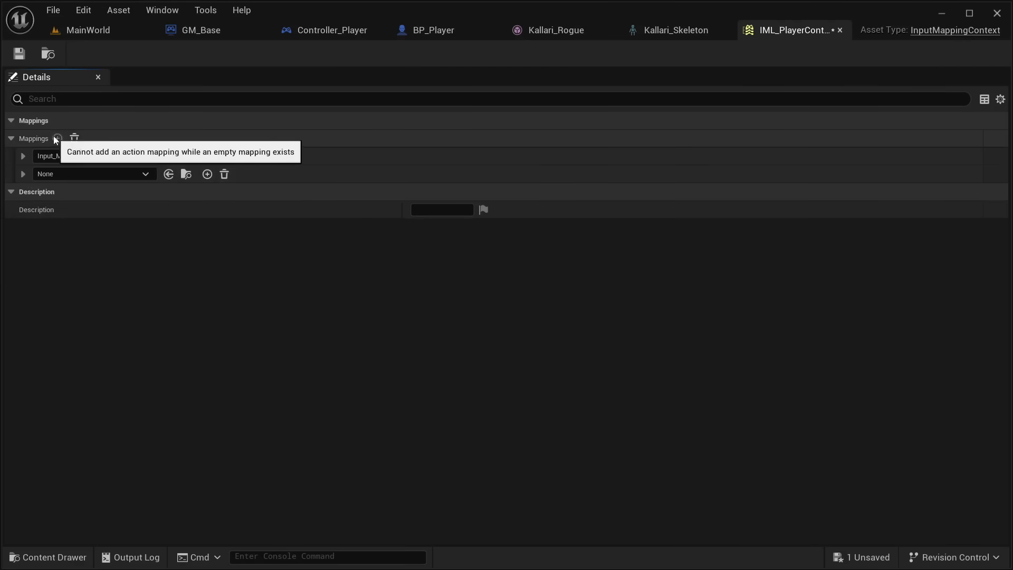
{"action": "left_click", "coordinate": [58, 174]}
{"action": "left_click", "coordinate": [145, 343]}
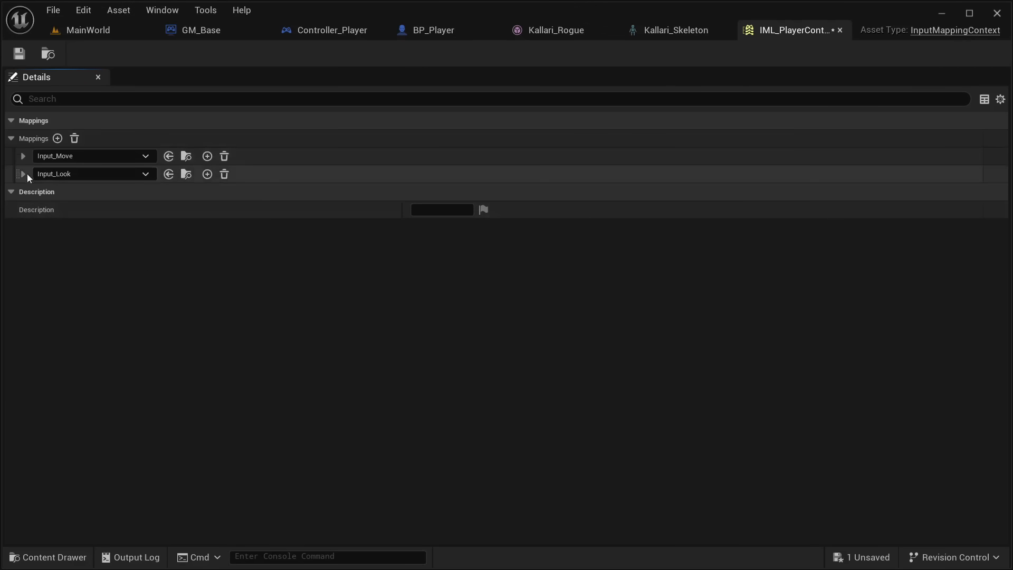
Expand the Input_Move mapping and add three more control bindings to it
{"action": "left_click", "coordinate": [23, 155]}
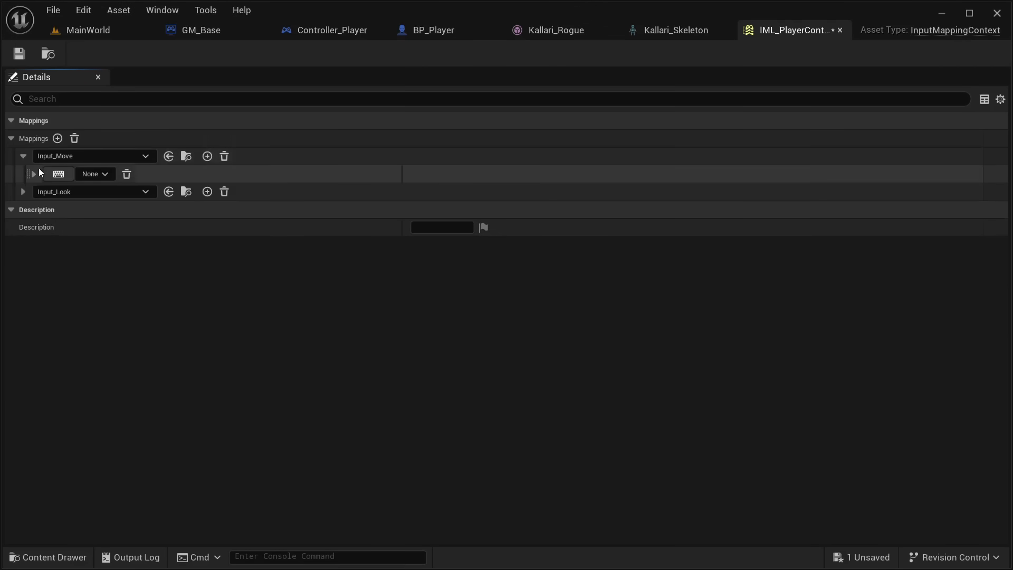
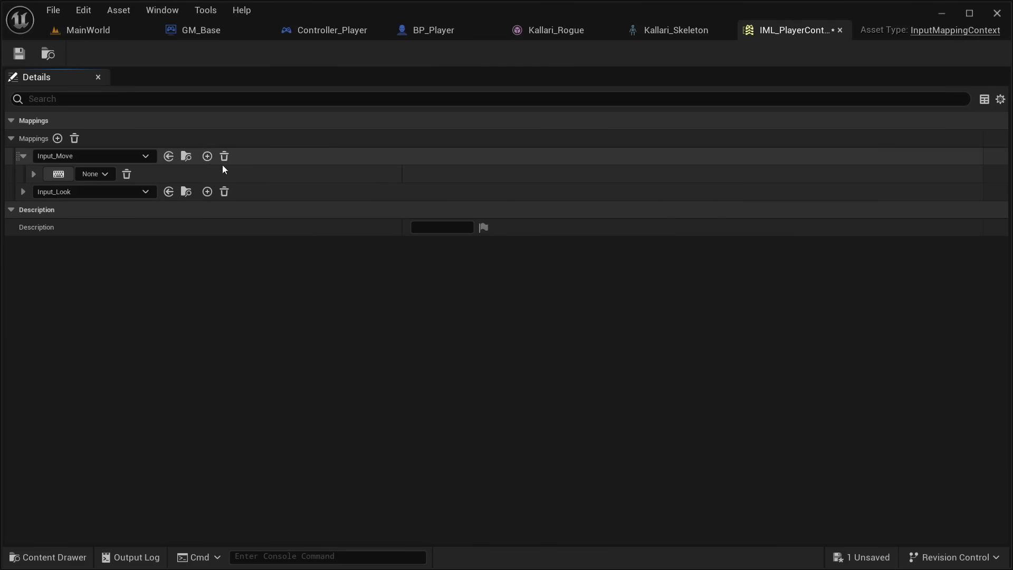
{"action": "left_click", "coordinate": [208, 156]}
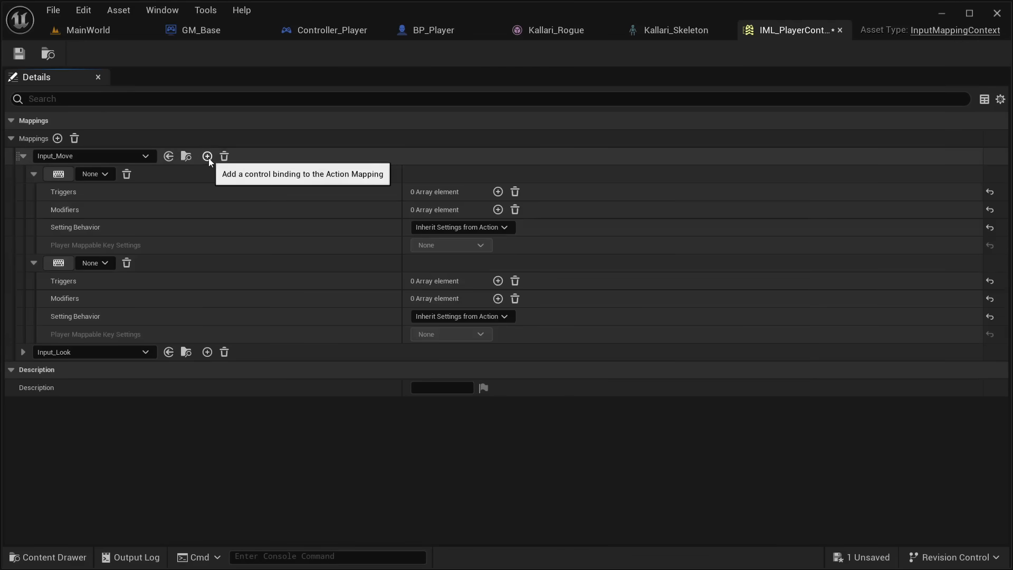
{"action": "left_click", "coordinate": [208, 156]}
{"action": "left_click", "coordinate": [207, 156]}
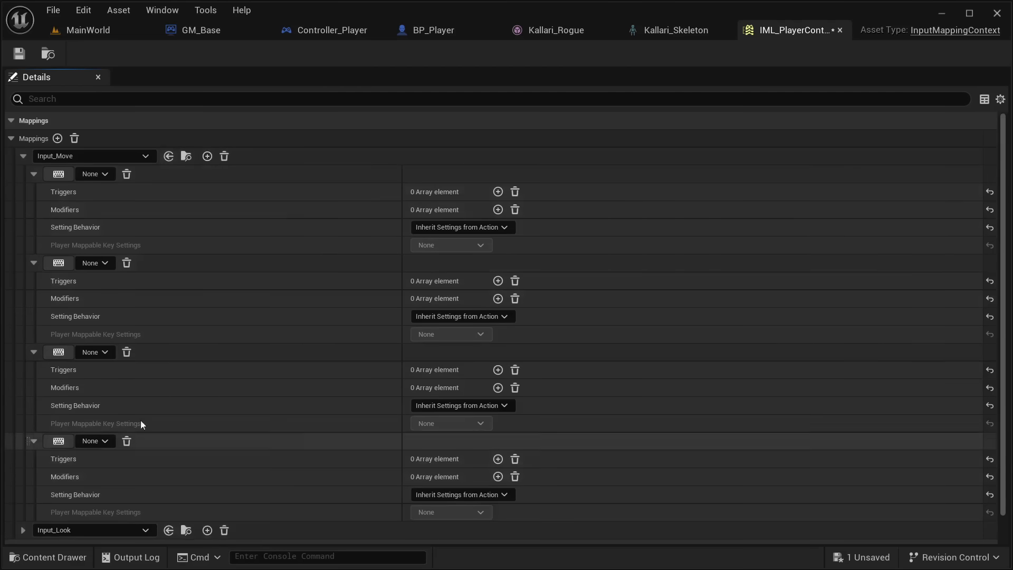
Assign the keys W, S, A and D, in that order, to the four Input_Move bindings
{"action": "left_click", "coordinate": [58, 175]}
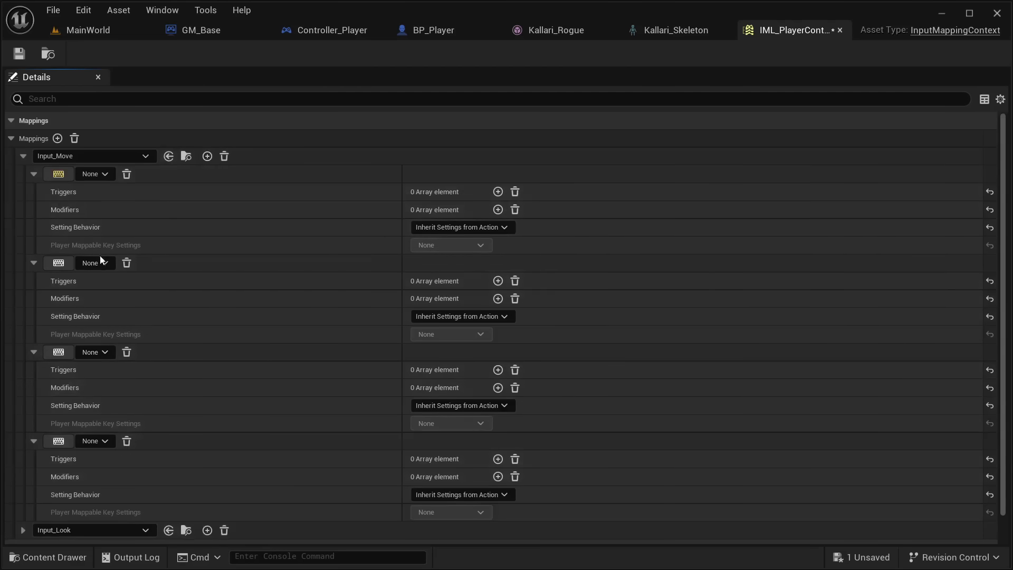
{"action": "key", "text": "w"}
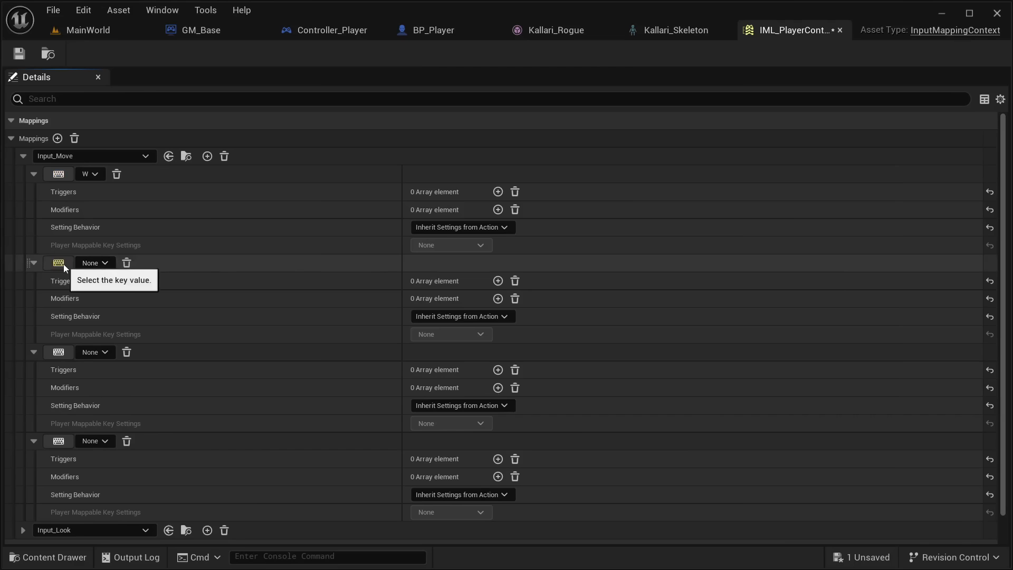
{"action": "key", "text": "s"}
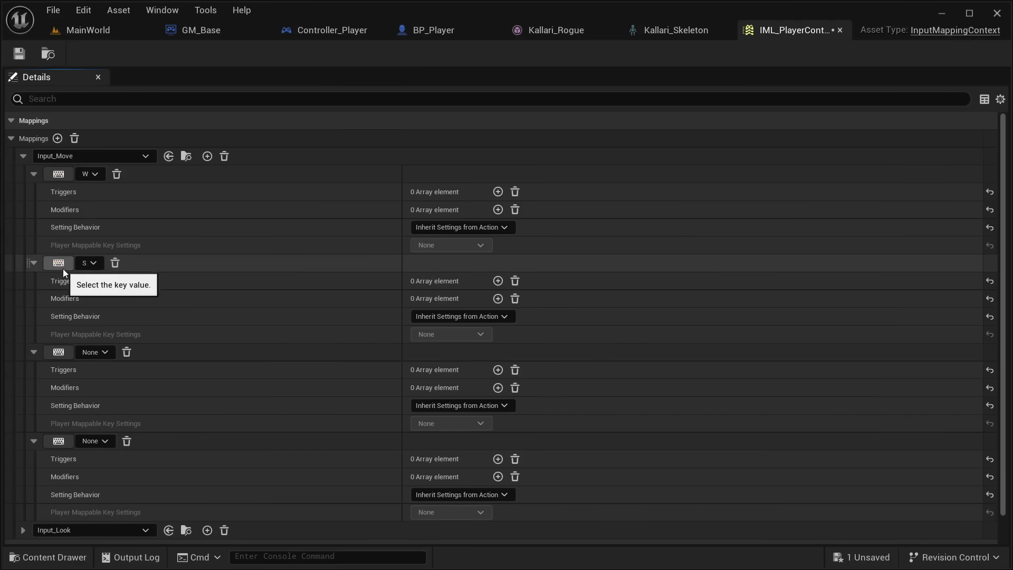
{"action": "left_click", "coordinate": [58, 352]}
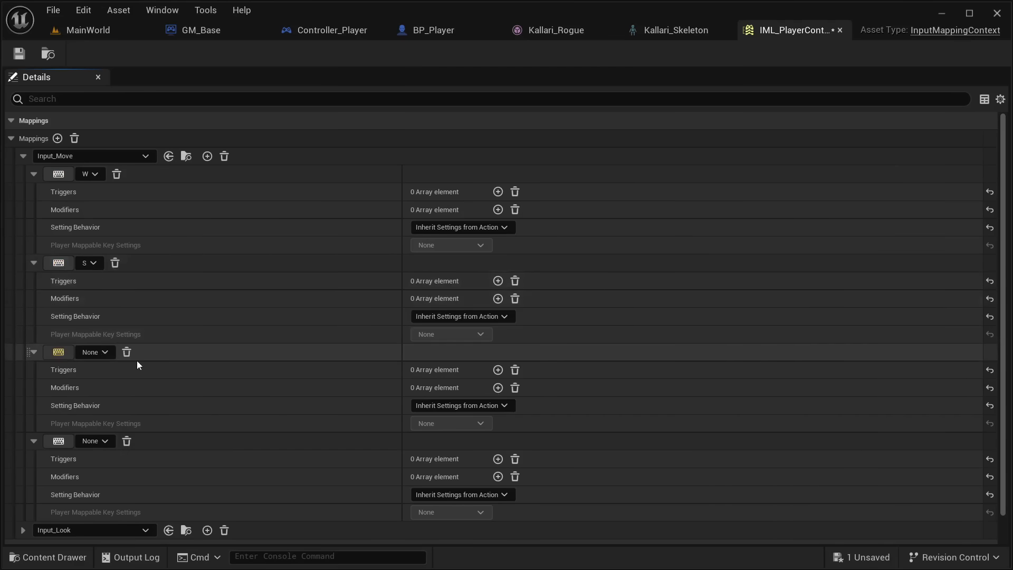
{"action": "key", "text": "a"}
{"action": "left_click", "coordinate": [62, 441]}
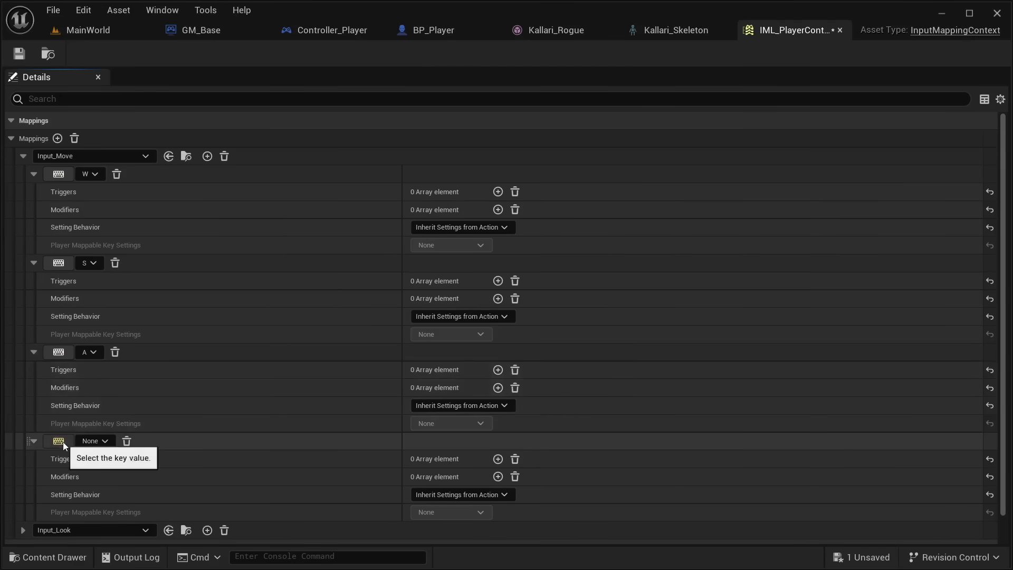
{"action": "key", "text": "d"}
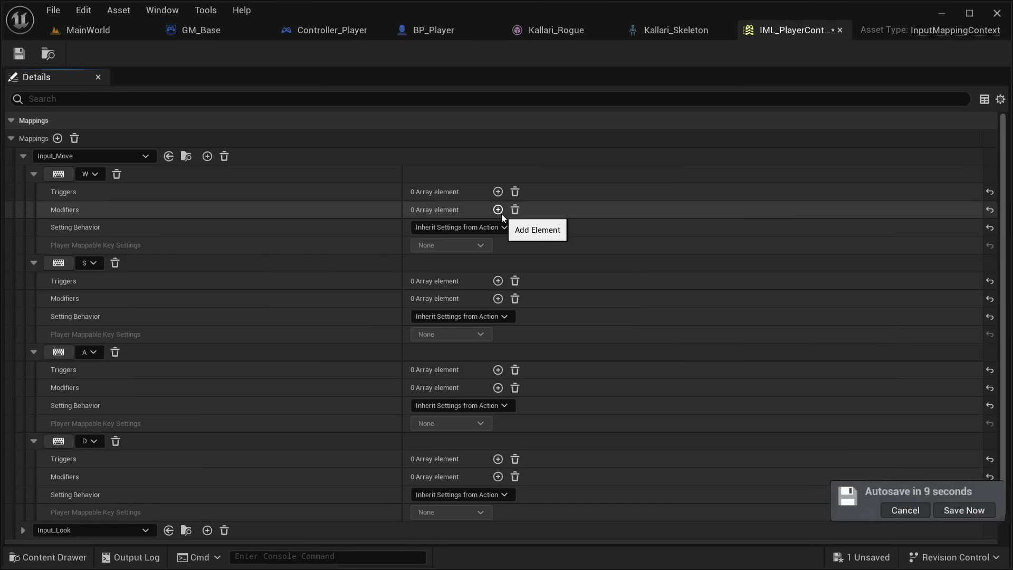
Add a Swizzle Input Axis Values modifier to the W binding of Input_Move
{"action": "left_click", "coordinate": [500, 212]}
{"action": "left_click", "coordinate": [463, 228]}
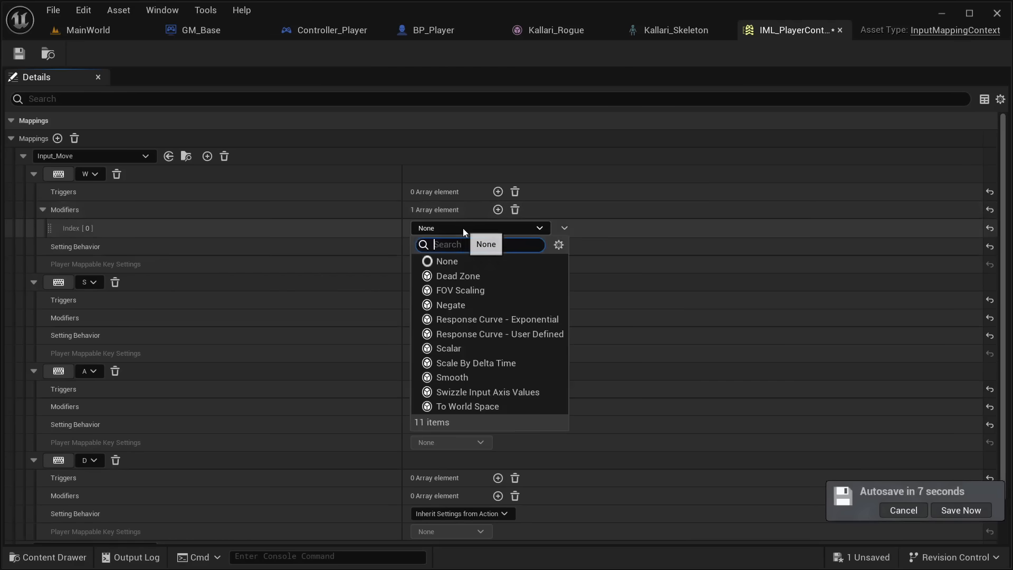
{"action": "type", "text": "swi"}
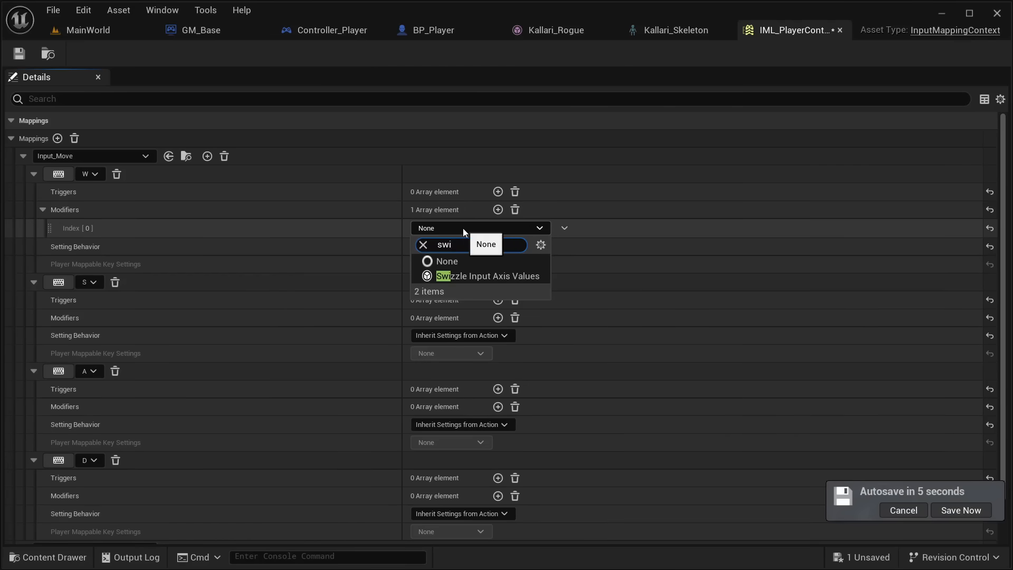
{"action": "left_click", "coordinate": [486, 276]}
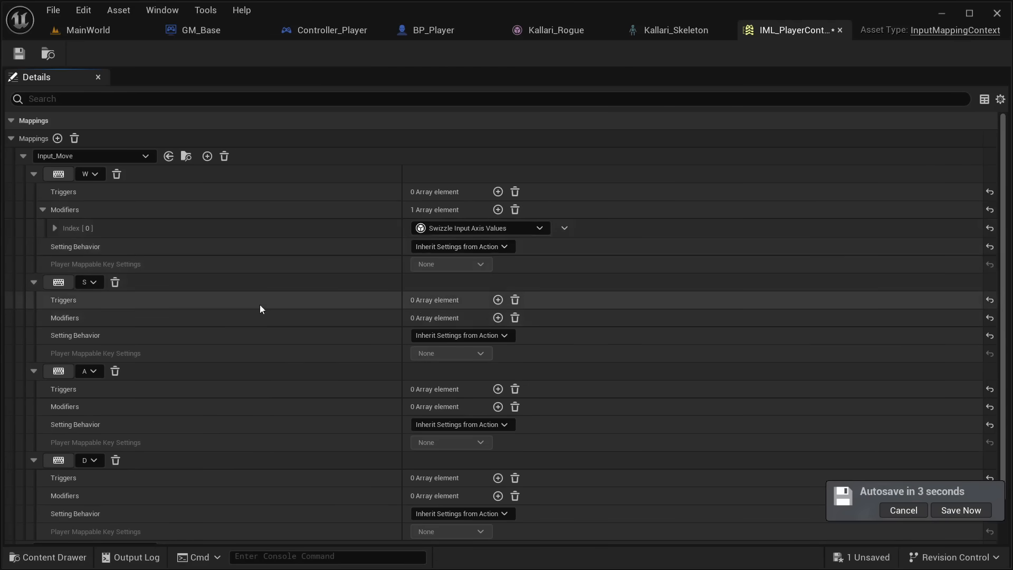
Add two modifiers to the S binding of Input_Move: Swizzle Input Axis Values, followed by Negate
{"action": "left_click", "coordinate": [498, 318]}
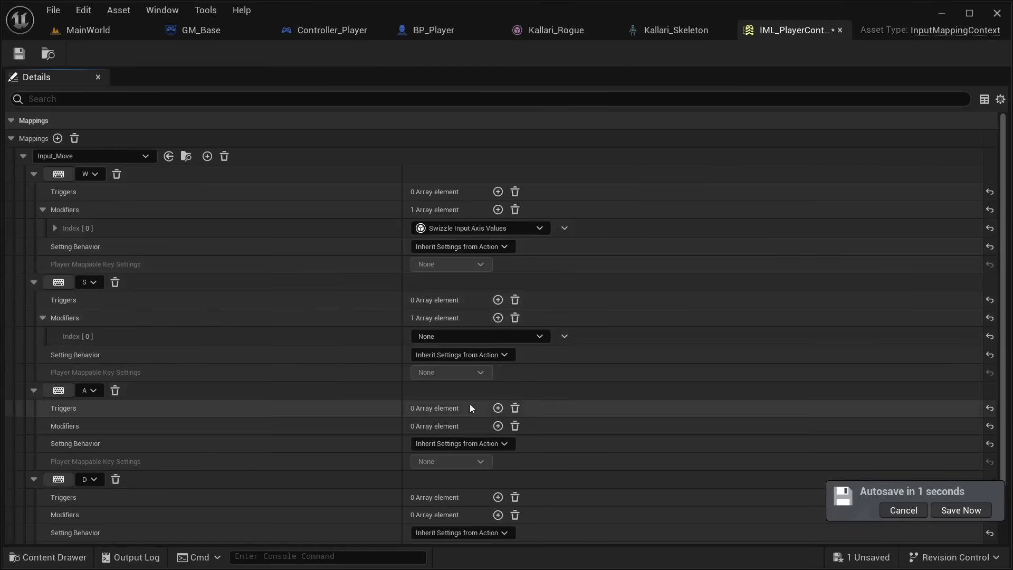
{"action": "left_click", "coordinate": [425, 337]}
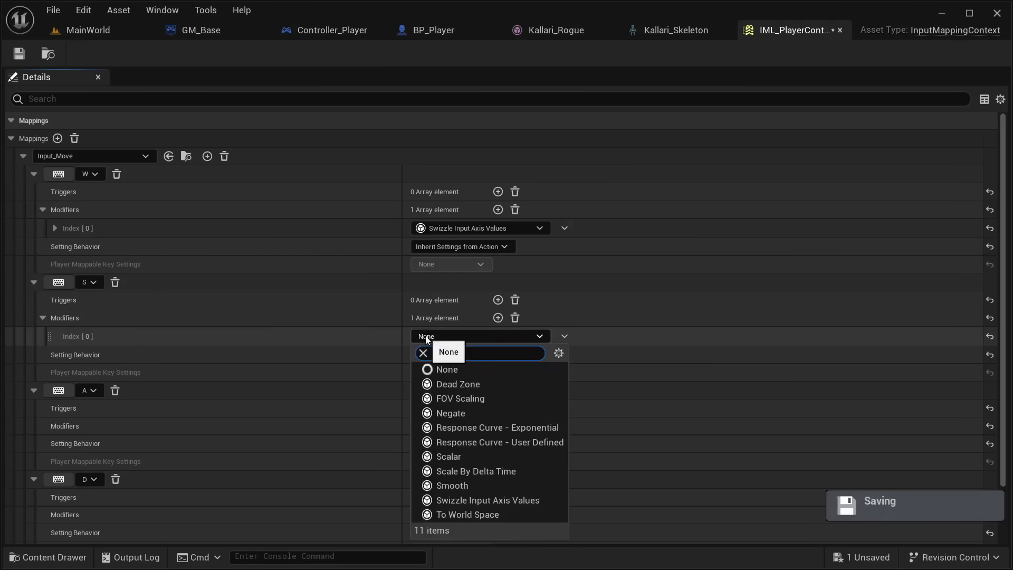
{"action": "type", "text": "swi"}
{"action": "key", "text": "Return"}
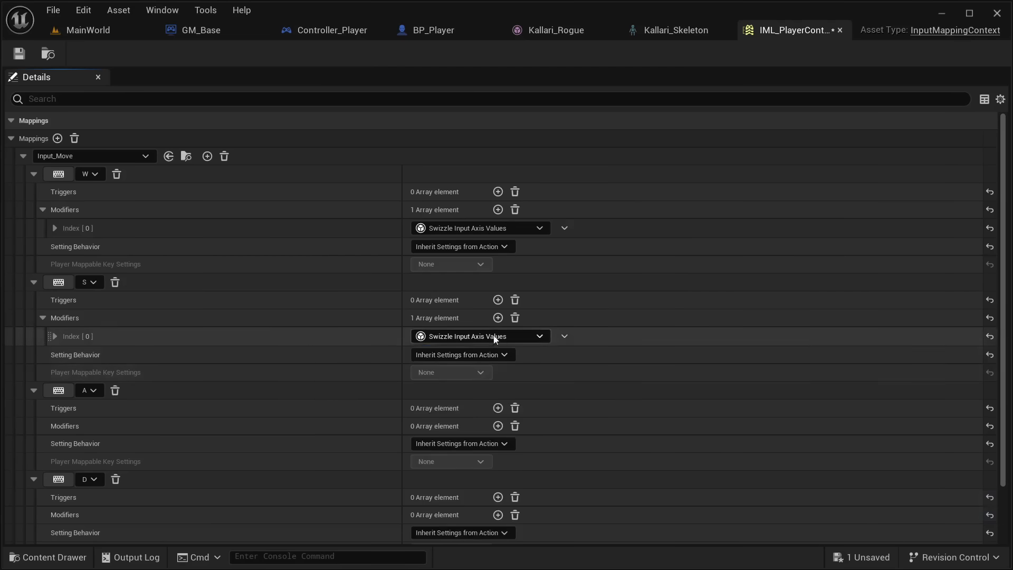
{"action": "left_click", "coordinate": [498, 318]}
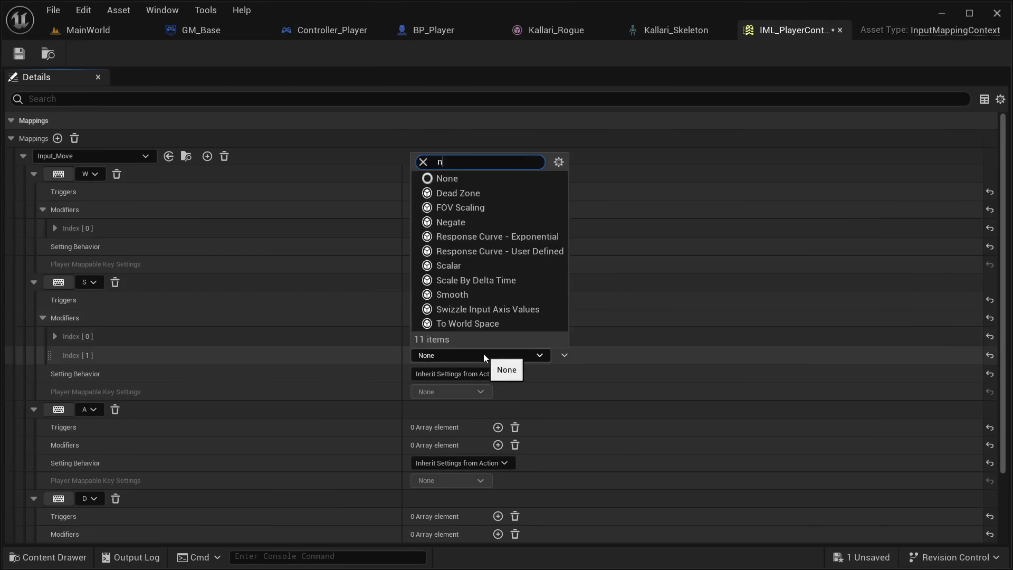
{"action": "type", "text": "egate"}
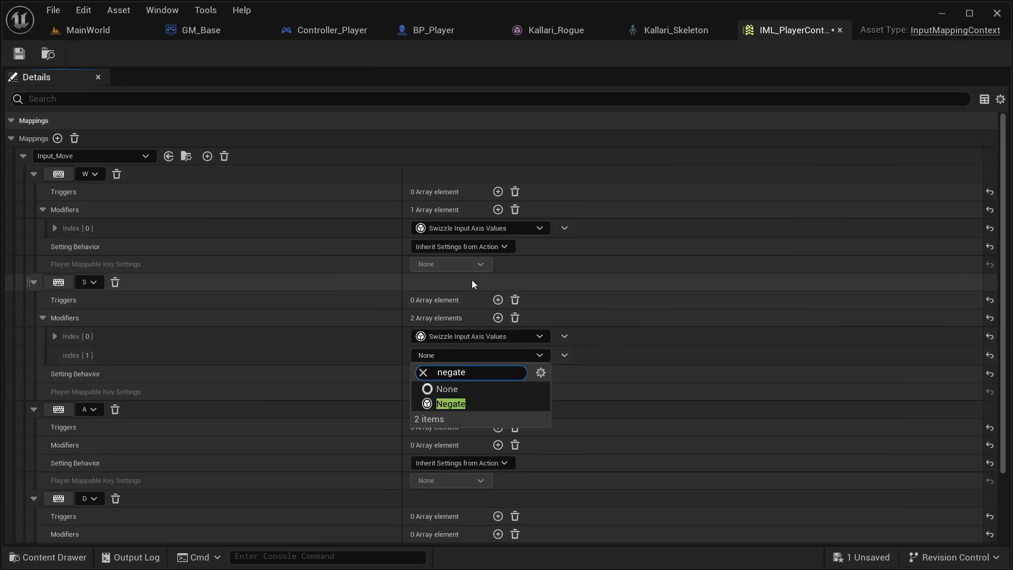
{"action": "left_click", "coordinate": [452, 404]}
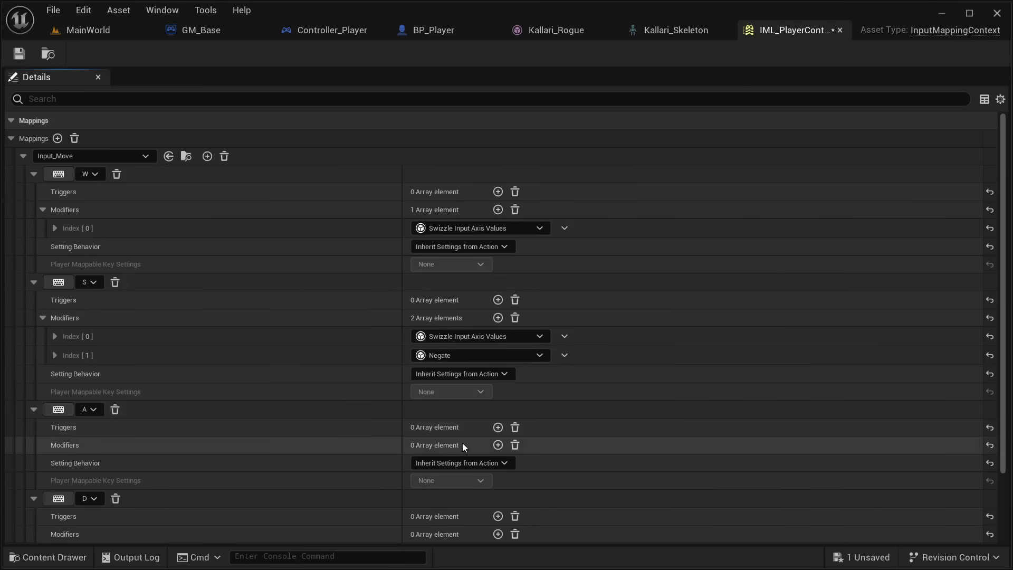
Add a Negate modifier to the A binding of Input_Move and save the mapping context
{"action": "left_click", "coordinate": [498, 445]}
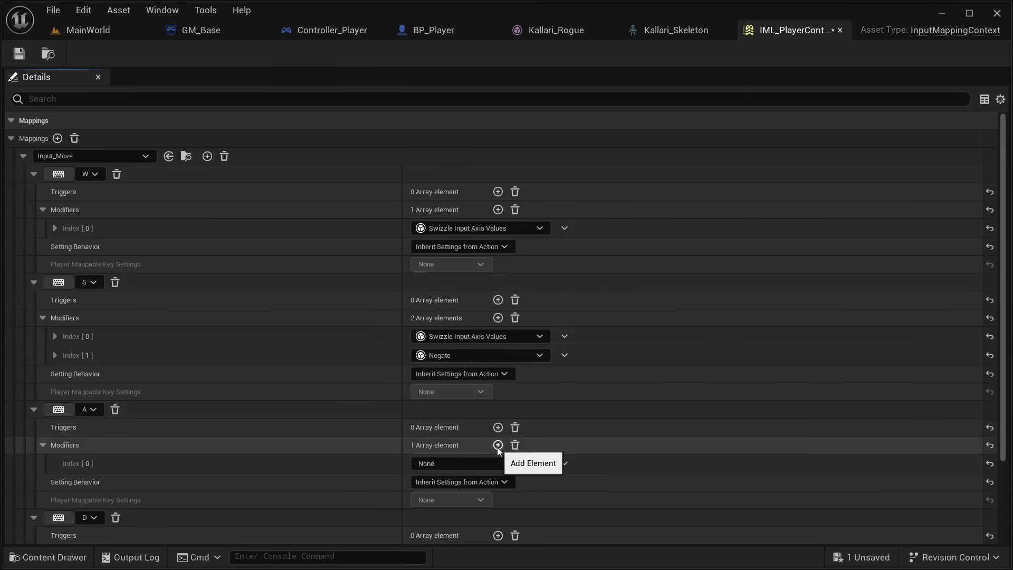
{"action": "left_click", "coordinate": [486, 462]}
{"action": "type", "text": "nega"}
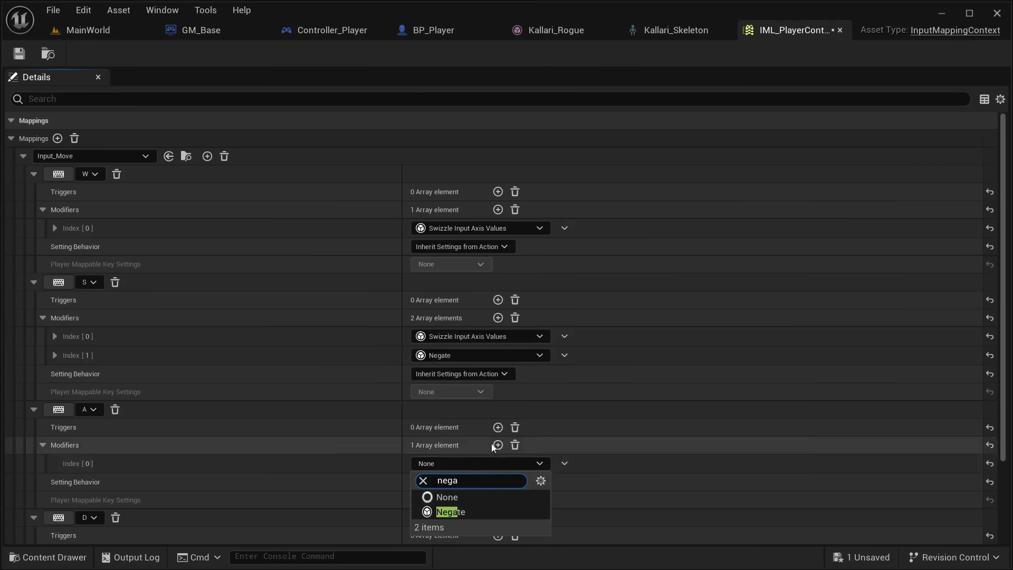
{"action": "left_click", "coordinate": [477, 511]}
{"action": "scroll", "coordinate": [344, 435], "scroll_direction": "down", "scroll_amount": 3}
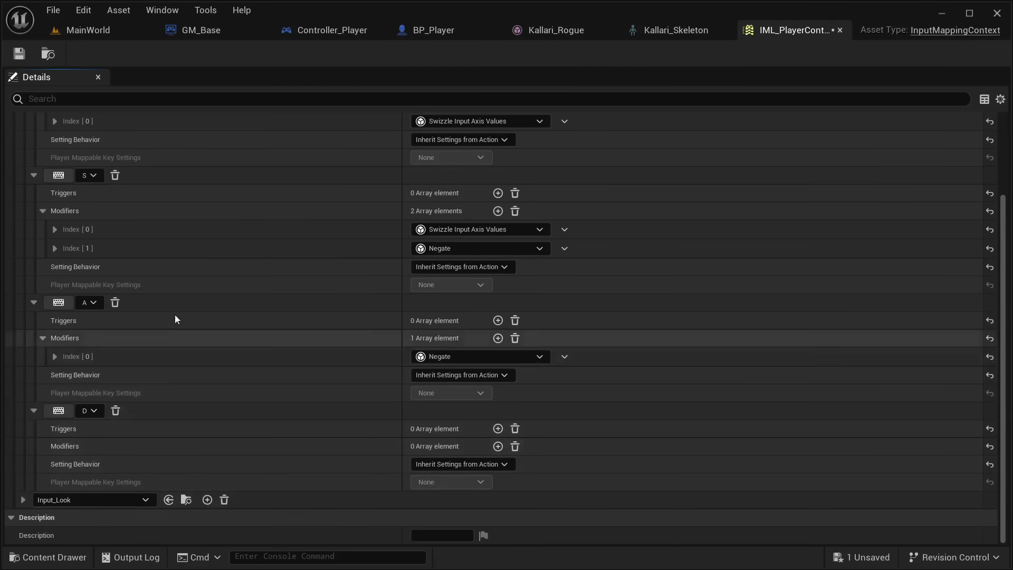
{"action": "left_click", "coordinate": [19, 53]}
Assign Mouse XY 2D-Axis to the Input_Look binding
{"action": "left_click", "coordinate": [23, 500]}
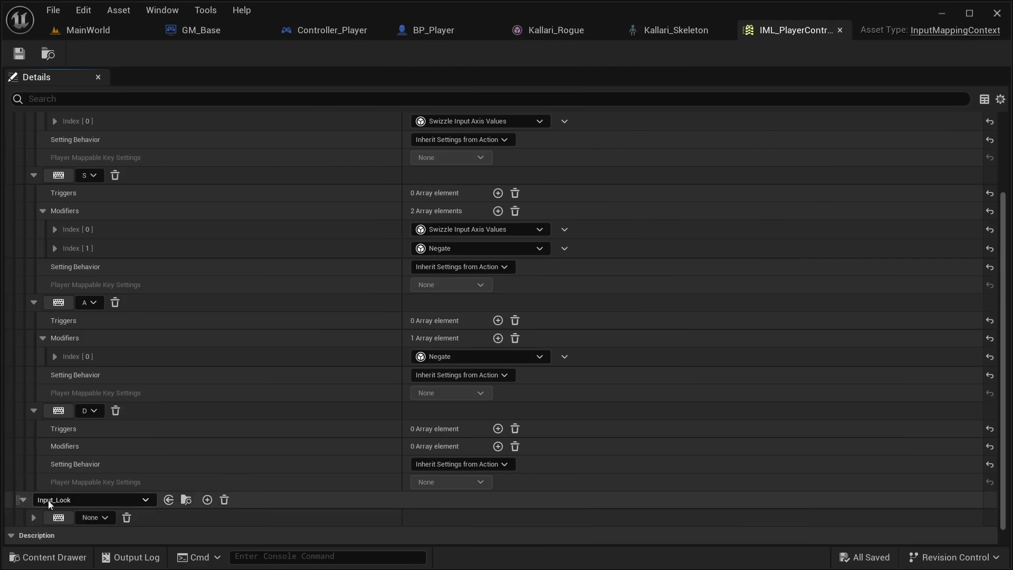
{"action": "scroll", "coordinate": [176, 524], "scroll_direction": "down", "scroll_amount": 1}
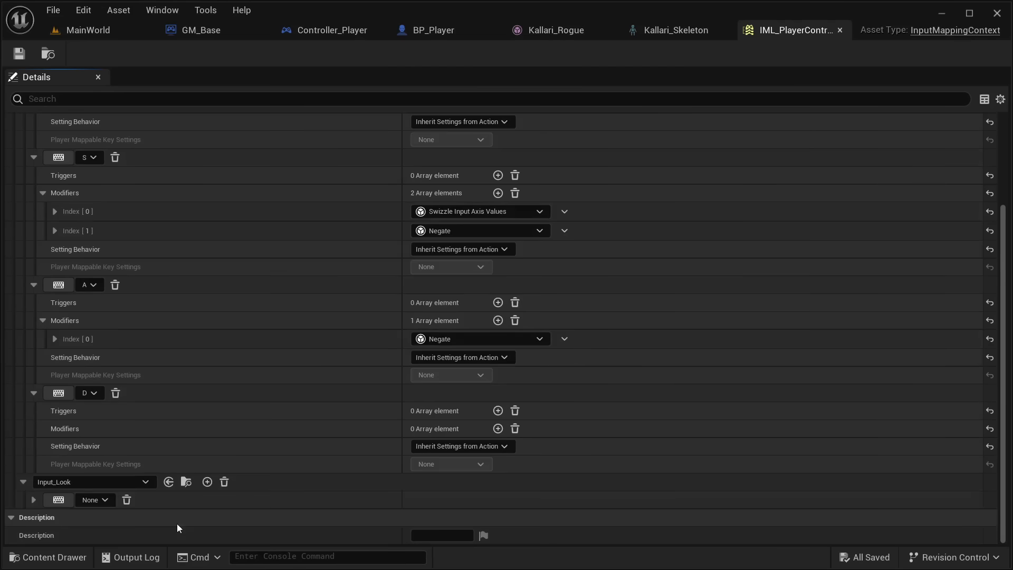
{"action": "left_click", "coordinate": [104, 502]}
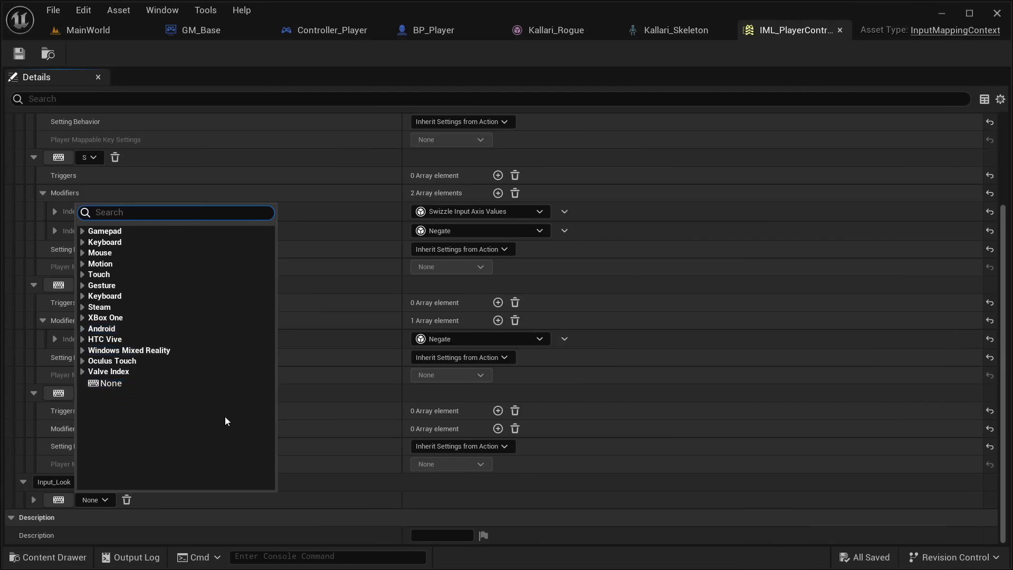
{"action": "type", "text": "mouse xy"}
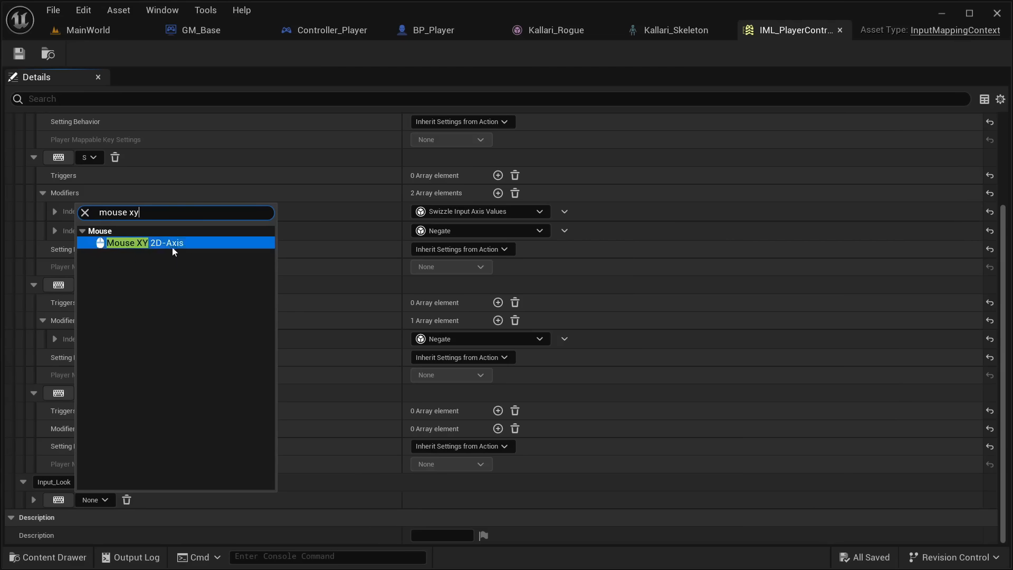
{"action": "left_click", "coordinate": [172, 246]}
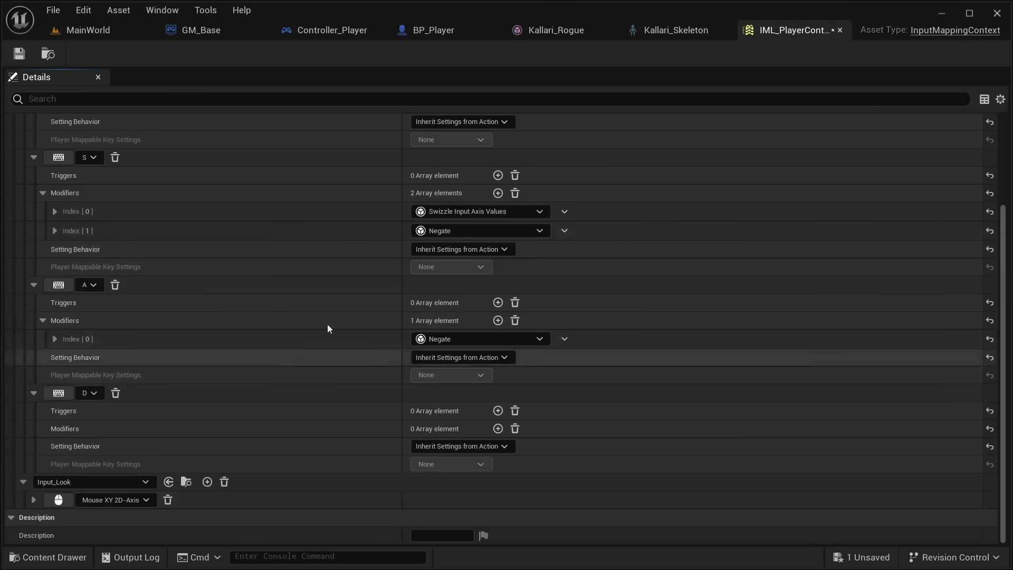
Add a Negate modifier to the Mouse XY 2D-Axis binding and save the mapping context
{"action": "left_click", "coordinate": [33, 500]}
{"action": "scroll", "coordinate": [157, 489], "scroll_direction": "down", "scroll_amount": 3}
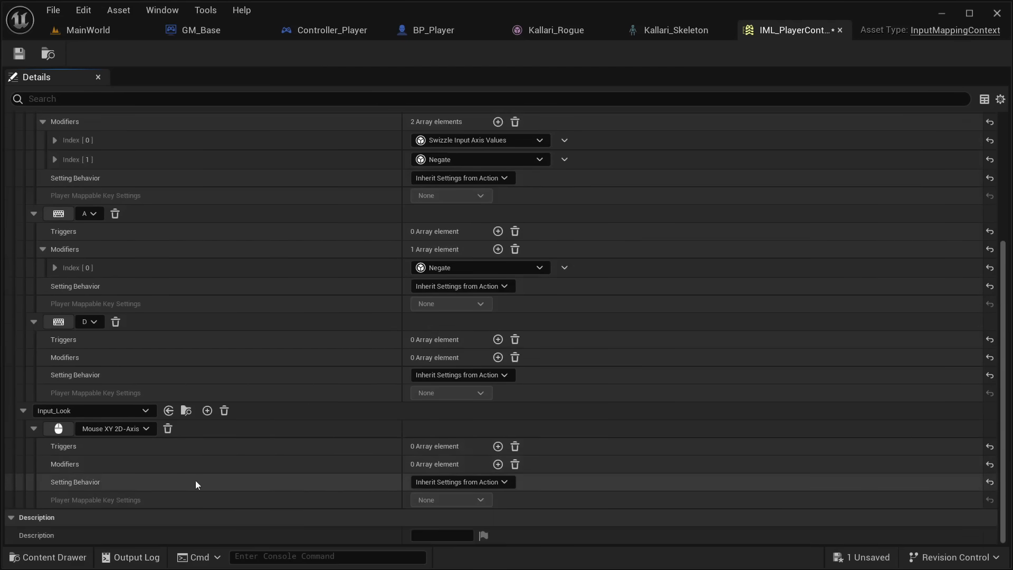
{"action": "left_click", "coordinate": [499, 464]}
{"action": "left_click", "coordinate": [462, 481]}
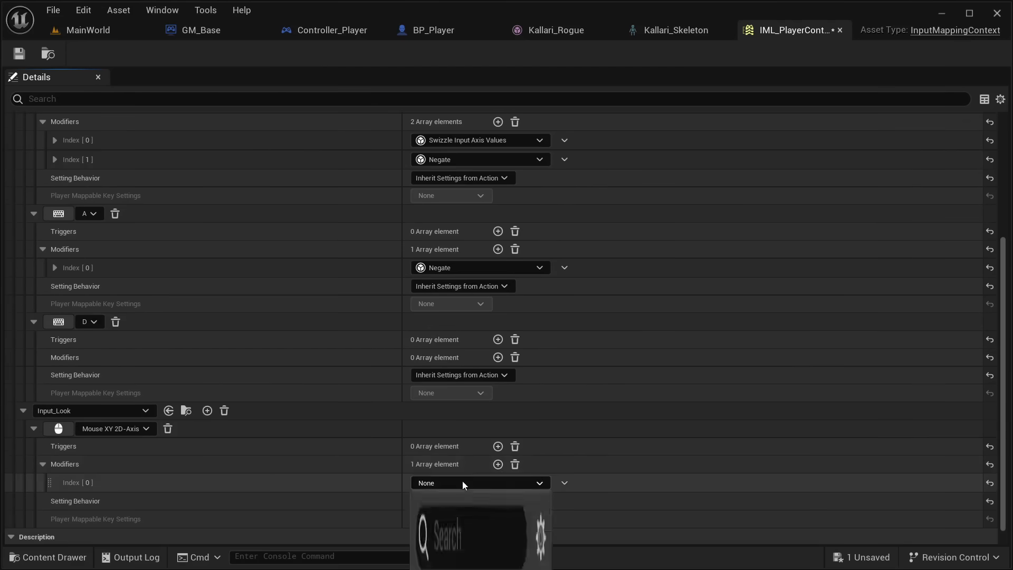
{"action": "type", "text": "negat"}
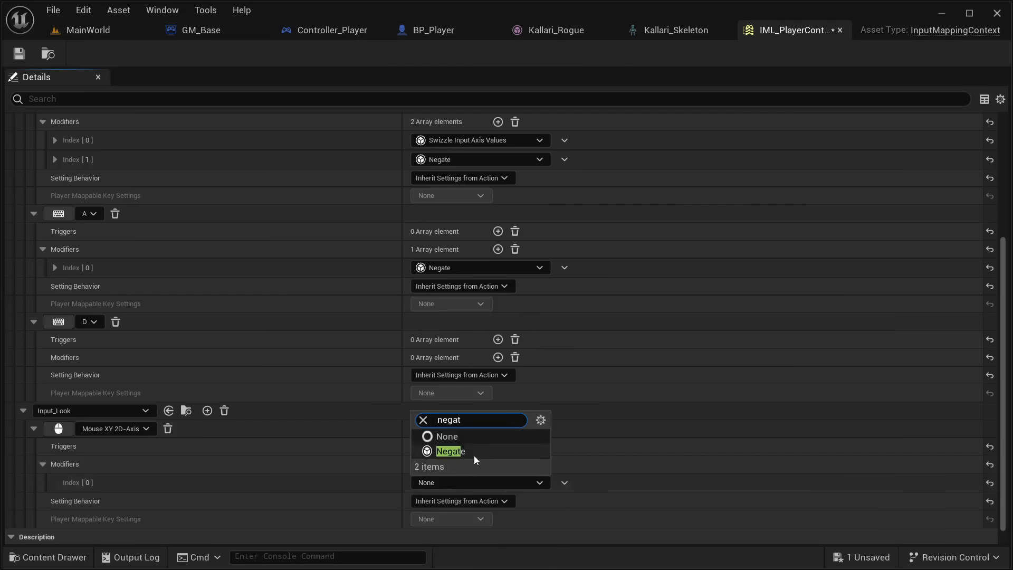
{"action": "left_click", "coordinate": [471, 450]}
{"action": "left_click", "coordinate": [14, 58]}
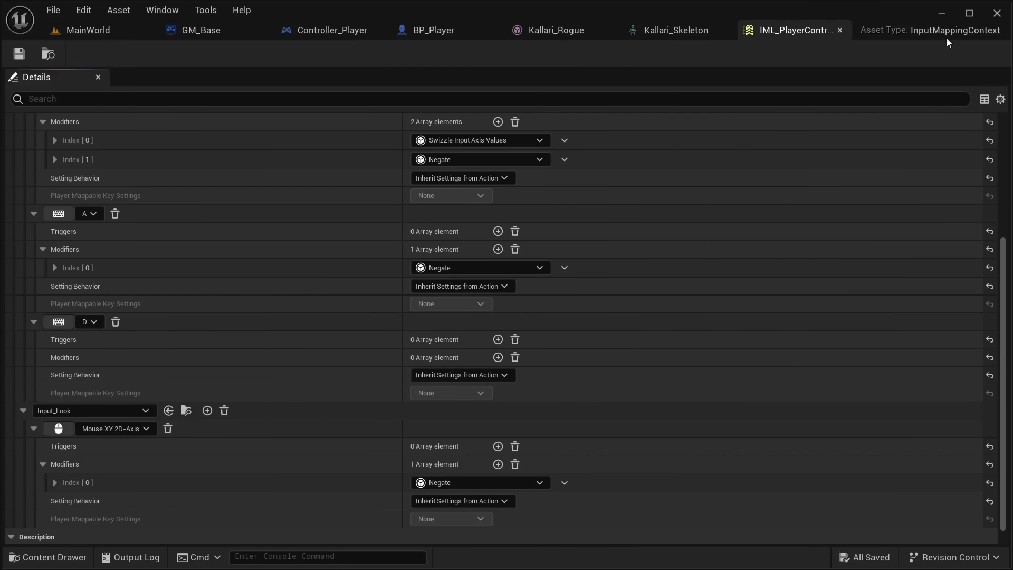
Close the IML_PlayerController mapping context, Kallari_Skeleton and Kallari_Rogue editors, returning to the BP_Player event graph
{"action": "left_click", "coordinate": [839, 30]}
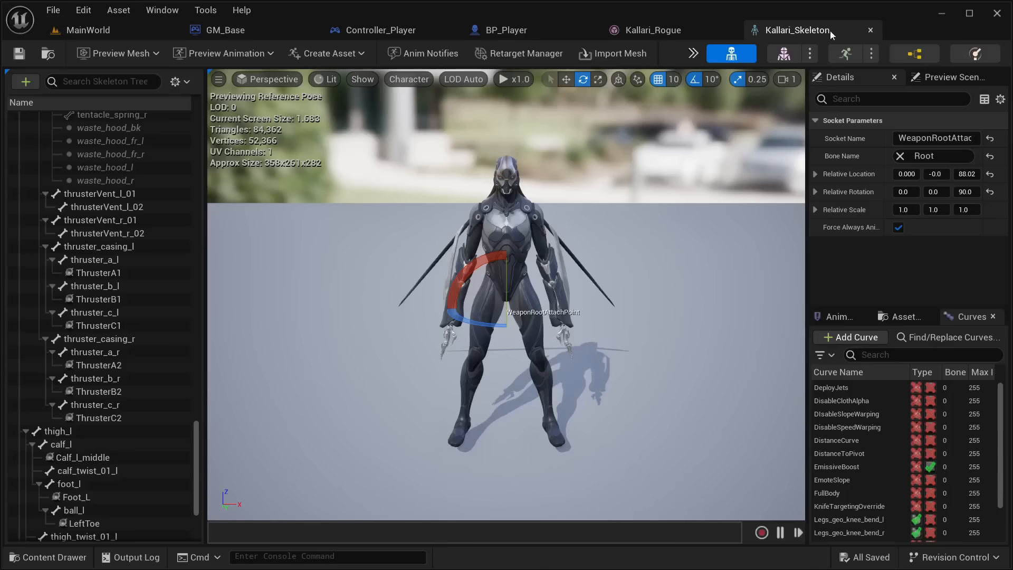
{"action": "left_click", "coordinate": [871, 31]}
{"action": "left_click", "coordinate": [731, 30]}
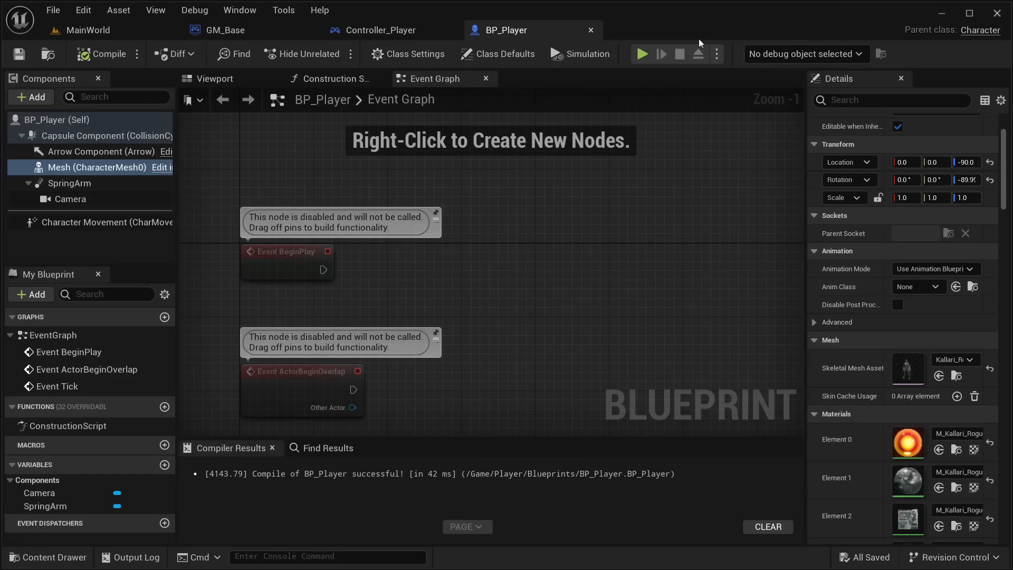
Move the Event BeginPlay node higher in the BP_Player event graph, away from Event ActorBeginOverlap
{"action": "scroll", "coordinate": [484, 305], "scroll_direction": "down", "scroll_amount": 2}
{"action": "mouse_move", "coordinate": [485, 305]}
{"action": "right_mouse_down"}
{"action": "mouse_move", "coordinate": [479, 421]}
{"action": "mouse_move", "coordinate": [559, 268]}
{"action": "mouse_move", "coordinate": [457, 307]}
{"action": "mouse_move", "coordinate": [497, 309]}
{"action": "right_mouse_up"}
{"action": "scroll", "coordinate": [400, 328], "scroll_direction": "up", "scroll_amount": 3}
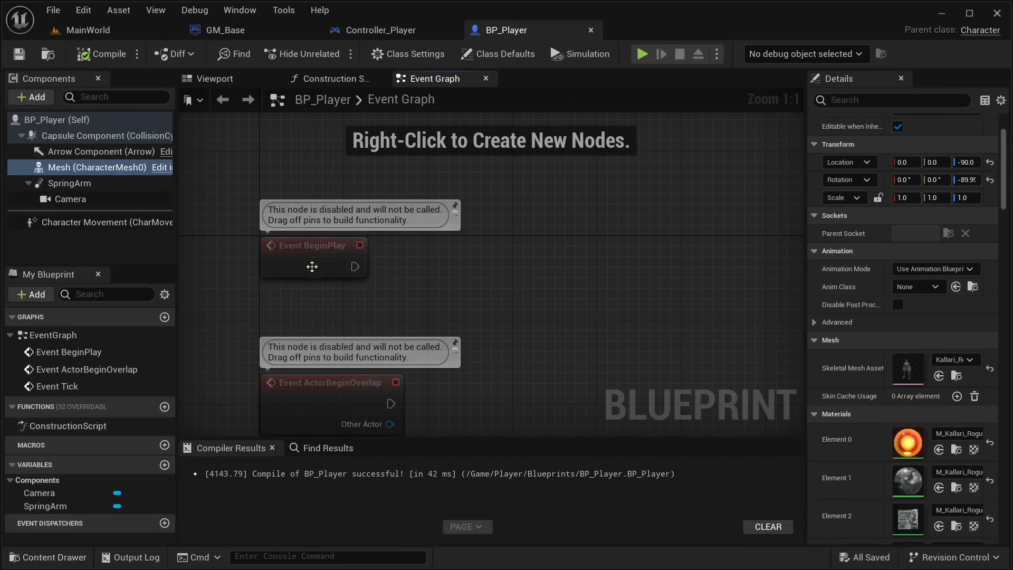
{"action": "left_click_drag", "start_coordinate": [312, 265], "coordinate": [321, 180]}
{"action": "scroll", "coordinate": [317, 215], "scroll_direction": "down", "scroll_amount": 2}
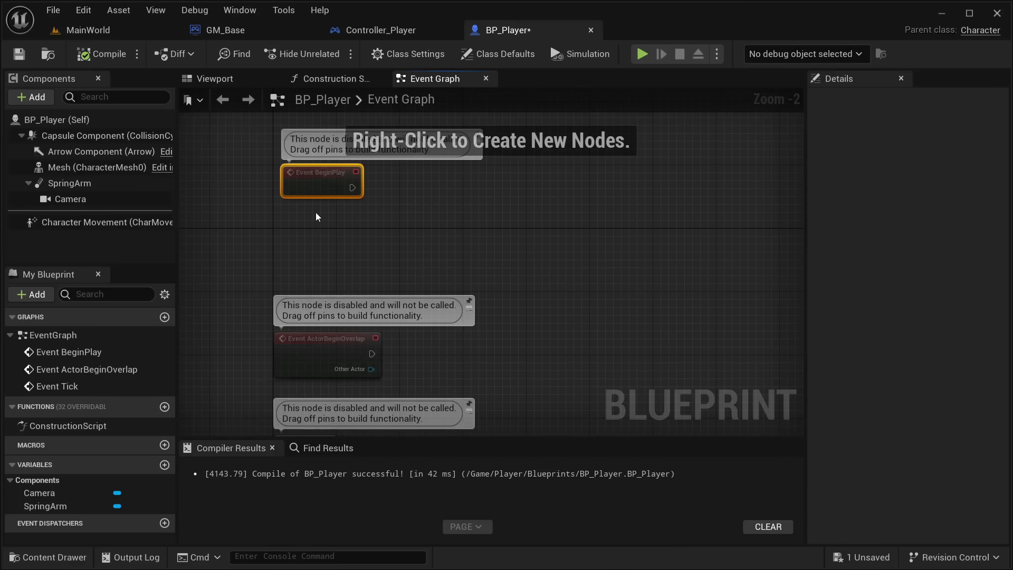
{"action": "right_click_drag", "start_coordinate": [317, 217], "coordinate": [522, 209]}
{"action": "scroll", "coordinate": [655, 265], "scroll_direction": "down", "scroll_amount": 2}
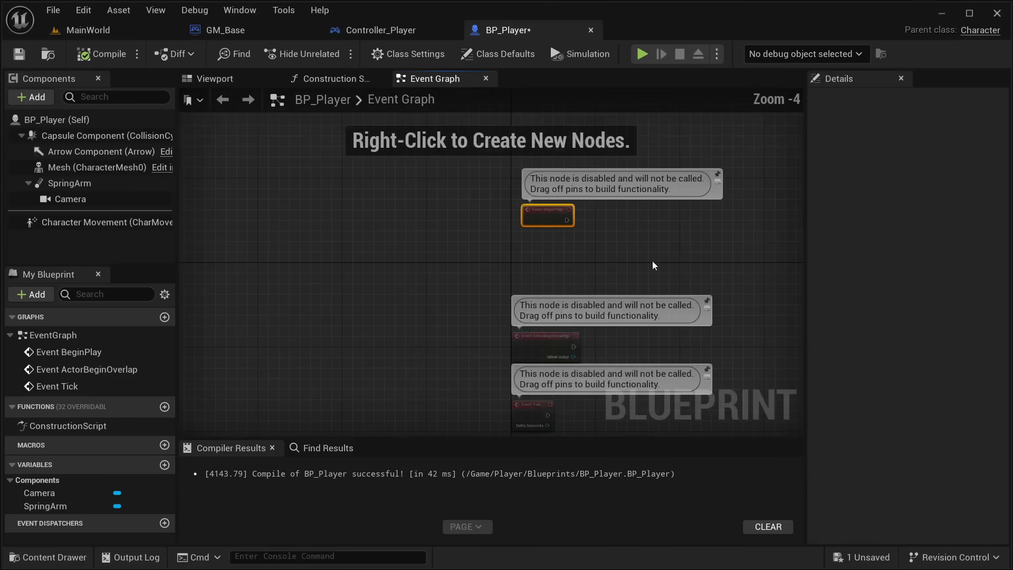
Narrow the Details area to give the BP_Player event graph more width
{"action": "right_click_drag", "start_coordinate": [654, 264], "coordinate": [515, 326]}
{"action": "right_click_drag", "start_coordinate": [371, 326], "coordinate": [315, 258]}
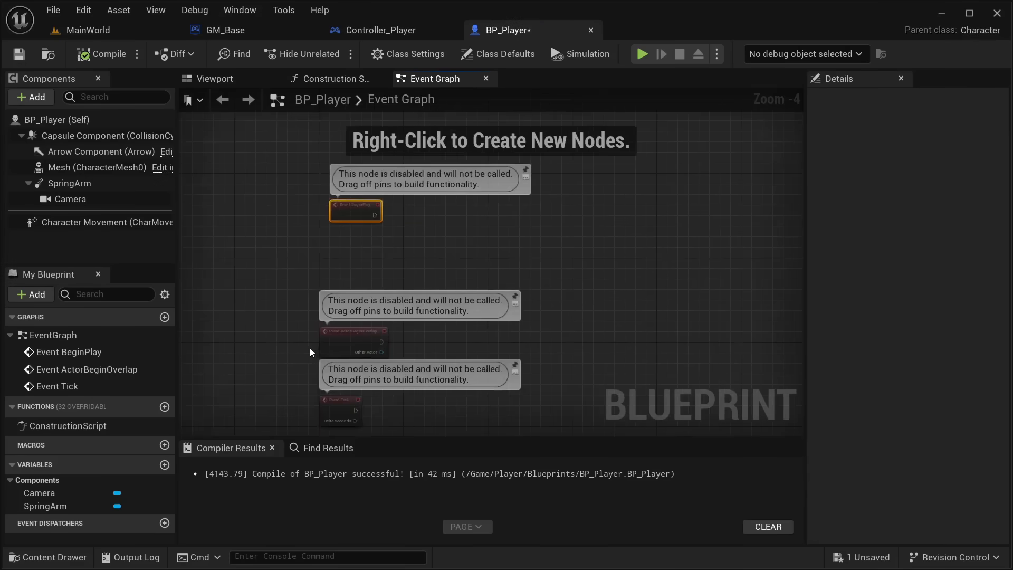
{"action": "right_click_drag", "start_coordinate": [310, 353], "coordinate": [303, 269]}
{"action": "scroll", "coordinate": [308, 290], "scroll_direction": "up", "scroll_amount": 3}
{"action": "left_click_drag", "start_coordinate": [374, 305], "coordinate": [445, 385]}
{"action": "left_click", "coordinate": [396, 226]}
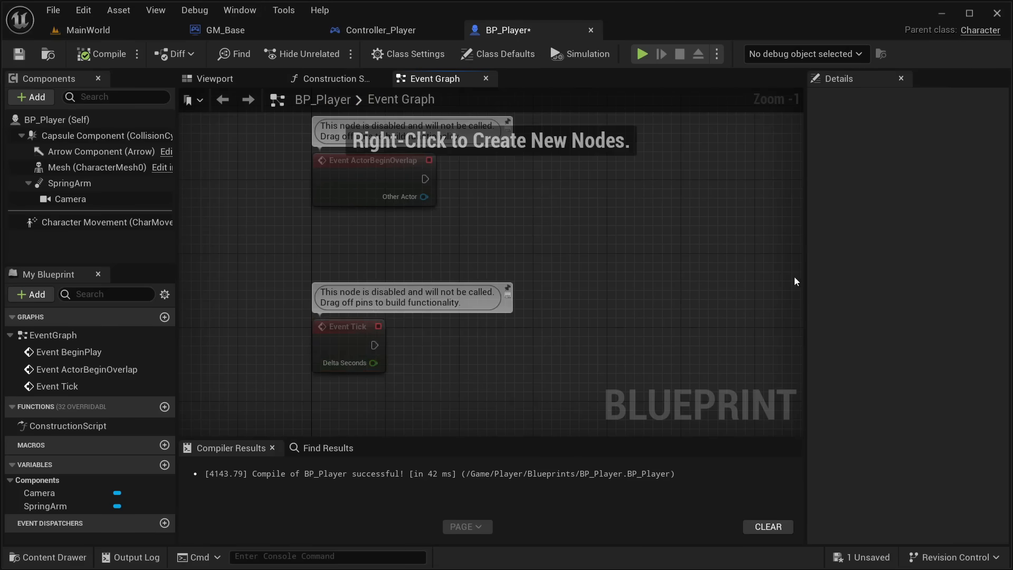
{"action": "left_click_drag", "start_coordinate": [806, 278], "coordinate": [907, 283]}
{"action": "right_click_drag", "start_coordinate": [647, 341], "coordinate": [607, 289]}
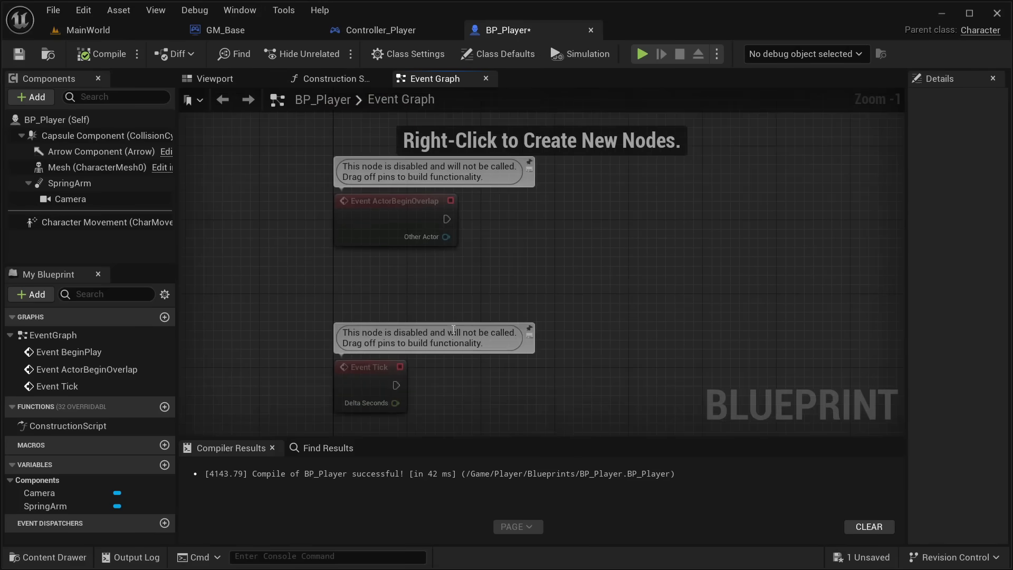
Add a Get Controller node below Event BeginPlay in the event graph
{"action": "scroll", "coordinate": [450, 317], "scroll_direction": "down", "scroll_amount": 1}
{"action": "right_click_drag", "start_coordinate": [506, 119], "coordinate": [477, 384]}
{"action": "scroll", "coordinate": [368, 315], "scroll_direction": "up", "scroll_amount": 2}
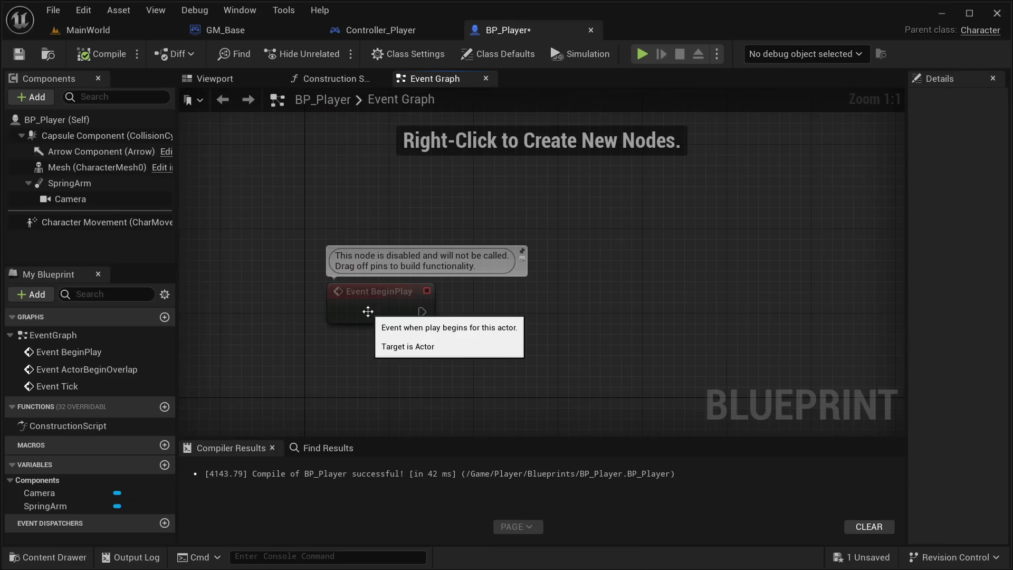
{"action": "right_click_drag", "start_coordinate": [368, 311], "coordinate": [361, 195]}
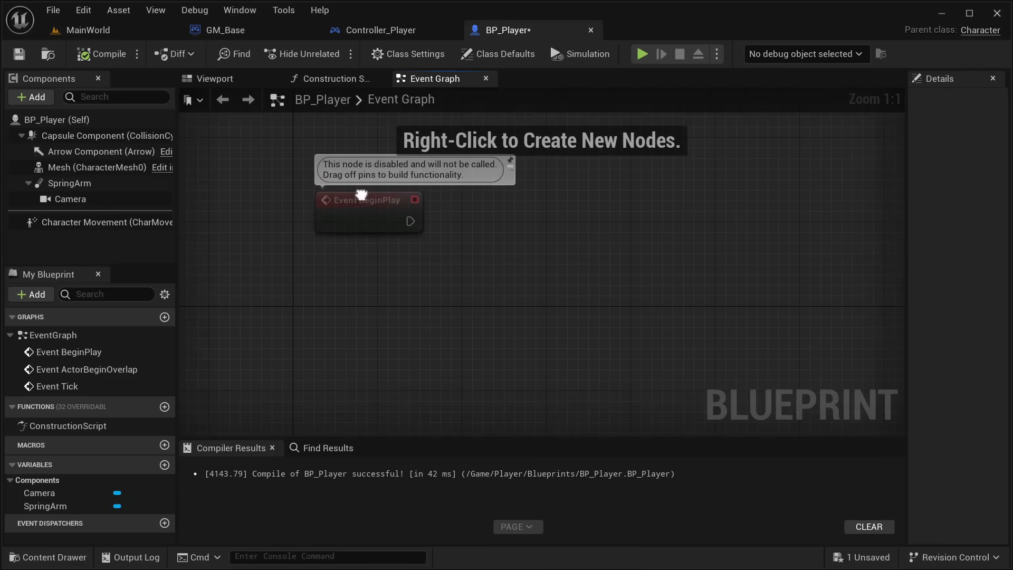
{"action": "right_click", "coordinate": [369, 276]}
{"action": "type", "text": "get contro"}
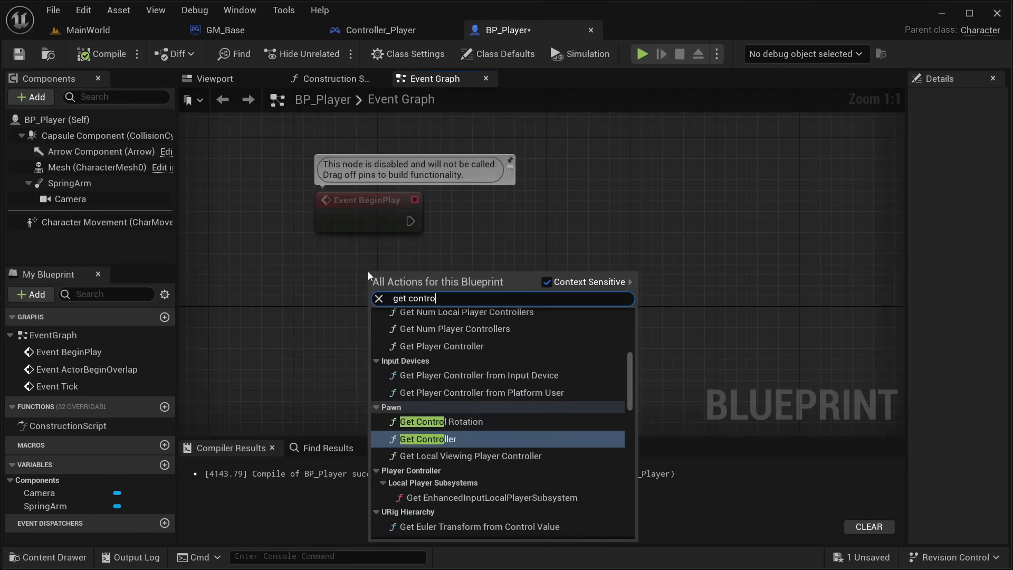
{"action": "key", "text": "Return"}
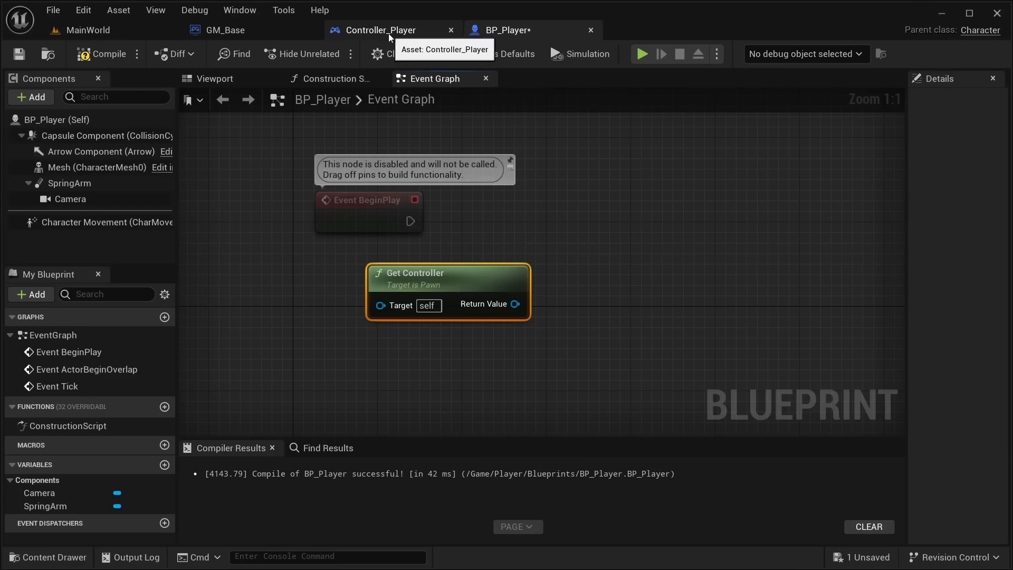
Cast the Get Controller return value to Controller_Player and connect Event BeginPlay's execution output to the cast
{"action": "left_click_drag", "start_coordinate": [515, 304], "coordinate": [629, 225]}
{"action": "type", "text": "cast to"}
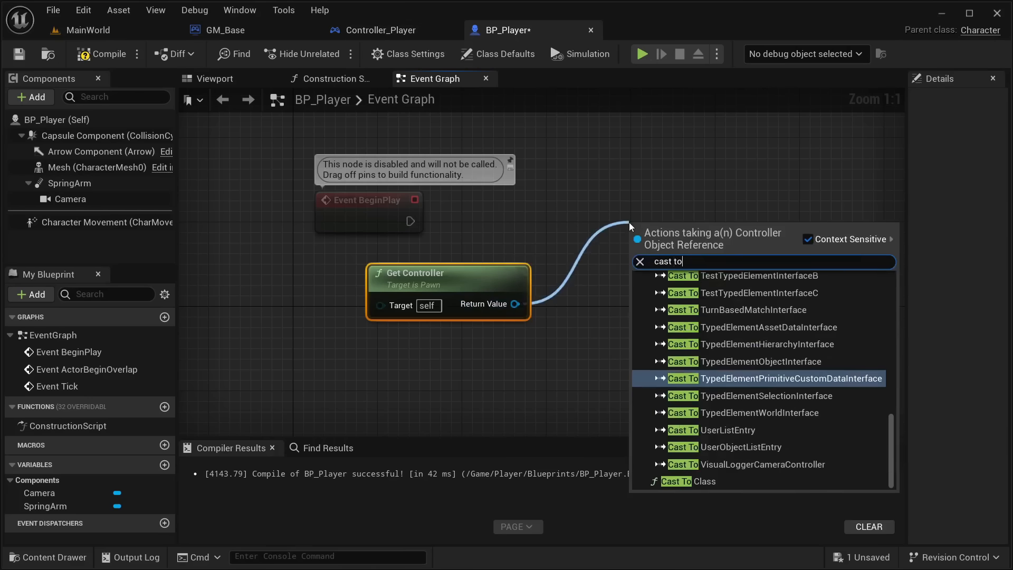
{"action": "type", "text": " controller"}
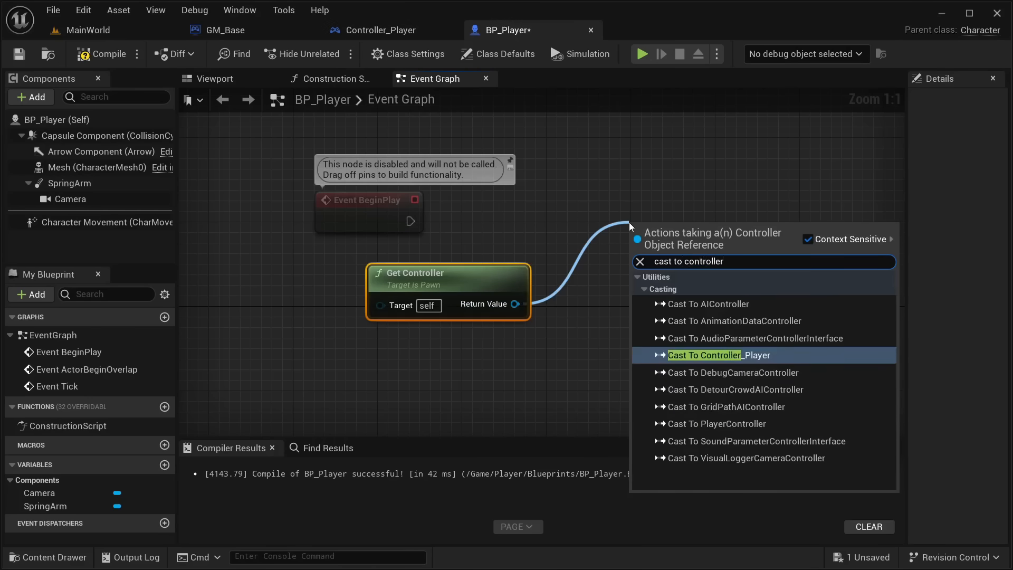
{"action": "left_click", "coordinate": [751, 355]}
{"action": "left_click_drag", "start_coordinate": [665, 228], "coordinate": [665, 196]}
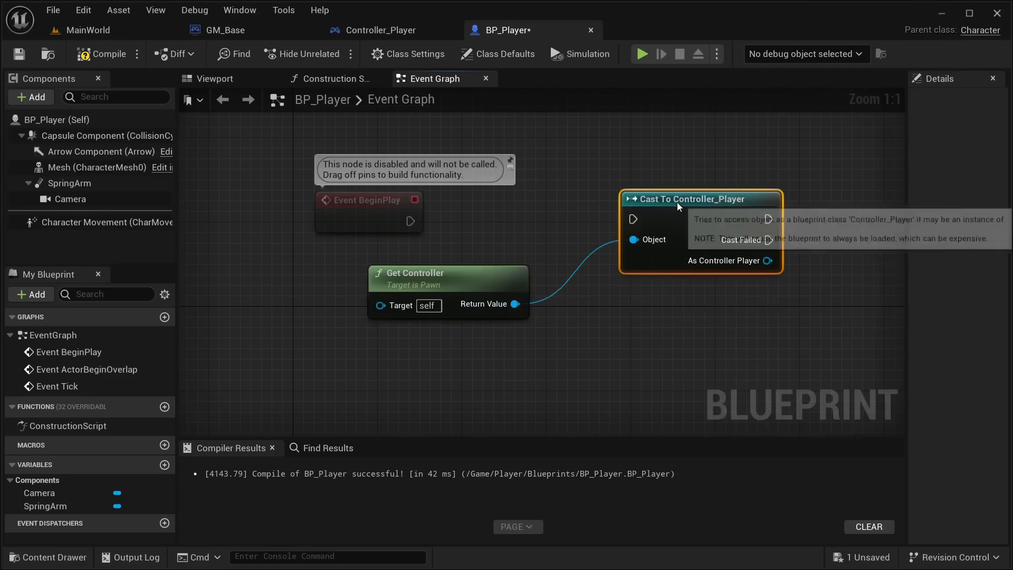
{"action": "left_click_drag", "start_coordinate": [411, 221], "coordinate": [634, 218]}
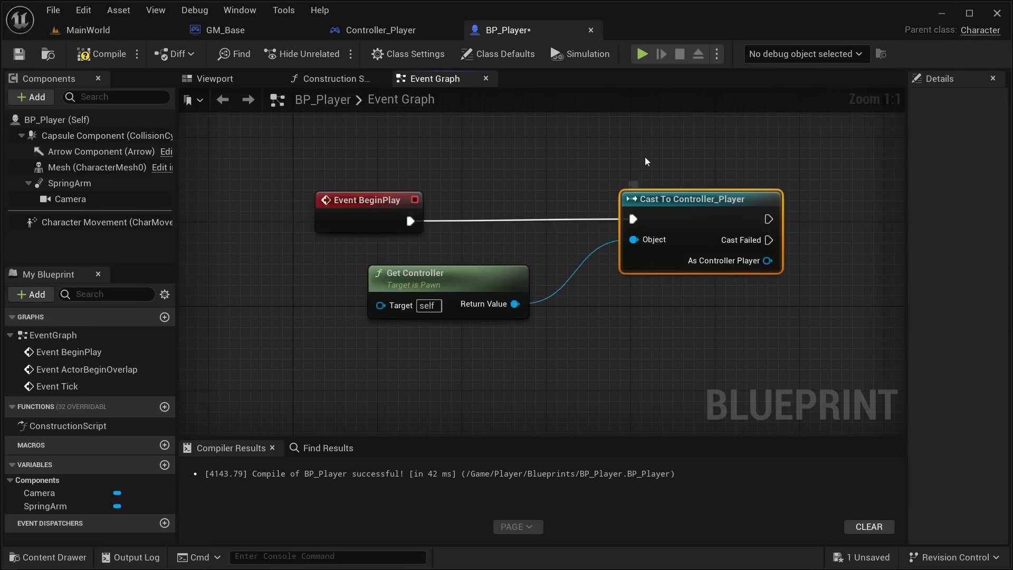
Look at the Controller_Player blueprint, return to BP_Player and shift the Get Controller node slightly lower
{"action": "left_click", "coordinate": [397, 31]}
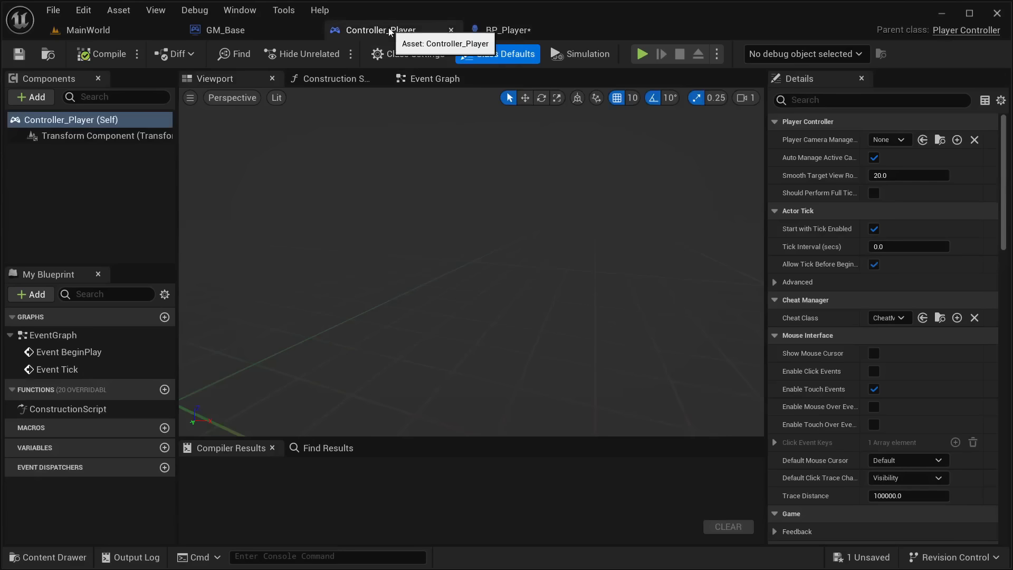
{"action": "left_click", "coordinate": [496, 37]}
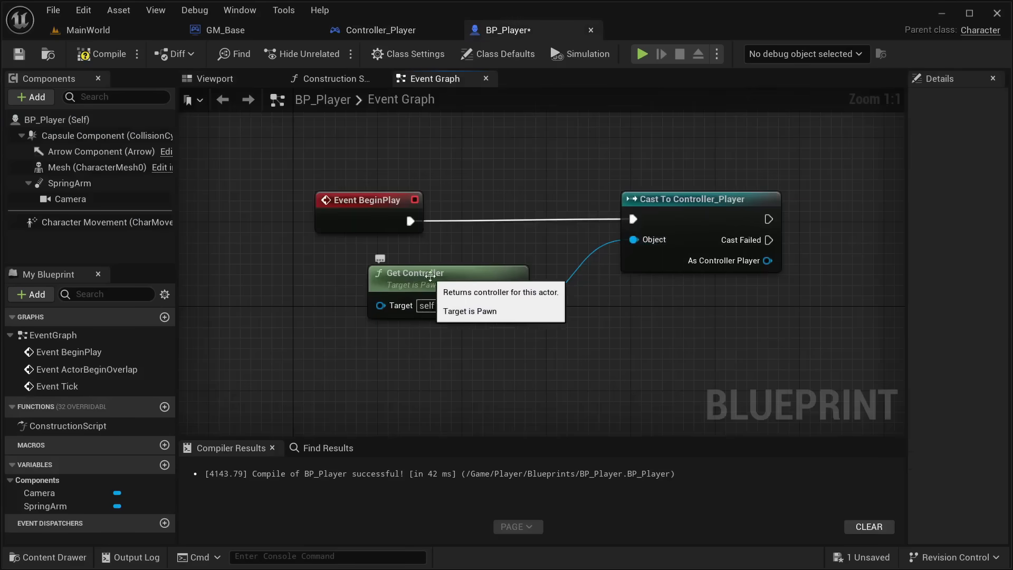
{"action": "left_click_drag", "start_coordinate": [408, 285], "coordinate": [497, 307]}
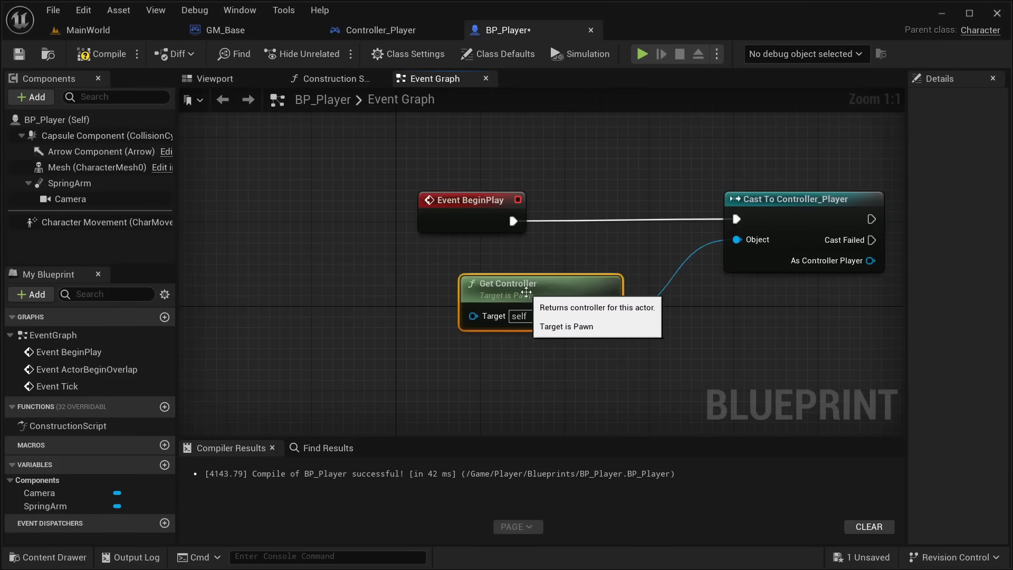
Add a Get EnhancedInputLocalPlayerSubsystem node from the cast's As Controller Player output and place it farther from the cast
{"action": "right_click_drag", "start_coordinate": [711, 261], "coordinate": [212, 322]}
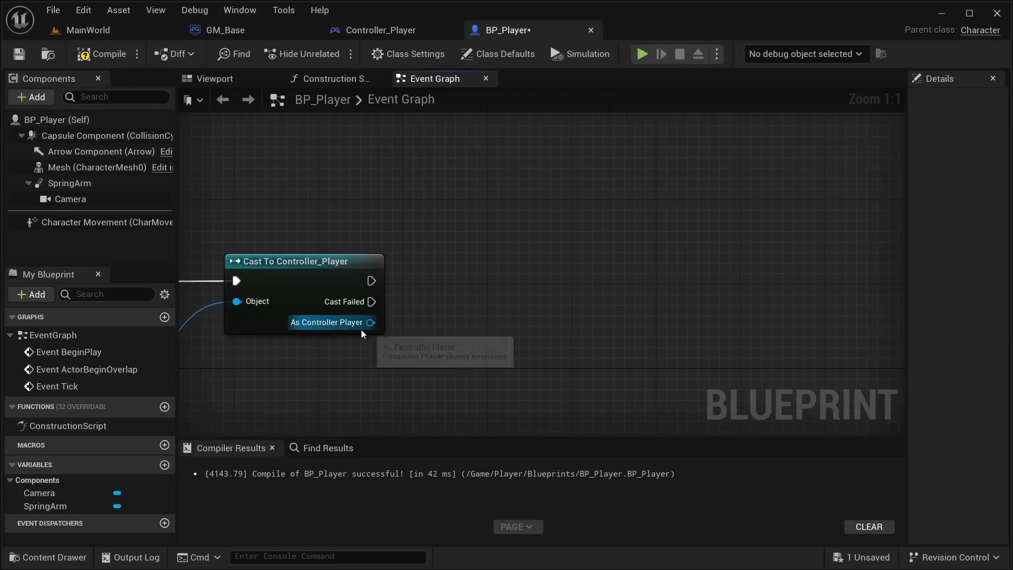
{"action": "right_click_drag", "start_coordinate": [362, 329], "coordinate": [405, 292]}
{"action": "left_click_drag", "start_coordinate": [404, 290], "coordinate": [540, 289]}
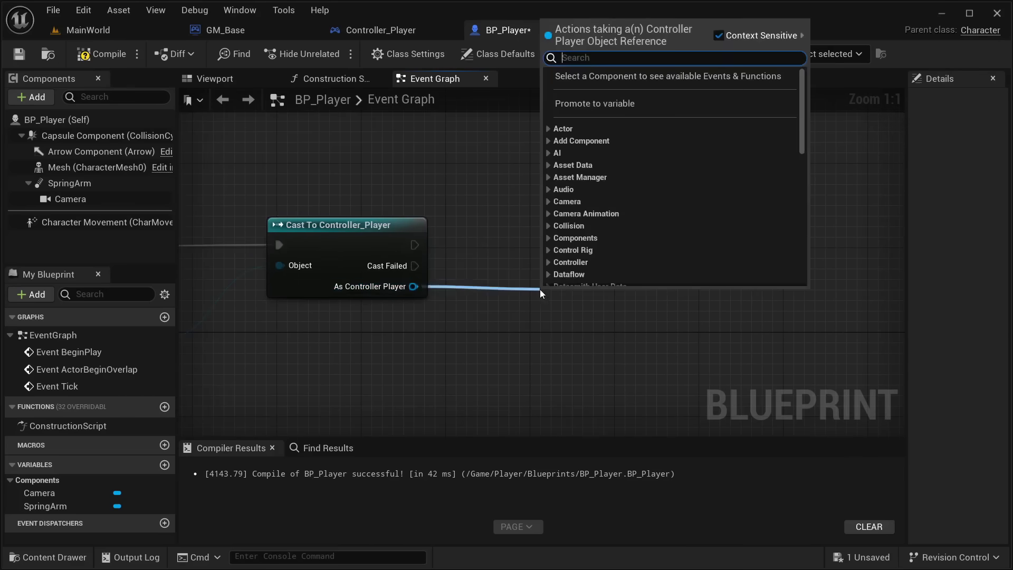
{"action": "type", "text": "input local"}
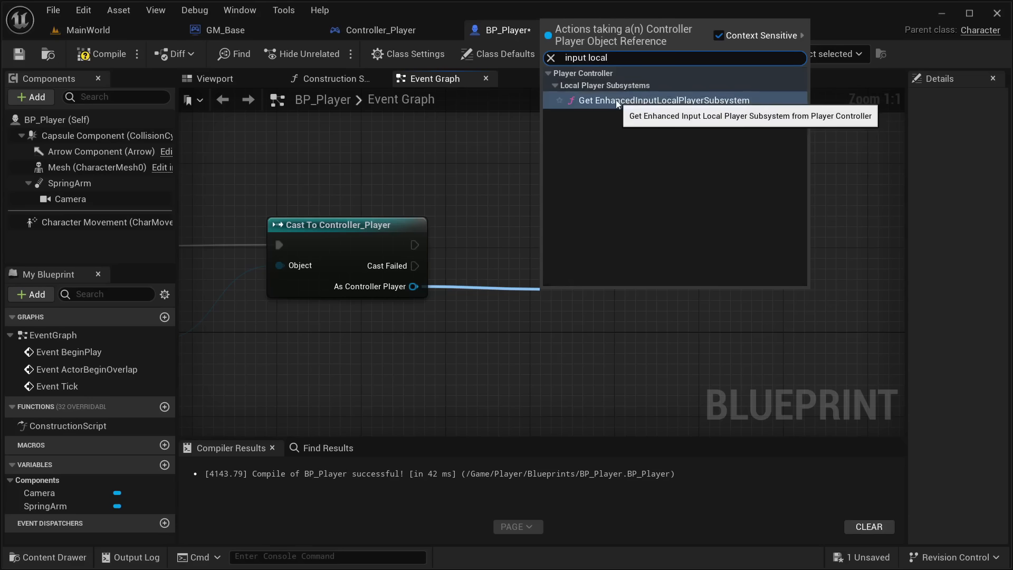
{"action": "left_click", "coordinate": [645, 101]}
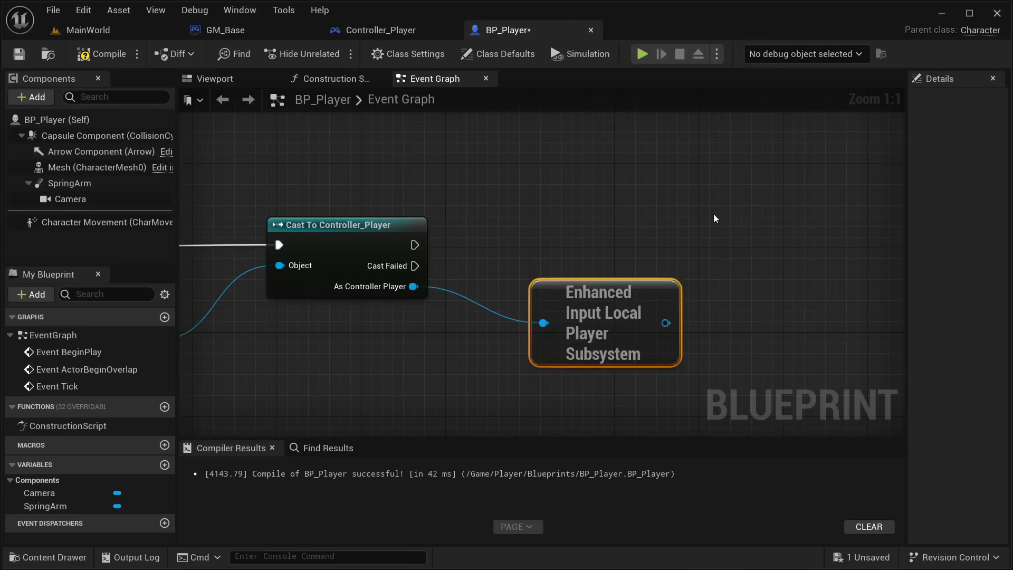
{"action": "right_click_drag", "start_coordinate": [714, 215], "coordinate": [501, 195]}
{"action": "left_click_drag", "start_coordinate": [410, 277], "coordinate": [515, 290]}
Add an Is Valid node with execution pins, fed by the Enhanced Input Local Player Subsystem output
{"action": "right_click_drag", "start_coordinate": [412, 226], "coordinate": [332, 272]}
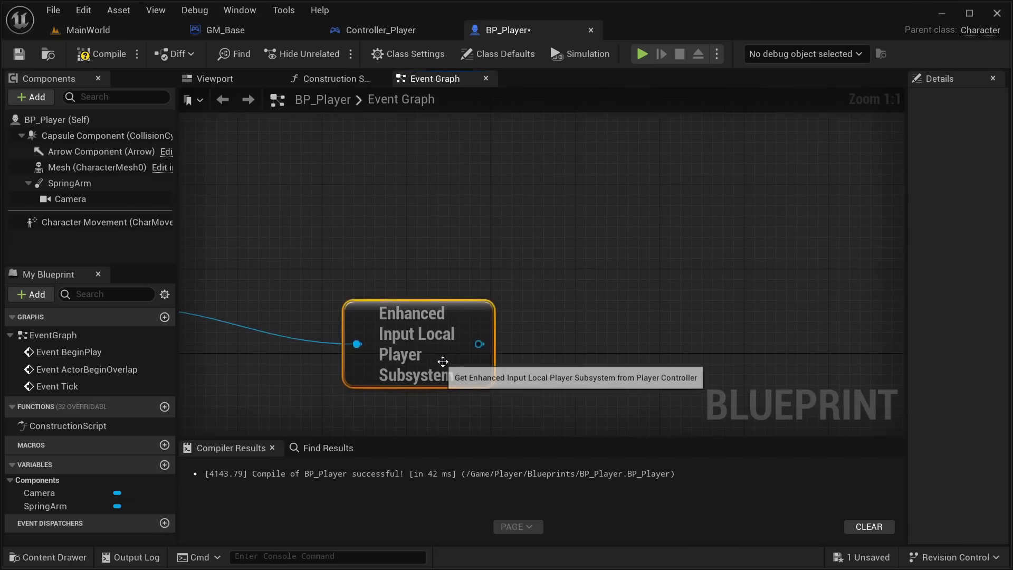
{"action": "left_click_drag", "start_coordinate": [452, 343], "coordinate": [541, 255]}
{"action": "type", "text": "is valid"}
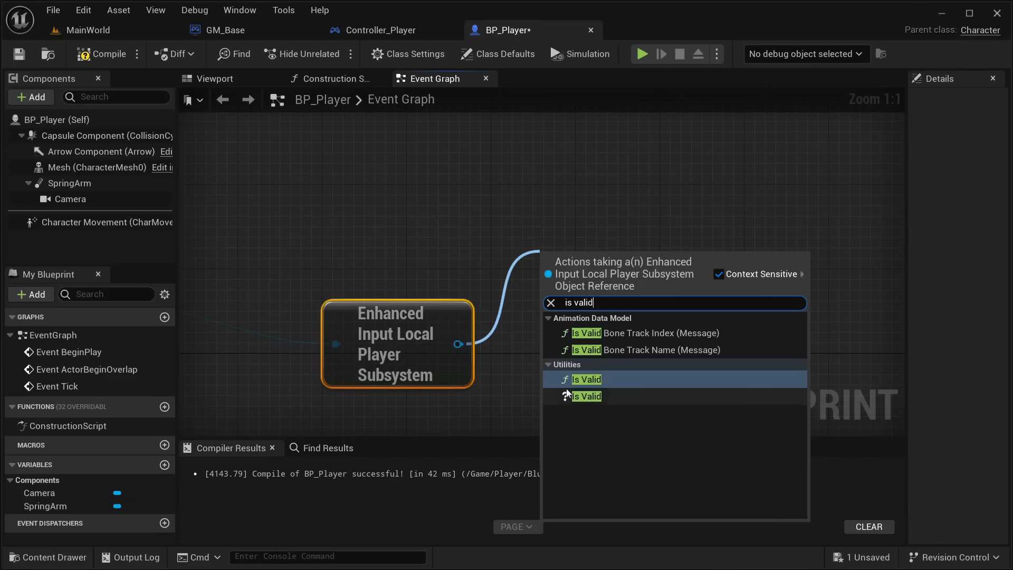
{"action": "left_click", "coordinate": [585, 396]}
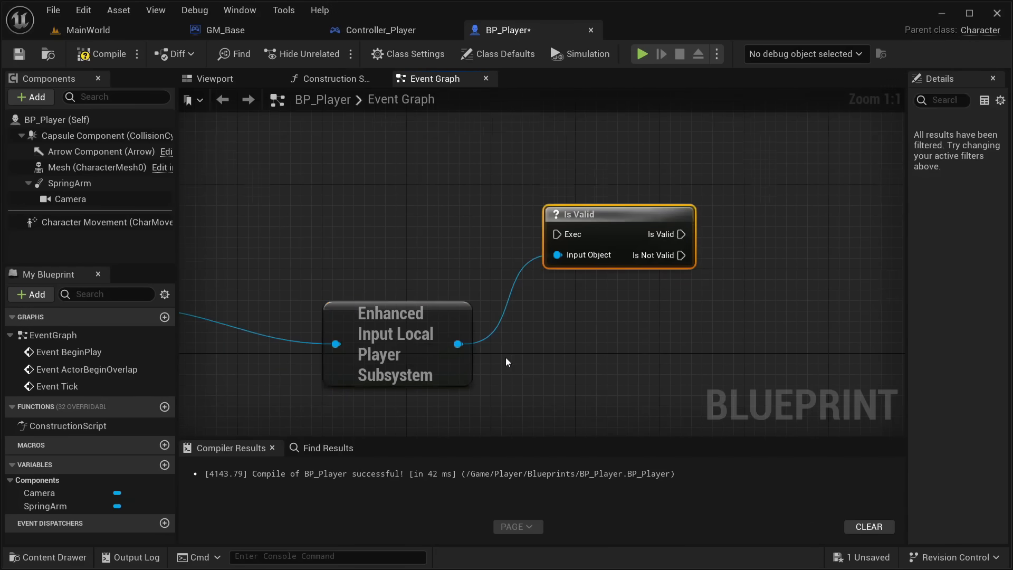
Connect the Controller_Player cast's execution output to the Is Valid node and shift the Enhanced Input Local Player Subsystem node slightly lower
{"action": "scroll", "coordinate": [506, 359], "scroll_direction": "down", "scroll_amount": 2}
{"action": "right_click_drag", "start_coordinate": [513, 356], "coordinate": [594, 347]}
{"action": "left_click_drag", "start_coordinate": [297, 280], "coordinate": [666, 278]}
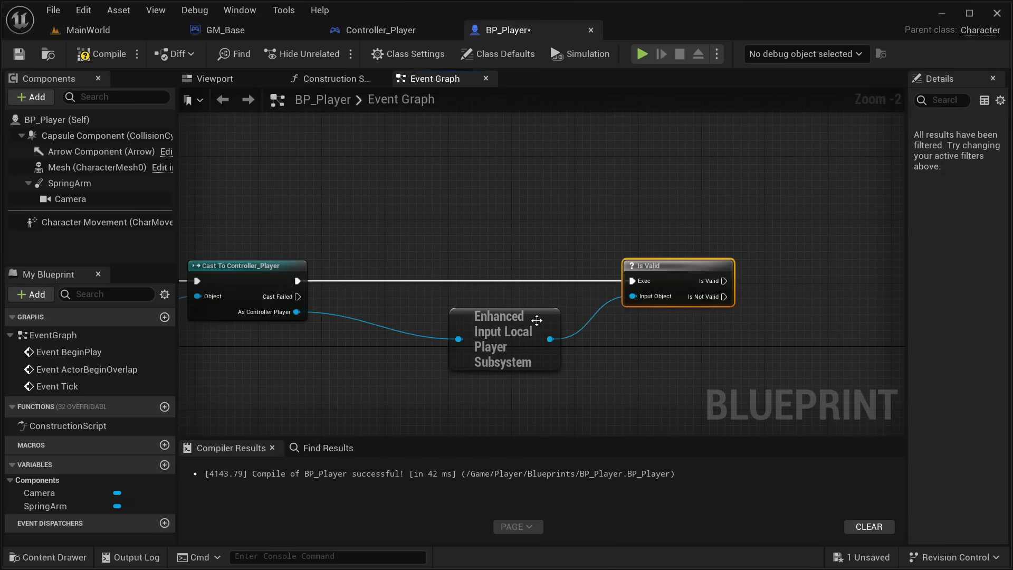
{"action": "left_click_drag", "start_coordinate": [525, 330], "coordinate": [532, 354]}
{"action": "right_click_drag", "start_coordinate": [475, 281], "coordinate": [417, 263]}
{"action": "left_click_drag", "start_coordinate": [615, 245], "coordinate": [603, 317]}
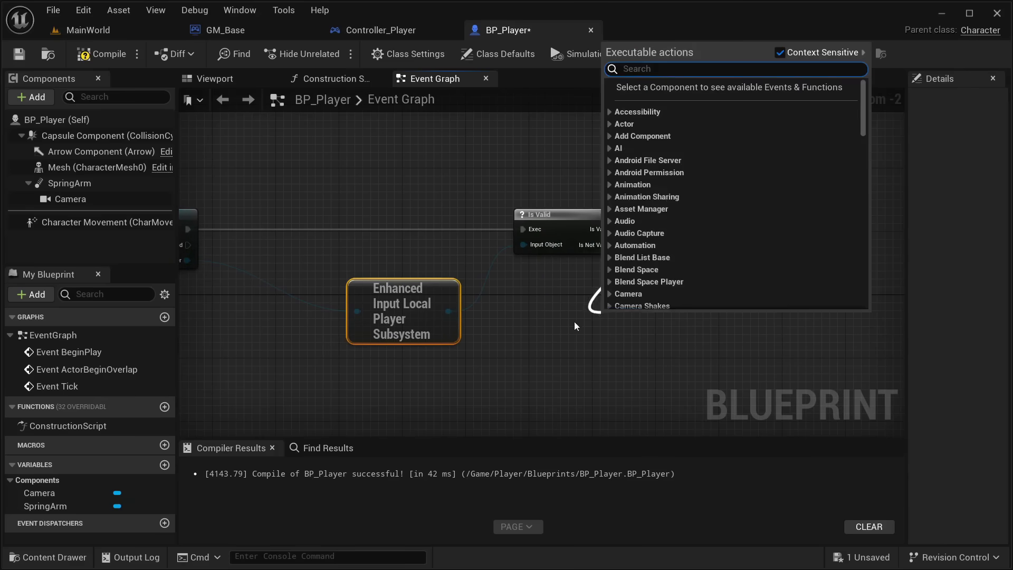
{"action": "left_click", "coordinate": [537, 331]}
{"action": "right_click_drag", "start_coordinate": [536, 332], "coordinate": [412, 325]}
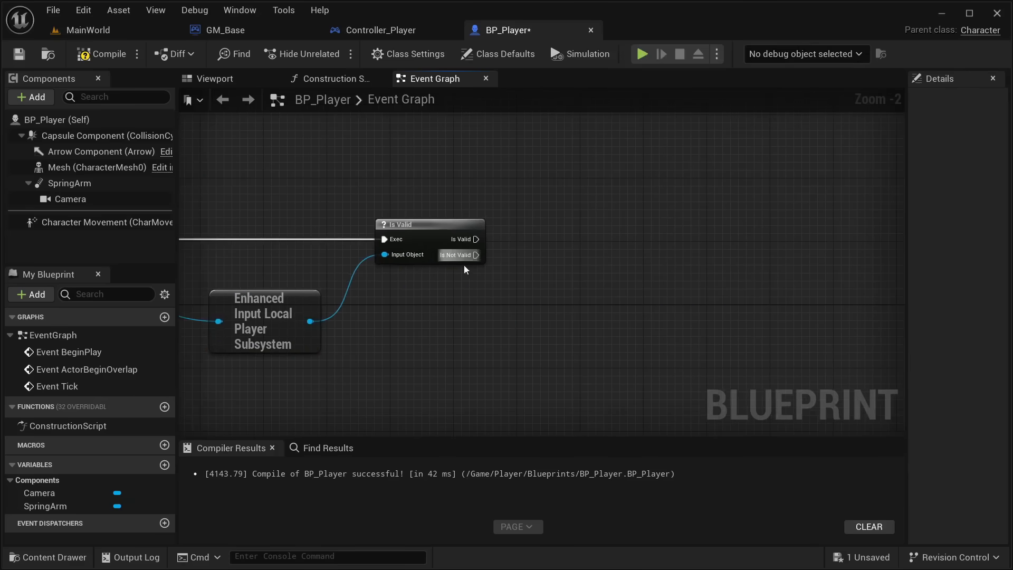
Add an Add Mapping Context node from the subsystem output, run it from Is Valid, and route its Target wire through a reroute node
{"action": "left_click_drag", "start_coordinate": [320, 318], "coordinate": [621, 289]}
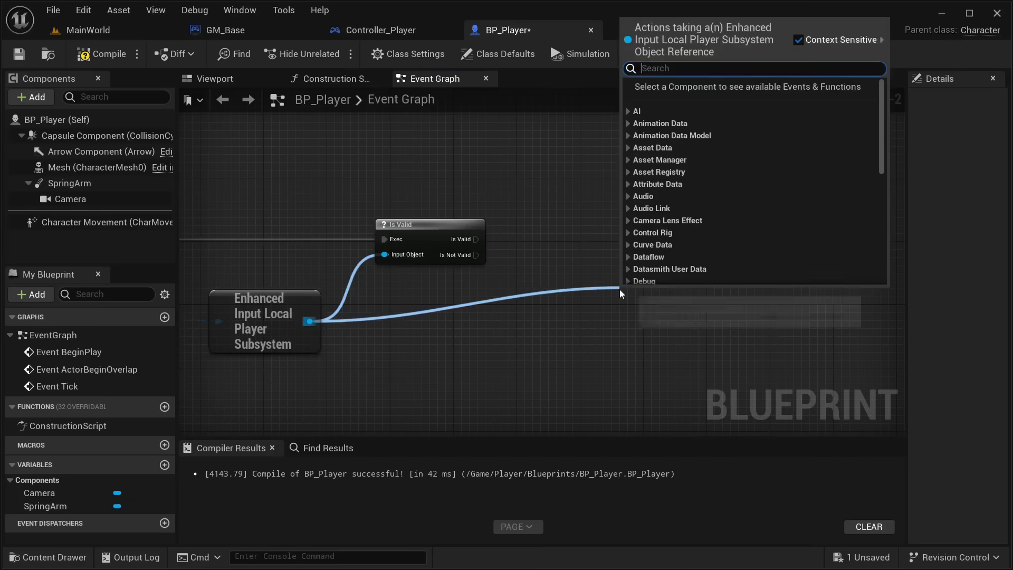
{"action": "type", "text": "add mapp"}
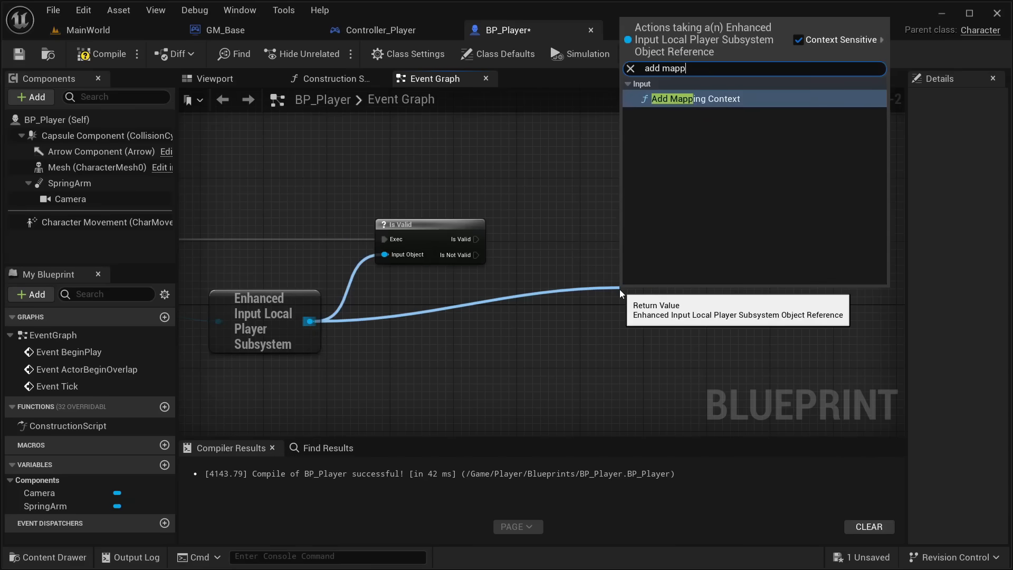
{"action": "key", "text": "Return"}
{"action": "left_click_drag", "start_coordinate": [476, 239], "coordinate": [642, 225]}
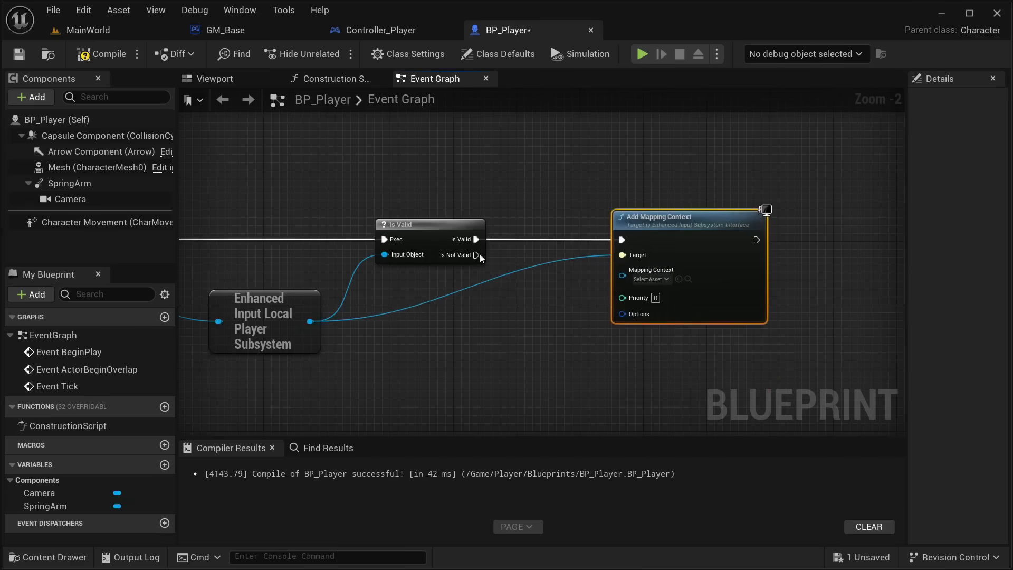
{"action": "double_click", "coordinate": [478, 285]}
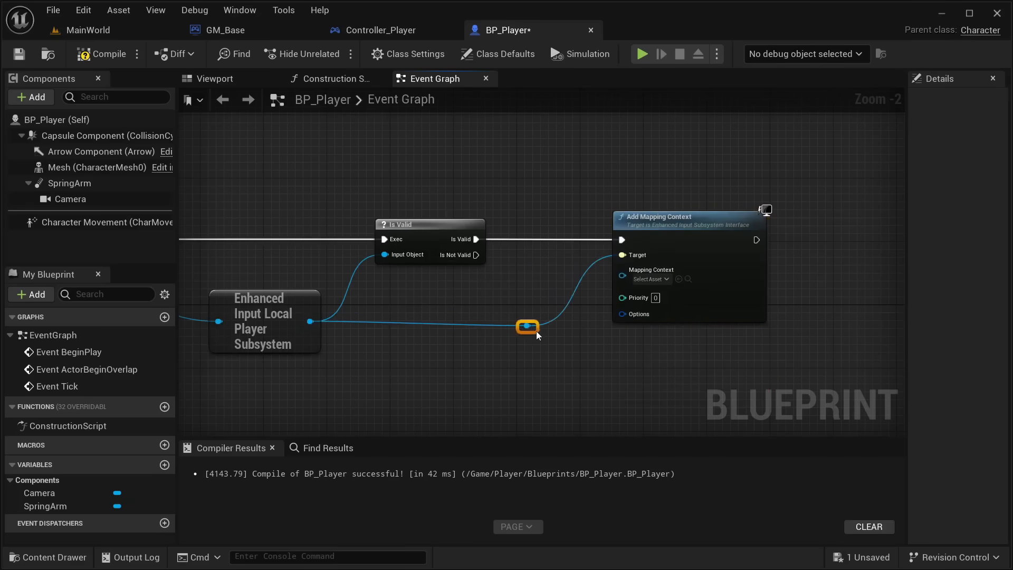
Assign IML_PlayerController as the Add Mapping Context node's mapping context, and compile and save BP_Player
{"action": "left_click", "coordinate": [53, 554]}
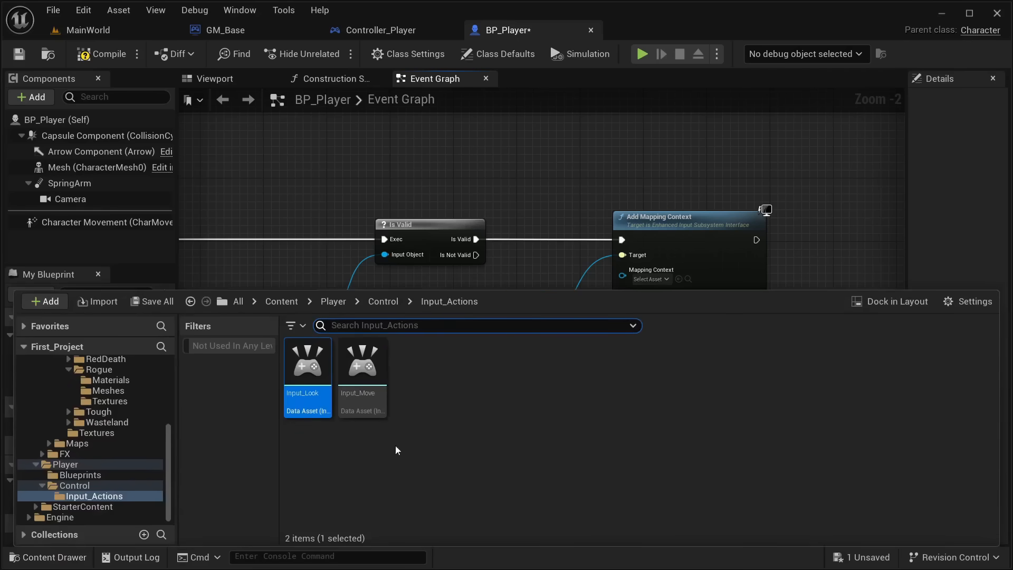
{"action": "left_click", "coordinate": [364, 367]}
{"action": "left_click", "coordinate": [74, 557]}
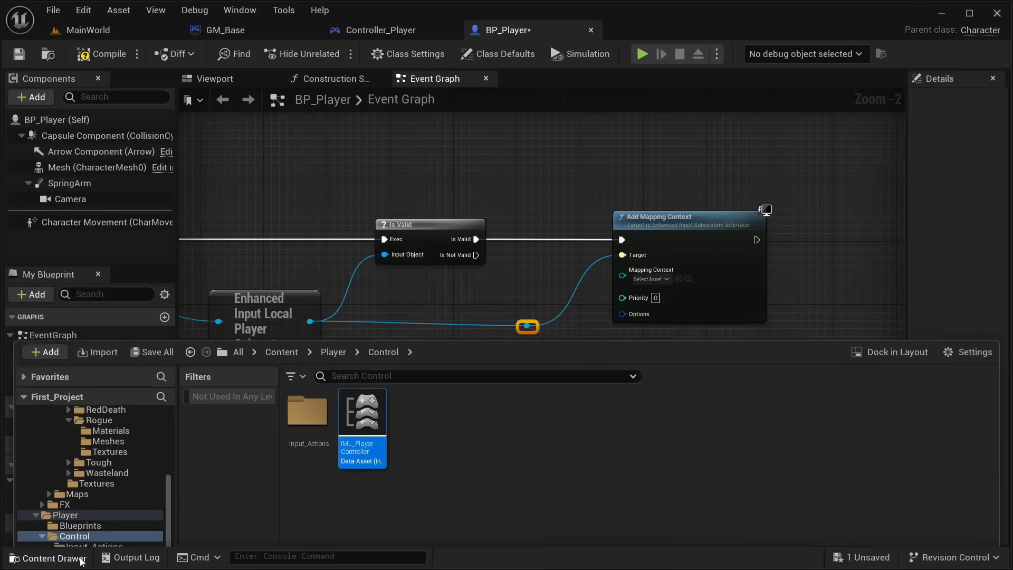
{"action": "left_click", "coordinate": [101, 53]}
{"action": "left_click", "coordinate": [19, 53]}
{"action": "right_click_drag", "start_coordinate": [360, 133], "coordinate": [481, 177]}
{"action": "scroll", "coordinate": [502, 254], "scroll_direction": "down", "scroll_amount": 2}
{"action": "right_click_drag", "start_coordinate": [491, 255], "coordinate": [676, 176]}
{"action": "scroll", "coordinate": [533, 265], "scroll_direction": "down", "scroll_amount": 2}
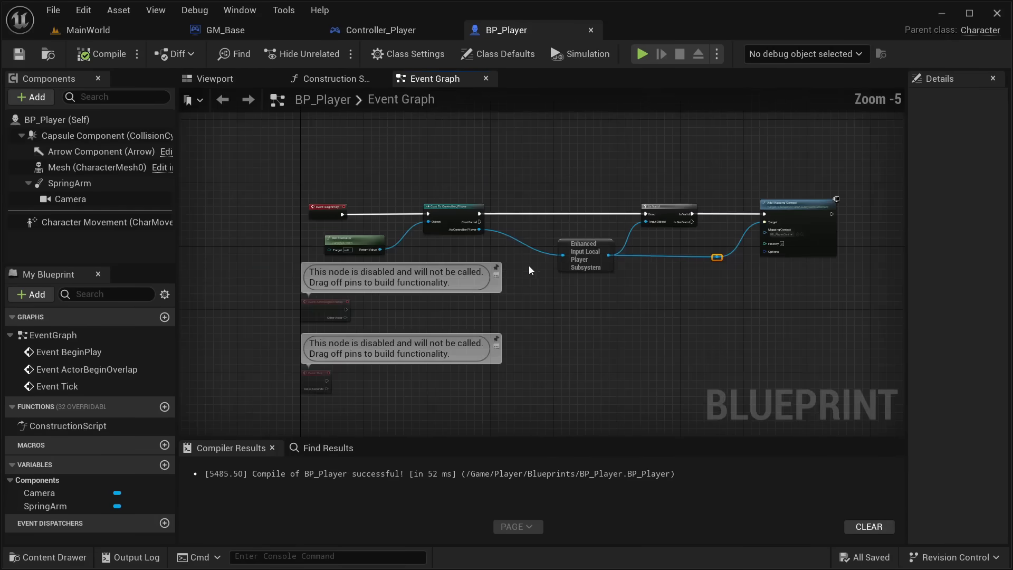
{"action": "scroll", "coordinate": [460, 334], "scroll_direction": "up", "scroll_amount": 4}
{"action": "right_click_drag", "start_coordinate": [461, 337], "coordinate": [319, 407]}
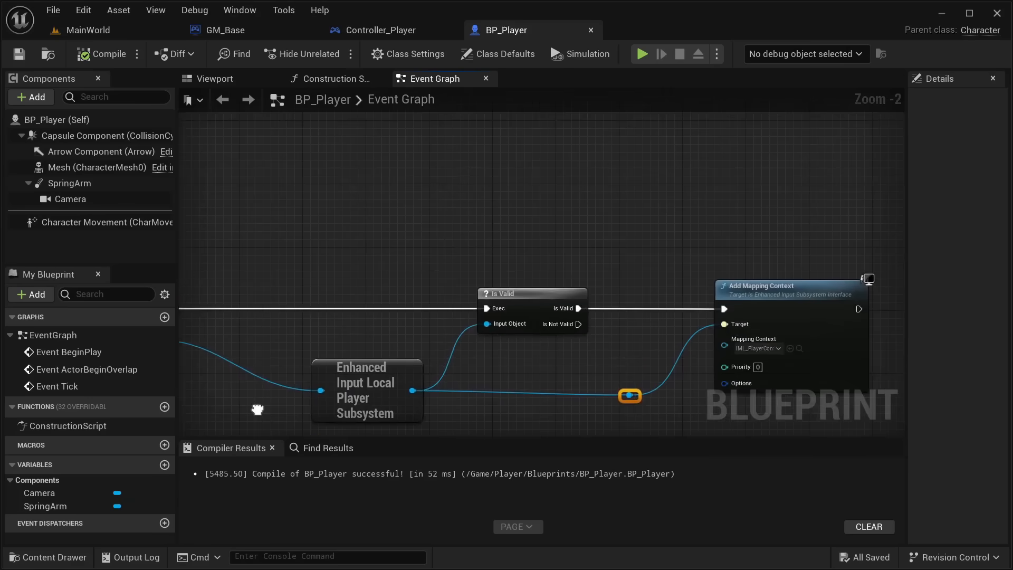
Open the Input_Look action and the IML_PlayerController mapping context to examine their settings, and return to BP_Player
{"action": "left_click", "coordinate": [58, 557]}
{"action": "double_click", "coordinate": [331, 415]}
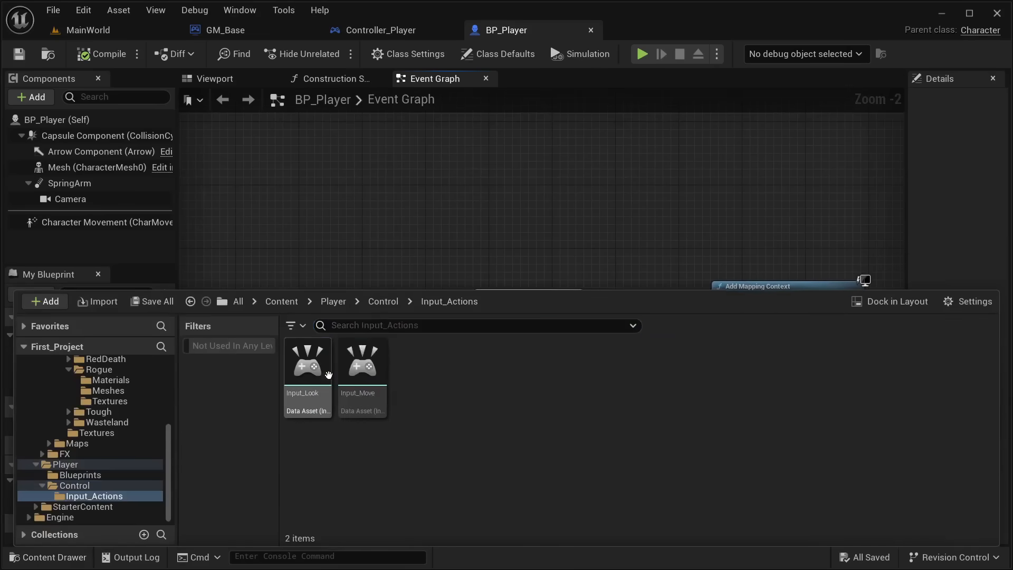
{"action": "double_click", "coordinate": [323, 378]}
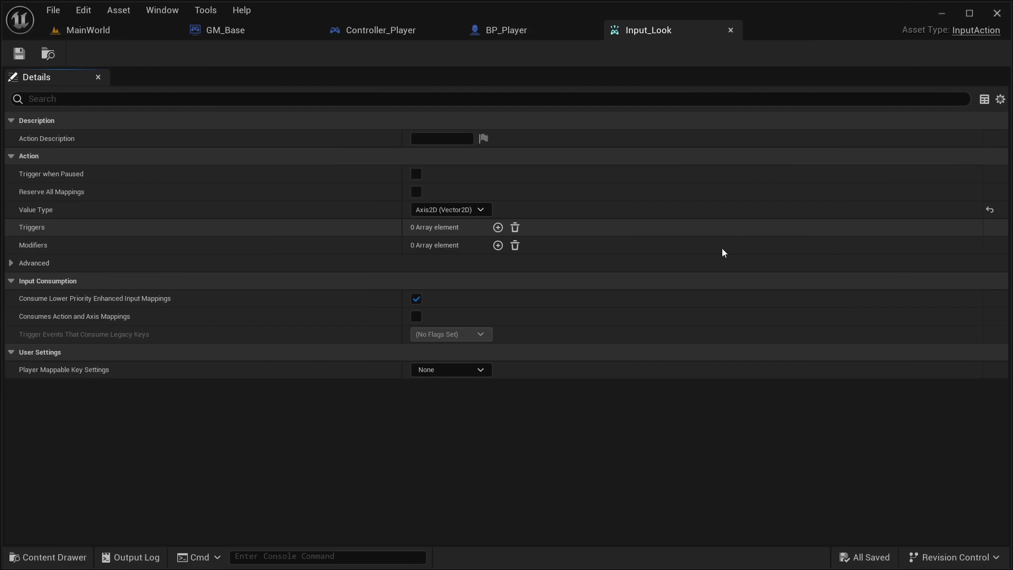
{"action": "left_click", "coordinate": [47, 557]}
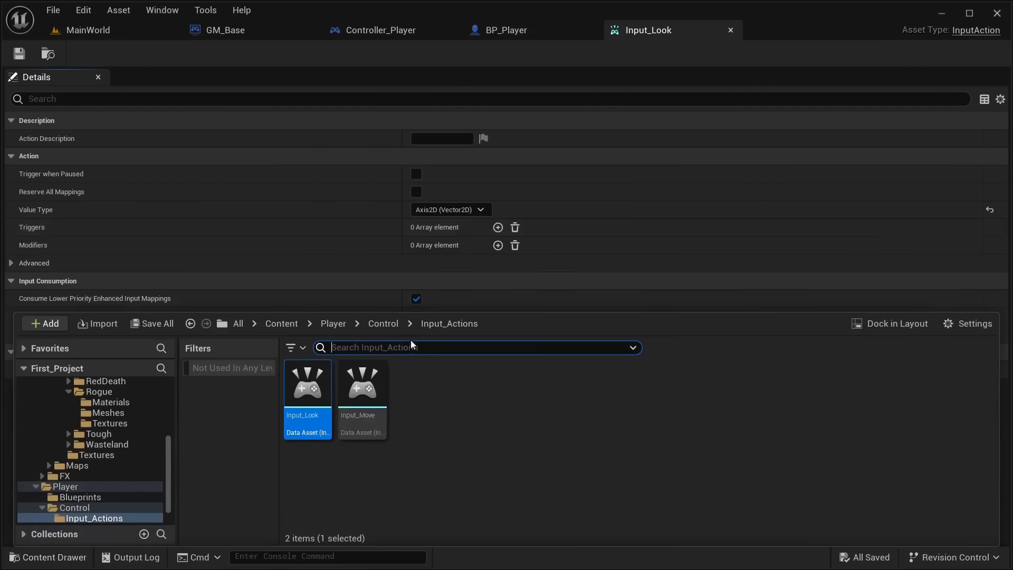
{"action": "left_click", "coordinate": [384, 324]}
{"action": "double_click", "coordinate": [363, 388]}
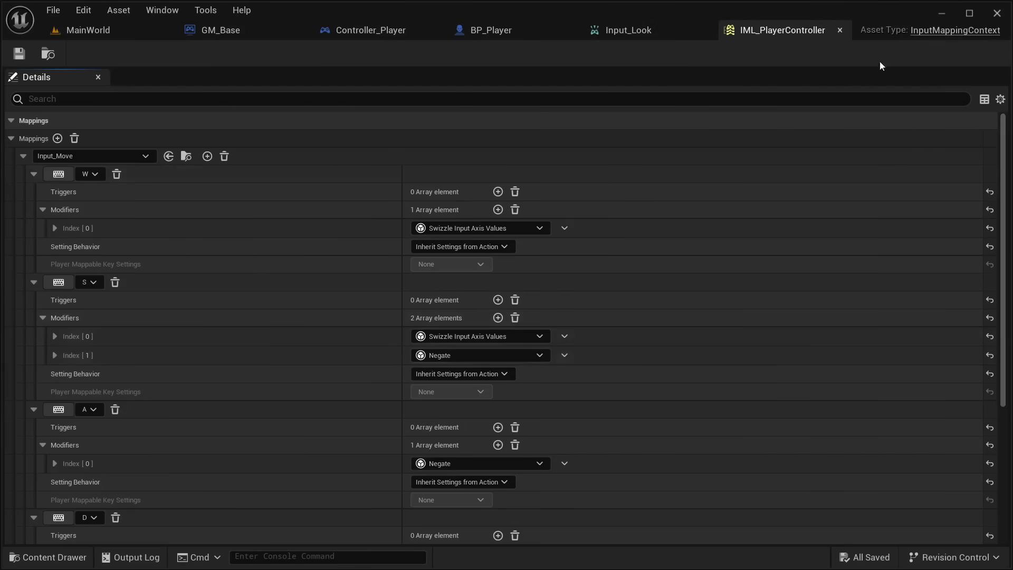
{"action": "left_click", "coordinate": [534, 38]}
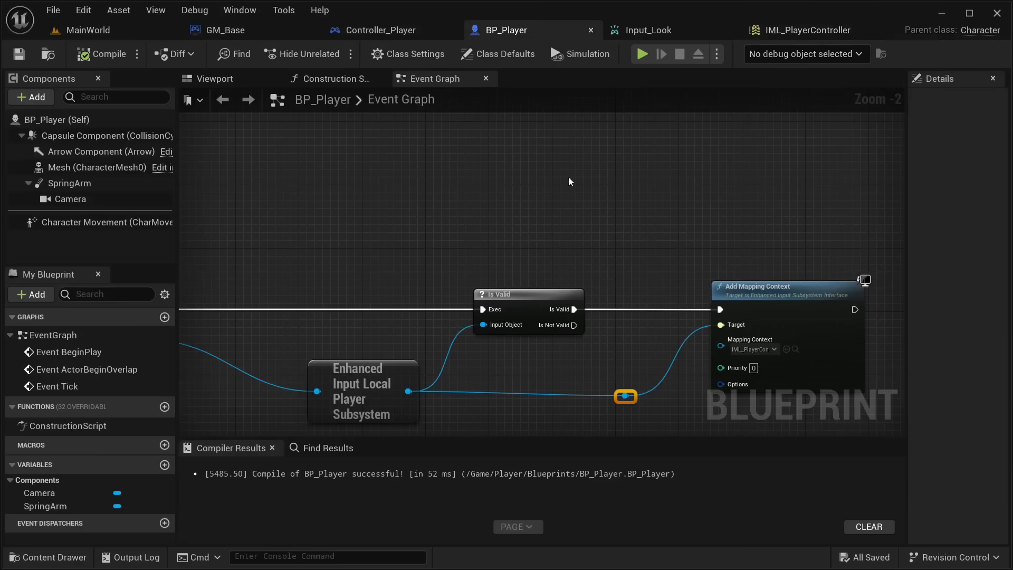
{"action": "scroll", "coordinate": [539, 221], "scroll_direction": "down", "scroll_amount": 2}
{"action": "right_click_drag", "start_coordinate": [534, 228], "coordinate": [599, 217]}
{"action": "right_click_drag", "start_coordinate": [620, 263], "coordinate": [418, 247]}
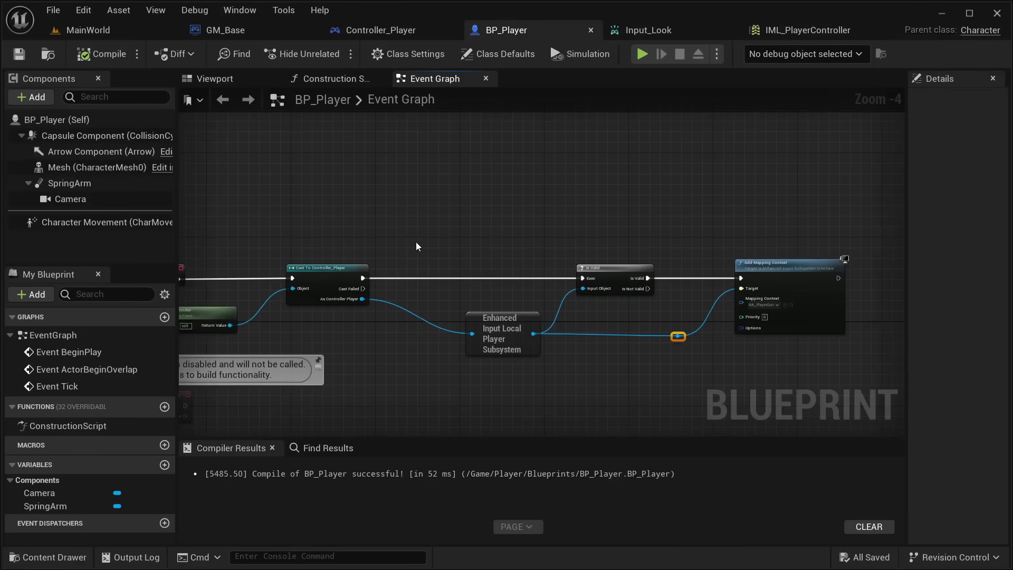
{"action": "right_click_drag", "start_coordinate": [745, 241], "coordinate": [482, 244]}
{"action": "left_click", "coordinate": [515, 274]}
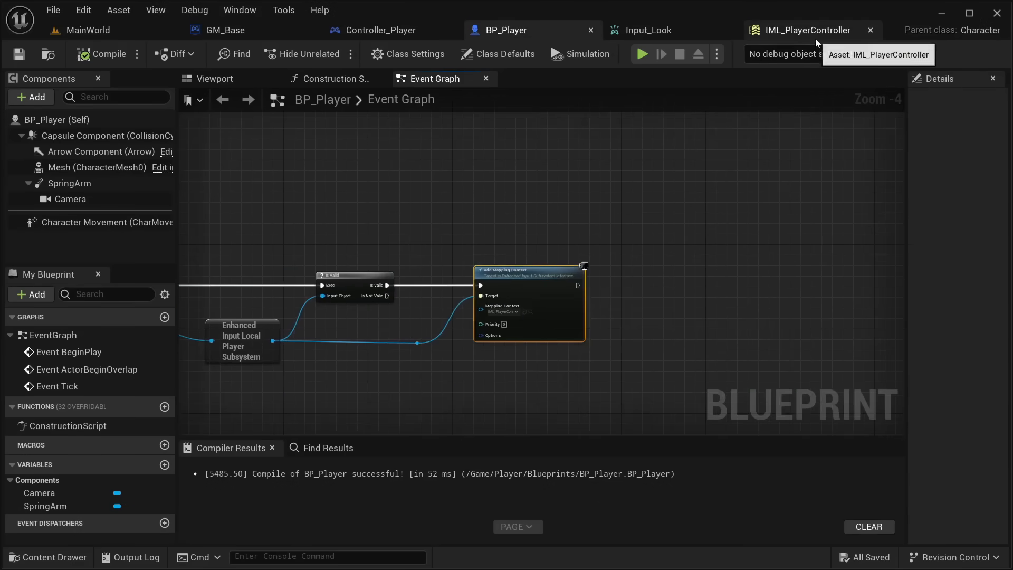
Delete the disabled Event ActorBeginOverlap and Event Tick nodes from BP_Player's Event Graph
{"action": "right_click_drag", "start_coordinate": [656, 292], "coordinate": [864, 146]}
{"action": "scroll", "coordinate": [396, 382], "scroll_direction": "down", "scroll_amount": 2}
{"action": "right_click_drag", "start_coordinate": [398, 407], "coordinate": [588, 375]}
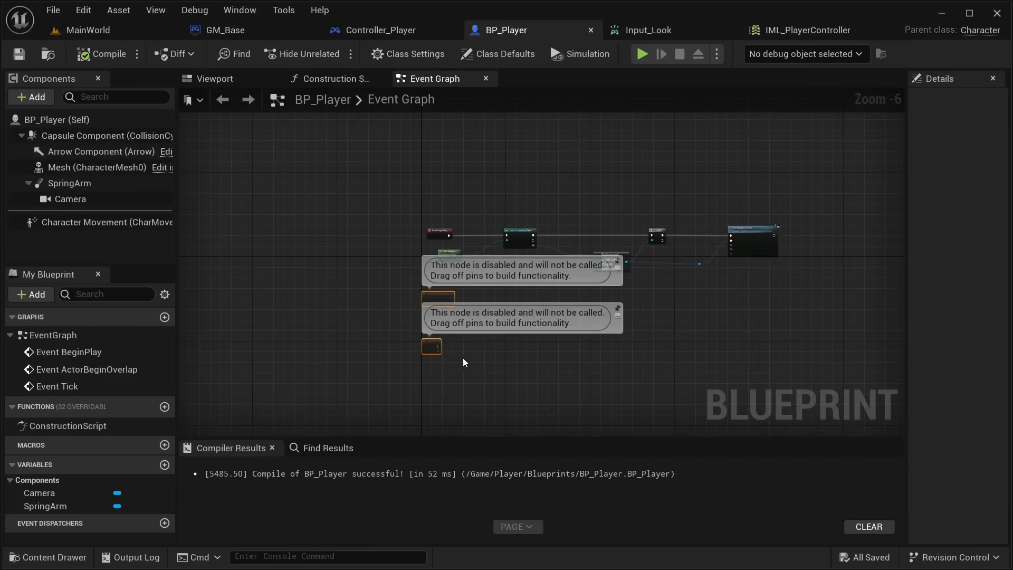
{"action": "scroll", "coordinate": [465, 363], "scroll_direction": "up", "scroll_amount": 2}
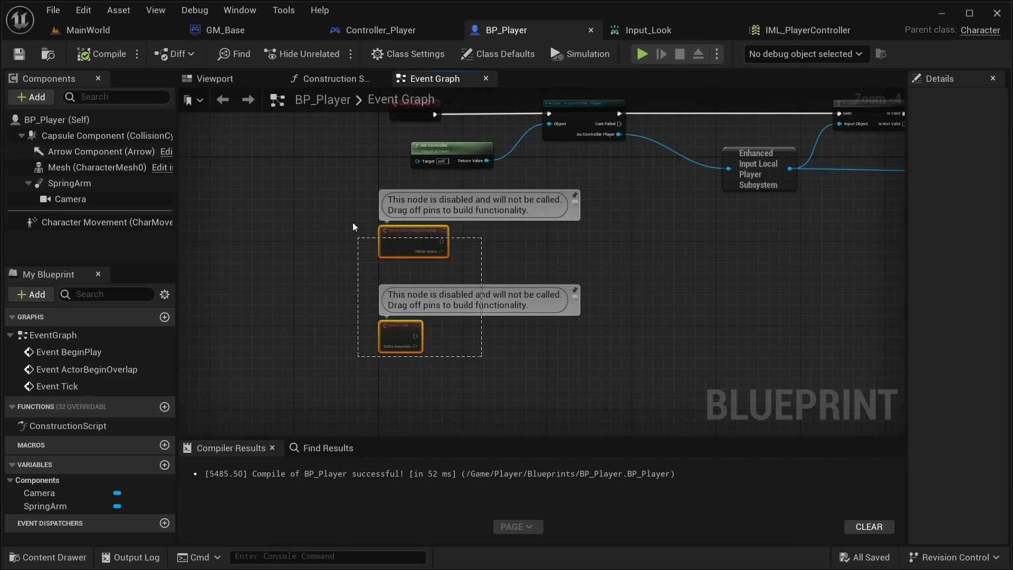
{"action": "left_click_drag", "start_coordinate": [341, 238], "coordinate": [328, 208]}
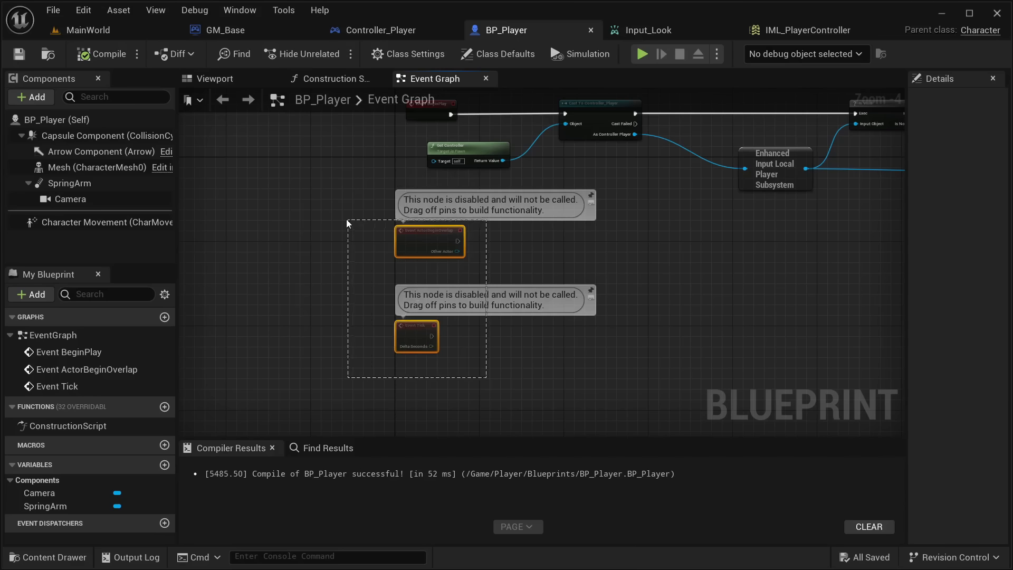
{"action": "left_click_drag", "start_coordinate": [404, 195], "coordinate": [391, 264]}
{"action": "left_click_drag", "start_coordinate": [323, 244], "coordinate": [364, 220]}
{"action": "key", "text": "Delete"}
Compile BP_Player, look briefly at the Input_Look action and return to the Event Graph
{"action": "right_click_drag", "start_coordinate": [498, 333], "coordinate": [279, 393]}
{"action": "right_click_drag", "start_coordinate": [599, 311], "coordinate": [675, 309]}
{"action": "left_click", "coordinate": [559, 215]}
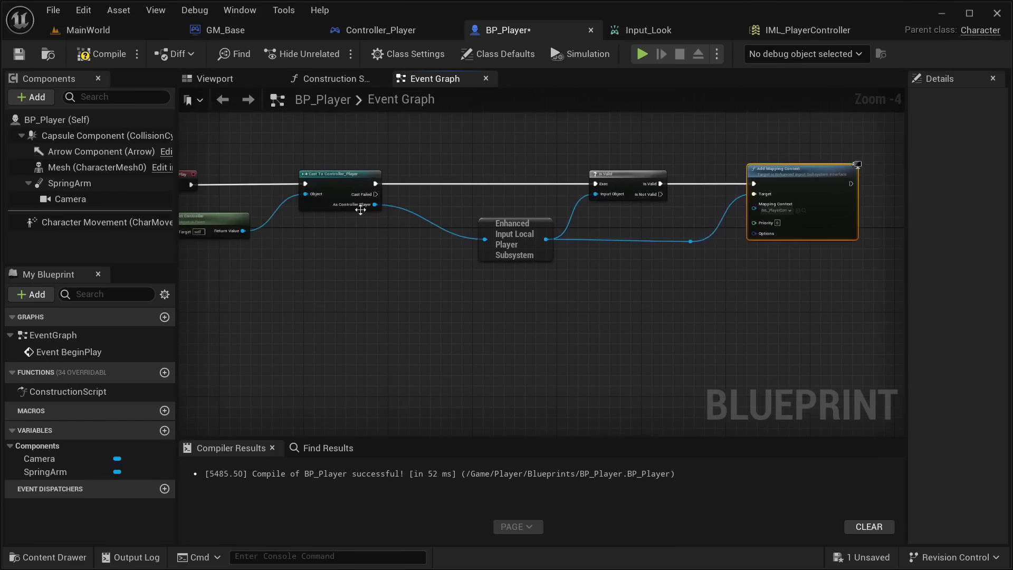
{"action": "left_click", "coordinate": [648, 30]}
{"action": "left_click", "coordinate": [548, 30]}
{"action": "right_click_drag", "start_coordinate": [624, 355], "coordinate": [844, 301]}
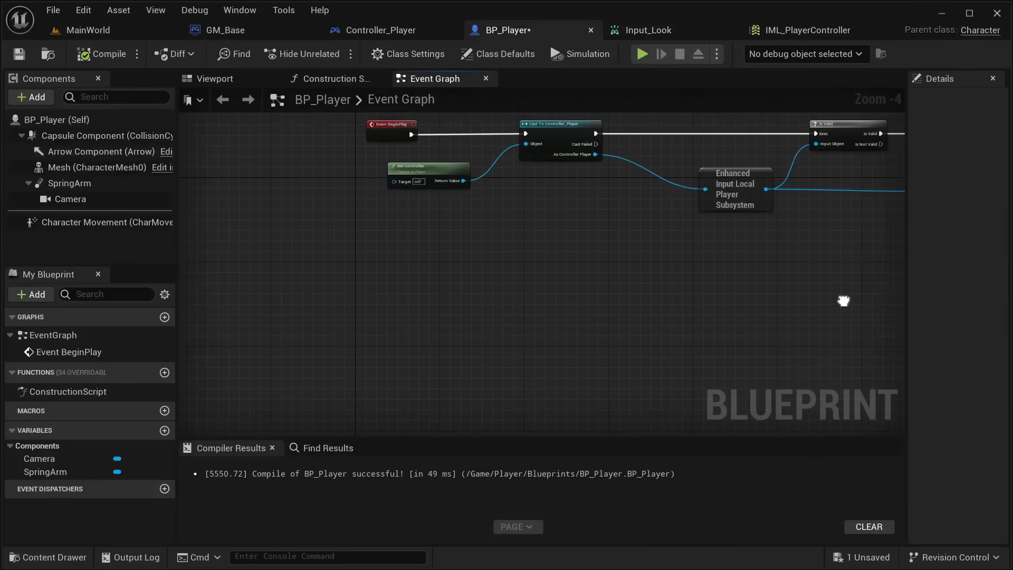
Play-test the character in MainWorld, stop the session and return to BP_Player
{"action": "left_click", "coordinate": [138, 31]}
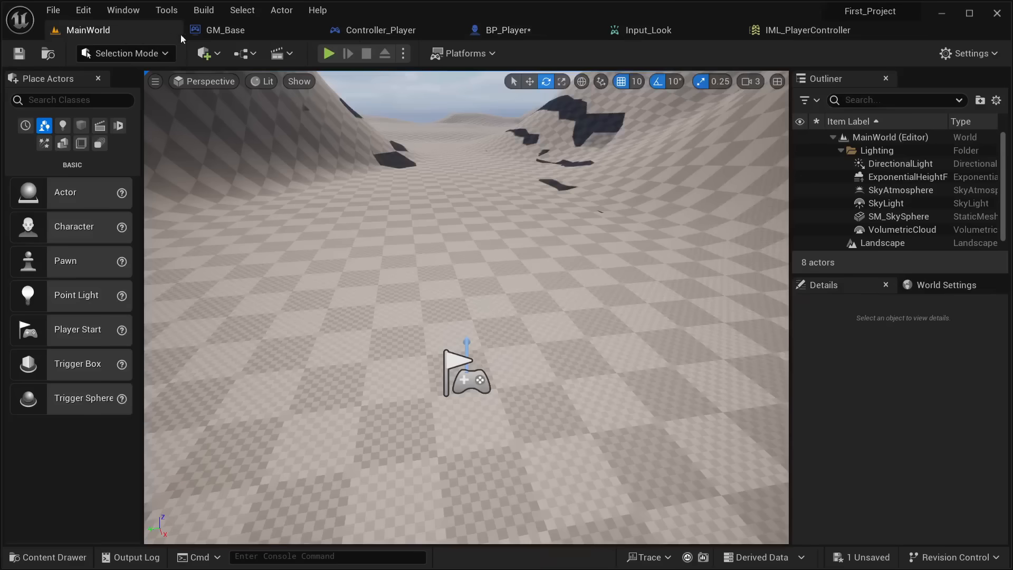
{"action": "left_click", "coordinate": [327, 53]}
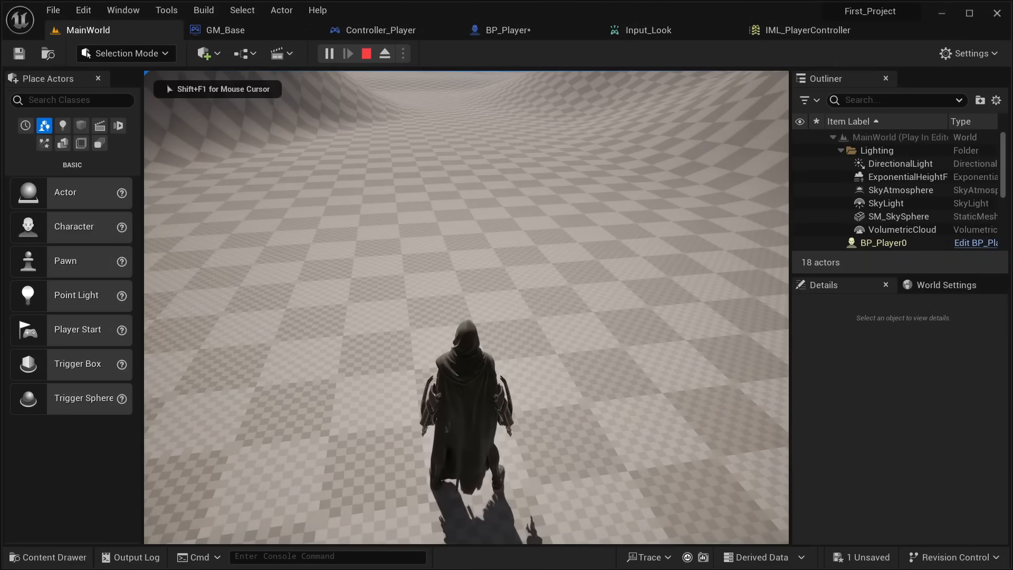
{"action": "key", "text": "Escape"}
{"action": "left_click", "coordinate": [509, 30]}
{"action": "right_click_drag", "start_coordinate": [472, 249], "coordinate": [478, 180]}
{"action": "right_click", "coordinate": [385, 273]}
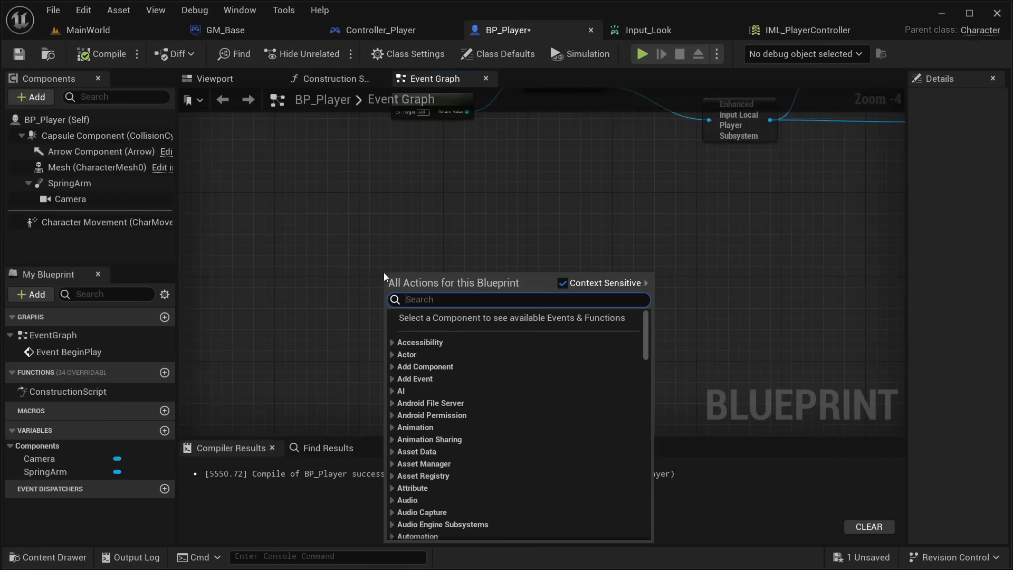
{"action": "type", "text": "input"}
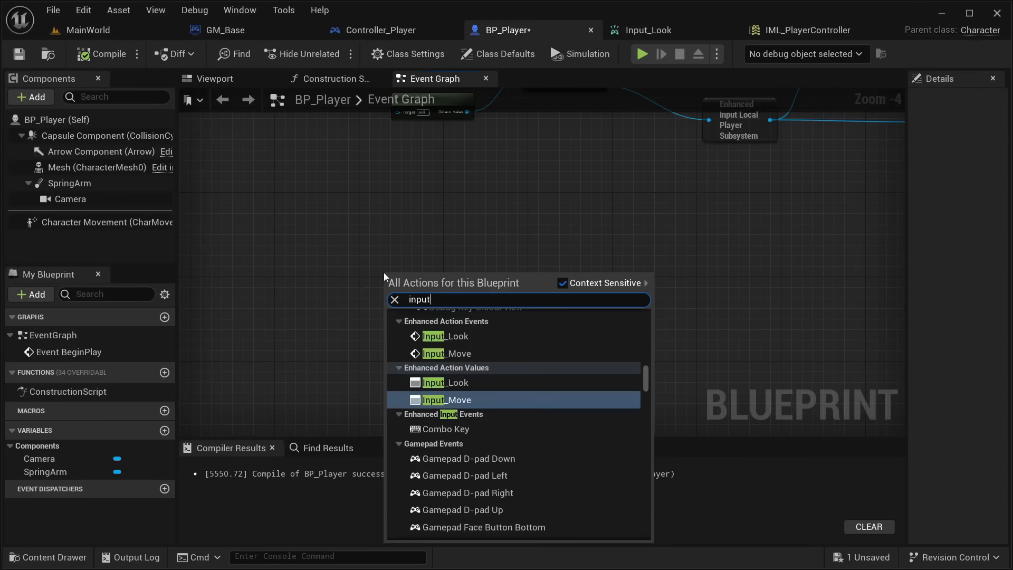
{"action": "left_click", "coordinate": [502, 384]}
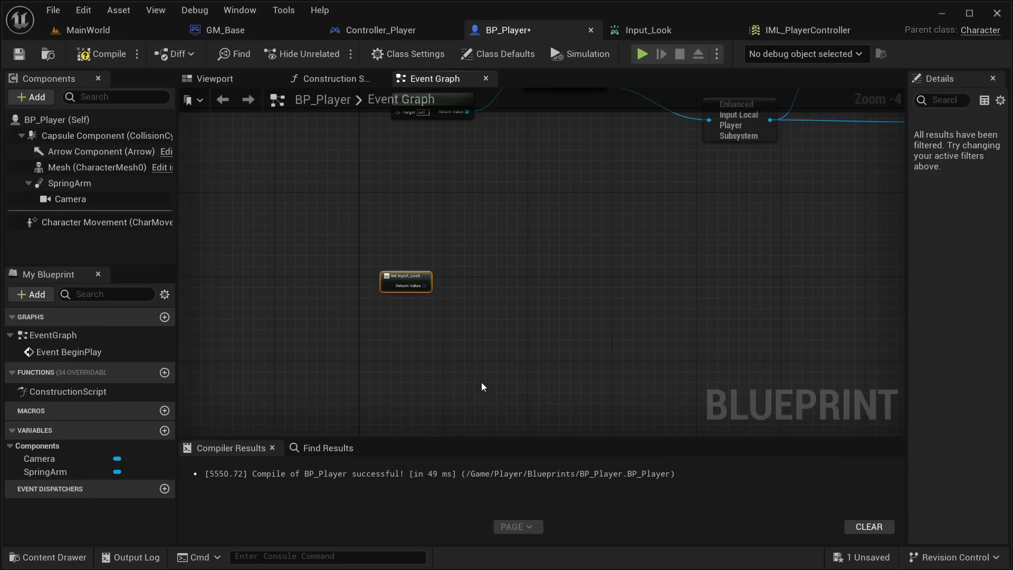
{"action": "key", "text": "Delete"}
Add the EnhancedInputAction Input_Look event node below the BeginPlay chain and expand it to show all its output pins
{"action": "right_click", "coordinate": [398, 275]}
{"action": "type", "text": "input"}
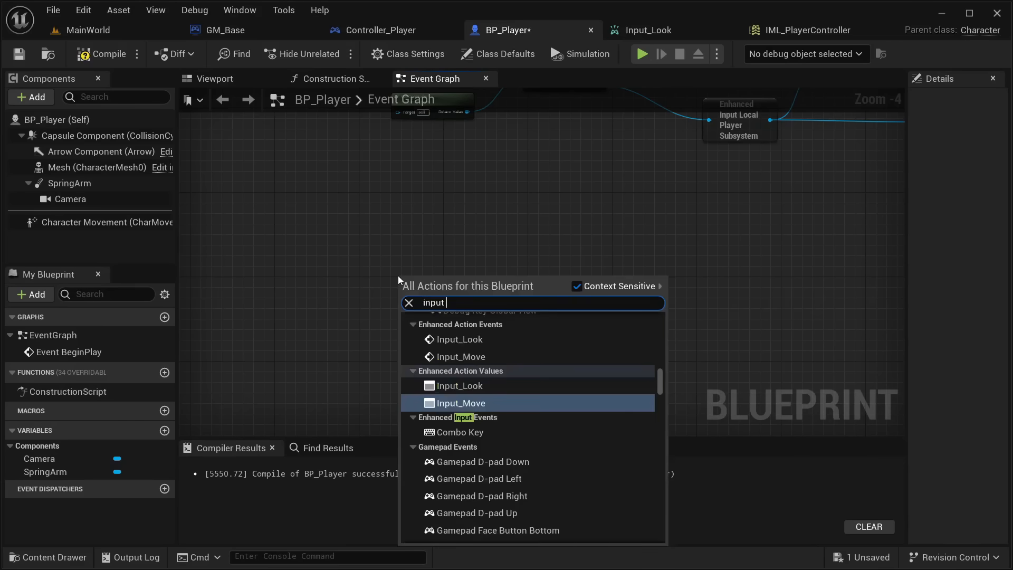
{"action": "type", "text": "_loo"}
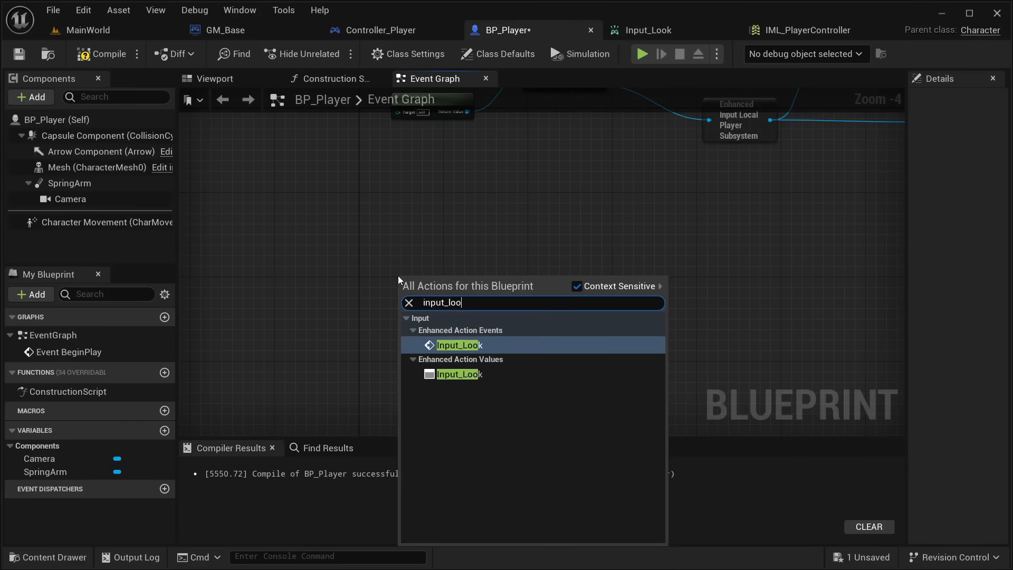
{"action": "left_click", "coordinate": [459, 344]}
{"action": "scroll", "coordinate": [438, 315], "scroll_direction": "up", "scroll_amount": 3}
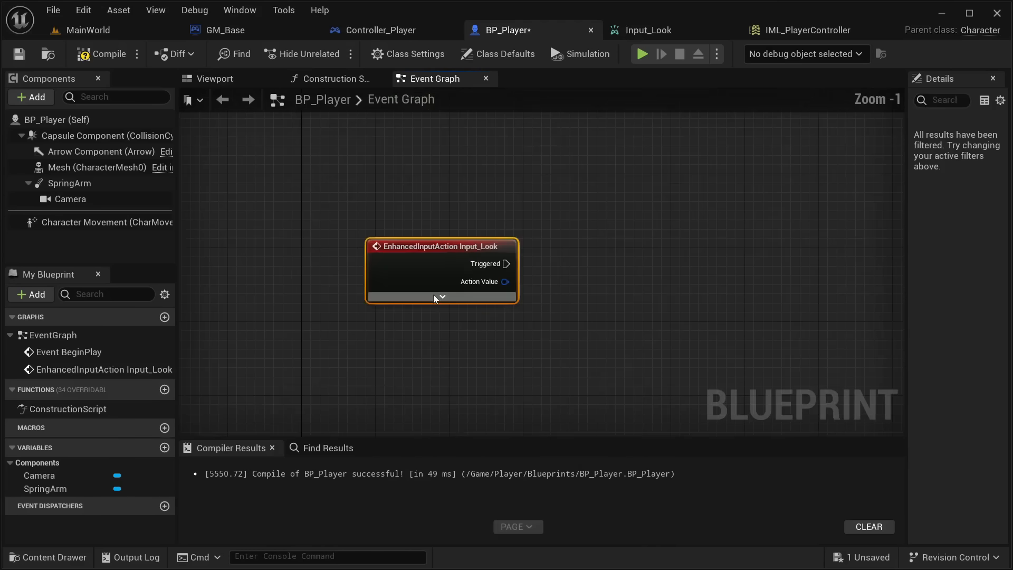
{"action": "left_click", "coordinate": [434, 298]}
{"action": "right_click_drag", "start_coordinate": [546, 343], "coordinate": [457, 305]}
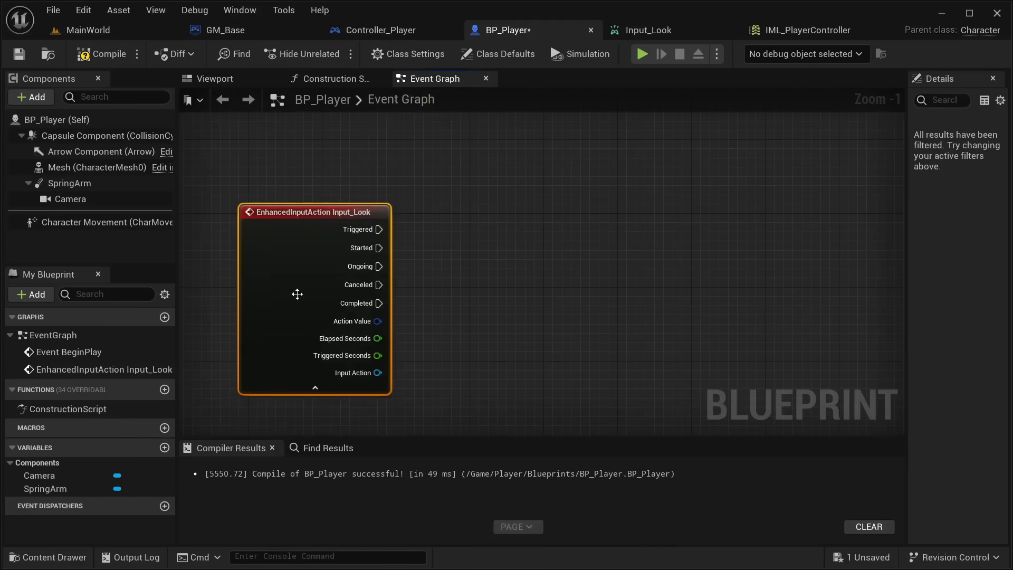
{"action": "scroll", "coordinate": [481, 304], "scroll_direction": "down", "scroll_amount": 2}
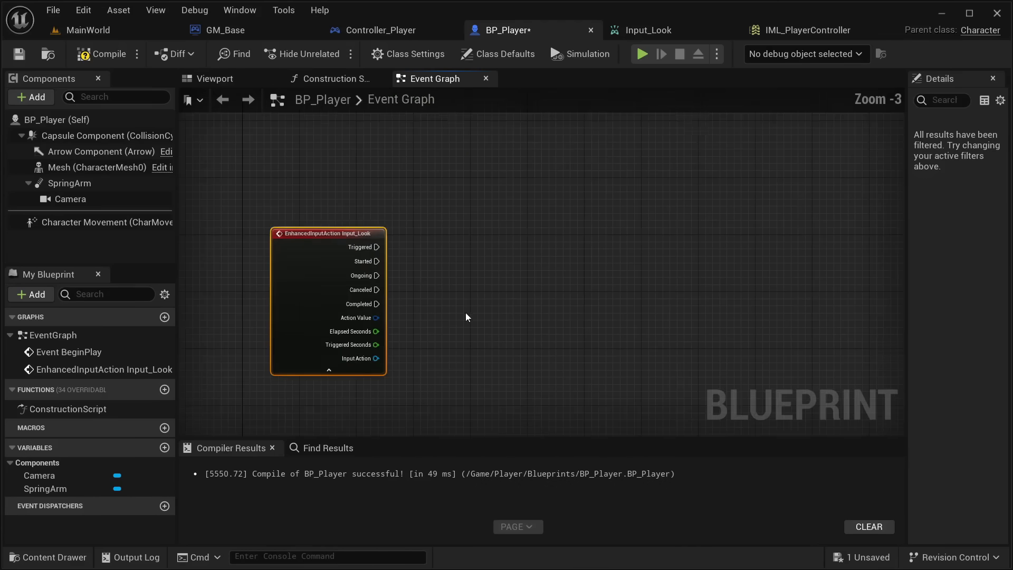
Add an Add Controller Yaw Input node to the Input_Look event's Triggered output and place it in line beside the event
{"action": "left_click_drag", "start_coordinate": [377, 247], "coordinate": [475, 255]}
{"action": "type", "text": "ad"}
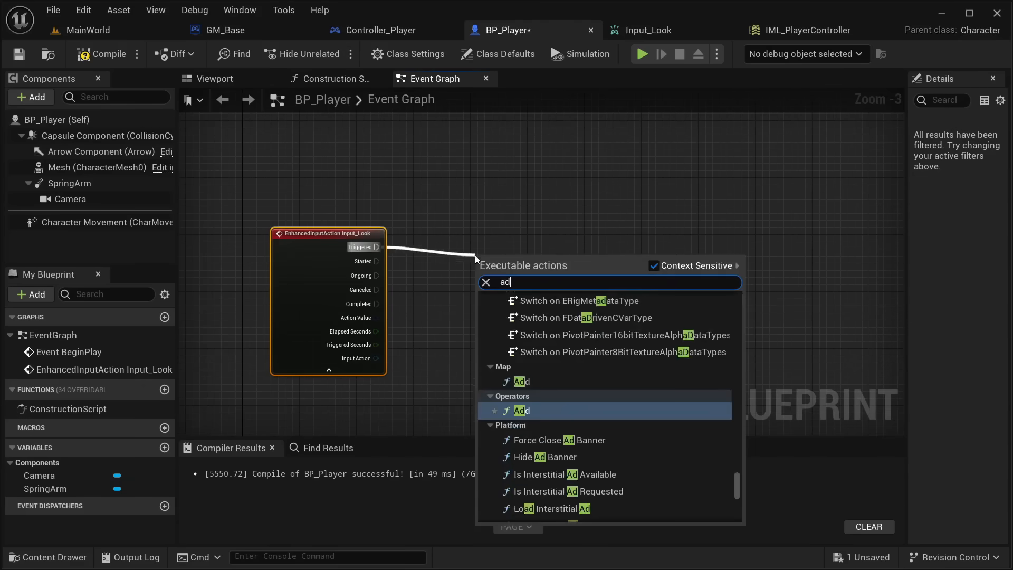
{"action": "type", "text": "d controlly"}
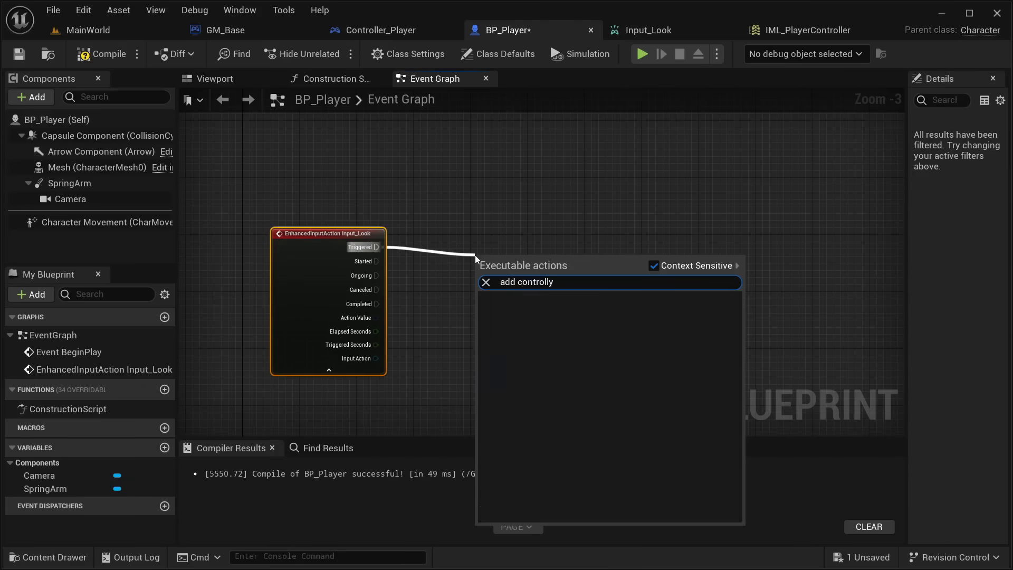
{"action": "key", "text": "BackSpace"}
{"action": "type", "text": "er yaw"}
{"action": "key", "text": "Return"}
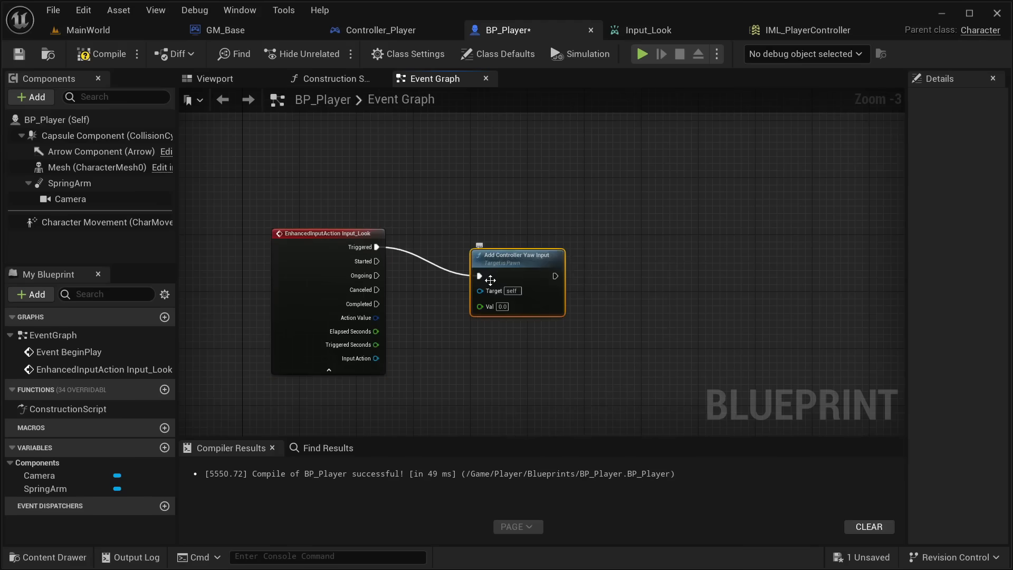
{"action": "left_click_drag", "start_coordinate": [508, 267], "coordinate": [600, 236]}
{"action": "right_click_drag", "start_coordinate": [714, 245], "coordinate": [551, 232]}
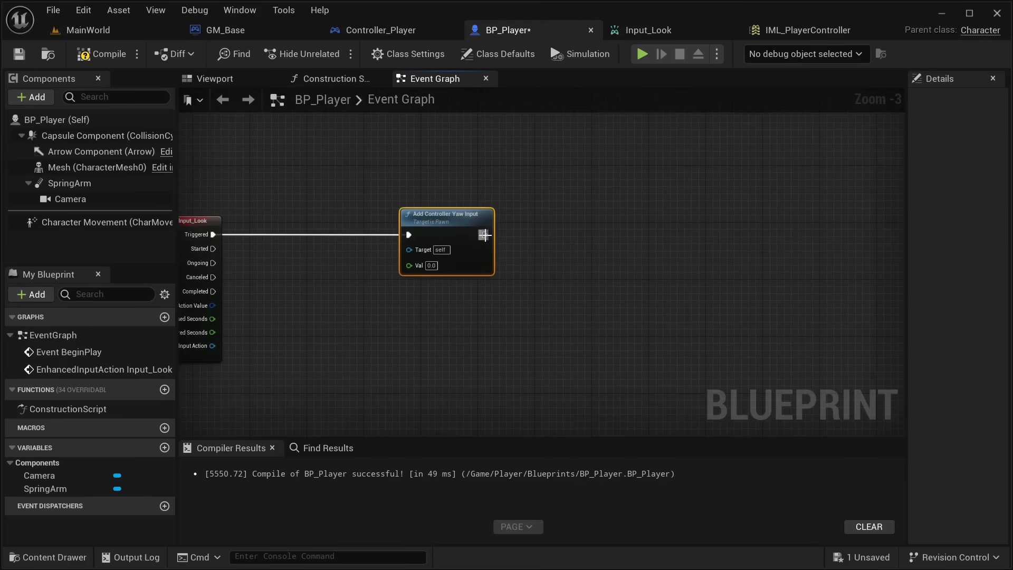
Chain an Add Controller Pitch Input node after the Add Controller Yaw Input node and align it with the execution line
{"action": "left_click_drag", "start_coordinate": [484, 234], "coordinate": [646, 222]}
{"action": "type", "text": "add "}
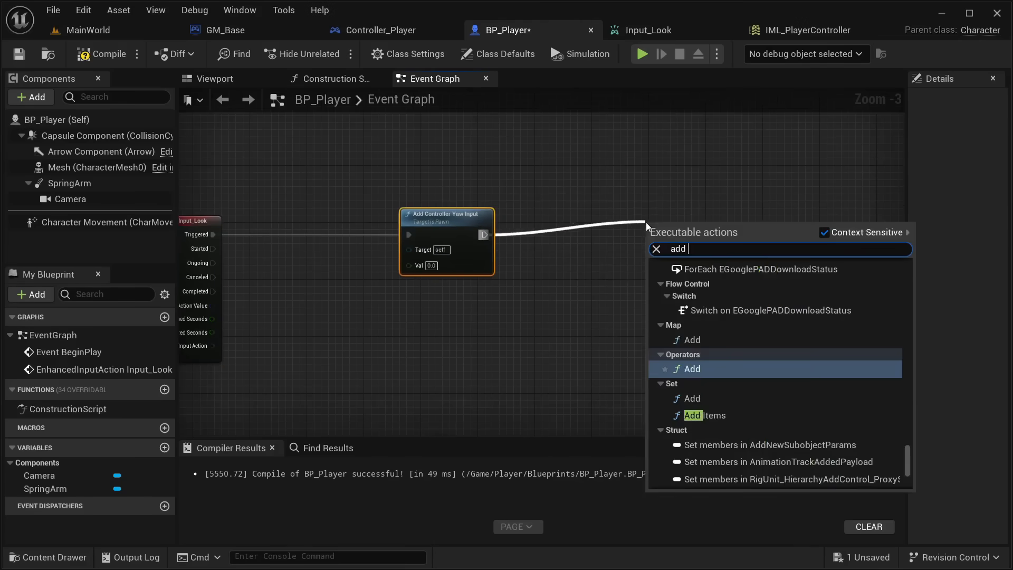
{"action": "type", "text": "controller pin"}
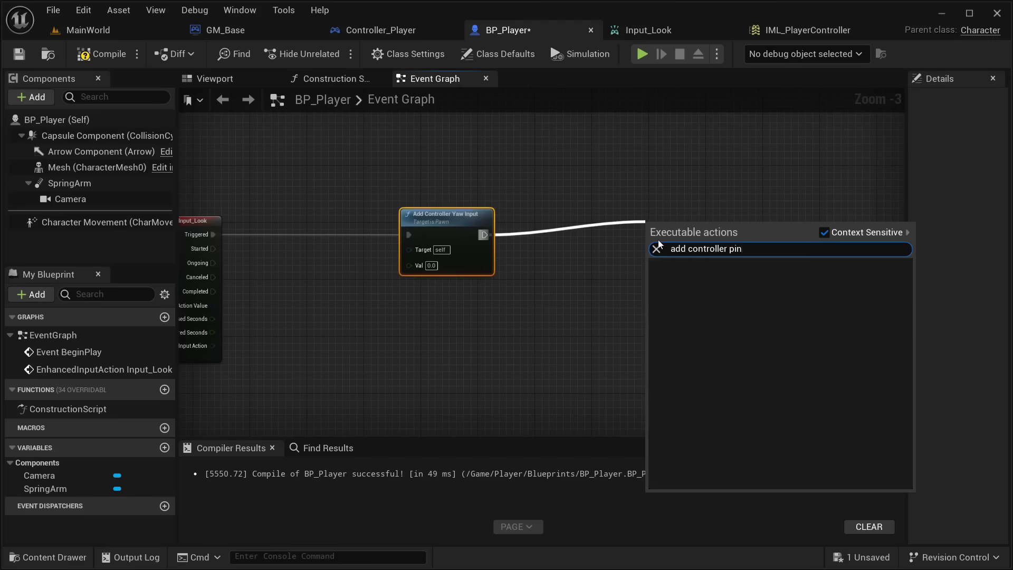
{"action": "key", "text": "BackSpace"}
{"action": "left_click", "coordinate": [744, 290]}
{"action": "right_click_drag", "start_coordinate": [704, 309], "coordinate": [547, 298]}
{"action": "left_click_drag", "start_coordinate": [522, 229], "coordinate": [546, 222]}
{"action": "right_click_drag", "start_coordinate": [485, 251], "coordinate": [730, 262]}
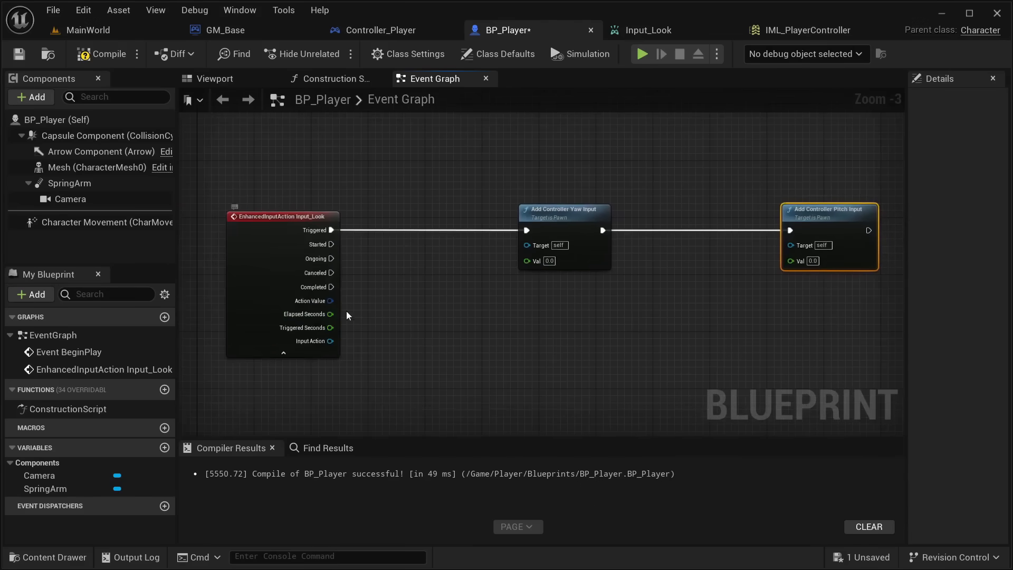
Check the Input_Look action briefly, then split the Input_Look event's Action Value struct pin into X and Y
{"action": "scroll", "coordinate": [343, 315], "scroll_direction": "up", "scroll_amount": 1}
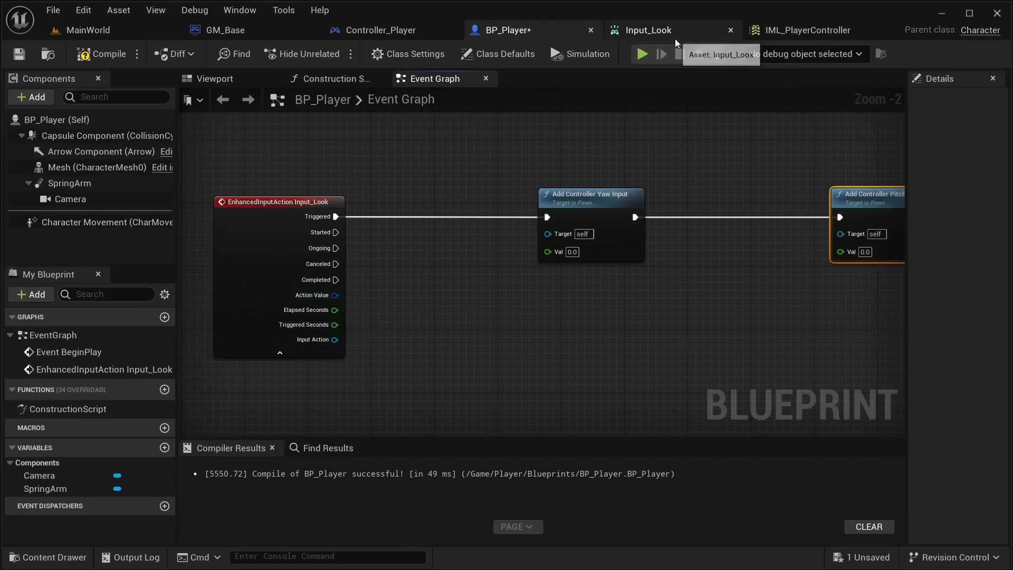
{"action": "left_click", "coordinate": [657, 30]}
{"action": "left_click", "coordinate": [543, 30]}
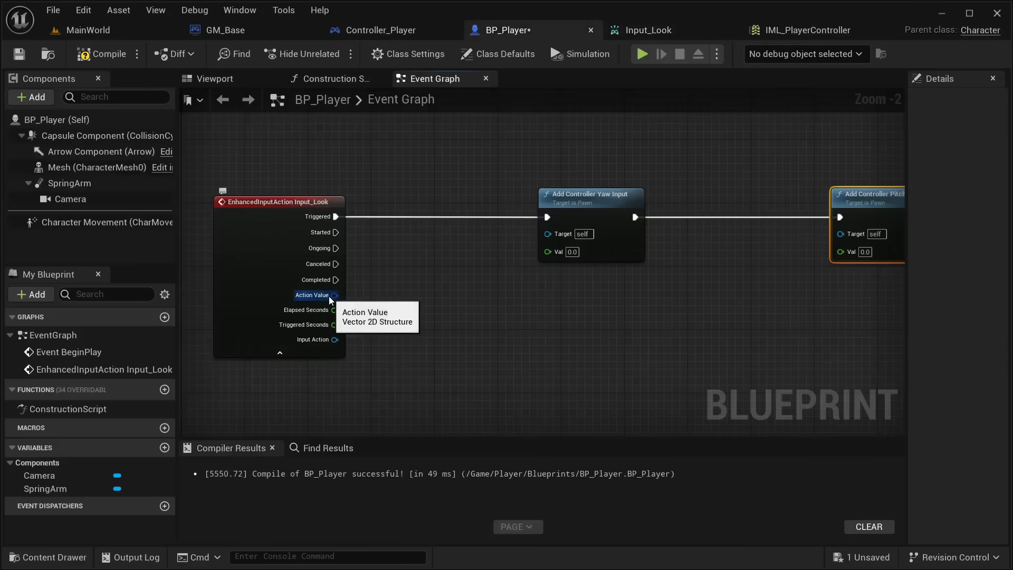
{"action": "right_click_drag", "start_coordinate": [658, 278], "coordinate": [338, 299]}
{"action": "left_click_drag", "start_coordinate": [630, 351], "coordinate": [206, 214]}
{"action": "right_click_drag", "start_coordinate": [267, 329], "coordinate": [613, 316]}
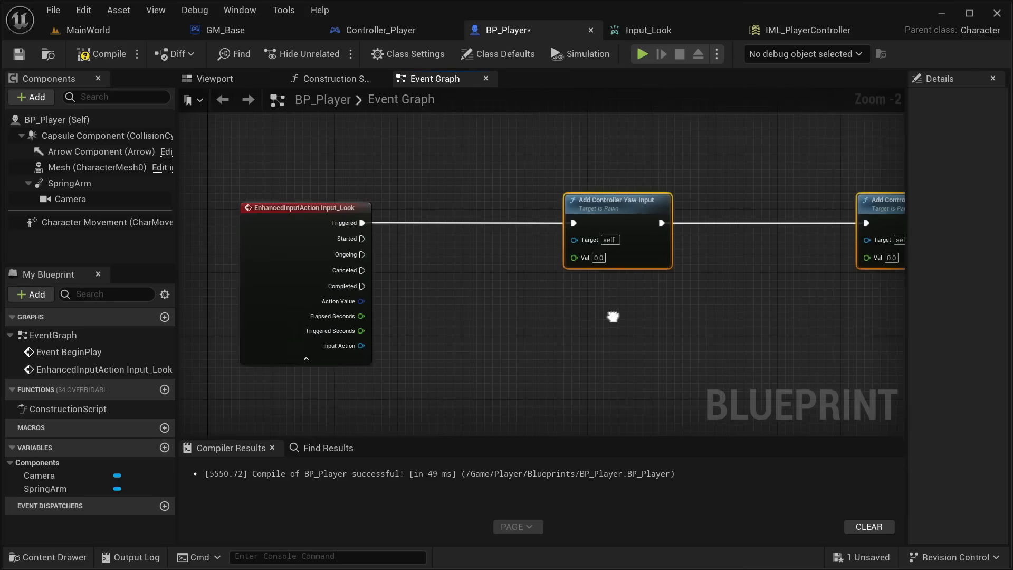
{"action": "right_click", "coordinate": [358, 303]}
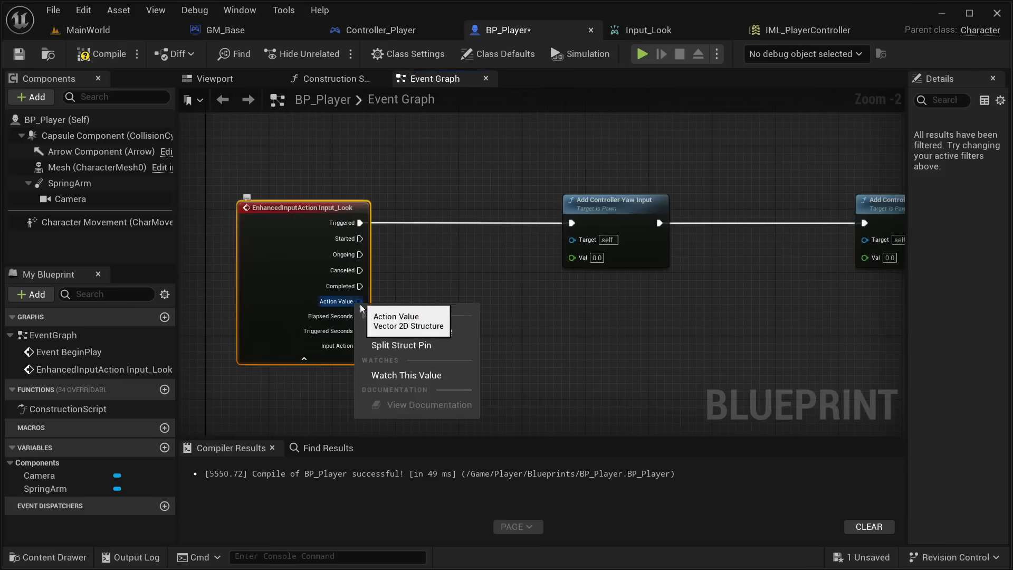
{"action": "left_click", "coordinate": [406, 344]}
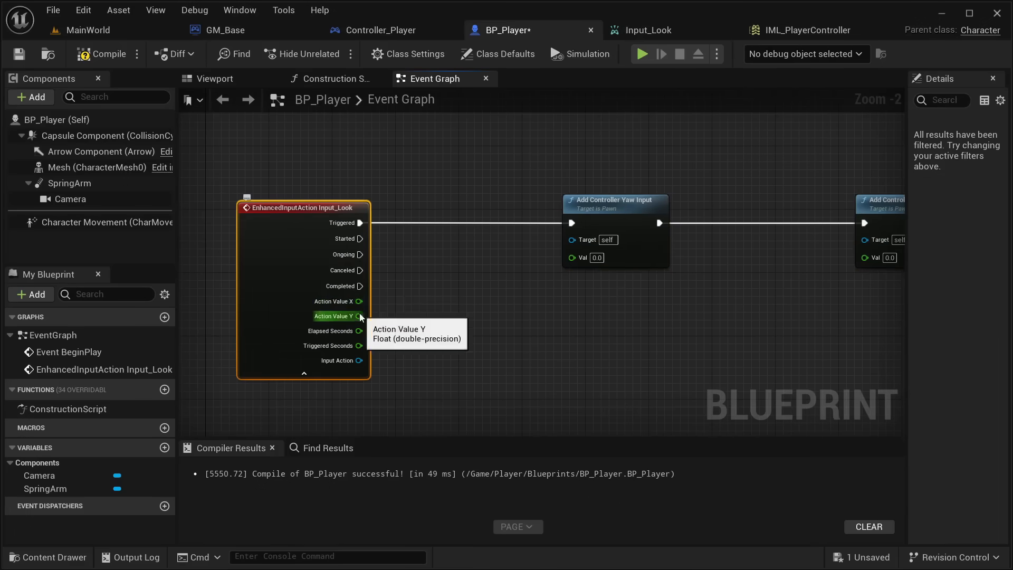
Wire Action Value X to the yaw node's Val and Action Value Y to the pitch node's Val through a reroute point below the nodes
{"action": "left_click_drag", "start_coordinate": [359, 302], "coordinate": [580, 259]}
{"action": "left_click_drag", "start_coordinate": [359, 316], "coordinate": [545, 241]}
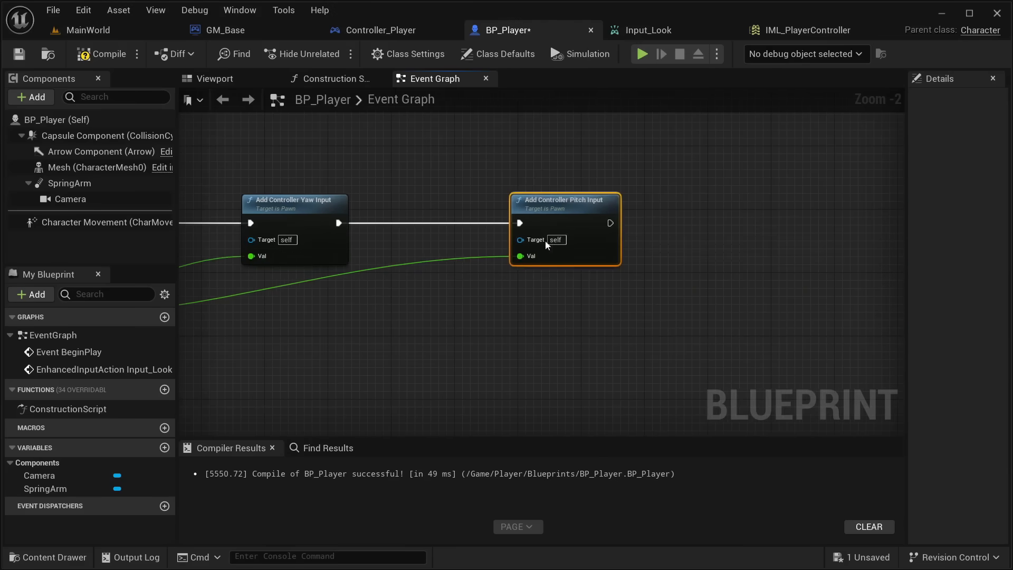
{"action": "double_click", "coordinate": [417, 254]}
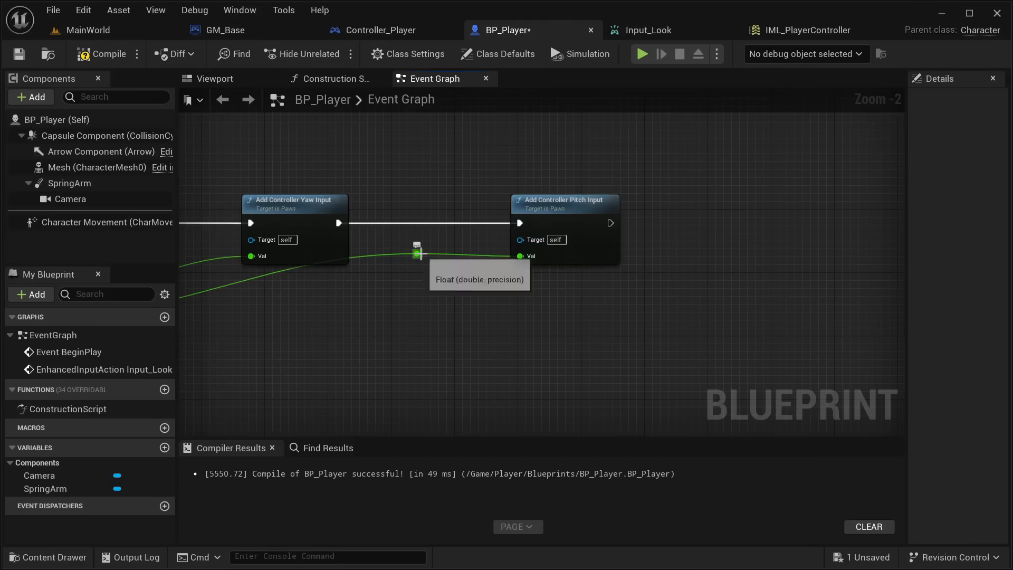
{"action": "left_click_drag", "start_coordinate": [424, 255], "coordinate": [467, 309]}
{"action": "right_click_drag", "start_coordinate": [394, 330], "coordinate": [769, 359]}
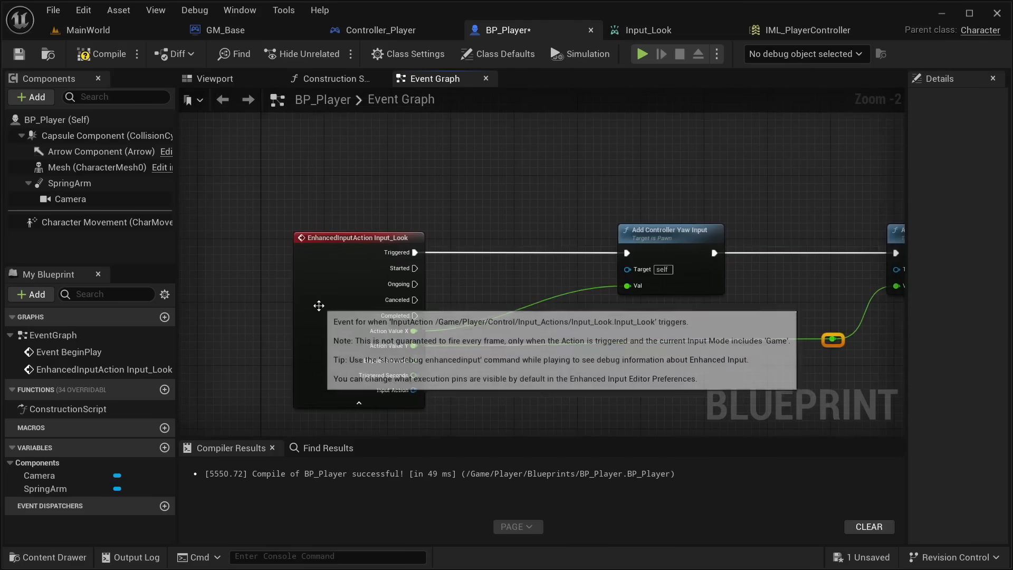
{"action": "left_click_drag", "start_coordinate": [317, 299], "coordinate": [309, 299]}
{"action": "right_click_drag", "start_coordinate": [478, 253], "coordinate": [312, 261]}
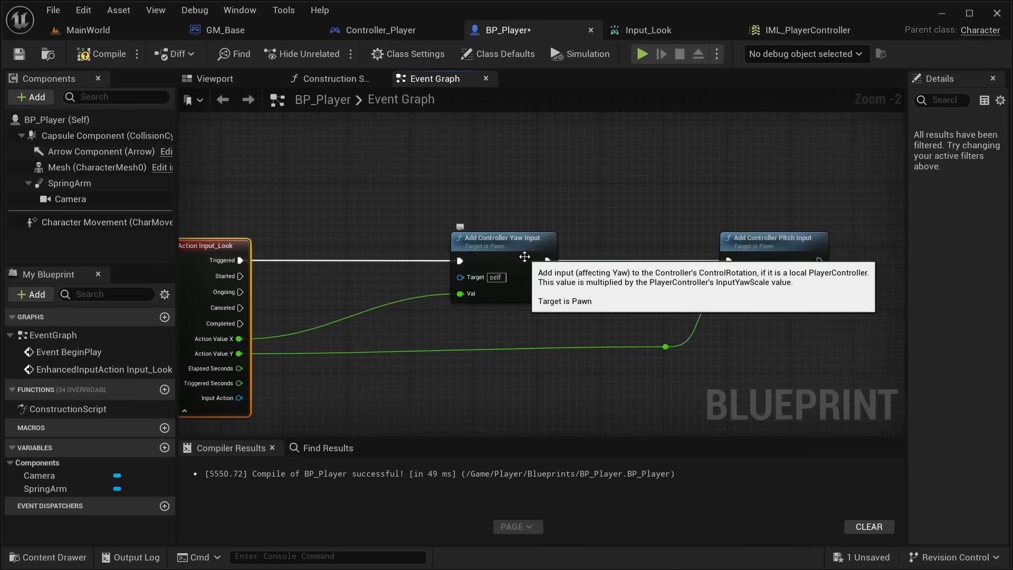
{"action": "left_click", "coordinate": [528, 271]}
{"action": "right_click_drag", "start_coordinate": [606, 213], "coordinate": [577, 231]}
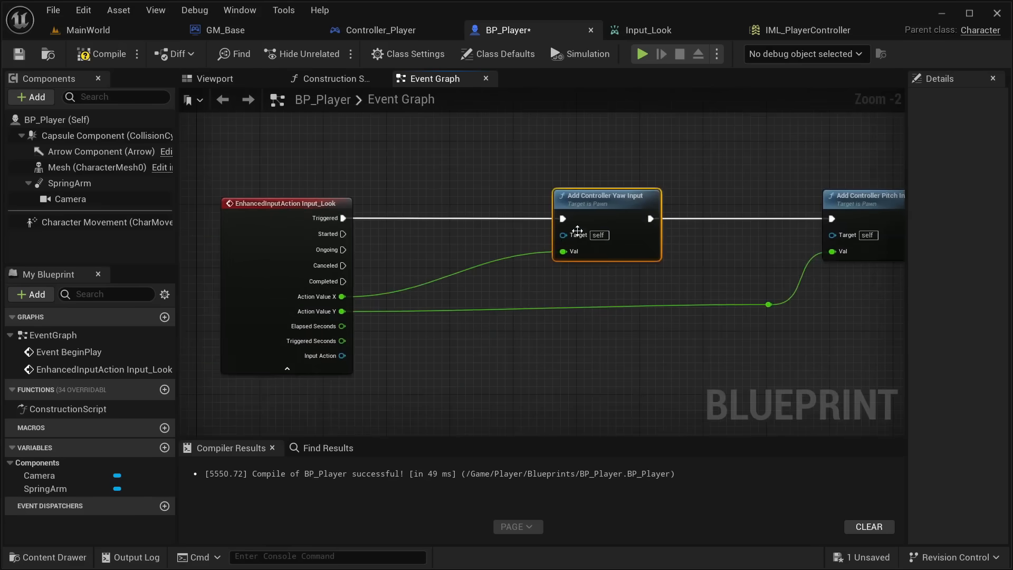
{"action": "right_click_drag", "start_coordinate": [348, 319], "coordinate": [348, 277]}
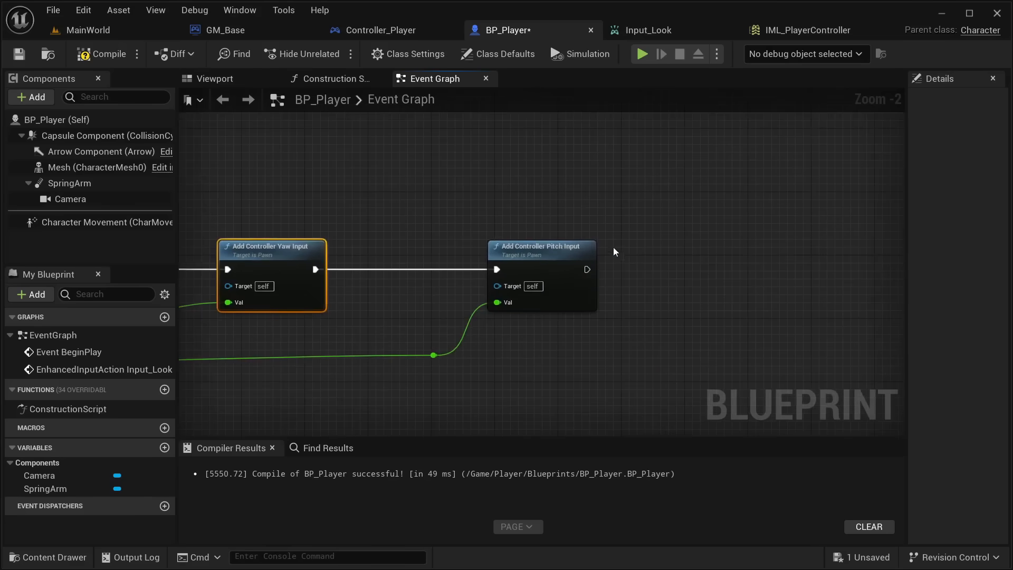
Compile BP_Player, play-test looking around with the character in MainWorld, and stop the session
{"action": "left_click", "coordinate": [95, 55]}
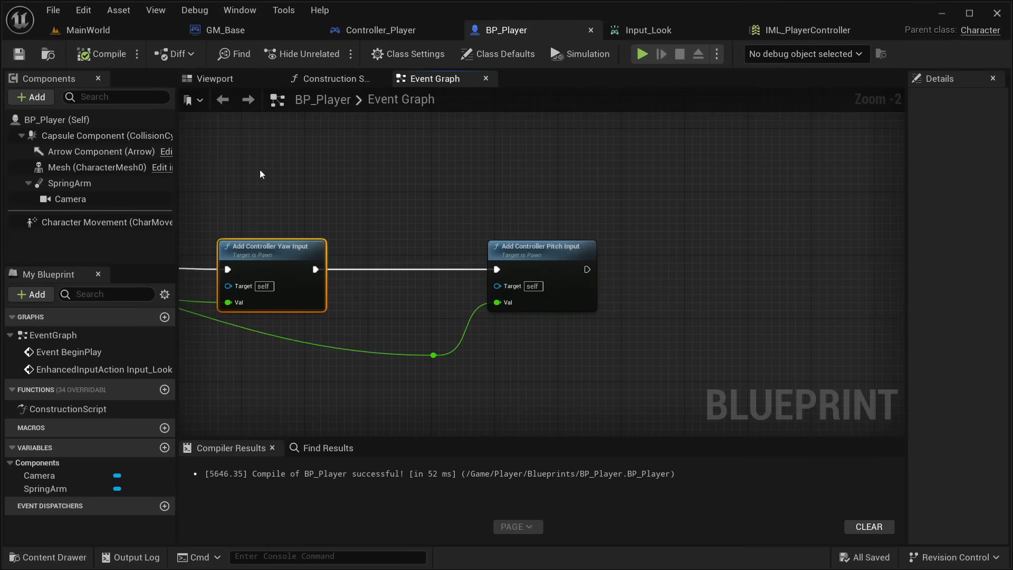
{"action": "right_click_drag", "start_coordinate": [310, 177], "coordinate": [570, 106]}
{"action": "left_click", "coordinate": [108, 30]}
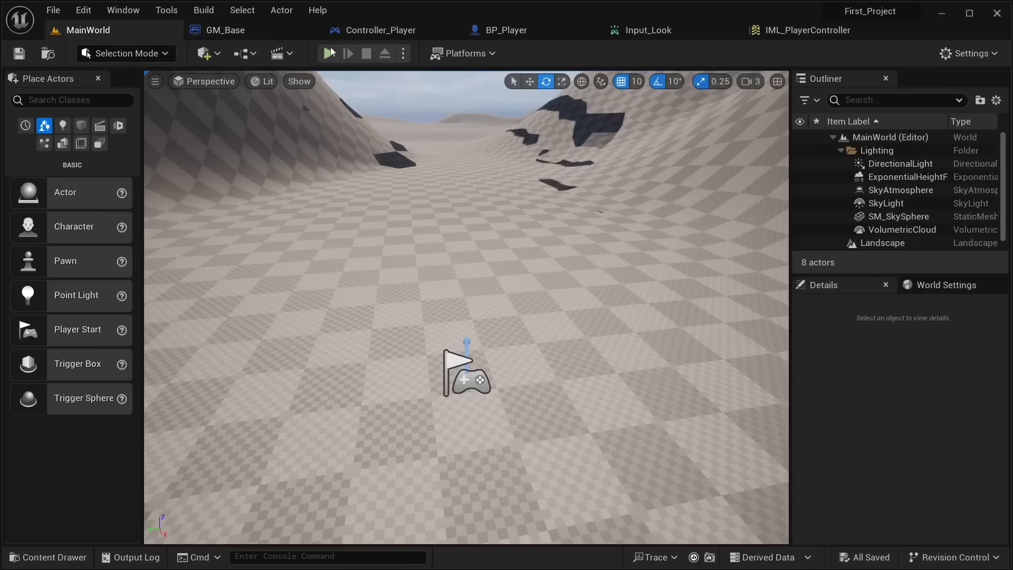
{"action": "left_click", "coordinate": [329, 53]}
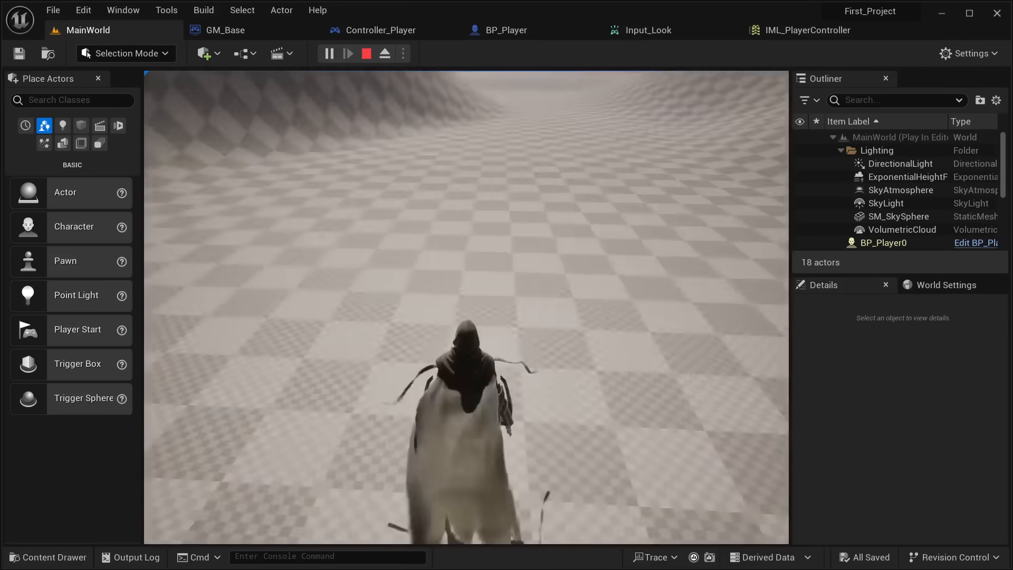
{"action": "key", "text": "Escape"}
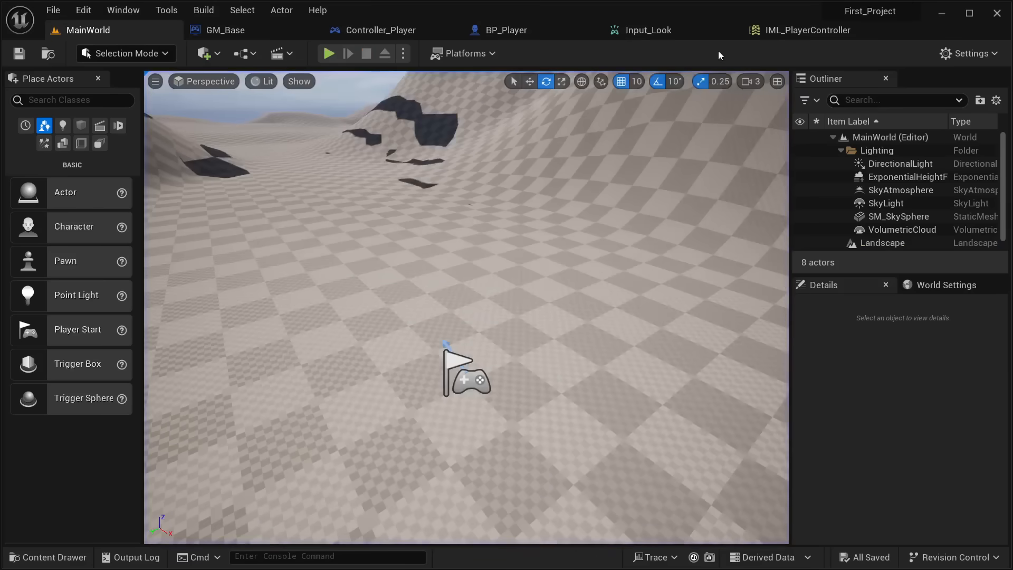
Check the Input_Look action's settings and open the IML_PlayerController mapping context
{"action": "left_click", "coordinate": [636, 33]}
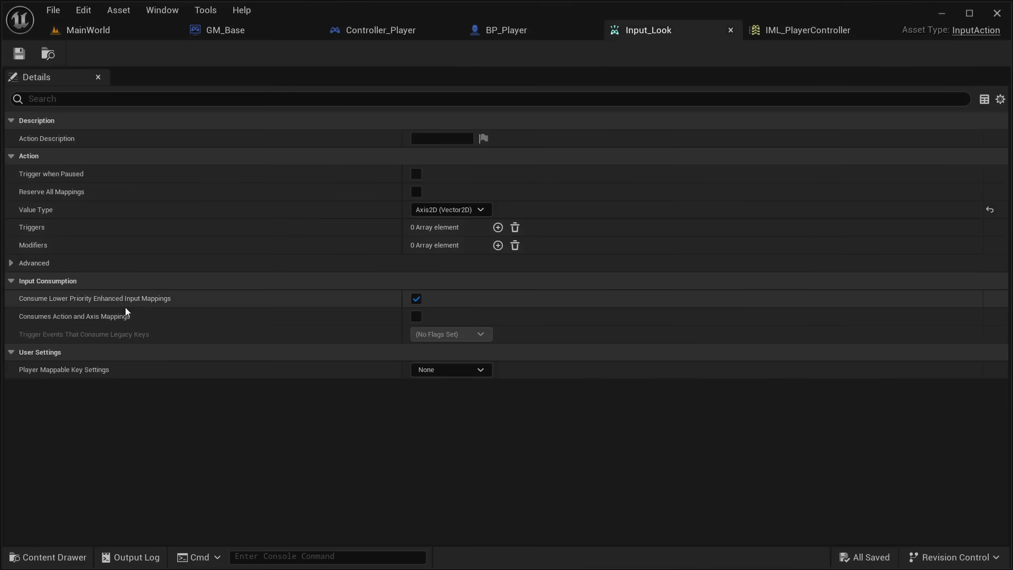
{"action": "left_click", "coordinate": [792, 30]}
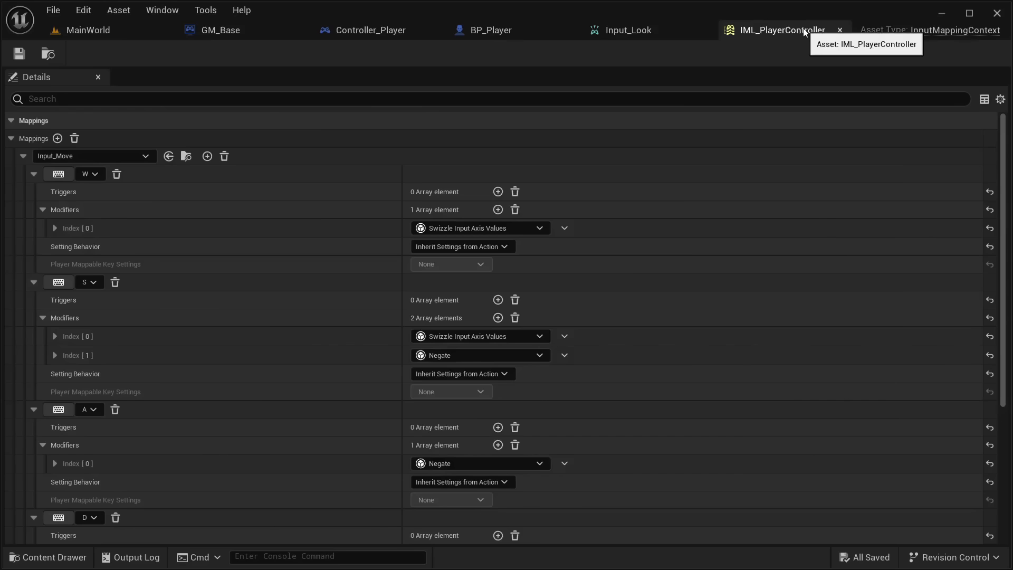
Review the Input_Move and Input_Look mappings in the IML_PlayerController mapping context and save the asset
{"action": "scroll", "coordinate": [293, 445], "scroll_direction": "down", "scroll_amount": 2}
{"action": "scroll", "coordinate": [245, 518], "scroll_direction": "down", "scroll_amount": 5}
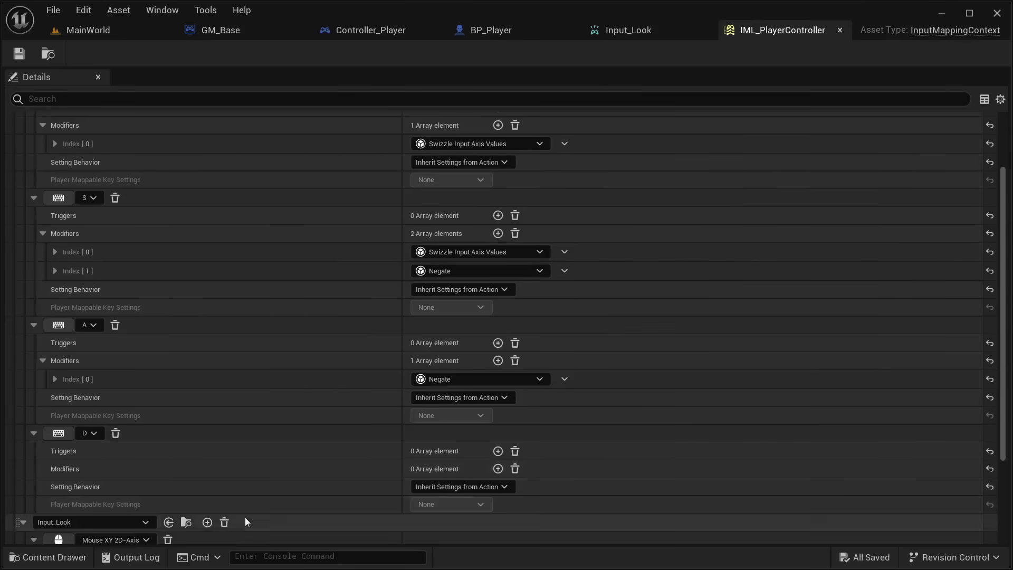
{"action": "left_click", "coordinate": [516, 449]}
{"action": "left_click", "coordinate": [16, 59]}
Play-test the MainWorld level with the player character and end the play session
{"action": "left_click", "coordinate": [106, 32]}
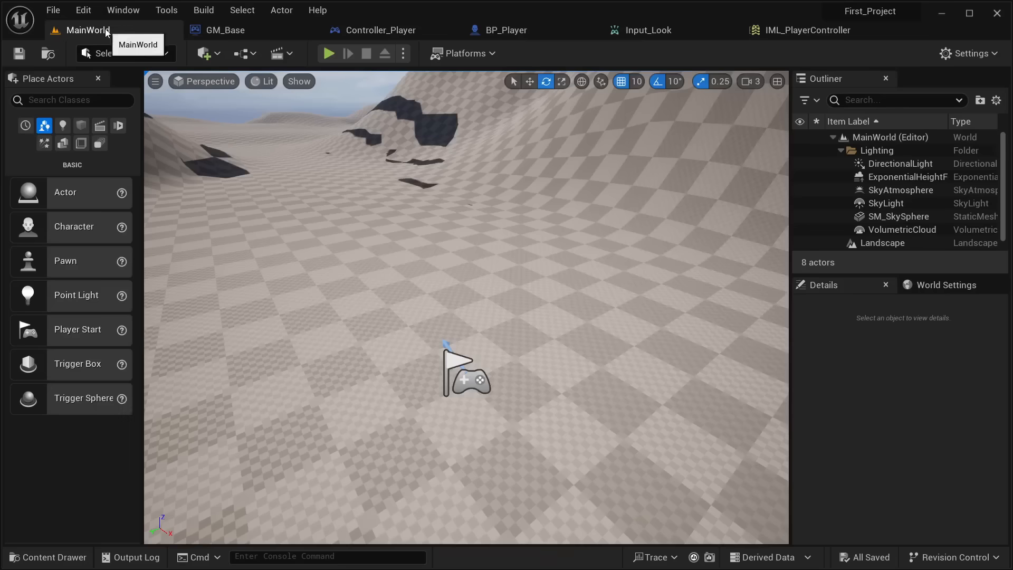
{"action": "left_click", "coordinate": [329, 53]}
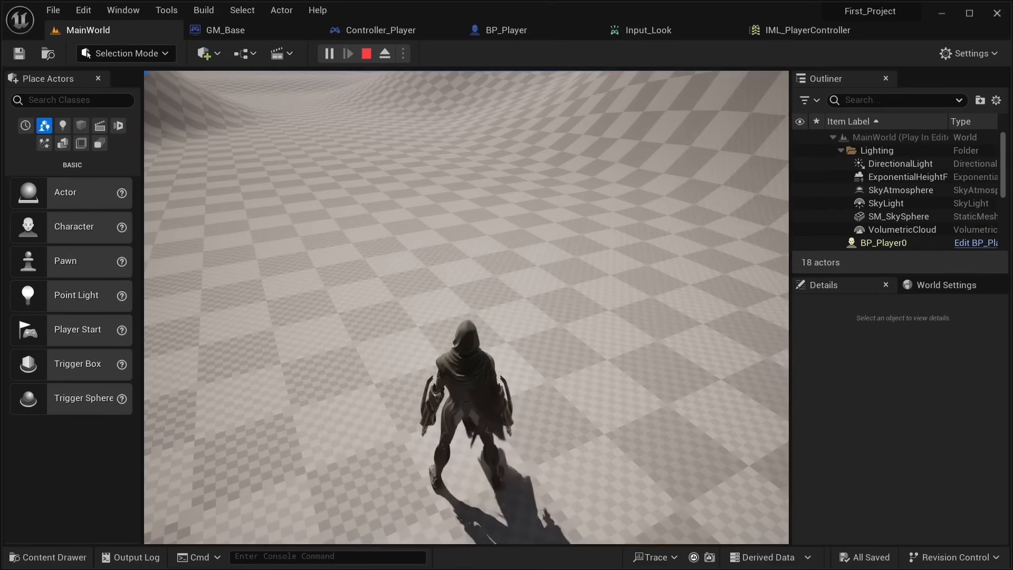
{"action": "key", "text": "Escape"}
Examine the layout of the Input_Look and Event BeginPlay node groups in the BP_Player event graph
{"action": "left_click", "coordinate": [525, 31]}
{"action": "scroll", "coordinate": [569, 327], "scroll_direction": "down", "scroll_amount": 7}
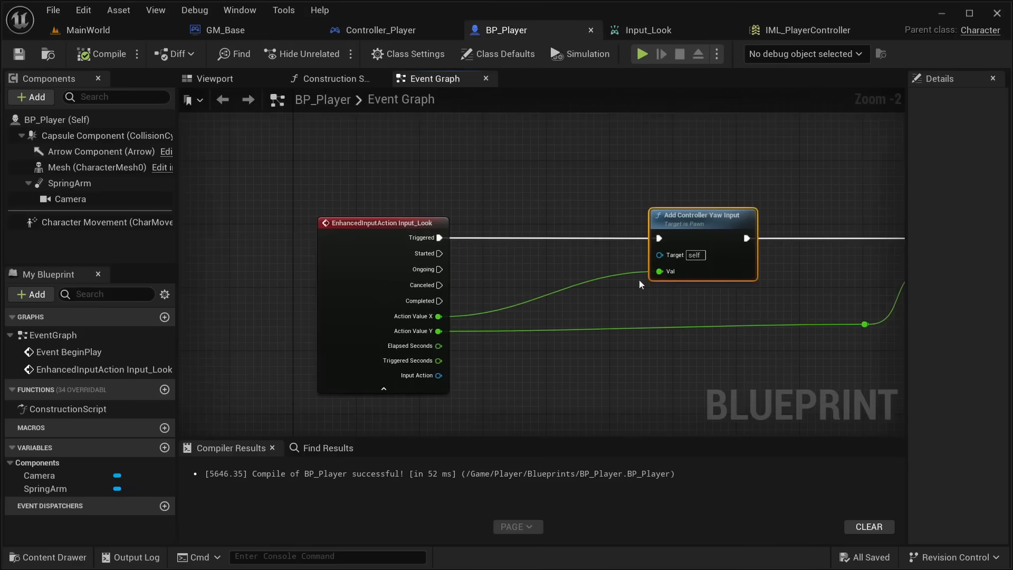
{"action": "right_click_drag", "start_coordinate": [523, 343], "coordinate": [501, 364]}
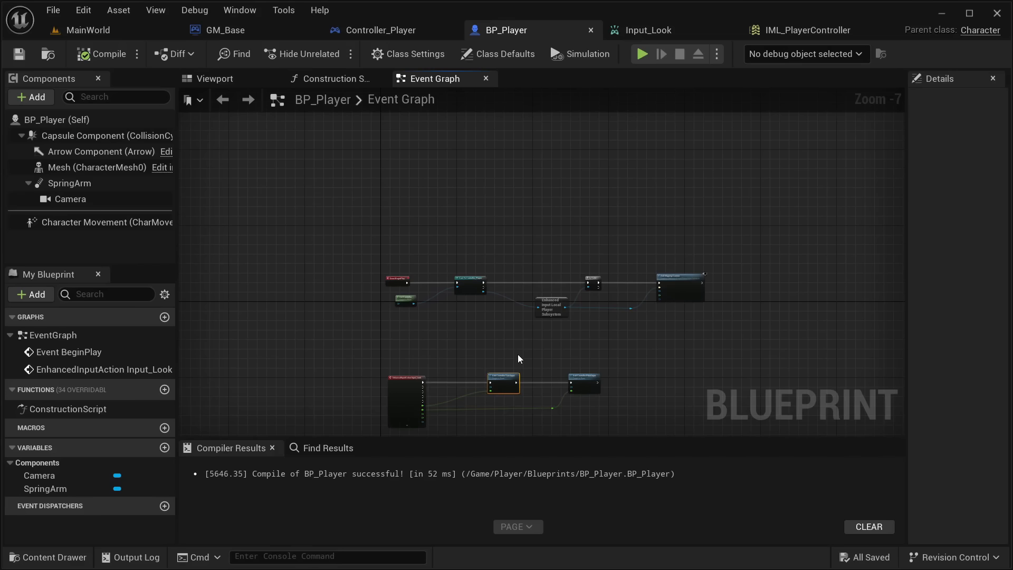
{"action": "scroll", "coordinate": [517, 353], "scroll_direction": "up", "scroll_amount": 2}
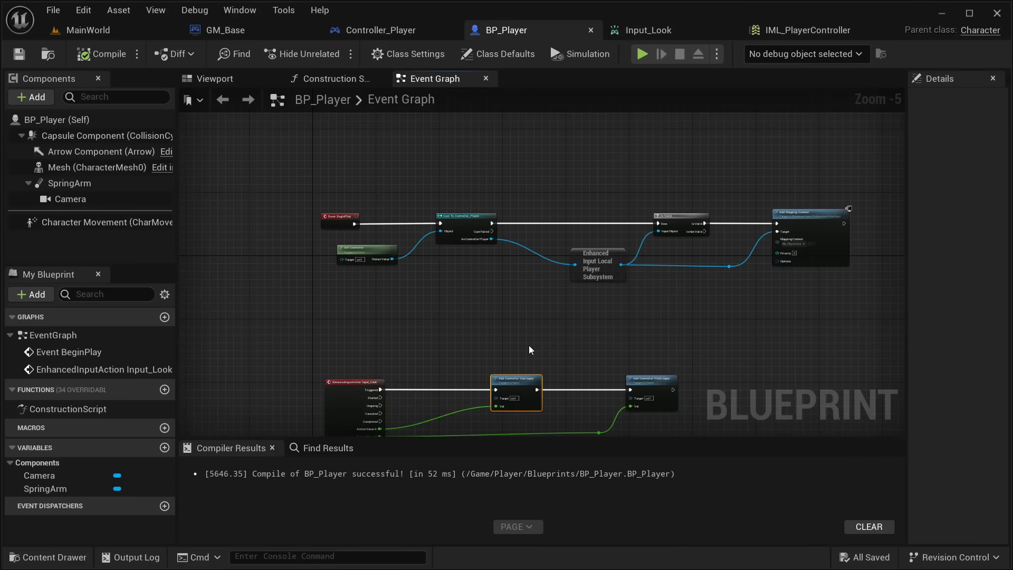
{"action": "right_click_drag", "start_coordinate": [528, 345], "coordinate": [662, 304]}
{"action": "scroll", "coordinate": [688, 353], "scroll_direction": "down", "scroll_amount": 2}
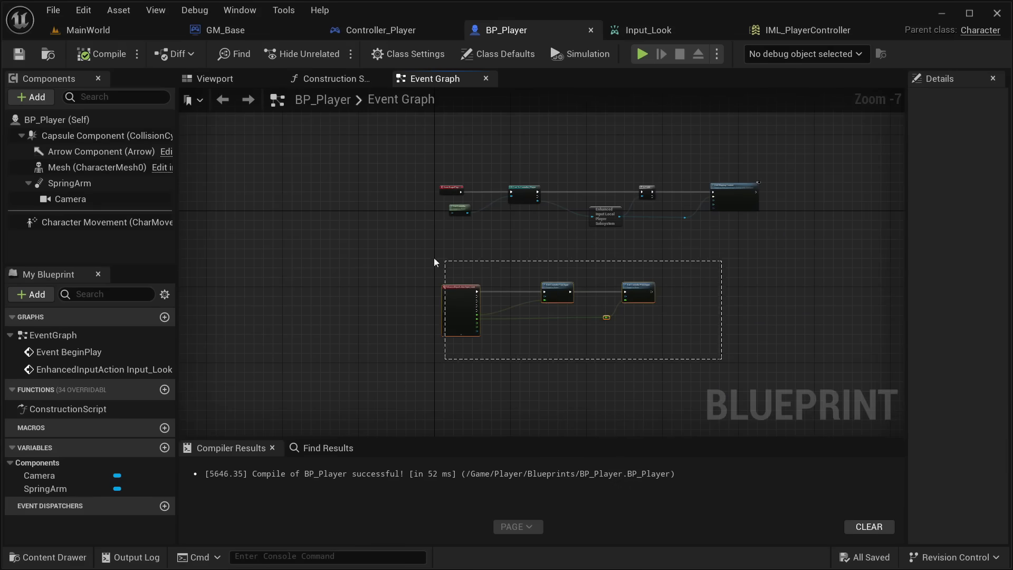
{"action": "left_click_drag", "start_coordinate": [722, 360], "coordinate": [434, 259]}
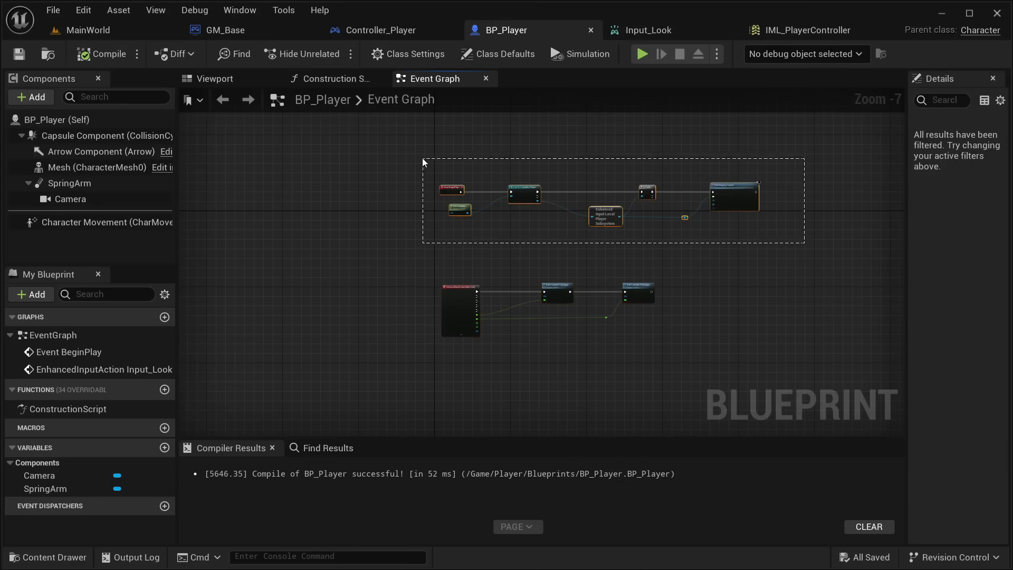
{"action": "left_click_drag", "start_coordinate": [422, 157], "coordinate": [422, 157]}
{"action": "right_click_drag", "start_coordinate": [497, 204], "coordinate": [452, 197]}
{"action": "scroll", "coordinate": [474, 347], "scroll_direction": "down", "scroll_amount": 4}
{"action": "scroll", "coordinate": [474, 346], "scroll_direction": "down", "scroll_amount": 1}
{"action": "right_click_drag", "start_coordinate": [573, 278], "coordinate": [428, 259]}
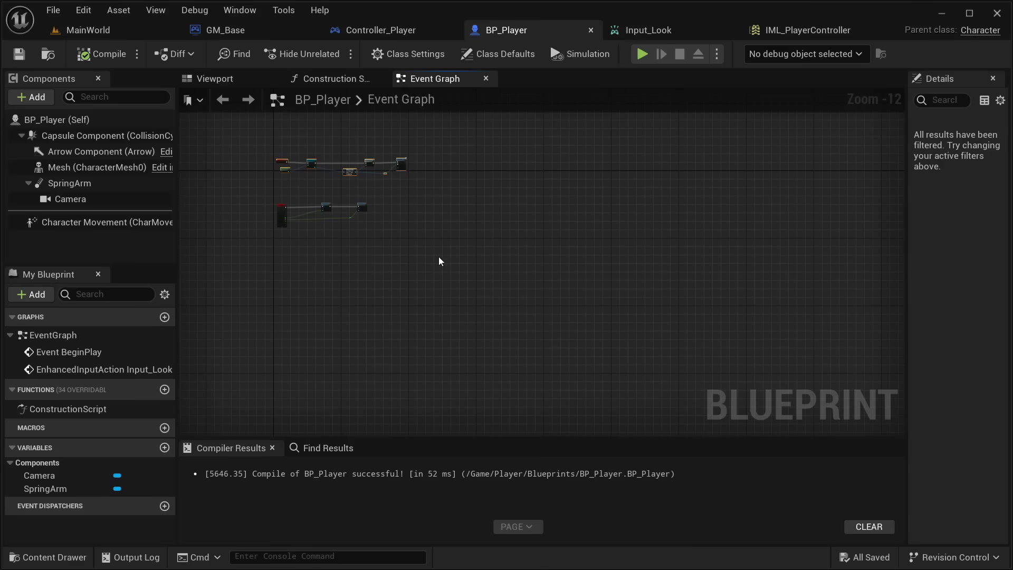
Enclose the whole Event BeginPlay node chain in a comment box titled "Begin Play"
{"action": "left_click", "coordinate": [70, 355]}
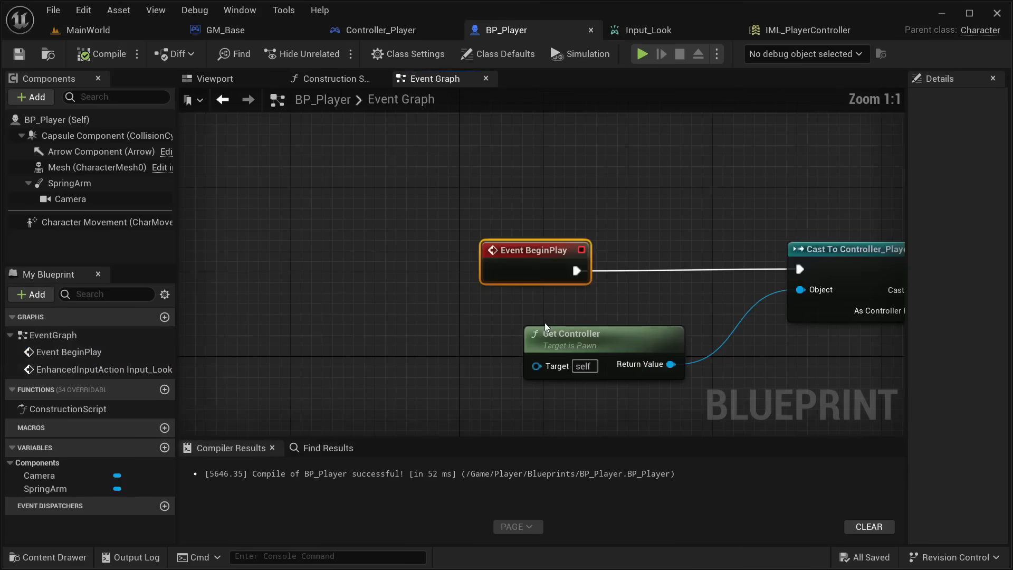
{"action": "scroll", "coordinate": [546, 319], "scroll_direction": "down", "scroll_amount": 6}
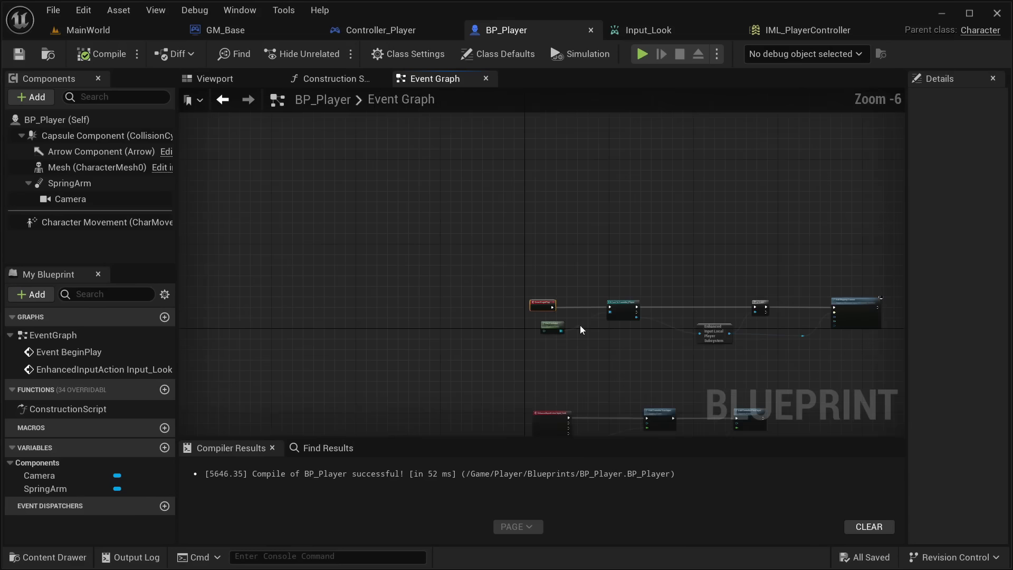
{"action": "right_click_drag", "start_coordinate": [581, 325], "coordinate": [330, 266]}
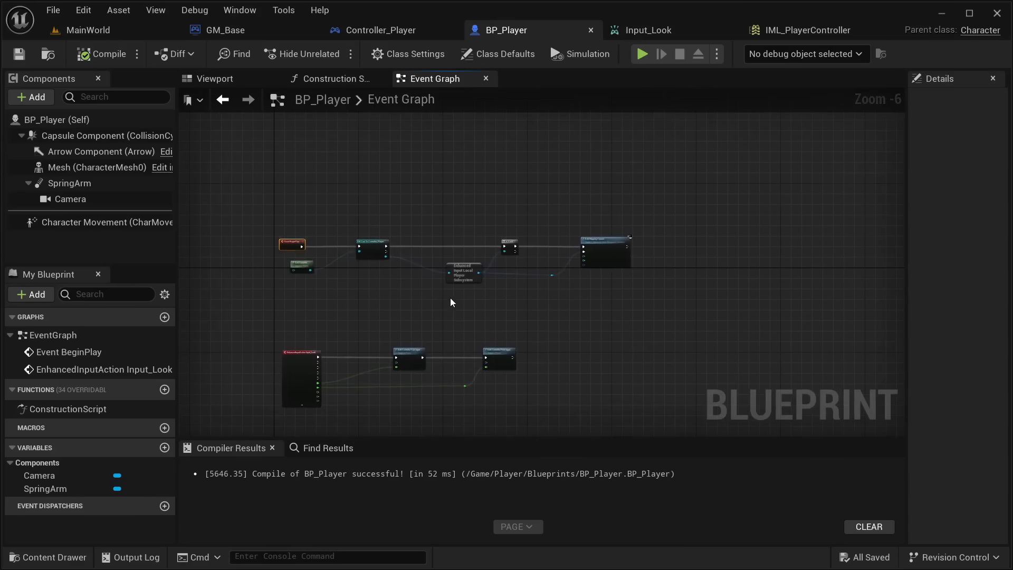
{"action": "right_click_drag", "start_coordinate": [451, 301], "coordinate": [490, 345]}
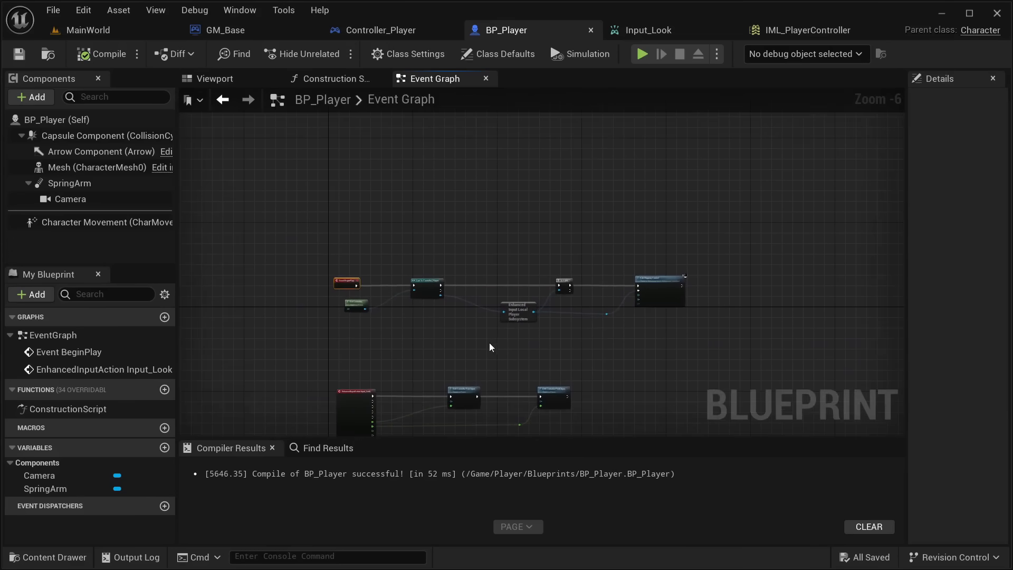
{"action": "left_click_drag", "start_coordinate": [740, 347], "coordinate": [299, 227]}
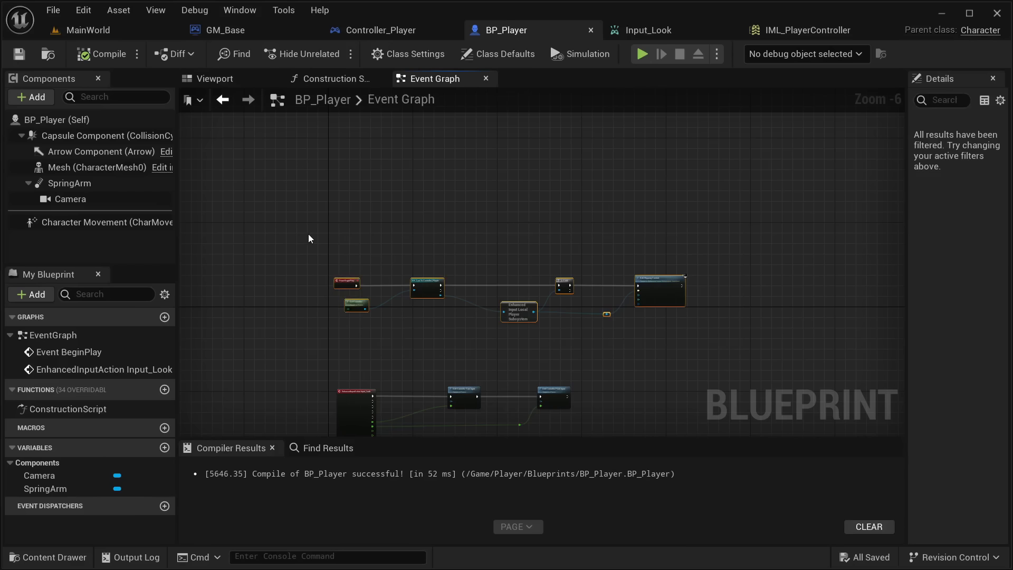
{"action": "key", "text": "c"}
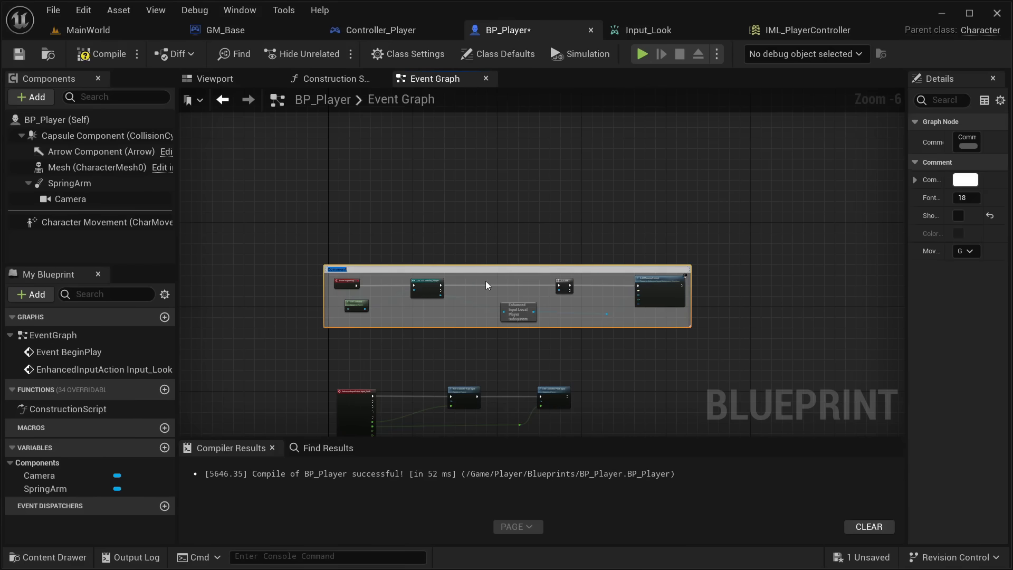
{"action": "scroll", "coordinate": [486, 281], "scroll_direction": "up", "scroll_amount": 3}
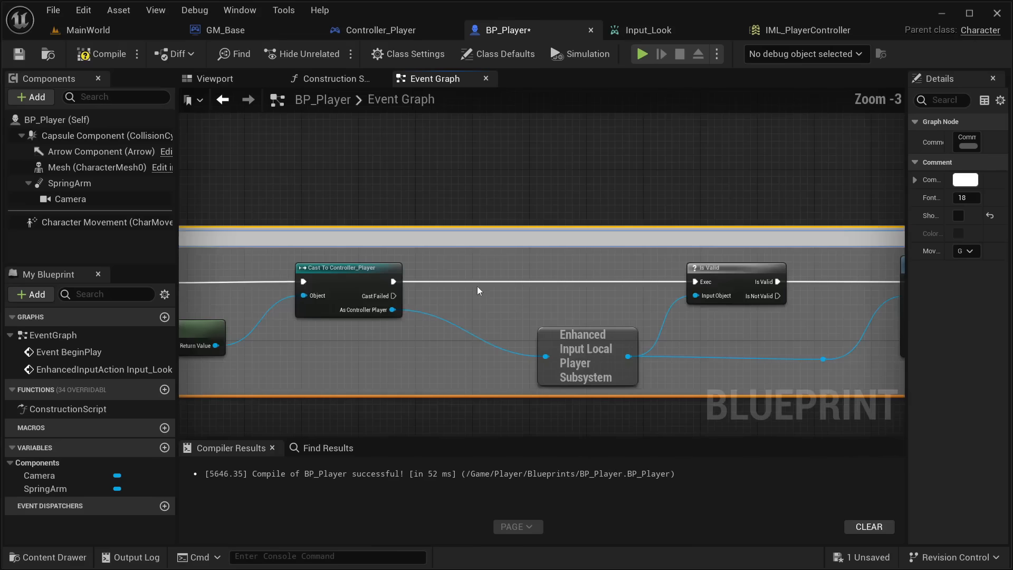
{"action": "right_click_drag", "start_coordinate": [378, 264], "coordinate": [657, 290]}
{"action": "double_click", "coordinate": [378, 262]}
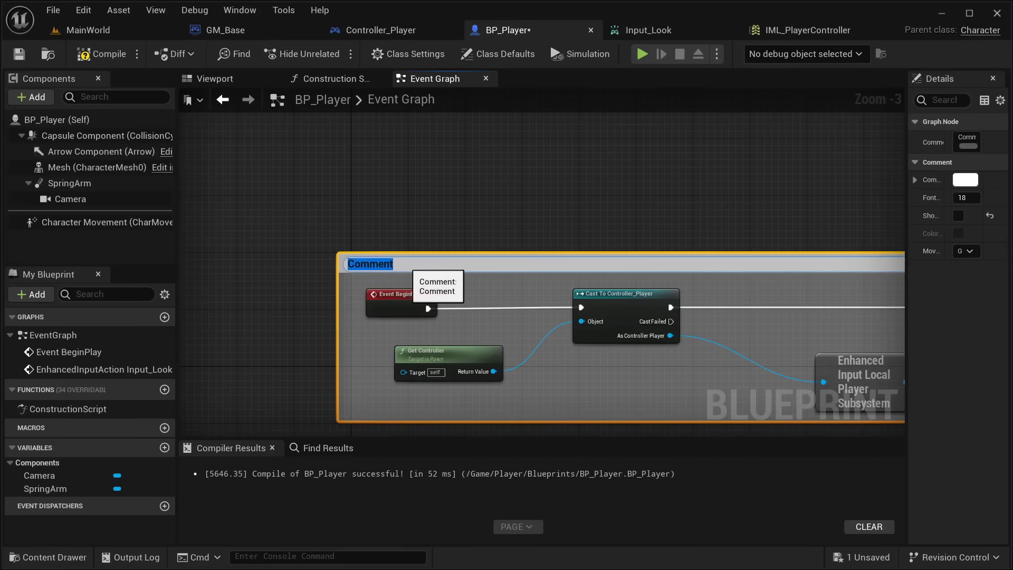
{"action": "type", "text": "Begin Play"}
{"action": "key", "text": "Return"}
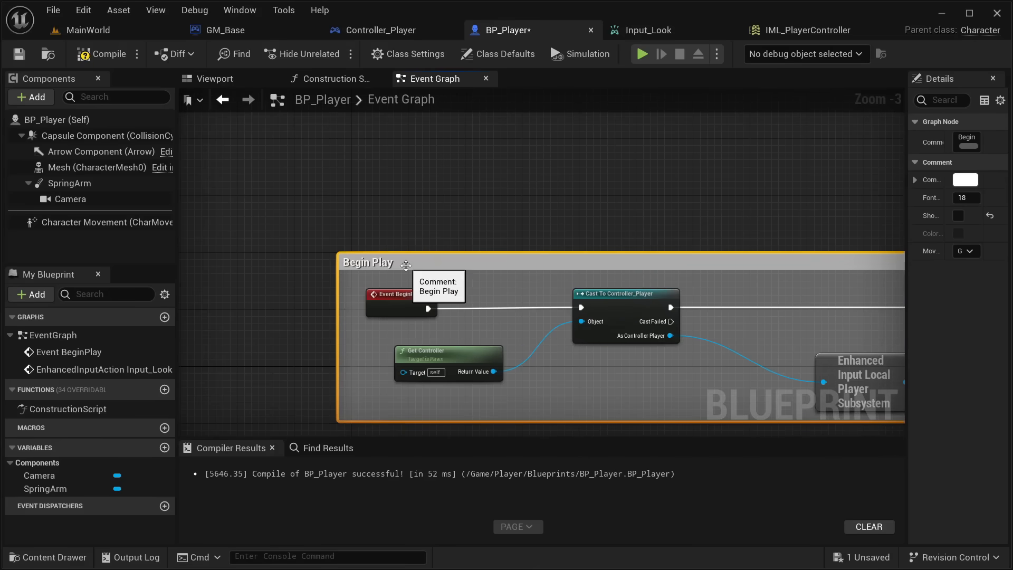
Widen the comment's details area and enable Show Bubble When Zoomed for the Begin Play comment
{"action": "left_click_drag", "start_coordinate": [907, 221], "coordinate": [775, 215]}
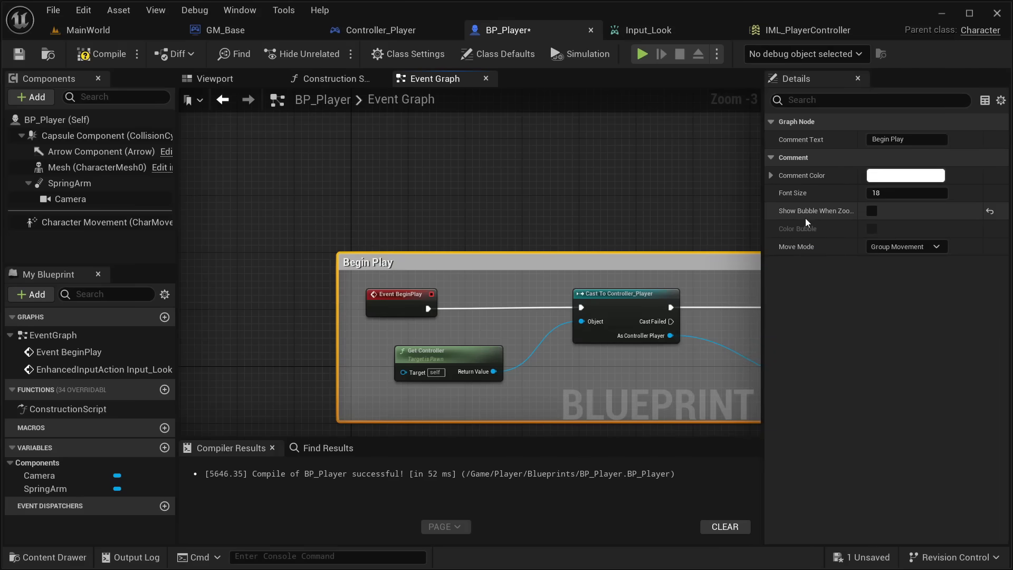
{"action": "left_click", "coordinate": [871, 211]}
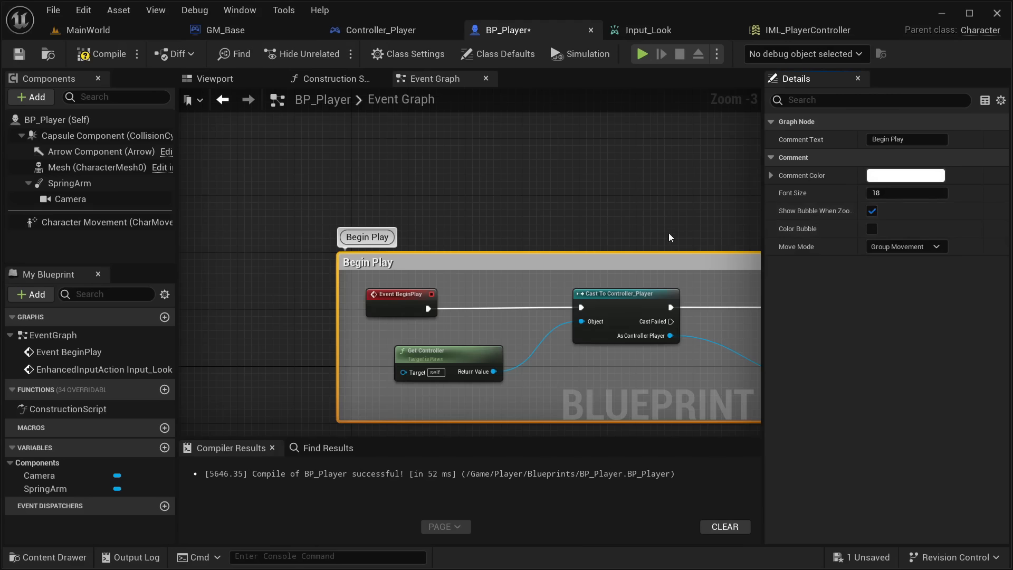
{"action": "scroll", "coordinate": [669, 232], "scroll_direction": "down", "scroll_amount": 9}
{"action": "right_click_drag", "start_coordinate": [488, 268], "coordinate": [477, 247]}
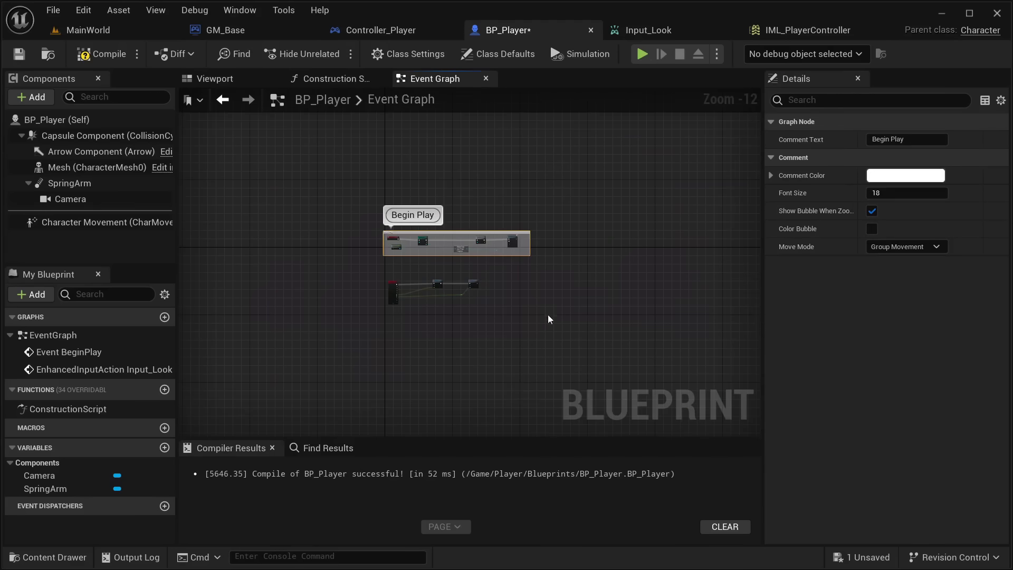
Enclose the Input_Look event nodes in a comment titled "Input Look" and enable its Show Bubble When Zoomed option
{"action": "scroll", "coordinate": [470, 369], "scroll_direction": "up", "scroll_amount": 6}
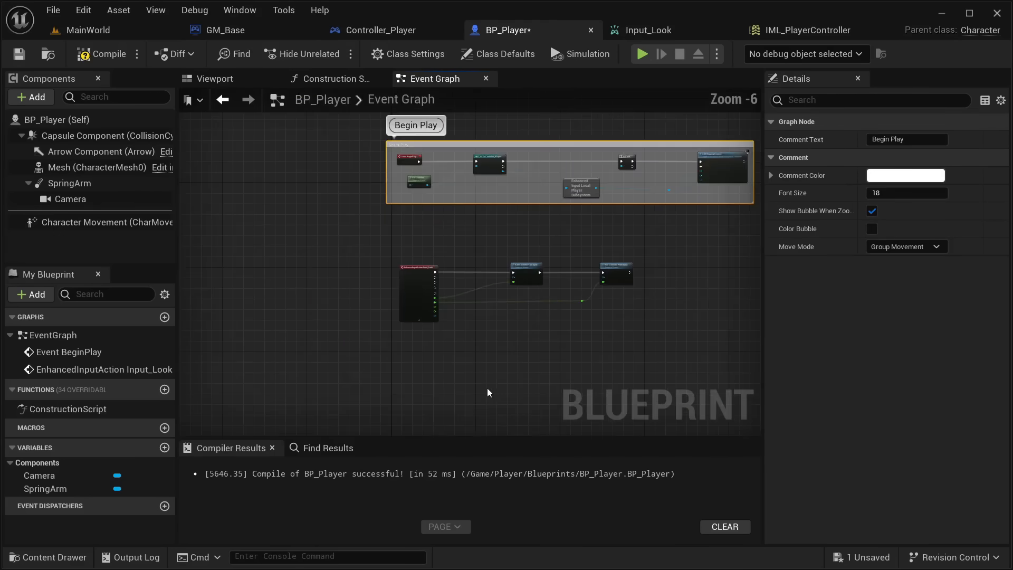
{"action": "scroll", "coordinate": [485, 389], "scroll_direction": "up", "scroll_amount": 2}
{"action": "right_click_drag", "start_coordinate": [475, 379], "coordinate": [430, 433]}
{"action": "scroll", "coordinate": [554, 420], "scroll_direction": "down", "scroll_amount": 2}
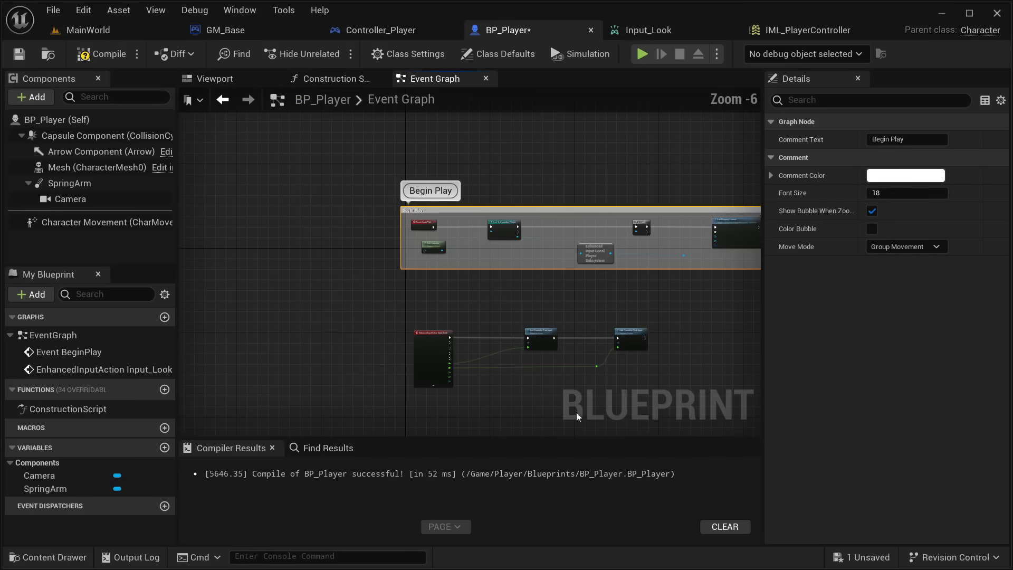
{"action": "left_click_drag", "start_coordinate": [684, 405], "coordinate": [398, 289]}
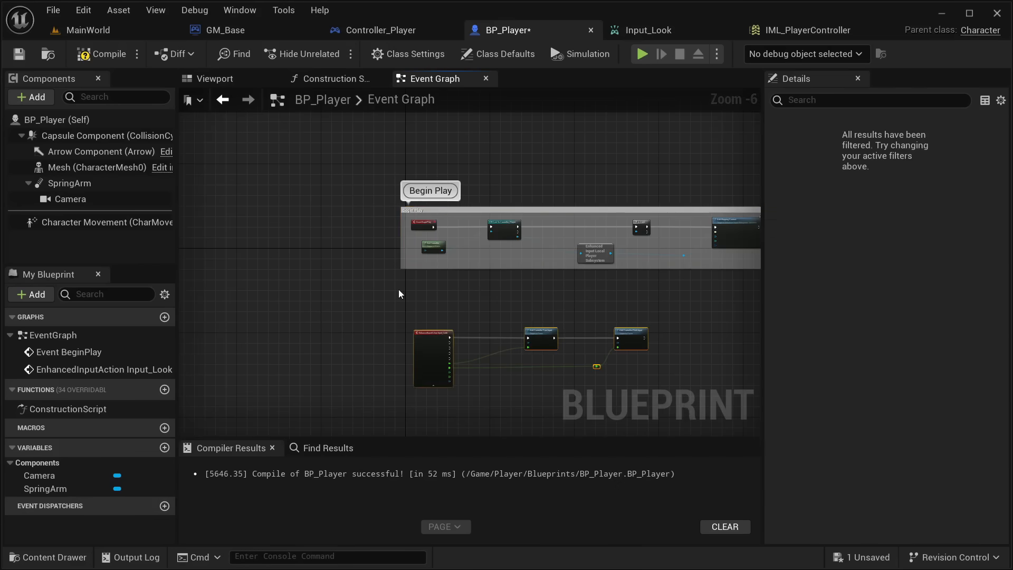
{"action": "type", "text": "cInput Lo"}
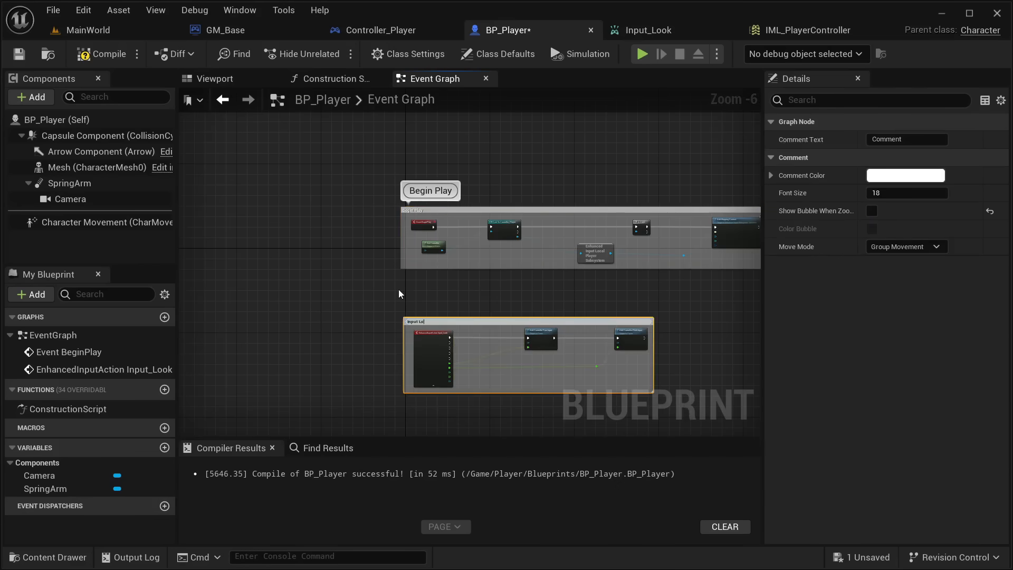
{"action": "type", "text": "ok"}
{"action": "key", "text": "Return"}
{"action": "left_click", "coordinate": [873, 211]}
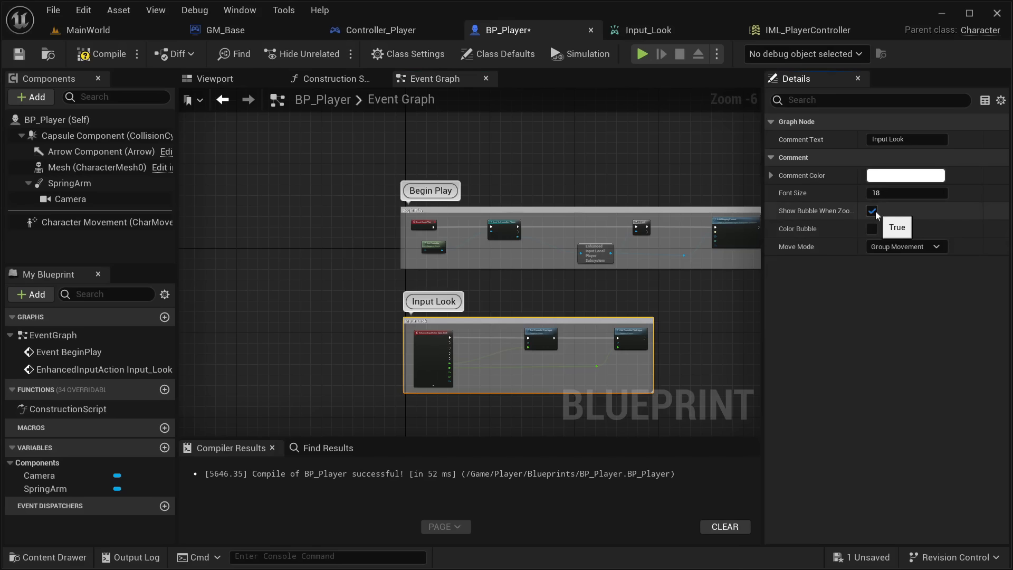
Add the Input_Move enhanced action event in the empty space below the Input Look comment and expand its node
{"action": "right_click_drag", "start_coordinate": [553, 296], "coordinate": [537, 218]}
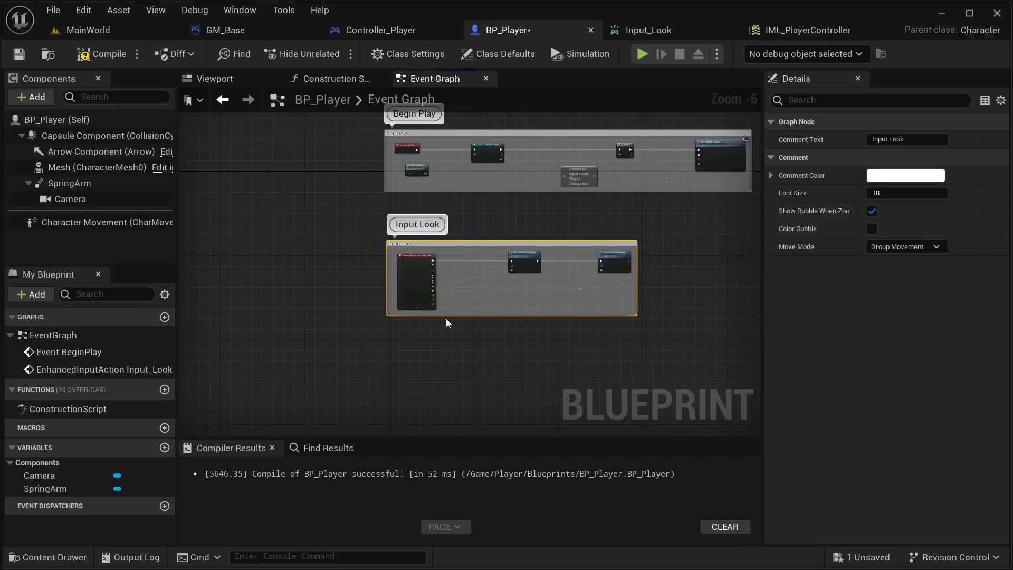
{"action": "right_click_drag", "start_coordinate": [418, 364], "coordinate": [456, 282]}
{"action": "left_click", "coordinate": [453, 284]}
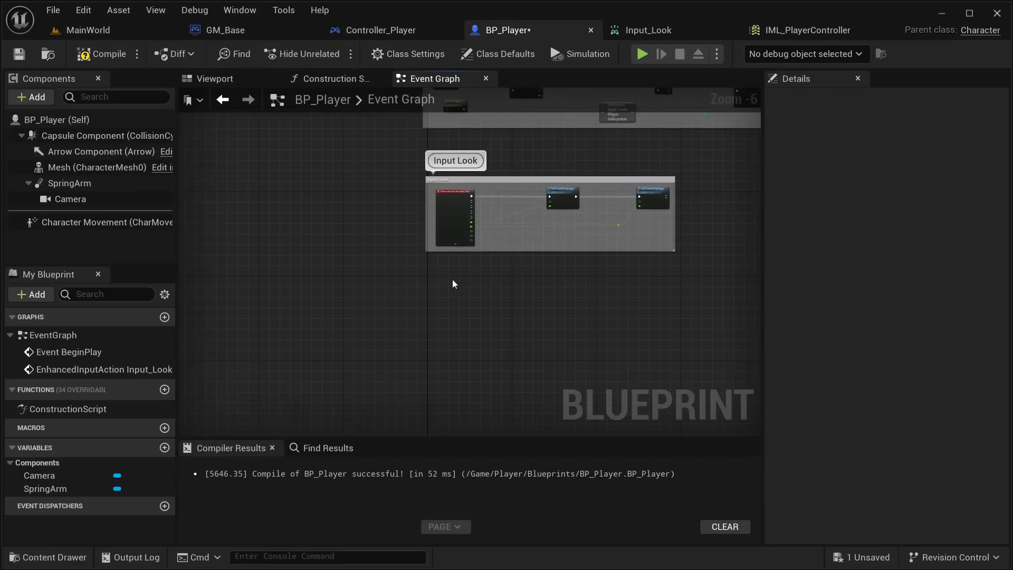
{"action": "right_click", "coordinate": [437, 289]}
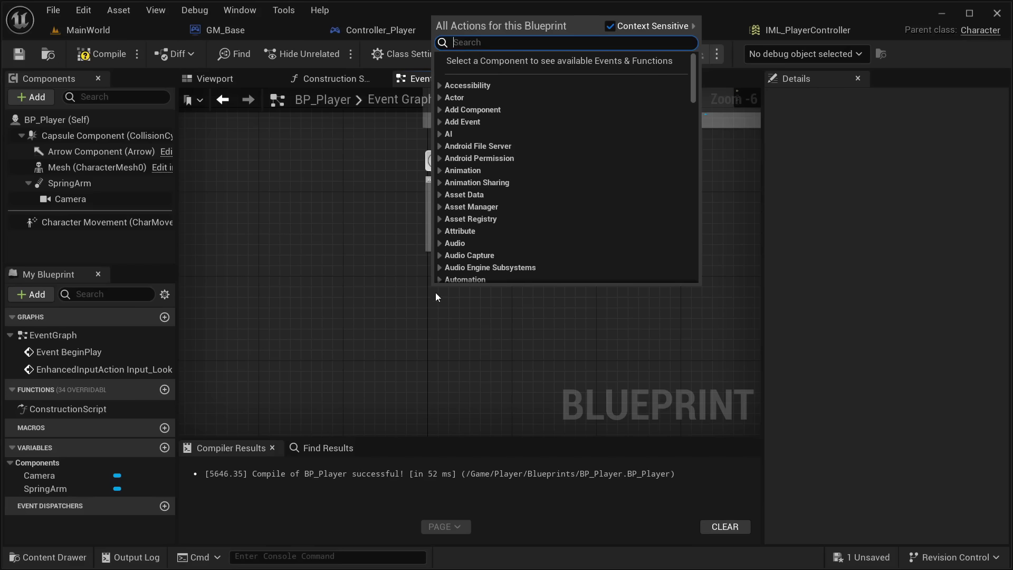
{"action": "type", "text": "input_mo"}
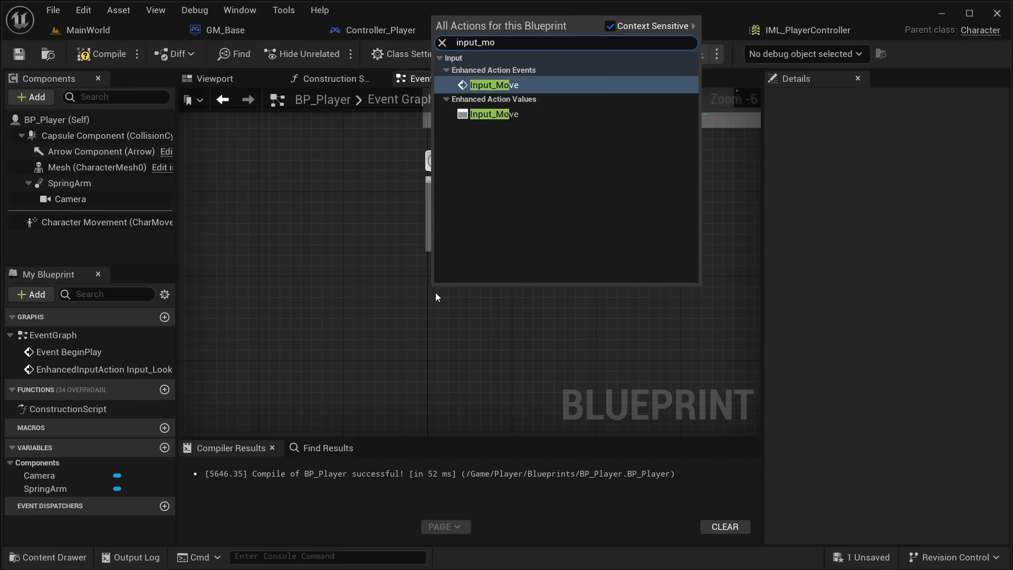
{"action": "left_click", "coordinate": [528, 88]}
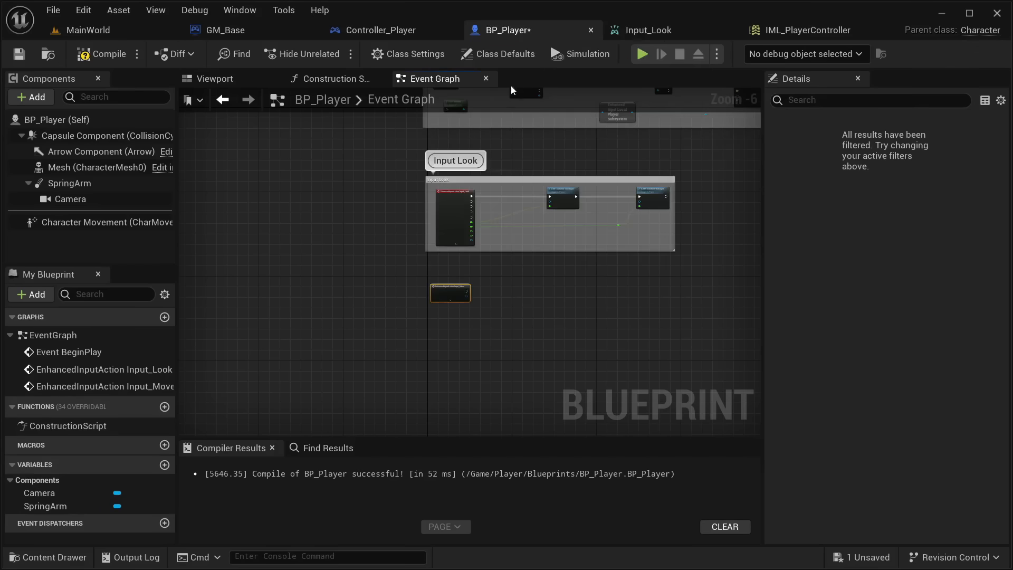
{"action": "left_click", "coordinate": [413, 327]}
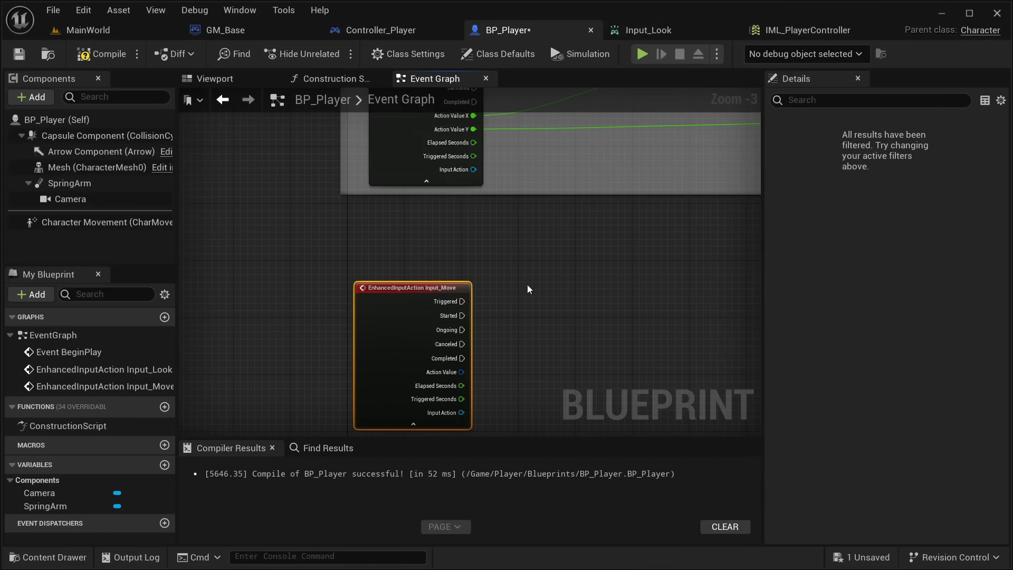
Split the Input_Move event's Action Value struct pin into separate X and Y values
{"action": "right_click_drag", "start_coordinate": [530, 290], "coordinate": [452, 217]}
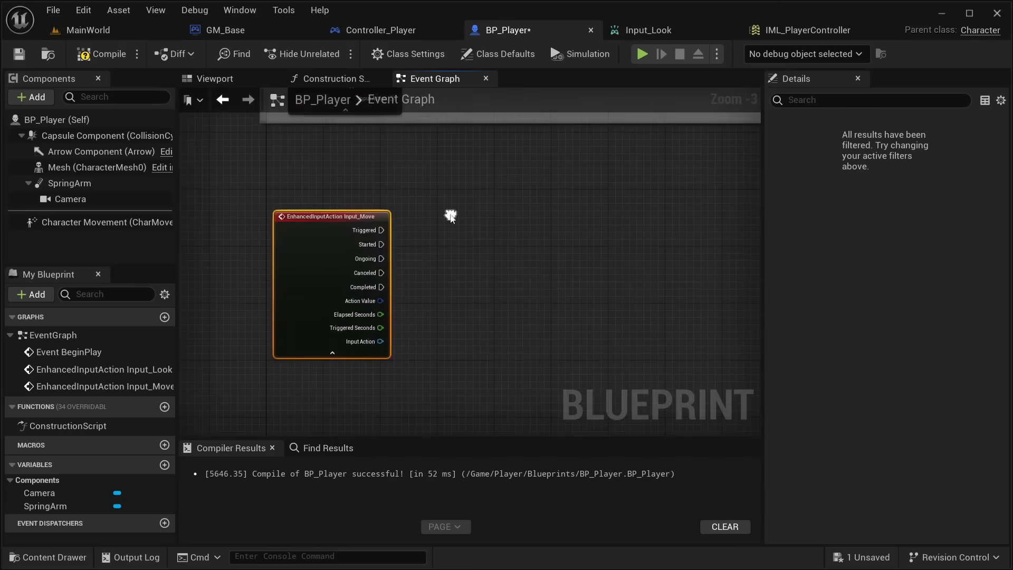
{"action": "right_click_drag", "start_coordinate": [336, 303], "coordinate": [318, 339]}
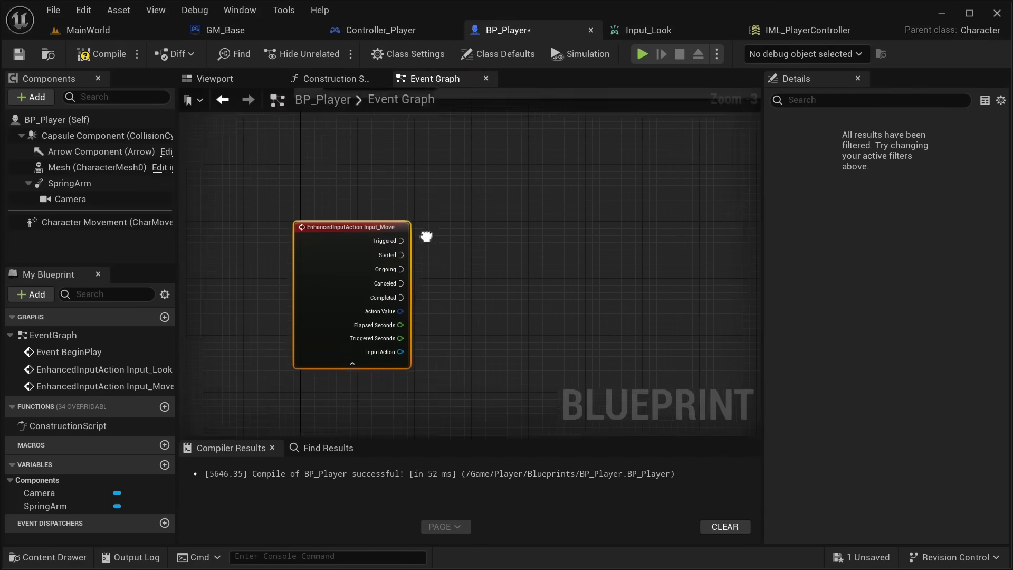
{"action": "right_click", "coordinate": [389, 302]}
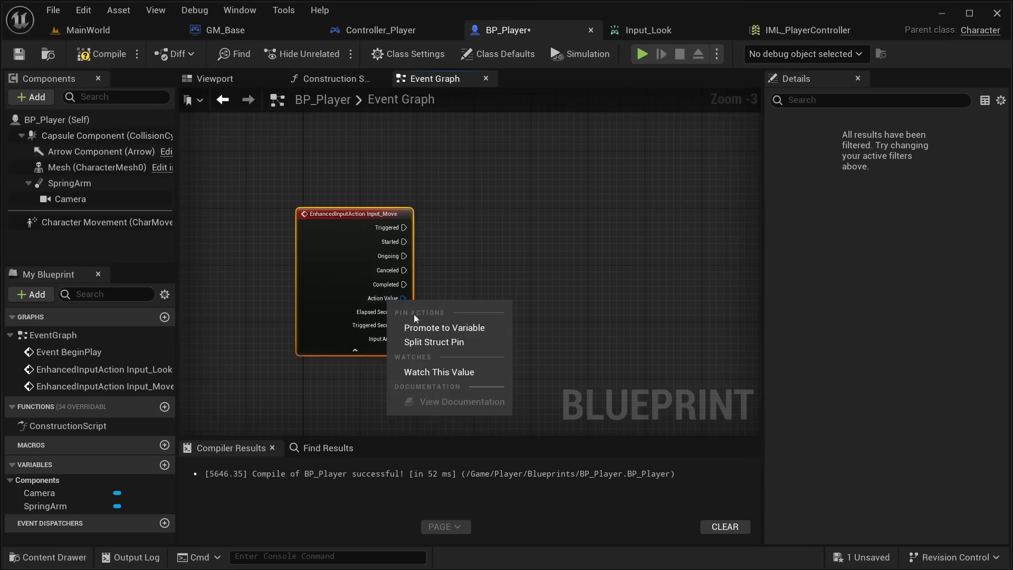
{"action": "left_click", "coordinate": [434, 342]}
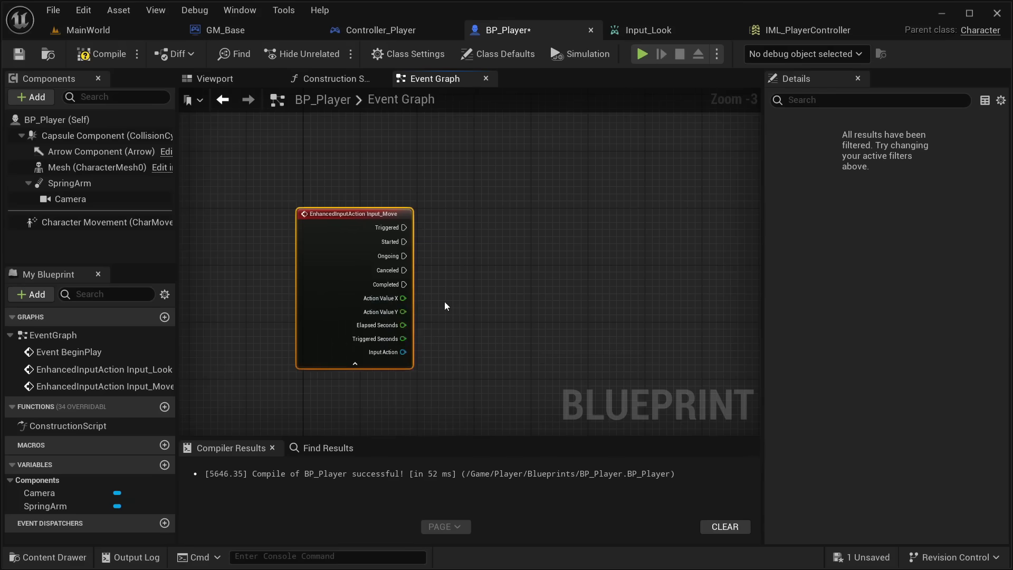
Add an Add Movement Input node driven by Input_Move's Triggered output and place it well to the right of the event
{"action": "right_click_drag", "start_coordinate": [481, 264], "coordinate": [424, 242]}
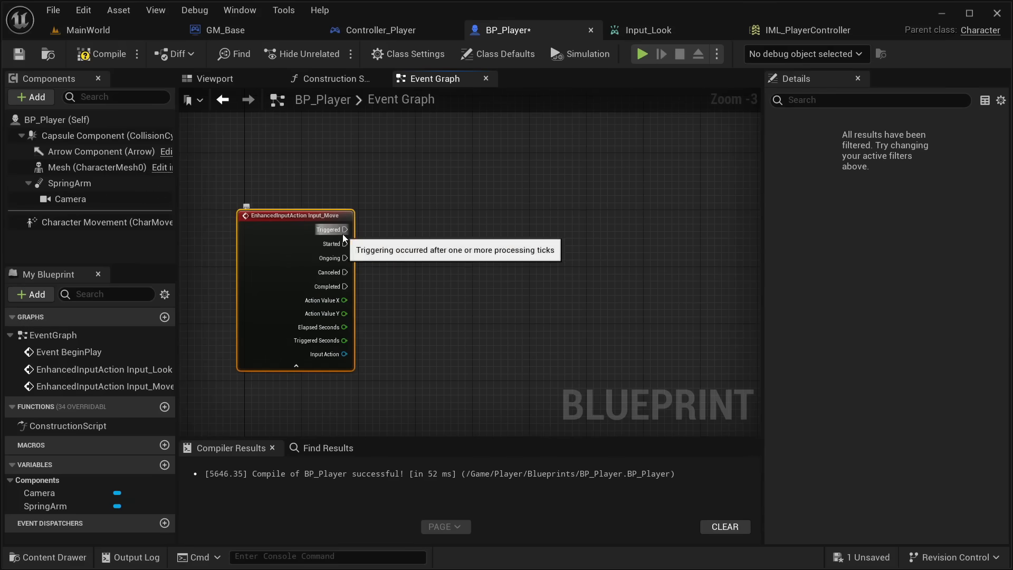
{"action": "left_click_drag", "start_coordinate": [344, 236], "coordinate": [559, 234]}
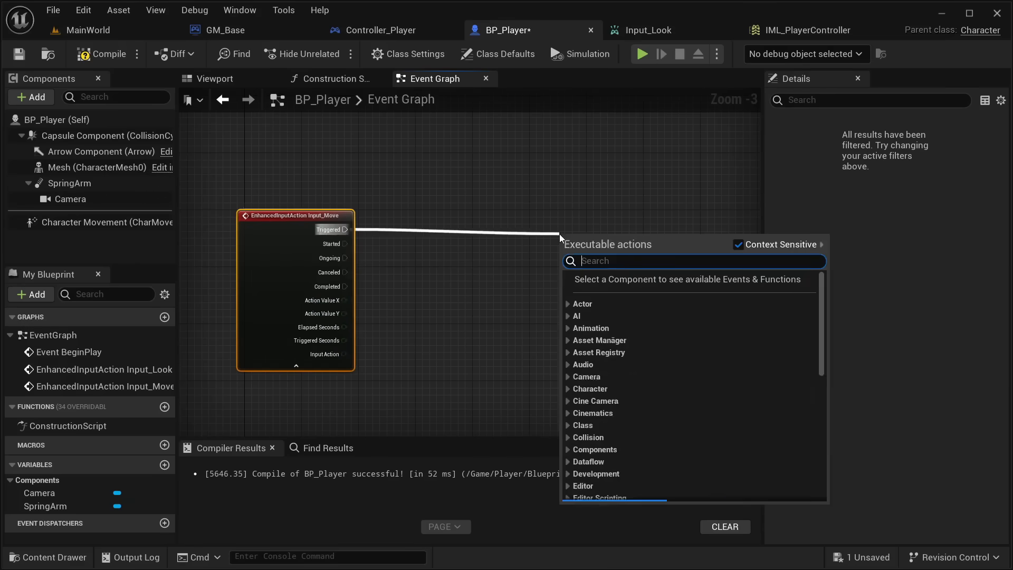
{"action": "type", "text": "add movement in"}
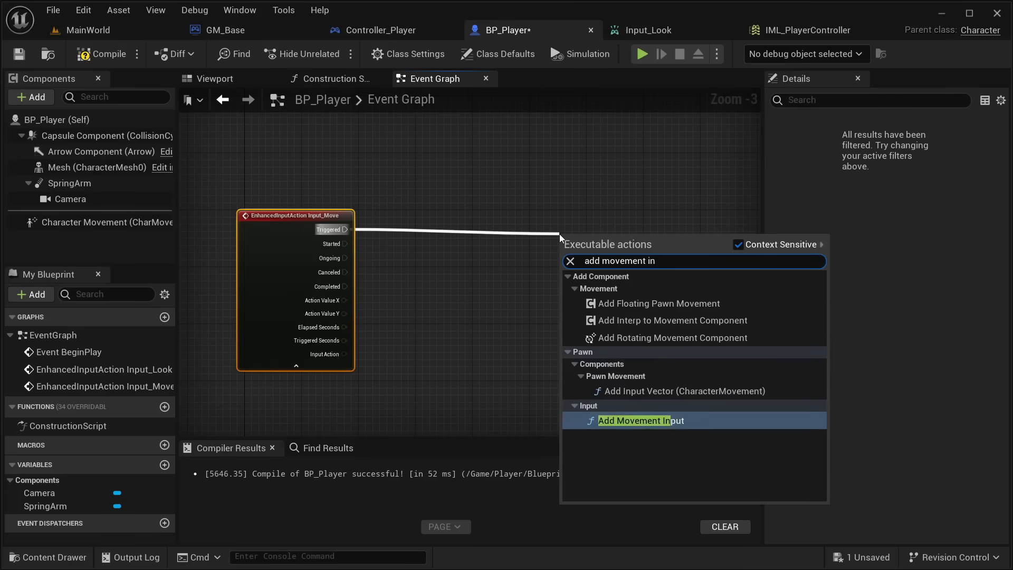
{"action": "key", "text": "Return"}
{"action": "right_click_drag", "start_coordinate": [597, 186], "coordinate": [375, 171]}
{"action": "left_click_drag", "start_coordinate": [399, 232], "coordinate": [606, 194]}
{"action": "right_click_drag", "start_coordinate": [649, 154], "coordinate": [464, 220]}
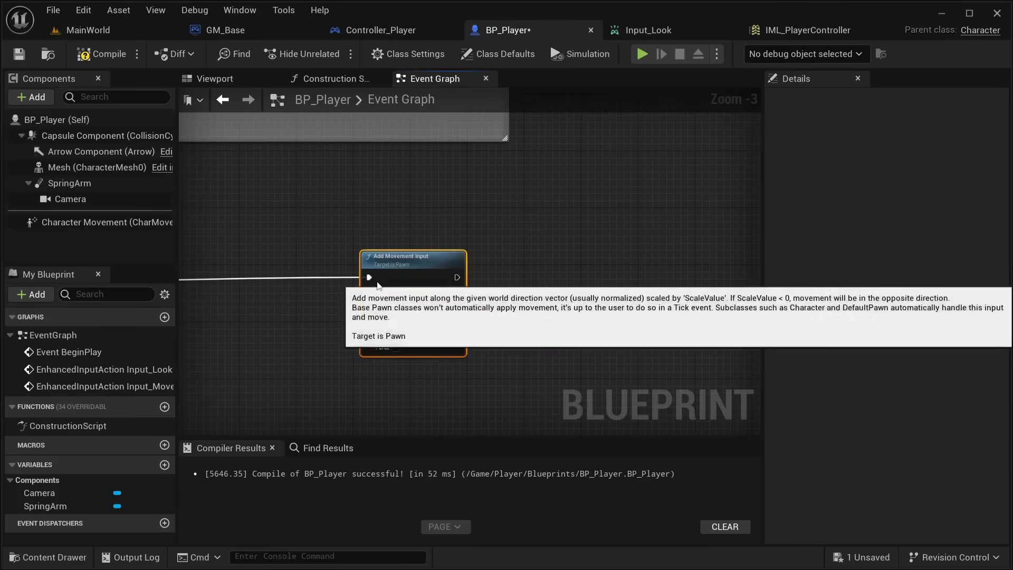
{"action": "scroll", "coordinate": [411, 283], "scroll_direction": "down", "scroll_amount": 2}
{"action": "right_click_drag", "start_coordinate": [437, 276], "coordinate": [479, 301]}
{"action": "left_click_drag", "start_coordinate": [455, 306], "coordinate": [495, 311]}
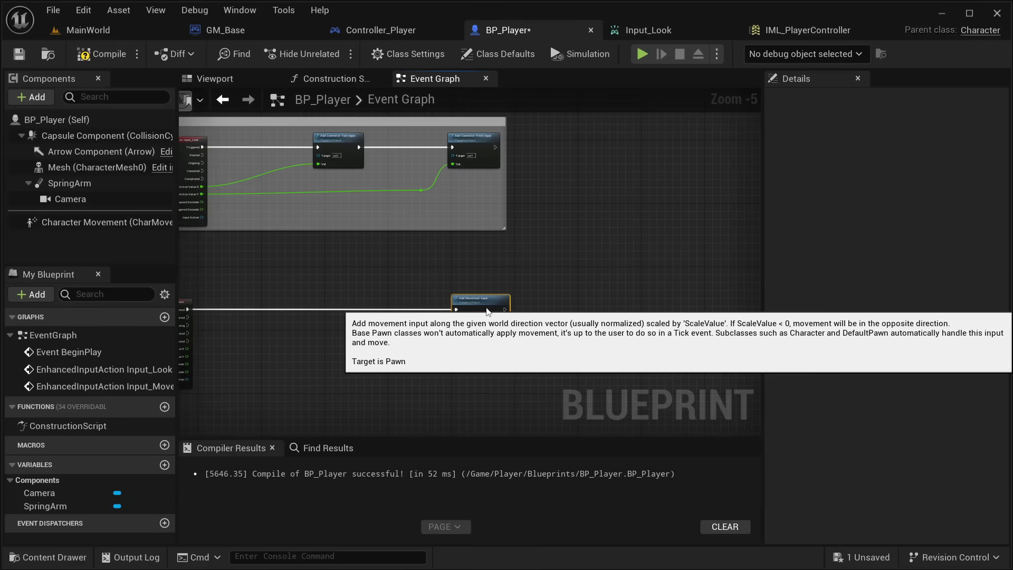
Duplicate the Add Movement Input node, place the copy further right, and chain its execution after the first one
{"action": "right_click_drag", "start_coordinate": [380, 333], "coordinate": [547, 312]}
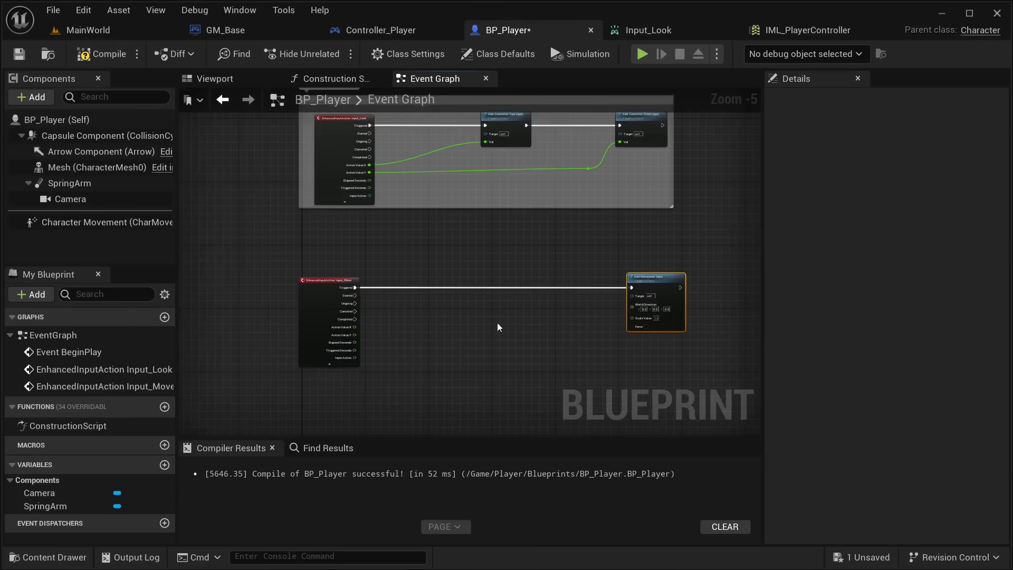
{"action": "scroll", "coordinate": [410, 347], "scroll_direction": "up", "scroll_amount": 2}
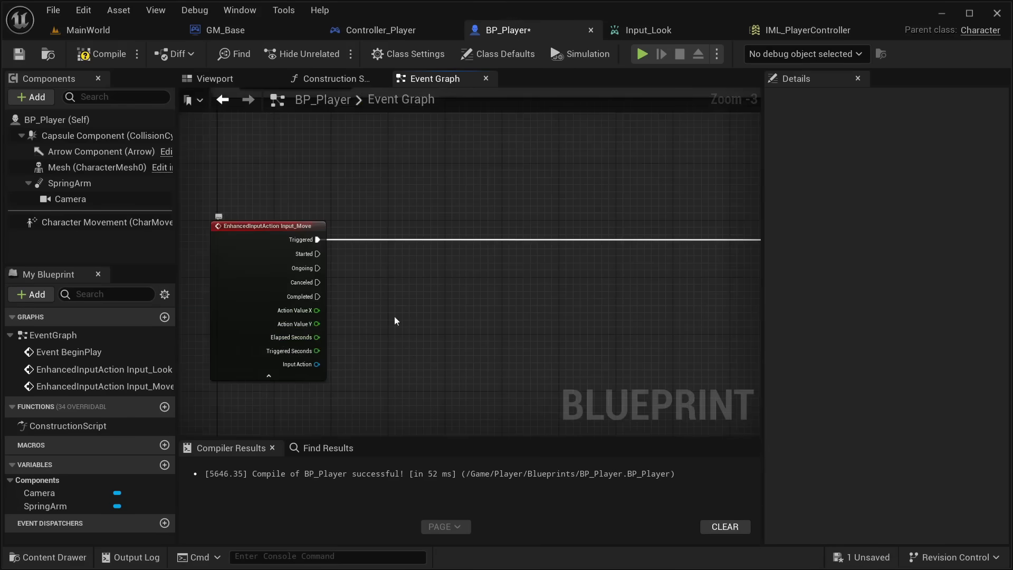
{"action": "right_click_drag", "start_coordinate": [396, 316], "coordinate": [224, 269]}
{"action": "right_click_drag", "start_coordinate": [508, 314], "coordinate": [277, 376]}
{"action": "scroll", "coordinate": [274, 373], "scroll_direction": "down", "scroll_amount": 2}
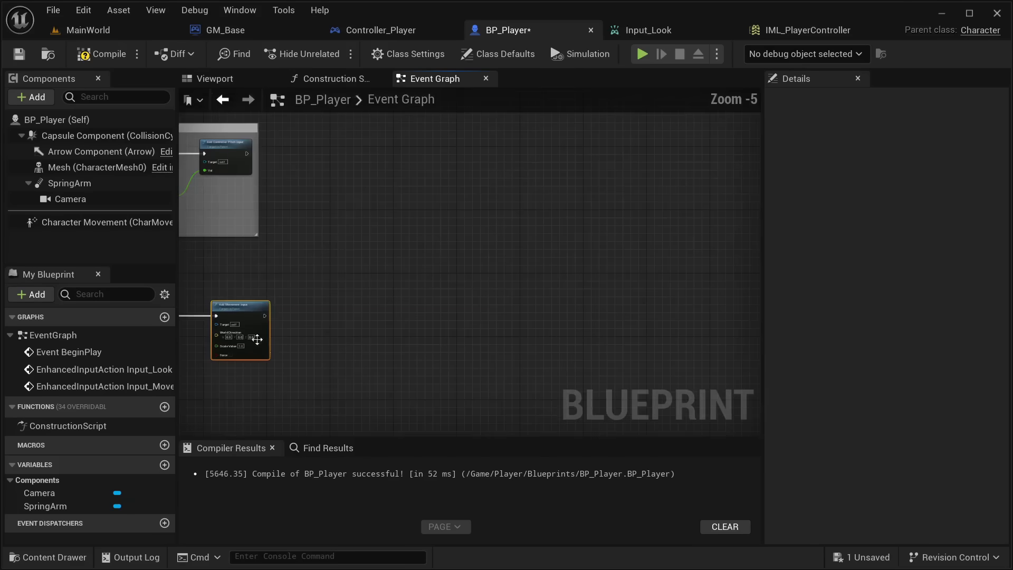
{"action": "key", "text": "ctrl+v"}
{"action": "left_click_drag", "start_coordinate": [430, 305], "coordinate": [546, 299]}
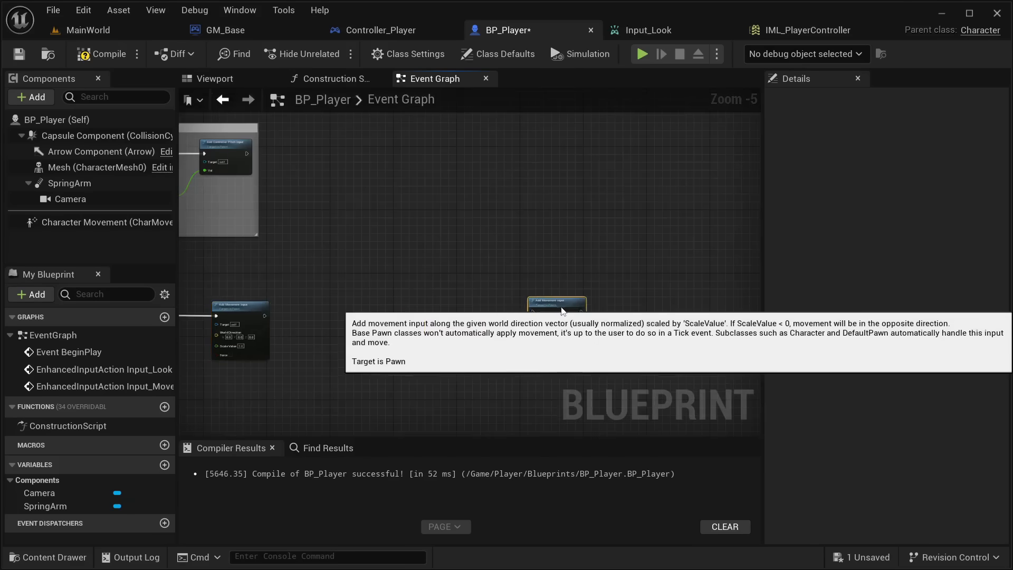
{"action": "left_click_drag", "start_coordinate": [264, 315], "coordinate": [545, 309]}
{"action": "right_click_drag", "start_coordinate": [408, 333], "coordinate": [683, 284]}
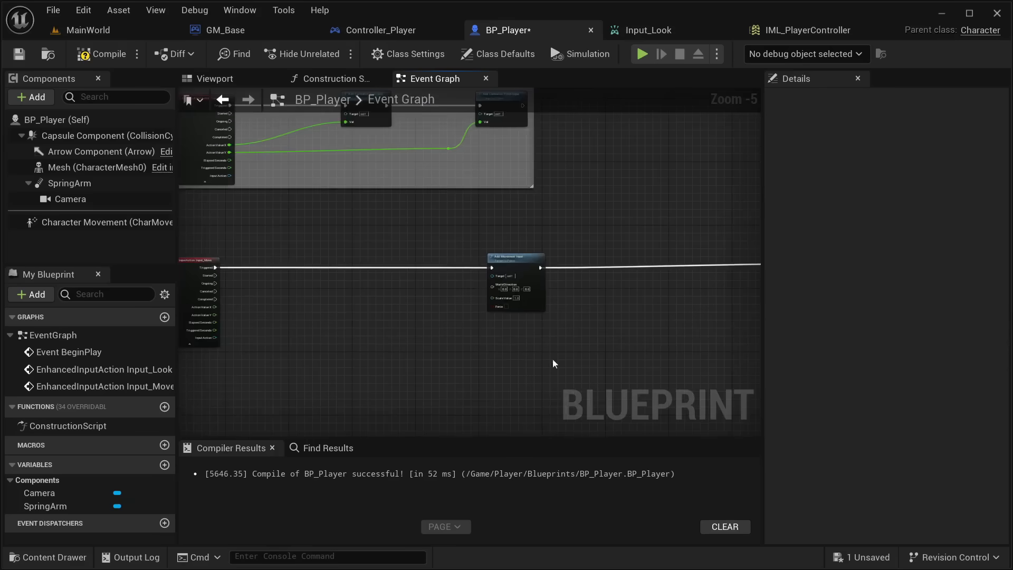
Add a Get Control Rotation node between the Input_Move event and the first Add Movement Input, and split its Return Value pin
{"action": "scroll", "coordinate": [465, 369], "scroll_direction": "up", "scroll_amount": 1}
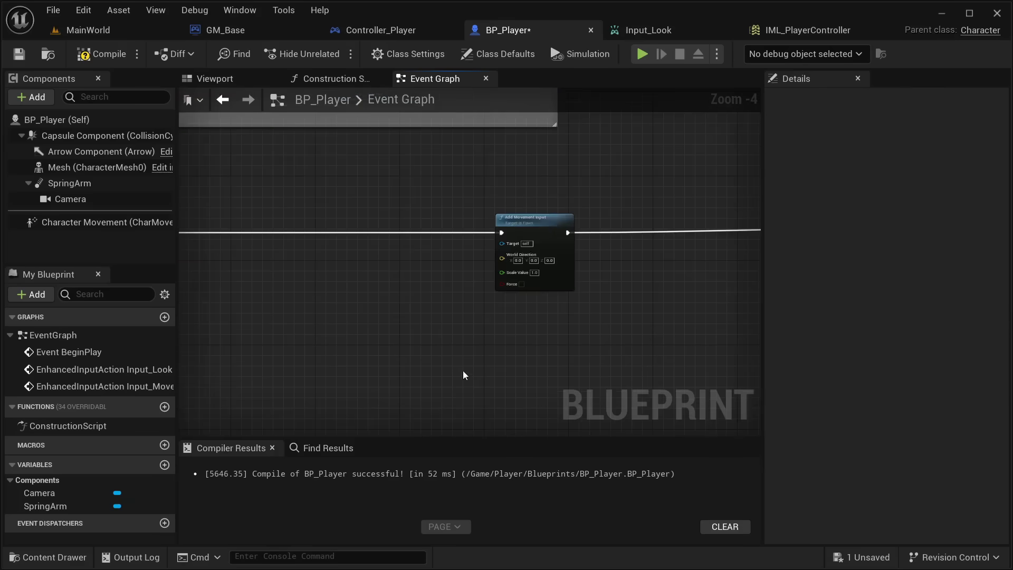
{"action": "right_click_drag", "start_coordinate": [473, 330], "coordinate": [665, 301]}
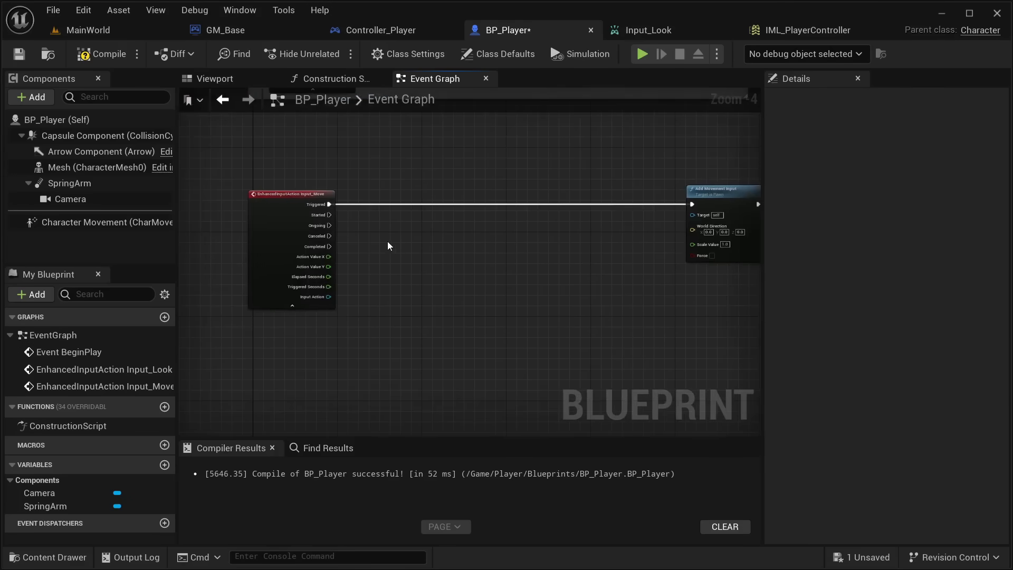
{"action": "right_click", "coordinate": [387, 242]}
{"action": "type", "text": "get control rota"}
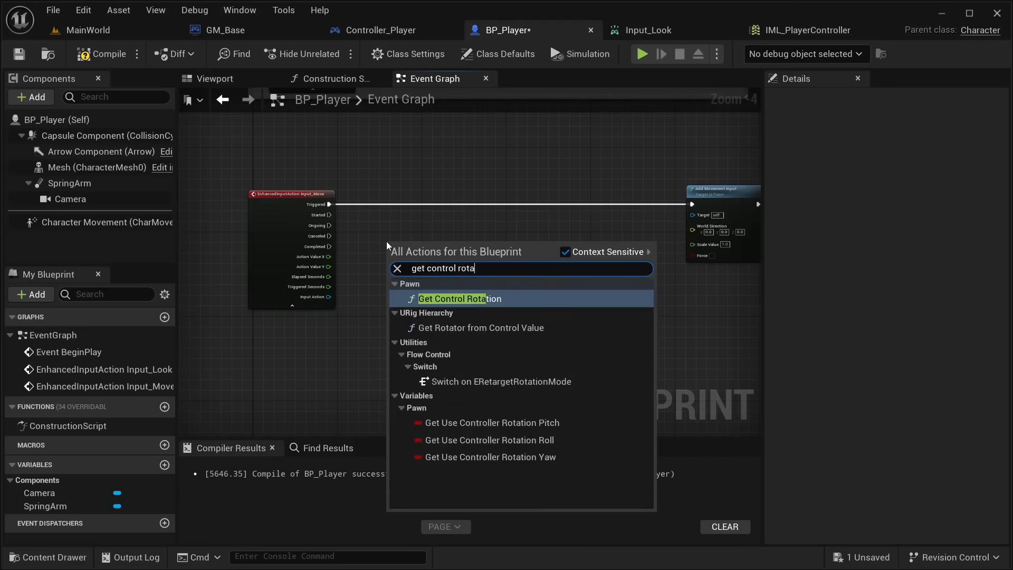
{"action": "key", "text": "Return"}
{"action": "scroll", "coordinate": [426, 251], "scroll_direction": "up", "scroll_amount": 1}
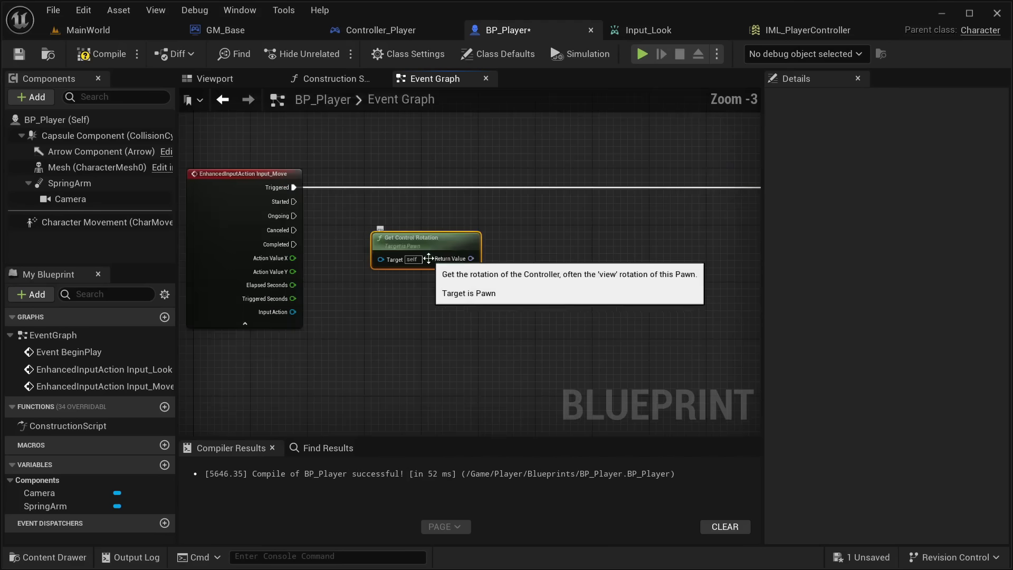
{"action": "right_click", "coordinate": [463, 262]}
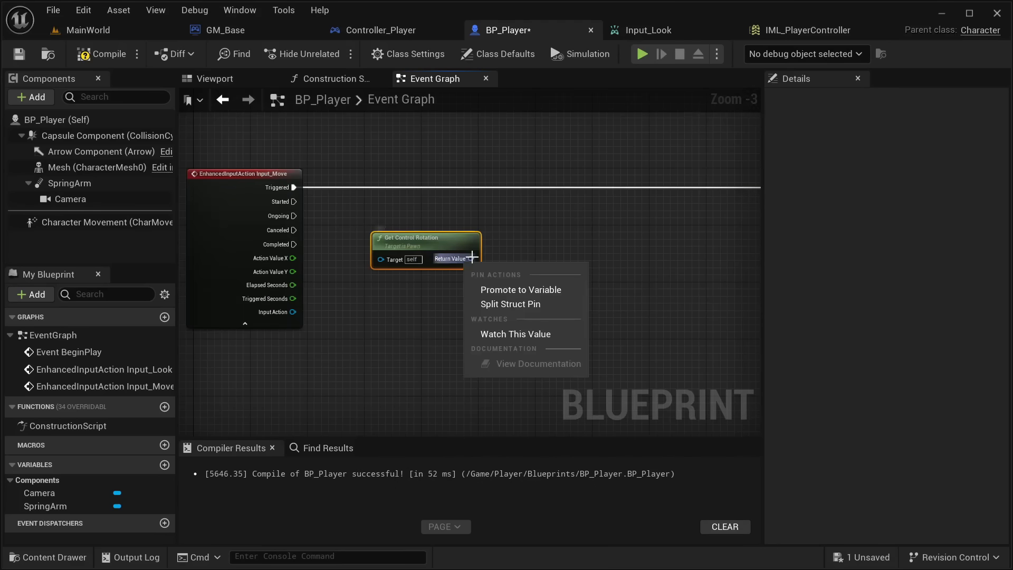
{"action": "key", "text": "Escape"}
{"action": "left_click", "coordinate": [521, 305]}
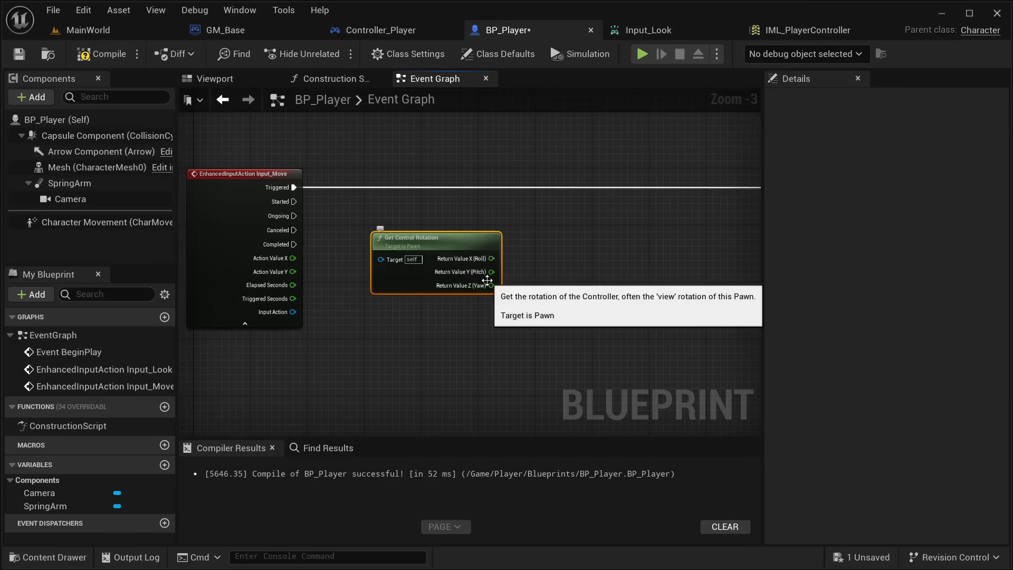
{"action": "left_click_drag", "start_coordinate": [492, 259], "coordinate": [570, 248]}
{"action": "type", "text": "get right v"}
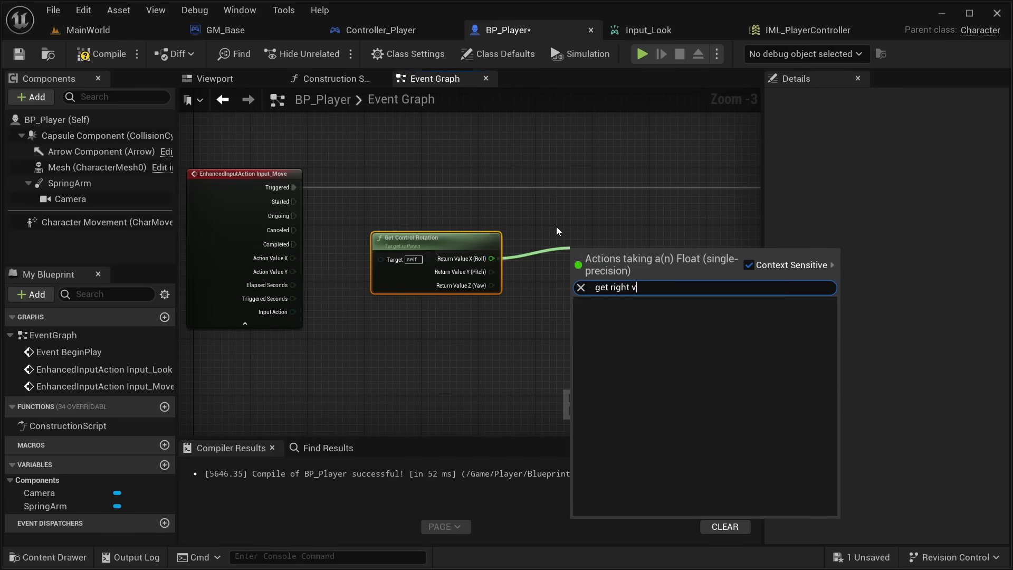
{"action": "key", "text": "Escape"}
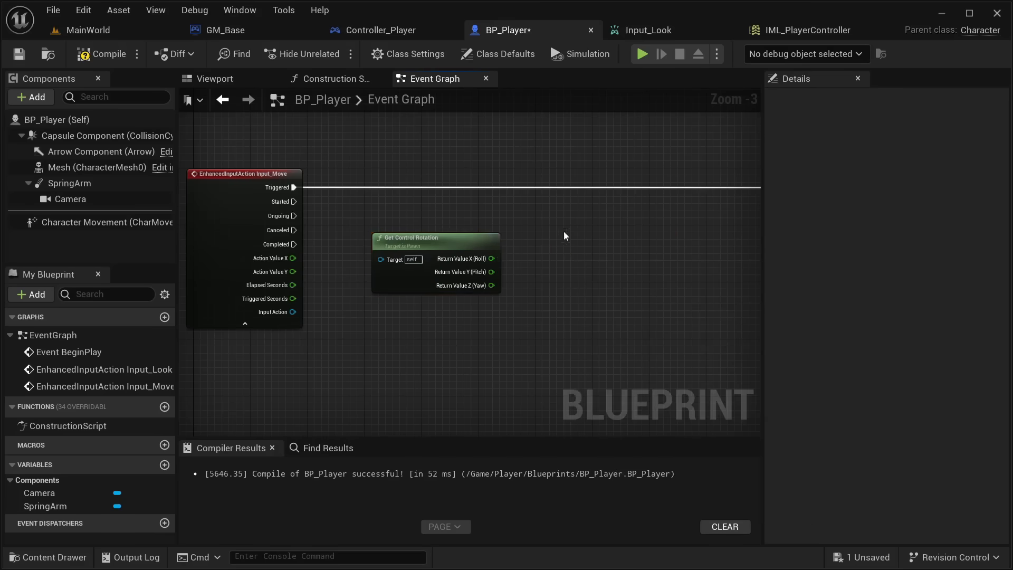
Add the math Get Right Vector node beside Get Control Rotation and split its In Rot pin
{"action": "right_click", "coordinate": [562, 260]}
{"action": "type", "text": "get right vec"}
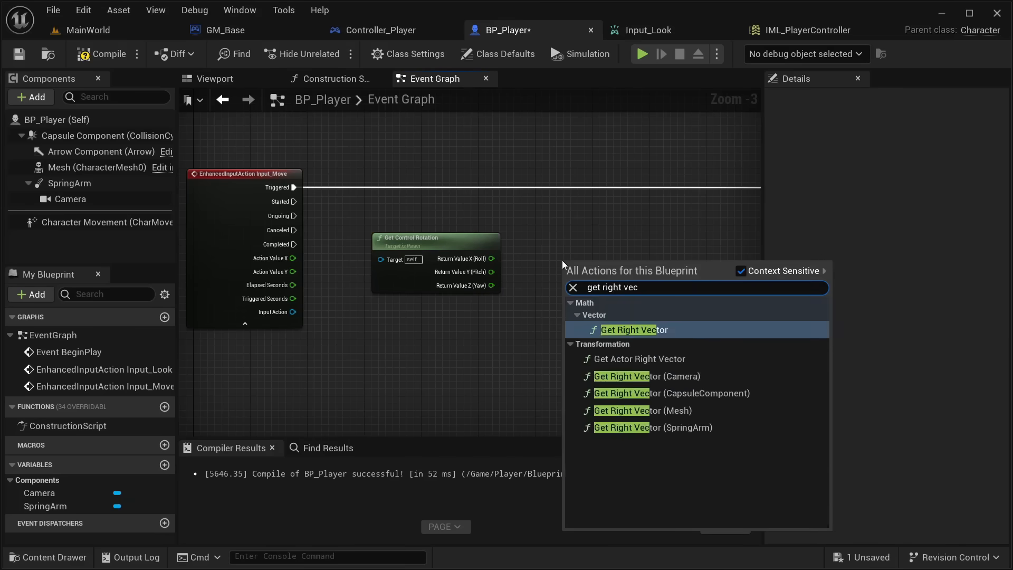
{"action": "key", "text": "Return"}
{"action": "right_click", "coordinate": [566, 277]}
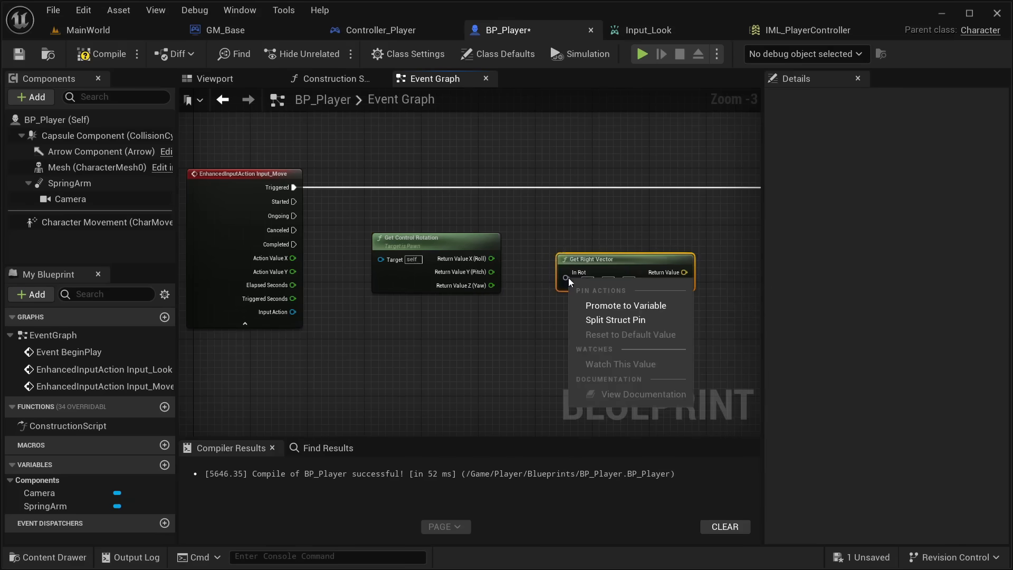
{"action": "left_click", "coordinate": [601, 318]}
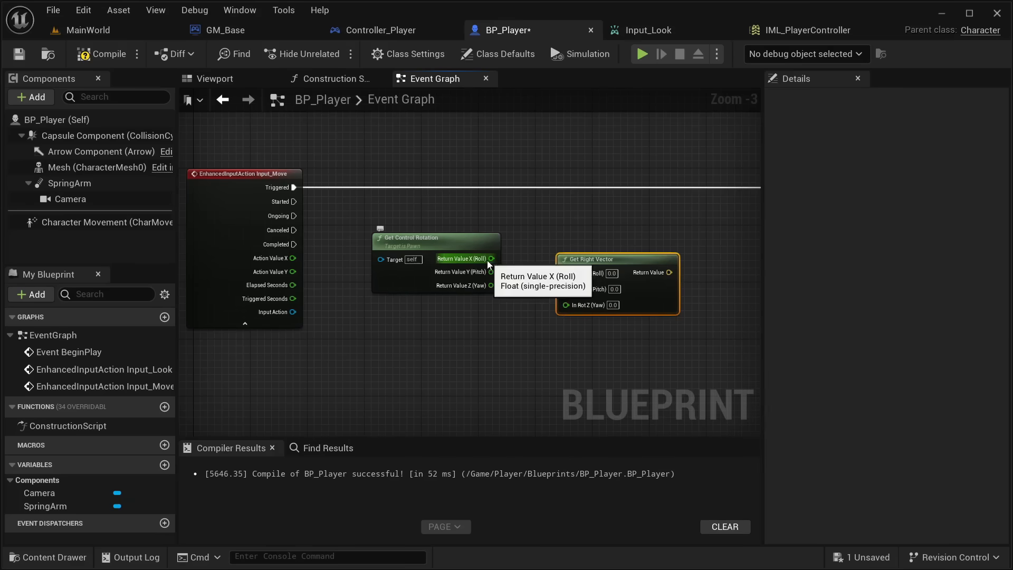
Connect Get Control Rotation's Roll and Yaw outputs to the matching Get Right Vector inputs and align the two nodes
{"action": "left_click_drag", "start_coordinate": [492, 258], "coordinate": [568, 273]}
{"action": "left_click_drag", "start_coordinate": [476, 288], "coordinate": [590, 246]}
{"action": "left_click", "coordinate": [540, 228]}
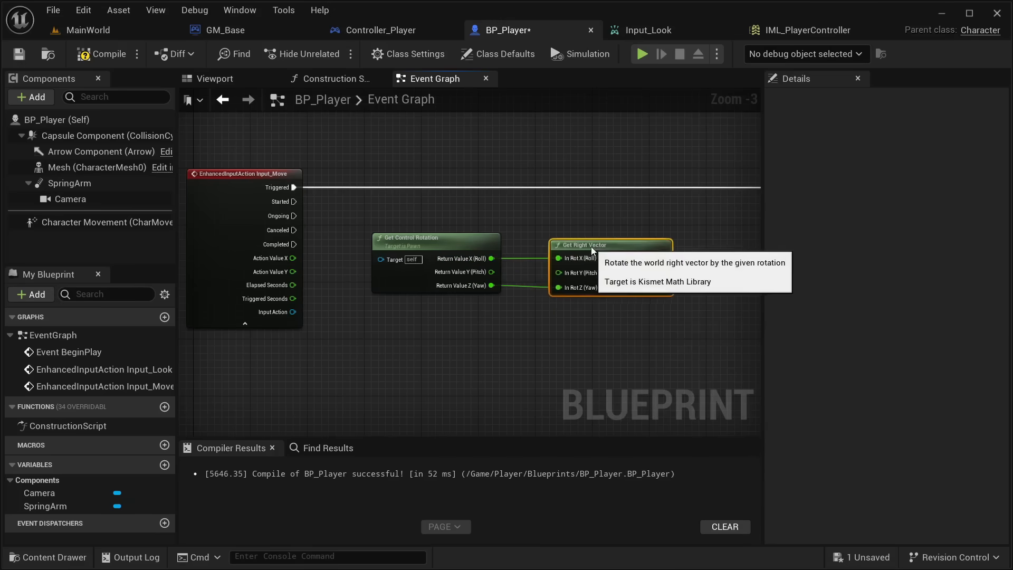
Connect Get Right Vector's Return Value to World Direction and Input_Move's Action Value X to Scale Value on the first Add Movement Input
{"action": "right_click_drag", "start_coordinate": [607, 235], "coordinate": [409, 228]}
{"action": "left_click_drag", "start_coordinate": [458, 248], "coordinate": [599, 217]}
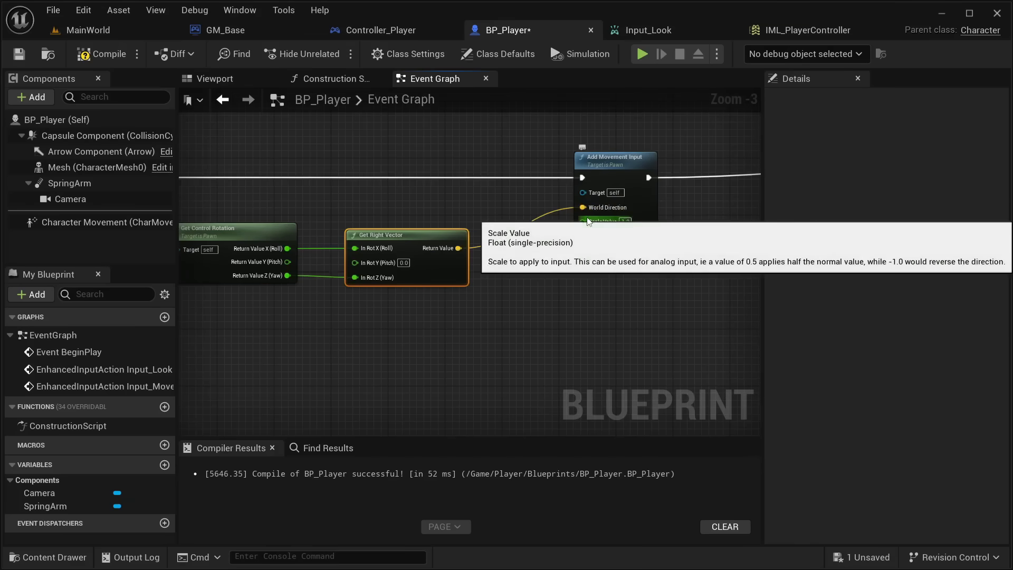
{"action": "mouse_move", "coordinate": [585, 288]}
{"action": "right_mouse_down"}
{"action": "mouse_move", "coordinate": [760, 269]}
{"action": "mouse_move", "coordinate": [568, 288]}
{"action": "right_mouse_up"}
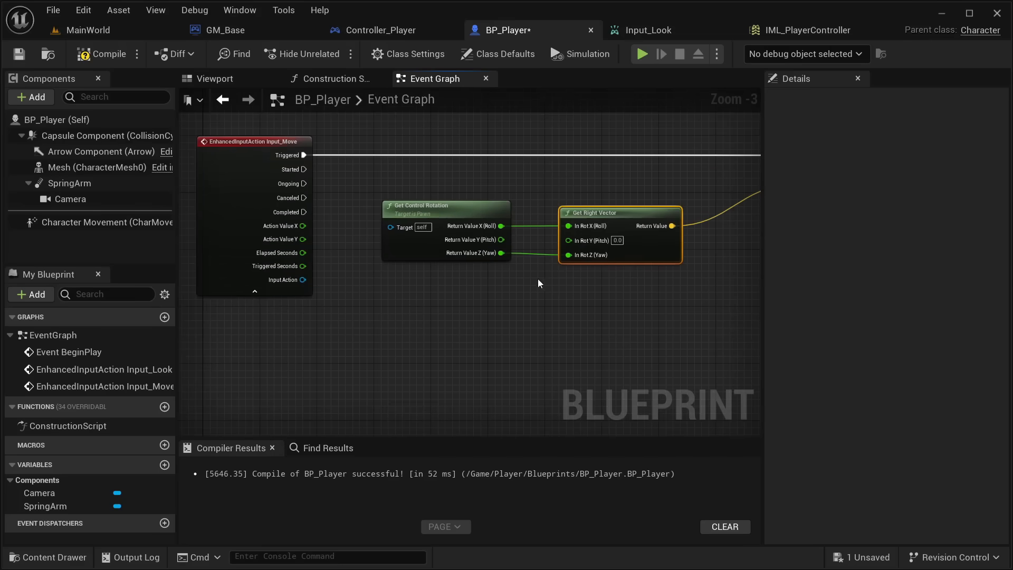
{"action": "left_click_drag", "start_coordinate": [302, 227], "coordinate": [516, 201]}
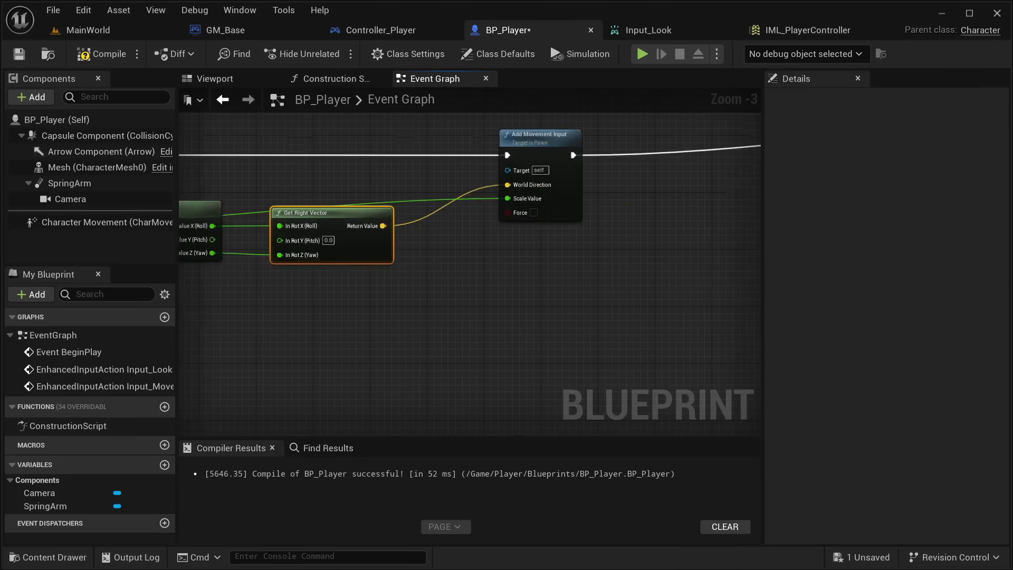
{"action": "right_click_drag", "start_coordinate": [517, 202], "coordinate": [704, 265]}
{"action": "scroll", "coordinate": [534, 220], "scroll_direction": "down", "scroll_amount": 2}
{"action": "right_click_drag", "start_coordinate": [534, 220], "coordinate": [506, 287]}
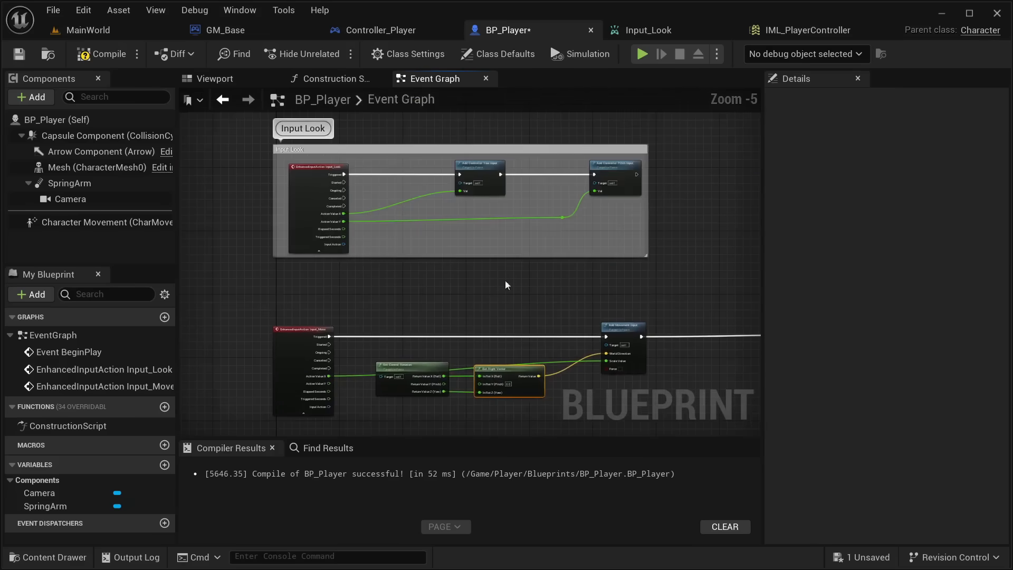
Add two reroute points to the Action Value X wire and run it beneath the Get Control Rotation and Get Right Vector nodes
{"action": "scroll", "coordinate": [575, 229], "scroll_direction": "up", "scroll_amount": 2}
{"action": "right_click_drag", "start_coordinate": [546, 342], "coordinate": [567, 158]}
{"action": "right_click_drag", "start_coordinate": [553, 245], "coordinate": [674, 169]}
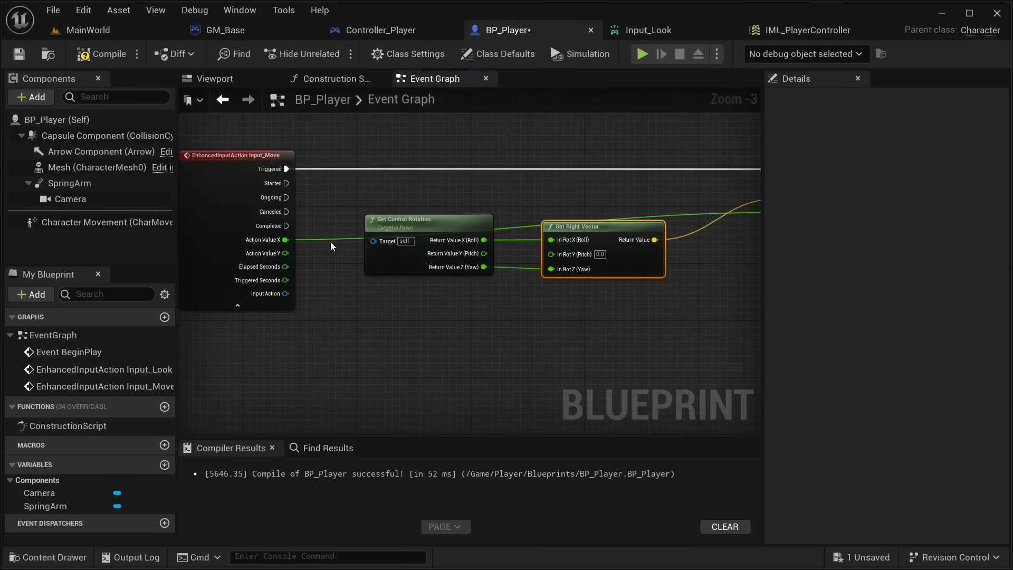
{"action": "double_click", "coordinate": [329, 239]}
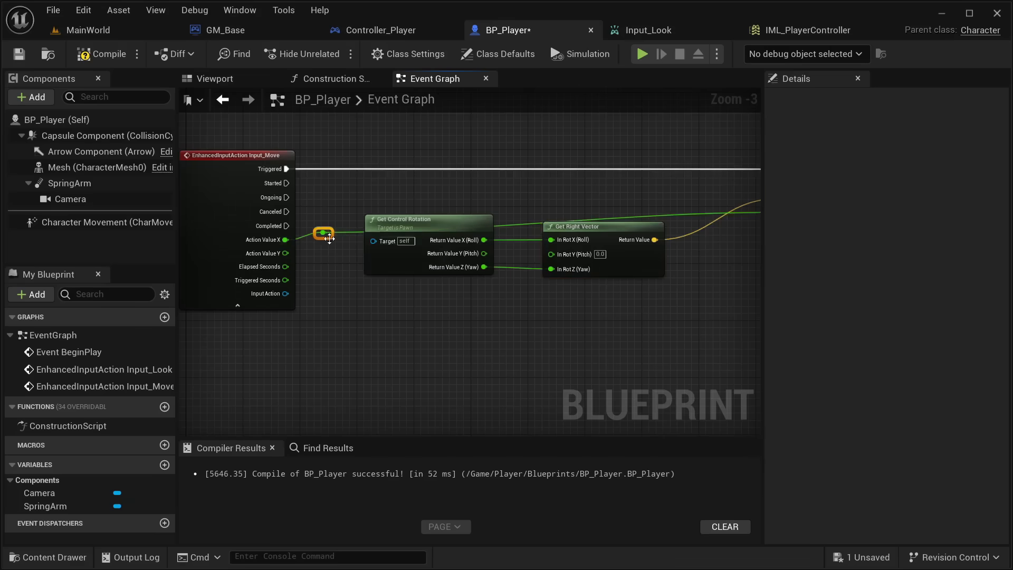
{"action": "left_click_drag", "start_coordinate": [330, 238], "coordinate": [357, 302]}
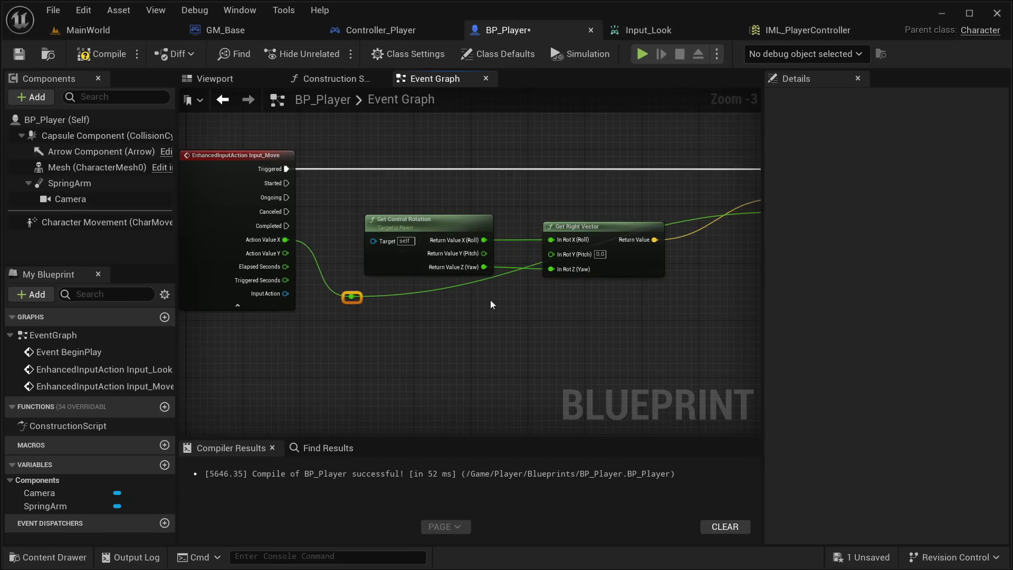
{"action": "right_click_drag", "start_coordinate": [551, 207], "coordinate": [391, 185]}
{"action": "double_click", "coordinate": [550, 194]}
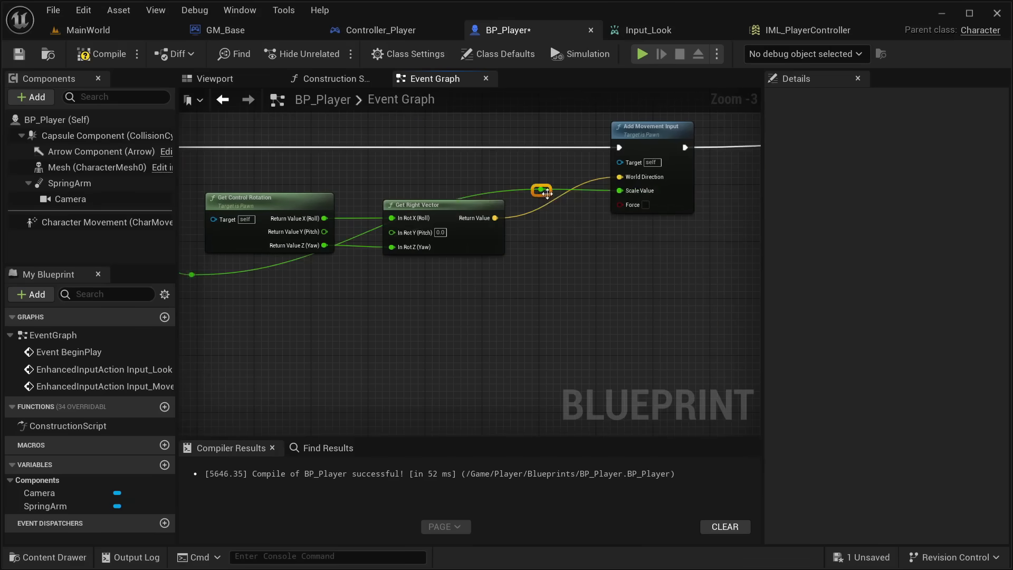
{"action": "left_click_drag", "start_coordinate": [544, 195], "coordinate": [581, 280]}
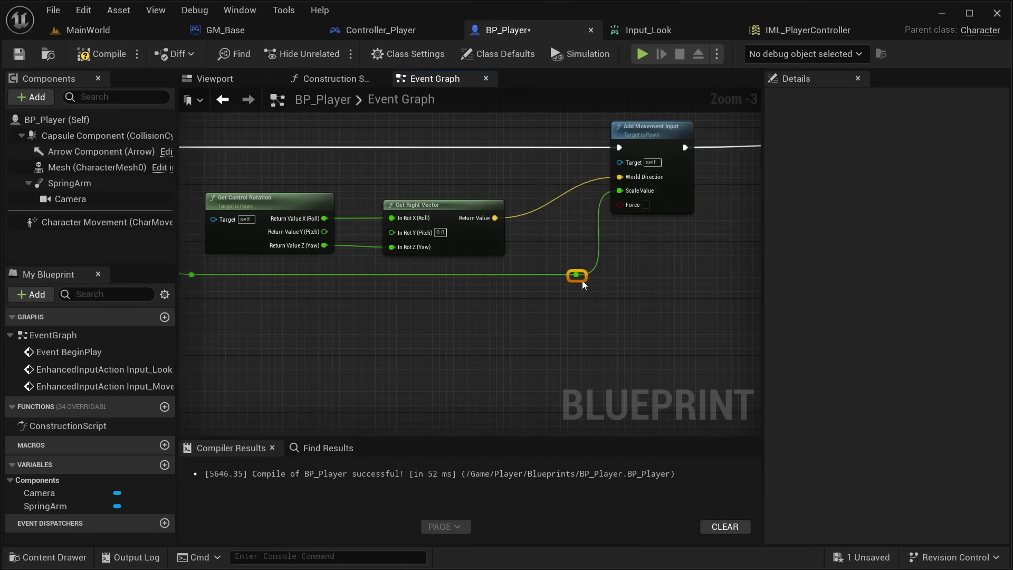
Move the Input_Move event node farther away from the first Get Control Rotation node
{"action": "right_click_drag", "start_coordinate": [533, 296], "coordinate": [761, 303]}
{"action": "left_click_drag", "start_coordinate": [277, 215], "coordinate": [217, 210]}
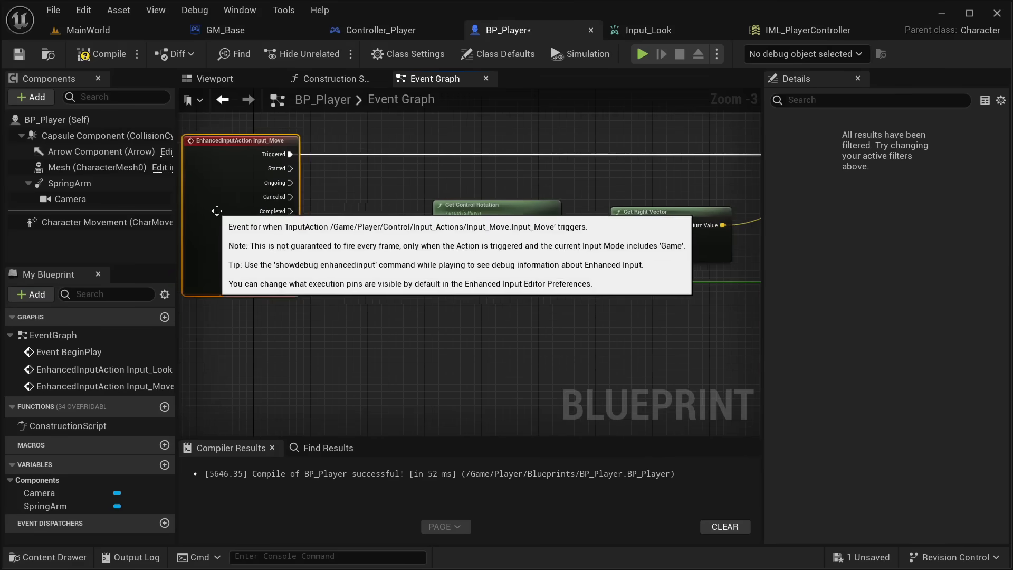
{"action": "scroll", "coordinate": [531, 282], "scroll_direction": "down", "scroll_amount": 2}
{"action": "right_click_drag", "start_coordinate": [531, 282], "coordinate": [156, 270]}
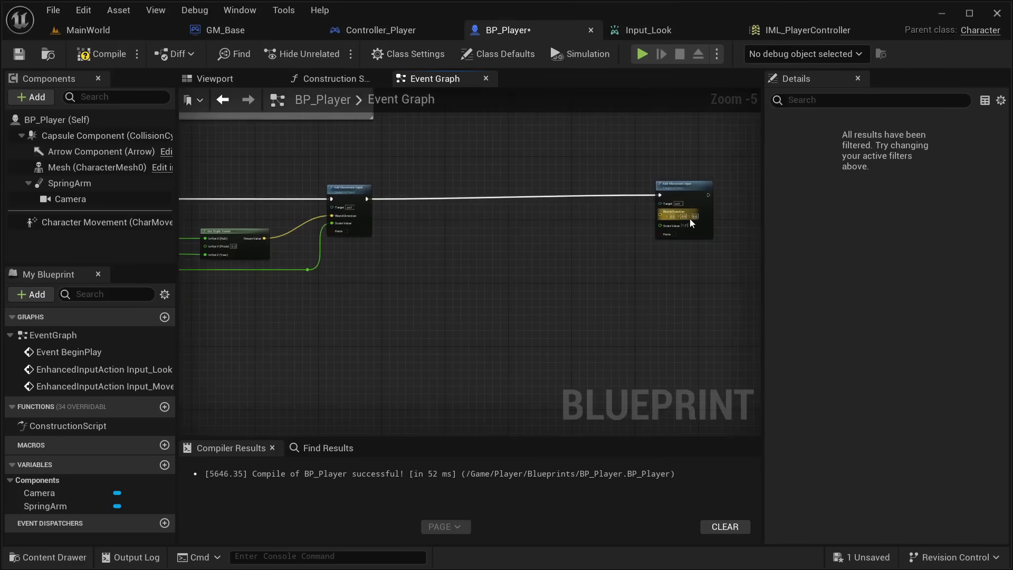
{"action": "left_click", "coordinate": [689, 204]}
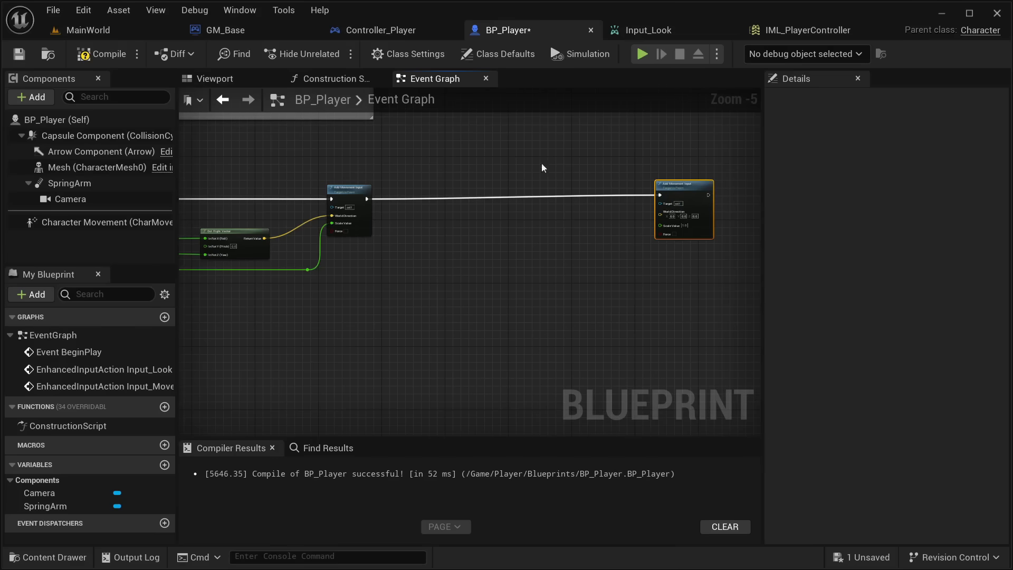
Add a Get Control Rotation node between the two Add Movement Input nodes and split its Return Value pin
{"action": "right_click", "coordinate": [422, 224]}
{"action": "type", "text": "get "}
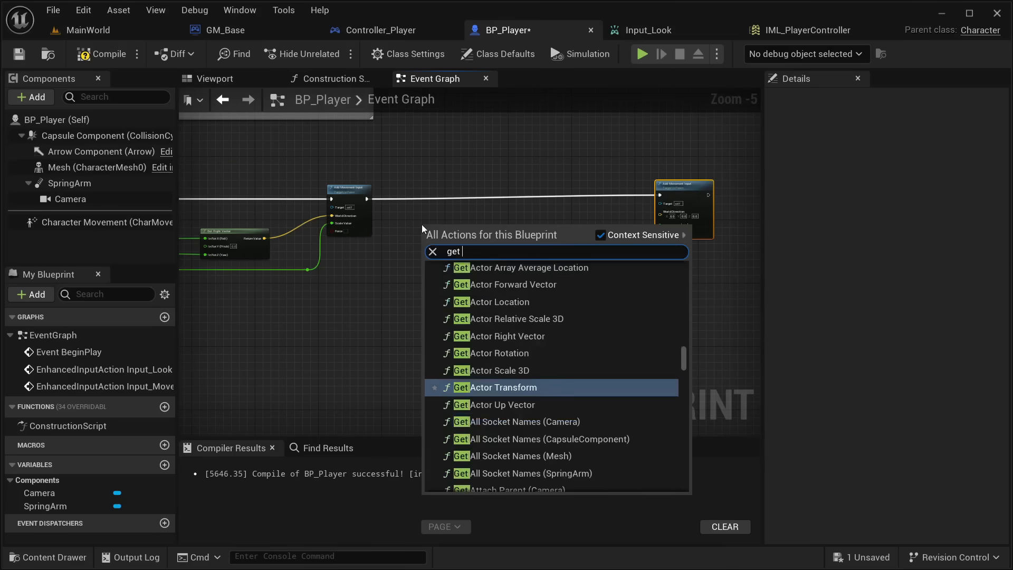
{"action": "type", "text": "control ro"}
{"action": "key", "text": "Return"}
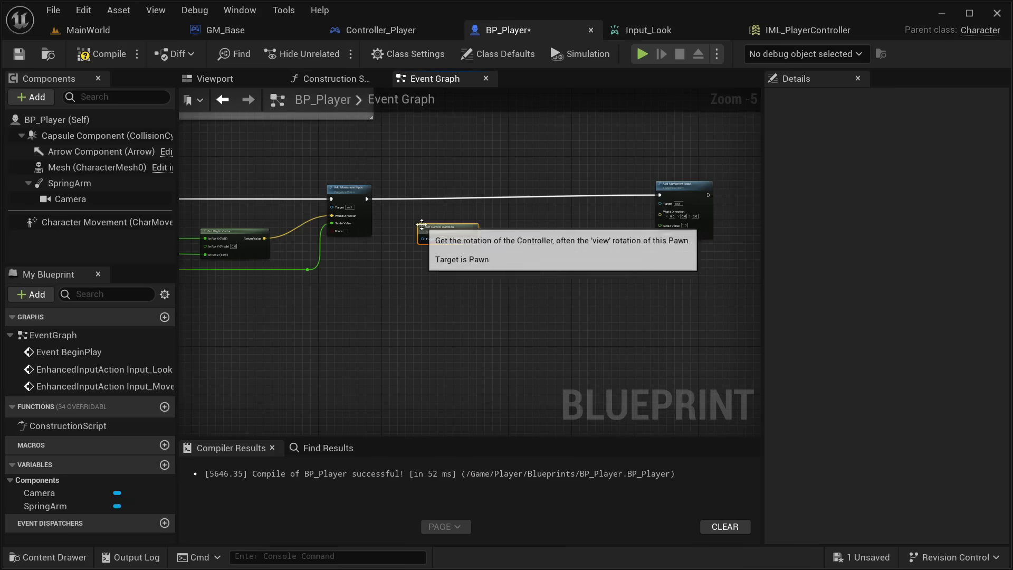
{"action": "scroll", "coordinate": [662, 166], "scroll_direction": "up", "scroll_amount": 4}
{"action": "right_click_drag", "start_coordinate": [333, 286], "coordinate": [601, 194]}
{"action": "right_click", "coordinate": [464, 249]}
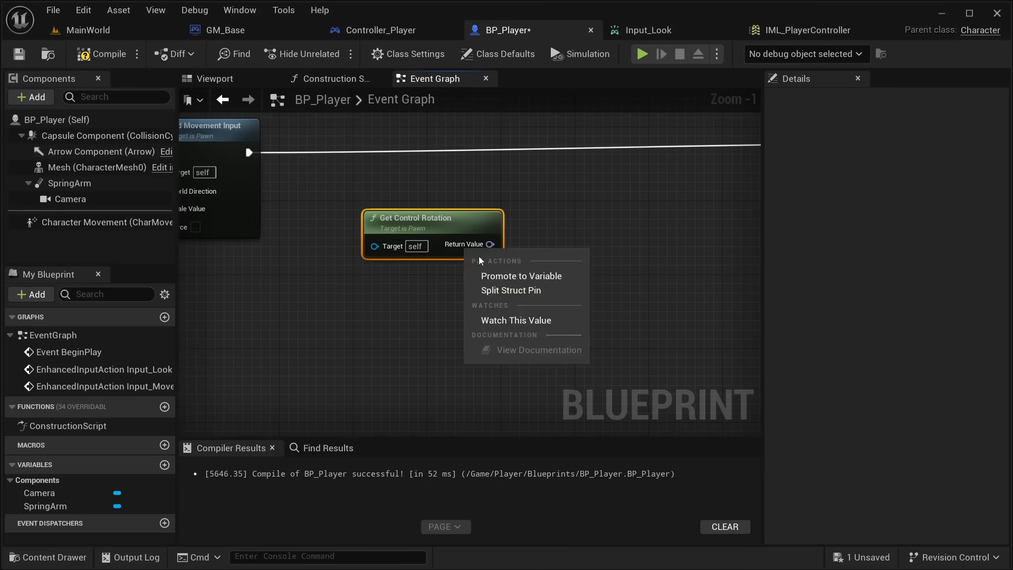
{"action": "left_click", "coordinate": [511, 290]}
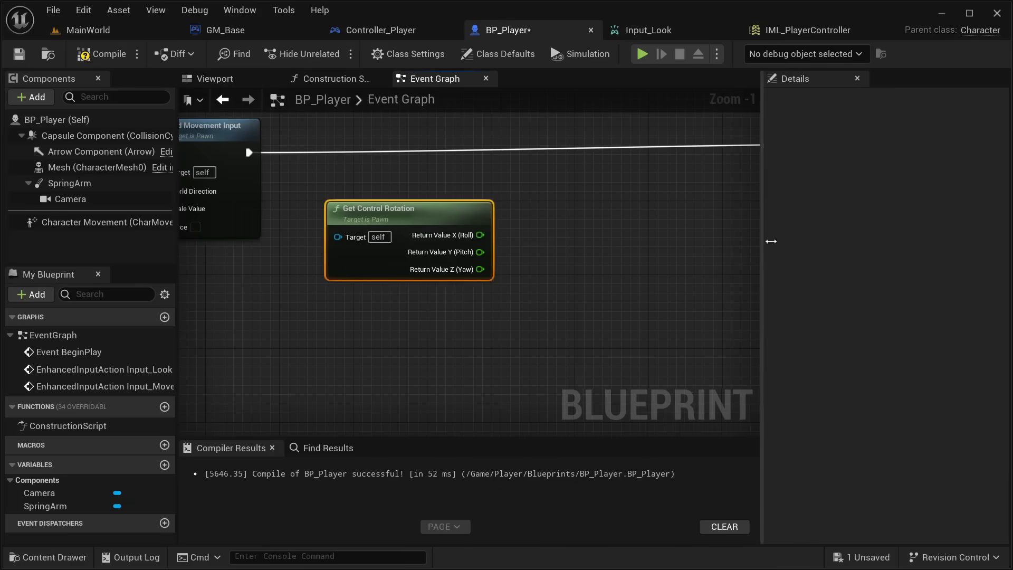
Widen the graph area, add a math Get Forward Vector node beside the new Get Control Rotation, and split its In Rot pin
{"action": "left_click_drag", "start_coordinate": [771, 241], "coordinate": [961, 253]}
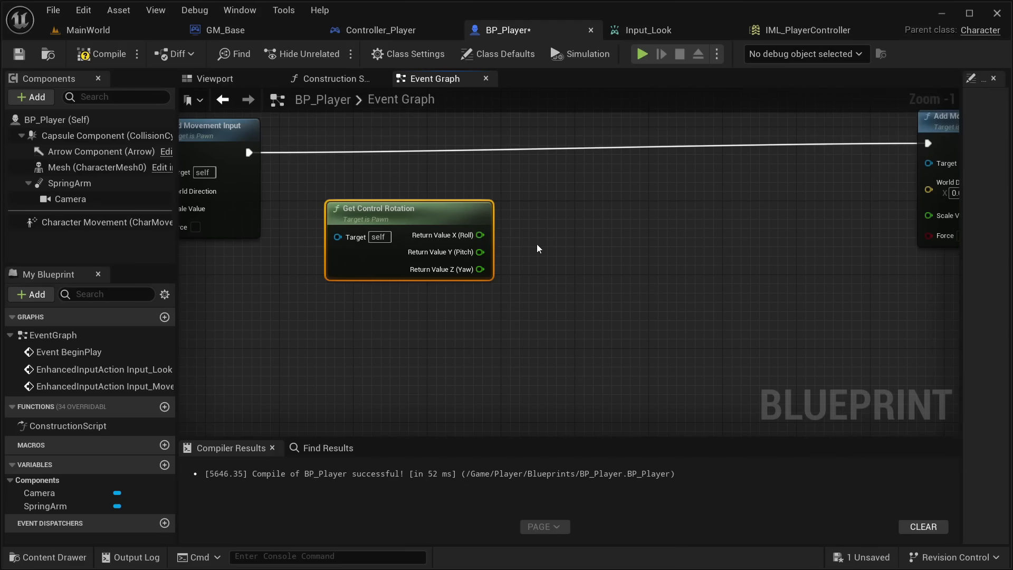
{"action": "right_click", "coordinate": [570, 268]}
{"action": "type", "text": "get "}
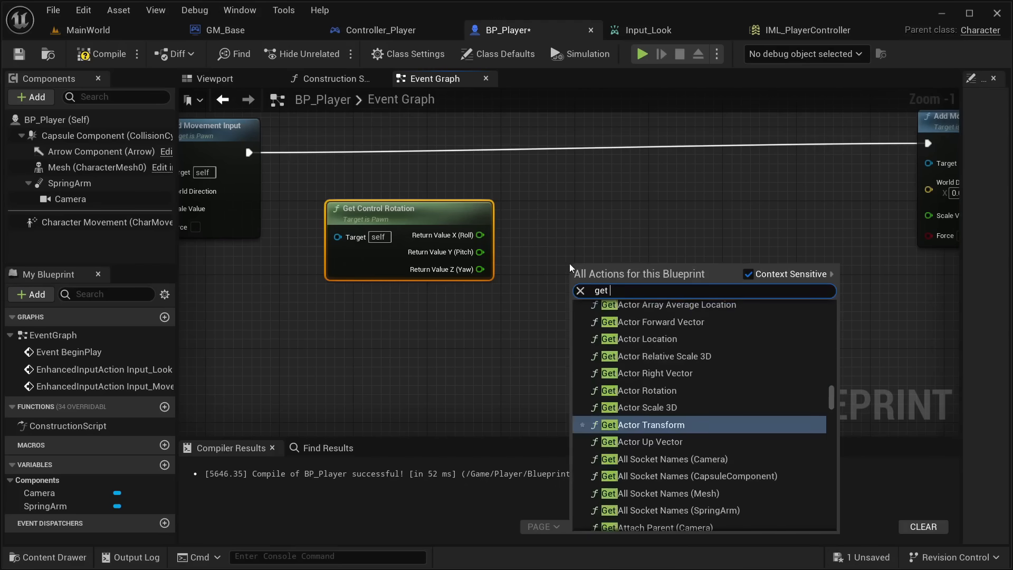
{"action": "type", "text": "forward vec"}
{"action": "key", "text": "Return"}
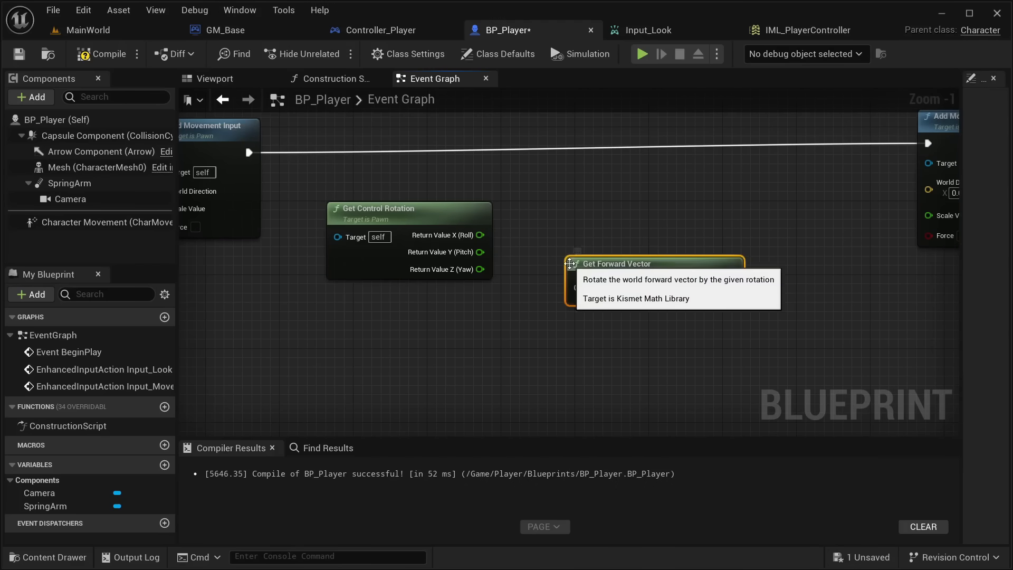
{"action": "right_click", "coordinate": [578, 285]}
{"action": "left_click", "coordinate": [596, 326]}
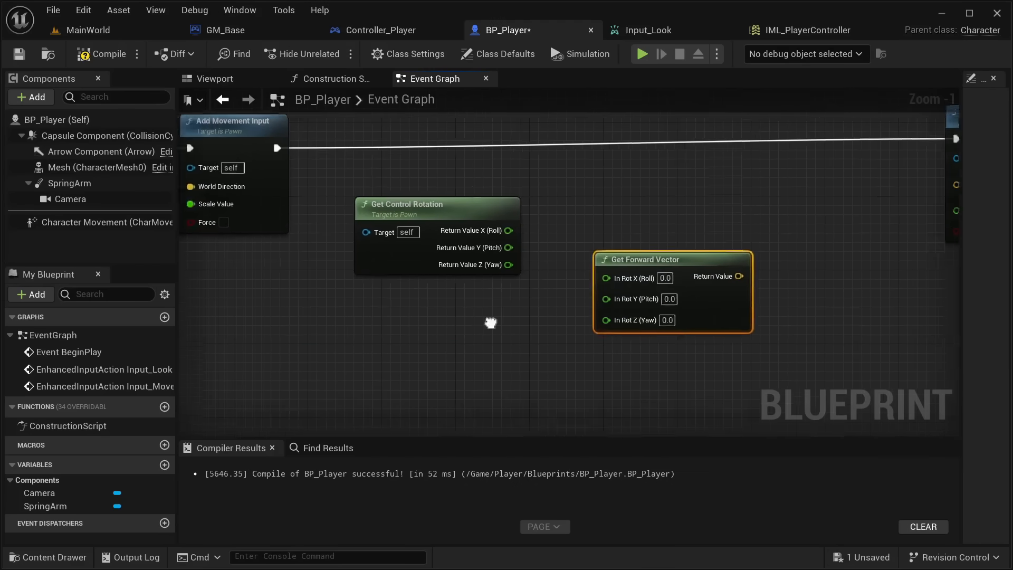
Align Get Forward Vector with the new Get Control Rotation and connect the Yaw output to In Rot Z (Yaw)
{"action": "scroll", "coordinate": [489, 323], "scroll_direction": "down", "scroll_amount": 2}
{"action": "right_click_drag", "start_coordinate": [489, 324], "coordinate": [594, 311]}
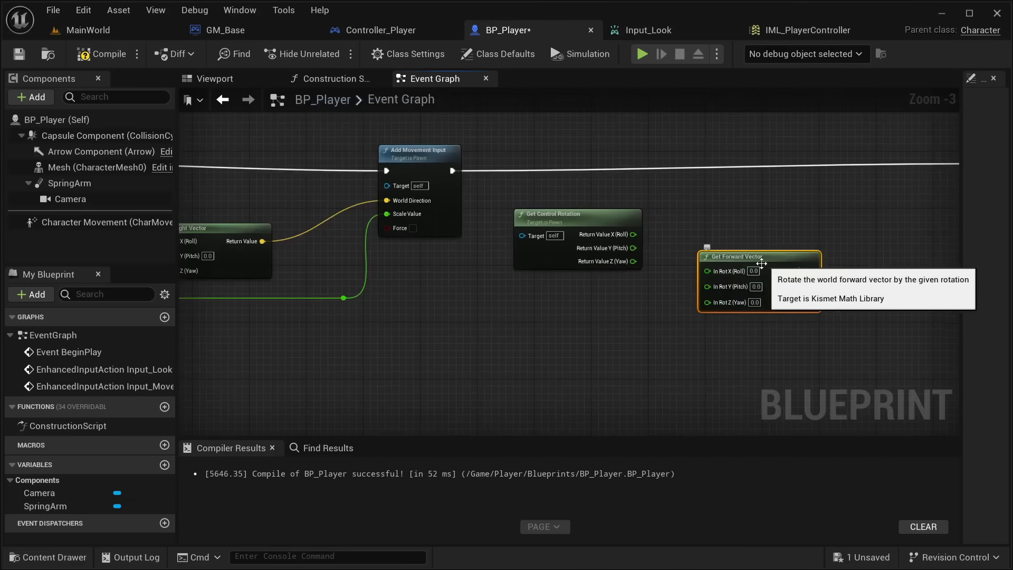
{"action": "right_click_drag", "start_coordinate": [344, 284], "coordinate": [550, 290]}
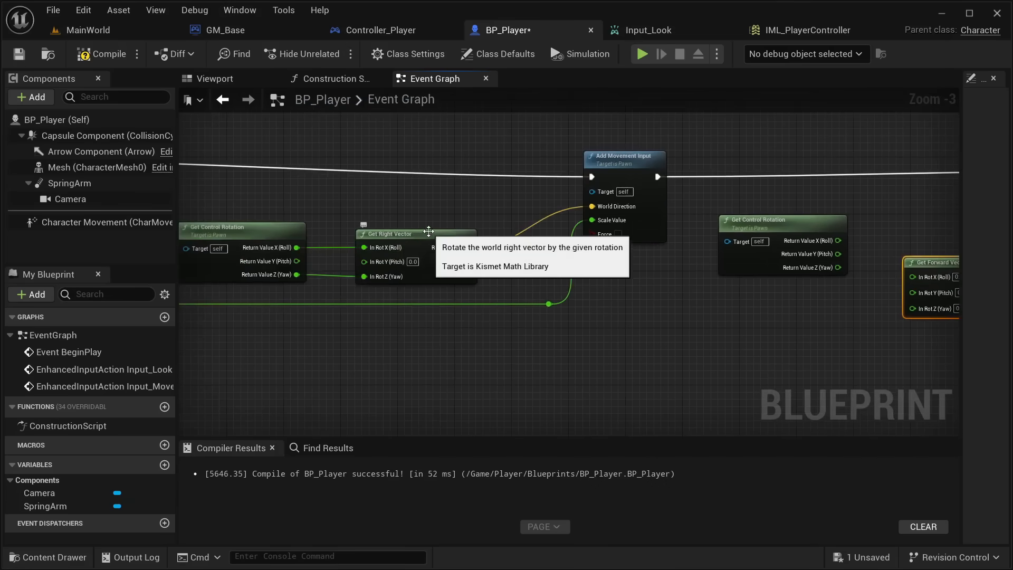
{"action": "left_click", "coordinate": [405, 242]}
{"action": "right_click_drag", "start_coordinate": [472, 207], "coordinate": [359, 210]}
{"action": "right_click_drag", "start_coordinate": [773, 202], "coordinate": [525, 205]}
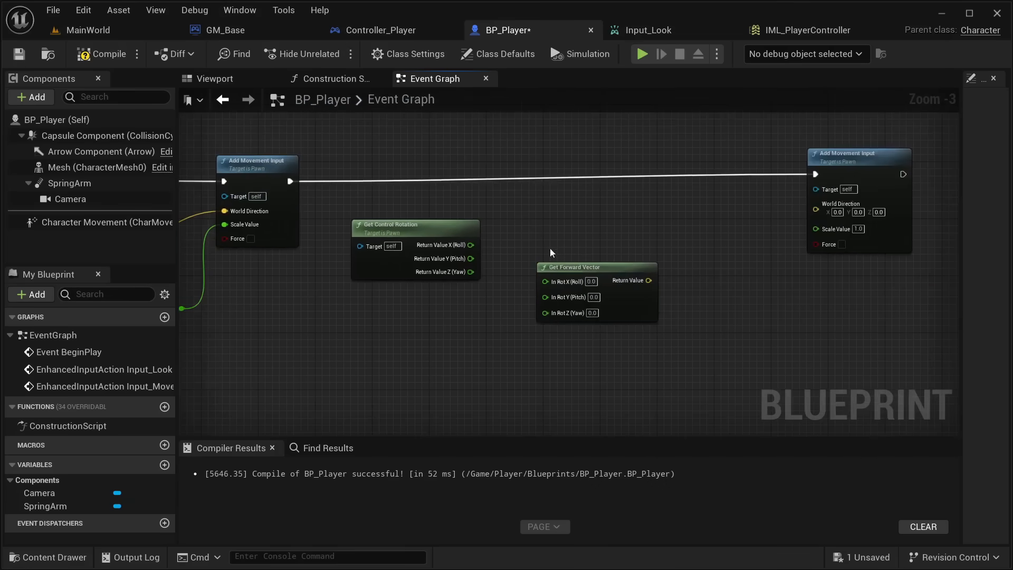
{"action": "left_click_drag", "start_coordinate": [582, 273], "coordinate": [584, 232]}
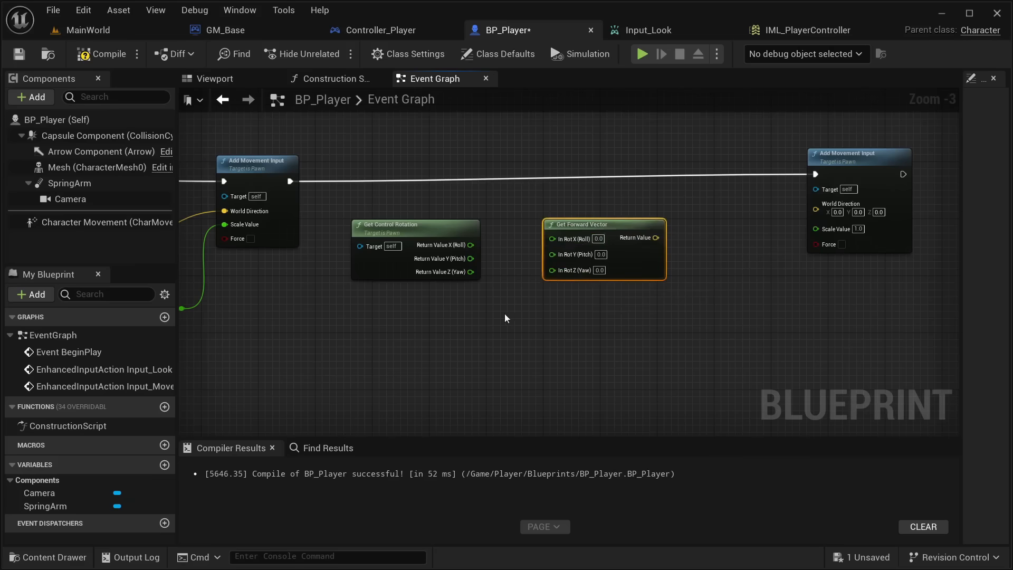
{"action": "left_click_drag", "start_coordinate": [576, 269], "coordinate": [577, 268]}
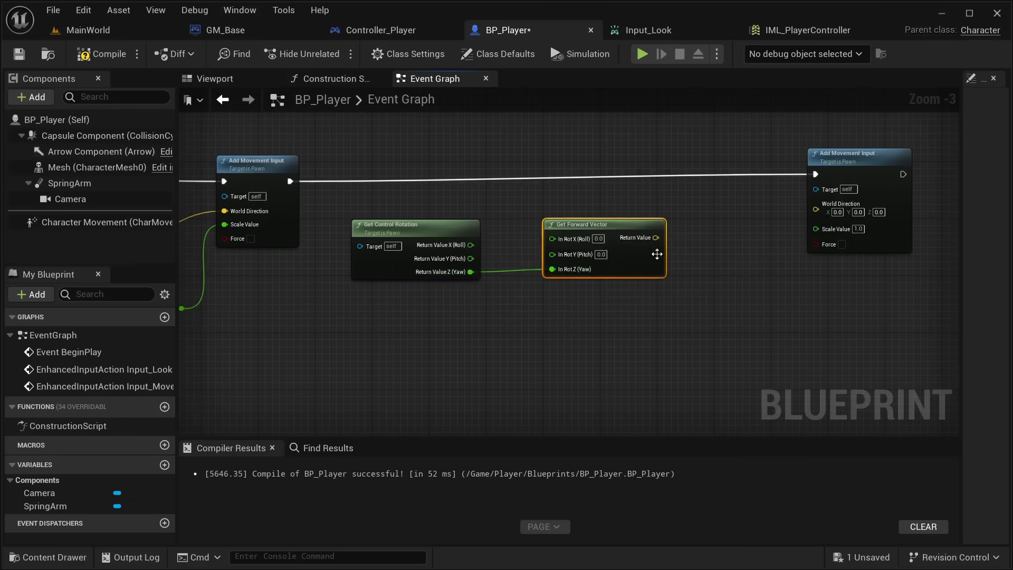
Connect Get Forward Vector's Return Value to World Direction and Input_Move's Action Value Y to Scale Value on the second Add Movement Input
{"action": "left_click_drag", "start_coordinate": [655, 238], "coordinate": [823, 241]}
{"action": "scroll", "coordinate": [767, 290], "scroll_direction": "down", "scroll_amount": 4}
{"action": "scroll", "coordinate": [504, 345], "scroll_direction": "up", "scroll_amount": 5}
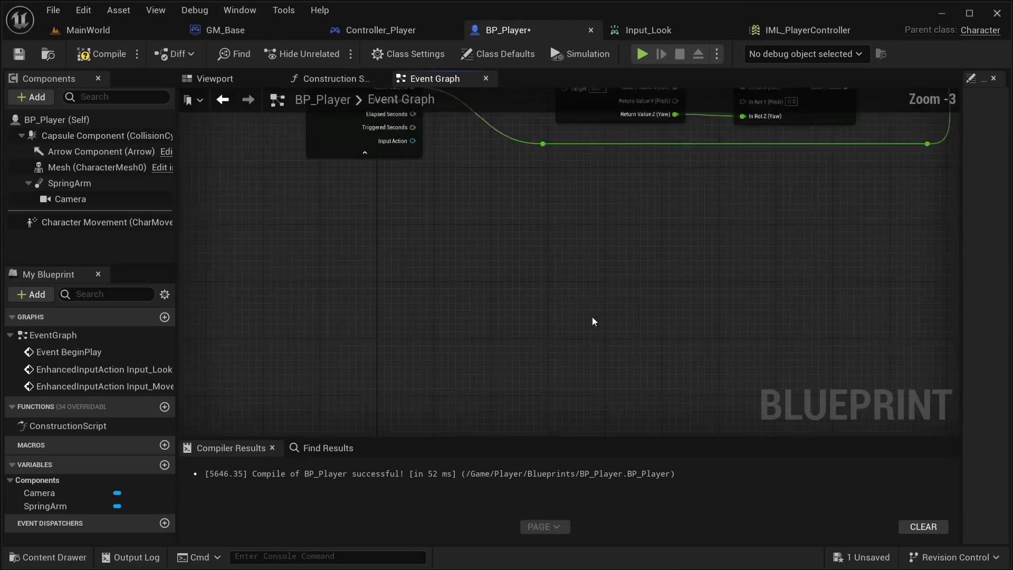
{"action": "left_click_drag", "start_coordinate": [426, 219], "coordinate": [768, 172]}
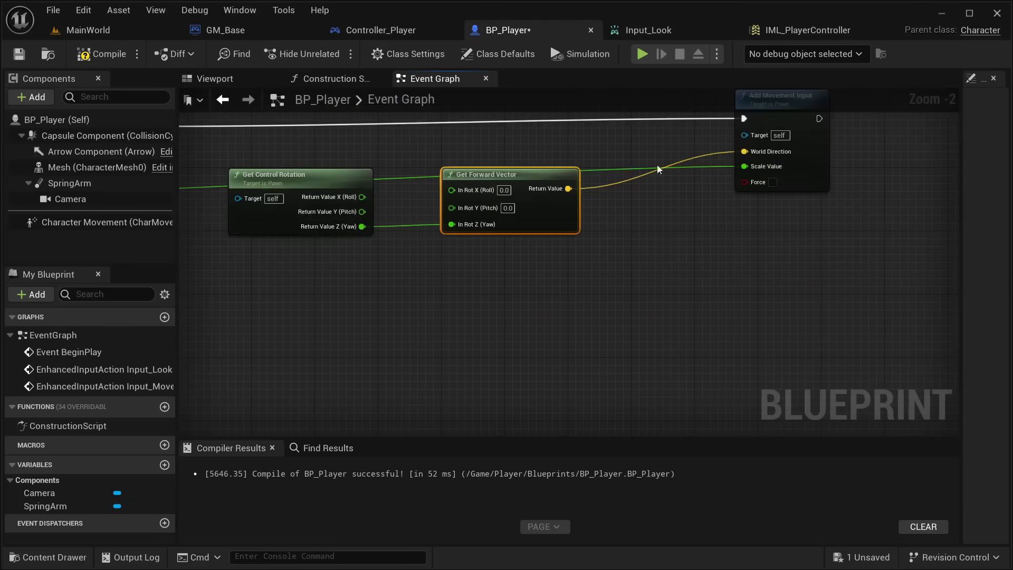
Add two reroute points to the Action Value Y wire and run it beneath the other nodes and the Action Value X wire
{"action": "double_click", "coordinate": [635, 170]}
{"action": "left_click_drag", "start_coordinate": [630, 170], "coordinate": [673, 281]}
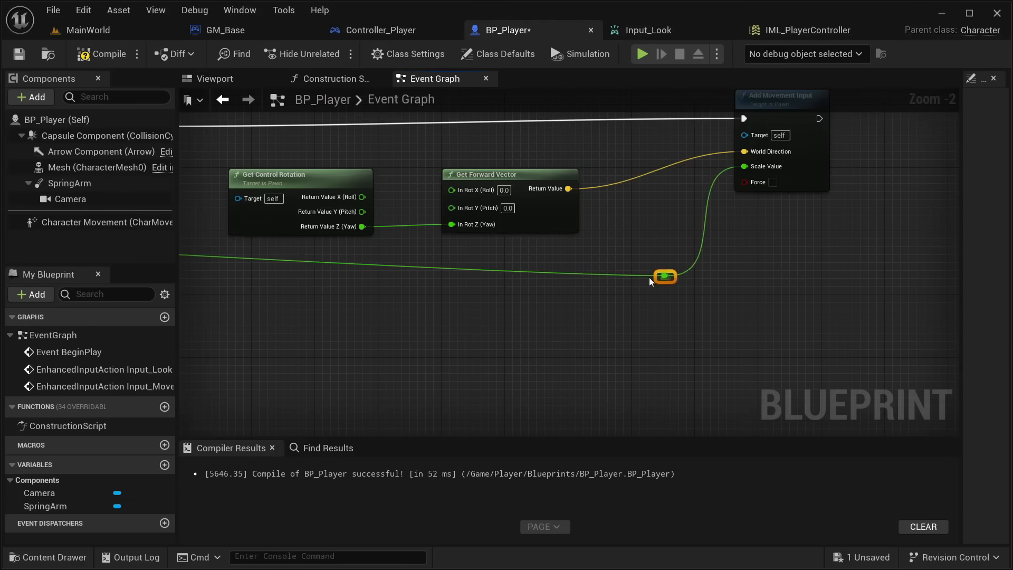
{"action": "right_click_drag", "start_coordinate": [422, 330], "coordinate": [757, 368]}
{"action": "right_click_drag", "start_coordinate": [345, 400], "coordinate": [847, 326]}
{"action": "double_click", "coordinate": [346, 181]}
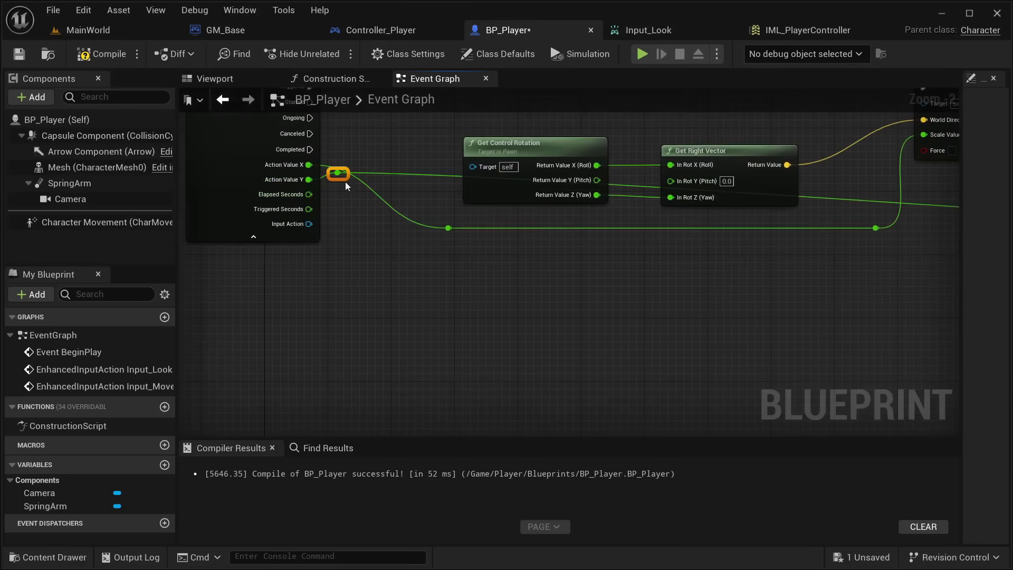
{"action": "left_click_drag", "start_coordinate": [346, 177], "coordinate": [386, 248]}
{"action": "scroll", "coordinate": [445, 259], "scroll_direction": "down", "scroll_amount": 3}
{"action": "right_click_drag", "start_coordinate": [718, 340], "coordinate": [284, 340]}
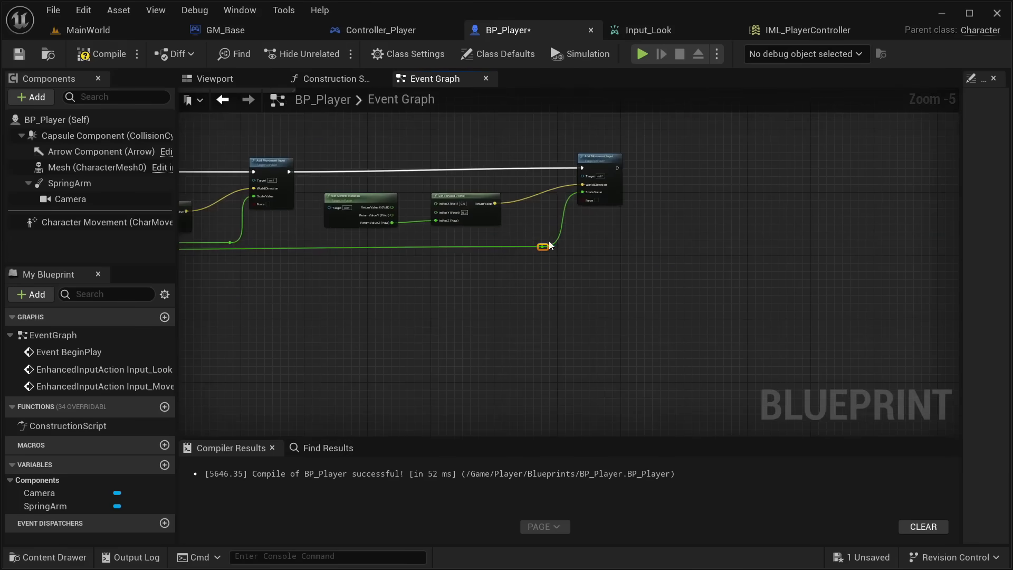
Wrap all the Input_Move nodes in a comment box titled "Input Move"
{"action": "right_click_drag", "start_coordinate": [446, 295], "coordinate": [719, 349]}
{"action": "scroll", "coordinate": [556, 326], "scroll_direction": "down", "scroll_amount": 2}
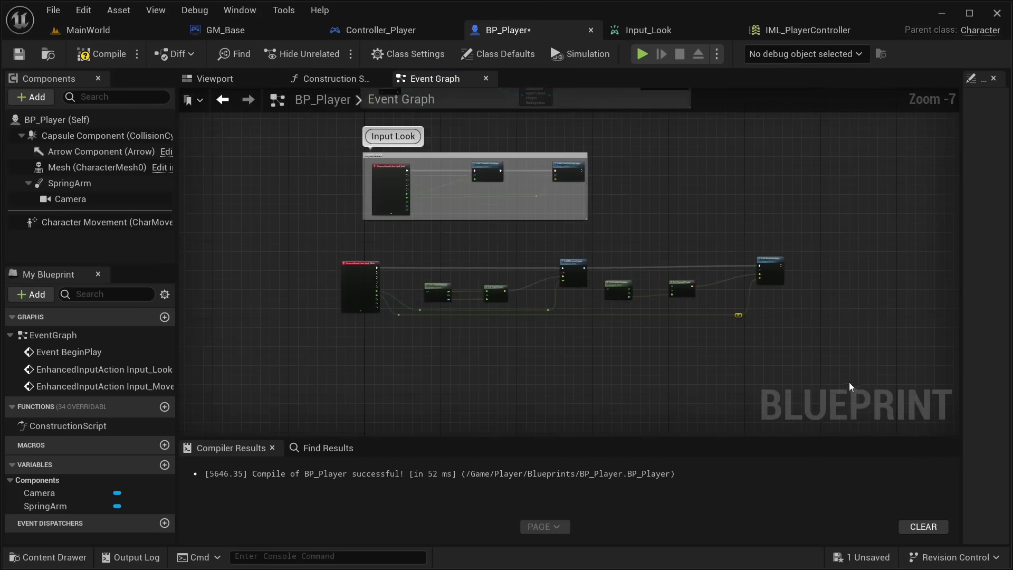
{"action": "left_click_drag", "start_coordinate": [826, 380], "coordinate": [322, 236]}
{"action": "key", "text": "c"}
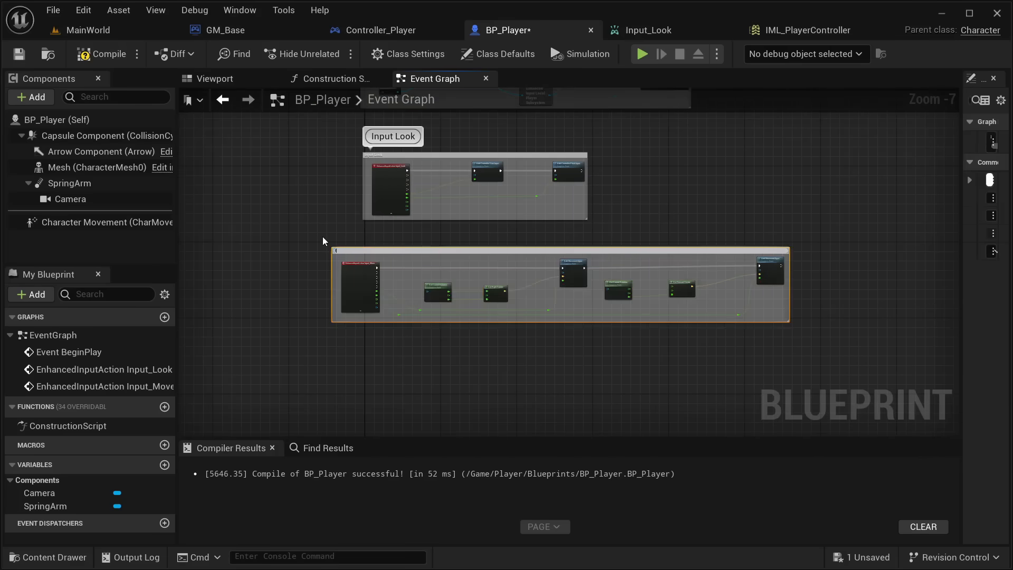
{"action": "type", "text": "Input Move"}
{"action": "key", "text": "Return"}
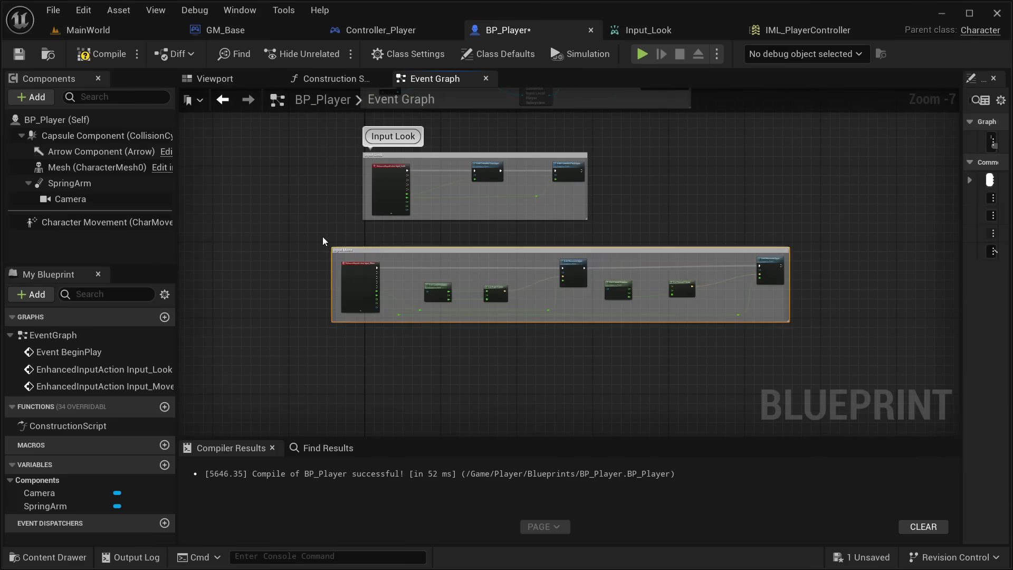
Widen the Details area again and space the Input Look and Input Move comment groups evenly in a column beneath Begin Play
{"action": "left_click_drag", "start_coordinate": [959, 245], "coordinate": [799, 236]}
{"action": "scroll", "coordinate": [542, 233], "scroll_direction": "down", "scroll_amount": 2}
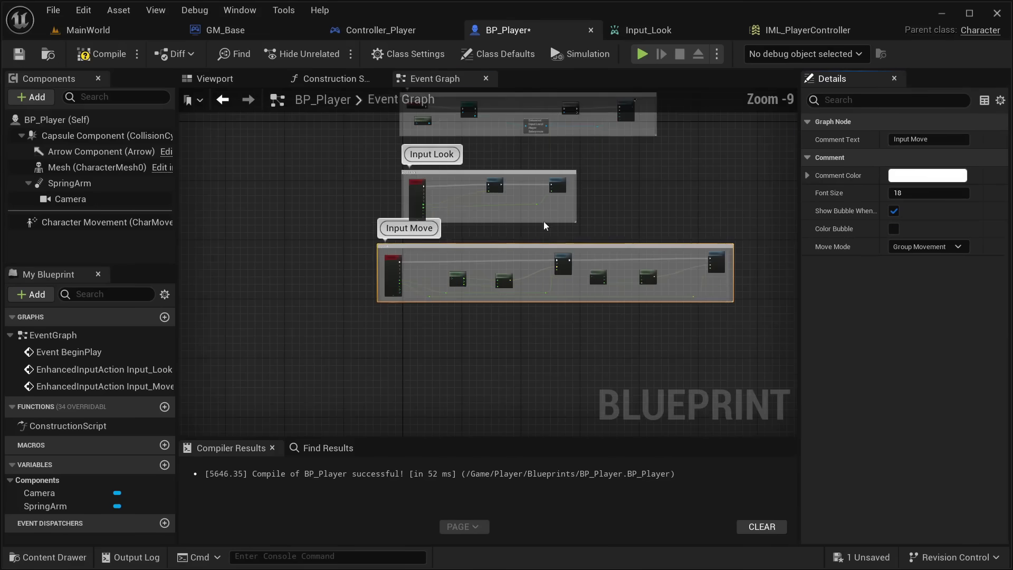
{"action": "left_click", "coordinate": [621, 228]}
{"action": "right_click_drag", "start_coordinate": [585, 219], "coordinate": [558, 288]}
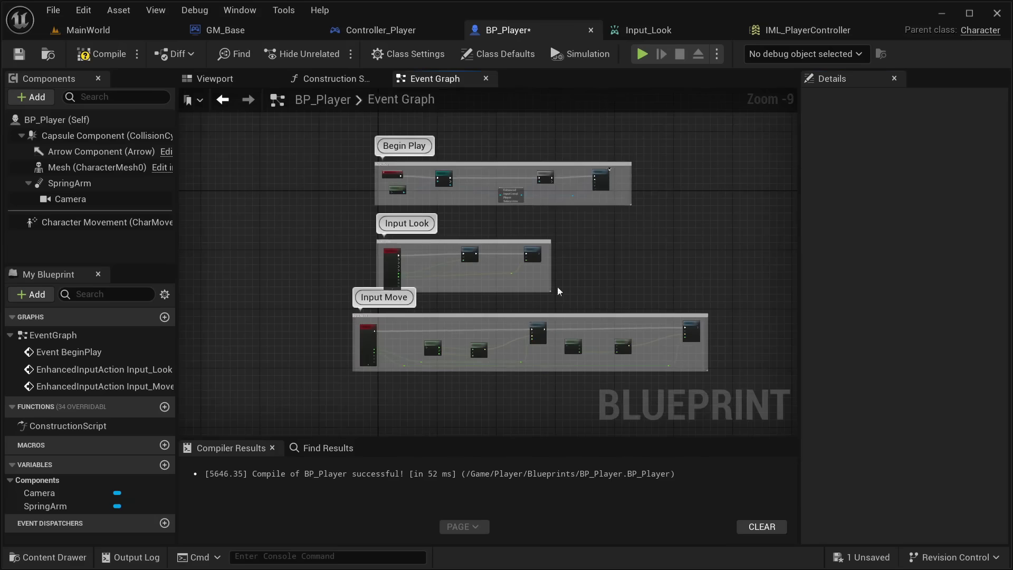
{"action": "left_click", "coordinate": [469, 321]}
{"action": "mouse_move", "coordinate": [469, 321]}
{"action": "left_mouse_down"}
{"action": "mouse_move", "coordinate": [482, 315]}
{"action": "mouse_move", "coordinate": [470, 330]}
{"action": "mouse_move", "coordinate": [489, 325]}
{"action": "left_mouse_up"}
{"action": "right_click_drag", "start_coordinate": [561, 287], "coordinate": [544, 258]}
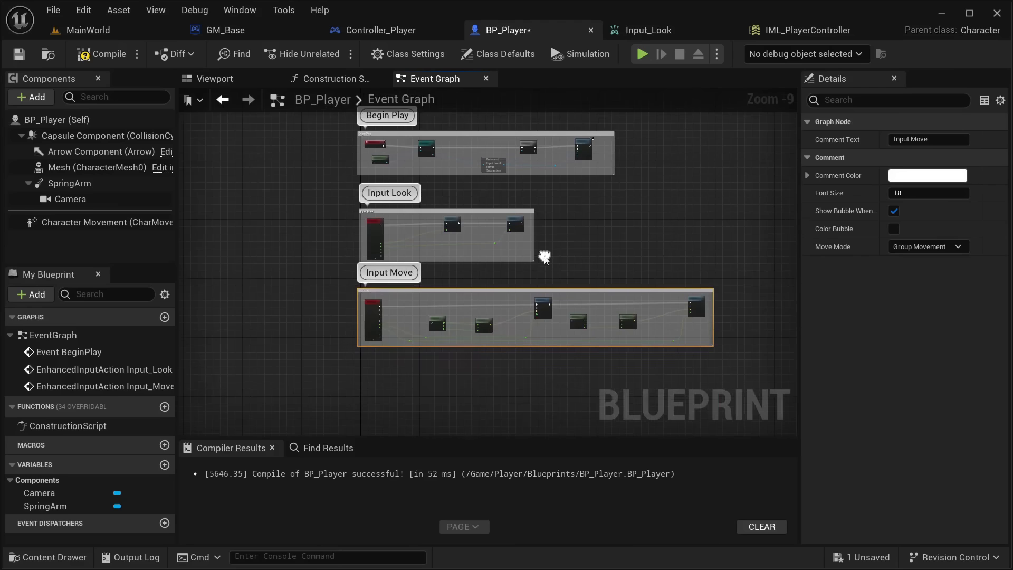
{"action": "left_click_drag", "start_coordinate": [476, 289], "coordinate": [479, 312]}
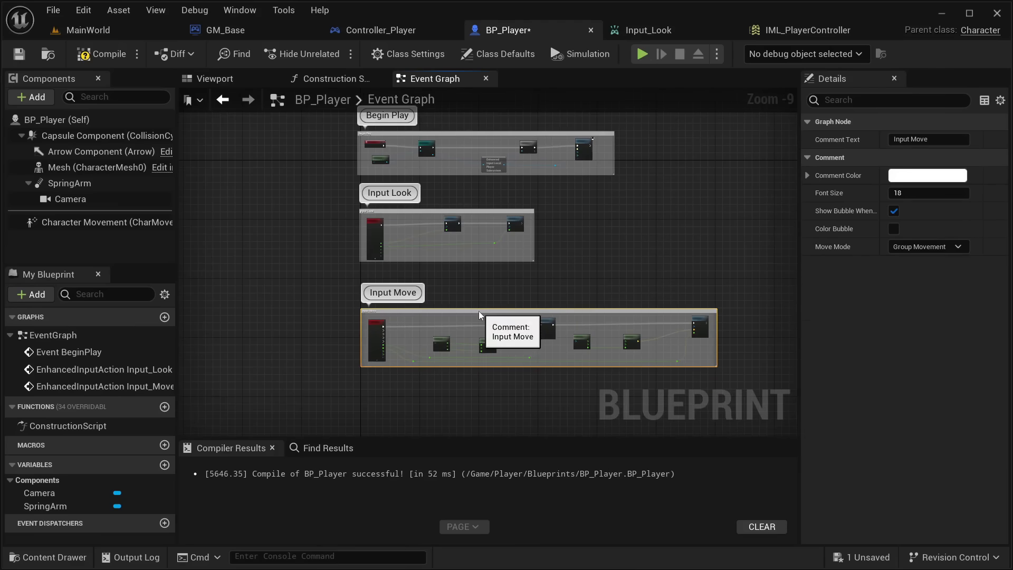
{"action": "left_click_drag", "start_coordinate": [422, 222], "coordinate": [422, 230]}
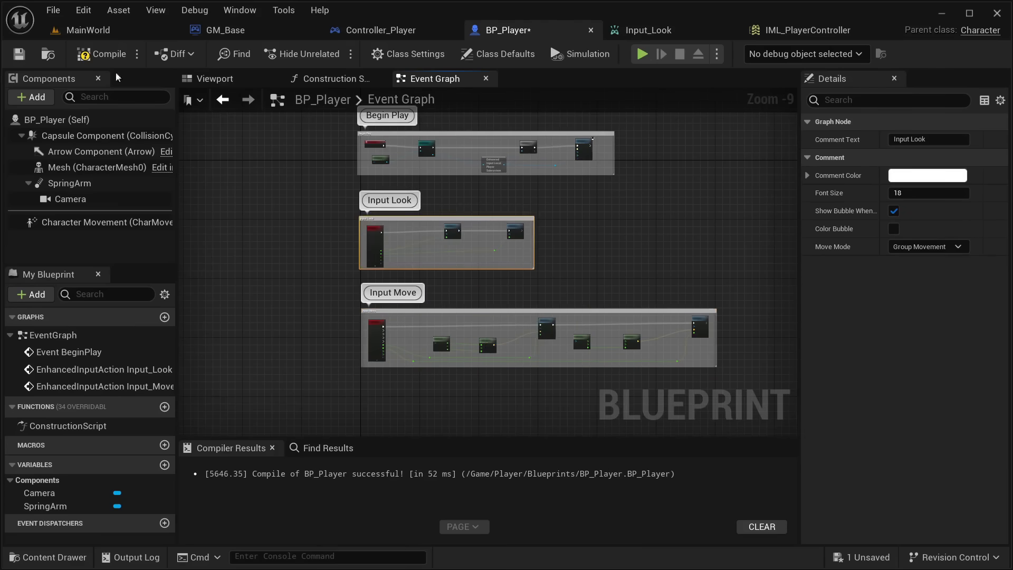
Compile BP_Player, play-test the character in the MainWorld level, and end the play session
{"action": "left_click", "coordinate": [96, 62]}
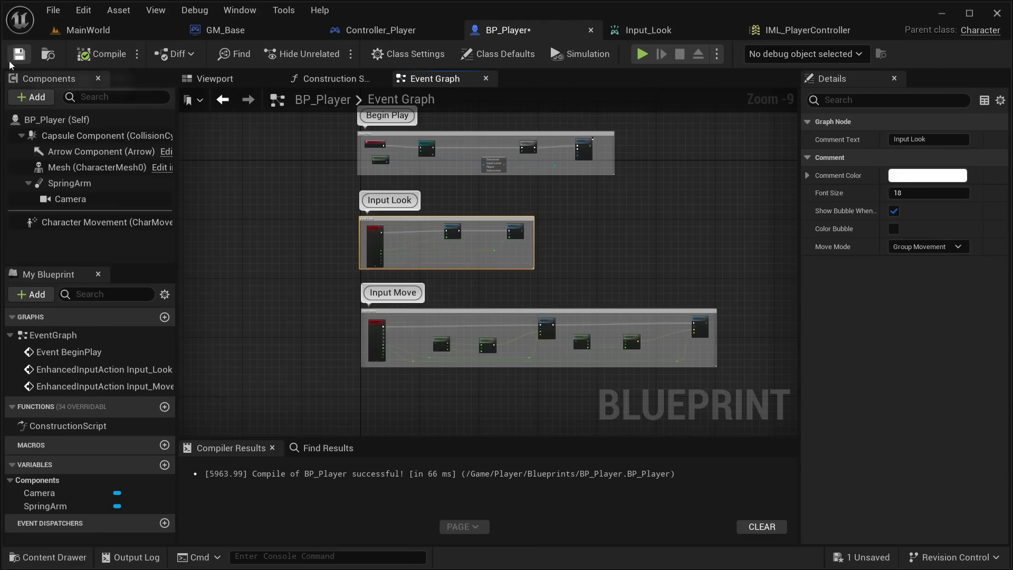
{"action": "left_click", "coordinate": [97, 35]}
{"action": "left_click", "coordinate": [327, 54]}
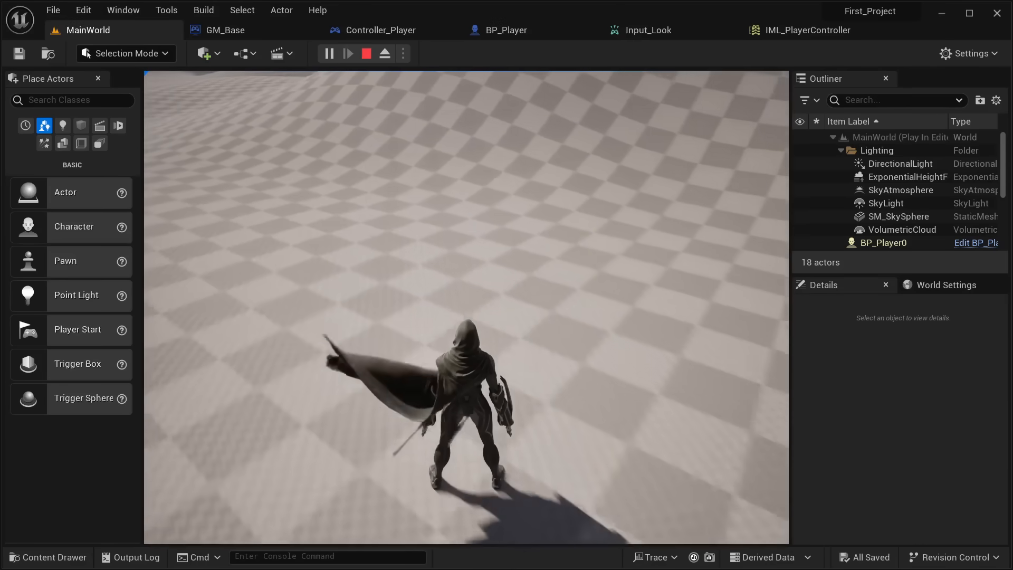
{"action": "key", "text": "Escape"}
Switch to the Input_Look asset and save all project files
{"action": "left_click", "coordinate": [667, 33]}
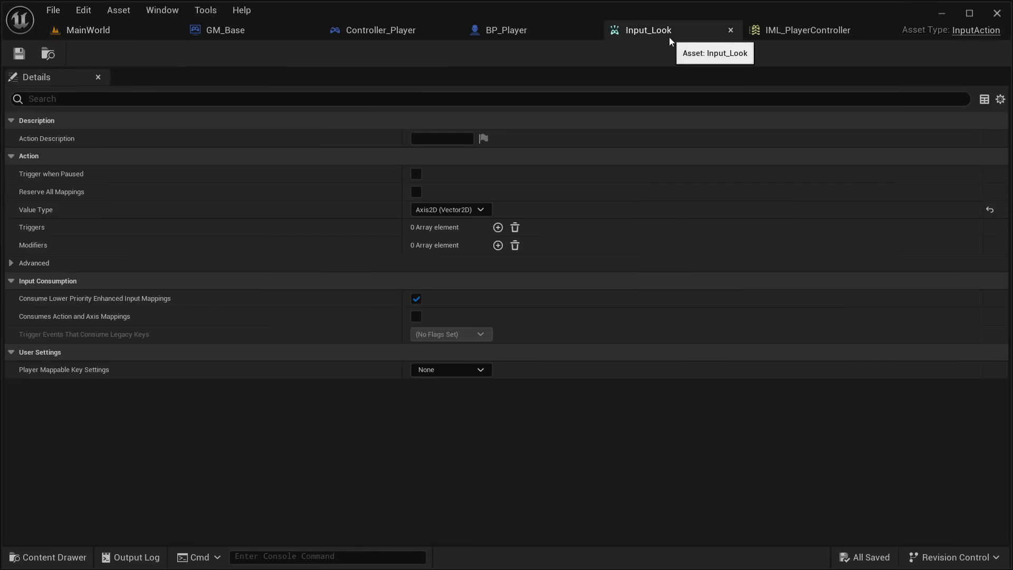
{"action": "left_click", "coordinate": [52, 11]}
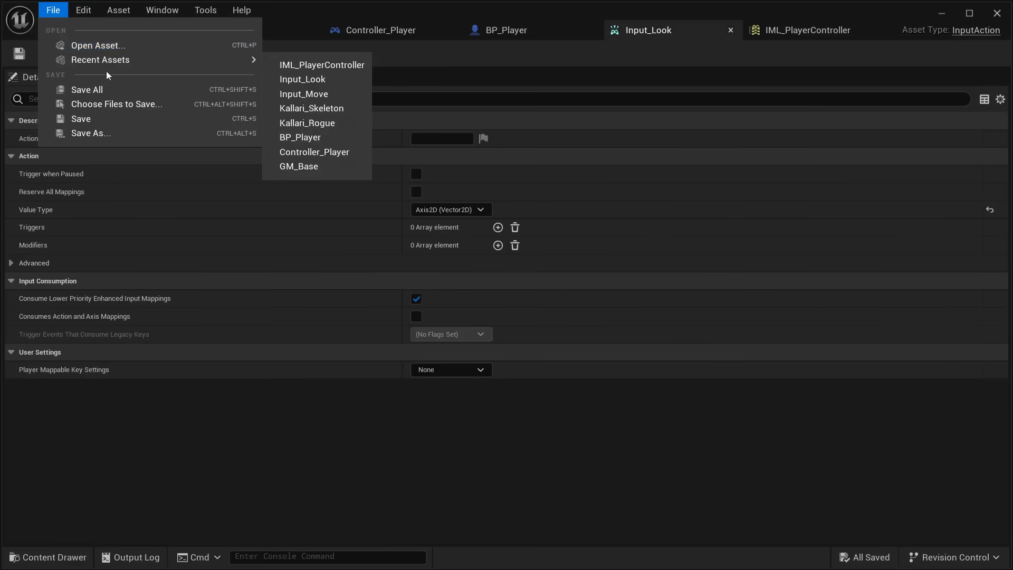
{"action": "left_click", "coordinate": [111, 89]}
Return to BP_Player and browse the project content to the Player > Blueprints folder
{"action": "left_click", "coordinate": [532, 40]}
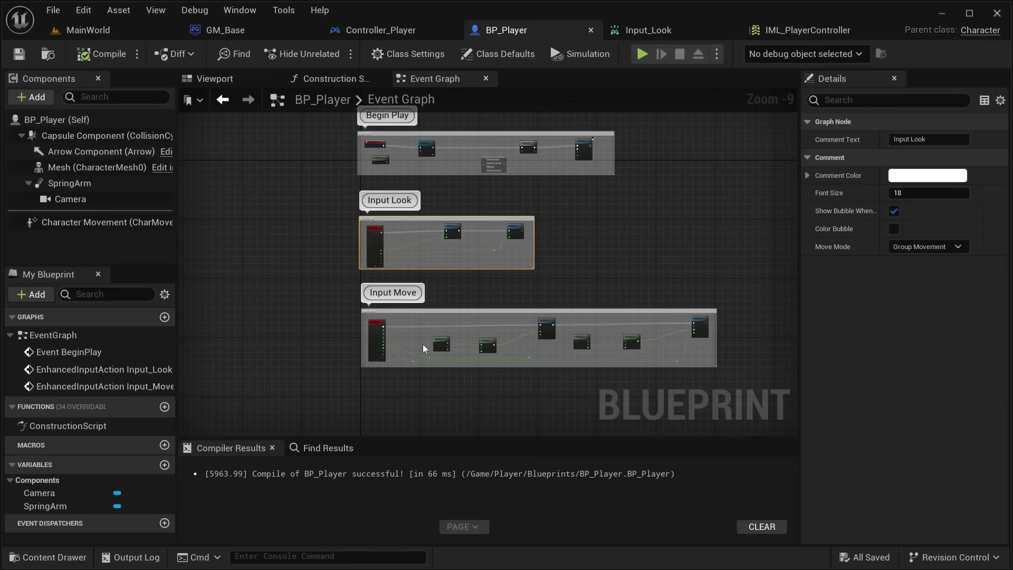
{"action": "left_click", "coordinate": [47, 558]}
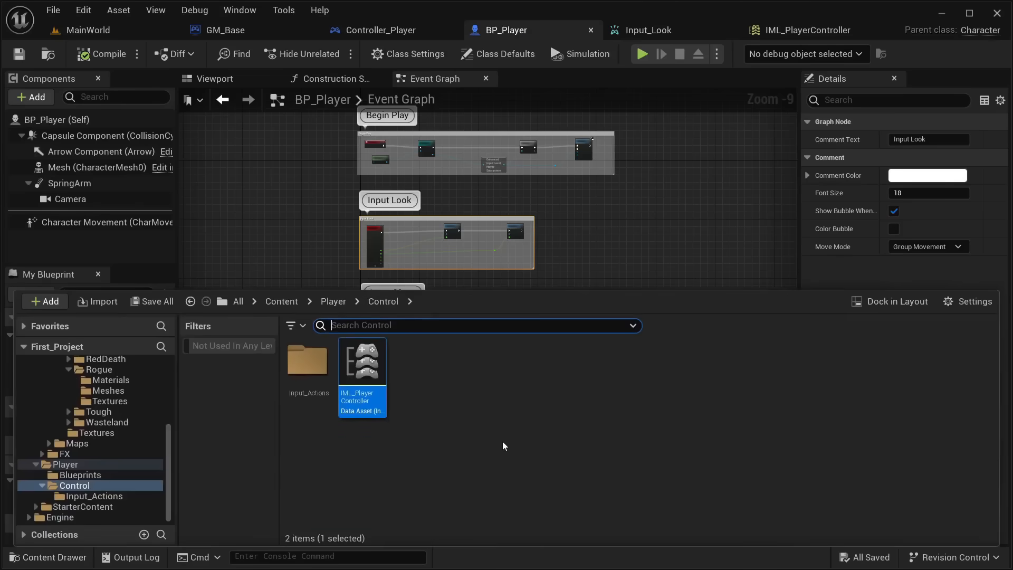
{"action": "left_click", "coordinate": [333, 302]}
{"action": "double_click", "coordinate": [308, 369]}
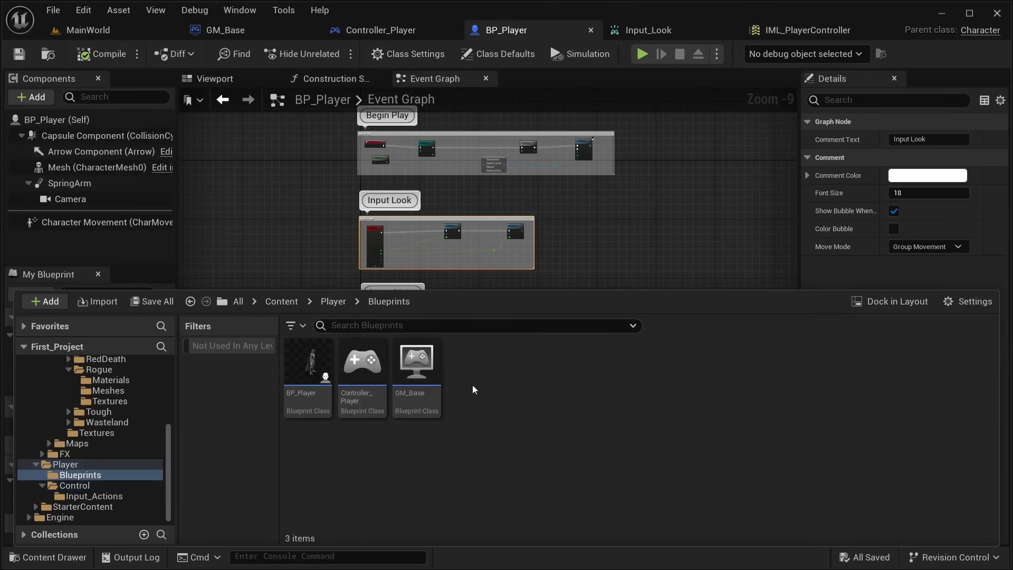
Create an Animation Blueprint for Kallari_Skeleton in the Blueprints folder and name it Anim_blueprint
{"action": "right_click", "coordinate": [494, 387]}
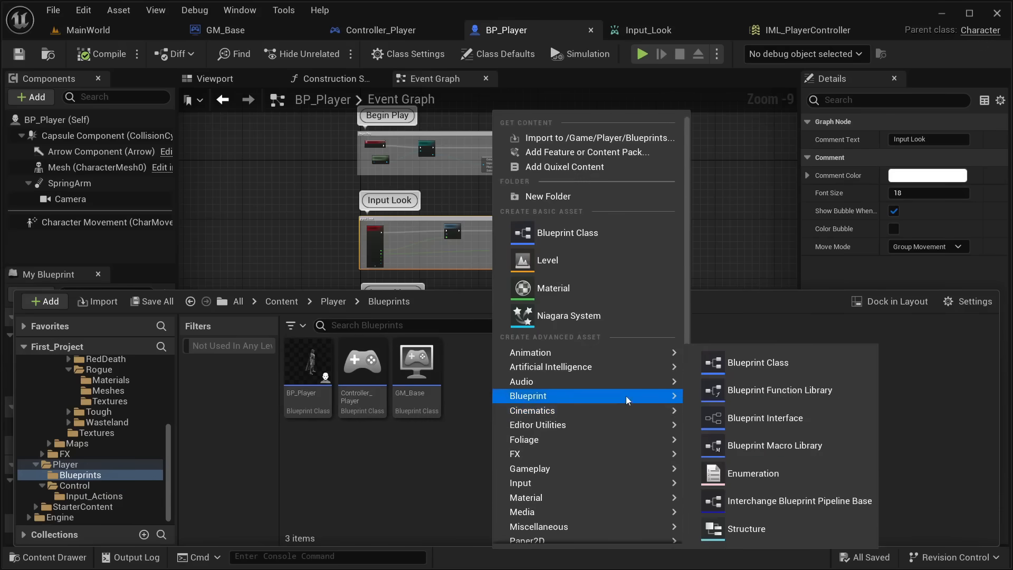
{"action": "mouse_move", "coordinate": [578, 457]}
{"action": "scroll", "coordinate": [578, 457], "scroll_direction": "down", "scroll_amount": 2}
{"action": "mouse_move", "coordinate": [520, 311]}
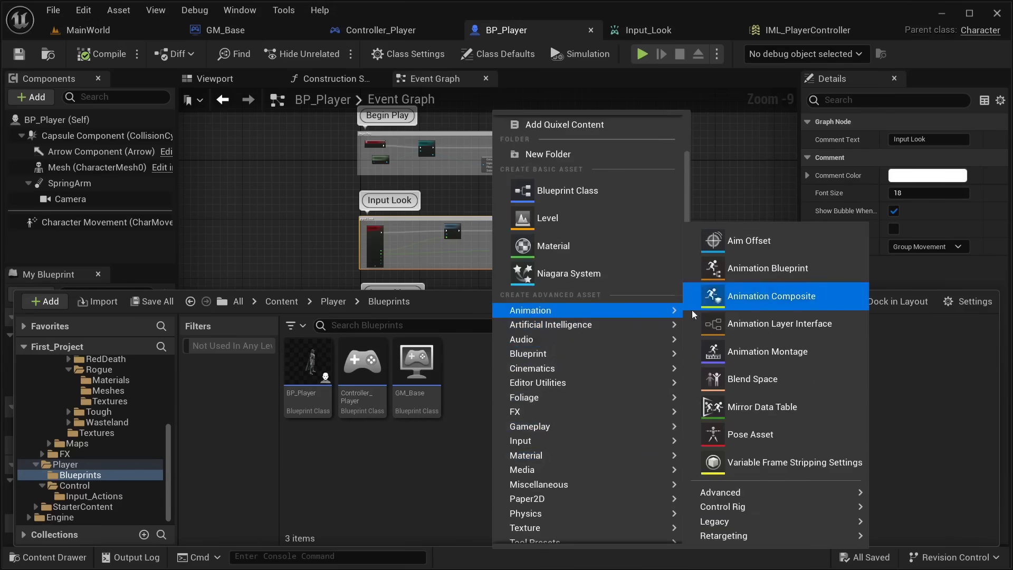
{"action": "left_click", "coordinate": [758, 278]}
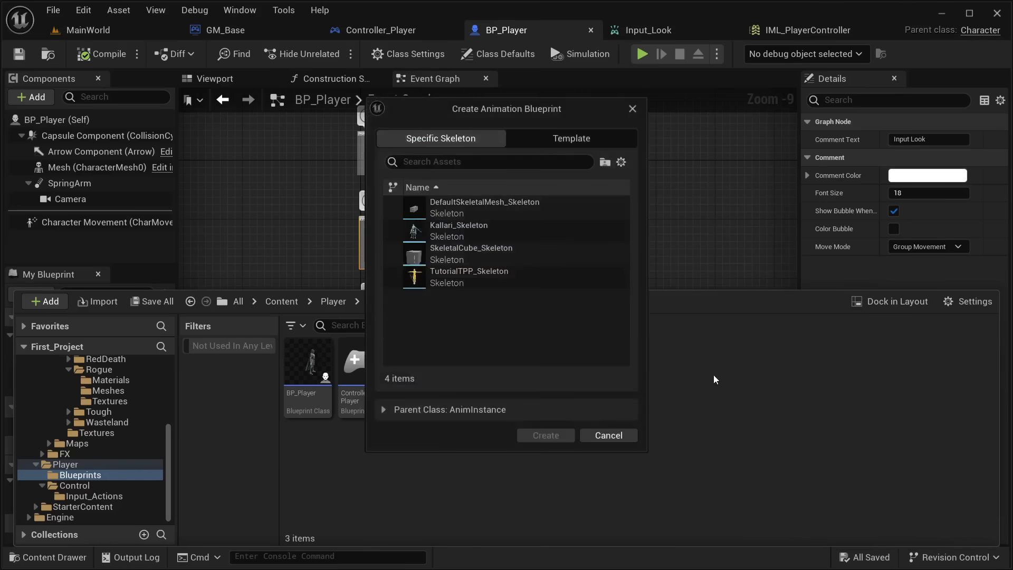
{"action": "mouse_move", "coordinate": [480, 235]}
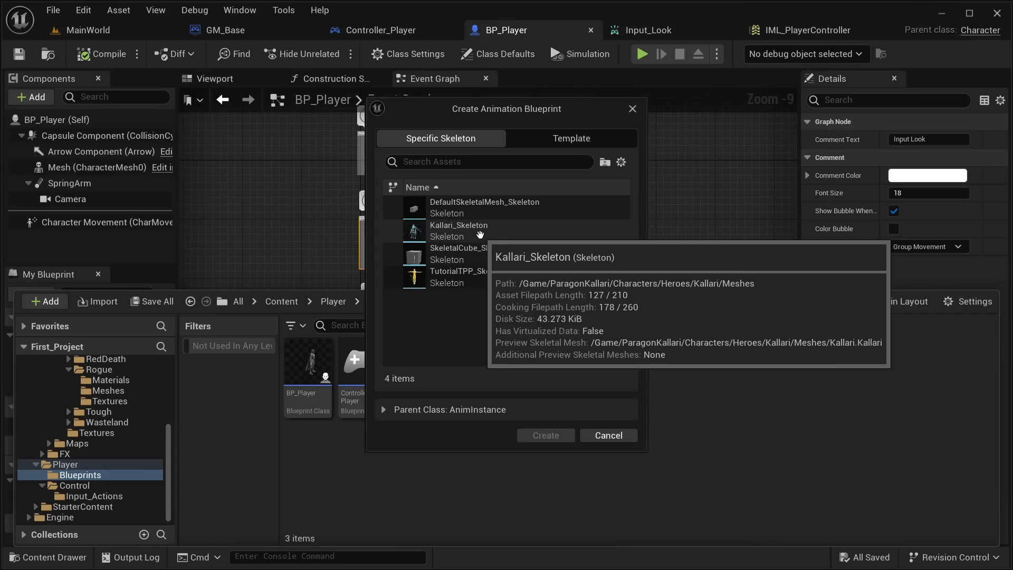
{"action": "left_click", "coordinate": [480, 234]}
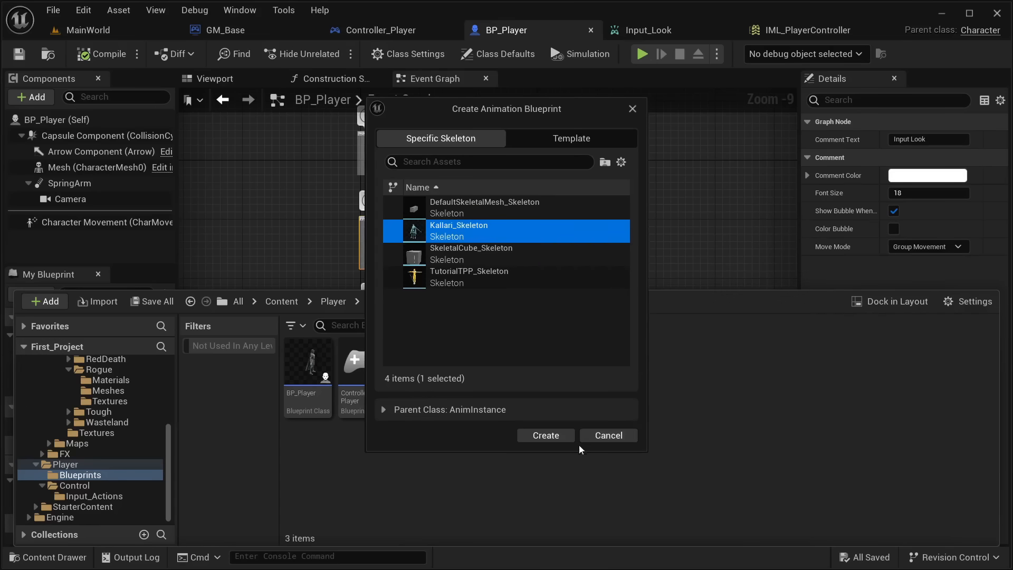
{"action": "left_click", "coordinate": [559, 436]}
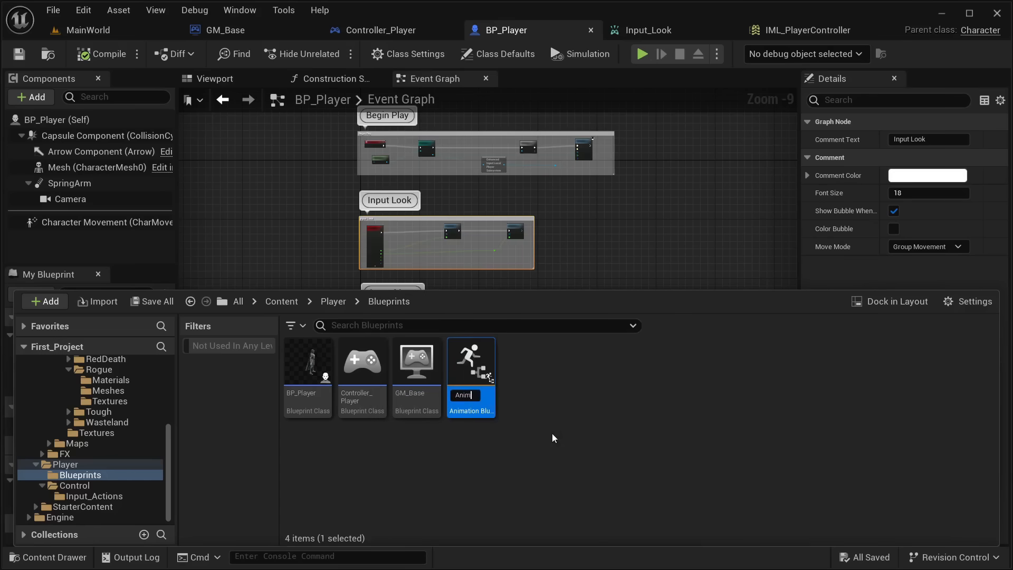
{"action": "type", "text": "Anim)"}
{"action": "key", "text": "BackSpace"}
{"action": "type", "text": "_blueprint"}
{"action": "key", "text": "Return"}
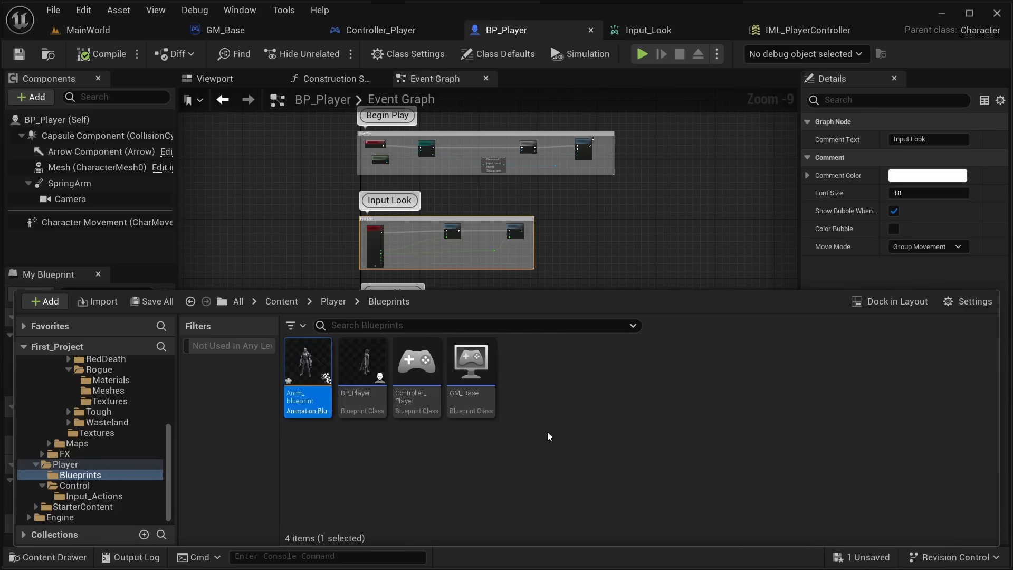
Rename the Anim_blueprint asset to Anim_player
{"action": "mouse_move", "coordinate": [318, 395]}
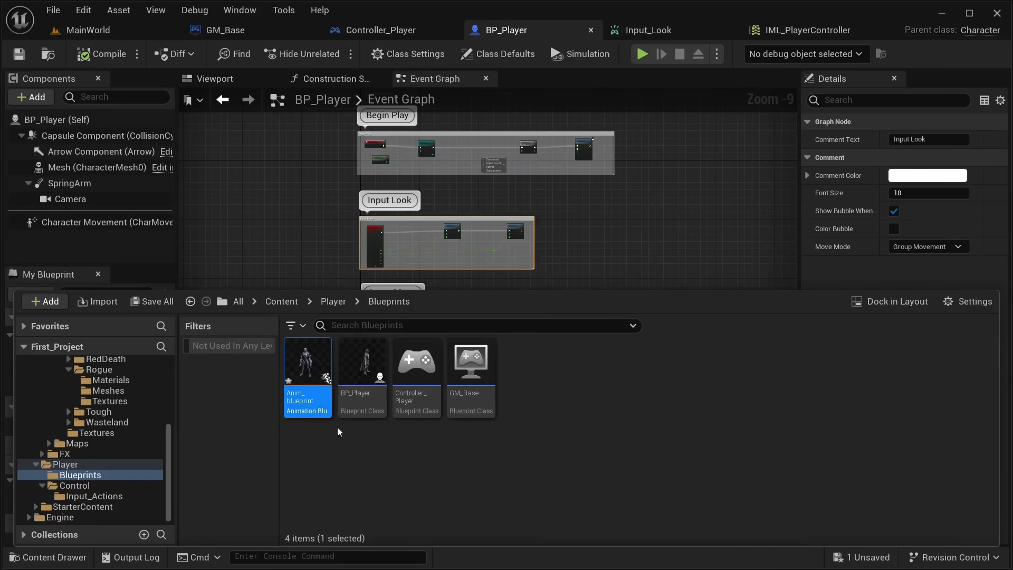
{"action": "right_click", "coordinate": [316, 394]}
{"action": "mouse_move", "coordinate": [378, 193]}
{"action": "left_click", "coordinate": [373, 135]}
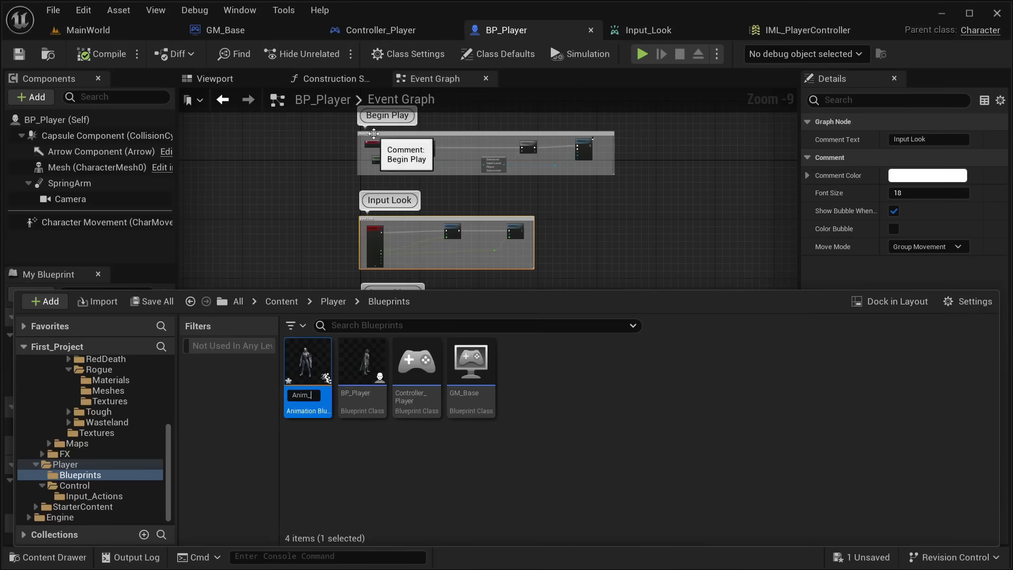
{"action": "type", "text": "Anim_player"}
{"action": "key", "text": "Return"}
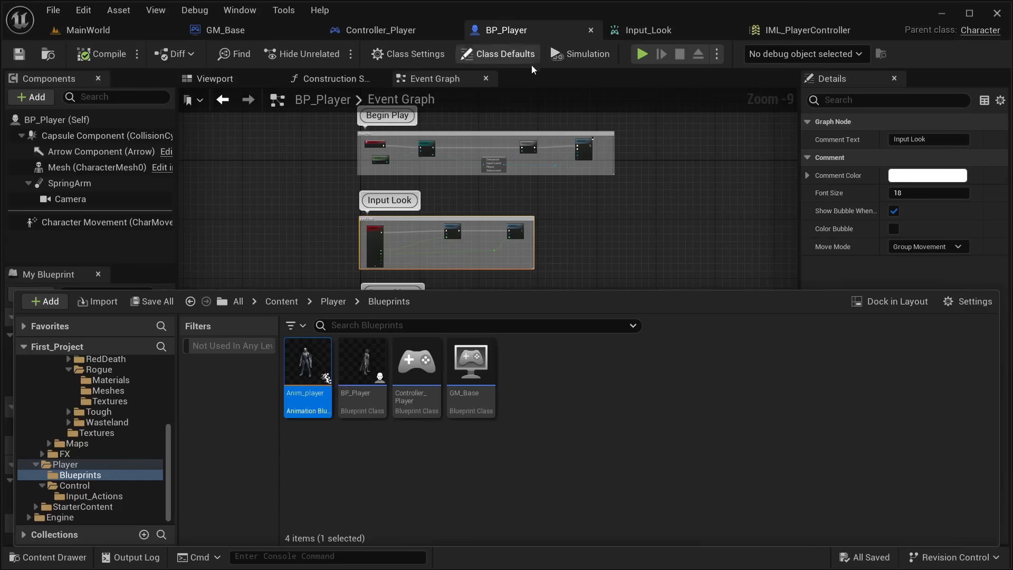
Filter BP_Player's class defaults by "anim" and assign Anim_player as the Anim Class
{"action": "left_click", "coordinate": [63, 557]}
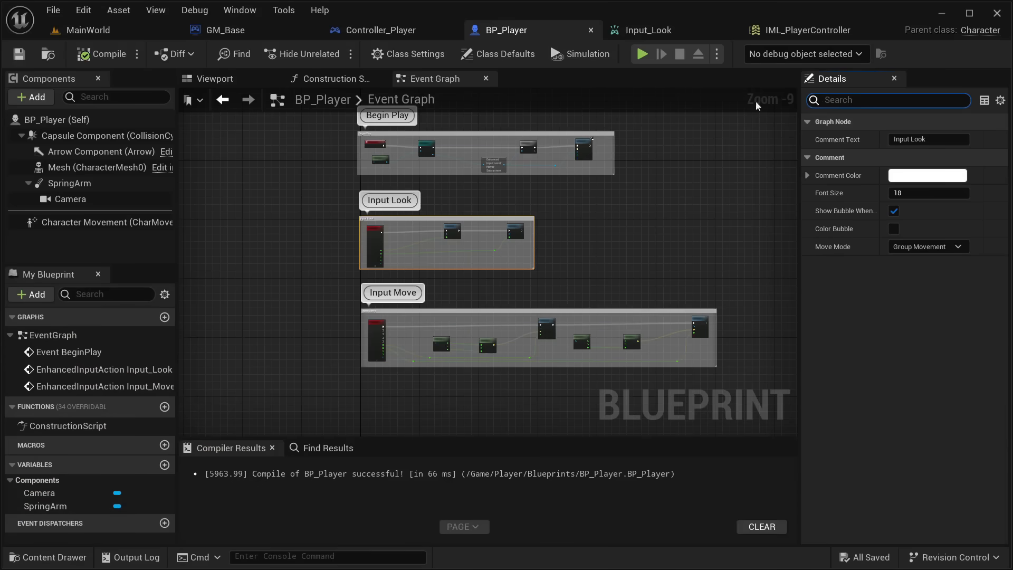
{"action": "left_click", "coordinate": [494, 55]}
{"action": "left_click", "coordinate": [849, 100]}
{"action": "type", "text": "anim"}
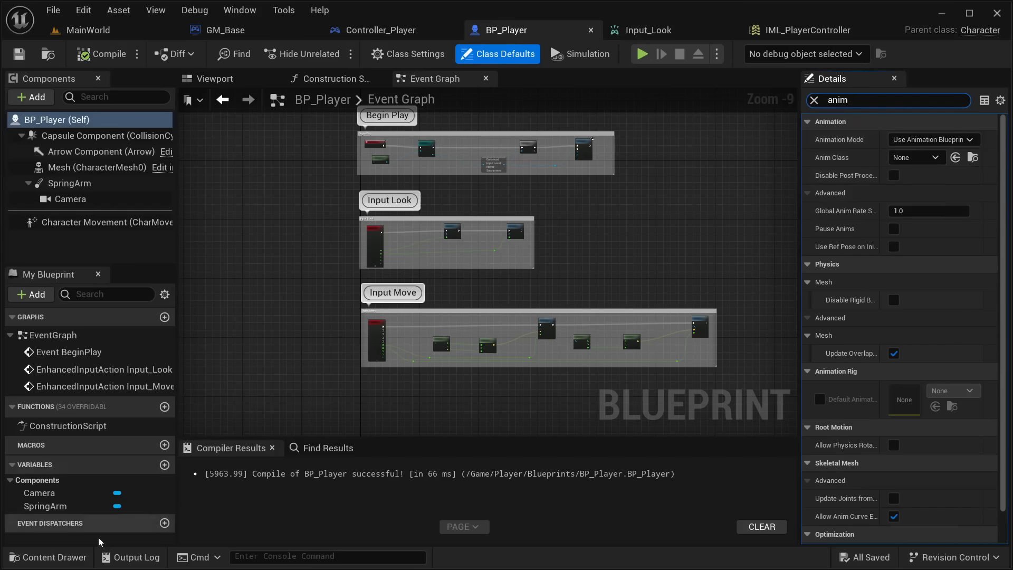
{"action": "left_click", "coordinate": [48, 557]}
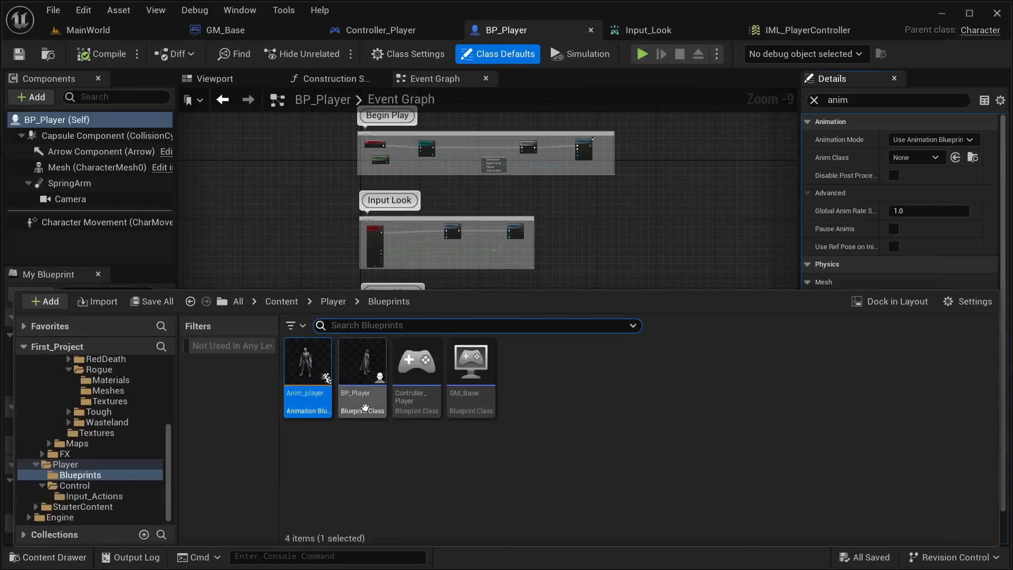
{"action": "left_click", "coordinate": [955, 157]}
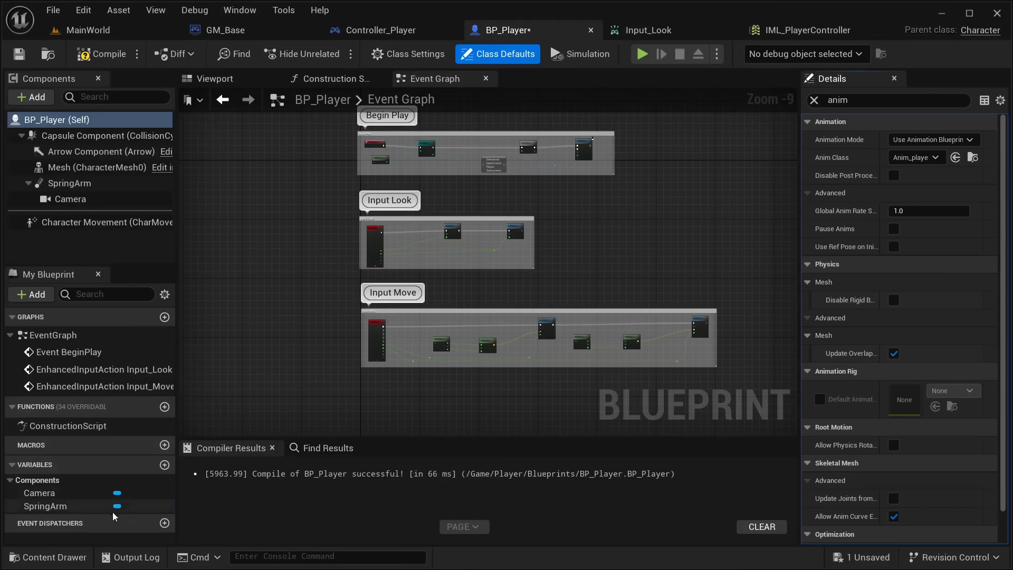
Open the Anim_player animation blueprint at its AnimGraph, checking back briefly on the BP_Player blueprint
{"action": "left_click", "coordinate": [49, 557]}
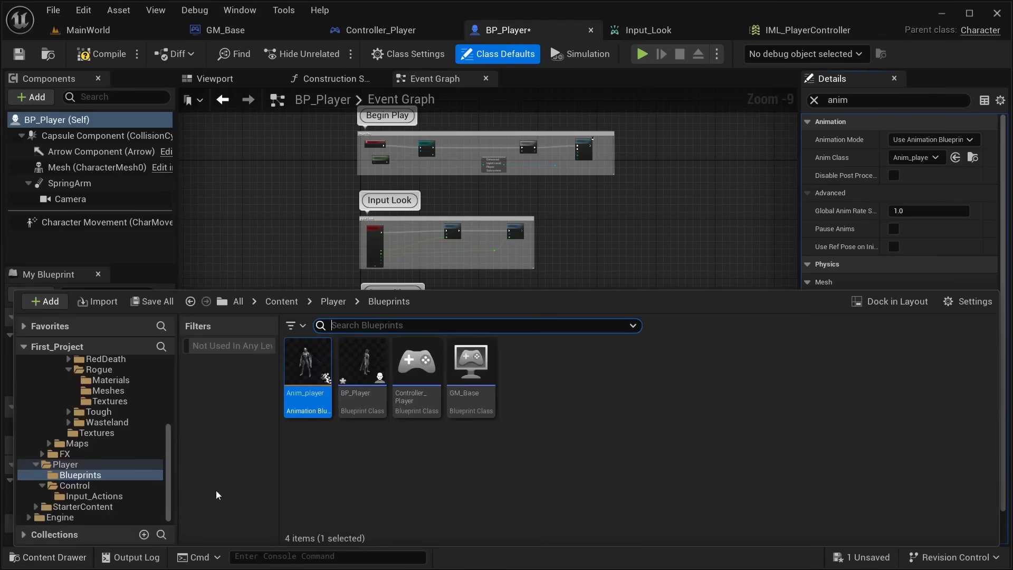
{"action": "double_click", "coordinate": [306, 405]}
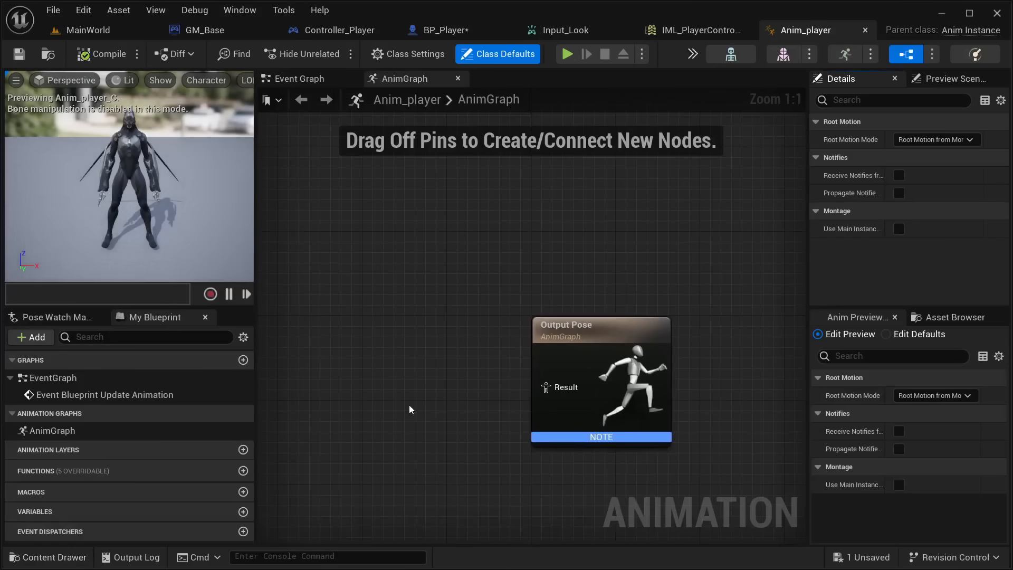
{"action": "right_click_drag", "start_coordinate": [421, 384], "coordinate": [568, 284]}
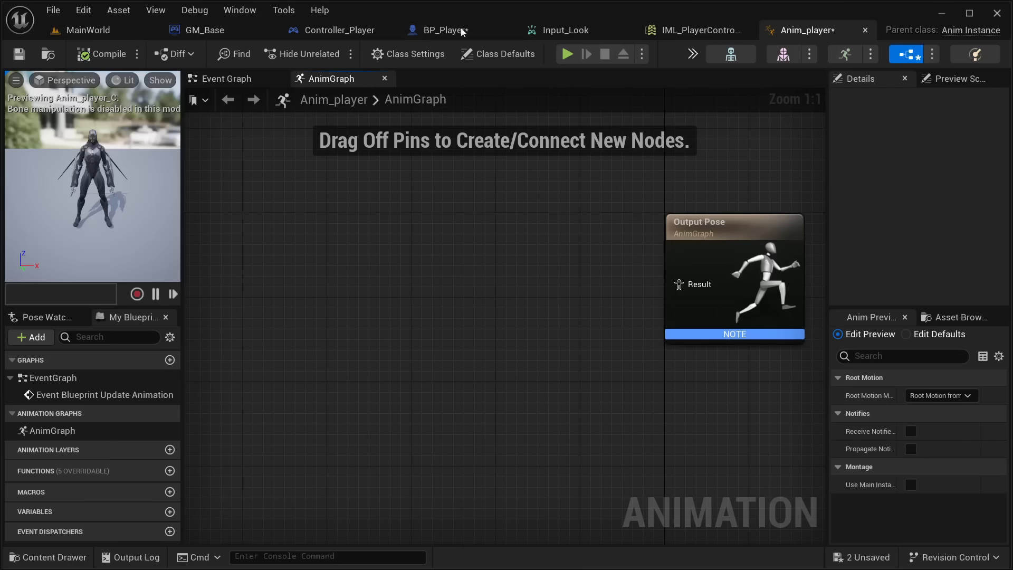
{"action": "left_click", "coordinate": [461, 30]}
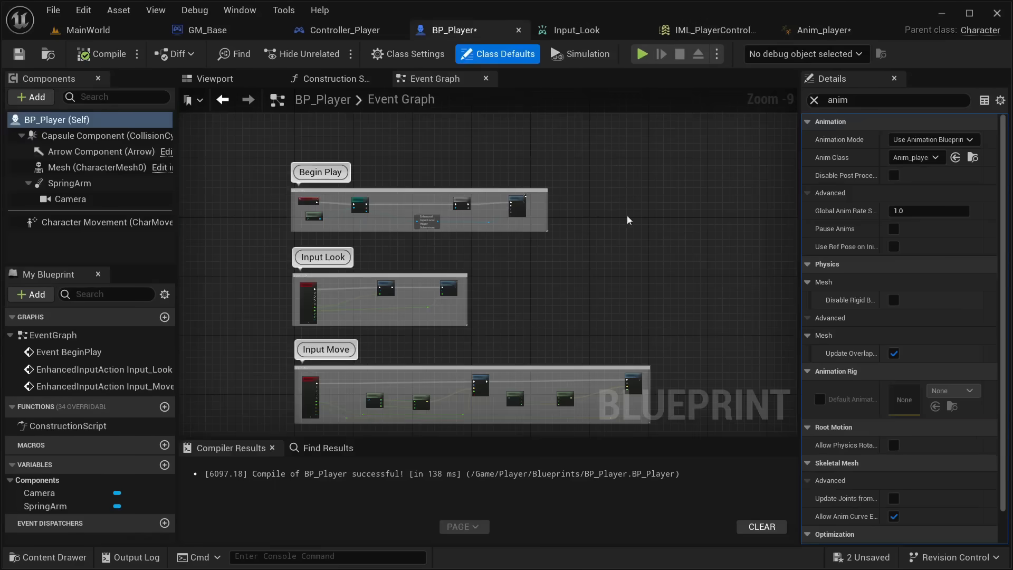
{"action": "left_click", "coordinate": [821, 30]}
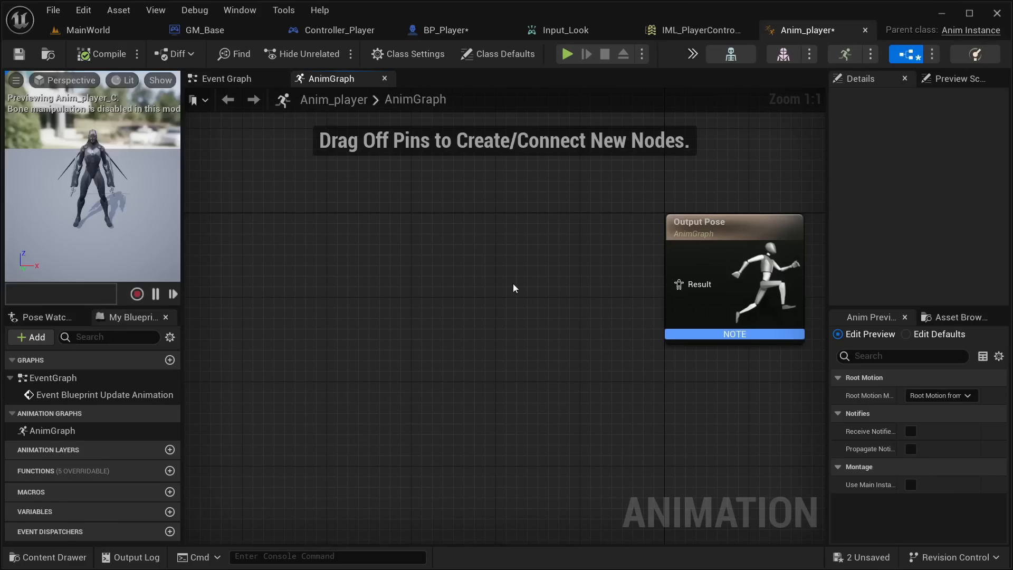
Move the Output Pose node farther right in the AnimGraph to leave free space on its input side
{"action": "right_click_drag", "start_coordinate": [514, 285], "coordinate": [429, 314]}
{"action": "left_click_drag", "start_coordinate": [619, 271], "coordinate": [646, 279]}
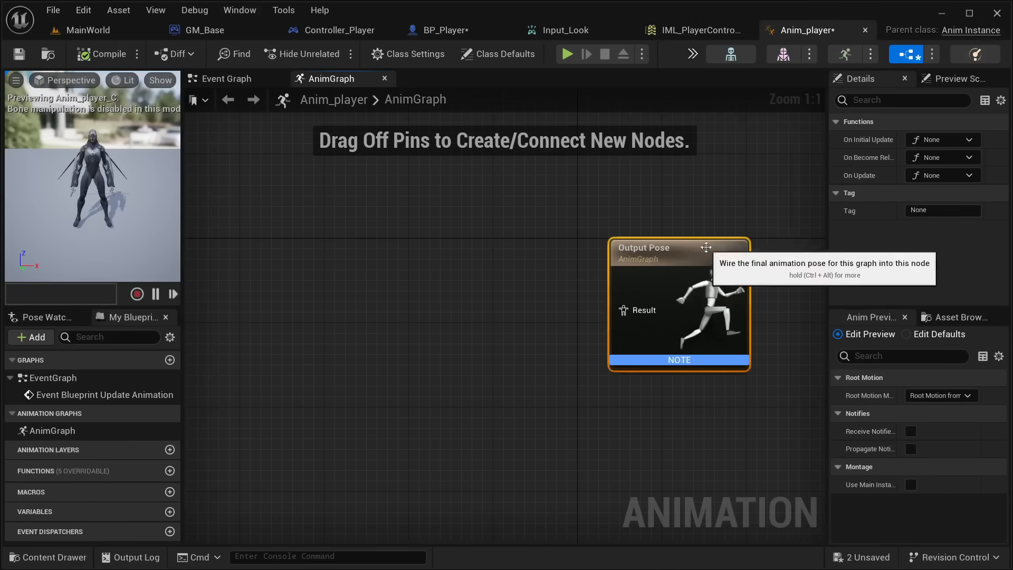
{"action": "mouse_move", "coordinate": [412, 263]}
{"action": "right_mouse_down"}
{"action": "mouse_move", "coordinate": [360, 296]}
{"action": "mouse_move", "coordinate": [393, 258]}
{"action": "right_mouse_up"}
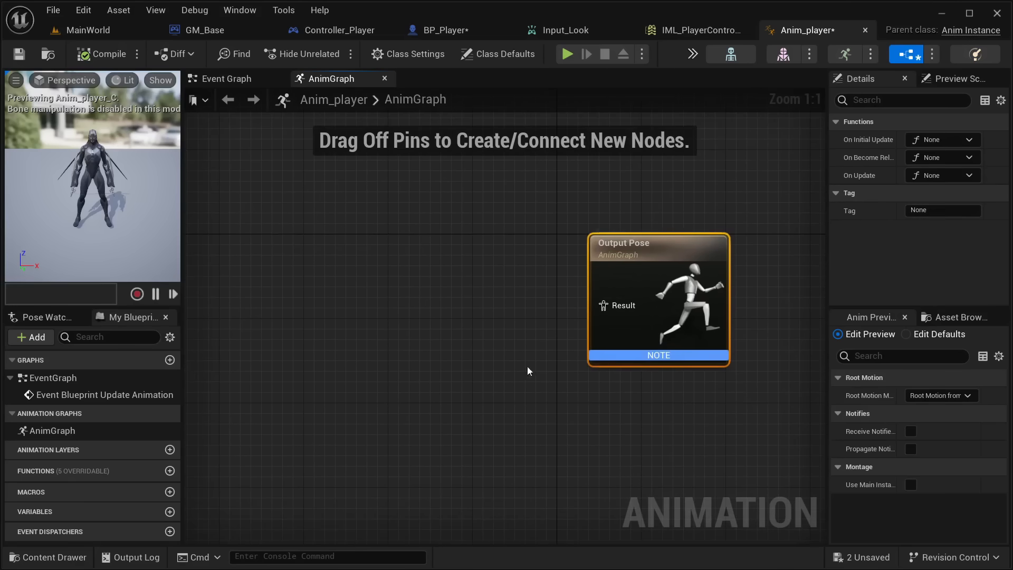
{"action": "right_click_drag", "start_coordinate": [216, 289], "coordinate": [348, 329]}
{"action": "right_click_drag", "start_coordinate": [583, 296], "coordinate": [388, 311]}
{"action": "left_click_drag", "start_coordinate": [594, 313], "coordinate": [687, 290]}
{"action": "right_click_drag", "start_coordinate": [295, 326], "coordinate": [218, 324]}
{"action": "right_click_drag", "start_coordinate": [411, 374], "coordinate": [553, 335]}
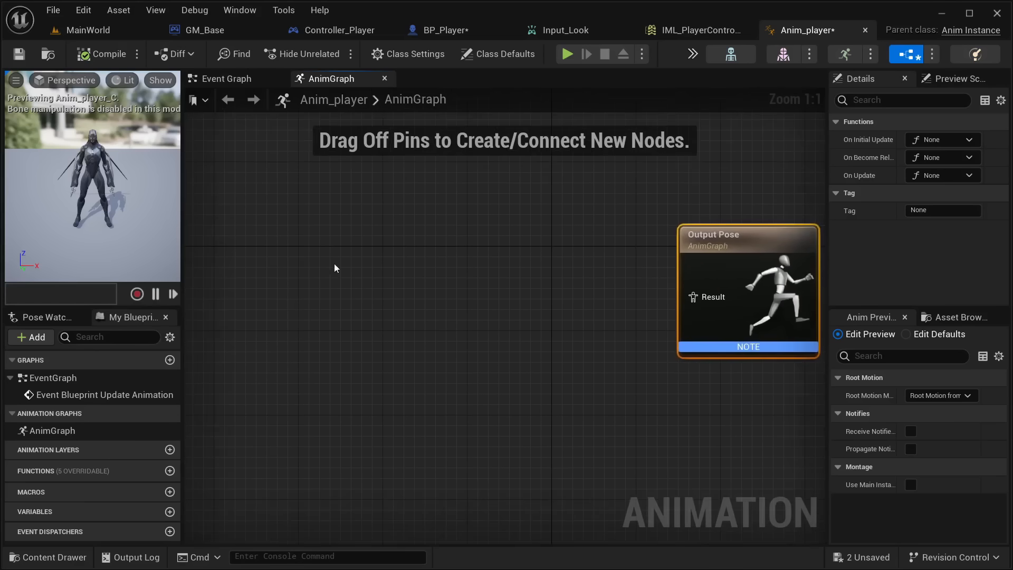
Add a new state machine to the AnimGraph, left of Output Pose, and name it Base
{"action": "right_click", "coordinate": [320, 263]}
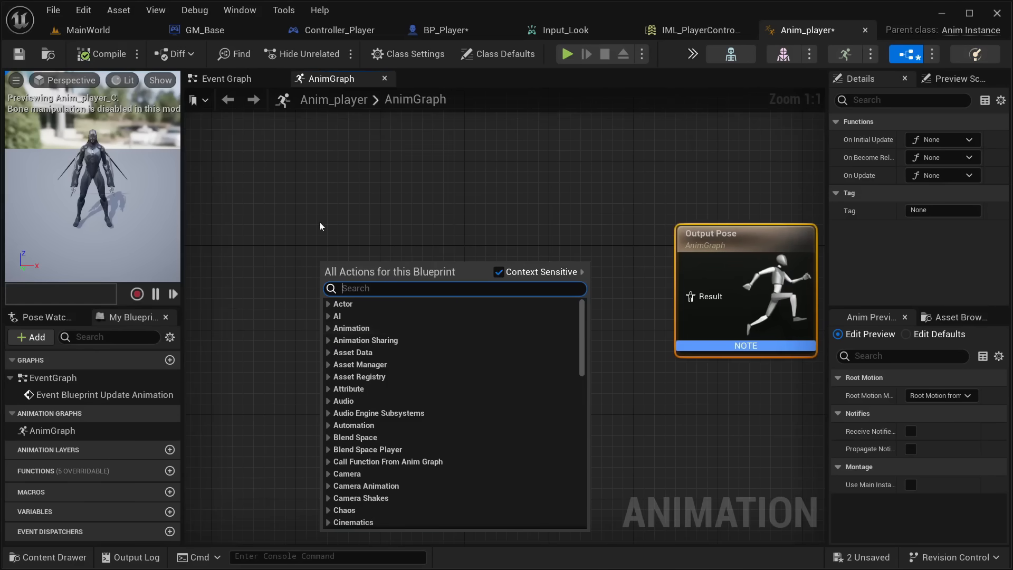
{"action": "type", "text": "state"}
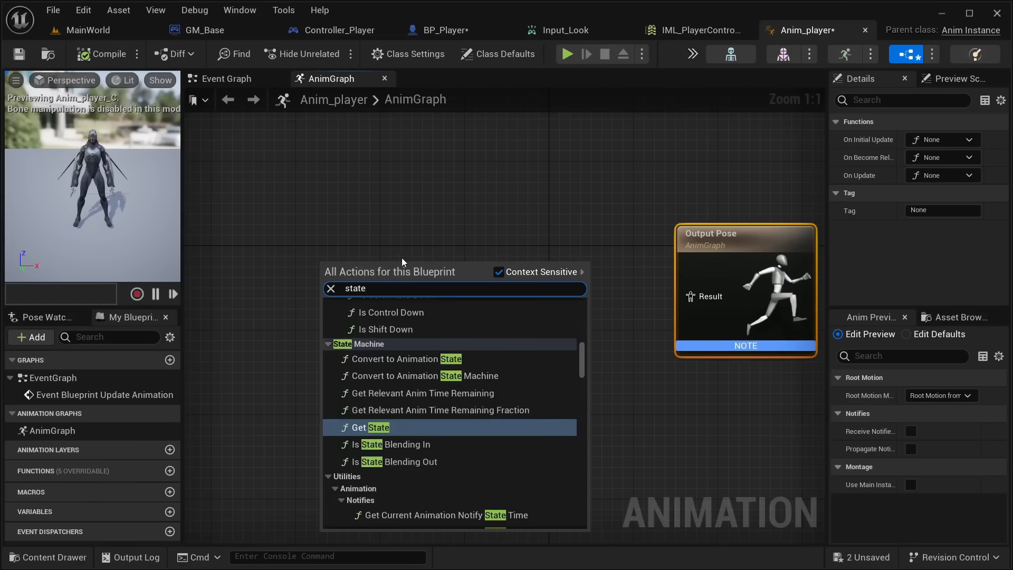
{"action": "left_click_drag", "start_coordinate": [584, 346], "coordinate": [589, 322]}
{"action": "left_click", "coordinate": [391, 384]}
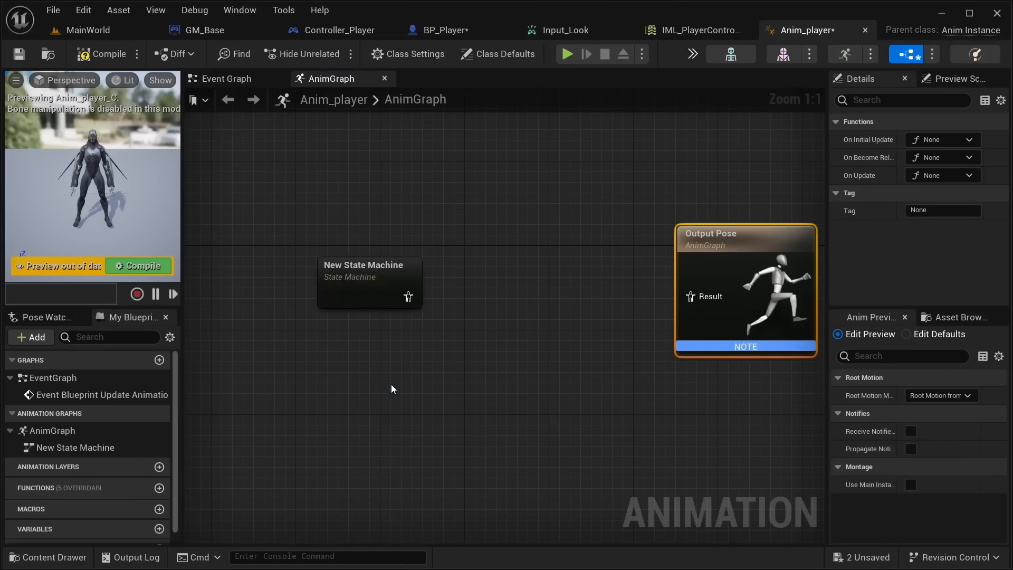
{"action": "left_click", "coordinate": [361, 286]}
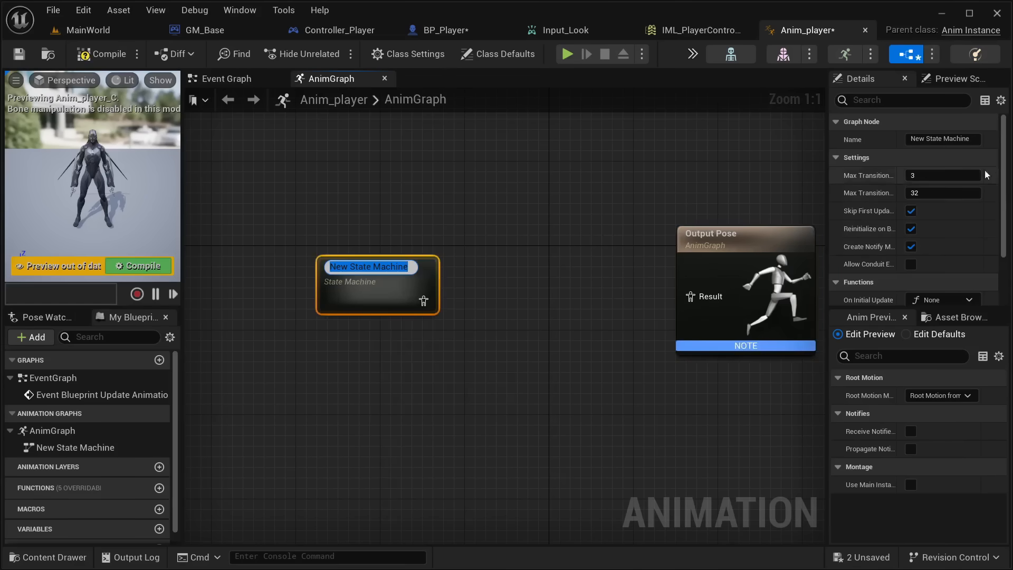
{"action": "double_click", "coordinate": [917, 140]}
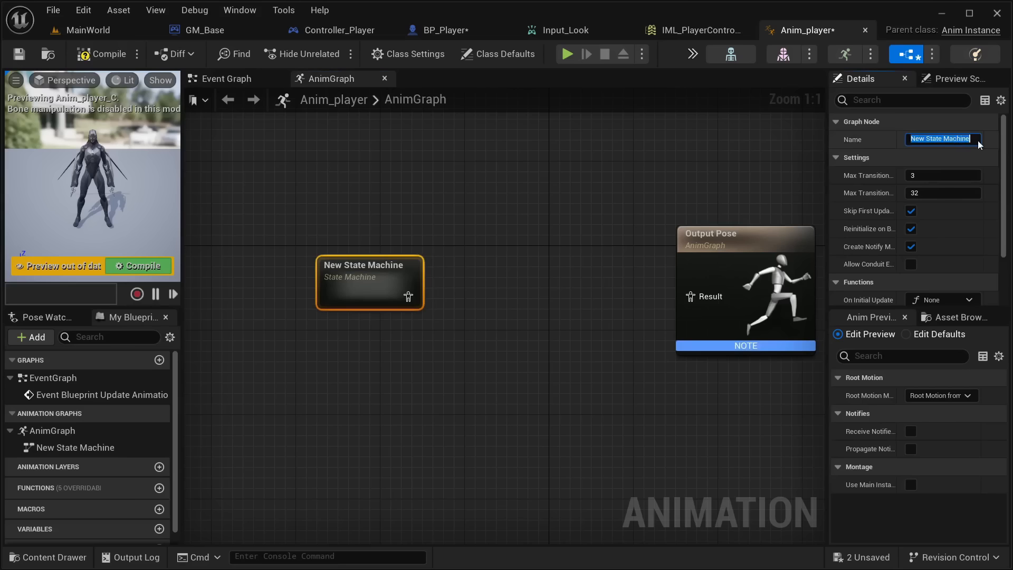
{"action": "type", "text": "Base"}
{"action": "key", "text": "Return"}
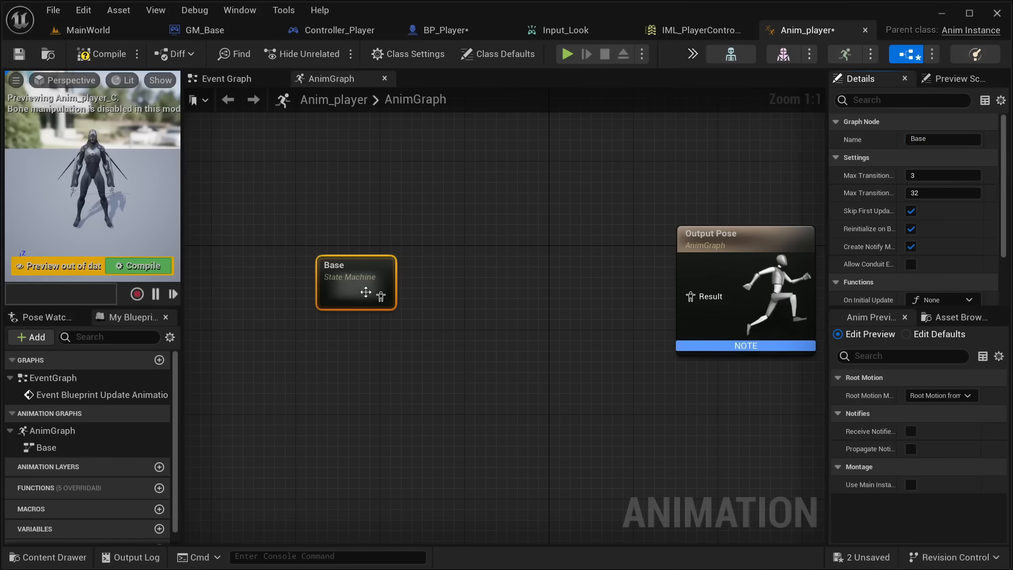
Connect the Base state machine to the Output Pose result, compile Anim_player, and shift the Base node slightly left
{"action": "left_click_drag", "start_coordinate": [366, 291], "coordinate": [691, 297]}
{"action": "left_click_drag", "start_coordinate": [344, 287], "coordinate": [344, 276]}
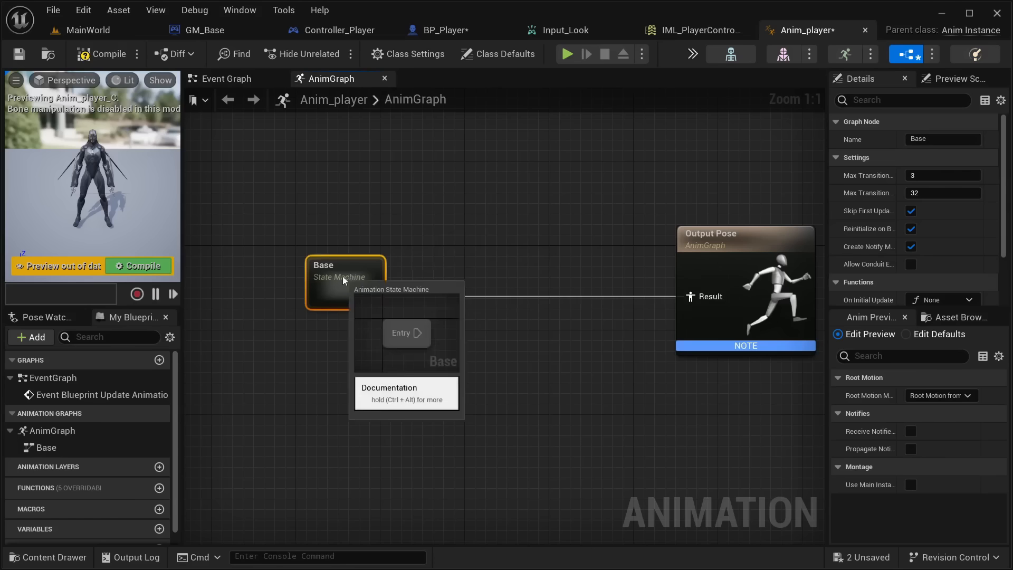
{"action": "left_click", "coordinate": [96, 57]}
{"action": "right_click_drag", "start_coordinate": [410, 264], "coordinate": [453, 240]}
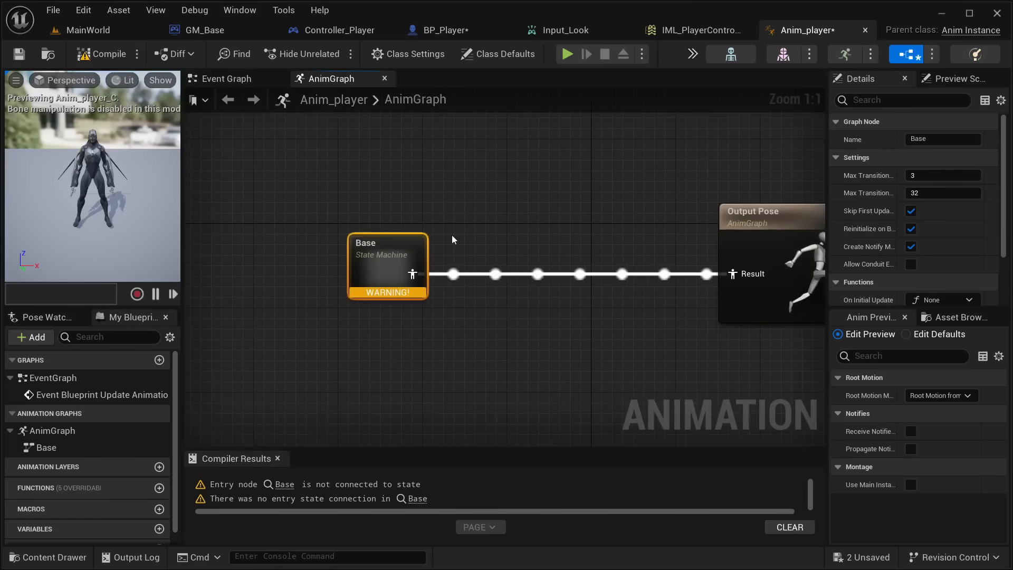
{"action": "left_click_drag", "start_coordinate": [400, 244], "coordinate": [379, 242]}
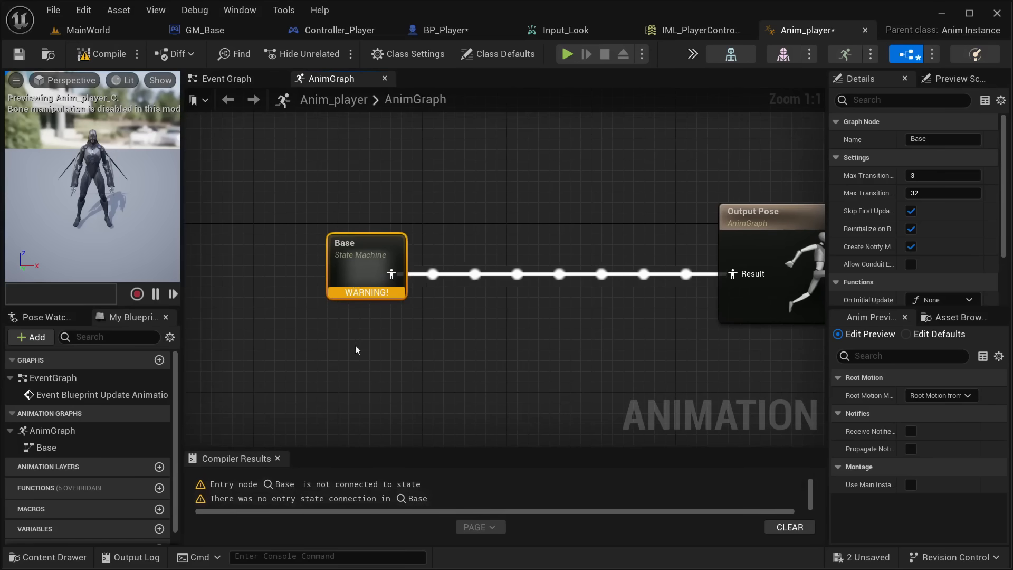
{"action": "mouse_move", "coordinate": [347, 248]}
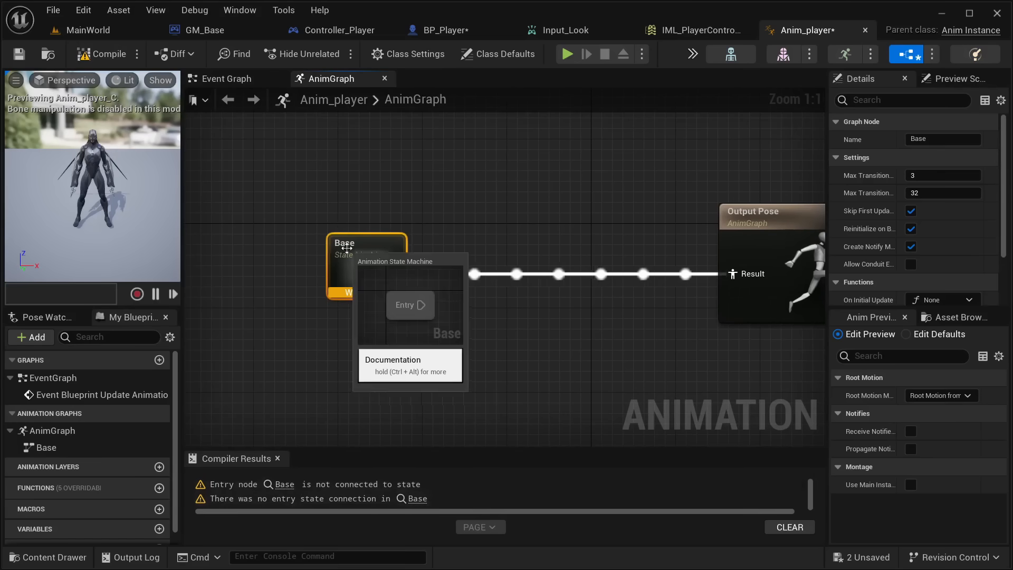
Inside the Base state machine, add a state named Idle with Entry connected to it, and compile Anim_player
{"action": "double_click", "coordinate": [347, 249]}
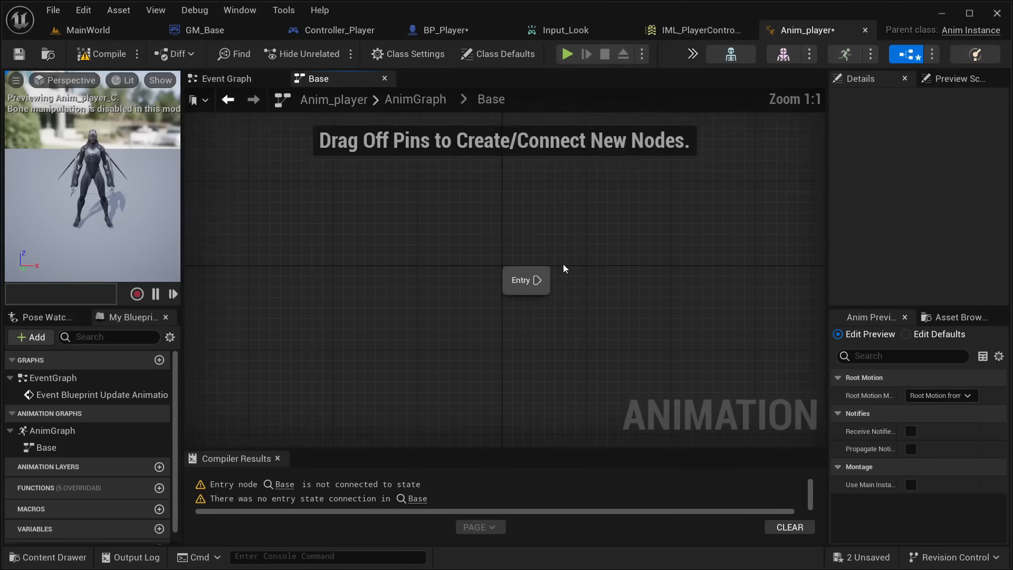
{"action": "right_click_drag", "start_coordinate": [594, 260], "coordinate": [411, 265]}
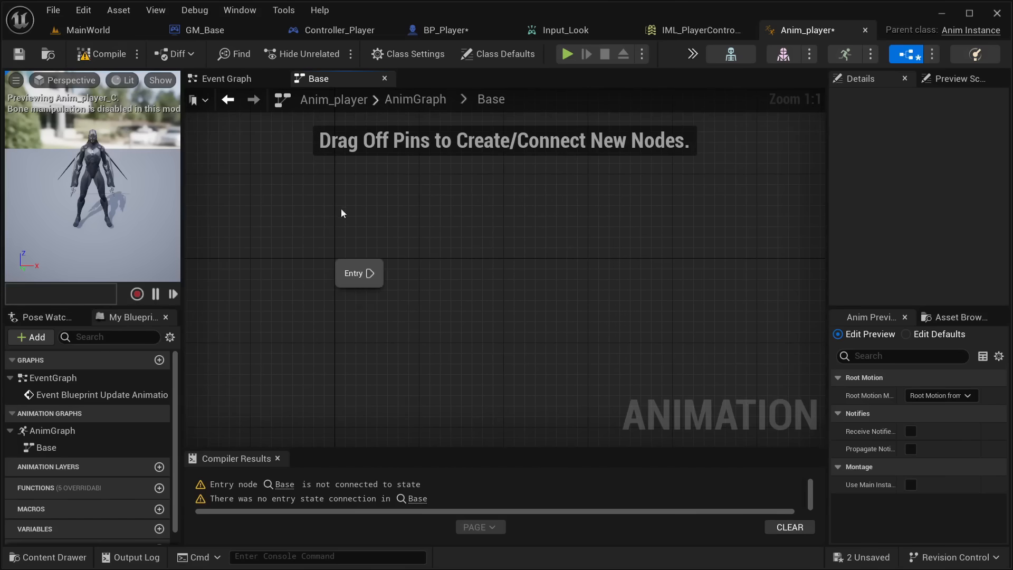
{"action": "right_click", "coordinate": [500, 258]}
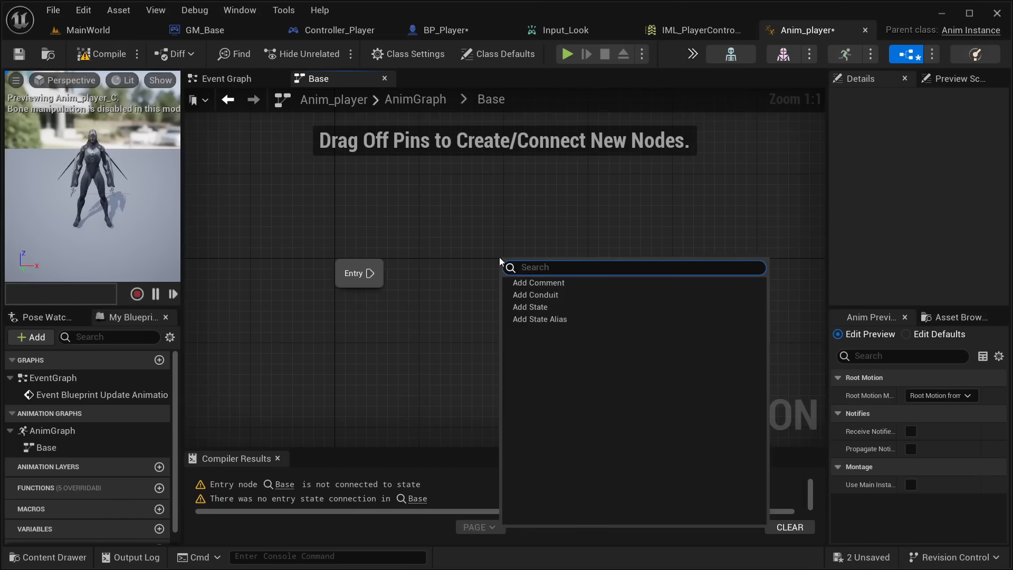
{"action": "left_click", "coordinate": [558, 310]}
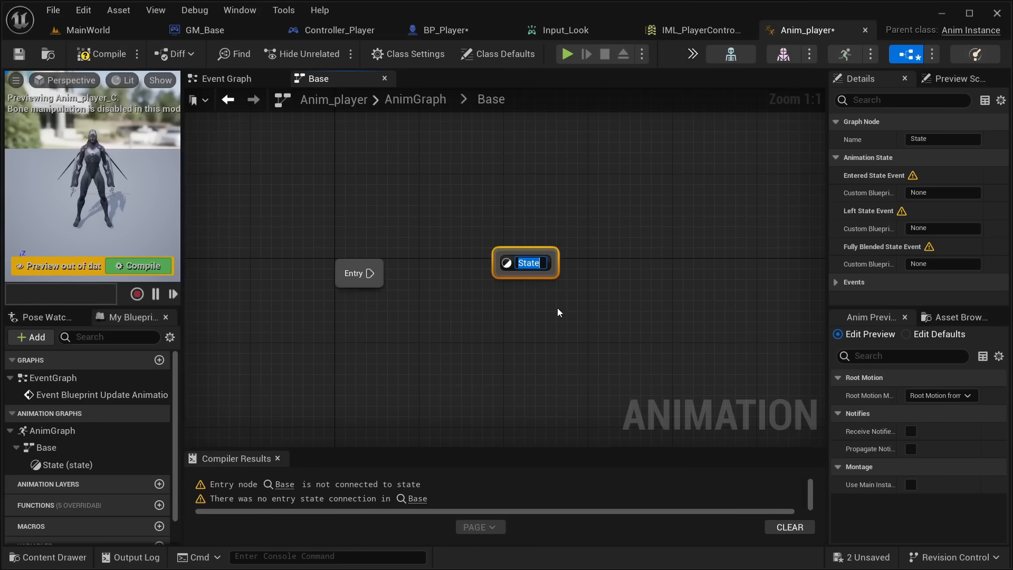
{"action": "type", "text": "Idle"}
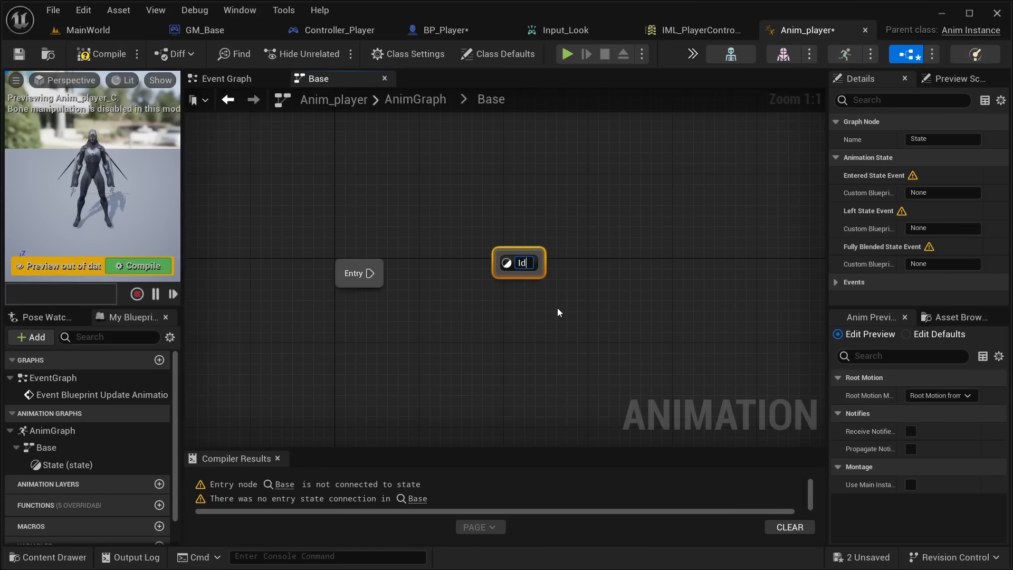
{"action": "key", "text": "Return"}
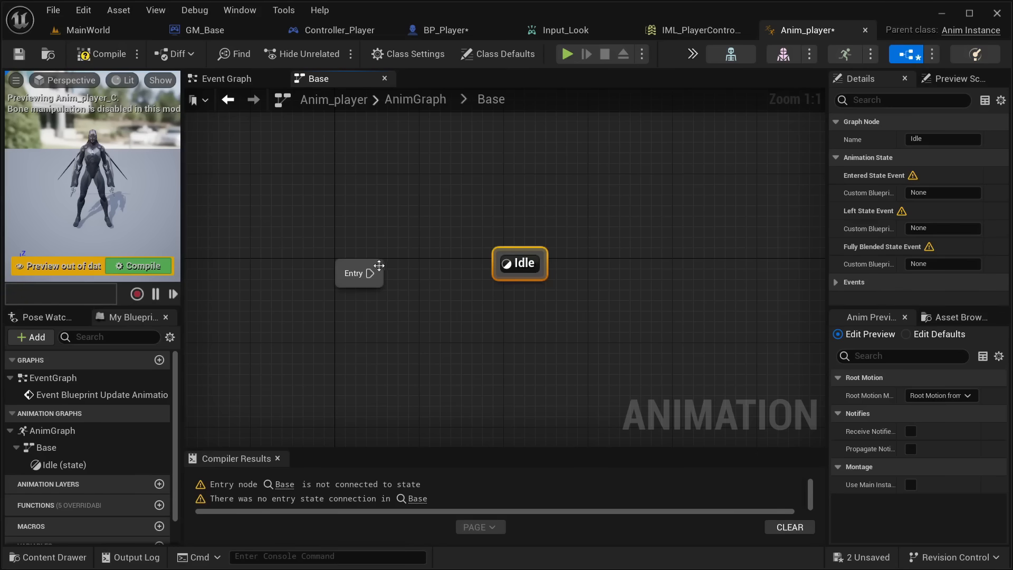
{"action": "left_click_drag", "start_coordinate": [371, 273], "coordinate": [496, 272]}
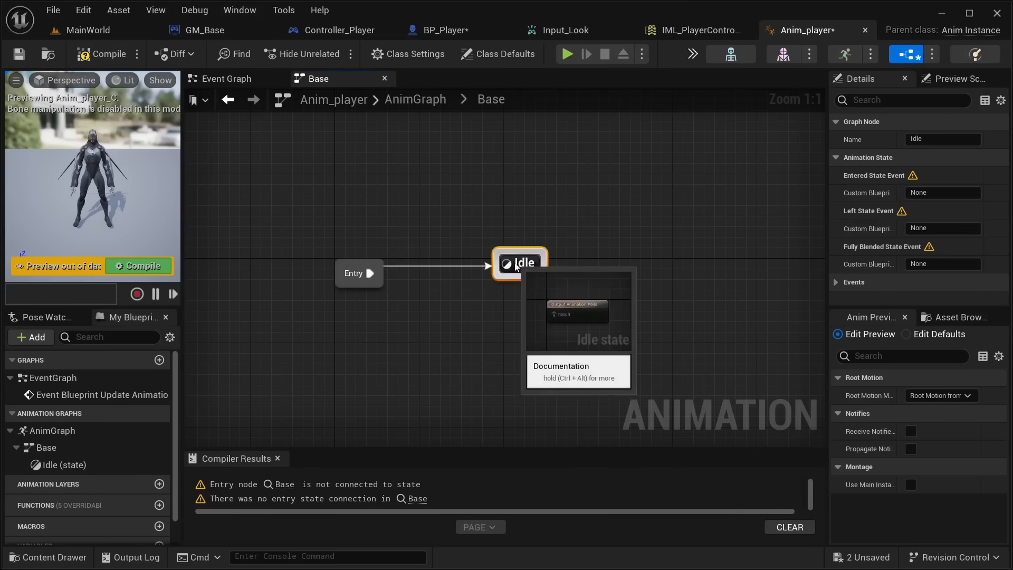
{"action": "left_click", "coordinate": [100, 54]}
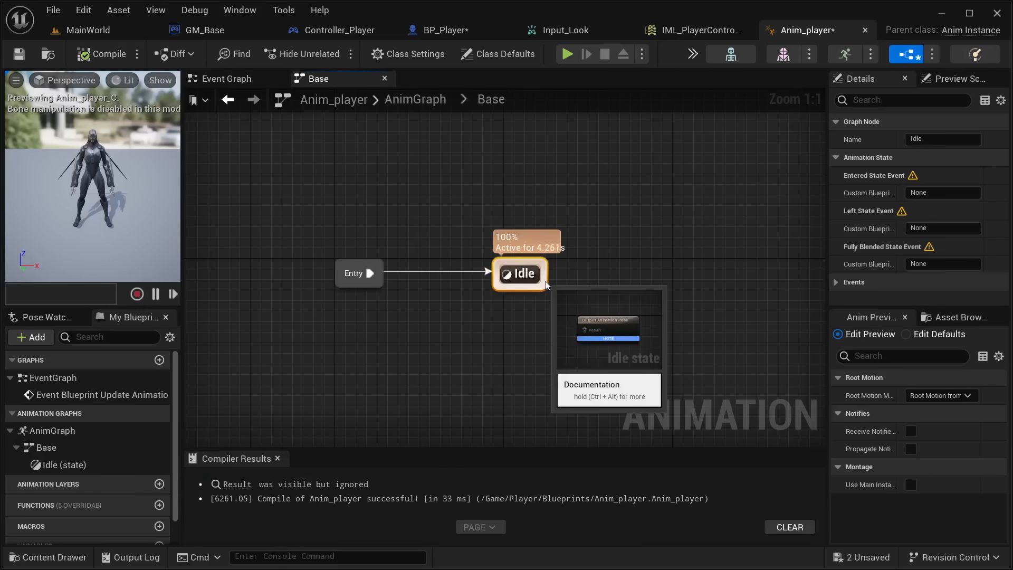
Open the Idle state's graph and bring up the Asset Browser with the available animations
{"action": "double_click", "coordinate": [526, 278]}
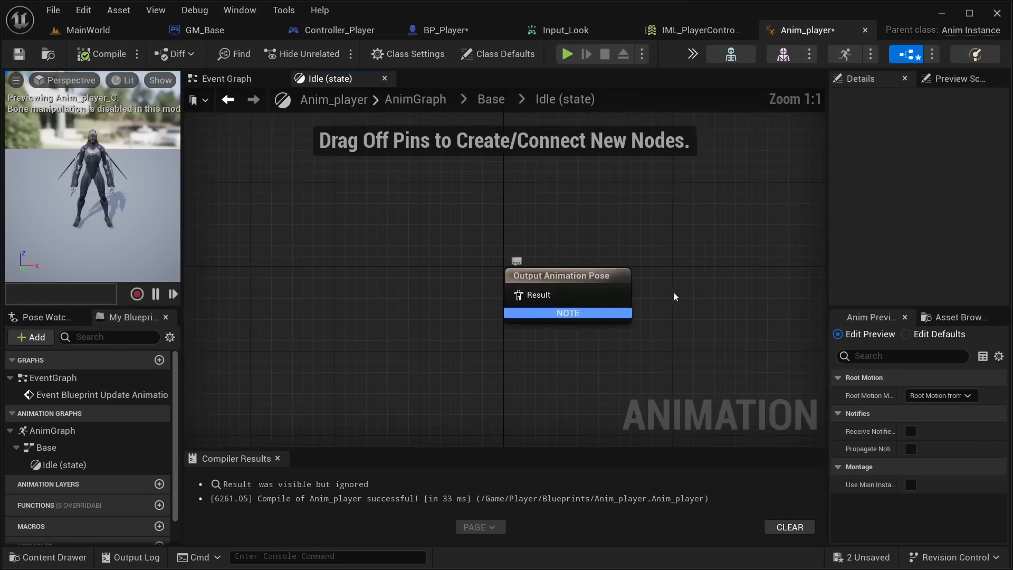
{"action": "left_click", "coordinate": [959, 317]}
{"action": "left_click", "coordinate": [912, 317]}
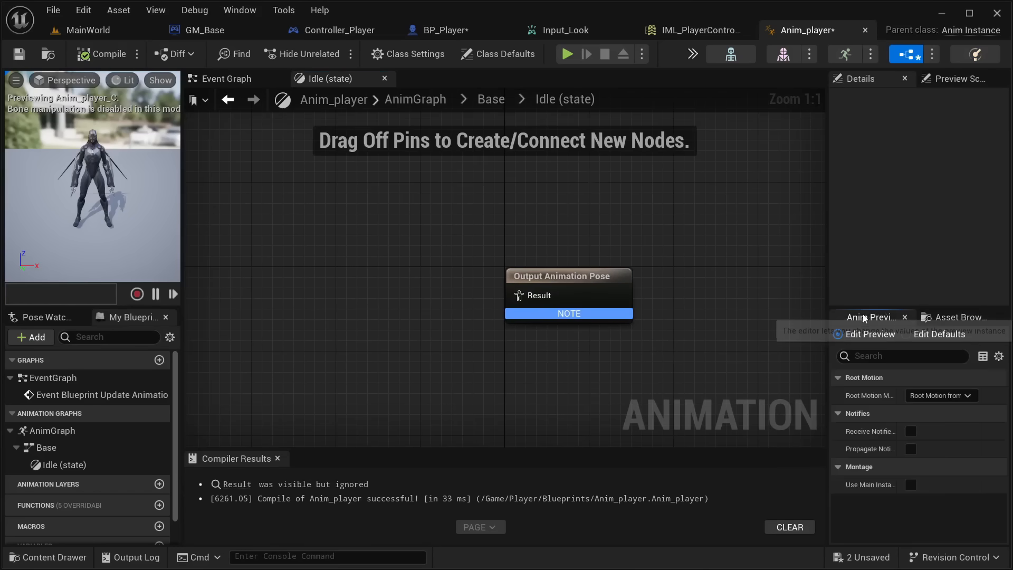
{"action": "left_click", "coordinate": [935, 319]}
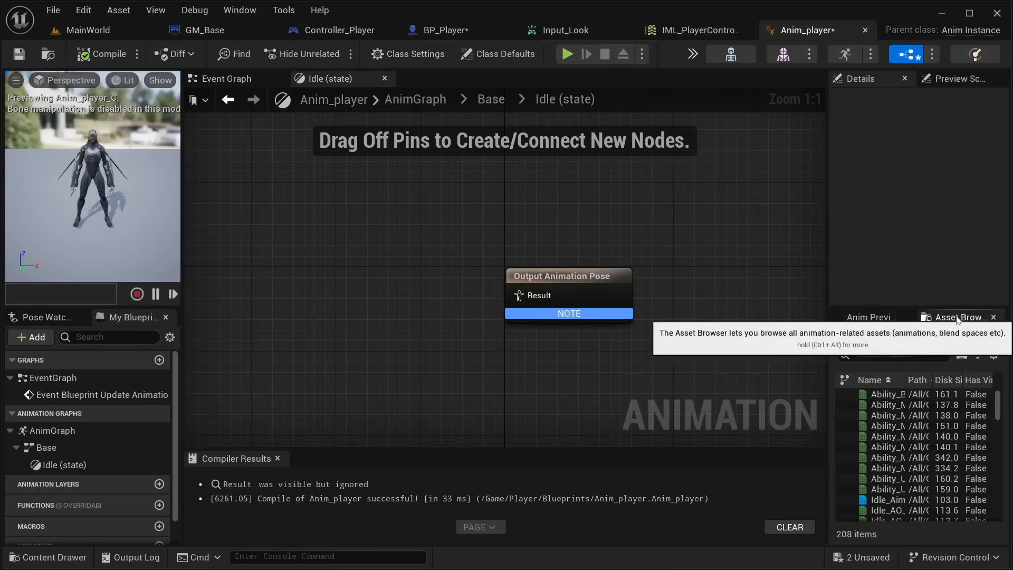
{"action": "mouse_move", "coordinate": [999, 412]}
{"action": "left_mouse_down"}
{"action": "mouse_move", "coordinate": [999, 504]}
{"action": "mouse_move", "coordinate": [998, 407]}
{"action": "left_mouse_up"}
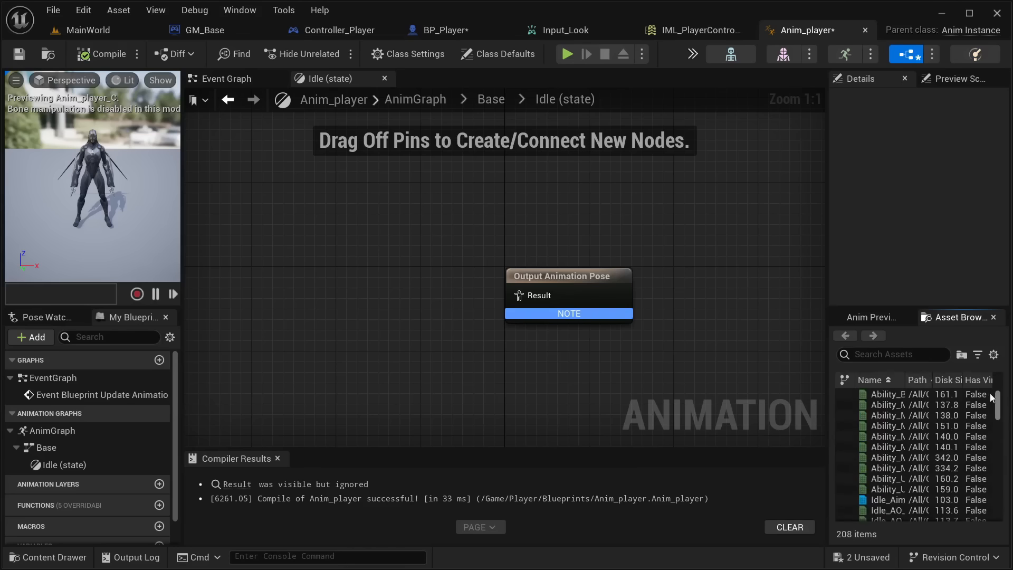
{"action": "left_click", "coordinate": [881, 355]}
{"action": "type", "text": "walk"}
{"action": "mouse_move", "coordinate": [879, 396]}
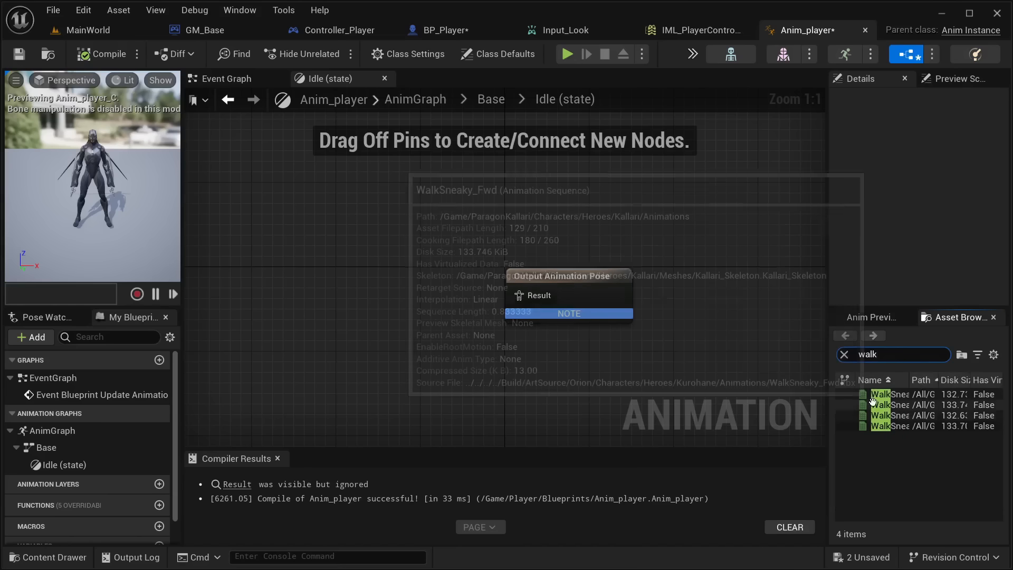
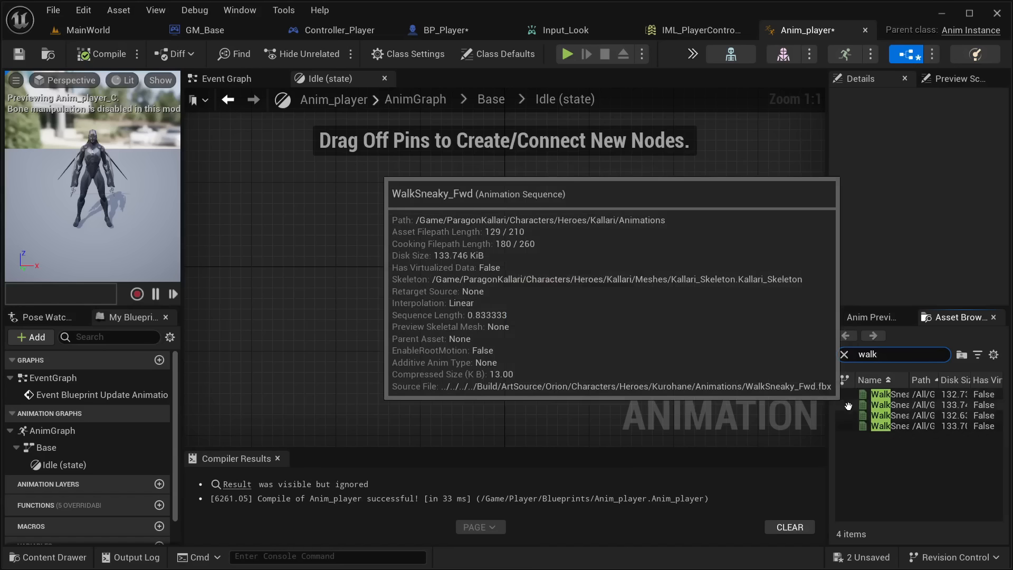
{"action": "left_click_drag", "start_coordinate": [853, 405], "coordinate": [248, 261]}
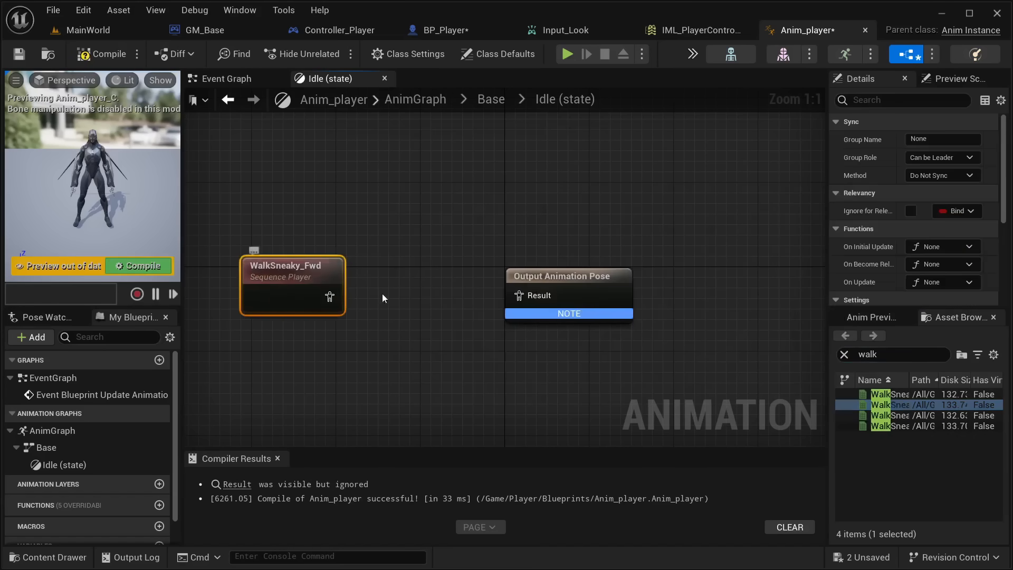
{"action": "left_click_drag", "start_coordinate": [331, 297], "coordinate": [428, 276]}
{"action": "left_click", "coordinate": [382, 318]}
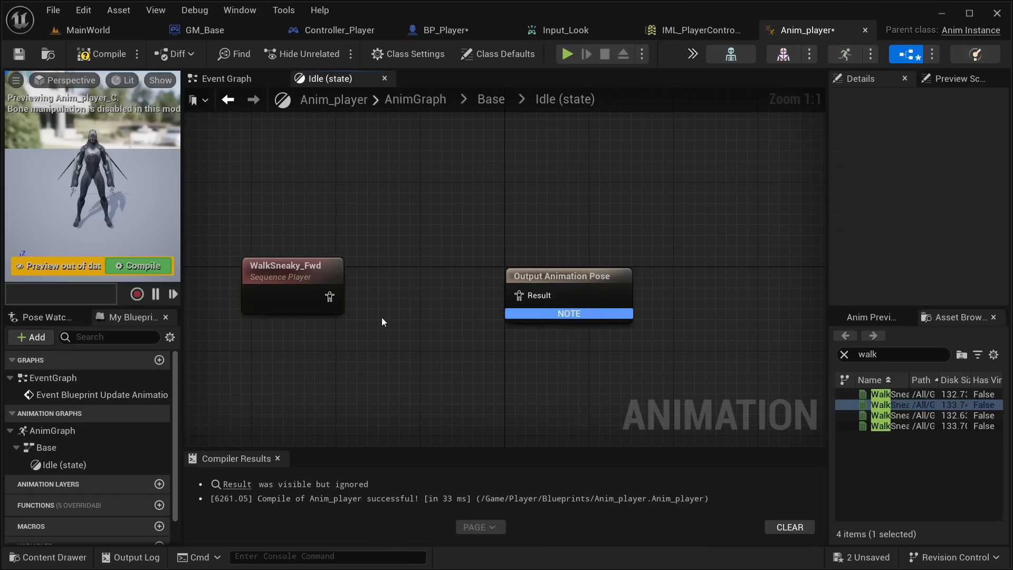
{"action": "left_click_drag", "start_coordinate": [382, 318], "coordinate": [245, 251]}
{"action": "key", "text": "Delete"}
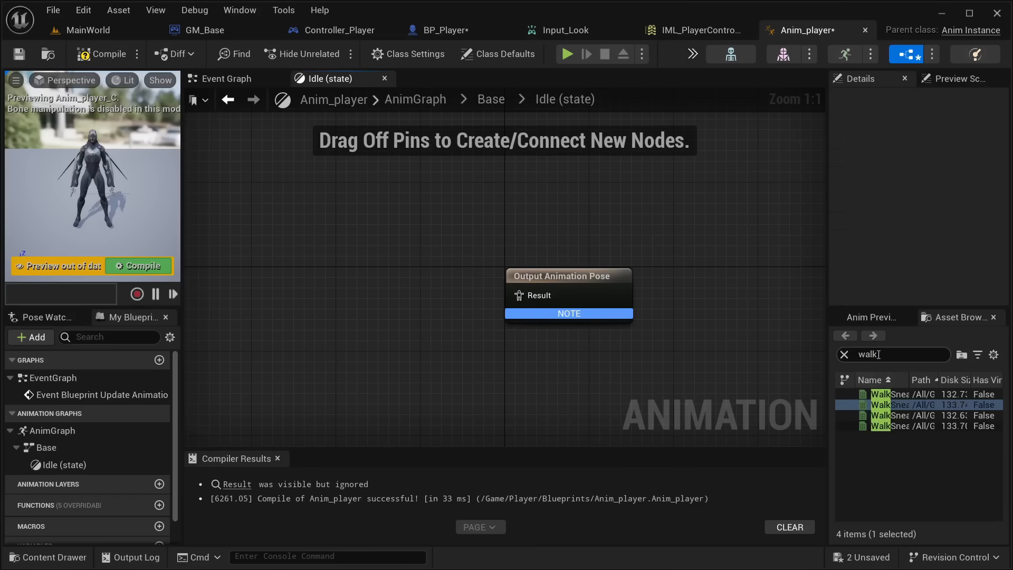
Filter the Asset Browser by idle and look through the matching animations
{"action": "left_click_drag", "start_coordinate": [879, 354], "coordinate": [847, 354]}
{"action": "type", "text": "id"}
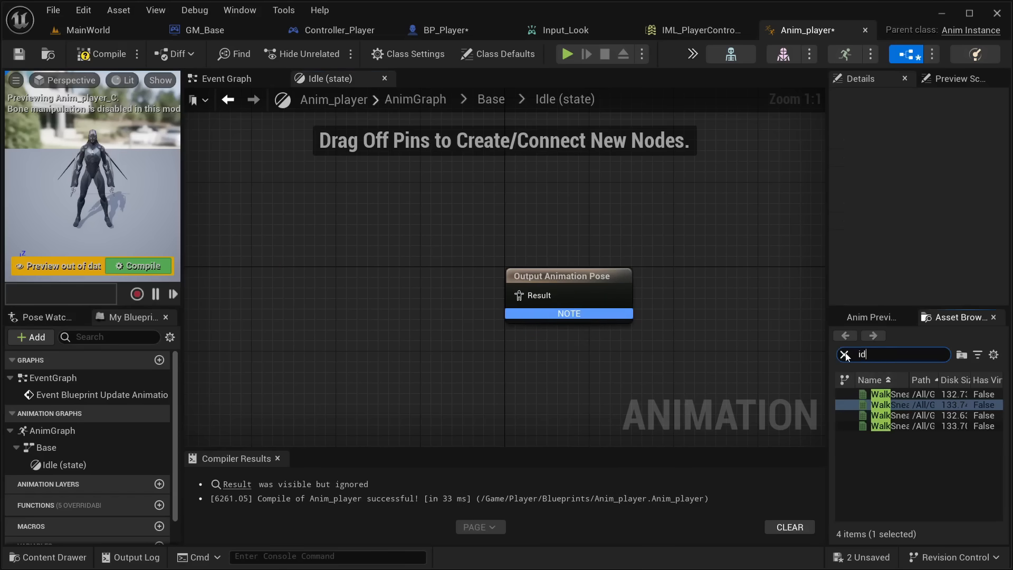
{"action": "type", "text": "le"}
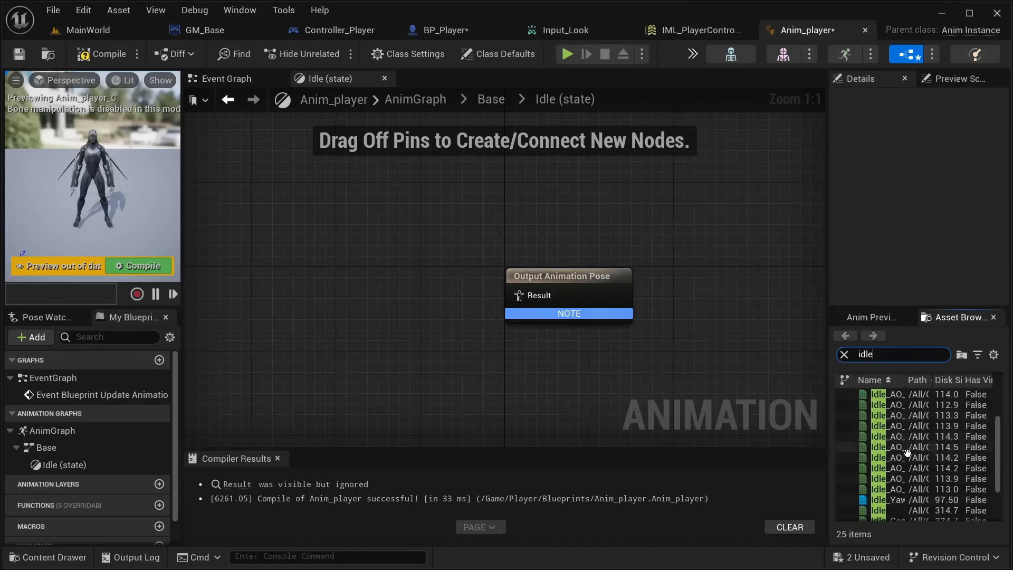
{"action": "scroll", "coordinate": [1004, 467], "scroll_direction": "down", "scroll_amount": 1}
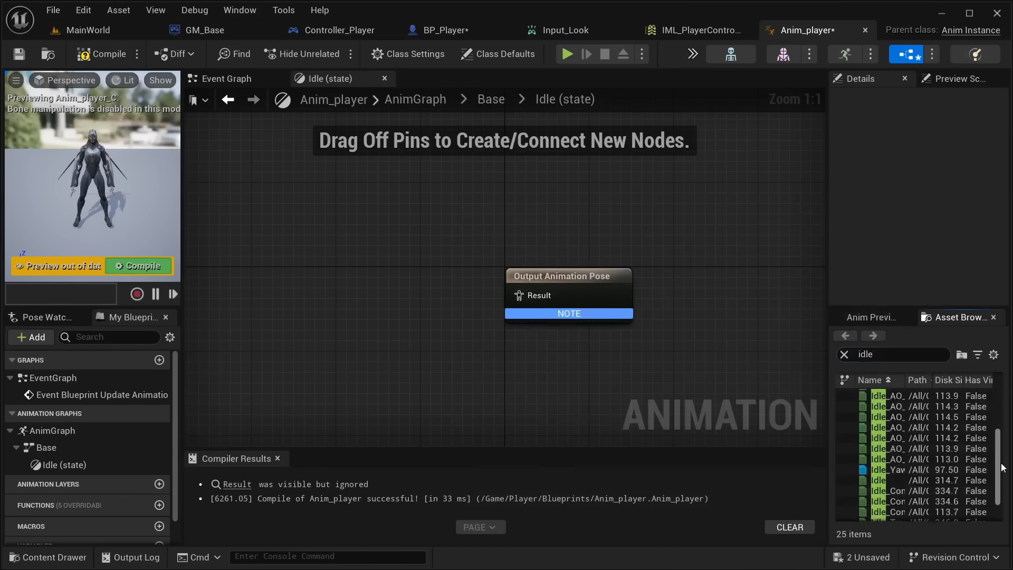
{"action": "scroll", "coordinate": [1004, 467], "scroll_direction": "up", "scroll_amount": 3}
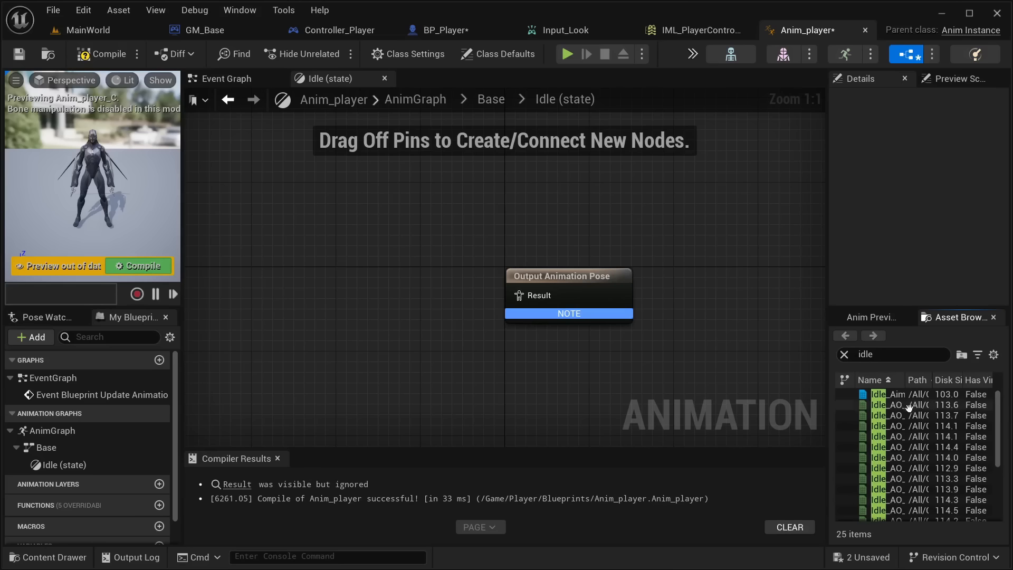
Preview several candidate poses, including Idle_AO_CC, Idle_AO_LD, Idle_AO_RU, Idle_Yaw_AimOffset and Locomotion_AimOffset, to judge which suits the Idle state
{"action": "left_click", "coordinate": [886, 406]}
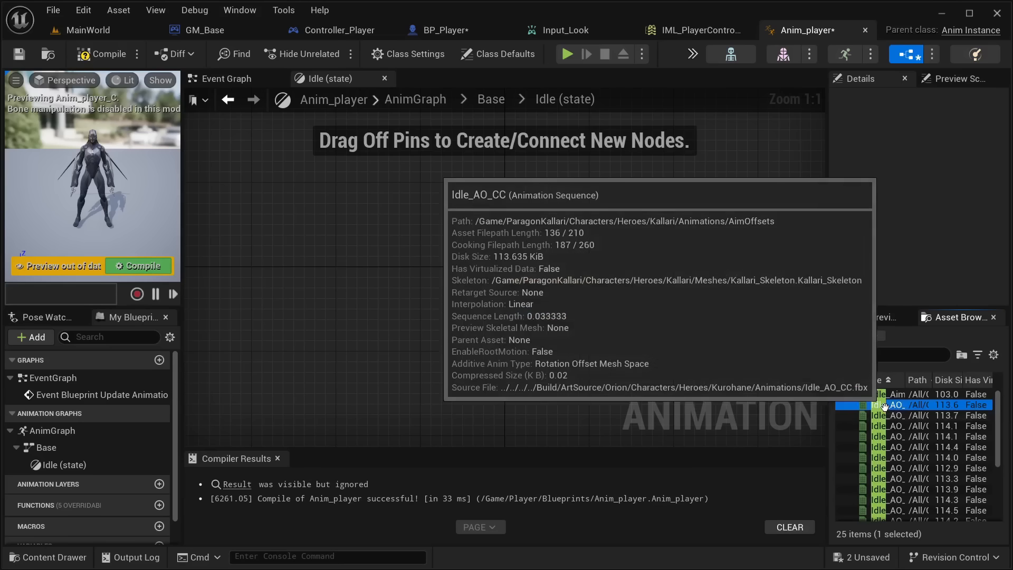
{"action": "double_click", "coordinate": [912, 413]}
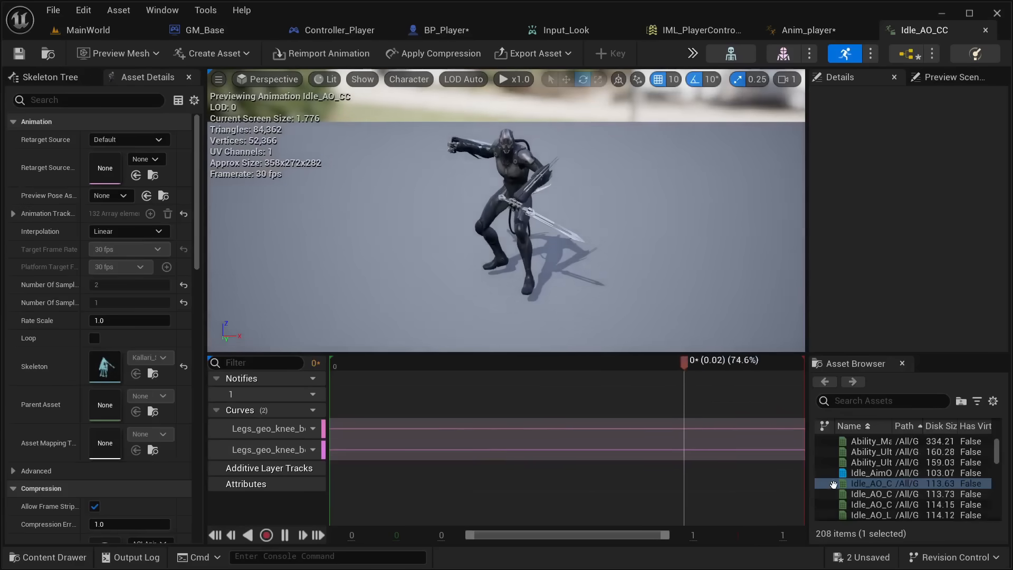
{"action": "scroll", "coordinate": [872, 484], "scroll_direction": "up", "scroll_amount": 3}
{"action": "double_click", "coordinate": [872, 494]}
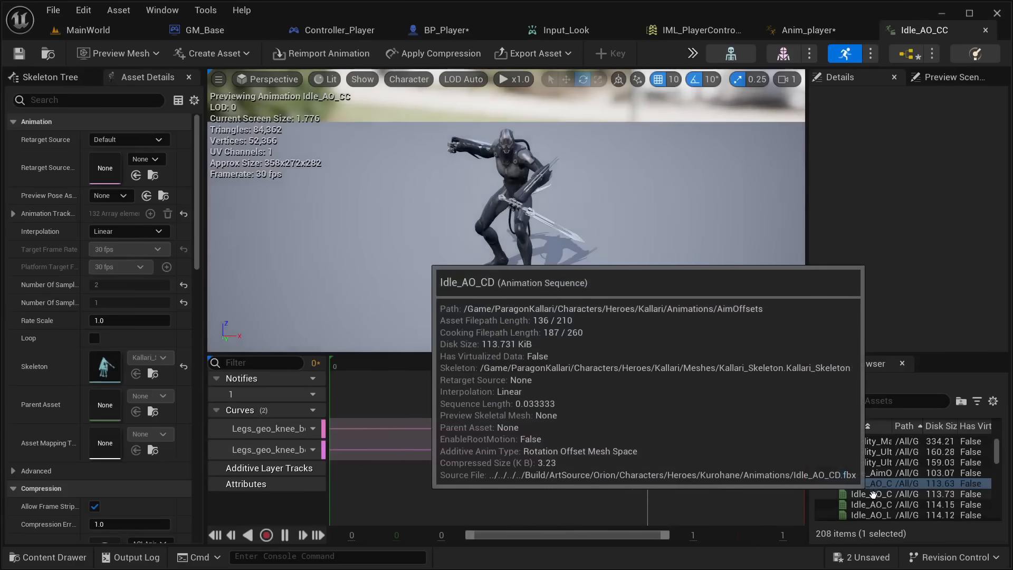
{"action": "scroll", "coordinate": [874, 494], "scroll_direction": "down", "scroll_amount": 3}
{"action": "double_click", "coordinate": [873, 494]}
{"action": "scroll", "coordinate": [870, 494], "scroll_direction": "down", "scroll_amount": 3}
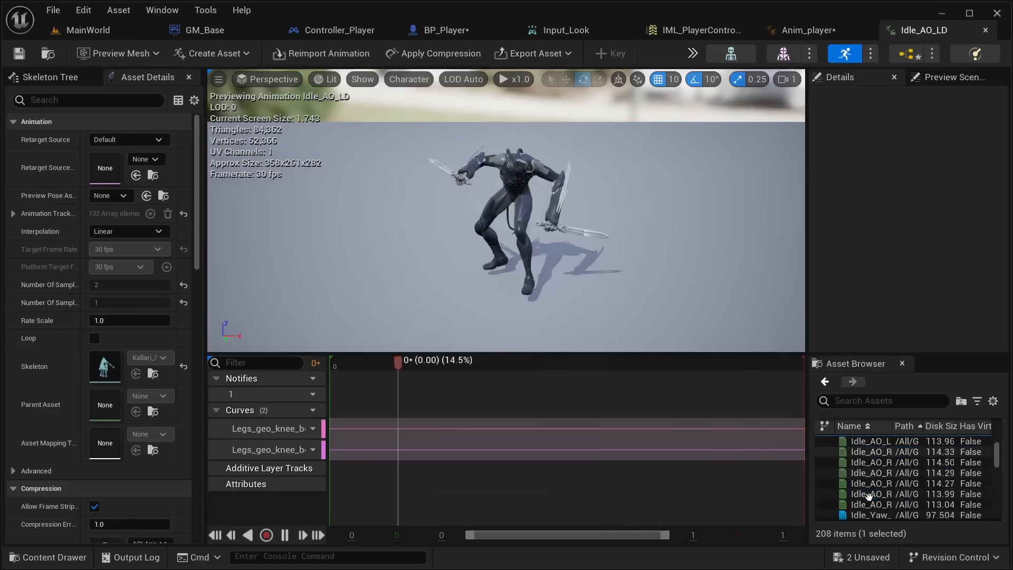
{"action": "left_click", "coordinate": [869, 496]}
{"action": "double_click", "coordinate": [869, 496]}
{"action": "double_click", "coordinate": [867, 504]}
{"action": "scroll", "coordinate": [857, 490], "scroll_direction": "down", "scroll_amount": 3}
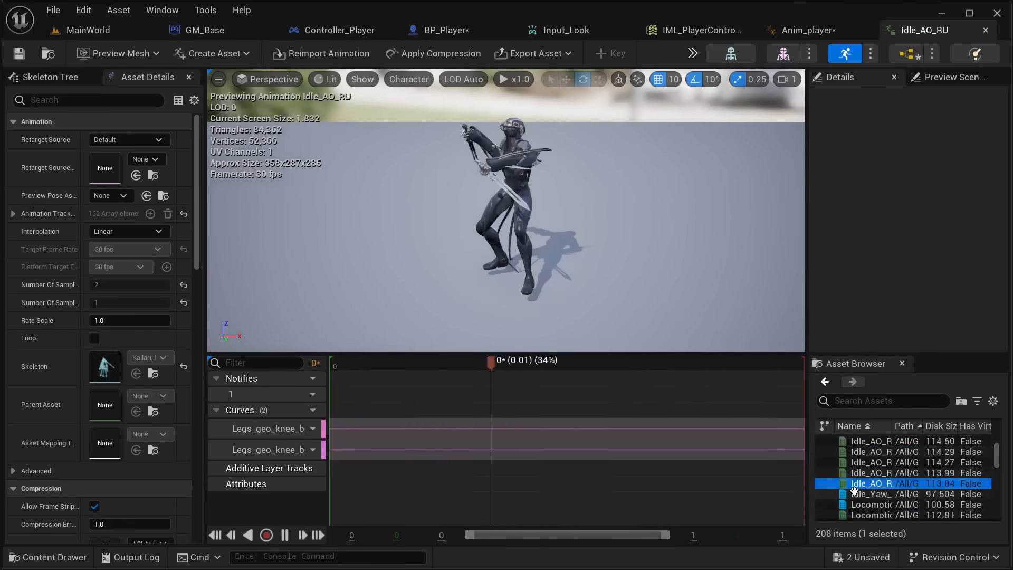
{"action": "double_click", "coordinate": [870, 452]}
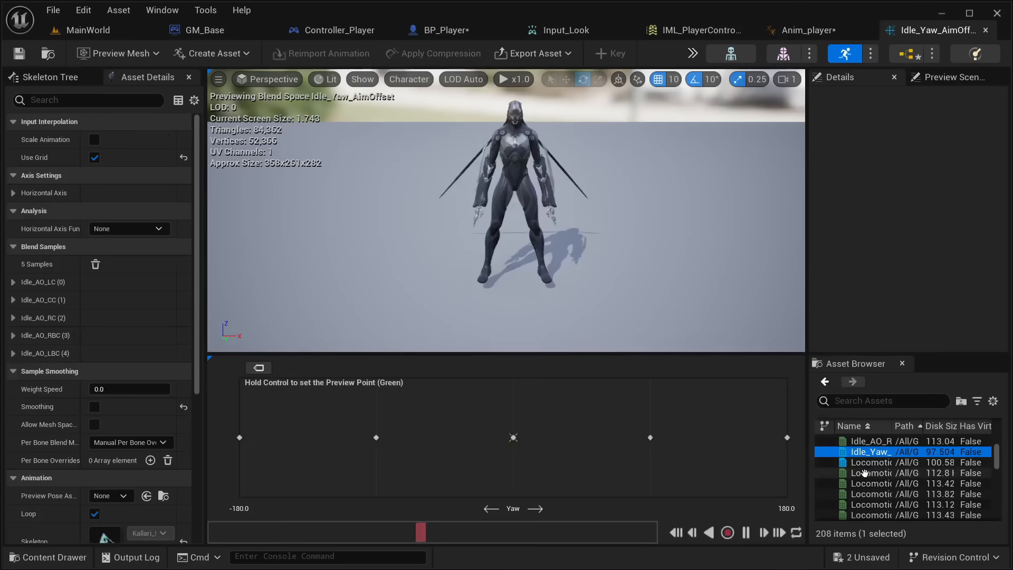
{"action": "double_click", "coordinate": [873, 463]}
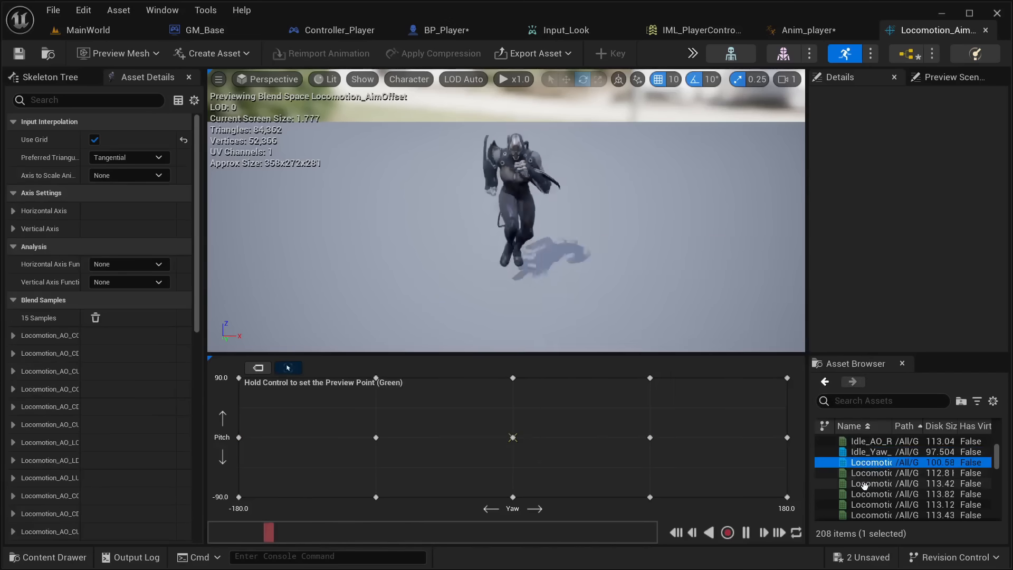
{"action": "scroll", "coordinate": [860, 476], "scroll_direction": "down", "scroll_amount": 3}
Filter the animation editor's asset list by idle and preview the Idle animation sequence
{"action": "left_click", "coordinate": [846, 401]}
{"action": "type", "text": "id"}
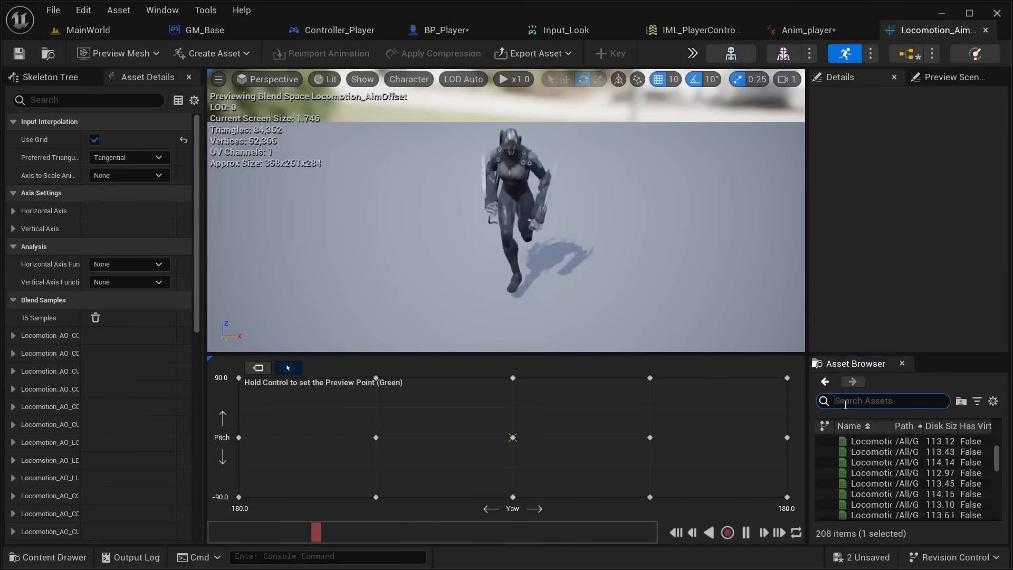
{"action": "type", "text": "le"}
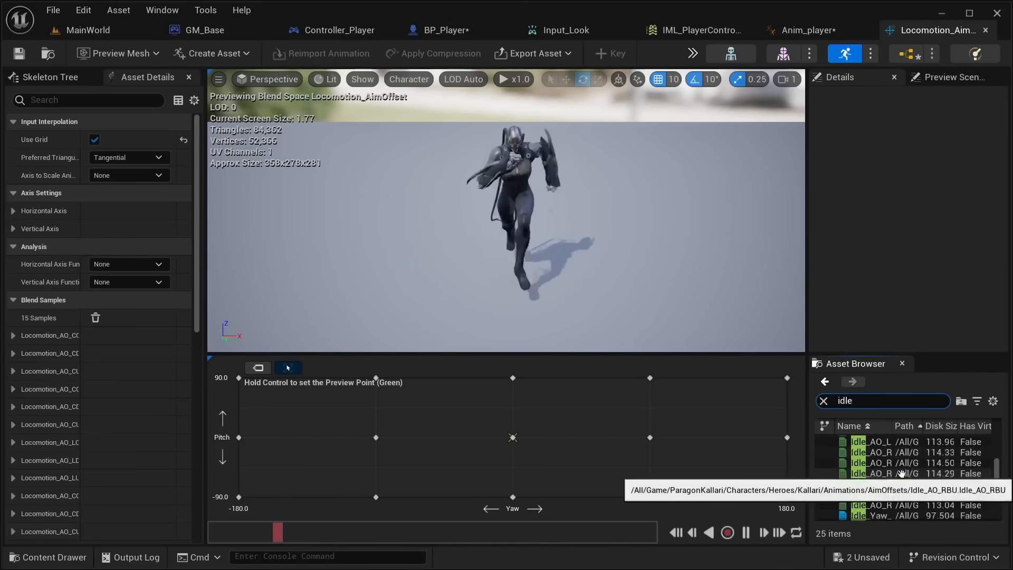
{"action": "double_click", "coordinate": [864, 495]}
{"action": "double_click", "coordinate": [860, 484]}
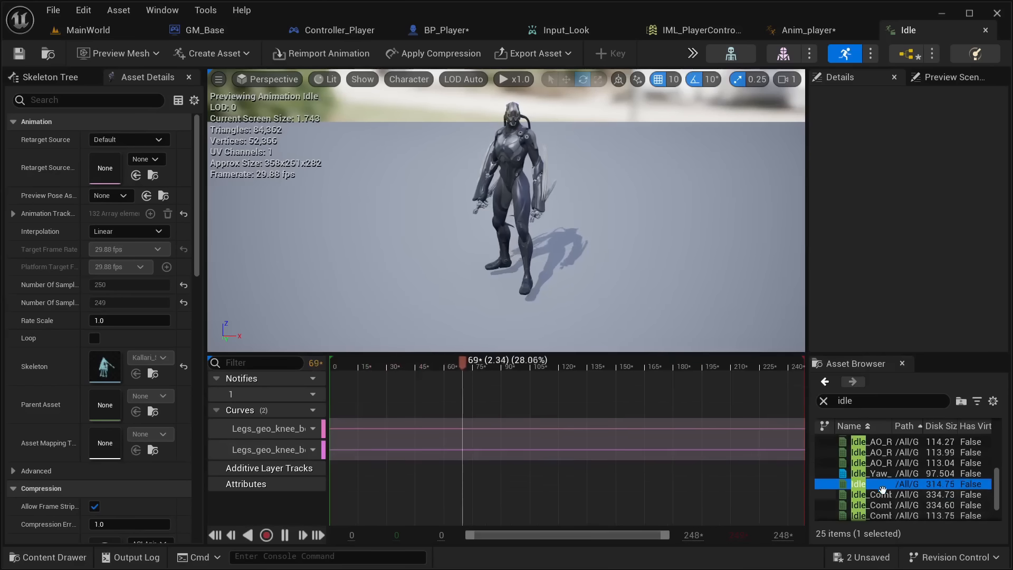
{"action": "mouse_move", "coordinate": [883, 485]}
Back in Anim_player's Idle state, add the Idle animation sequence, connect it to the Output Animation Pose result, and compile
{"action": "left_click", "coordinate": [810, 31]}
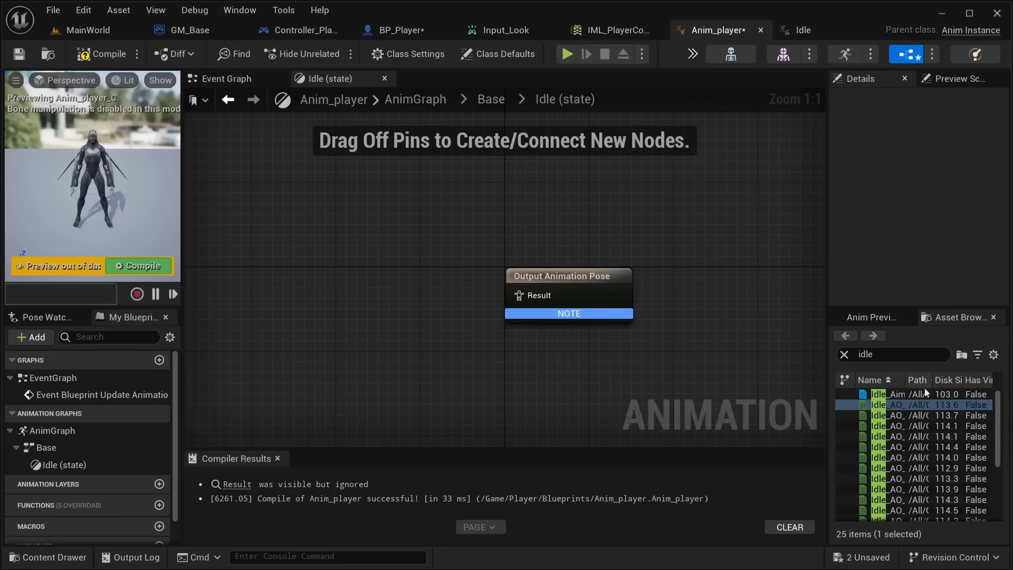
{"action": "scroll", "coordinate": [907, 439], "scroll_direction": "down", "scroll_amount": 5}
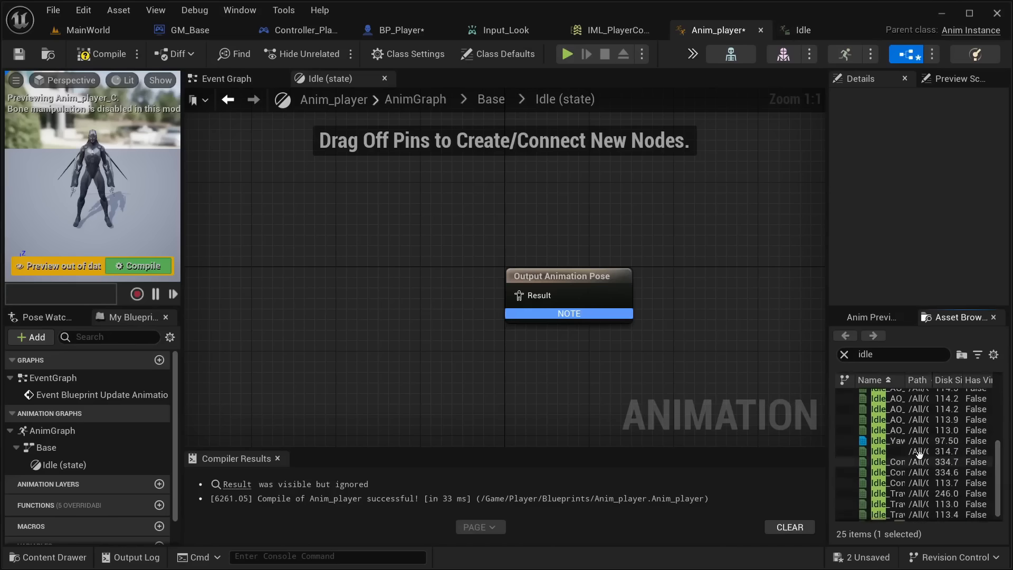
{"action": "mouse_move", "coordinate": [896, 455]}
{"action": "left_click_drag", "start_coordinate": [896, 455], "coordinate": [288, 217]}
{"action": "left_click_drag", "start_coordinate": [348, 265], "coordinate": [635, 245]}
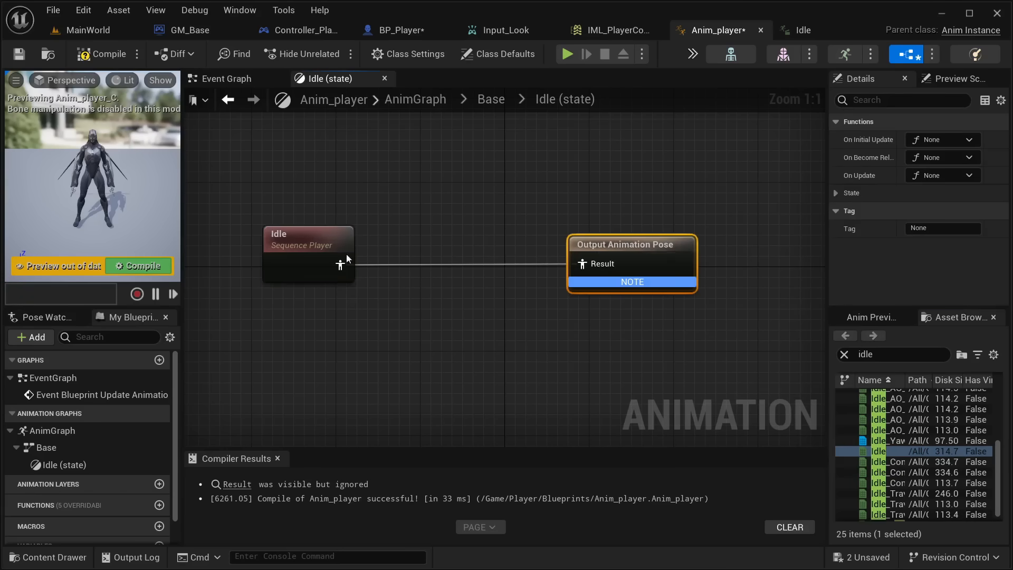
{"action": "left_click", "coordinate": [103, 54]}
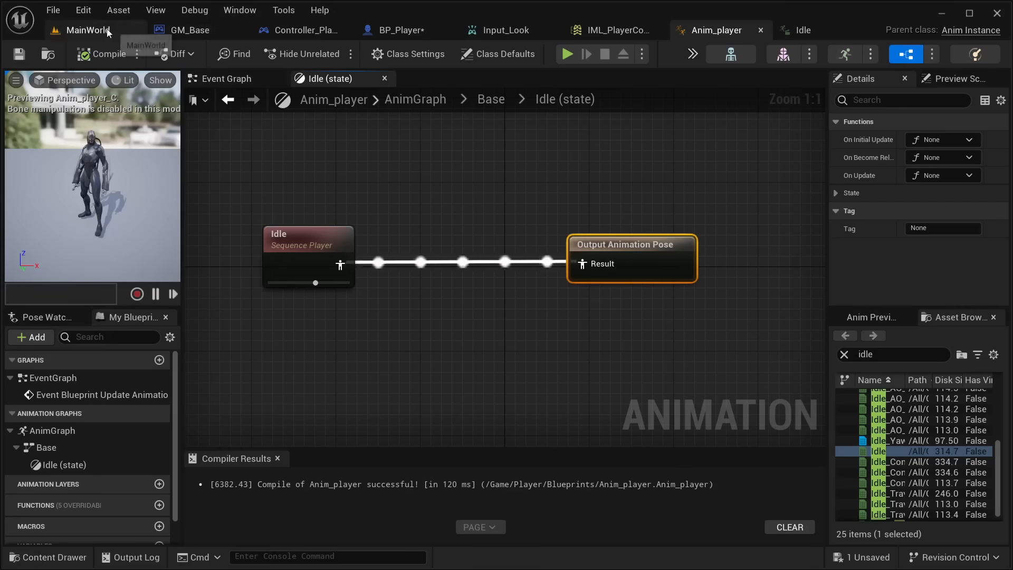
Play-test MainWorld to check the player character's Idle animation in game, and end the play session
{"action": "left_click", "coordinate": [84, 30]}
{"action": "left_click", "coordinate": [328, 54]}
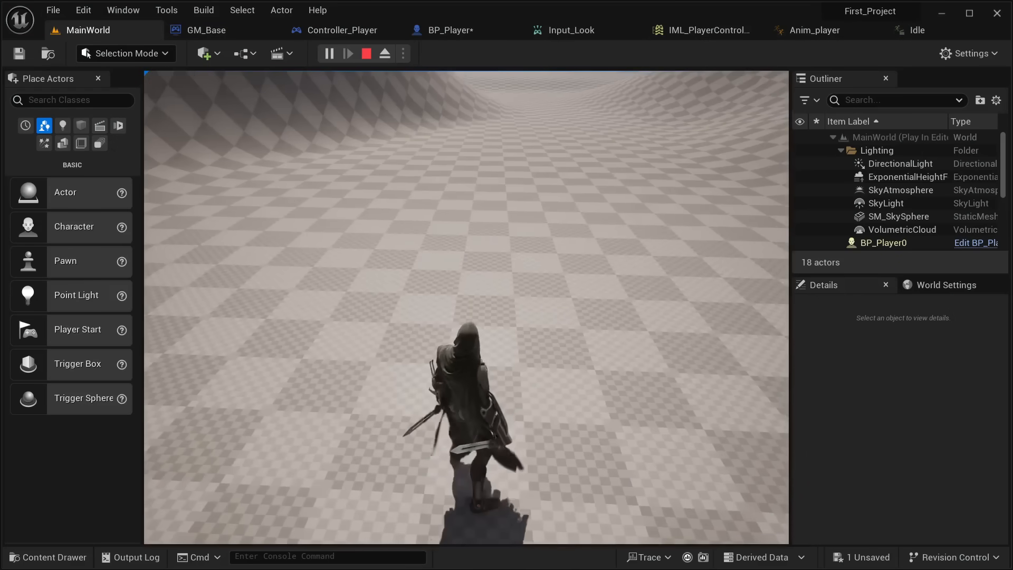
{"action": "key", "text": "Escape"}
Back in Anim_player's Base state machine, add a new state named Walk
{"action": "left_click", "coordinate": [912, 30]}
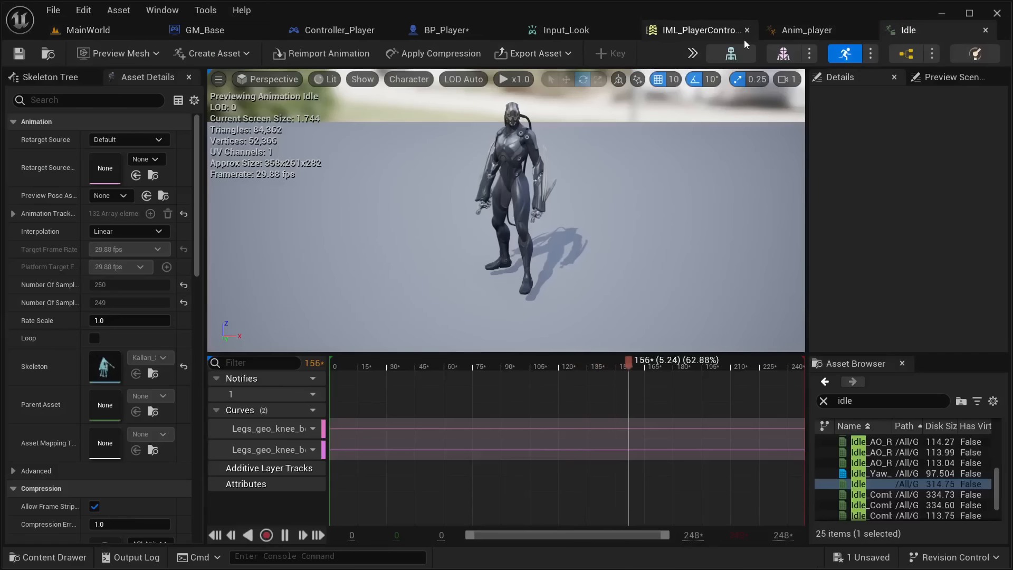
{"action": "left_click", "coordinate": [796, 36]}
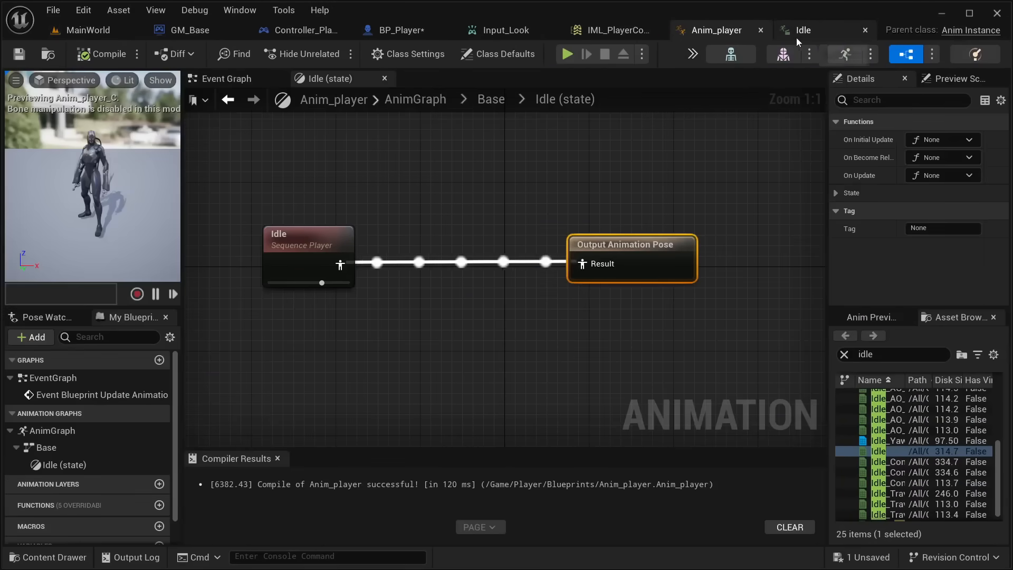
{"action": "left_click", "coordinate": [491, 100]}
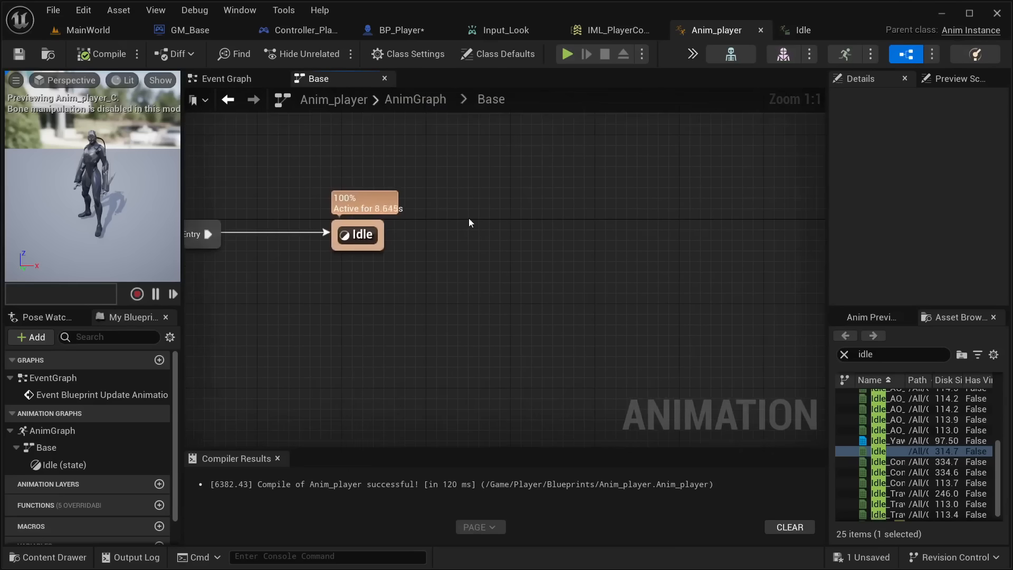
{"action": "right_click", "coordinate": [468, 231]}
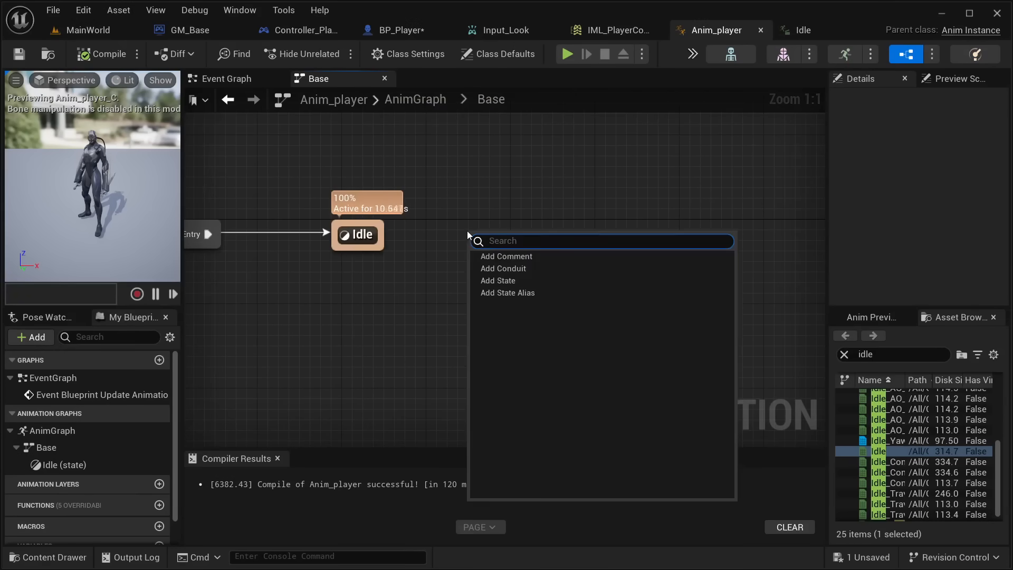
{"action": "left_click", "coordinate": [517, 281]}
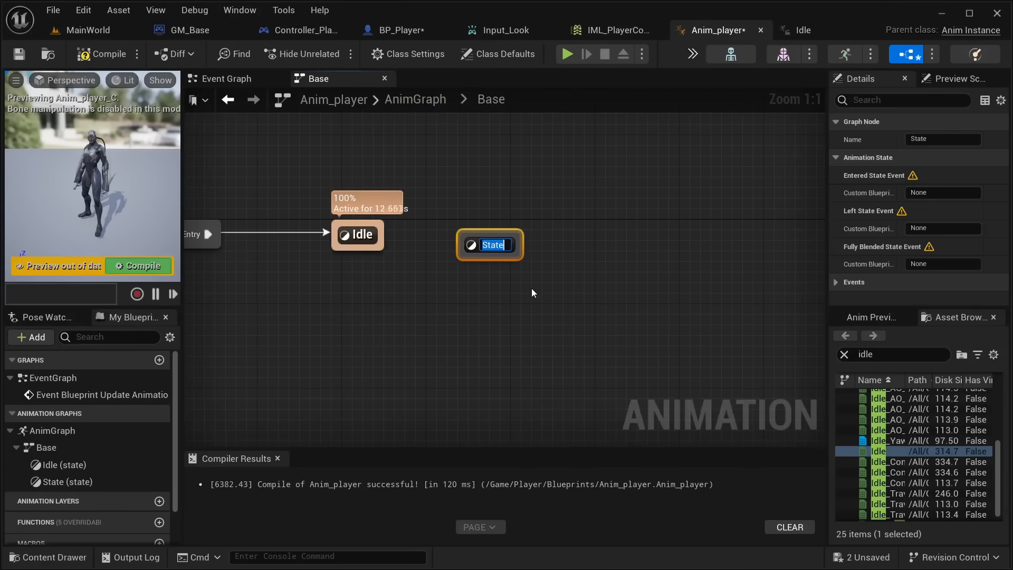
{"action": "type", "text": "Walk"}
{"action": "key", "text": "Return"}
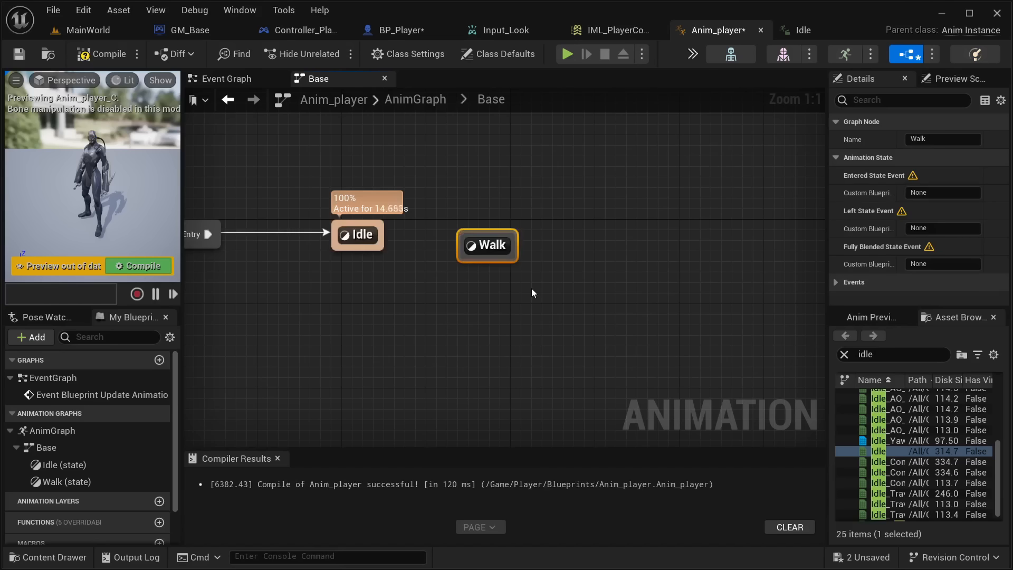
Place the Walk state level with Idle and link the two states with transitions in both directions
{"action": "left_click_drag", "start_coordinate": [481, 250], "coordinate": [560, 241]}
{"action": "left_click", "coordinate": [562, 245]}
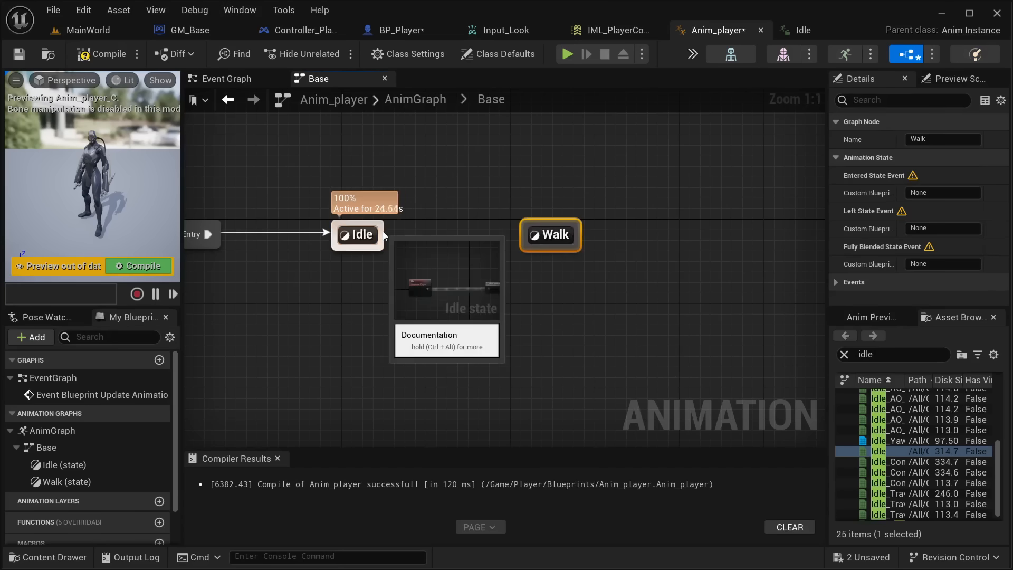
{"action": "left_click_drag", "start_coordinate": [384, 235], "coordinate": [527, 227]}
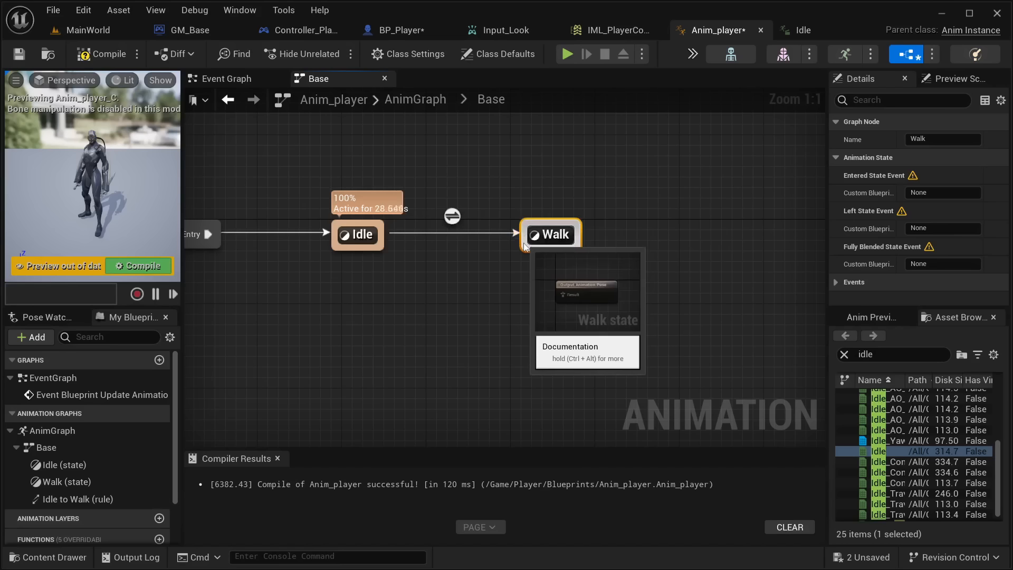
{"action": "left_click_drag", "start_coordinate": [525, 246], "coordinate": [381, 240]}
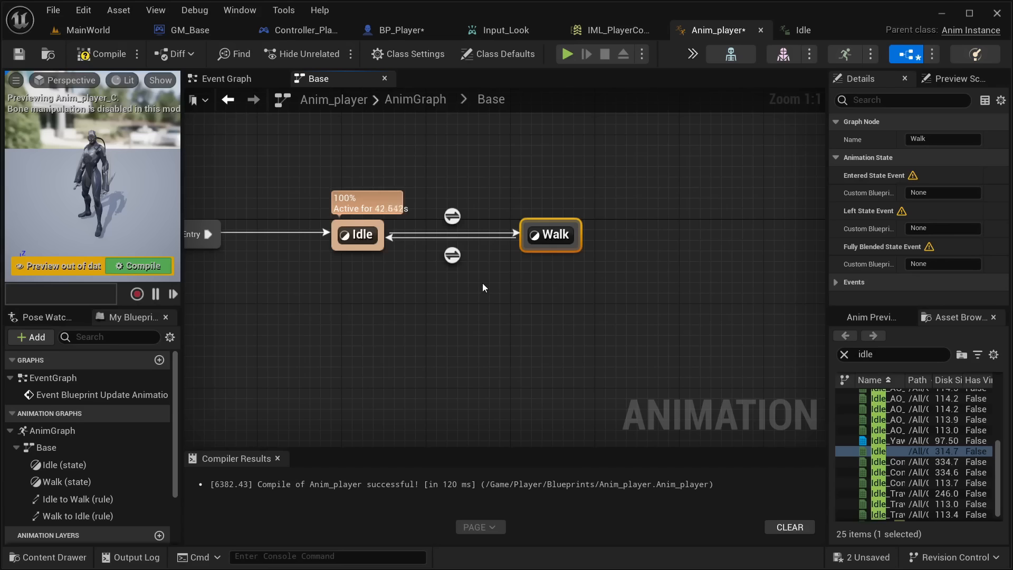
Open the Idle to Walk transition rule and create a Float variable named Speed
{"action": "double_click", "coordinate": [455, 219]}
{"action": "right_click_drag", "start_coordinate": [489, 242], "coordinate": [648, 228]}
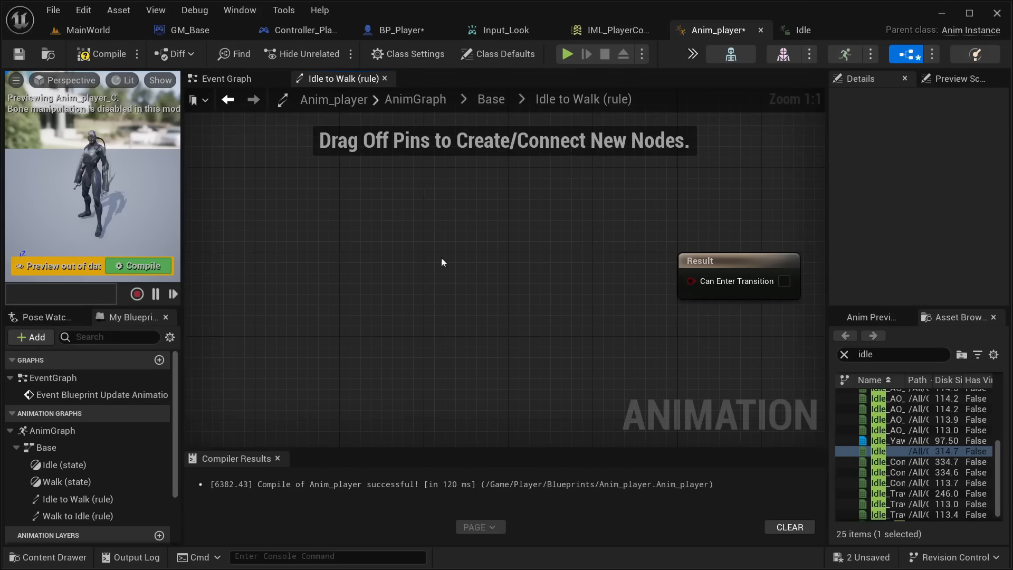
{"action": "scroll", "coordinate": [125, 469], "scroll_direction": "down", "scroll_amount": 3}
{"action": "scroll", "coordinate": [116, 456], "scroll_direction": "up", "scroll_amount": 1}
{"action": "scroll", "coordinate": [117, 461], "scroll_direction": "down", "scroll_amount": 1}
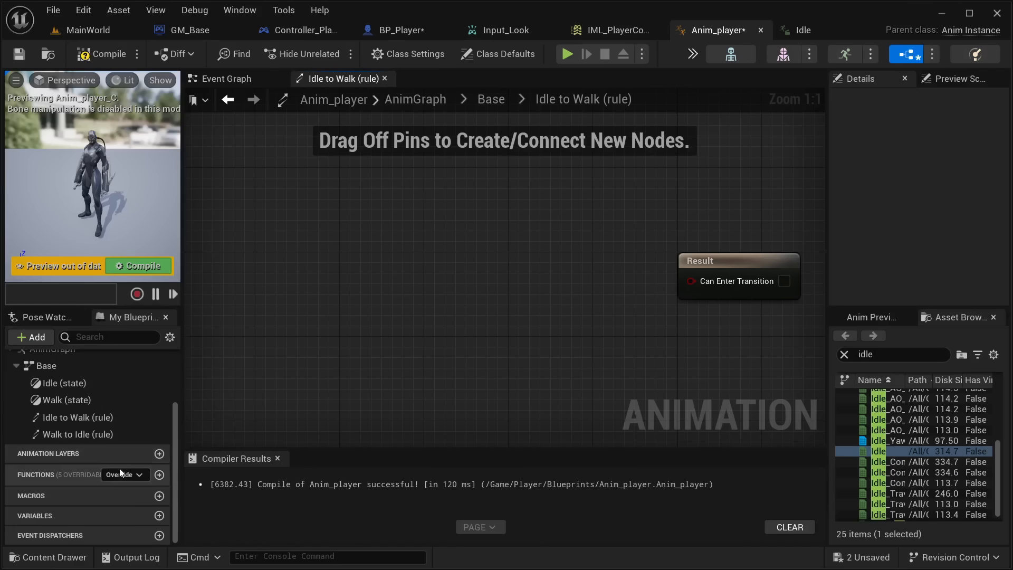
{"action": "left_click", "coordinate": [158, 515]}
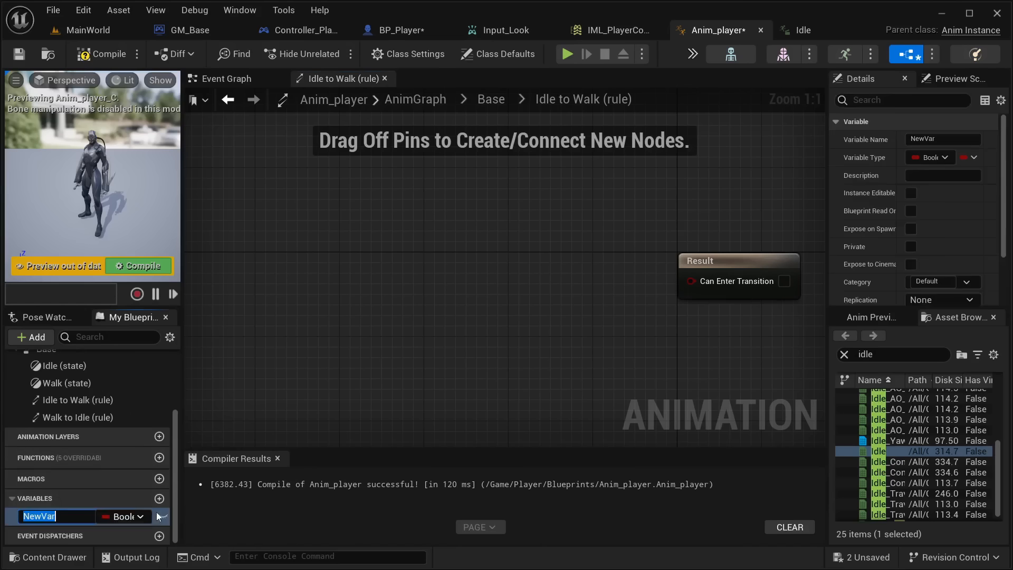
{"action": "type", "text": "Speed"}
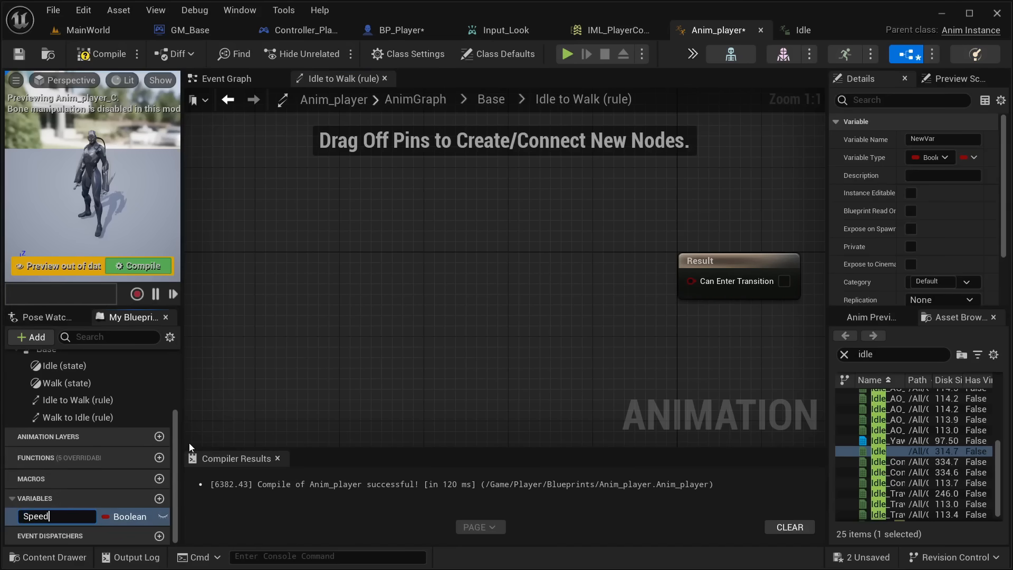
{"action": "key", "text": "Return"}
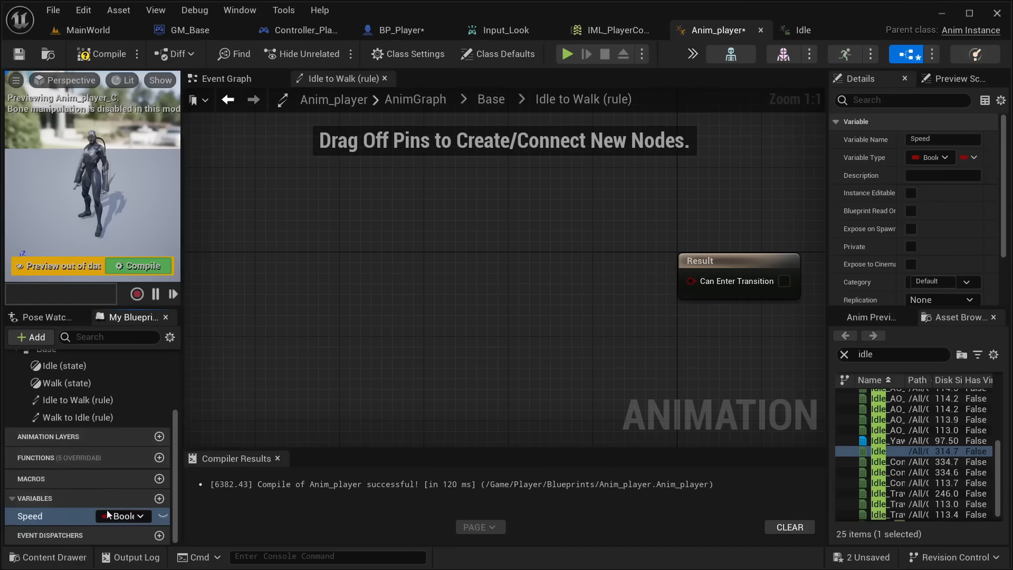
{"action": "left_click_drag", "start_coordinate": [826, 233], "coordinate": [774, 233]}
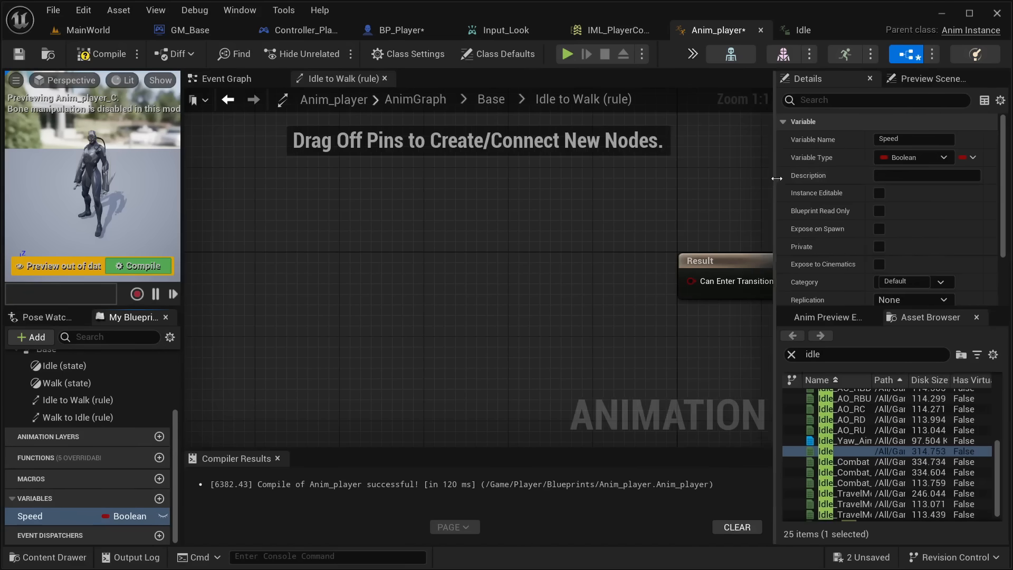
{"action": "left_click", "coordinate": [897, 154]}
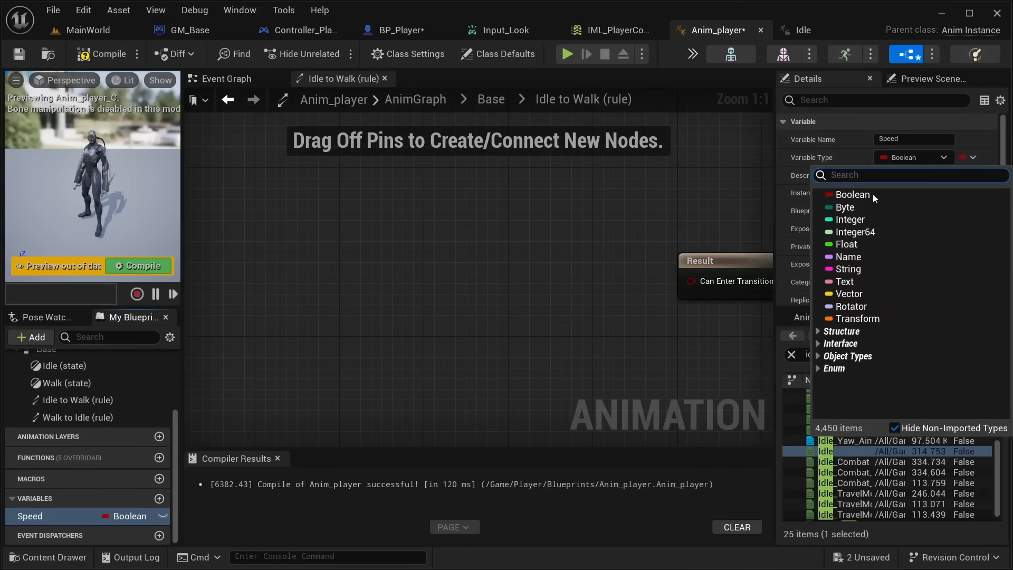
{"action": "left_click", "coordinate": [848, 244]}
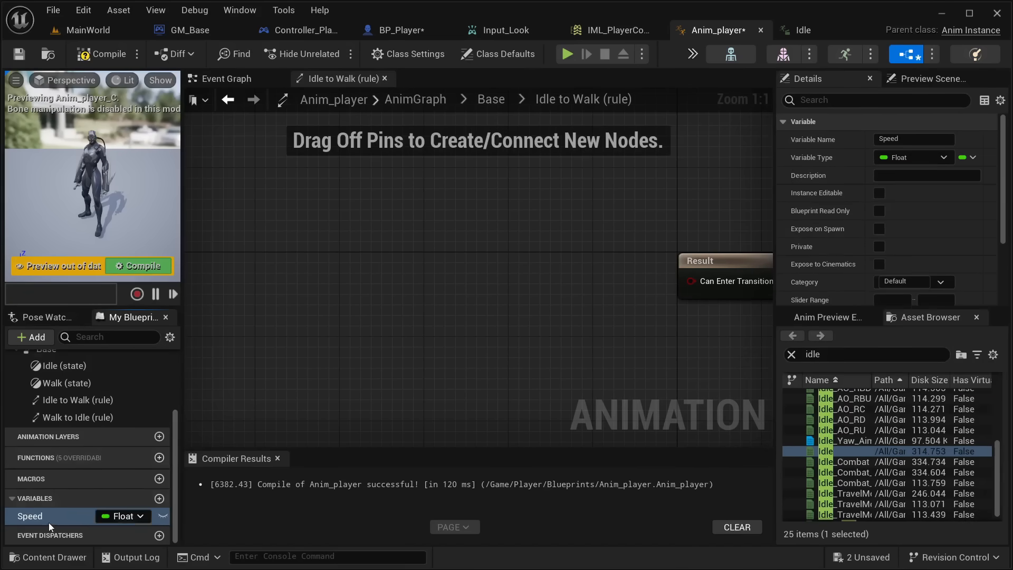
Build the Idle to Walk rule by feeding Speed greater than 0.0 into Can Enter Transition, and compile
{"action": "left_click_drag", "start_coordinate": [49, 526], "coordinate": [351, 330]}
{"action": "left_click", "coordinate": [387, 351]}
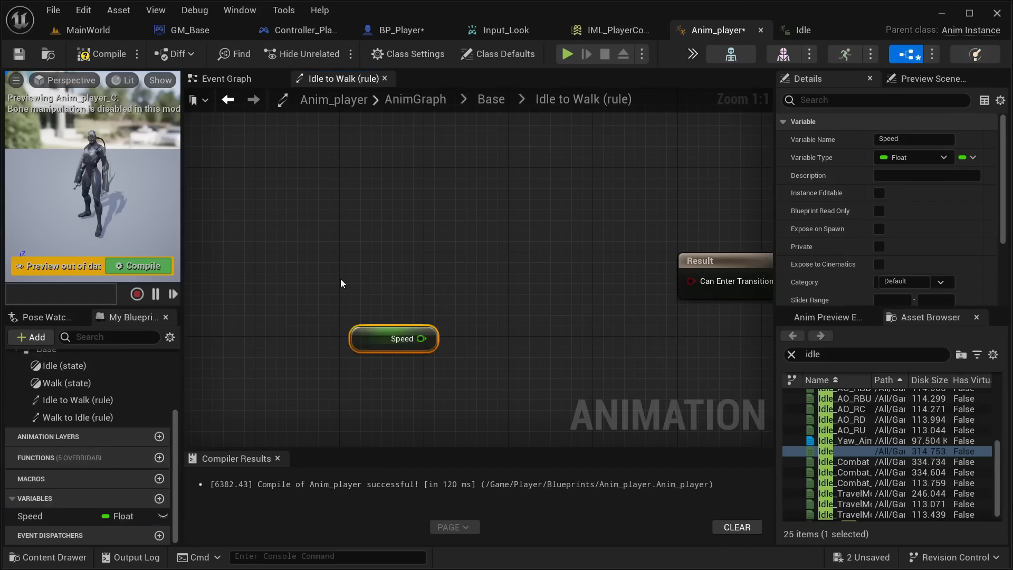
{"action": "left_click", "coordinate": [102, 53]}
{"action": "right_click_drag", "start_coordinate": [548, 235], "coordinate": [463, 204]}
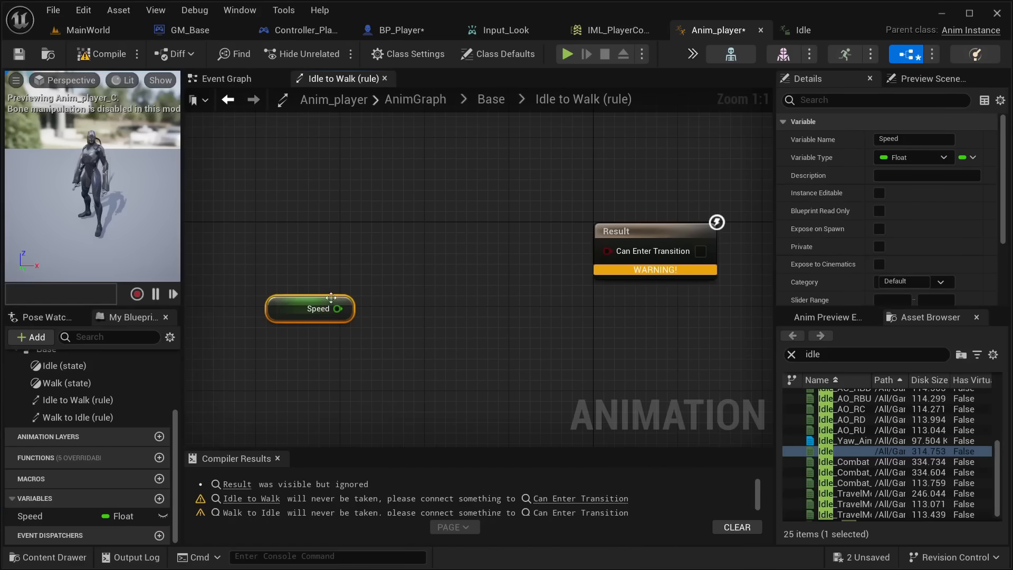
{"action": "left_click_drag", "start_coordinate": [337, 309], "coordinate": [432, 282]}
{"action": "type", "text": ">"}
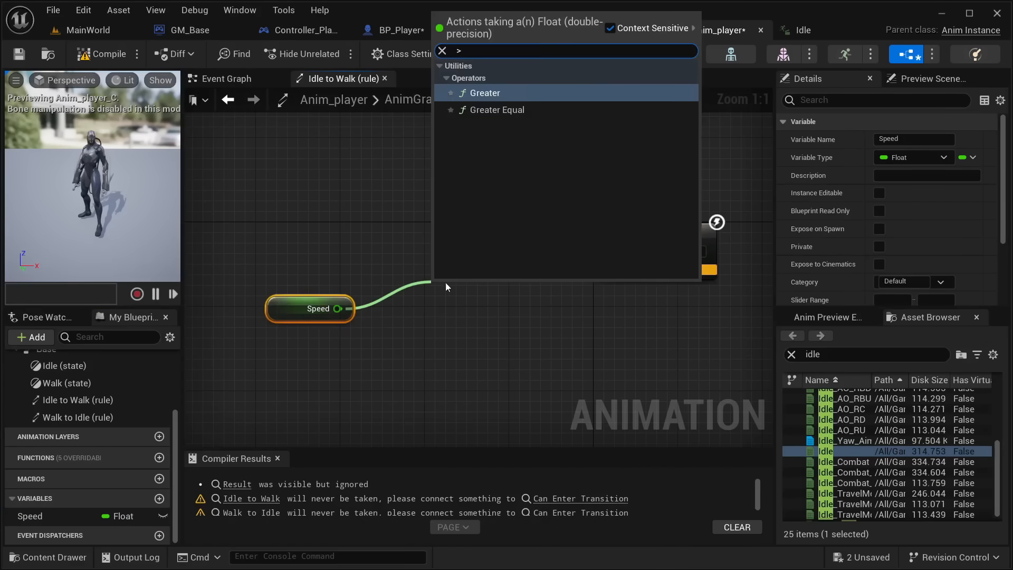
{"action": "key", "text": "Return"}
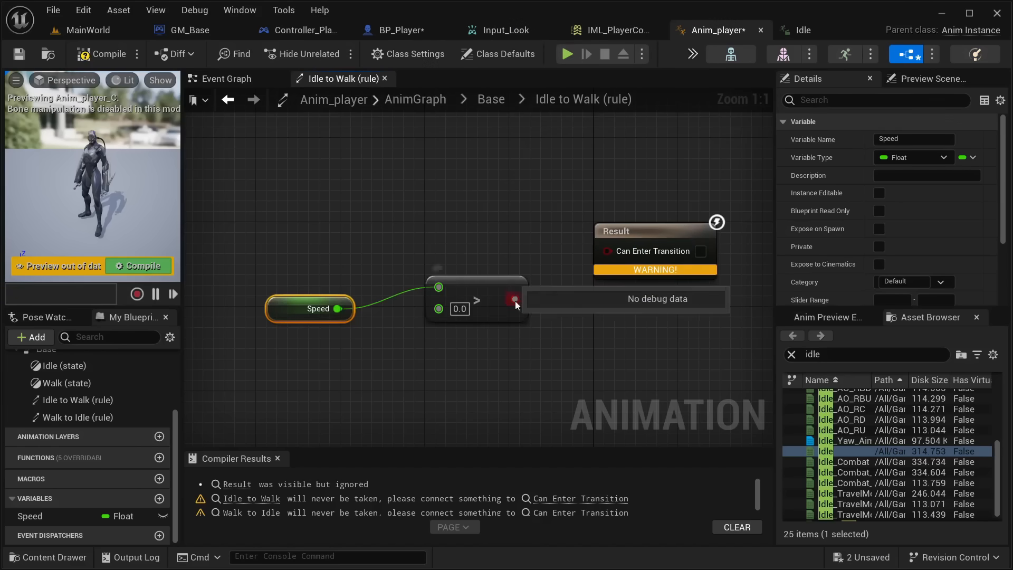
{"action": "left_click_drag", "start_coordinate": [515, 299], "coordinate": [612, 253]}
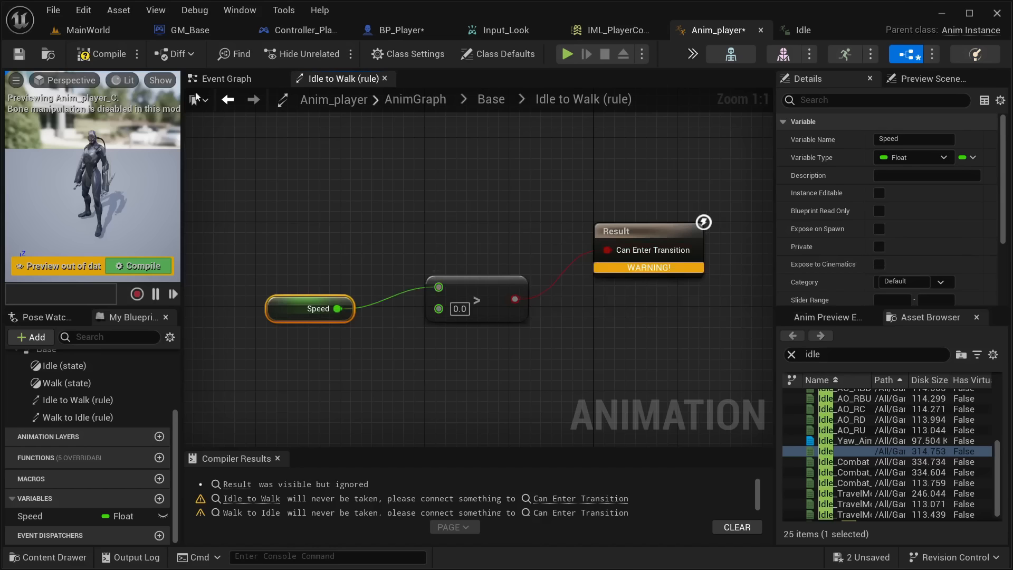
{"action": "left_click", "coordinate": [103, 59]}
In the Walk to Idle rule, add a Speed getter and connect it to a Less Equal comparison against 0.0
{"action": "left_click", "coordinate": [480, 105]}
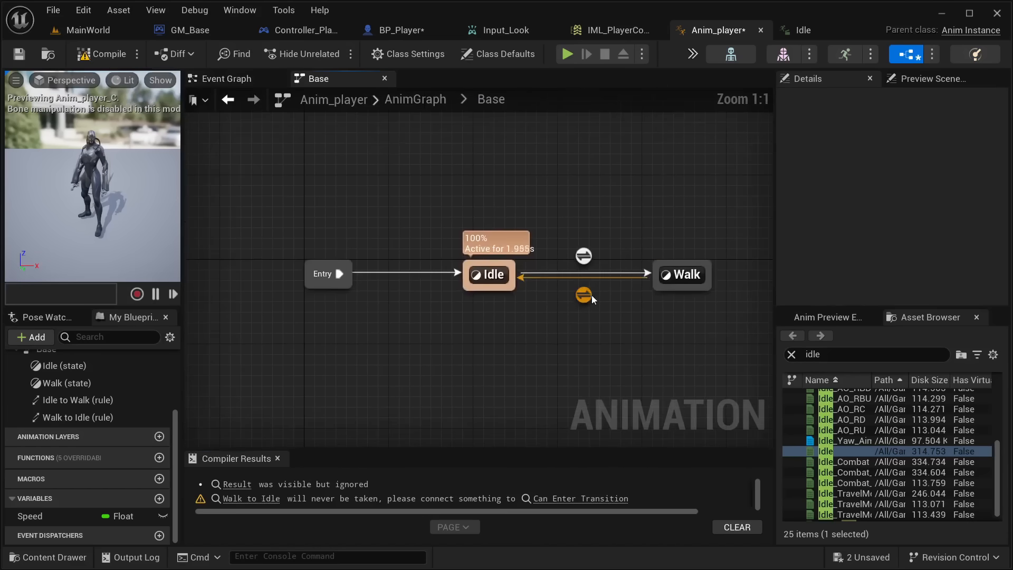
{"action": "double_click", "coordinate": [588, 295]}
{"action": "left_click", "coordinate": [491, 100]}
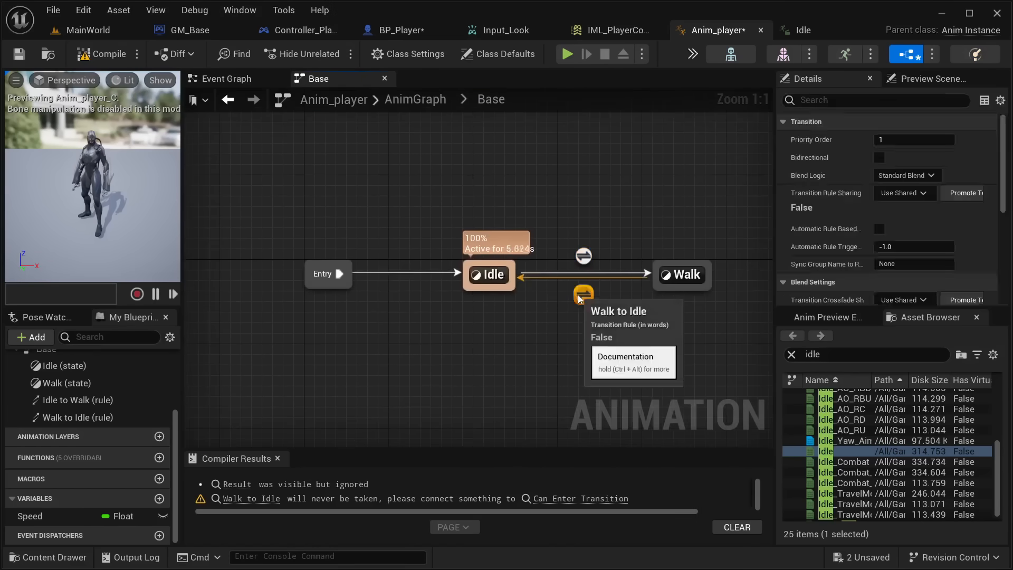
{"action": "double_click", "coordinate": [583, 295]}
{"action": "left_click_drag", "start_coordinate": [27, 517], "coordinate": [233, 294], "text": "ctrl"}
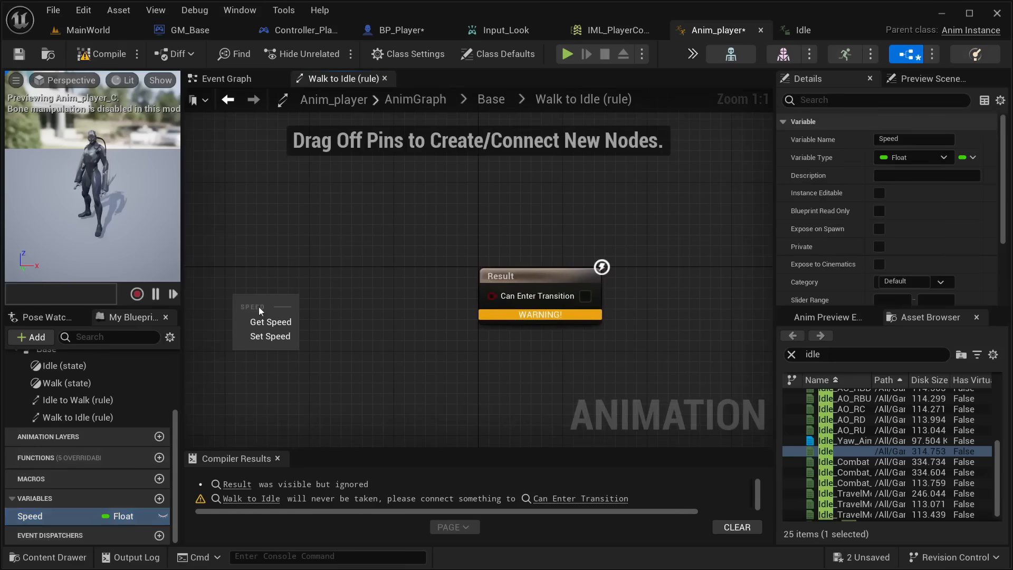
{"action": "left_click", "coordinate": [271, 322]}
{"action": "right_click", "coordinate": [392, 265]}
{"action": "left_click_drag", "start_coordinate": [296, 301], "coordinate": [410, 347]}
{"action": "type", "text": "<"}
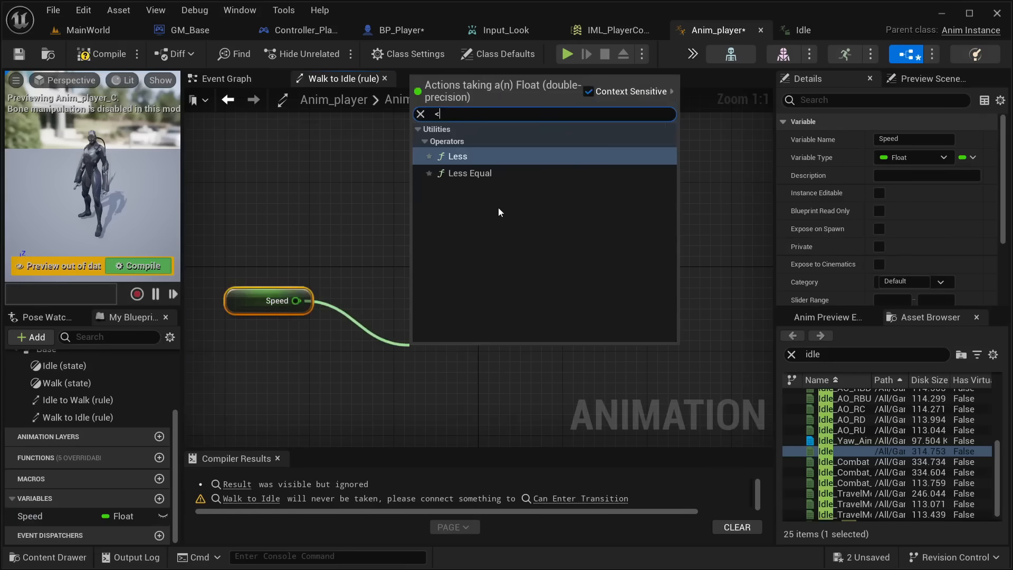
{"action": "left_click", "coordinate": [491, 173]}
Move the Walk to Idle Result node away, connect the Less Equal output to Can Enter Transition, and compile
{"action": "right_click_drag", "start_coordinate": [466, 208], "coordinate": [467, 143]}
{"action": "left_click_drag", "start_coordinate": [616, 213], "coordinate": [711, 223]}
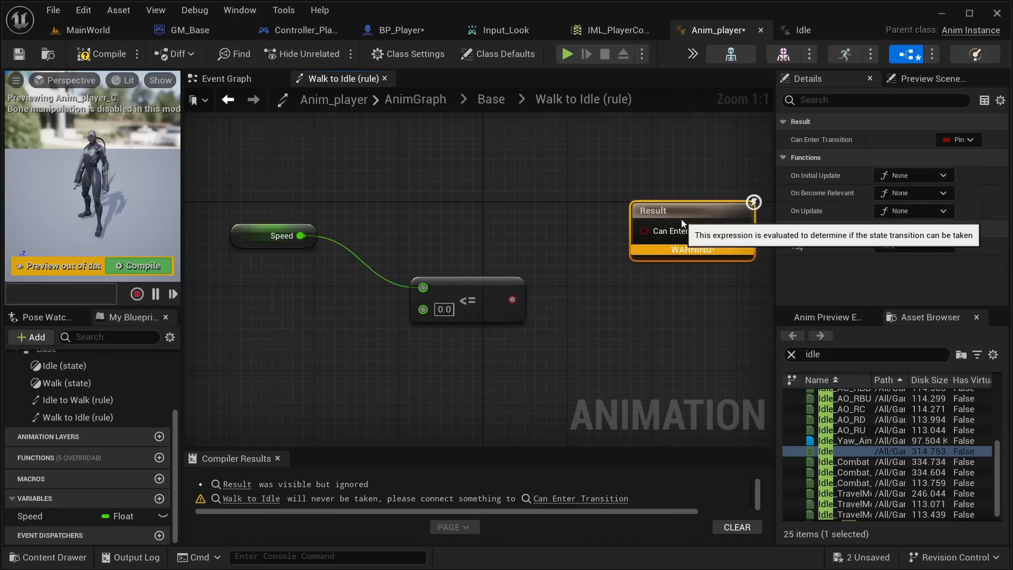
{"action": "left_click_drag", "start_coordinate": [512, 300], "coordinate": [644, 229]}
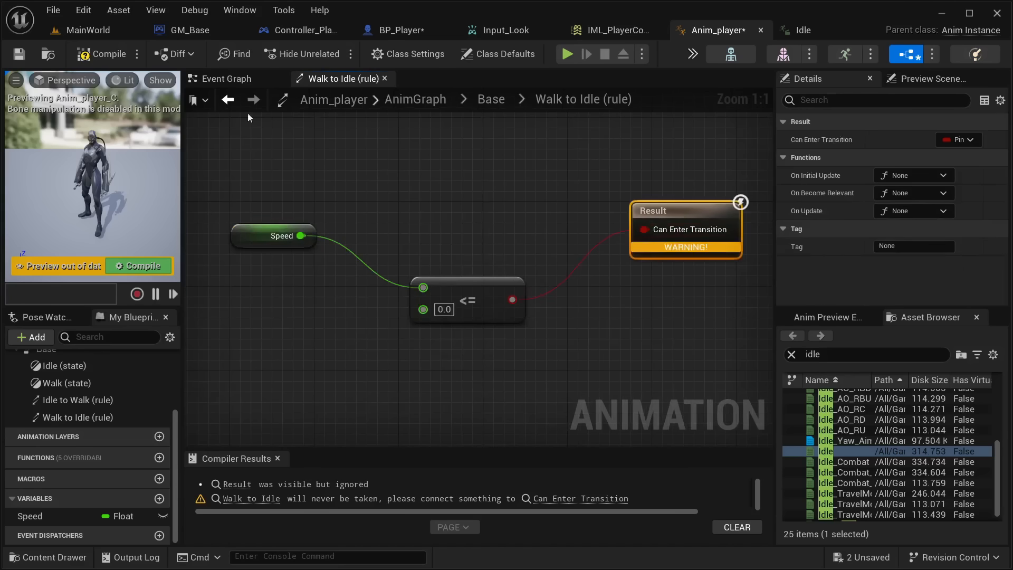
{"action": "left_click", "coordinate": [103, 53]}
In the Walk state, add the WalkSneaky_Fwd sequence, connect it to the Output Animation Pose result, then compile and save
{"action": "left_click", "coordinate": [481, 100]}
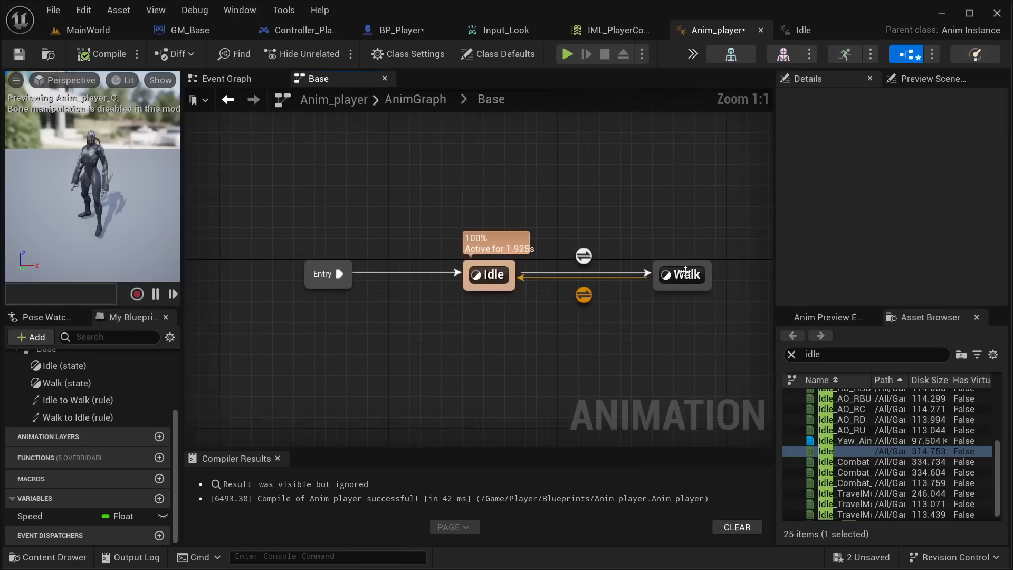
{"action": "double_click", "coordinate": [688, 271]}
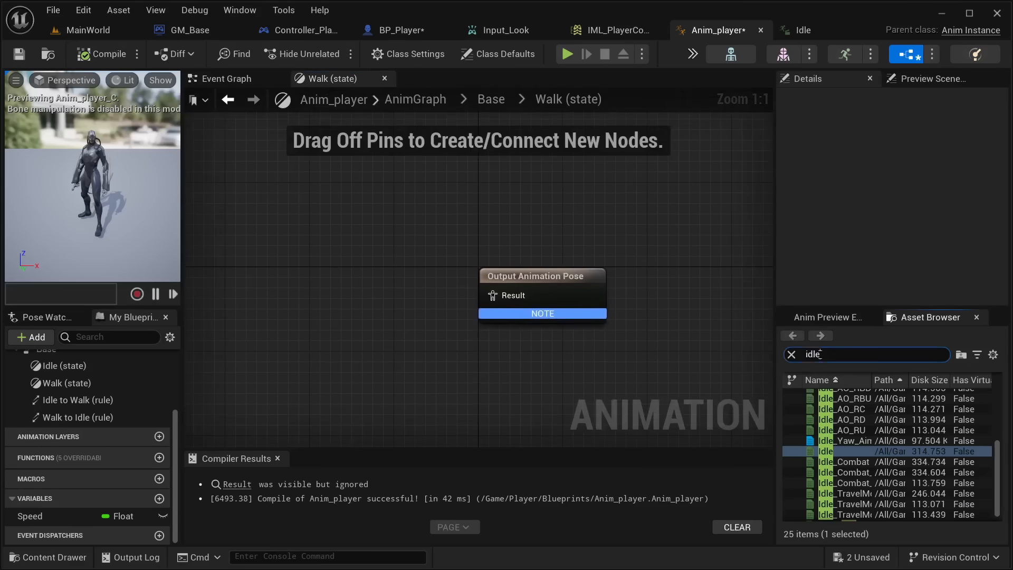
{"action": "type", "text": "walk"}
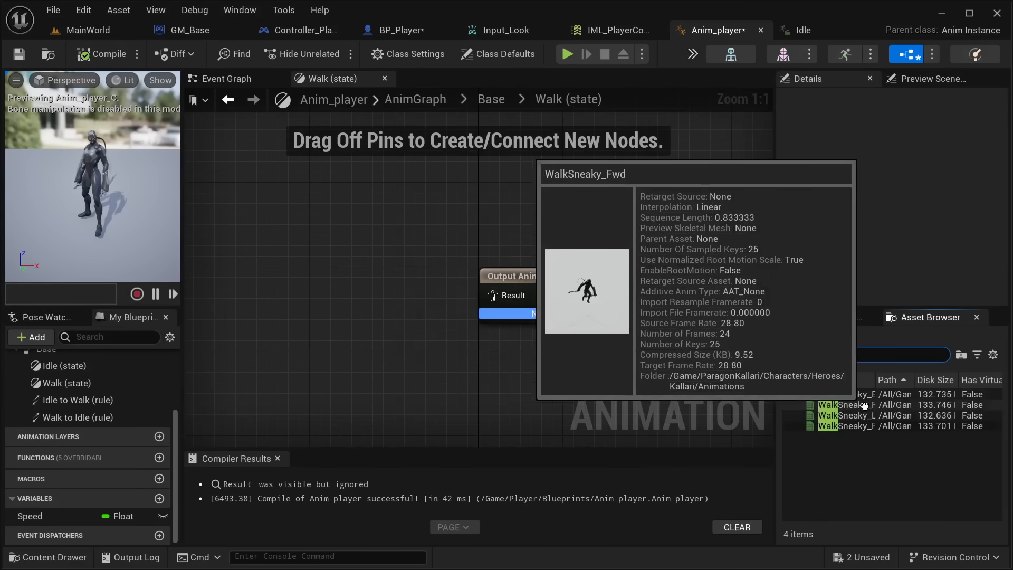
{"action": "left_click_drag", "start_coordinate": [859, 406], "coordinate": [228, 284]}
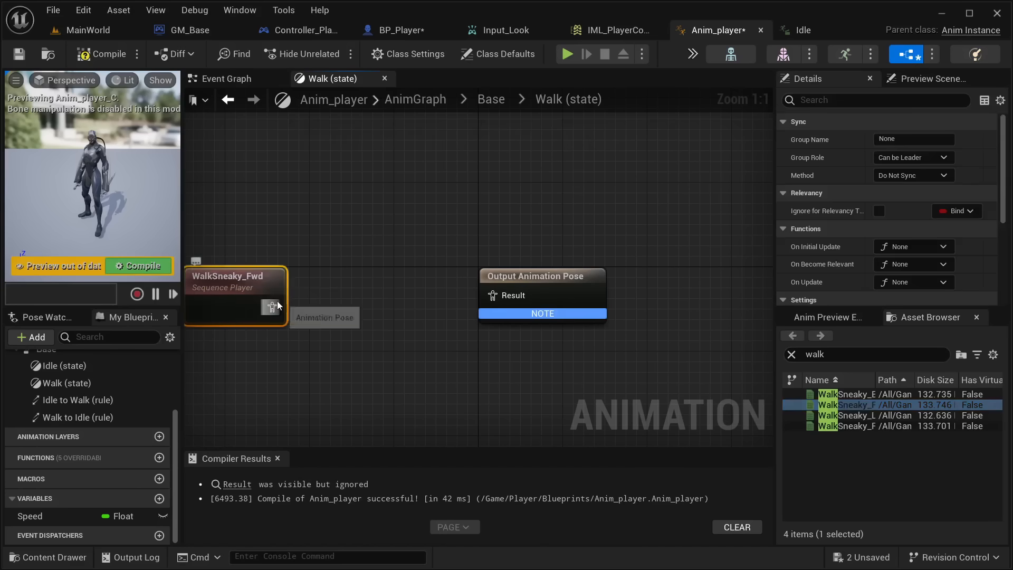
{"action": "left_click_drag", "start_coordinate": [278, 304], "coordinate": [511, 294]}
{"action": "left_click_drag", "start_coordinate": [244, 278], "coordinate": [242, 267]}
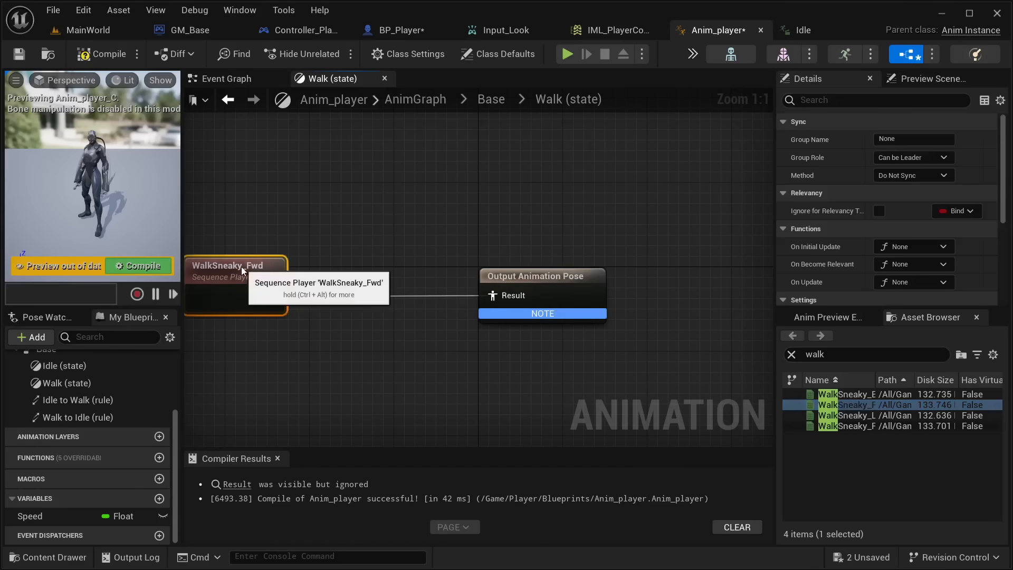
{"action": "left_click", "coordinate": [96, 54]}
{"action": "left_click", "coordinate": [19, 54]}
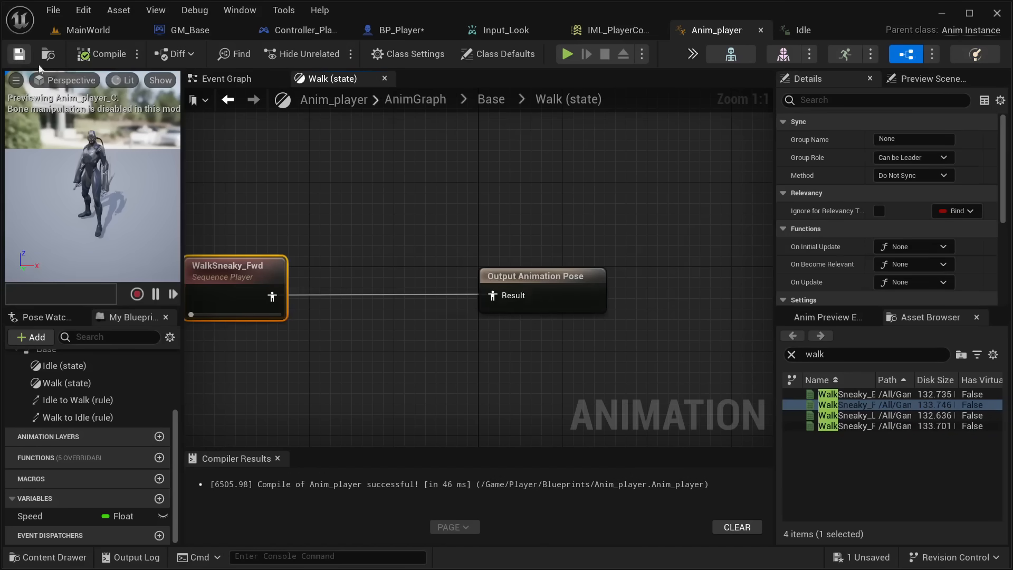
Play-test MainWorld to check the player character's animation, and stop the session
{"action": "left_click", "coordinate": [115, 32]}
{"action": "left_click", "coordinate": [329, 53]}
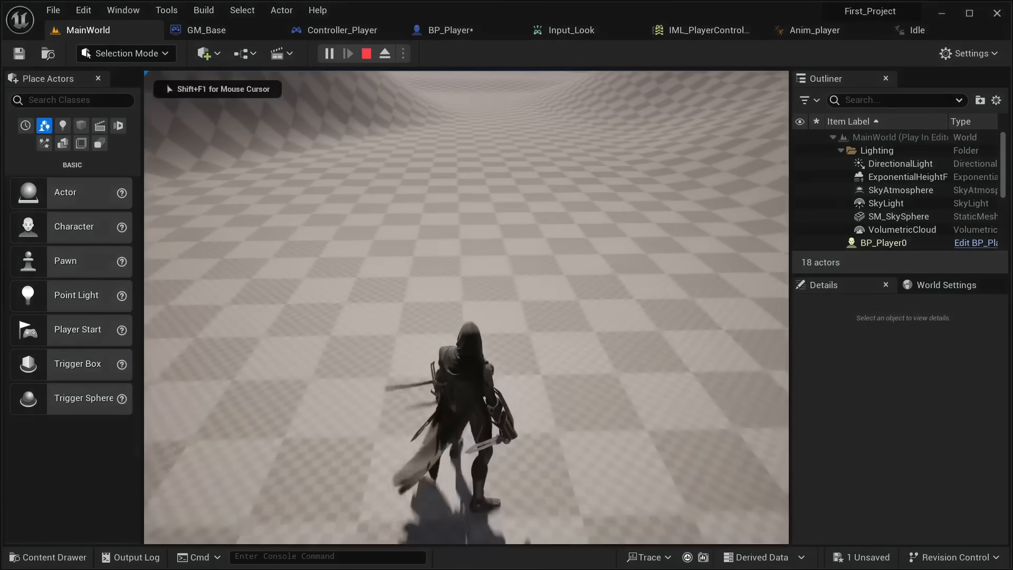
{"action": "key", "text": "Escape"}
In Anim_player's Event Graph, reposition the default nodes and add Get Velocity from Try Get Pawn Owner's Return Value
{"action": "left_click", "coordinate": [817, 29]}
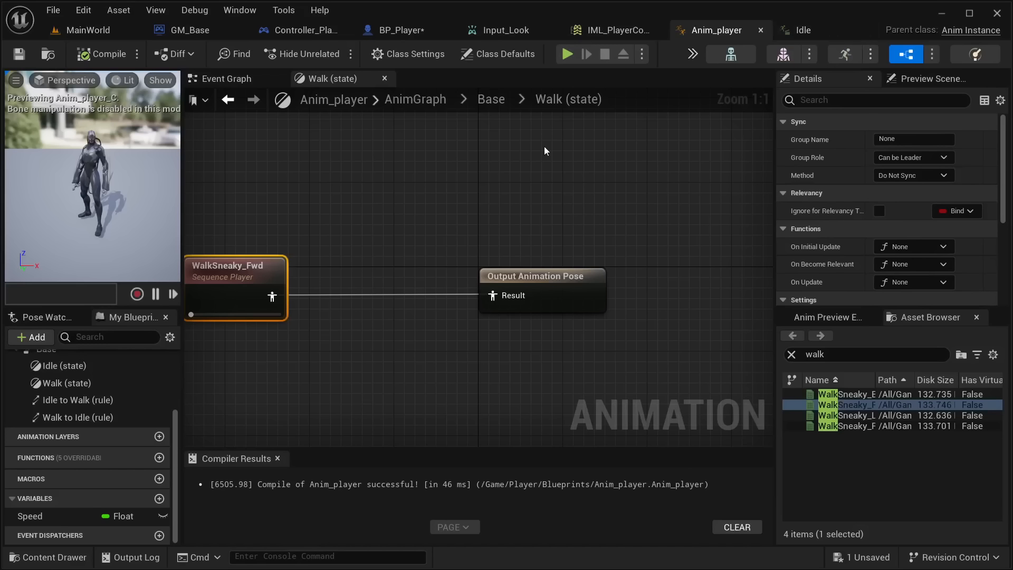
{"action": "left_click", "coordinate": [24, 515]}
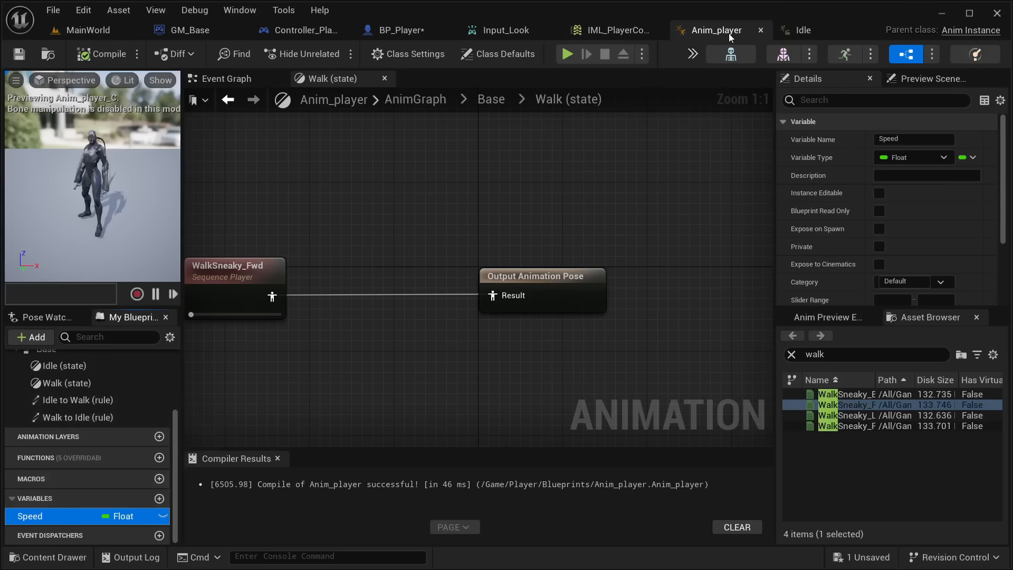
{"action": "left_click", "coordinate": [241, 80]}
{"action": "scroll", "coordinate": [317, 261], "scroll_direction": "down", "scroll_amount": 2}
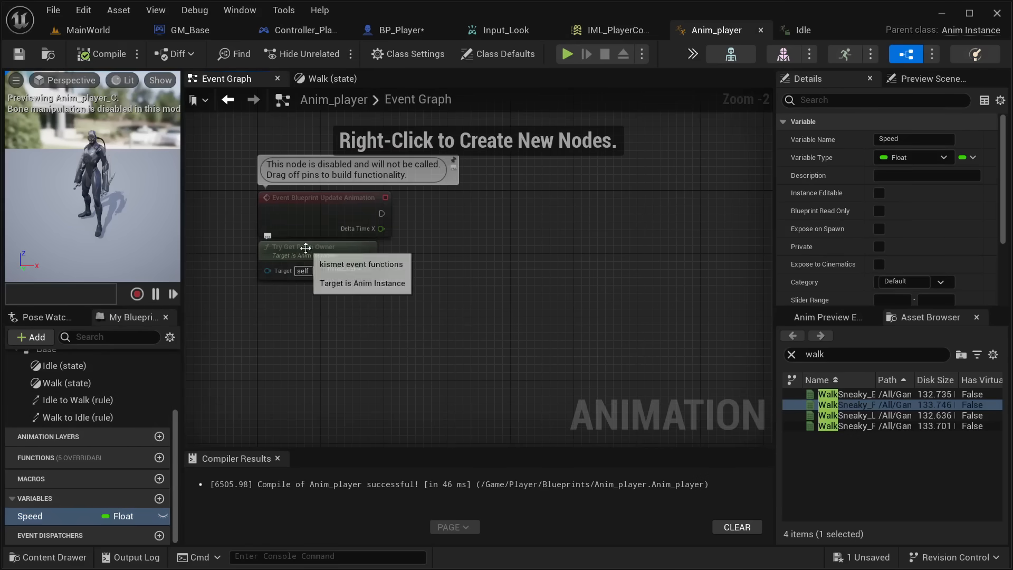
{"action": "scroll", "coordinate": [277, 236], "scroll_direction": "up", "scroll_amount": 2}
{"action": "left_click_drag", "start_coordinate": [574, 349], "coordinate": [199, 200]}
{"action": "left_click_drag", "start_coordinate": [276, 249], "coordinate": [374, 250]}
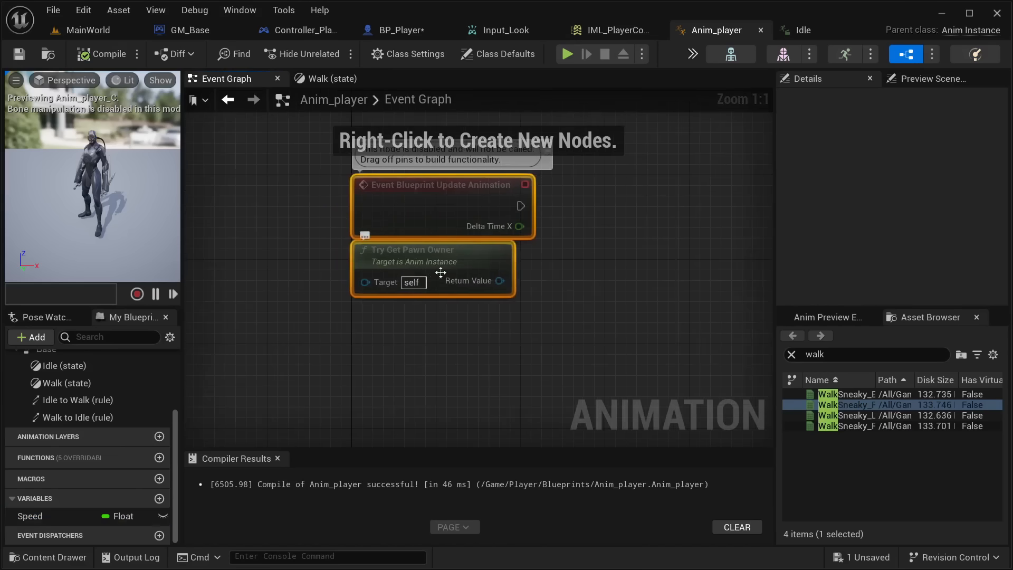
{"action": "left_click", "coordinate": [490, 316]}
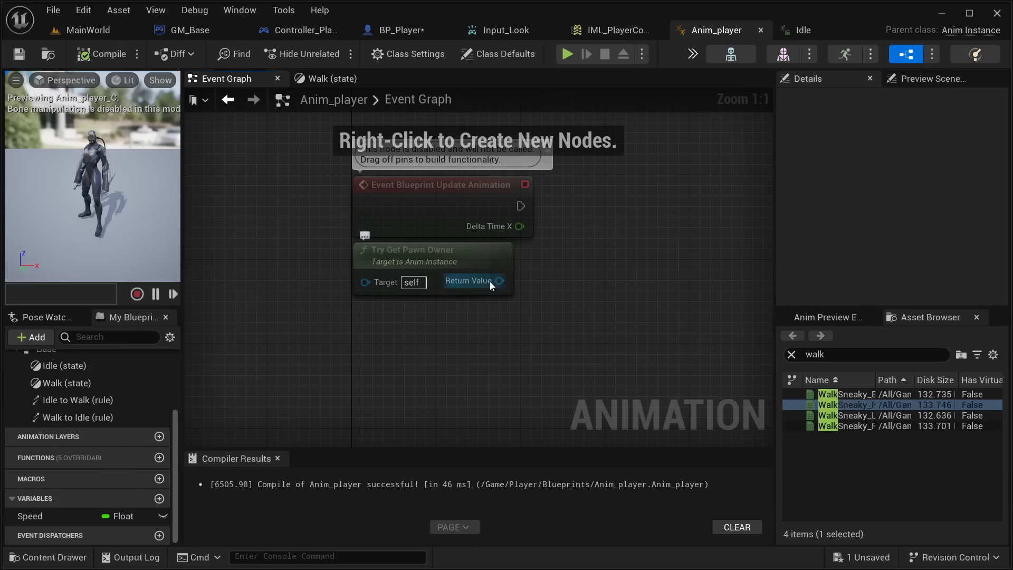
{"action": "left_click_drag", "start_coordinate": [490, 281], "coordinate": [586, 306]}
{"action": "type", "text": "get veloci"}
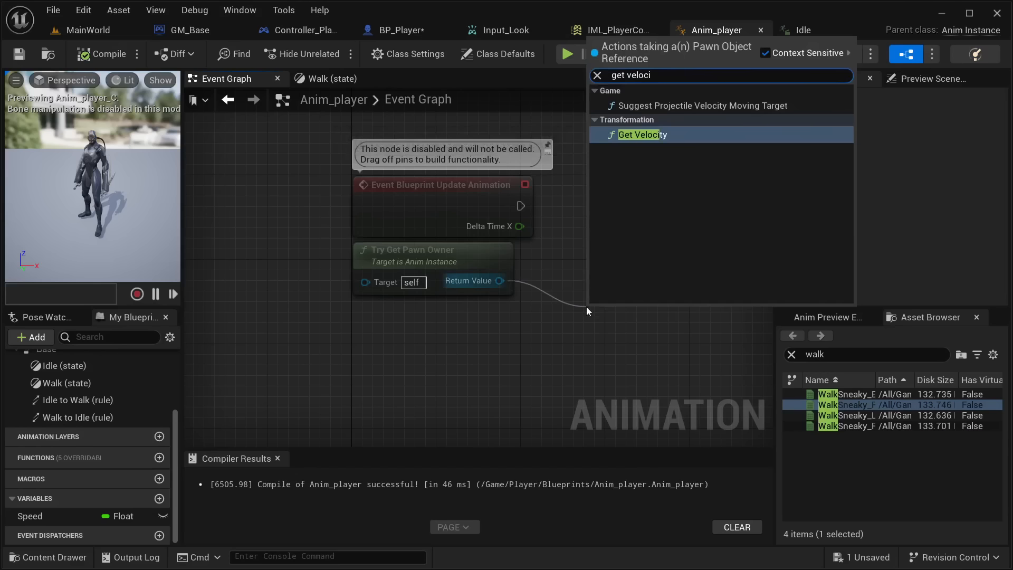
{"action": "key", "text": "Return"}
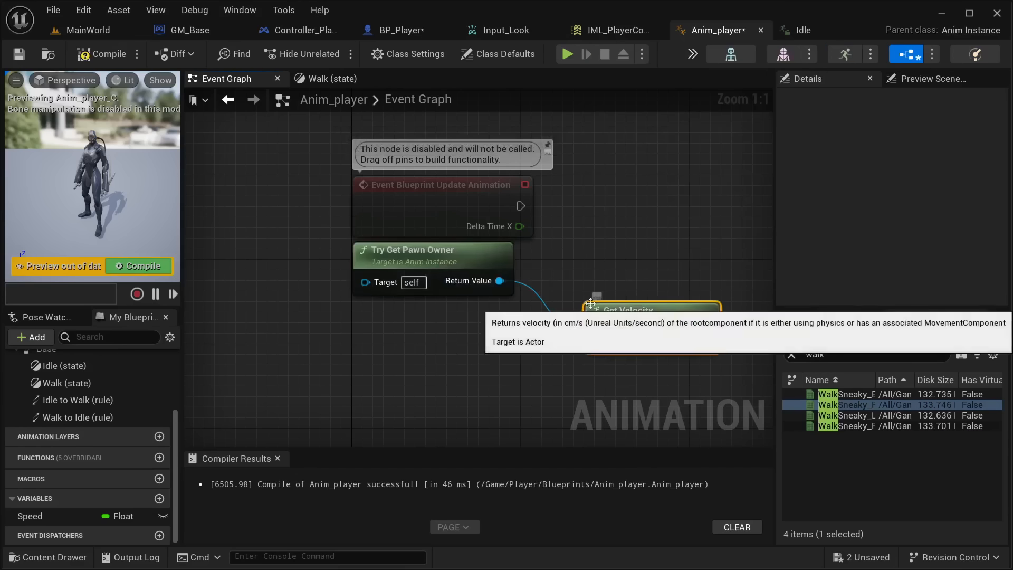
{"action": "right_click_drag", "start_coordinate": [599, 264], "coordinate": [332, 208]}
{"action": "left_click_drag", "start_coordinate": [422, 263], "coordinate": [476, 266]}
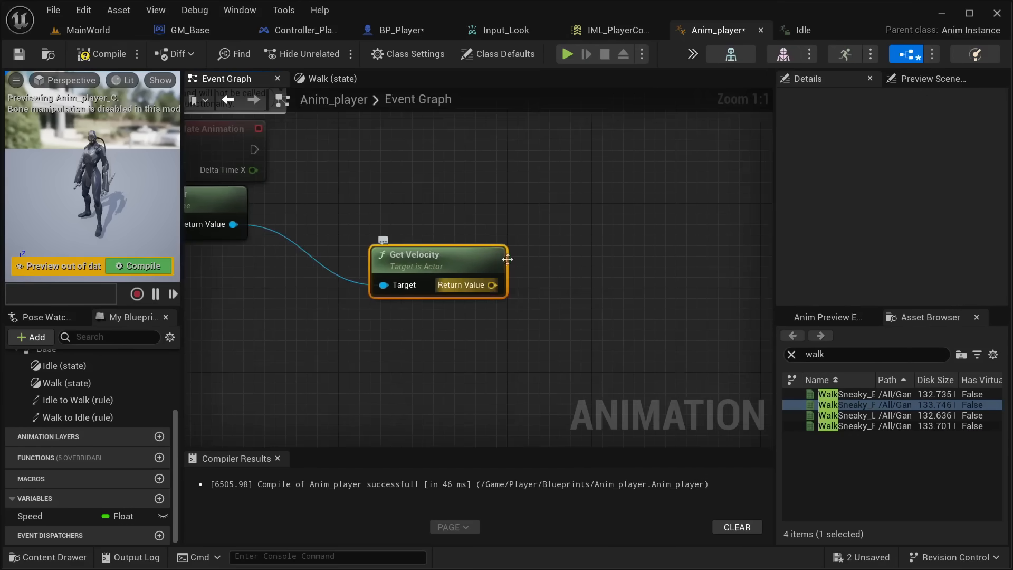
Place a Set Speed node in the Event Graph, beyond the Get Velocity node
{"action": "left_click_drag", "start_coordinate": [39, 513], "coordinate": [389, 309]}
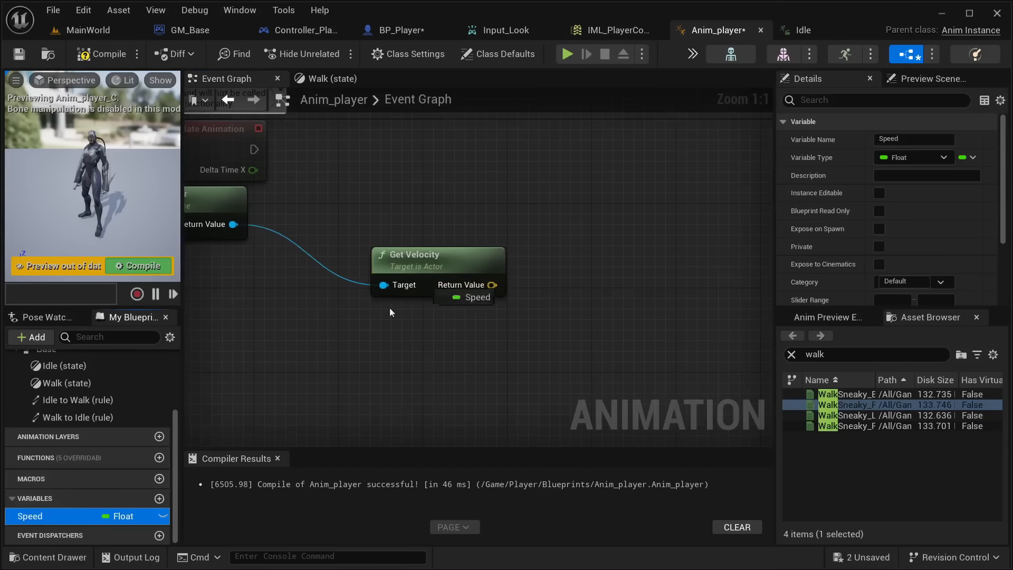
{"action": "left_click_drag", "start_coordinate": [323, 366], "coordinate": [673, 110]}
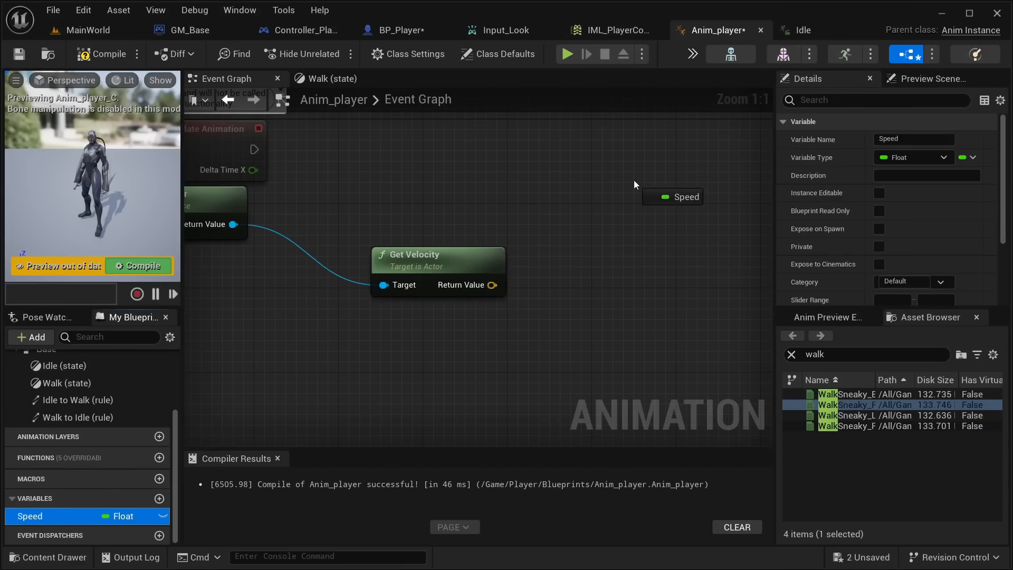
{"action": "left_click_drag", "start_coordinate": [623, 194], "coordinate": [622, 195]}
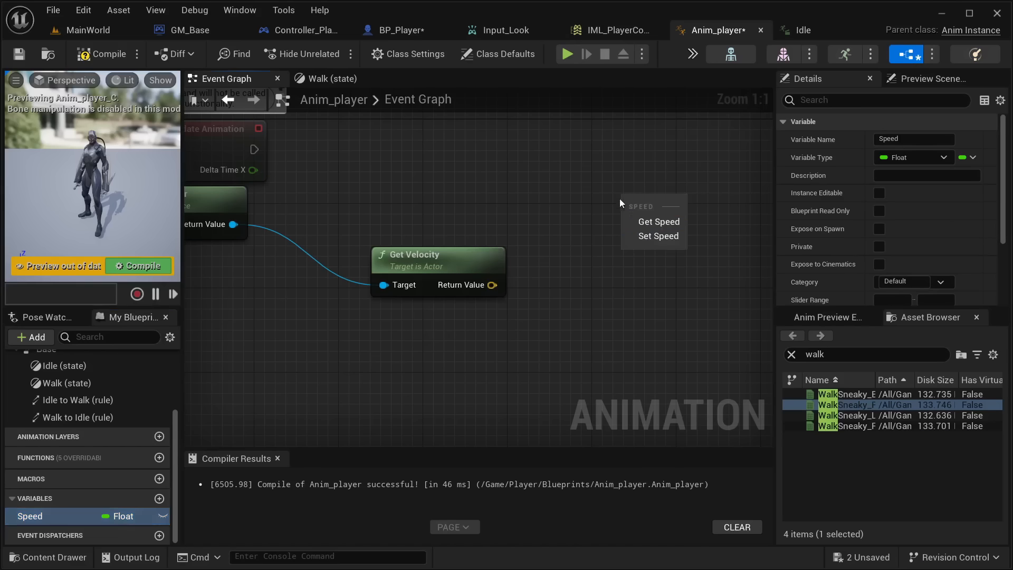
{"action": "left_click", "coordinate": [654, 237]}
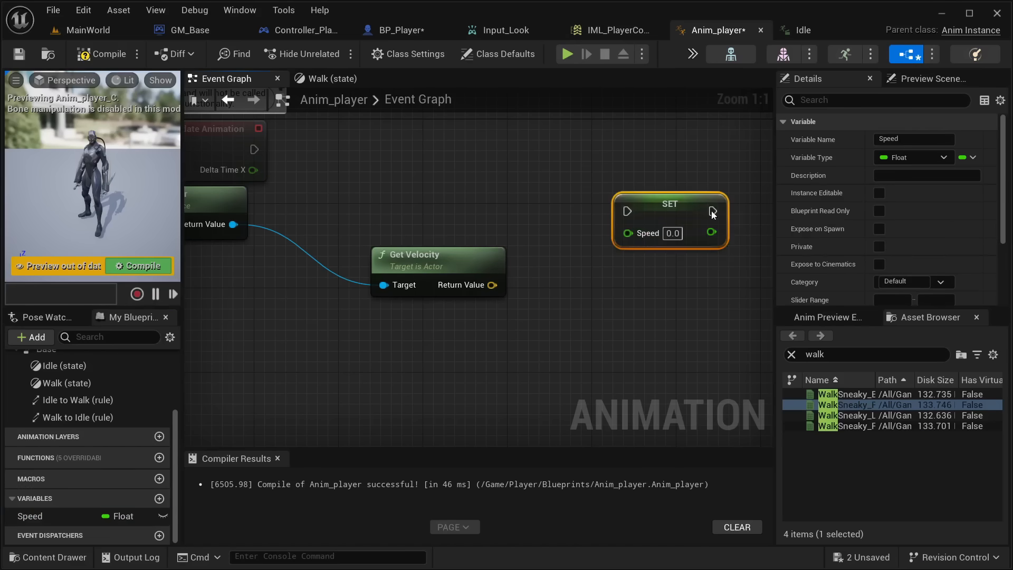
Add a Vector Length node from Get Velocity's Return Value and connect its output to the Speed input of the SET node
{"action": "scroll", "coordinate": [420, 320], "scroll_direction": "down", "scroll_amount": 3}
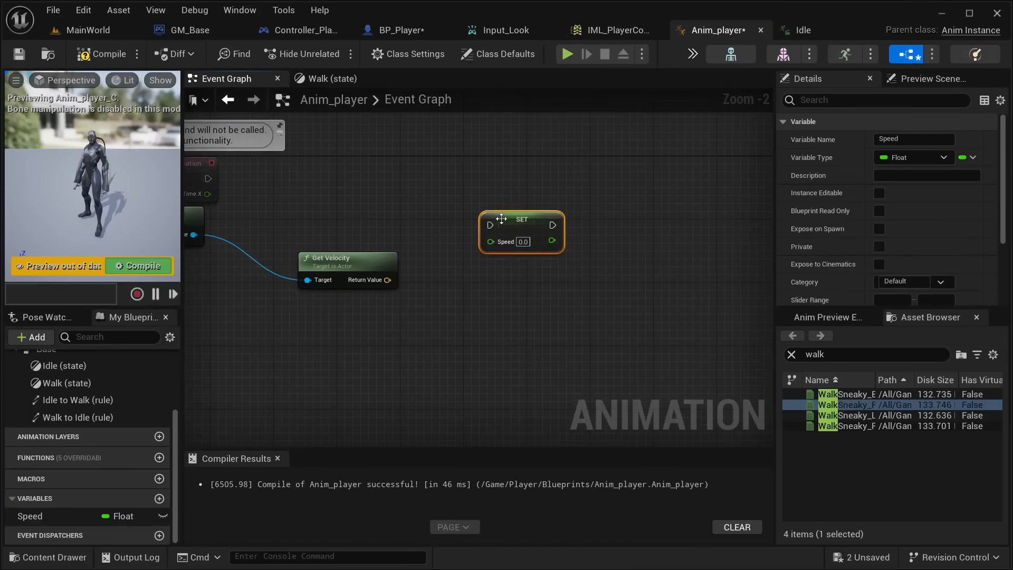
{"action": "left_click_drag", "start_coordinate": [387, 280], "coordinate": [442, 305]}
{"action": "type", "text": "ve"}
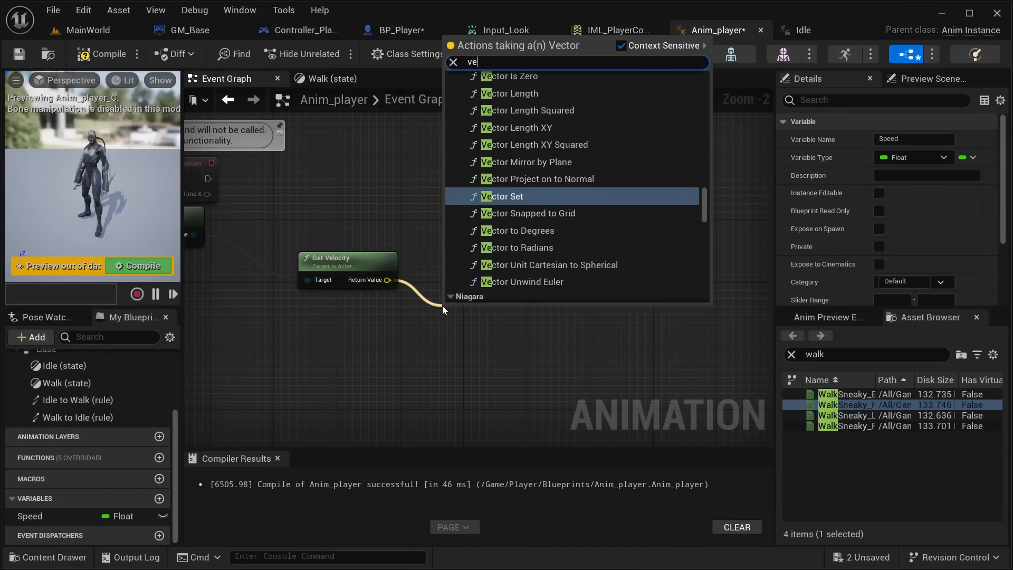
{"action": "type", "text": "ctor leng"}
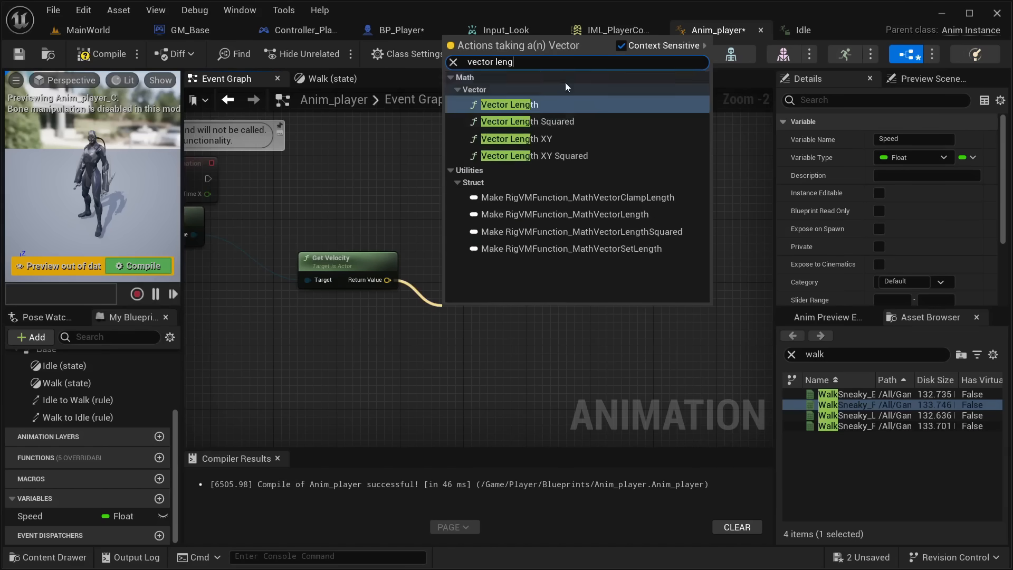
{"action": "left_click", "coordinate": [536, 110]}
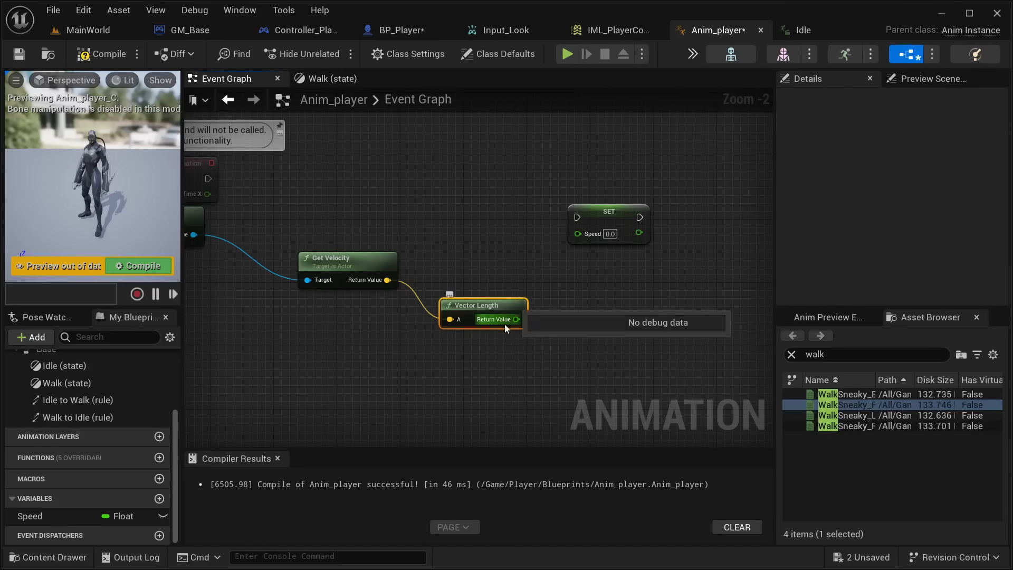
{"action": "left_click_drag", "start_coordinate": [505, 324], "coordinate": [628, 210]}
Connect Event Blueprint Update Animation's execution output to the Set Speed node, straighten the node's alignment, compile and save
{"action": "right_click_drag", "start_coordinate": [468, 212], "coordinate": [624, 243]}
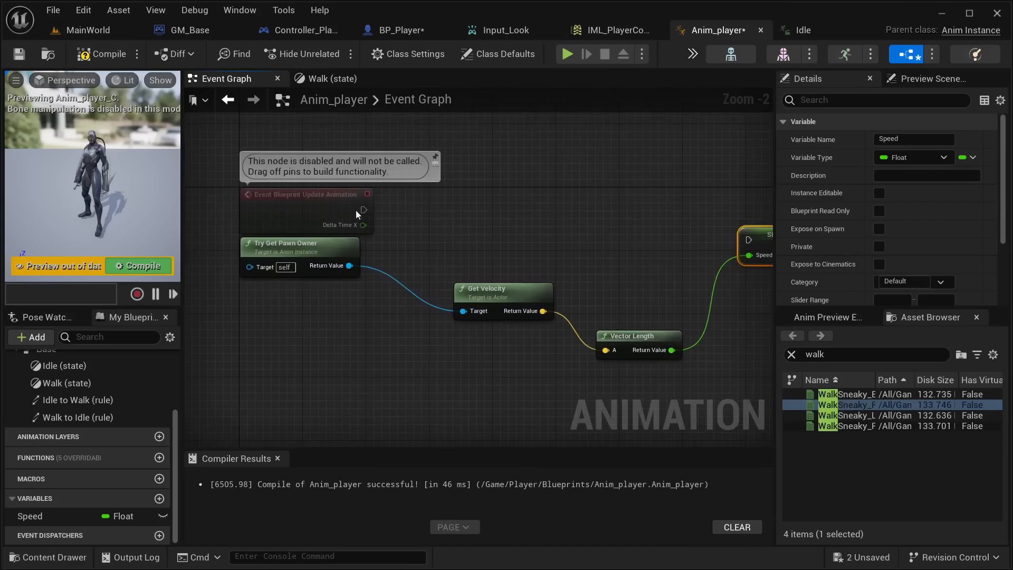
{"action": "left_click_drag", "start_coordinate": [364, 210], "coordinate": [750, 241]}
{"action": "right_click_drag", "start_coordinate": [703, 216], "coordinate": [430, 217]}
{"action": "left_click_drag", "start_coordinate": [505, 241], "coordinate": [522, 217]}
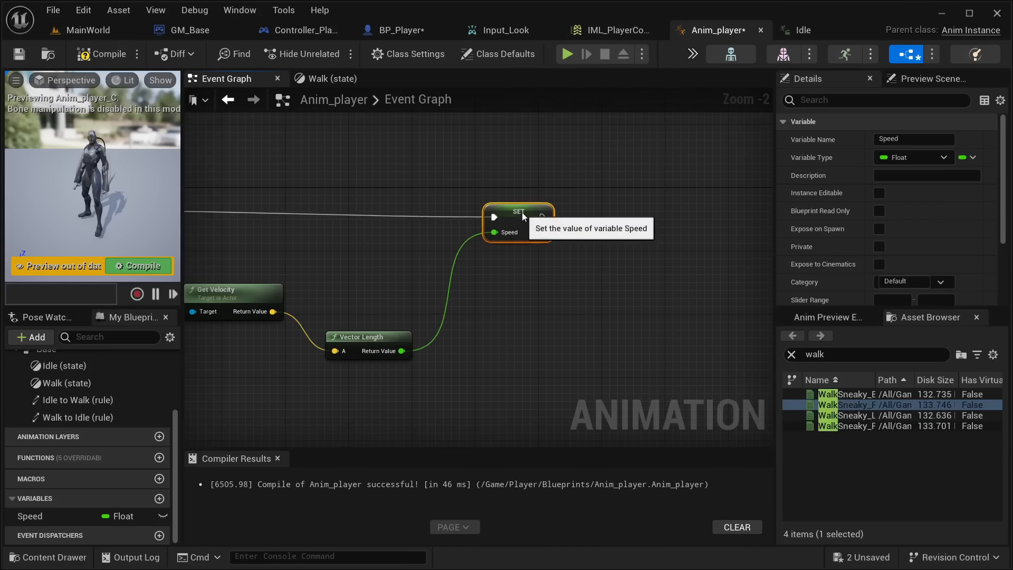
{"action": "left_click", "coordinate": [102, 54]}
{"action": "left_click", "coordinate": [19, 53]}
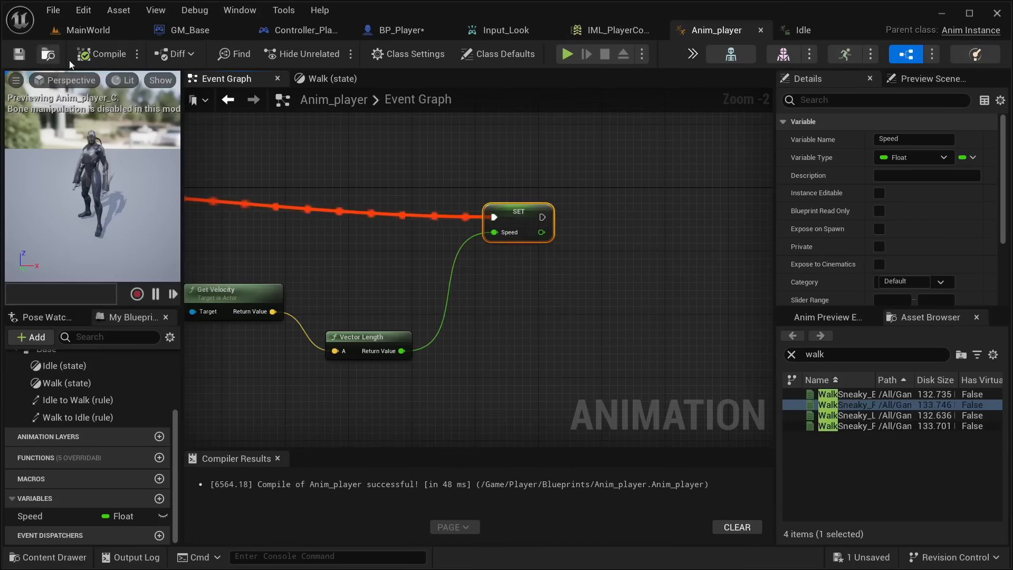
{"action": "scroll", "coordinate": [658, 192], "scroll_direction": "down", "scroll_amount": 4}
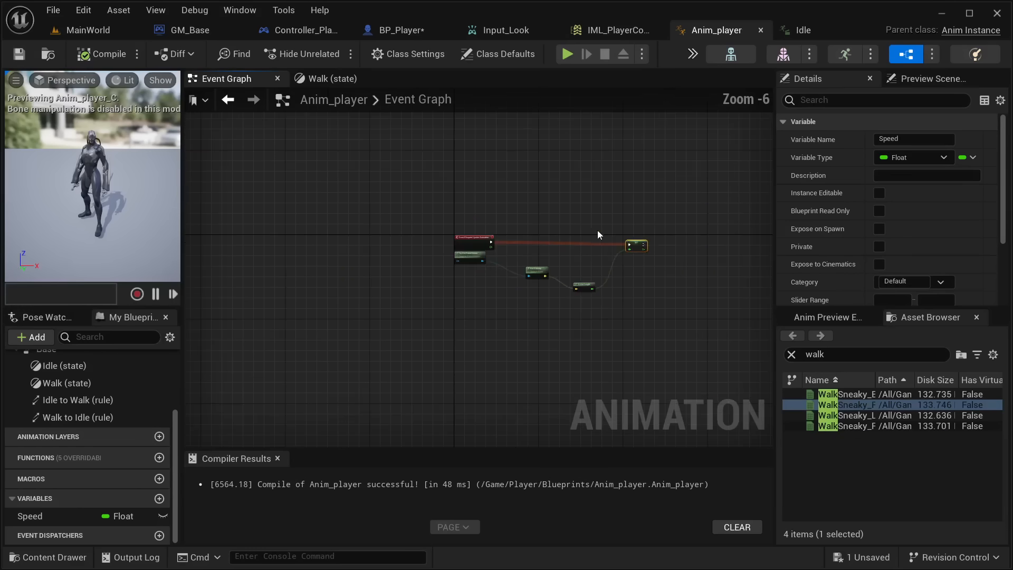
{"action": "left_click_drag", "start_coordinate": [640, 245], "coordinate": [640, 243]}
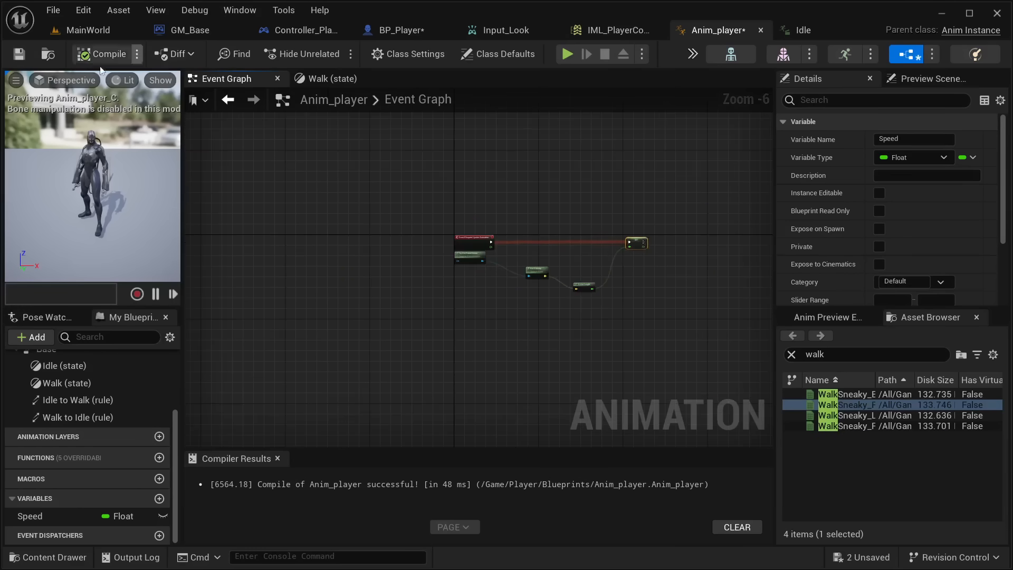
{"action": "left_click", "coordinate": [19, 54]}
Play-test MainWorld by walking the character forward to check the walk animation, and stop the session
{"action": "left_click", "coordinate": [76, 31]}
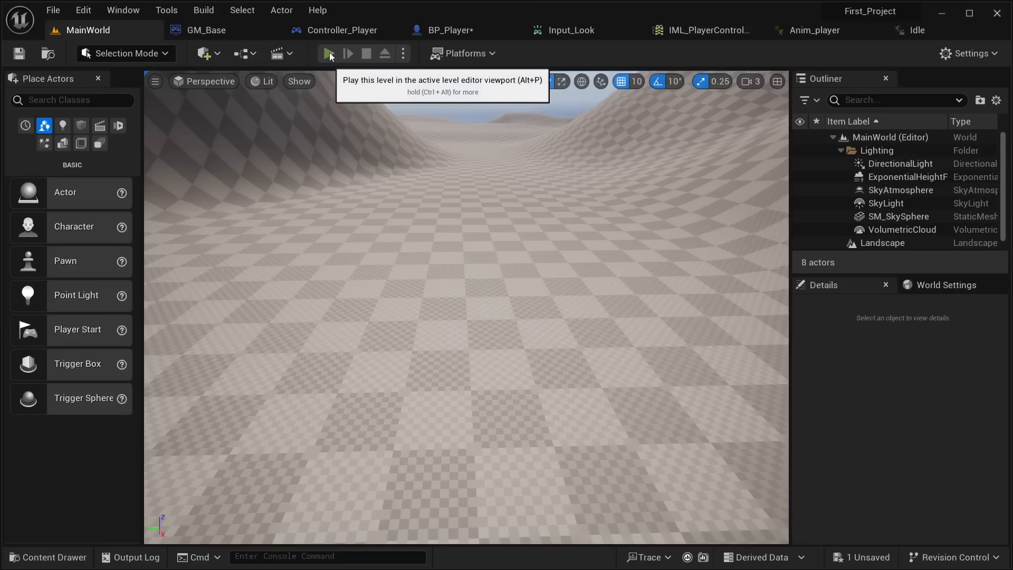
{"action": "left_click", "coordinate": [338, 55]}
{"action": "key", "text": "w"}
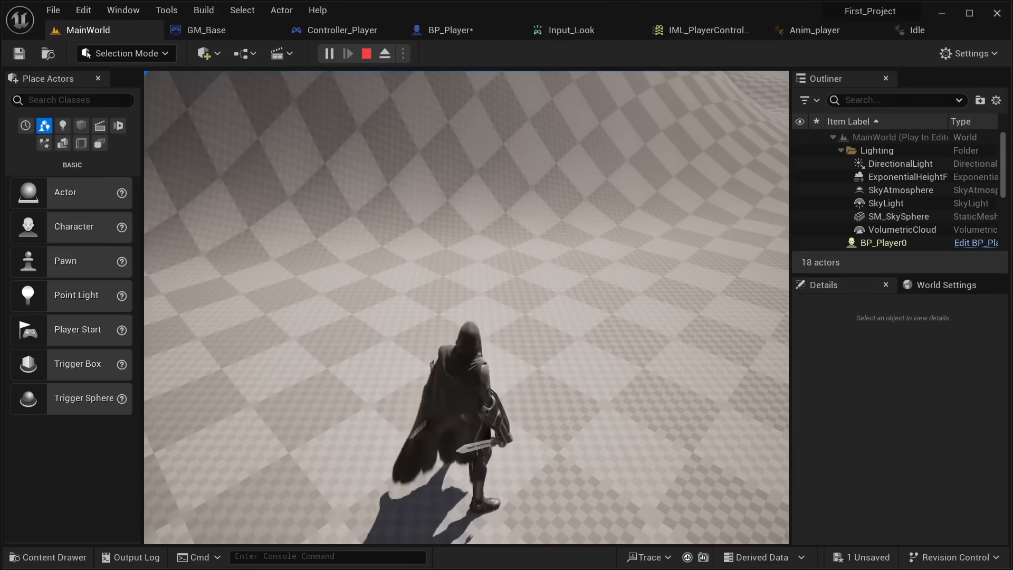
{"action": "key", "text": "Escape"}
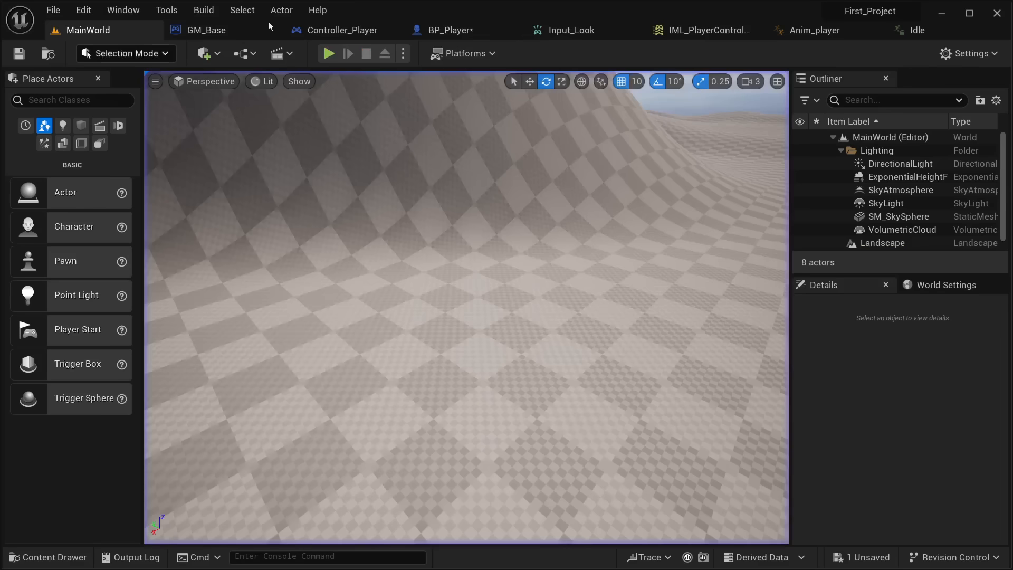
In Anim_player's Walk state, enable Loop Animation on the WalkSneaky_Fwd sequence player and compile
{"action": "left_click", "coordinate": [822, 31]}
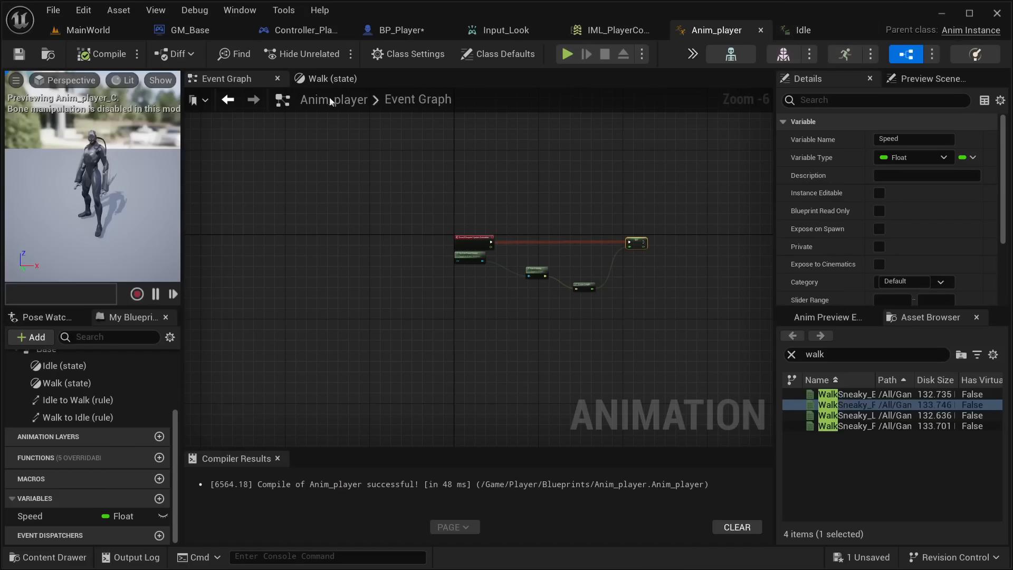
{"action": "left_click", "coordinate": [330, 78]}
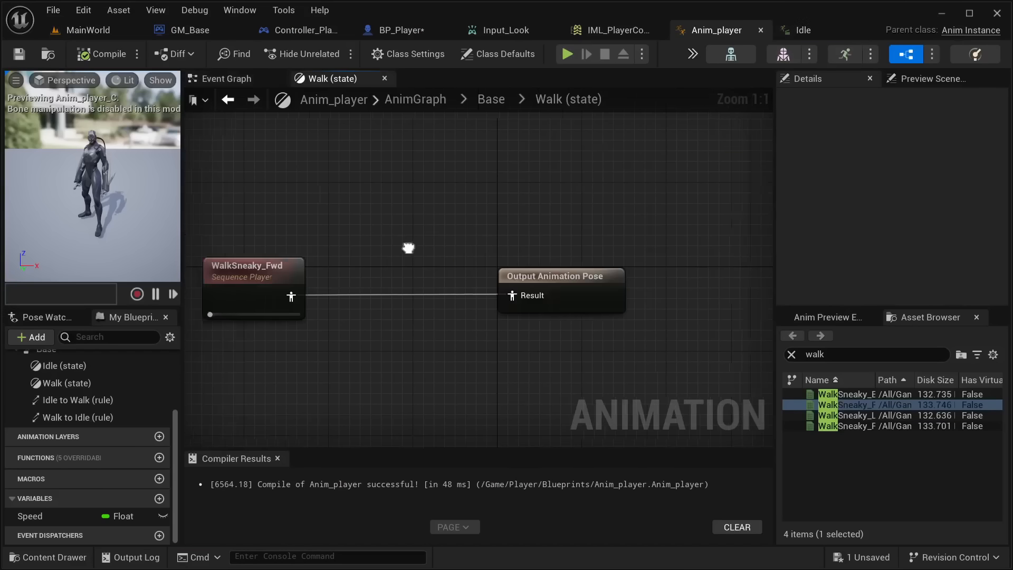
{"action": "left_click", "coordinate": [390, 260]}
{"action": "scroll", "coordinate": [906, 296], "scroll_direction": "down", "scroll_amount": 5}
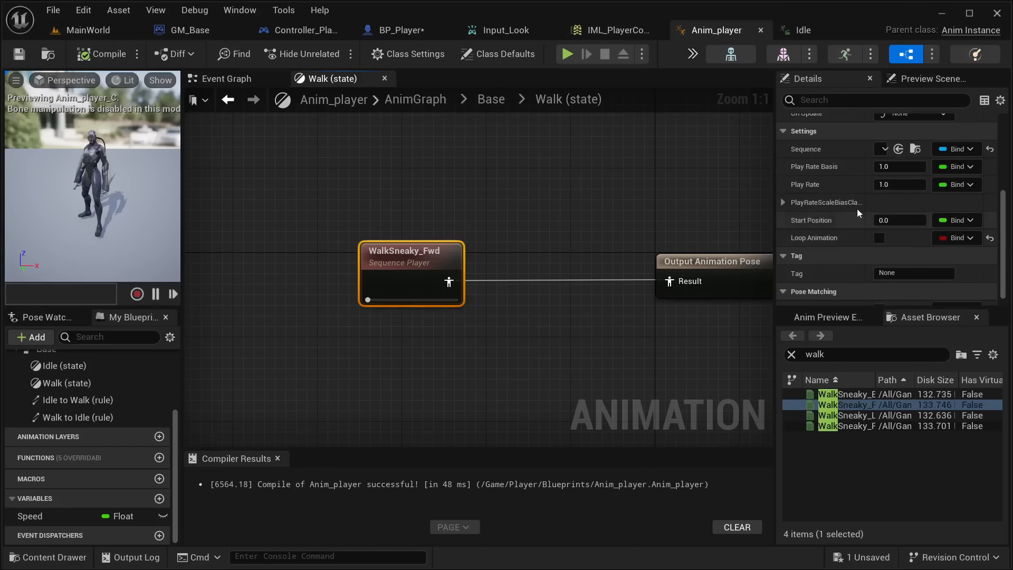
{"action": "left_click", "coordinate": [879, 238]}
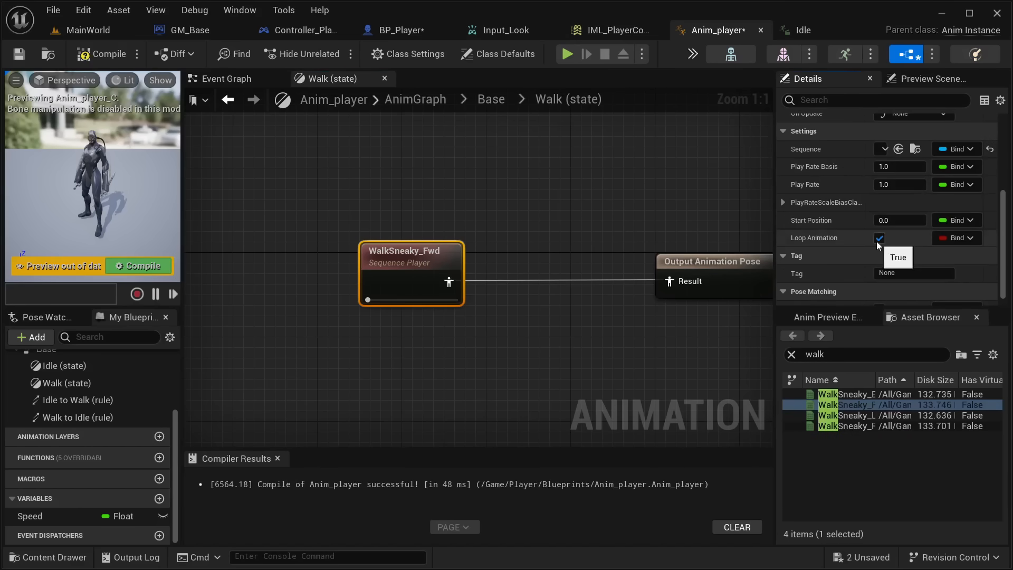
{"action": "left_click", "coordinate": [103, 53]}
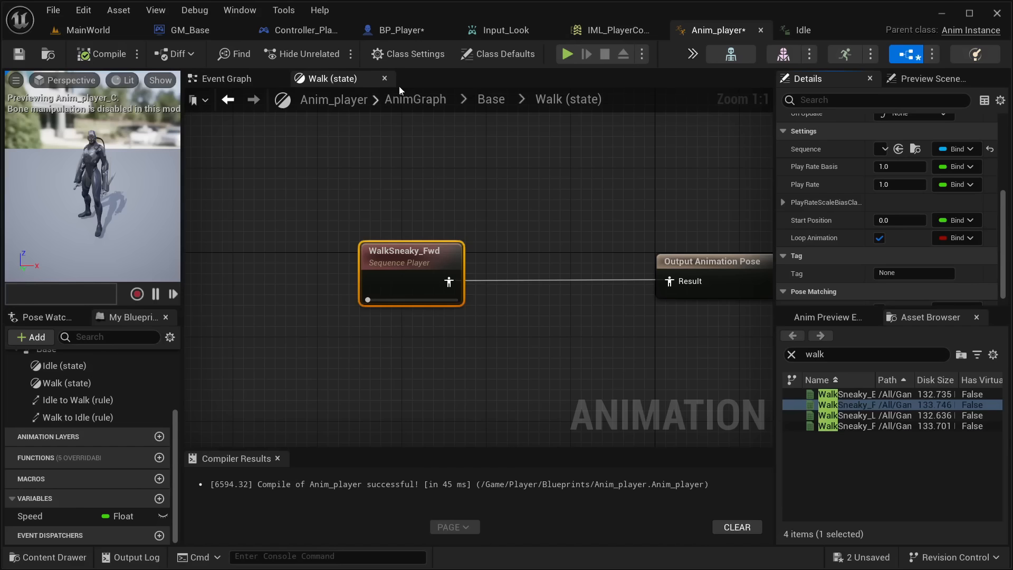
In the Base state machine's Idle state, enable Loop Animation on the Idle sequence player, then compile and save
{"action": "left_click", "coordinate": [496, 101]}
{"action": "double_click", "coordinate": [491, 274]}
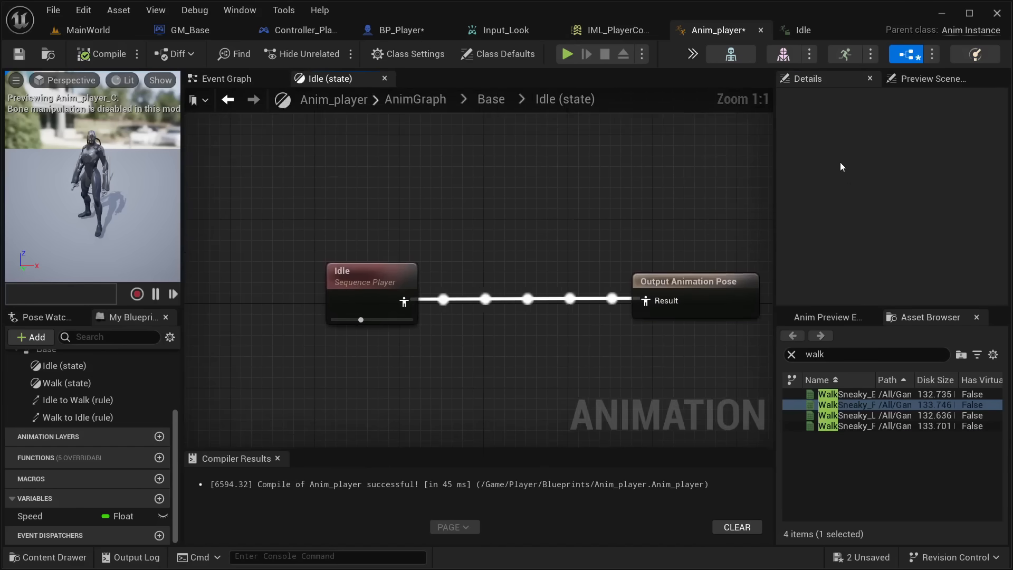
{"action": "left_click", "coordinate": [359, 278]}
{"action": "scroll", "coordinate": [917, 280], "scroll_direction": "down", "scroll_amount": 3}
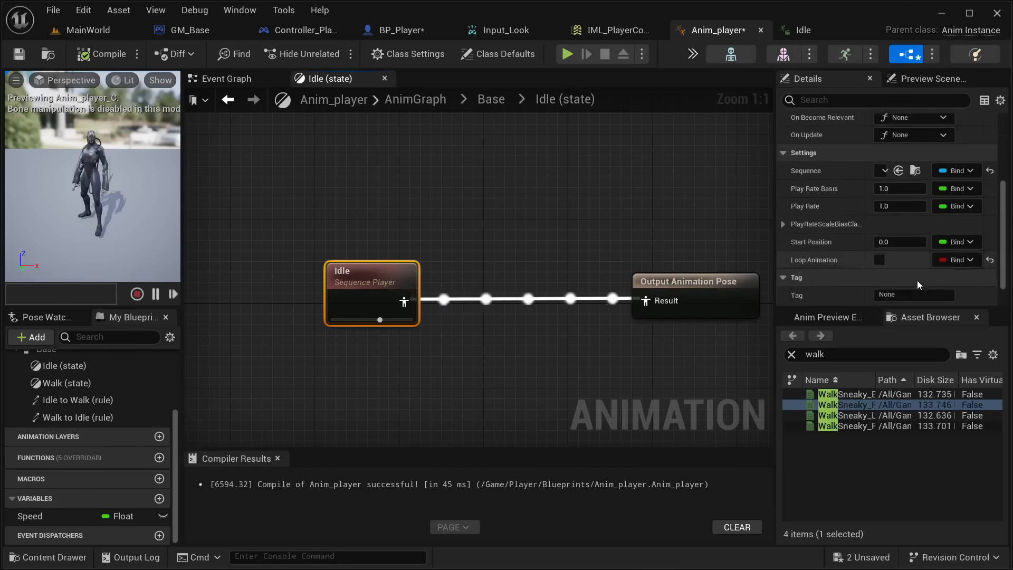
{"action": "left_click", "coordinate": [879, 238]}
{"action": "left_click", "coordinate": [103, 54]}
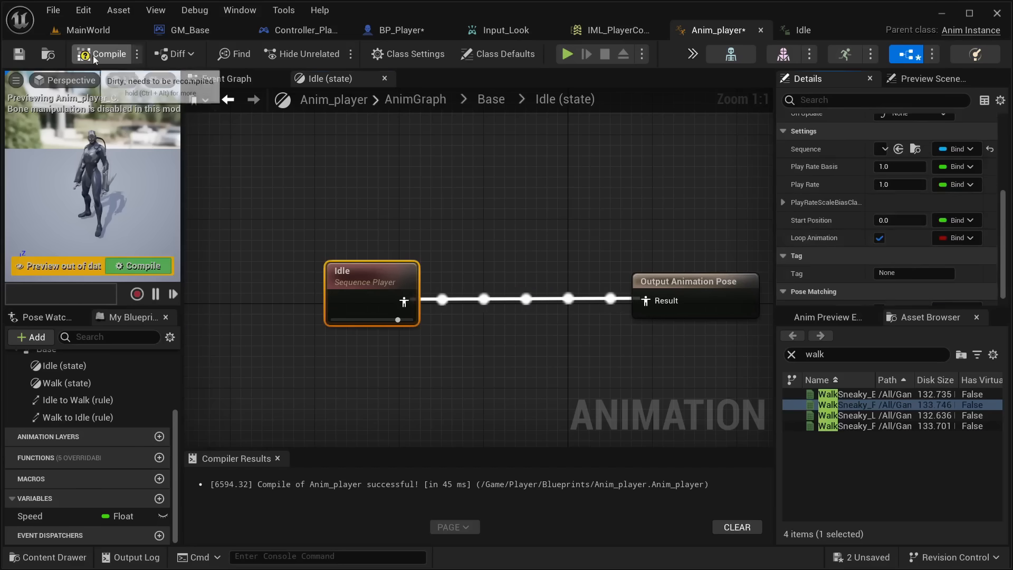
{"action": "left_click", "coordinate": [22, 55]}
Play-test MainWorld by walking the character forward to check the looping walk animation, and stop the session
{"action": "left_click", "coordinate": [89, 30]}
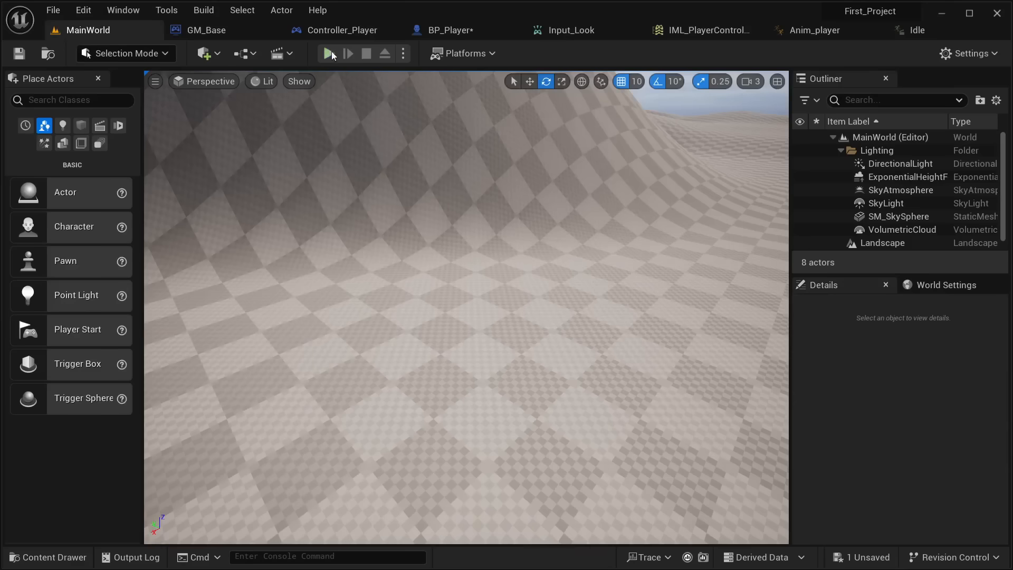
{"action": "left_click", "coordinate": [329, 53]}
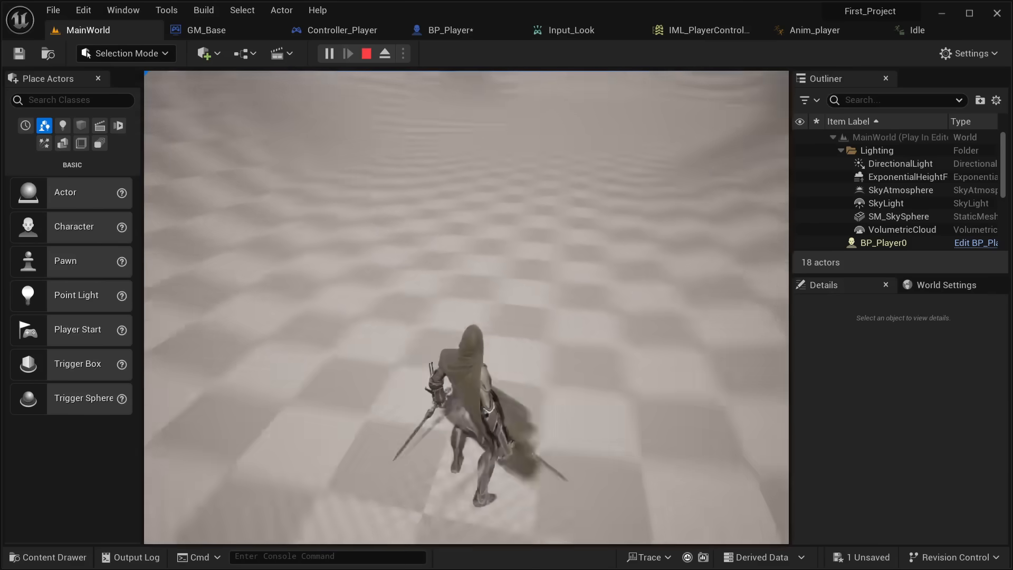
{"action": "key", "text": "w"}
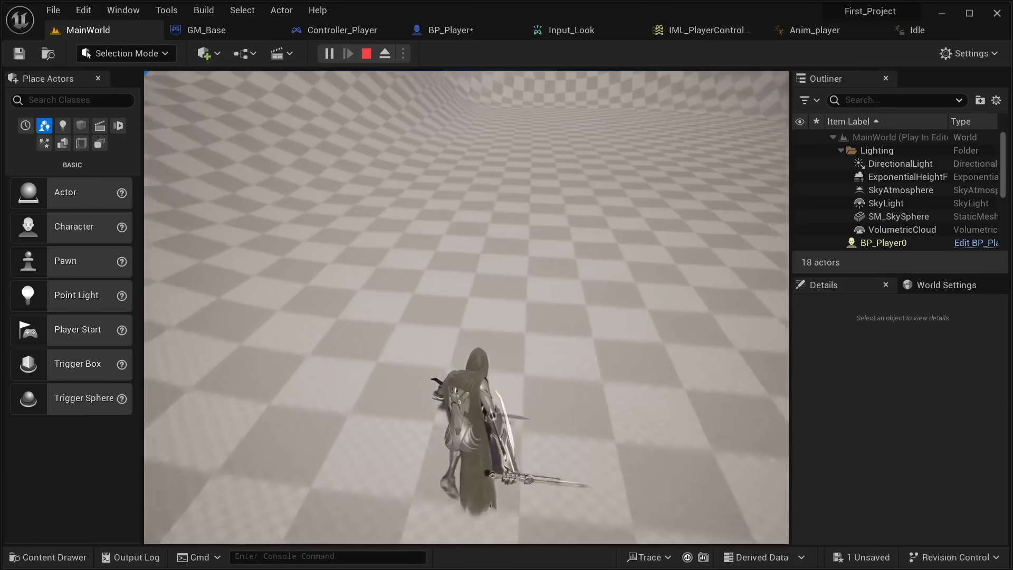
{"action": "key", "text": "Escape"}
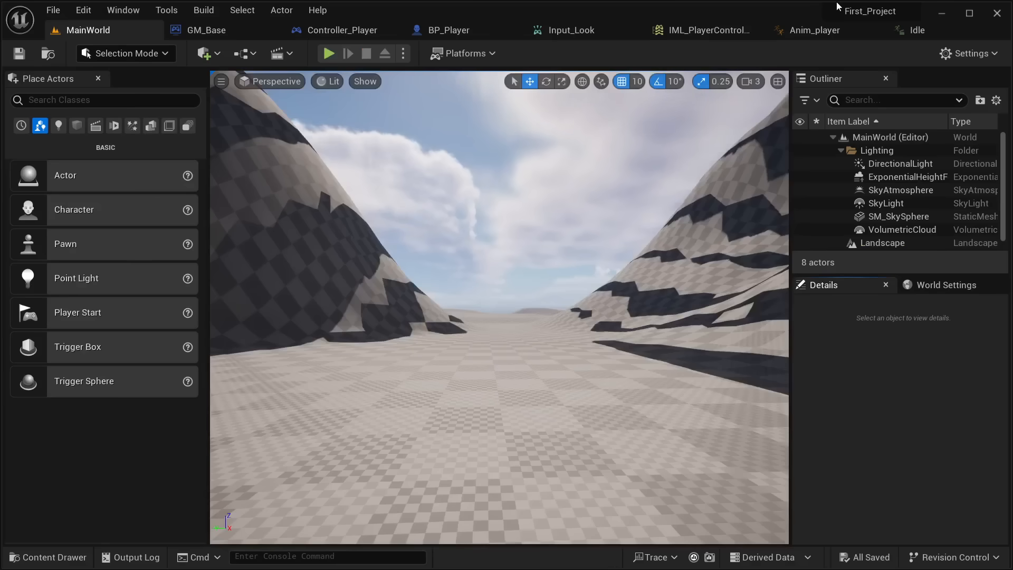
Search the Idle animation editor's assets for "ru", open Run_Fwd and examine the running motion from the side
{"action": "left_click", "coordinate": [459, 29]}
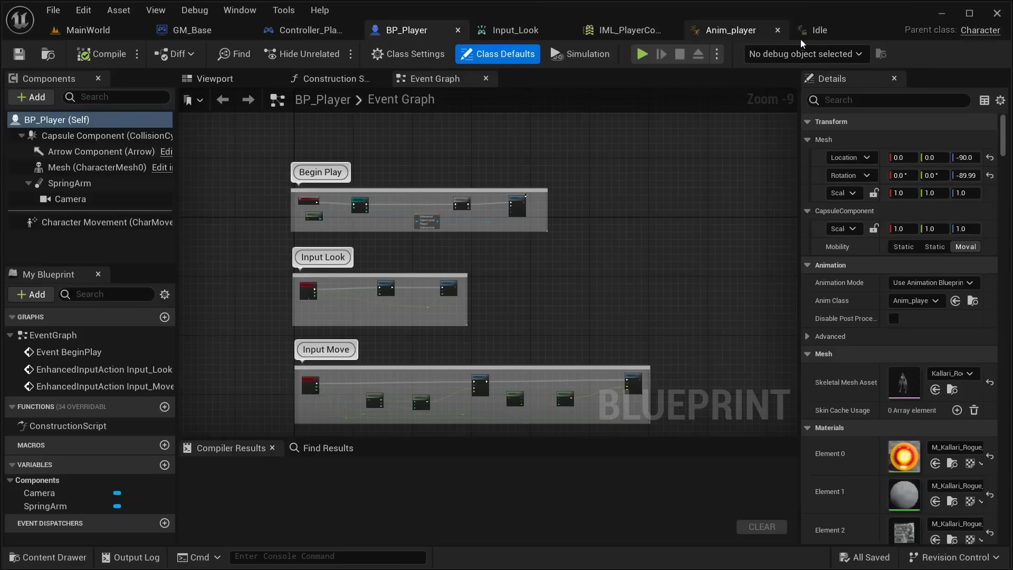
{"action": "left_click", "coordinate": [820, 31]}
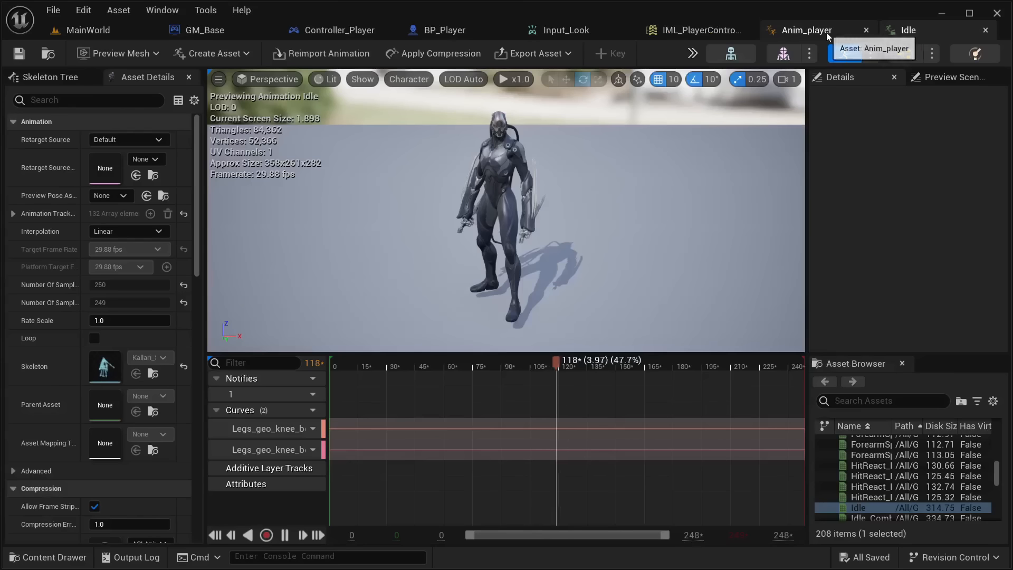
{"action": "left_click", "coordinate": [892, 401]}
{"action": "type", "text": "ru"}
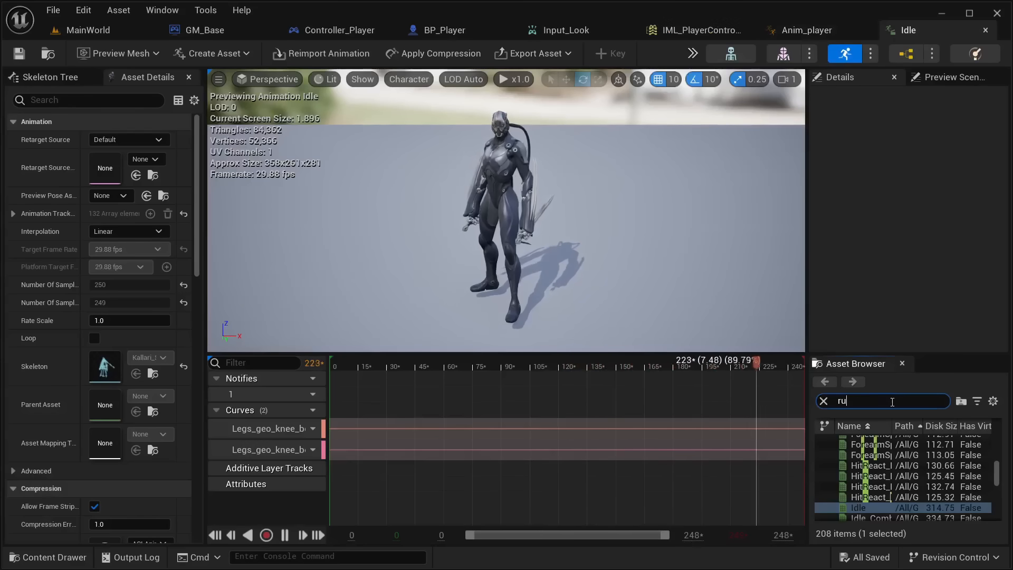
{"action": "type", "text": "nnin"}
{"action": "key", "text": "BackSpace"}
{"action": "key", "text": "BackSpace"}
{"action": "key", "text": "BackSpace"}
{"action": "key", "text": "BackSpace"}
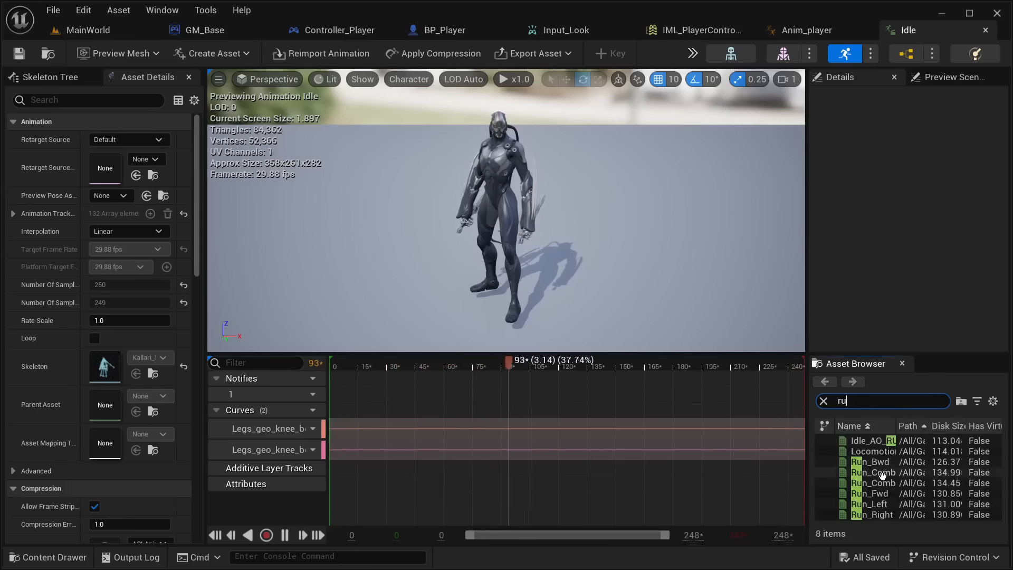
{"action": "double_click", "coordinate": [876, 492]}
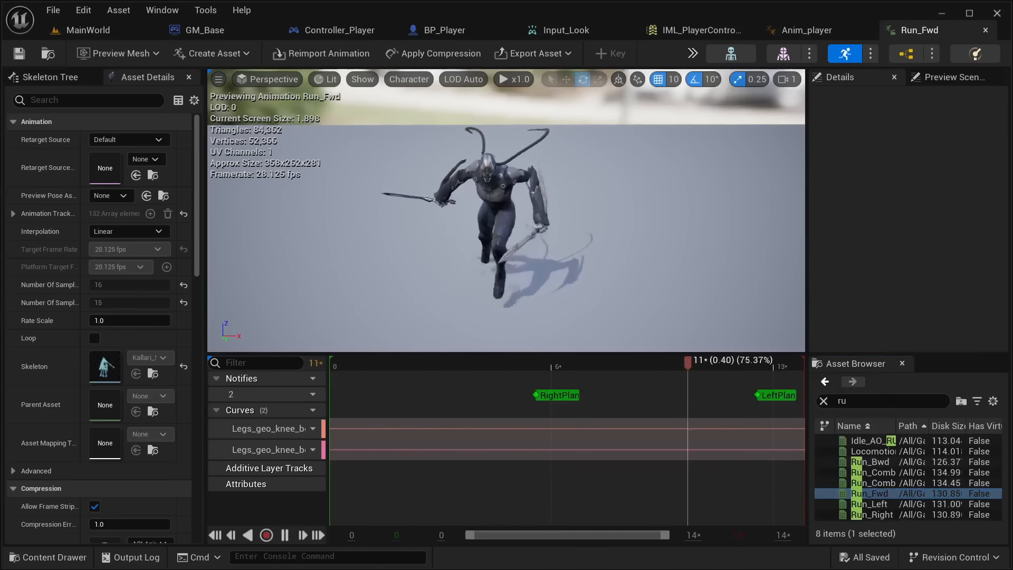
{"action": "right_click_drag", "start_coordinate": [534, 207], "coordinate": [660, 206]}
{"action": "key", "text": "d"}
{"action": "key", "text": "a"}
{"action": "key", "text": "a"}
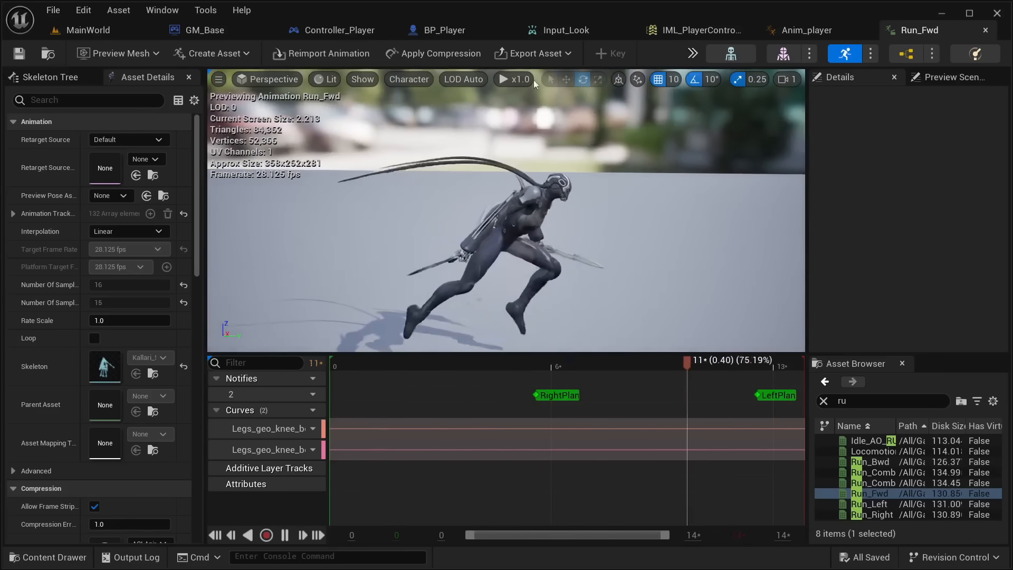
Open the Walk state in Anim_player's Base state machine and delete its WalkSneaky_Fwd sequence player
{"action": "left_click", "coordinate": [48, 557]}
{"action": "left_click", "coordinate": [813, 30]}
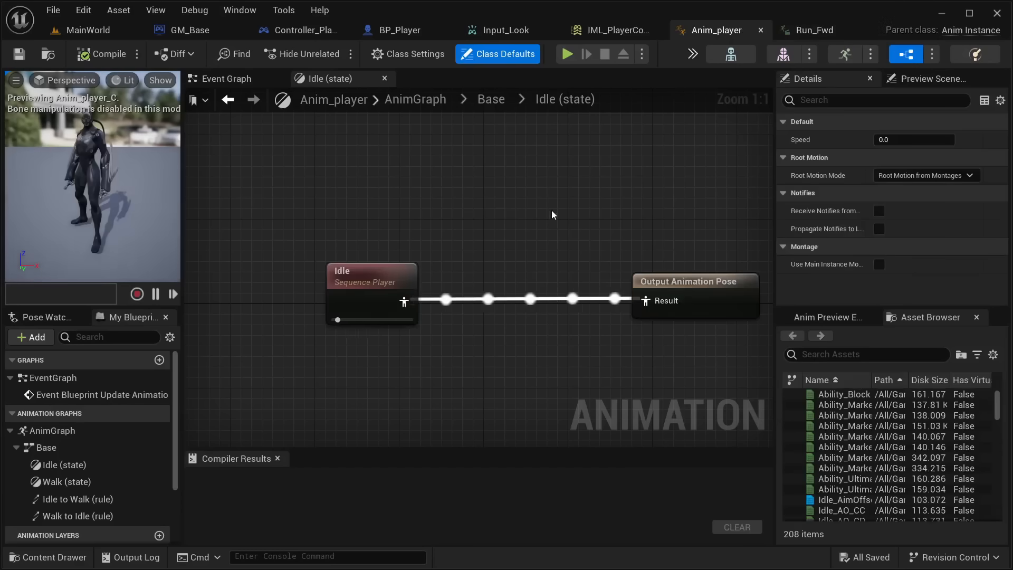
{"action": "left_click", "coordinate": [493, 102]}
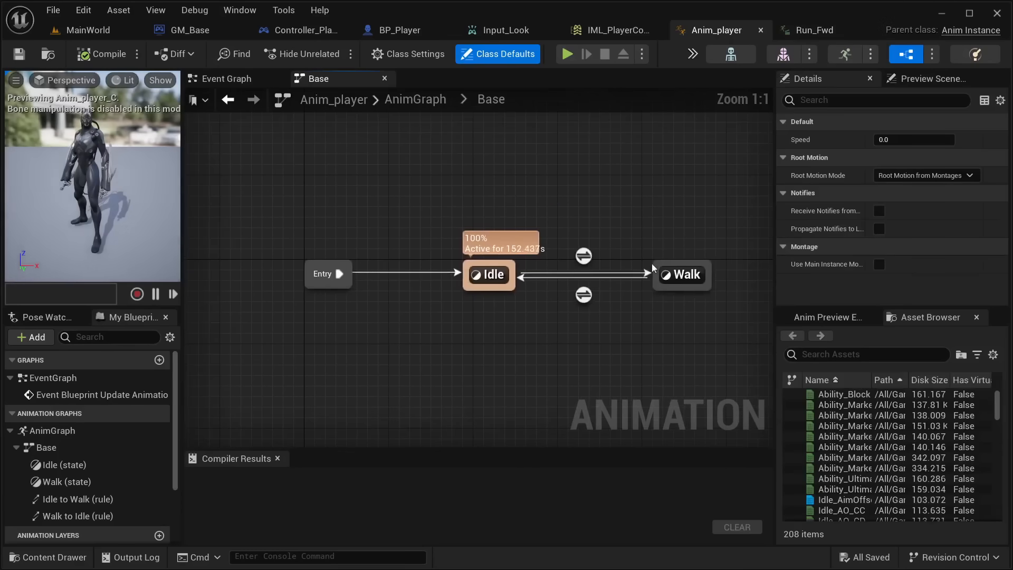
{"action": "left_click", "coordinate": [660, 243]}
{"action": "double_click", "coordinate": [660, 244]}
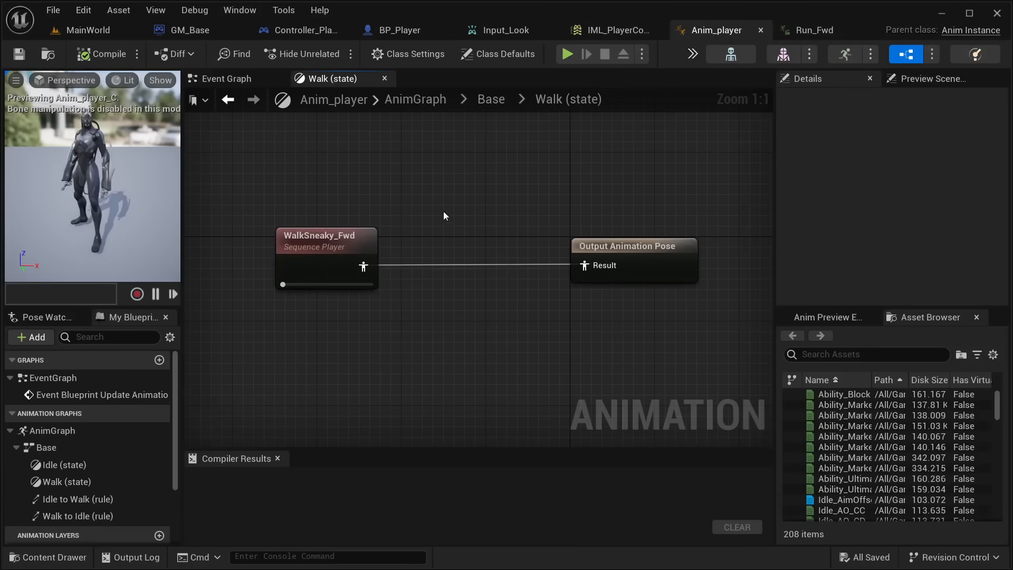
{"action": "left_click", "coordinate": [325, 245]}
{"action": "key", "text": "Delete"}
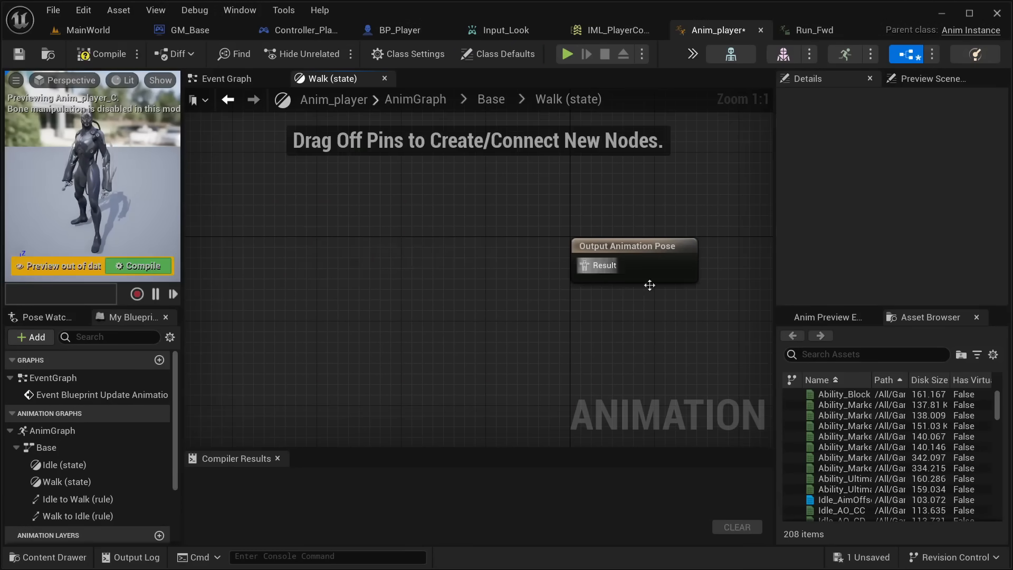
Find the Run_Fwd animation by searching for "run", connect it to the Walk state's Output Animation Pose, and position its node
{"action": "left_click", "coordinate": [811, 359]}
{"action": "type", "text": "run"}
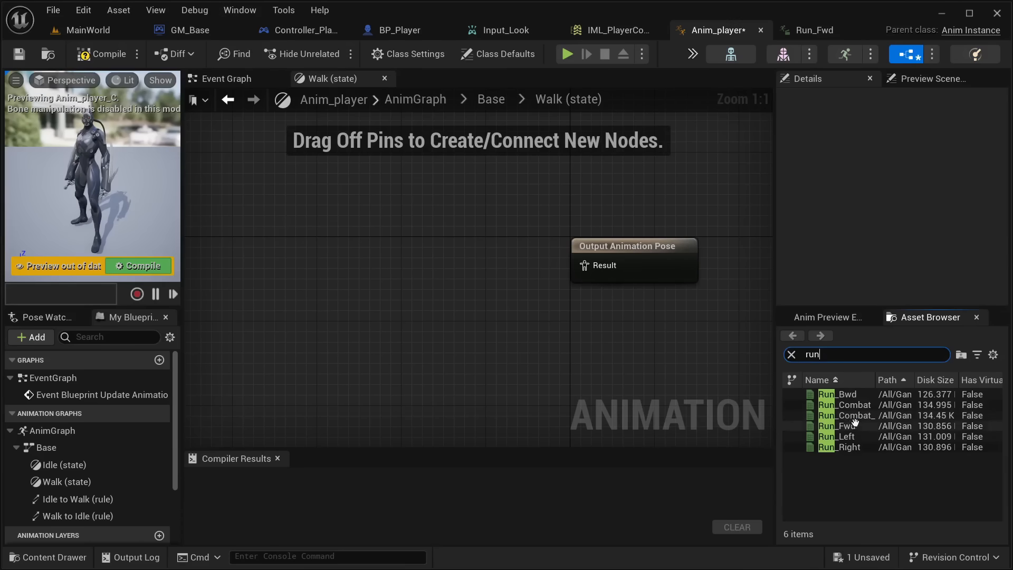
{"action": "left_click_drag", "start_coordinate": [855, 425], "coordinate": [592, 270]}
{"action": "left_click_drag", "start_coordinate": [351, 271], "coordinate": [340, 250]}
Enable Loop Animation on the Run_Fwd sequence player, then compile and save Anim_player
{"action": "scroll", "coordinate": [891, 285], "scroll_direction": "down", "scroll_amount": 5}
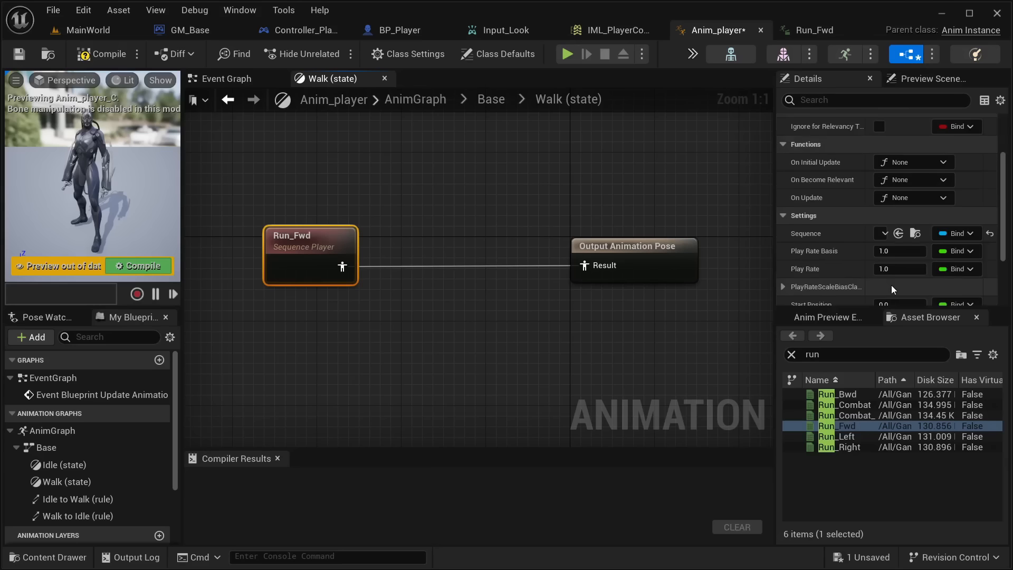
{"action": "left_click", "coordinate": [879, 226]}
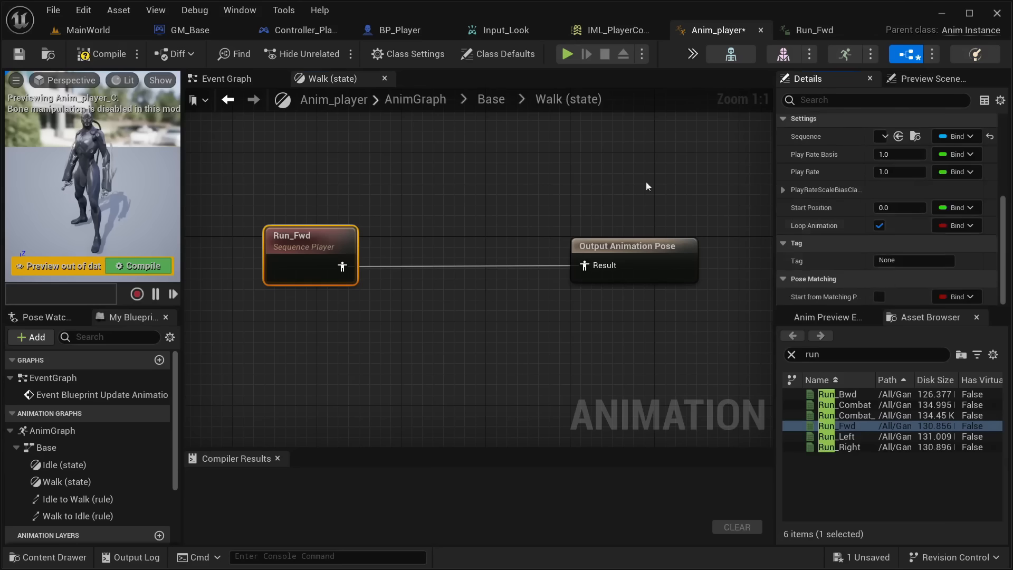
{"action": "left_click", "coordinate": [108, 53]}
{"action": "key", "text": "ctrl+s"}
Play-test MainWorld by moving the character forward to check the Run_Fwd animation, and stop the session
{"action": "left_click", "coordinate": [84, 30]}
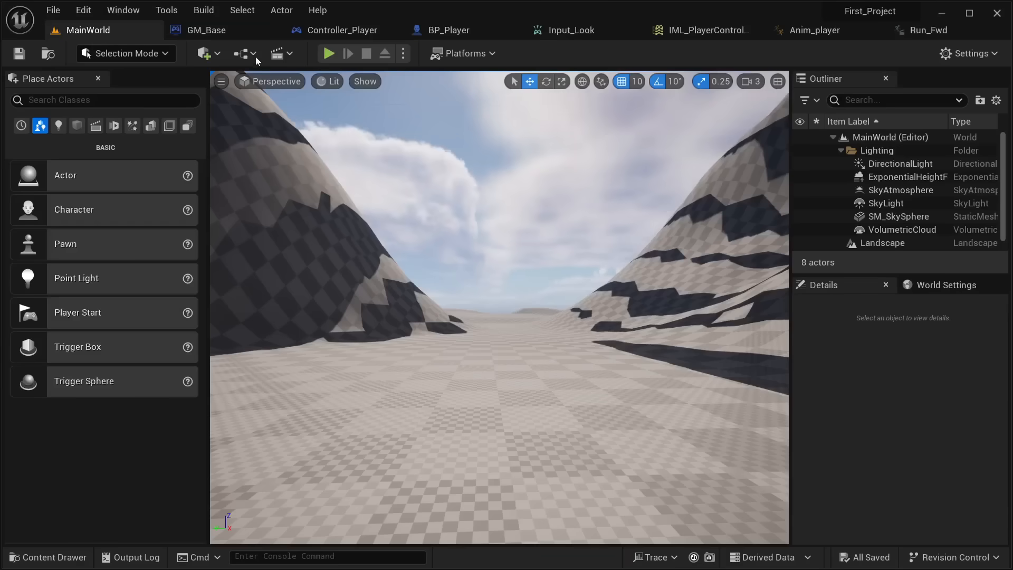
{"action": "left_click", "coordinate": [328, 54]}
{"action": "key", "text": "w"}
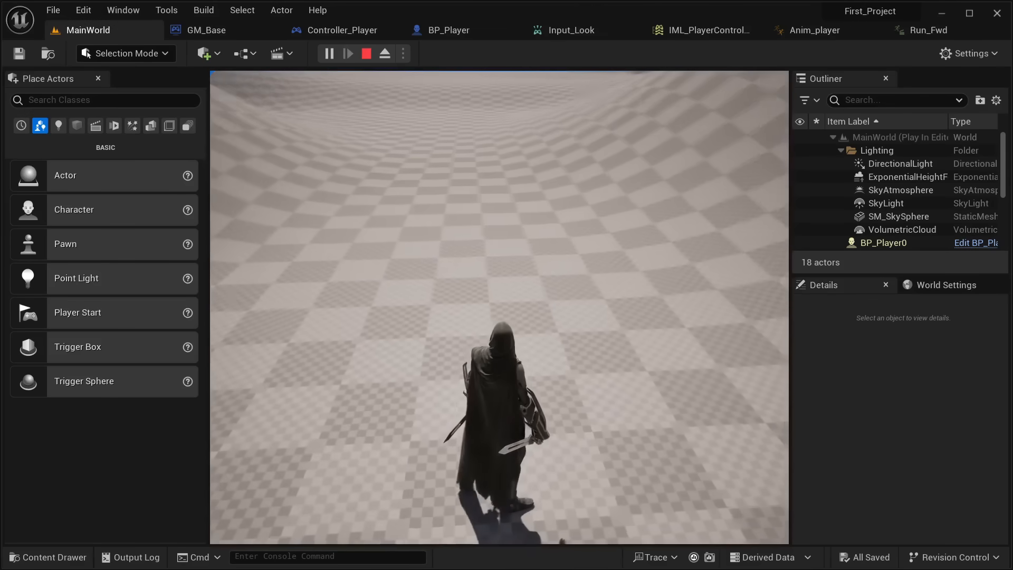
{"action": "key", "text": "Escape"}
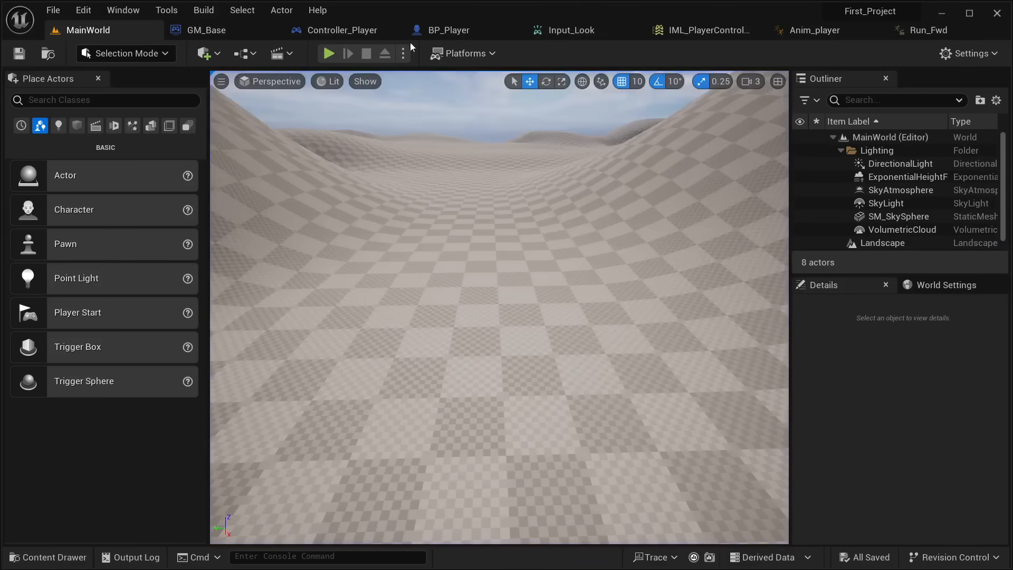
Review BP_Player's Input Look nodes, enable Use Pawn Control Rotation on the SpringArm component, and compile
{"action": "left_click", "coordinate": [448, 30]}
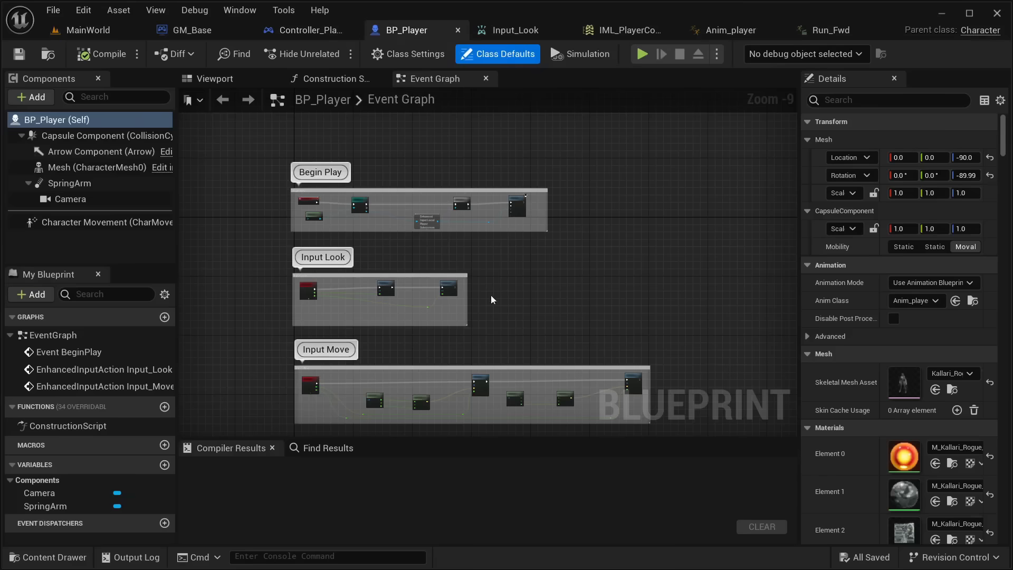
{"action": "scroll", "coordinate": [439, 367], "scroll_direction": "up", "scroll_amount": 7}
{"action": "right_click_drag", "start_coordinate": [460, 261], "coordinate": [564, 403]}
{"action": "scroll", "coordinate": [528, 382], "scroll_direction": "down", "scroll_amount": 2}
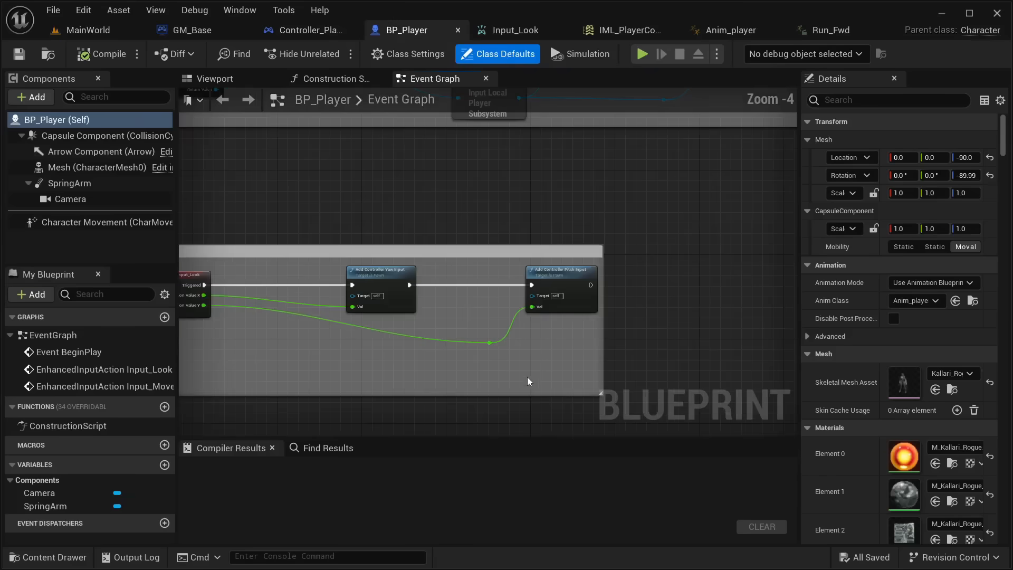
{"action": "left_click", "coordinate": [557, 280]}
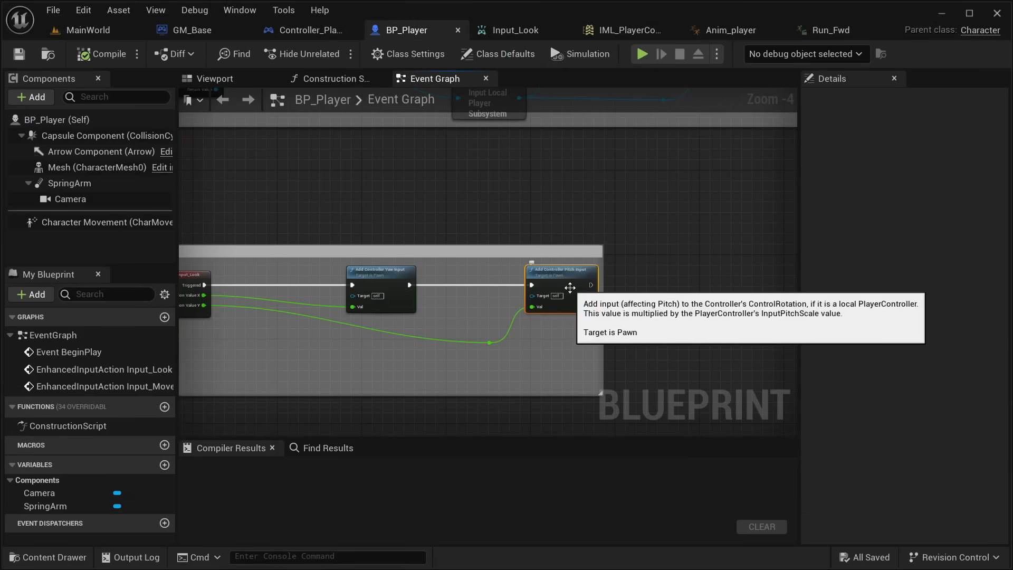
{"action": "right_click_drag", "start_coordinate": [478, 328], "coordinate": [567, 327]}
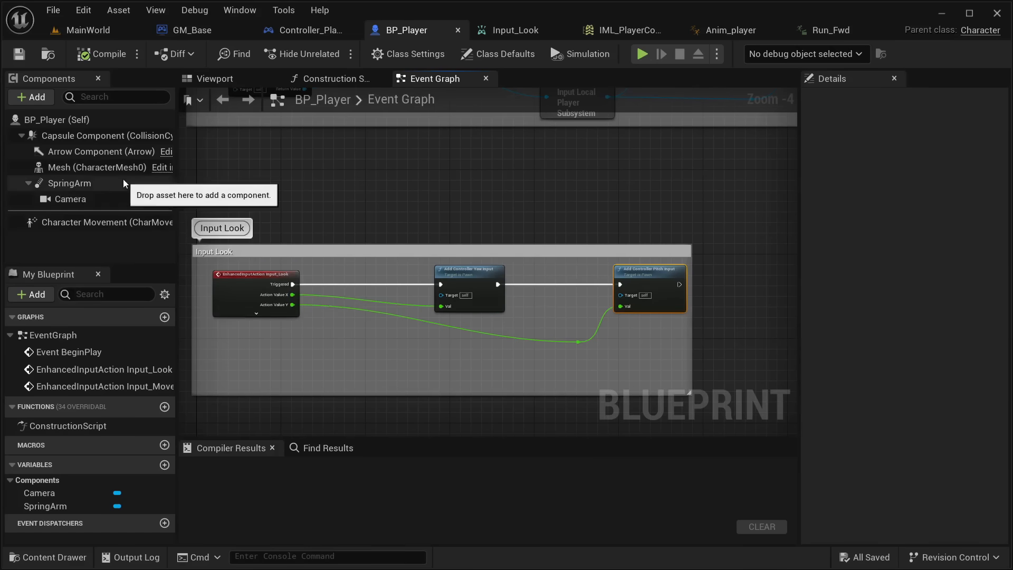
{"action": "left_click", "coordinate": [100, 183]}
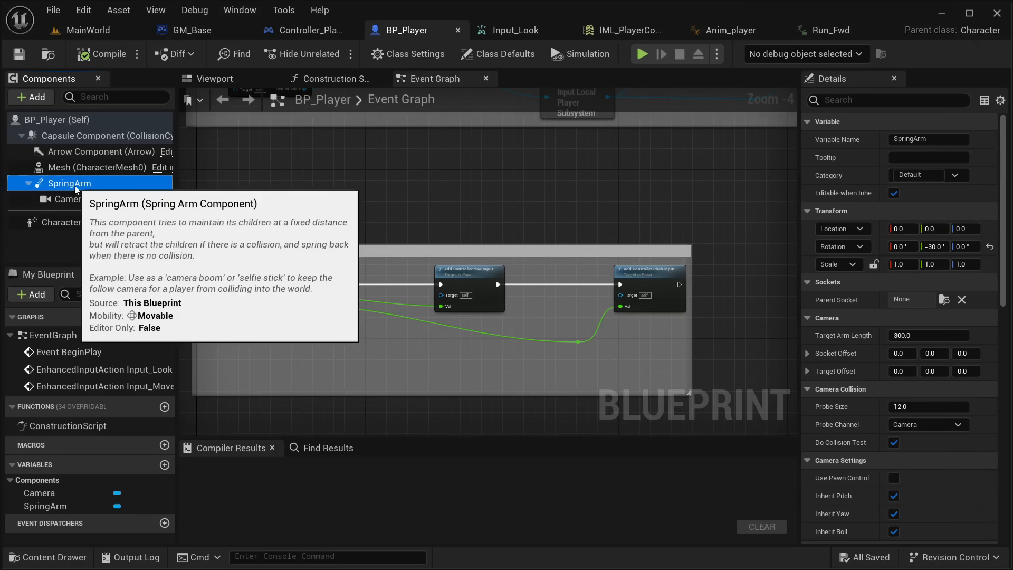
{"action": "left_click", "coordinate": [837, 101]}
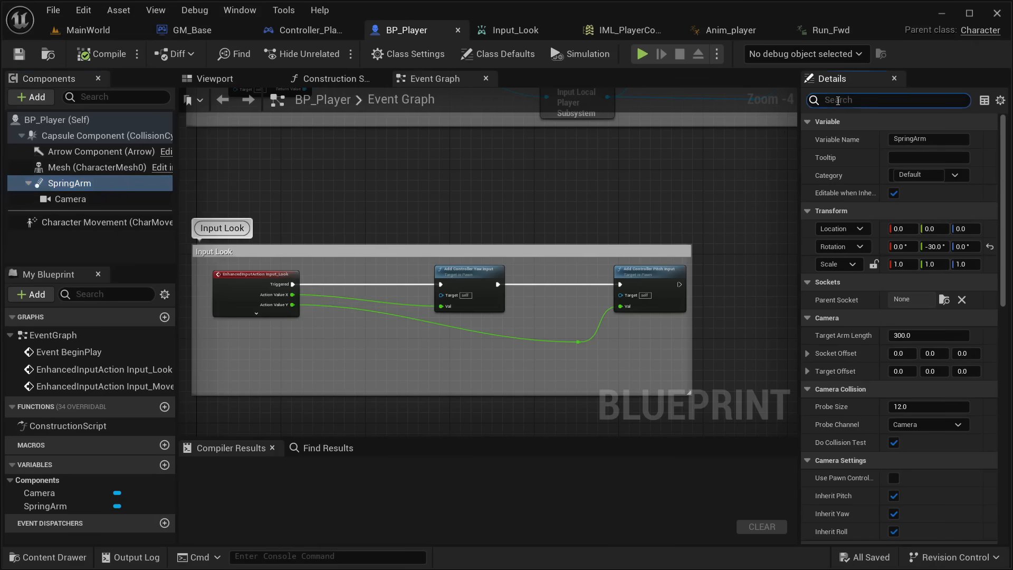
{"action": "type", "text": "rotation"}
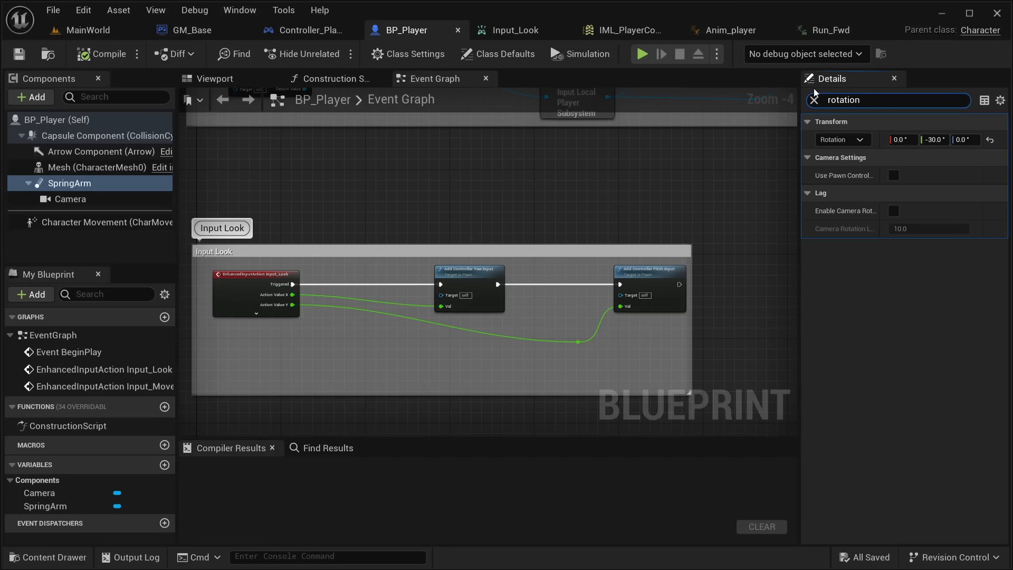
{"action": "mouse_move", "coordinate": [827, 177]}
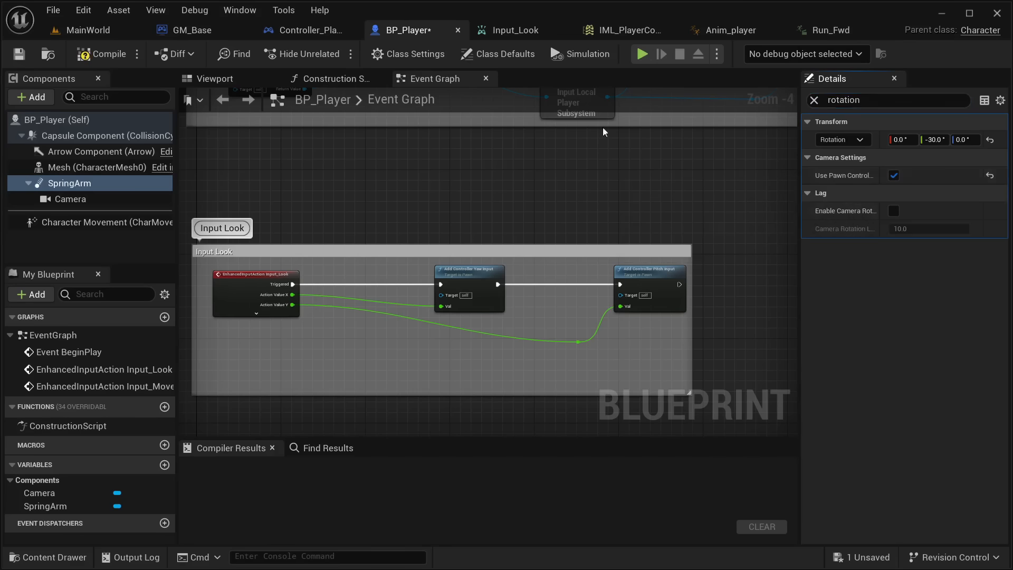
{"action": "left_click", "coordinate": [112, 54]}
Play-test MainWorld to check how the camera rotates around the character, and stop the session
{"action": "left_click", "coordinate": [82, 30]}
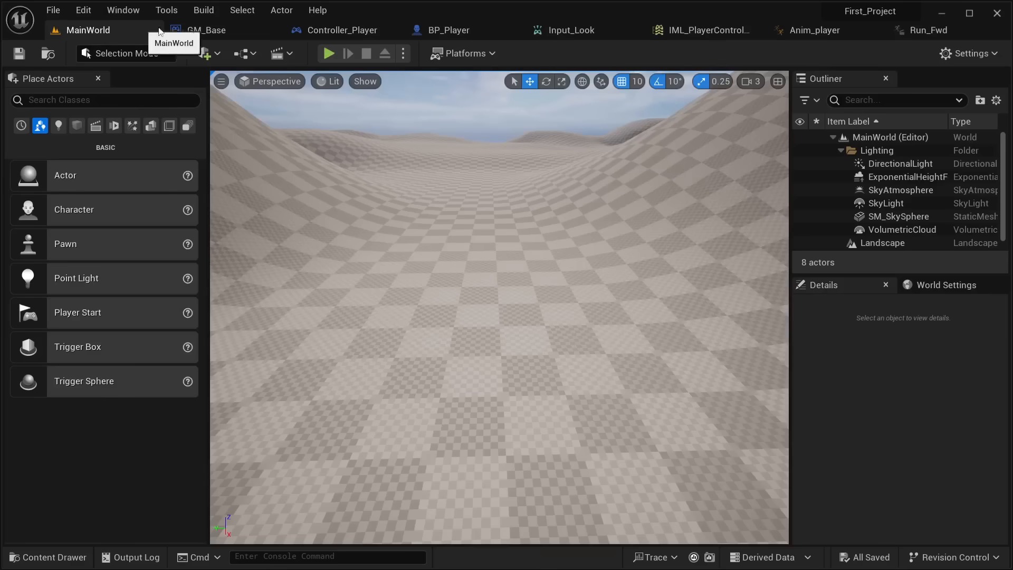
{"action": "left_click", "coordinate": [327, 52]}
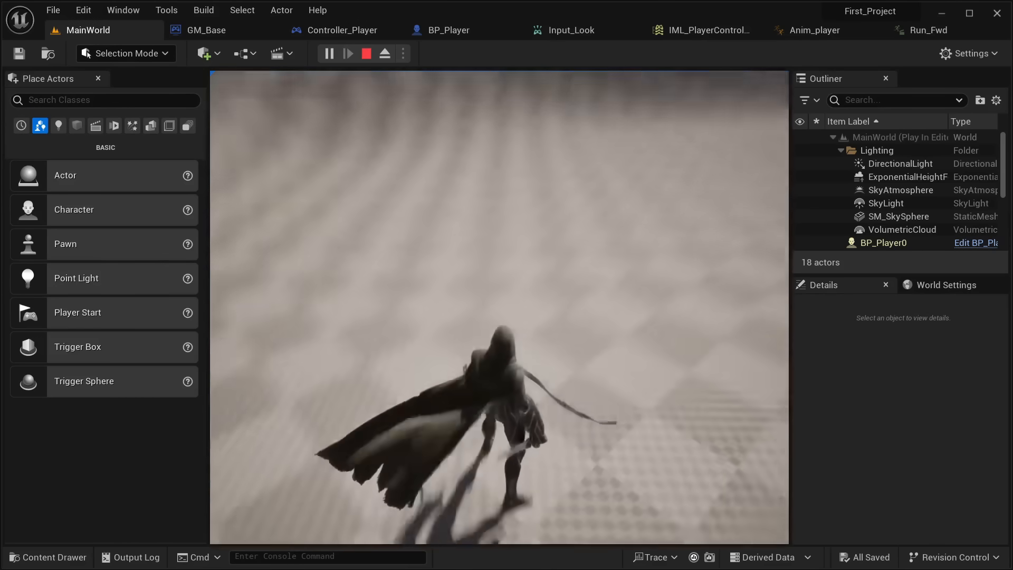
{"action": "key", "text": "Escape"}
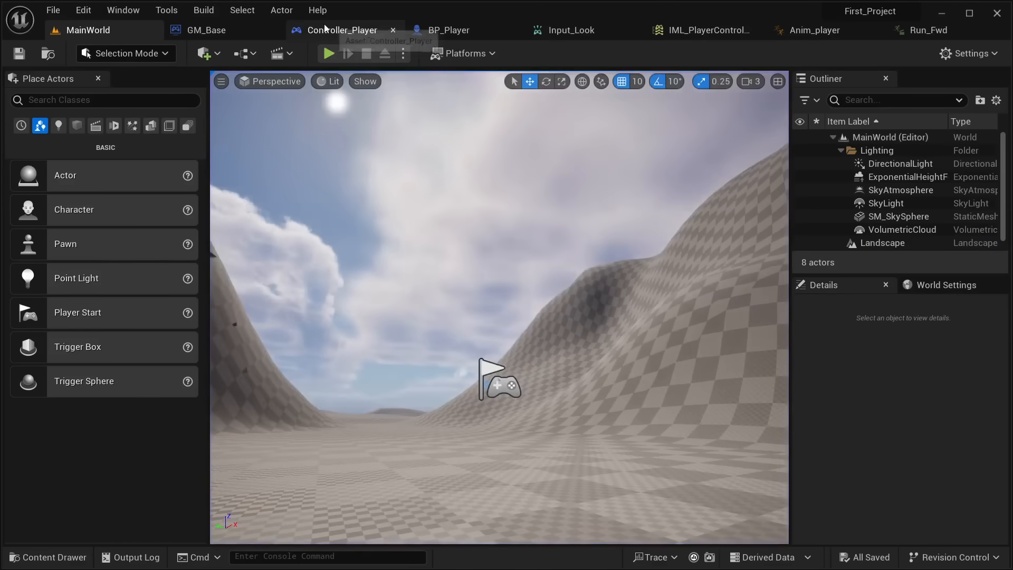
Add a Negate modifier to Input_Look's Mouse XY 2D-Axis mapping in the IML player controller mapping context
{"action": "left_click", "coordinate": [342, 30]}
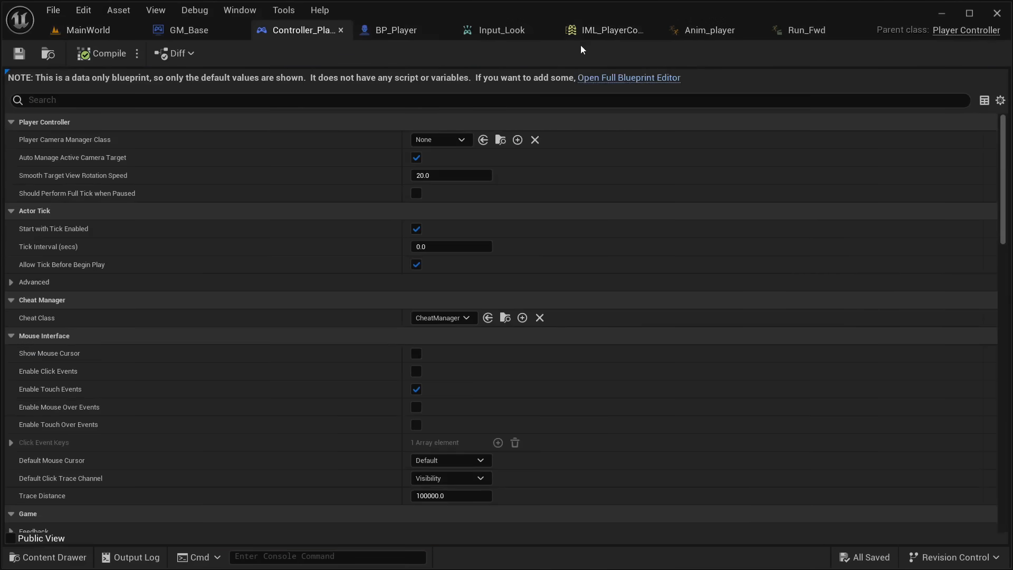
{"action": "left_click", "coordinate": [590, 33]}
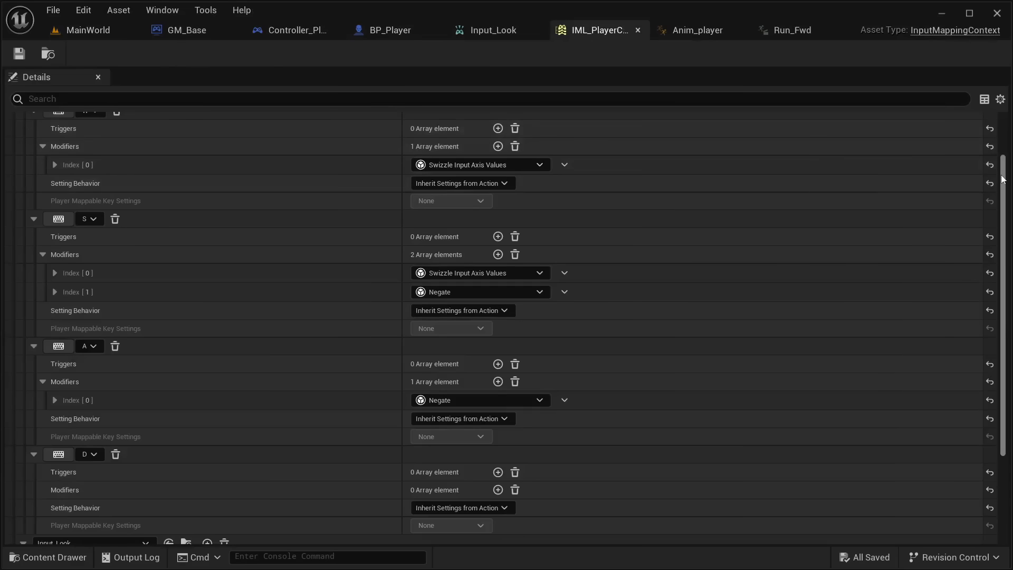
{"action": "left_click_drag", "start_coordinate": [1003, 179], "coordinate": [1008, 305]}
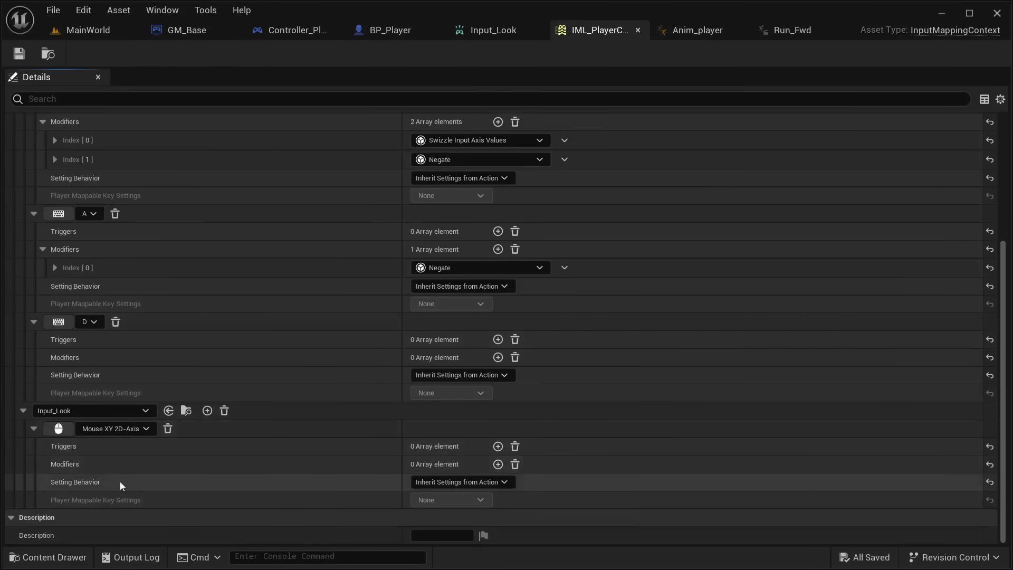
{"action": "left_click", "coordinate": [498, 464]}
{"action": "left_click", "coordinate": [445, 482]}
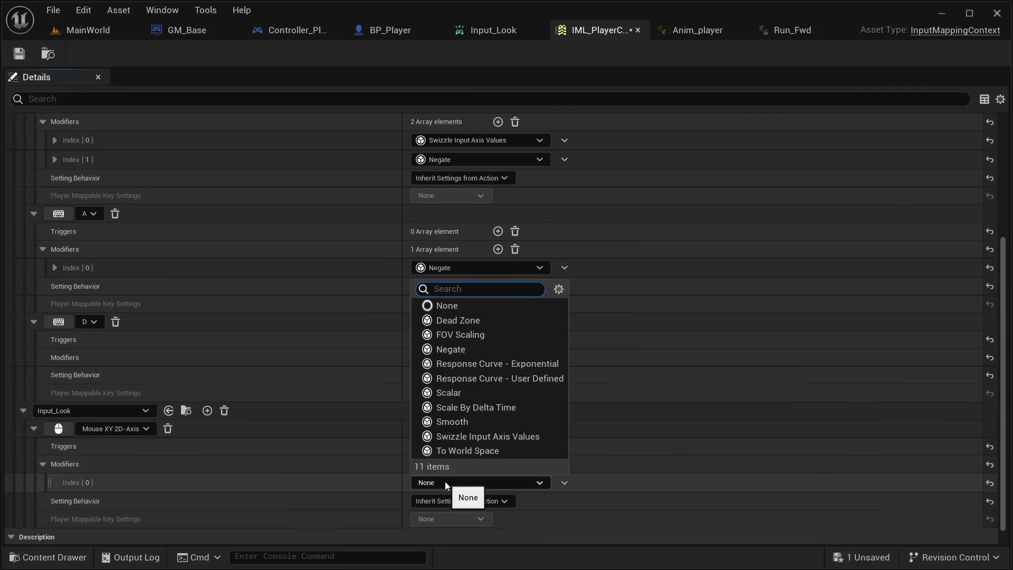
{"action": "type", "text": "negate"}
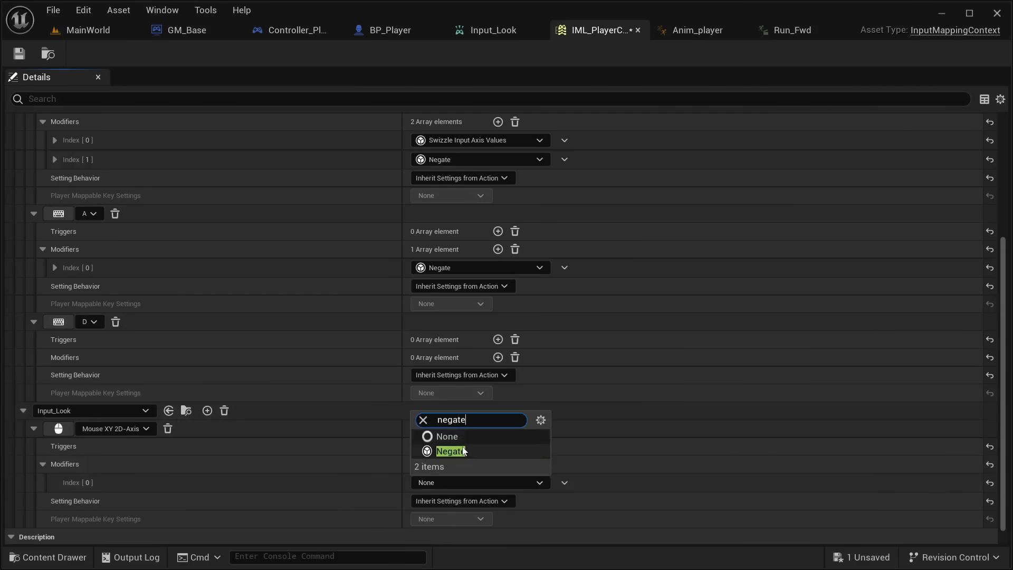
{"action": "left_click", "coordinate": [462, 450]}
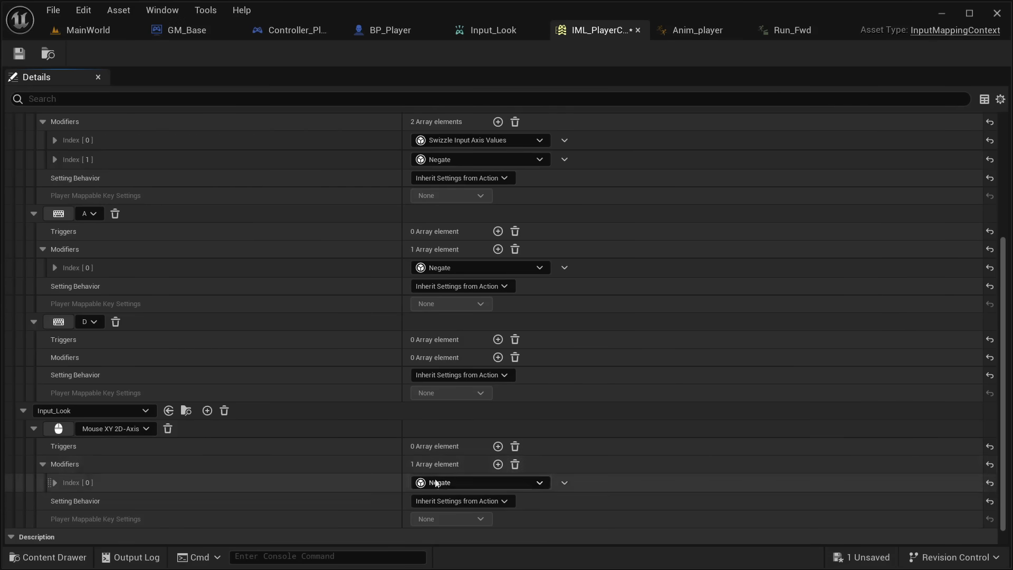
Limit the Mouse XY 2D-Axis Negate modifier to the Y axis by disabling X and Z
{"action": "left_click", "coordinate": [56, 484]}
{"action": "scroll", "coordinate": [113, 499], "scroll_direction": "down", "scroll_amount": 3}
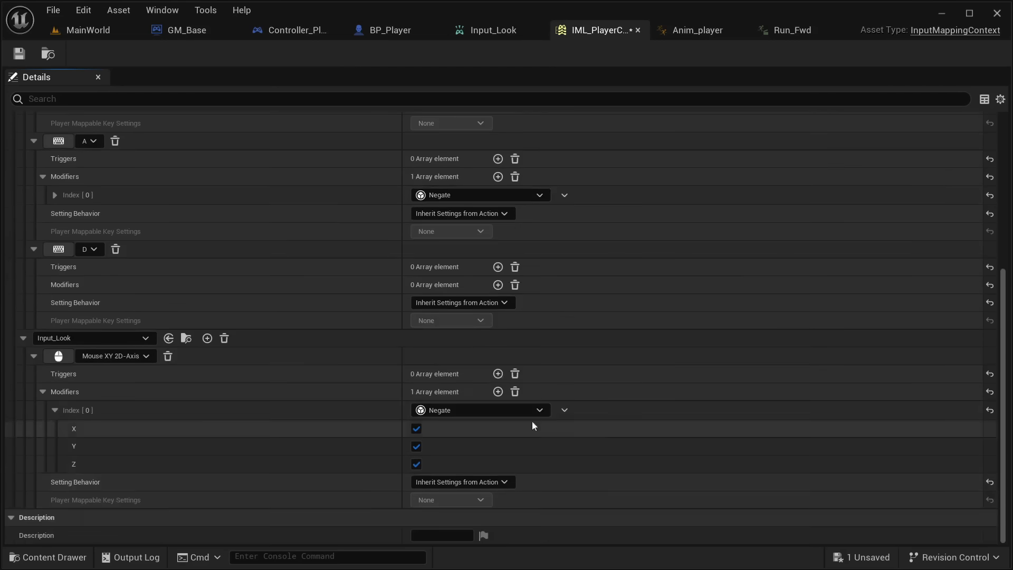
{"action": "left_click", "coordinate": [416, 429]}
{"action": "left_click", "coordinate": [416, 446]}
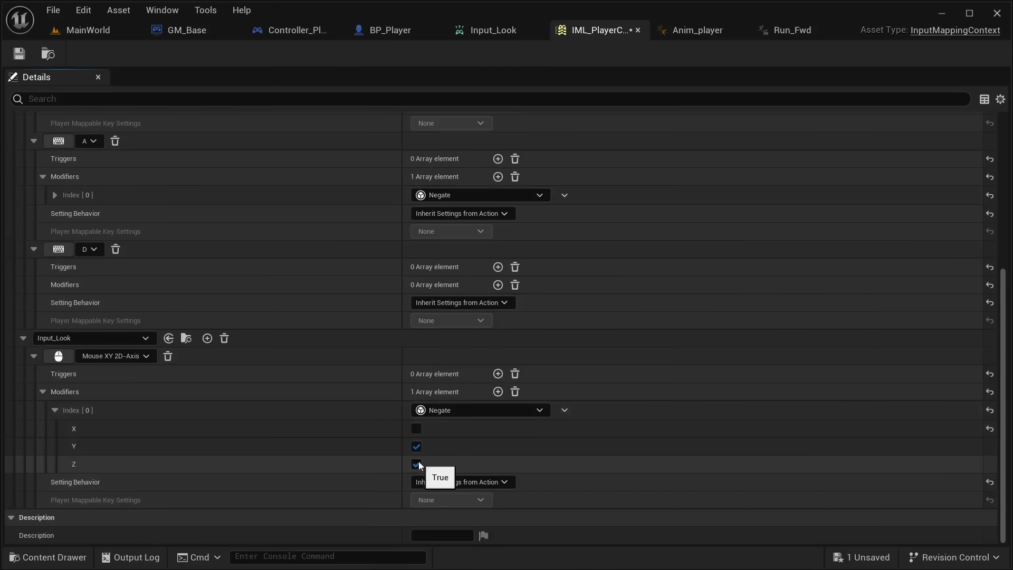
{"action": "left_click", "coordinate": [416, 464]}
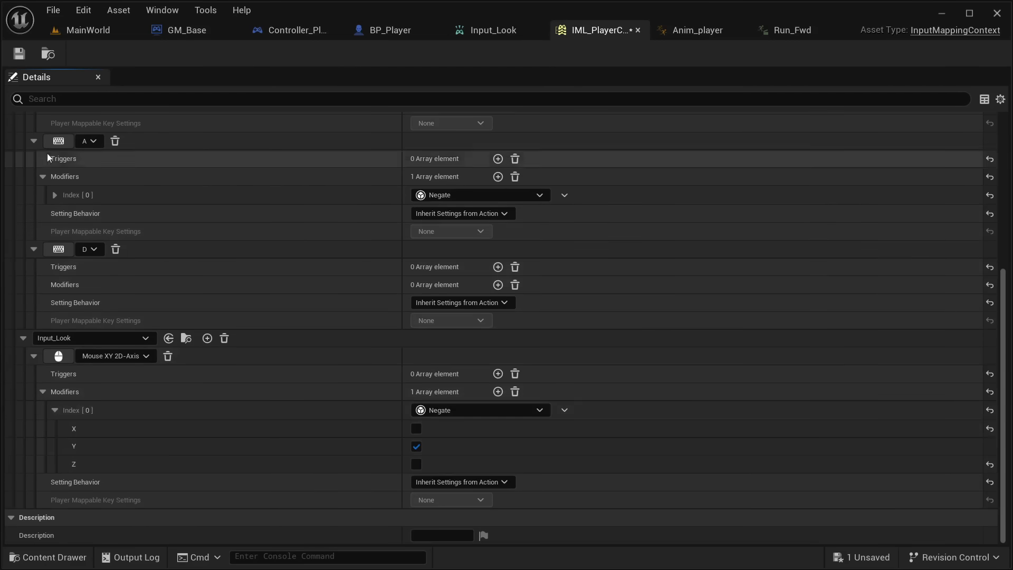
Play-test MainWorld to check the camera look with the negated Y axis, and stop the session
{"action": "left_click", "coordinate": [106, 33]}
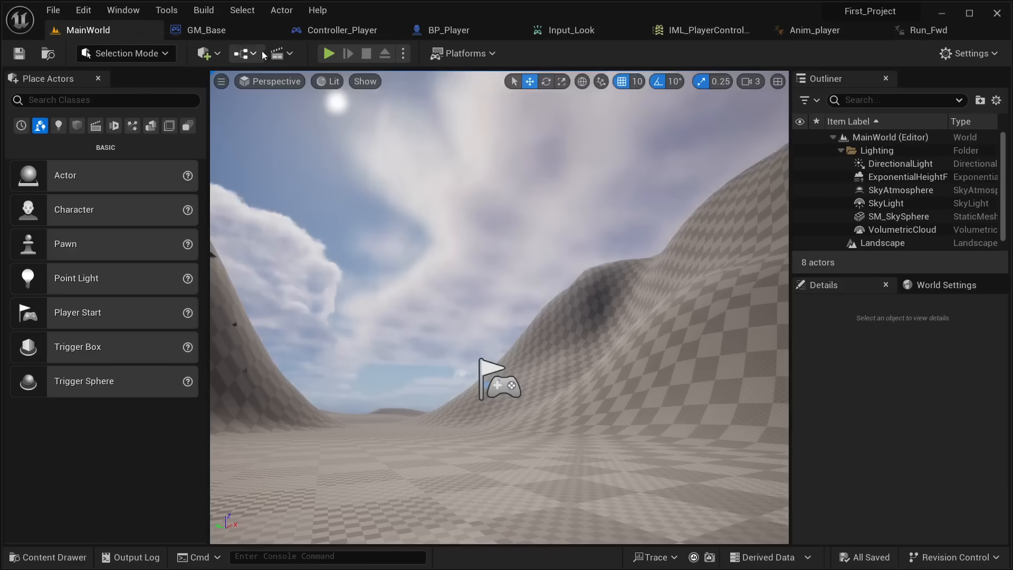
{"action": "left_click", "coordinate": [329, 54]}
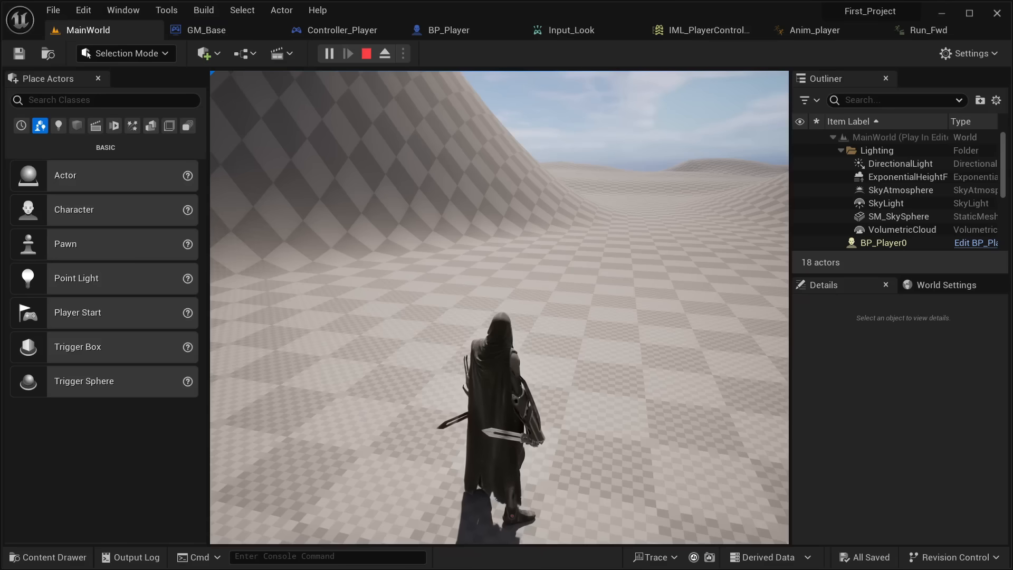
{"action": "key", "text": "Escape"}
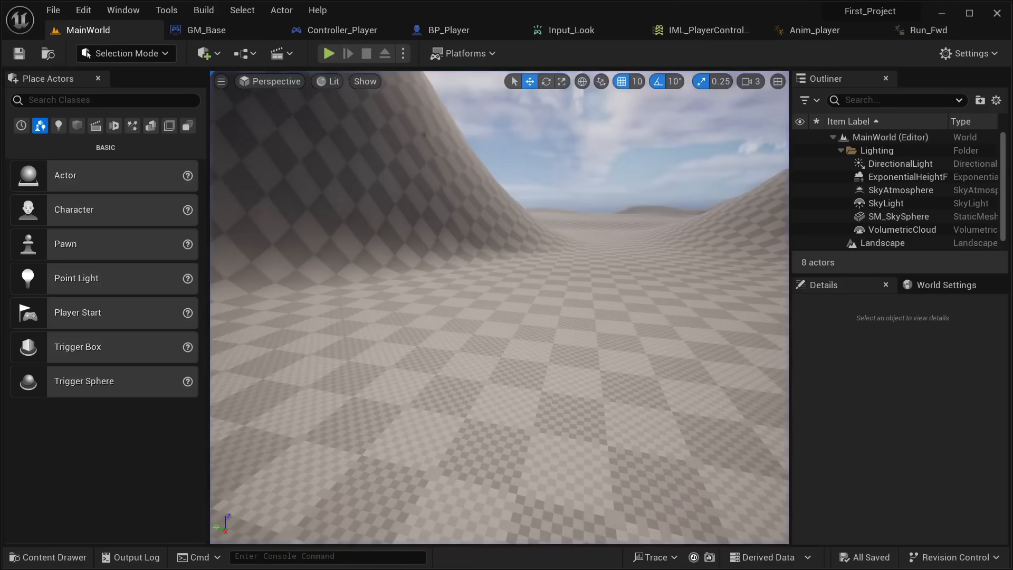
{"action": "right_click_drag", "start_coordinate": [428, 273], "coordinate": [471, 256]}
{"action": "key", "text": "s"}
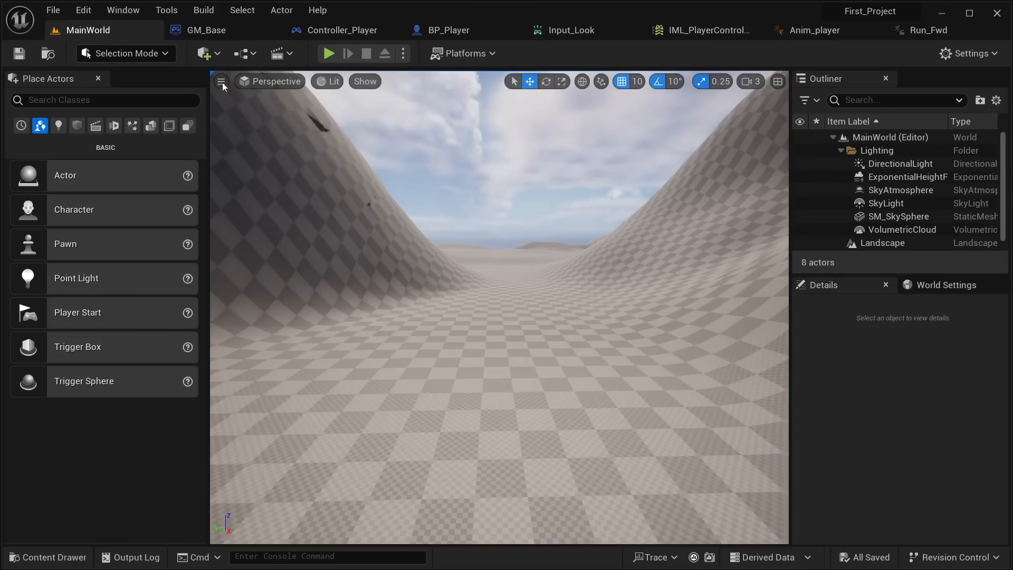
{"action": "left_click", "coordinate": [202, 11]}
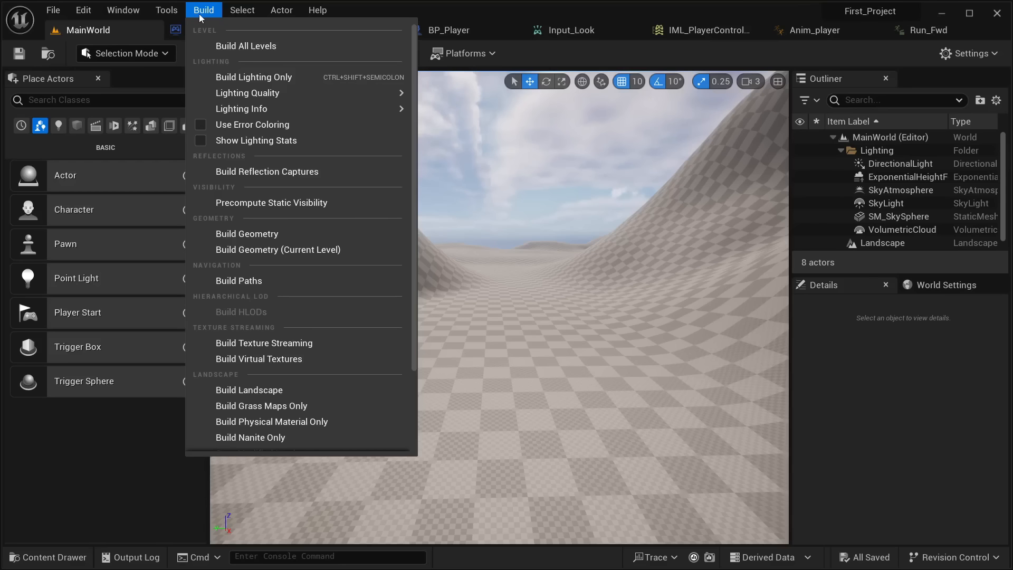
{"action": "scroll", "coordinate": [304, 259], "scroll_direction": "down", "scroll_amount": 4}
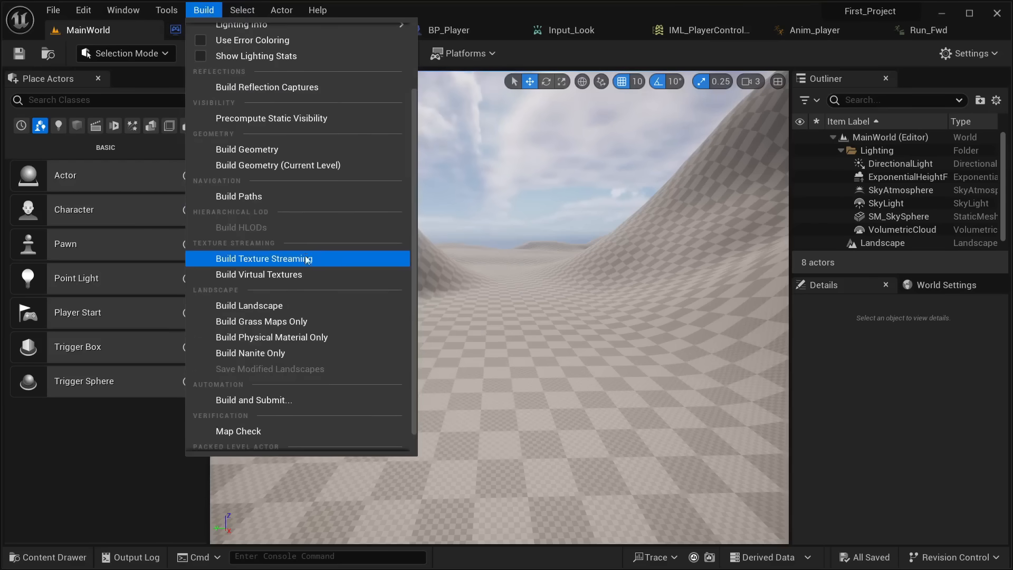
{"action": "key", "text": "Escape"}
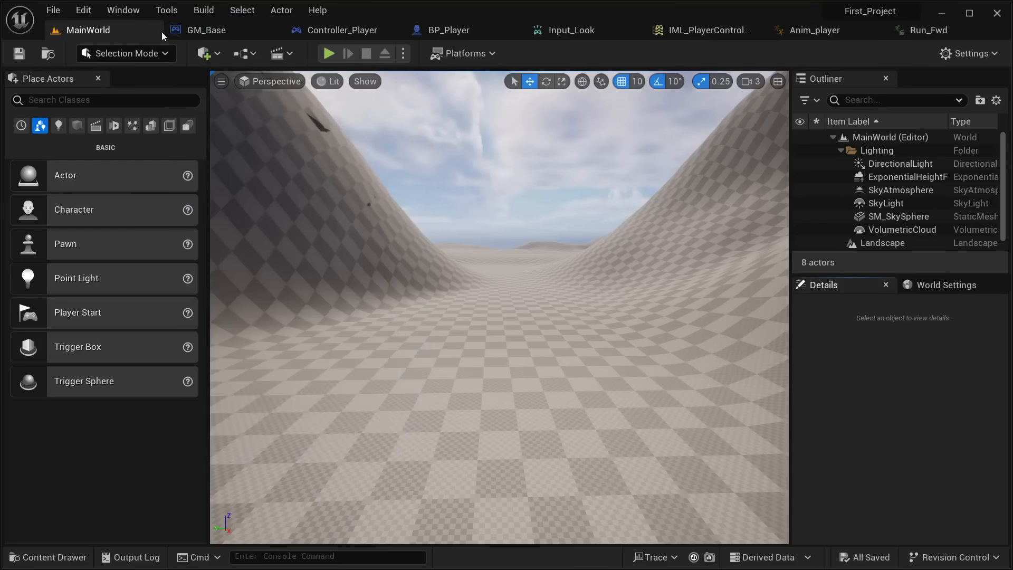
{"action": "left_click", "coordinate": [164, 15]}
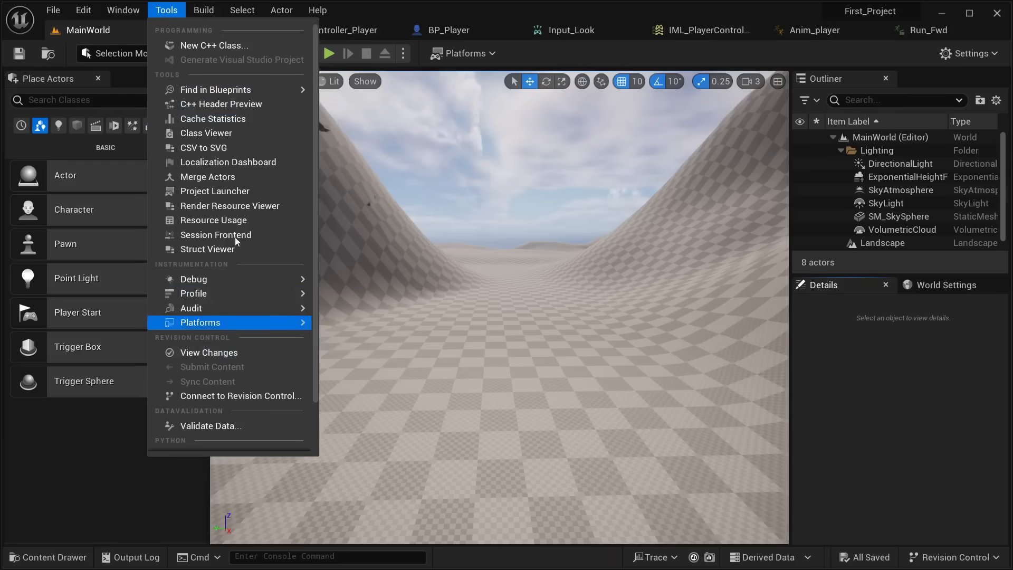
{"action": "scroll", "coordinate": [230, 338], "scroll_direction": "down", "scroll_amount": 2}
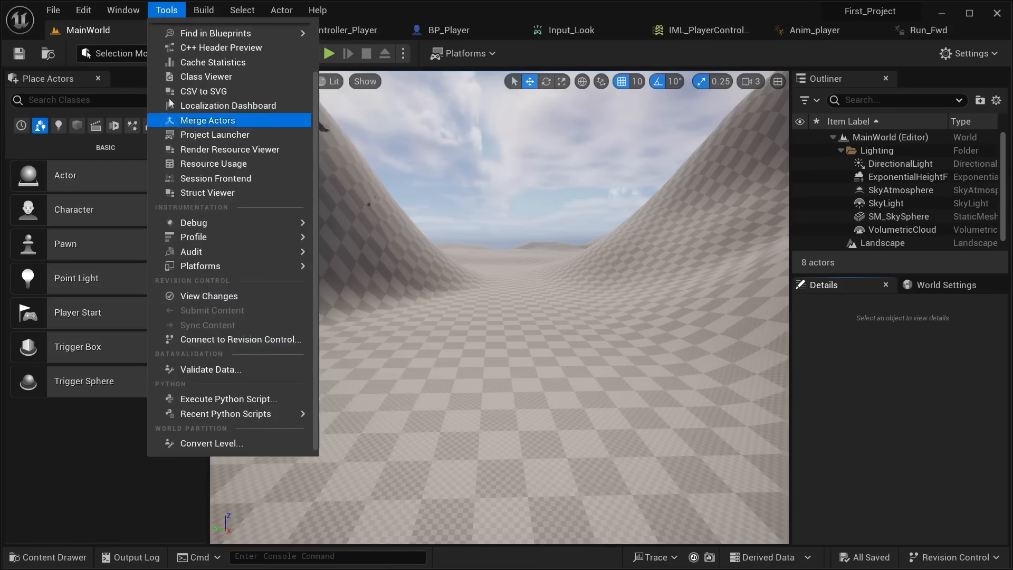
Open Quixel Bridge, check the account option, browse the home page's new surfaces and 3D models, and minimize Bridge
{"action": "mouse_move", "coordinate": [121, 9]}
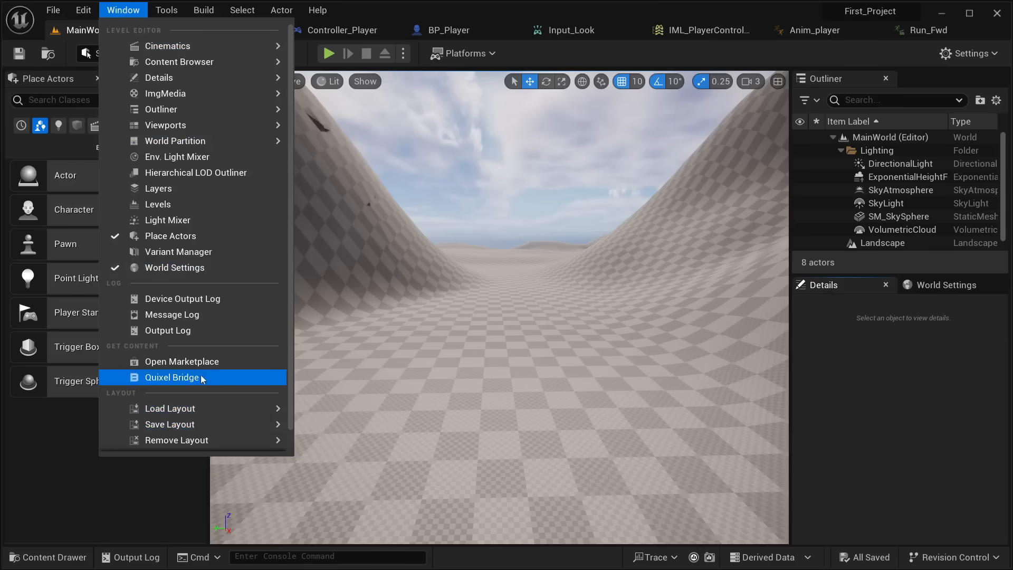
{"action": "left_click", "coordinate": [188, 377]}
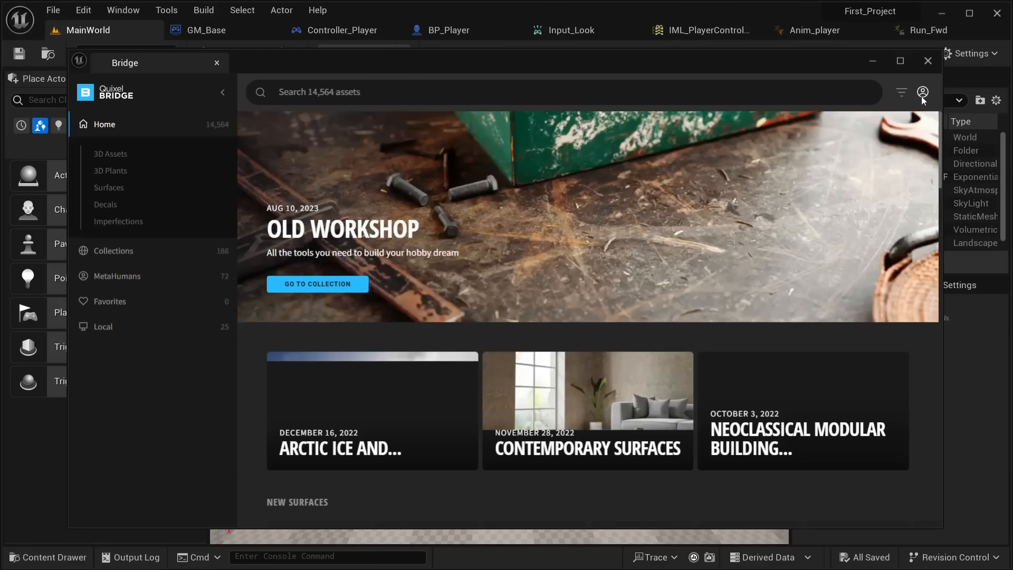
{"action": "left_click", "coordinate": [922, 93]}
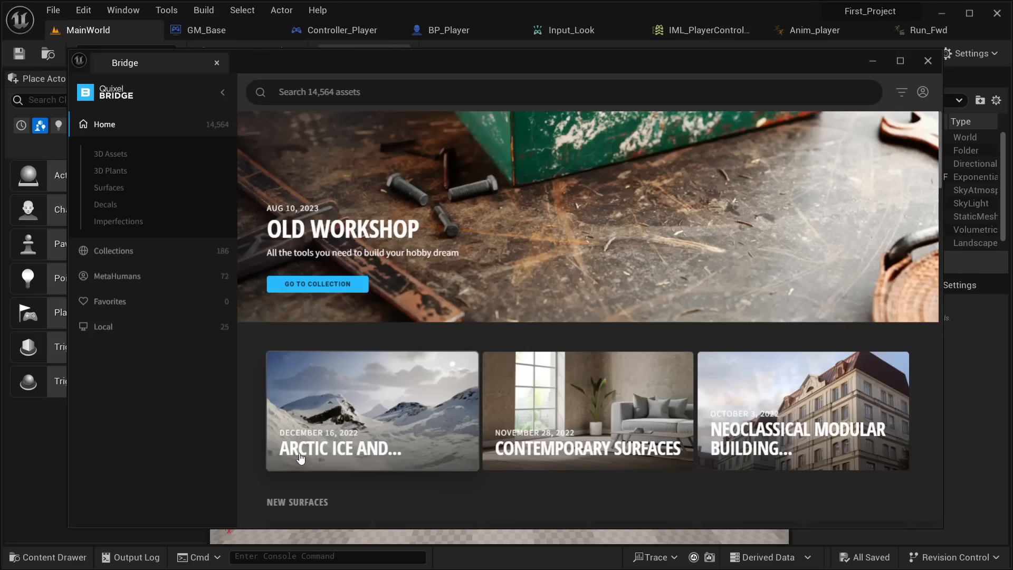
{"action": "scroll", "coordinate": [301, 459], "scroll_direction": "down", "scroll_amount": 6}
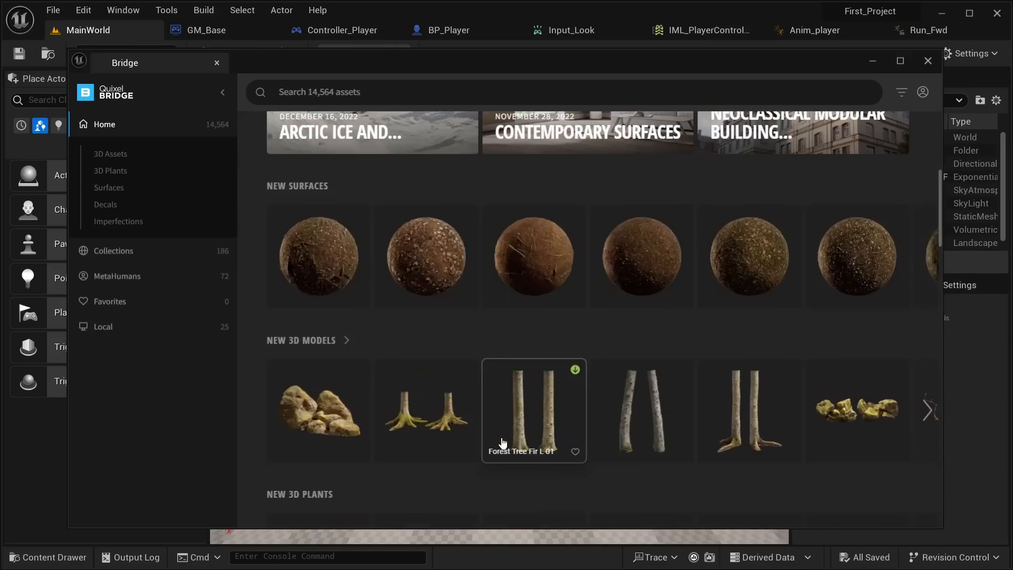
{"action": "scroll", "coordinate": [501, 442], "scroll_direction": "down", "scroll_amount": 2}
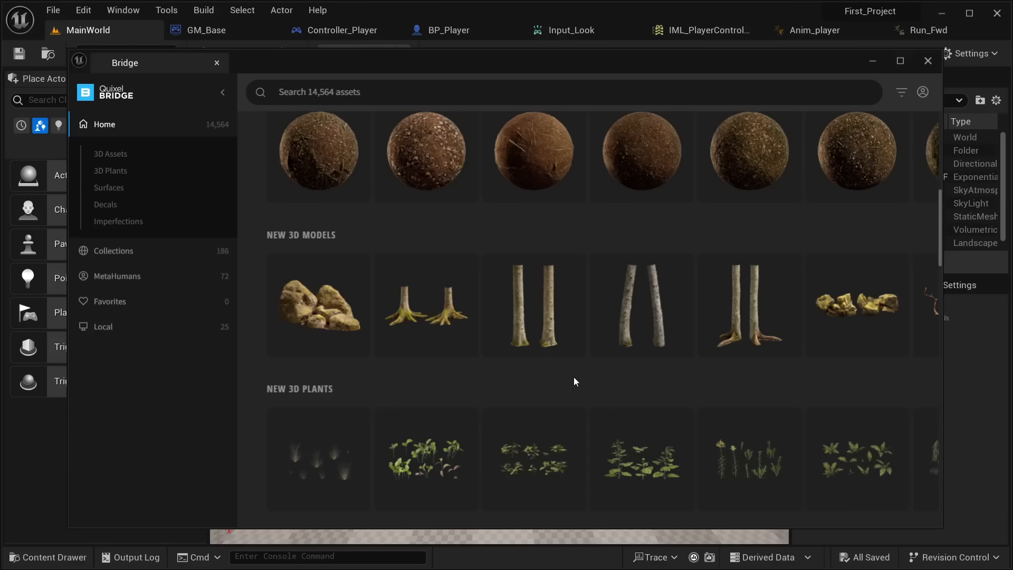
{"action": "left_click", "coordinate": [873, 60]}
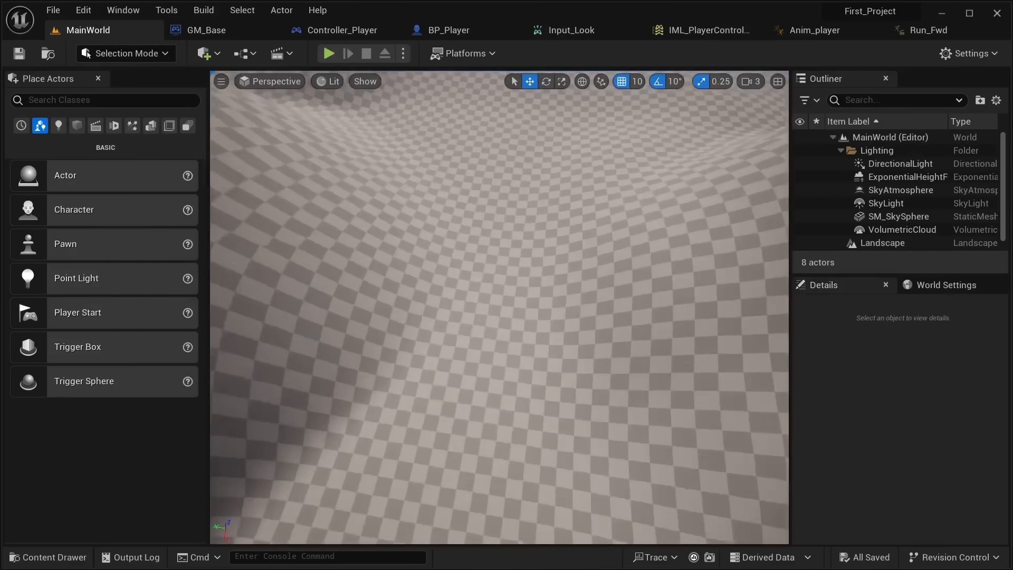
Check the project's Content folder and bring Quixel Bridge back up
{"action": "right_click_drag", "start_coordinate": [499, 307], "coordinate": [195, 499]}
{"action": "left_click", "coordinate": [48, 558]}
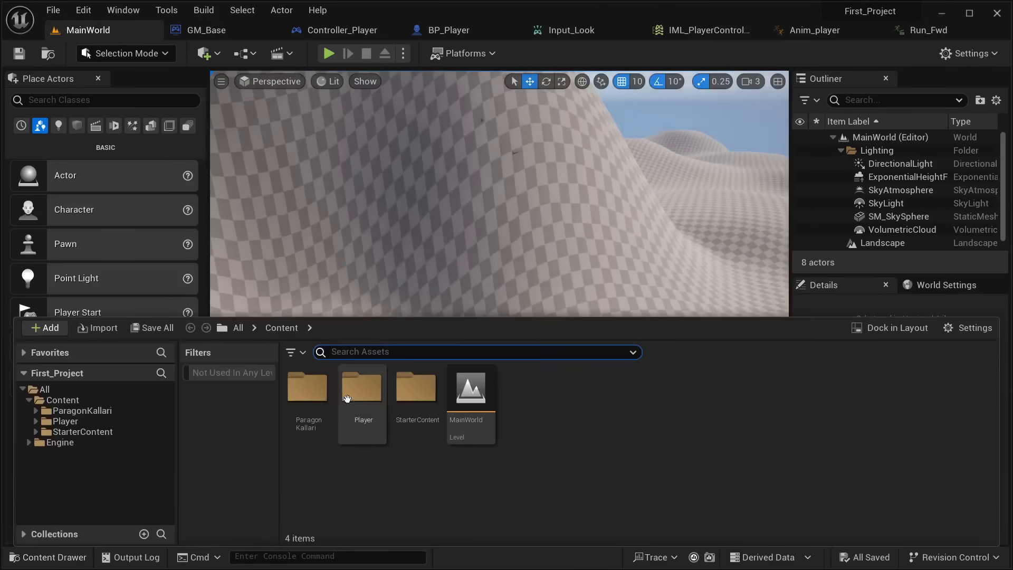
{"action": "left_click", "coordinate": [126, 10]}
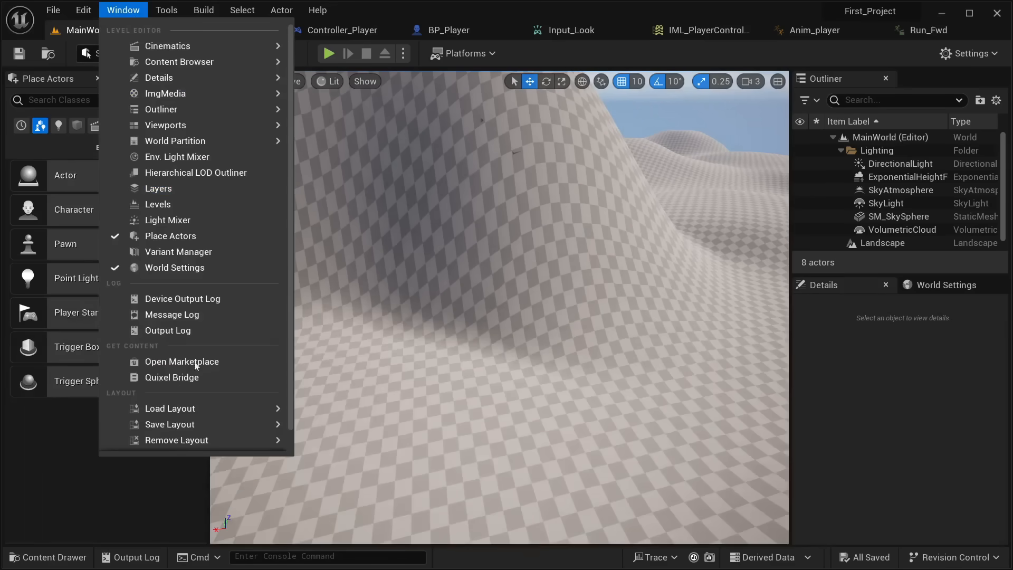
{"action": "left_click", "coordinate": [186, 377]}
{"action": "scroll", "coordinate": [534, 374], "scroll_direction": "down", "scroll_amount": 3}
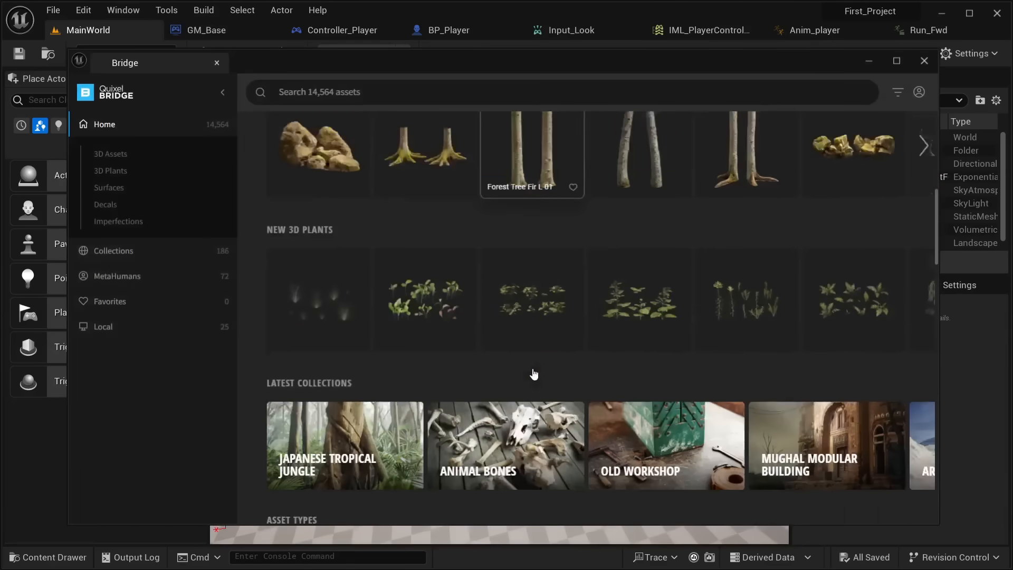
Browse the Quixel Bridge collections, and open the Tundra environment collection to view its latest assets
{"action": "left_click", "coordinate": [113, 251]}
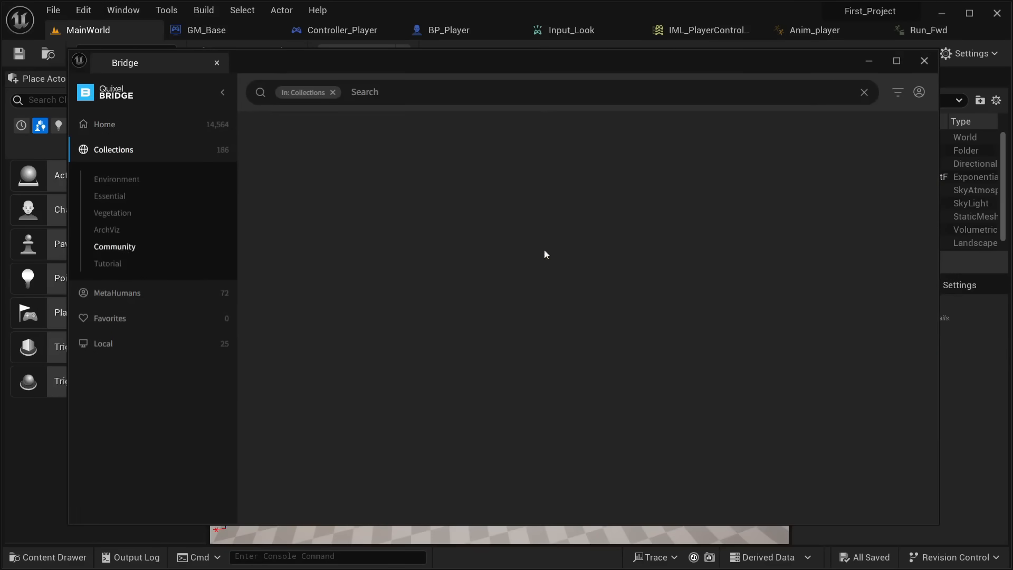
{"action": "scroll", "coordinate": [603, 396], "scroll_direction": "down", "scroll_amount": 4}
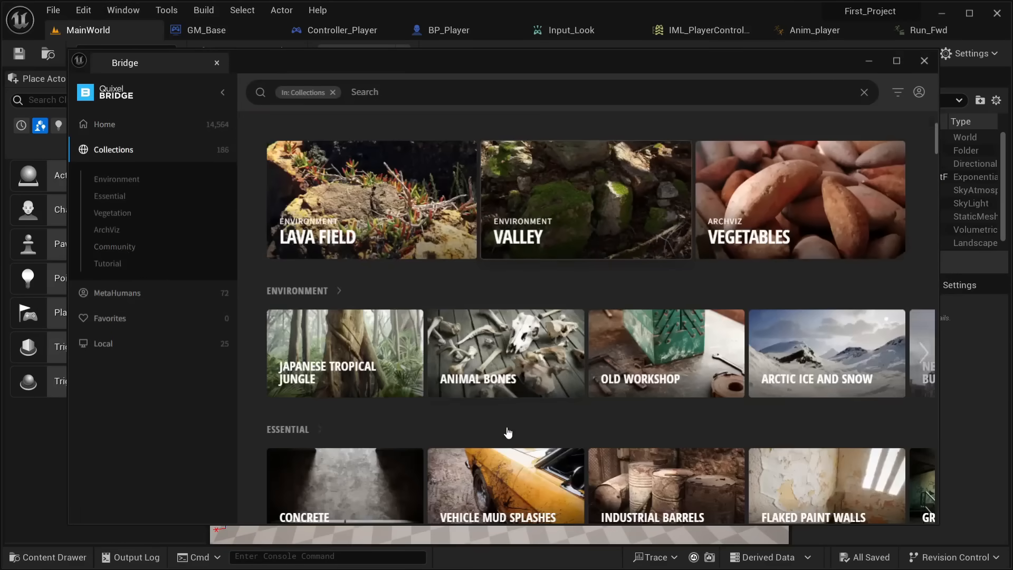
{"action": "scroll", "coordinate": [442, 347], "scroll_direction": "down", "scroll_amount": 9}
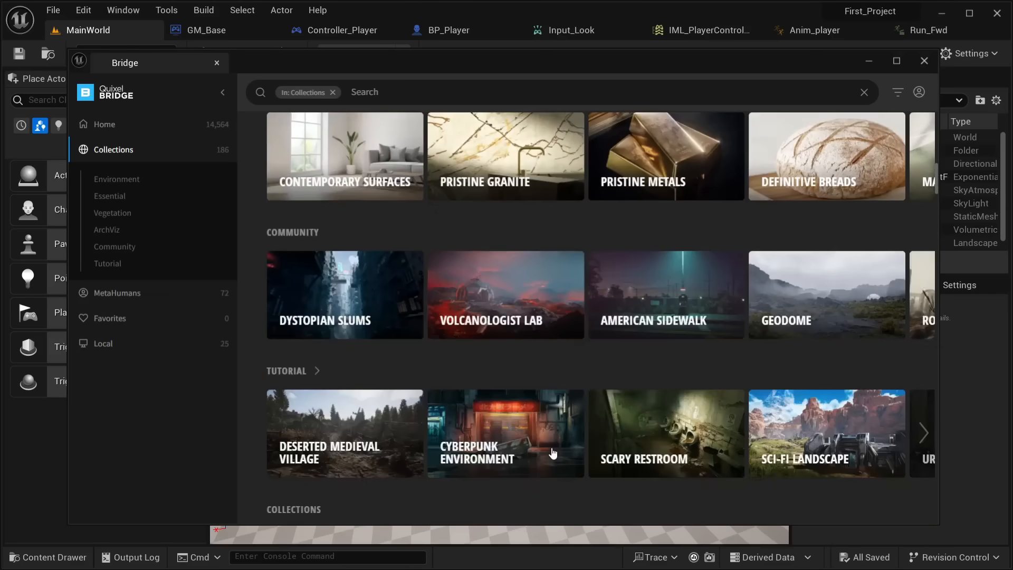
{"action": "scroll", "coordinate": [575, 418], "scroll_direction": "down", "scroll_amount": 4}
{"action": "scroll", "coordinate": [575, 418], "scroll_direction": "down", "scroll_amount": 2}
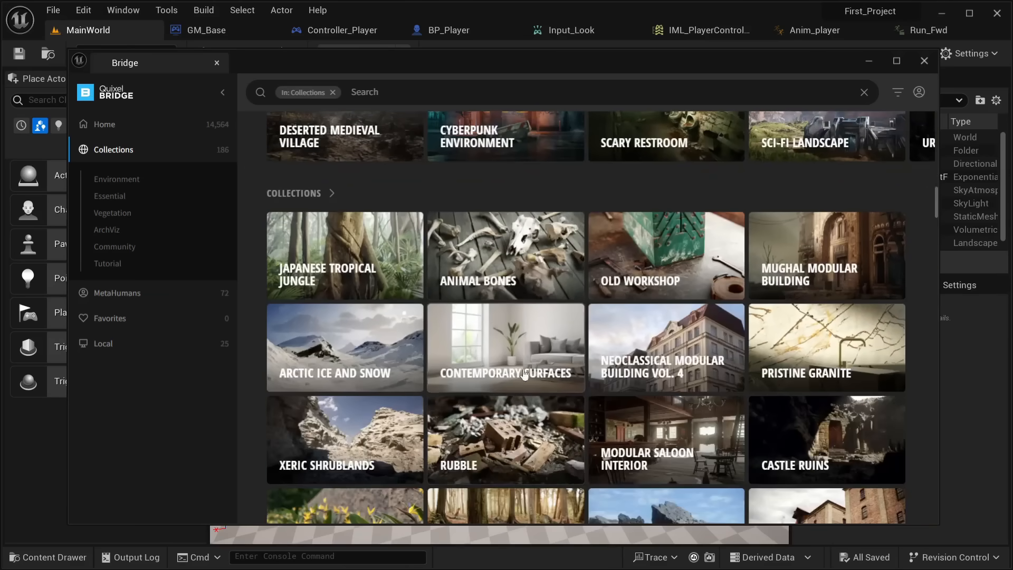
{"action": "scroll", "coordinate": [526, 372], "scroll_direction": "down", "scroll_amount": 3}
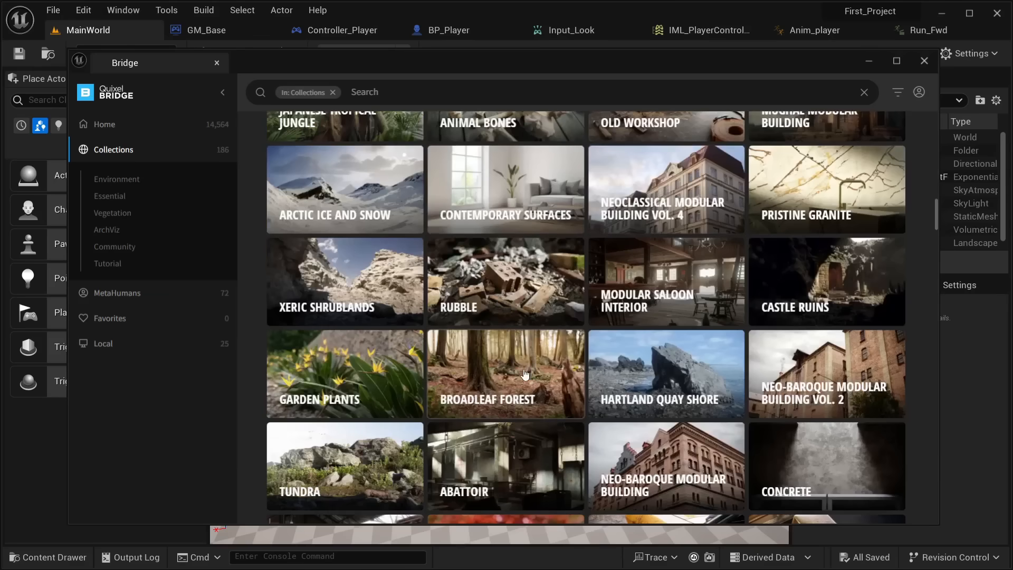
{"action": "scroll", "coordinate": [526, 372], "scroll_direction": "down", "scroll_amount": 2}
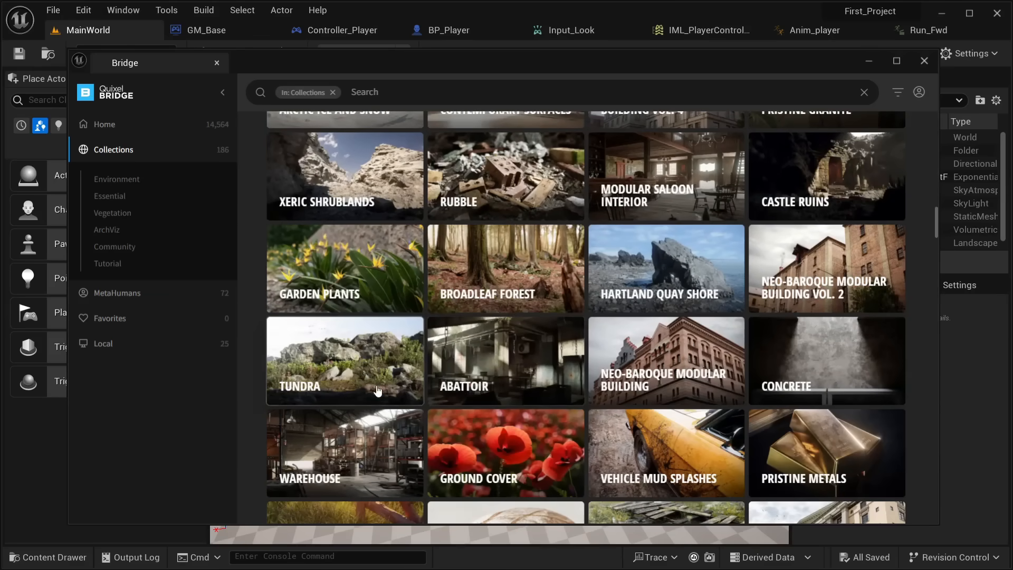
{"action": "left_click", "coordinate": [383, 371]}
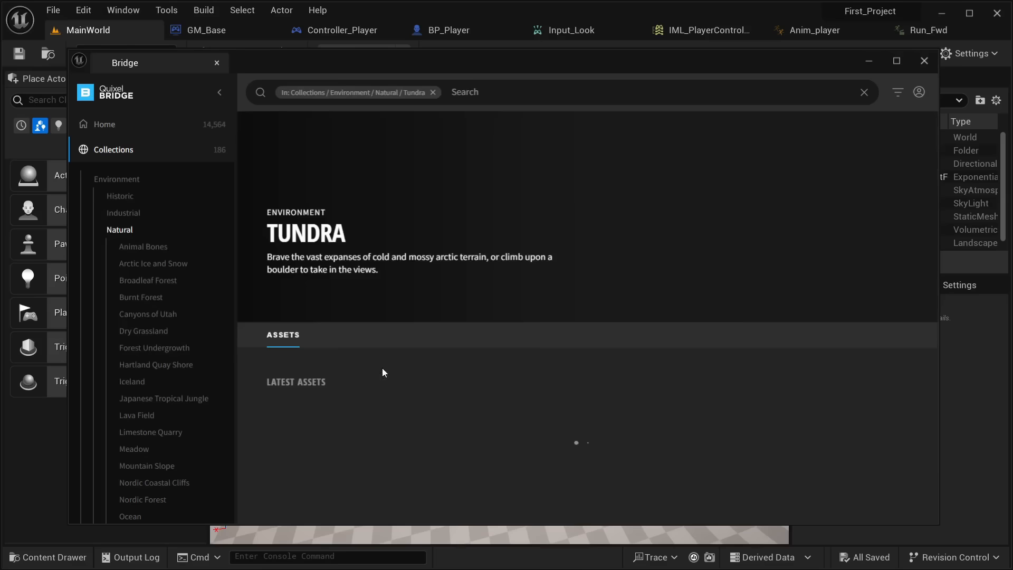
{"action": "scroll", "coordinate": [412, 386], "scroll_direction": "down", "scroll_amount": 3}
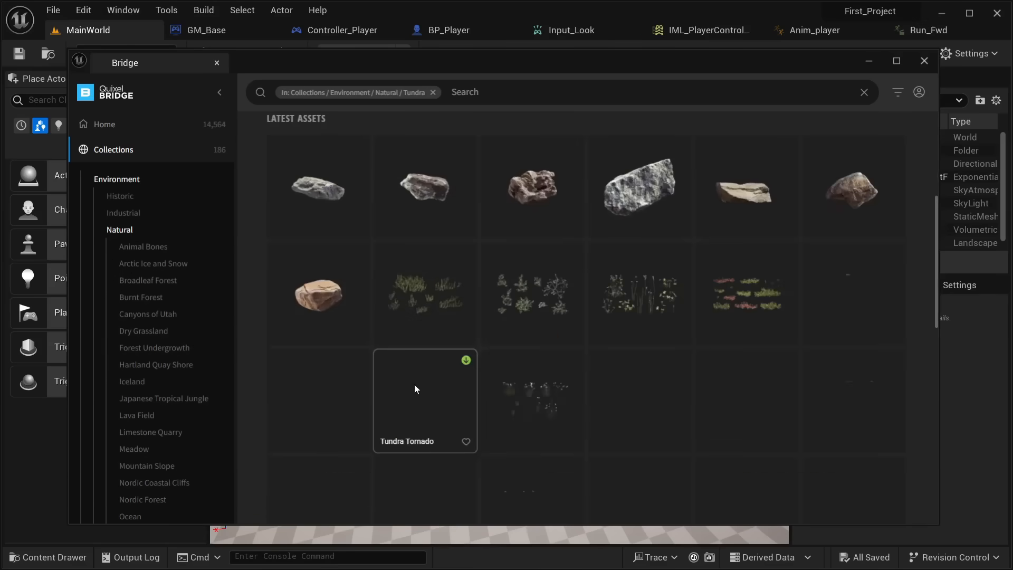
Examine the Tundra collection's latest assets through to the end, looking for rocks, plants and ground surfaces suited to the landscape
{"action": "scroll", "coordinate": [642, 333], "scroll_direction": "down", "scroll_amount": 4}
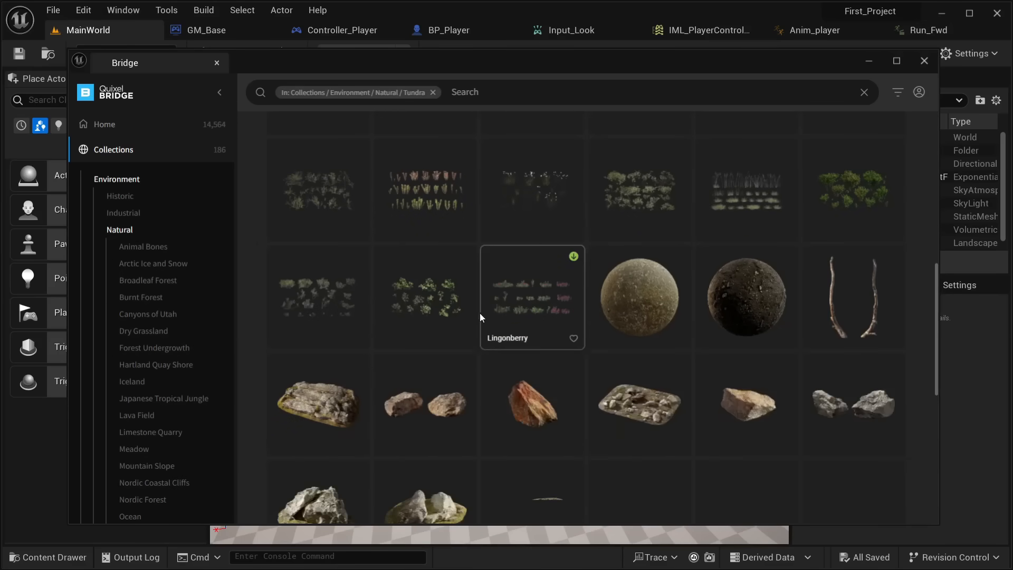
{"action": "scroll", "coordinate": [401, 326], "scroll_direction": "down", "scroll_amount": 1}
{"action": "scroll", "coordinate": [423, 301], "scroll_direction": "down", "scroll_amount": 2}
{"action": "scroll", "coordinate": [464, 275], "scroll_direction": "up", "scroll_amount": 4}
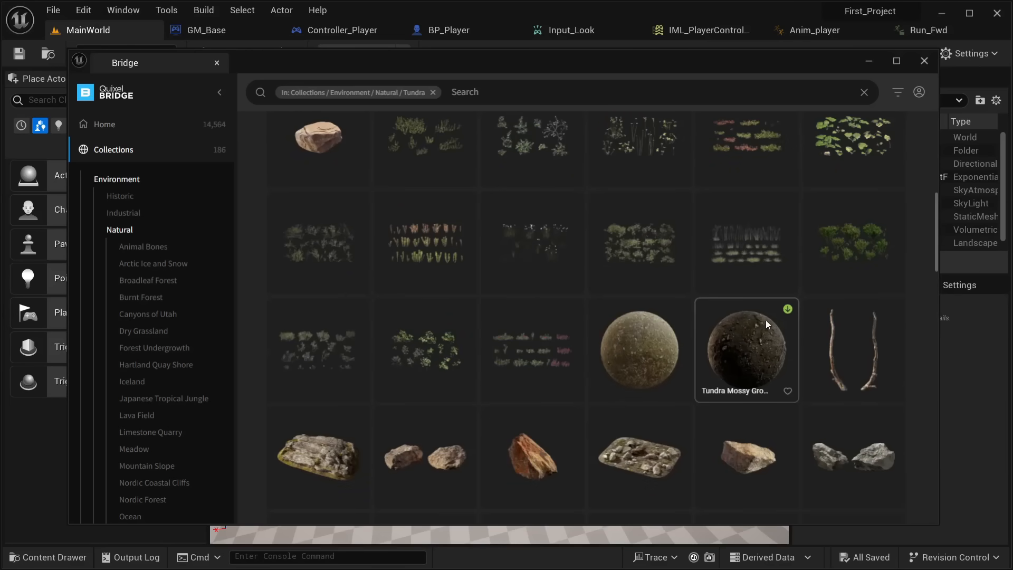
{"action": "scroll", "coordinate": [766, 322], "scroll_direction": "up", "scroll_amount": 3}
{"action": "scroll", "coordinate": [760, 320], "scroll_direction": "down", "scroll_amount": 10}
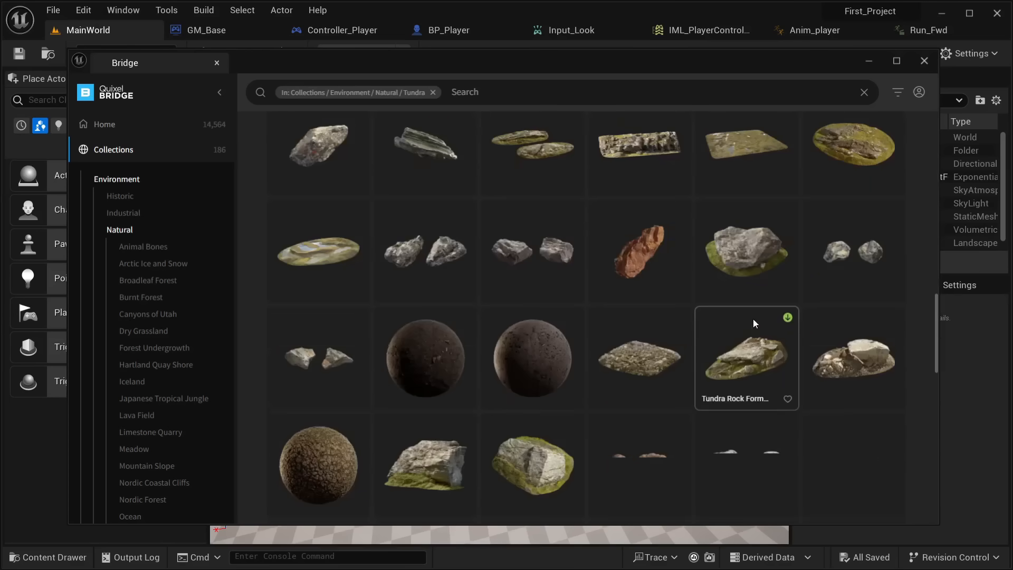
{"action": "scroll", "coordinate": [657, 328], "scroll_direction": "down", "scroll_amount": 3}
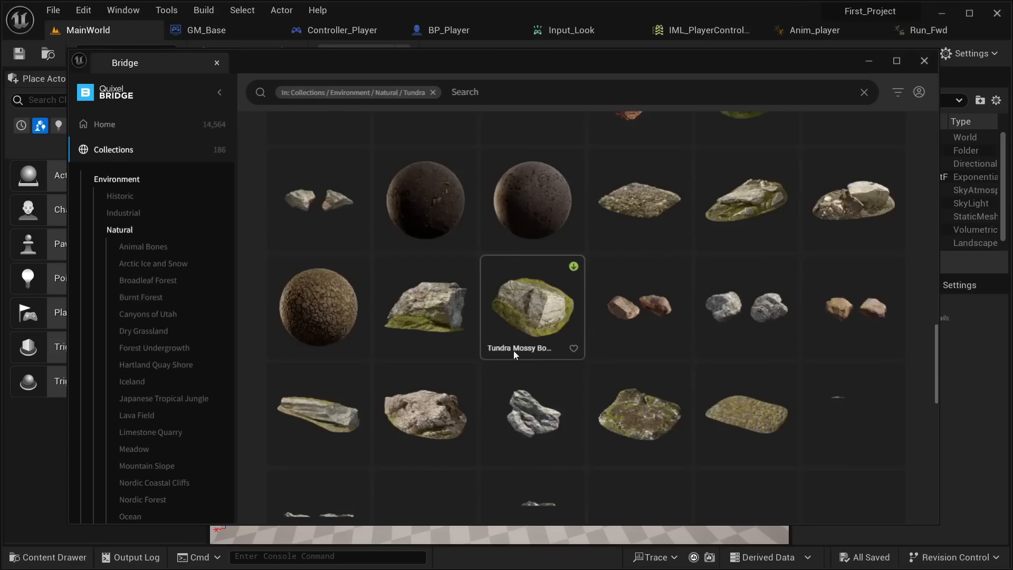
{"action": "scroll", "coordinate": [514, 350], "scroll_direction": "down", "scroll_amount": 2}
{"action": "scroll", "coordinate": [527, 393], "scroll_direction": "down", "scroll_amount": 4}
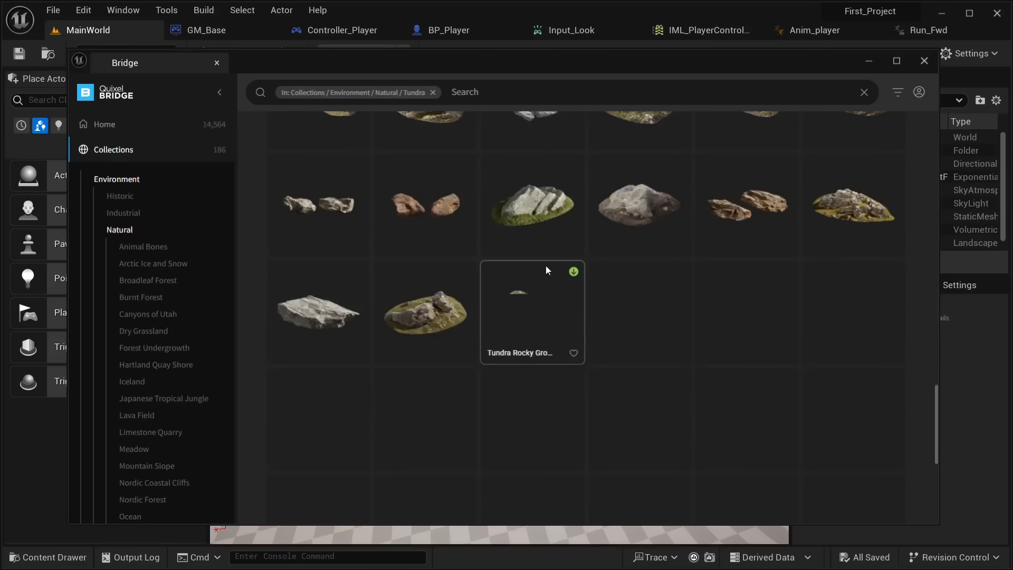
{"action": "scroll", "coordinate": [494, 311], "scroll_direction": "up", "scroll_amount": 2}
{"action": "scroll", "coordinate": [507, 347], "scroll_direction": "down", "scroll_amount": 4}
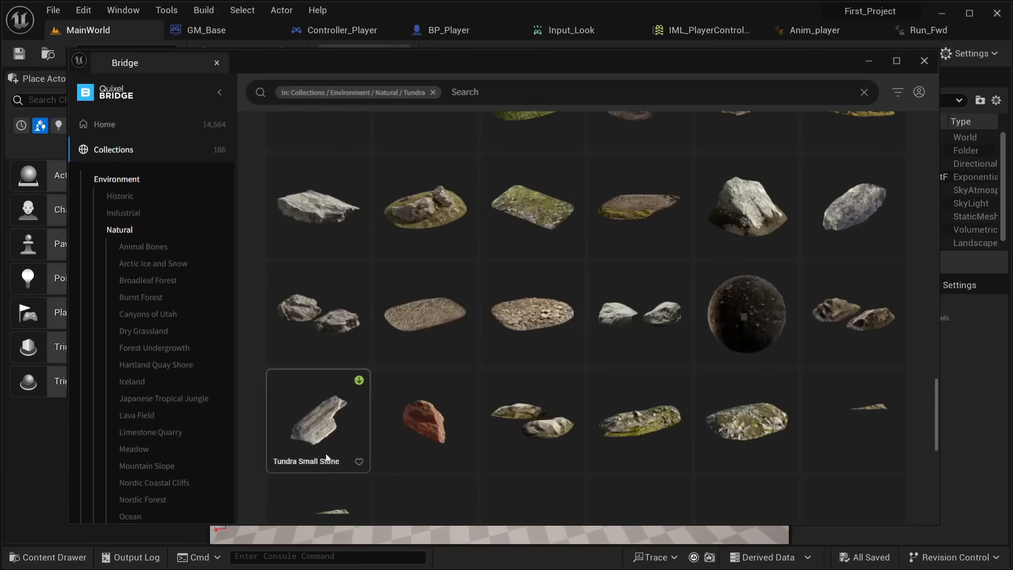
{"action": "scroll", "coordinate": [509, 384], "scroll_direction": "down", "scroll_amount": 2}
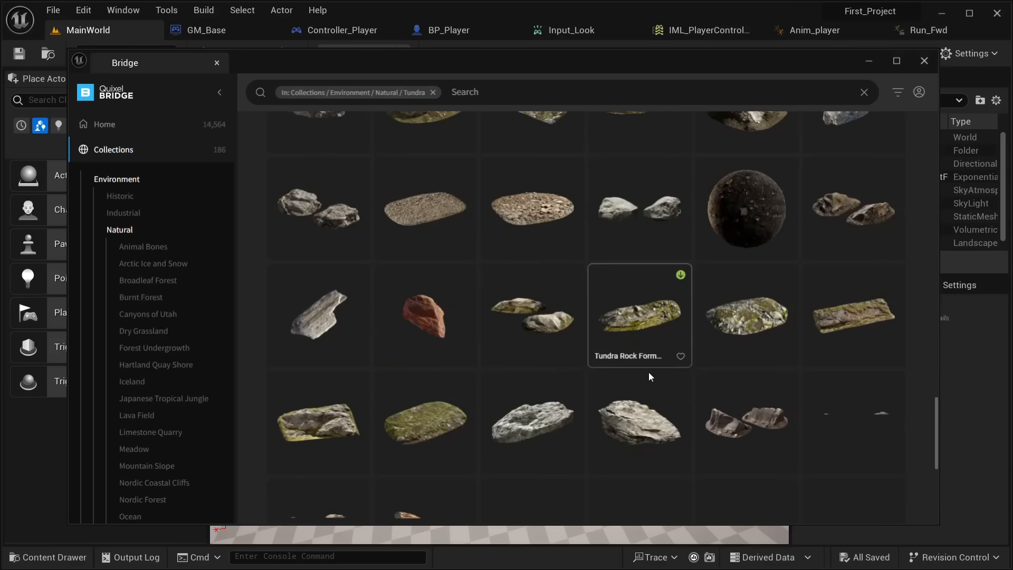
{"action": "scroll", "coordinate": [649, 378], "scroll_direction": "down", "scroll_amount": 2}
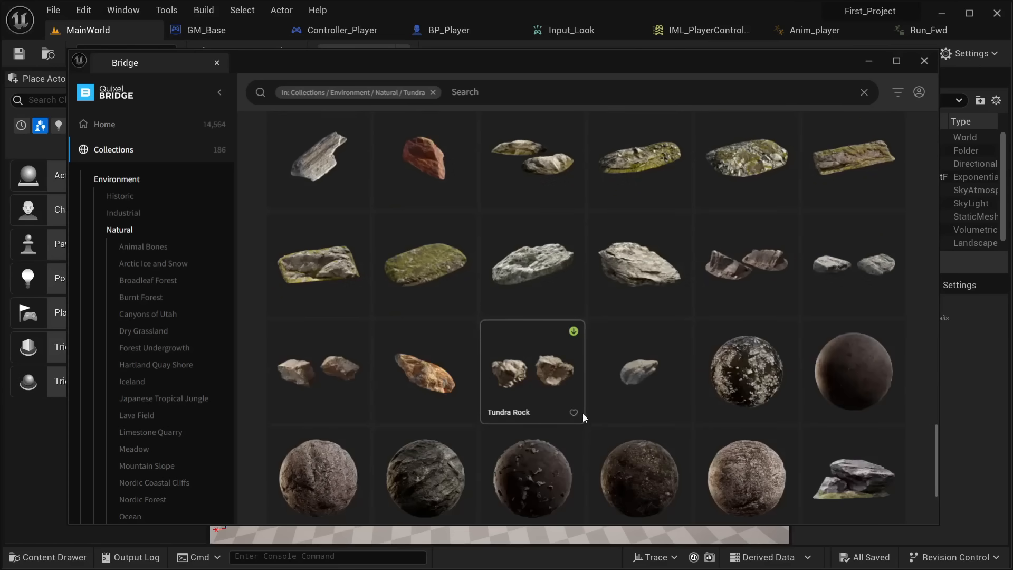
{"action": "scroll", "coordinate": [583, 413], "scroll_direction": "down", "scroll_amount": 2}
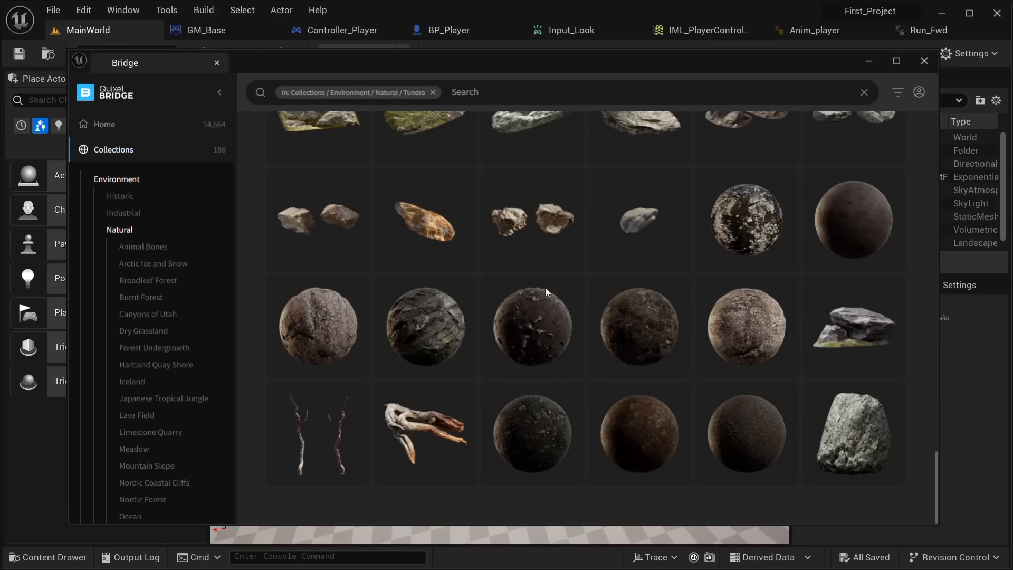
Download the Mossy Ground surface from the Tundra collection at High Quality
{"action": "left_click", "coordinate": [659, 325]}
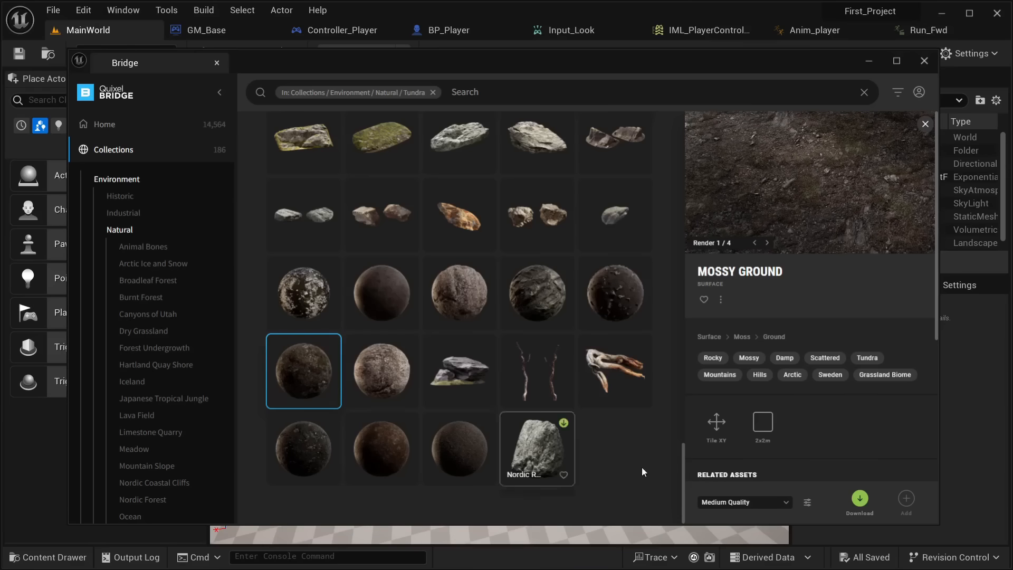
{"action": "left_click", "coordinate": [735, 503]}
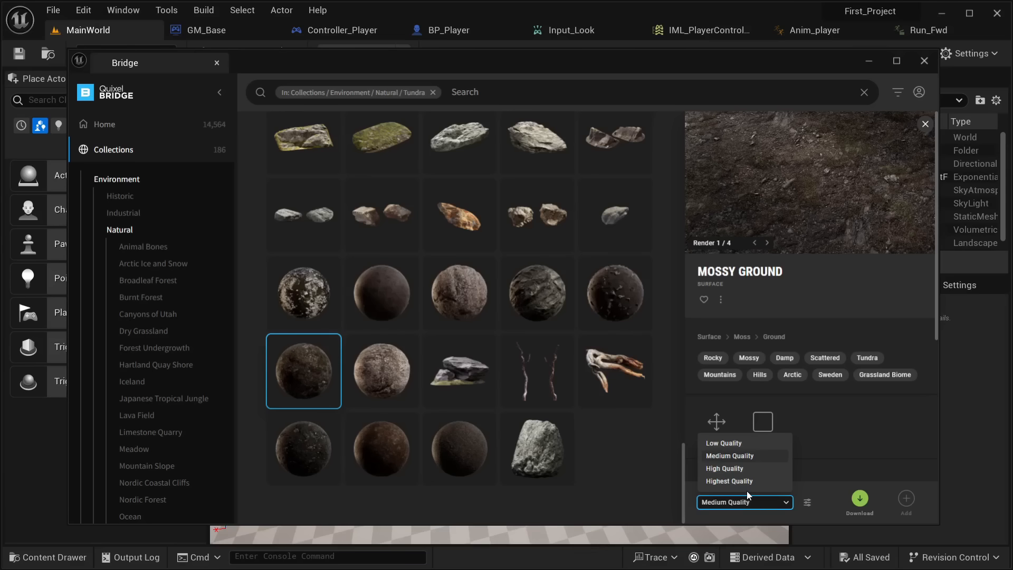
{"action": "left_click", "coordinate": [745, 468]}
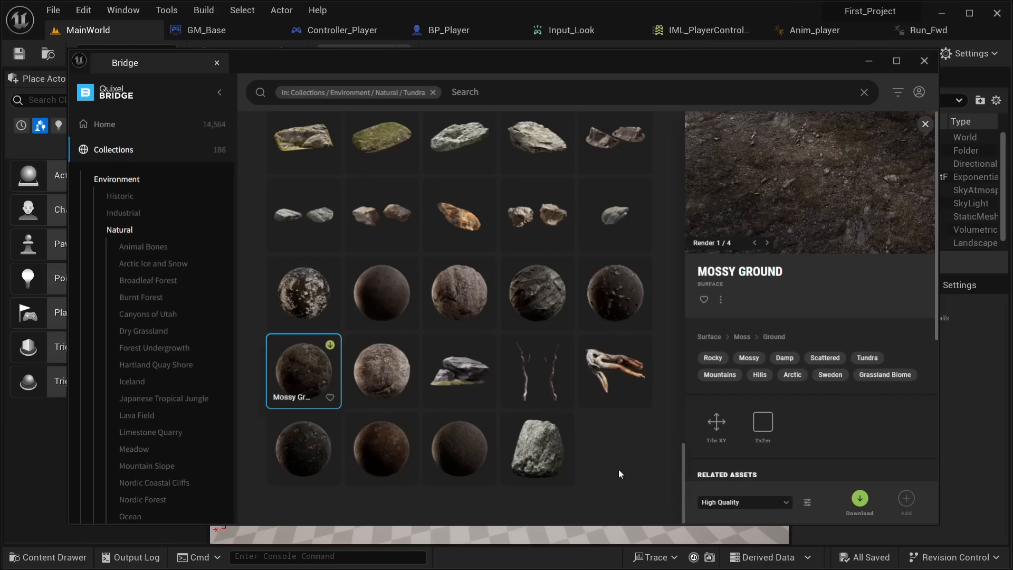
{"action": "left_click", "coordinate": [860, 499]}
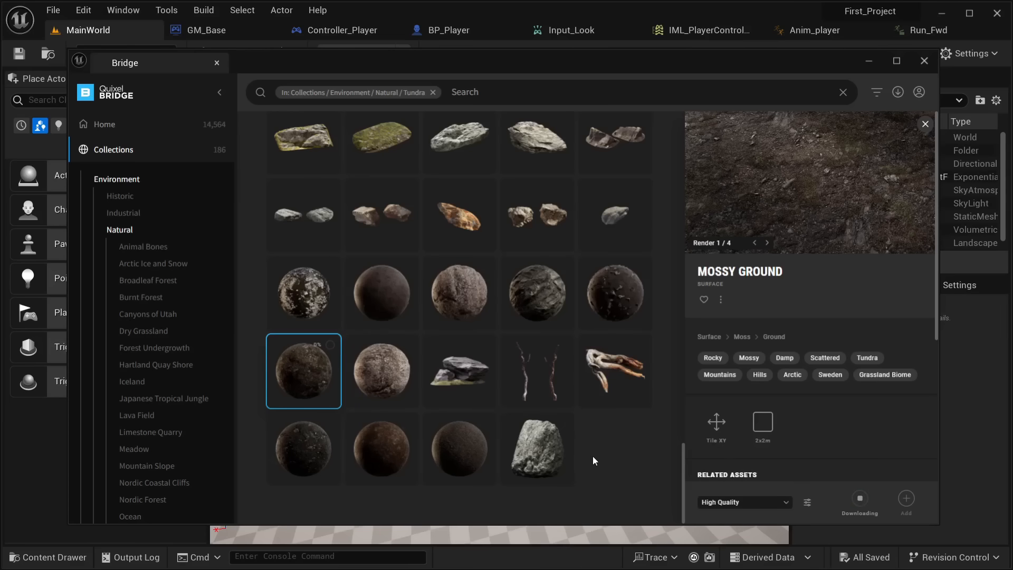
Look over the Tundra assets and the Natural subcategories again, and return to the overview of all collections
{"action": "scroll", "coordinate": [537, 375], "scroll_direction": "up", "scroll_amount": 5}
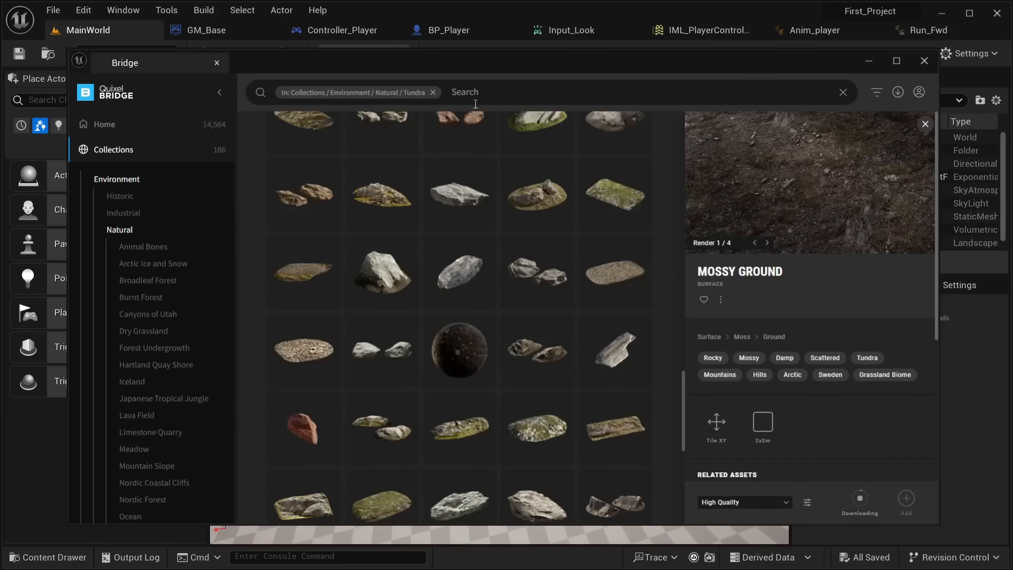
{"action": "scroll", "coordinate": [395, 394], "scroll_direction": "down", "scroll_amount": 5}
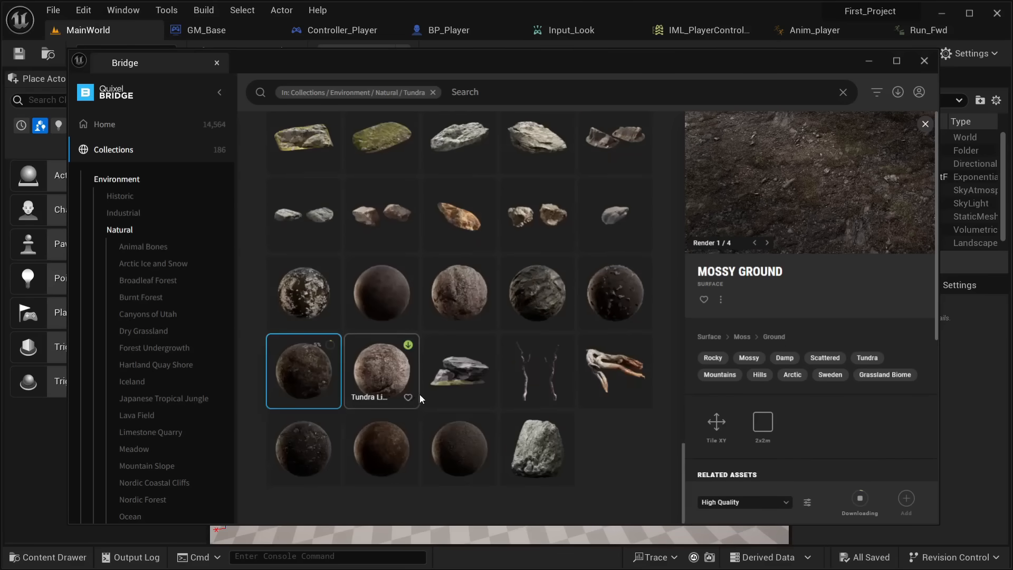
{"action": "scroll", "coordinate": [176, 336], "scroll_direction": "down", "scroll_amount": 4}
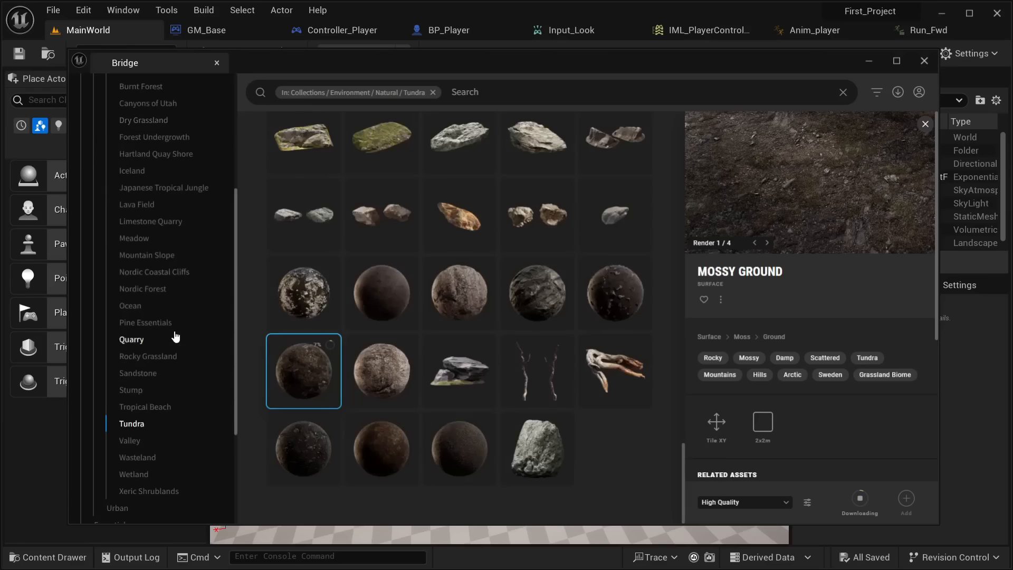
{"action": "scroll", "coordinate": [176, 336], "scroll_direction": "down", "scroll_amount": 2}
{"action": "scroll", "coordinate": [180, 351], "scroll_direction": "up", "scroll_amount": 6}
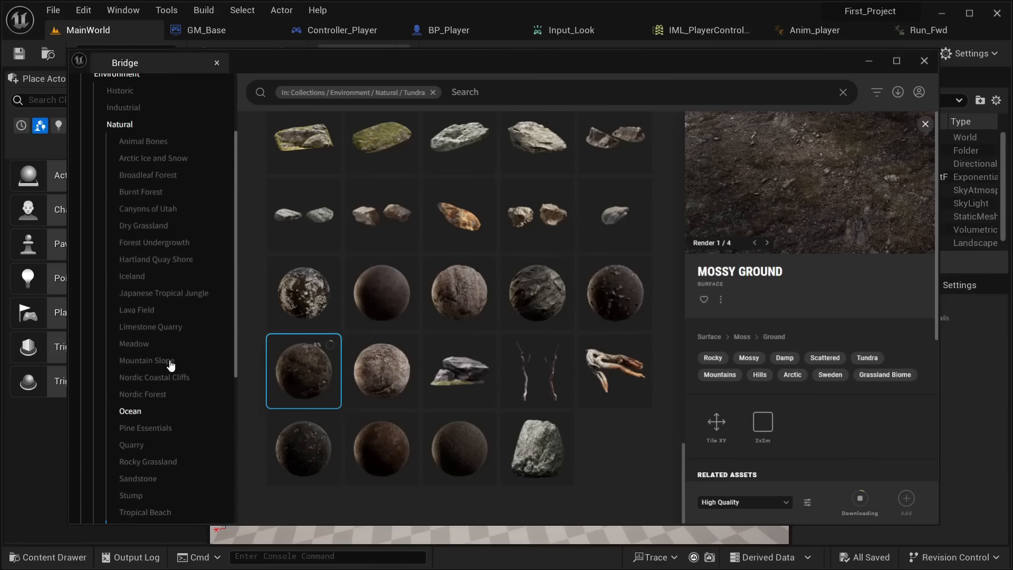
{"action": "left_click", "coordinate": [125, 153]}
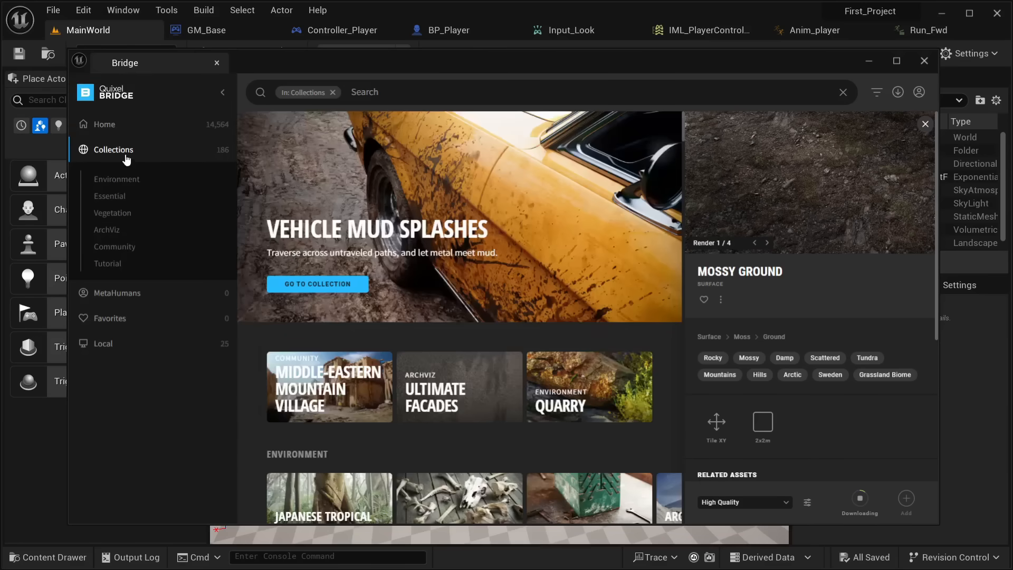
{"action": "scroll", "coordinate": [407, 389], "scroll_direction": "down", "scroll_amount": 5}
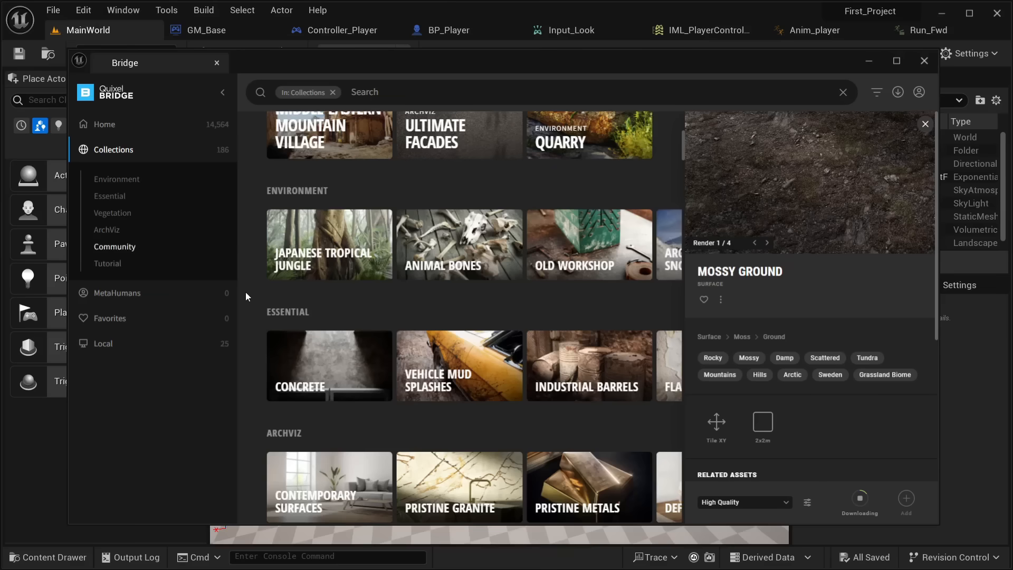
Open the Environment collection and browse its latest assets for further surfaces, rocks, plants and props
{"action": "left_click", "coordinate": [128, 179]}
{"action": "scroll", "coordinate": [436, 380], "scroll_direction": "down", "scroll_amount": 3}
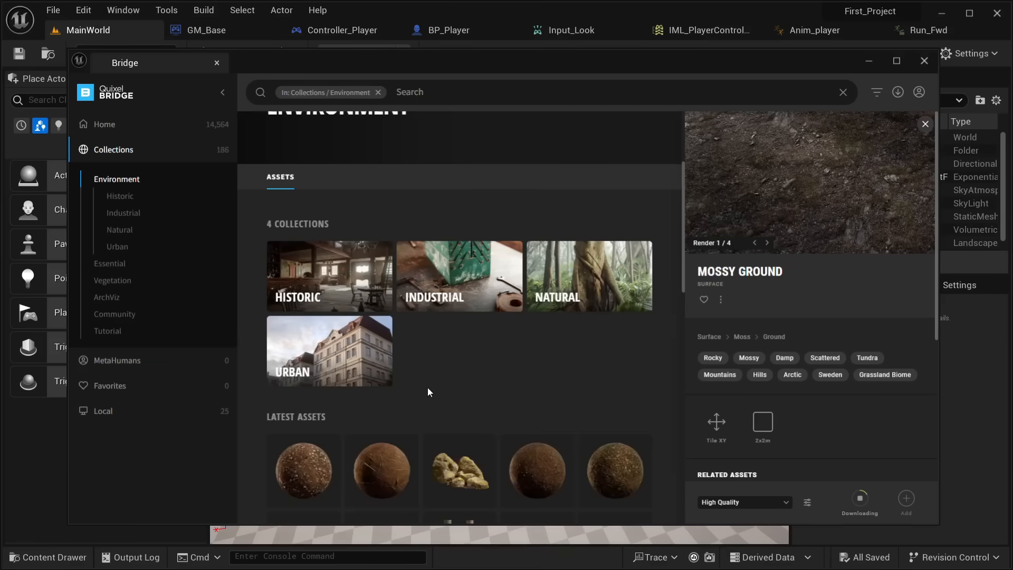
{"action": "scroll", "coordinate": [428, 387], "scroll_direction": "down", "scroll_amount": 10}
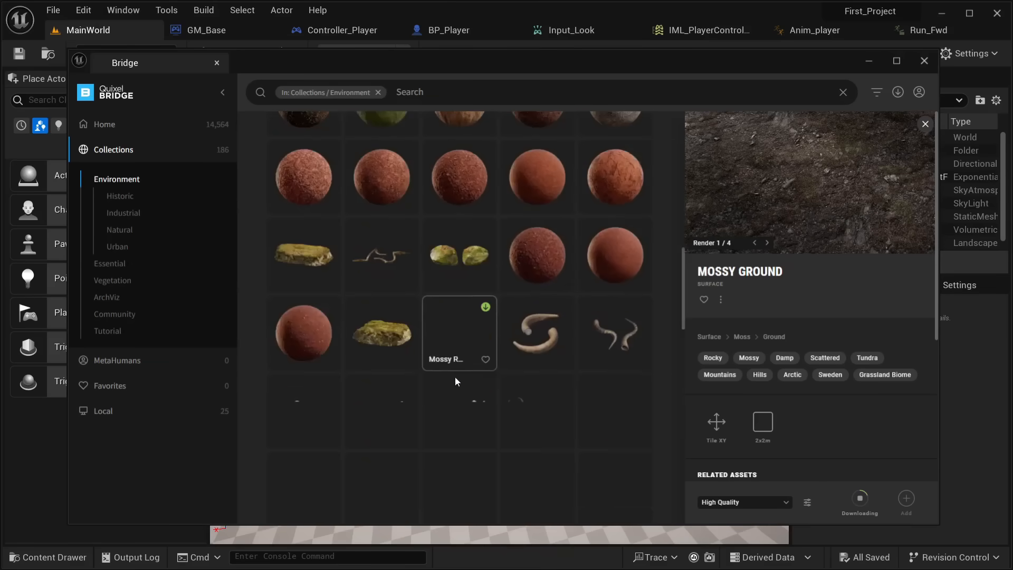
{"action": "scroll", "coordinate": [457, 381], "scroll_direction": "down", "scroll_amount": 6}
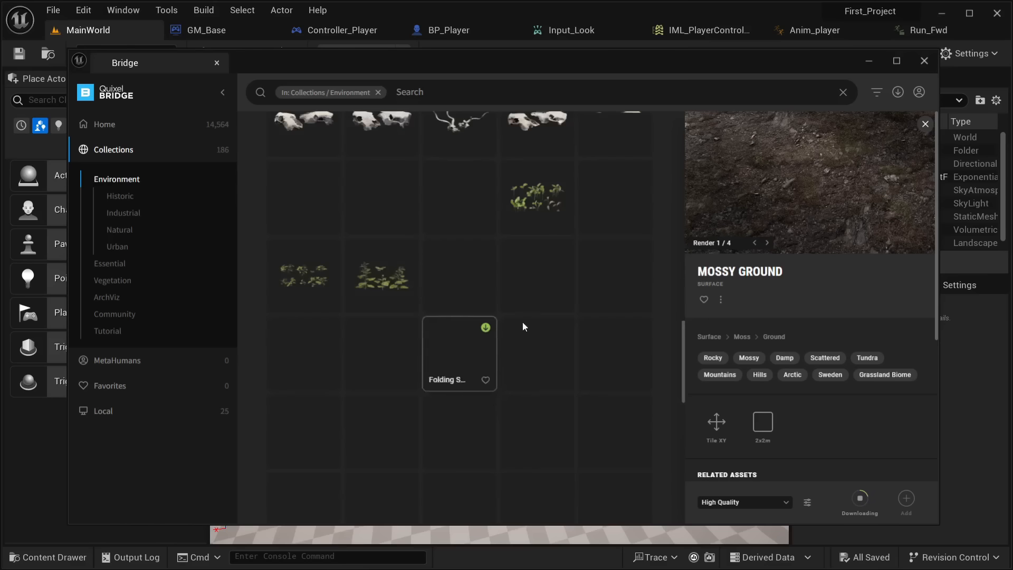
{"action": "scroll", "coordinate": [404, 309], "scroll_direction": "down", "scroll_amount": 2}
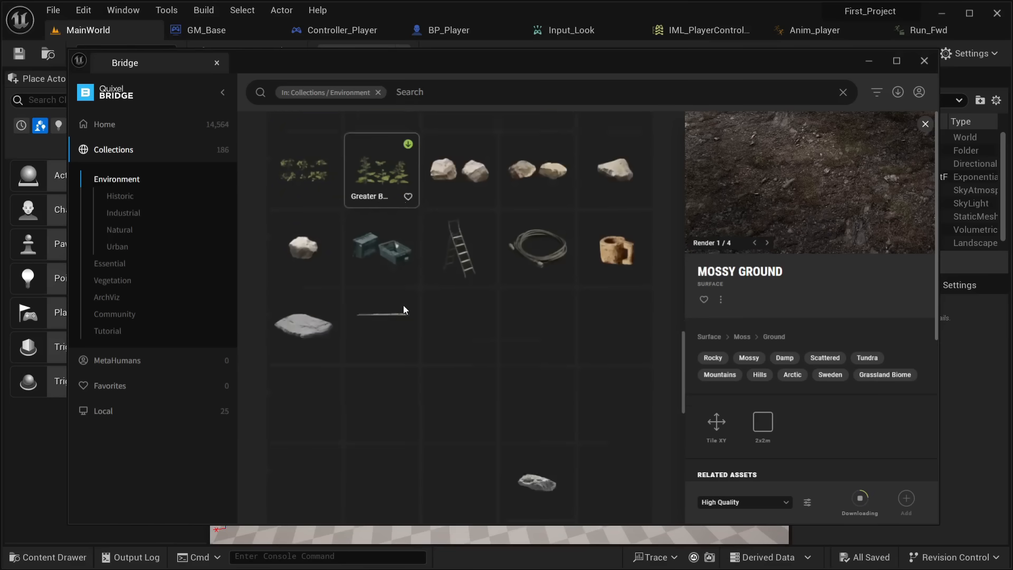
{"action": "scroll", "coordinate": [444, 332], "scroll_direction": "down", "scroll_amount": 1}
{"action": "scroll", "coordinate": [500, 359], "scroll_direction": "down", "scroll_amount": 3}
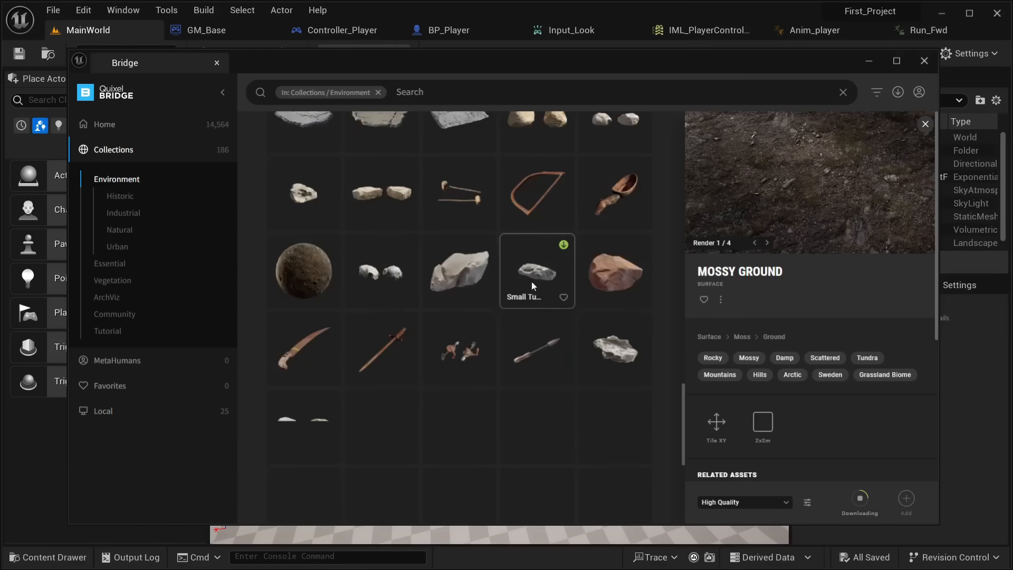
{"action": "scroll", "coordinate": [526, 384], "scroll_direction": "down", "scroll_amount": 2}
{"action": "scroll", "coordinate": [493, 422], "scroll_direction": "down", "scroll_amount": 2}
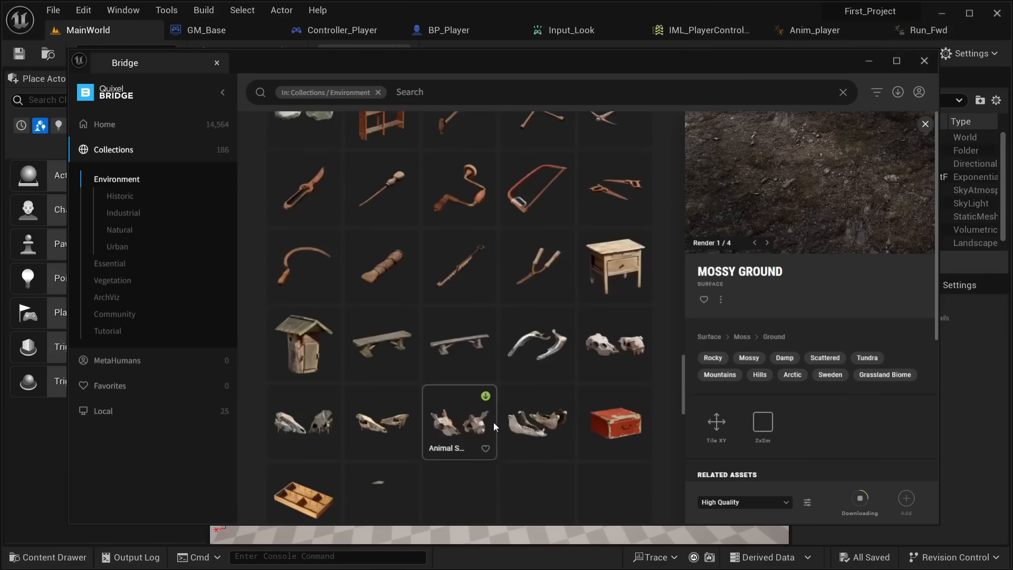
{"action": "scroll", "coordinate": [496, 425], "scroll_direction": "down", "scroll_amount": 2}
{"action": "scroll", "coordinate": [496, 416], "scroll_direction": "down", "scroll_amount": 3}
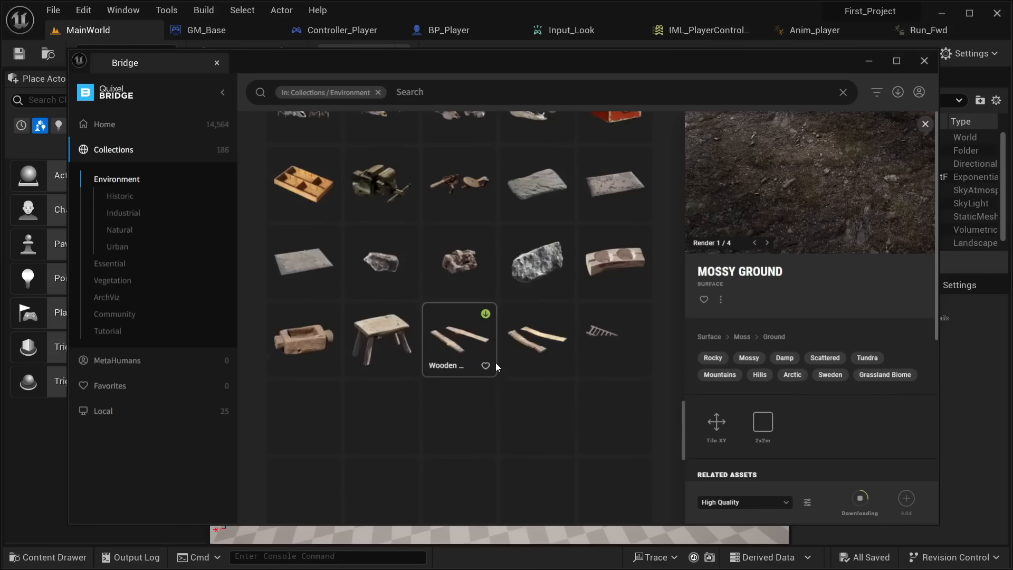
Add the Rhazya 3D plant from the local Megascans assets to the project at High Quality, then put away the Content Browser window
{"action": "left_click", "coordinate": [104, 415]}
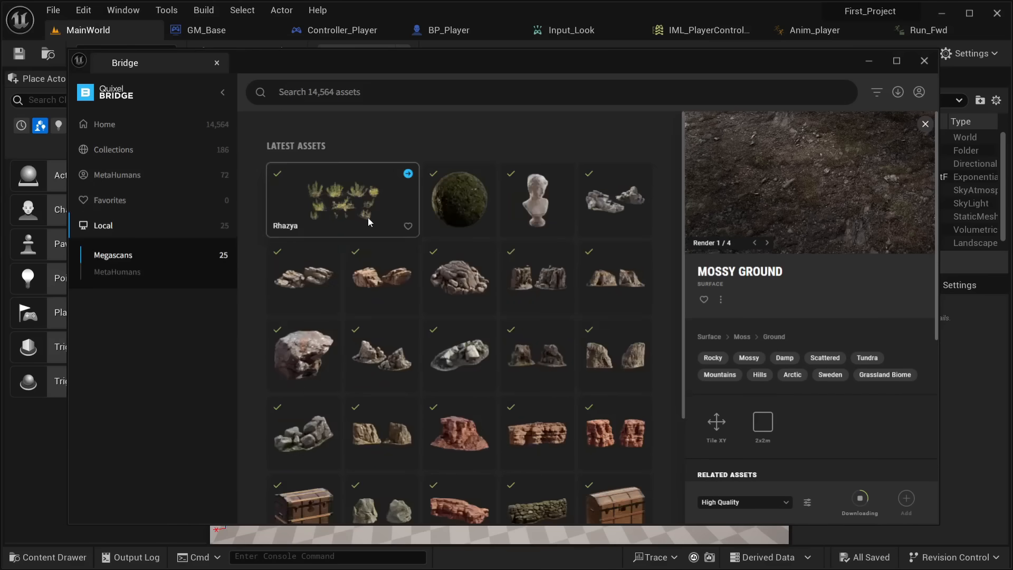
{"action": "left_click", "coordinate": [362, 216]}
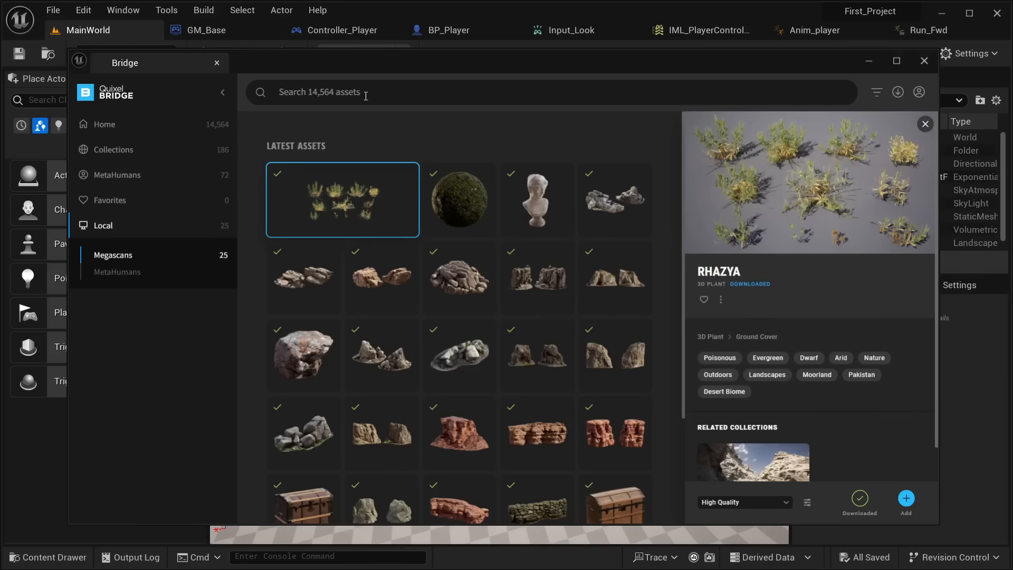
{"action": "left_click", "coordinate": [744, 507]}
{"action": "left_click", "coordinate": [742, 506]}
{"action": "left_click", "coordinate": [907, 500]}
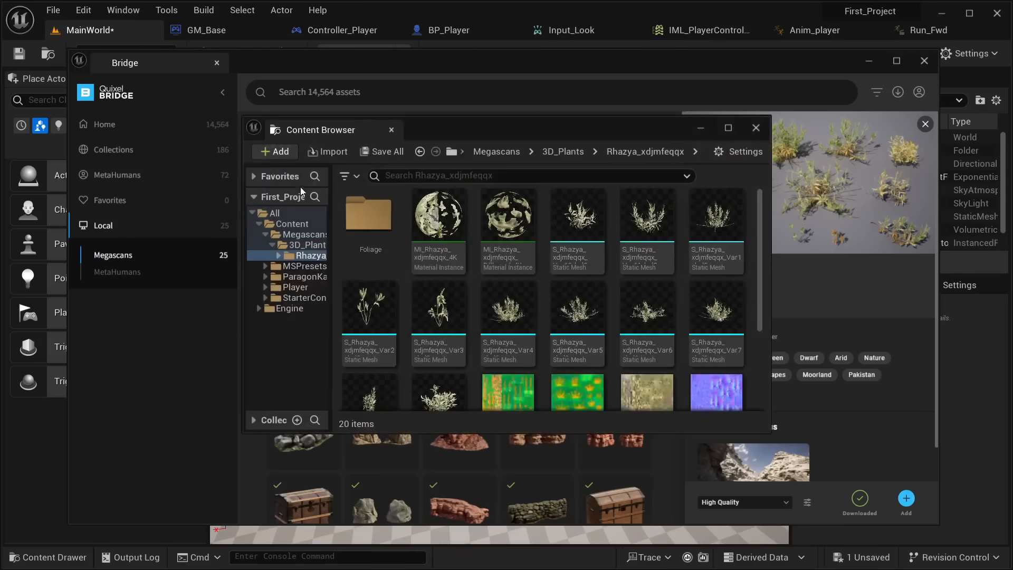
{"action": "left_click", "coordinate": [702, 125]}
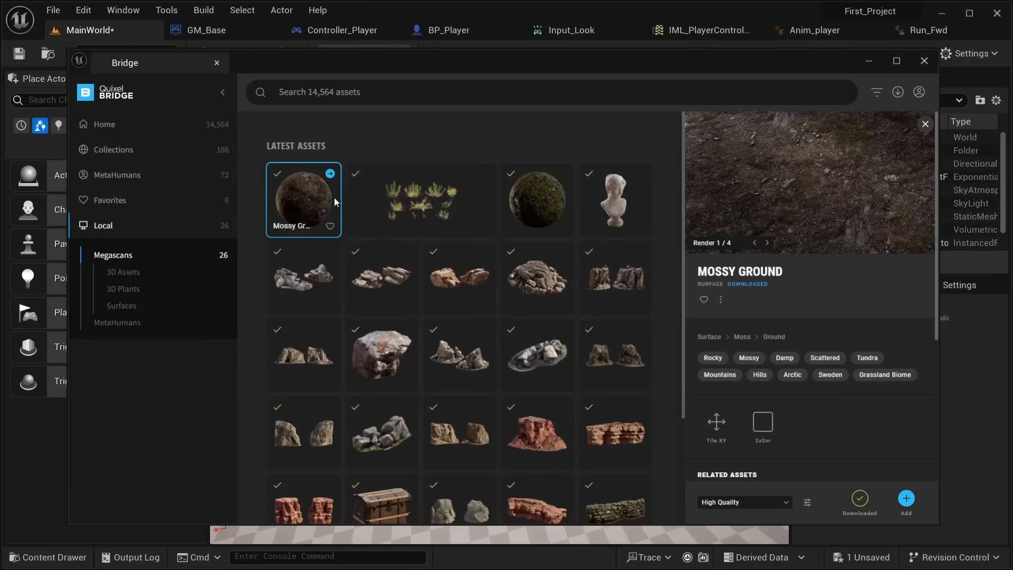
Examine the details of the downloaded Rhazya plant and the two Mossy Ground surfaces in the local library
{"action": "left_click", "coordinate": [412, 198]}
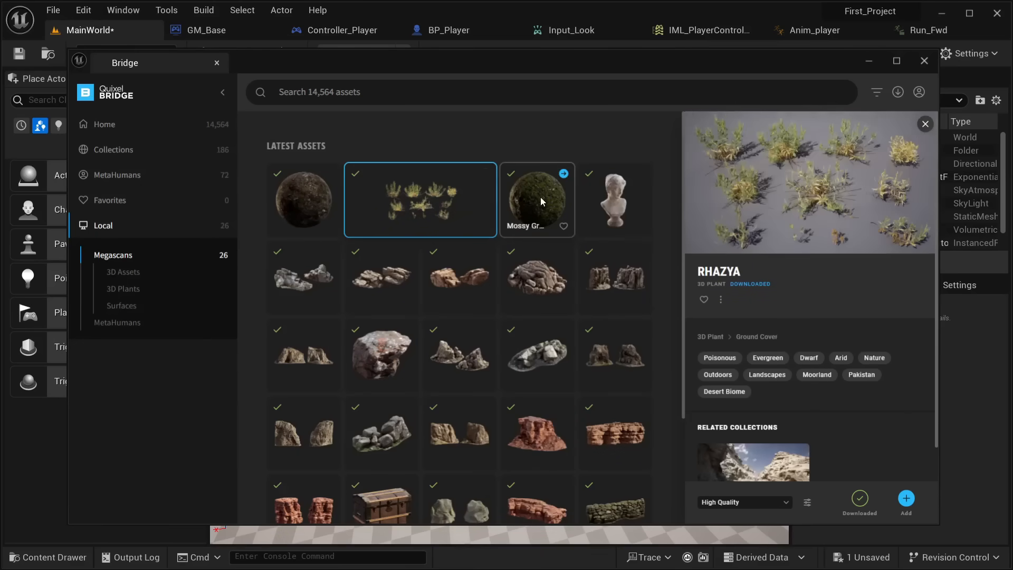
{"action": "left_click", "coordinate": [542, 200]}
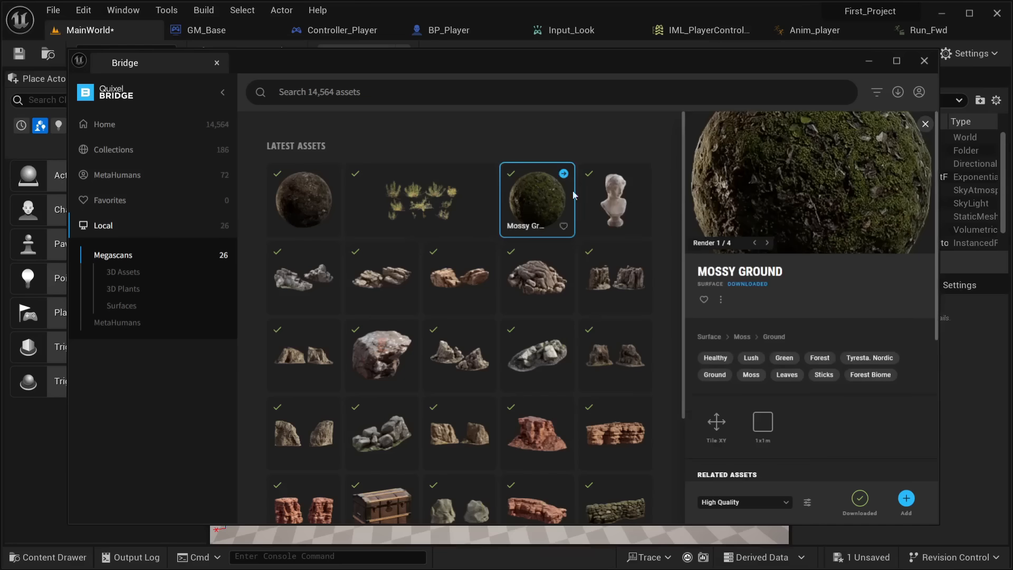
{"action": "left_click", "coordinate": [336, 214]}
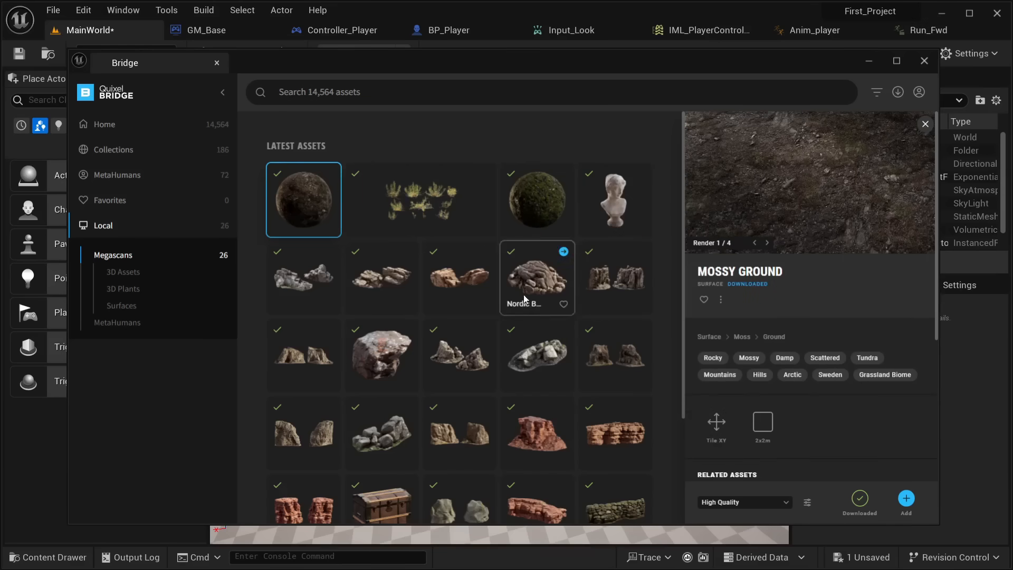
{"action": "left_click", "coordinate": [415, 200]}
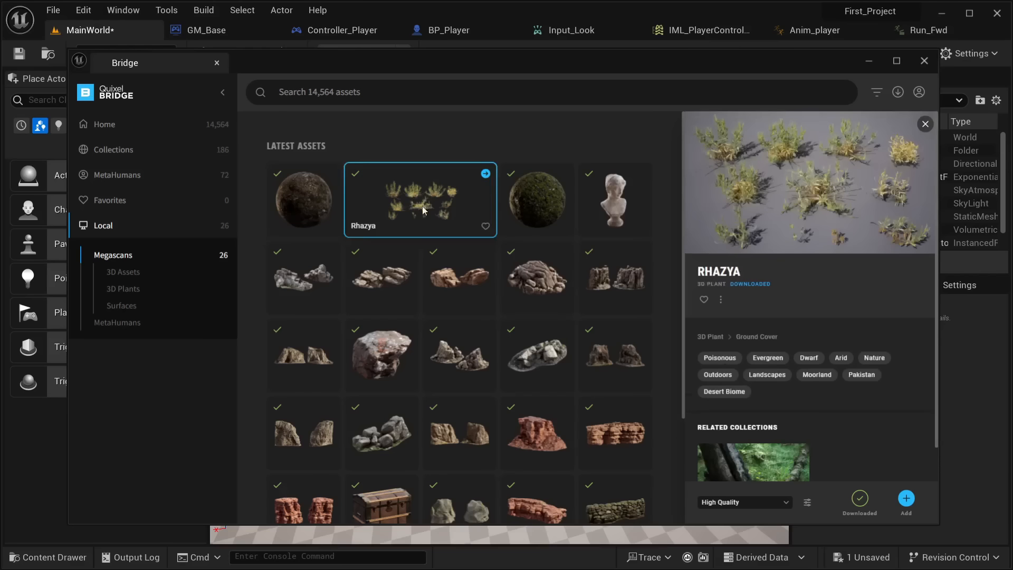
{"action": "left_click", "coordinate": [294, 225]}
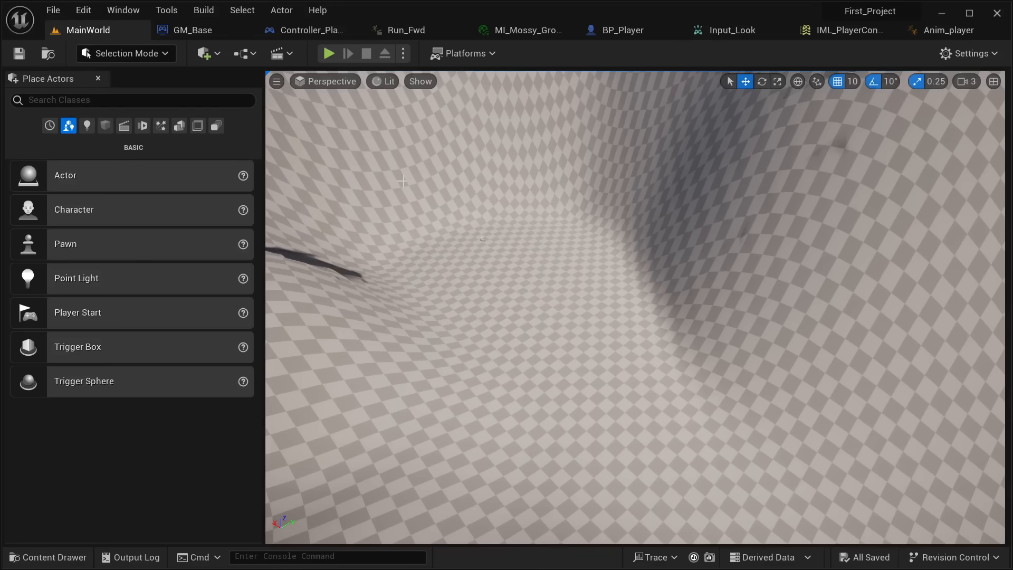
Bring the Outliner and Details back into view and select the Landscape actor
{"action": "right_click_drag", "start_coordinate": [402, 181], "coordinate": [372, 203]}
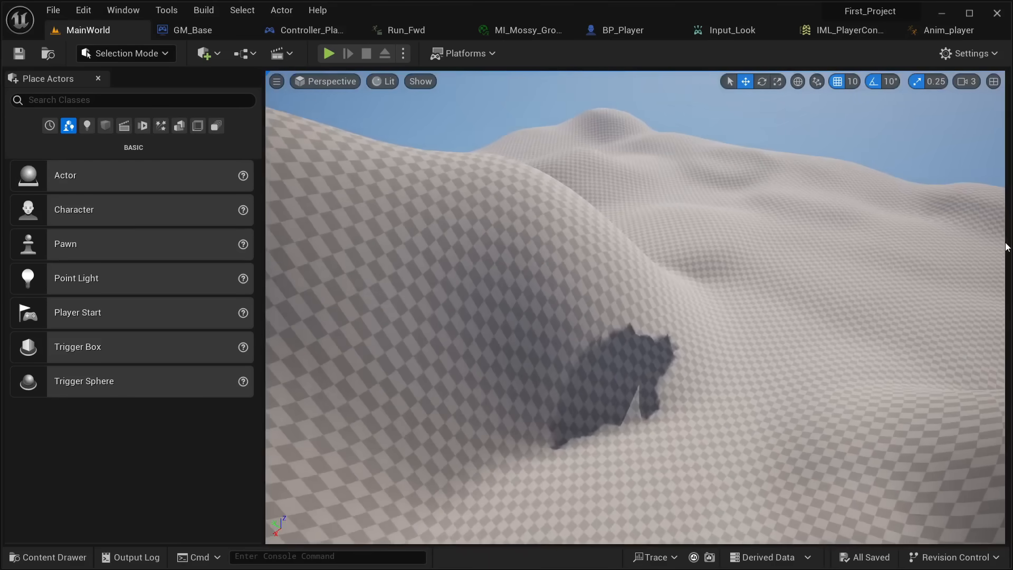
{"action": "left_click_drag", "start_coordinate": [1008, 247], "coordinate": [757, 240]}
{"action": "scroll", "coordinate": [822, 232], "scroll_direction": "down", "scroll_amount": 1}
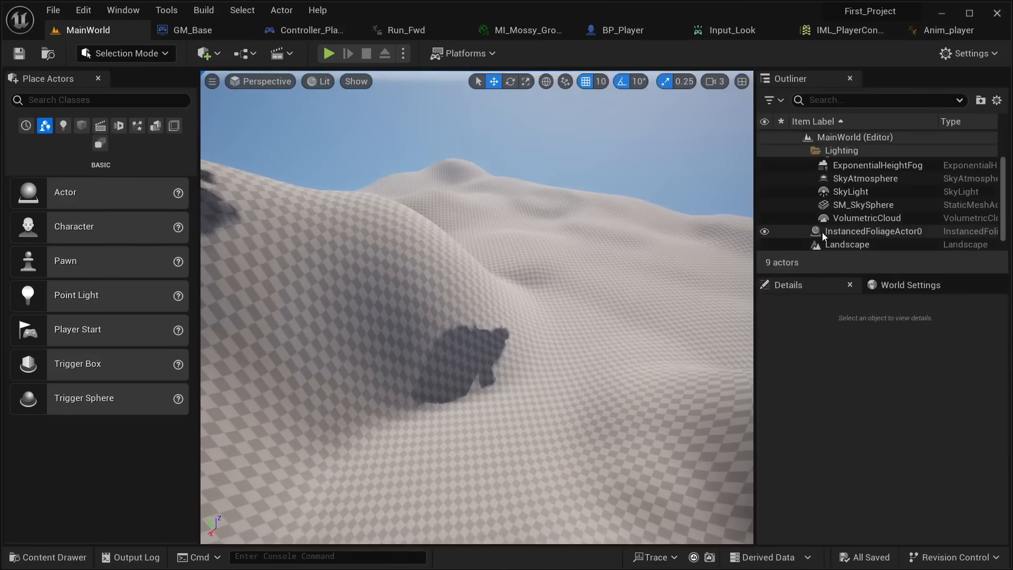
{"action": "left_click", "coordinate": [840, 245]}
{"action": "scroll", "coordinate": [840, 244], "scroll_direction": "down", "scroll_amount": 1}
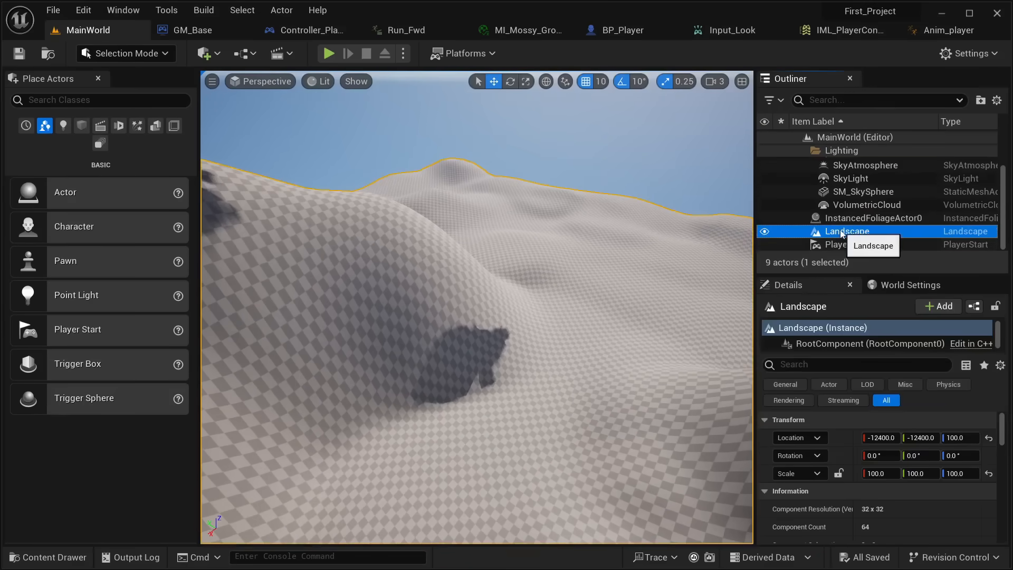
Open the Mossy_Ground_vi1qccumw folder under Megascans/Surfaces and select the MI_Mossy_Ground_vi1qccumw_4K material instance
{"action": "left_click", "coordinate": [19, 559]}
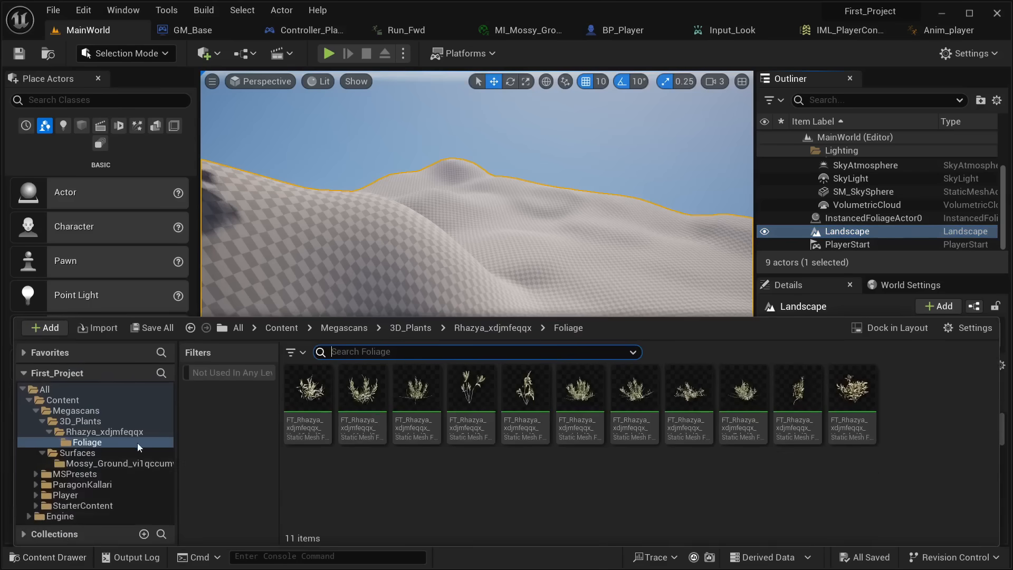
{"action": "left_click", "coordinate": [93, 454]}
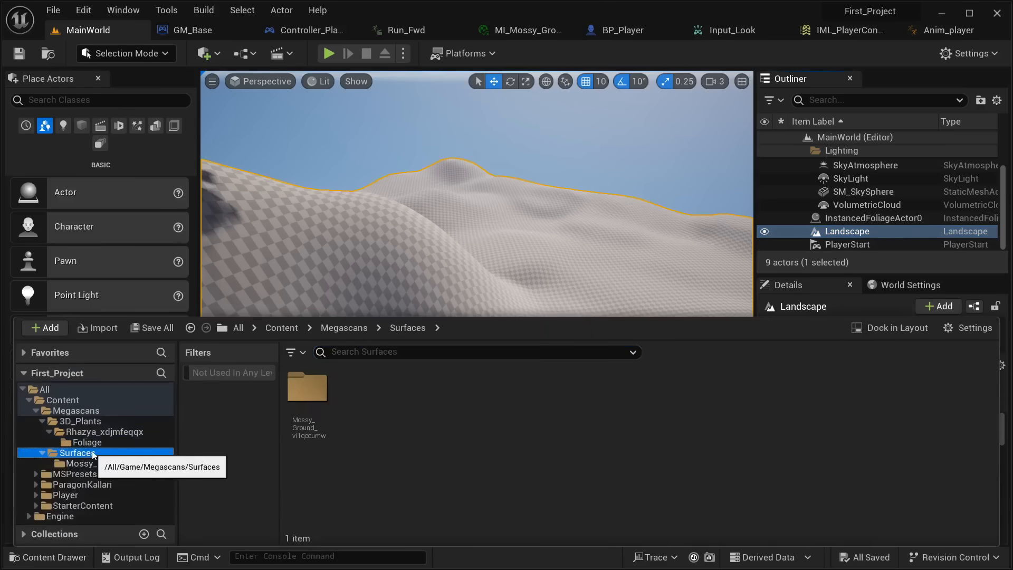
{"action": "left_click", "coordinate": [281, 327]}
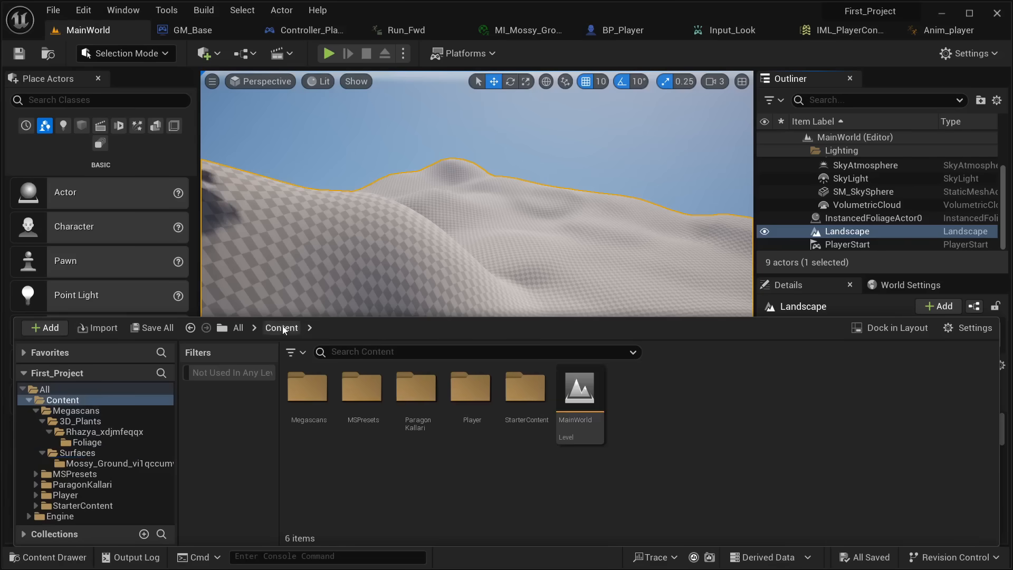
{"action": "double_click", "coordinate": [318, 384]}
{"action": "double_click", "coordinate": [372, 412]}
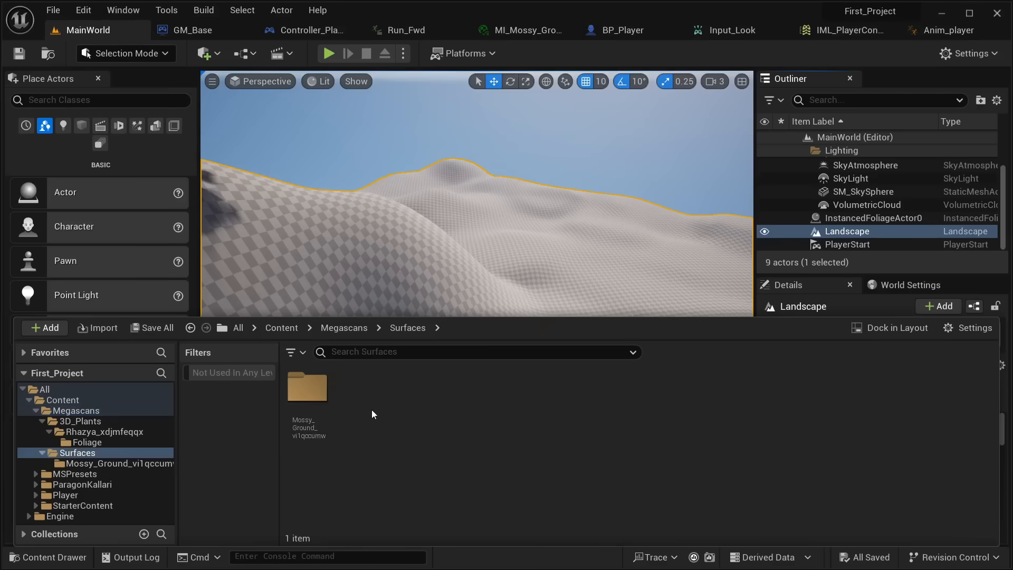
{"action": "double_click", "coordinate": [307, 387]}
{"action": "left_click", "coordinate": [308, 388]}
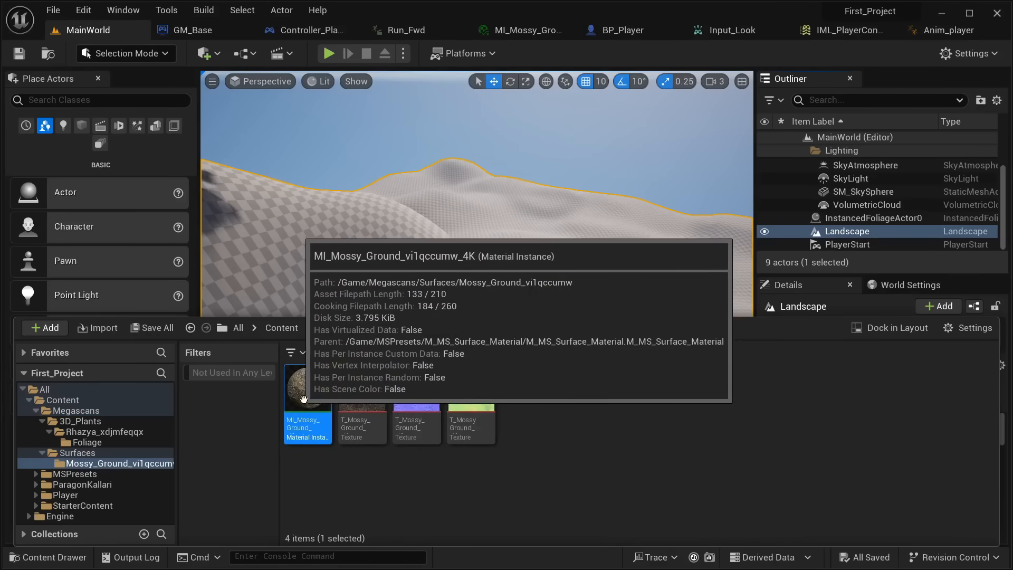
Inspect the Mossy Ground material instance on its preview sphere and return to the MainWorld level
{"action": "double_click", "coordinate": [312, 421]}
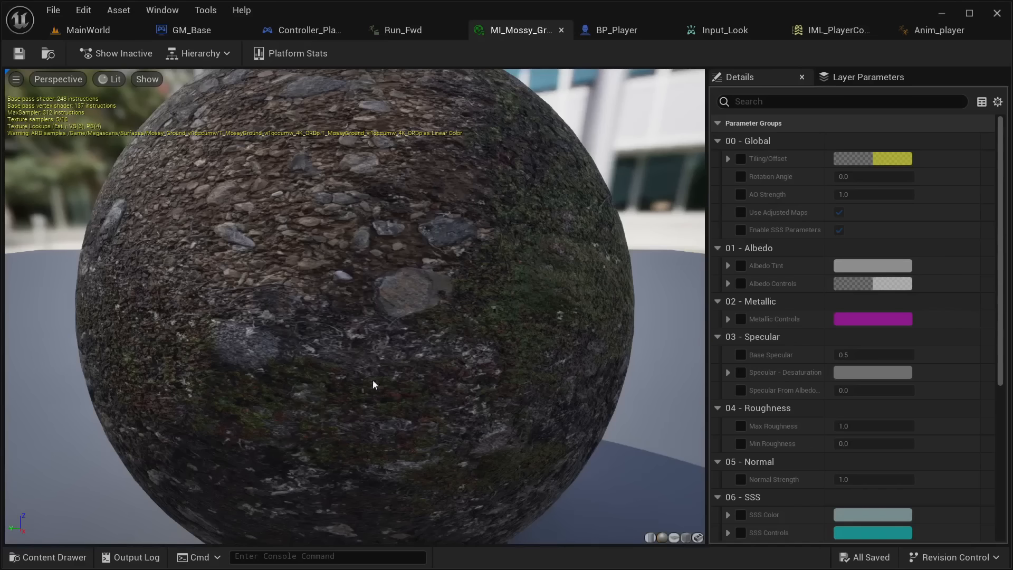
{"action": "right_click_drag", "start_coordinate": [373, 381], "coordinate": [372, 425]}
{"action": "left_click", "coordinate": [89, 32]}
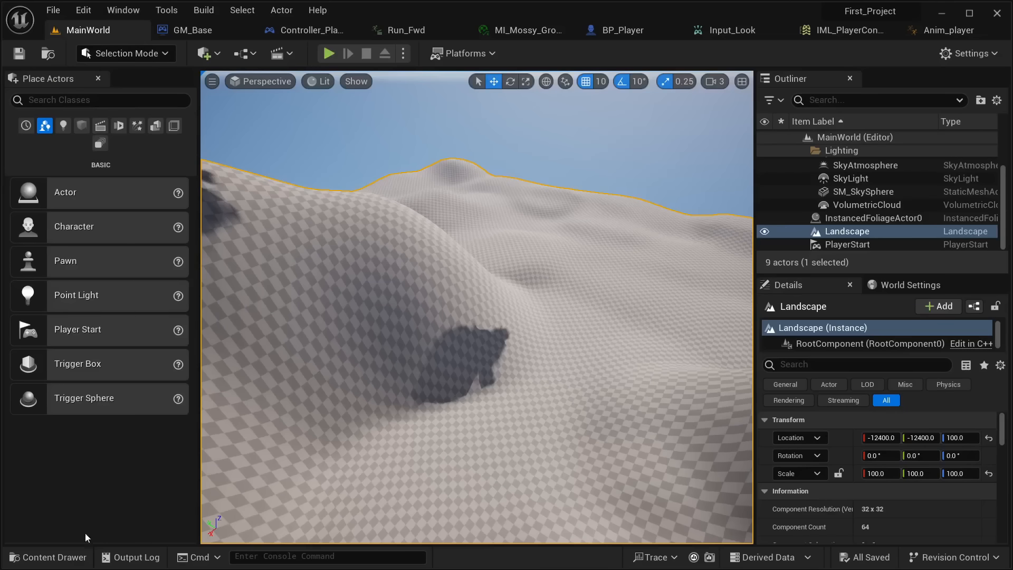
Assign the selected Mossy Ground material instance as the Landscape Material of the Landscape actor
{"action": "left_click", "coordinate": [65, 558]}
{"action": "left_click", "coordinate": [66, 558]}
{"action": "left_click", "coordinate": [66, 557]}
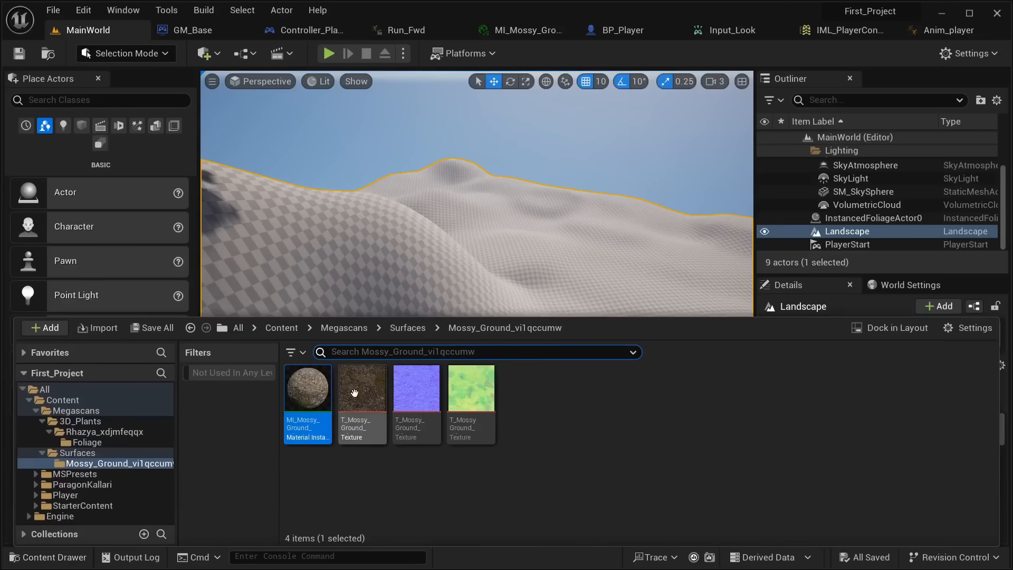
{"action": "left_click", "coordinate": [53, 557]}
{"action": "scroll", "coordinate": [871, 422], "scroll_direction": "down", "scroll_amount": 5}
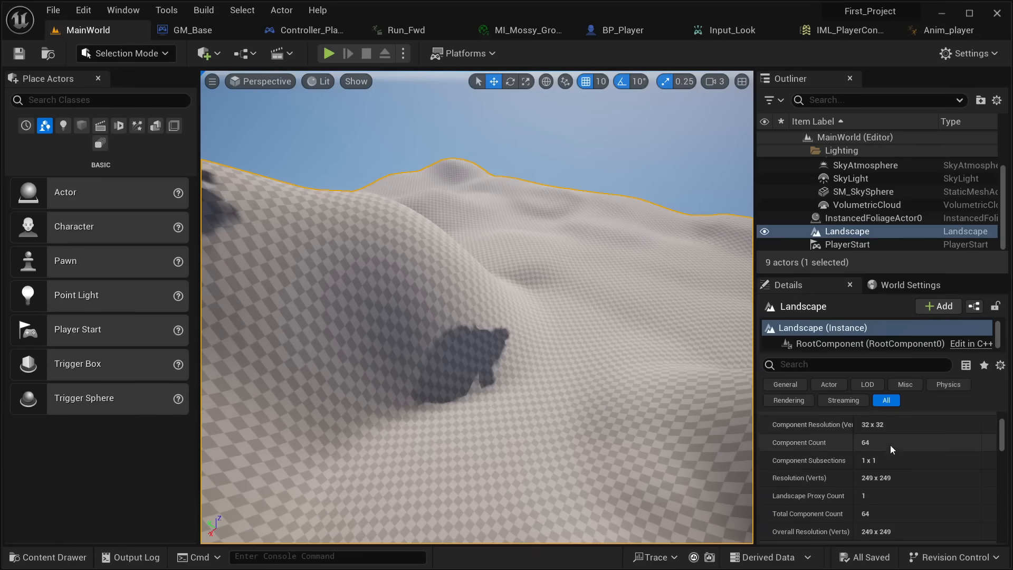
{"action": "scroll", "coordinate": [885, 468], "scroll_direction": "down", "scroll_amount": 5}
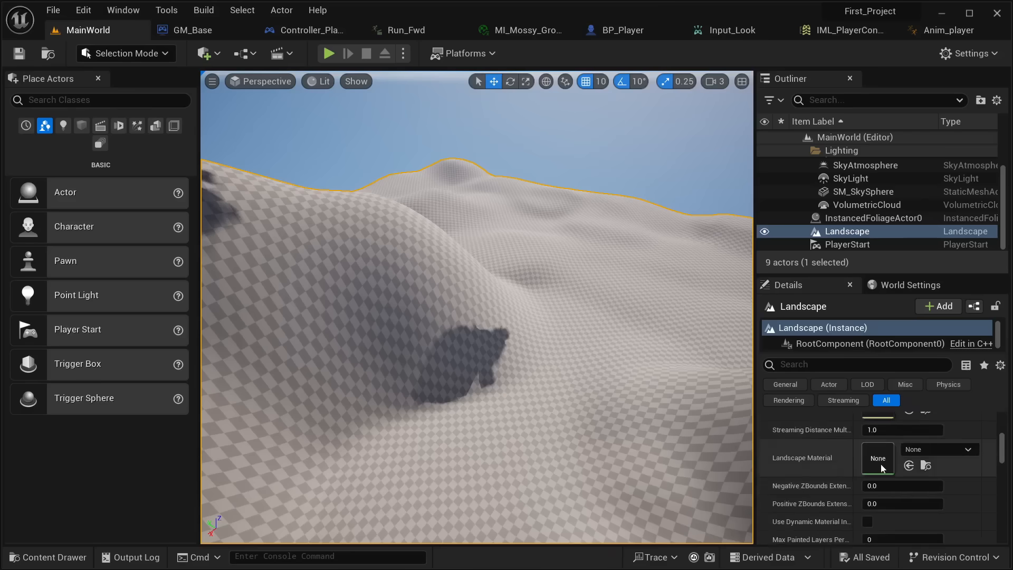
{"action": "left_click", "coordinate": [908, 467]}
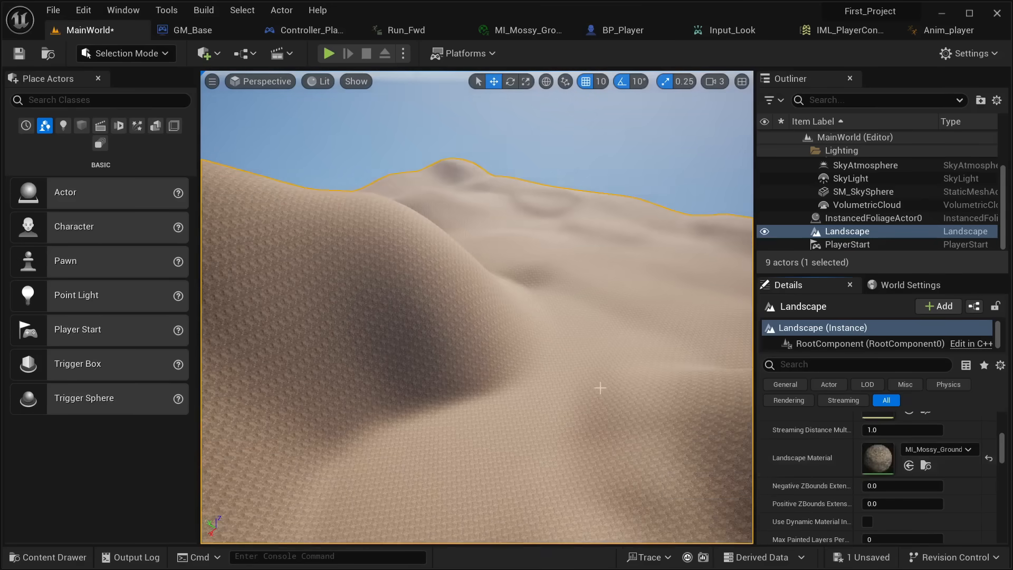
{"action": "scroll", "coordinate": [600, 385], "scroll_direction": "up", "scroll_amount": 5}
{"action": "mouse_move", "coordinate": [600, 385]}
{"action": "right_mouse_down"}
{"action": "mouse_move", "coordinate": [554, 354]}
{"action": "mouse_move", "coordinate": [507, 359]}
{"action": "mouse_move", "coordinate": [475, 316]}
{"action": "mouse_move", "coordinate": [506, 327]}
{"action": "mouse_move", "coordinate": [496, 330]}
{"action": "mouse_move", "coordinate": [596, 314]}
{"action": "mouse_move", "coordinate": [576, 318]}
{"action": "mouse_move", "coordinate": [594, 335]}
{"action": "mouse_move", "coordinate": [570, 356]}
{"action": "mouse_move", "coordinate": [536, 364]}
{"action": "mouse_move", "coordinate": [539, 349]}
{"action": "mouse_move", "coordinate": [607, 327]}
{"action": "mouse_move", "coordinate": [591, 330]}
{"action": "mouse_move", "coordinate": [547, 382]}
{"action": "mouse_move", "coordinate": [583, 335]}
{"action": "mouse_move", "coordinate": [559, 370]}
{"action": "right_mouse_up"}
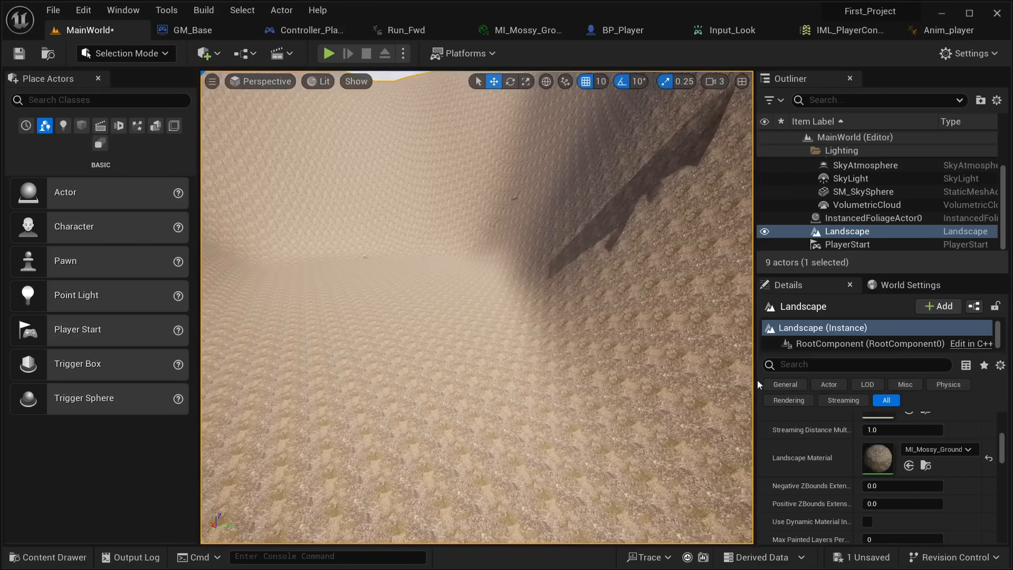
Enlarge the viewport by collapsing the Outliner and Details area, and switch the editor to Foliage mode
{"action": "left_click_drag", "start_coordinate": [766, 379], "coordinate": [995, 377]}
{"action": "left_click", "coordinate": [108, 55]}
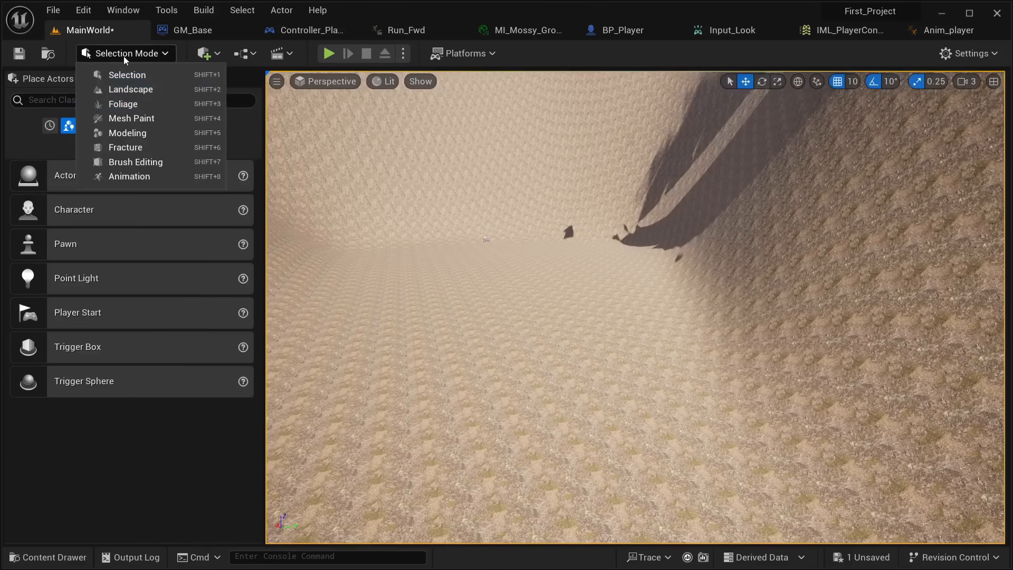
{"action": "left_click", "coordinate": [121, 104]}
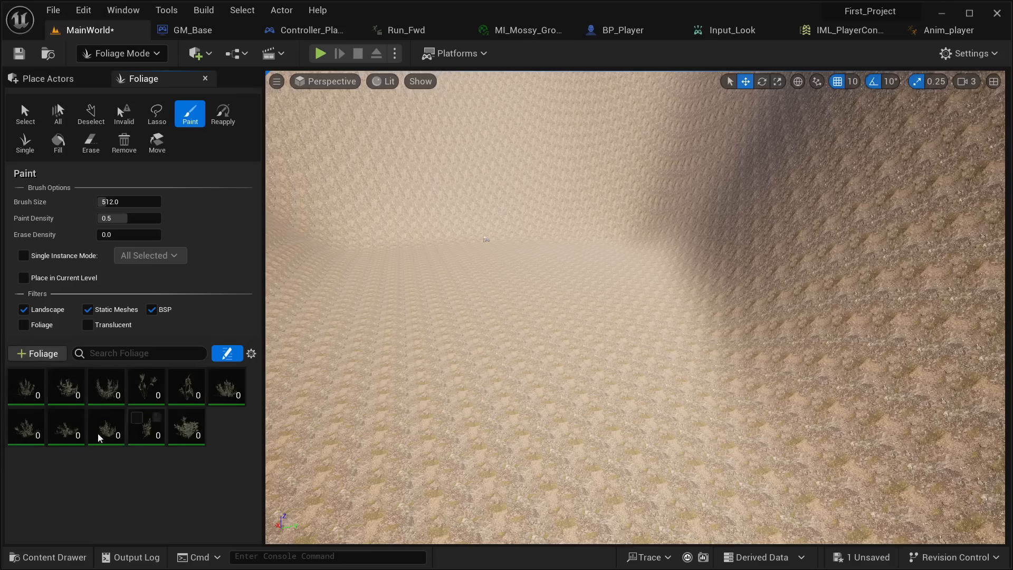
Browse to the Foliage folder under Megascans/3D_Plants/Rhazya_xdjmfeqqx in the project content
{"action": "left_click", "coordinate": [47, 558]}
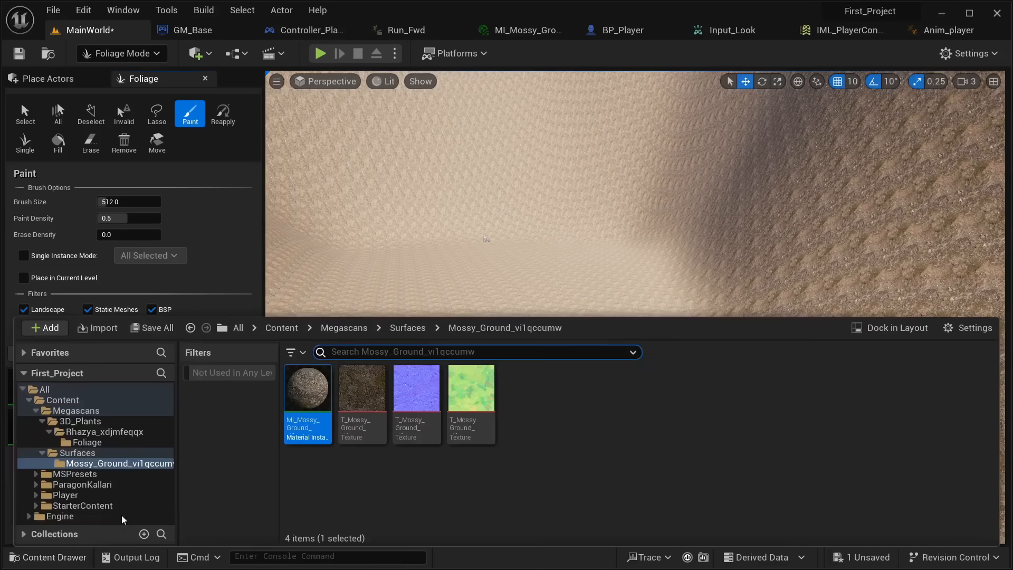
{"action": "left_click", "coordinate": [346, 329]}
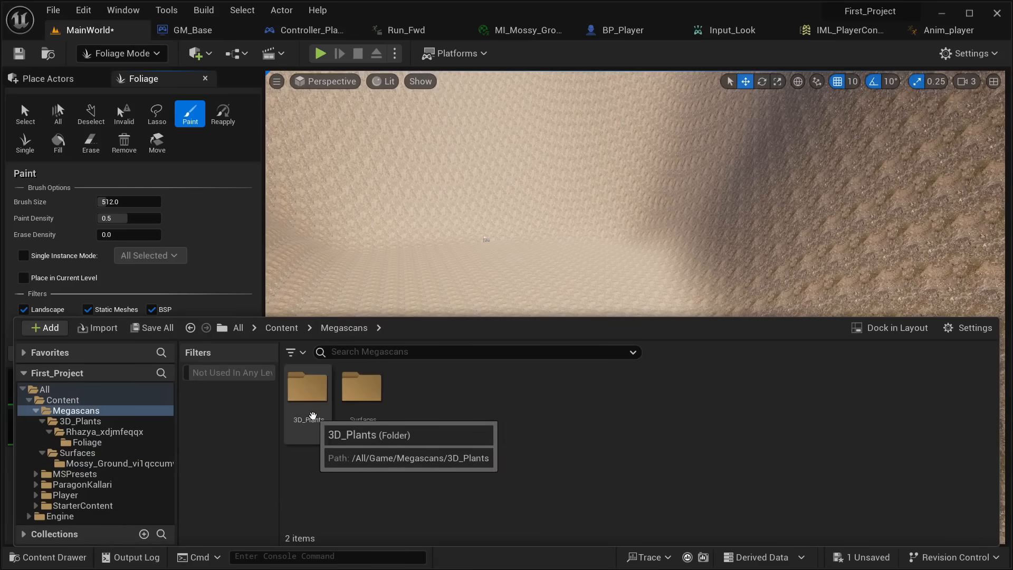
{"action": "double_click", "coordinate": [308, 396]}
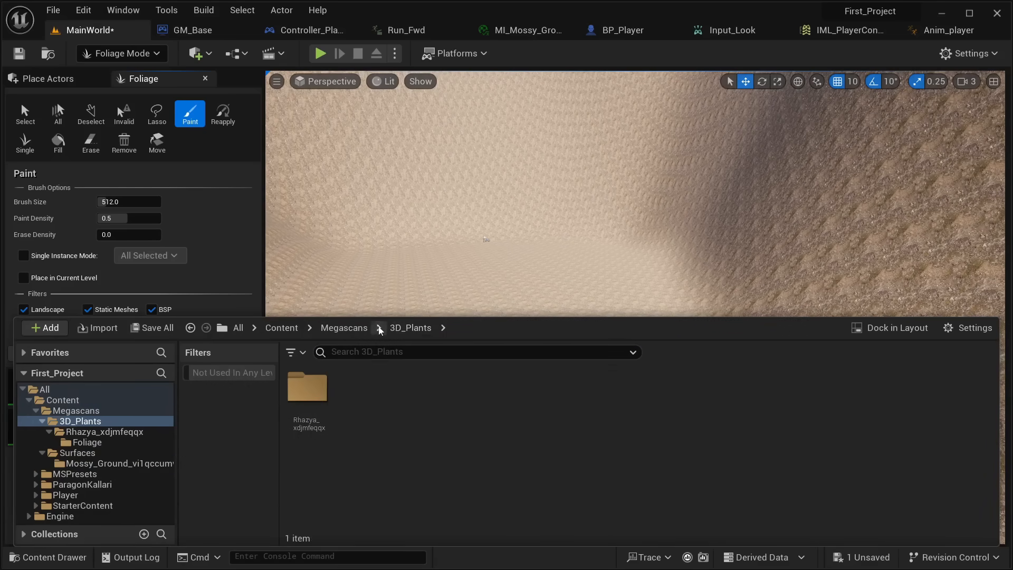
{"action": "left_click", "coordinate": [362, 329]}
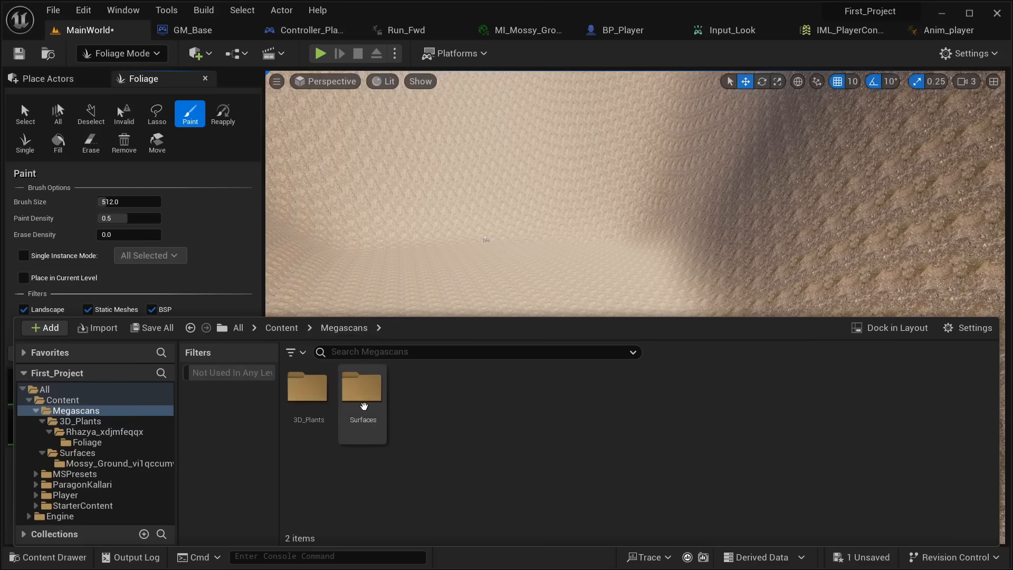
{"action": "double_click", "coordinate": [313, 406]}
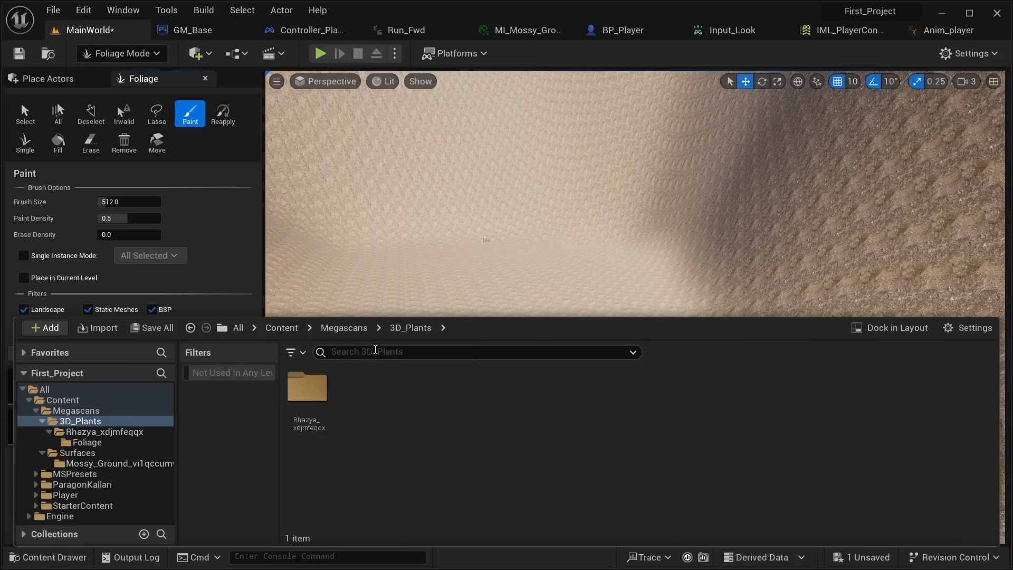
{"action": "left_click", "coordinate": [308, 395]}
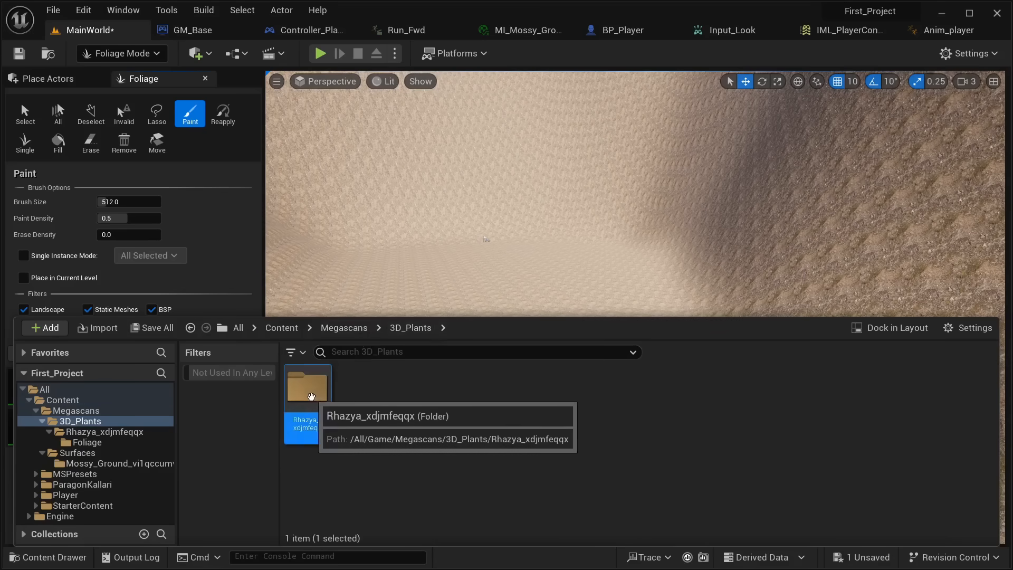
{"action": "double_click", "coordinate": [308, 396]}
{"action": "scroll", "coordinate": [476, 416], "scroll_direction": "down", "scroll_amount": 1}
{"action": "left_click", "coordinate": [317, 401]}
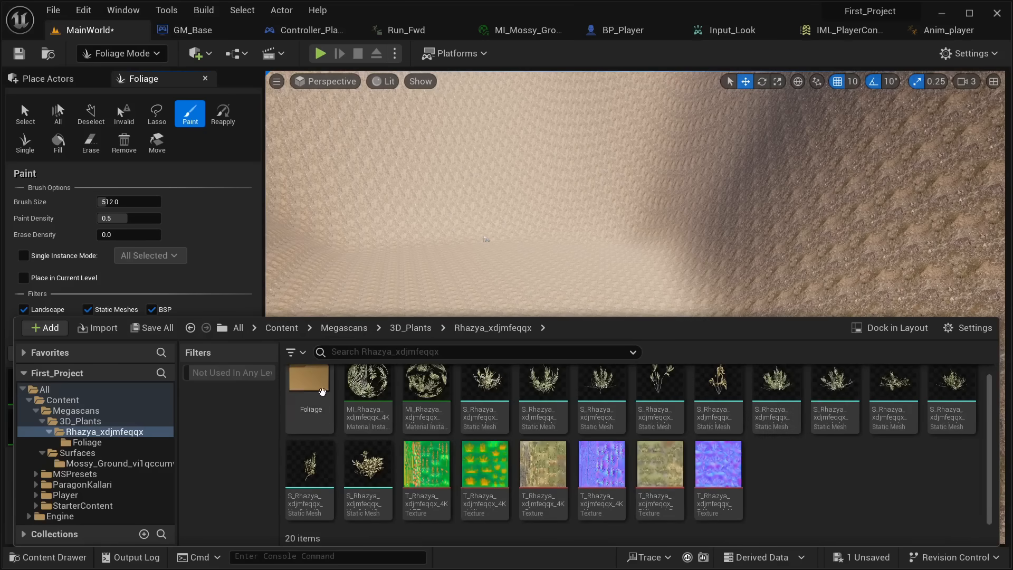
{"action": "double_click", "coordinate": [312, 401]}
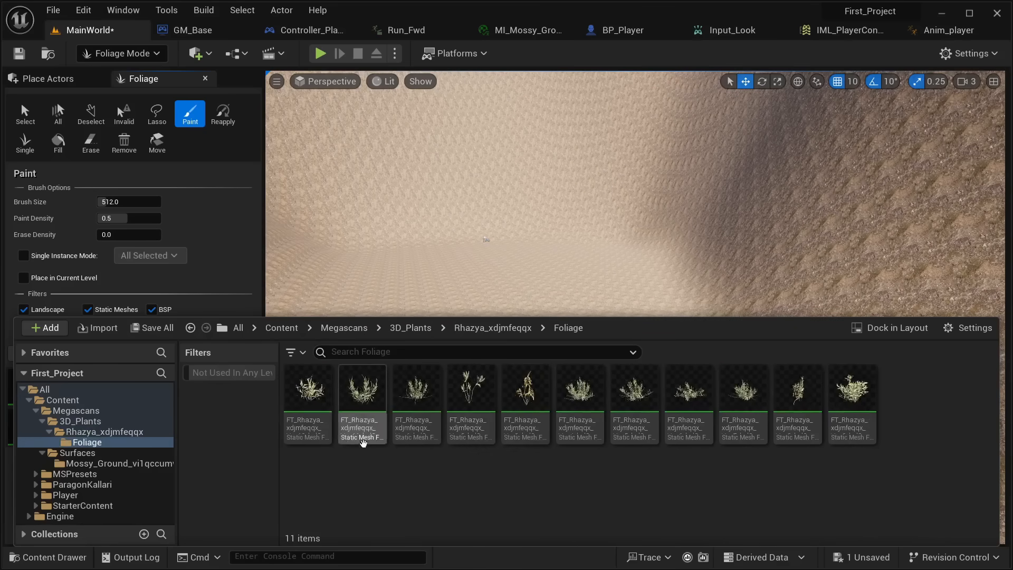
Highlight the full set of Rhazya static mesh foliage assets, clear the selection, and hide the content browser
{"action": "left_click", "coordinate": [294, 422]}
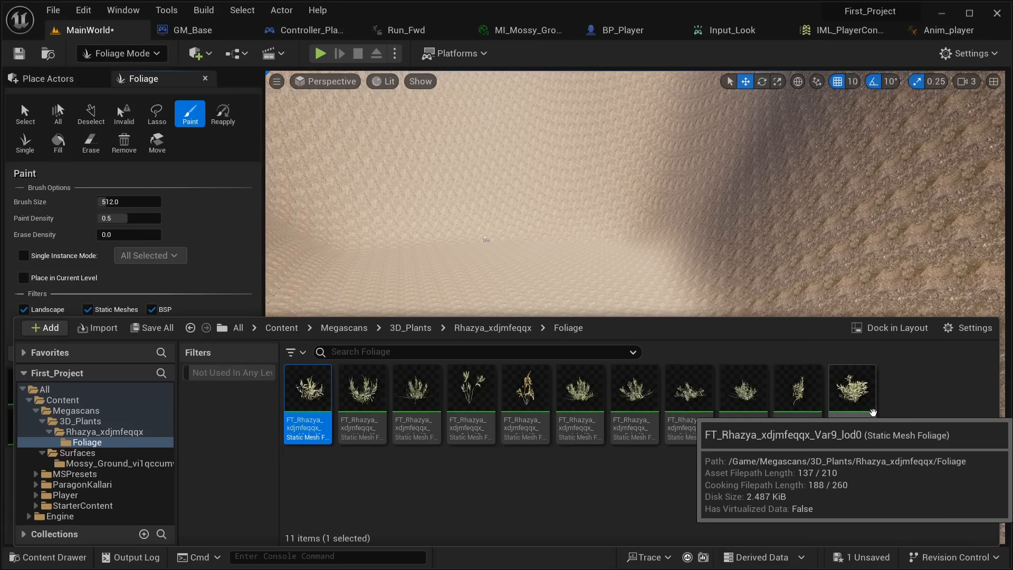
{"action": "left_click", "coordinate": [870, 433], "text": "shift"}
{"action": "left_click_drag", "start_coordinate": [458, 396], "coordinate": [602, 487]}
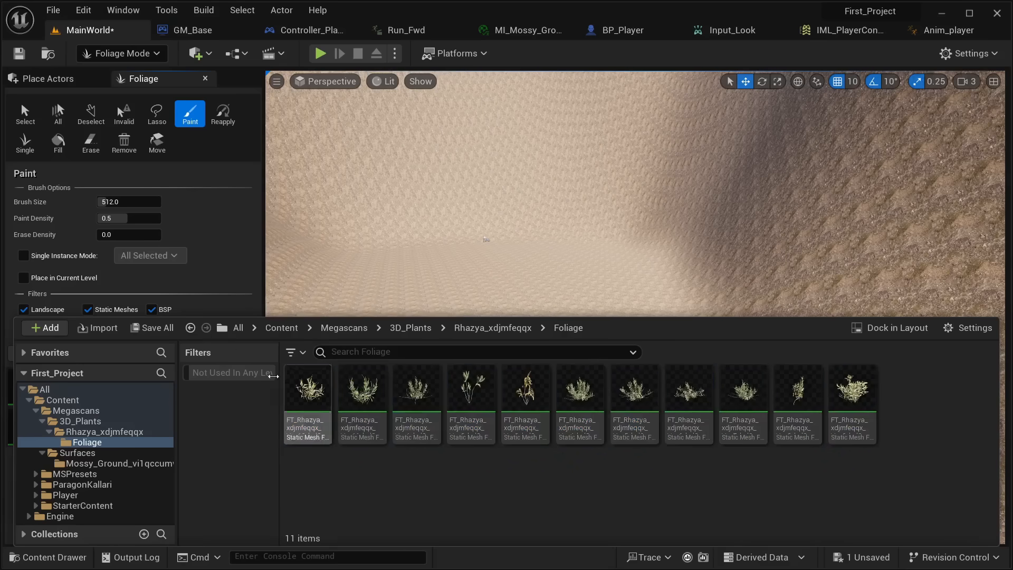
{"action": "left_click", "coordinate": [74, 557]}
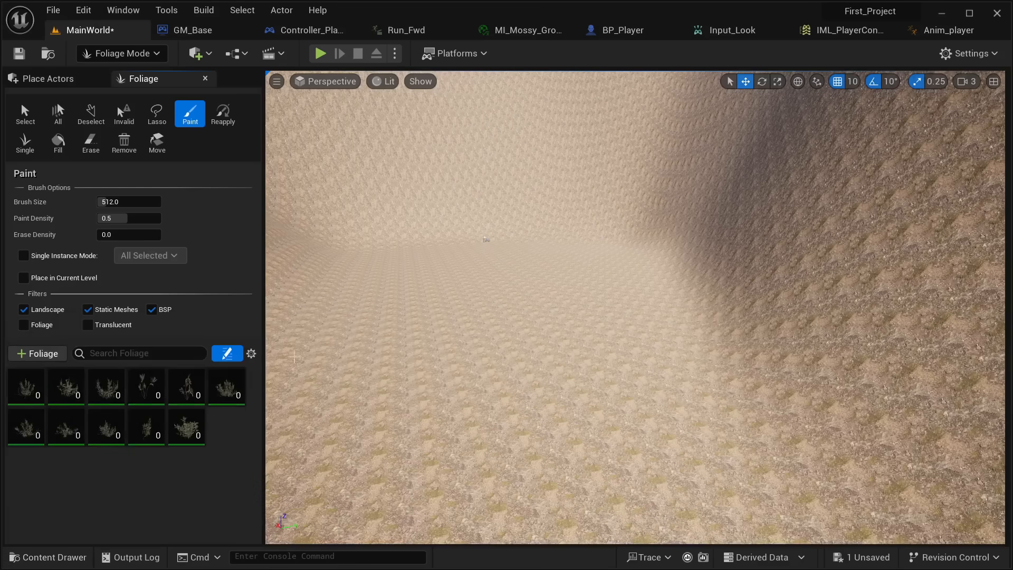
Activate the first Rhazya foliage type and paint patches of it across the valley floor at brush size 512 and density 0.5
{"action": "key", "text": "s"}
{"action": "mouse_move", "coordinate": [361, 316]}
{"action": "right_mouse_down"}
{"action": "mouse_move", "coordinate": [370, 323]}
{"action": "mouse_move", "coordinate": [348, 304]}
{"action": "mouse_move", "coordinate": [364, 304]}
{"action": "right_mouse_up"}
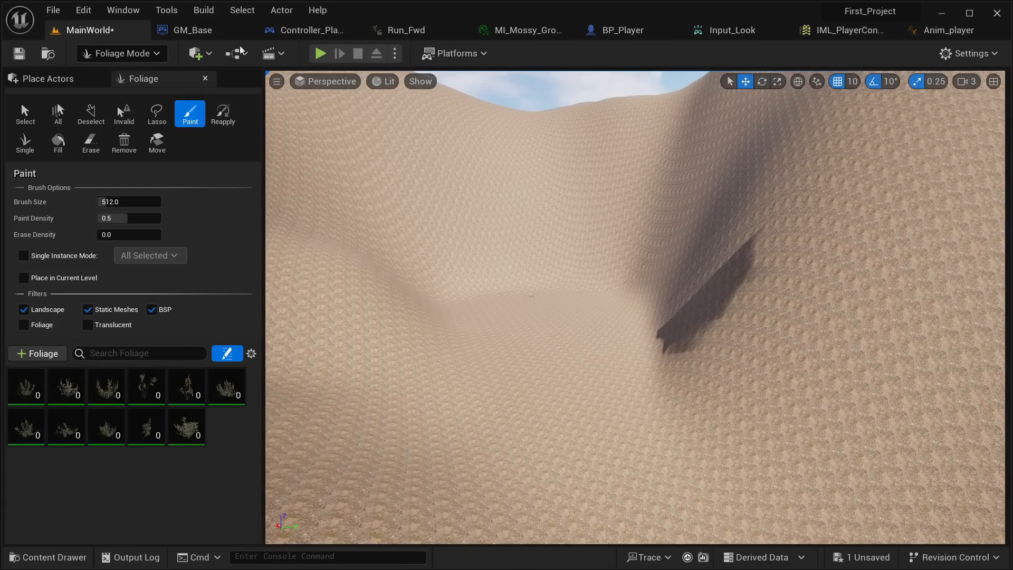
{"action": "right_click_drag", "start_coordinate": [532, 296], "coordinate": [545, 348]}
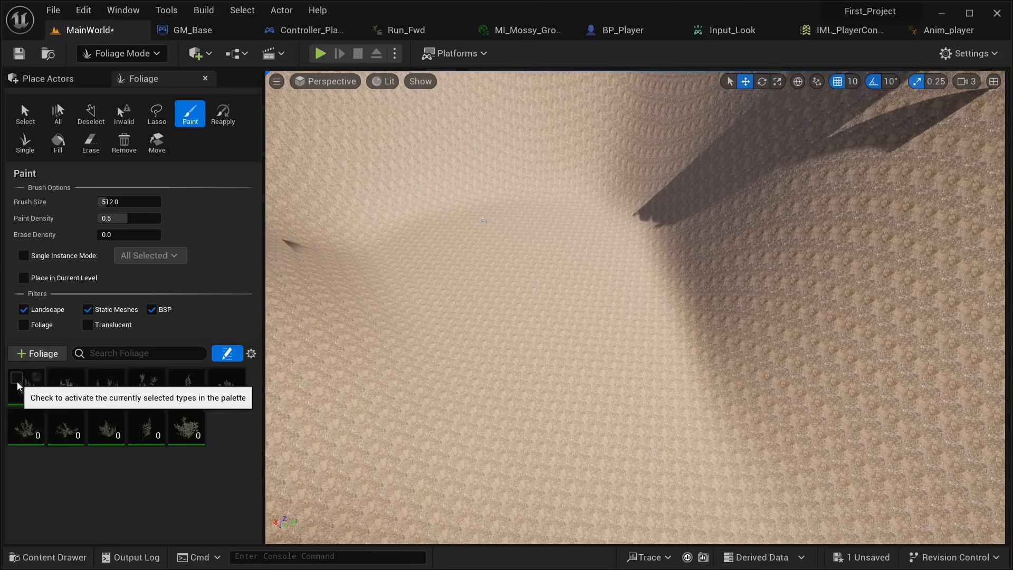
{"action": "left_click", "coordinate": [17, 381]}
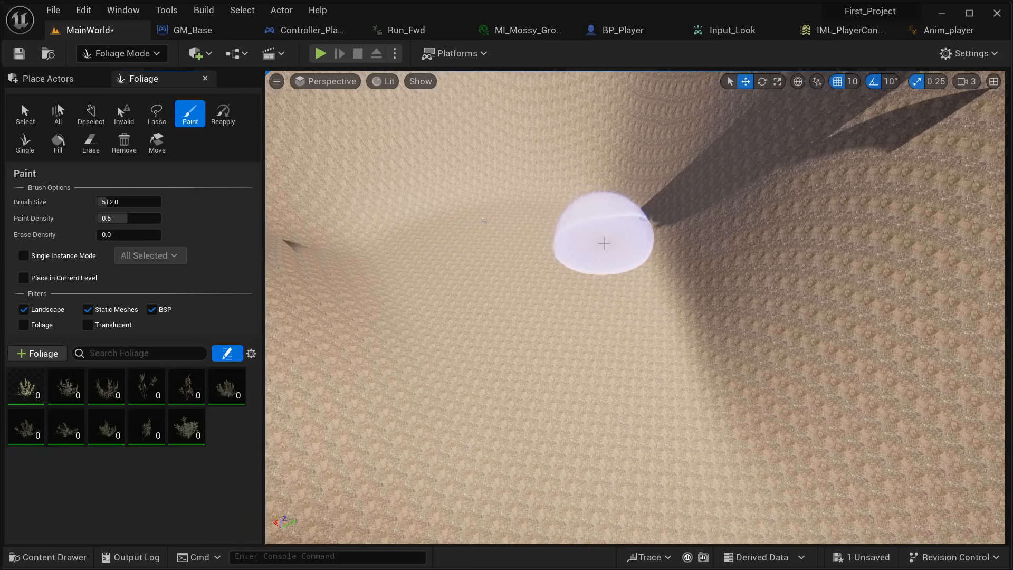
{"action": "mouse_move", "coordinate": [604, 243]}
{"action": "left_mouse_down"}
{"action": "mouse_move", "coordinate": [464, 248]}
{"action": "mouse_move", "coordinate": [600, 335]}
{"action": "mouse_move", "coordinate": [464, 337]}
{"action": "left_mouse_up"}
{"action": "mouse_move", "coordinate": [560, 339]}
{"action": "right_mouse_down"}
{"action": "mouse_move", "coordinate": [528, 364]}
{"action": "mouse_move", "coordinate": [548, 365]}
{"action": "mouse_move", "coordinate": [517, 374]}
{"action": "mouse_move", "coordinate": [563, 341]}
{"action": "right_mouse_up"}
{"action": "key", "text": "w"}
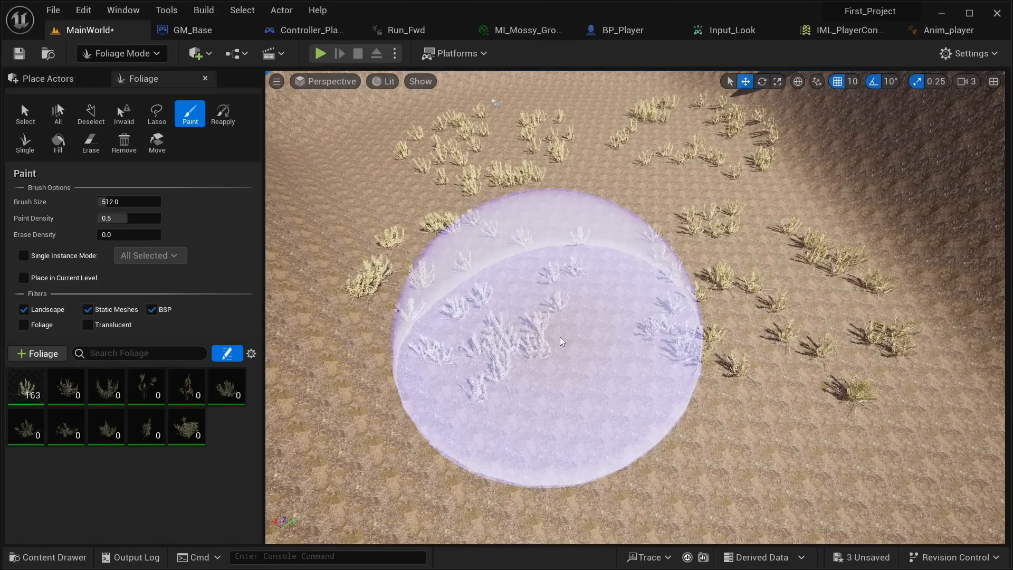
{"action": "key", "text": "s"}
{"action": "mouse_move", "coordinate": [563, 339]}
{"action": "right_mouse_down"}
{"action": "mouse_move", "coordinate": [546, 338]}
{"action": "mouse_move", "coordinate": [580, 327]}
{"action": "mouse_move", "coordinate": [542, 328]}
{"action": "right_mouse_up"}
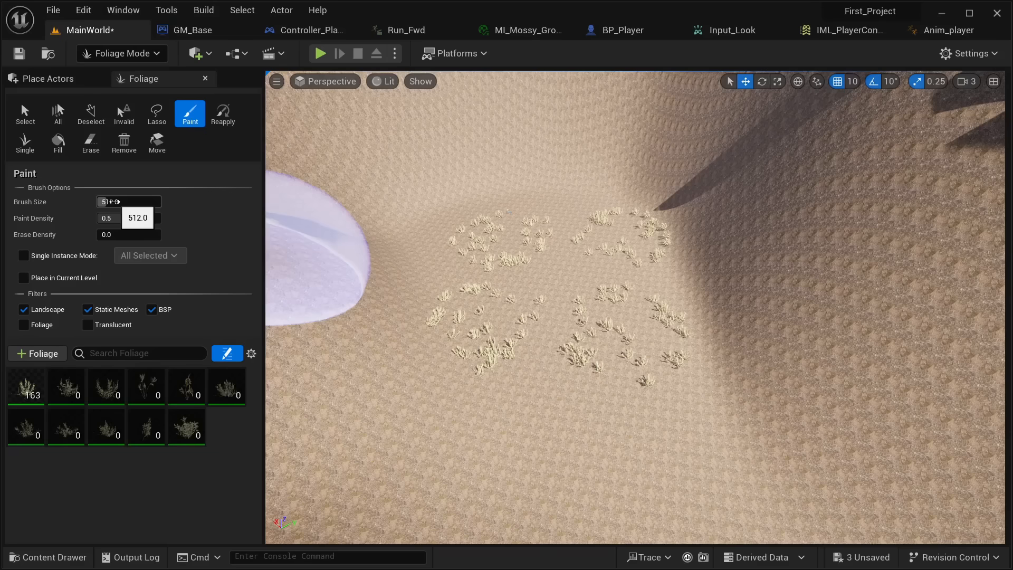
Enlarge the foliage brush to about 1045 and paint another Rhazya patch beside the existing plants in the valley
{"action": "left_click_drag", "start_coordinate": [109, 201], "coordinate": [158, 201]}
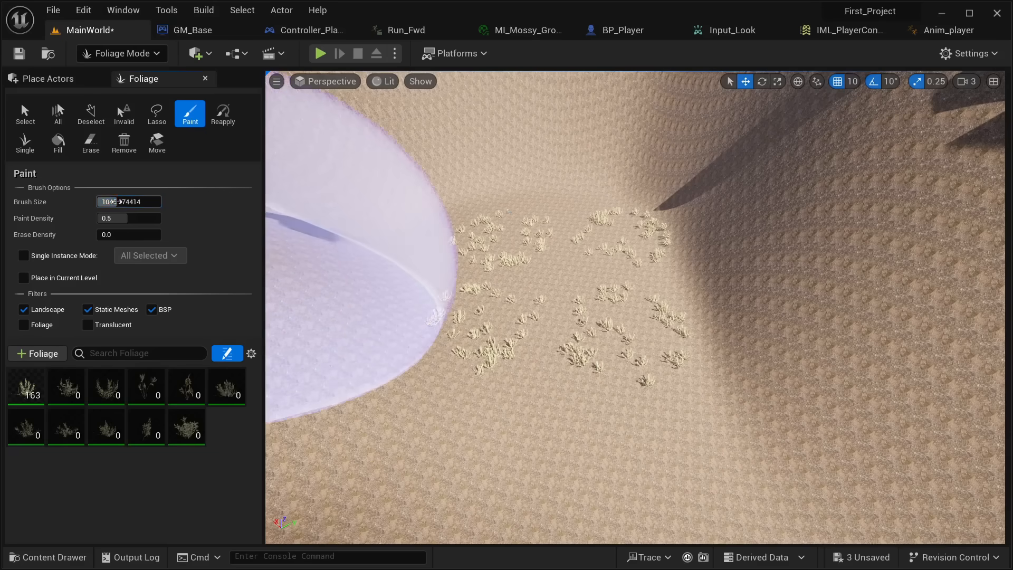
{"action": "key", "text": "s"}
{"action": "right_click_drag", "start_coordinate": [555, 391], "coordinate": [543, 427]}
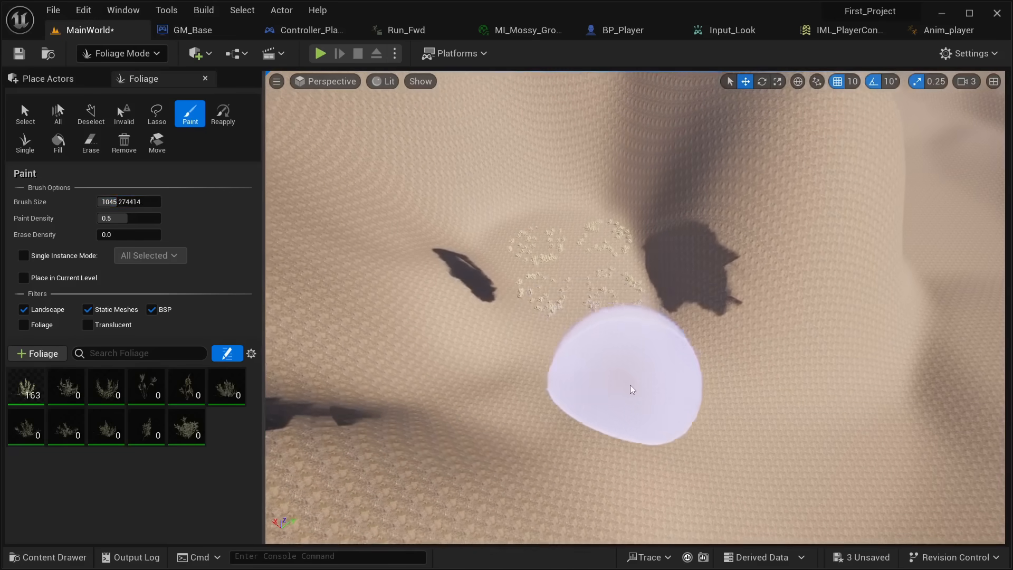
{"action": "left_click", "coordinate": [635, 392]}
Enlarge the foliage brush to about 3672 and paint a broad Rhazya patch over the bare hills outside the valley
{"action": "key", "text": "w"}
{"action": "mouse_move", "coordinate": [580, 376]}
{"action": "right_mouse_down"}
{"action": "mouse_move", "coordinate": [590, 381]}
{"action": "mouse_move", "coordinate": [586, 369]}
{"action": "mouse_move", "coordinate": [575, 376]}
{"action": "mouse_move", "coordinate": [607, 359]}
{"action": "mouse_move", "coordinate": [604, 343]}
{"action": "mouse_move", "coordinate": [675, 317]}
{"action": "mouse_move", "coordinate": [566, 377]}
{"action": "right_mouse_up"}
{"action": "key", "text": "s"}
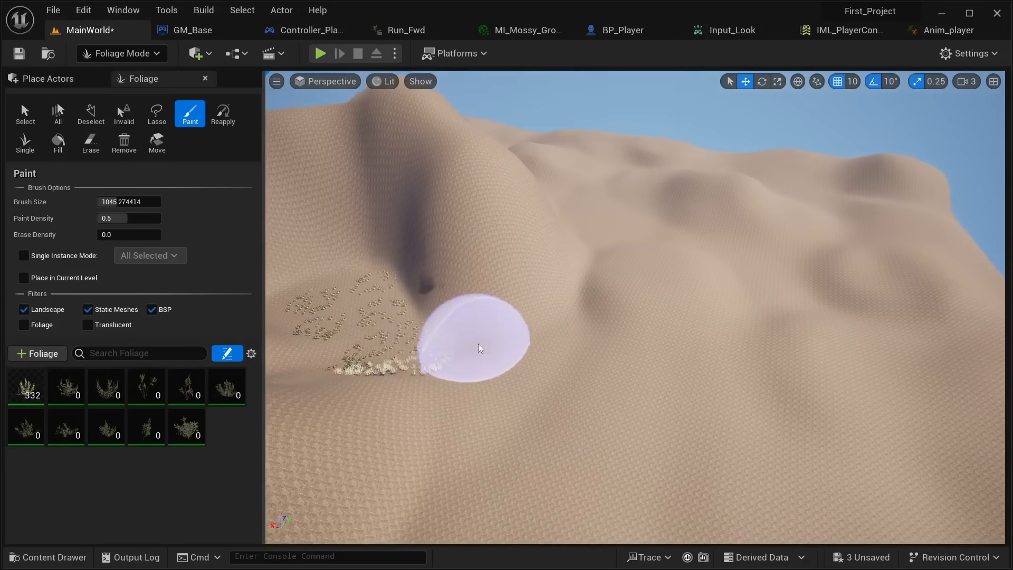
{"action": "right_click_drag", "start_coordinate": [695, 327], "coordinate": [776, 349]}
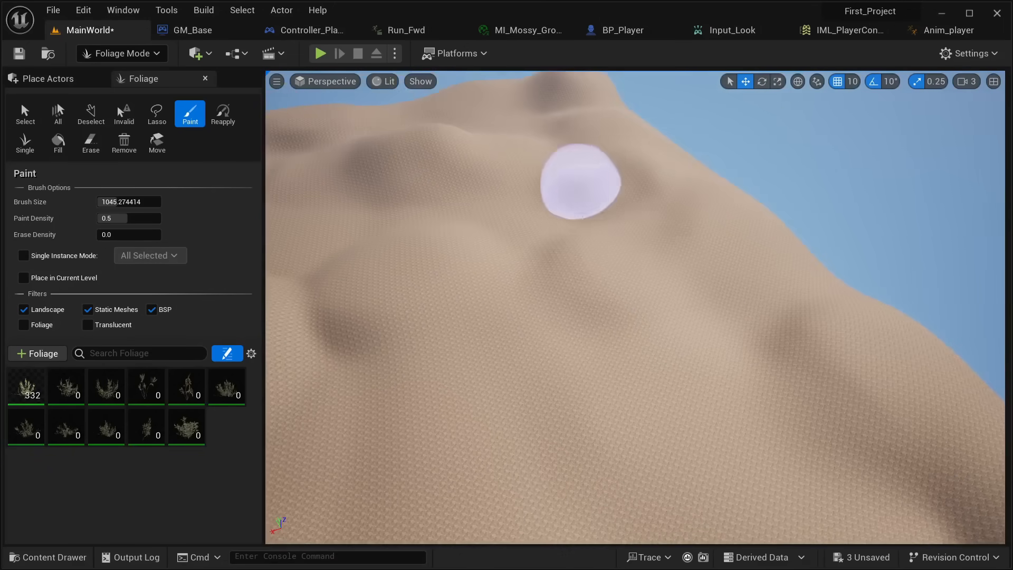
{"action": "right_click_drag", "start_coordinate": [580, 182], "coordinate": [552, 255]}
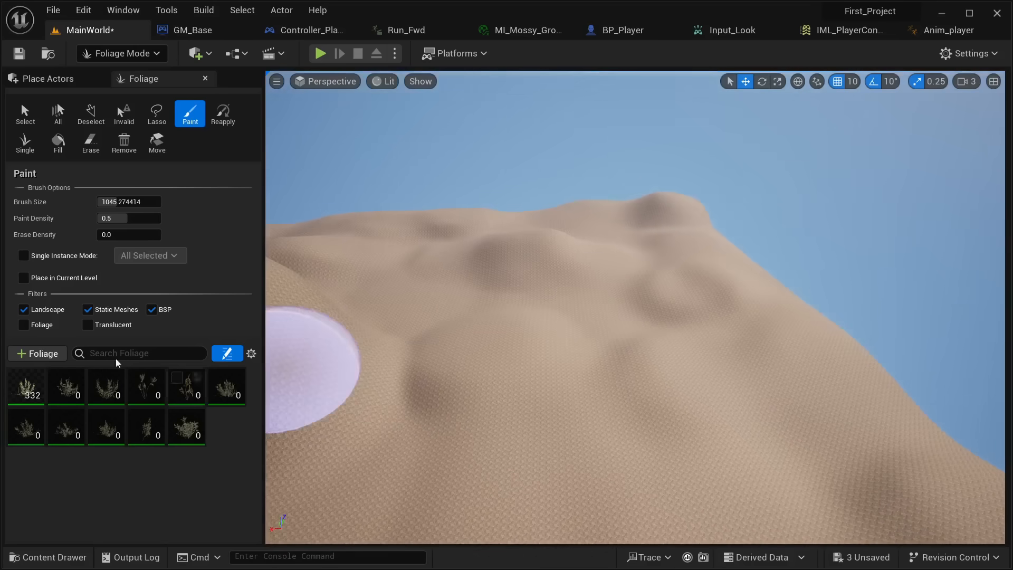
{"action": "left_click_drag", "start_coordinate": [118, 203], "coordinate": [150, 203]}
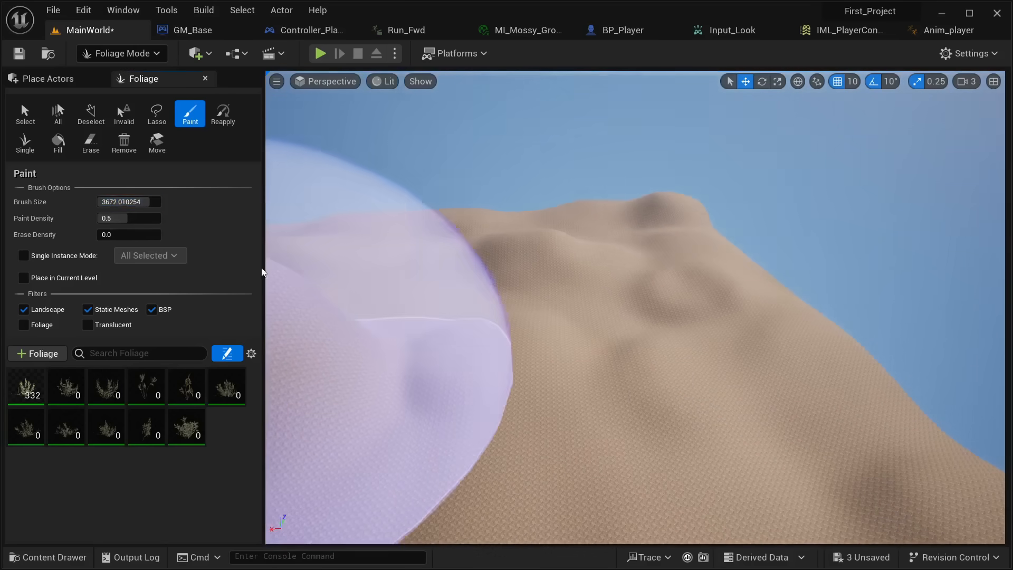
{"action": "right_click_drag", "start_coordinate": [402, 290], "coordinate": [465, 306]}
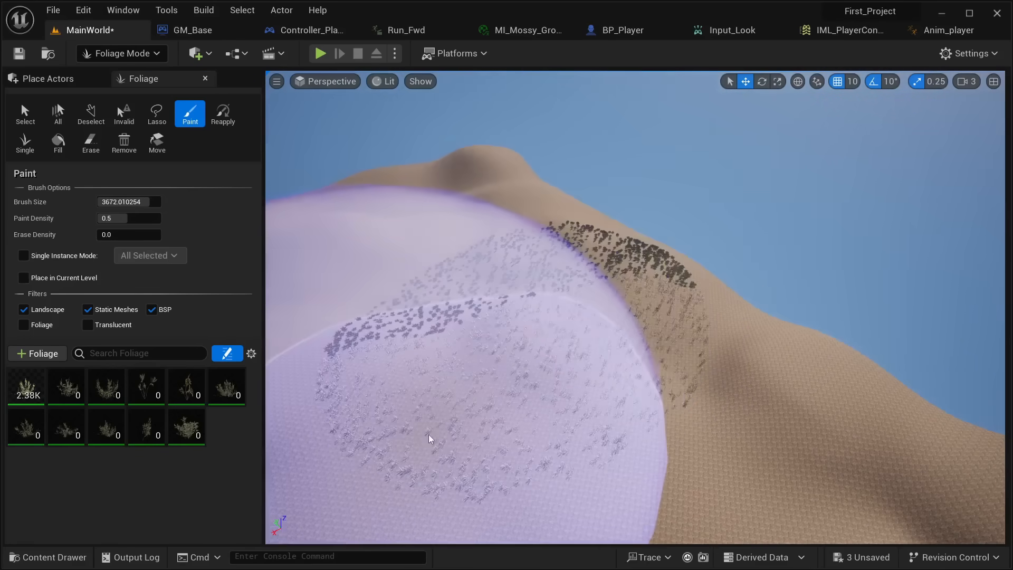
Set the paint density to 0.8 and paint a denser Rhazya patch on the open hills
{"action": "right_click_drag", "start_coordinate": [634, 306], "coordinate": [681, 269]}
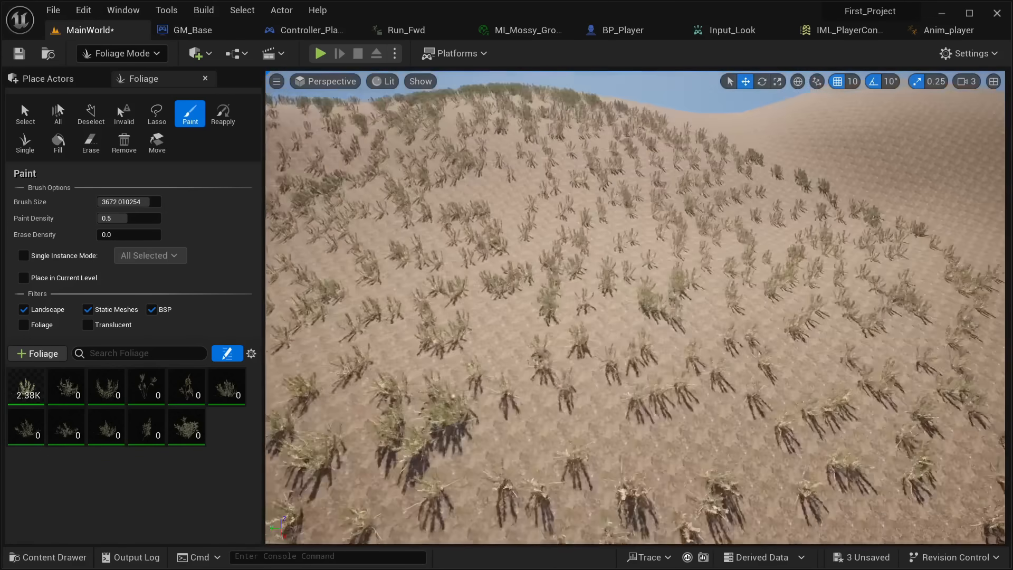
{"action": "mouse_move", "coordinate": [633, 306]}
{"action": "right_mouse_down"}
{"action": "mouse_move", "coordinate": [708, 301]}
{"action": "mouse_move", "coordinate": [623, 264]}
{"action": "mouse_move", "coordinate": [702, 283]}
{"action": "mouse_move", "coordinate": [570, 280]}
{"action": "mouse_move", "coordinate": [599, 248]}
{"action": "mouse_move", "coordinate": [646, 237]}
{"action": "mouse_move", "coordinate": [649, 264]}
{"action": "mouse_move", "coordinate": [713, 261]}
{"action": "mouse_move", "coordinate": [707, 251]}
{"action": "mouse_move", "coordinate": [776, 266]}
{"action": "mouse_move", "coordinate": [760, 316]}
{"action": "mouse_move", "coordinate": [781, 253]}
{"action": "mouse_move", "coordinate": [739, 306]}
{"action": "mouse_move", "coordinate": [681, 238]}
{"action": "mouse_move", "coordinate": [671, 203]}
{"action": "mouse_move", "coordinate": [596, 209]}
{"action": "mouse_move", "coordinate": [596, 263]}
{"action": "right_mouse_up"}
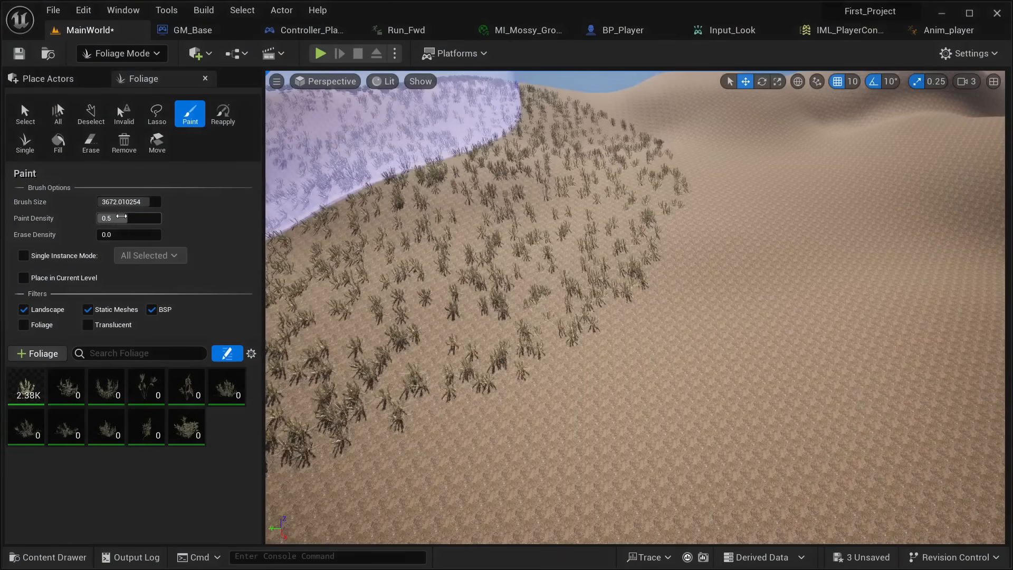
{"action": "left_click", "coordinate": [123, 216]}
{"action": "type", "text": "0.8"}
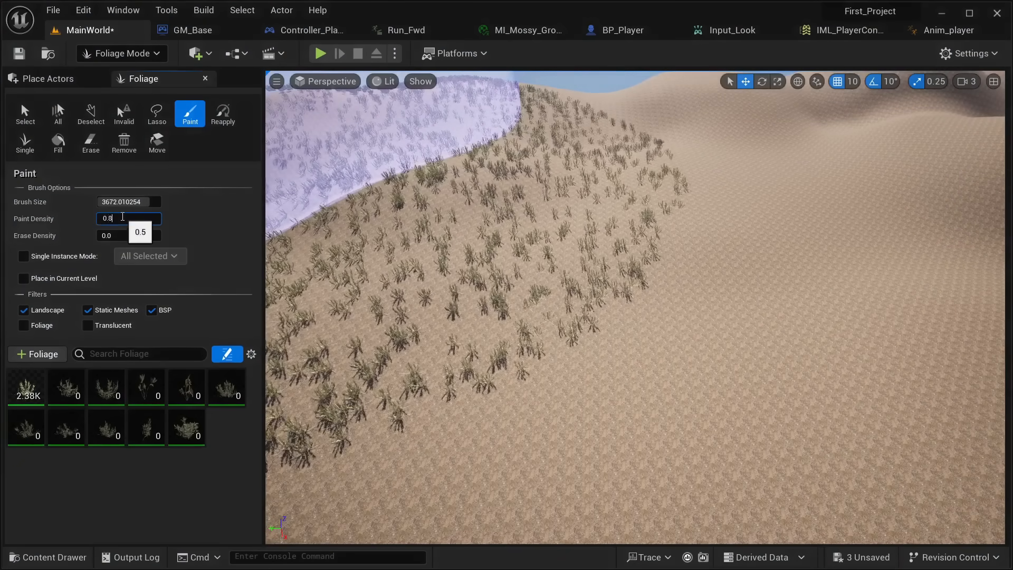
{"action": "key", "text": "Return"}
{"action": "mouse_move", "coordinate": [636, 307]}
{"action": "right_mouse_down"}
{"action": "mouse_move", "coordinate": [635, 237]}
{"action": "mouse_move", "coordinate": [612, 250]}
{"action": "mouse_move", "coordinate": [605, 227]}
{"action": "mouse_move", "coordinate": [607, 263]}
{"action": "mouse_move", "coordinate": [610, 211]}
{"action": "mouse_move", "coordinate": [607, 248]}
{"action": "mouse_move", "coordinate": [609, 224]}
{"action": "mouse_move", "coordinate": [624, 217]}
{"action": "mouse_move", "coordinate": [615, 211]}
{"action": "right_mouse_up"}
{"action": "key", "text": "w"}
{"action": "key", "text": "s"}
{"action": "key", "text": "w"}
{"action": "key", "text": "s"}
Set the paint density to 1.0 and paint one more Rhazya patch on the bare hill beyond the painted areas
{"action": "left_click", "coordinate": [142, 218]}
{"action": "type", "text": "1"}
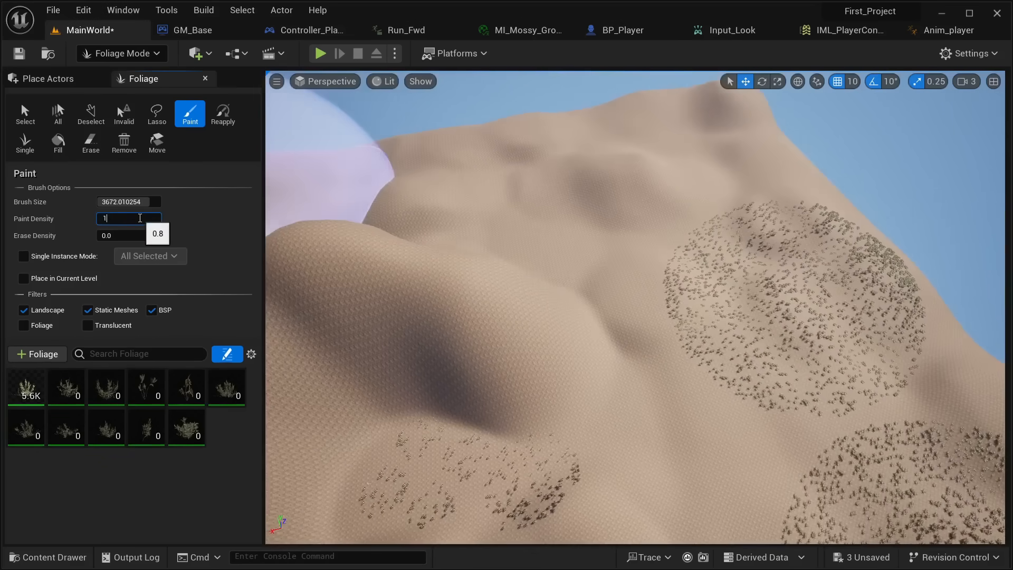
{"action": "key", "text": "Return"}
{"action": "left_click", "coordinate": [596, 243]}
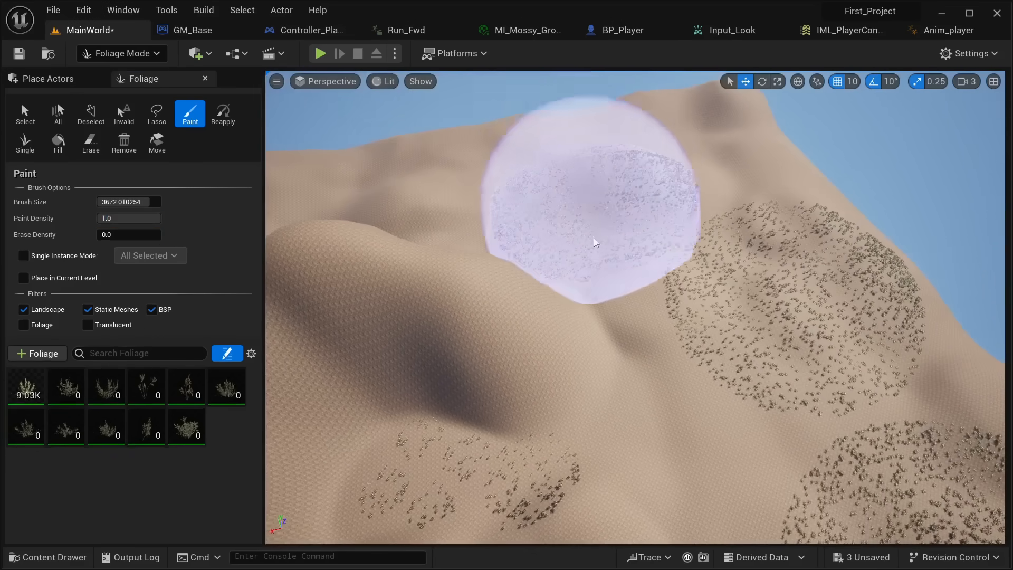
Activate the second Rhazya foliage type as well, and set the paint density to 0.5 and the brush size to about 1103
{"action": "right_click_drag", "start_coordinate": [595, 243], "coordinate": [596, 291]}
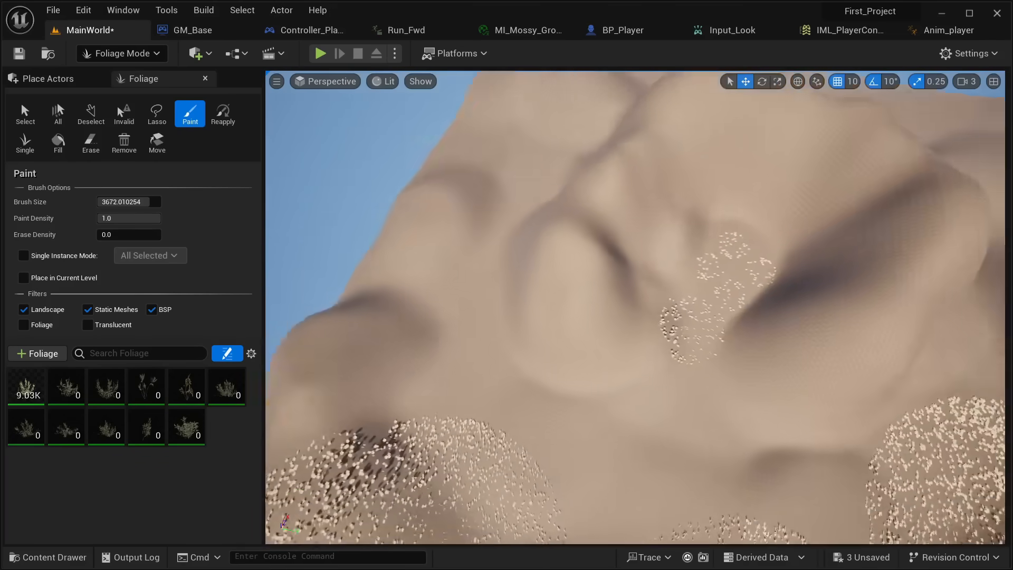
{"action": "key", "text": "w"}
{"action": "right_click_drag", "start_coordinate": [596, 291], "coordinate": [607, 259]}
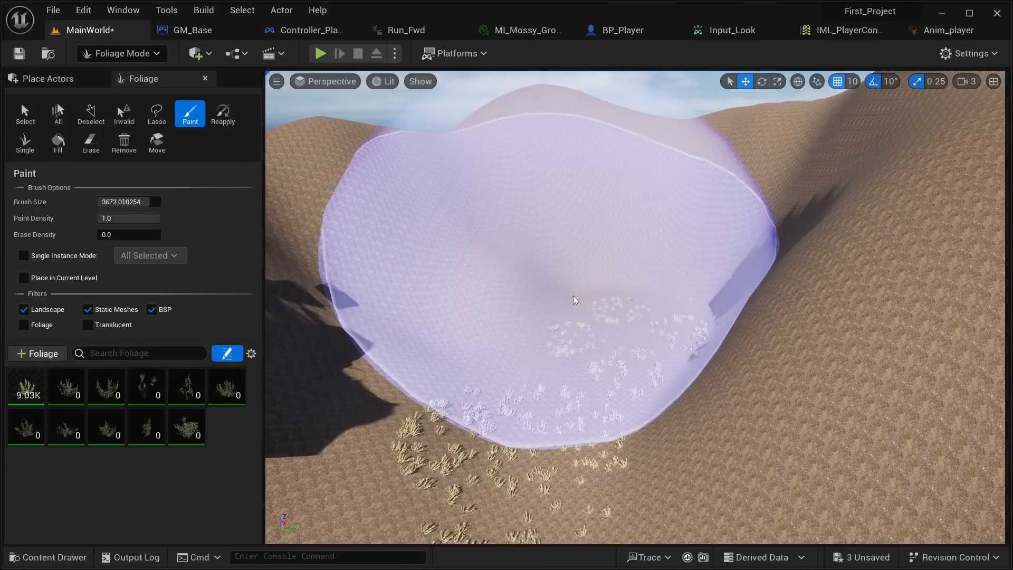
{"action": "mouse_move", "coordinate": [575, 300]}
{"action": "right_mouse_down"}
{"action": "mouse_move", "coordinate": [578, 369]}
{"action": "mouse_move", "coordinate": [607, 327]}
{"action": "mouse_move", "coordinate": [606, 296]}
{"action": "right_mouse_up"}
{"action": "key", "text": "w"}
{"action": "mouse_move", "coordinate": [317, 382]}
{"action": "right_mouse_down"}
{"action": "mouse_move", "coordinate": [401, 322]}
{"action": "mouse_move", "coordinate": [497, 327]}
{"action": "mouse_move", "coordinate": [549, 346]}
{"action": "right_mouse_up"}
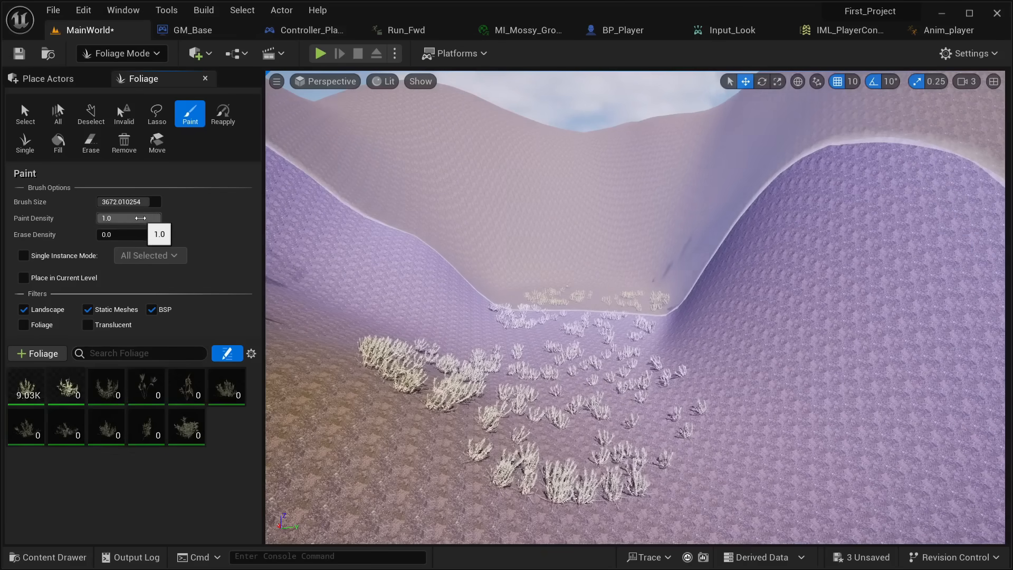
{"action": "left_click", "coordinate": [141, 218]}
{"action": "type", "text": "0.5"}
{"action": "key", "text": "Return"}
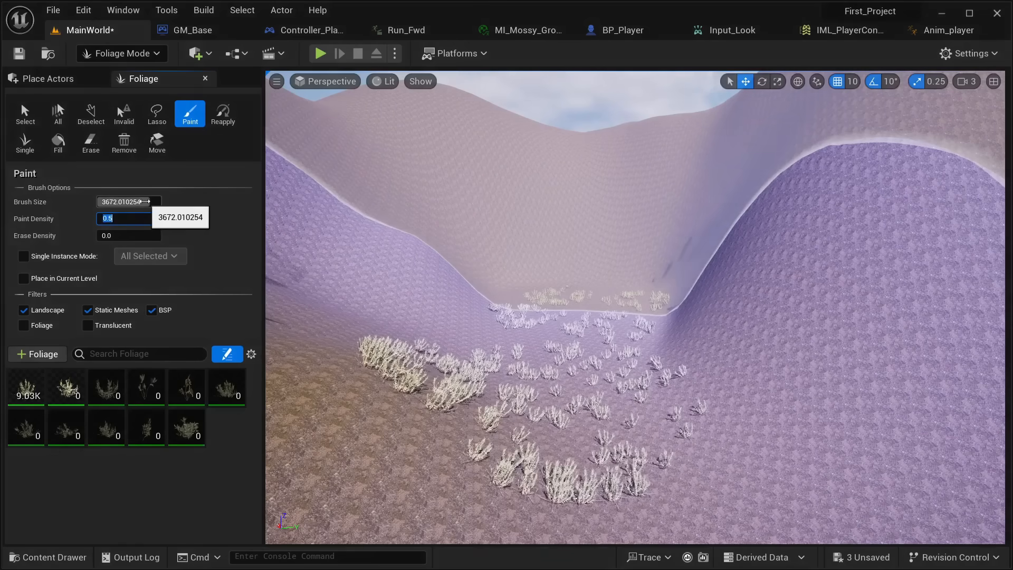
{"action": "left_click_drag", "start_coordinate": [145, 202], "coordinate": [117, 201]}
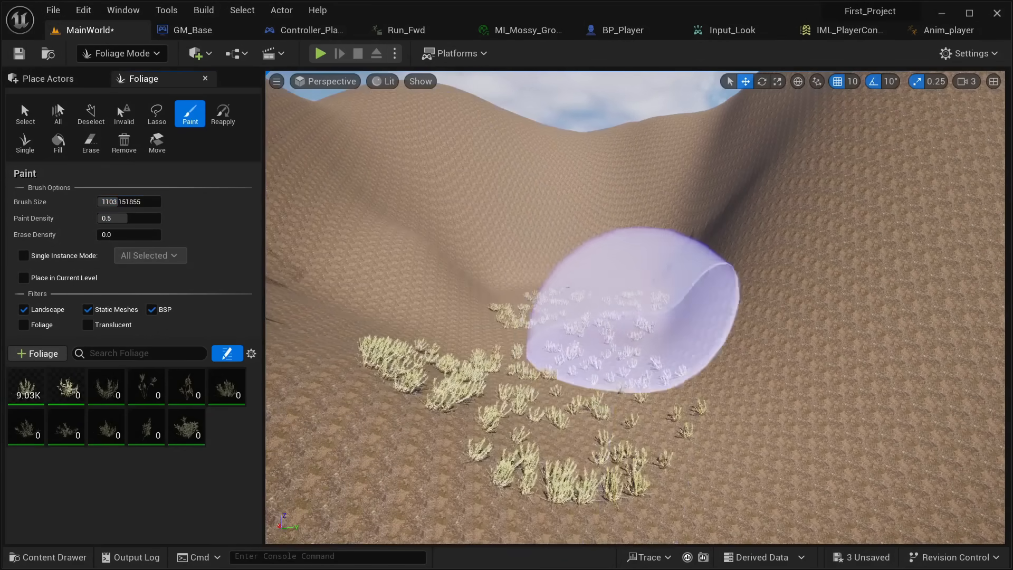
Paint a mixed patch of both active Rhazya types on the bare ground next to the valley plants
{"action": "mouse_move", "coordinate": [581, 345]}
{"action": "right_mouse_down"}
{"action": "mouse_move", "coordinate": [594, 393]}
{"action": "mouse_move", "coordinate": [636, 396]}
{"action": "mouse_move", "coordinate": [533, 330]}
{"action": "mouse_move", "coordinate": [576, 329]}
{"action": "mouse_move", "coordinate": [618, 356]}
{"action": "mouse_move", "coordinate": [604, 372]}
{"action": "right_mouse_up"}
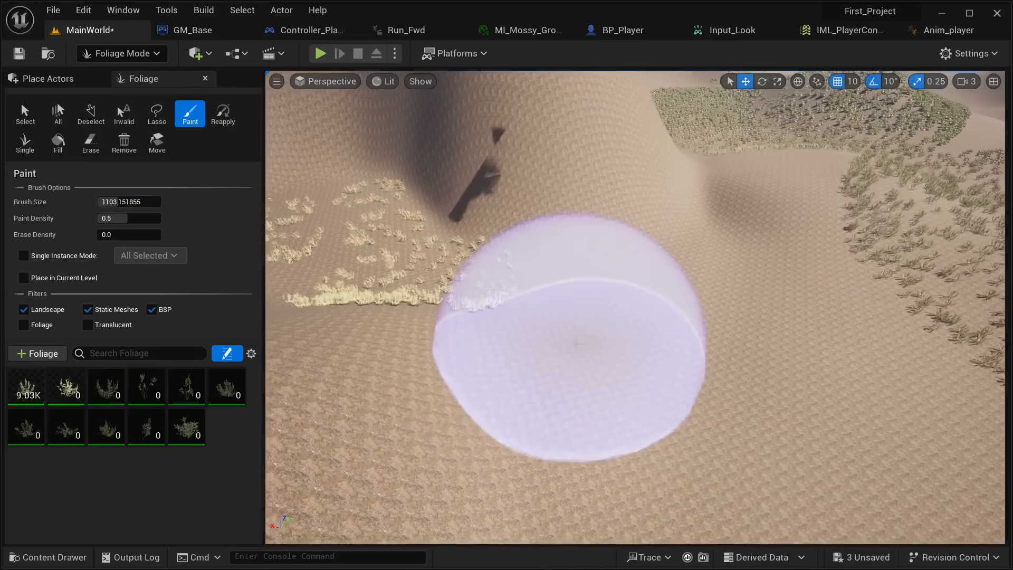
{"action": "left_click", "coordinate": [613, 333]}
{"action": "mouse_move", "coordinate": [668, 385]}
{"action": "right_mouse_down"}
{"action": "mouse_move", "coordinate": [699, 430]}
{"action": "mouse_move", "coordinate": [690, 371]}
{"action": "mouse_move", "coordinate": [658, 332]}
{"action": "right_mouse_up"}
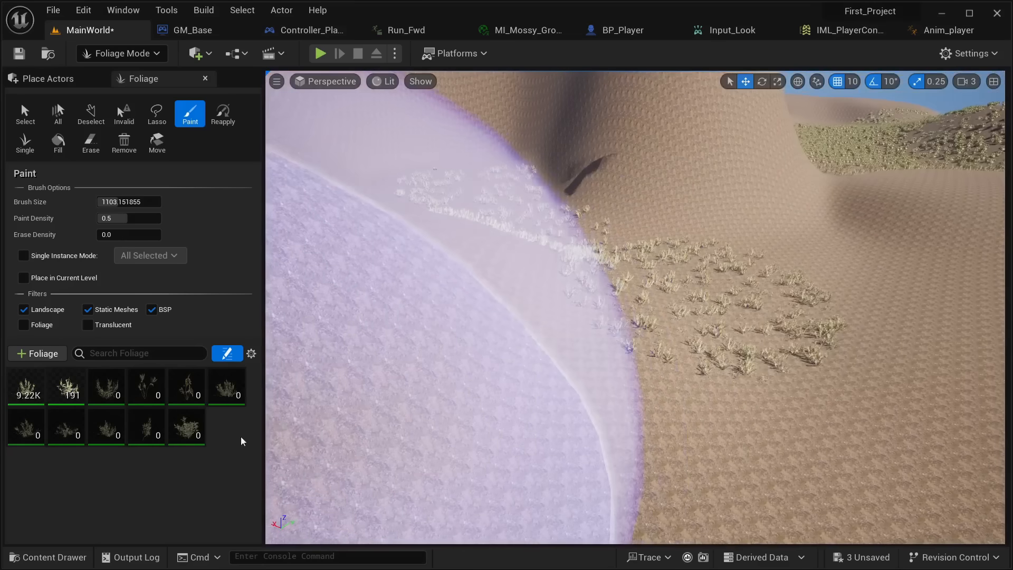
Activate the third, fourth and fifth Rhazya foliage types and paint a mix of the five active types on the valley slope
{"action": "left_click", "coordinate": [97, 378]}
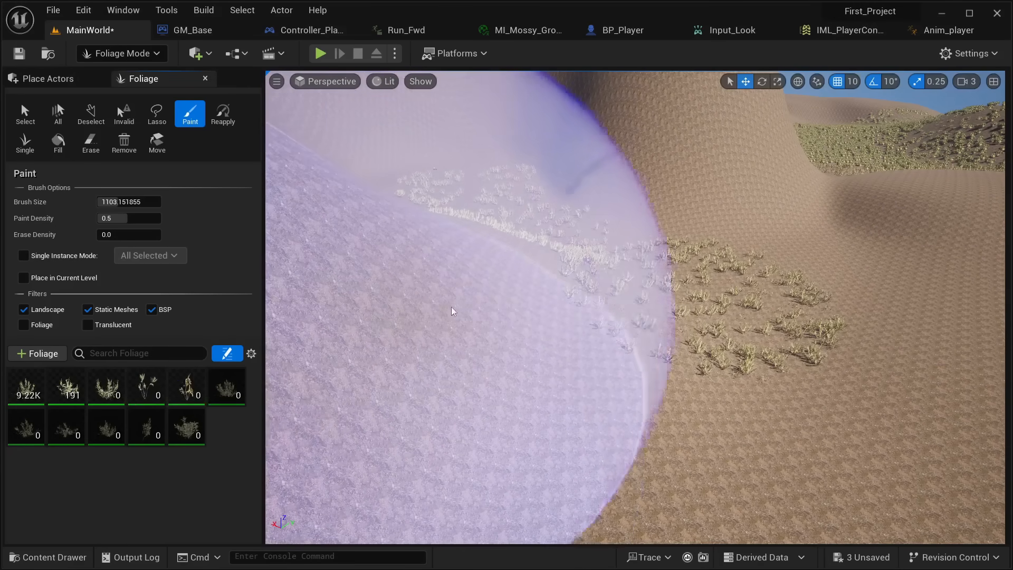
{"action": "right_click_drag", "start_coordinate": [453, 311], "coordinate": [454, 337]}
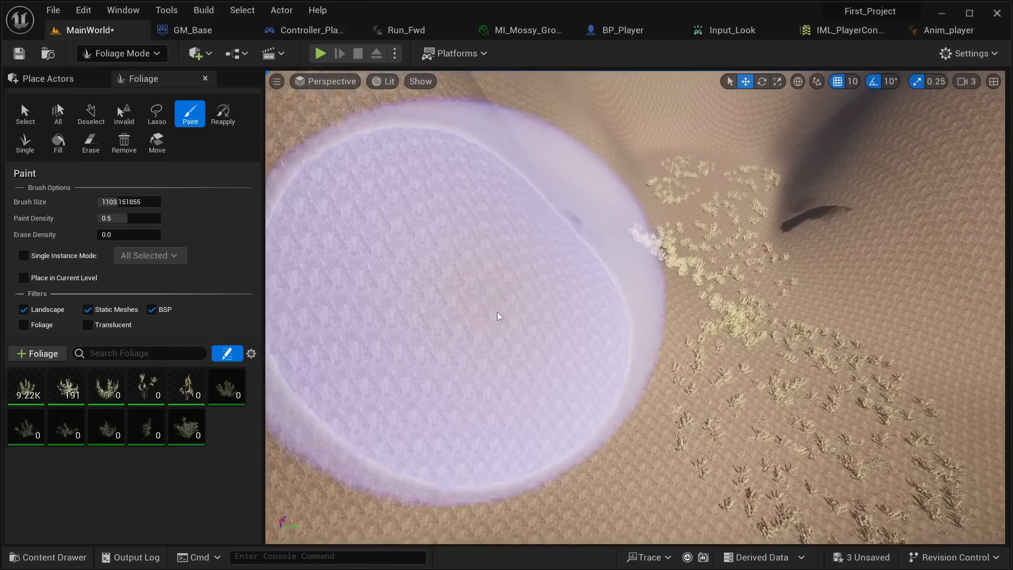
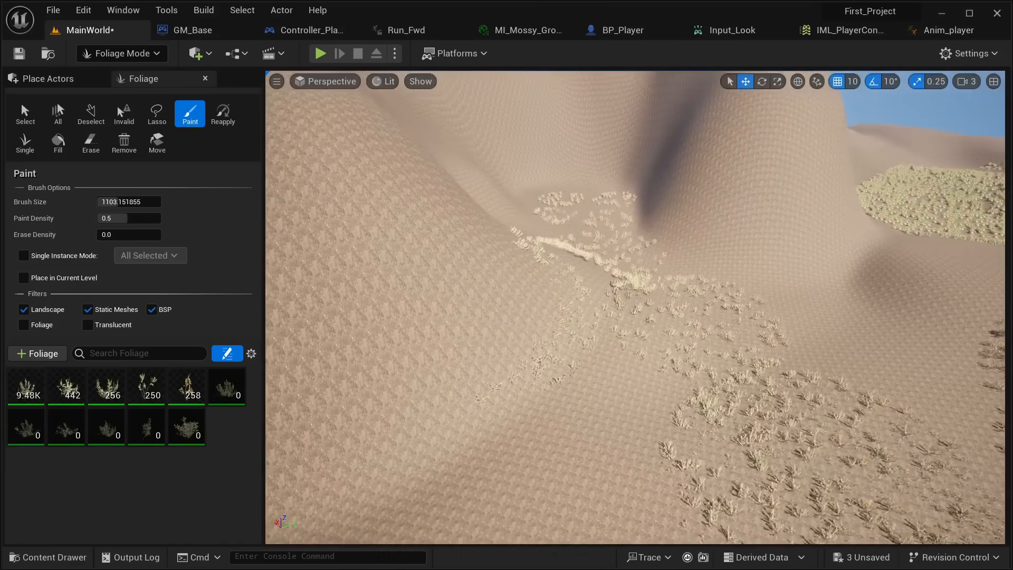
{"action": "right_click_drag", "start_coordinate": [635, 307], "coordinate": [702, 283]}
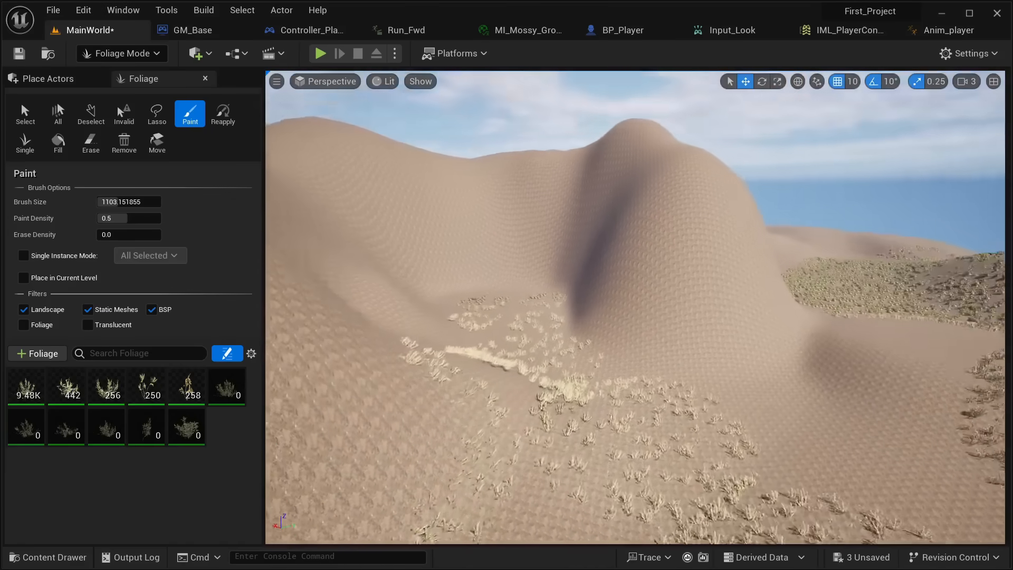
{"action": "mouse_move", "coordinate": [636, 307]}
{"action": "right_mouse_down"}
{"action": "mouse_move", "coordinate": [565, 312]}
{"action": "mouse_move", "coordinate": [631, 301]}
{"action": "mouse_move", "coordinate": [641, 364]}
{"action": "mouse_move", "coordinate": [623, 356]}
{"action": "mouse_move", "coordinate": [670, 295]}
{"action": "mouse_move", "coordinate": [594, 295]}
{"action": "right_mouse_up"}
{"action": "mouse_move", "coordinate": [588, 426]}
{"action": "left_mouse_down"}
{"action": "mouse_move", "coordinate": [570, 408]}
{"action": "mouse_move", "coordinate": [544, 464]}
{"action": "mouse_move", "coordinate": [566, 452]}
{"action": "mouse_move", "coordinate": [339, 362]}
{"action": "left_mouse_up"}
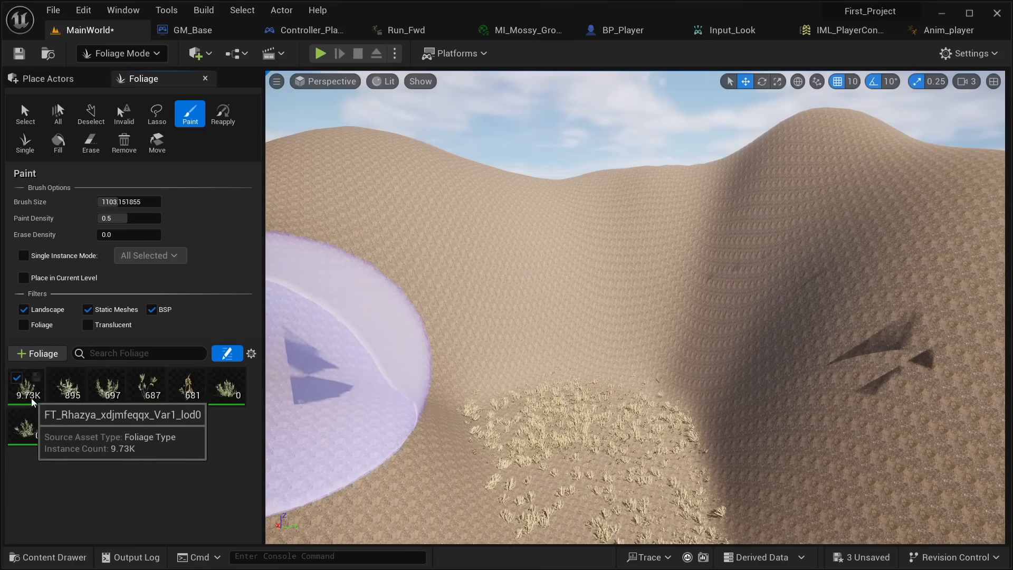
Activate the remaining Rhazya foliage types and paint a dense mix of all eleven through the valley and over its neighbouring slopes
{"action": "mouse_move", "coordinate": [535, 407]}
{"action": "right_mouse_down"}
{"action": "mouse_move", "coordinate": [538, 527]}
{"action": "mouse_move", "coordinate": [534, 423]}
{"action": "mouse_move", "coordinate": [544, 406]}
{"action": "right_mouse_up"}
{"action": "key", "text": "s"}
{"action": "mouse_move", "coordinate": [529, 283]}
{"action": "left_mouse_down"}
{"action": "mouse_move", "coordinate": [503, 256]}
{"action": "mouse_move", "coordinate": [428, 349]}
{"action": "mouse_move", "coordinate": [448, 512]}
{"action": "mouse_move", "coordinate": [513, 440]}
{"action": "left_mouse_up"}
{"action": "mouse_move", "coordinate": [513, 440]}
{"action": "right_mouse_down"}
{"action": "mouse_move", "coordinate": [559, 470]}
{"action": "mouse_move", "coordinate": [633, 486]}
{"action": "right_mouse_up"}
{"action": "mouse_move", "coordinate": [521, 433]}
{"action": "left_mouse_down"}
{"action": "mouse_move", "coordinate": [501, 231]}
{"action": "mouse_move", "coordinate": [528, 291]}
{"action": "mouse_move", "coordinate": [627, 375]}
{"action": "left_mouse_up"}
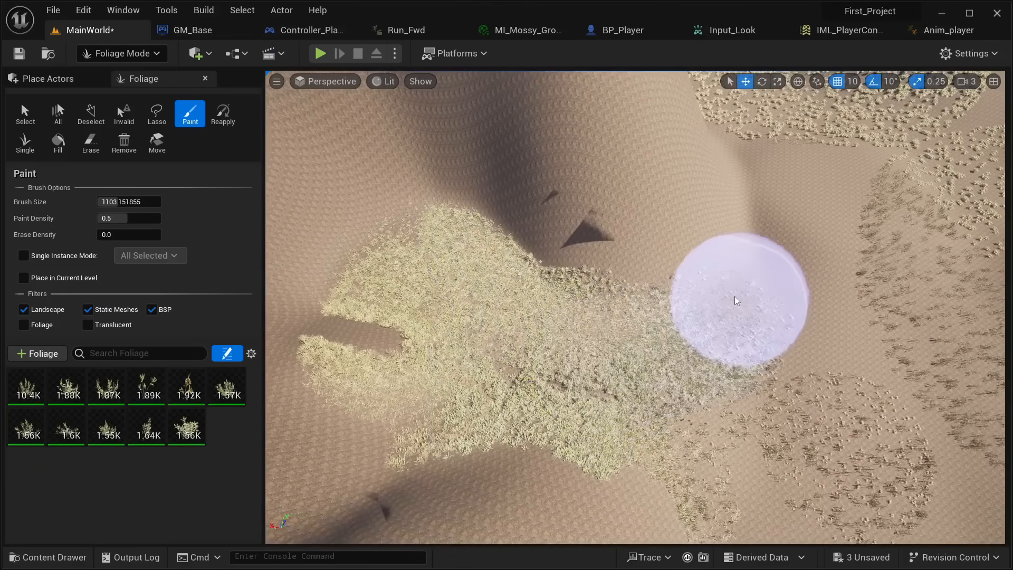
{"action": "mouse_move", "coordinate": [790, 210]}
{"action": "left_mouse_down"}
{"action": "mouse_move", "coordinate": [846, 35]}
{"action": "mouse_move", "coordinate": [839, 211]}
{"action": "left_mouse_up"}
Examine the dense Rhazya coverage along the valley from close up and at ground level
{"action": "right_click_drag", "start_coordinate": [839, 211], "coordinate": [1003, 119]}
{"action": "key", "text": "w"}
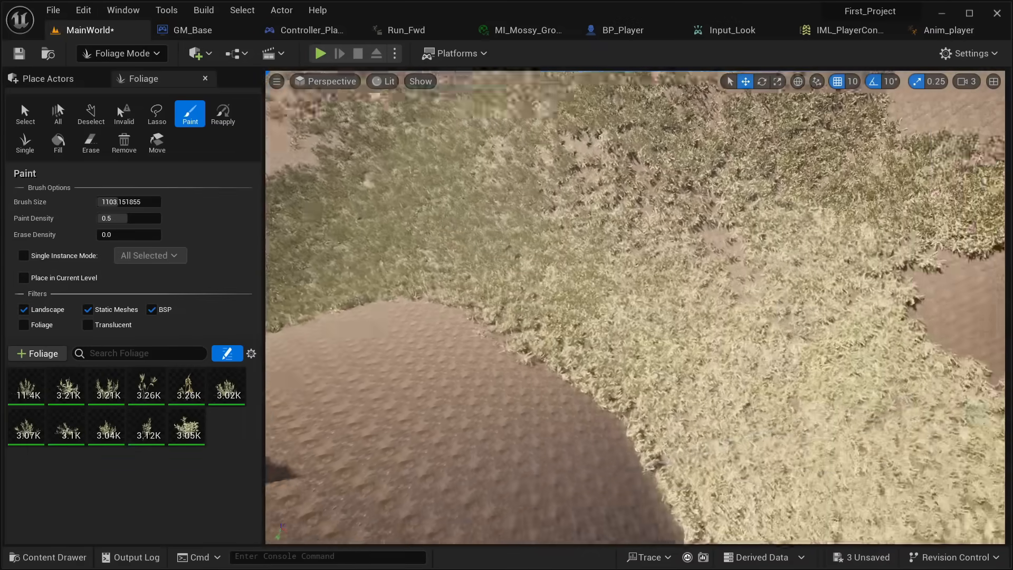
{"action": "key", "text": "w"}
{"action": "right_click_drag", "start_coordinate": [636, 307], "coordinate": [681, 348]}
{"action": "key", "text": "w"}
{"action": "right_click_drag", "start_coordinate": [636, 308], "coordinate": [623, 359]}
{"action": "key", "text": "w"}
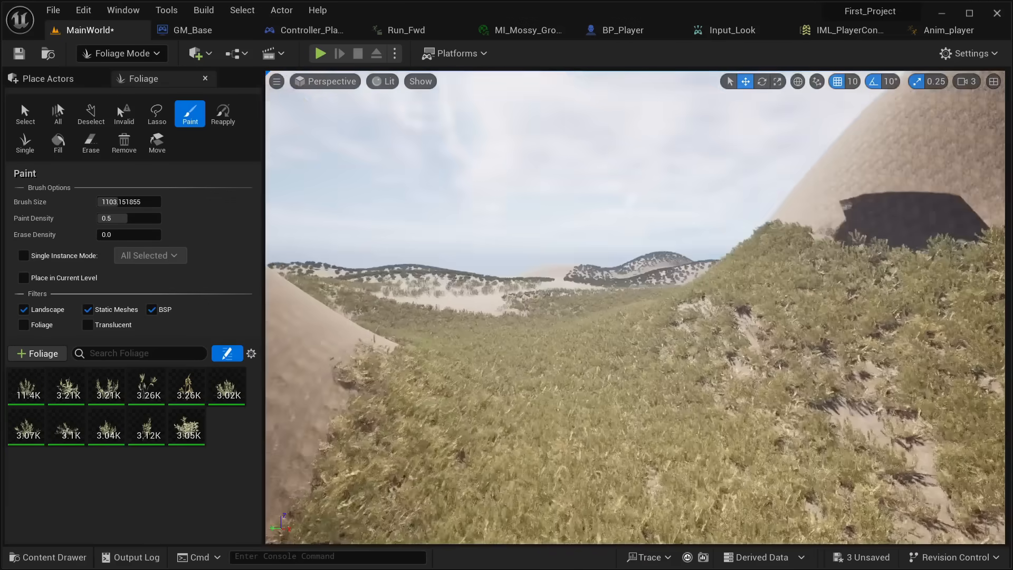
{"action": "key", "text": "w"}
Set the paint density to 0.1 and paint sparse Rhazya plants over the bare gap beside the dense growth
{"action": "right_click_drag", "start_coordinate": [636, 308], "coordinate": [633, 464]}
{"action": "key", "text": "s"}
{"action": "left_click", "coordinate": [132, 221]}
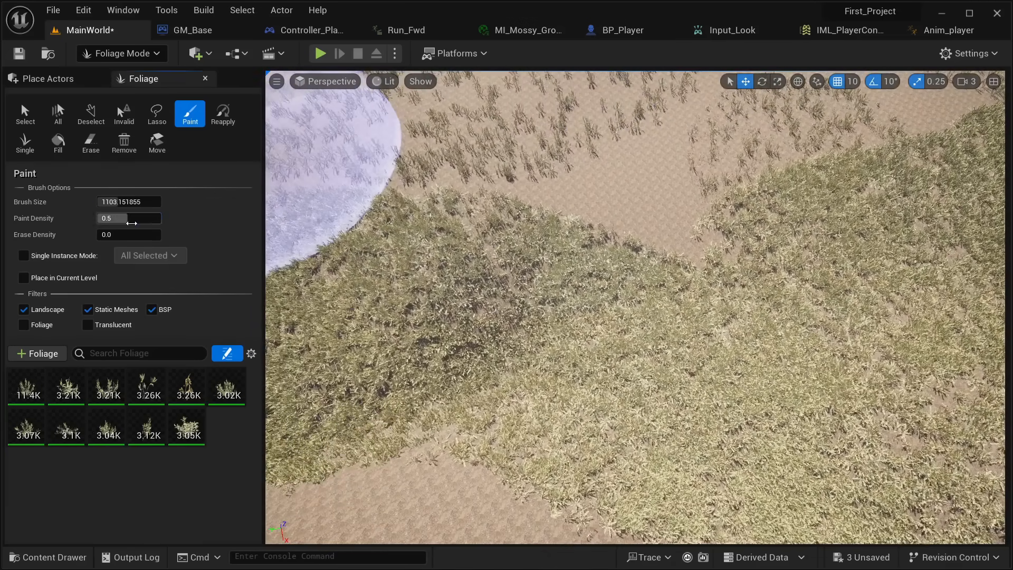
{"action": "type", "text": "0.1"}
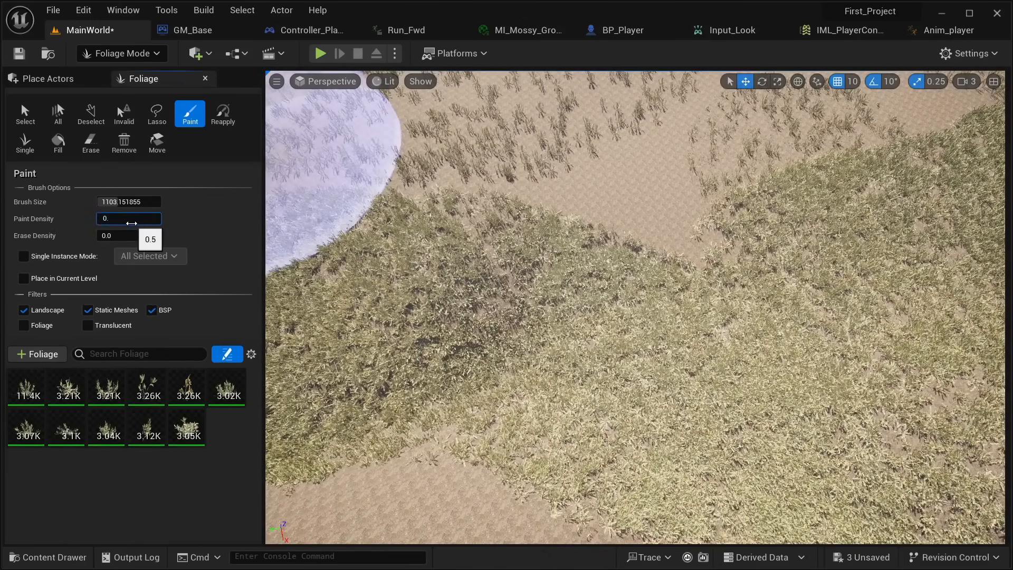
{"action": "key", "text": "Return"}
{"action": "mouse_move", "coordinate": [505, 156]}
{"action": "left_mouse_down"}
{"action": "mouse_move", "coordinate": [653, 183]}
{"action": "mouse_move", "coordinate": [629, 206]}
{"action": "left_mouse_up"}
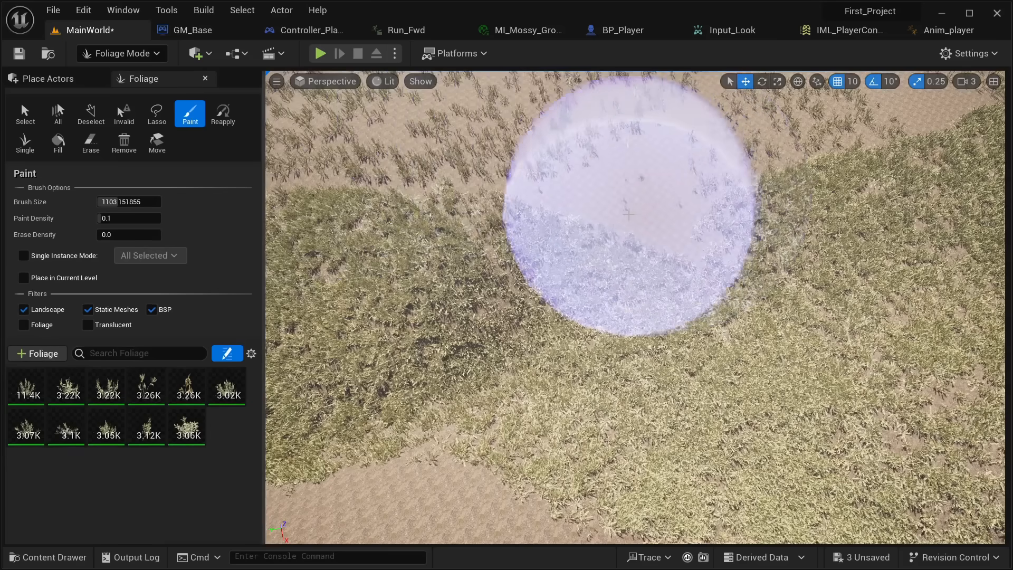
Set the paint density to 0.2 and paint the same bare gap between the plant patches more thickly
{"action": "left_click", "coordinate": [110, 221]}
{"action": "type", "text": "0.2"}
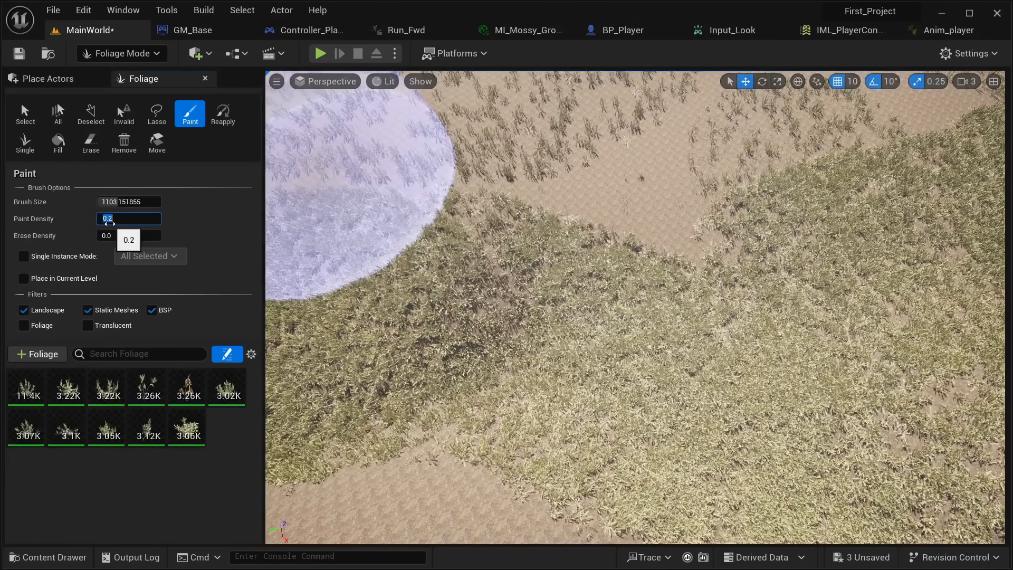
{"action": "key", "text": "Return"}
{"action": "left_click_drag", "start_coordinate": [597, 192], "coordinate": [649, 207]}
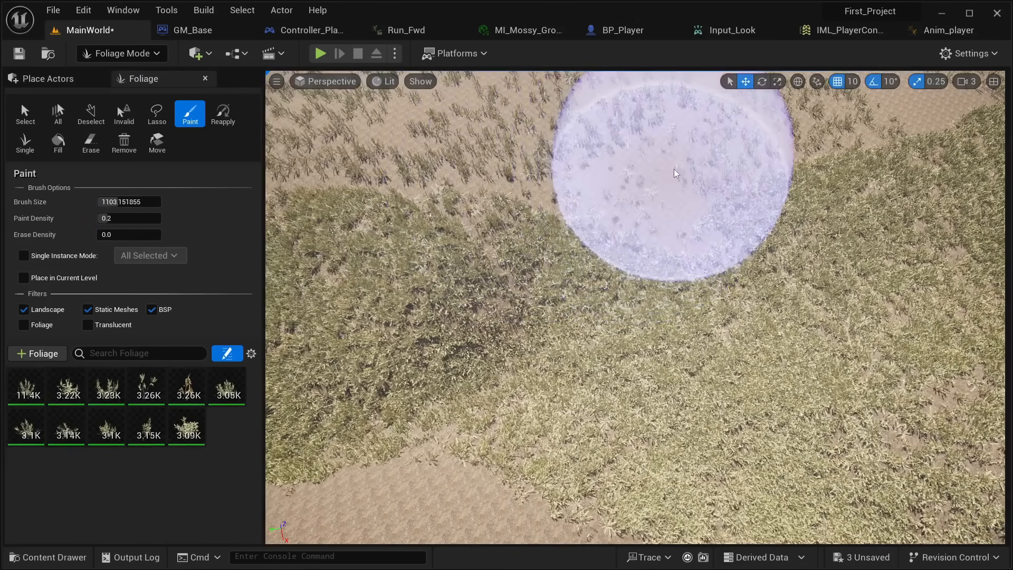
Paint more mixed Rhazya plants at 0.2 density along the sparse ground bordering the valley growth
{"action": "right_click_drag", "start_coordinate": [677, 174], "coordinate": [812, 182]}
{"action": "left_click_drag", "start_coordinate": [677, 173], "coordinate": [634, 247]}
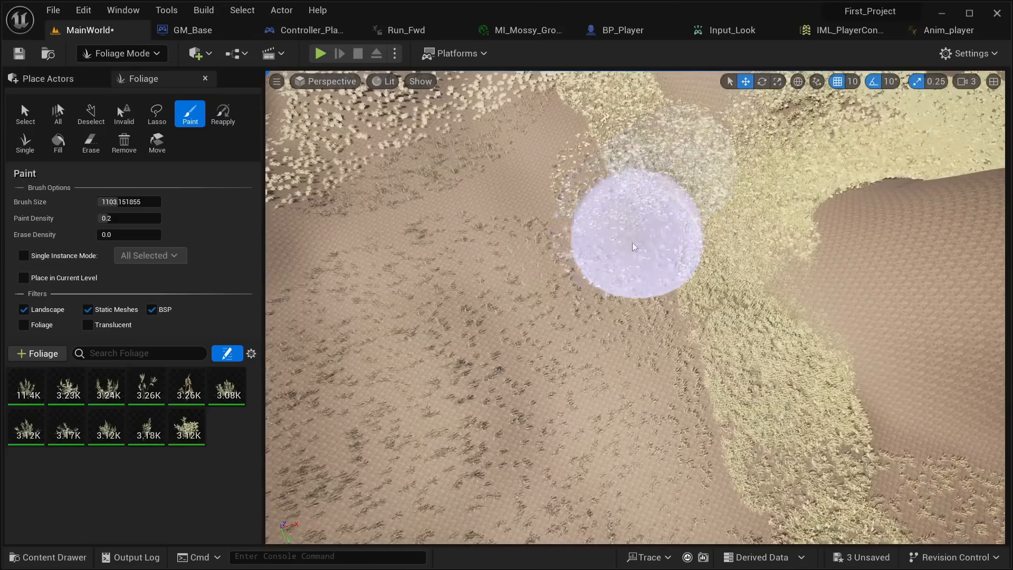
{"action": "right_click_drag", "start_coordinate": [547, 258], "coordinate": [687, 262]}
{"action": "mouse_move", "coordinate": [461, 296]}
{"action": "left_mouse_down"}
{"action": "mouse_move", "coordinate": [765, 385]}
{"action": "mouse_move", "coordinate": [639, 329]}
{"action": "left_mouse_up"}
Switch to landscape sculpting and smooth the bare mound at the edge of the planted area
{"action": "mouse_move", "coordinate": [638, 329]}
{"action": "right_mouse_down"}
{"action": "mouse_move", "coordinate": [628, 304]}
{"action": "mouse_move", "coordinate": [484, 256]}
{"action": "mouse_move", "coordinate": [681, 316]}
{"action": "mouse_move", "coordinate": [597, 304]}
{"action": "mouse_move", "coordinate": [588, 276]}
{"action": "right_mouse_up"}
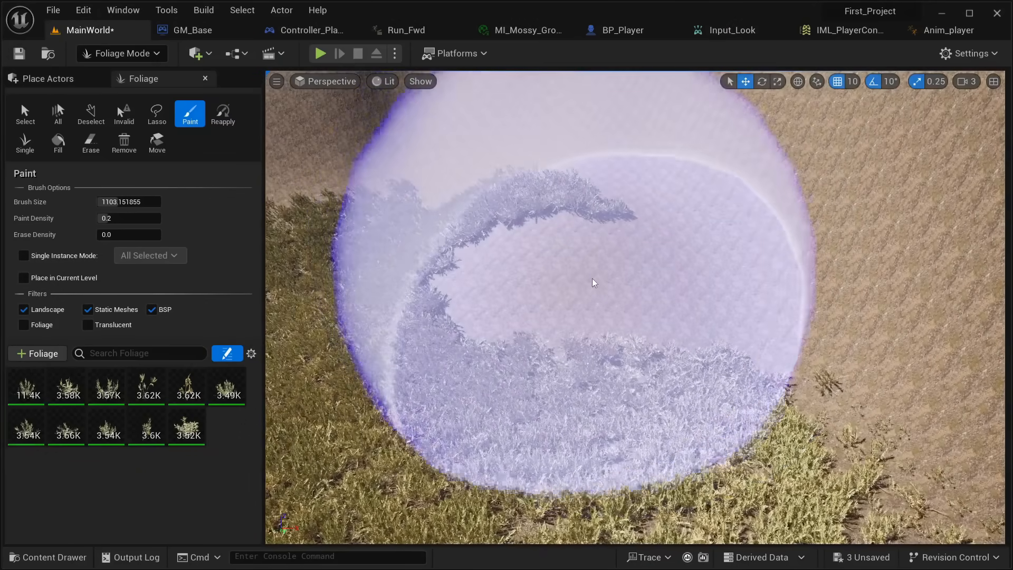
{"action": "left_click", "coordinate": [135, 56]}
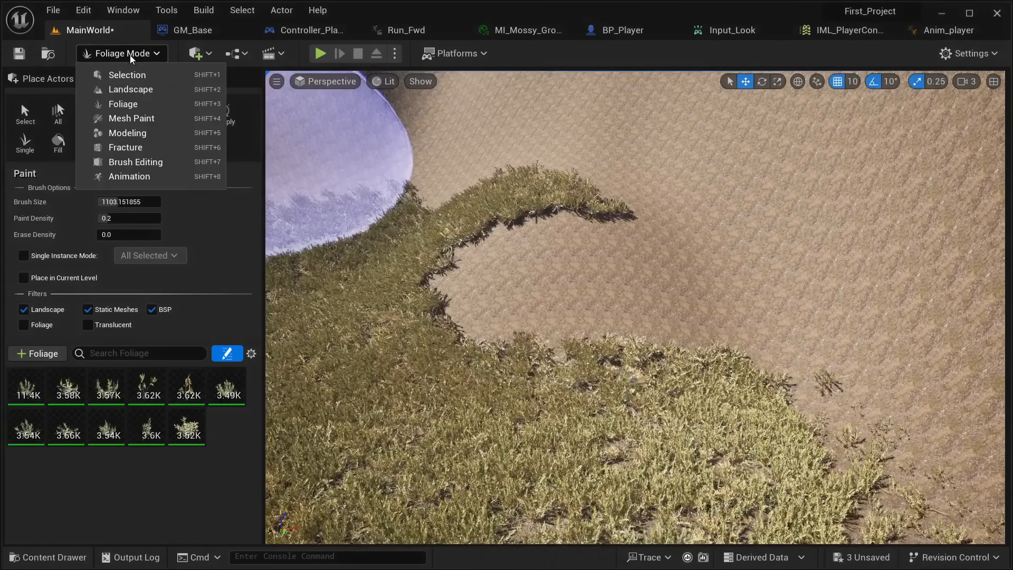
{"action": "left_click", "coordinate": [131, 88]}
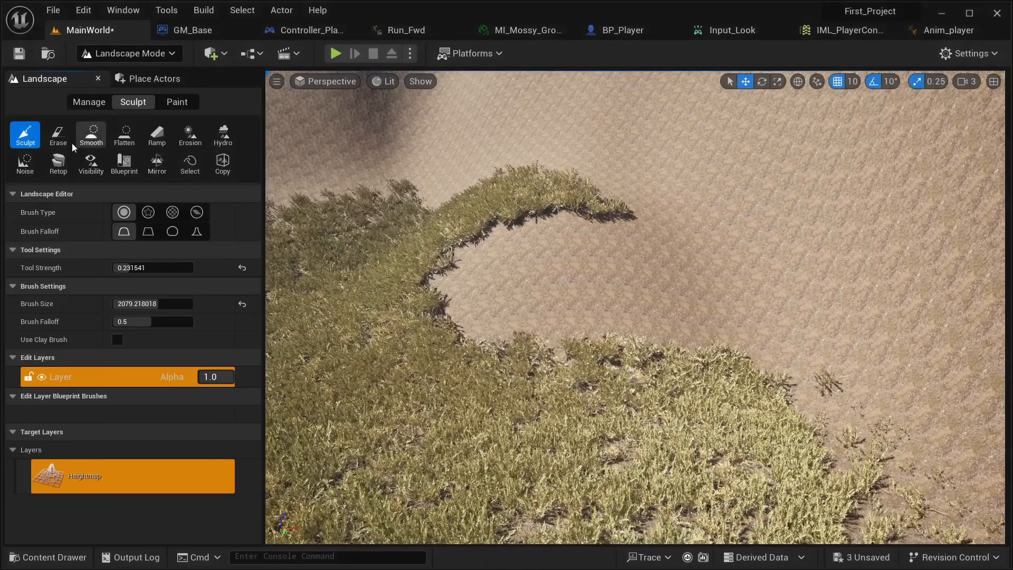
{"action": "left_click", "coordinate": [92, 135]}
{"action": "left_click_drag", "start_coordinate": [626, 272], "coordinate": [558, 257]}
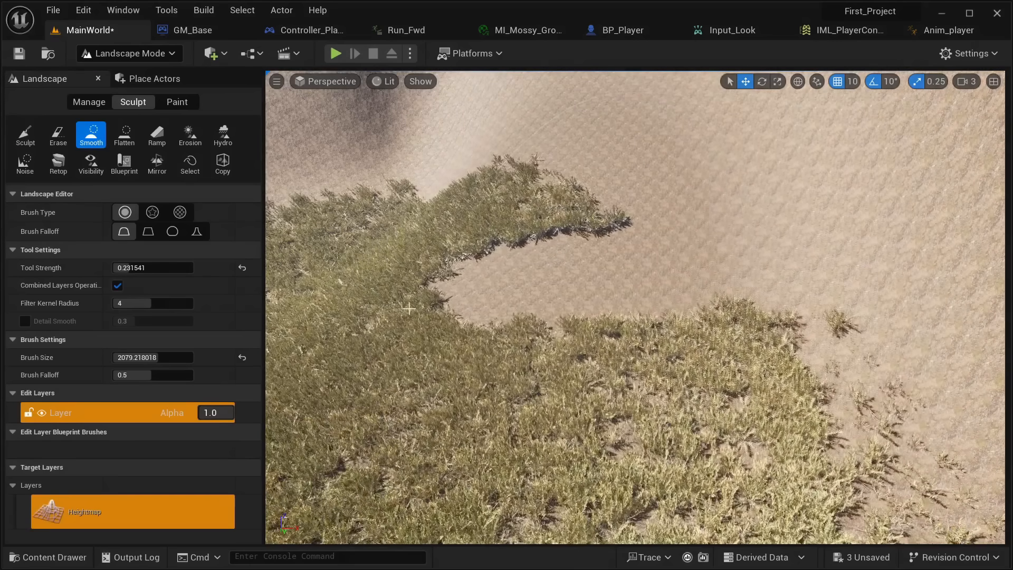
Return to foliage painting and add a few Rhazya plants on the smoothed bare patch
{"action": "left_click", "coordinate": [111, 58]}
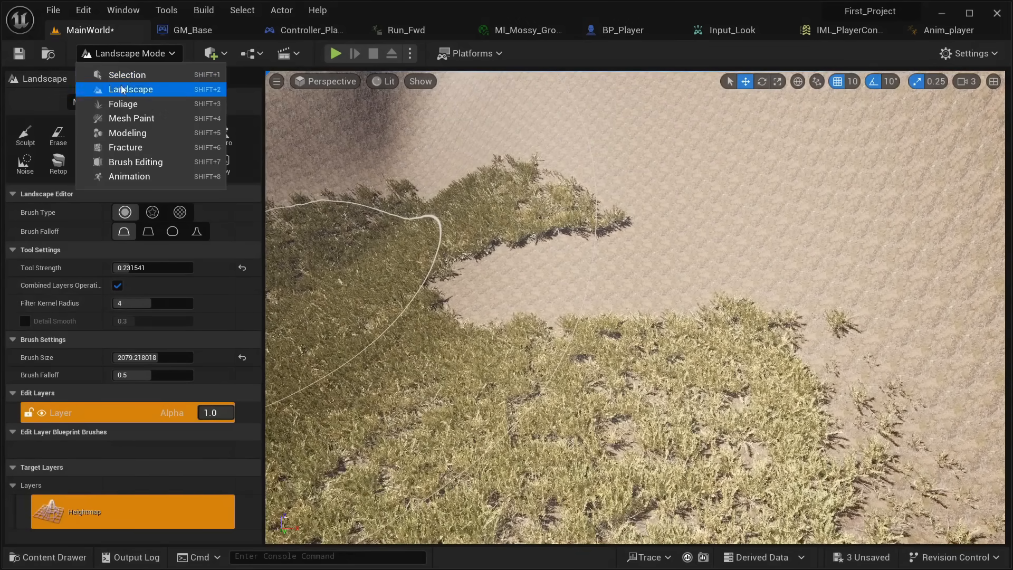
{"action": "left_click", "coordinate": [126, 99]}
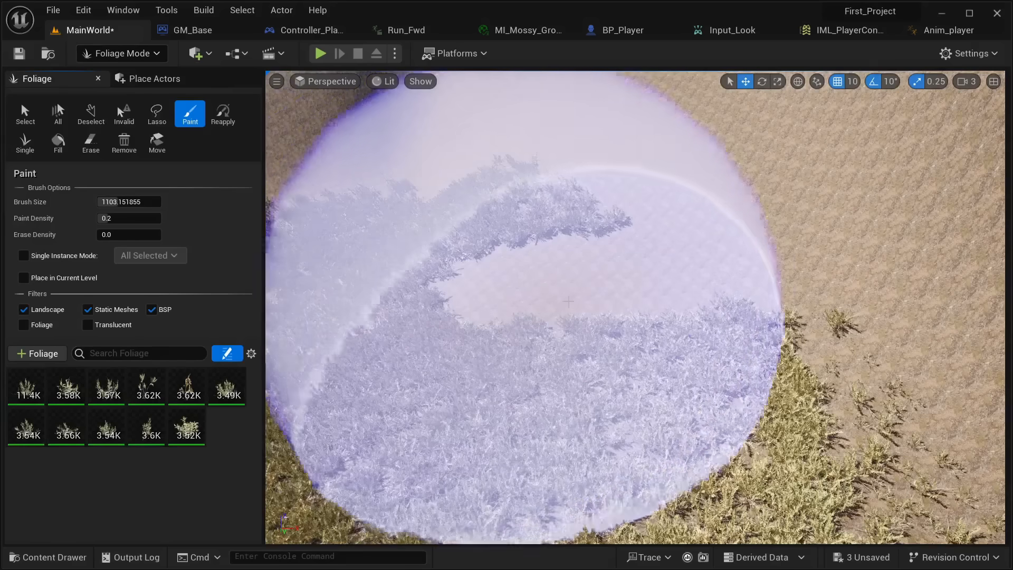
{"action": "mouse_move", "coordinate": [569, 266]}
{"action": "left_mouse_down"}
{"action": "mouse_move", "coordinate": [771, 264]}
{"action": "mouse_move", "coordinate": [697, 264]}
{"action": "mouse_move", "coordinate": [759, 306]}
{"action": "left_mouse_up"}
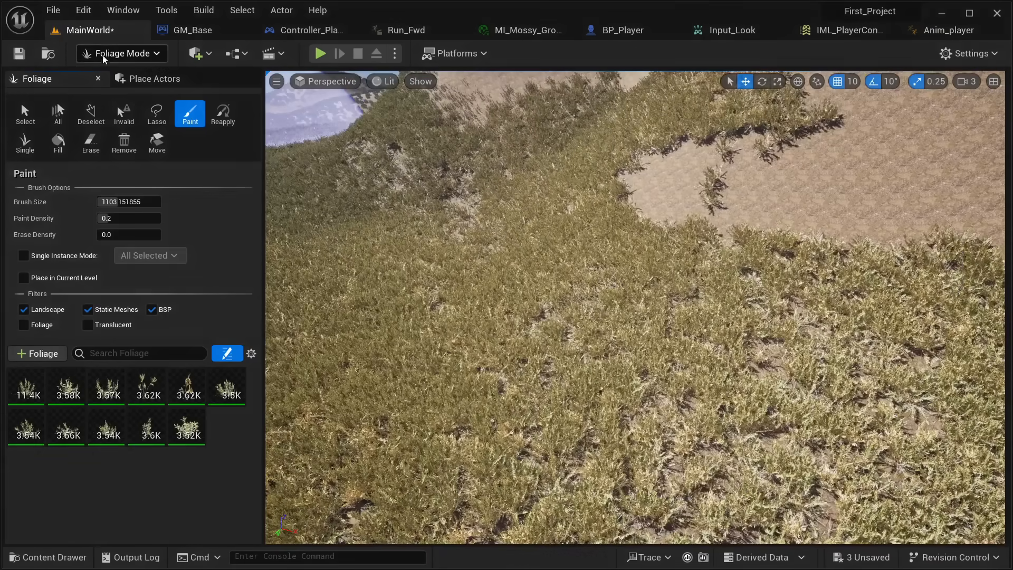
Smooth the landscape again around the remaining bare patch with the Smooth sculpting tool
{"action": "left_click", "coordinate": [121, 53]}
{"action": "left_click", "coordinate": [132, 91]}
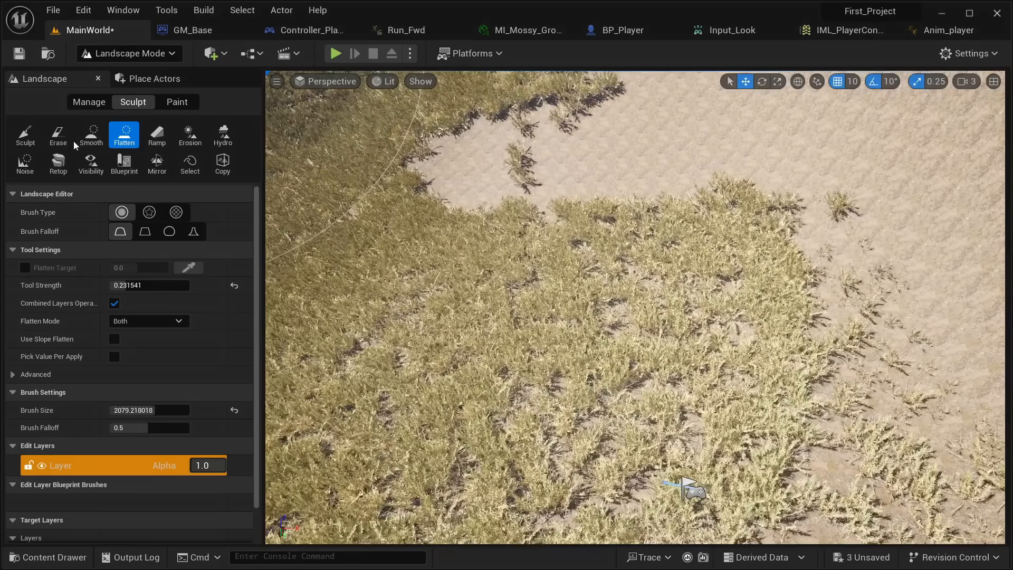
{"action": "left_click", "coordinate": [93, 136]}
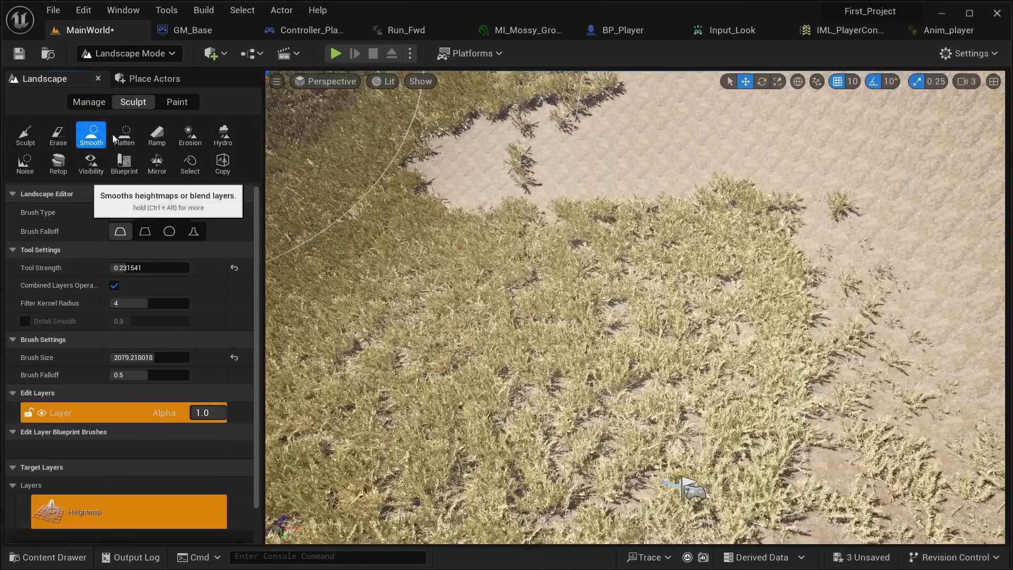
{"action": "left_click_drag", "start_coordinate": [534, 174], "coordinate": [597, 217]}
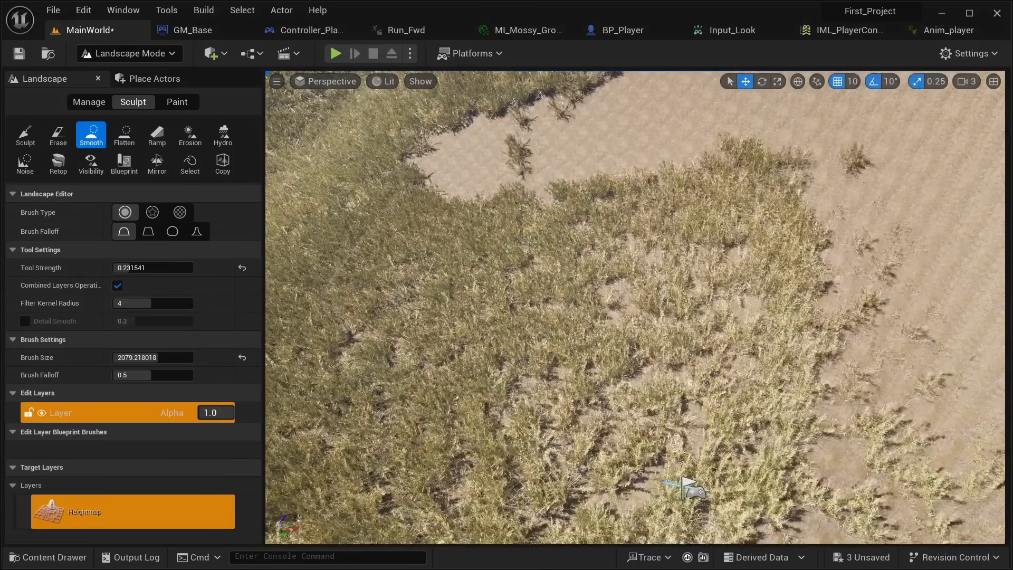
{"action": "mouse_move", "coordinate": [596, 217]}
{"action": "right_mouse_down"}
{"action": "mouse_move", "coordinate": [702, 222]}
{"action": "mouse_move", "coordinate": [660, 224]}
{"action": "mouse_move", "coordinate": [571, 198]}
{"action": "mouse_move", "coordinate": [528, 232]}
{"action": "mouse_move", "coordinate": [576, 227]}
{"action": "mouse_move", "coordinate": [570, 163]}
{"action": "mouse_move", "coordinate": [559, 161]}
{"action": "mouse_move", "coordinate": [697, 204]}
{"action": "mouse_move", "coordinate": [612, 174]}
{"action": "mouse_move", "coordinate": [504, 182]}
{"action": "mouse_move", "coordinate": [446, 305]}
{"action": "right_mouse_up"}
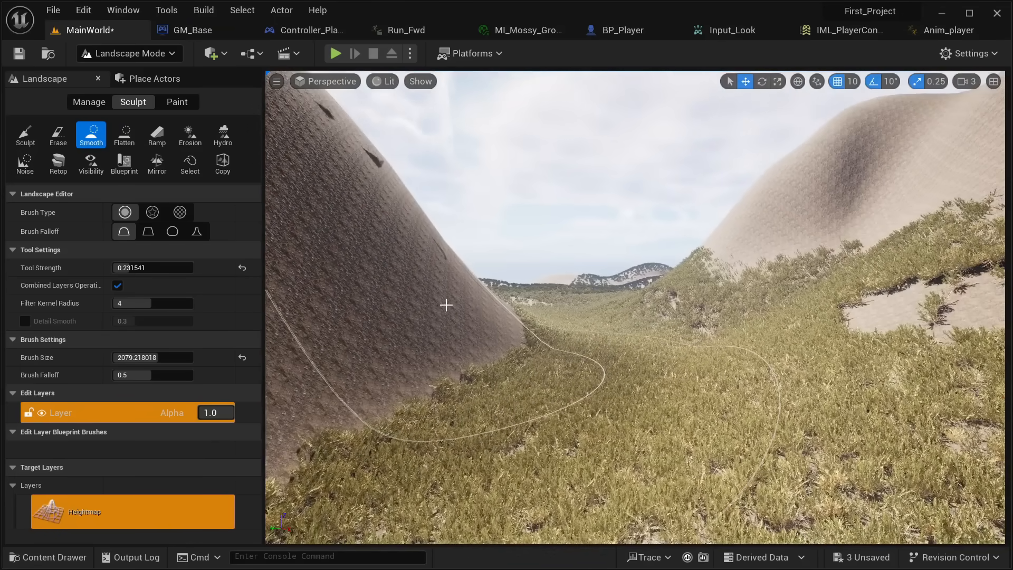
Save all modified content of the project
{"action": "left_click", "coordinate": [134, 56]}
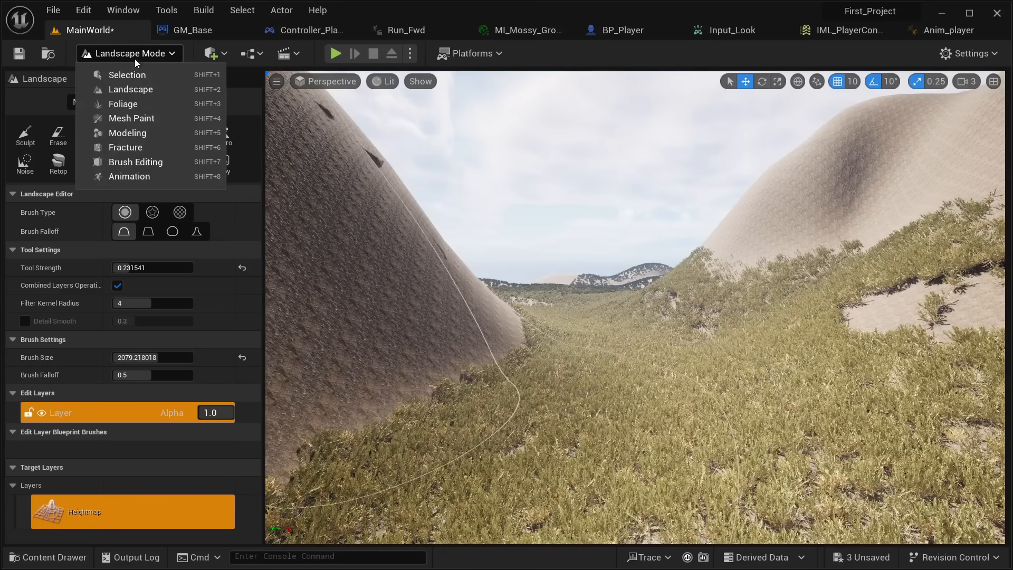
{"action": "left_click", "coordinate": [53, 10]}
{"action": "left_click", "coordinate": [85, 185]}
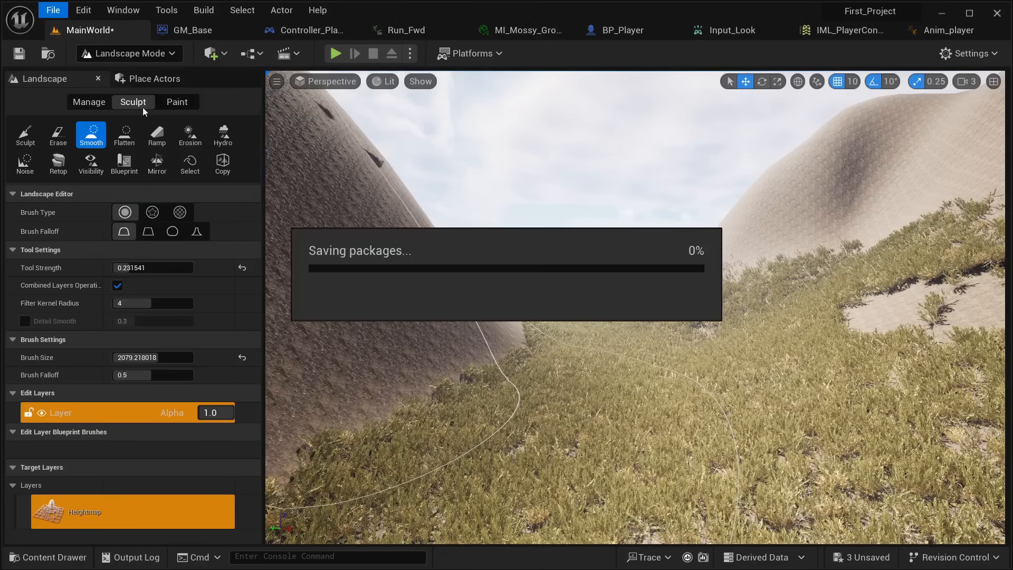
Open Quixel Bridge and browse its home page through the new 3D models and plants to the latest assets
{"action": "left_click", "coordinate": [303, 32]}
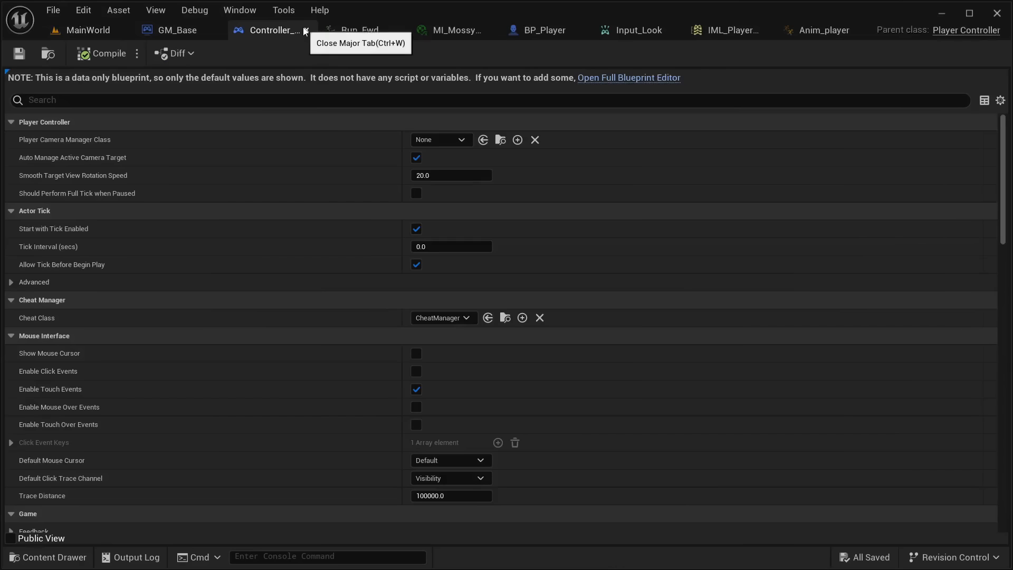
{"action": "left_click", "coordinate": [47, 558]}
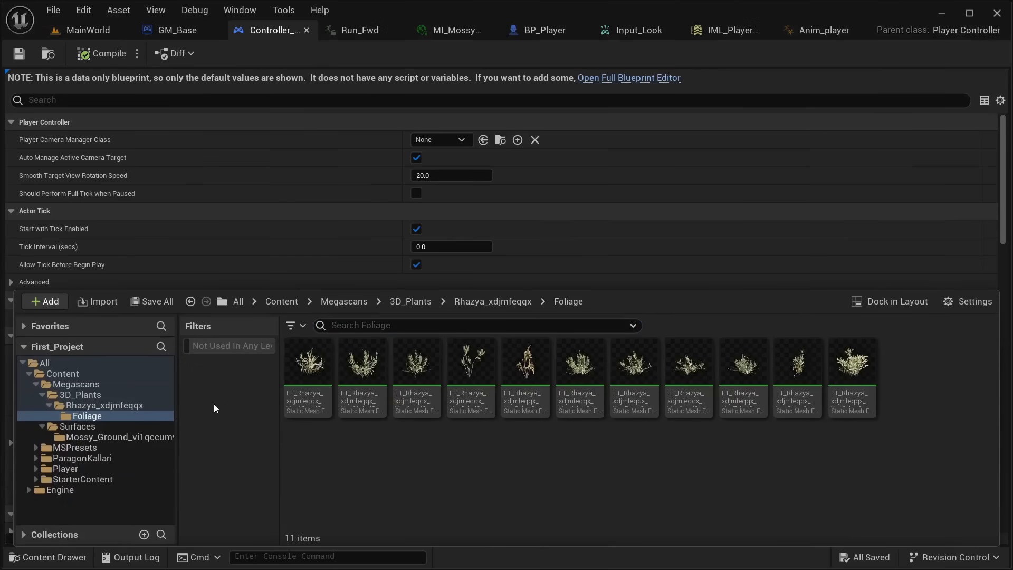
{"action": "left_click", "coordinate": [52, 10]}
{"action": "mouse_move", "coordinate": [136, 14]}
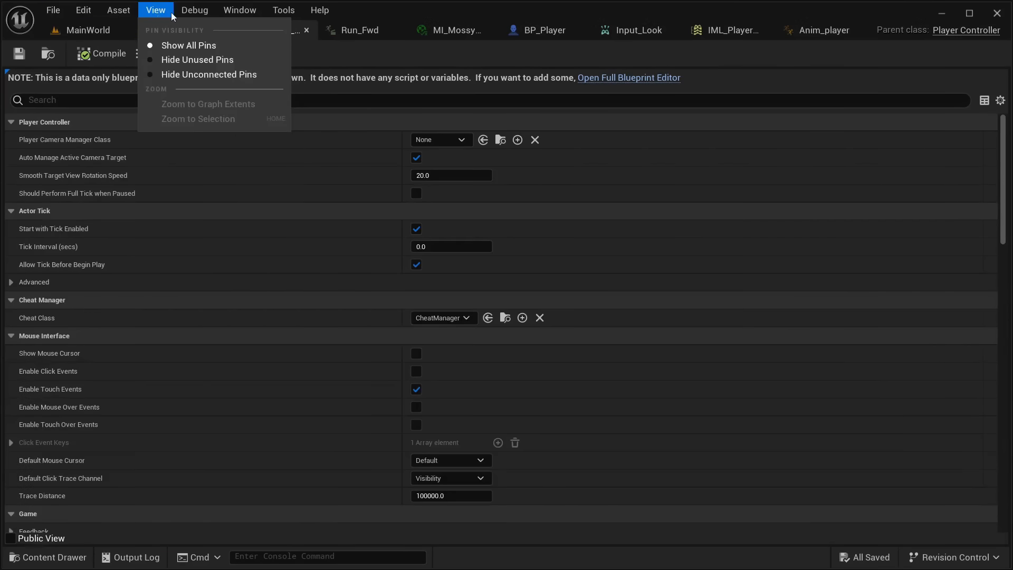
{"action": "mouse_move", "coordinate": [240, 10]}
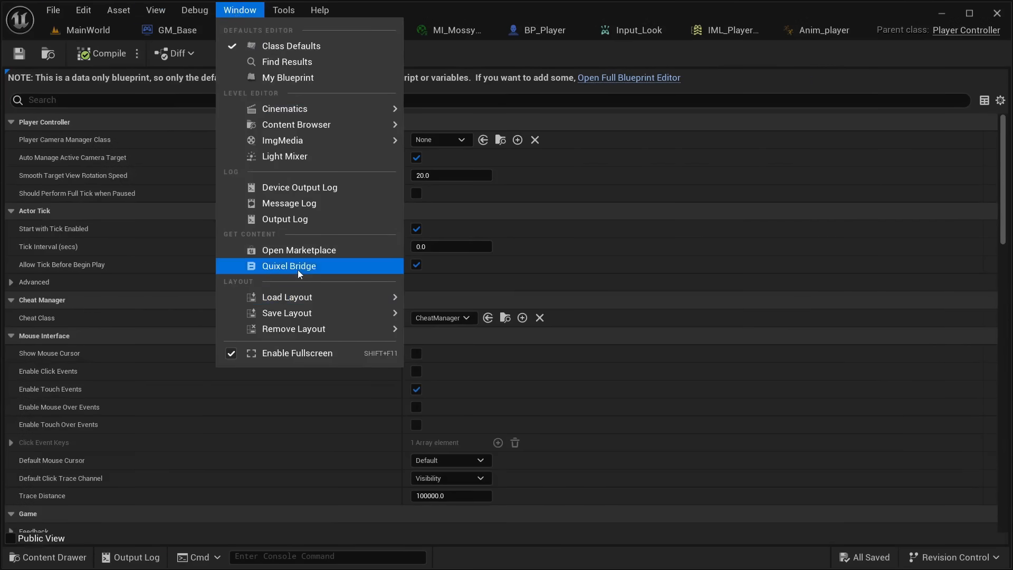
{"action": "left_click", "coordinate": [332, 268]}
{"action": "scroll", "coordinate": [486, 384], "scroll_direction": "down", "scroll_amount": 10}
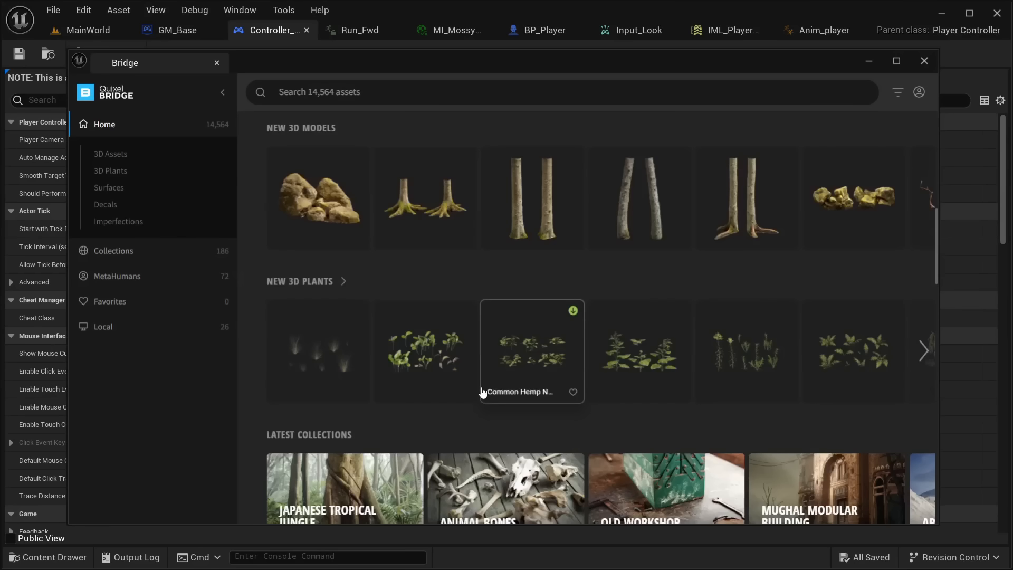
{"action": "scroll", "coordinate": [482, 392], "scroll_direction": "down", "scroll_amount": 5}
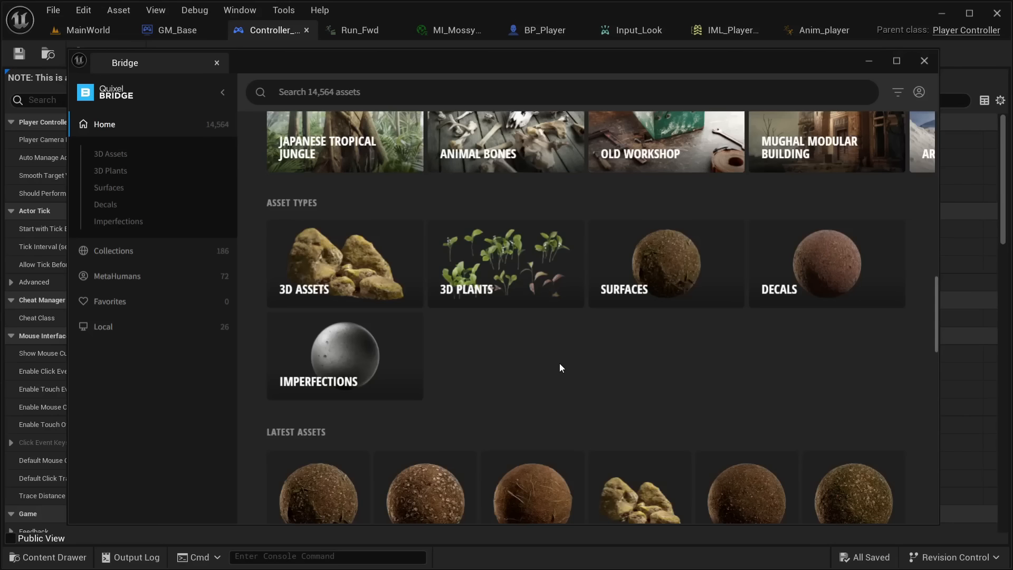
{"action": "scroll", "coordinate": [559, 368], "scroll_direction": "down", "scroll_amount": 5}
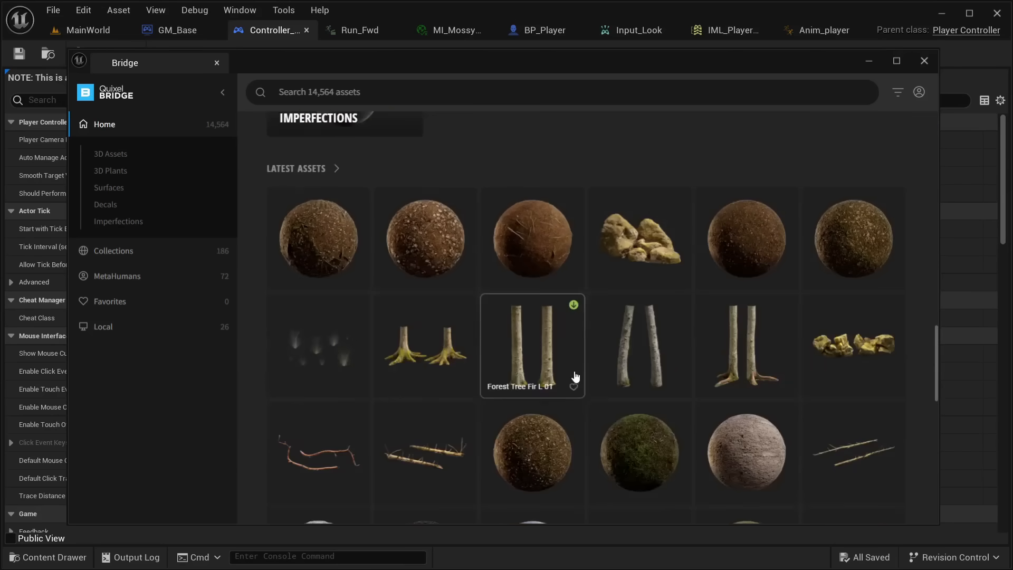
{"action": "scroll", "coordinate": [578, 367], "scroll_direction": "down", "scroll_amount": 1}
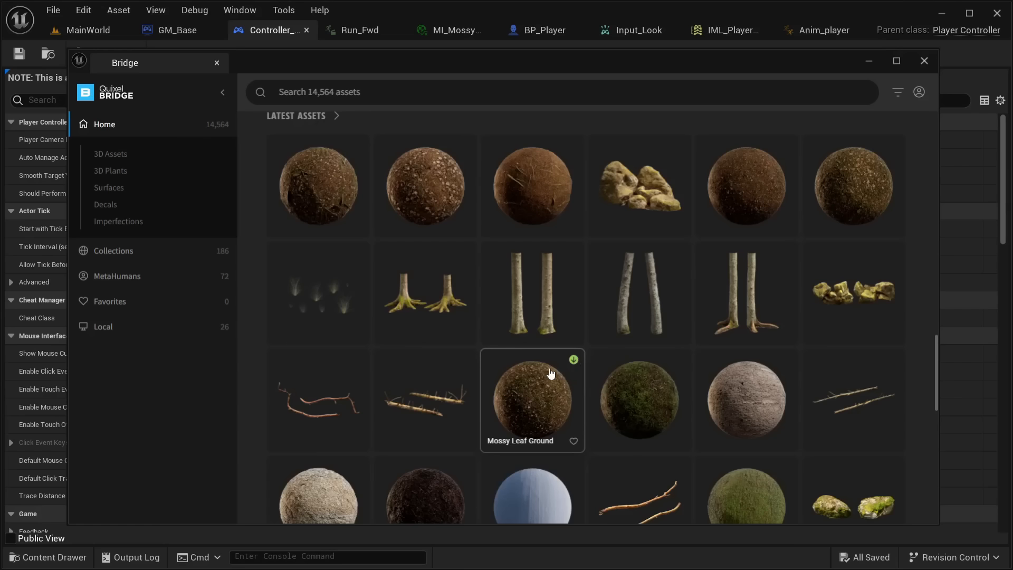
Open the Collections section and browse its environment, essential, ArchViz, community and tutorial groups and the full collection list
{"action": "scroll", "coordinate": [522, 381], "scroll_direction": "down", "scroll_amount": 5}
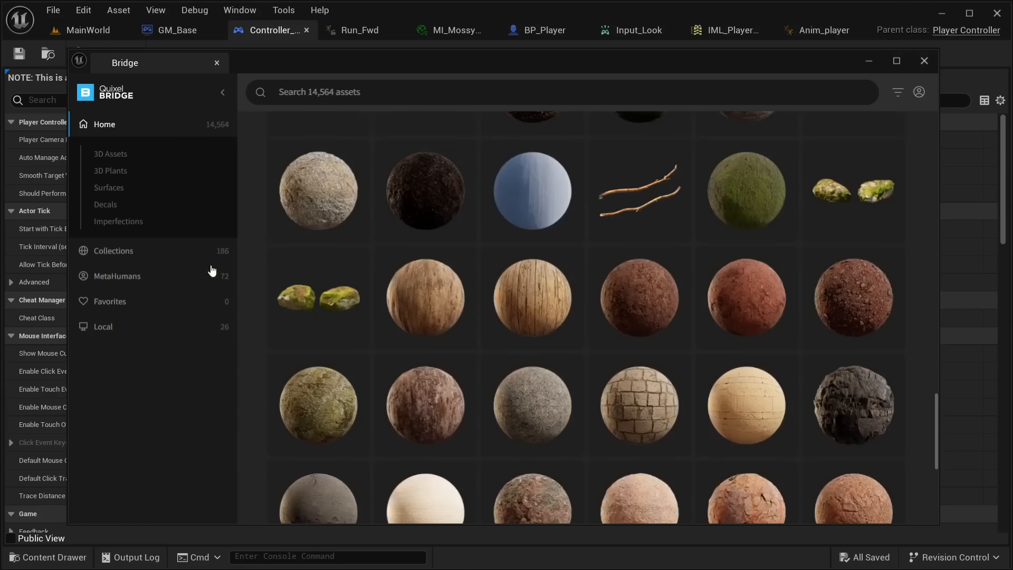
{"action": "left_click", "coordinate": [132, 226]}
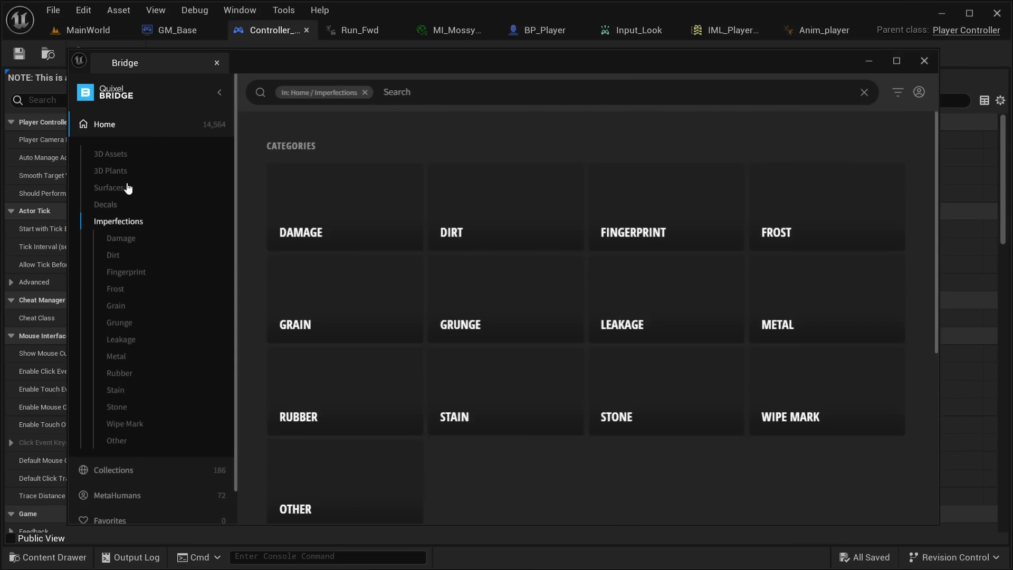
{"action": "left_click", "coordinate": [109, 468]}
{"action": "scroll", "coordinate": [585, 418], "scroll_direction": "down", "scroll_amount": 4}
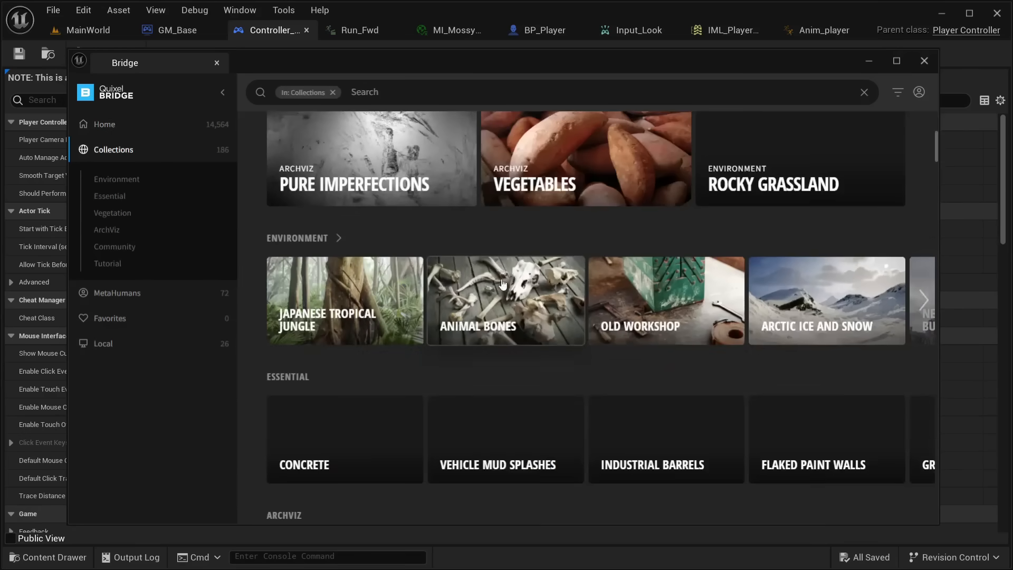
{"action": "scroll", "coordinate": [588, 355], "scroll_direction": "down", "scroll_amount": 2}
{"action": "scroll", "coordinate": [475, 401], "scroll_direction": "down", "scroll_amount": 3}
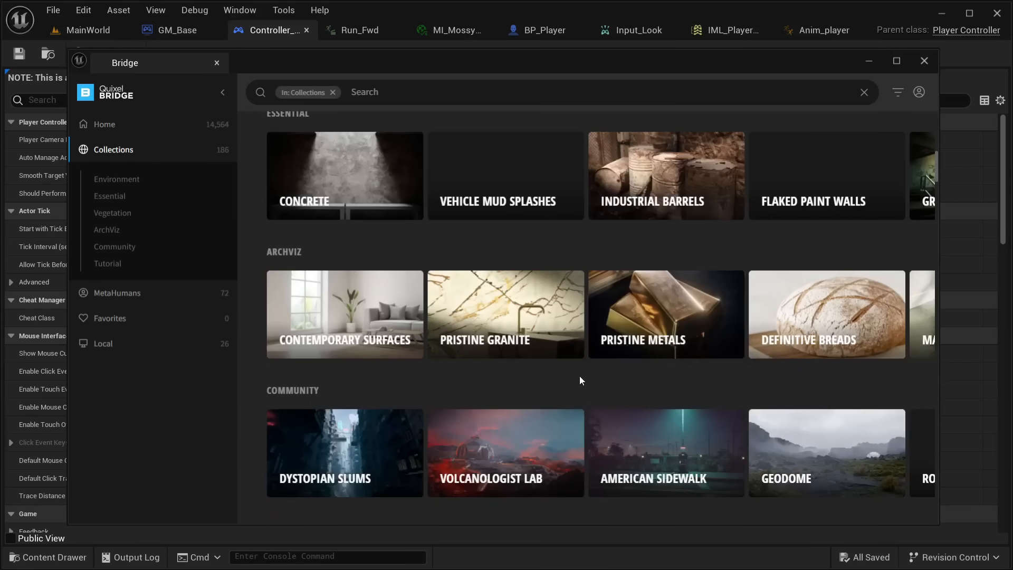
{"action": "scroll", "coordinate": [640, 358], "scroll_direction": "down", "scroll_amount": 3}
{"action": "scroll", "coordinate": [538, 391], "scroll_direction": "down", "scroll_amount": 3}
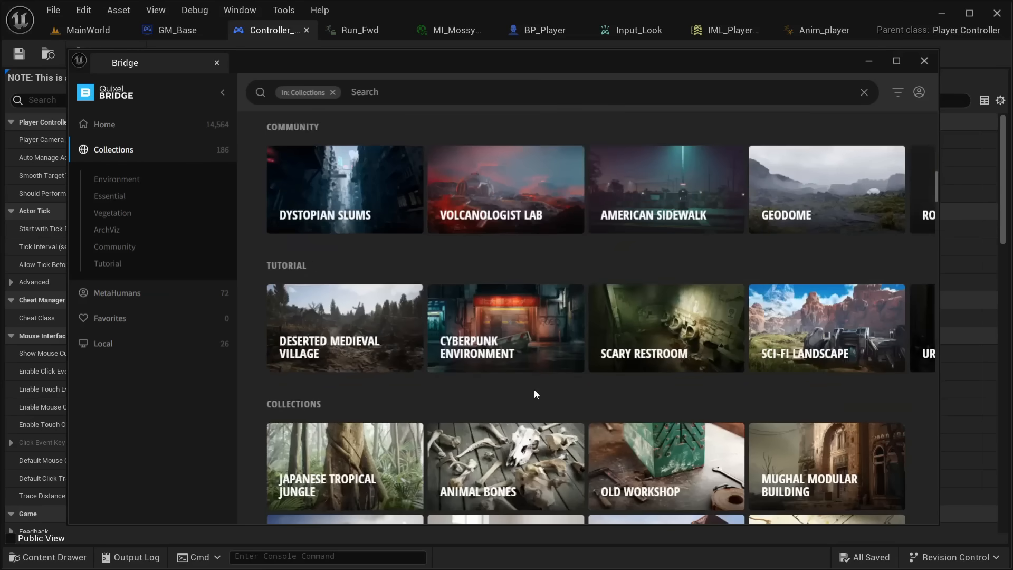
{"action": "scroll", "coordinate": [534, 391], "scroll_direction": "down", "scroll_amount": 3}
{"action": "scroll", "coordinate": [457, 376], "scroll_direction": "down", "scroll_amount": 3}
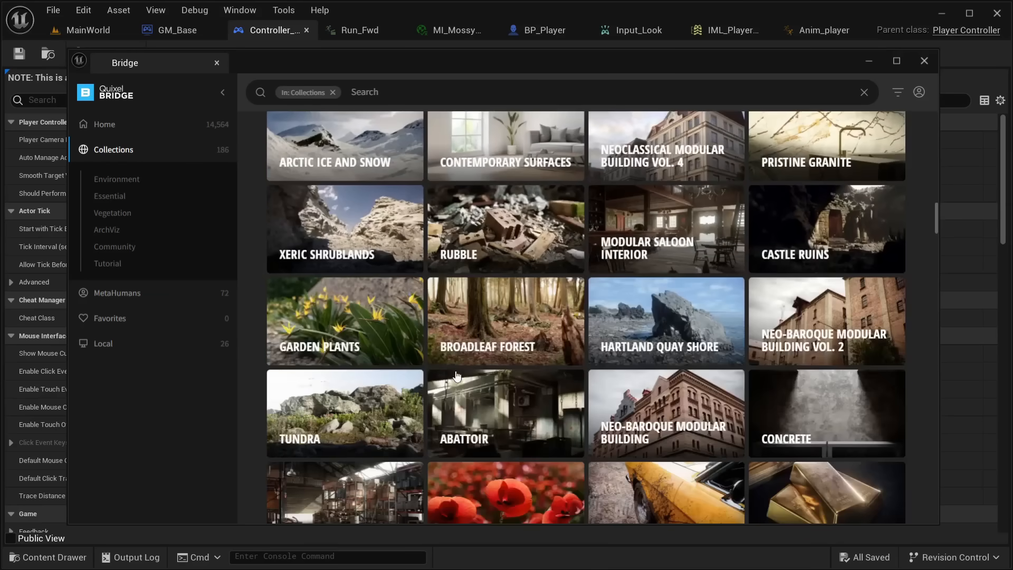
{"action": "scroll", "coordinate": [459, 366], "scroll_direction": "down", "scroll_amount": 3}
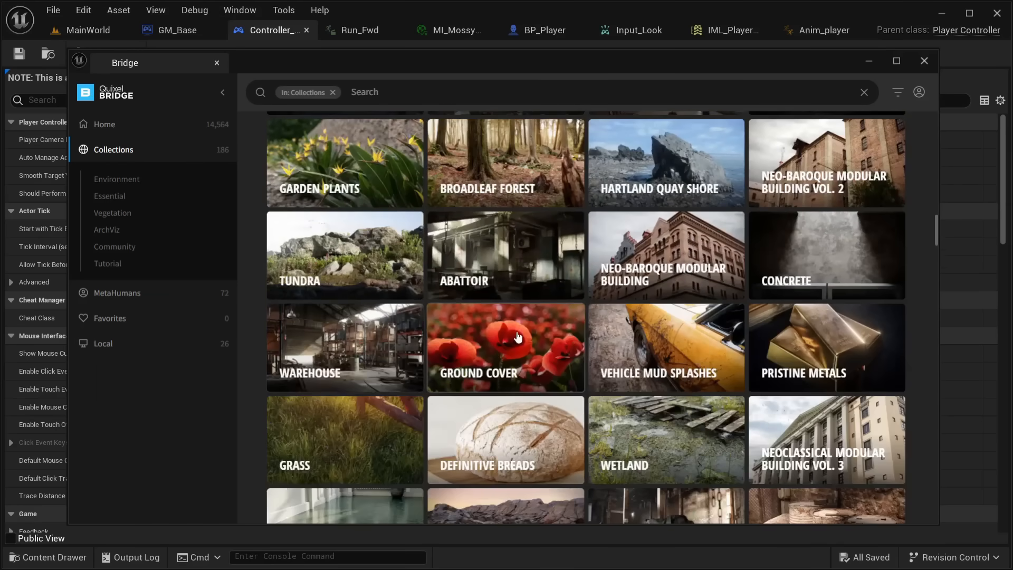
{"action": "scroll", "coordinate": [481, 375], "scroll_direction": "down", "scroll_amount": 5}
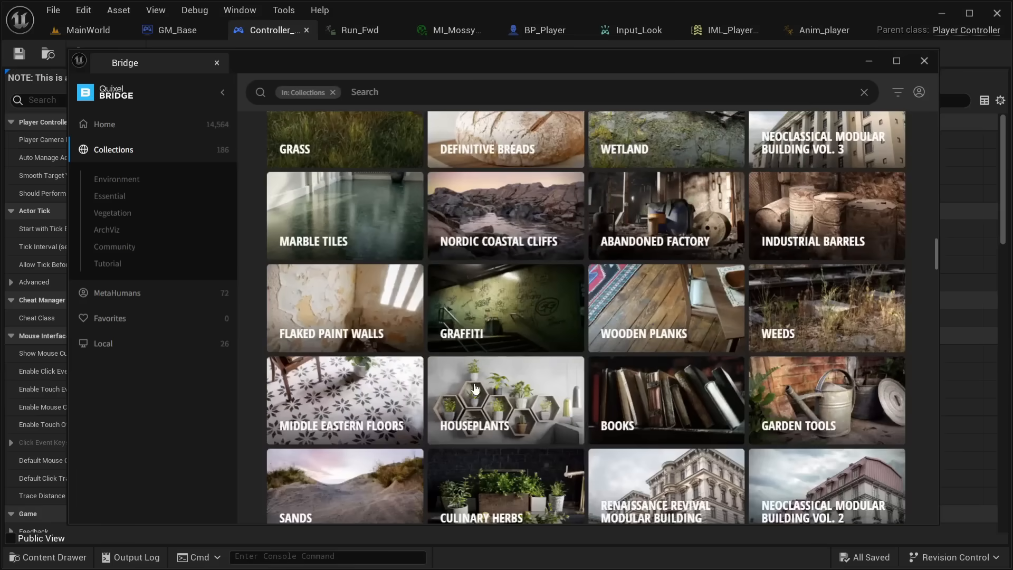
Search the collections for "greek" and remove that search term again
{"action": "left_click", "coordinate": [397, 89]}
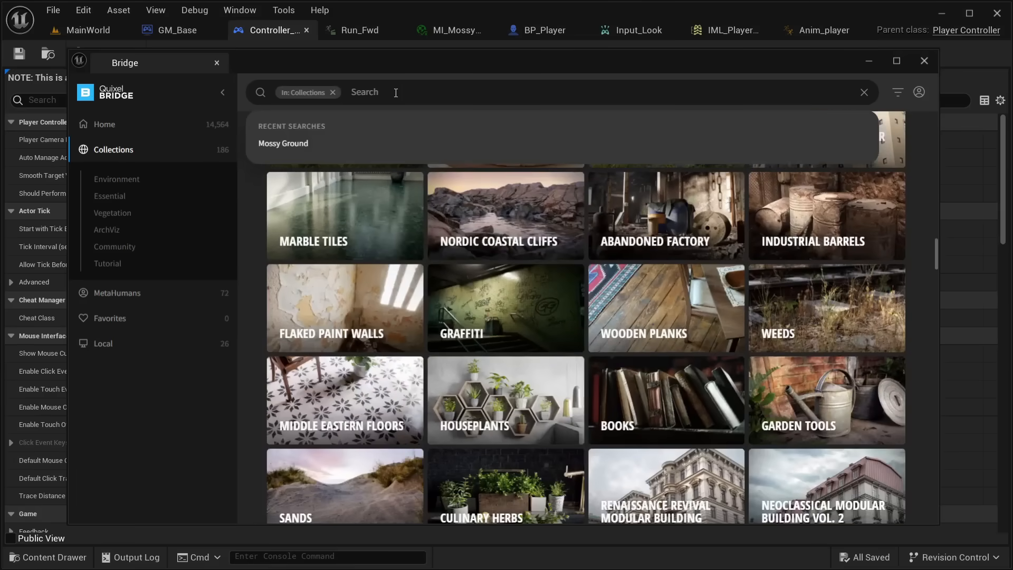
{"action": "type", "text": "greek"}
{"action": "key", "text": "Return"}
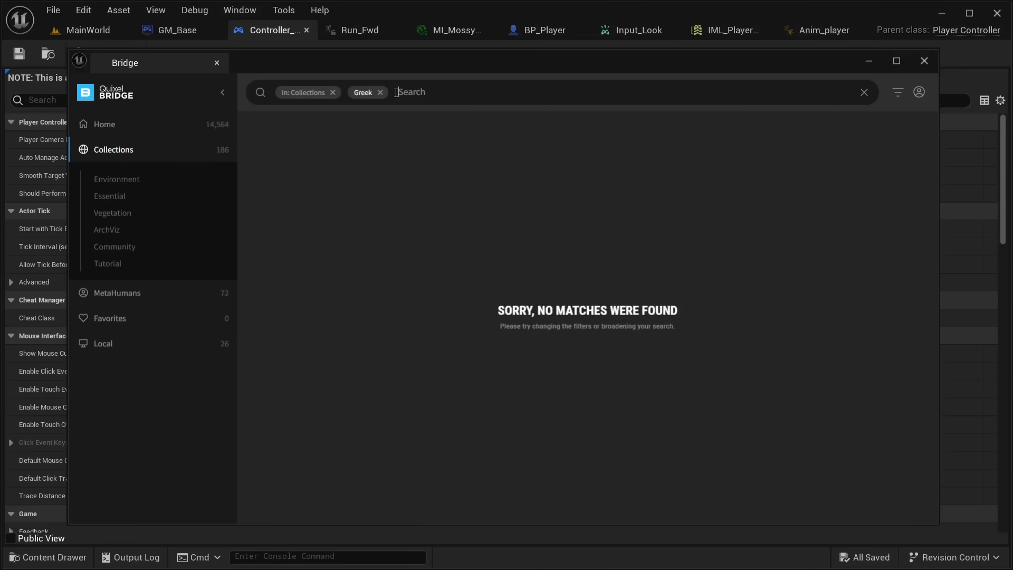
{"action": "left_click", "coordinate": [380, 92]}
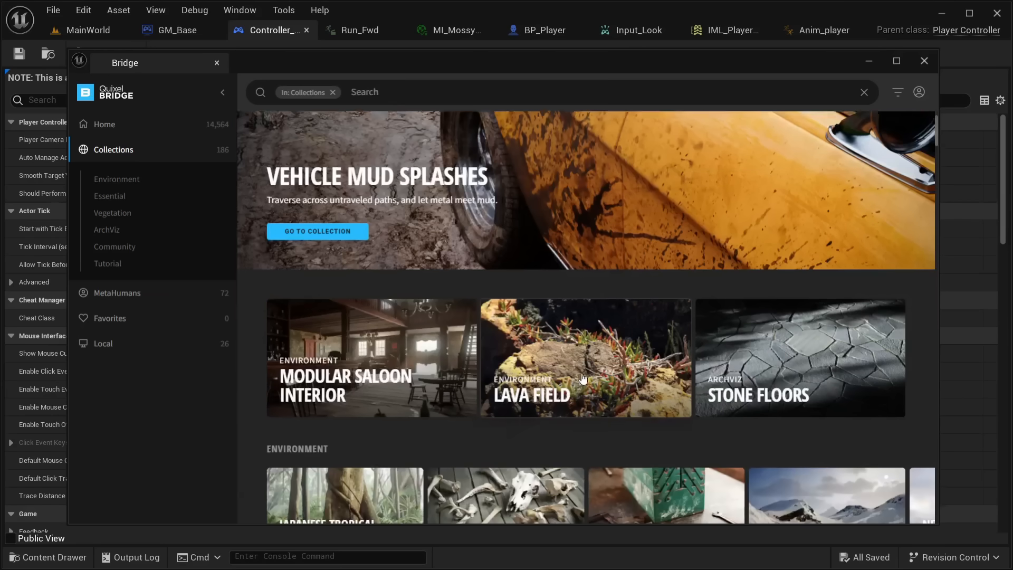
Browse the full list of collections for a suitable environment theme such as villages, ruins, stone or mines
{"action": "scroll", "coordinate": [584, 379], "scroll_direction": "down", "scroll_amount": 10}
{"action": "scroll", "coordinate": [584, 379], "scroll_direction": "down", "scroll_amount": 4}
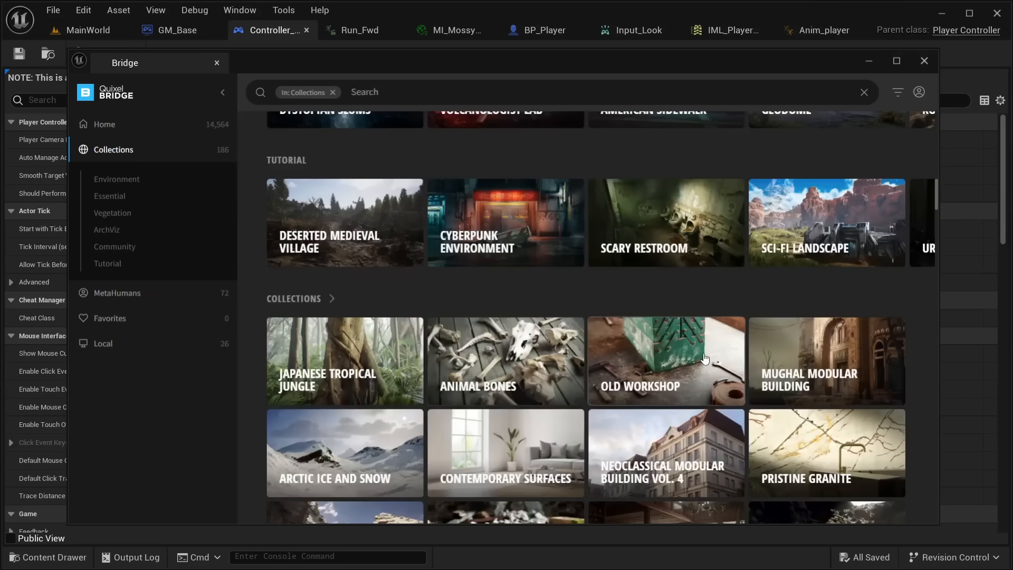
{"action": "scroll", "coordinate": [702, 359], "scroll_direction": "down", "scroll_amount": 8}
{"action": "scroll", "coordinate": [702, 359], "scroll_direction": "down", "scroll_amount": 6}
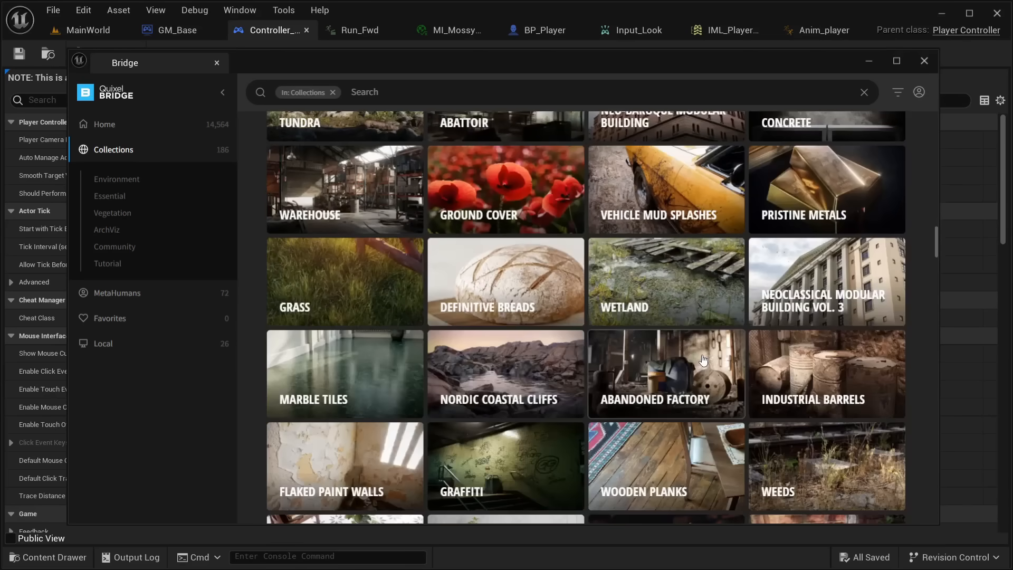
{"action": "scroll", "coordinate": [703, 359], "scroll_direction": "down", "scroll_amount": 8}
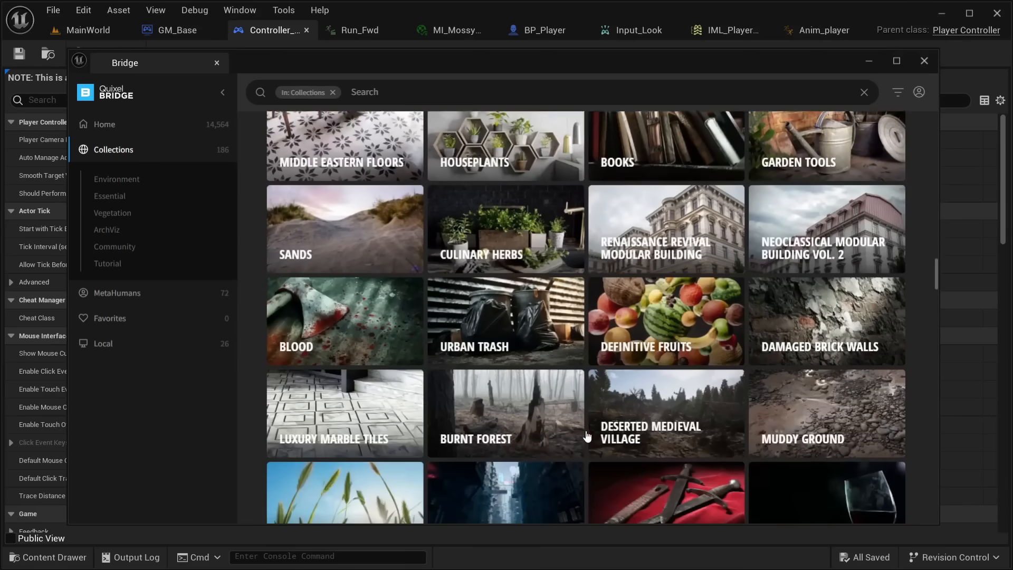
{"action": "scroll", "coordinate": [474, 427], "scroll_direction": "down", "scroll_amount": 2}
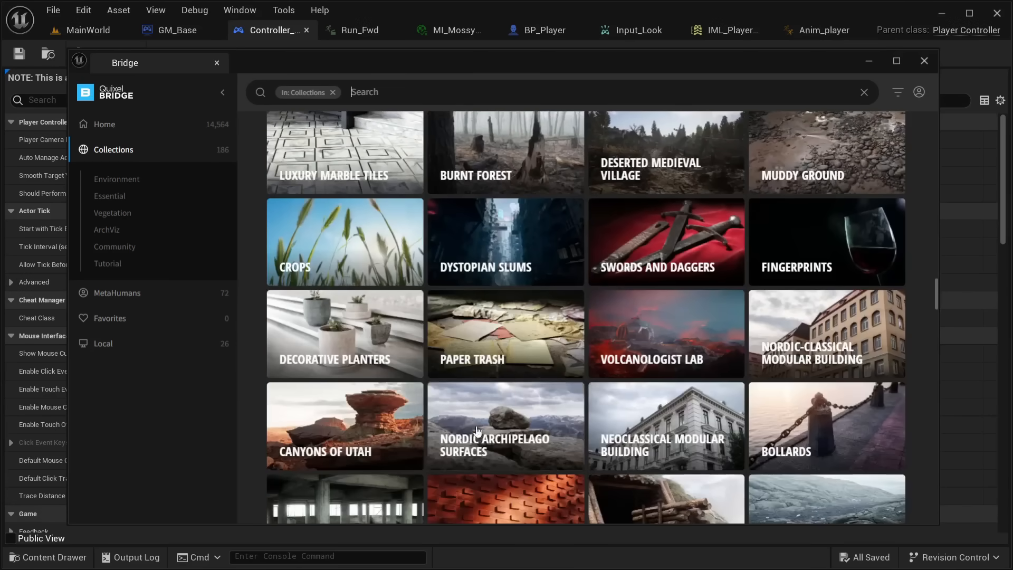
{"action": "scroll", "coordinate": [482, 434], "scroll_direction": "down", "scroll_amount": 3}
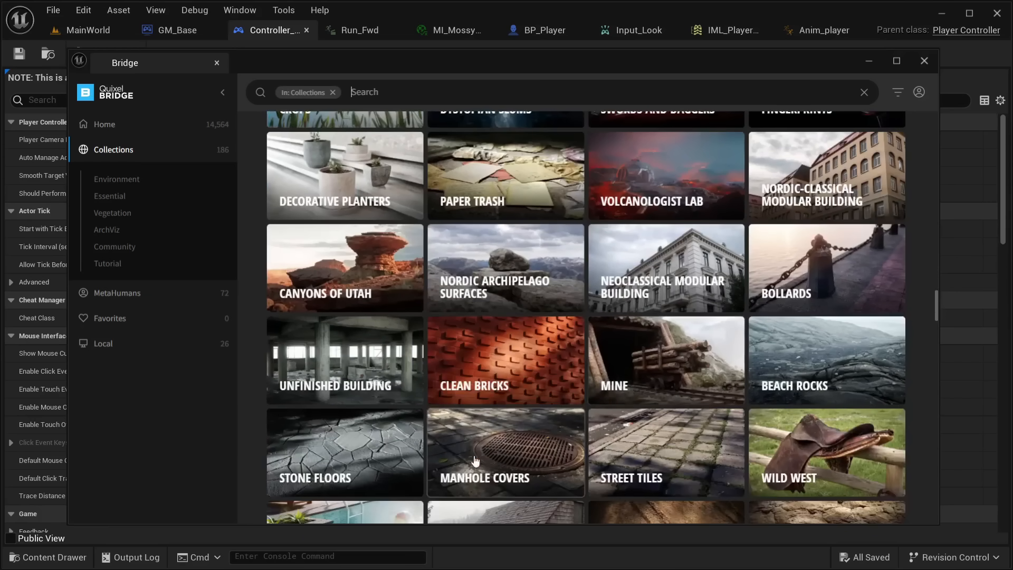
{"action": "scroll", "coordinate": [471, 450], "scroll_direction": "down", "scroll_amount": 3}
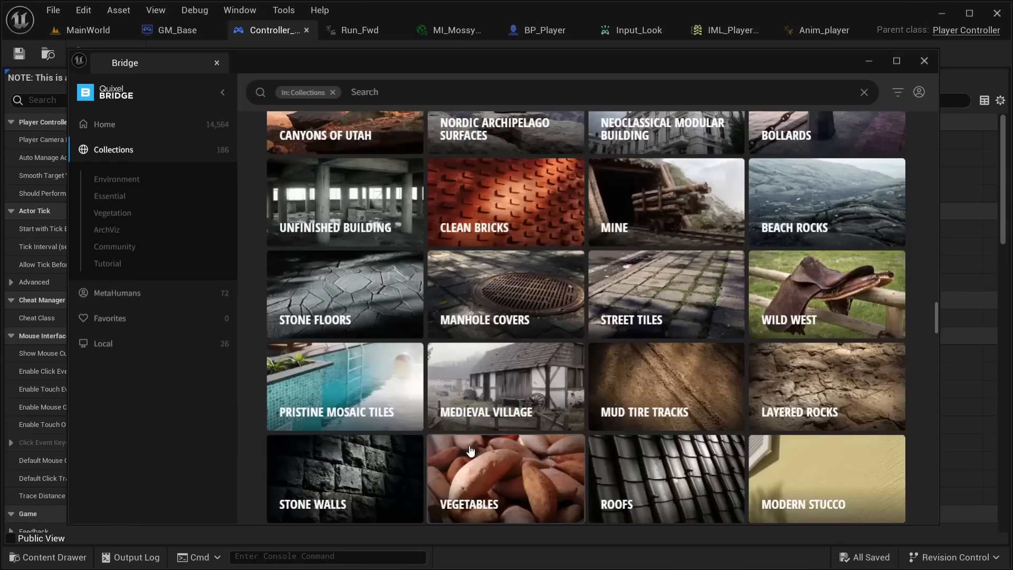
Open the Mine collection and look through all of its assets
{"action": "left_click", "coordinate": [638, 218]}
{"action": "scroll", "coordinate": [423, 460], "scroll_direction": "down", "scroll_amount": 4}
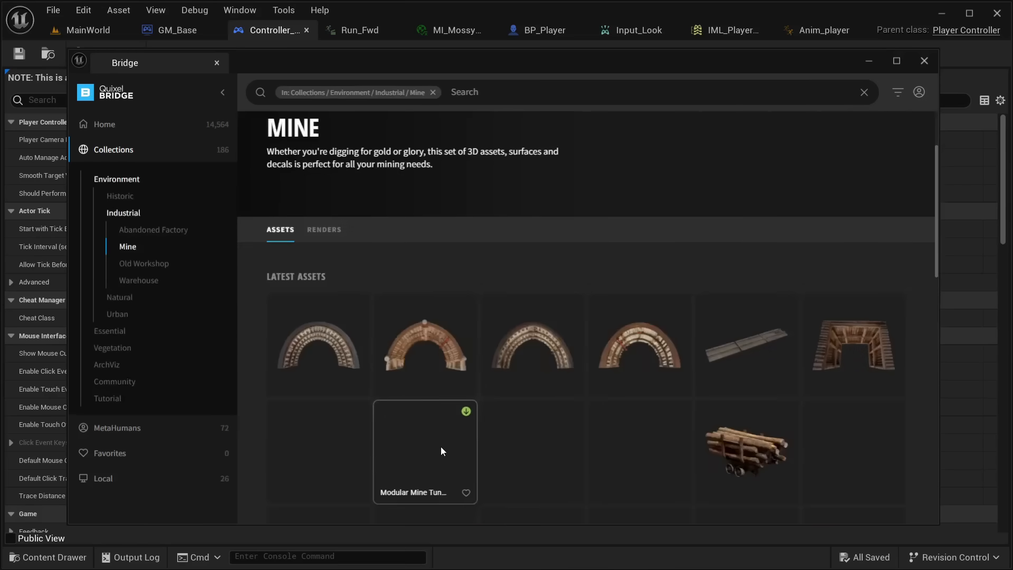
{"action": "scroll", "coordinate": [639, 413], "scroll_direction": "down", "scroll_amount": 5}
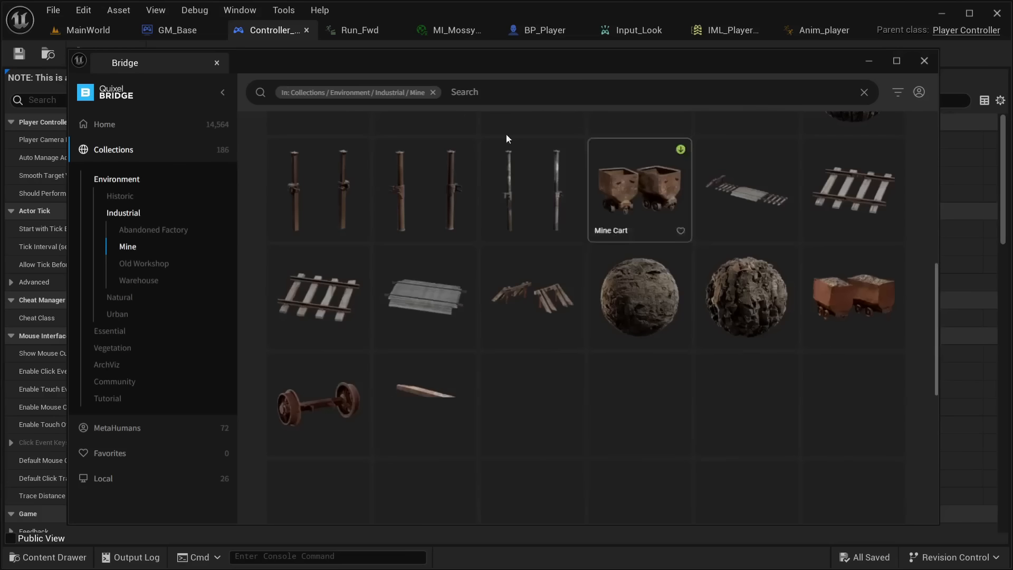
{"action": "scroll", "coordinate": [642, 336], "scroll_direction": "down", "scroll_amount": 7}
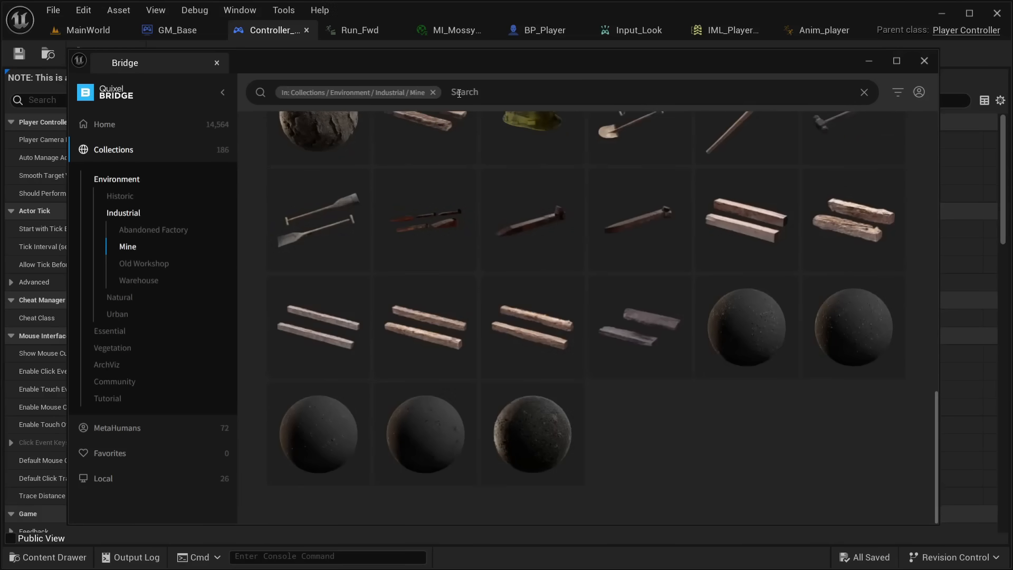
Open the Roman Empire collection within the Historic group of the Environment collections
{"action": "left_click", "coordinate": [117, 181]}
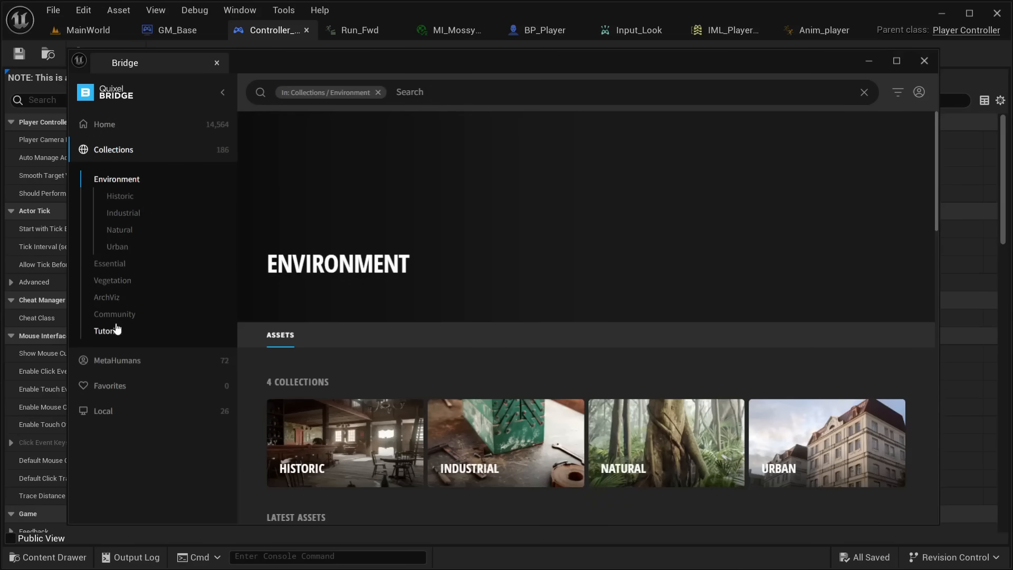
{"action": "left_click", "coordinate": [121, 196]}
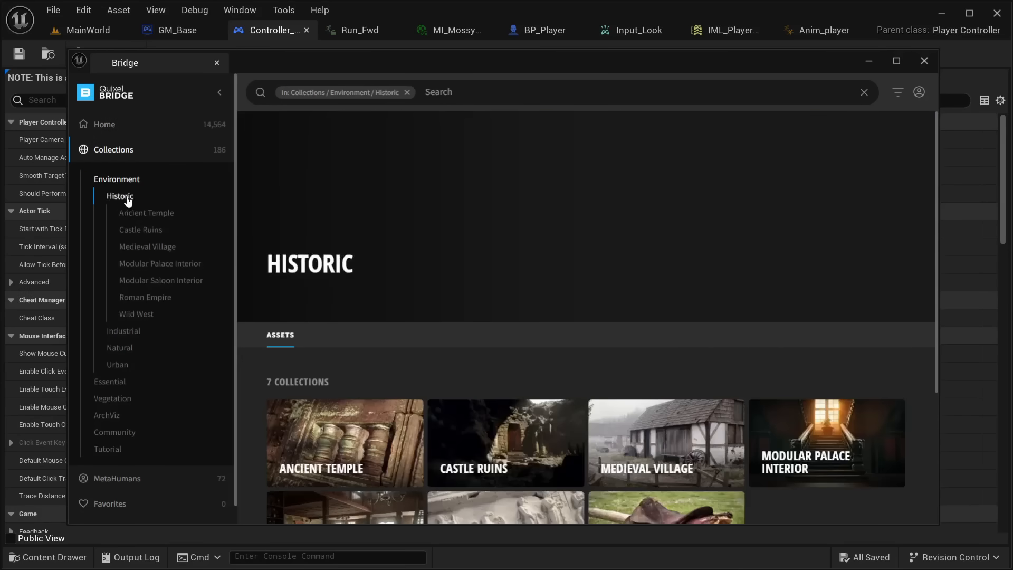
{"action": "scroll", "coordinate": [519, 409], "scroll_direction": "down", "scroll_amount": 3}
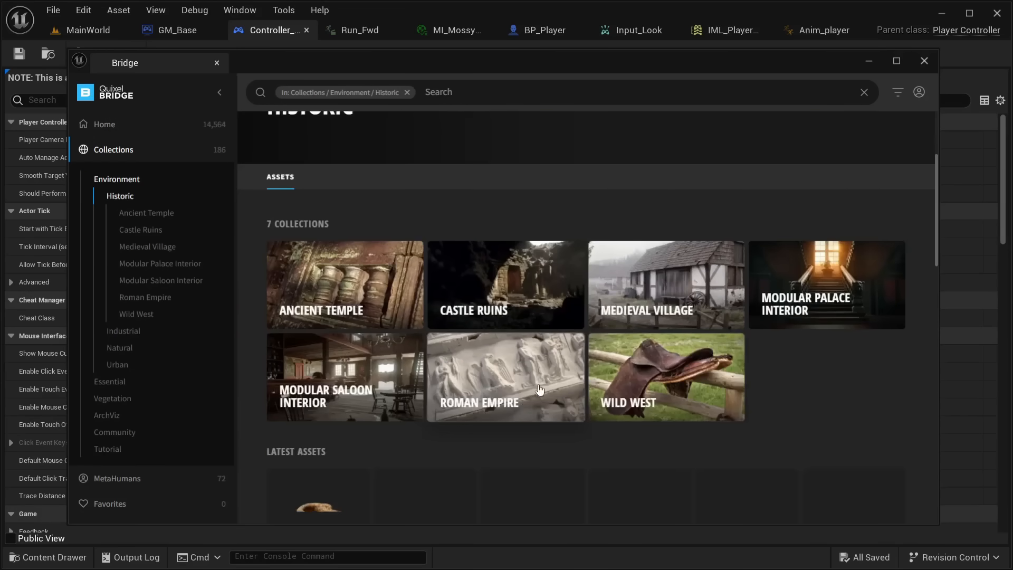
{"action": "left_click", "coordinate": [520, 387]}
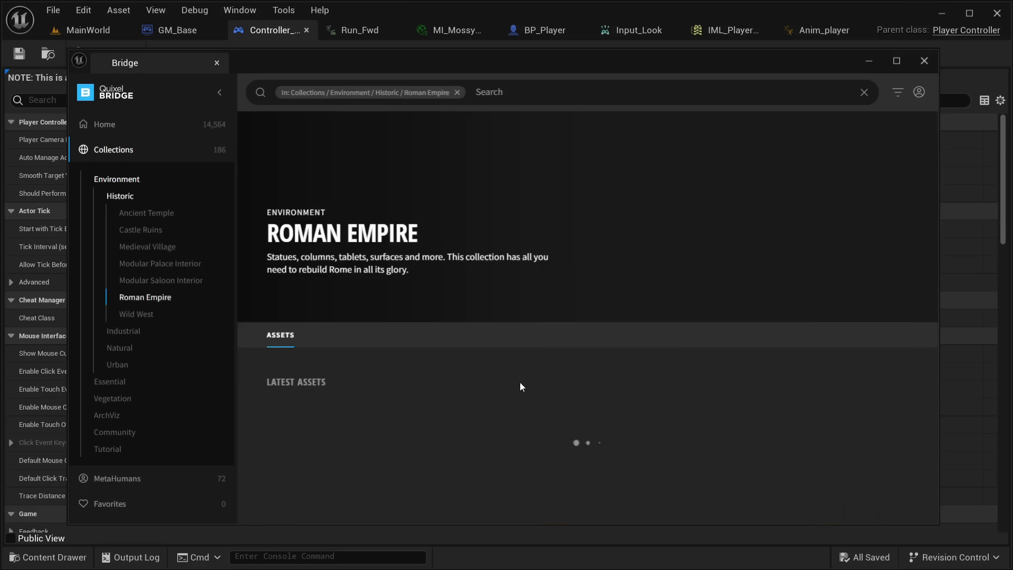
Examine the columns, reliefs, grave stones and surfaces in the Roman Empire collection
{"action": "scroll", "coordinate": [485, 393], "scroll_direction": "down", "scroll_amount": 3}
{"action": "scroll", "coordinate": [450, 410], "scroll_direction": "down", "scroll_amount": 5}
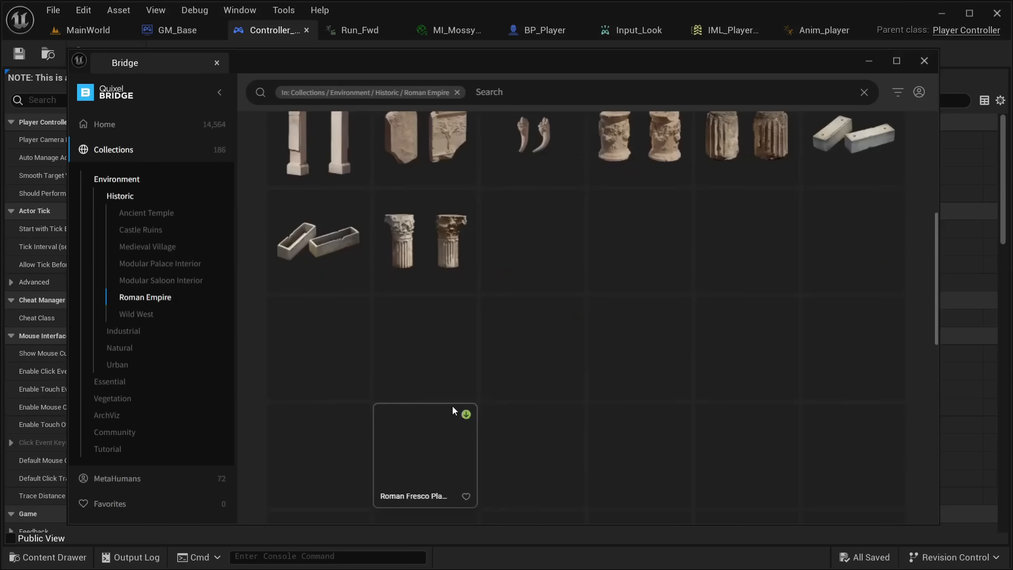
{"action": "scroll", "coordinate": [544, 254], "scroll_direction": "up", "scroll_amount": 8}
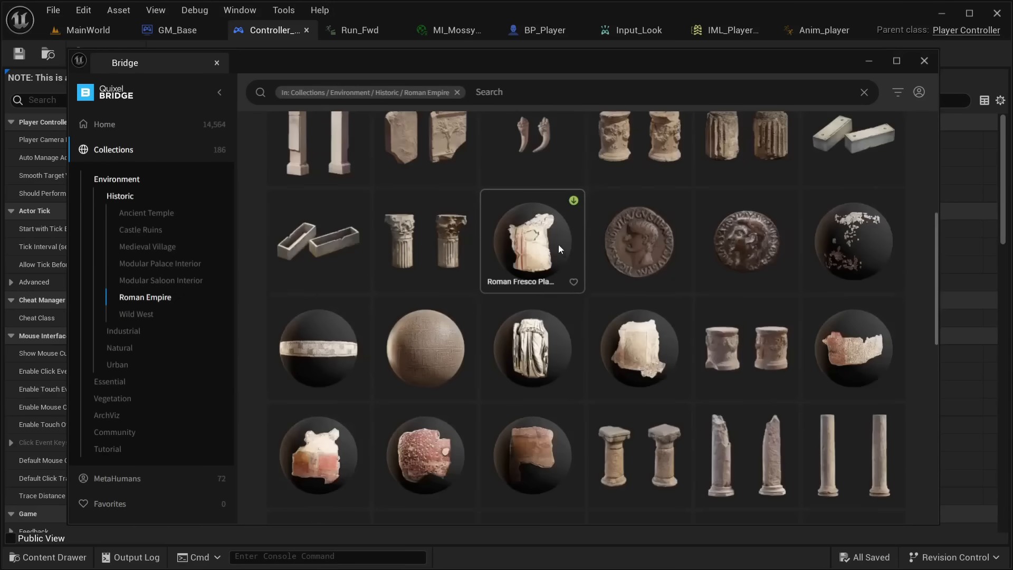
{"action": "scroll", "coordinate": [628, 348], "scroll_direction": "down", "scroll_amount": 7}
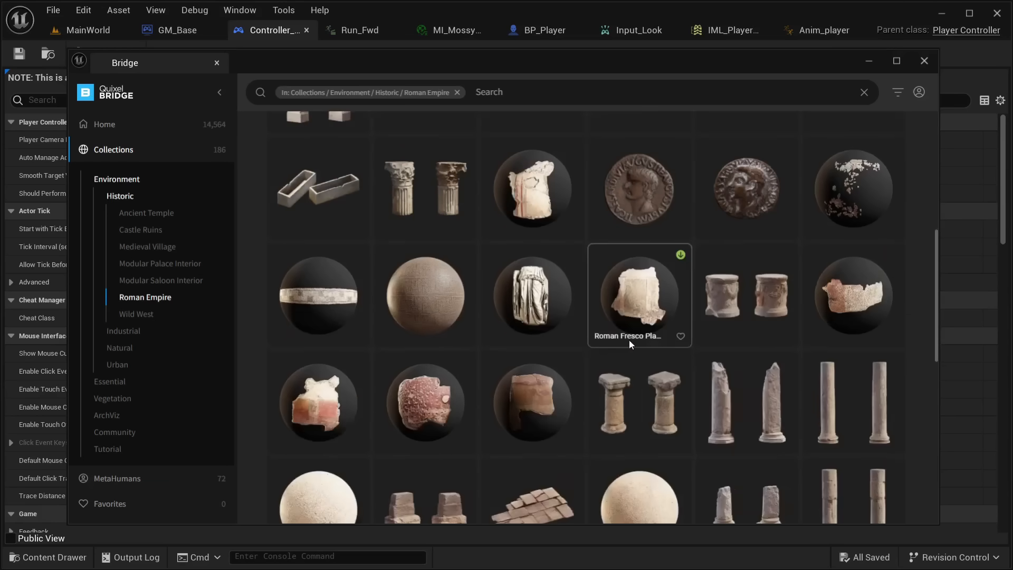
{"action": "scroll", "coordinate": [581, 357], "scroll_direction": "down", "scroll_amount": 3}
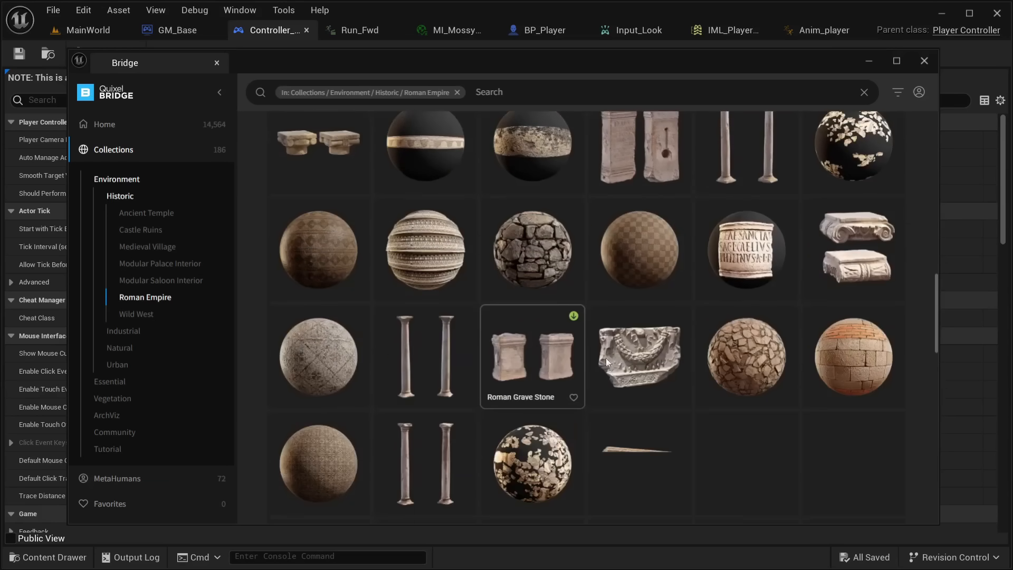
{"action": "scroll", "coordinate": [655, 295], "scroll_direction": "down", "scroll_amount": 2}
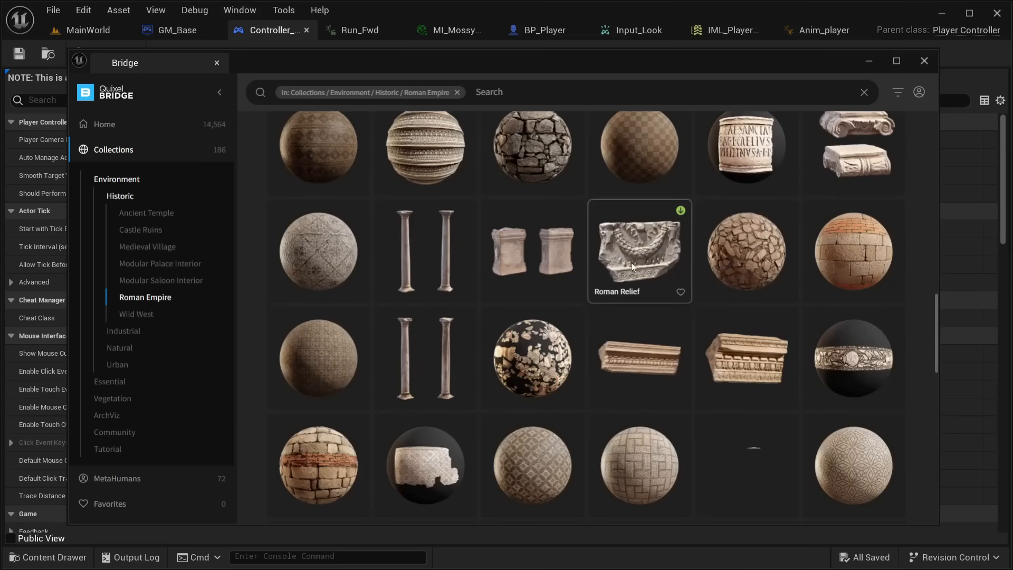
{"action": "scroll", "coordinate": [639, 253], "scroll_direction": "down", "scroll_amount": 2}
{"action": "scroll", "coordinate": [617, 281], "scroll_direction": "down", "scroll_amount": 4}
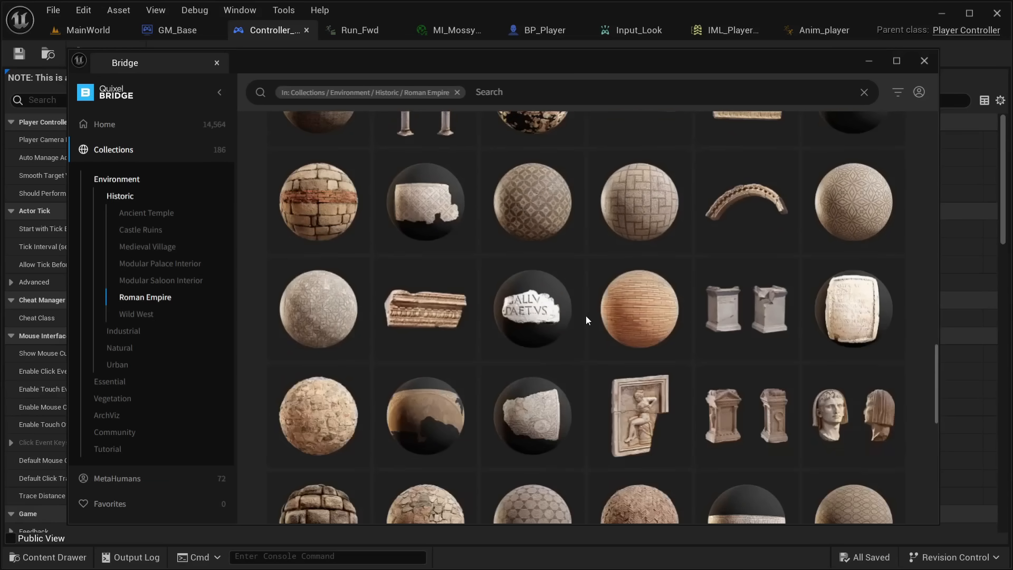
Find the statues in the Roman Empire collection and open the details of the headless standing Roman Statue in a short tunic
{"action": "scroll", "coordinate": [662, 312], "scroll_direction": "down", "scroll_amount": 2}
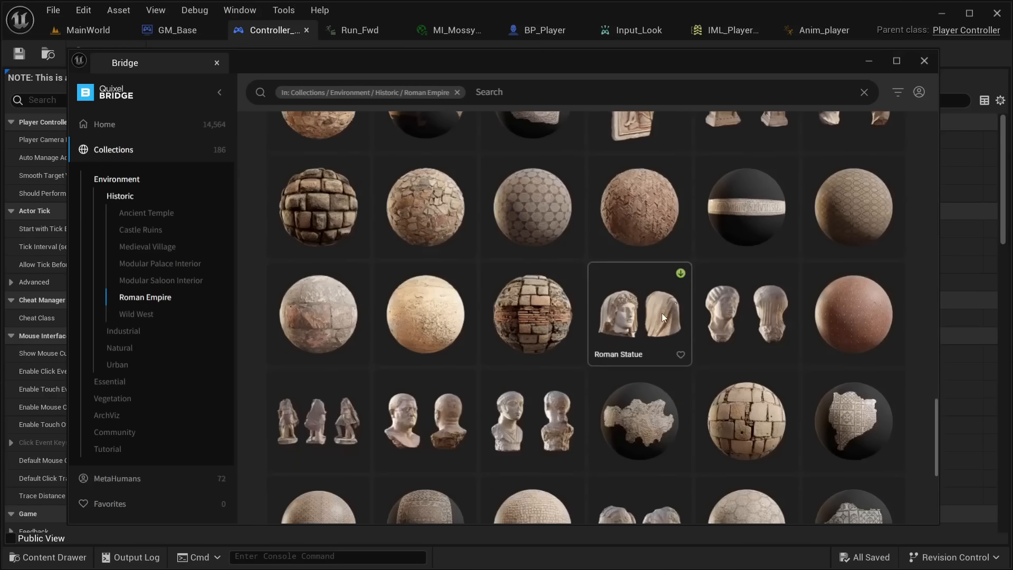
{"action": "scroll", "coordinate": [578, 331], "scroll_direction": "down", "scroll_amount": 2}
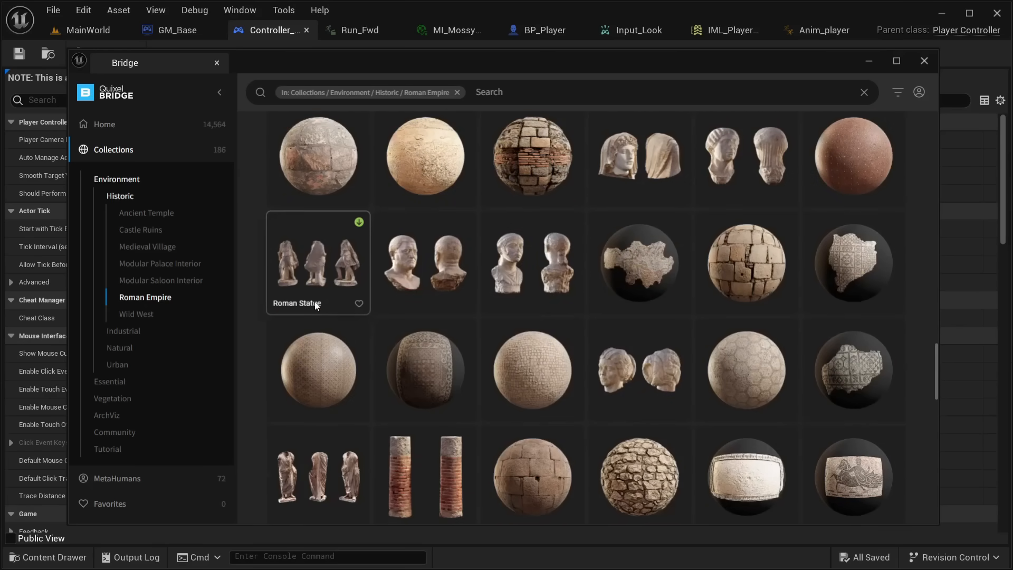
{"action": "scroll", "coordinate": [464, 293], "scroll_direction": "down", "scroll_amount": 3}
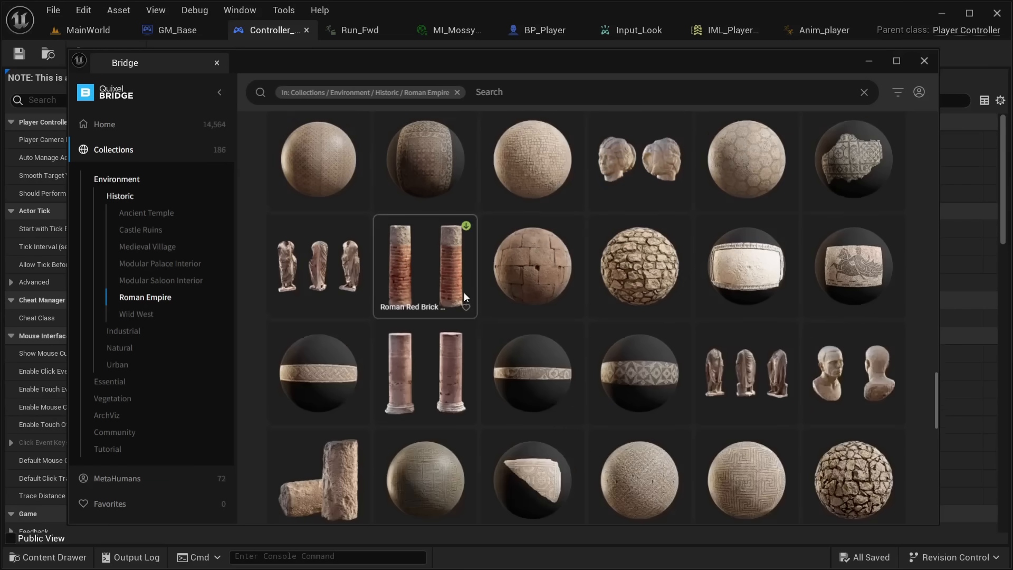
{"action": "scroll", "coordinate": [404, 271], "scroll_direction": "up", "scroll_amount": 3}
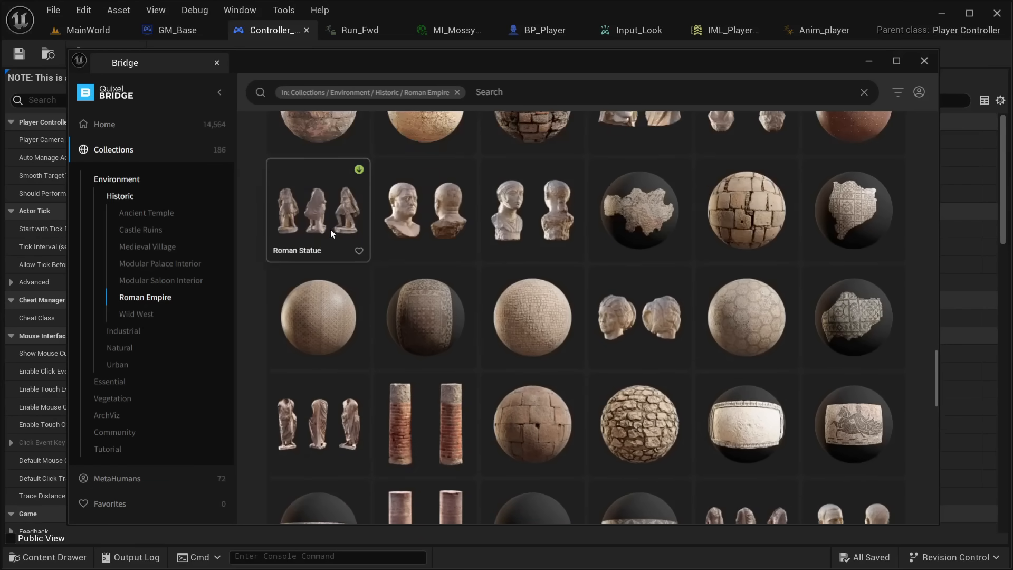
{"action": "left_click", "coordinate": [331, 229]}
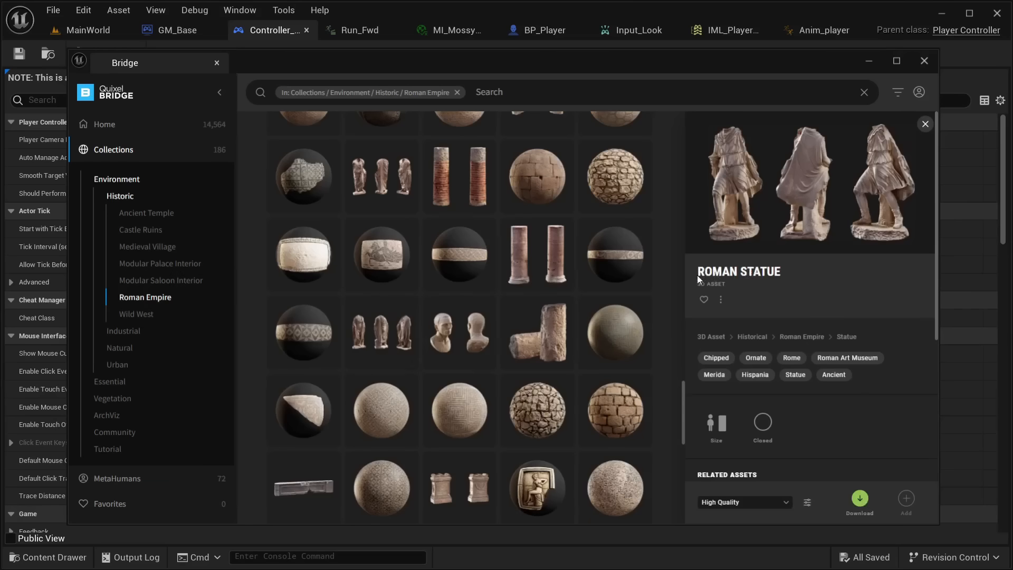
Set the Roman Statue's download quality to Nanite and download it
{"action": "left_click", "coordinate": [752, 500]}
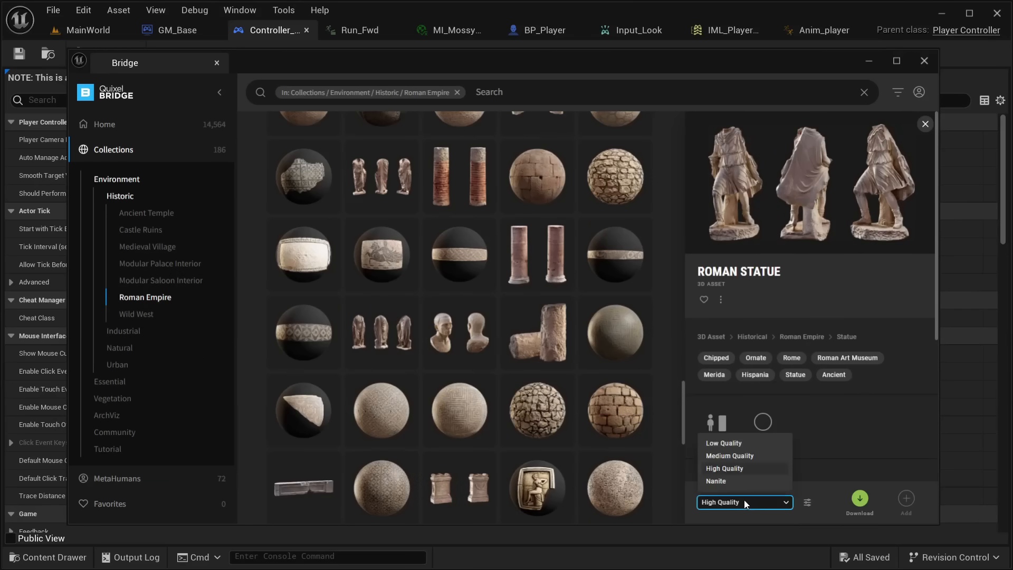
{"action": "left_click", "coordinate": [737, 505]}
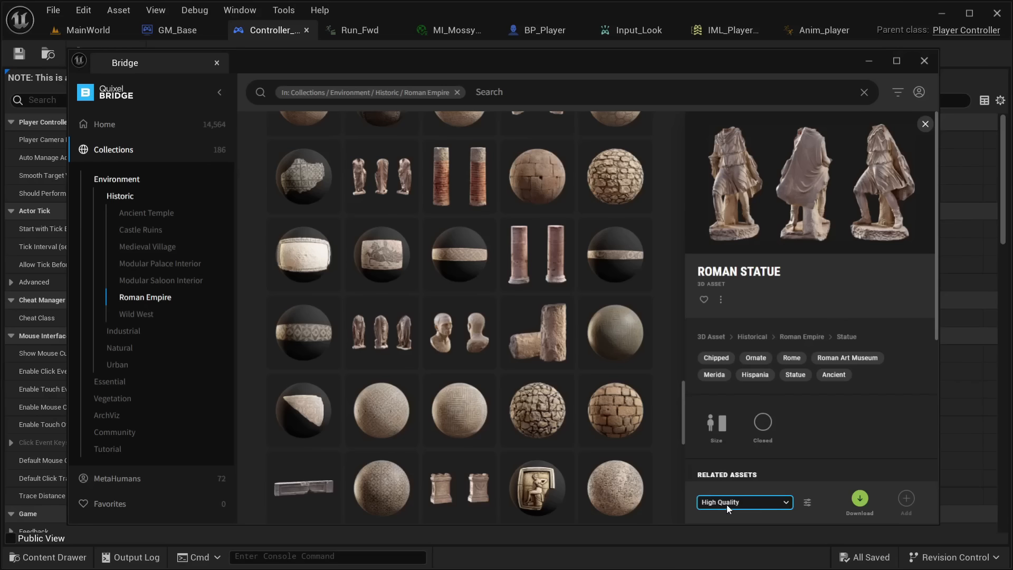
{"action": "left_click", "coordinate": [727, 505]}
{"action": "left_click", "coordinate": [716, 482]}
{"action": "left_click", "coordinate": [862, 500]}
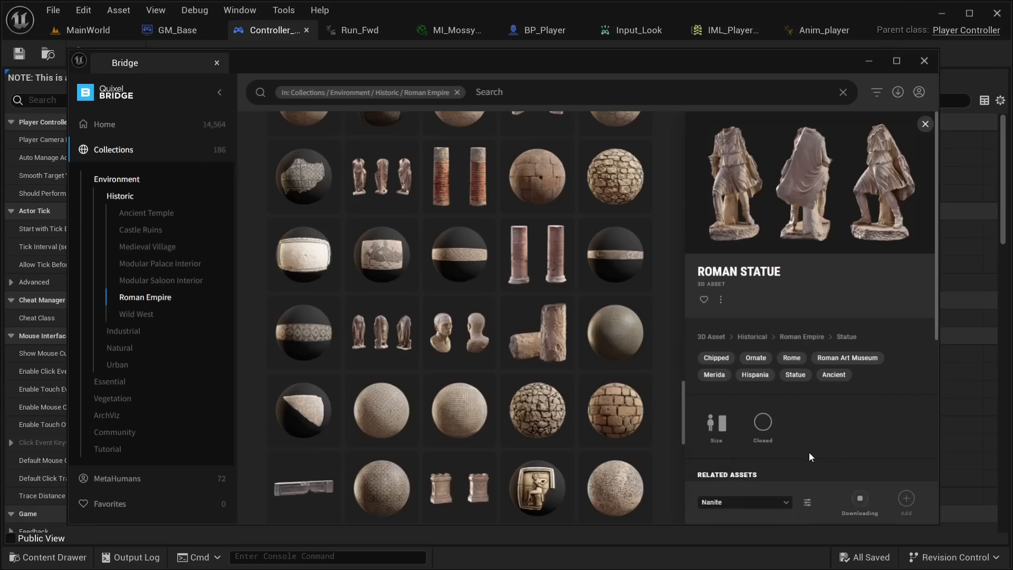
Examine the statues, busts, columns and stone surfaces in the Roman Empire collection for another asset to download
{"action": "scroll", "coordinate": [477, 314], "scroll_direction": "down", "scroll_amount": 5}
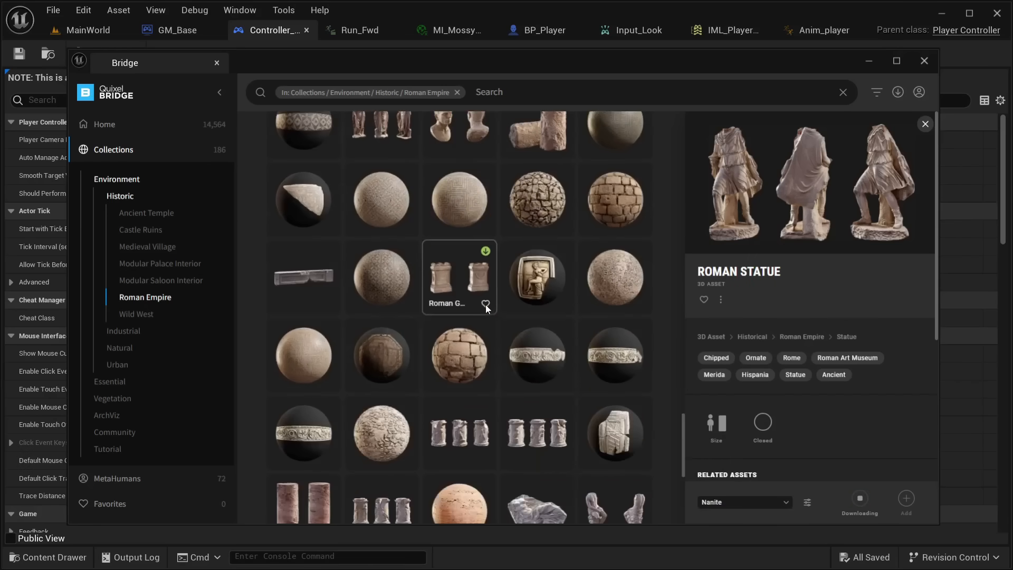
{"action": "scroll", "coordinate": [494, 301], "scroll_direction": "down", "scroll_amount": 3}
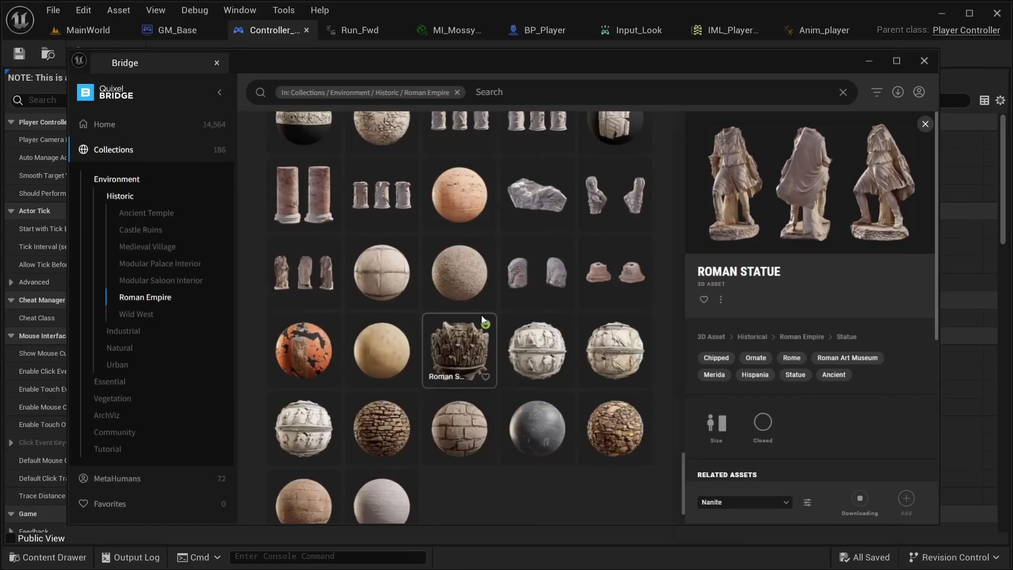
{"action": "scroll", "coordinate": [514, 288], "scroll_direction": "down", "scroll_amount": 5}
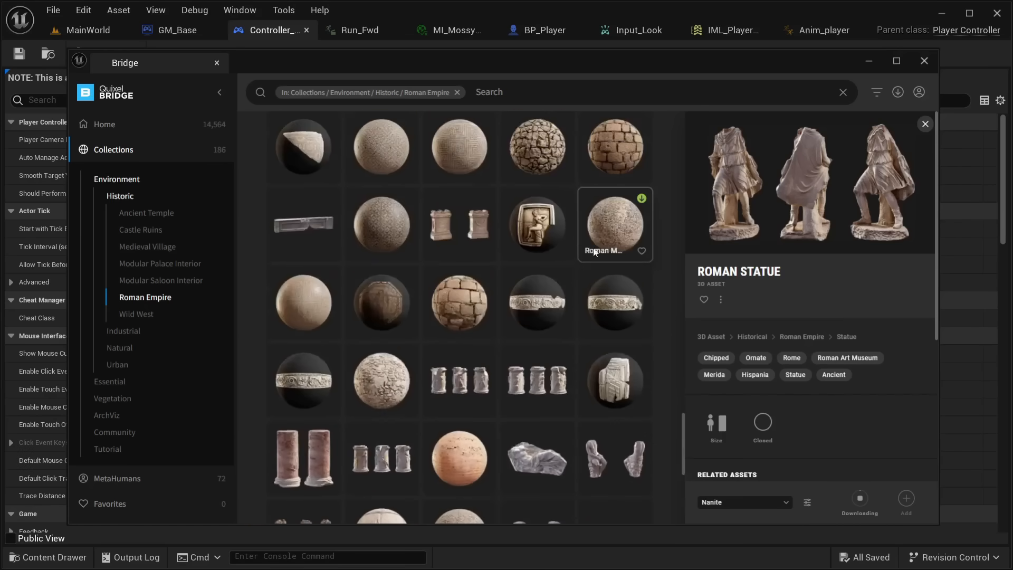
{"action": "scroll", "coordinate": [528, 248], "scroll_direction": "up", "scroll_amount": 2}
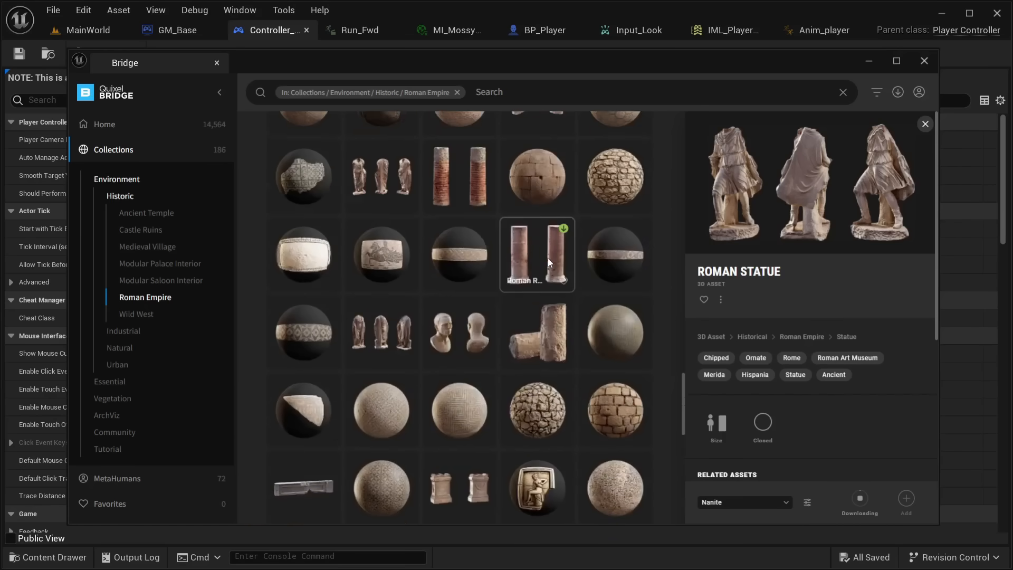
{"action": "scroll", "coordinate": [537, 255], "scroll_direction": "up", "scroll_amount": 5}
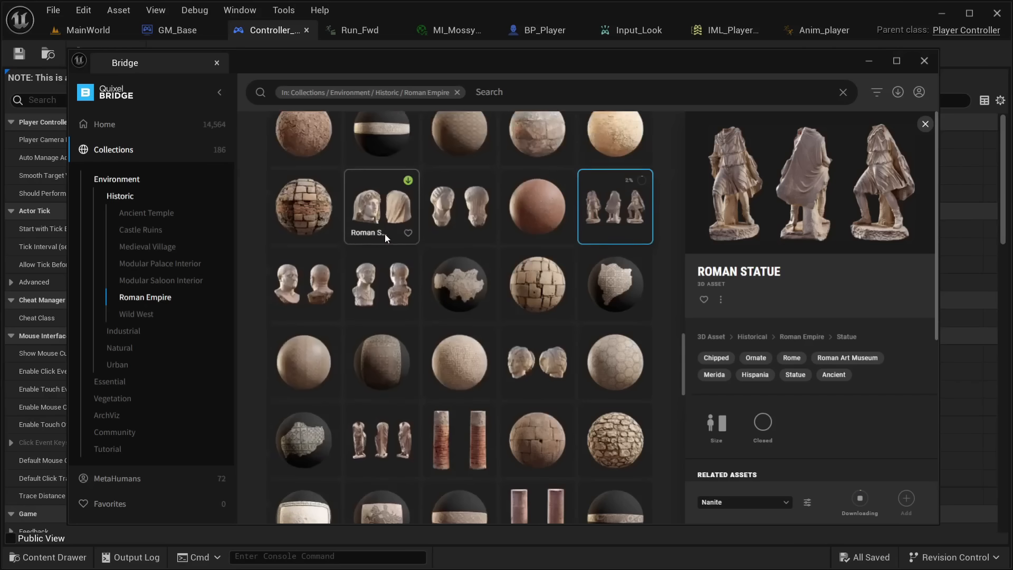
{"action": "scroll", "coordinate": [383, 234], "scroll_direction": "up", "scroll_amount": 8}
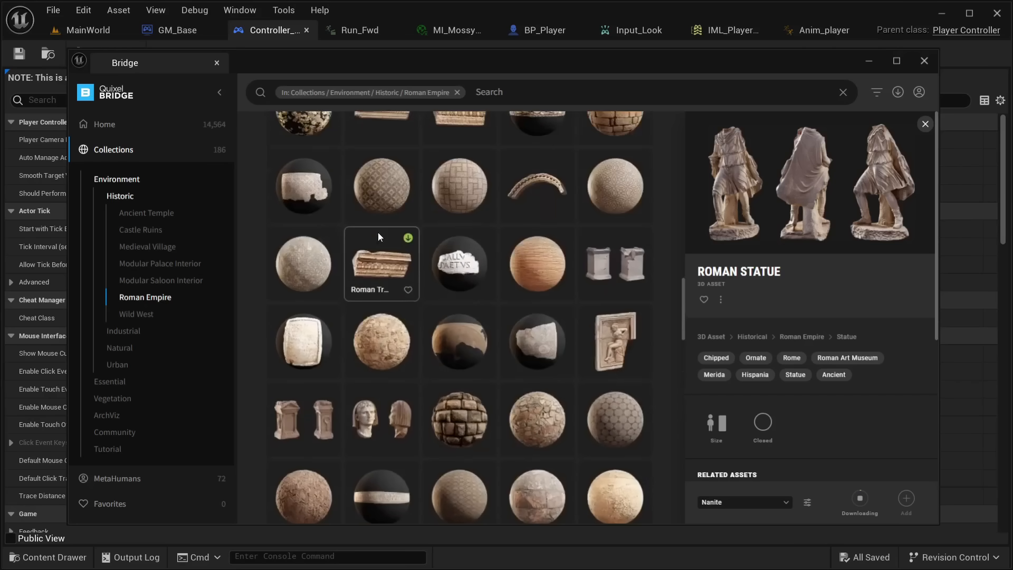
{"action": "scroll", "coordinate": [451, 273], "scroll_direction": "down", "scroll_amount": 6}
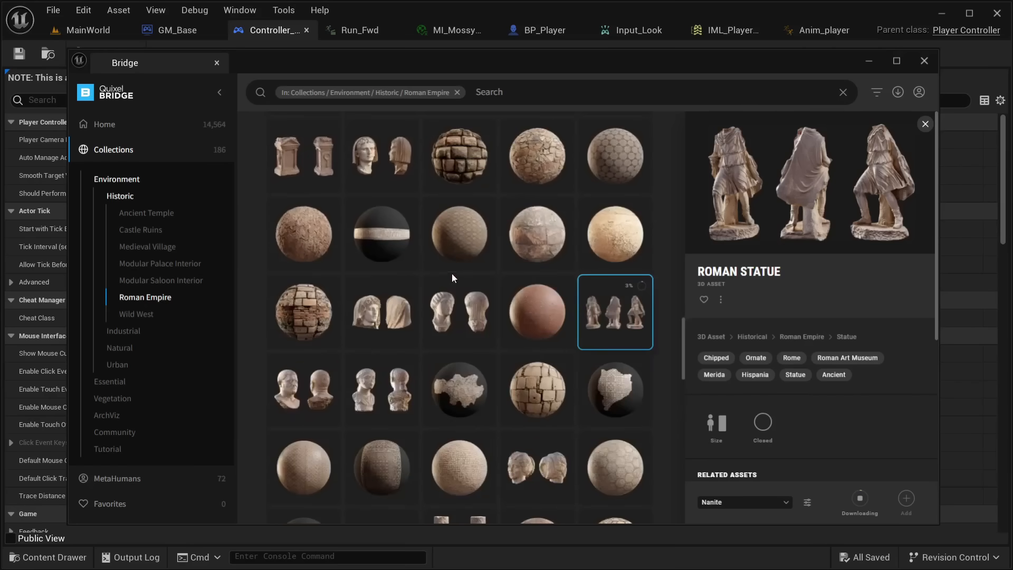
{"action": "scroll", "coordinate": [452, 274], "scroll_direction": "down", "scroll_amount": 5}
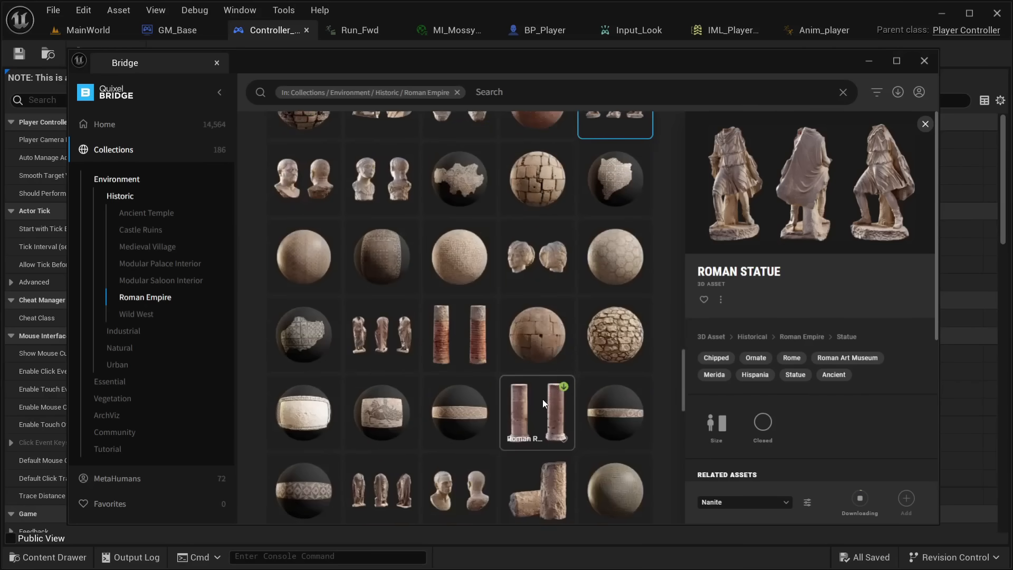
{"action": "scroll", "coordinate": [533, 394], "scroll_direction": "down", "scroll_amount": 1}
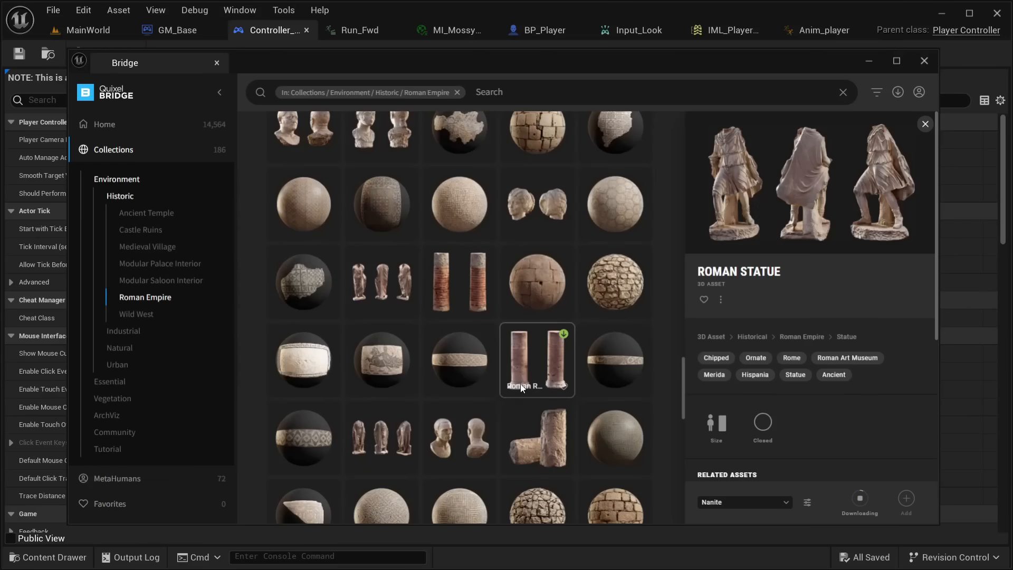
Download the Roman Red Marble Column in Nanite quality
{"action": "left_click", "coordinate": [534, 371]}
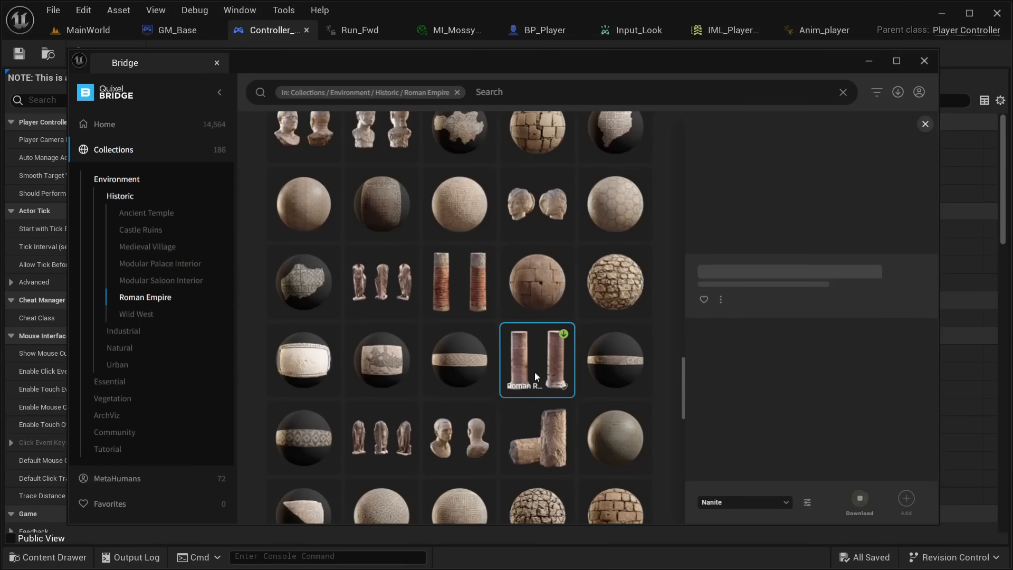
{"action": "left_click", "coordinate": [758, 502]}
{"action": "left_click", "coordinate": [862, 500]}
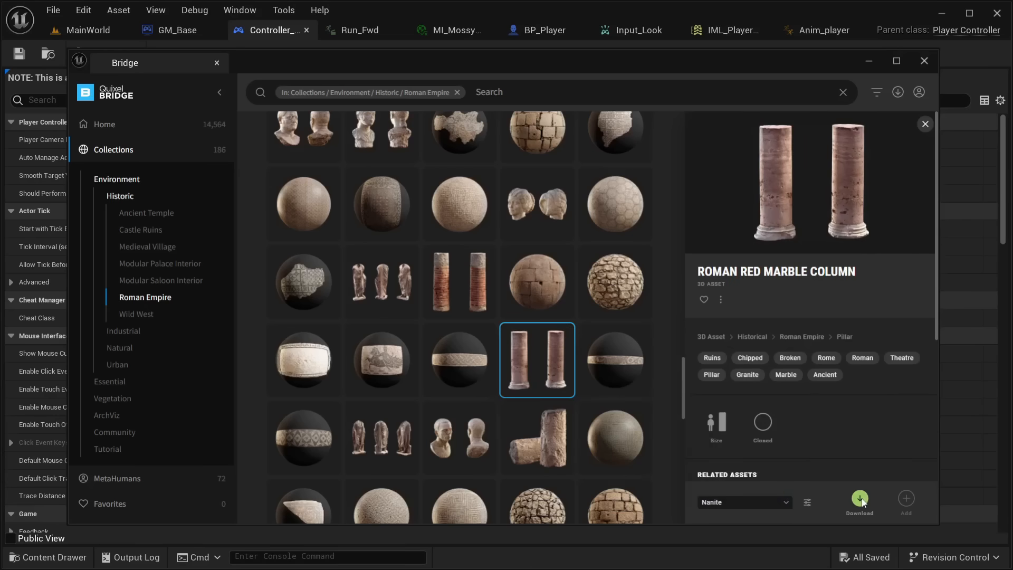
Check the remaining assets of the Roman Empire collection and open the Castle Ruins collection
{"action": "scroll", "coordinate": [534, 382], "scroll_direction": "down", "scroll_amount": 4}
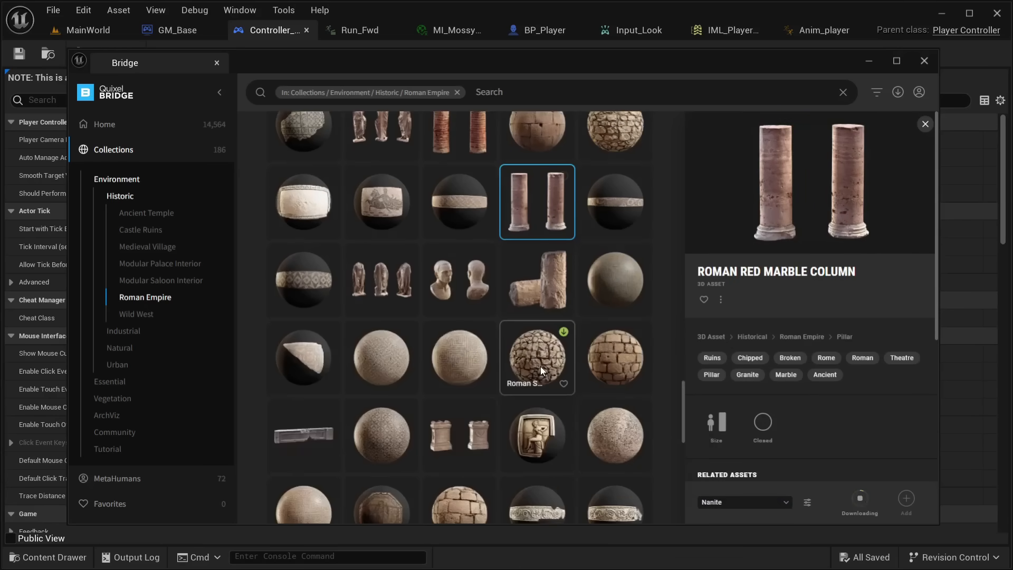
{"action": "scroll", "coordinate": [474, 428], "scroll_direction": "down", "scroll_amount": 3}
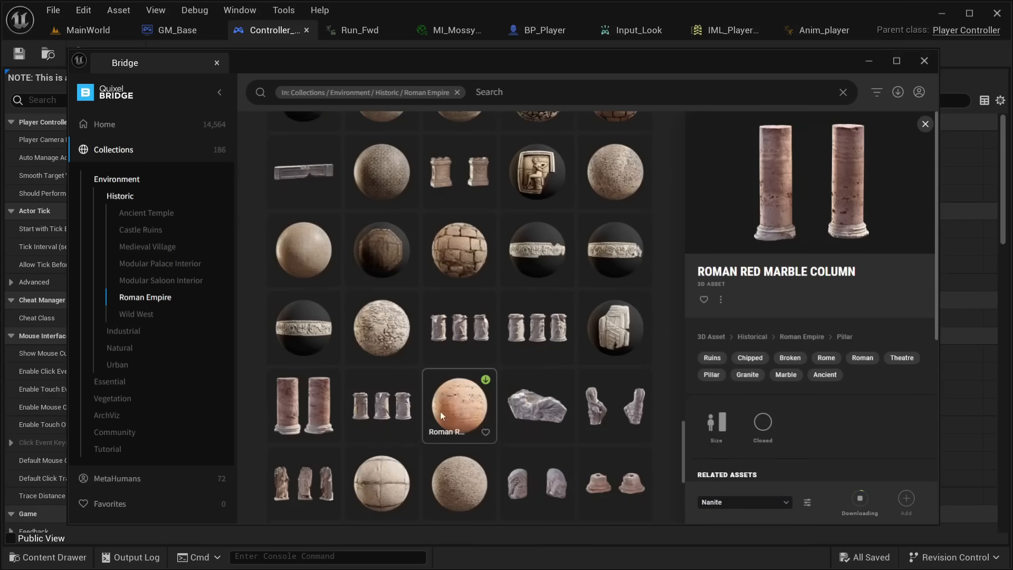
{"action": "scroll", "coordinate": [635, 403], "scroll_direction": "down", "scroll_amount": 4}
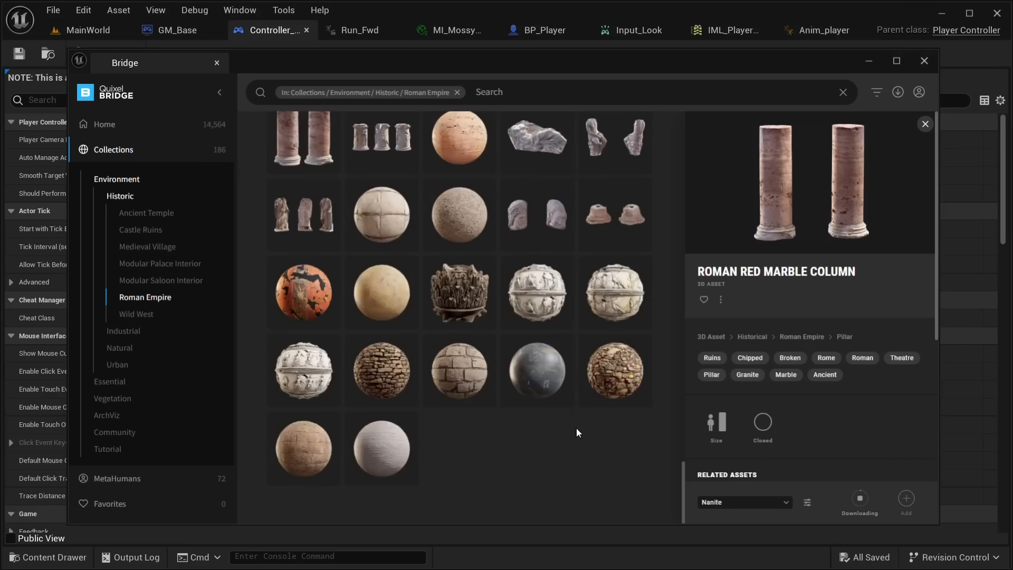
{"action": "scroll", "coordinate": [568, 425], "scroll_direction": "up", "scroll_amount": 10}
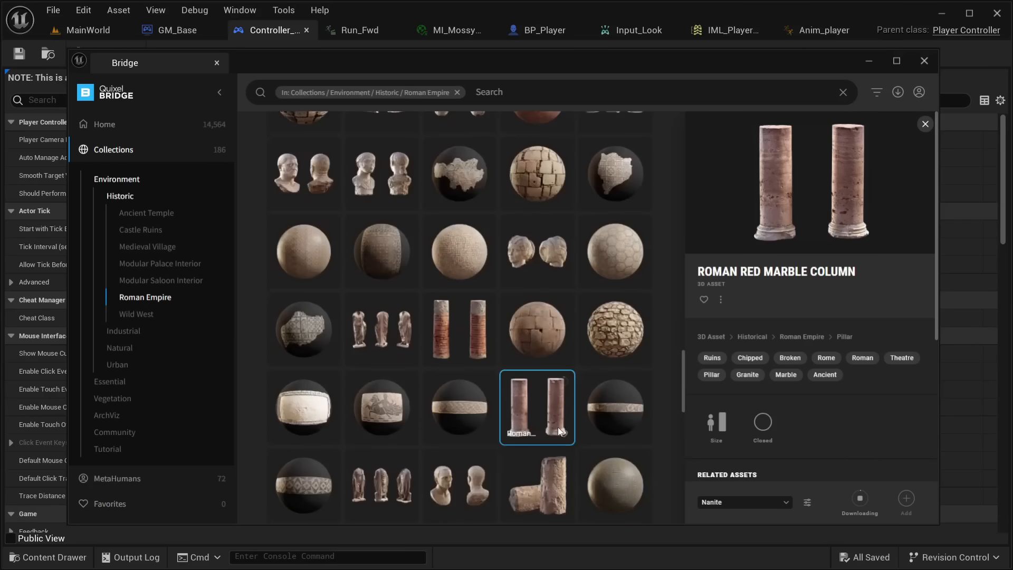
{"action": "scroll", "coordinate": [559, 426], "scroll_direction": "up", "scroll_amount": 10}
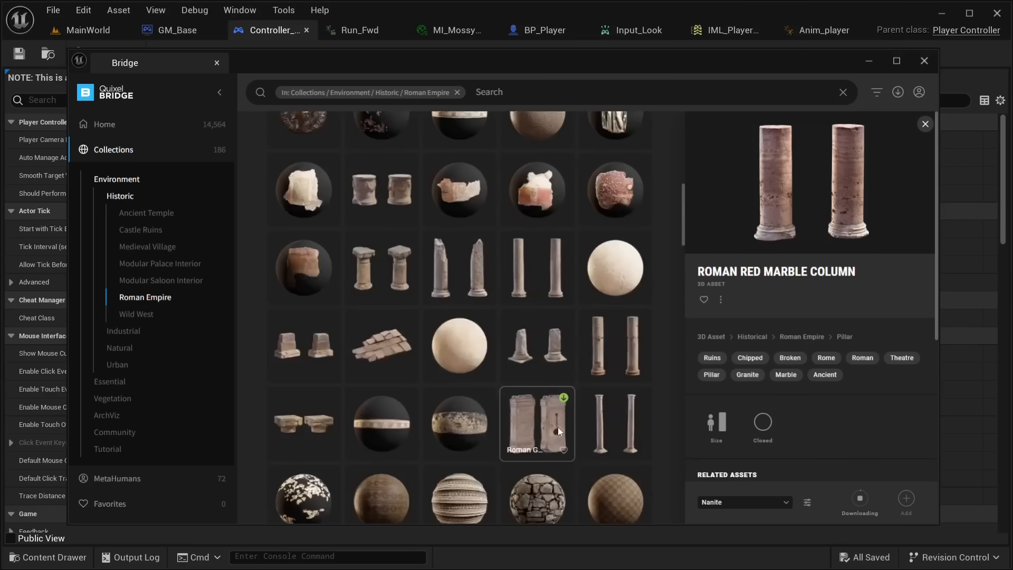
{"action": "scroll", "coordinate": [558, 426], "scroll_direction": "up", "scroll_amount": 3}
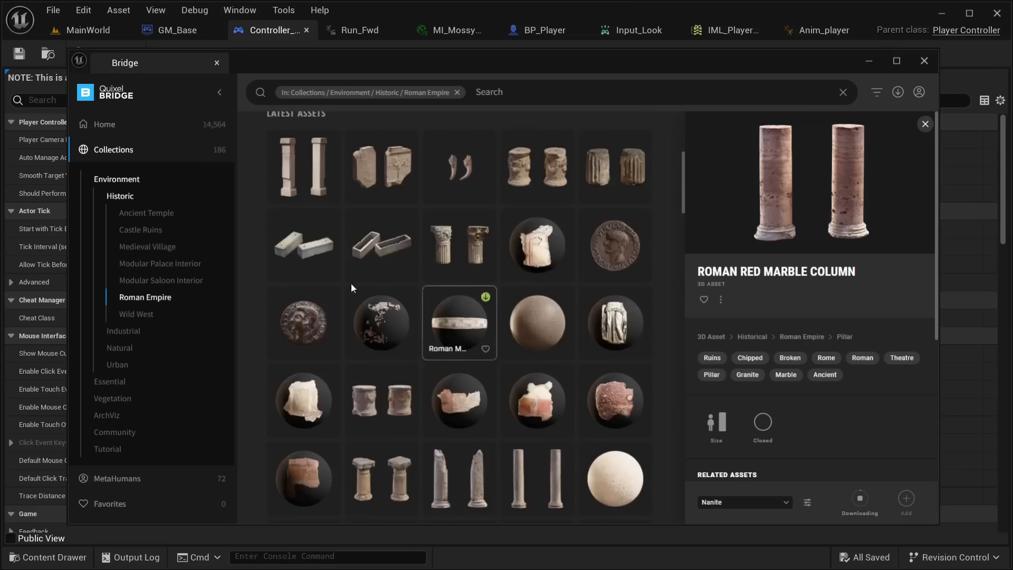
{"action": "left_click", "coordinate": [164, 231]}
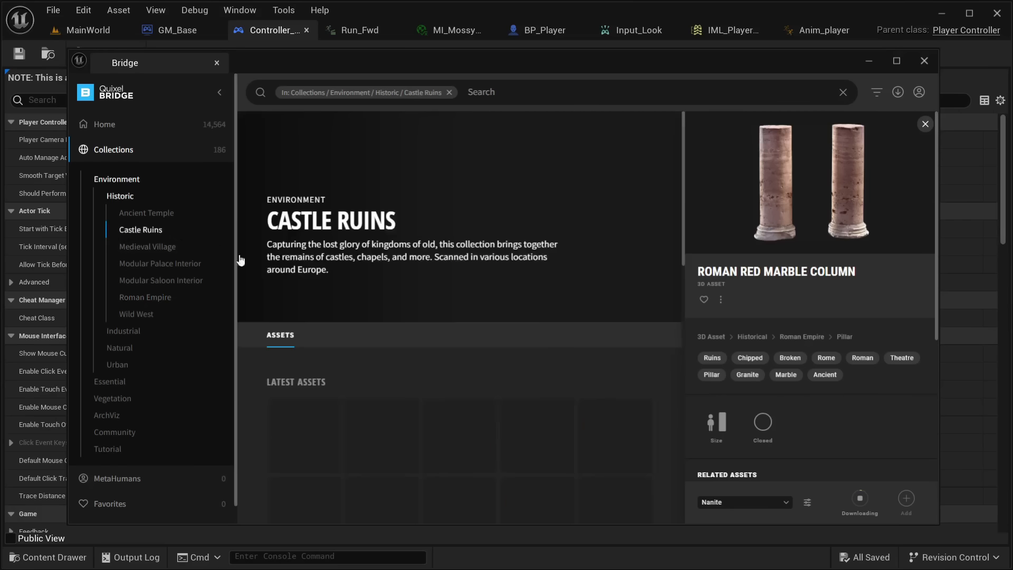
Find the mossy Chapel Pillar in the Castle Ruins collection and download it in Nanite quality
{"action": "scroll", "coordinate": [391, 429], "scroll_direction": "down", "scroll_amount": 4}
{"action": "scroll", "coordinate": [393, 430], "scroll_direction": "down", "scroll_amount": 4}
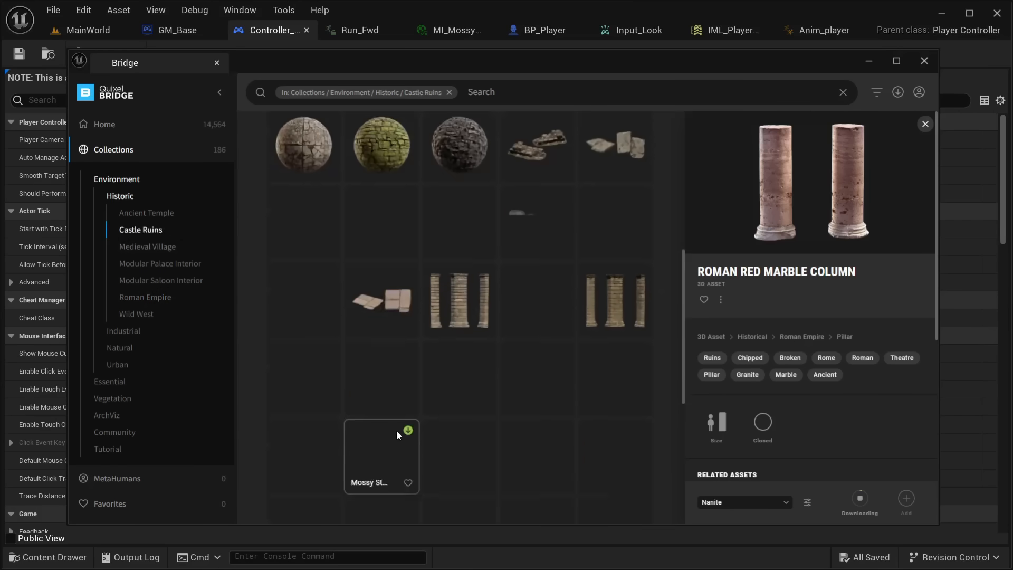
{"action": "scroll", "coordinate": [442, 348], "scroll_direction": "up", "scroll_amount": 3}
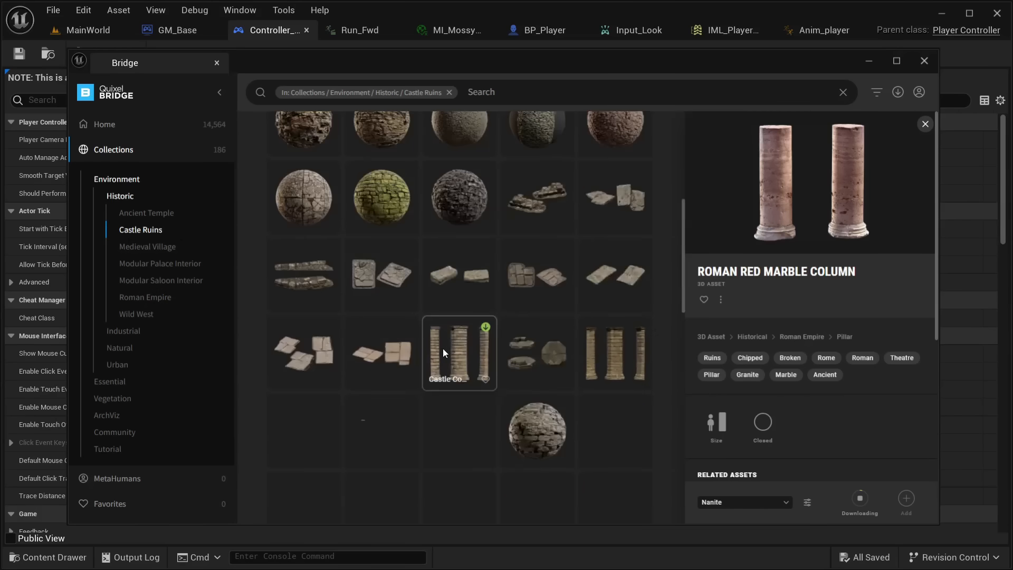
{"action": "scroll", "coordinate": [463, 429], "scroll_direction": "down", "scroll_amount": 4}
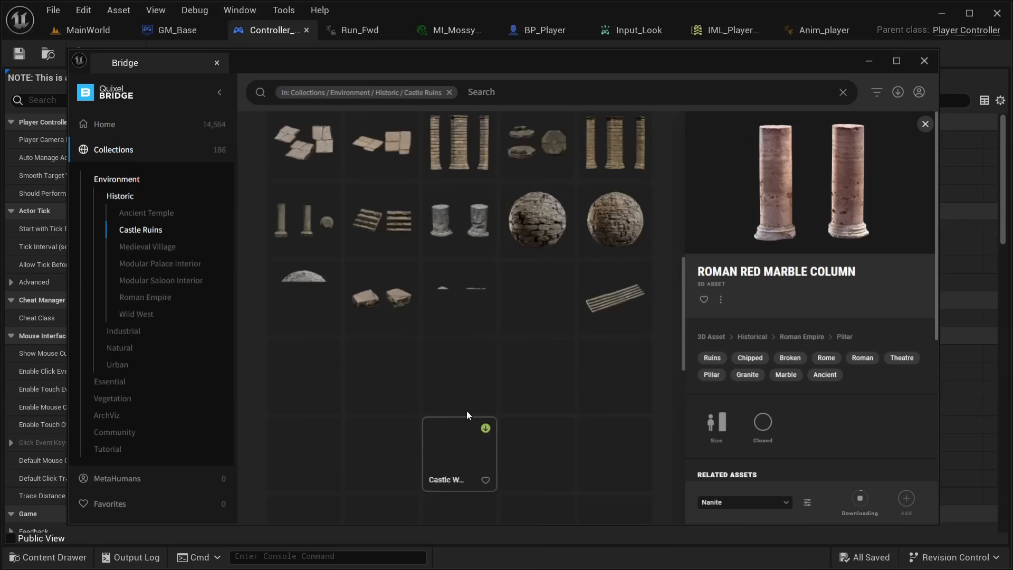
{"action": "scroll", "coordinate": [398, 380], "scroll_direction": "down", "scroll_amount": 4}
{"action": "scroll", "coordinate": [411, 248], "scroll_direction": "down", "scroll_amount": 2}
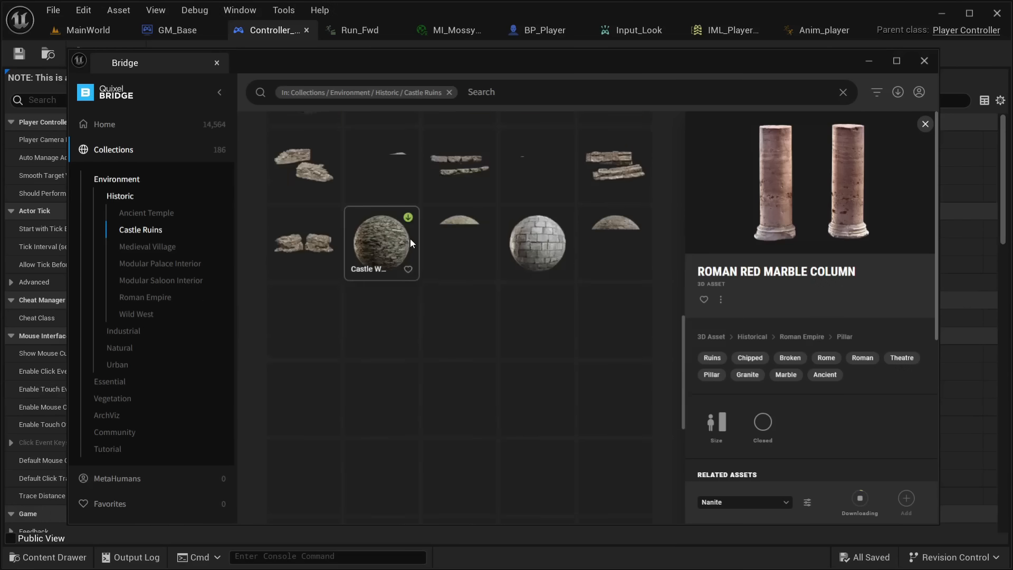
{"action": "scroll", "coordinate": [446, 354], "scroll_direction": "down", "scroll_amount": 2}
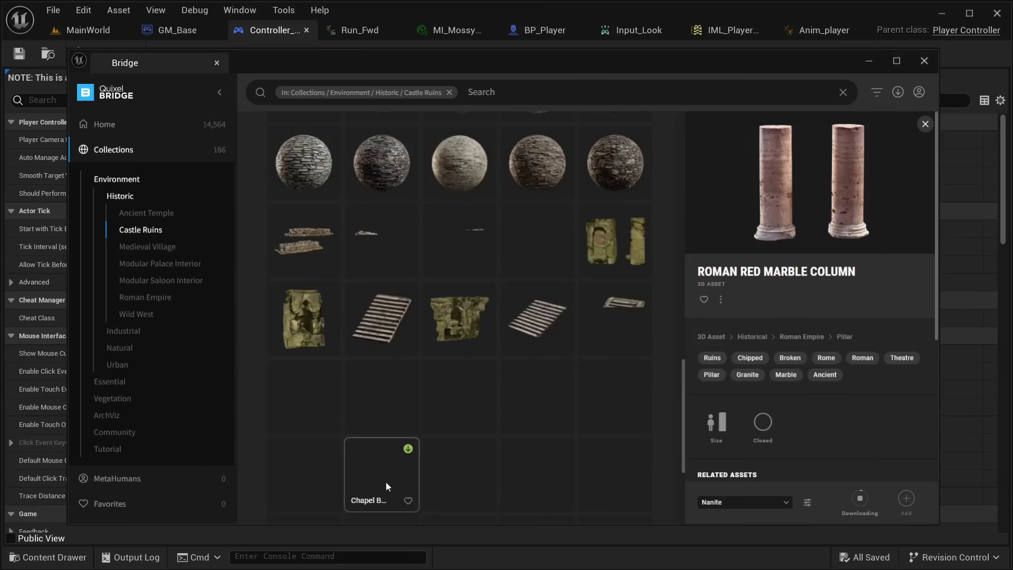
{"action": "scroll", "coordinate": [432, 432], "scroll_direction": "down", "scroll_amount": 2}
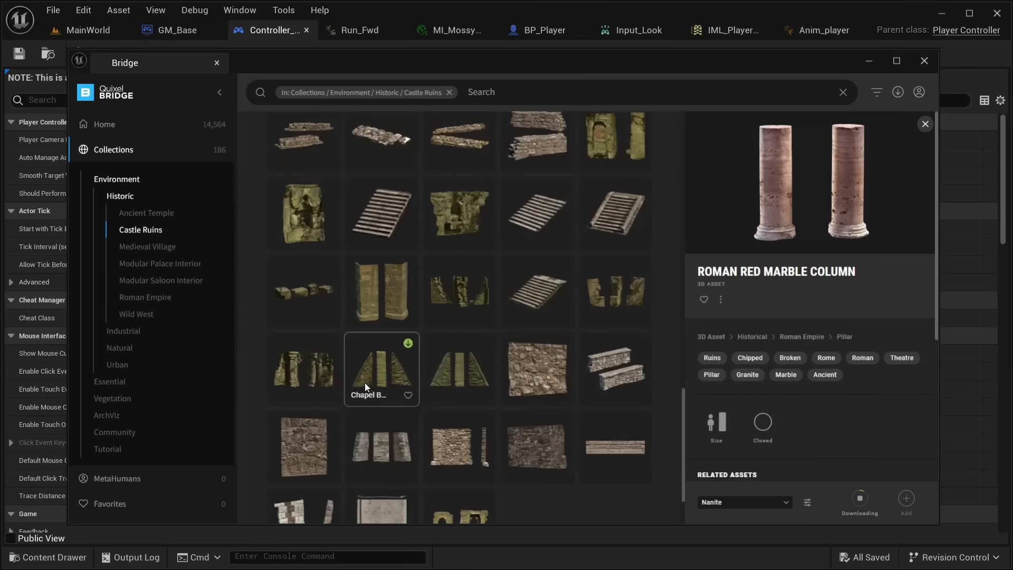
{"action": "left_click", "coordinate": [309, 359]}
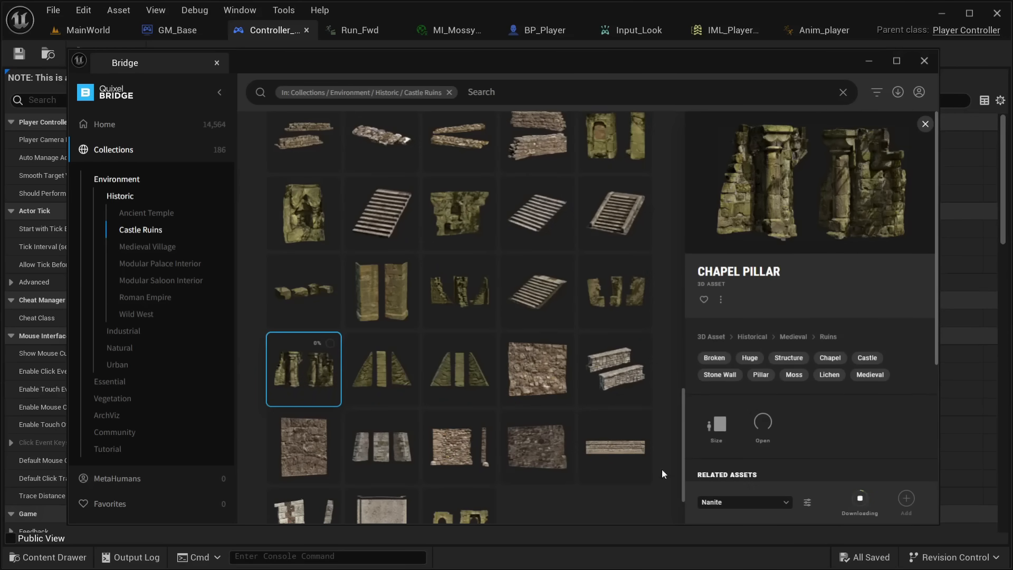
Show the locally downloaded Megascans assets
{"action": "scroll", "coordinate": [384, 486], "scroll_direction": "down", "scroll_amount": 2}
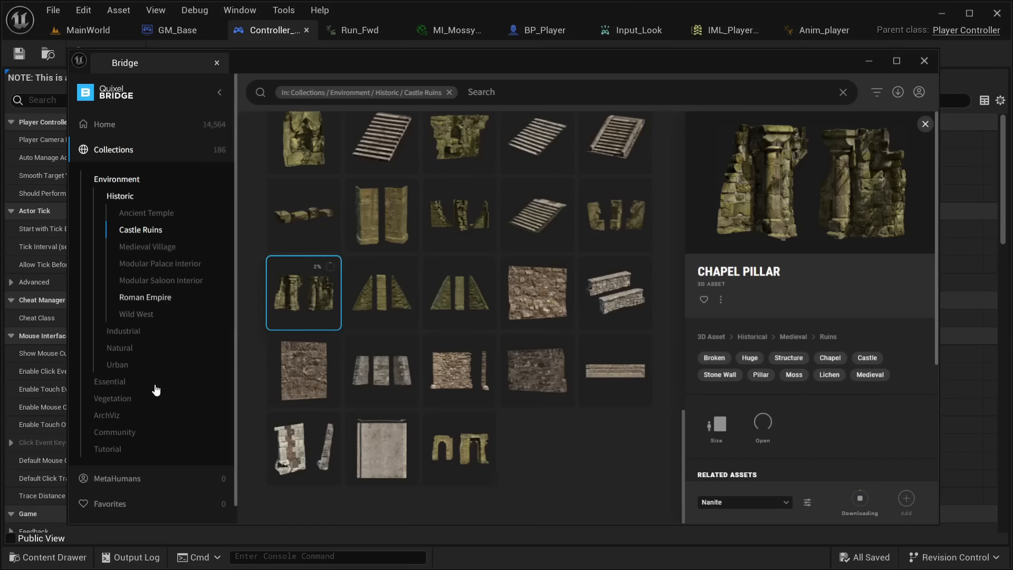
{"action": "scroll", "coordinate": [147, 421], "scroll_direction": "down", "scroll_amount": 1}
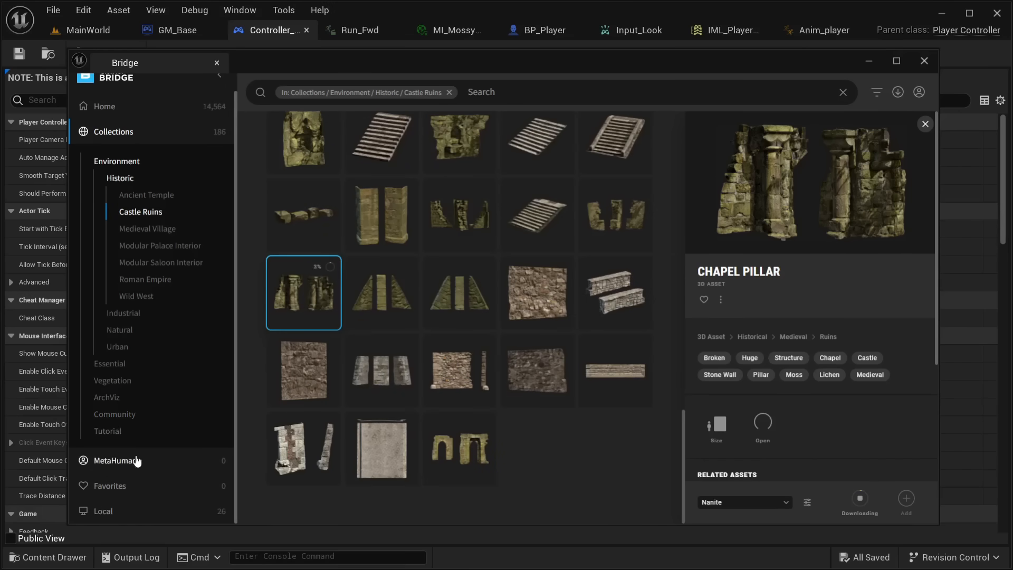
{"action": "left_click", "coordinate": [121, 509]}
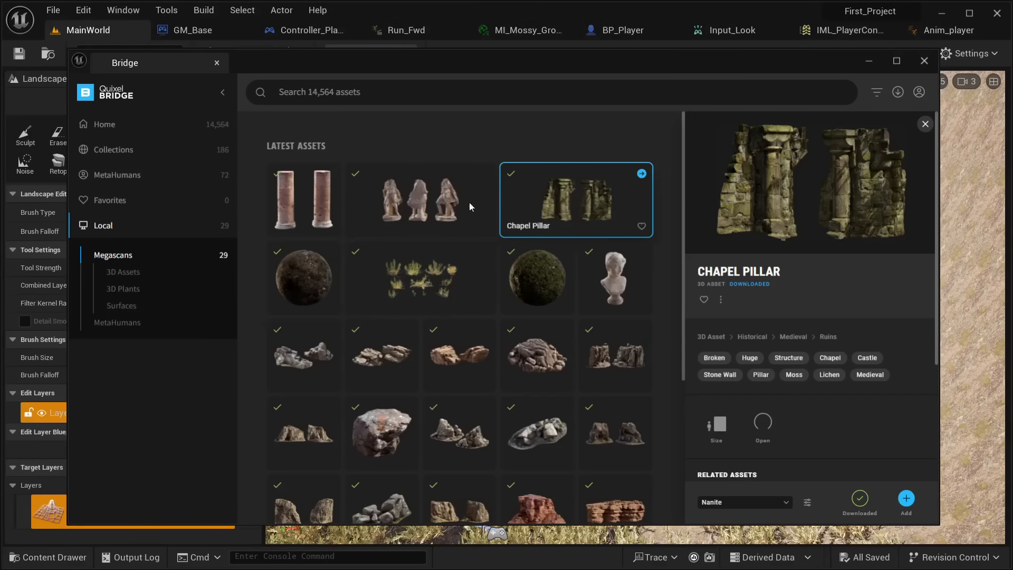
Add the downloaded Chapel Pillar, Roman Statue and Roman Red Marble Column to the project and close Bridge
{"action": "left_click", "coordinate": [445, 198]}
{"action": "left_click", "coordinate": [556, 196]}
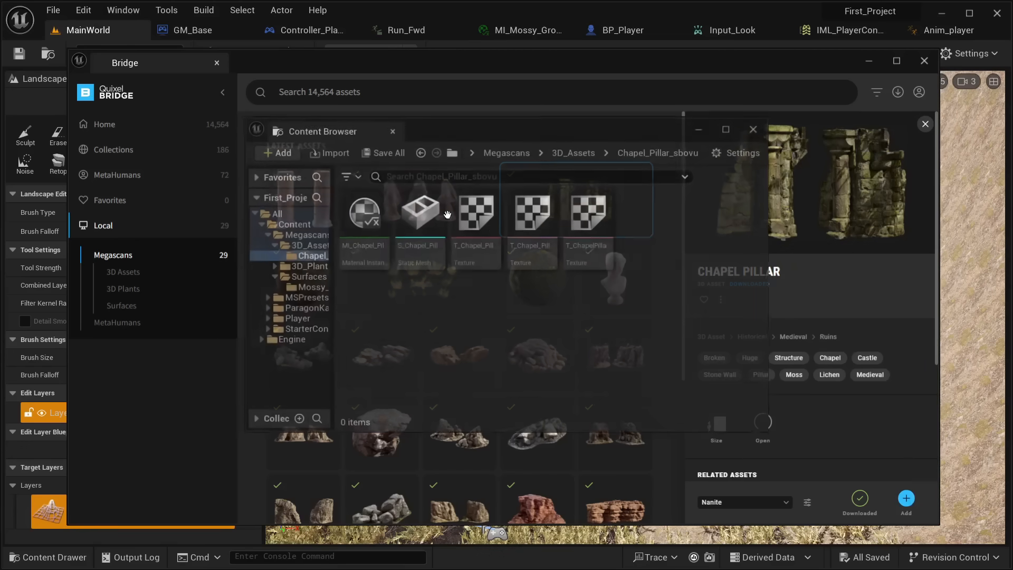
{"action": "left_click", "coordinate": [756, 127]}
{"action": "left_click", "coordinate": [473, 199]}
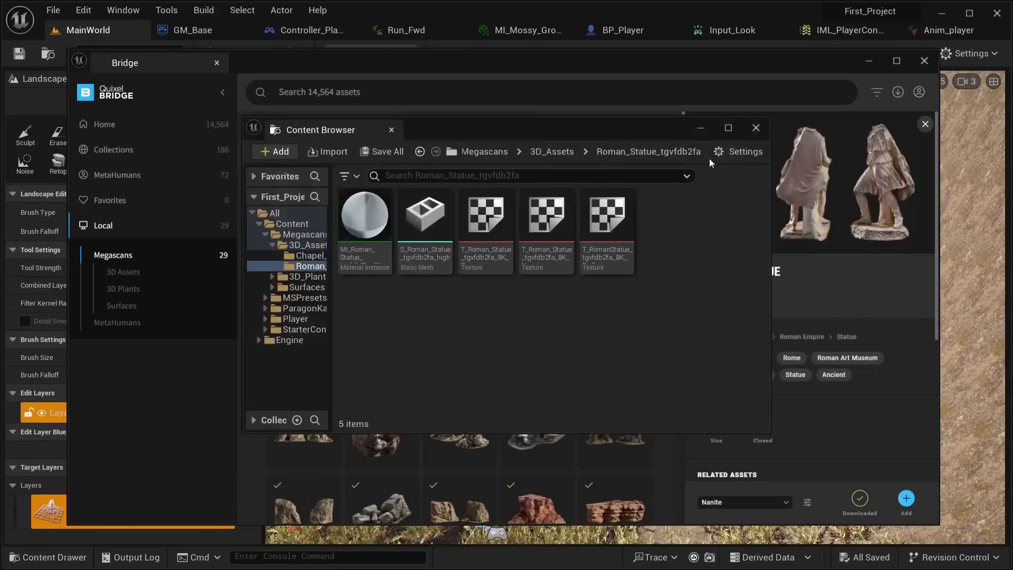
{"action": "left_click", "coordinate": [756, 128]}
{"action": "left_click", "coordinate": [303, 199]}
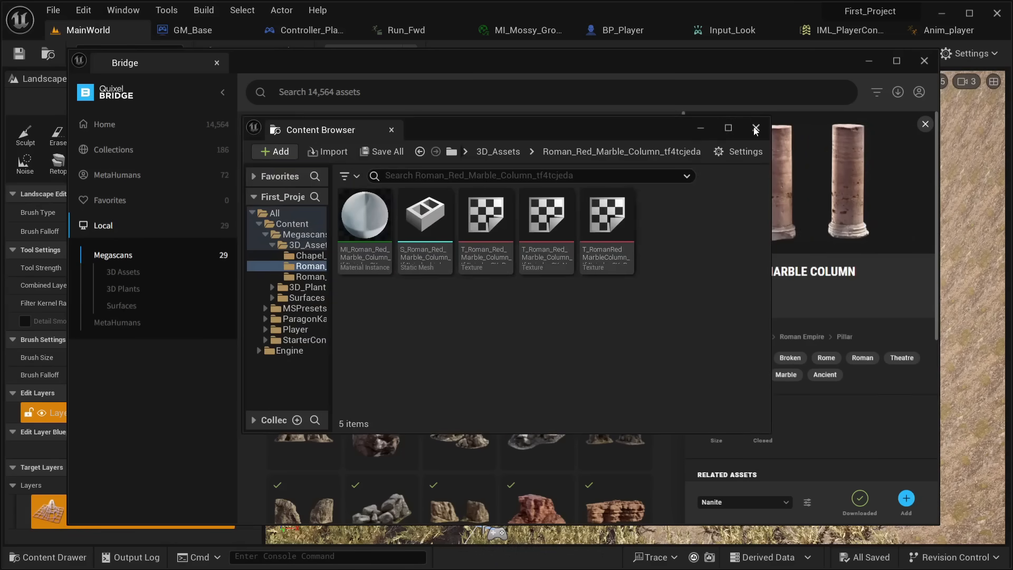
{"action": "left_click", "coordinate": [756, 128]}
{"action": "left_click", "coordinate": [925, 60]}
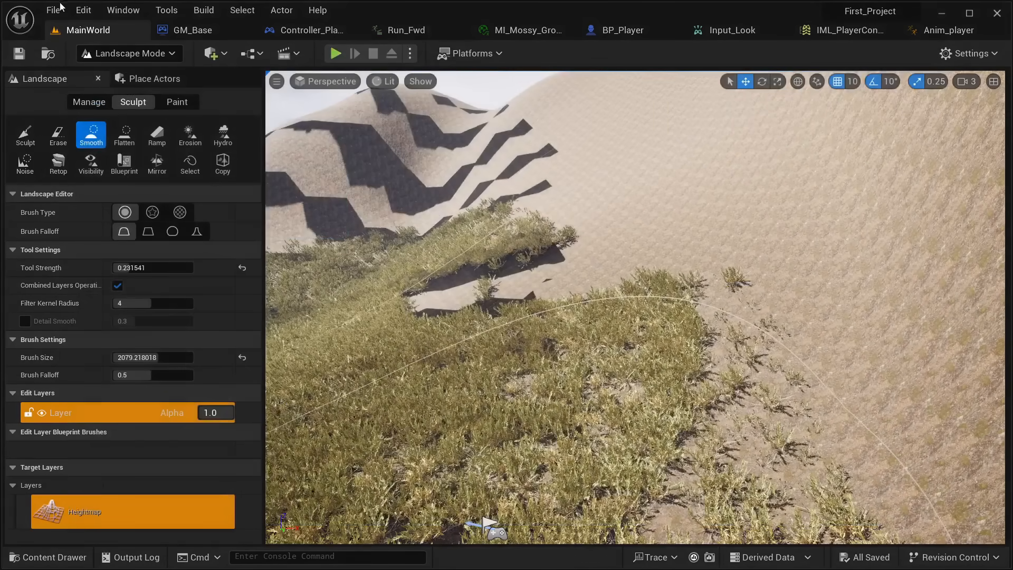
Open the S_Chapel_Pillar_sbovu_high static mesh from Megascans/3D_Assets and inspect it from several sides
{"action": "left_click", "coordinate": [53, 11]}
{"action": "left_click", "coordinate": [296, 30]}
{"action": "left_click", "coordinate": [42, 557]}
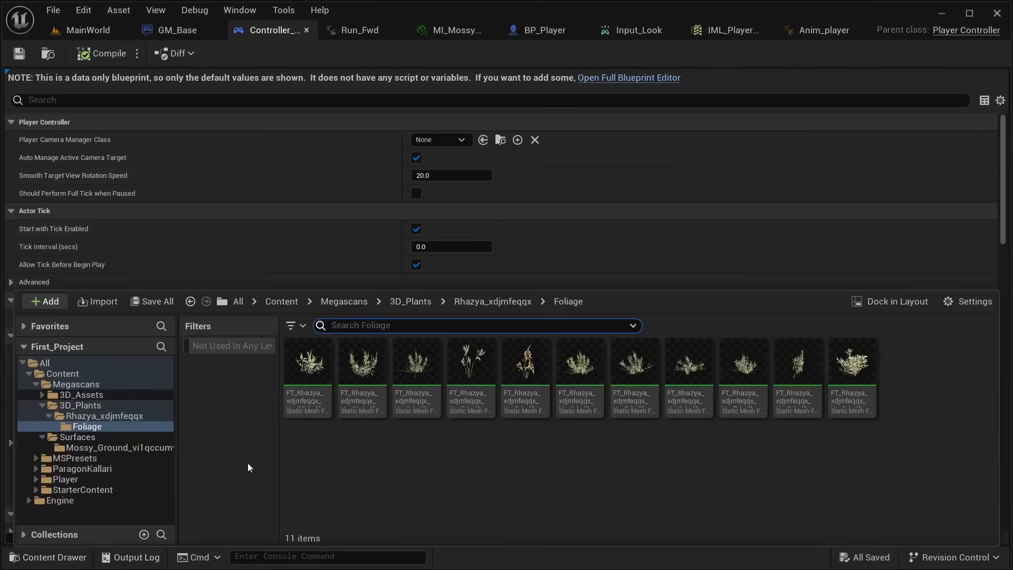
{"action": "left_click", "coordinate": [81, 385]}
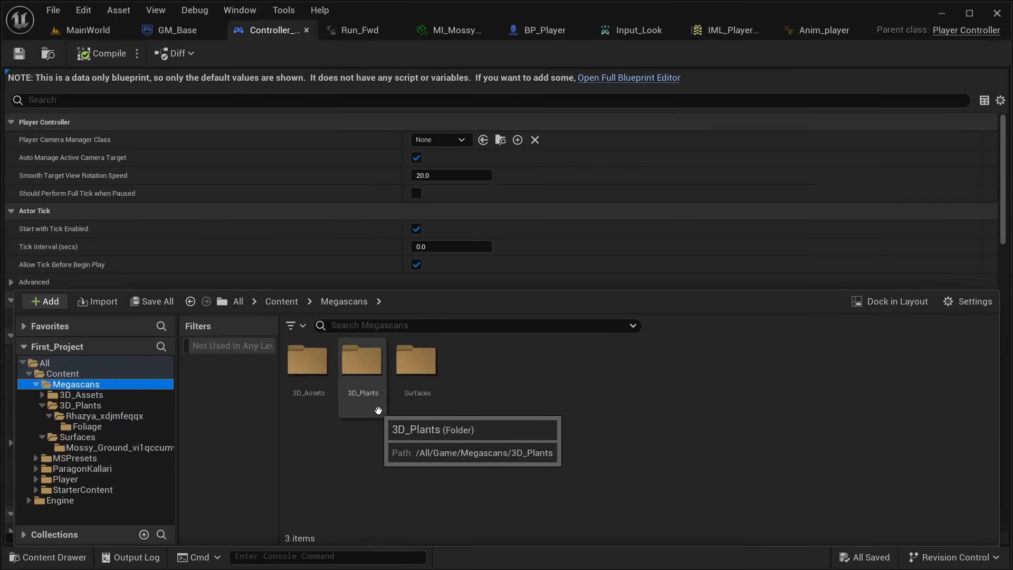
{"action": "double_click", "coordinate": [309, 364]}
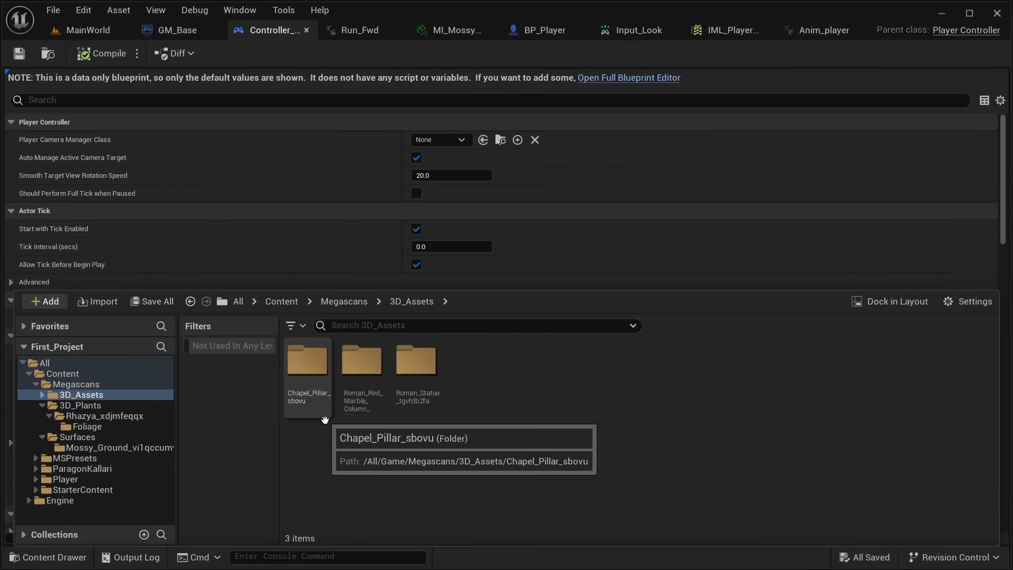
{"action": "double_click", "coordinate": [307, 364]}
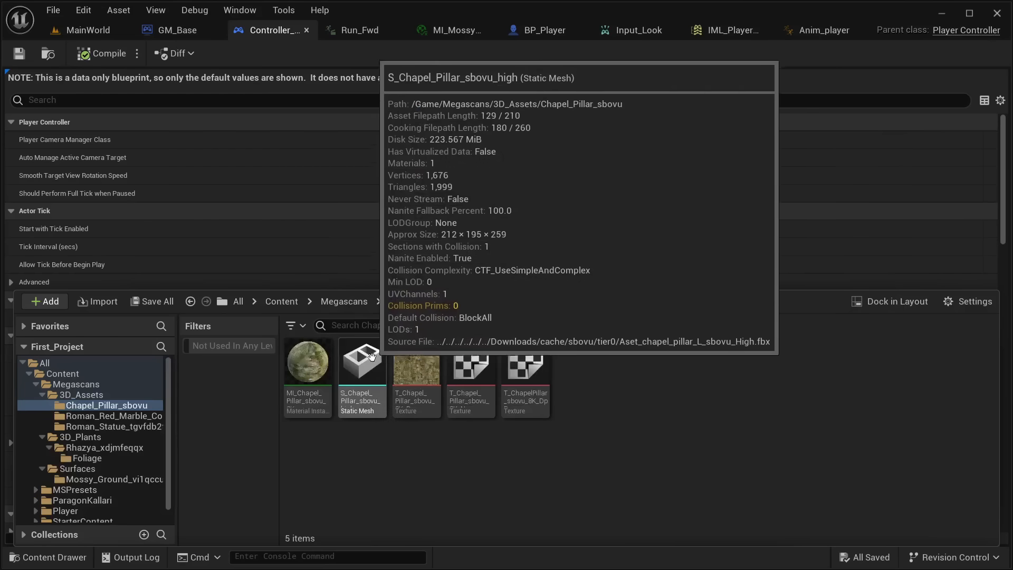
{"action": "left_click", "coordinate": [376, 370]}
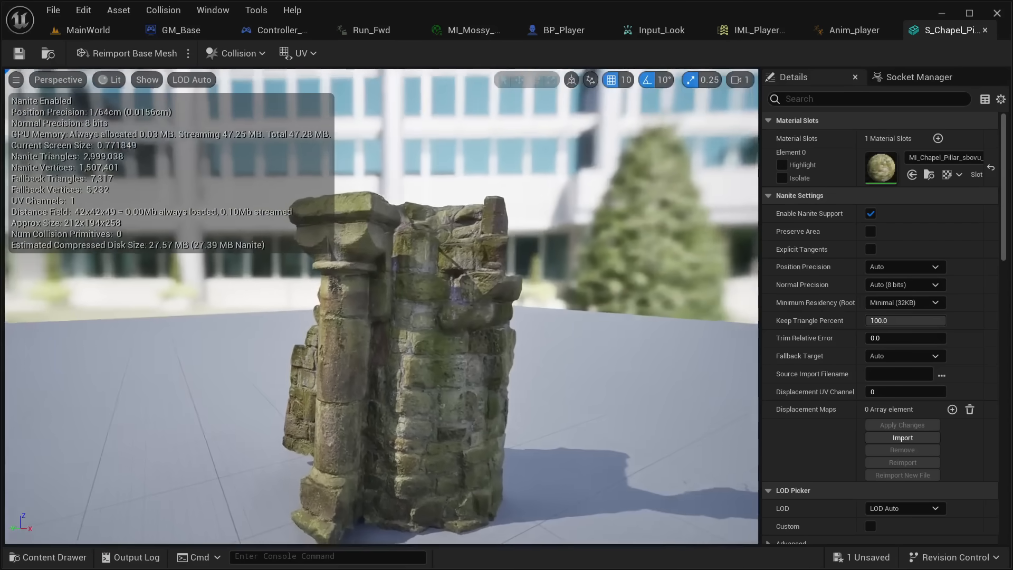
{"action": "left_click_drag", "start_coordinate": [380, 307], "coordinate": [549, 312], "text": "alt"}
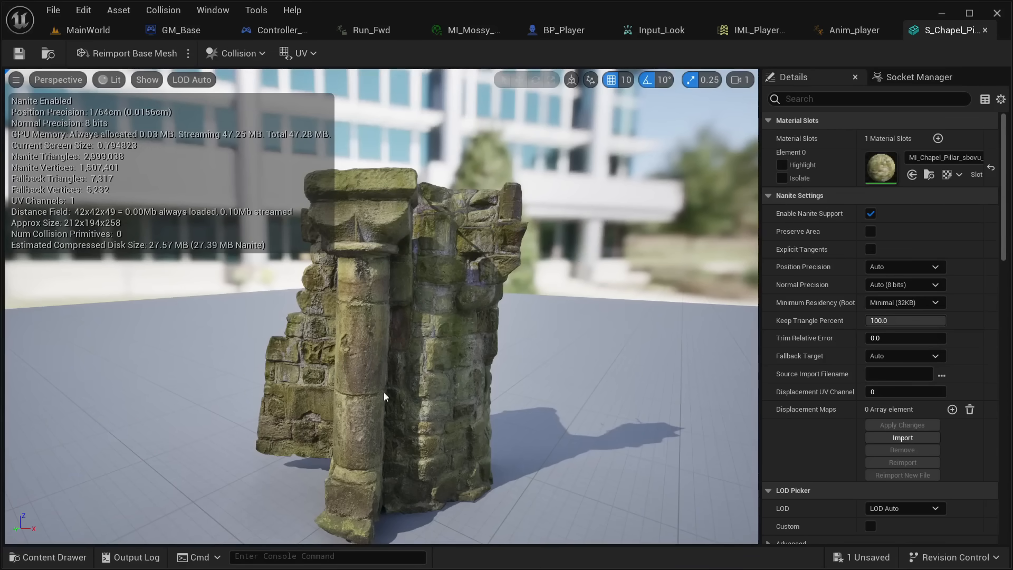
{"action": "right_click_drag", "start_coordinate": [428, 372], "coordinate": [58, 176]}
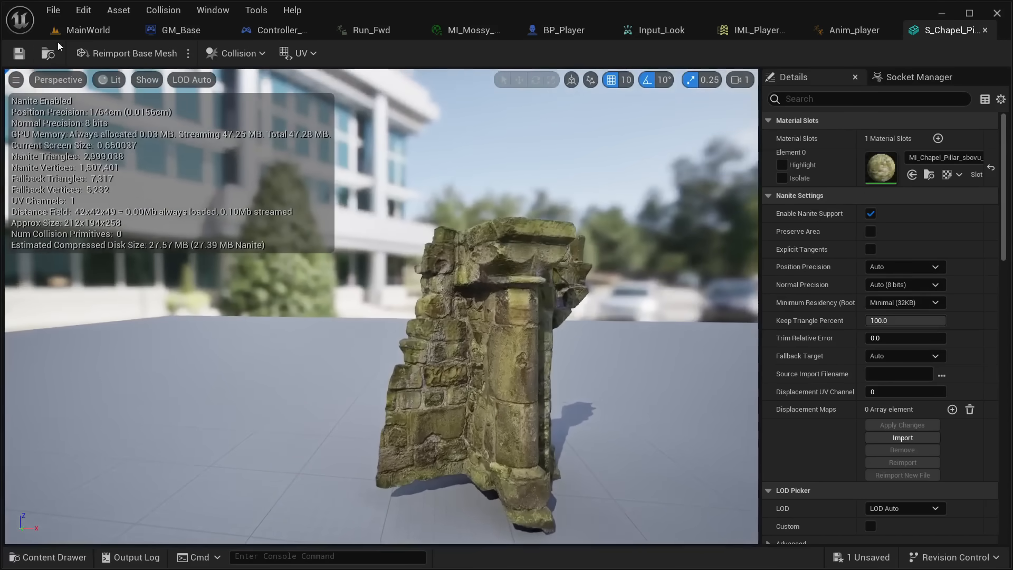
Place the Chapel Pillar static mesh from Megascans/3D_Assets on the grassy ground of the MainWorld level
{"action": "left_click", "coordinate": [87, 33]}
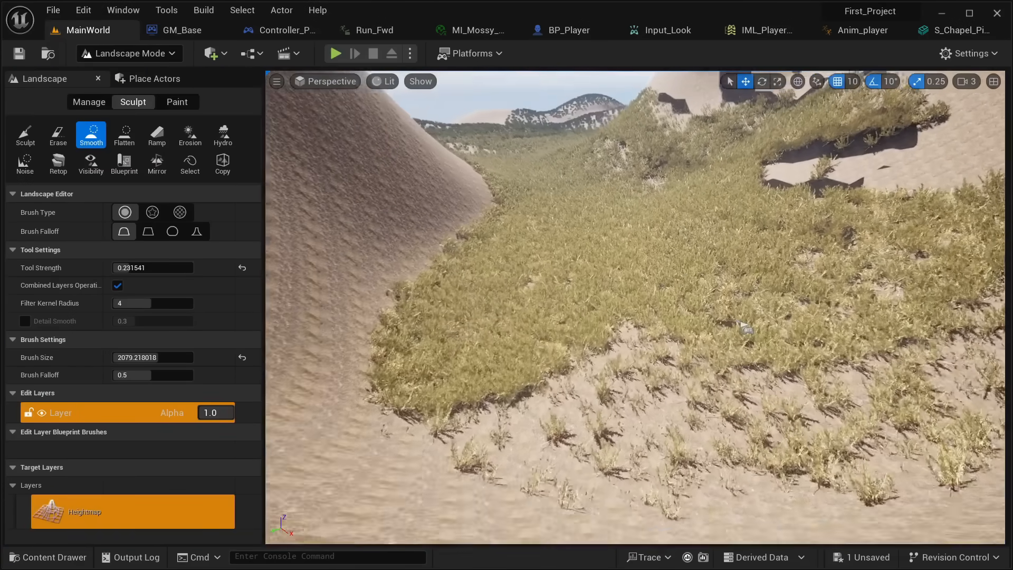
{"action": "right_click_drag", "start_coordinate": [634, 306], "coordinate": [536, 348]}
{"action": "left_click", "coordinate": [74, 556]}
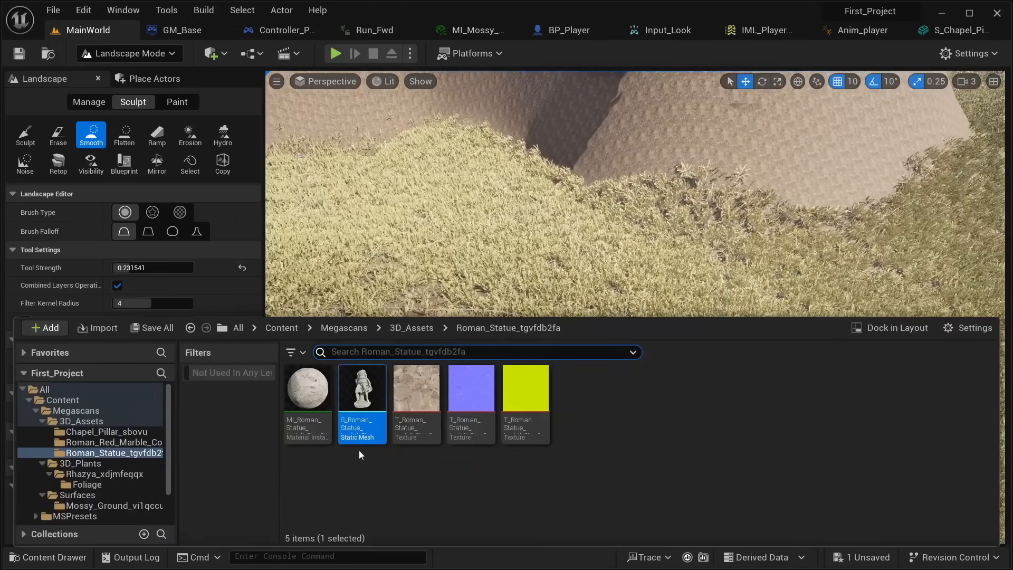
{"action": "left_click", "coordinate": [412, 328]}
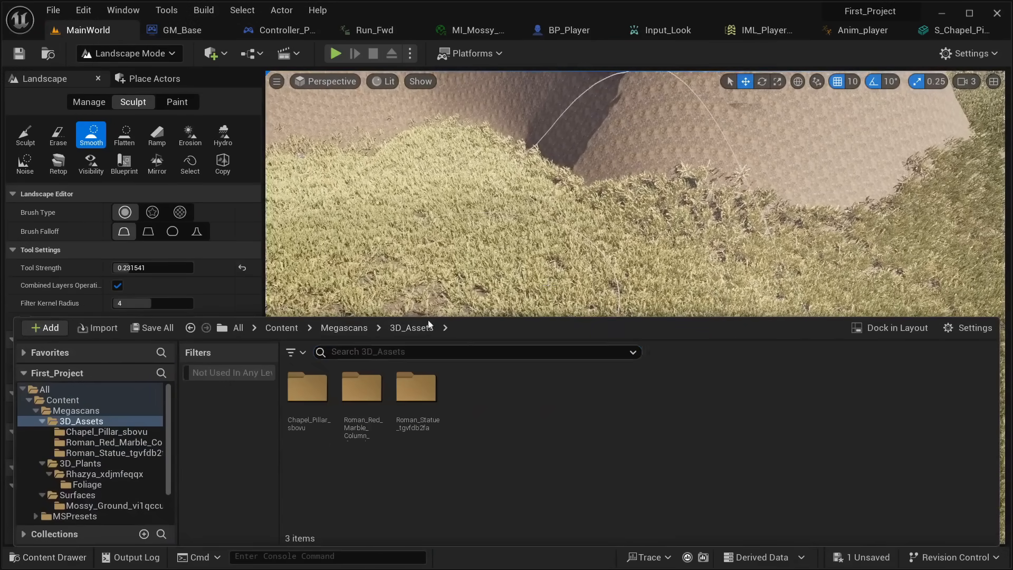
{"action": "double_click", "coordinate": [316, 393]}
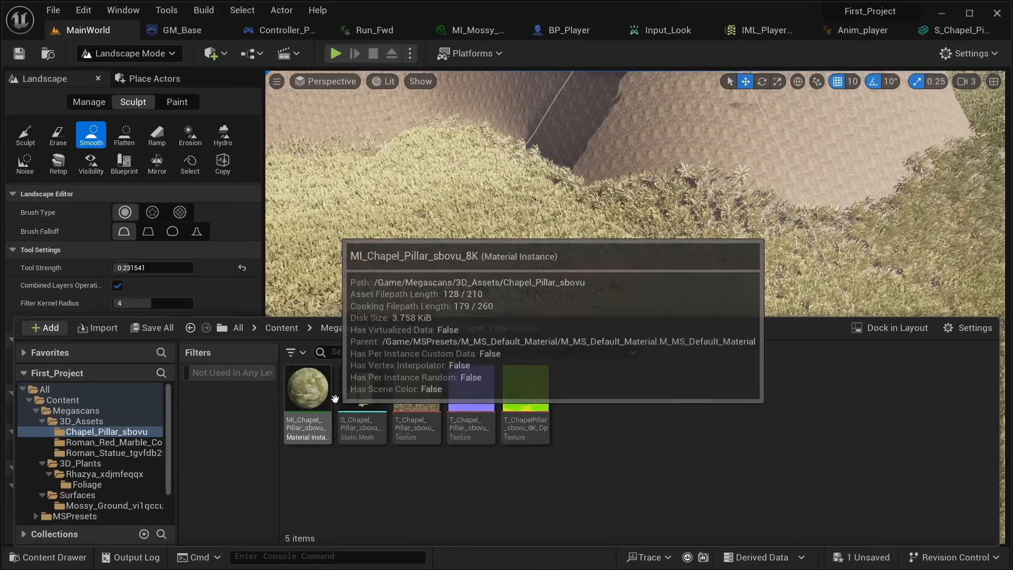
{"action": "left_click_drag", "start_coordinate": [367, 395], "coordinate": [553, 214]}
{"action": "left_click_drag", "start_coordinate": [521, 273], "coordinate": [525, 273]}
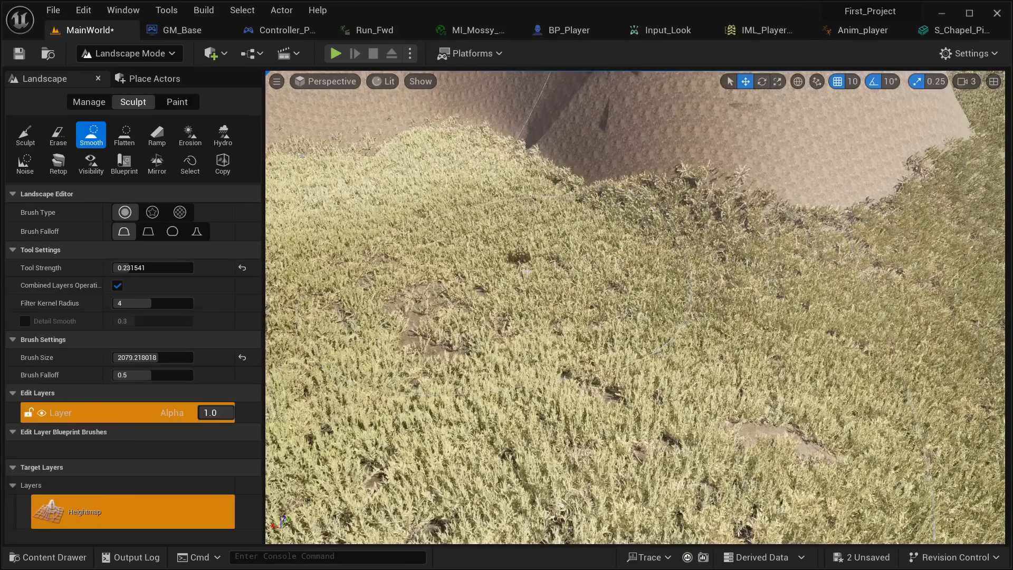
Switch from Landscape to Selection mode, narrow the Place Actors panel and select the placed Chapel Pillar
{"action": "key", "text": "w"}
{"action": "right_click_drag", "start_coordinate": [525, 273], "coordinate": [1000, 198]}
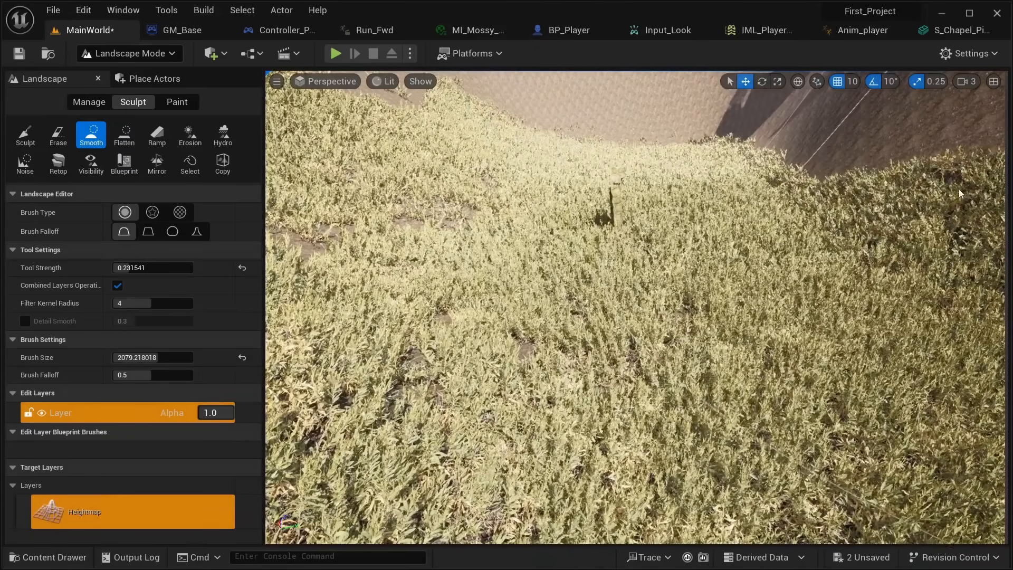
{"action": "left_click_drag", "start_coordinate": [1008, 185], "coordinate": [920, 187]}
{"action": "key", "text": "w"}
{"action": "right_click_drag", "start_coordinate": [628, 295], "coordinate": [672, 256]}
{"action": "key", "text": "e"}
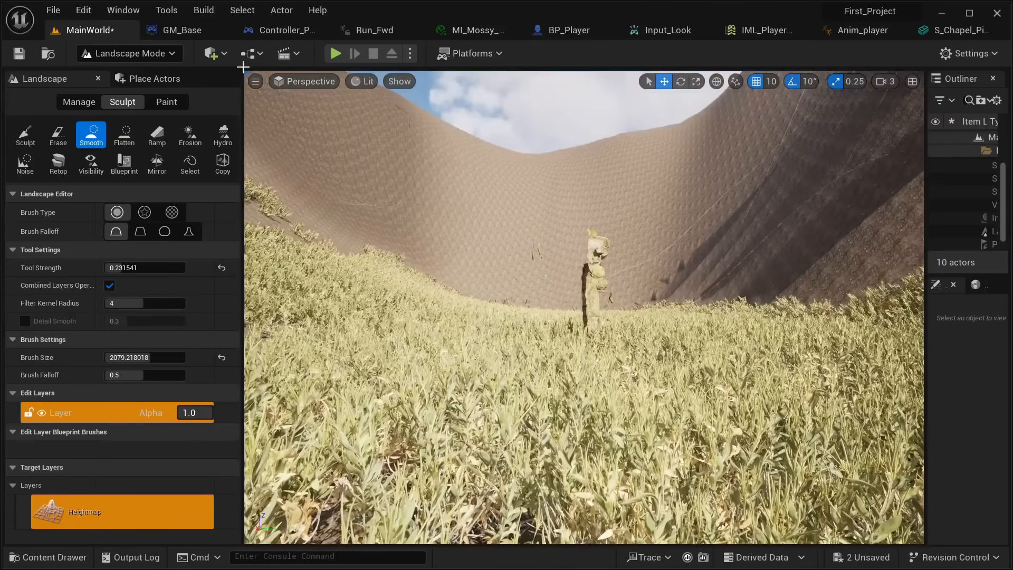
{"action": "left_click", "coordinate": [172, 55]}
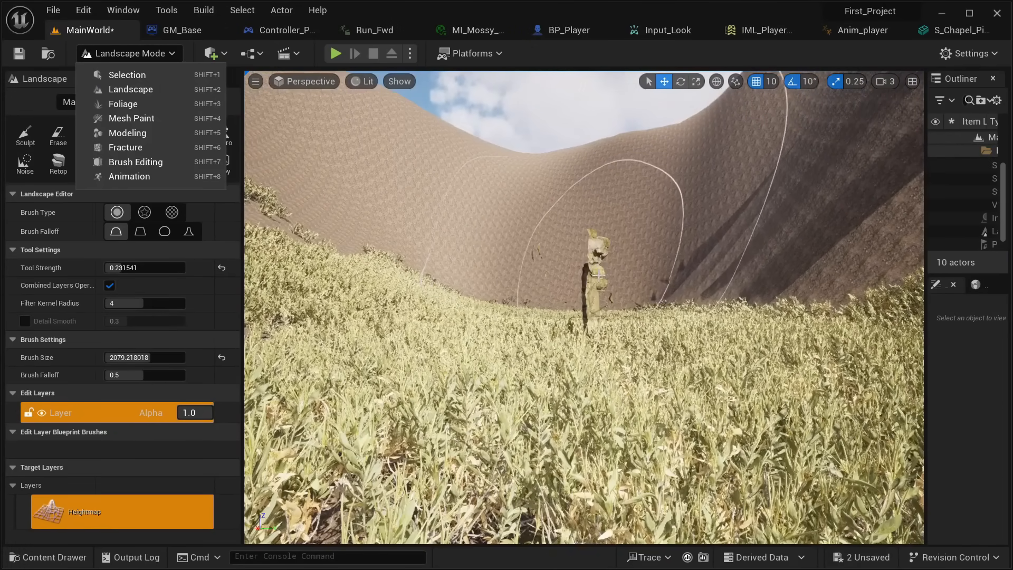
{"action": "left_click", "coordinate": [217, 75]}
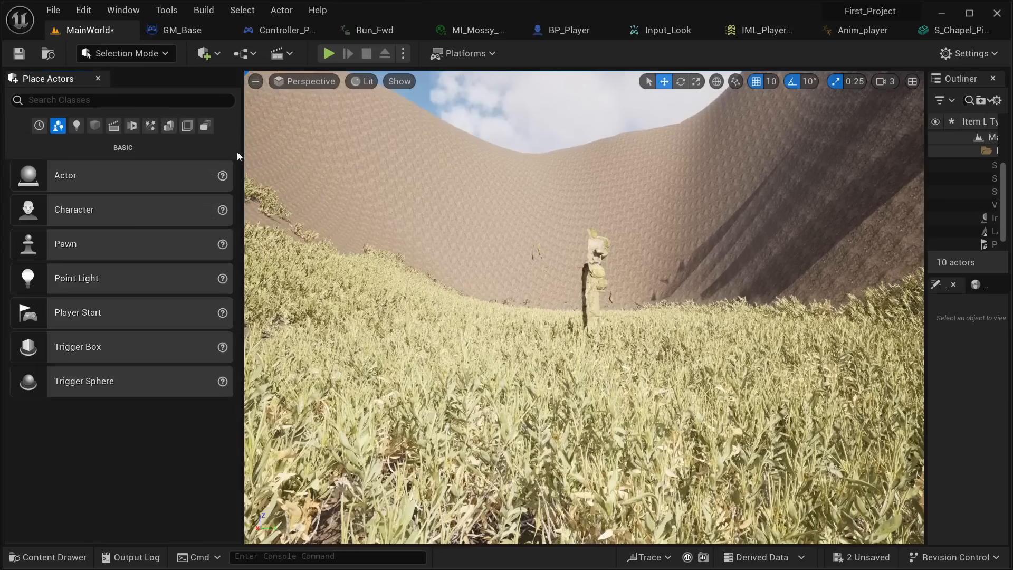
{"action": "left_click_drag", "start_coordinate": [241, 154], "coordinate": [100, 154]}
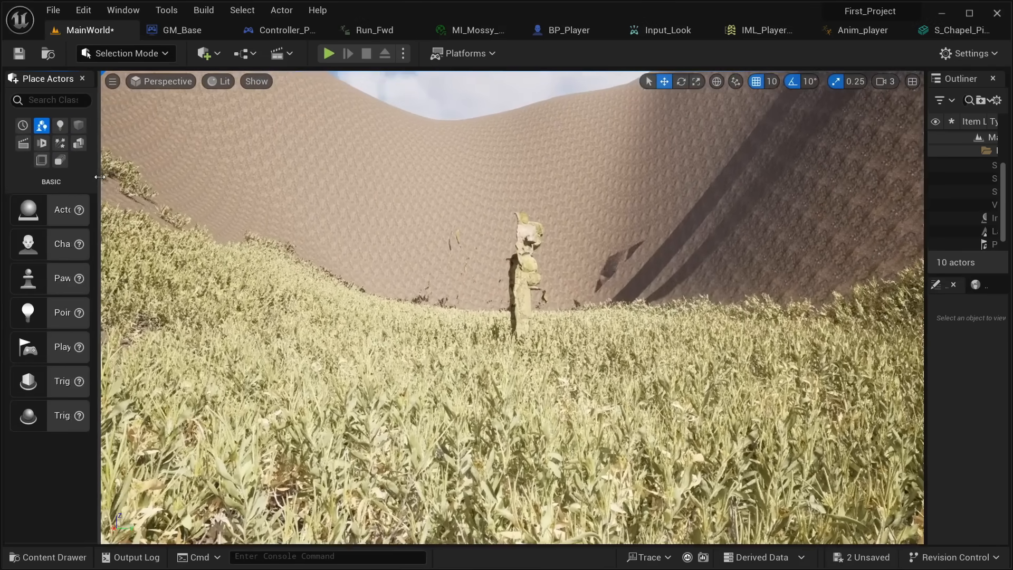
{"action": "left_click", "coordinate": [530, 245]}
{"action": "right_click_drag", "start_coordinate": [530, 245], "coordinate": [755, 291]}
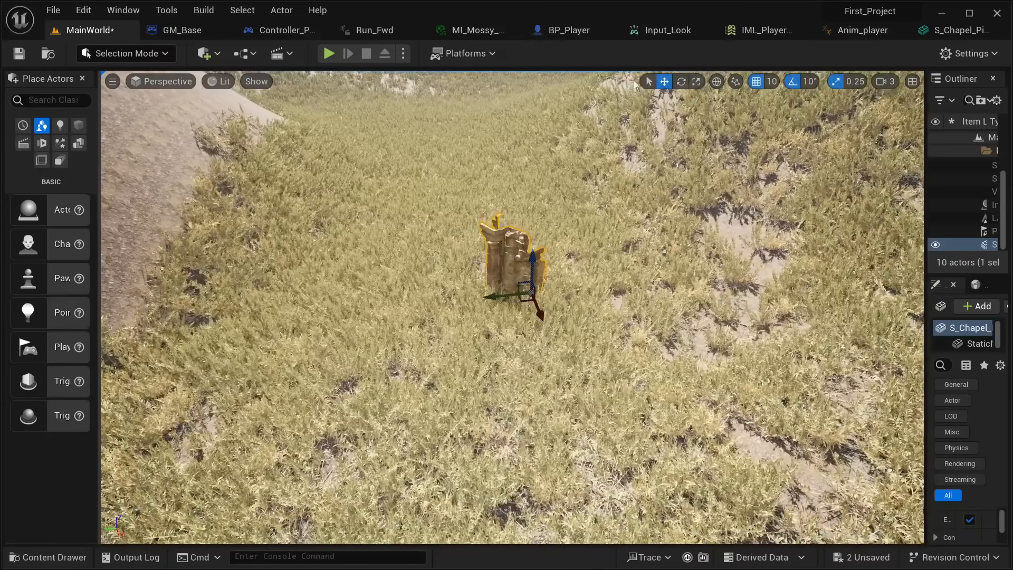
Move the Chapel Pillar across the grass to the bare sandy patch at the foot of the dune
{"action": "left_click", "coordinate": [682, 80]}
{"action": "right_click_drag", "start_coordinate": [613, 254], "coordinate": [749, 231]}
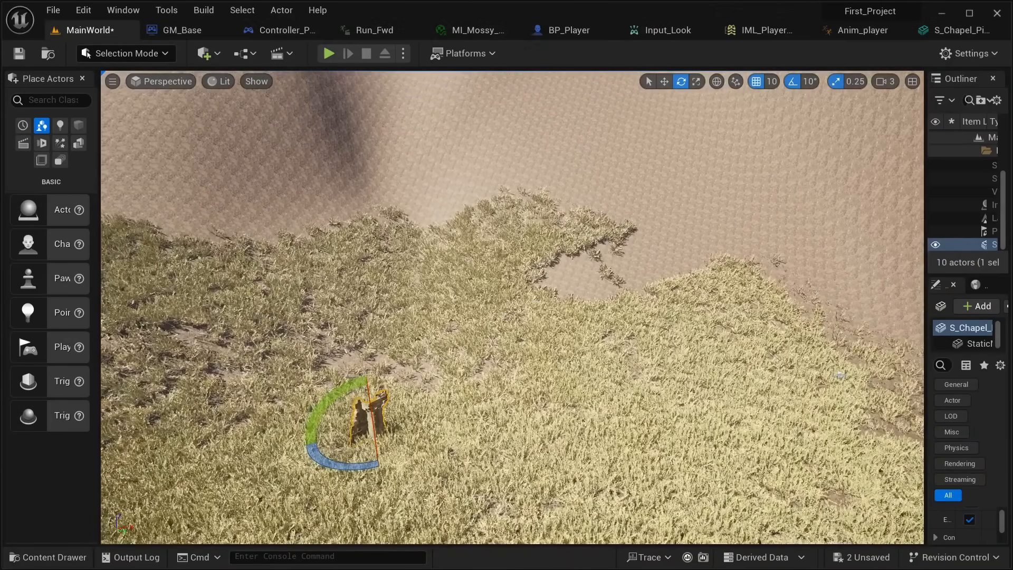
{"action": "left_click", "coordinate": [665, 82]}
{"action": "left_click_drag", "start_coordinate": [372, 422], "coordinate": [586, 323]}
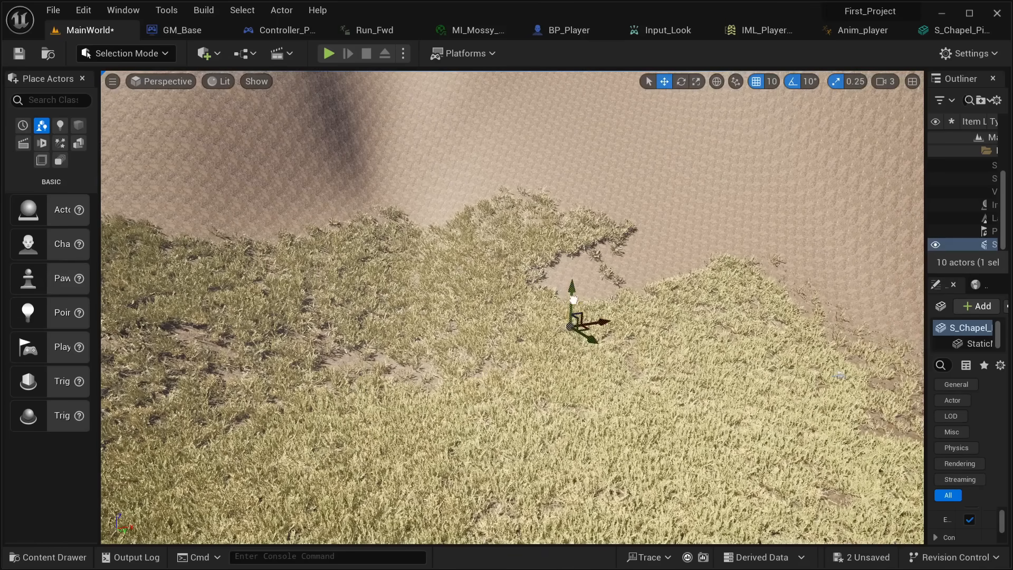
{"action": "left_click_drag", "start_coordinate": [577, 256], "coordinate": [583, 224]}
{"action": "right_click_drag", "start_coordinate": [583, 224], "coordinate": [636, 179]}
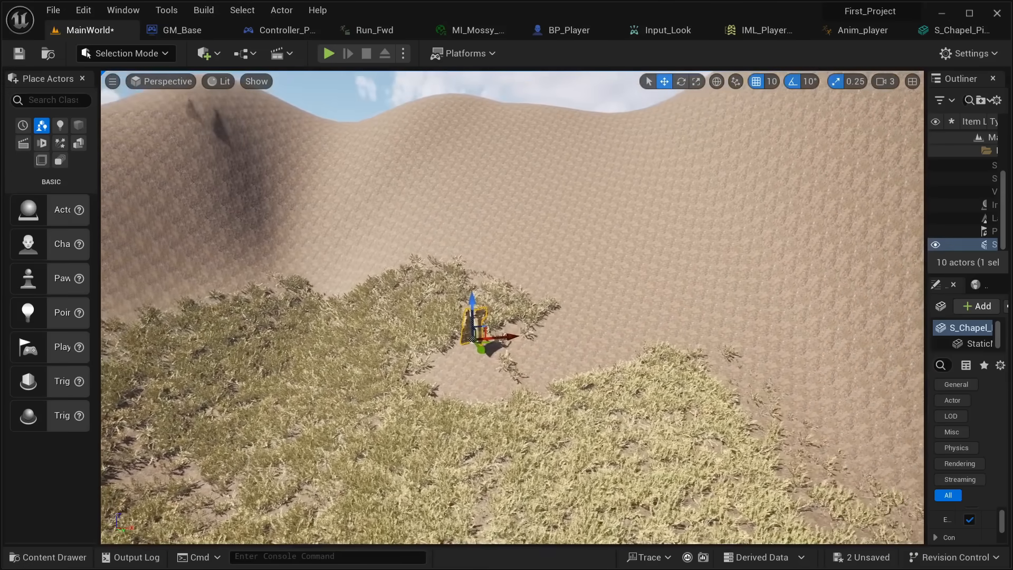
Scale the Chapel Pillar up uniformly to several times its size so it towers over the grass
{"action": "left_click", "coordinate": [695, 82]}
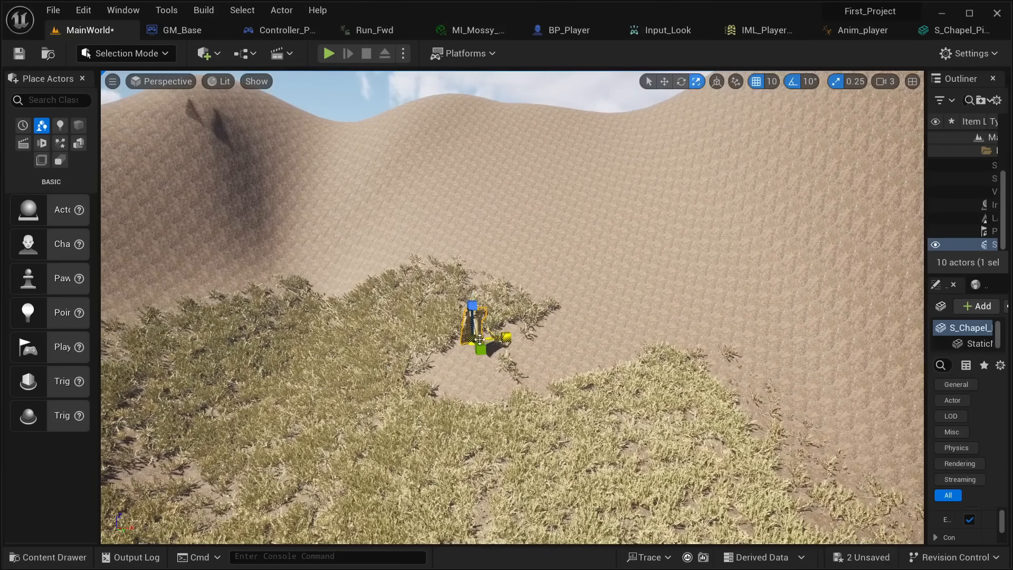
{"action": "mouse_move", "coordinate": [482, 358]}
{"action": "right_mouse_down"}
{"action": "mouse_move", "coordinate": [458, 332]}
{"action": "mouse_move", "coordinate": [417, 340]}
{"action": "mouse_move", "coordinate": [482, 358]}
{"action": "right_mouse_up"}
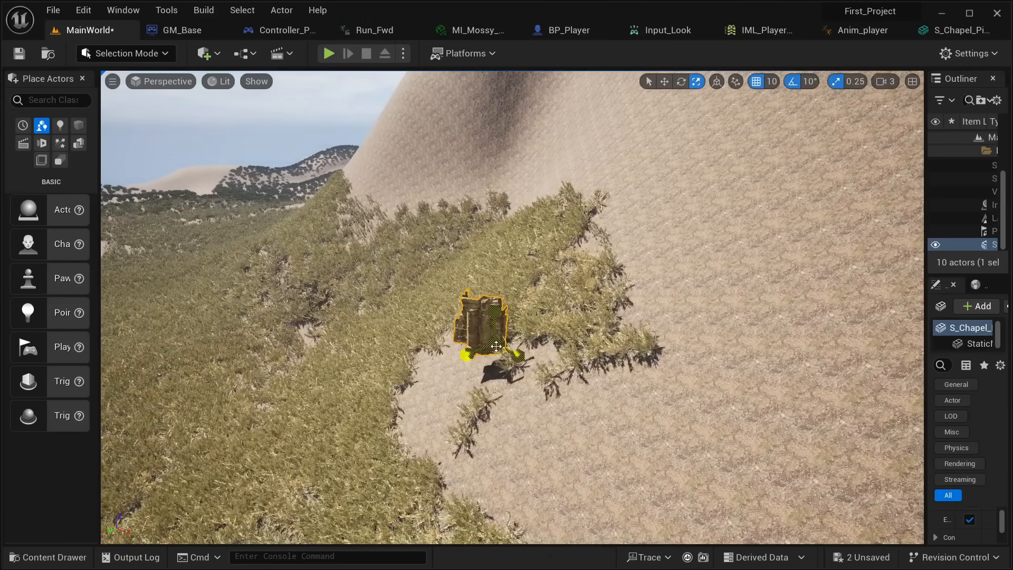
{"action": "left_click_drag", "start_coordinate": [492, 353], "coordinate": [575, 305]}
{"action": "mouse_move", "coordinate": [494, 345]}
{"action": "right_mouse_down"}
{"action": "mouse_move", "coordinate": [477, 328]}
{"action": "mouse_move", "coordinate": [519, 317]}
{"action": "mouse_move", "coordinate": [488, 329]}
{"action": "right_mouse_up"}
{"action": "right_click_drag", "start_coordinate": [559, 139], "coordinate": [562, 139]}
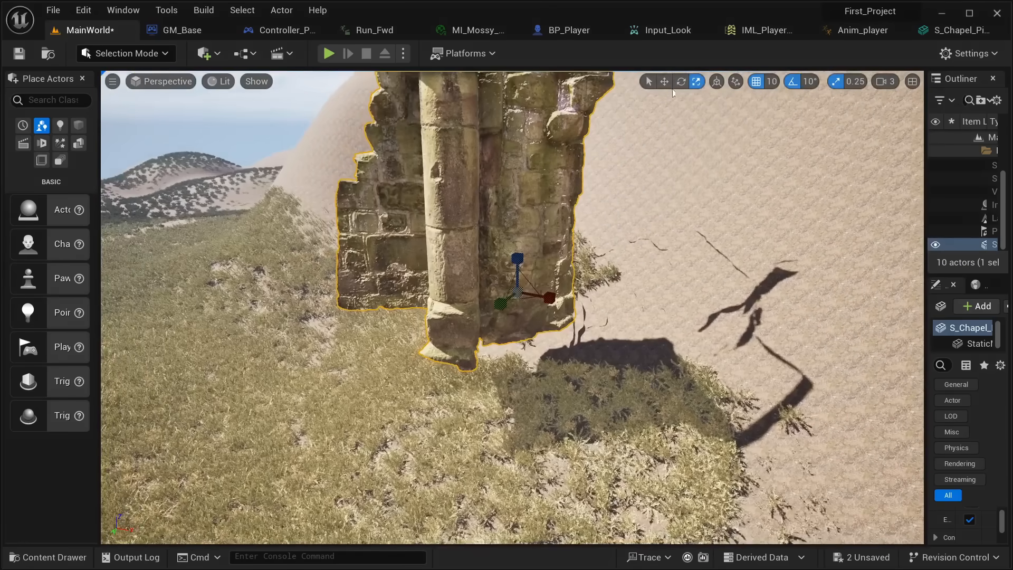
Rotate the enlarged Chapel Pillar about its vertical axis so its wall side faces the viewer
{"action": "left_click", "coordinate": [665, 81]}
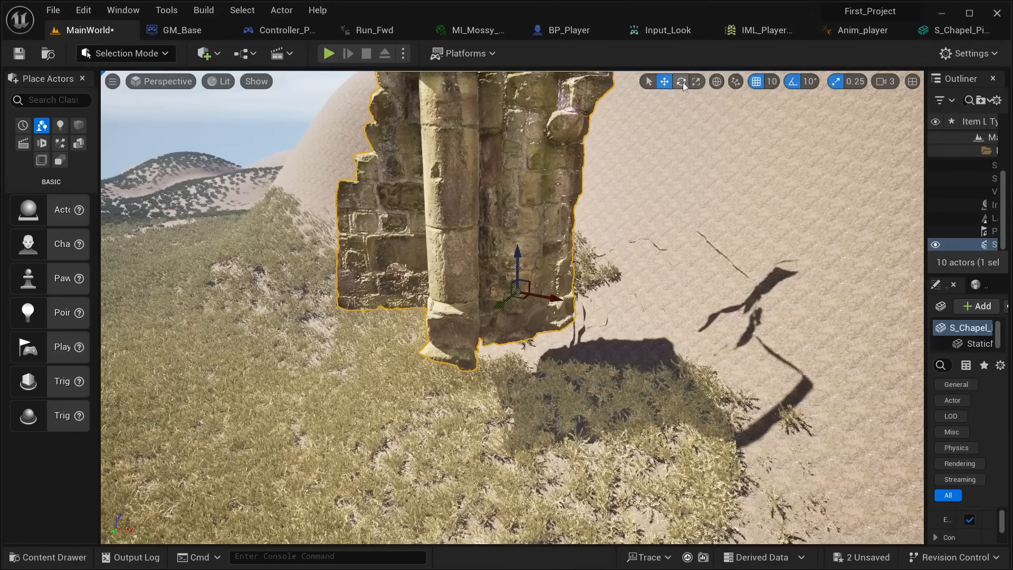
{"action": "left_click", "coordinate": [682, 82]}
{"action": "left_click_drag", "start_coordinate": [543, 317], "coordinate": [523, 317]}
Lower the Chapel Pillar until its base sits in the ground and shift it horizontally beside the dune
{"action": "left_click", "coordinate": [665, 81]}
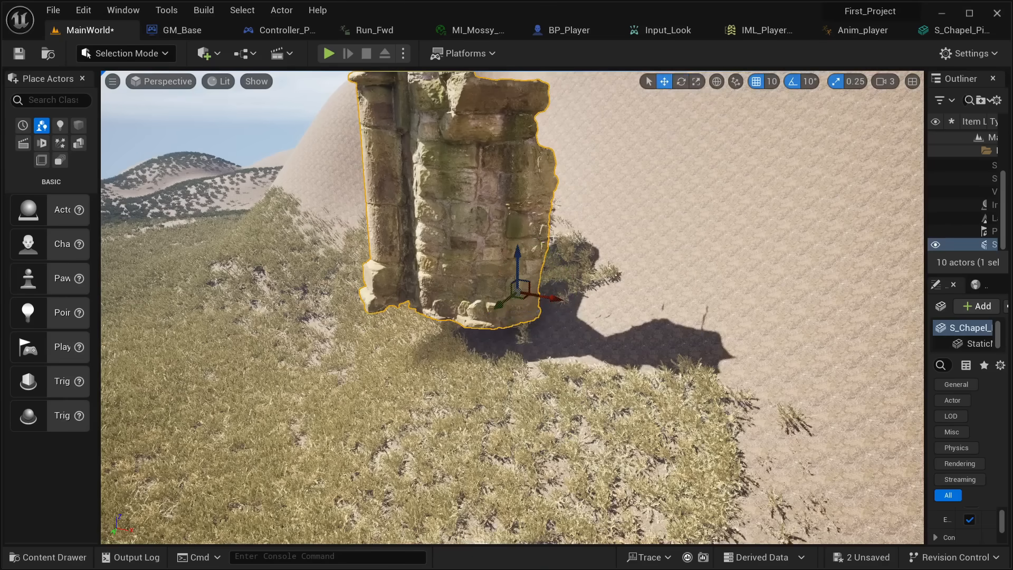
{"action": "left_click_drag", "start_coordinate": [519, 257], "coordinate": [529, 300]}
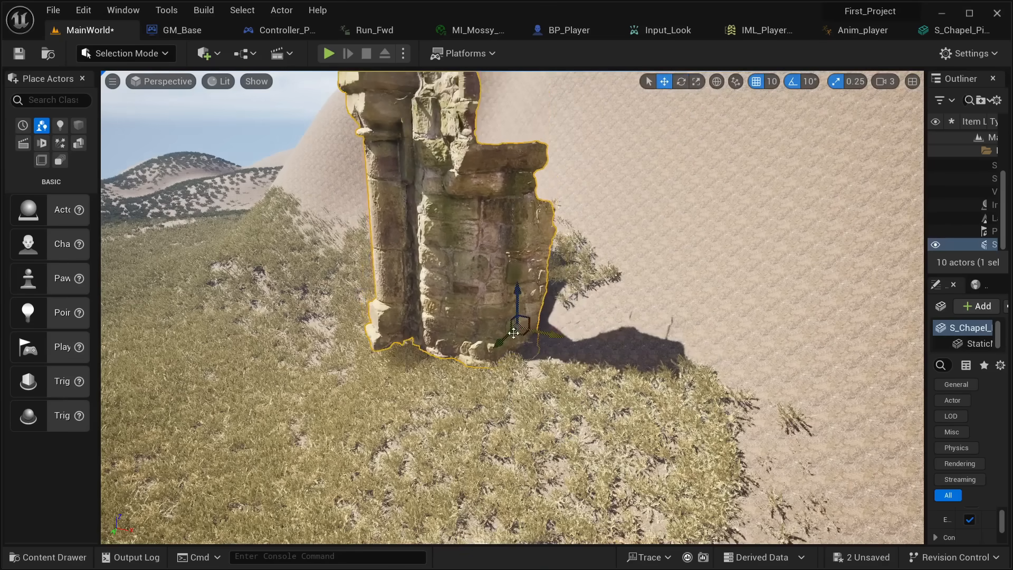
{"action": "right_click_drag", "start_coordinate": [529, 300], "coordinate": [539, 301]}
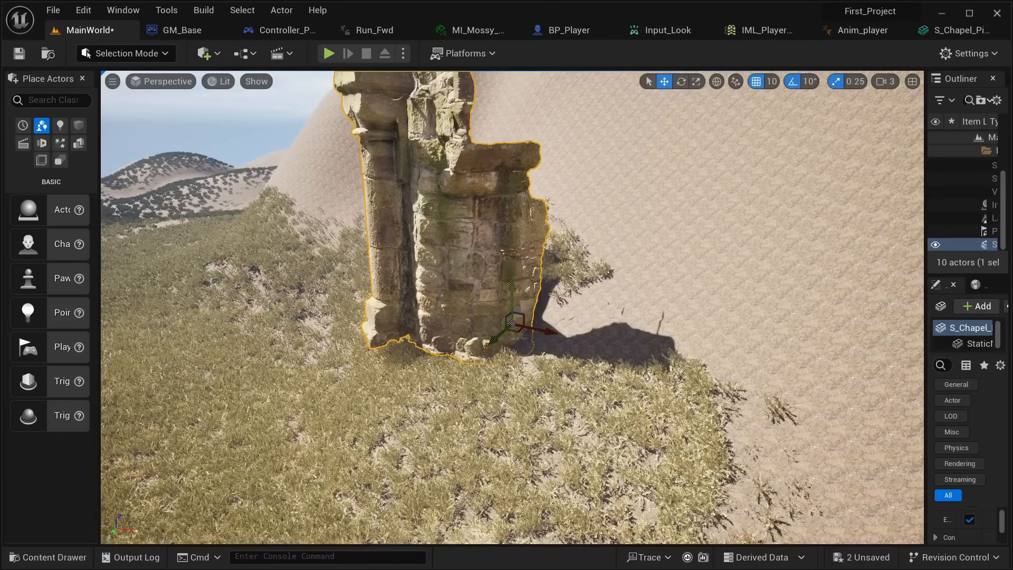
{"action": "left_click_drag", "start_coordinate": [513, 299], "coordinate": [517, 310]}
{"action": "left_click_drag", "start_coordinate": [498, 346], "coordinate": [579, 344]}
{"action": "right_click_drag", "start_coordinate": [560, 343], "coordinate": [401, 365]}
Preview the Roman Red Marble Column static mesh from Megascans/3D_Assets and look up its asset details
{"action": "left_click", "coordinate": [51, 558]}
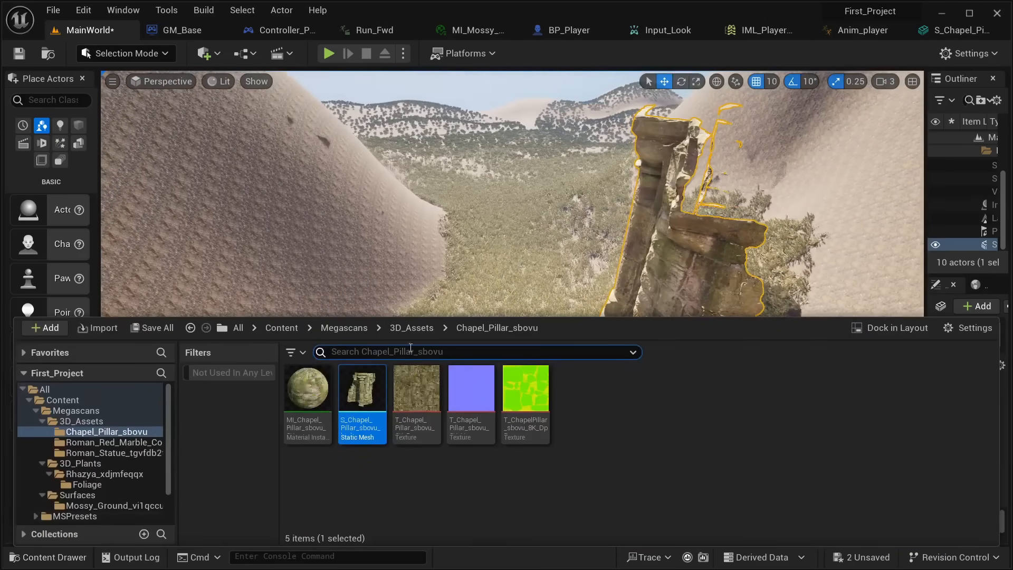
{"action": "left_click", "coordinate": [431, 327]}
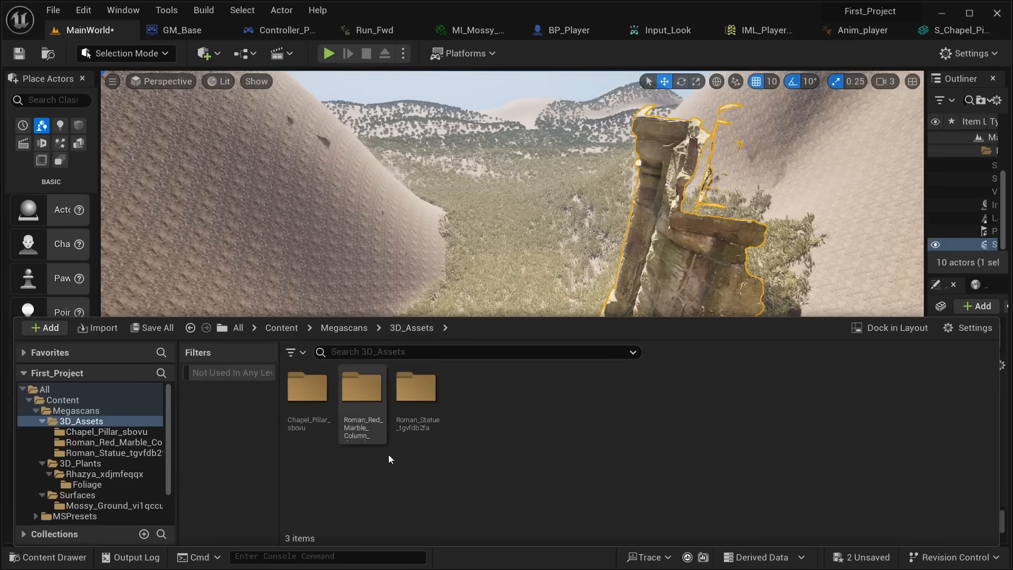
{"action": "double_click", "coordinate": [372, 400]}
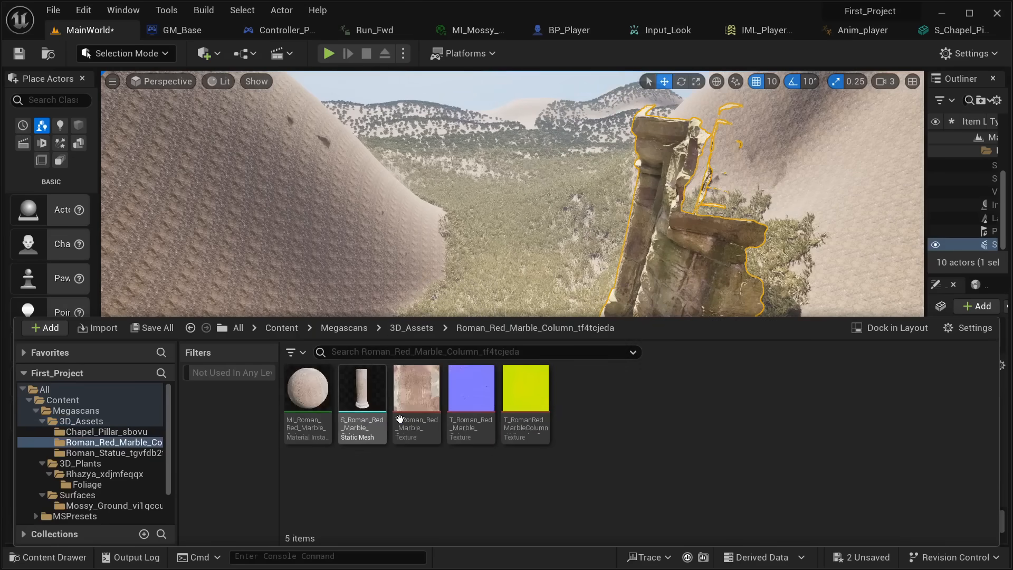
{"action": "double_click", "coordinate": [374, 401]}
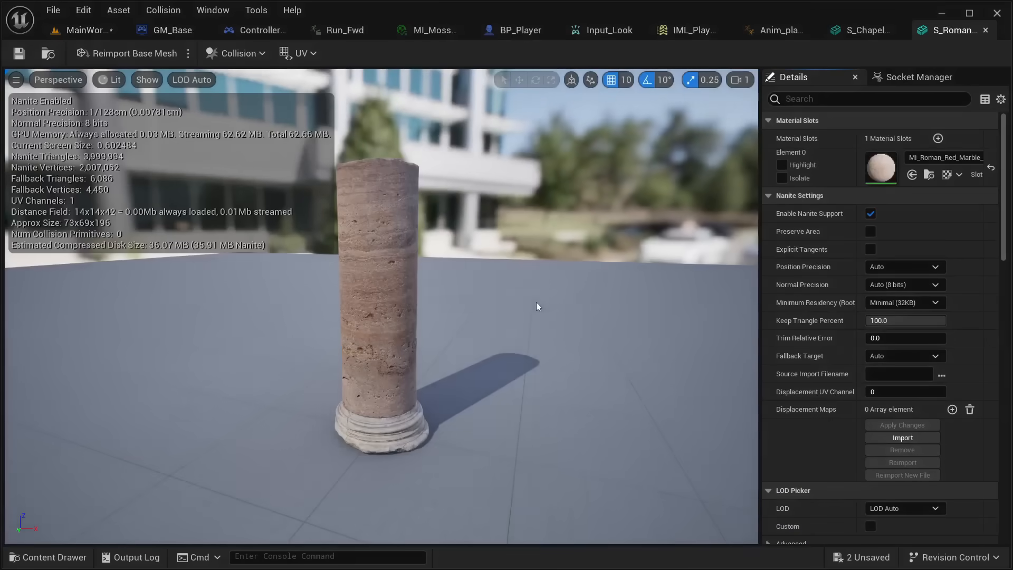
{"action": "right_click_drag", "start_coordinate": [537, 302], "coordinate": [561, 329]}
{"action": "scroll", "coordinate": [531, 328], "scroll_direction": "down", "scroll_amount": 5}
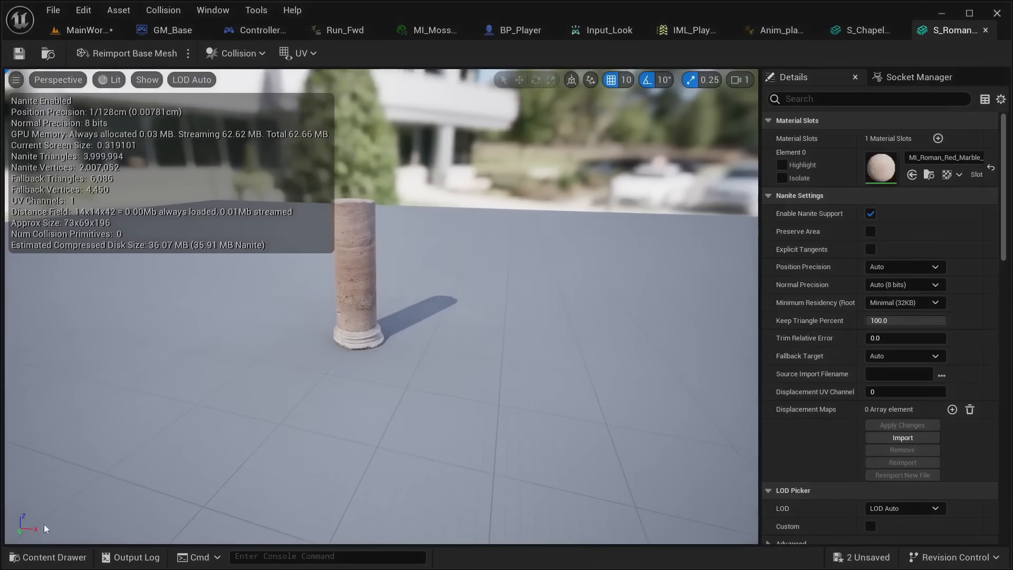
{"action": "left_click", "coordinate": [30, 558]}
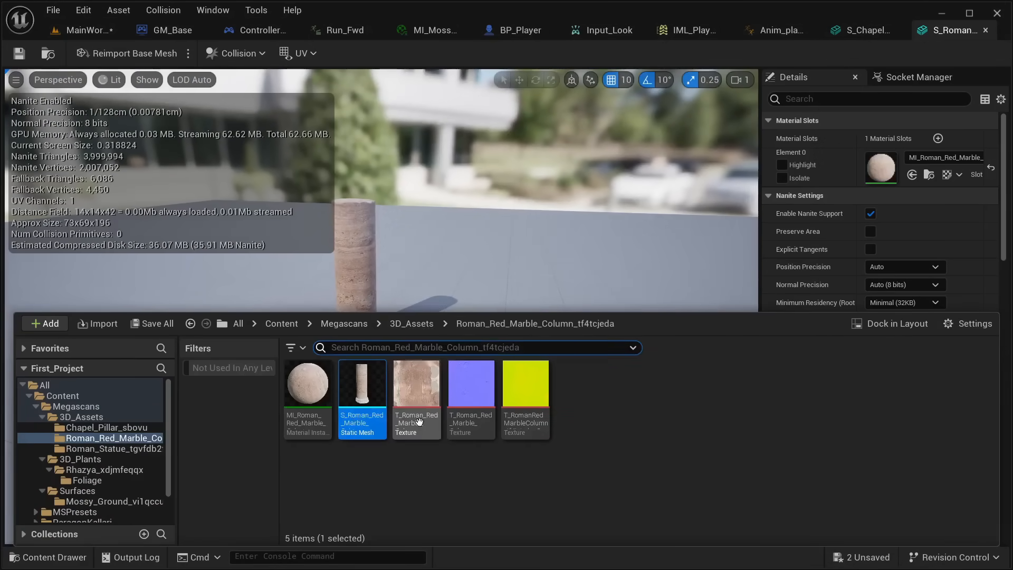
{"action": "mouse_move", "coordinate": [369, 431]}
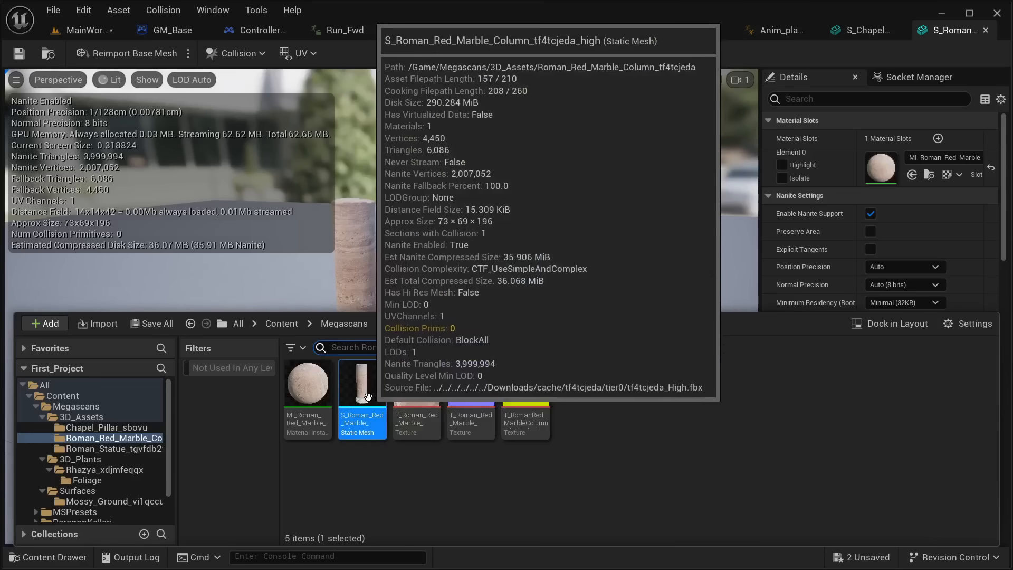
Preview the Roman Statue static mesh from Megascans/3D_Assets, examining its surface detail up close and from a distance
{"action": "mouse_move", "coordinate": [397, 389]}
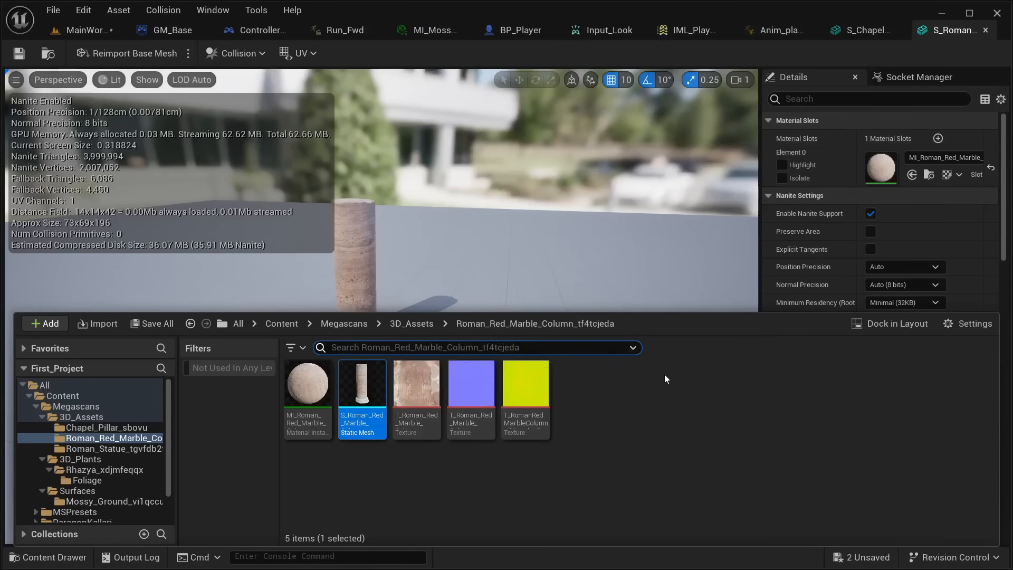
{"action": "left_click", "coordinate": [412, 324]}
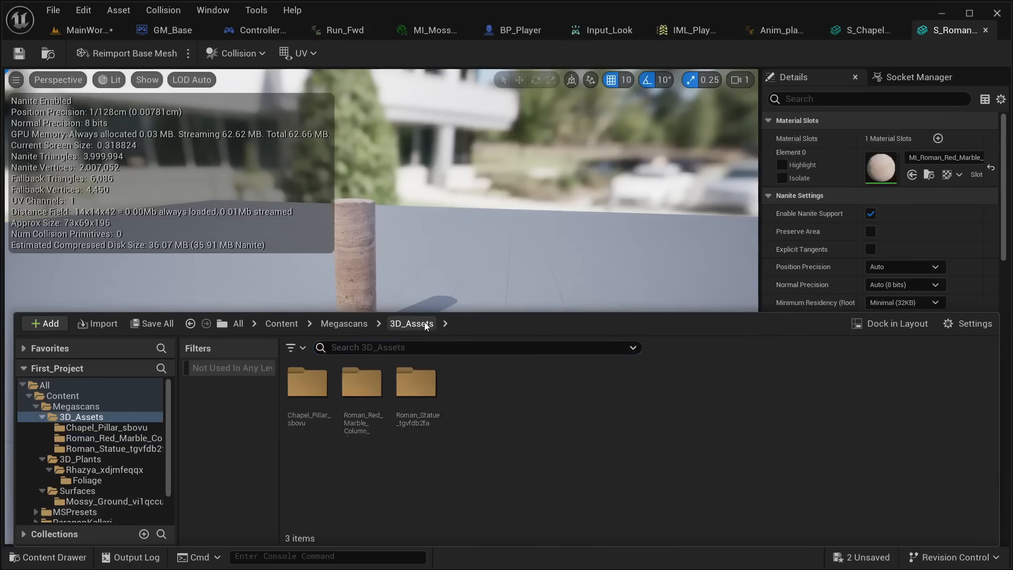
{"action": "double_click", "coordinate": [417, 382]}
{"action": "left_click", "coordinate": [372, 393]}
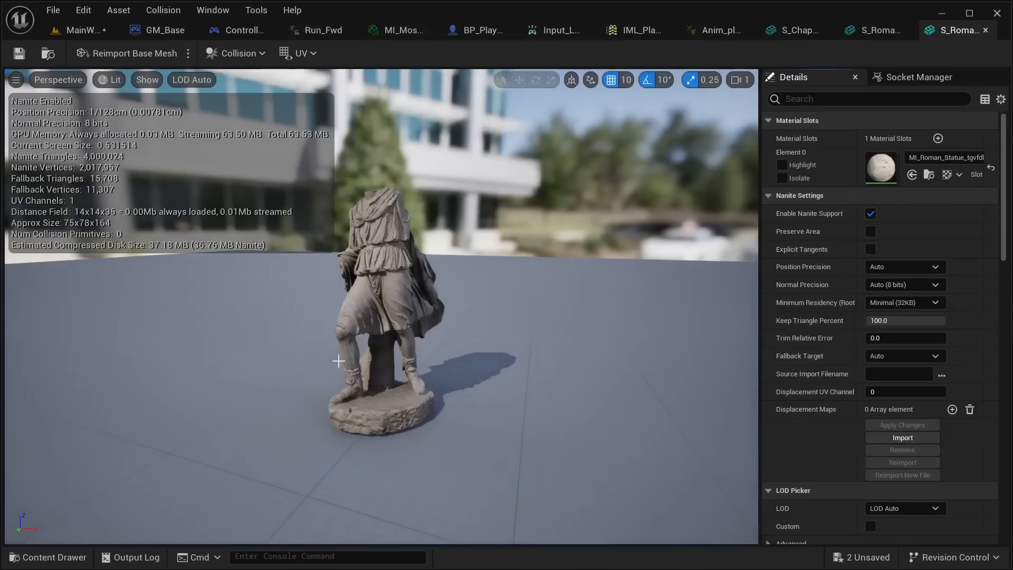
{"action": "left_click_drag", "start_coordinate": [336, 357], "coordinate": [528, 359]}
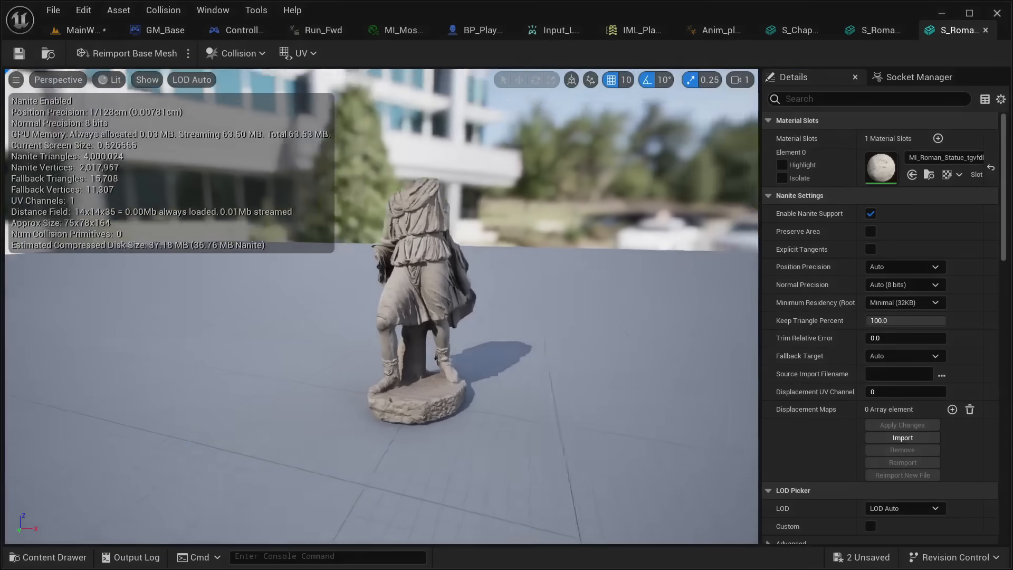
{"action": "left_click_drag", "start_coordinate": [422, 337], "coordinate": [533, 306]}
{"action": "scroll", "coordinate": [502, 311], "scroll_direction": "up", "scroll_amount": 5}
{"action": "scroll", "coordinate": [501, 312], "scroll_direction": "down", "scroll_amount": 5}
{"action": "scroll", "coordinate": [533, 306], "scroll_direction": "up", "scroll_amount": 6}
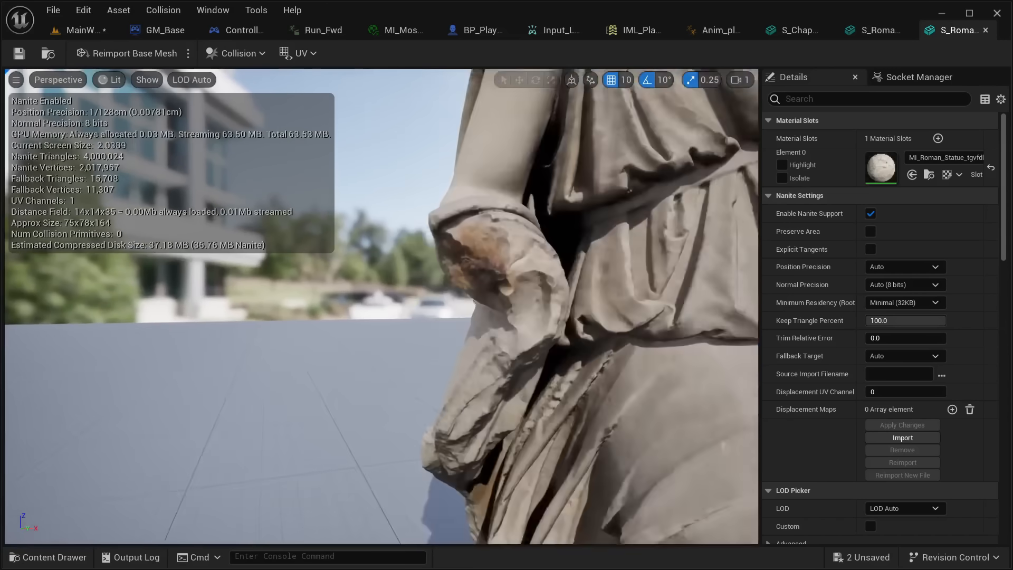
{"action": "scroll", "coordinate": [533, 306], "scroll_direction": "down", "scroll_amount": 8}
{"action": "left_click", "coordinate": [874, 22]}
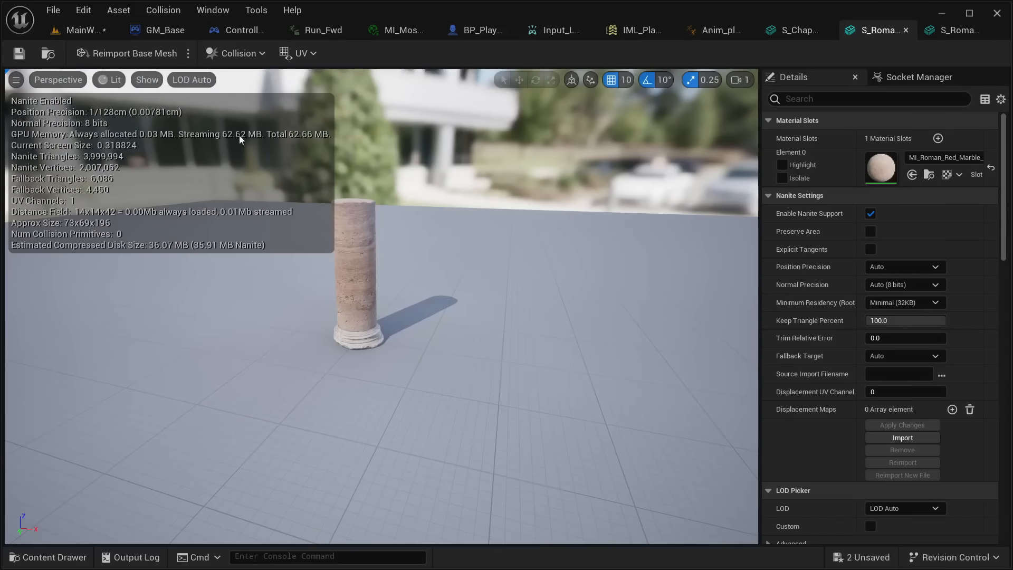
Place the Roman Red Marble Column static mesh from Megascans/3D_Assets on the grass of MainWorld, between the dune and the Chapel Pillar
{"action": "left_click", "coordinate": [79, 30]}
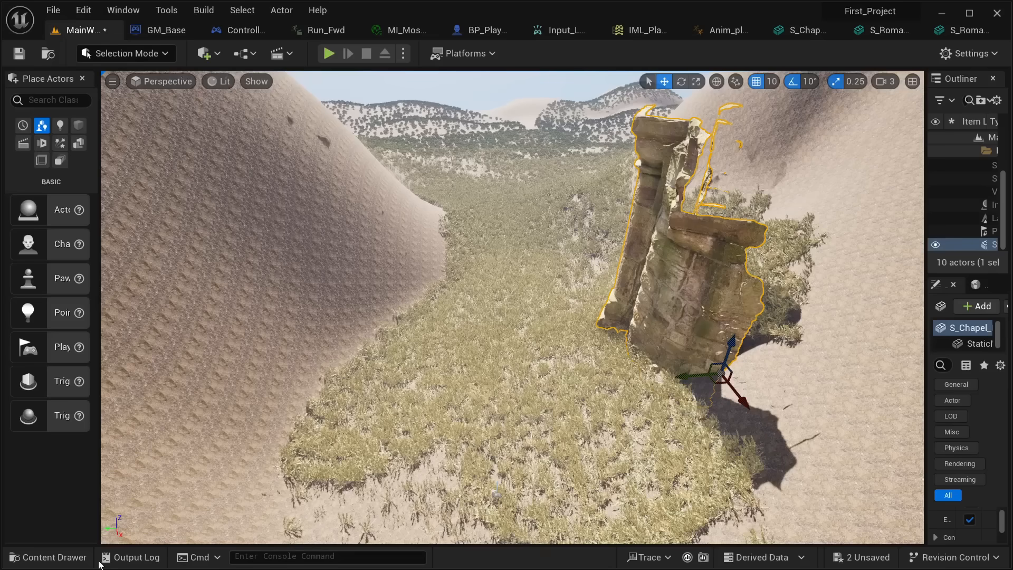
{"action": "left_click", "coordinate": [74, 557]}
{"action": "left_click", "coordinate": [412, 328]}
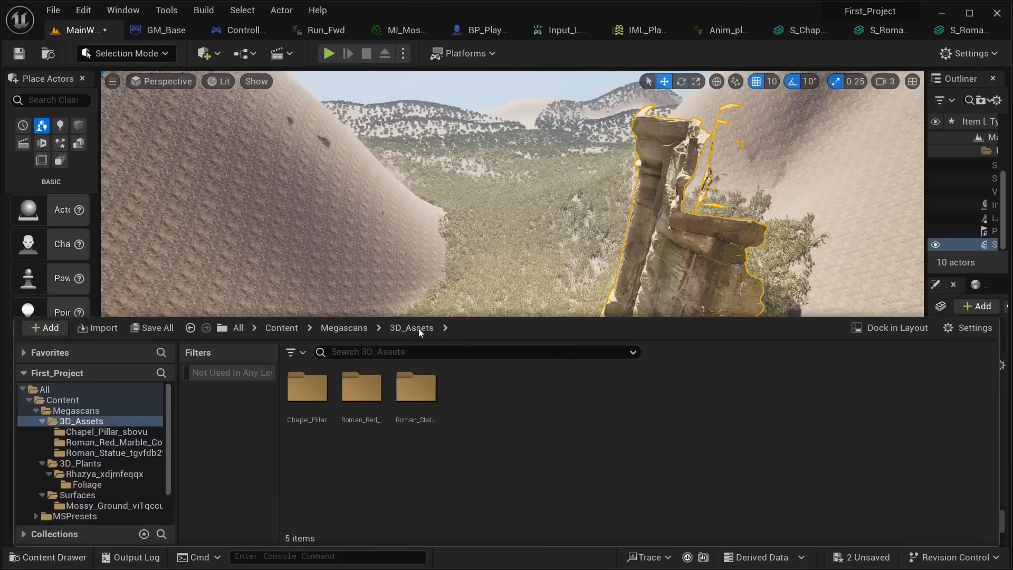
{"action": "double_click", "coordinate": [373, 390]}
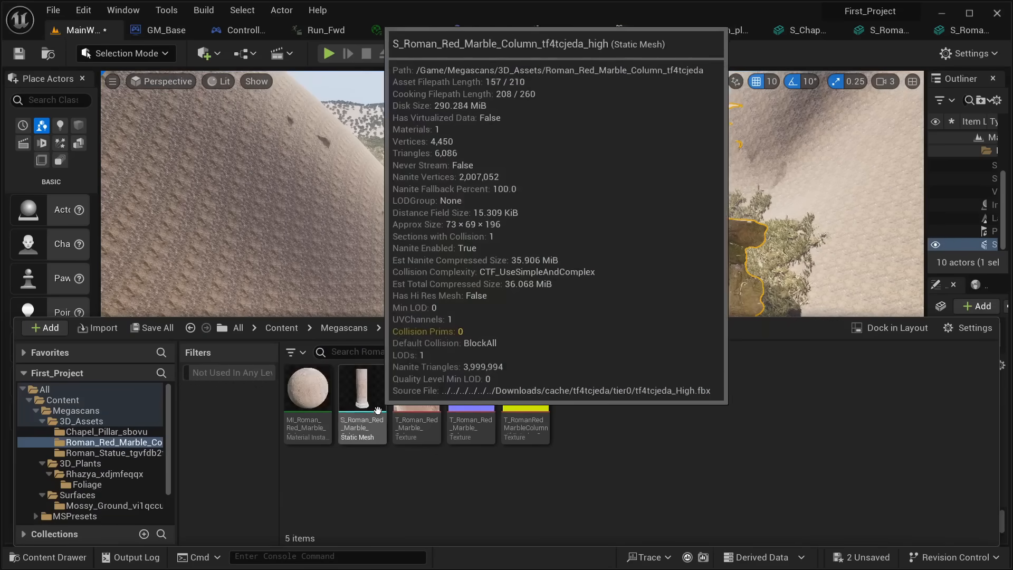
{"action": "left_click", "coordinate": [378, 411]}
{"action": "left_click_drag", "start_coordinate": [378, 410], "coordinate": [535, 203]}
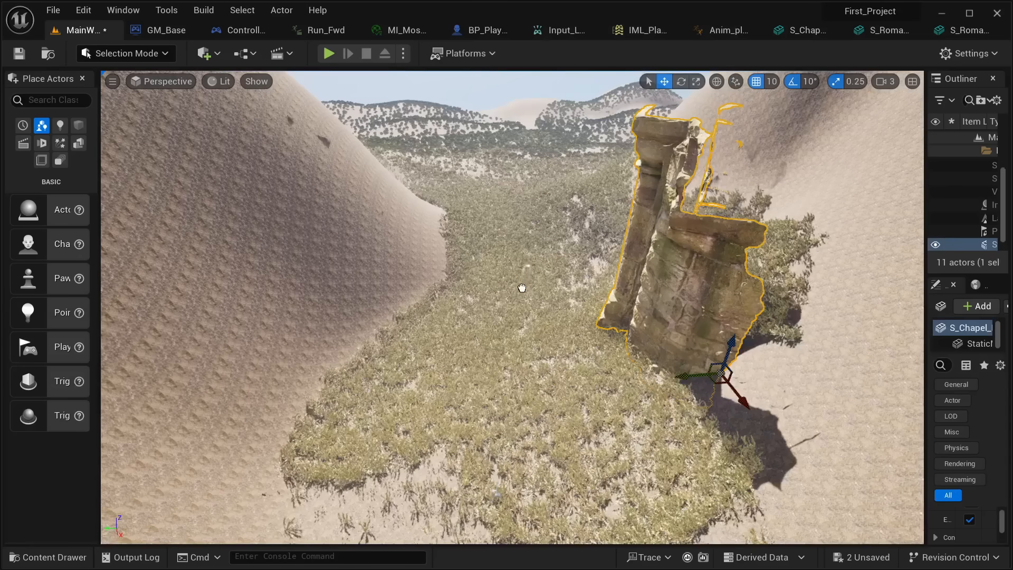
Scale the Roman Red Marble Column up uniformly to several times its size and move it farther back along the grassy valley
{"action": "key", "text": "r"}
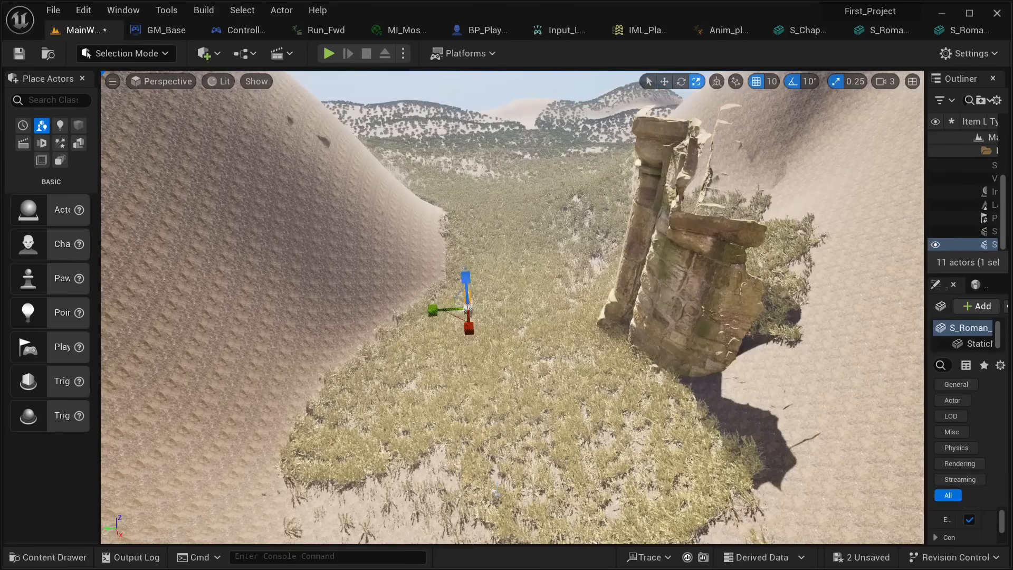
{"action": "mouse_move", "coordinate": [468, 309]}
{"action": "left_mouse_down"}
{"action": "mouse_move", "coordinate": [483, 269]}
{"action": "mouse_move", "coordinate": [477, 292]}
{"action": "left_mouse_up"}
{"action": "right_click_drag", "start_coordinate": [477, 289], "coordinate": [623, 312]}
{"action": "key", "text": "a"}
{"action": "left_click", "coordinate": [665, 81]}
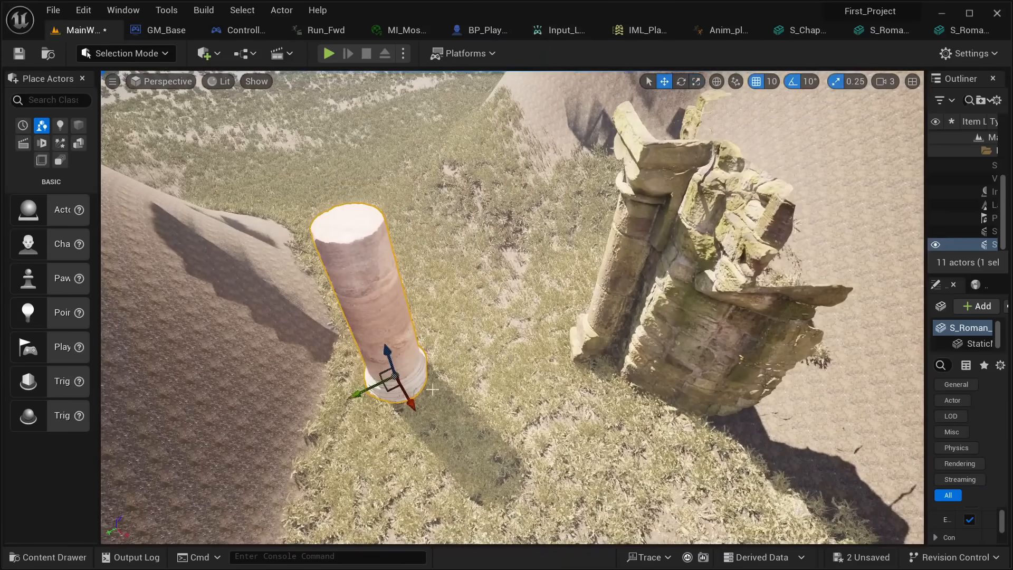
{"action": "left_click_drag", "start_coordinate": [409, 404], "coordinate": [296, 213]}
Duplicate the Chapel Pillar and move the copy across the grass toward the opposite dune
{"action": "left_click", "coordinate": [634, 255]}
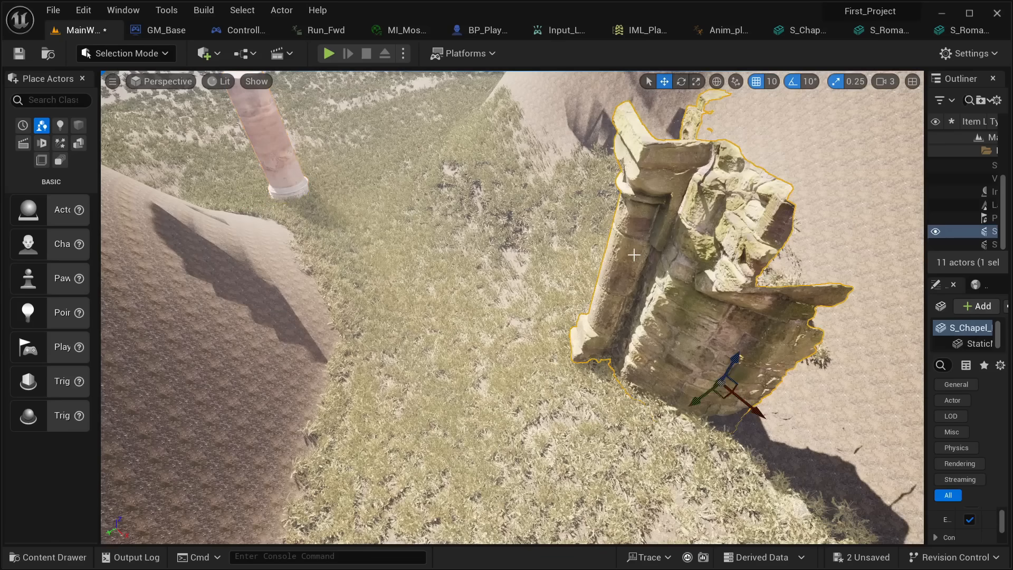
{"action": "key", "text": "ctrl+d"}
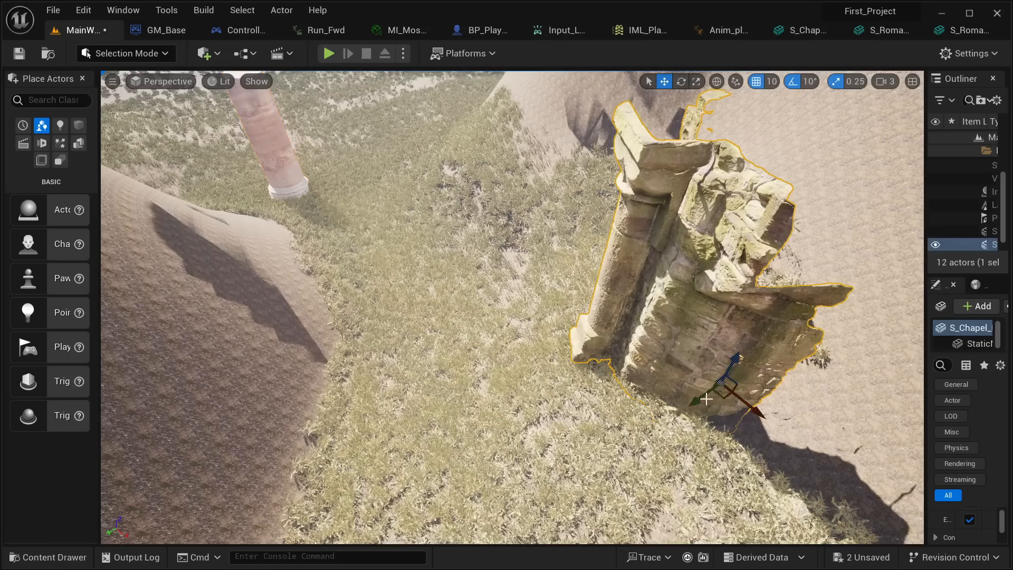
{"action": "left_click_drag", "start_coordinate": [708, 397], "coordinate": [516, 541]}
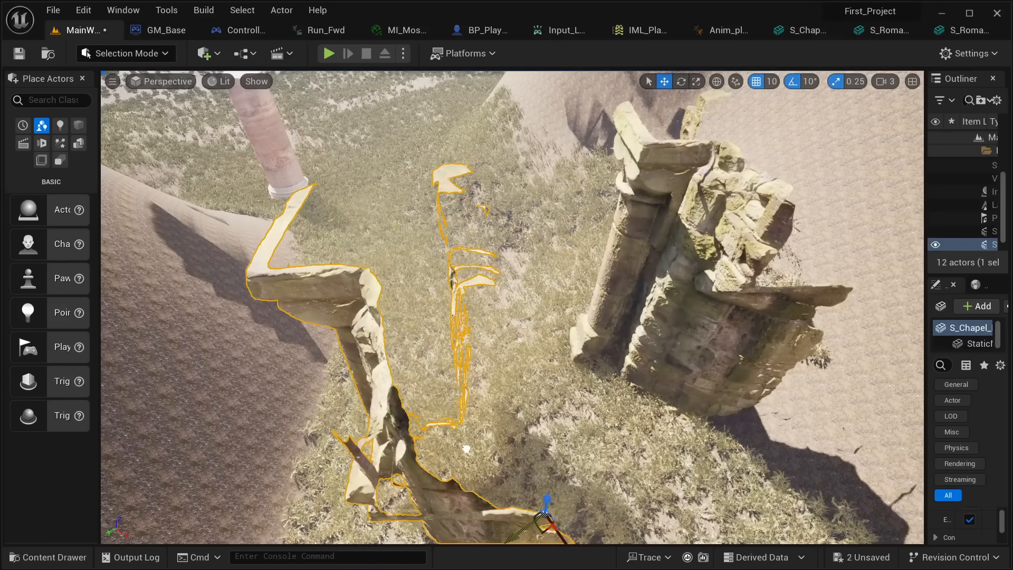
Rotate the duplicated Chapel Pillar about its vertical axis and position it at the foot of the opposite dune, facing the original
{"action": "left_click", "coordinate": [682, 82]}
{"action": "right_click_drag", "start_coordinate": [696, 259], "coordinate": [695, 259]}
{"action": "left_click_drag", "start_coordinate": [565, 344], "coordinate": [600, 307]}
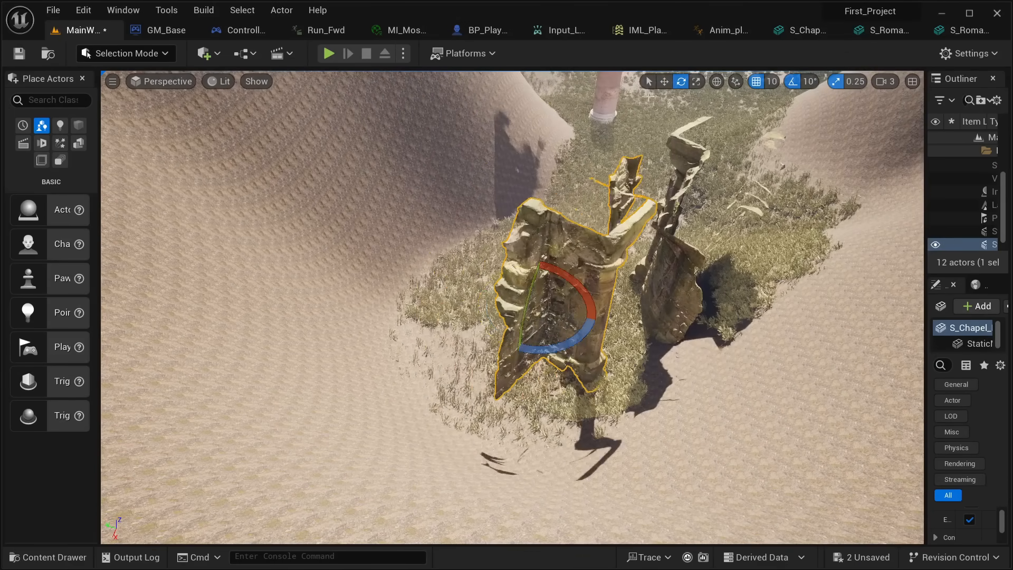
{"action": "left_click", "coordinate": [665, 80]}
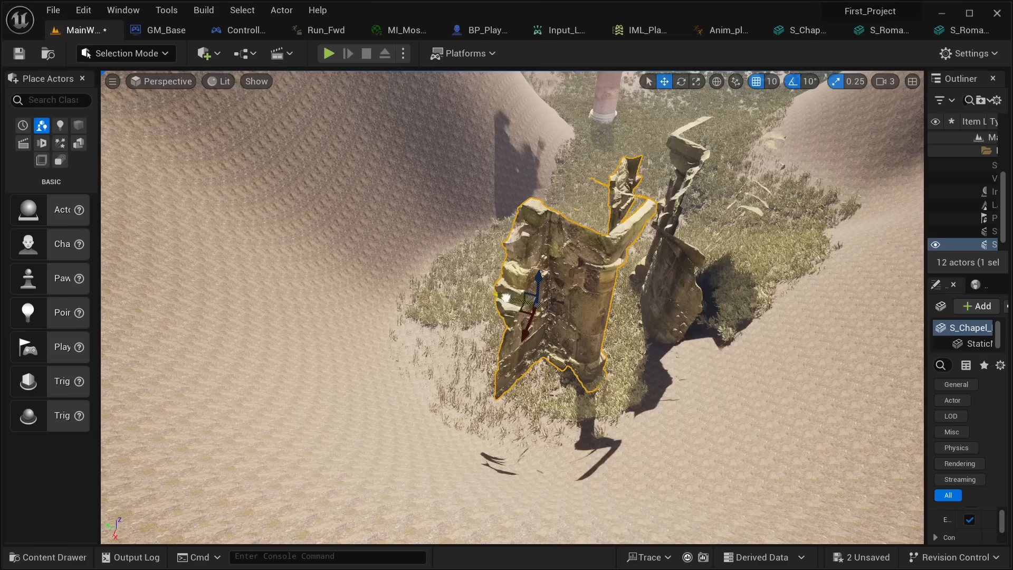
{"action": "left_click_drag", "start_coordinate": [505, 297], "coordinate": [537, 169]}
{"action": "right_click_drag", "start_coordinate": [523, 155], "coordinate": [570, 103]}
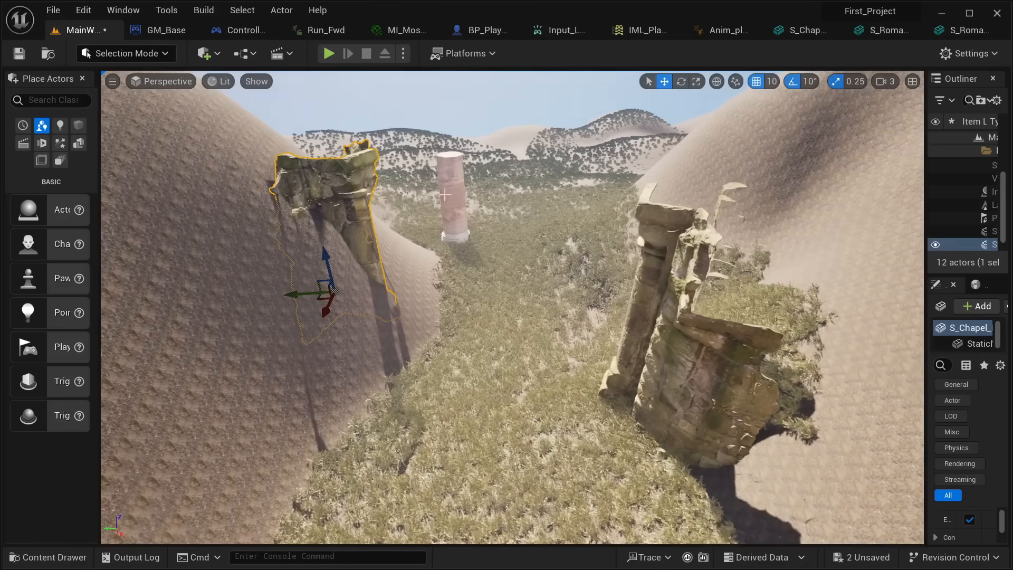
{"action": "left_click_drag", "start_coordinate": [293, 299], "coordinate": [365, 320]}
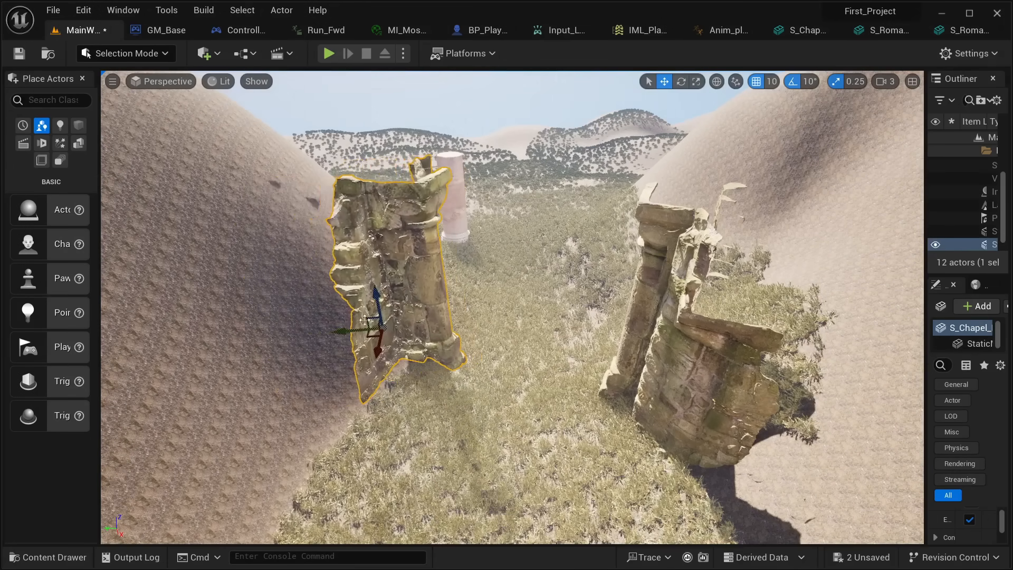
Smooth the dune slope beside the duplicated Chapel Pillar with the landscape Smooth sculpting tool
{"action": "left_click", "coordinate": [106, 55]}
{"action": "left_click", "coordinate": [129, 88]}
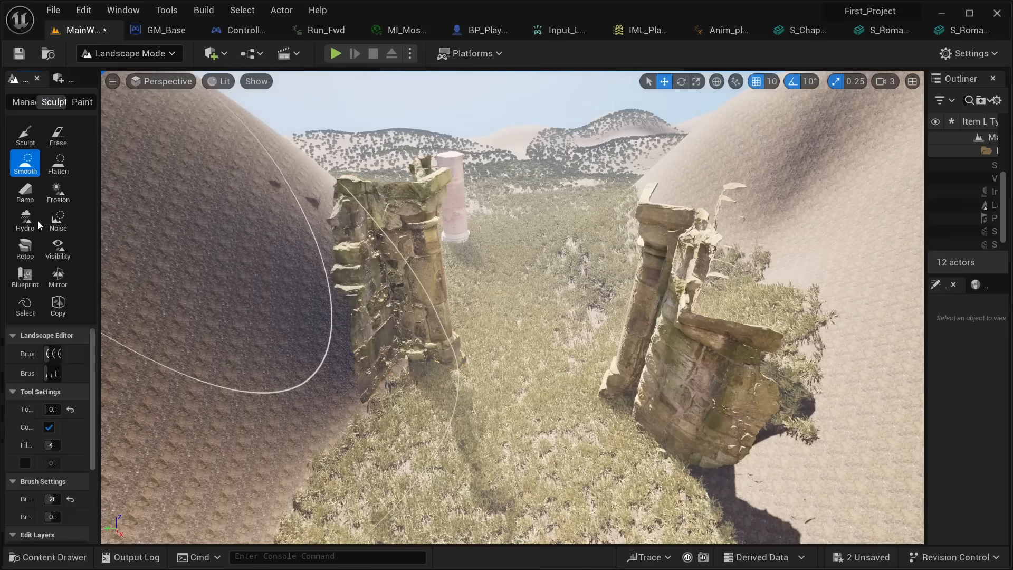
{"action": "right_click_drag", "start_coordinate": [232, 264], "coordinate": [242, 290]}
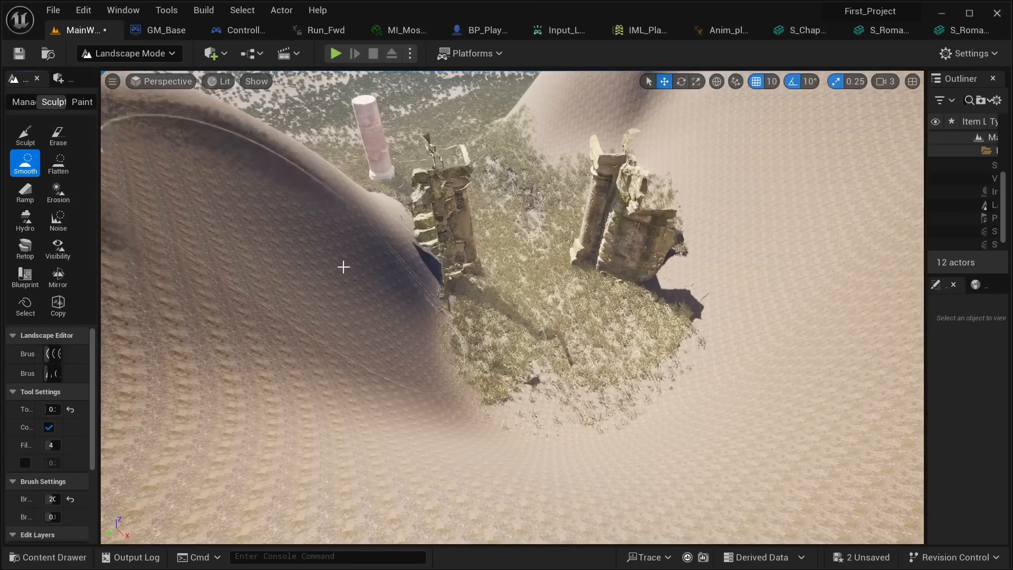
{"action": "mouse_move", "coordinate": [344, 266]}
{"action": "left_mouse_down"}
{"action": "mouse_move", "coordinate": [340, 178]}
{"action": "mouse_move", "coordinate": [322, 238]}
{"action": "mouse_move", "coordinate": [337, 229]}
{"action": "mouse_move", "coordinate": [335, 213]}
{"action": "mouse_move", "coordinate": [343, 242]}
{"action": "mouse_move", "coordinate": [331, 252]}
{"action": "left_mouse_up"}
{"action": "mouse_move", "coordinate": [331, 252]}
{"action": "right_mouse_down"}
{"action": "mouse_move", "coordinate": [307, 217]}
{"action": "mouse_move", "coordinate": [312, 248]}
{"action": "mouse_move", "coordinate": [343, 227]}
{"action": "mouse_move", "coordinate": [337, 235]}
{"action": "mouse_move", "coordinate": [401, 256]}
{"action": "mouse_move", "coordinate": [316, 274]}
{"action": "mouse_move", "coordinate": [453, 270]}
{"action": "mouse_move", "coordinate": [327, 259]}
{"action": "mouse_move", "coordinate": [348, 185]}
{"action": "mouse_move", "coordinate": [322, 182]}
{"action": "mouse_move", "coordinate": [364, 195]}
{"action": "mouse_move", "coordinate": [322, 203]}
{"action": "mouse_move", "coordinate": [337, 203]}
{"action": "right_mouse_up"}
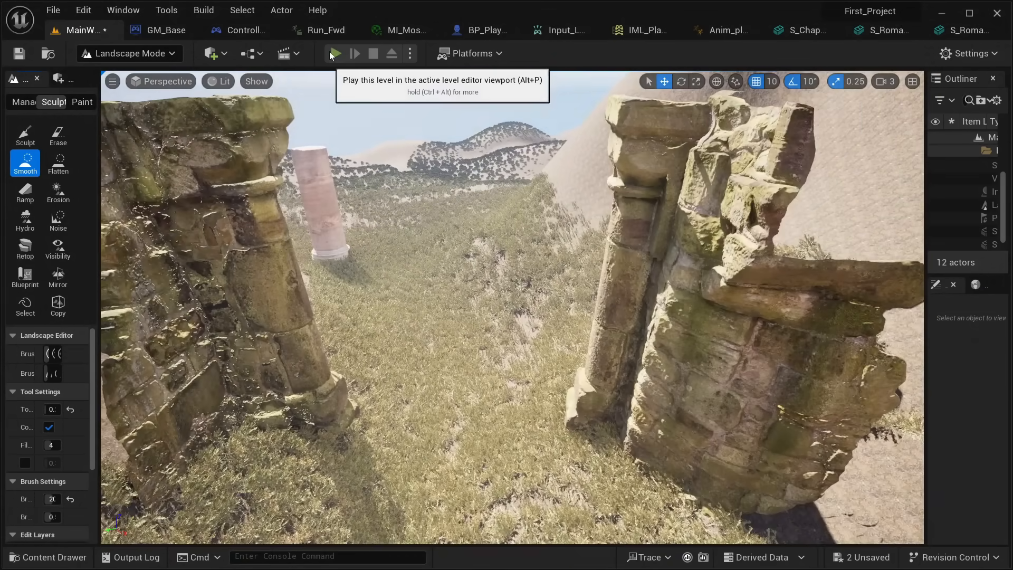
Play-test the level briefly and lower the duplicated Chapel Pillar so its base sinks into the grass
{"action": "left_click", "coordinate": [335, 53]}
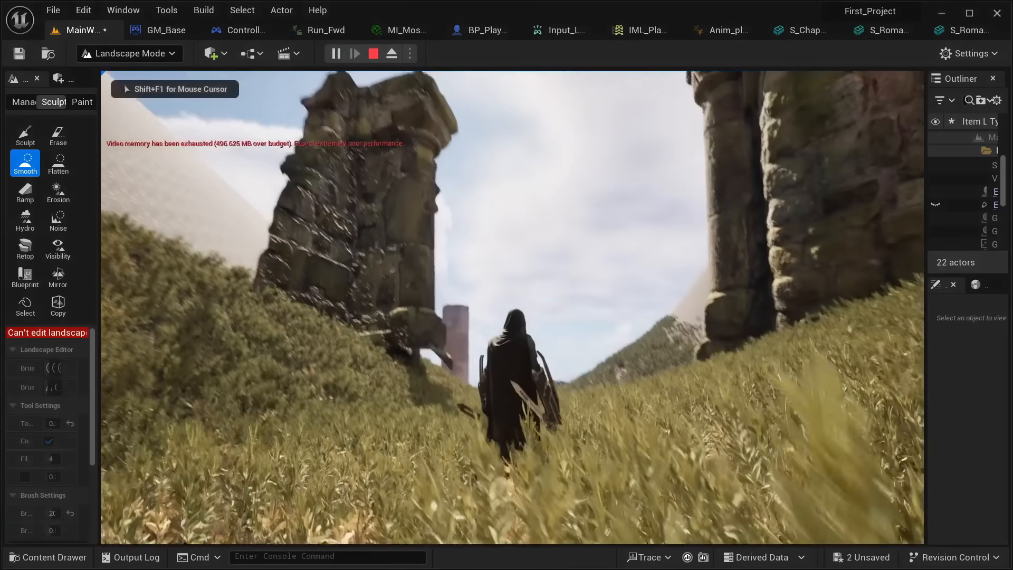
{"action": "key", "text": "Escape"}
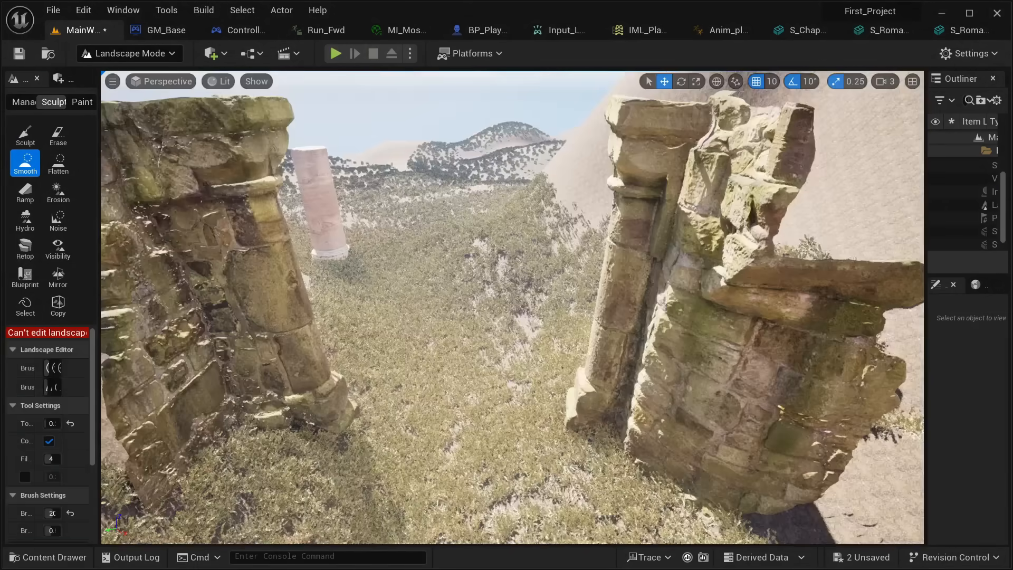
{"action": "right_click_drag", "start_coordinate": [321, 211], "coordinate": [275, 216]}
{"action": "left_click", "coordinate": [128, 54]}
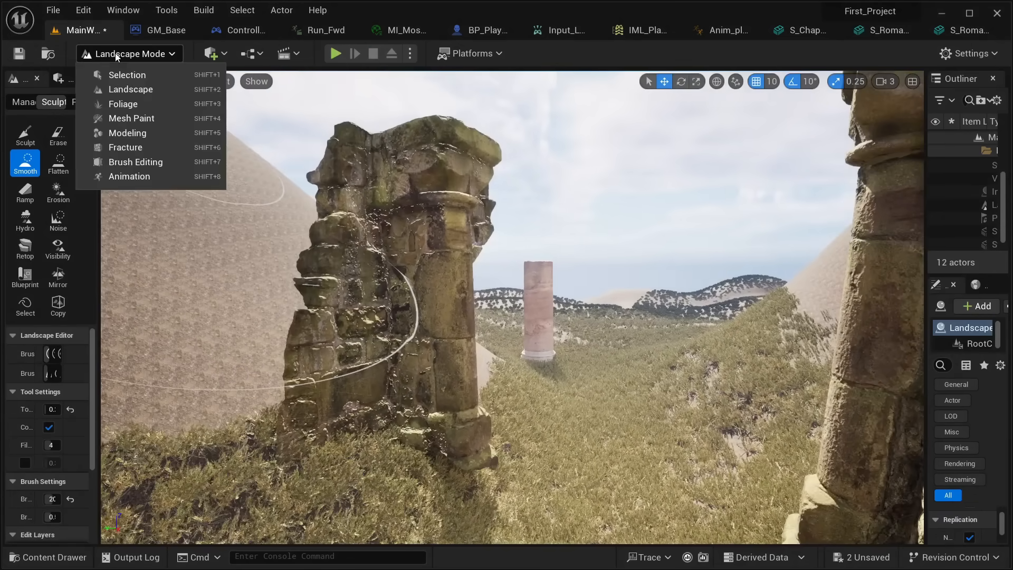
{"action": "left_click", "coordinate": [127, 75]}
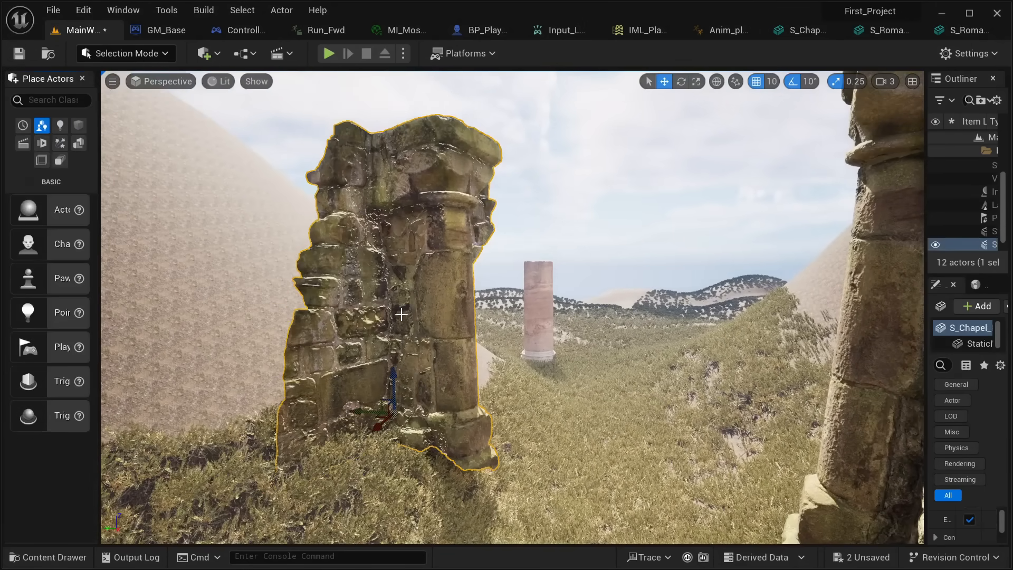
{"action": "left_click_drag", "start_coordinate": [395, 373], "coordinate": [391, 410]}
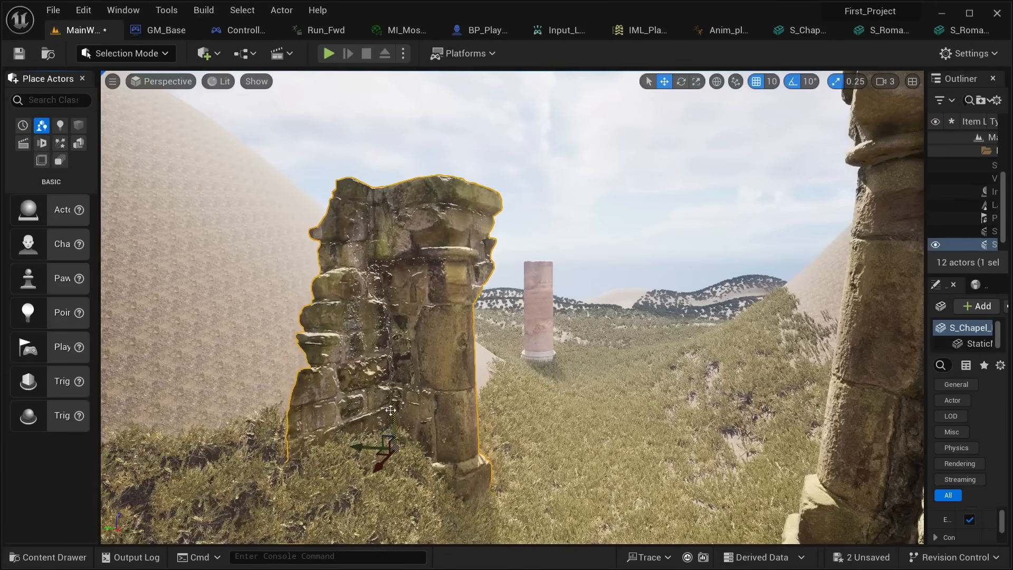
Play-test the level again, walking the character around the two Chapel Pillars to check how they sit in the ground
{"action": "key", "text": "alt+p"}
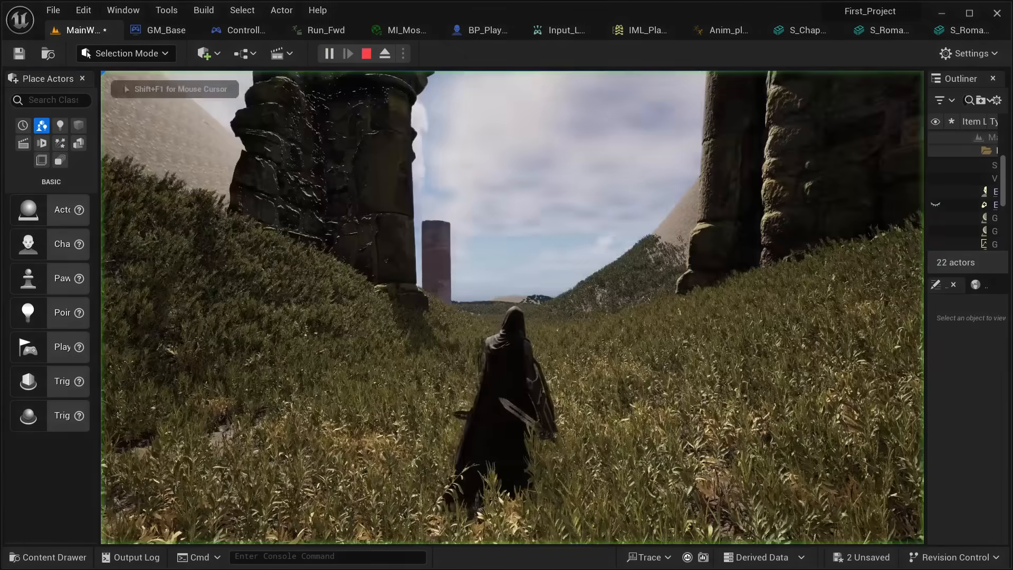
{"action": "key", "text": "s"}
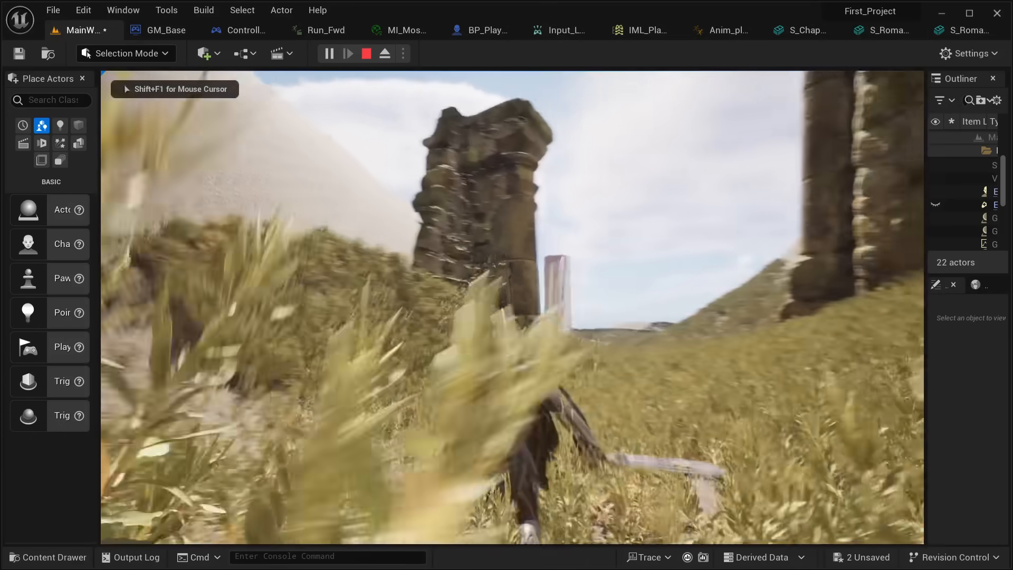
{"action": "key", "text": "w"}
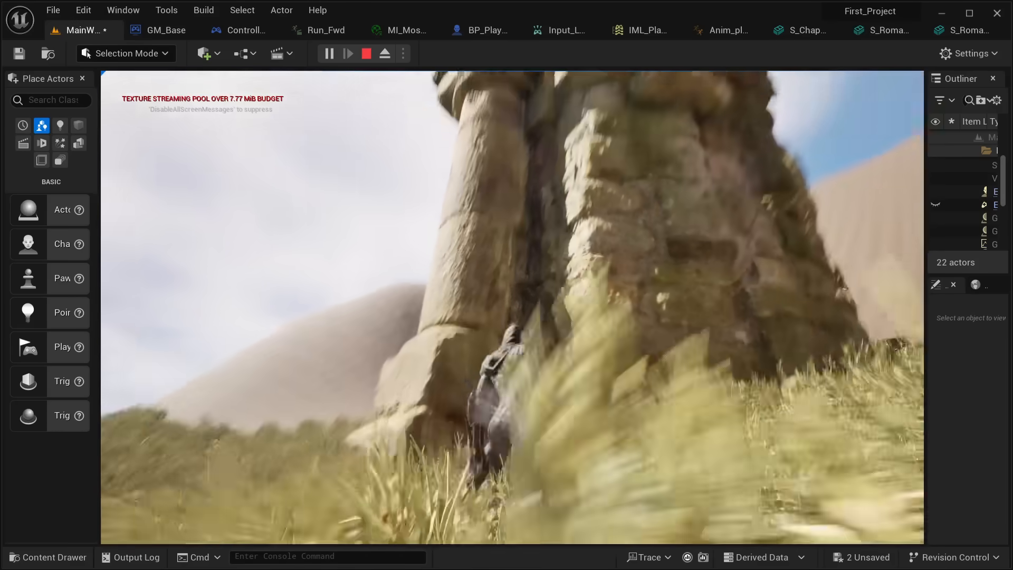
{"action": "key", "text": "Escape"}
Lower the original Chapel Pillar slightly so its base sits deeper in the ground
{"action": "right_click_drag", "start_coordinate": [512, 307], "coordinate": [467, 364]}
{"action": "key", "text": "s"}
{"action": "left_click", "coordinate": [634, 242]}
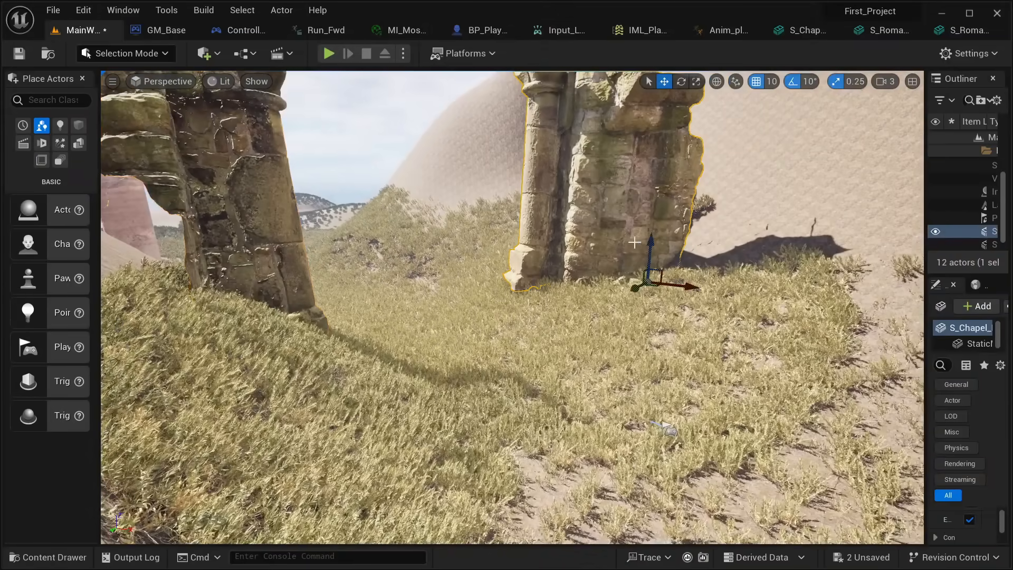
{"action": "left_click_drag", "start_coordinate": [648, 249], "coordinate": [648, 263]}
{"action": "right_click_drag", "start_coordinate": [648, 263], "coordinate": [587, 278]}
{"action": "key", "text": "d"}
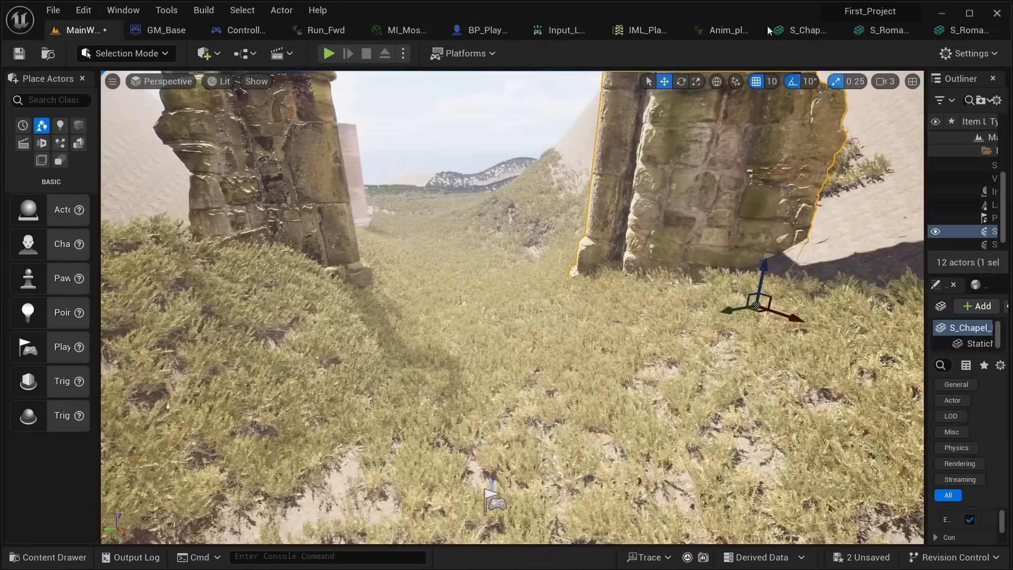
Review the Roman Red Marble Column in its static mesh editor against the MainWorld level
{"action": "left_click", "coordinate": [879, 33]}
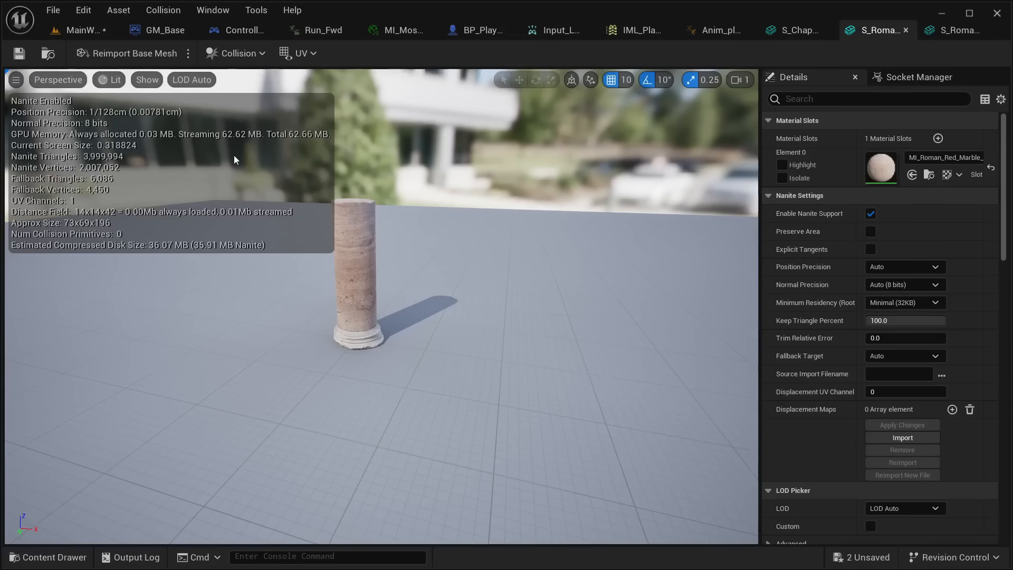
{"action": "left_click", "coordinate": [73, 31]}
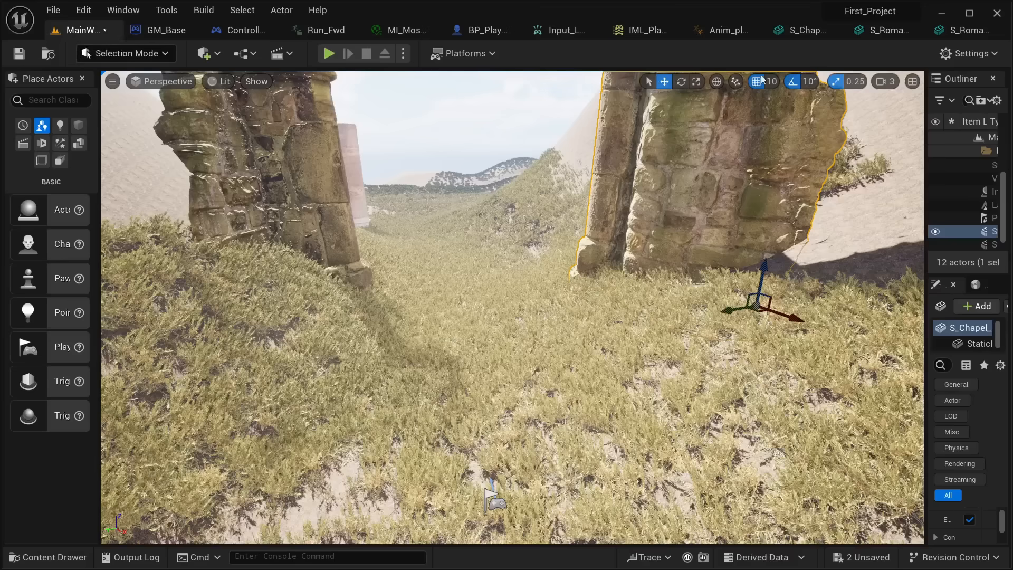
{"action": "left_click", "coordinate": [880, 30]}
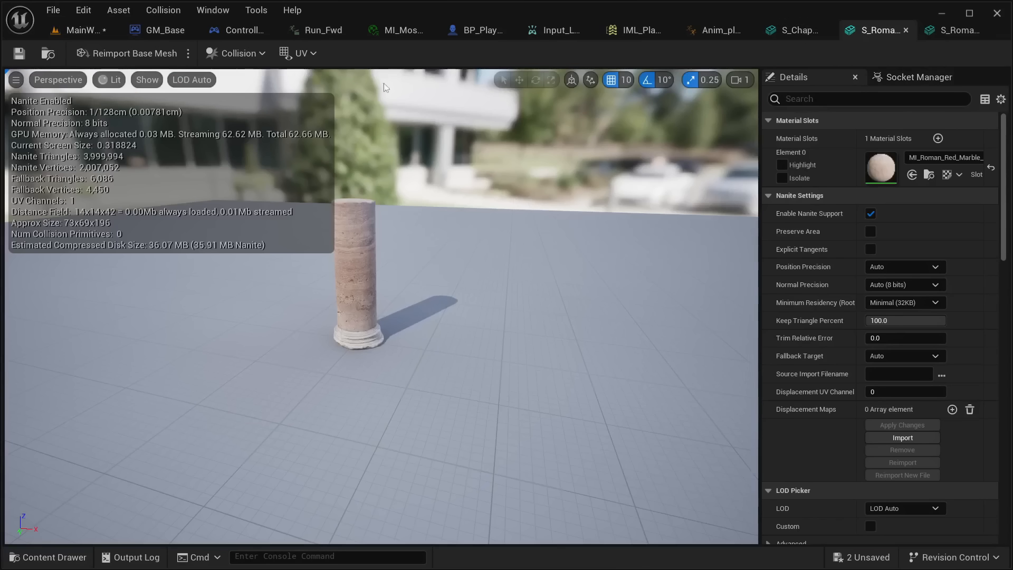
Delete the Roman Red Marble Column standing behind the two Chapel Pillars in the MainWorld level
{"action": "left_click", "coordinate": [77, 31]}
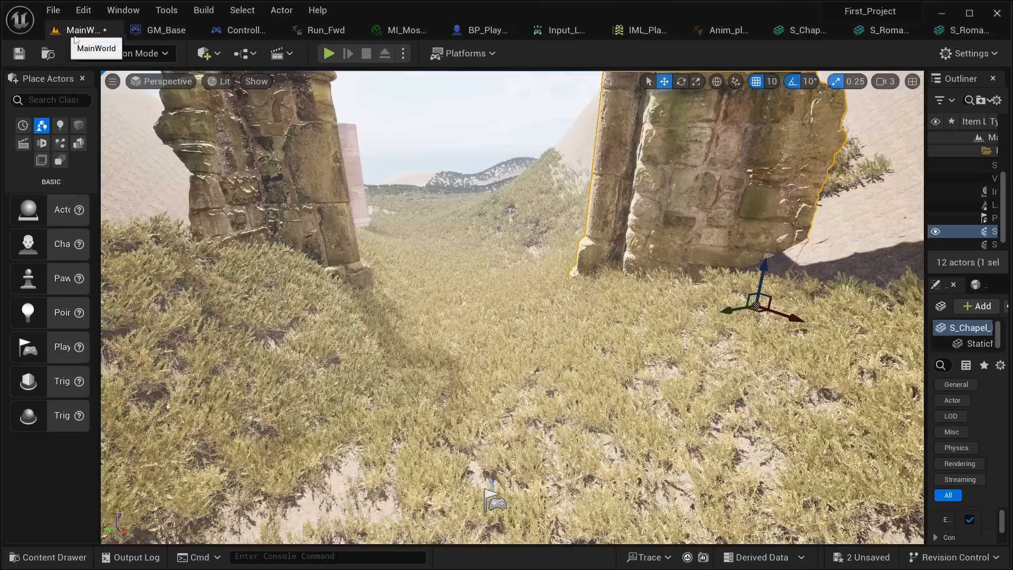
{"action": "right_click_drag", "start_coordinate": [512, 306], "coordinate": [559, 295]}
{"action": "key", "text": "w"}
{"action": "left_click", "coordinate": [511, 246]}
{"action": "key", "text": "Delete"}
{"action": "key", "text": "w"}
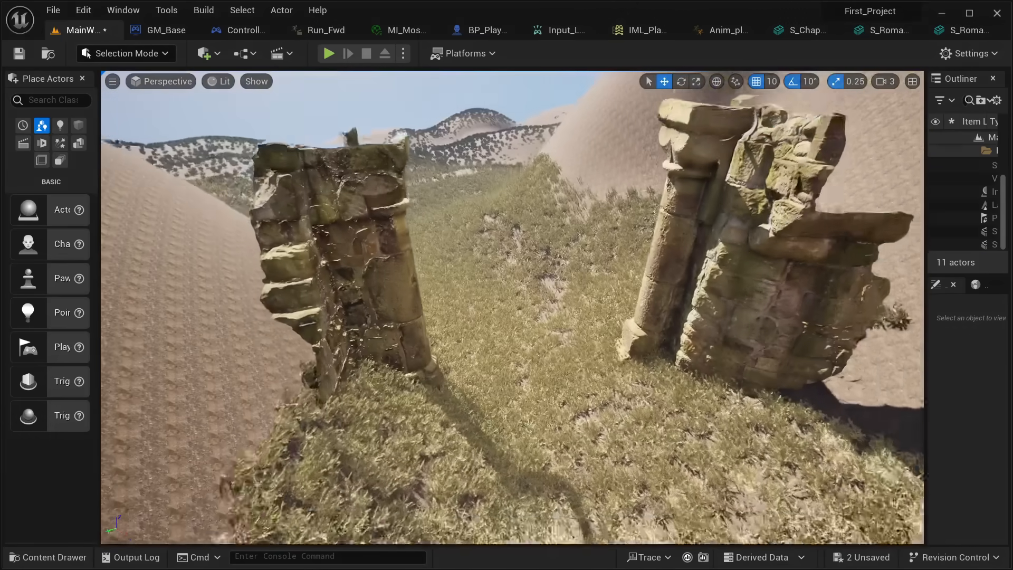
{"action": "key", "text": "s"}
{"action": "right_click_drag", "start_coordinate": [343, 341], "coordinate": [300, 319]}
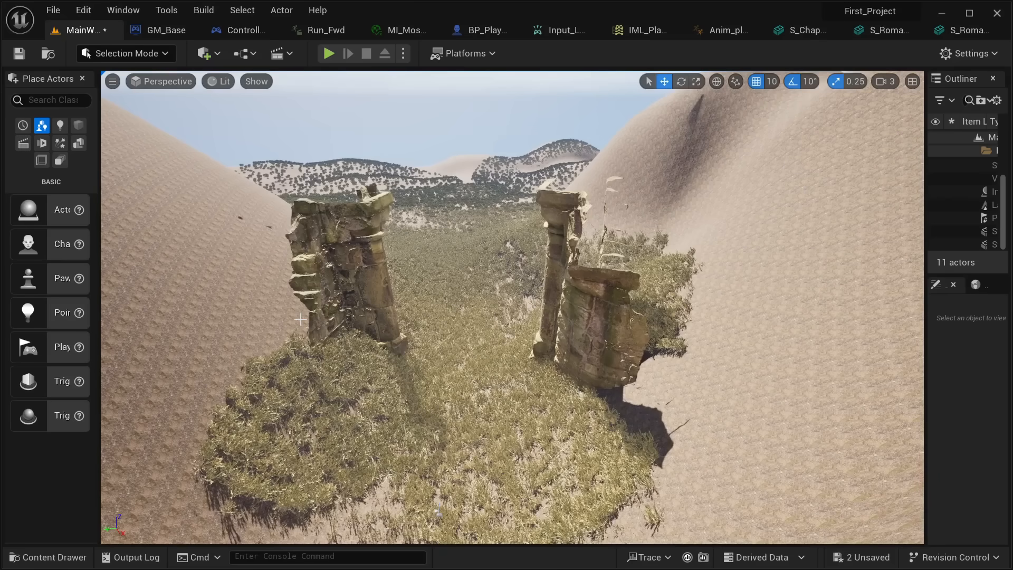
{"action": "key", "text": "s"}
{"action": "mouse_move", "coordinate": [301, 319]}
{"action": "right_mouse_down"}
{"action": "mouse_move", "coordinate": [288, 321]}
{"action": "mouse_move", "coordinate": [274, 356]}
{"action": "mouse_move", "coordinate": [225, 312]}
{"action": "mouse_move", "coordinate": [193, 307]}
{"action": "mouse_move", "coordinate": [348, 317]}
{"action": "mouse_move", "coordinate": [448, 346]}
{"action": "mouse_move", "coordinate": [467, 319]}
{"action": "mouse_move", "coordinate": [211, 288]}
{"action": "right_mouse_up"}
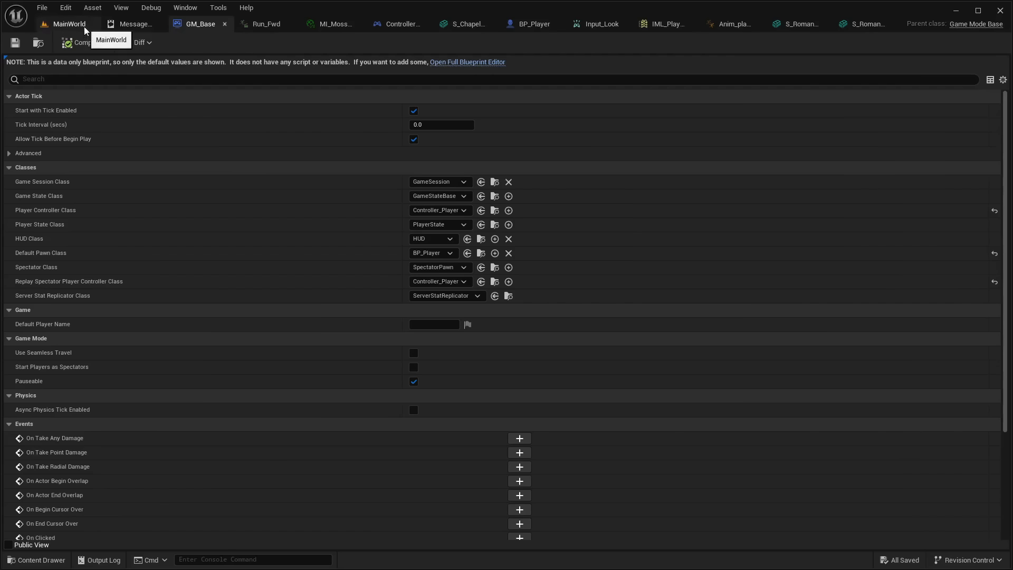
Lower the PlayerStart in the MainWorld level to a Z location of about 369, closer to the grass beside the Chapel Pillar
{"action": "left_click", "coordinate": [79, 27]}
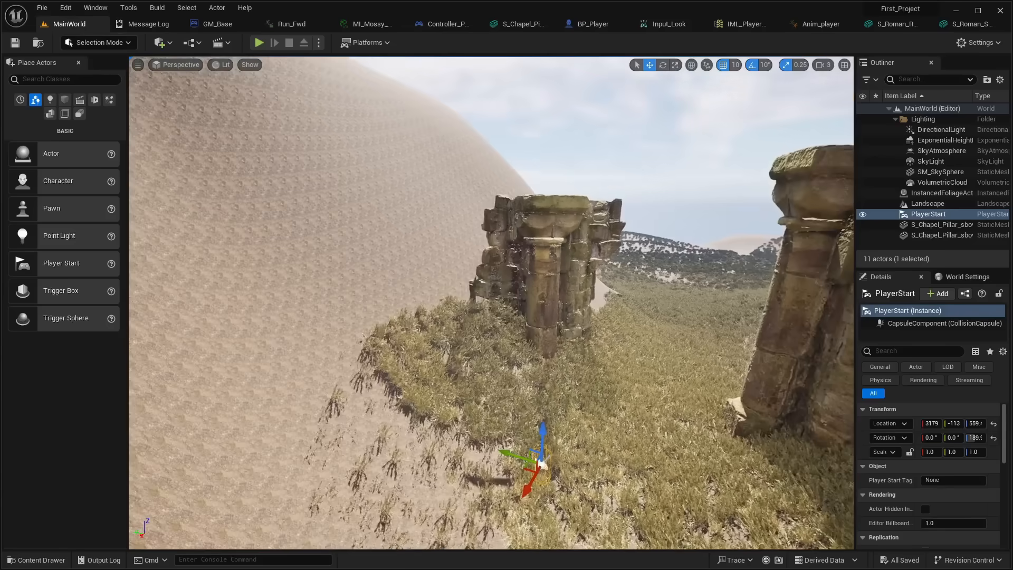
{"action": "right_click_drag", "start_coordinate": [491, 303], "coordinate": [410, 364]}
{"action": "right_click_drag", "start_coordinate": [623, 264], "coordinate": [698, 224]}
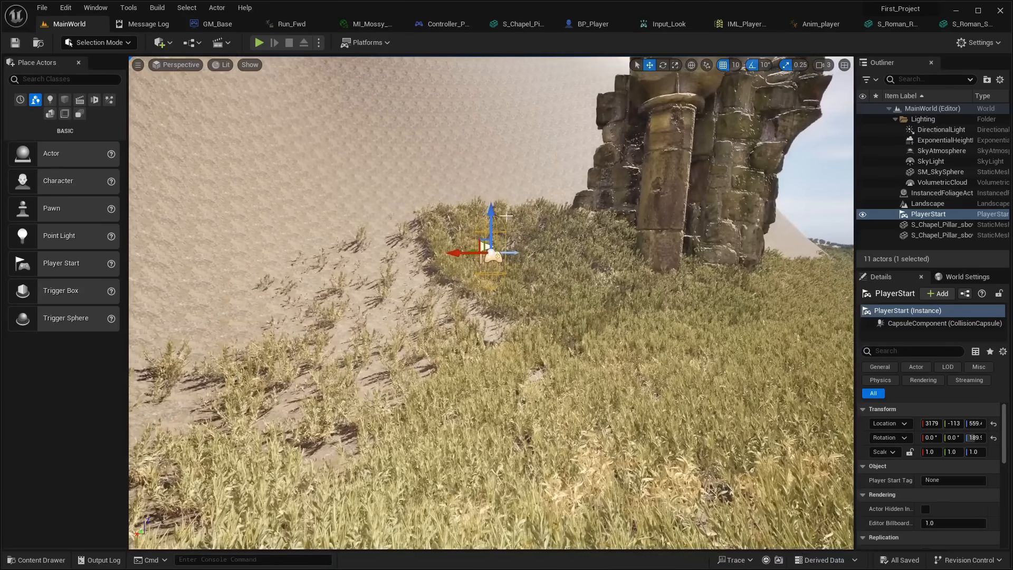
{"action": "left_click_drag", "start_coordinate": [492, 220], "coordinate": [486, 281]}
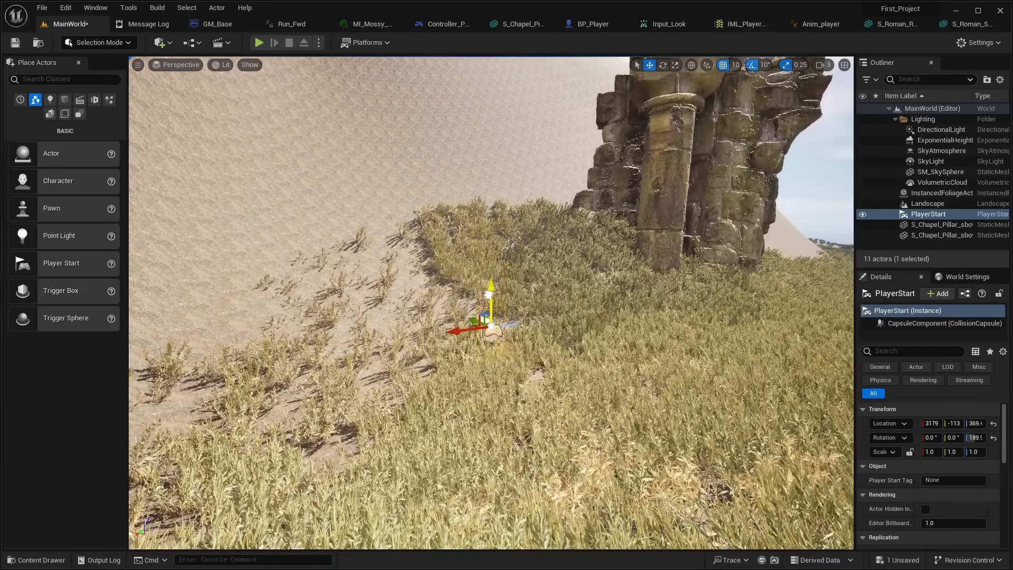
{"action": "right_click_drag", "start_coordinate": [521, 242], "coordinate": [565, 248]}
Save the unsaved level changes and close the Roman Red Marble Column's static mesh editor
{"action": "left_click", "coordinate": [889, 24]}
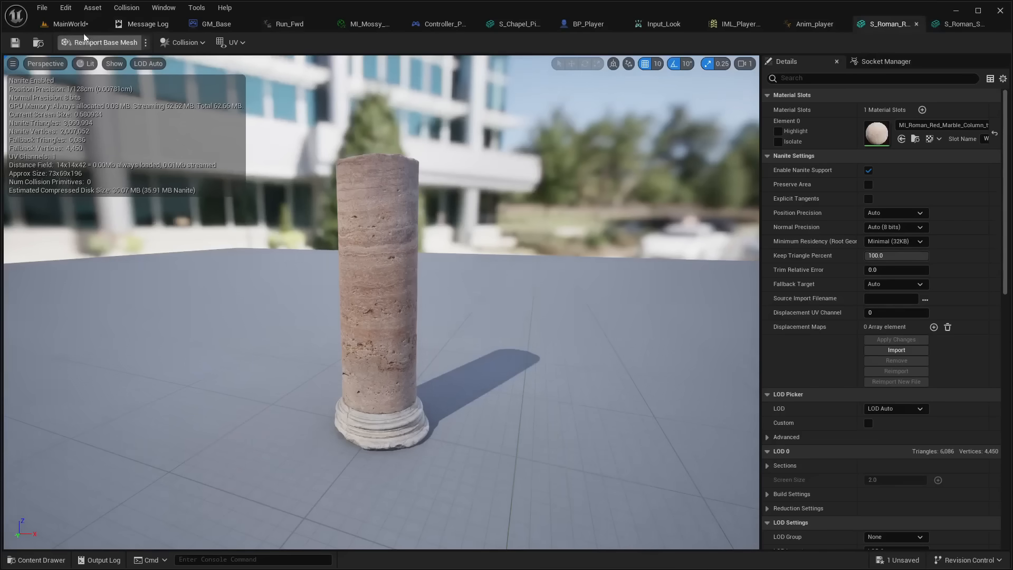
{"action": "left_click", "coordinate": [42, 8]}
{"action": "left_click", "coordinate": [75, 64]}
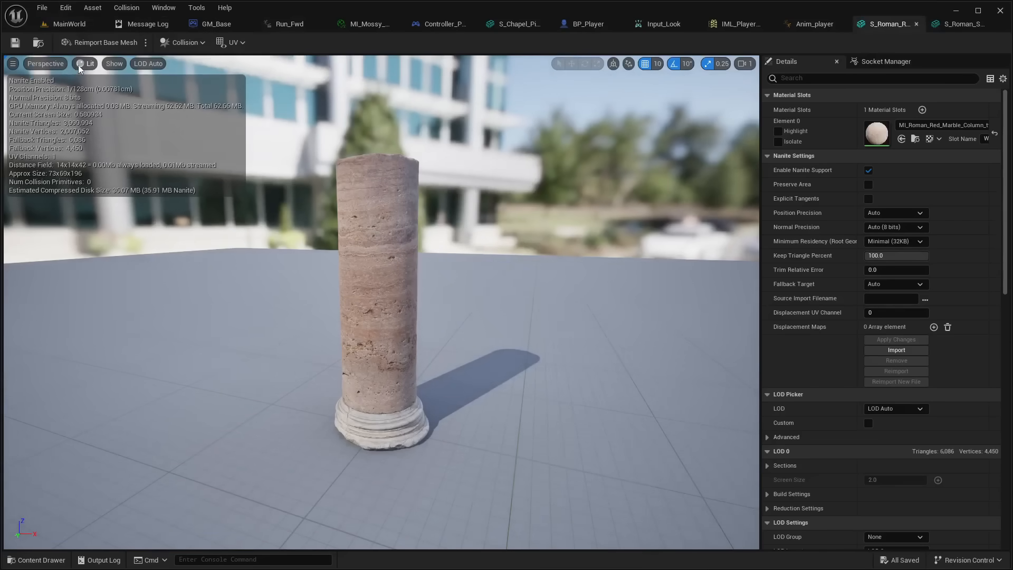
{"action": "left_click", "coordinate": [918, 26]}
{"action": "left_click", "coordinate": [887, 27]}
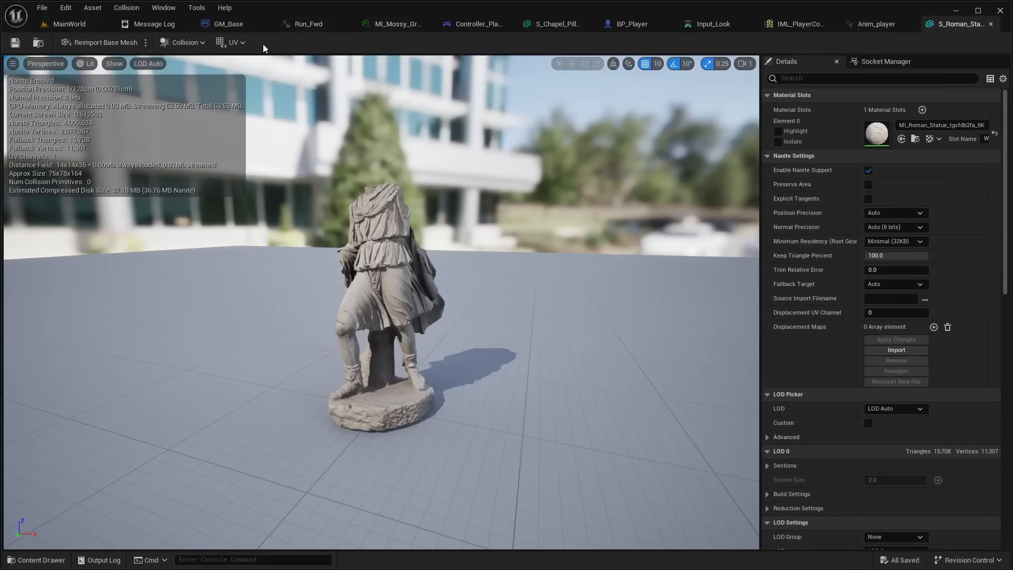
Close all open asset editors that follow the Message Log, keeping only MainWorld and the Message Log open
{"action": "left_click", "coordinate": [155, 25]}
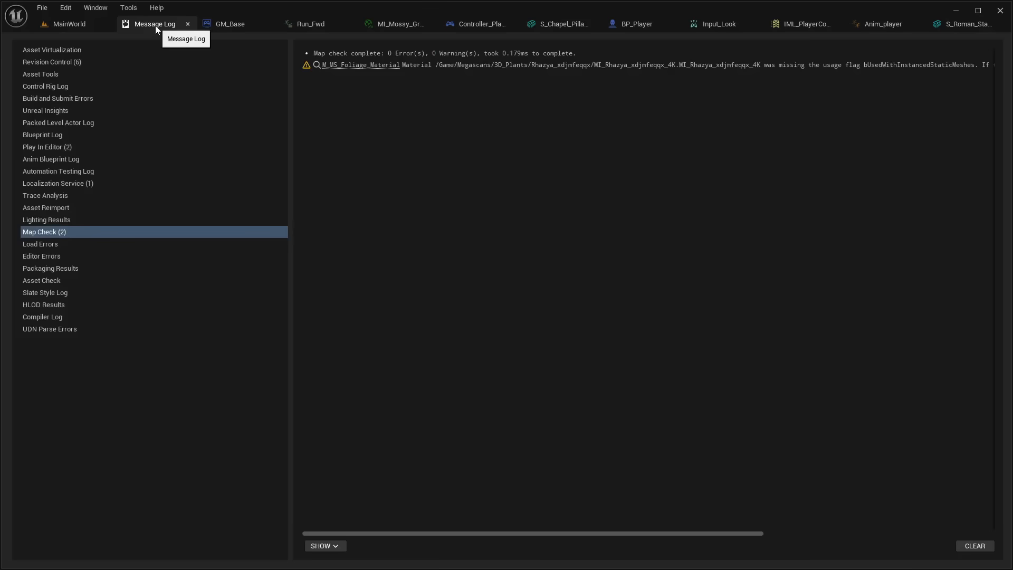
{"action": "right_click", "coordinate": [155, 25]}
{"action": "left_click", "coordinate": [152, 22]}
{"action": "right_click", "coordinate": [154, 29]}
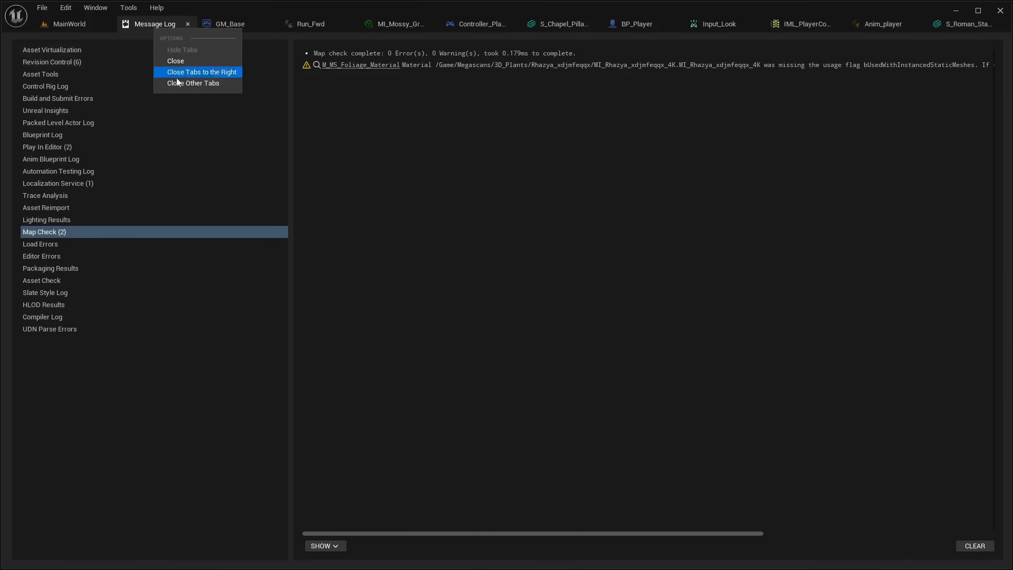
{"action": "left_click", "coordinate": [311, 25]}
{"action": "left_click", "coordinate": [172, 25]}
{"action": "right_click", "coordinate": [172, 27]}
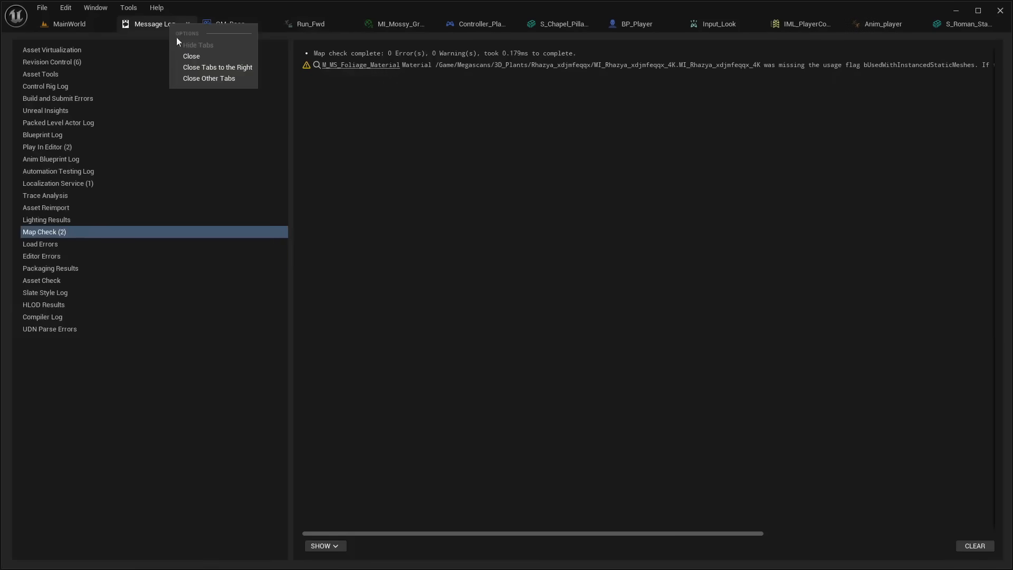
{"action": "left_click", "coordinate": [222, 72]}
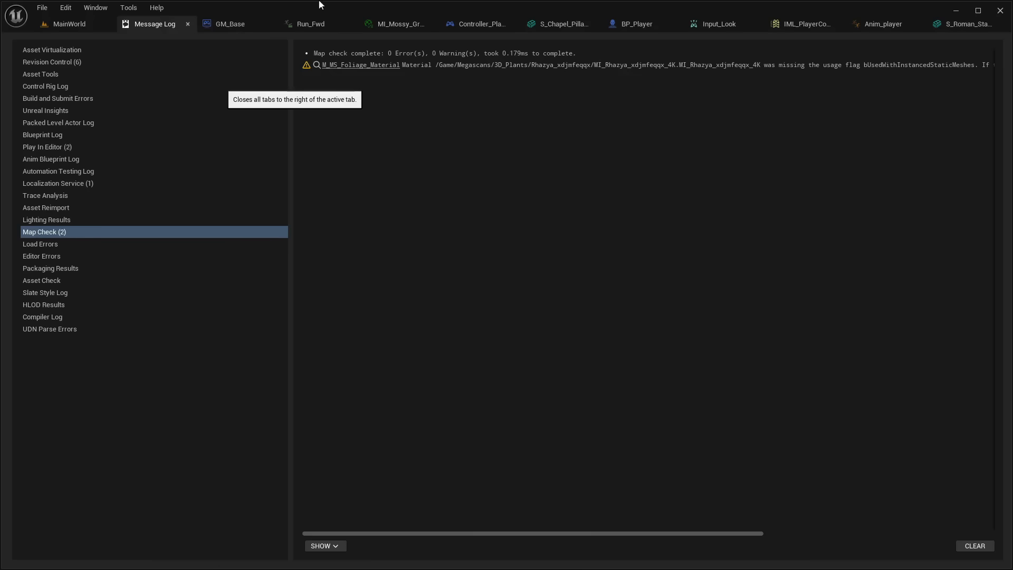
Open the BP_Player blueprint from the project's Player/Blueprints folder
{"action": "left_click", "coordinate": [106, 26]}
{"action": "left_click", "coordinate": [57, 562]}
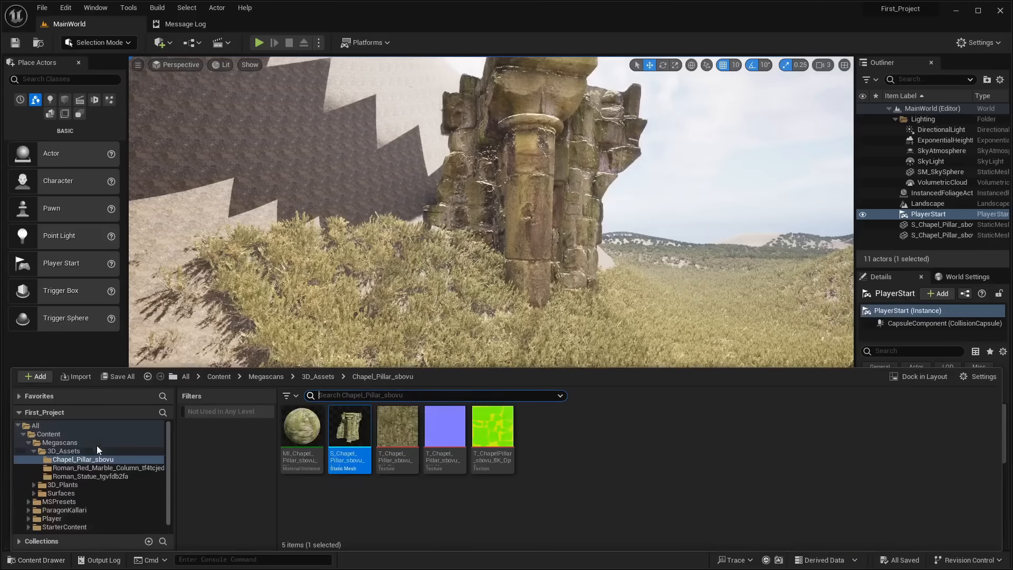
{"action": "left_click", "coordinate": [52, 519]}
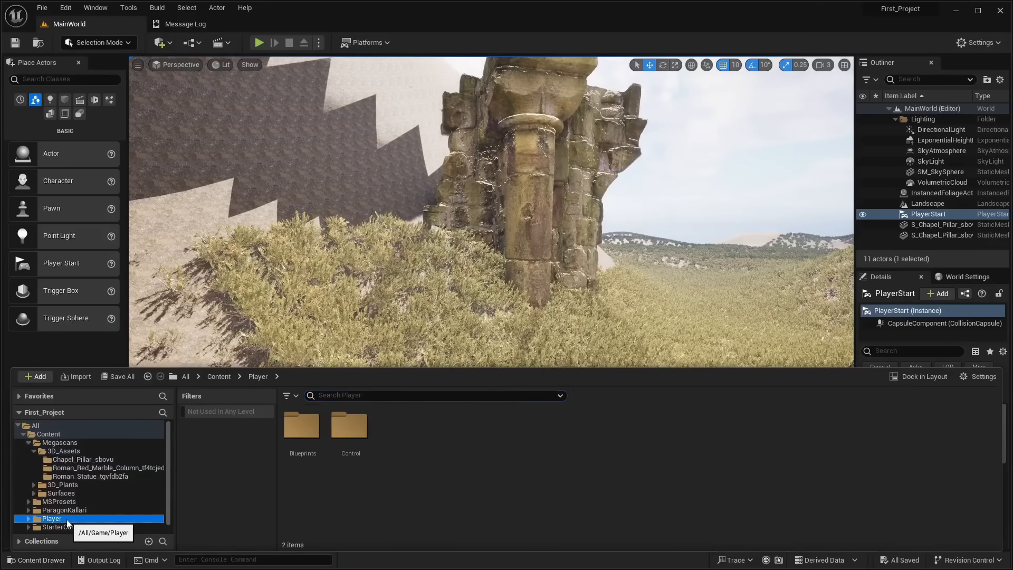
{"action": "double_click", "coordinate": [285, 437]}
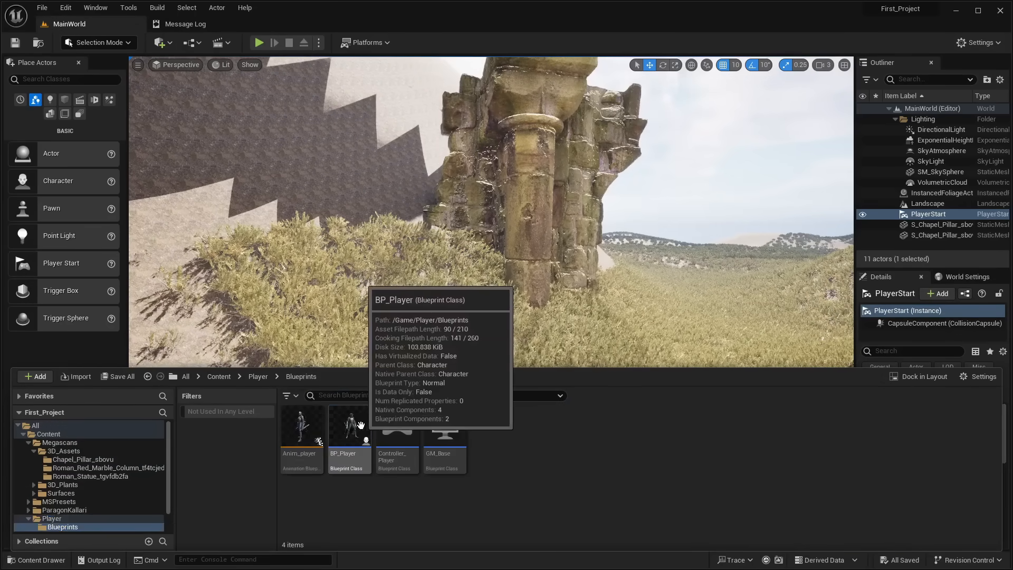
{"action": "left_click", "coordinate": [363, 430]}
{"action": "double_click", "coordinate": [362, 431]}
{"action": "right_click_drag", "start_coordinate": [439, 355], "coordinate": [434, 379]}
Create a Blueprint Class with Actor as its parent in the Content folder and name it BP_PointIncreaser
{"action": "left_click", "coordinate": [36, 560]}
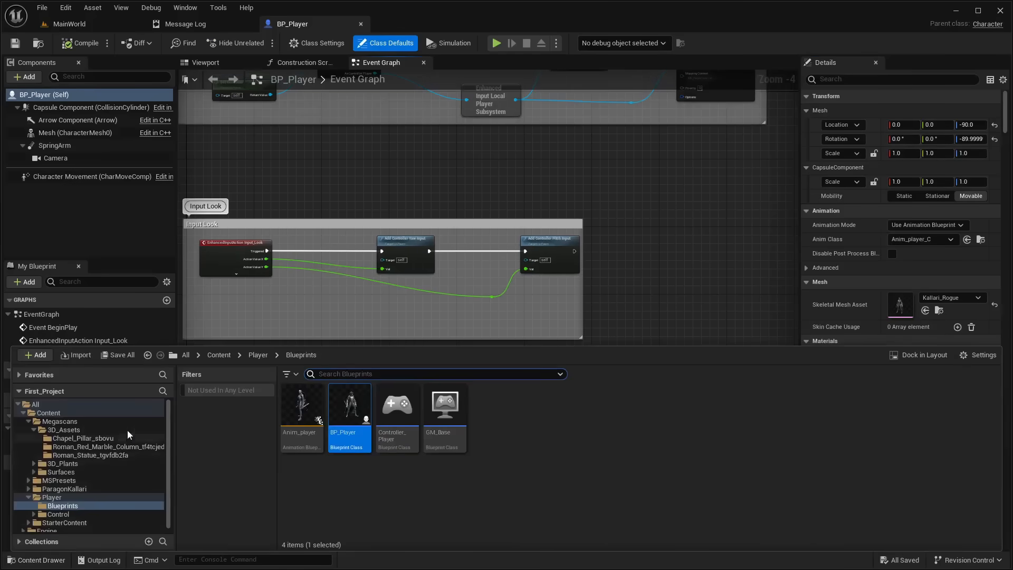
{"action": "left_click", "coordinate": [50, 414]}
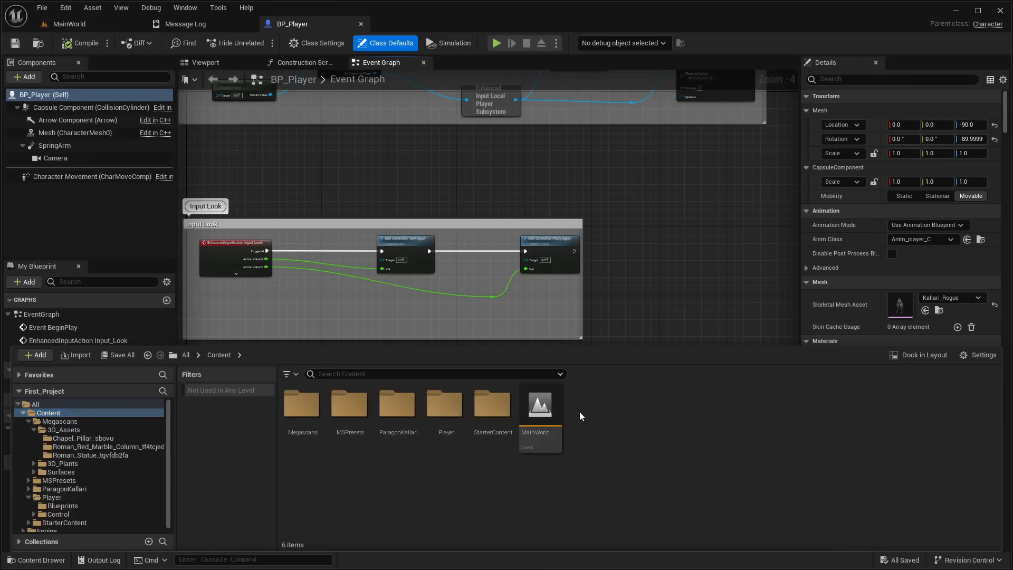
{"action": "right_click", "coordinate": [585, 410]}
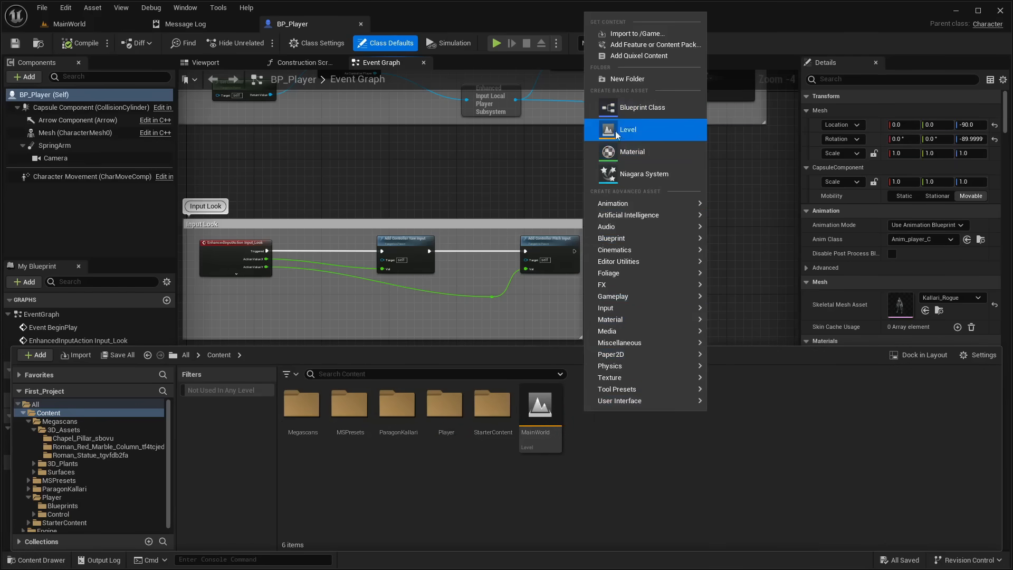
{"action": "left_click", "coordinate": [635, 114]}
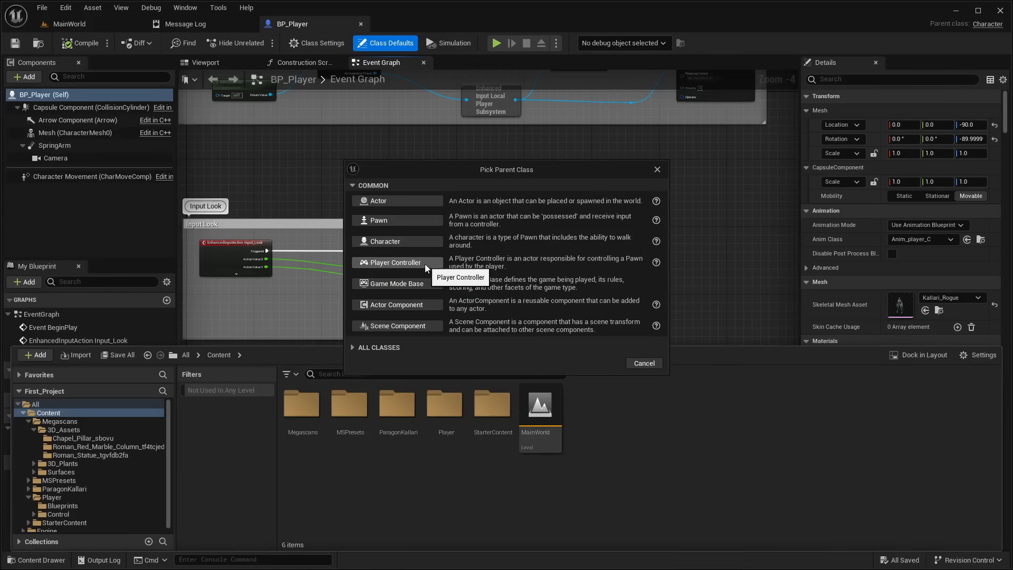
{"action": "left_click", "coordinate": [353, 347]}
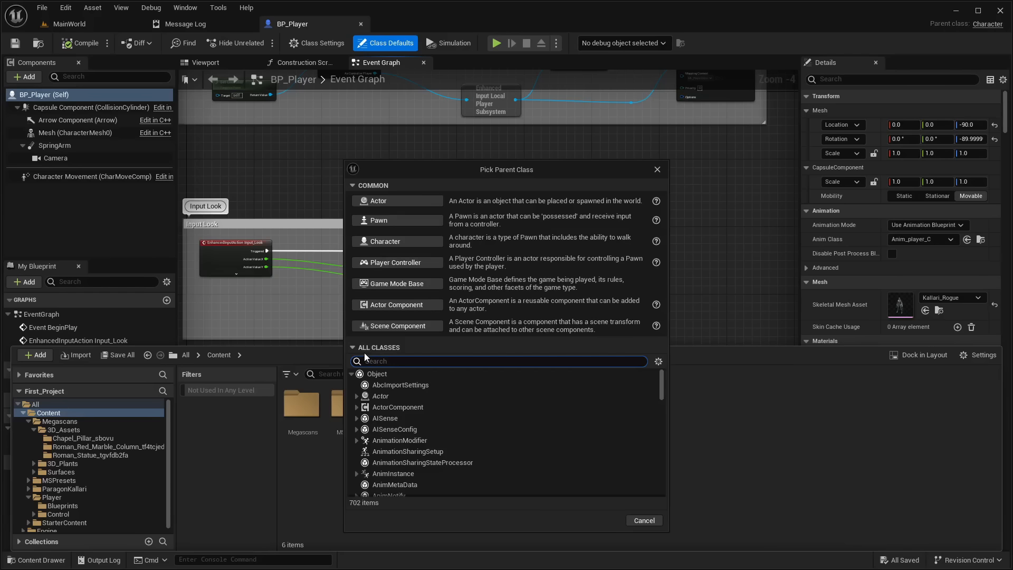
{"action": "left_click", "coordinate": [387, 203]}
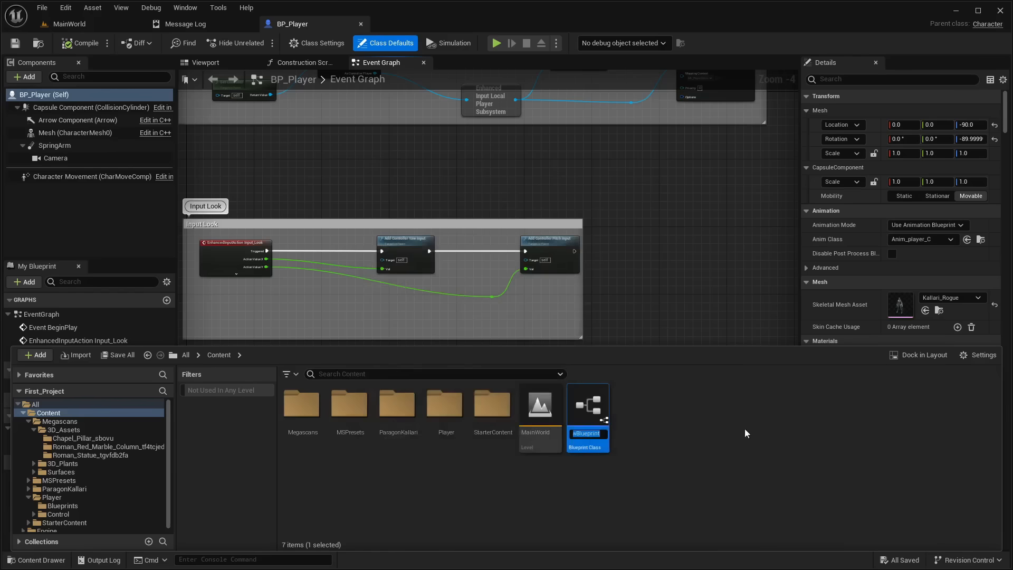
{"action": "type", "text": "BP_"}
{"action": "type", "text": "Point"}
{"action": "type", "text": "Incre"}
{"action": "type", "text": "aser"}
{"action": "key", "text": "Return"}
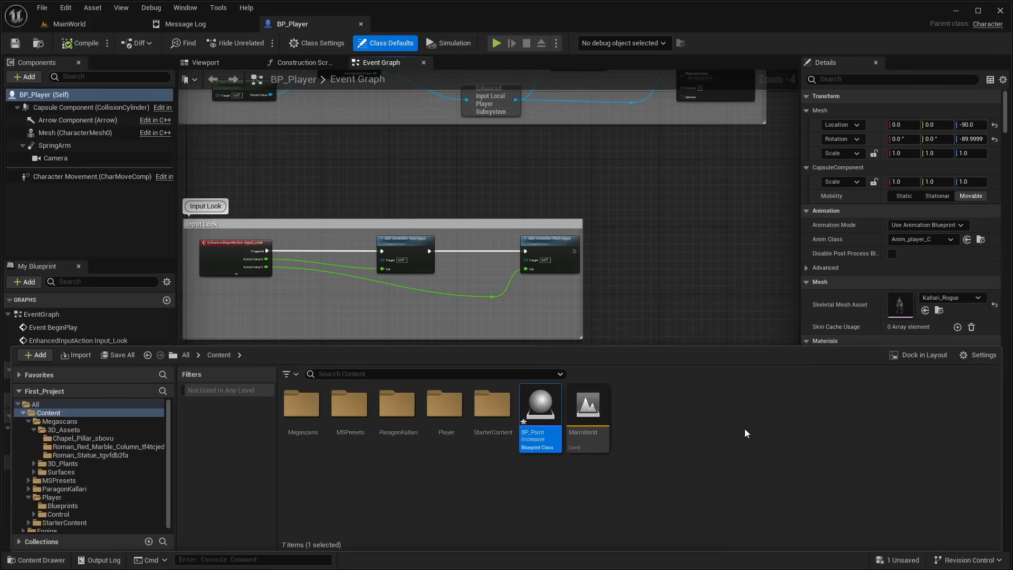
Open the BP_PointIncreaser blueprint for editing and compare it with the BP_Player blueprint
{"action": "double_click", "coordinate": [553, 418]}
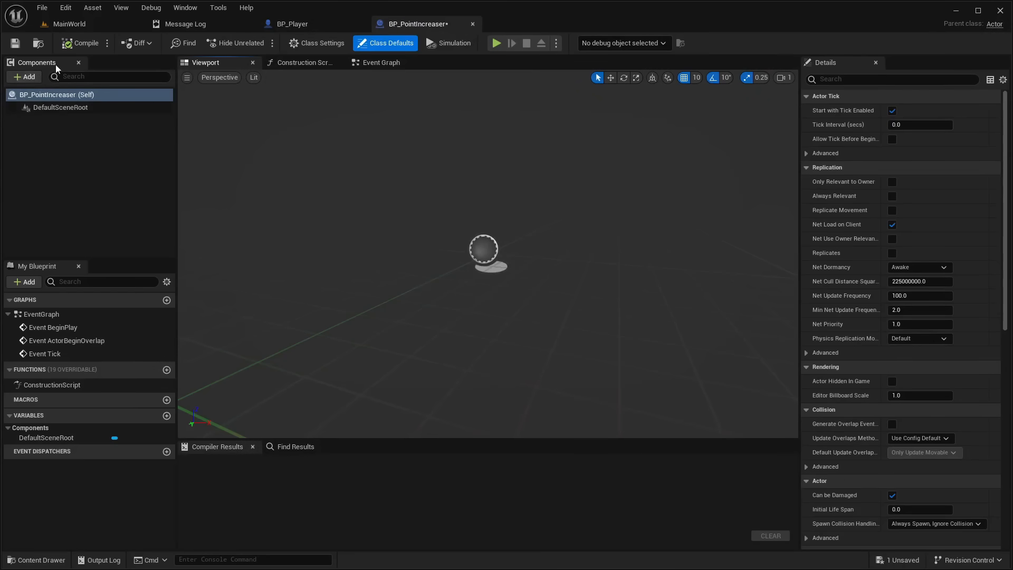
{"action": "left_click", "coordinate": [293, 23]}
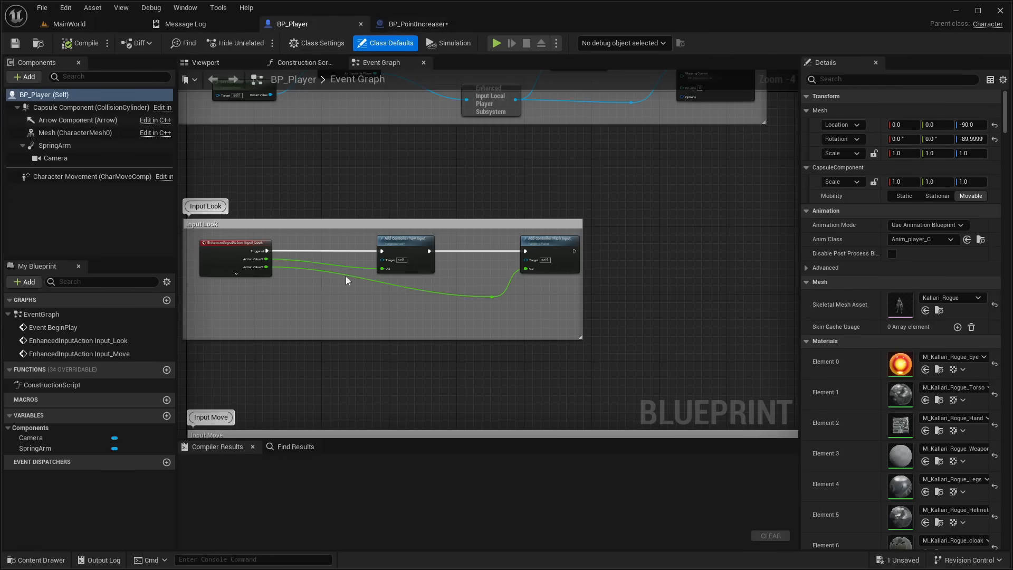
{"action": "left_click", "coordinate": [418, 24]}
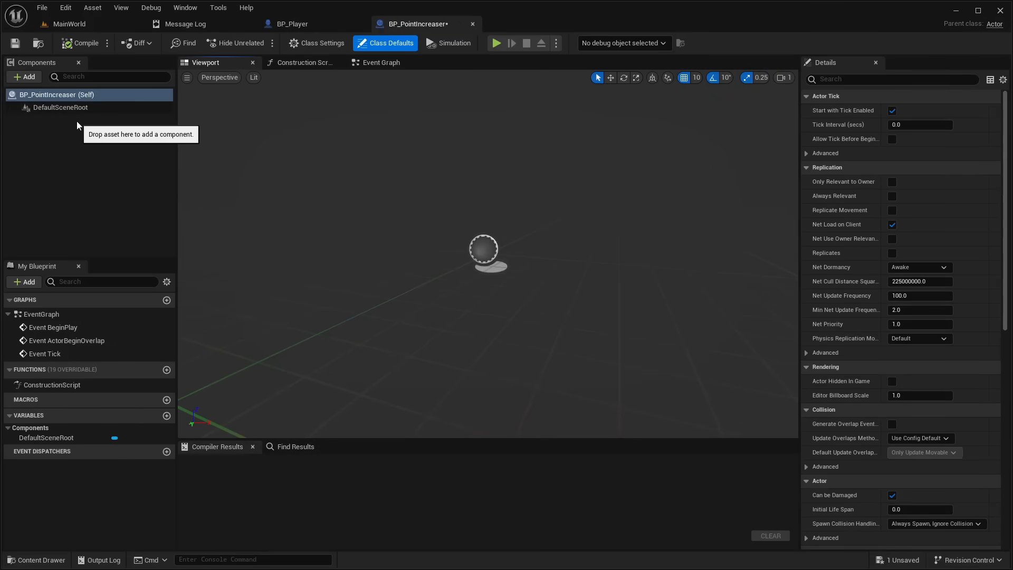
Add a Static Mesh component under the DefaultSceneRoot of BP_PointIncreaser
{"action": "left_click", "coordinate": [36, 77]}
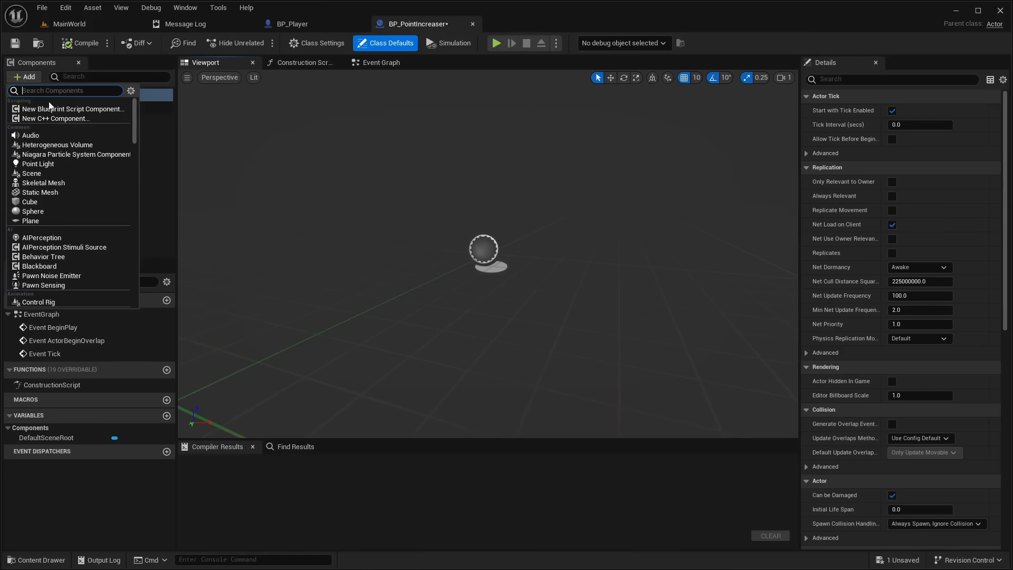
{"action": "type", "text": "static"}
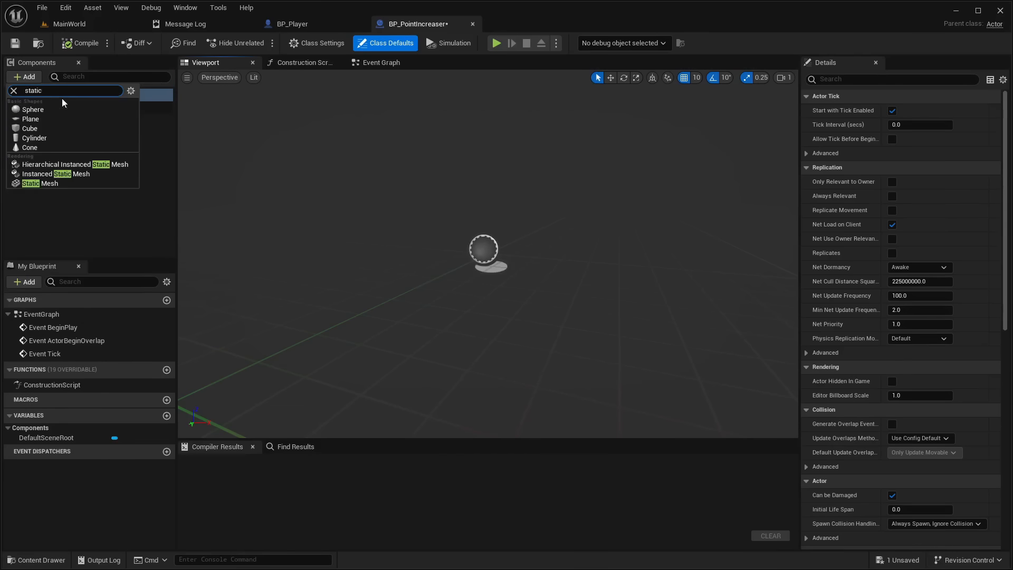
{"action": "left_click", "coordinate": [38, 184]}
{"action": "left_click", "coordinate": [98, 165]}
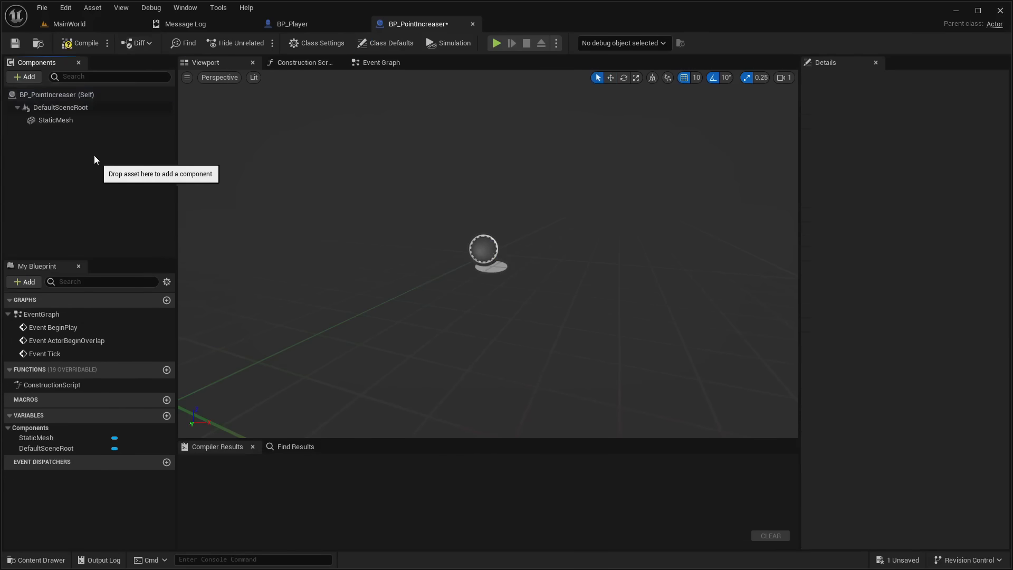
Assign the S_Roman_Statue mesh from Megascans/3D_Assets/Roman_Statue_tgvfdb2fa to the StaticMesh component of BP_PointIncreaser
{"action": "left_click", "coordinate": [68, 119]}
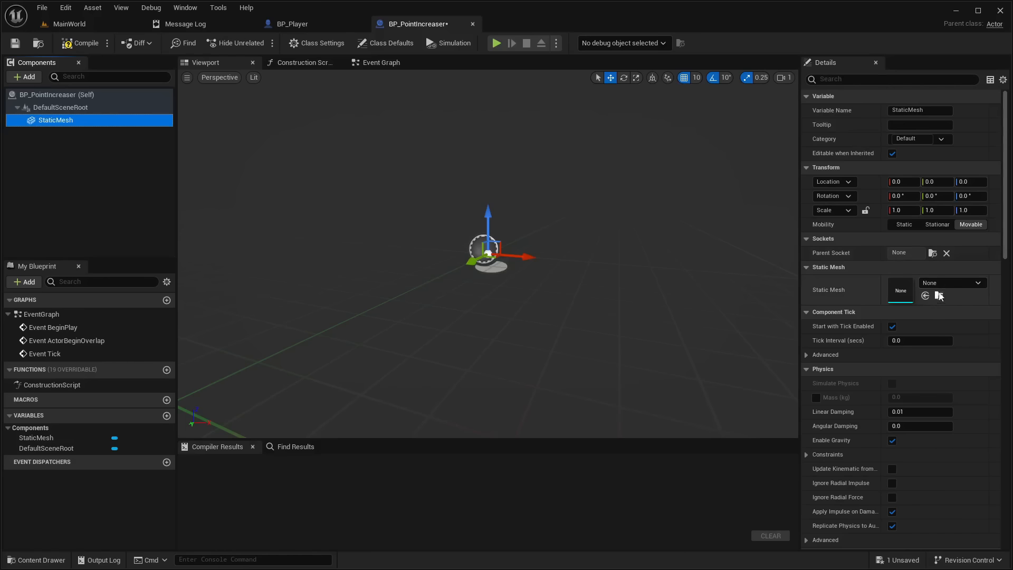
{"action": "left_click", "coordinate": [33, 560]}
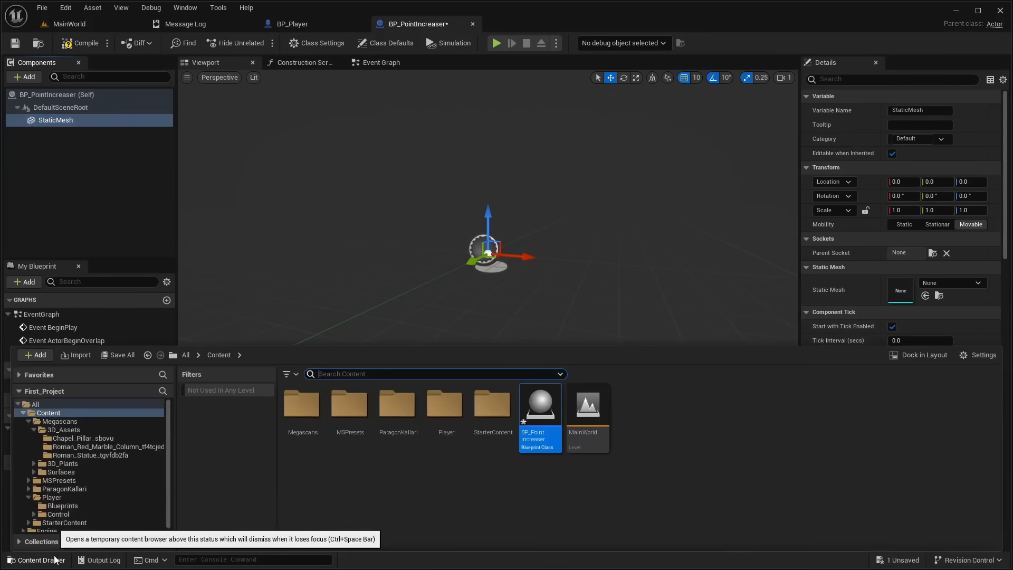
{"action": "left_click", "coordinate": [973, 283]}
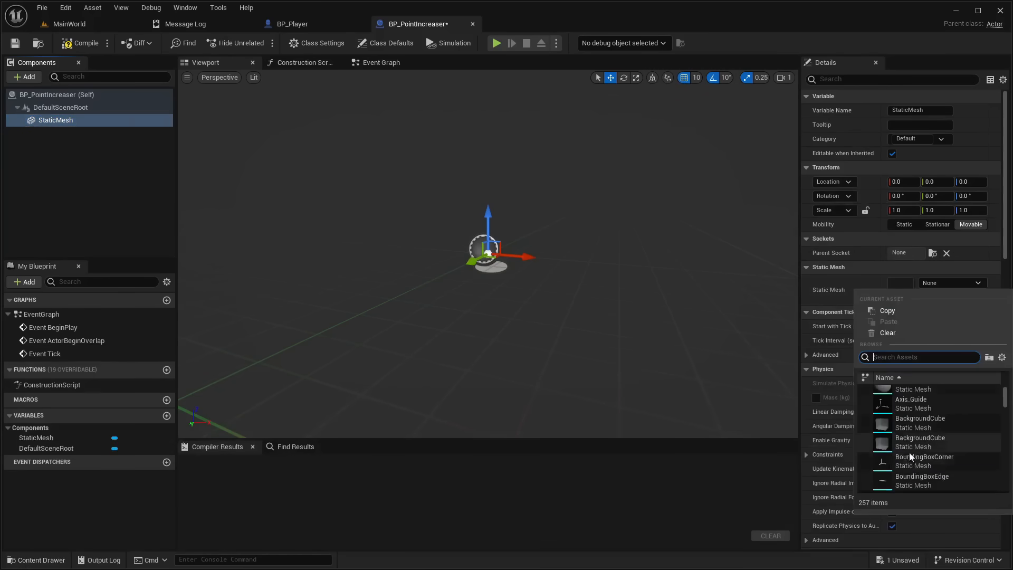
{"action": "left_click", "coordinate": [942, 280]}
{"action": "left_click", "coordinate": [47, 560]}
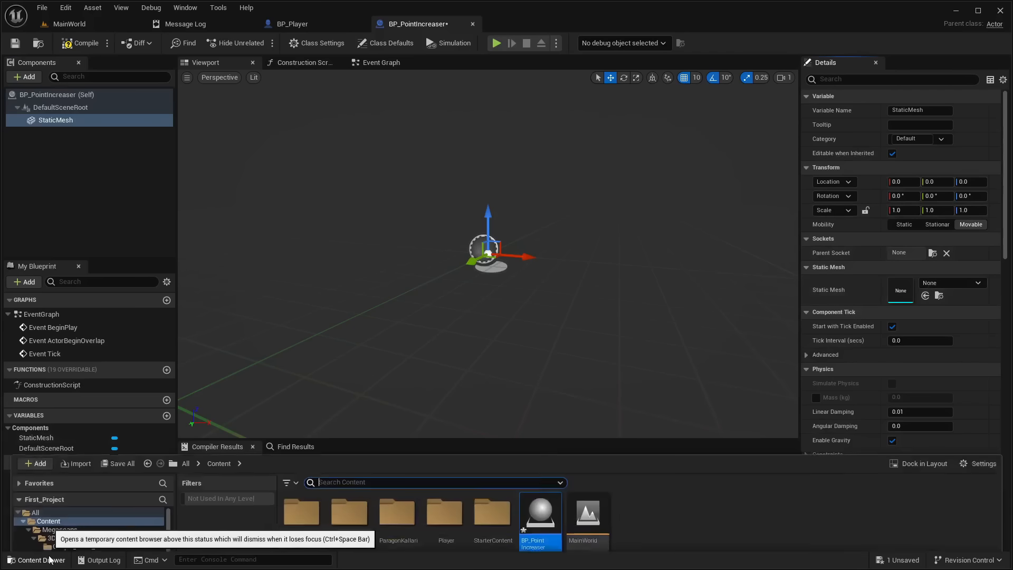
{"action": "scroll", "coordinate": [72, 510], "scroll_direction": "down", "scroll_amount": 1}
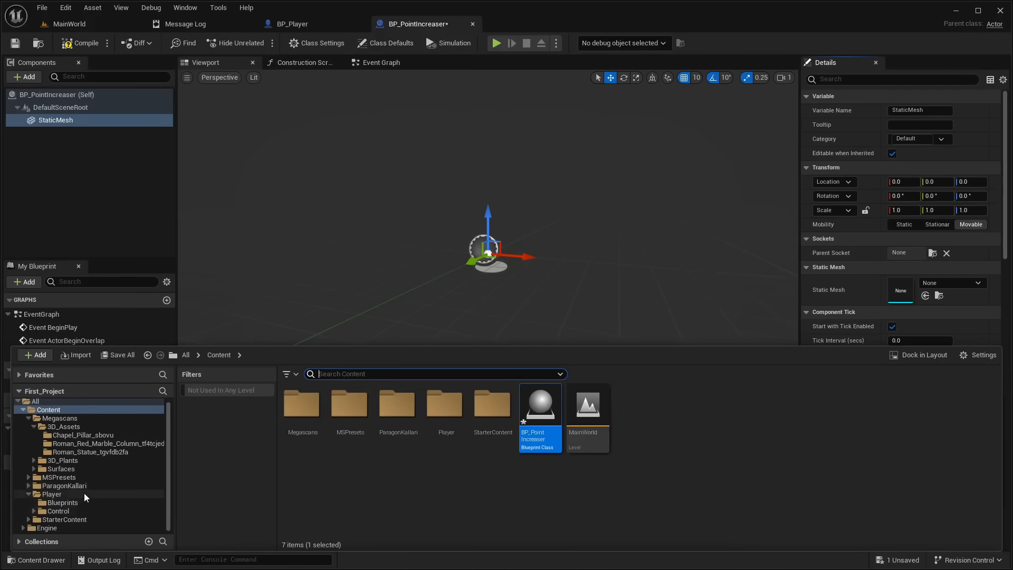
{"action": "left_click", "coordinate": [63, 428]}
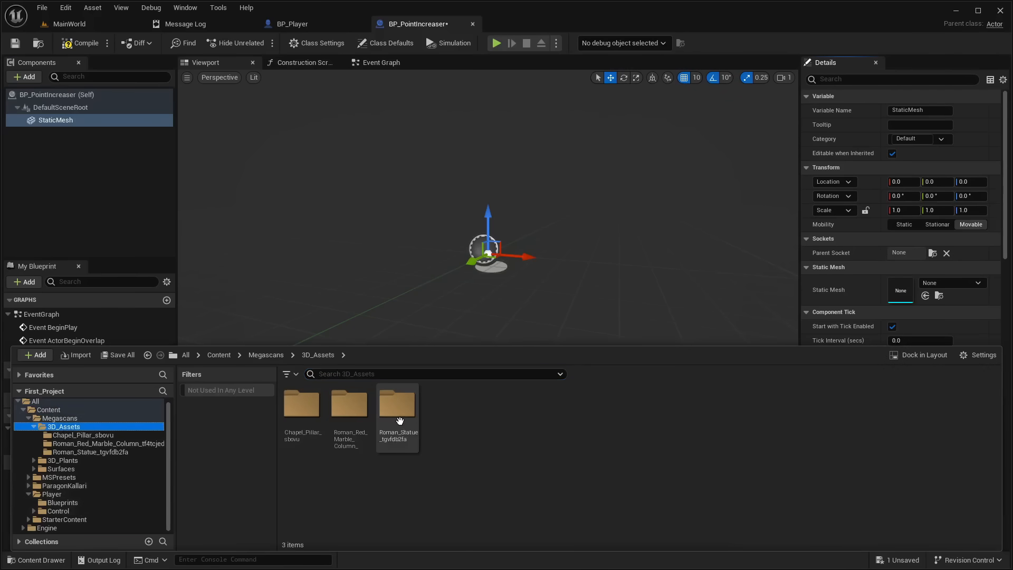
{"action": "double_click", "coordinate": [407, 440]}
{"action": "left_click", "coordinate": [350, 414]}
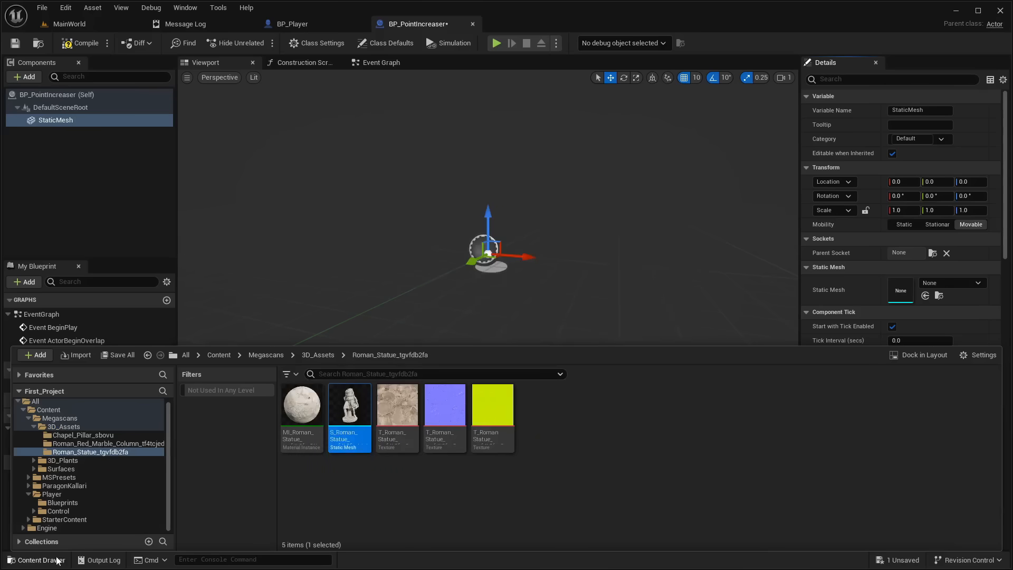
{"action": "left_click", "coordinate": [36, 560]}
{"action": "left_click", "coordinate": [926, 295]}
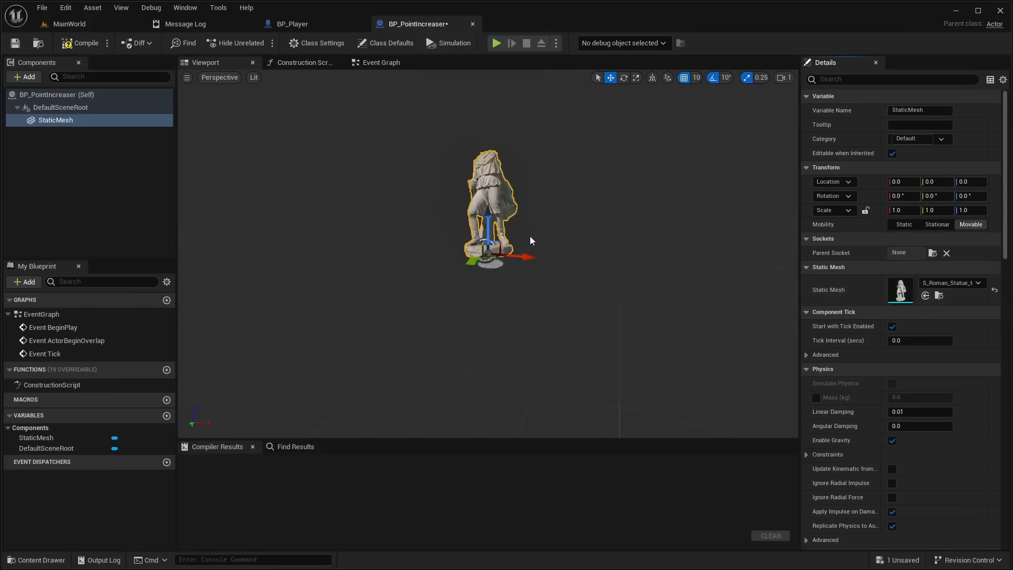
Rotate the statue mesh to about -90° around the Z axis and compile the blueprint
{"action": "left_click", "coordinate": [623, 78]}
{"action": "key", "text": "w"}
{"action": "mouse_move", "coordinate": [497, 268]}
{"action": "right_mouse_down"}
{"action": "mouse_move", "coordinate": [499, 213]}
{"action": "mouse_move", "coordinate": [484, 186]}
{"action": "mouse_move", "coordinate": [488, 267]}
{"action": "right_mouse_up"}
{"action": "key", "text": "s"}
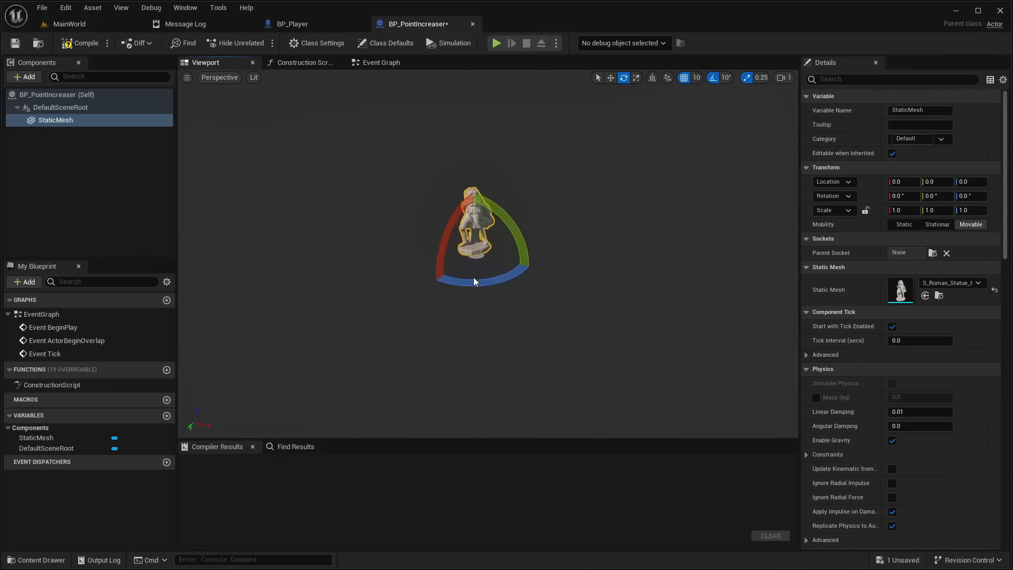
{"action": "left_click_drag", "start_coordinate": [474, 281], "coordinate": [554, 280]}
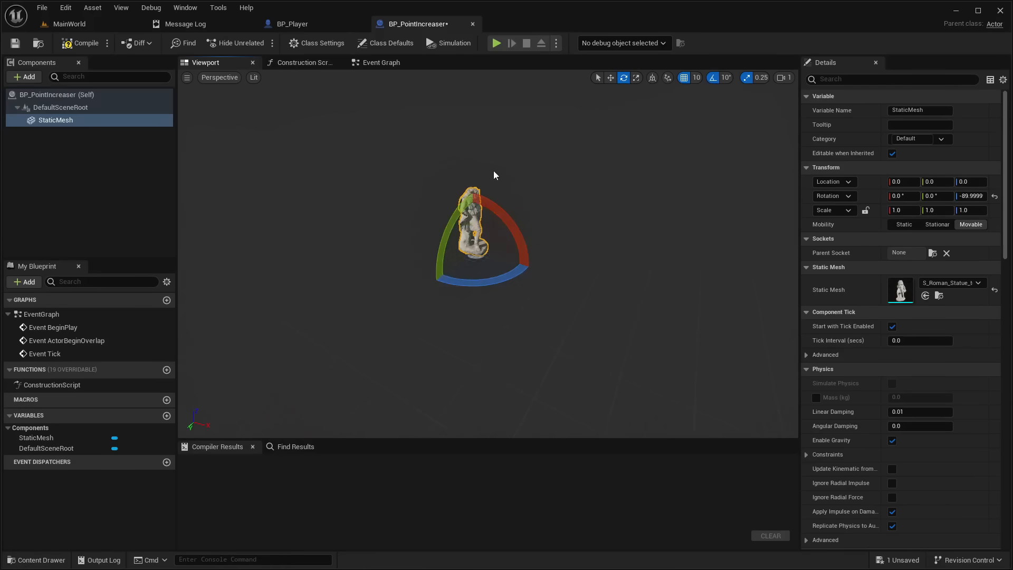
{"action": "left_click", "coordinate": [79, 43]}
Place an instance of BP_PointIncreaser on the grass between the chapel pillars in the MainWorld level
{"action": "left_click", "coordinate": [381, 62]}
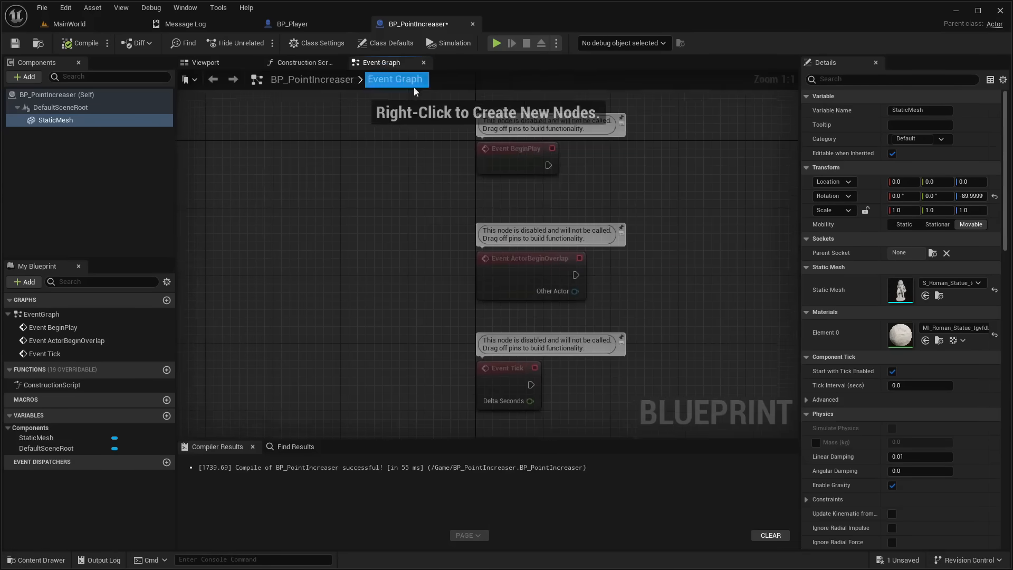
{"action": "left_click", "coordinate": [108, 27]}
{"action": "right_click_drag", "start_coordinate": [431, 128], "coordinate": [526, 153]}
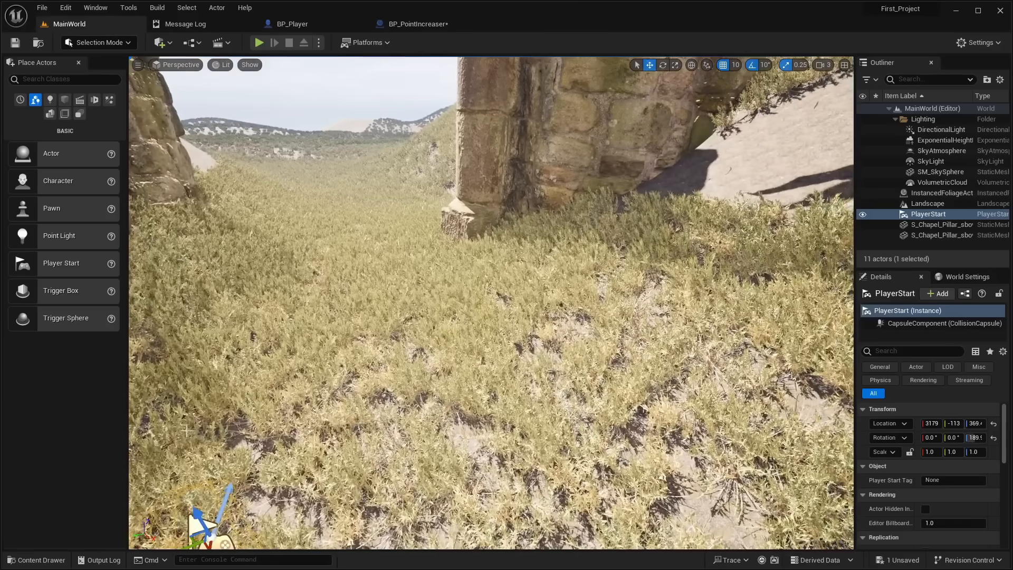
{"action": "left_click", "coordinate": [41, 559]}
{"action": "left_click", "coordinate": [409, 25]}
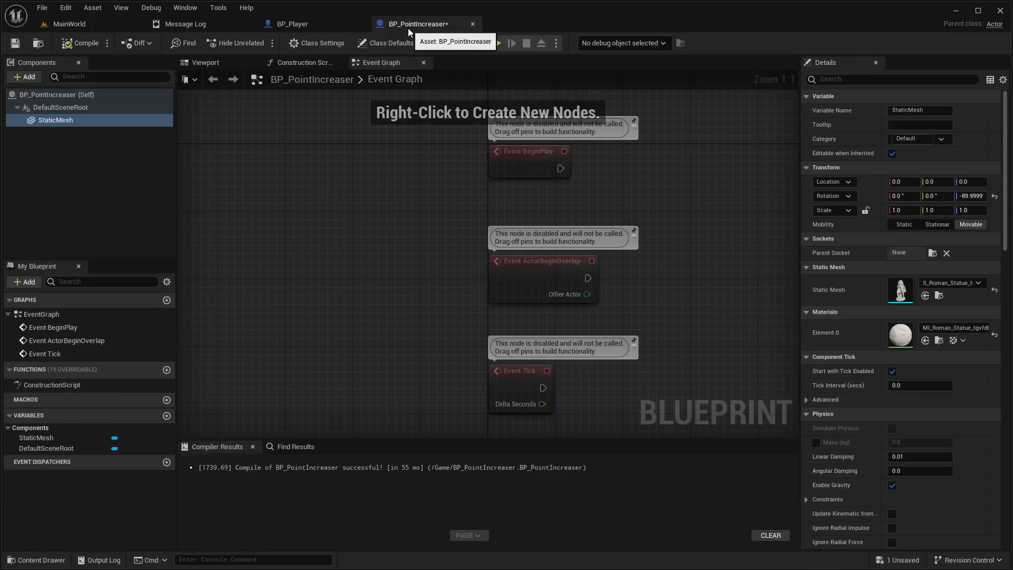
{"action": "key", "text": "ctrl+space"}
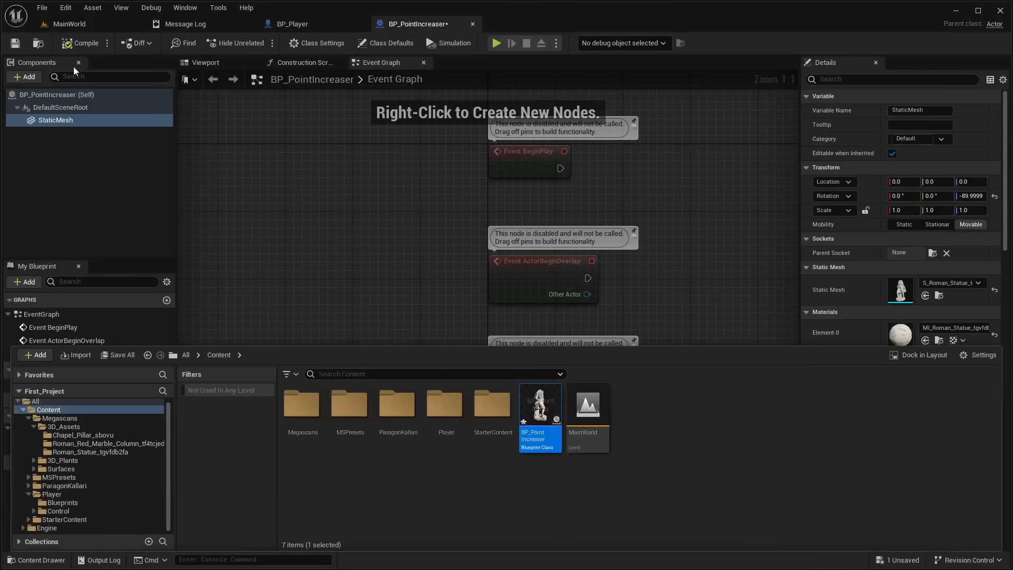
{"action": "left_click", "coordinate": [106, 26]}
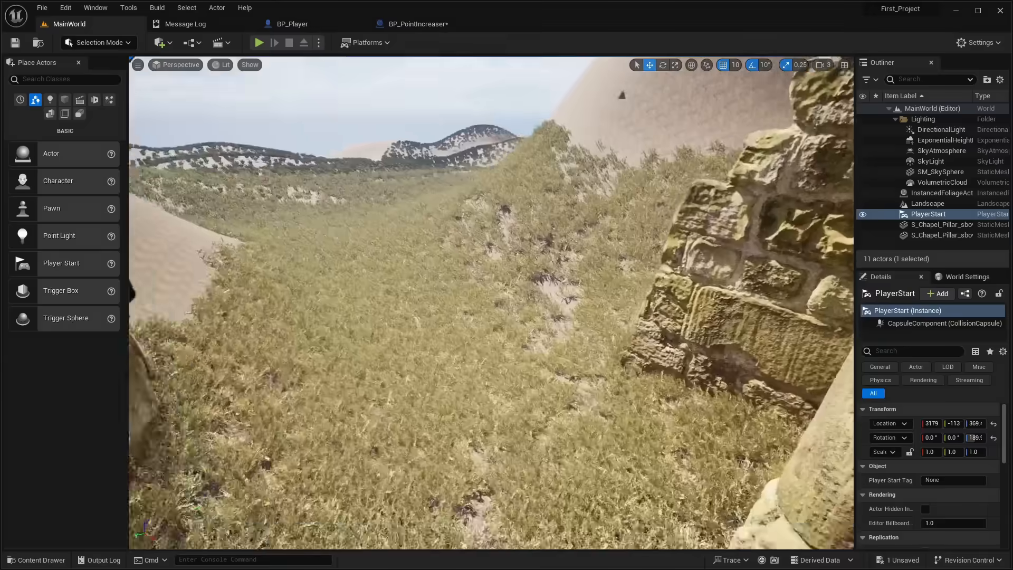
{"action": "key", "text": "s"}
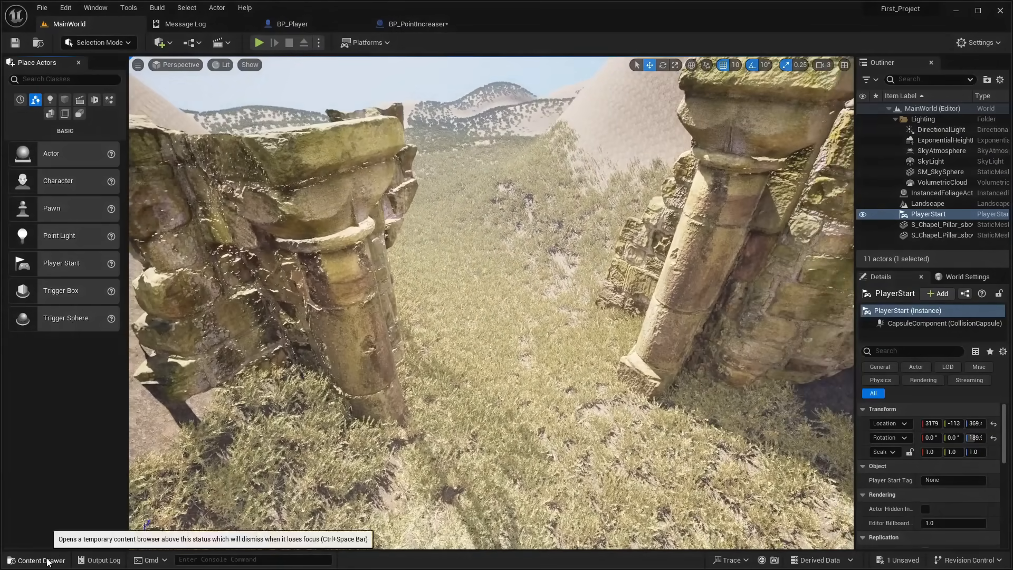
{"action": "left_click", "coordinate": [48, 559]}
{"action": "left_click_drag", "start_coordinate": [546, 442], "coordinate": [500, 338]}
{"action": "right_click_drag", "start_coordinate": [500, 338], "coordinate": [499, 393]}
{"action": "key", "text": "w"}
{"action": "key", "text": "d"}
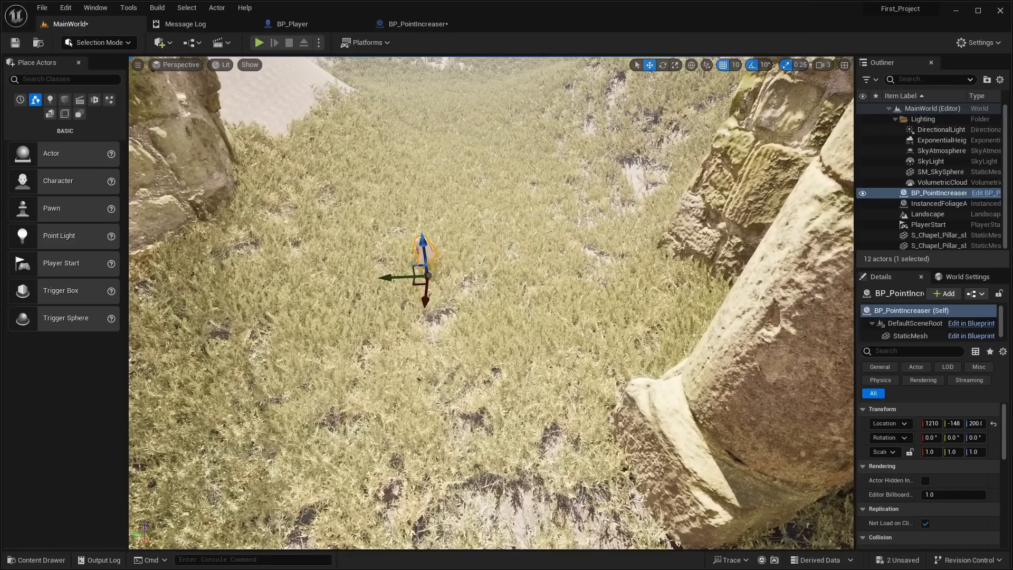
Set the scale of BP_PointIncreaser's StaticMesh component to 20 on the X, Y and Z axes
{"action": "left_click", "coordinate": [423, 30]}
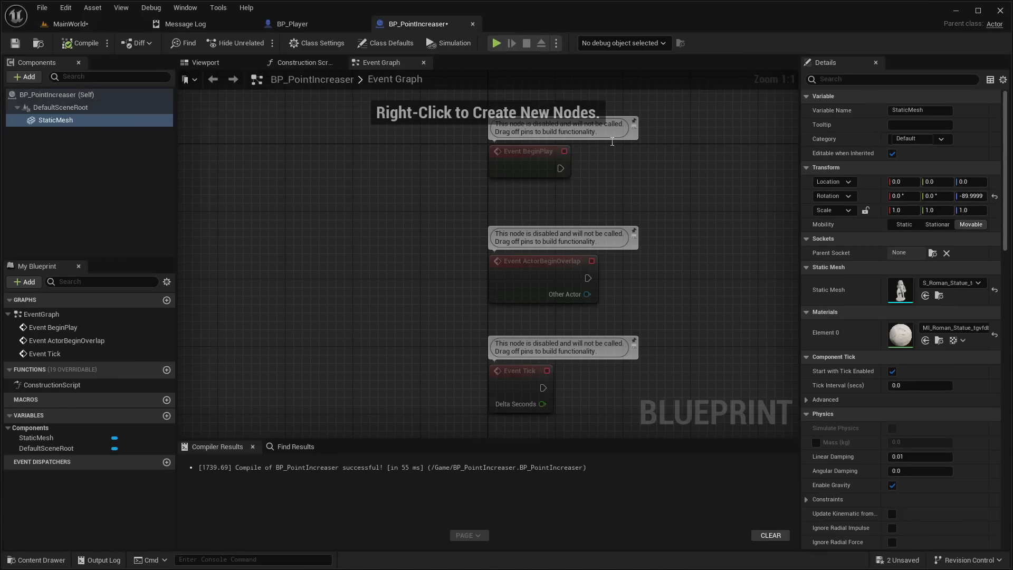
{"action": "left_click", "coordinate": [215, 65]}
{"action": "left_click", "coordinate": [905, 211]}
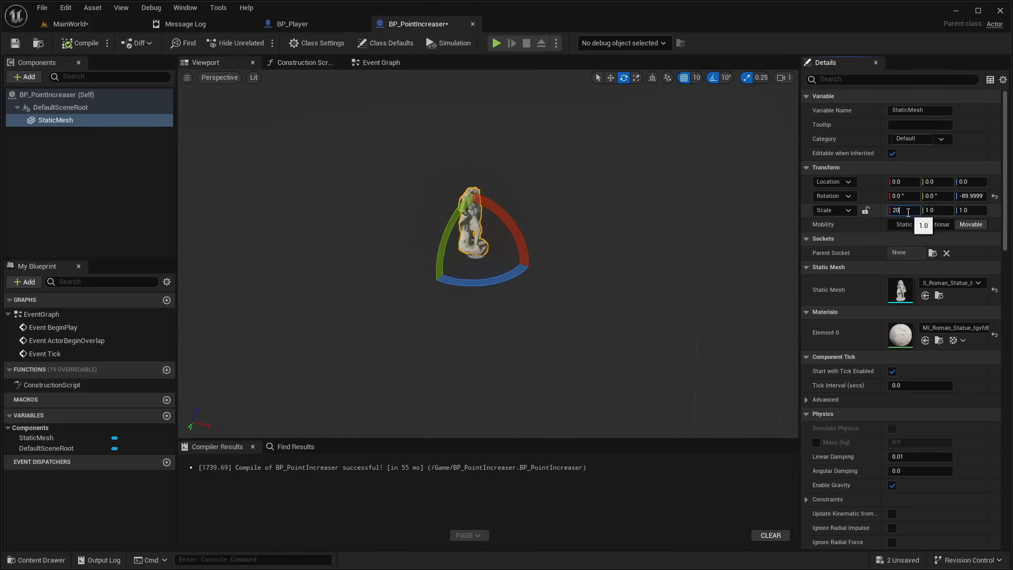
{"action": "type", "text": "20"}
{"action": "key", "text": "Return"}
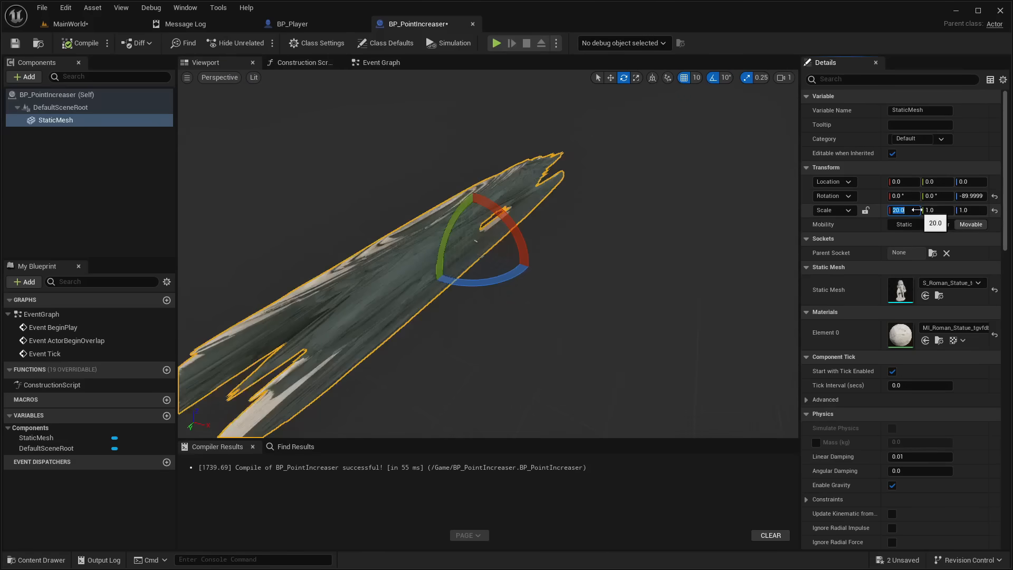
{"action": "left_click", "coordinate": [948, 210]}
{"action": "type", "text": "20"}
{"action": "left_click", "coordinate": [966, 210]}
{"action": "type", "text": "20"}
{"action": "key", "text": "Return"}
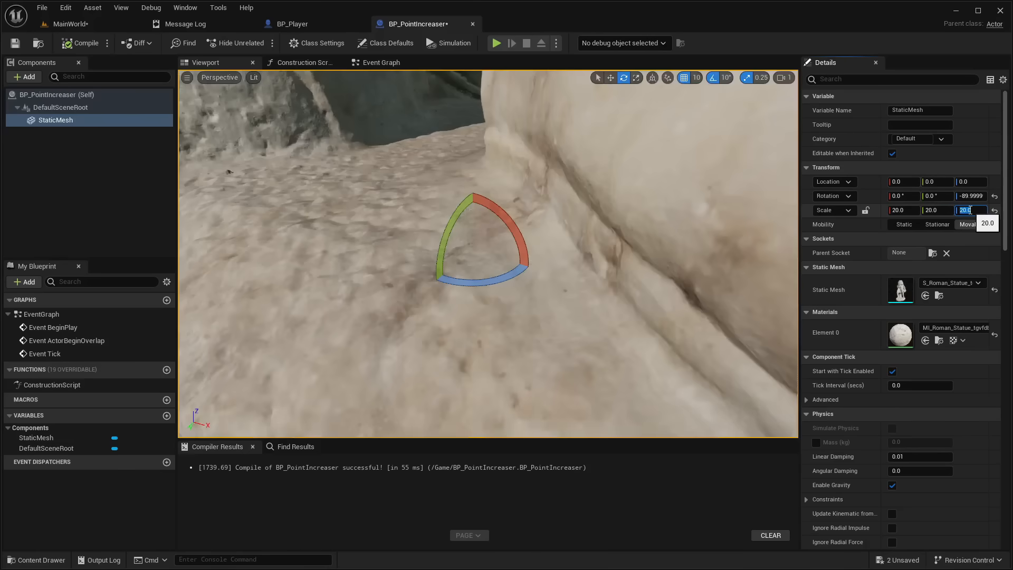
Check the enlarged statue, and compile and save the BP_PointIncreaser blueprint
{"action": "right_click_drag", "start_coordinate": [527, 237], "coordinate": [468, 177]}
{"action": "key", "text": "s"}
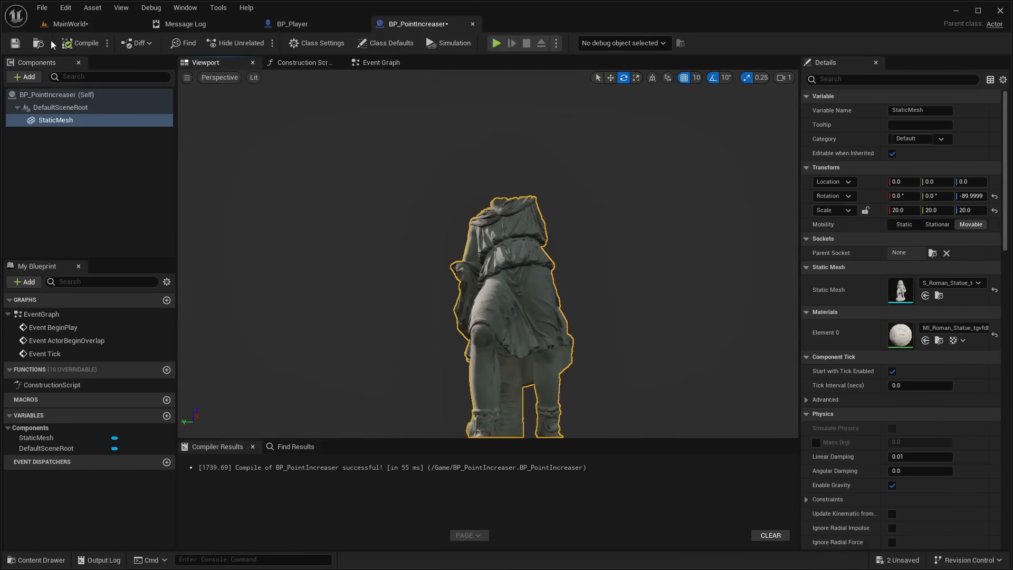
{"action": "left_click", "coordinate": [64, 43]}
{"action": "left_click", "coordinate": [14, 43]}
Move the statue in MainWorld along the X axis into the valley beyond the chapel pillars
{"action": "left_click", "coordinate": [70, 24]}
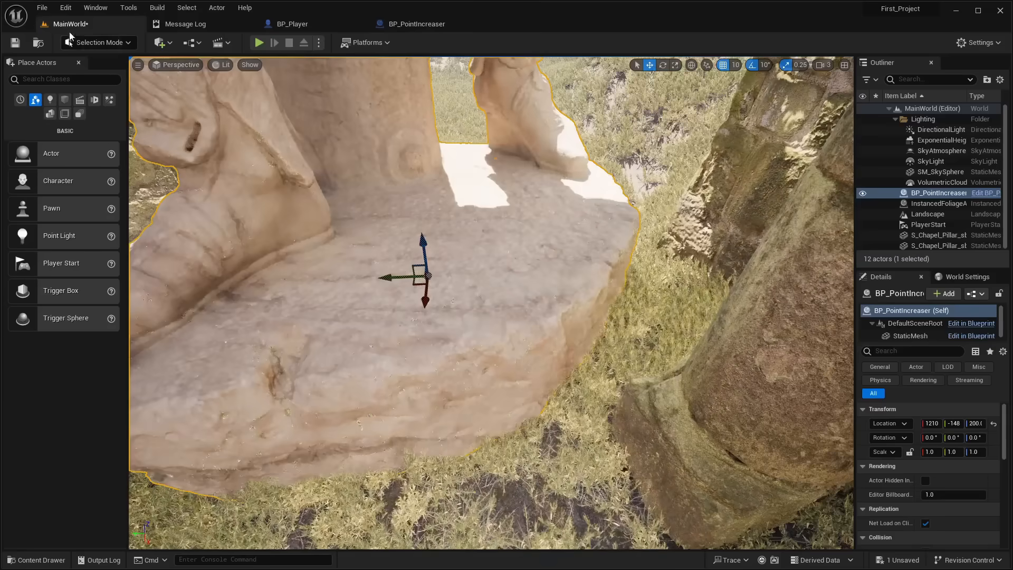
{"action": "key", "text": "s"}
{"action": "right_click_drag", "start_coordinate": [294, 195], "coordinate": [295, 95]}
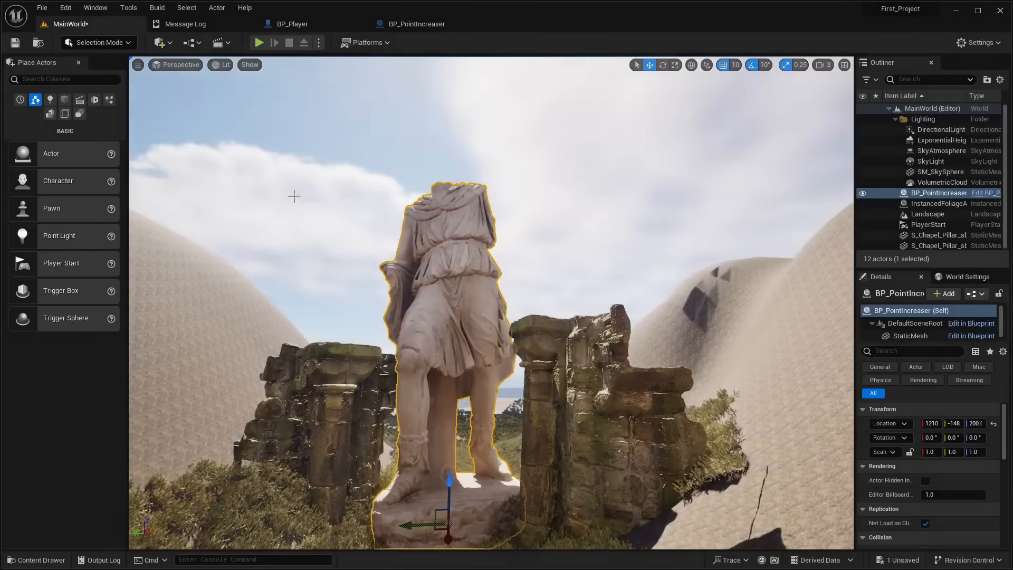
{"action": "right_click_drag", "start_coordinate": [337, 257], "coordinate": [317, 291]}
{"action": "key", "text": "w"}
{"action": "key", "text": "s"}
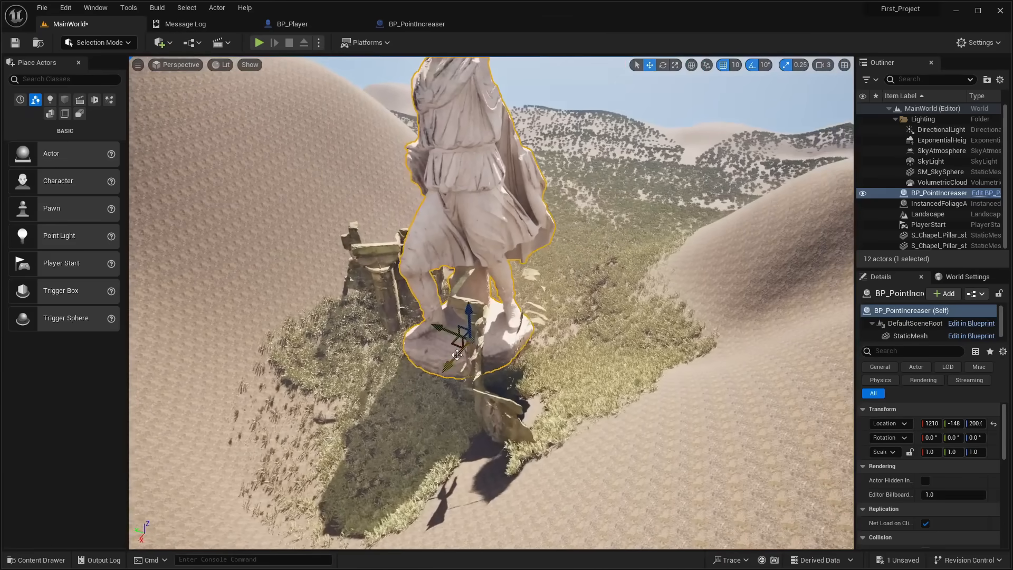
{"action": "left_click_drag", "start_coordinate": [452, 362], "coordinate": [615, 261]}
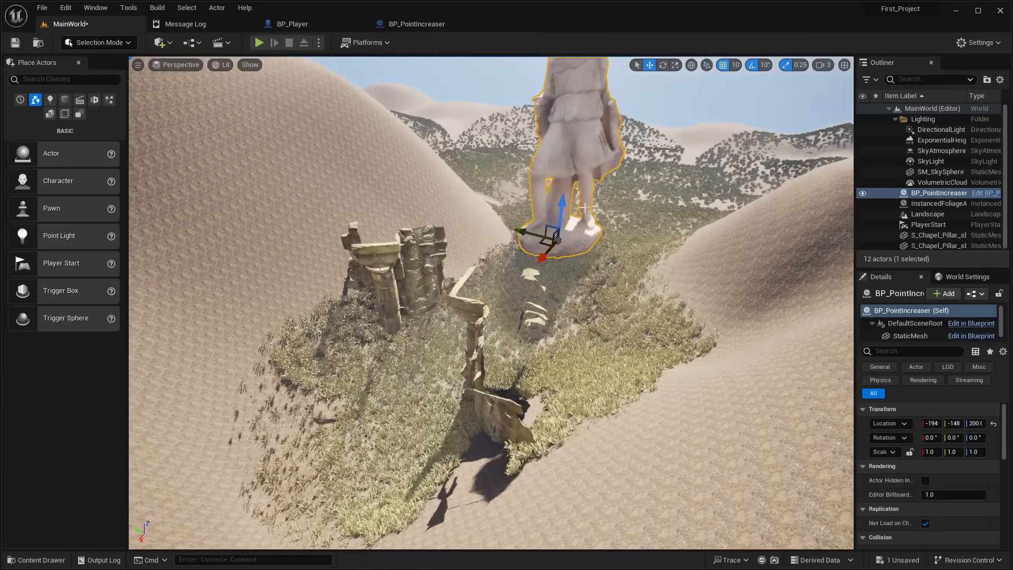
Lower the statue to a Z location of about -160 so its base sinks into the grass
{"action": "key", "text": "w"}
{"action": "right_click_drag", "start_coordinate": [615, 261], "coordinate": [625, 208]}
{"action": "key", "text": "w"}
{"action": "right_click_drag", "start_coordinate": [437, 280], "coordinate": [439, 256]}
{"action": "key", "text": "s"}
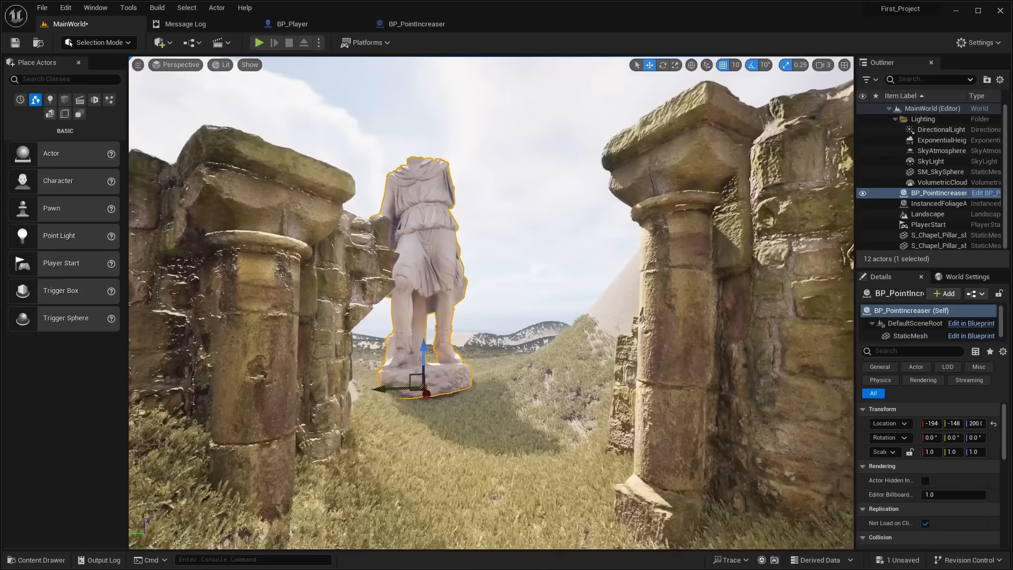
{"action": "left_click_drag", "start_coordinate": [424, 336], "coordinate": [424, 372]}
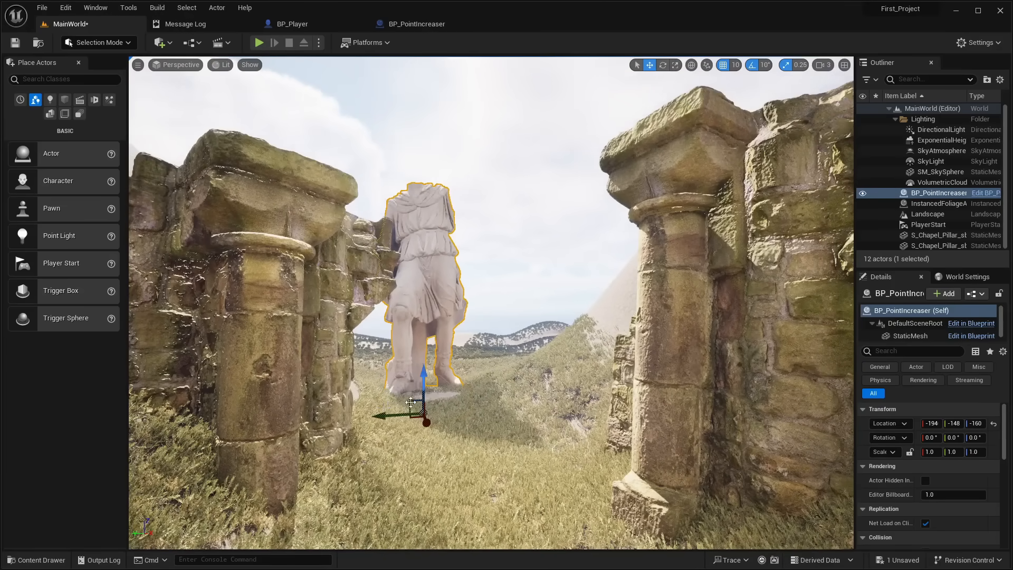
Examine the statue's placement in the valley from several viewpoints around the pillars
{"action": "key", "text": "w"}
{"action": "right_click_drag", "start_coordinate": [411, 402], "coordinate": [635, 59]}
{"action": "key", "text": "d"}
{"action": "key", "text": "a"}
{"action": "key", "text": "s"}
{"action": "key", "text": "w"}
{"action": "key", "text": "s"}
{"action": "key", "text": "w"}
{"action": "key", "text": "s"}
{"action": "key", "text": "d"}
{"action": "left_click", "coordinate": [417, 24]}
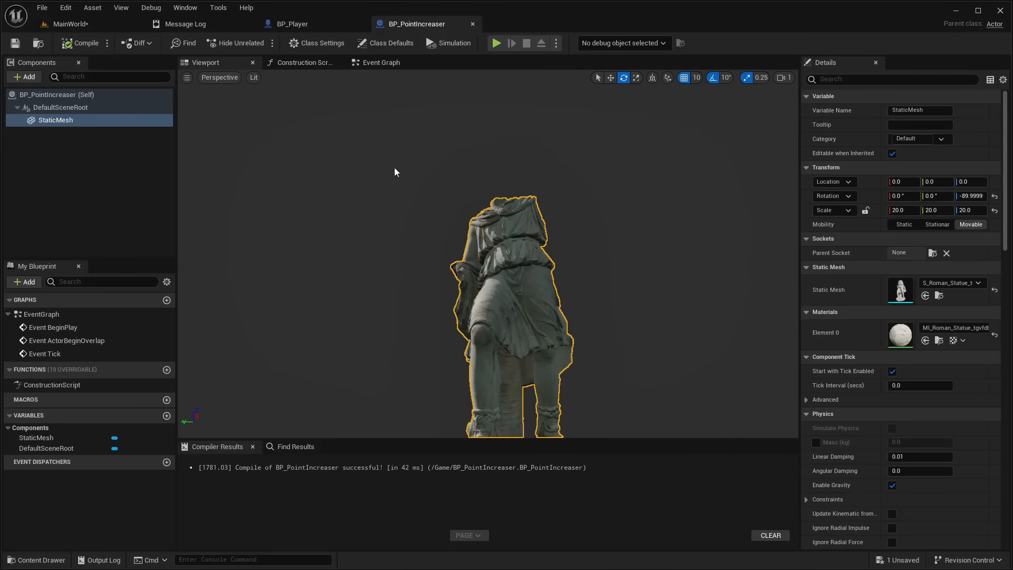
{"action": "left_click", "coordinate": [53, 27]}
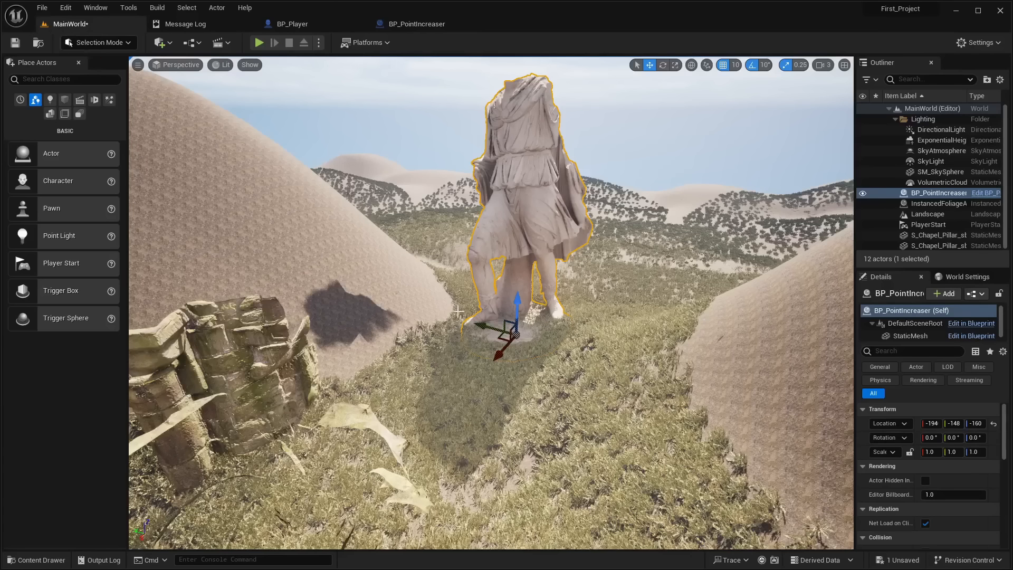
Switch to the BP_PointIncreaser blueprint and open its Event Graph
{"action": "left_click", "coordinate": [434, 26]}
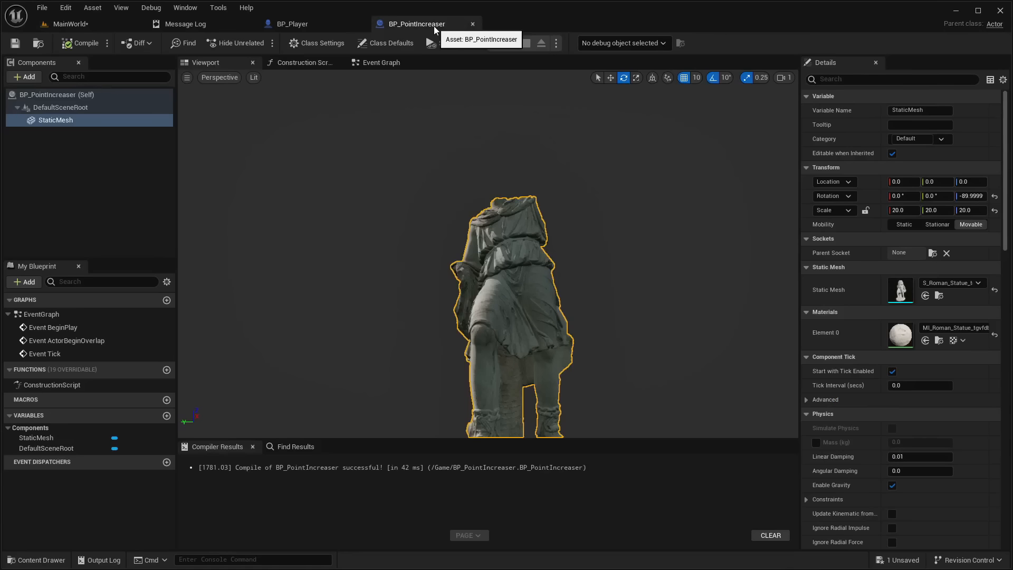
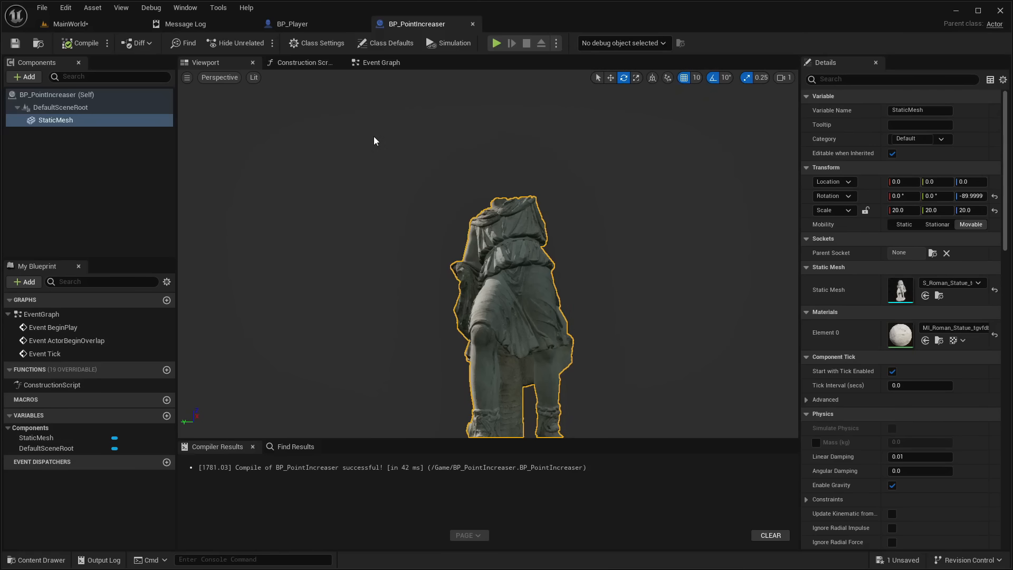
{"action": "left_click", "coordinate": [385, 63]}
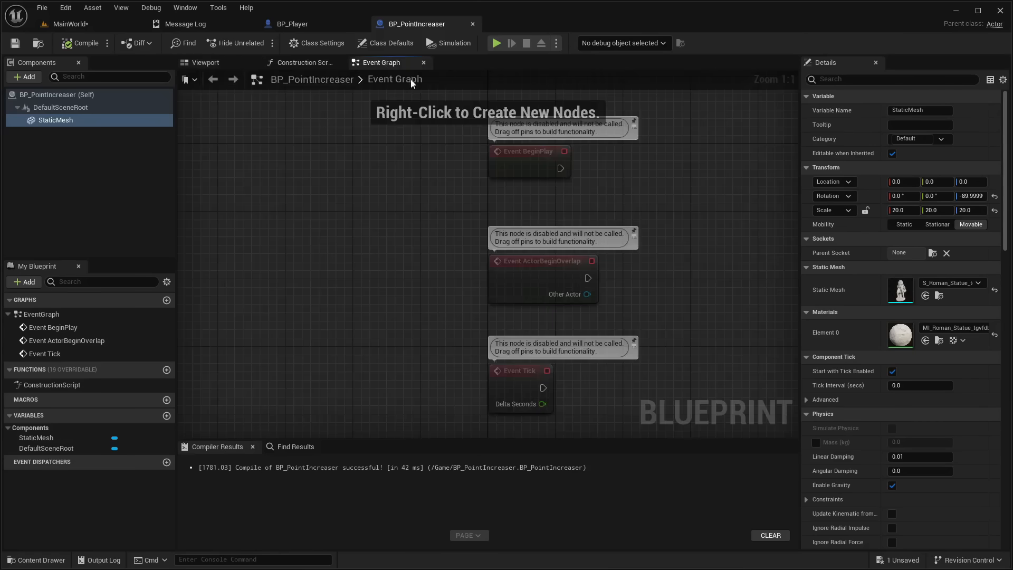
{"action": "right_click_drag", "start_coordinate": [645, 151], "coordinate": [491, 210]}
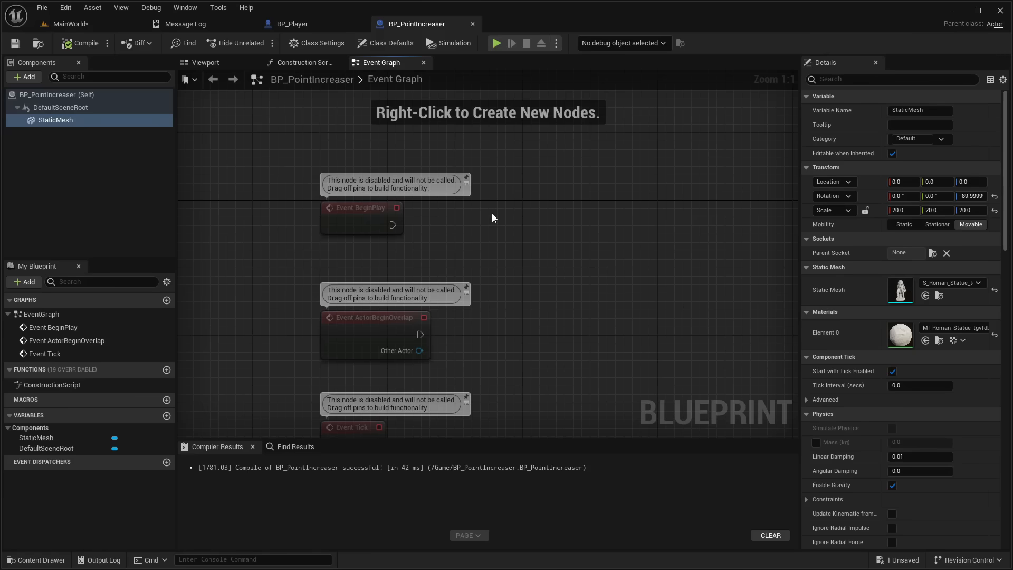
Add a Sphere Collision component as a child of the StaticMesh in BP_PointIncreaser
{"action": "left_click", "coordinate": [26, 77]}
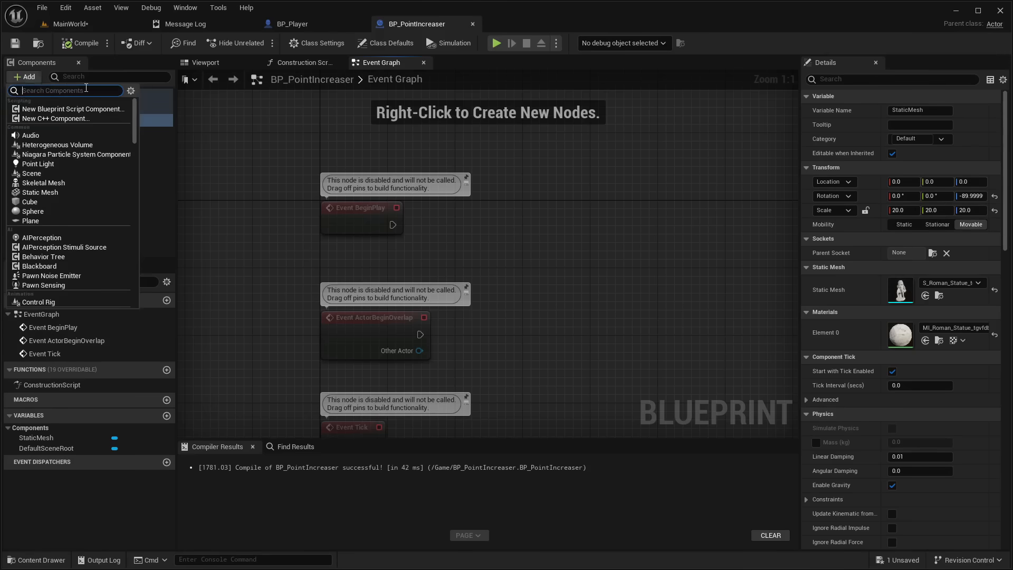
{"action": "type", "text": "sphere"}
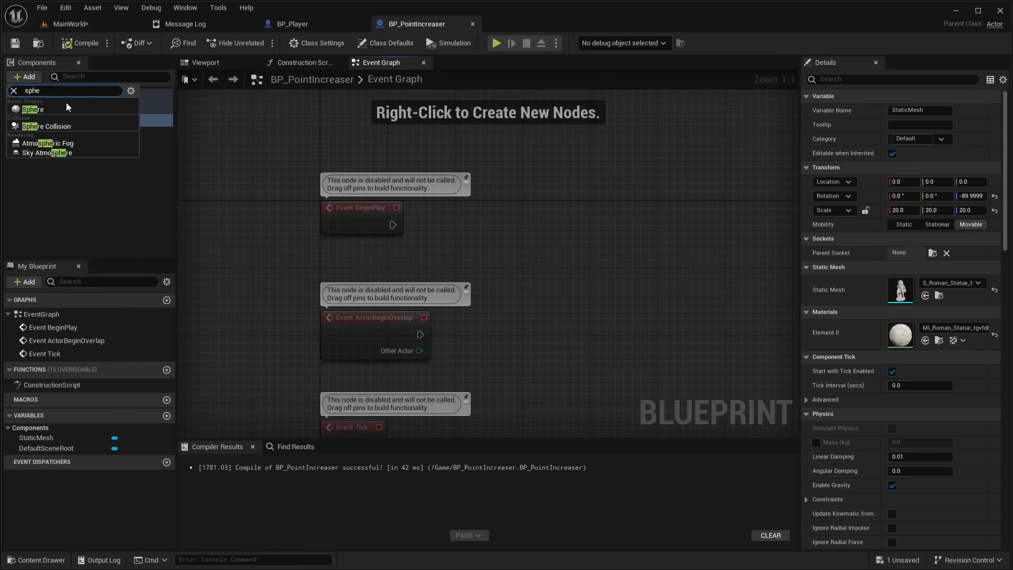
{"action": "left_click", "coordinate": [48, 125]}
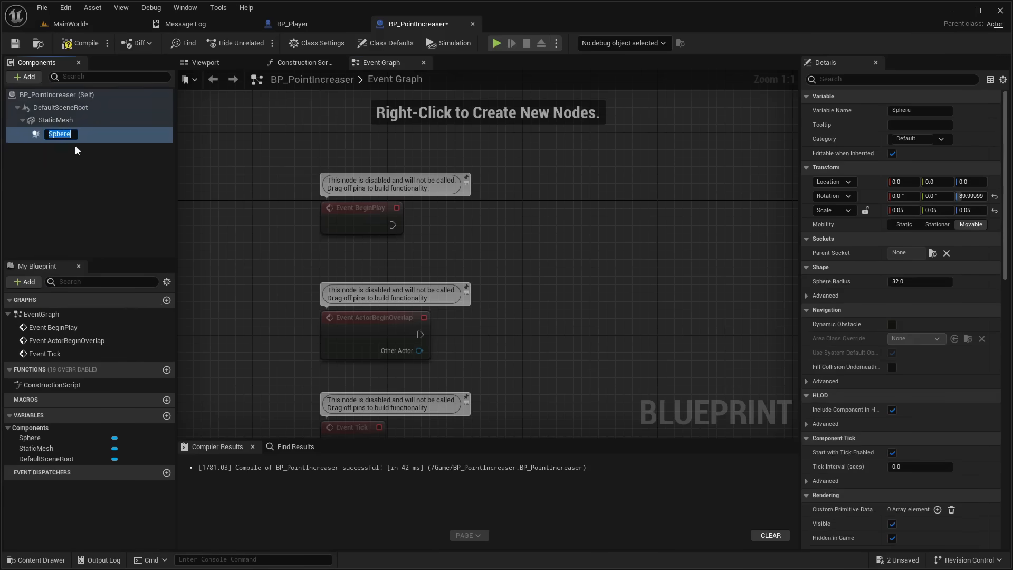
{"action": "left_click", "coordinate": [76, 160]}
Show the statue in the blueprint viewport and set the Sphere component's scale to 20 on all three axes
{"action": "left_click", "coordinate": [204, 63]}
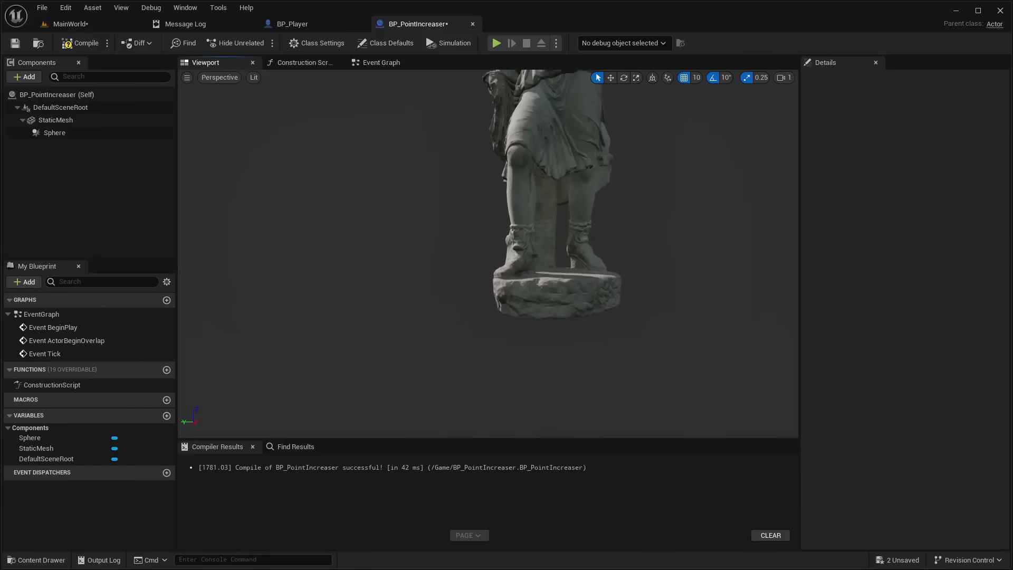
{"action": "mouse_move", "coordinate": [183, 180]}
{"action": "right_mouse_down"}
{"action": "mouse_move", "coordinate": [211, 137]}
{"action": "mouse_move", "coordinate": [185, 227]}
{"action": "mouse_move", "coordinate": [211, 248]}
{"action": "mouse_move", "coordinate": [183, 179]}
{"action": "right_mouse_up"}
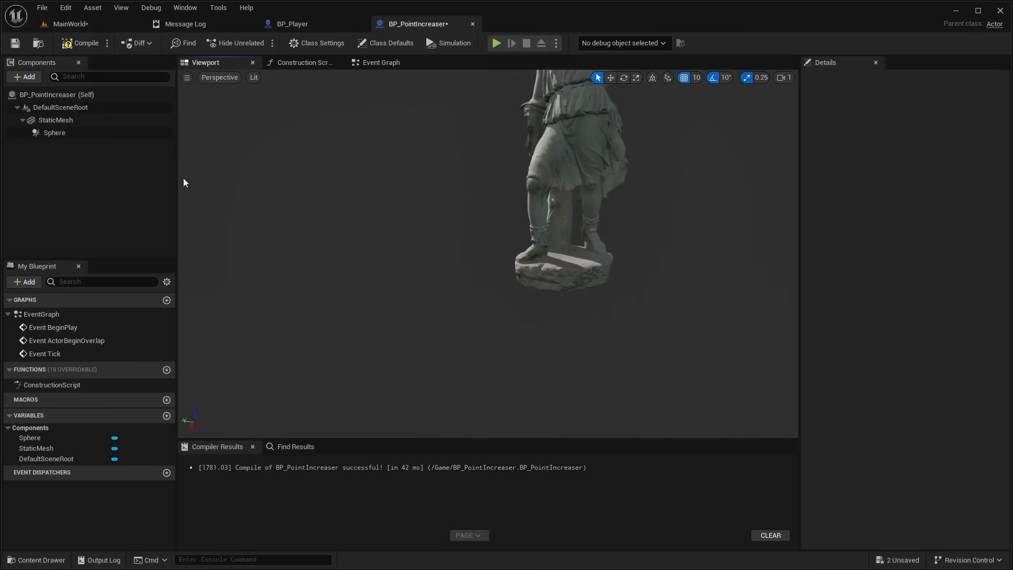
{"action": "left_click", "coordinate": [54, 132]}
{"action": "key", "text": "e"}
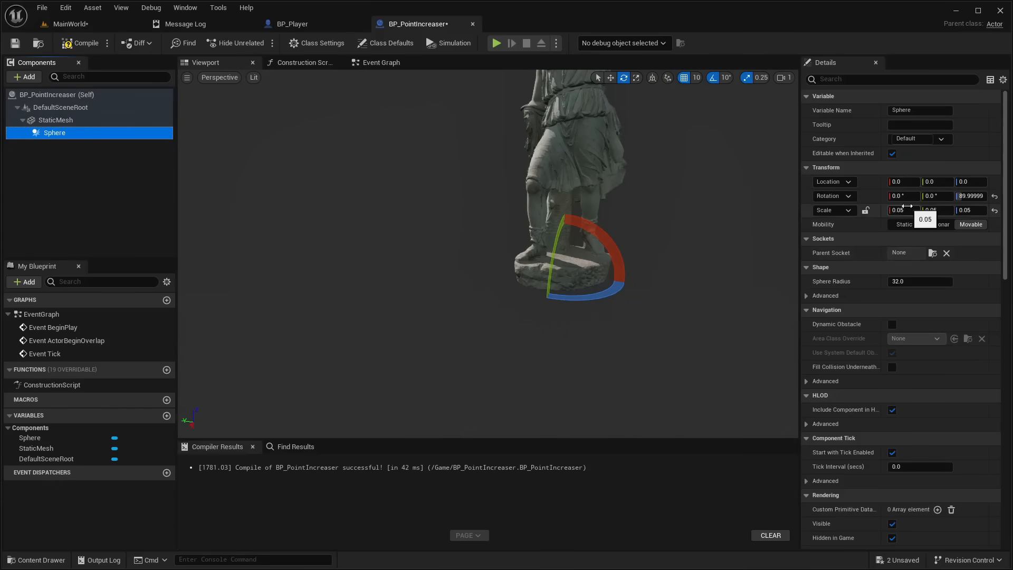
{"action": "left_click", "coordinate": [908, 210]}
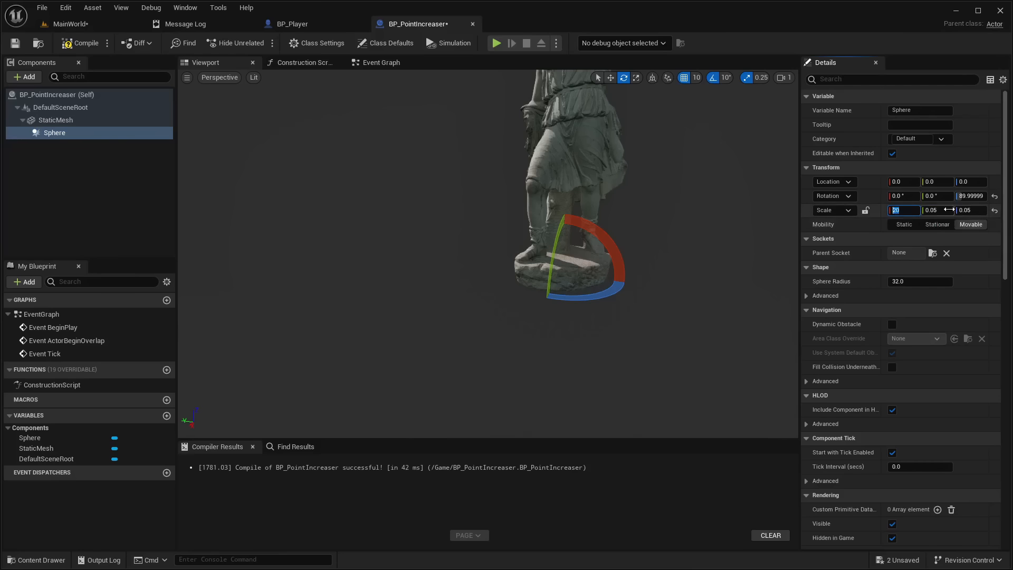
{"action": "key", "text": "Return"}
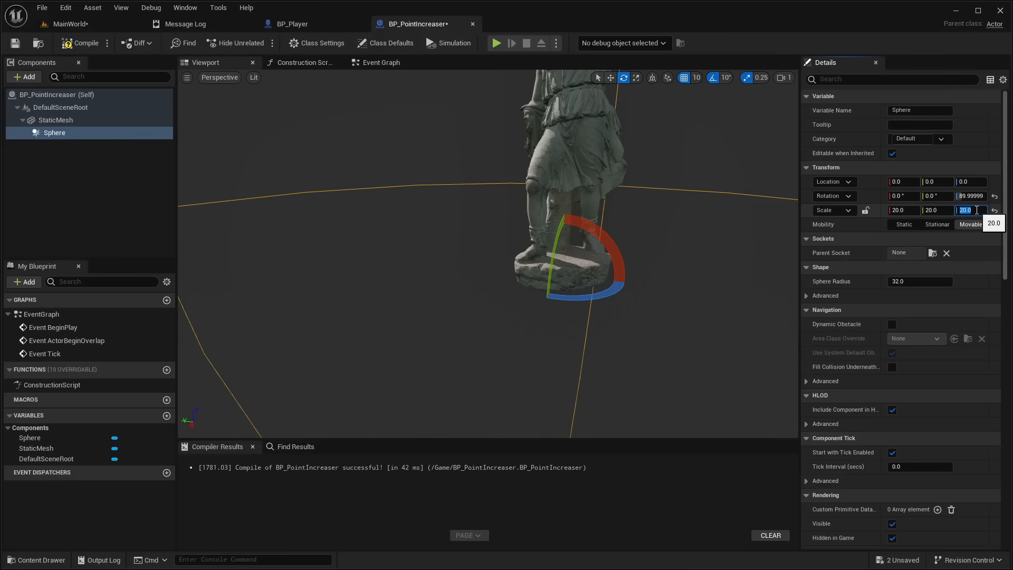
Set the Sphere component's scale to 5 on all three axes and check its size around the statue
{"action": "right_click_drag", "start_coordinate": [706, 195], "coordinate": [771, 166]}
{"action": "left_click", "coordinate": [912, 210]}
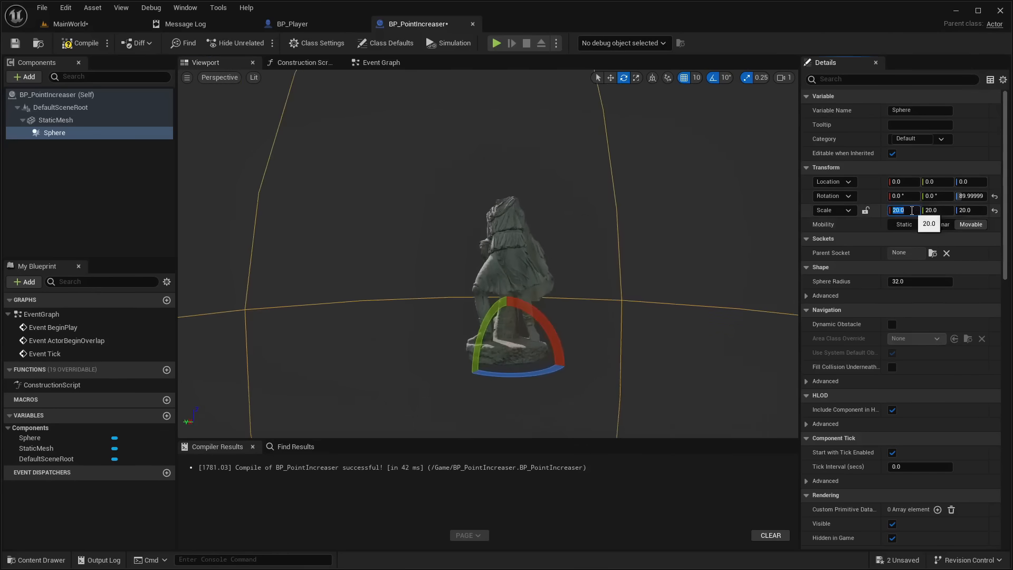
{"action": "key", "text": "Return"}
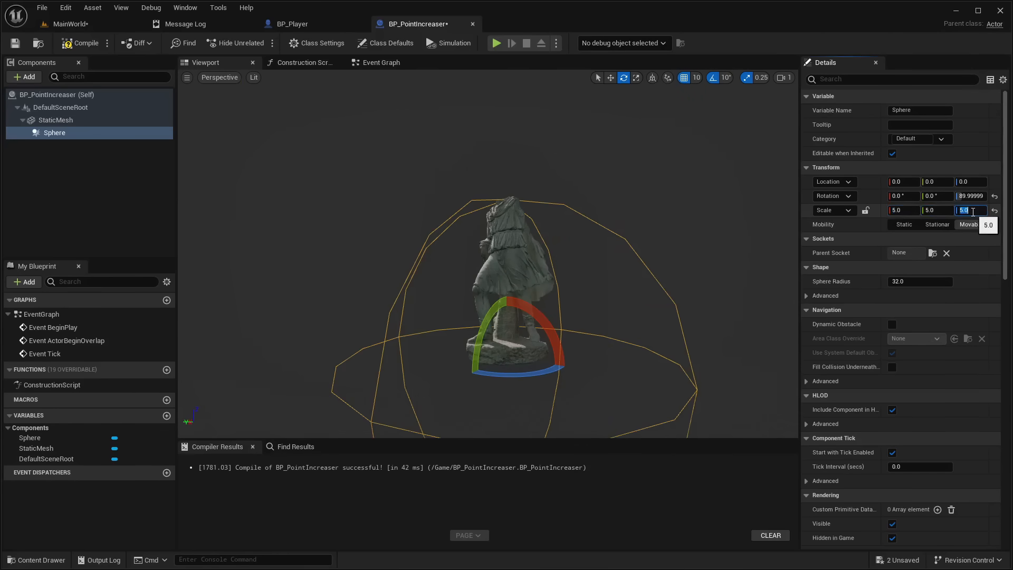
{"action": "mouse_move", "coordinate": [579, 269]}
{"action": "right_mouse_down"}
{"action": "mouse_move", "coordinate": [590, 276]}
{"action": "mouse_move", "coordinate": [581, 275]}
{"action": "right_mouse_up"}
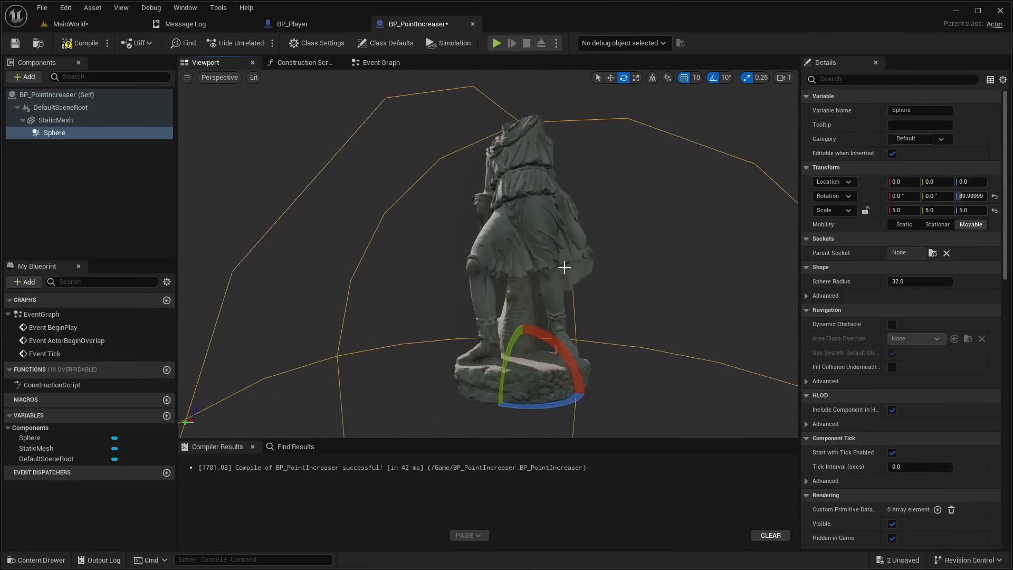
Delete the Sphere component and add a Box Collision component directly under DefaultSceneRoot
{"action": "left_click", "coordinate": [57, 133]}
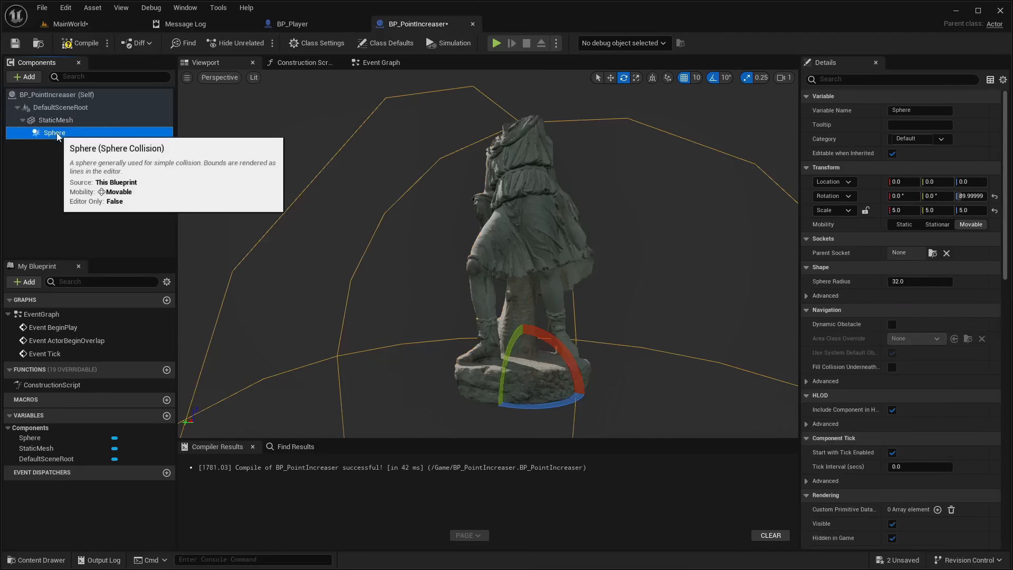
{"action": "key", "text": "Delete"}
{"action": "left_click", "coordinate": [24, 77]}
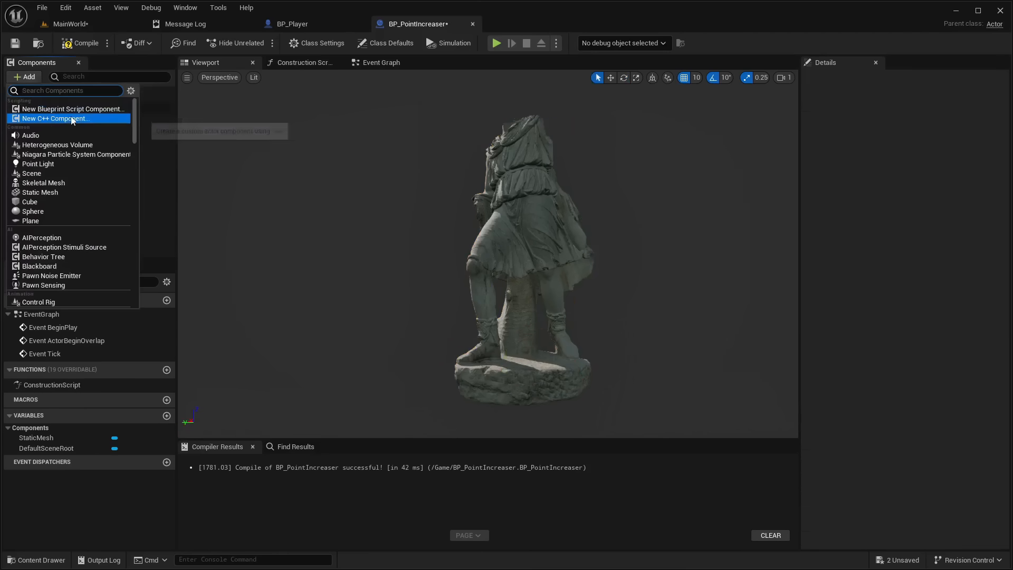
{"action": "type", "text": "co"}
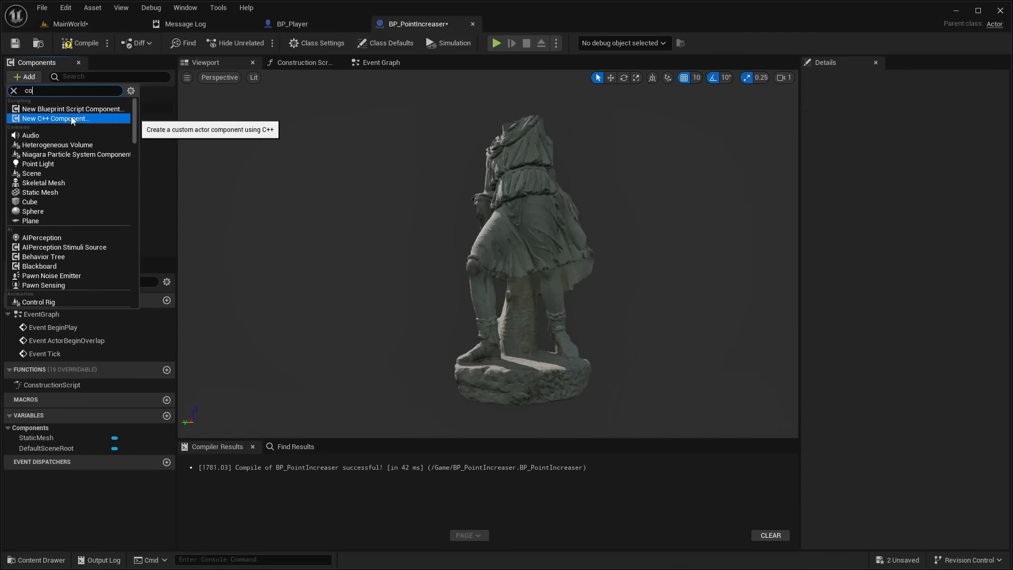
{"action": "type", "text": "ll"}
{"action": "left_click", "coordinate": [48, 109]}
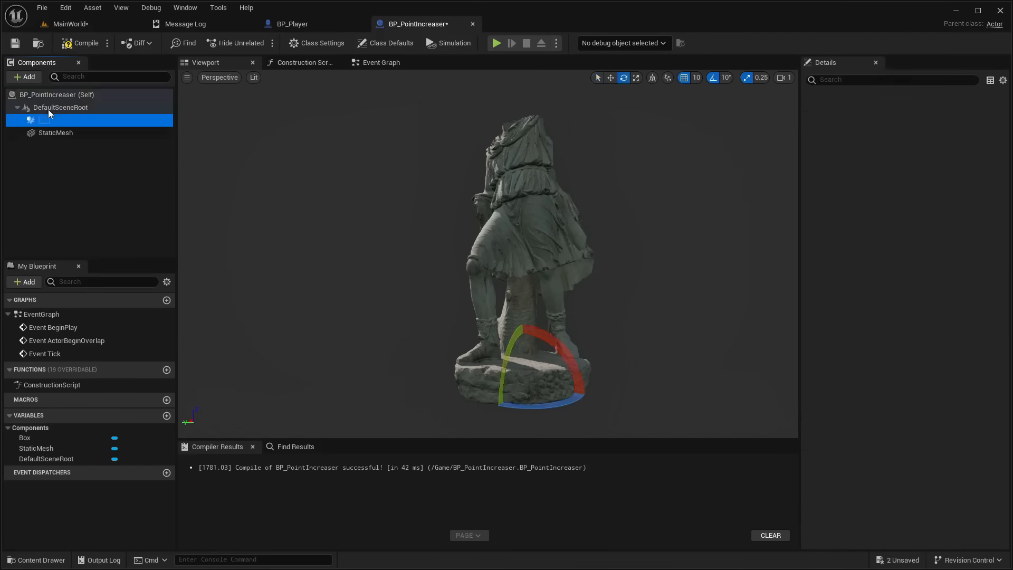
{"action": "left_click", "coordinate": [69, 150]}
{"action": "left_click", "coordinate": [58, 122]}
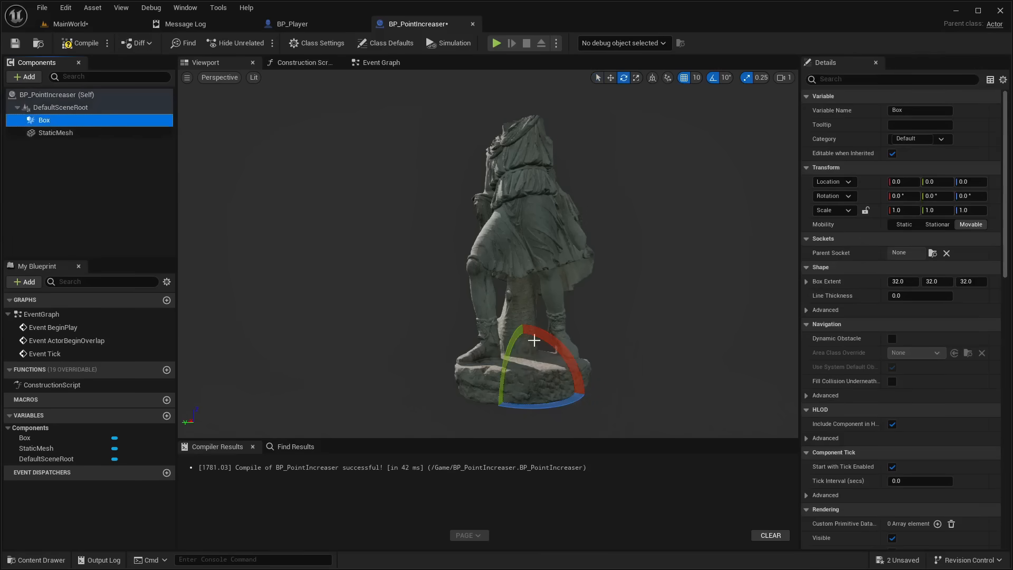
Set the Box component's scale to 5 on all three axes and check its size at the statue's base
{"action": "left_click", "coordinate": [911, 211]}
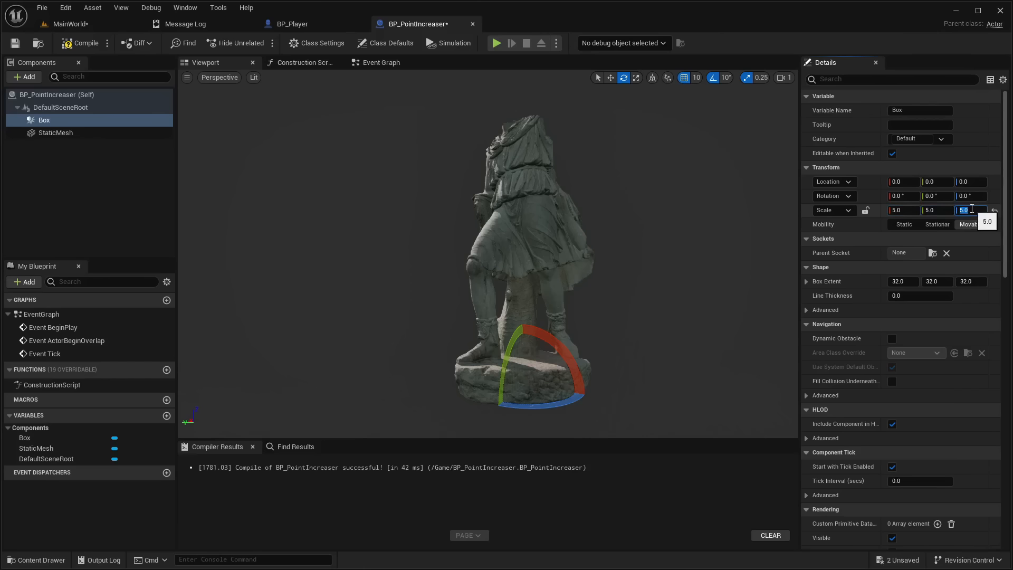
{"action": "right_click_drag", "start_coordinate": [654, 311], "coordinate": [584, 269]}
{"action": "key", "text": "w"}
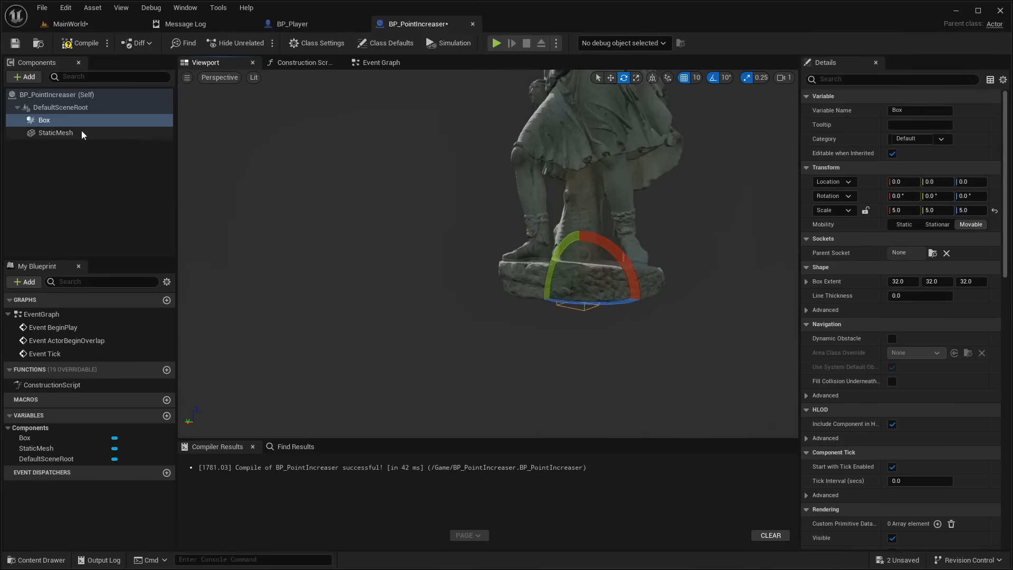
Attach the Box component to the StaticMesh, and delete it
{"action": "left_click", "coordinate": [52, 122]}
{"action": "left_click_drag", "start_coordinate": [53, 126], "coordinate": [55, 133]}
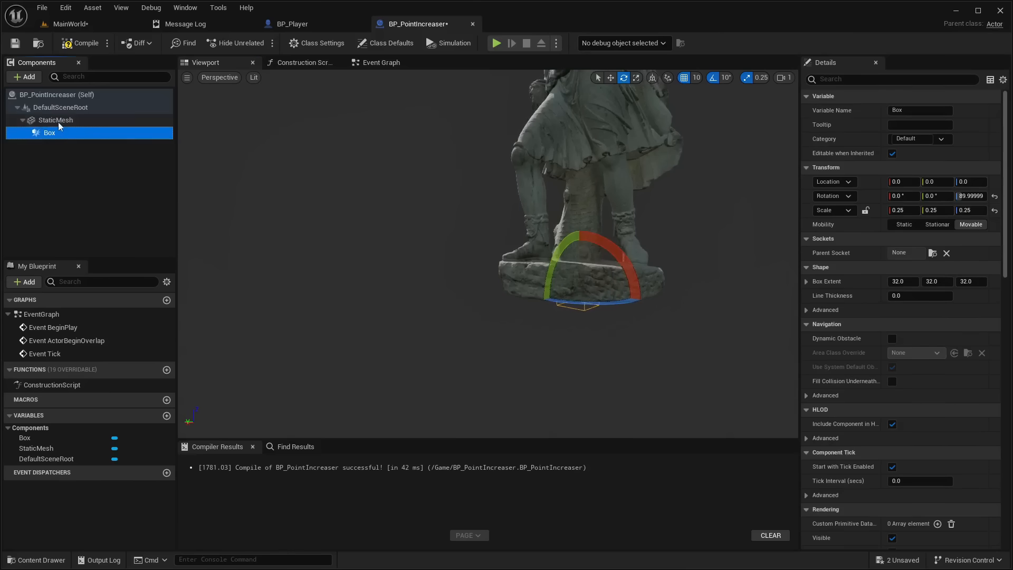
{"action": "key", "text": "Delete"}
Add a Box Collision component as a child of the StaticMesh
{"action": "left_click", "coordinate": [53, 119]}
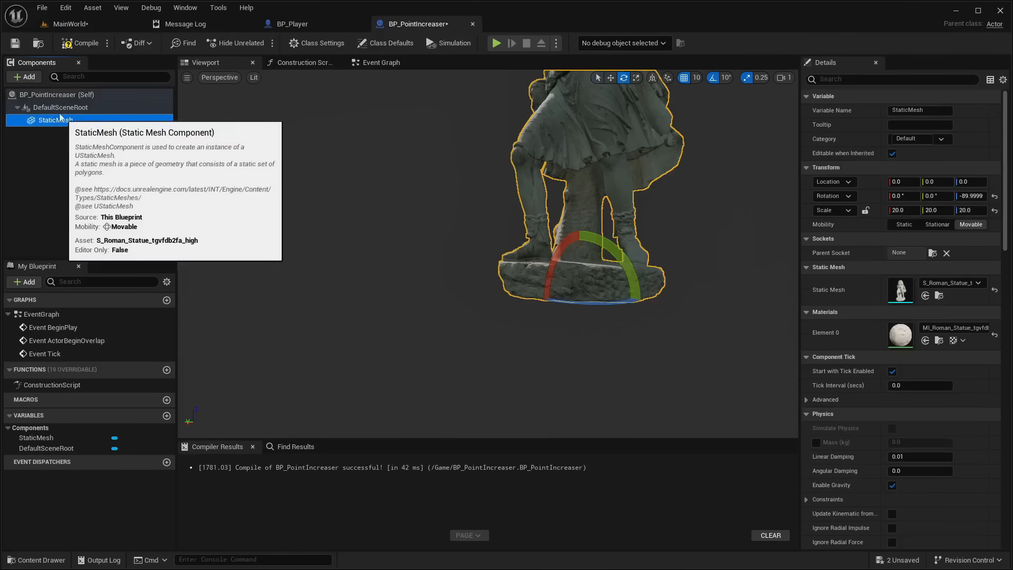
{"action": "left_click", "coordinate": [27, 79]}
{"action": "type", "text": "box co"}
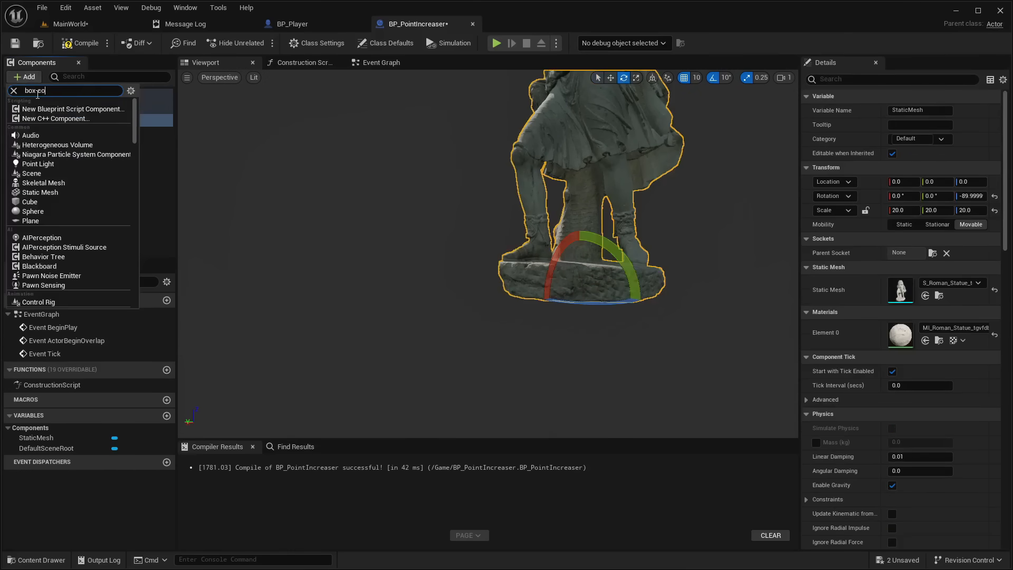
{"action": "type", "text": "oll"}
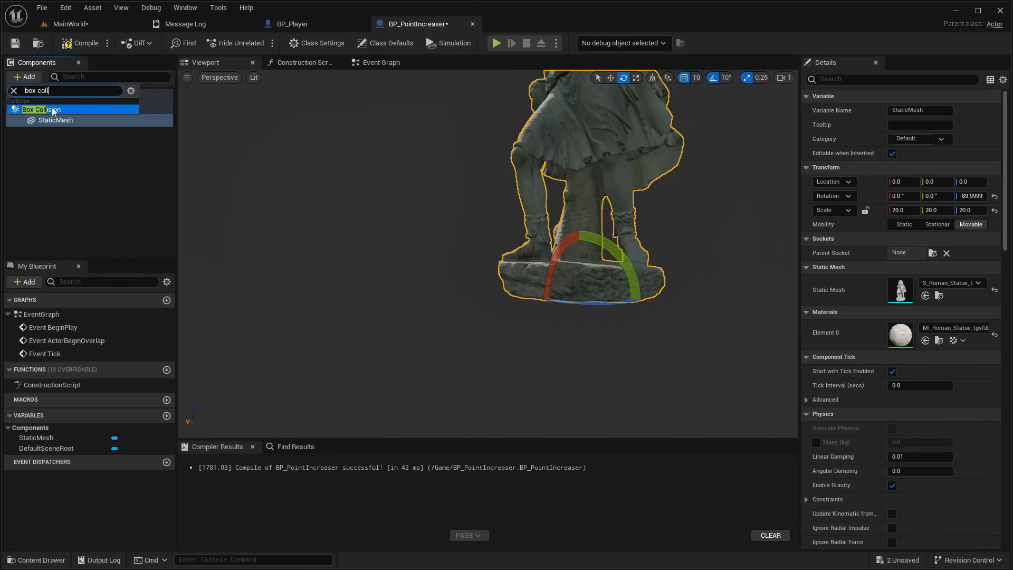
{"action": "left_click", "coordinate": [52, 110]}
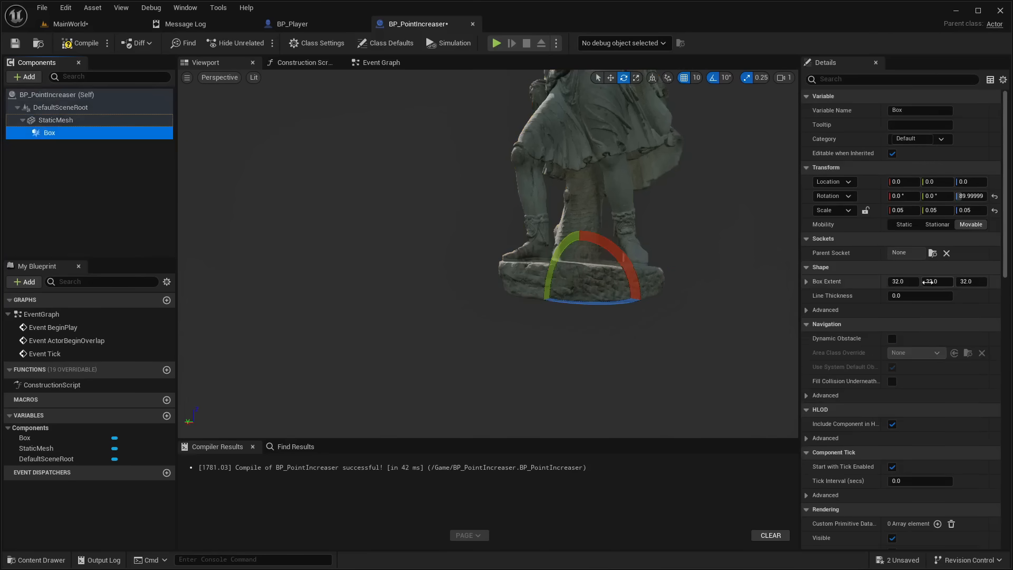
Set the new Box component's scale to 5 on all three axes and check its size around the statue
{"action": "left_click", "coordinate": [909, 211]}
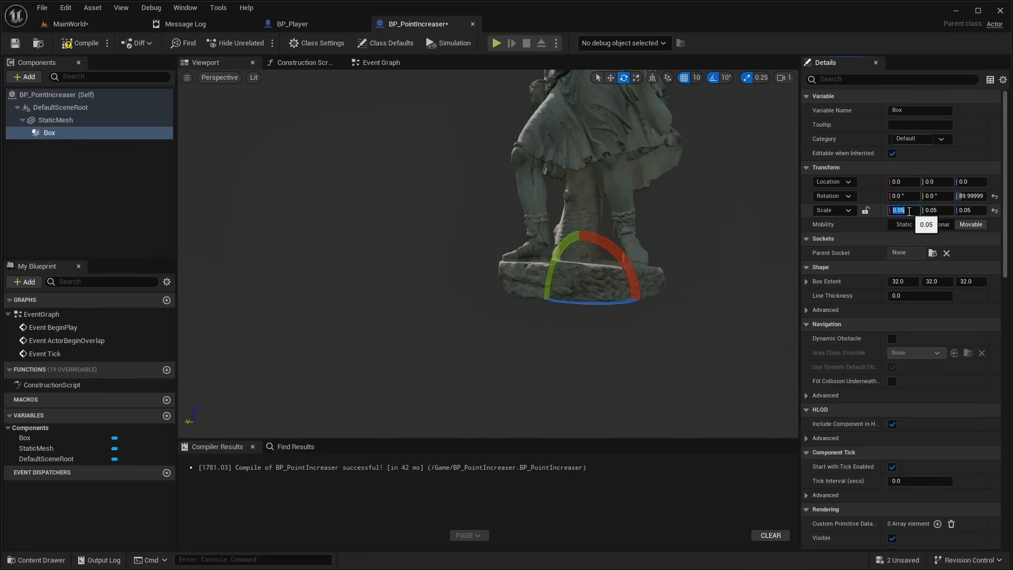
{"action": "type", "text": "5"}
{"action": "key", "text": "Return"}
{"action": "type", "text": "5"}
{"action": "key", "text": "Return"}
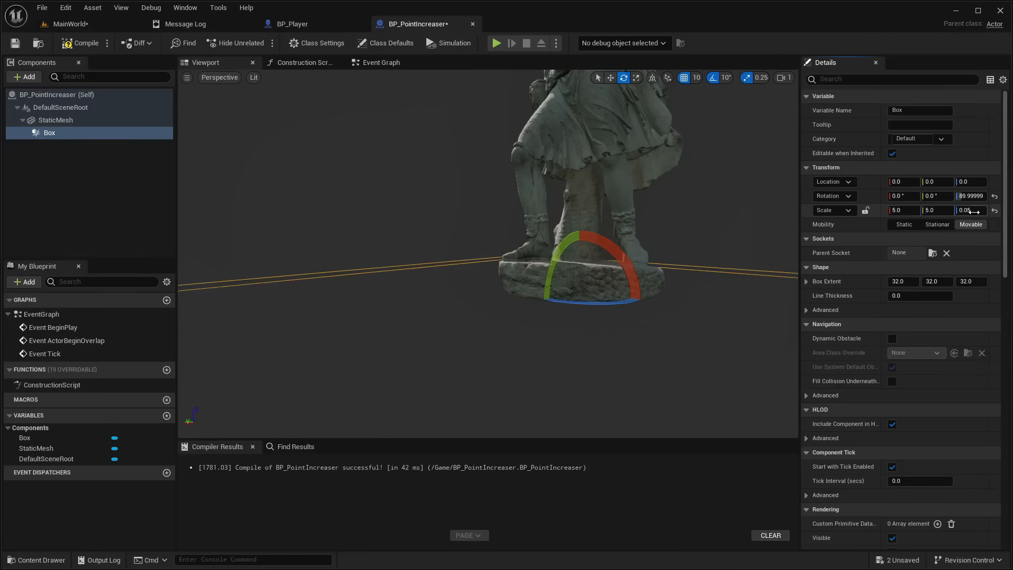
{"action": "key", "text": "Return"}
{"action": "right_click_drag", "start_coordinate": [580, 238], "coordinate": [664, 199]}
{"action": "key", "text": "s"}
{"action": "key", "text": "w"}
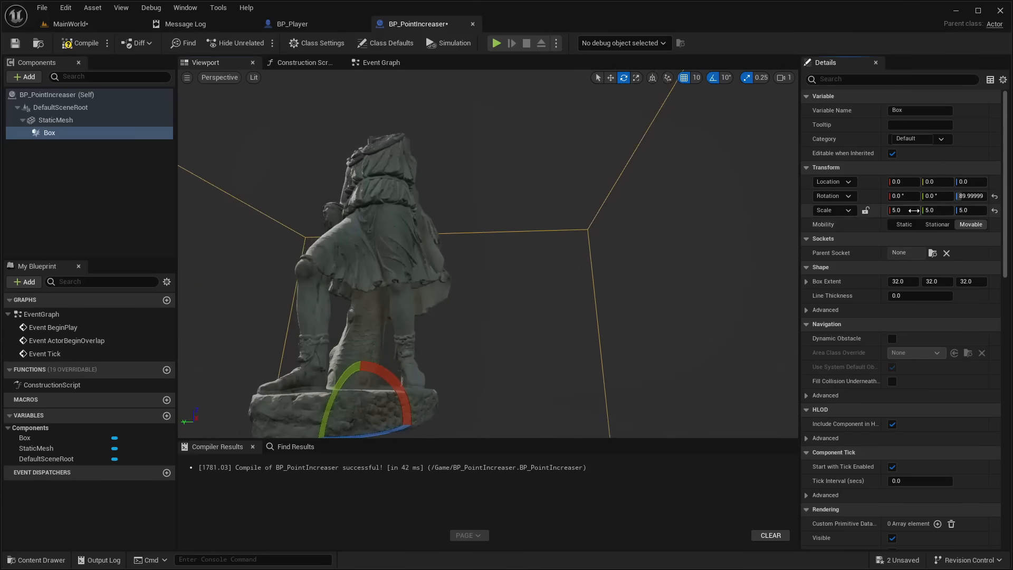
Set the Box component's scale to 3 on all three axes and check how it encloses the statue
{"action": "type", "text": "3"}
{"action": "key", "text": "Return"}
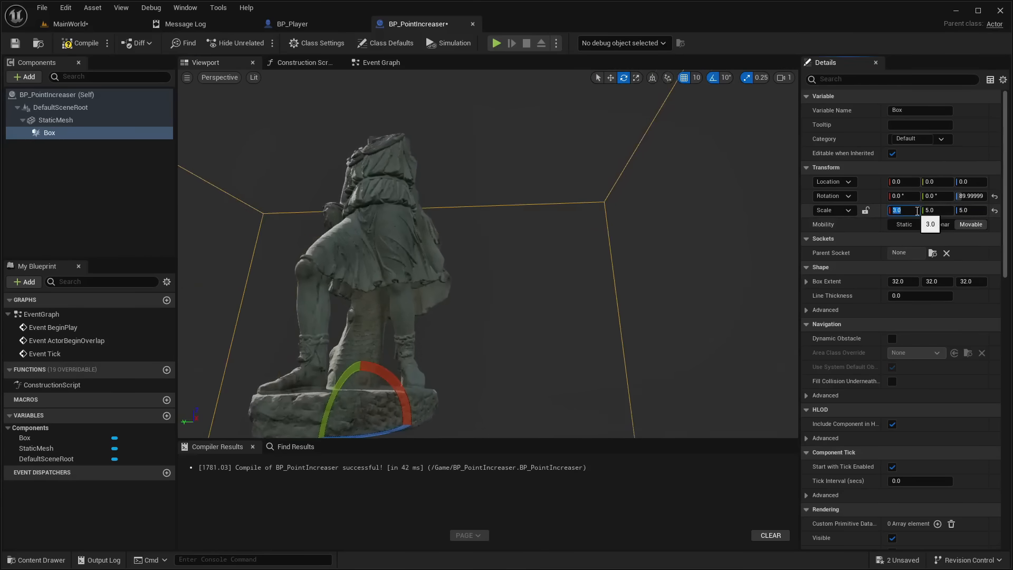
{"action": "left_click", "coordinate": [971, 210]}
{"action": "type", "text": "3"}
{"action": "key", "text": "Return"}
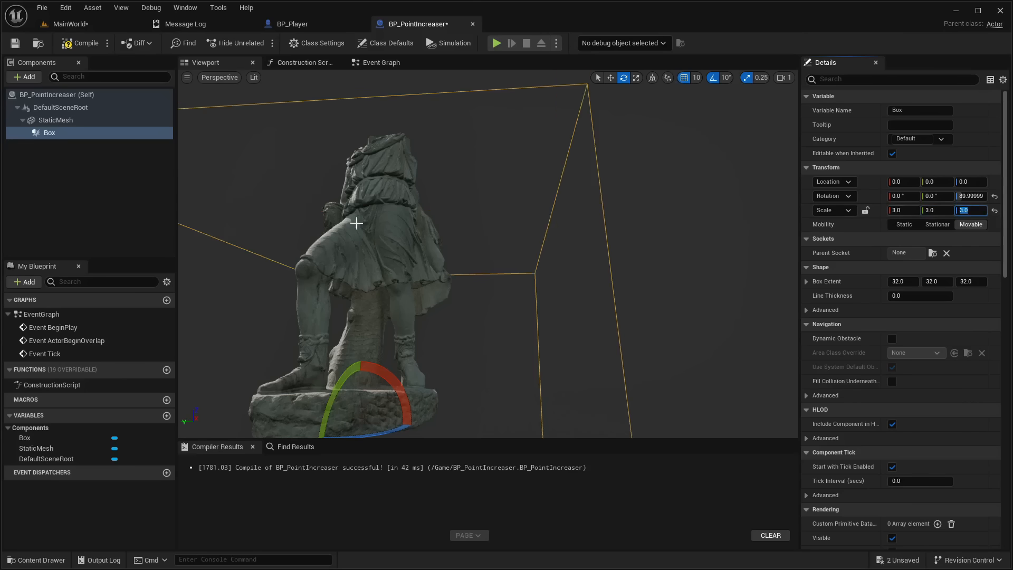
{"action": "right_click_drag", "start_coordinate": [357, 223], "coordinate": [531, 109]}
{"action": "key", "text": "s"}
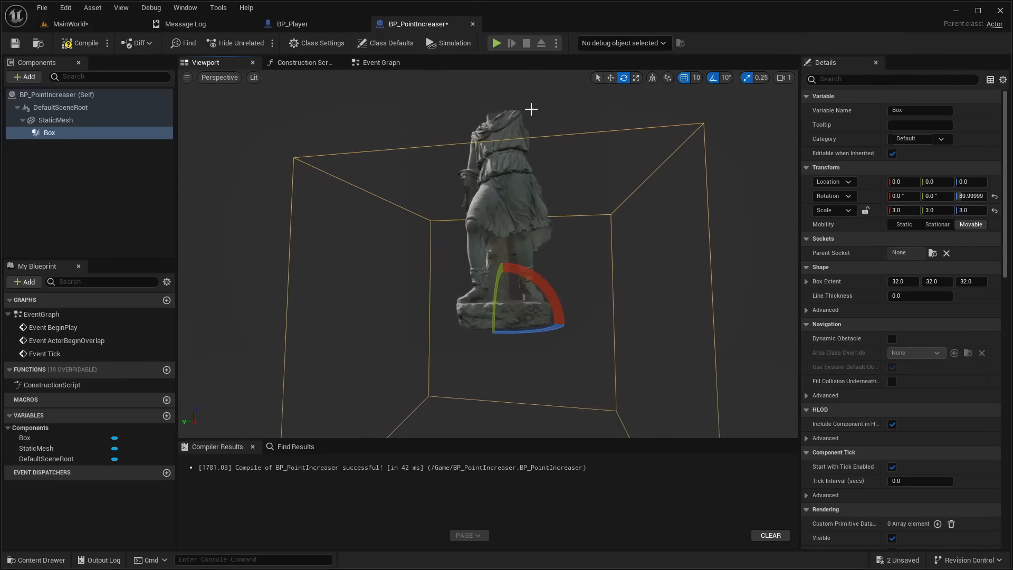
Raise the Box component to a Z location of 80 so it surrounds the whole statue
{"action": "left_click", "coordinate": [610, 78]}
{"action": "right_click_drag", "start_coordinate": [570, 174], "coordinate": [518, 172]}
{"action": "key", "text": "s"}
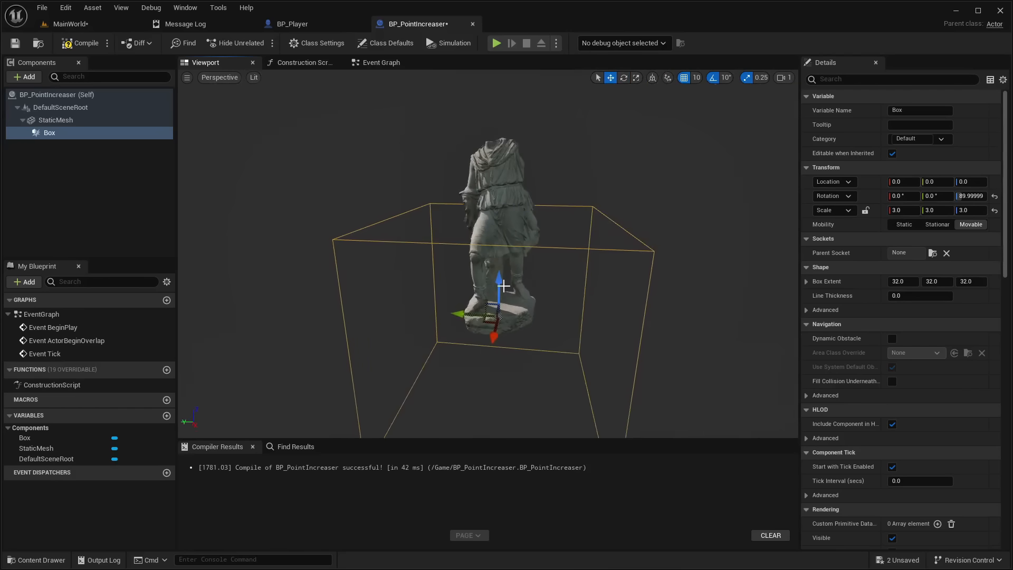
{"action": "left_click_drag", "start_coordinate": [500, 285], "coordinate": [510, 234]}
Set the Box component's X and Y scale to 2
{"action": "left_click", "coordinate": [902, 210]}
{"action": "type", "text": "2"}
{"action": "left_click", "coordinate": [937, 211]}
{"action": "type", "text": "2"}
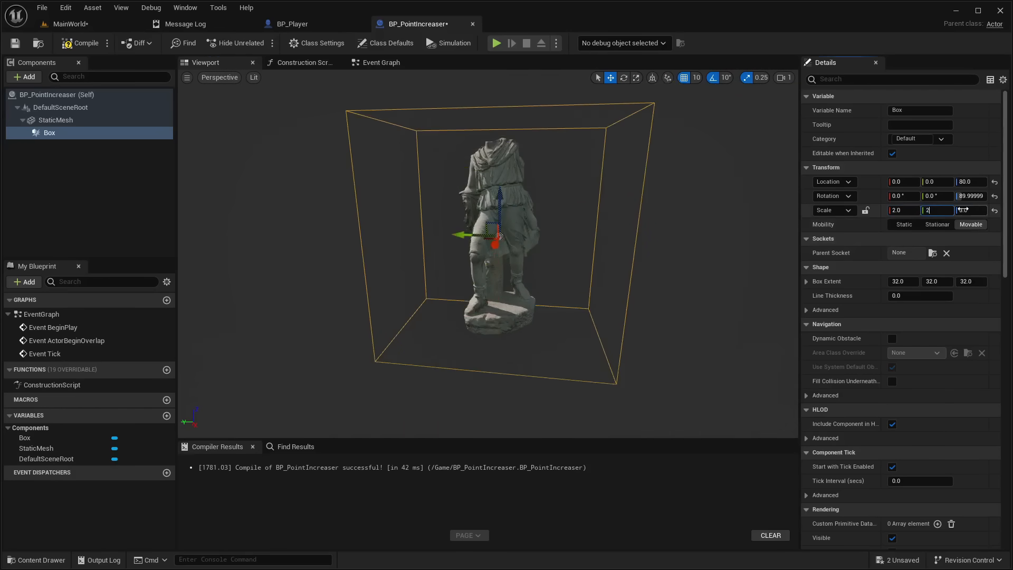
Set the Box component's Z scale to 2.0
{"action": "left_click", "coordinate": [972, 211]}
{"action": "type", "text": "2"}
{"action": "key", "text": "Return"}
Examine from several angles and distances how the box volume encloses the statue mesh
{"action": "right_click_drag", "start_coordinate": [623, 248], "coordinate": [456, 288]}
{"action": "key", "text": "w"}
{"action": "key", "text": "d"}
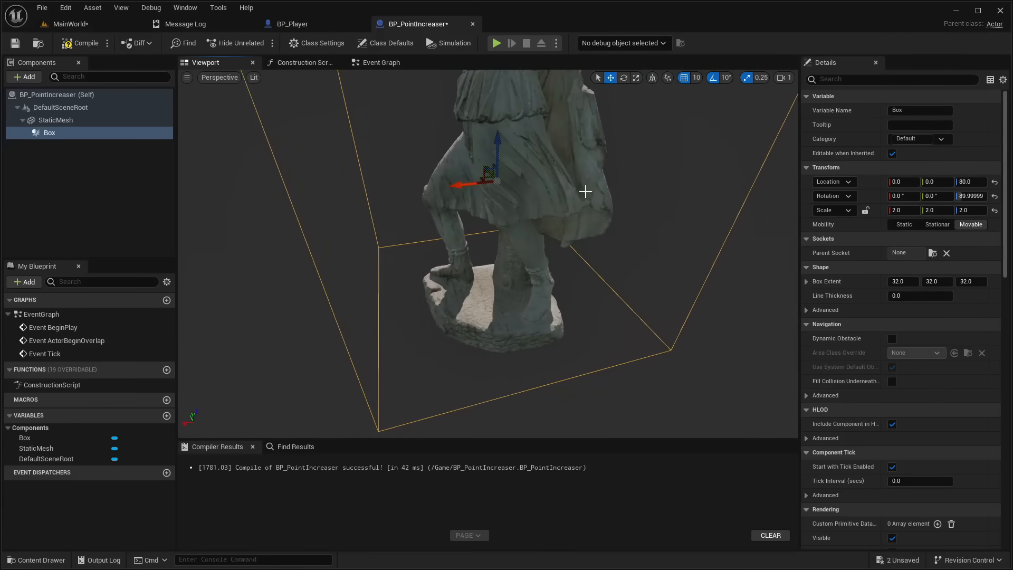
{"action": "key", "text": "a"}
{"action": "right_click_drag", "start_coordinate": [588, 193], "coordinate": [725, 143]}
{"action": "key", "text": "s"}
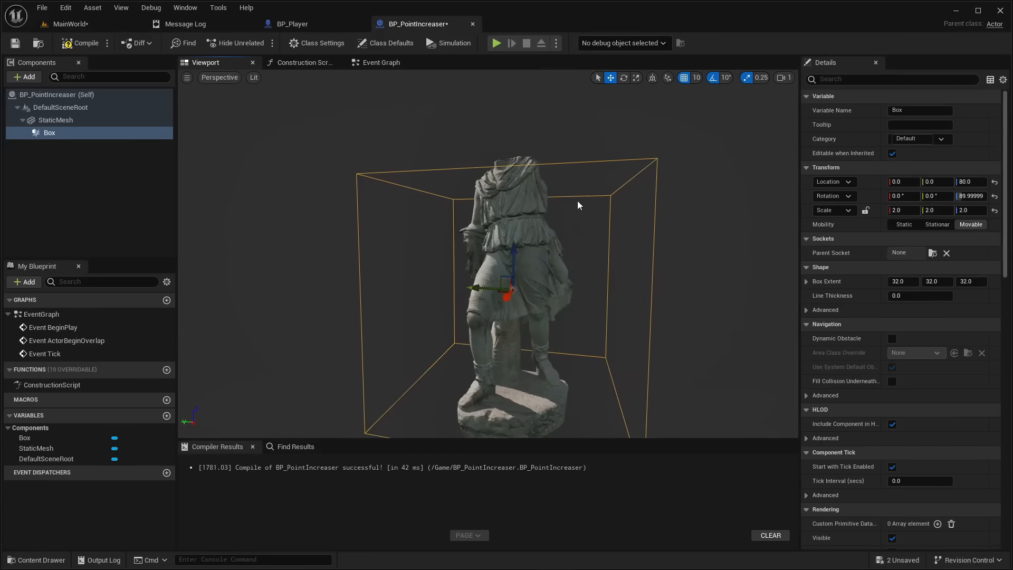
{"action": "key", "text": "w"}
{"action": "mouse_move", "coordinate": [561, 209]}
{"action": "right_mouse_down"}
{"action": "mouse_move", "coordinate": [590, 180]}
{"action": "mouse_move", "coordinate": [560, 209]}
{"action": "right_mouse_up"}
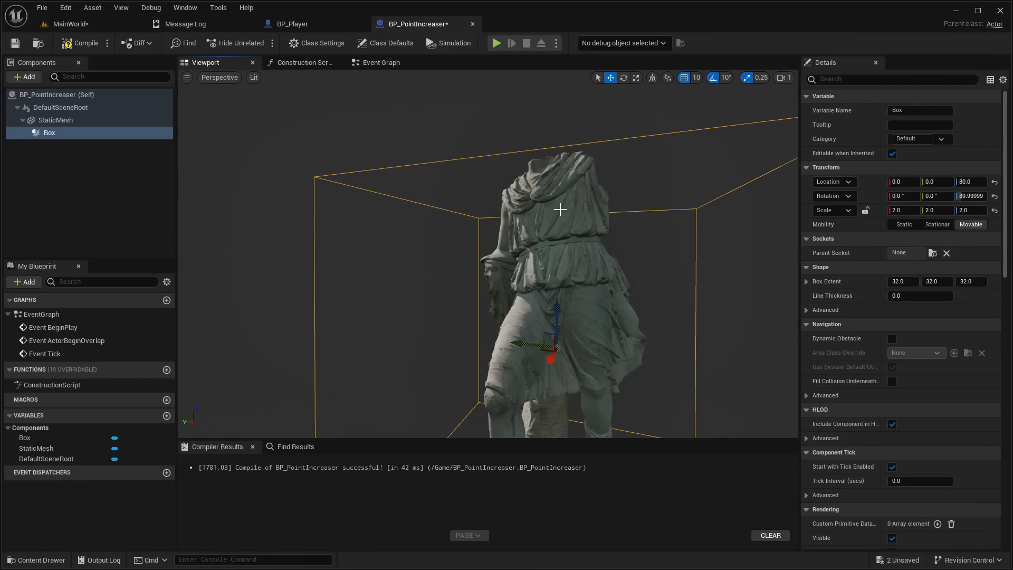
Show the Event Graph of BP_PointIncreaser and review its disabled default event nodes
{"action": "left_click", "coordinate": [381, 62]}
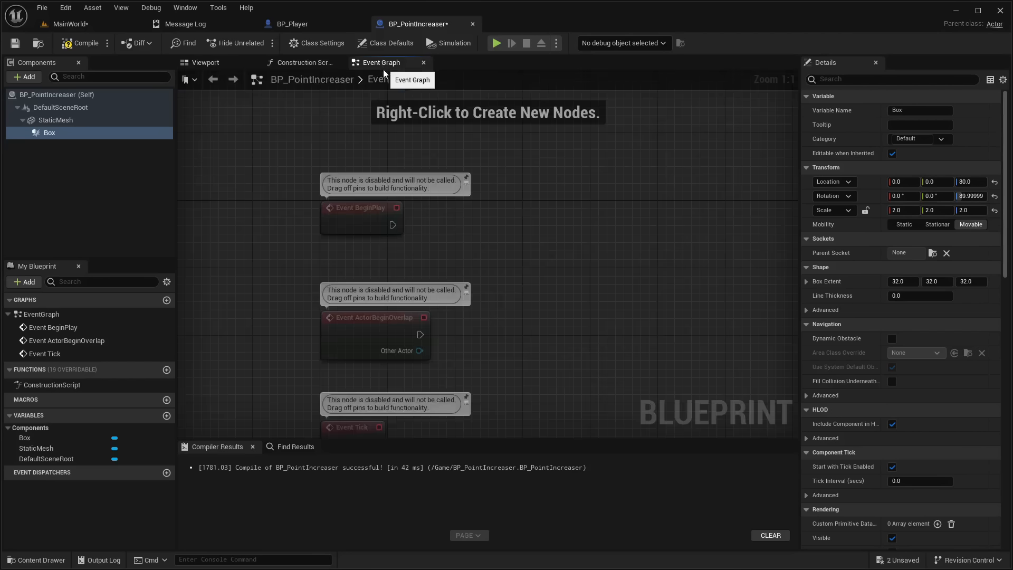
{"action": "scroll", "coordinate": [430, 316], "scroll_direction": "down", "scroll_amount": 2}
{"action": "right_click_drag", "start_coordinate": [430, 317], "coordinate": [404, 201]}
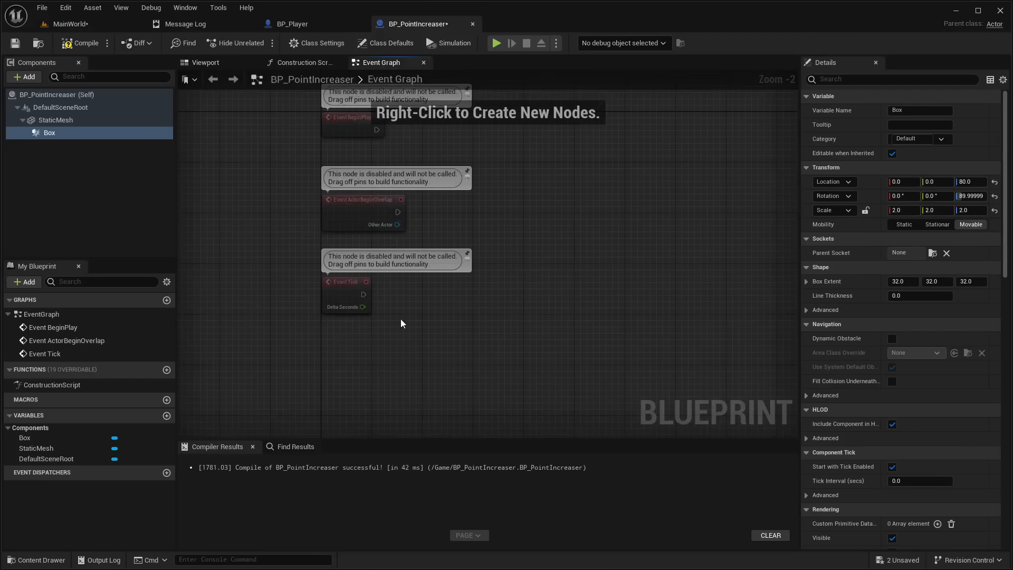
{"action": "left_click_drag", "start_coordinate": [476, 352], "coordinate": [299, 121]}
{"action": "right_click_drag", "start_coordinate": [306, 173], "coordinate": [302, 261]}
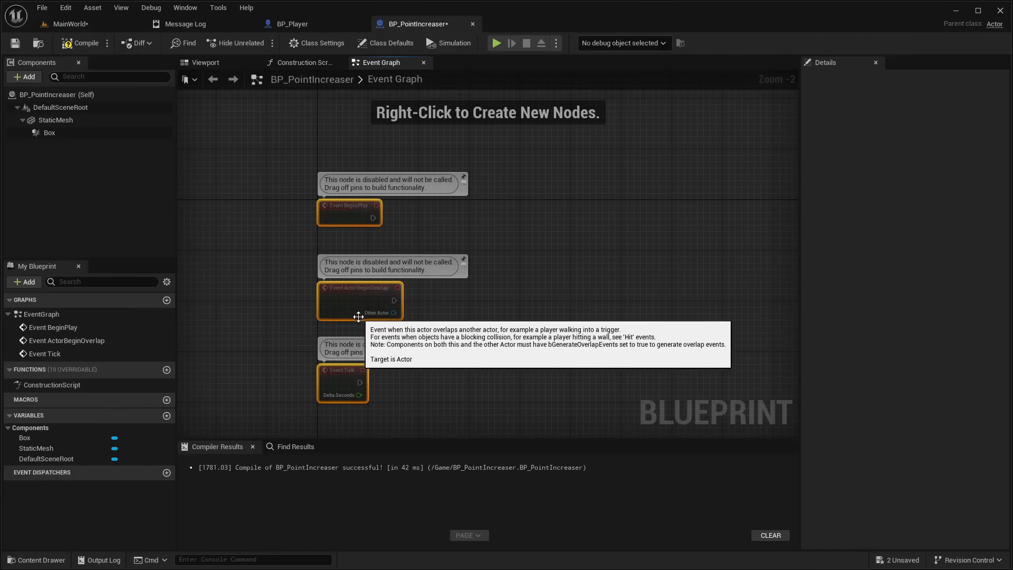
{"action": "scroll", "coordinate": [376, 300], "scroll_direction": "up", "scroll_amount": 1}
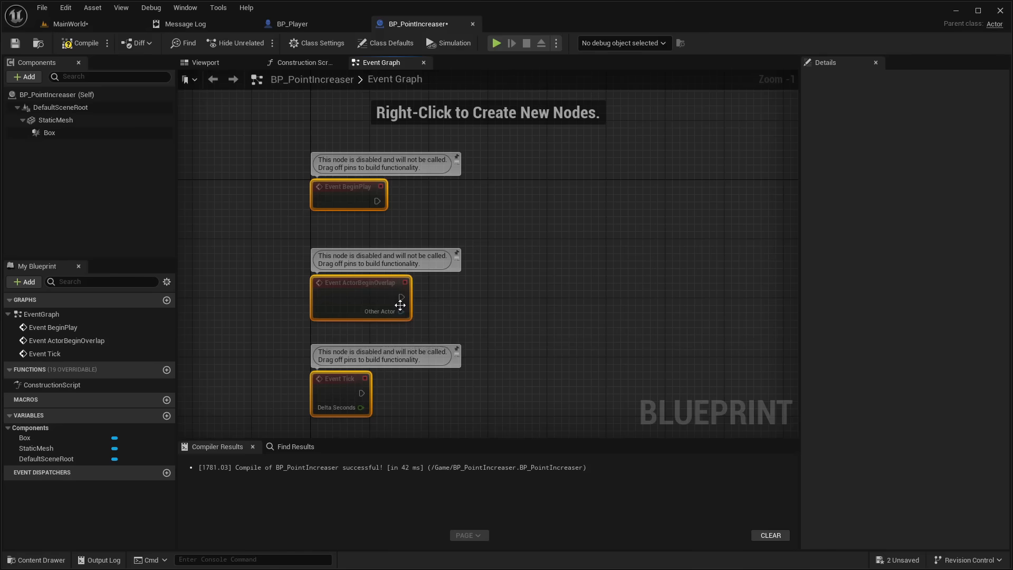
{"action": "right_click_drag", "start_coordinate": [313, 284], "coordinate": [334, 189]}
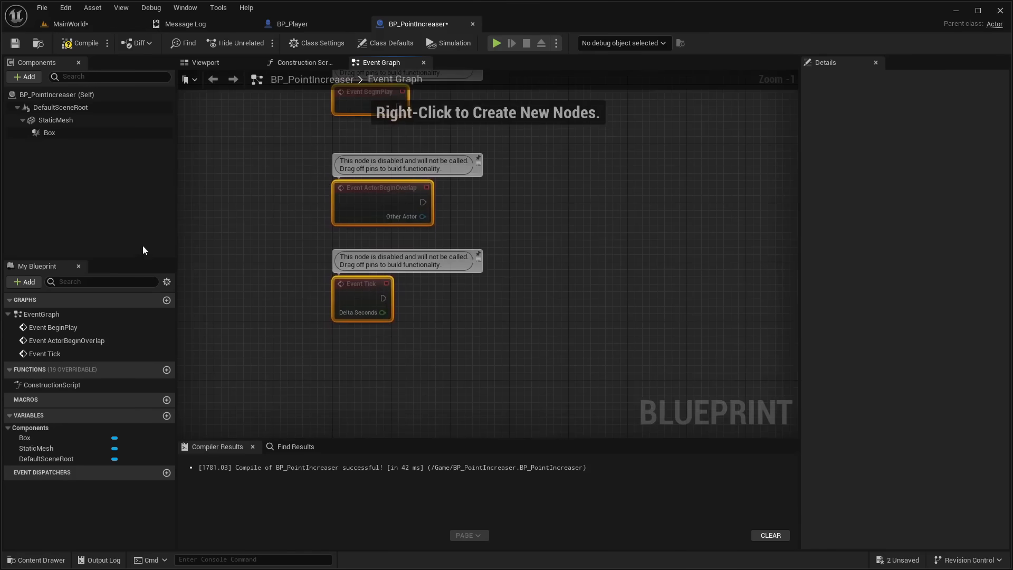
Add an On Component Begin Overlap event for the Box component and place it below the Event Tick node
{"action": "left_click", "coordinate": [82, 133]}
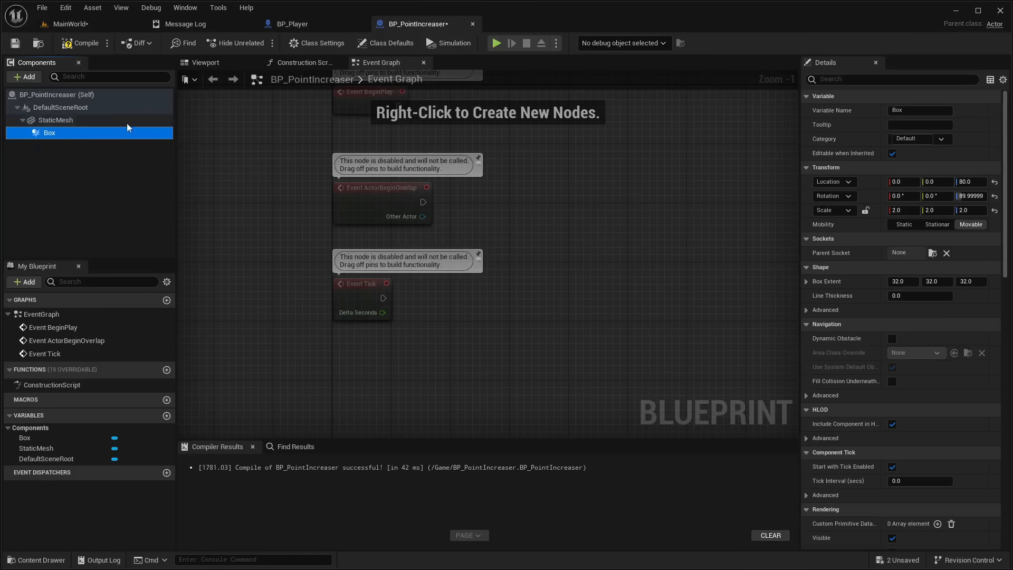
{"action": "right_click", "coordinate": [401, 361]}
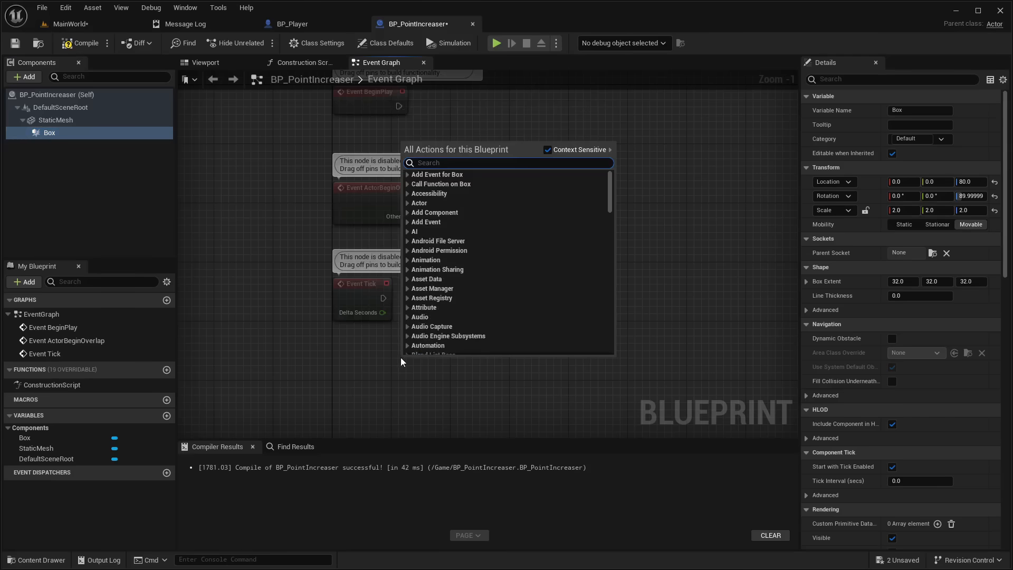
{"action": "type", "text": "on begin overl"}
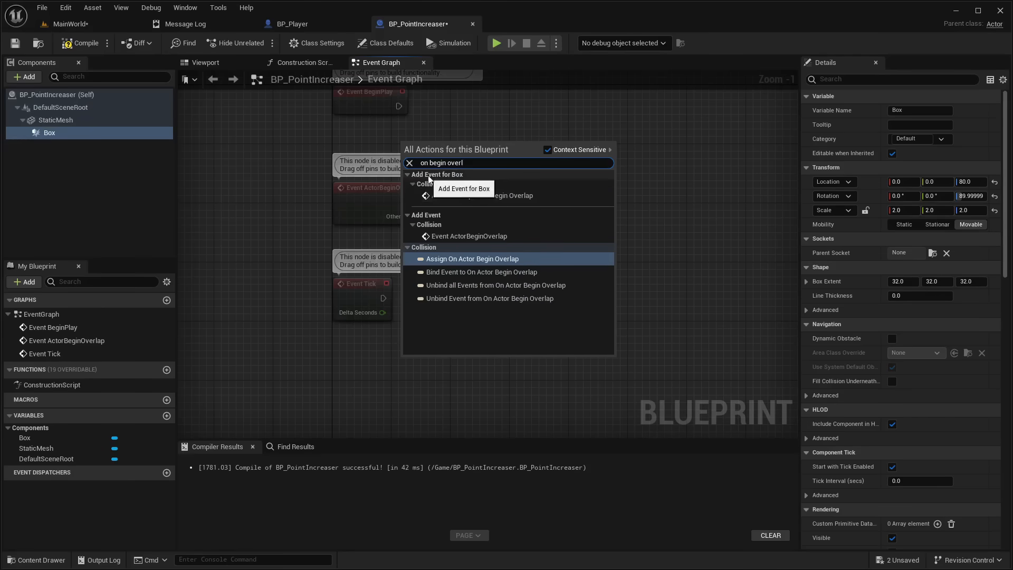
{"action": "left_click", "coordinate": [475, 196]}
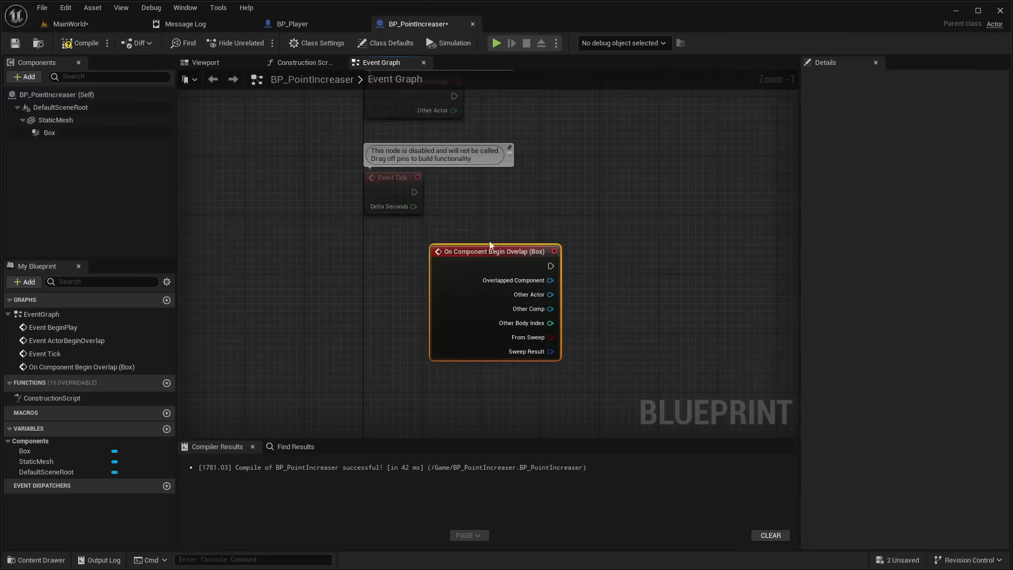
{"action": "left_click_drag", "start_coordinate": [477, 255], "coordinate": [419, 307]}
{"action": "right_click_drag", "start_coordinate": [454, 237], "coordinate": [445, 299]}
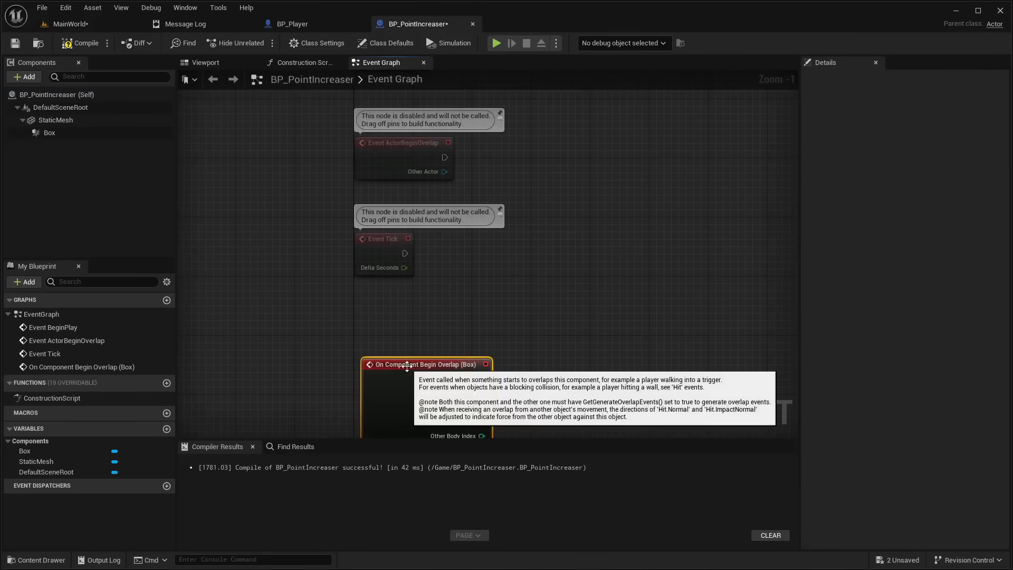
{"action": "left_click", "coordinate": [387, 145]}
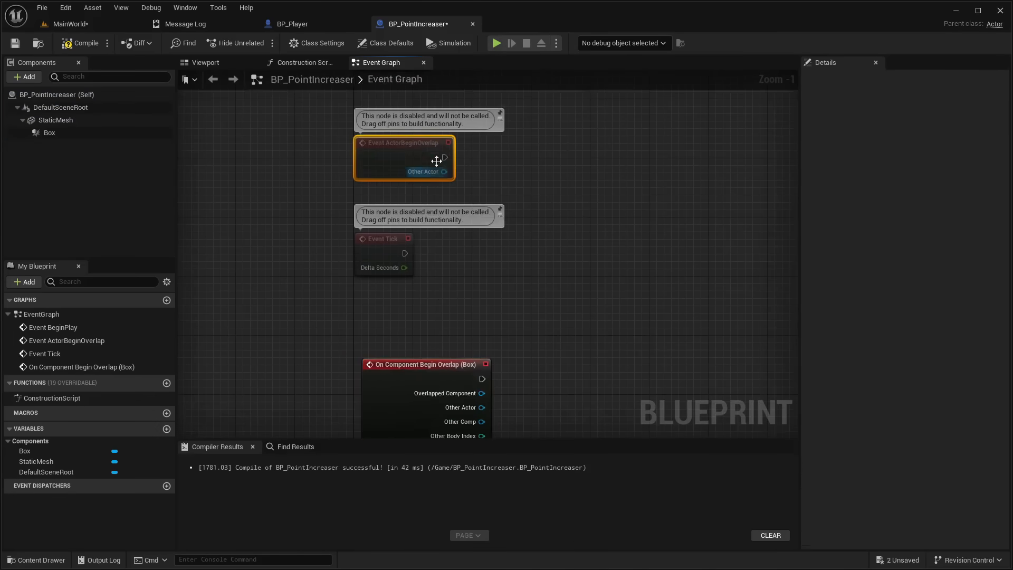
{"action": "left_click", "coordinate": [396, 378]}
{"action": "right_click_drag", "start_coordinate": [421, 299], "coordinate": [369, 204]}
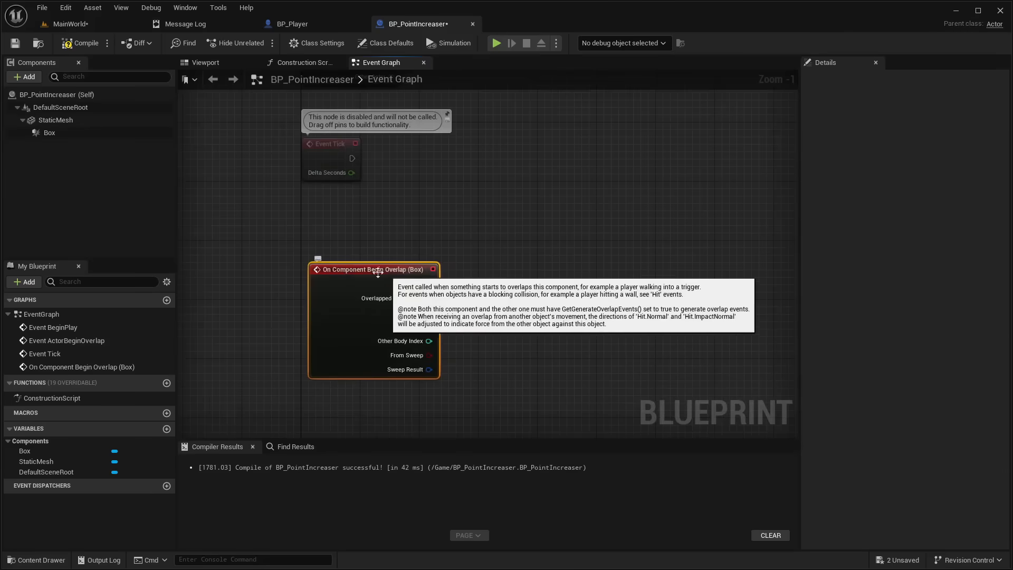
Filter the component properties by "coll" and inspect the collision preset responses of StaticMesh and Box
{"action": "left_click", "coordinate": [74, 125]}
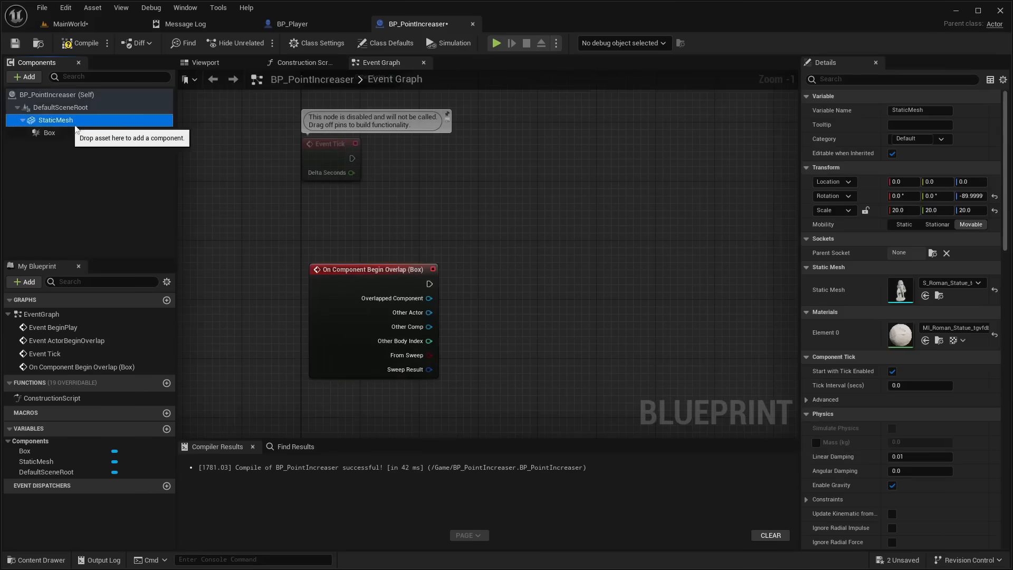
{"action": "left_click", "coordinate": [833, 79]}
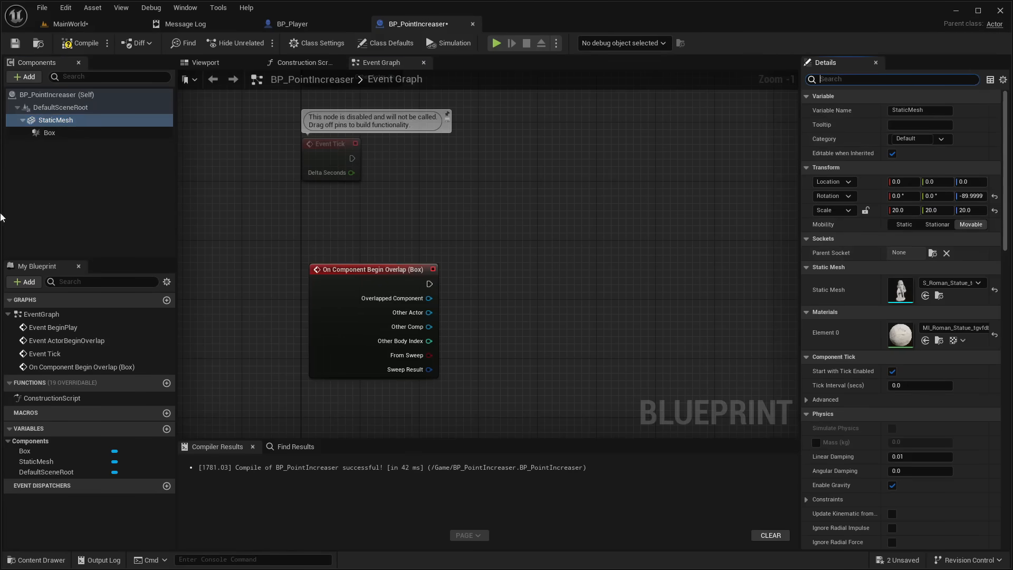
{"action": "type", "text": "coll"}
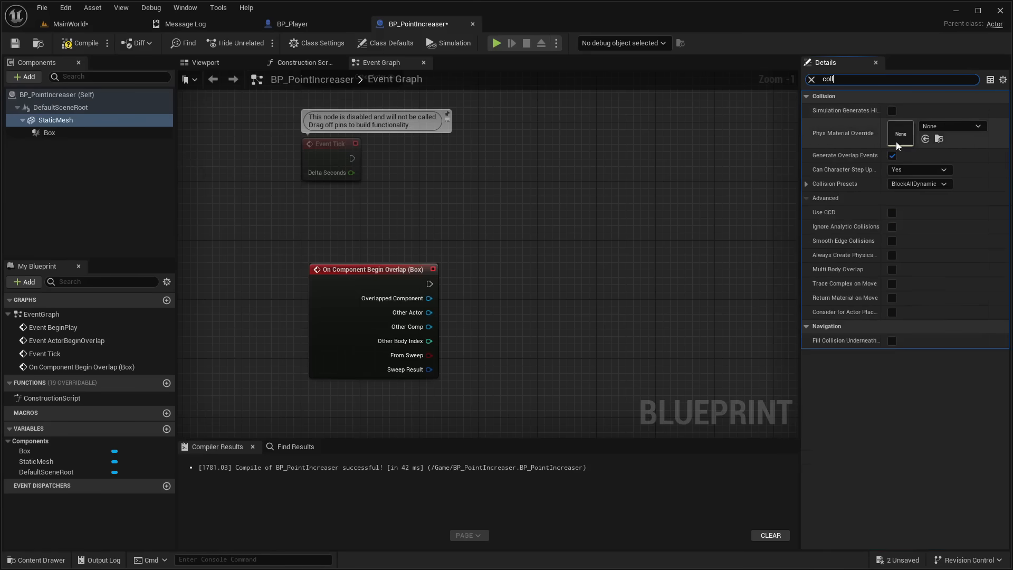
{"action": "left_click", "coordinate": [807, 184]}
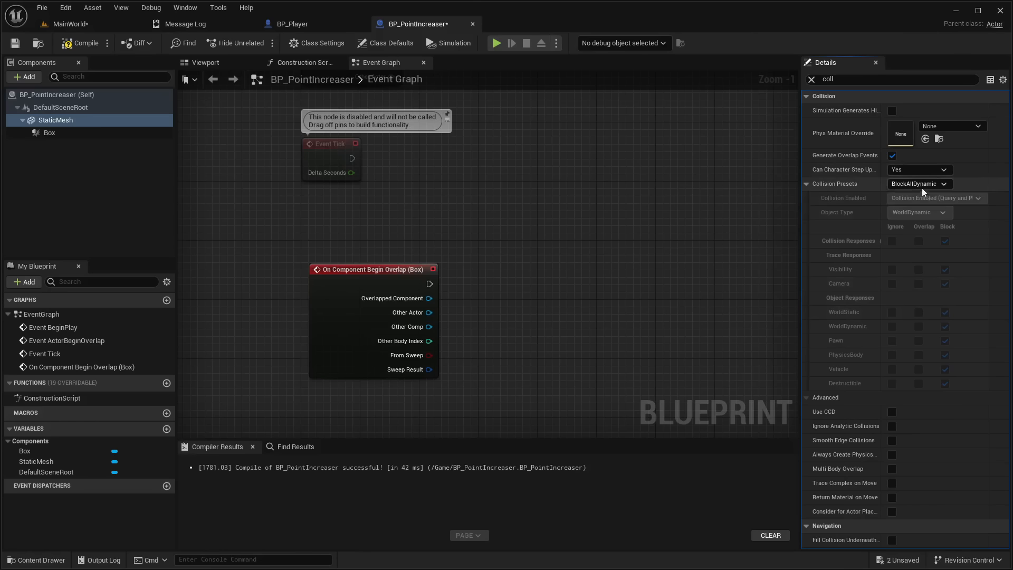
{"action": "left_click", "coordinate": [80, 133]}
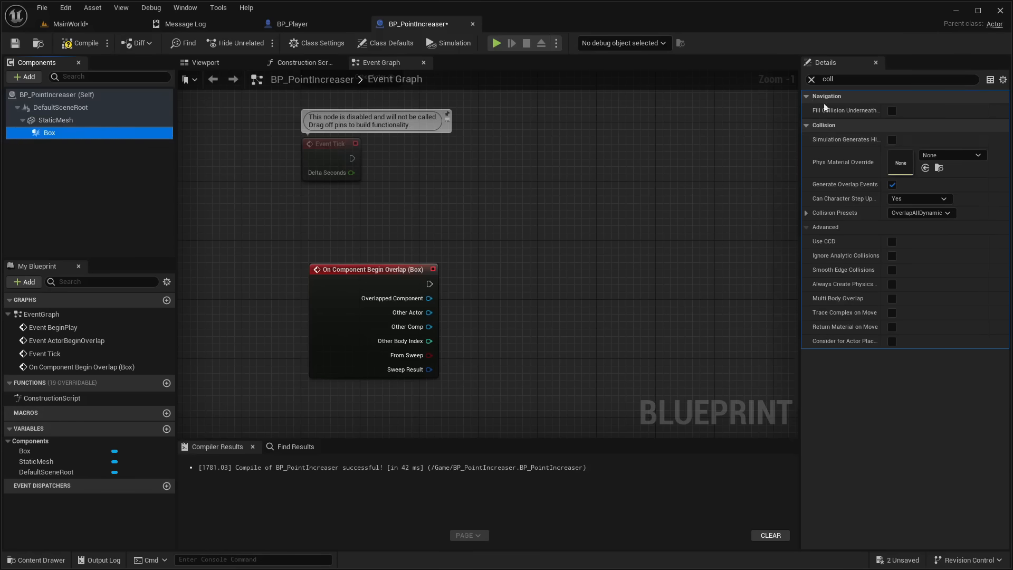
{"action": "left_click", "coordinate": [921, 213]}
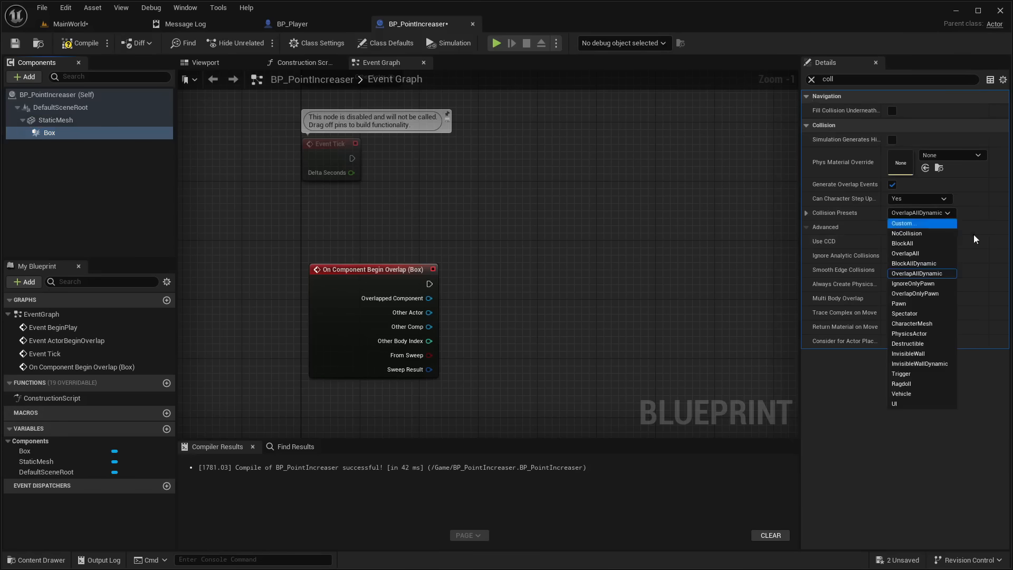
{"action": "left_click", "coordinate": [806, 213]}
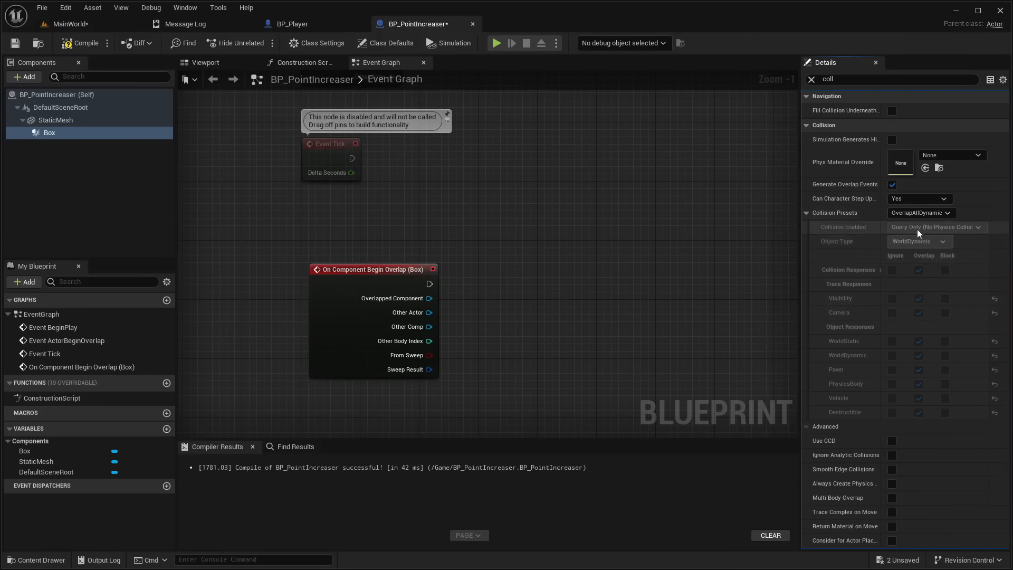
Play the MainWorld level, walk the character into the statue to test its collision, and end the play session
{"action": "left_click", "coordinate": [79, 23]}
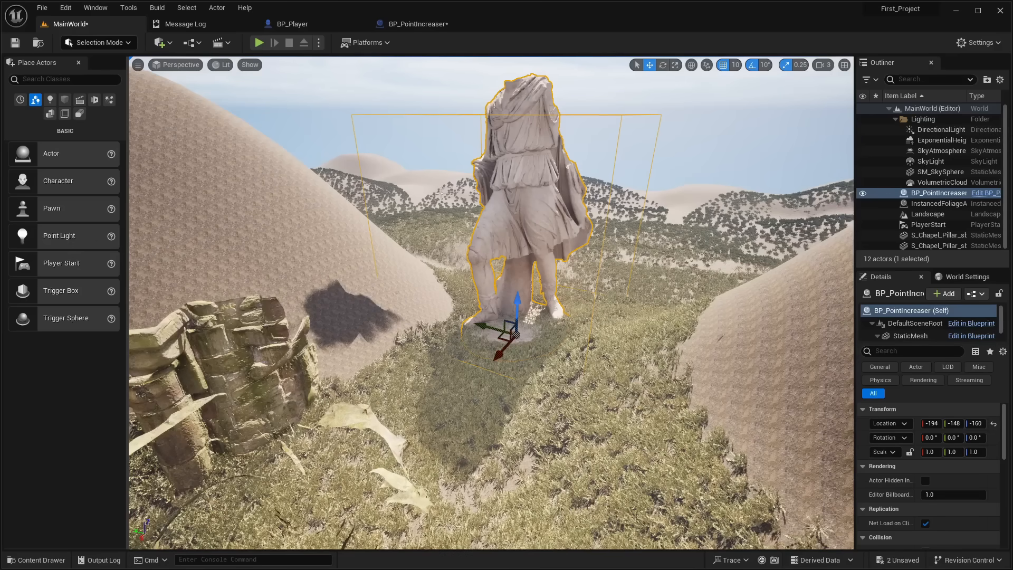
{"action": "left_click", "coordinate": [259, 42]}
{"action": "key", "text": "w"}
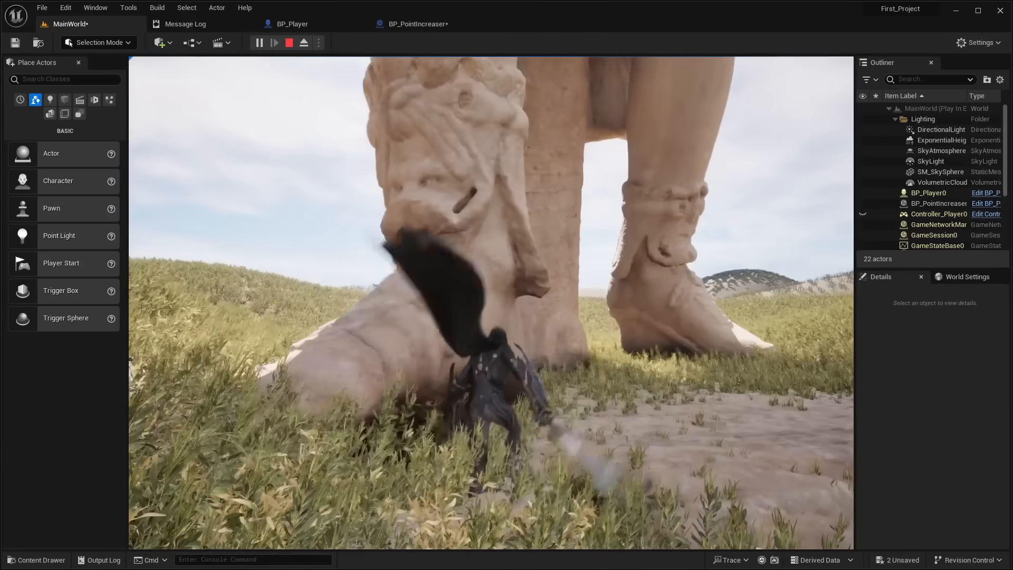
{"action": "key", "text": "Escape"}
In BP_PointIncreaser, clear the StaticMesh property filter, locate its Roman statue mesh asset, and open that asset for editing
{"action": "left_click", "coordinate": [420, 24]}
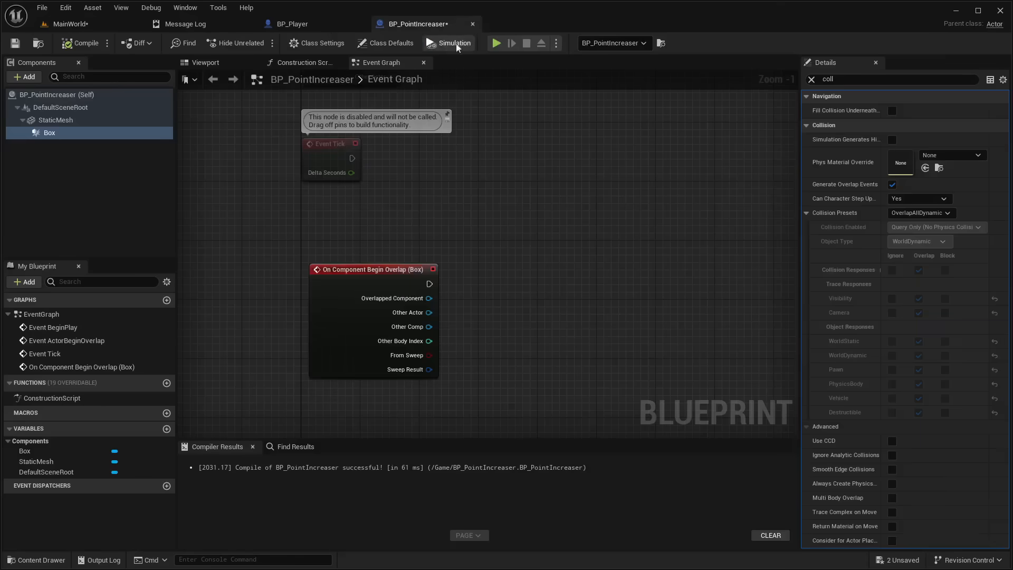
{"action": "left_click", "coordinate": [56, 121]}
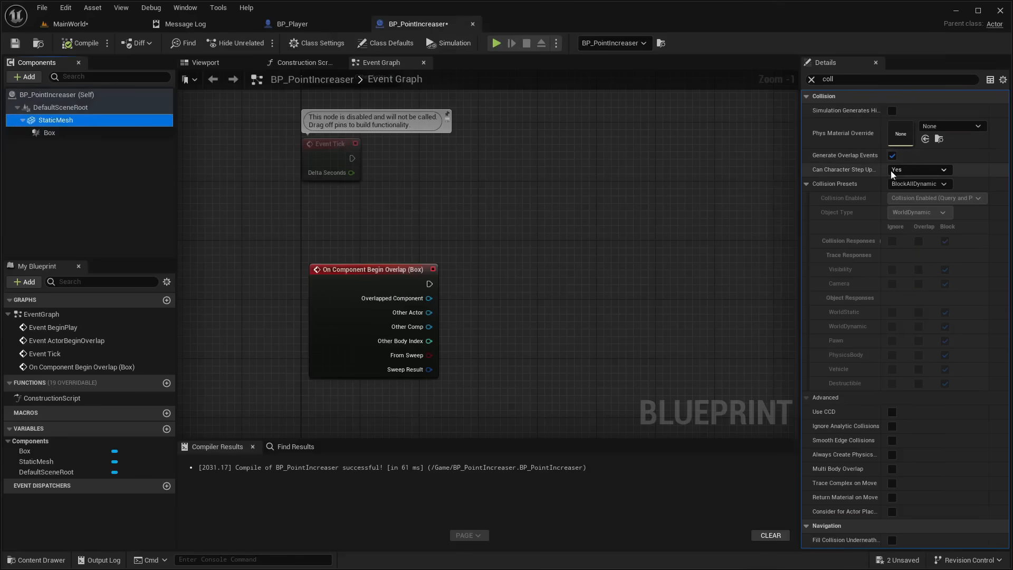
{"action": "left_click", "coordinate": [292, 24]}
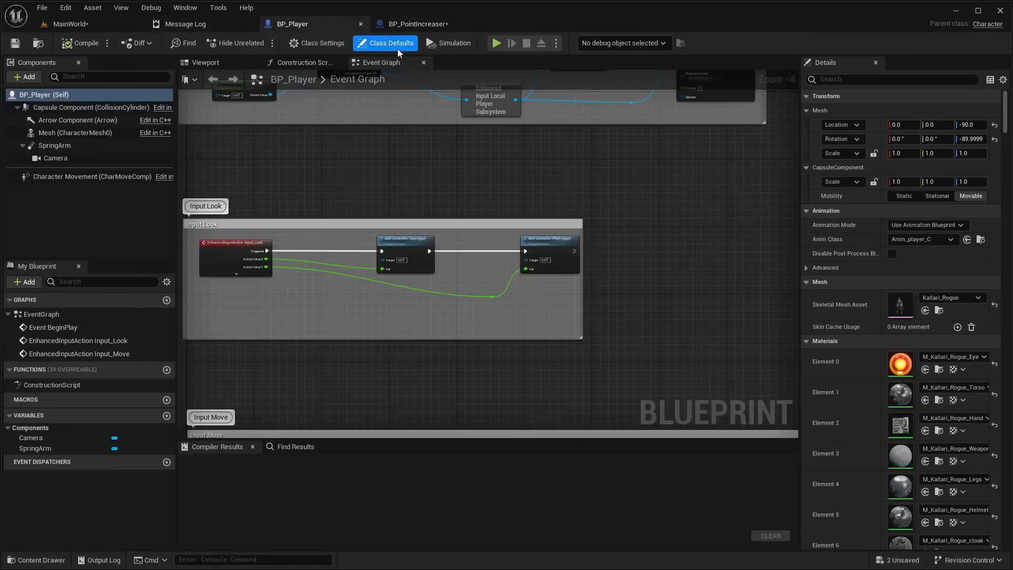
{"action": "left_click", "coordinate": [417, 24]}
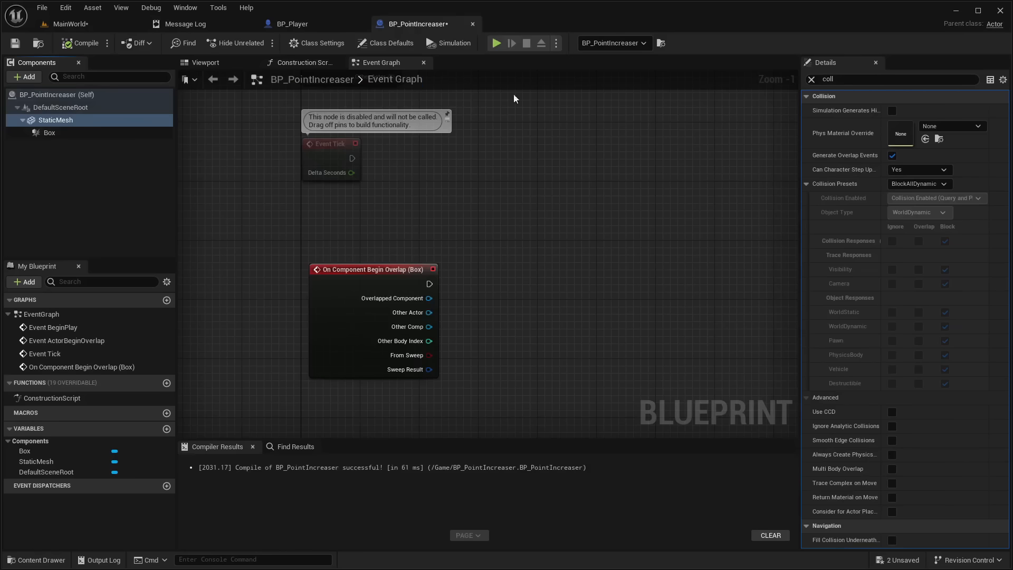
{"action": "left_click", "coordinate": [813, 80]}
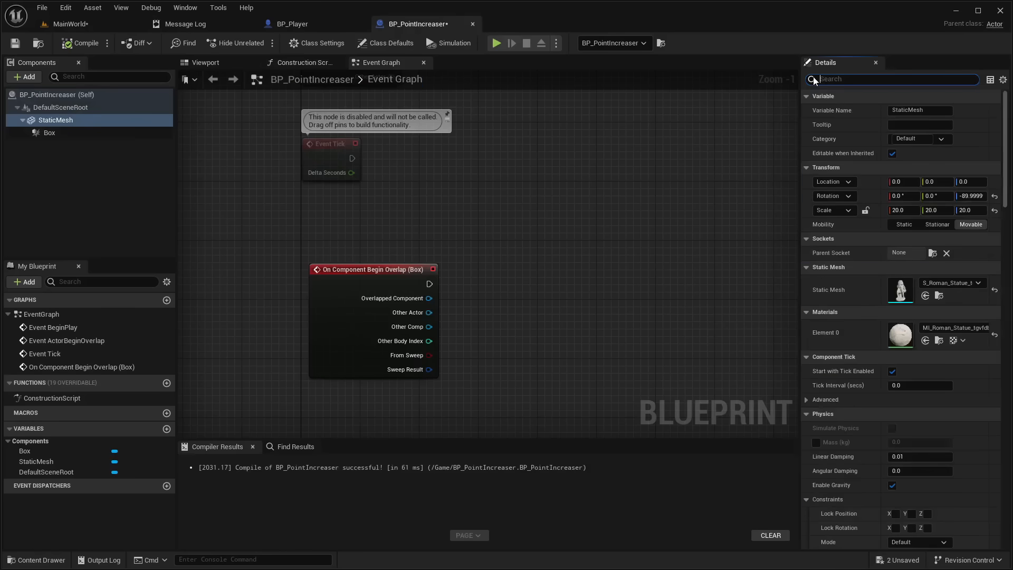
{"action": "left_click", "coordinate": [939, 296]}
{"action": "double_click", "coordinate": [341, 406]}
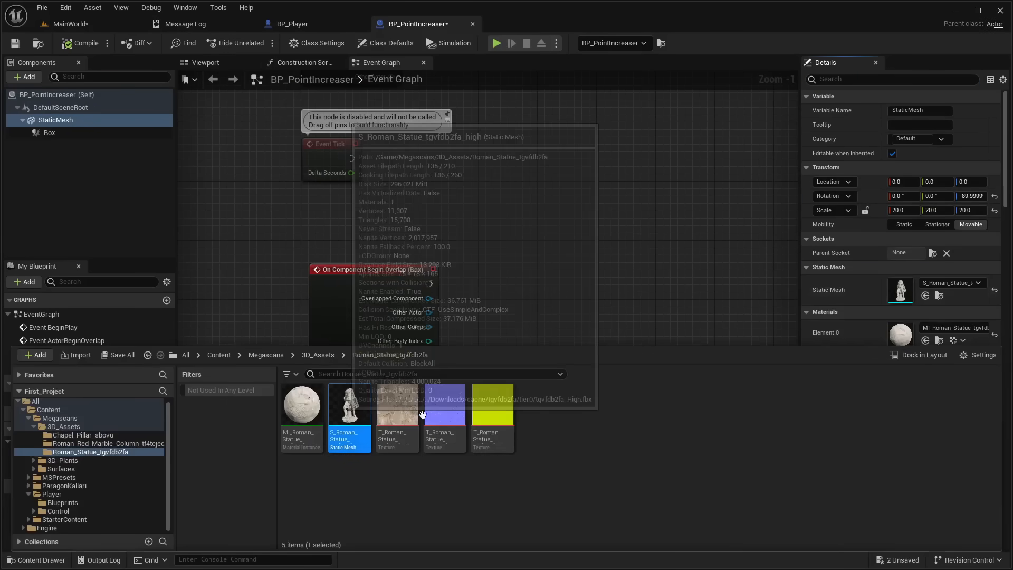
Add a 26DOP simplified collision to the Roman statue mesh and check how it fits around the model
{"action": "left_click", "coordinate": [182, 42]}
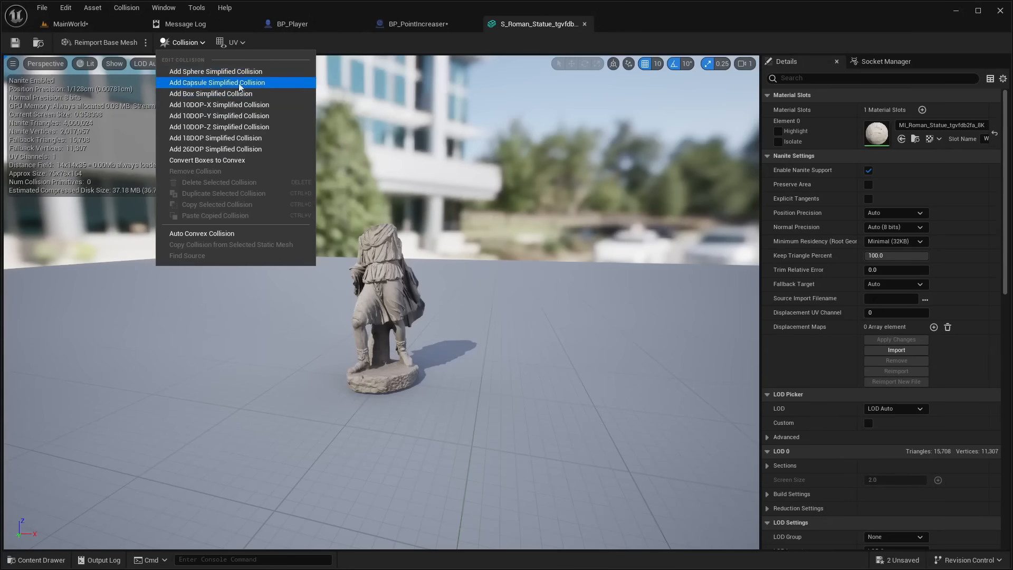
{"action": "left_click", "coordinate": [234, 150]}
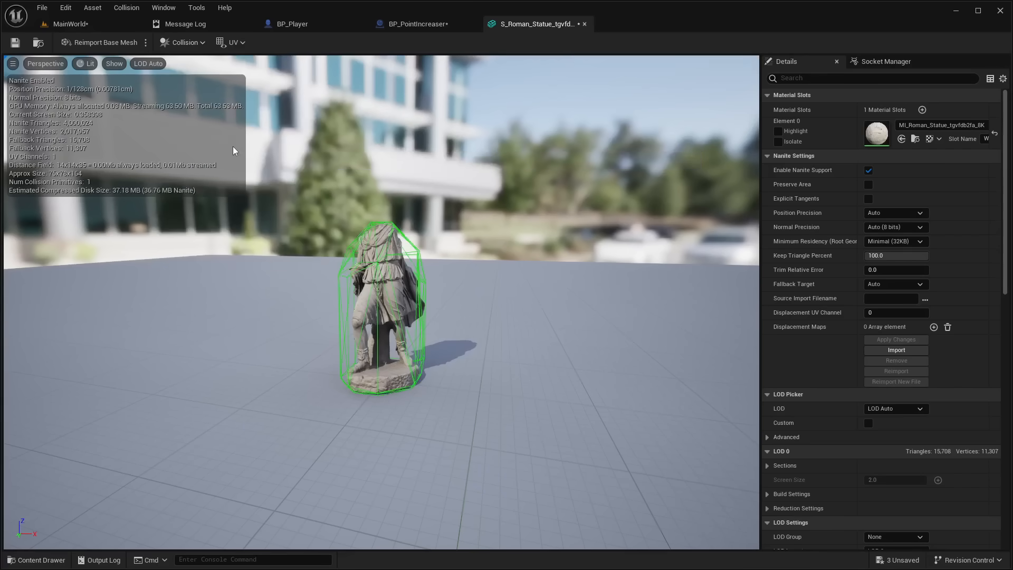
{"action": "right_click_drag", "start_coordinate": [487, 276], "coordinate": [447, 352]}
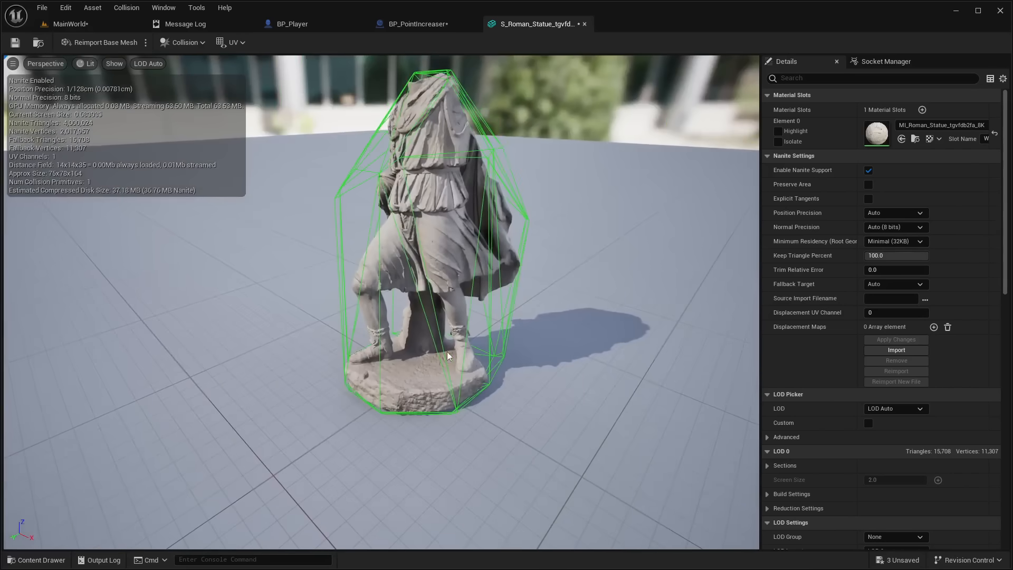
{"action": "right_click_drag", "start_coordinate": [359, 359], "coordinate": [343, 324]}
Return to the MainWorld level and save all modified assets and the level
{"action": "left_click", "coordinate": [97, 26]}
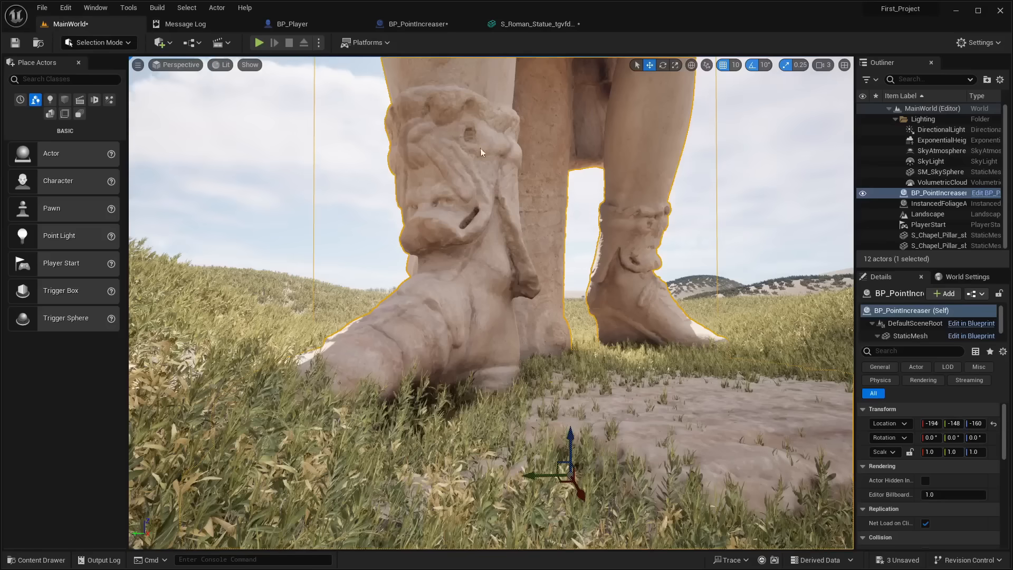
{"action": "key", "text": "s"}
{"action": "mouse_move", "coordinate": [448, 264]}
{"action": "right_mouse_down"}
{"action": "mouse_move", "coordinate": [448, 282]}
{"action": "mouse_move", "coordinate": [458, 281]}
{"action": "right_mouse_up"}
{"action": "left_click", "coordinate": [41, 8]}
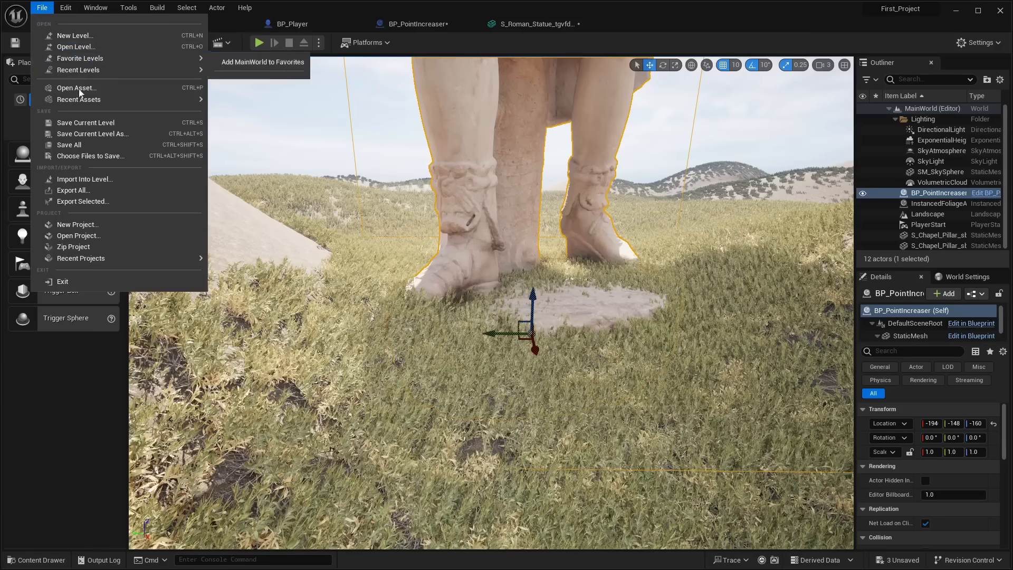
{"action": "left_click", "coordinate": [77, 146]}
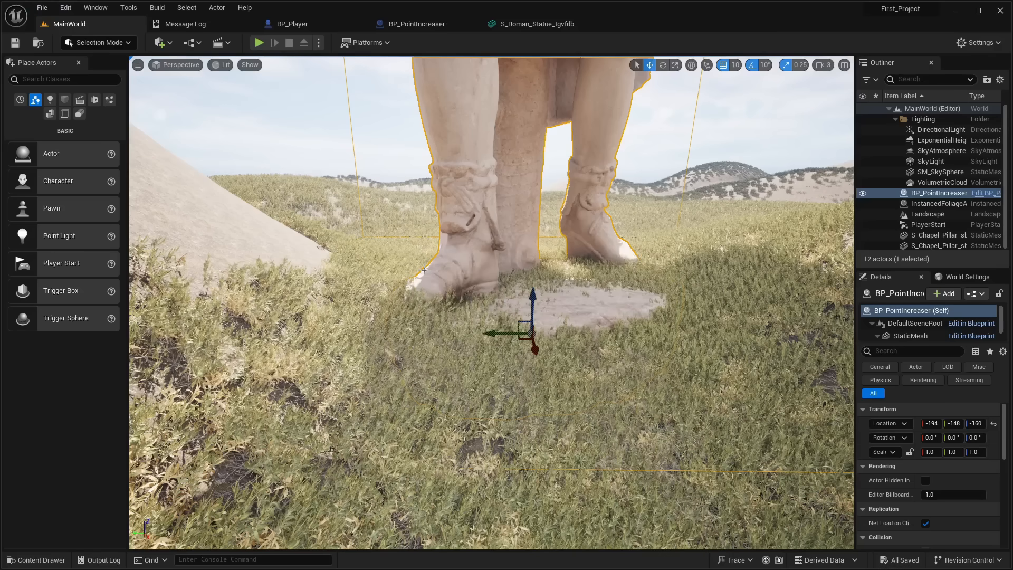
Play MainWorld, run the character up to and around the statue's feet to test its new collision, and end the play session
{"action": "left_click", "coordinate": [259, 42]}
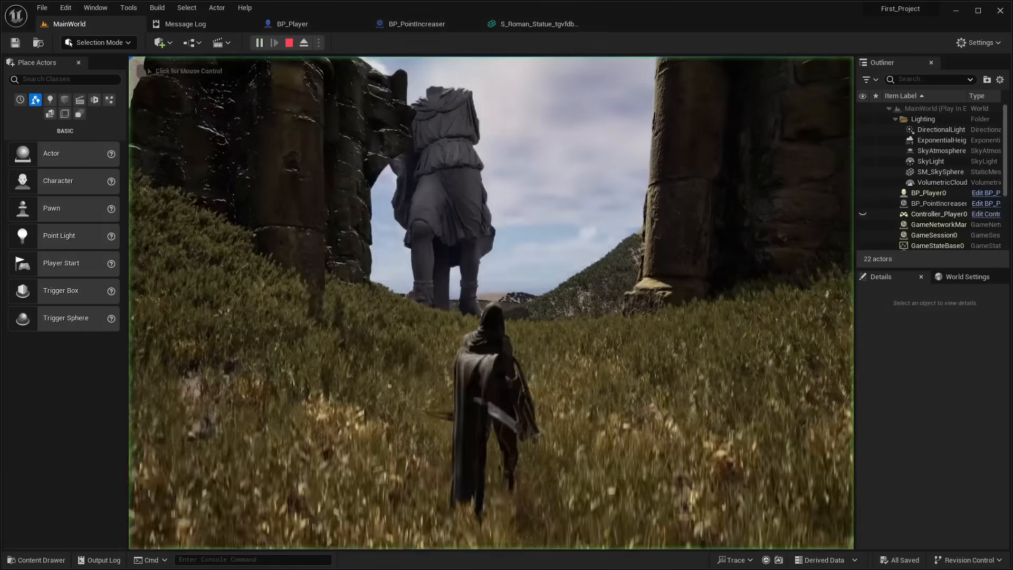
{"action": "key", "text": "w"}
{"action": "key", "text": "w"}
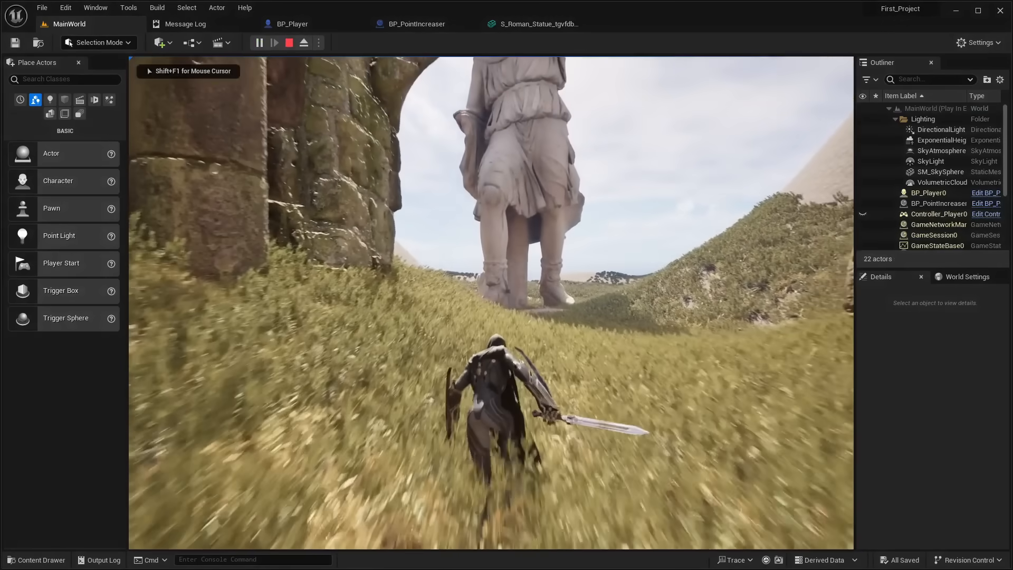
{"action": "key", "text": "w"}
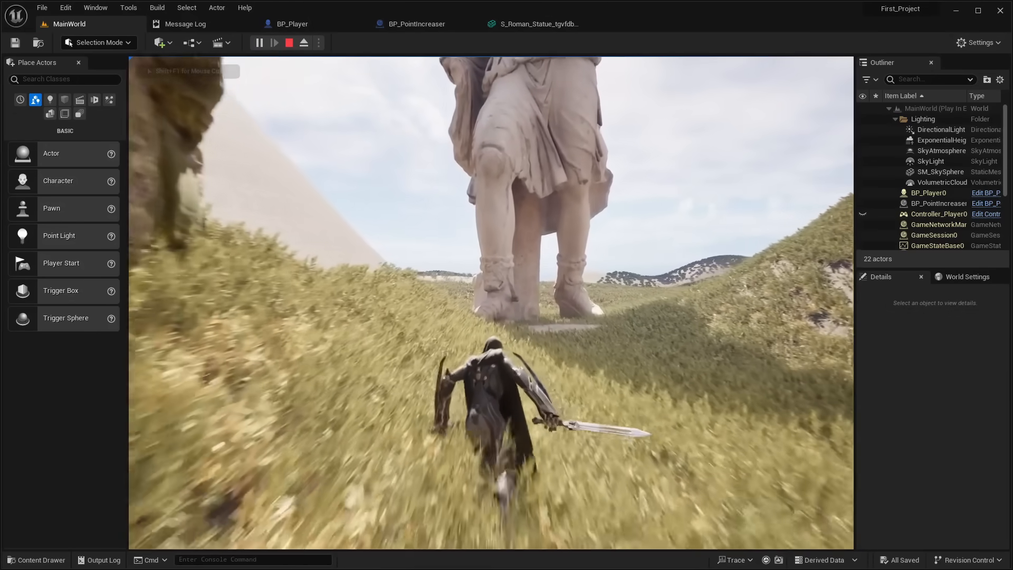
{"action": "key", "text": "w"}
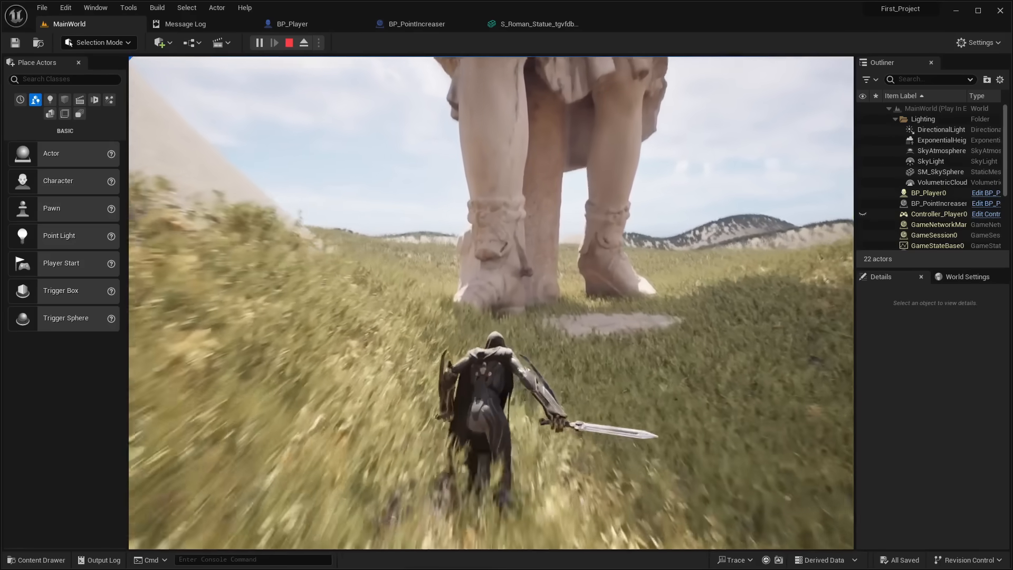
{"action": "key", "text": "w"}
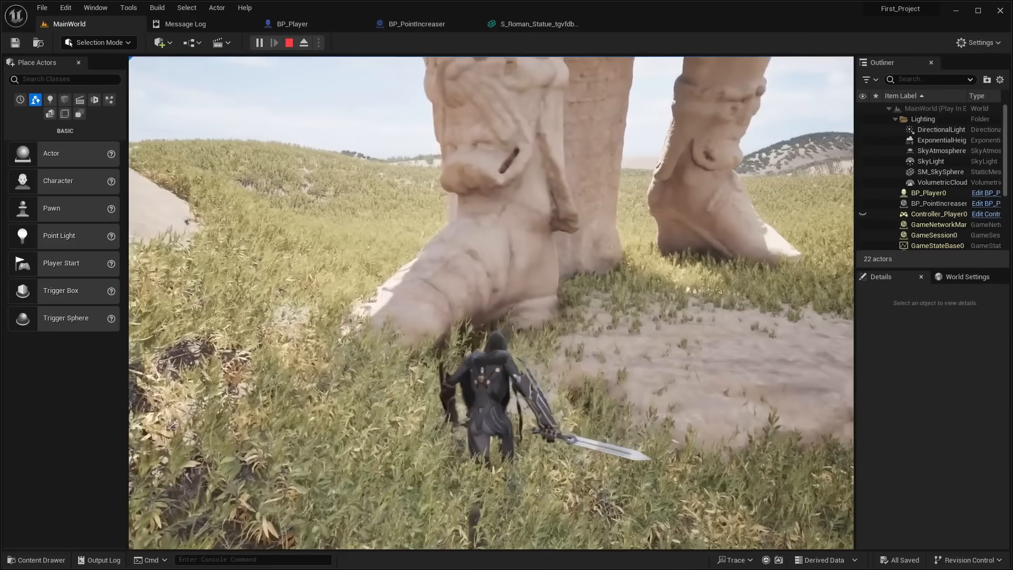
{"action": "key", "text": "w"}
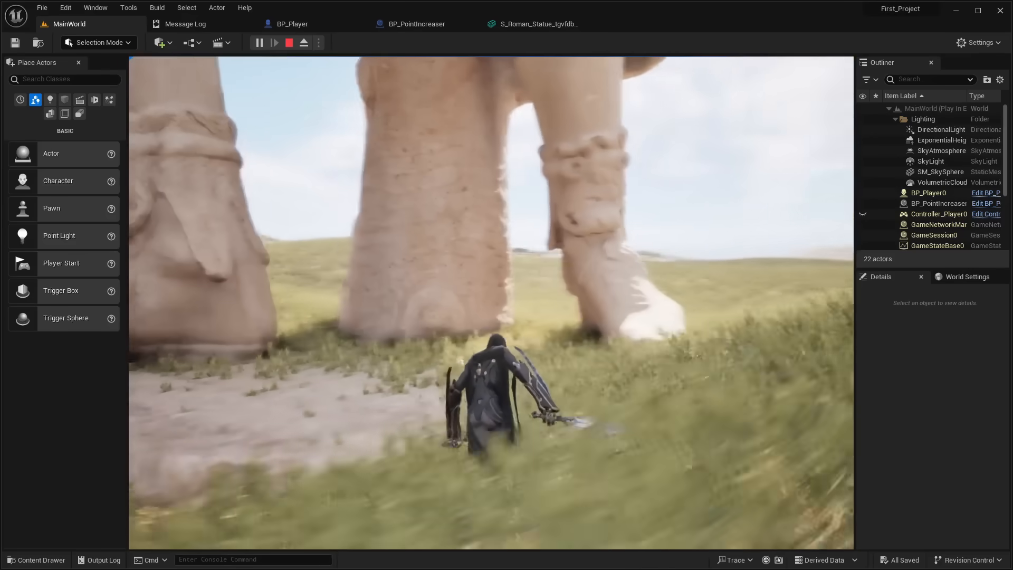
{"action": "key", "text": "w"}
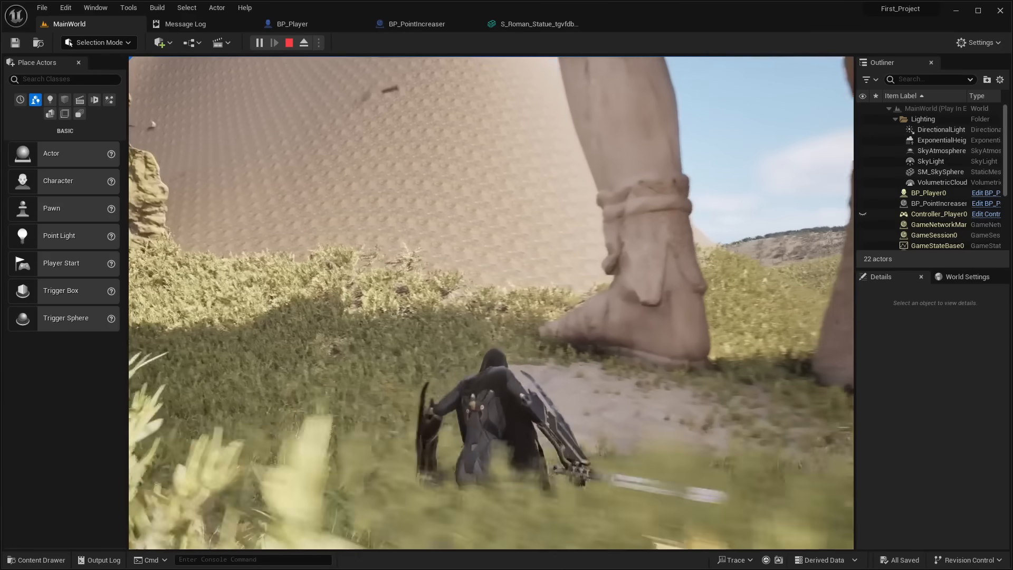
{"action": "key", "text": "w"}
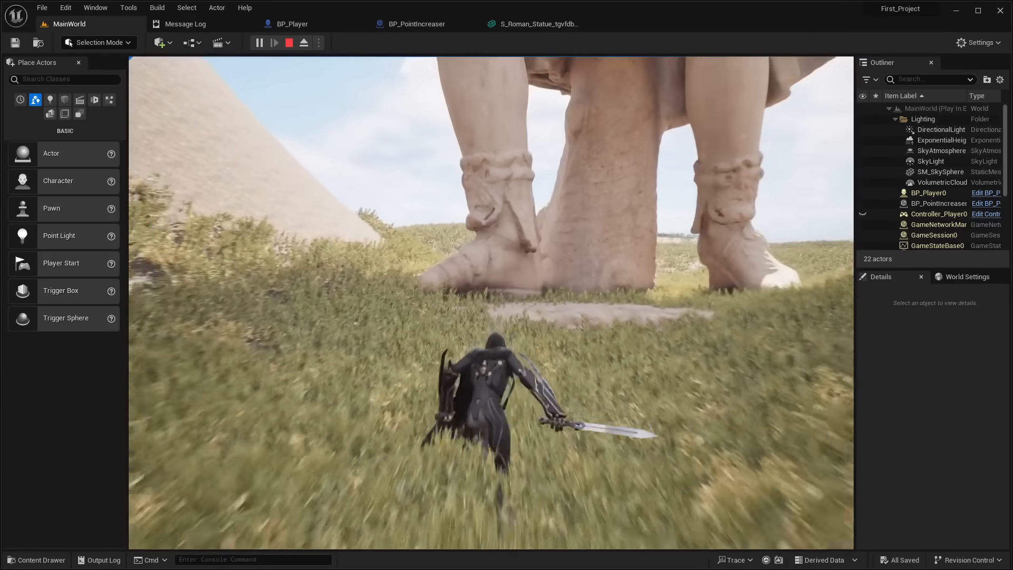
{"action": "key", "text": "Escape"}
{"action": "mouse_move", "coordinate": [490, 304]}
{"action": "right_mouse_down"}
{"action": "mouse_move", "coordinate": [390, 317]}
{"action": "mouse_move", "coordinate": [575, 291]}
{"action": "mouse_move", "coordinate": [496, 309]}
{"action": "mouse_move", "coordinate": [519, 316]}
{"action": "mouse_move", "coordinate": [504, 315]}
{"action": "right_mouse_up"}
{"action": "right_click_drag", "start_coordinate": [496, 190], "coordinate": [429, 187]}
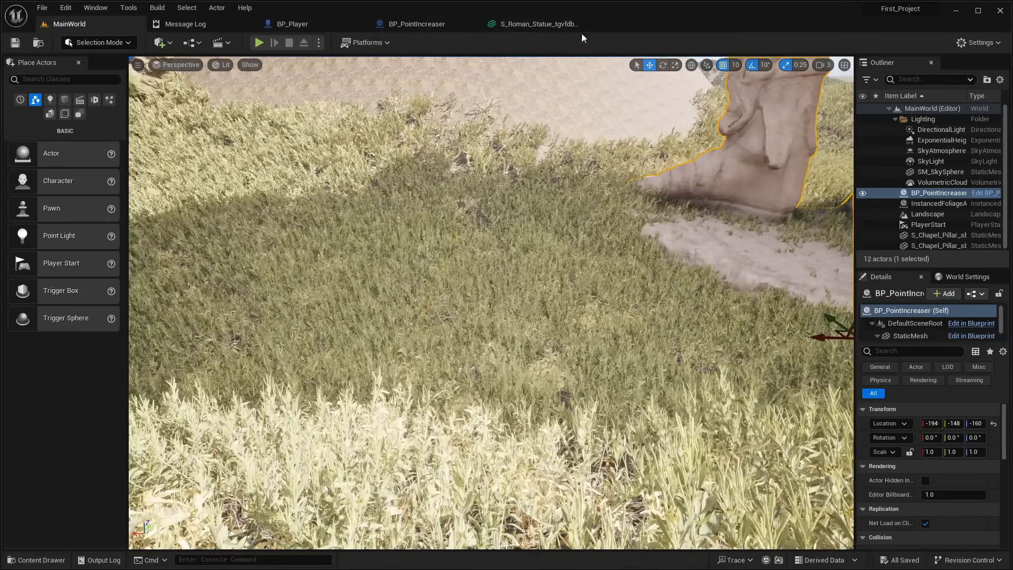
Review the Box component's On Component Begin Overlap event in the BP_PointIncreaser event graph
{"action": "left_click", "coordinate": [533, 23]}
{"action": "left_click", "coordinate": [444, 24]}
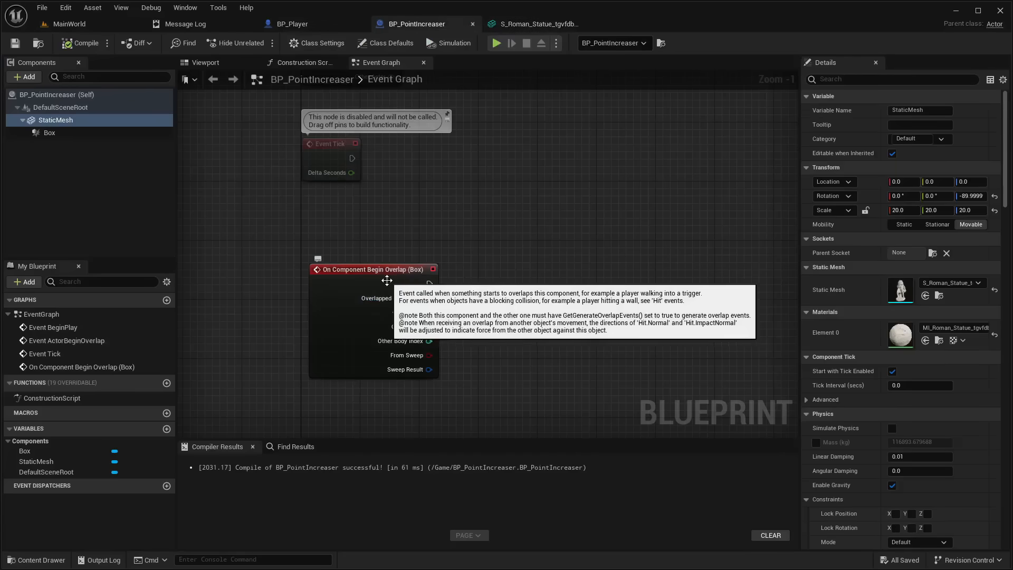
{"action": "right_click_drag", "start_coordinate": [481, 242], "coordinate": [488, 273]}
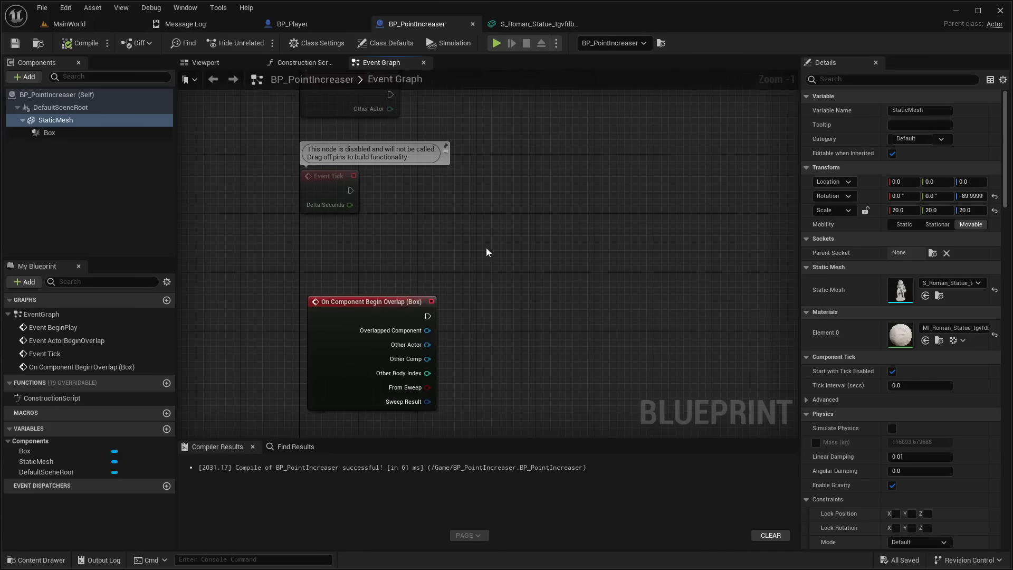
Switch to the BP_Player event graph and go to the empty area below the Input Move group
{"action": "left_click", "coordinate": [279, 24]}
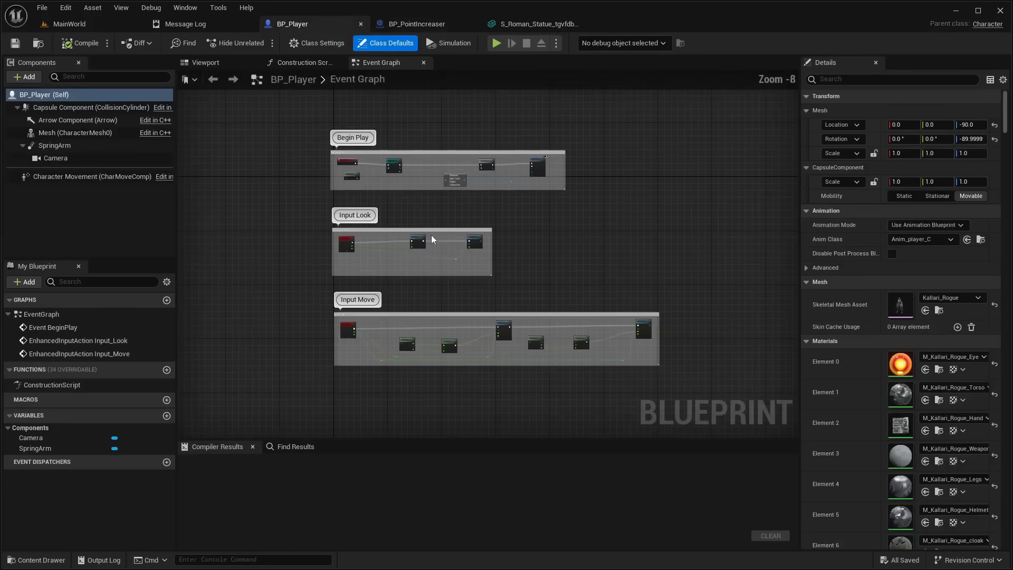
{"action": "right_click_drag", "start_coordinate": [449, 286], "coordinate": [458, 218]}
{"action": "scroll", "coordinate": [375, 304], "scroll_direction": "up", "scroll_amount": 2}
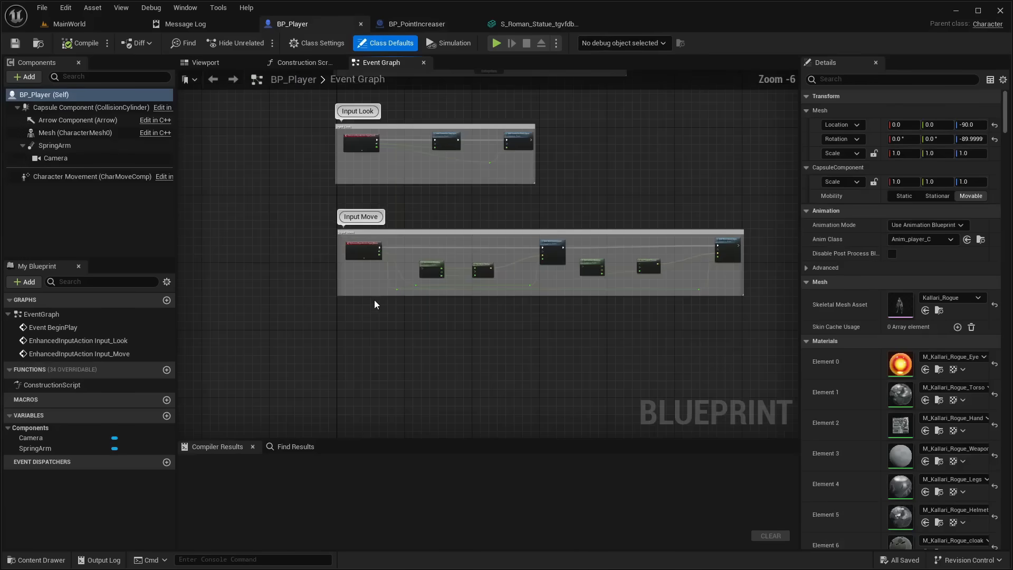
{"action": "scroll", "coordinate": [346, 307], "scroll_direction": "up", "scroll_amount": 2}
{"action": "right_click_drag", "start_coordinate": [344, 310], "coordinate": [394, 231]}
{"action": "scroll", "coordinate": [393, 238], "scroll_direction": "up", "scroll_amount": 3}
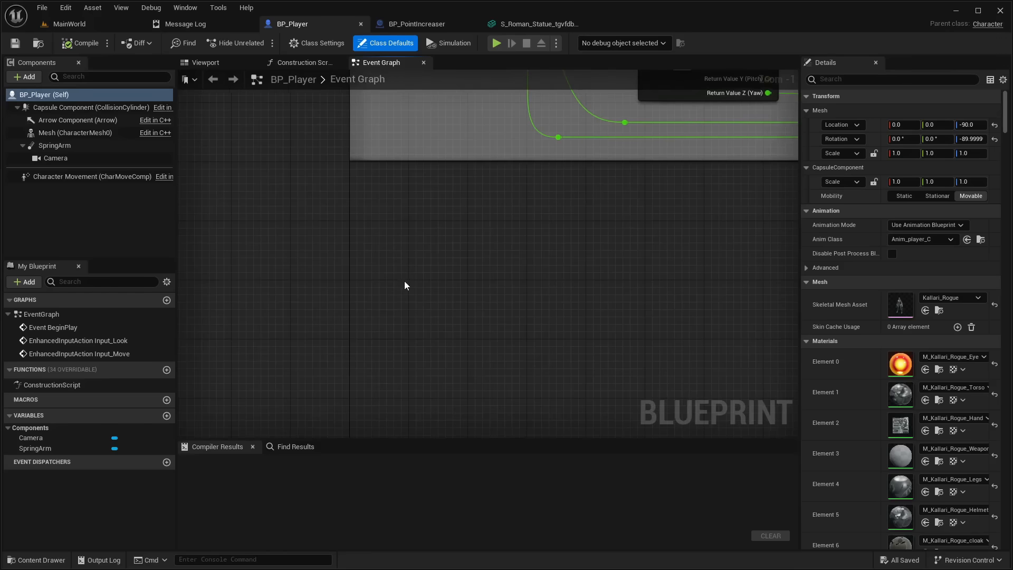
{"action": "right_click", "coordinate": [420, 294]}
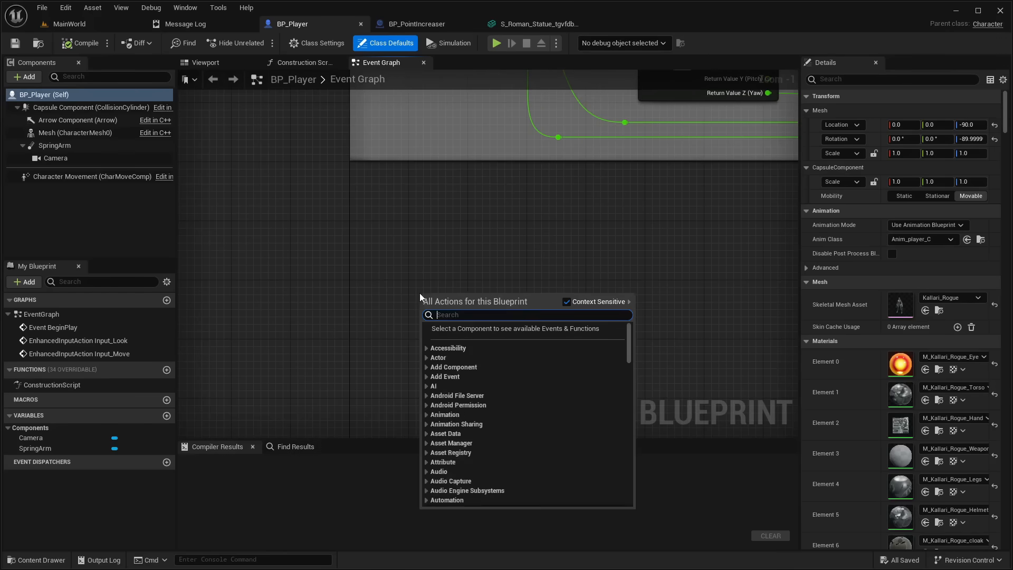
{"action": "type", "text": "custom"}
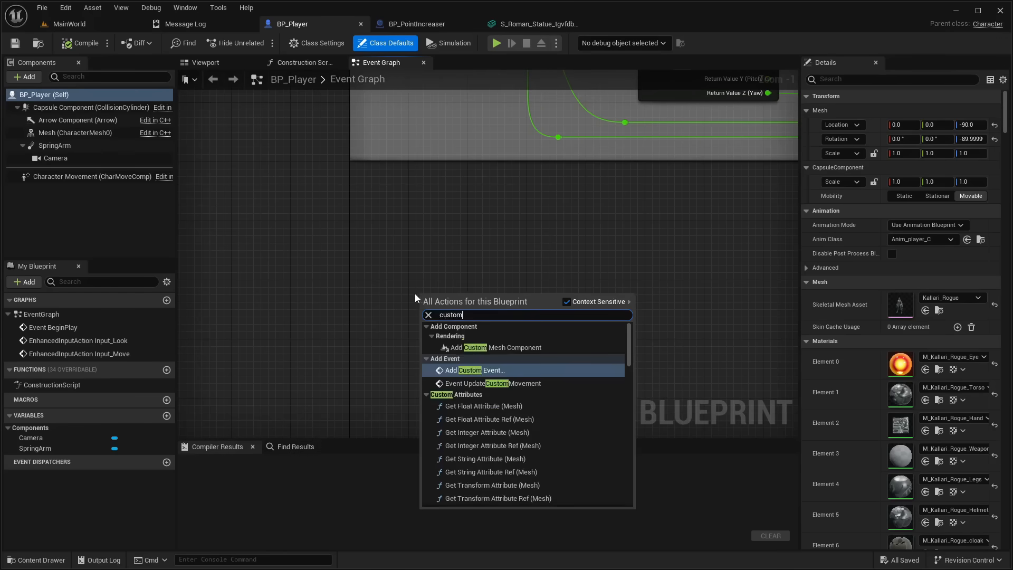
{"action": "left_click", "coordinate": [414, 216]}
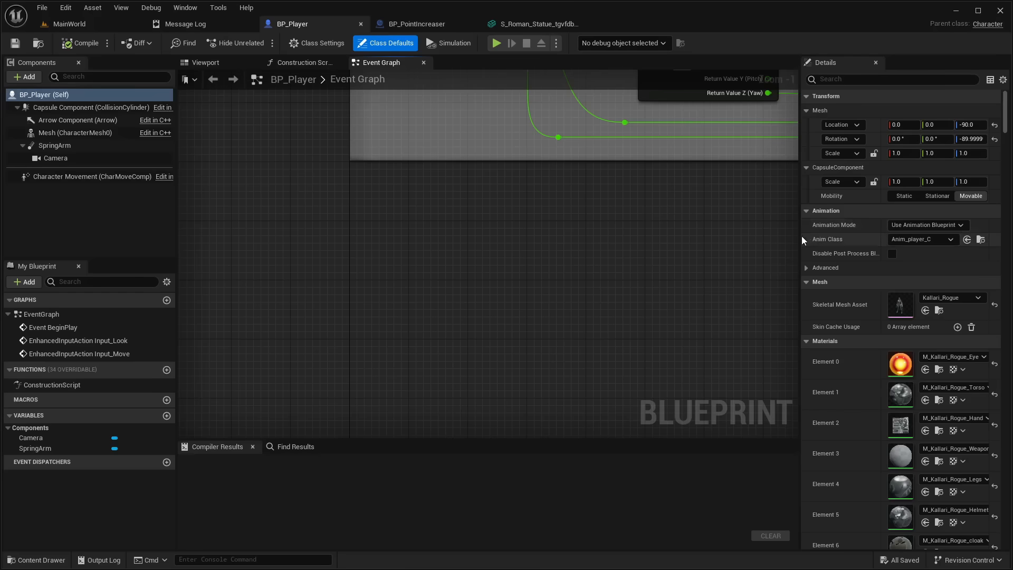
Narrow the details area and set the editor's application scale to 1.25 in the Widget Reflector
{"action": "left_click_drag", "start_coordinate": [799, 239], "coordinate": [840, 240]}
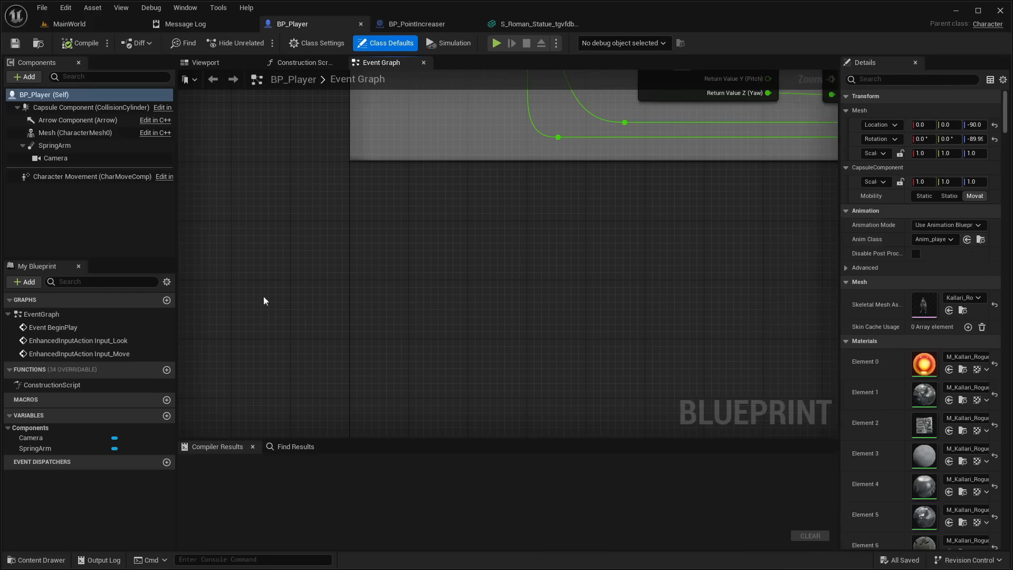
{"action": "key", "text": "ctrl+shift+w"}
{"action": "left_click", "coordinate": [425, 251]}
{"action": "type", "text": "12"}
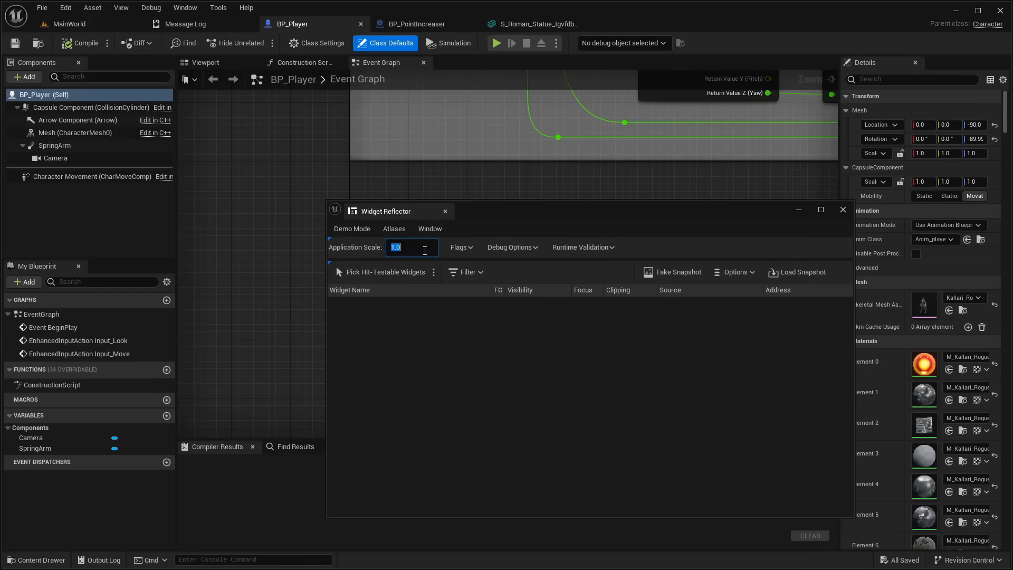
{"action": "key", "text": "BackSpace"}
{"action": "type", "text": ".25"}
{"action": "key", "text": "Return"}
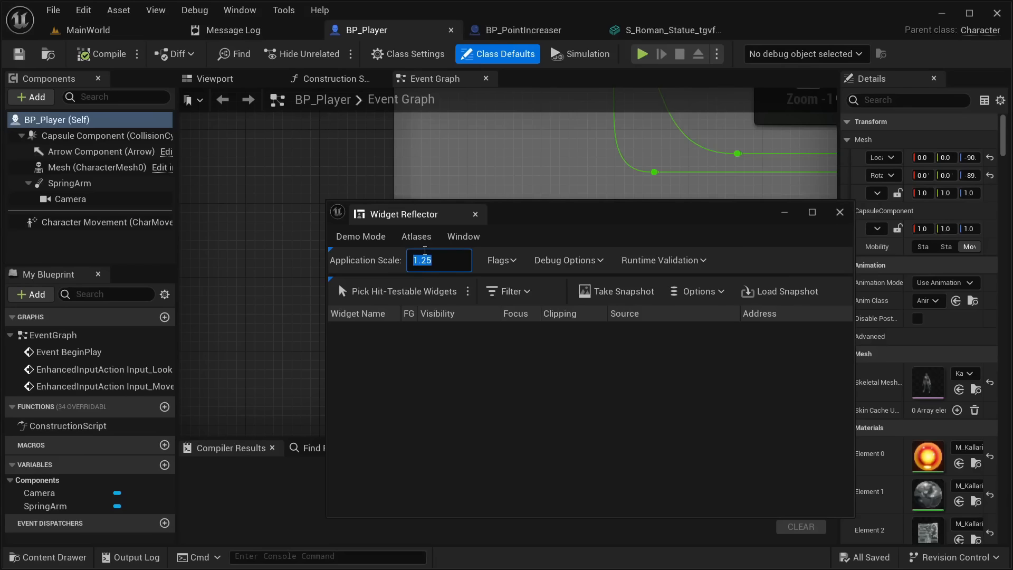
{"action": "left_click", "coordinate": [839, 212]}
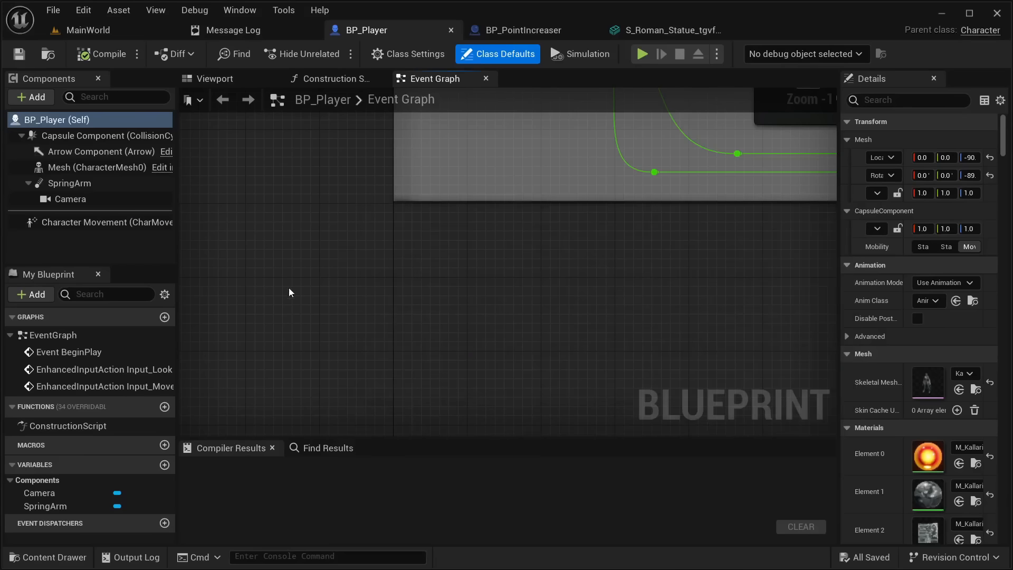
Add a custom event named Increase_Points below the Input Move group in the BP_Player event graph
{"action": "right_click_drag", "start_coordinate": [291, 291], "coordinate": [401, 286]}
{"action": "right_click", "coordinate": [368, 280]}
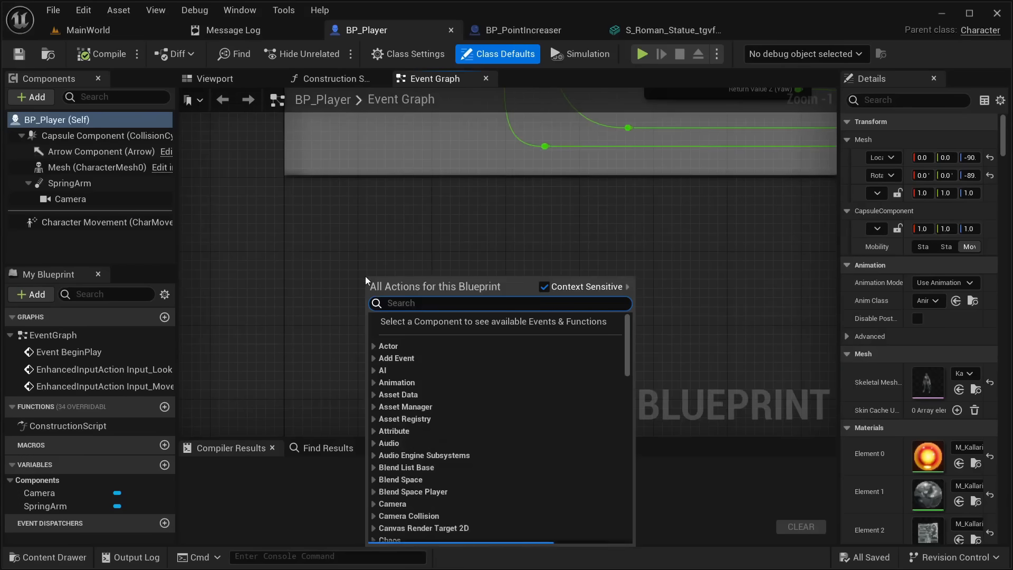
{"action": "left_click", "coordinate": [316, 289]}
{"action": "right_click", "coordinate": [329, 276]}
{"action": "type", "text": "custom"}
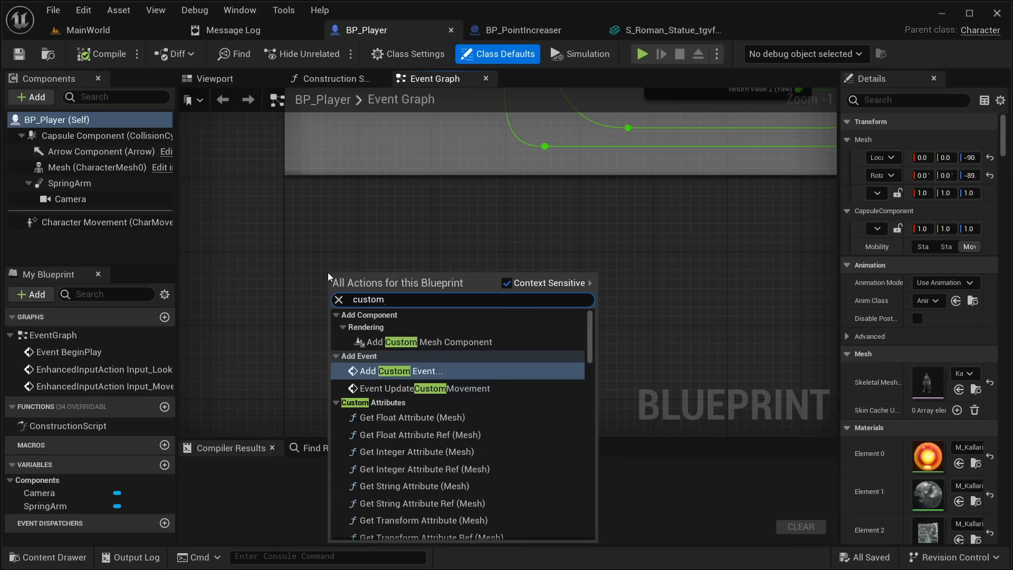
{"action": "key", "text": "Return"}
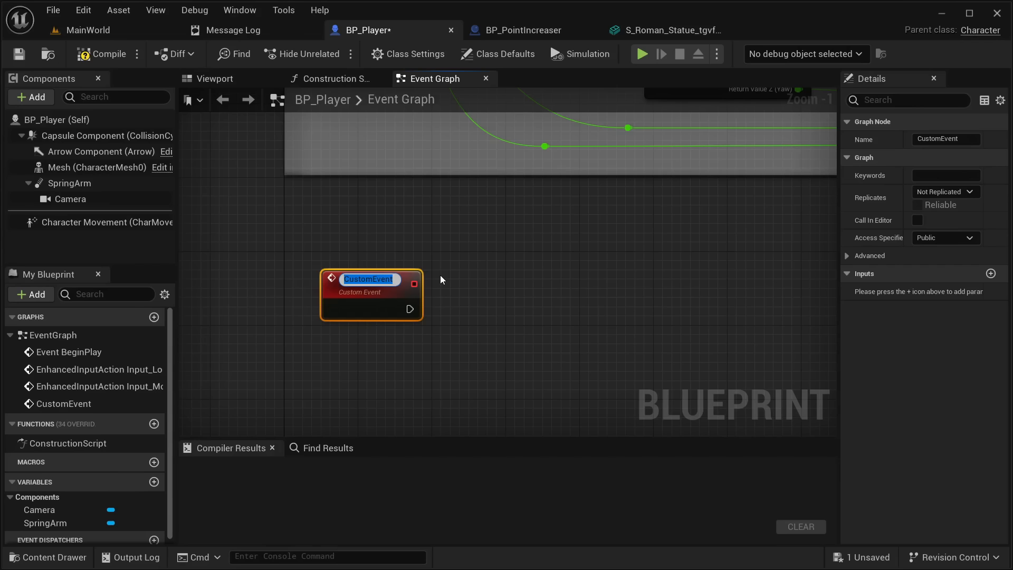
{"action": "type", "text": "Increase"}
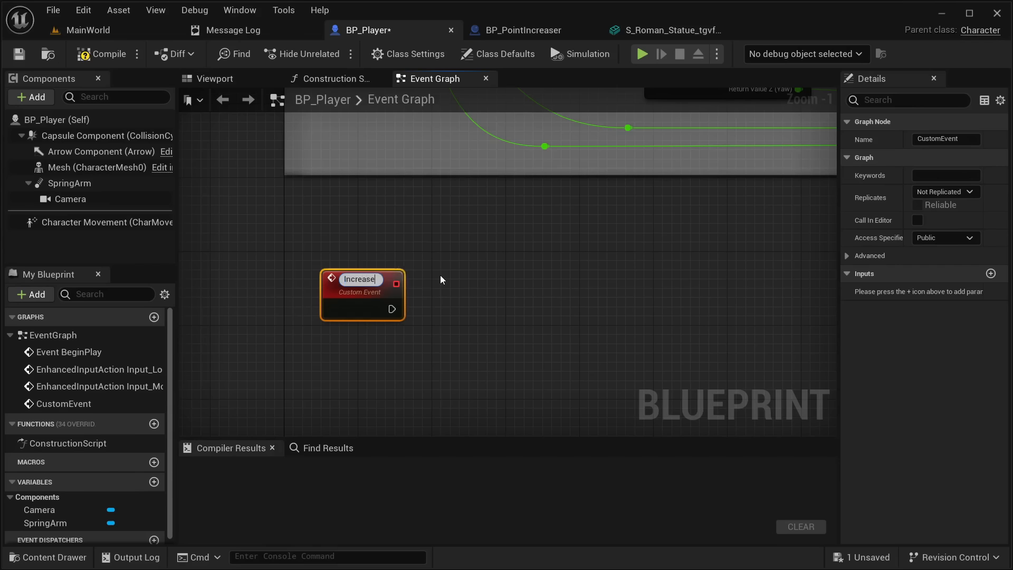
{"action": "type", "text": "_Points"}
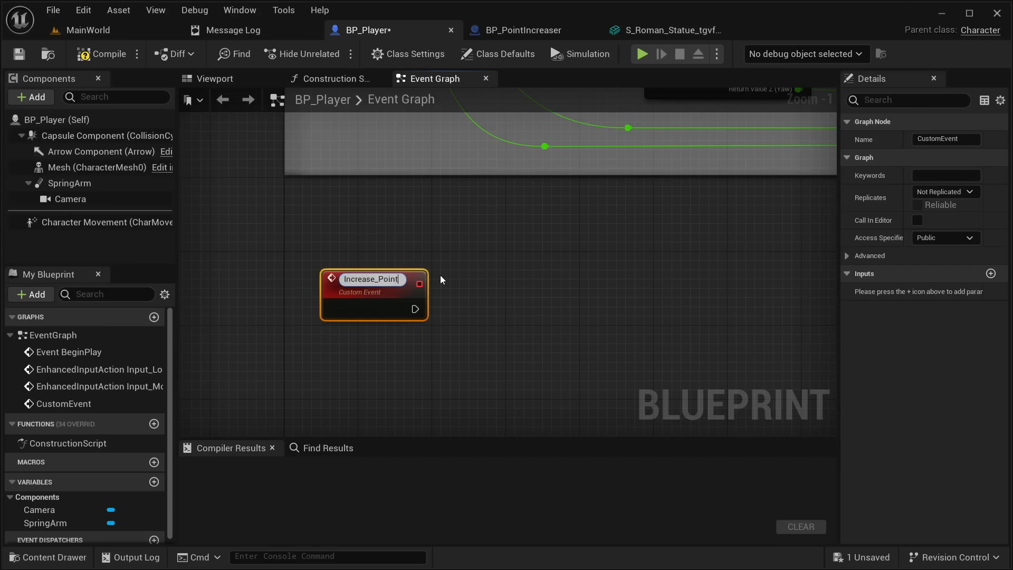
{"action": "key", "text": "Return"}
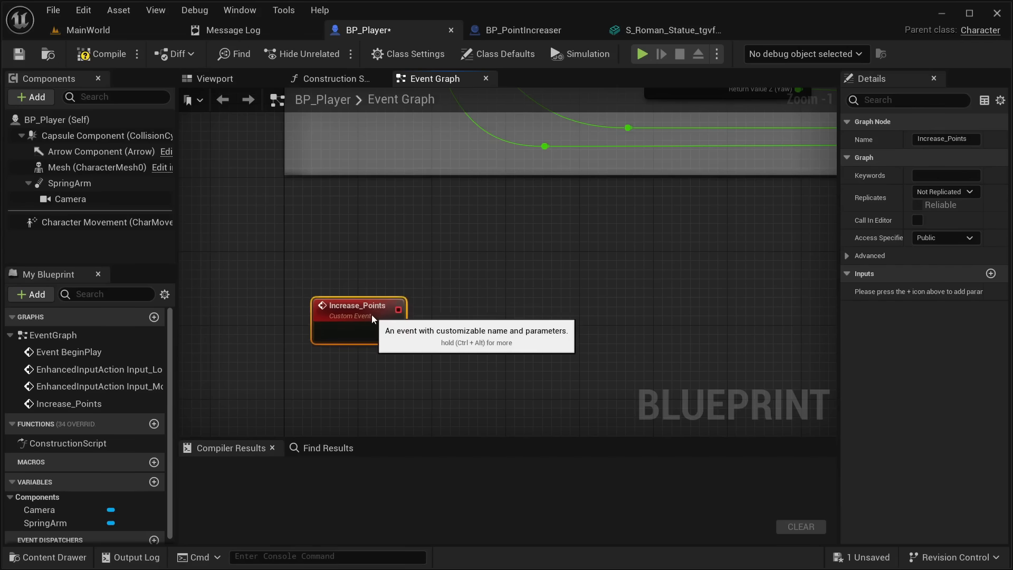
Reposition the Increase_Points event node and rename it Increase_Points_Custom_Event
{"action": "scroll", "coordinate": [372, 293], "scroll_direction": "down", "scroll_amount": 2}
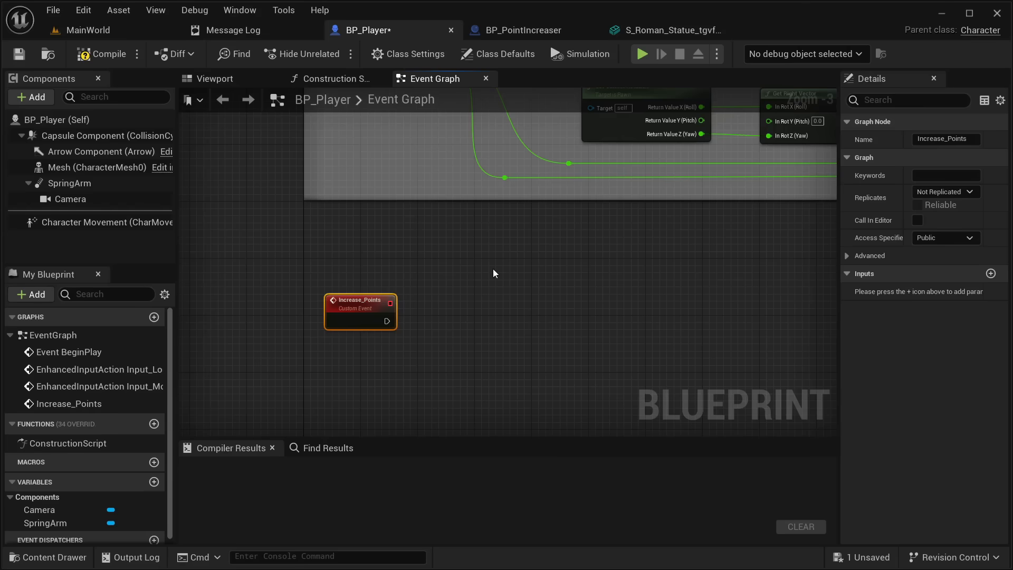
{"action": "right_click_drag", "start_coordinate": [426, 289], "coordinate": [436, 234]}
{"action": "left_click_drag", "start_coordinate": [380, 247], "coordinate": [387, 268]}
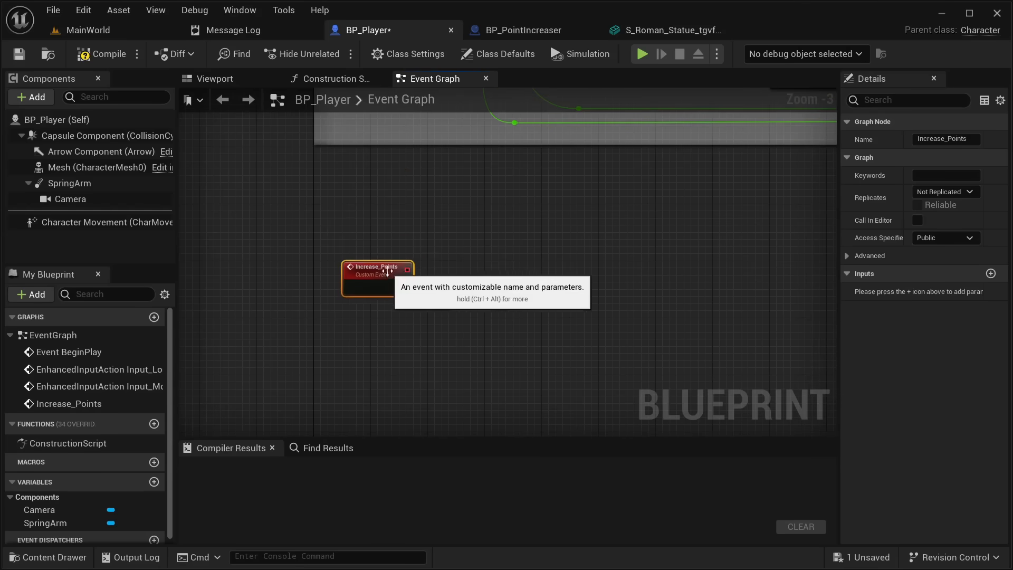
{"action": "left_click", "coordinate": [431, 227]}
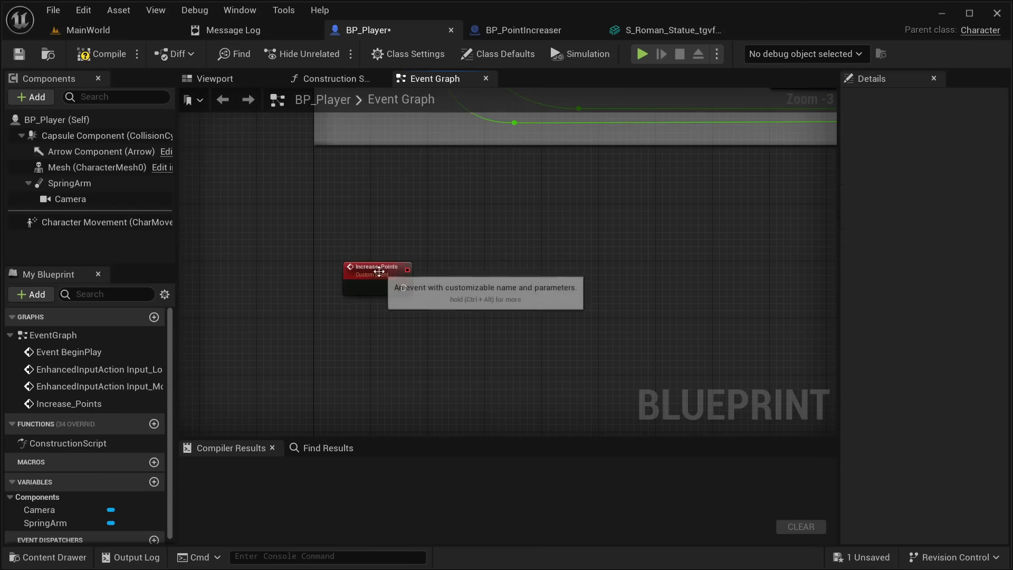
{"action": "left_click", "coordinate": [392, 272]}
{"action": "left_click", "coordinate": [970, 139]}
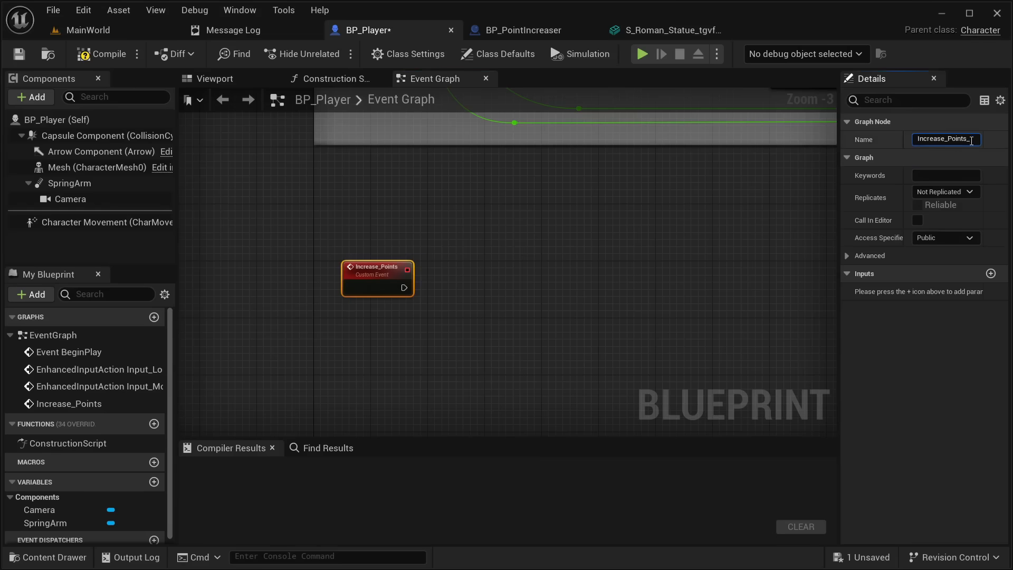
{"action": "type", "text": "_Custom_Event"}
{"action": "key", "text": "Return"}
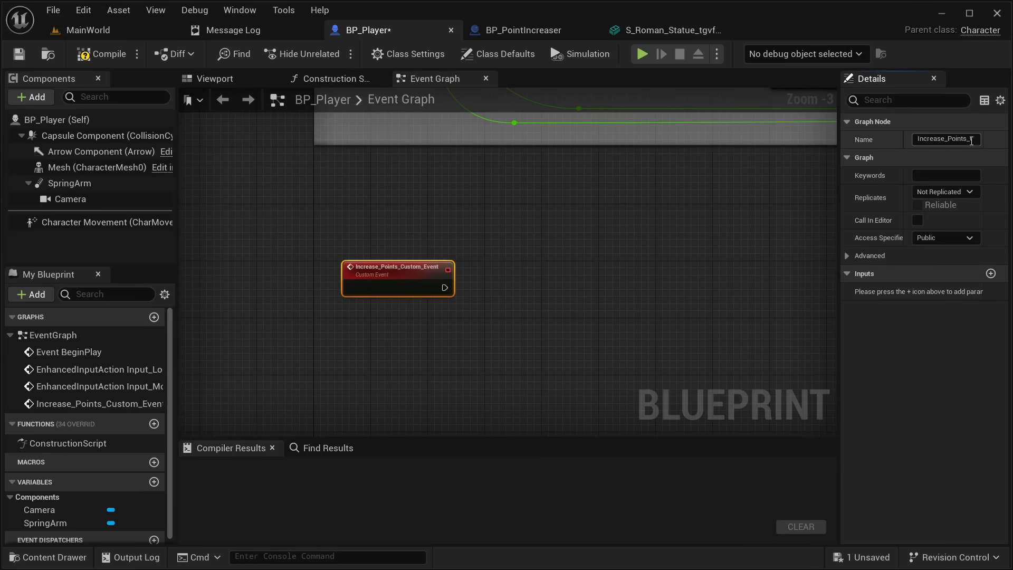
Create a new function named Increase_Points_Function in BP_Player
{"action": "left_click", "coordinate": [500, 285]}
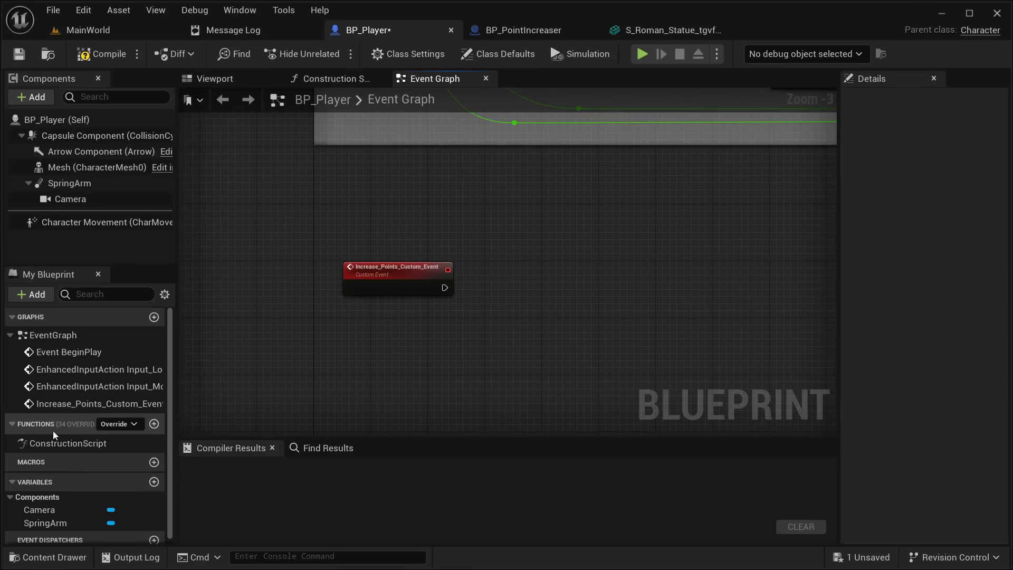
{"action": "left_click", "coordinate": [154, 424]}
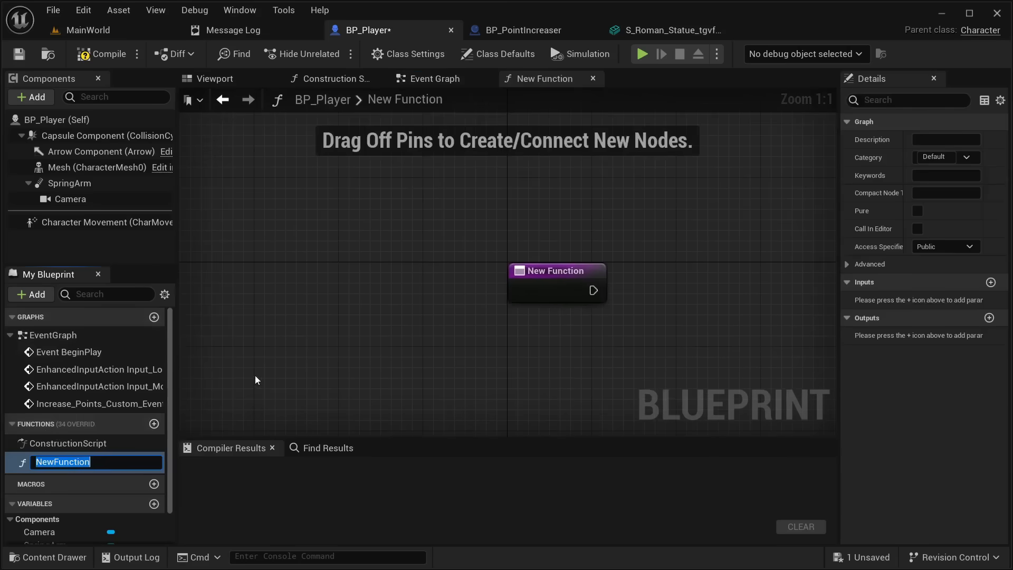
{"action": "key", "text": "BackSpace"}
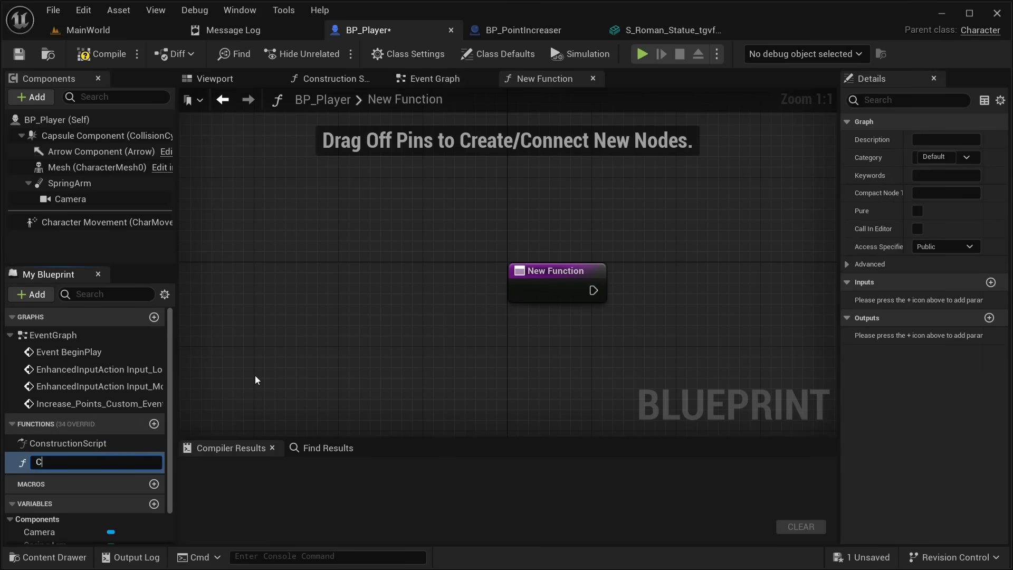
{"action": "type", "text": "Increase_Points"}
{"action": "type", "text": "_Function"}
{"action": "key", "text": "Return"}
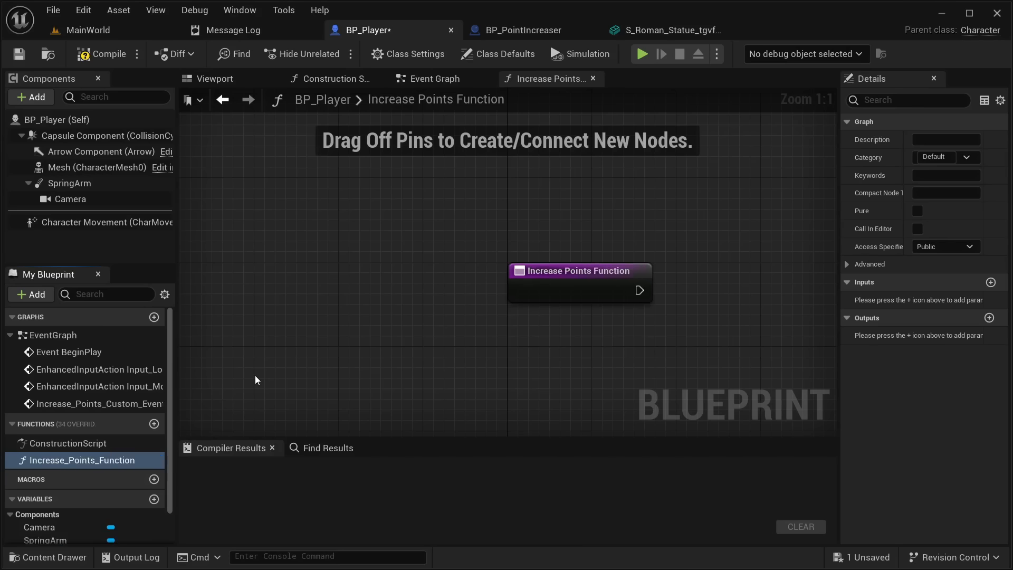
Compare the event graph with the Increase_Points_Function graph, ending with the Increase_Points_Custom_Event node selected
{"action": "left_click", "coordinate": [457, 85]}
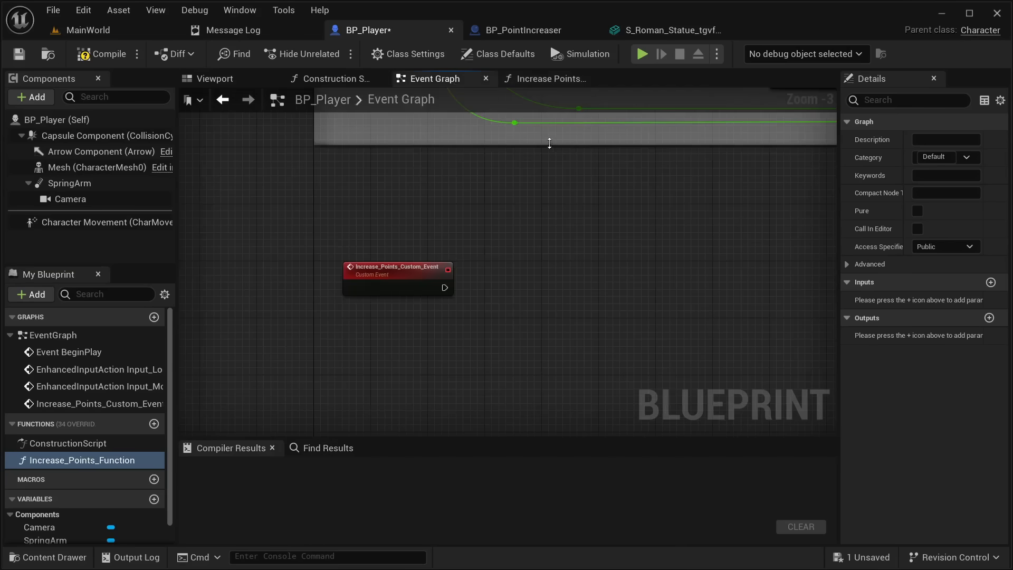
{"action": "left_click", "coordinate": [517, 83]}
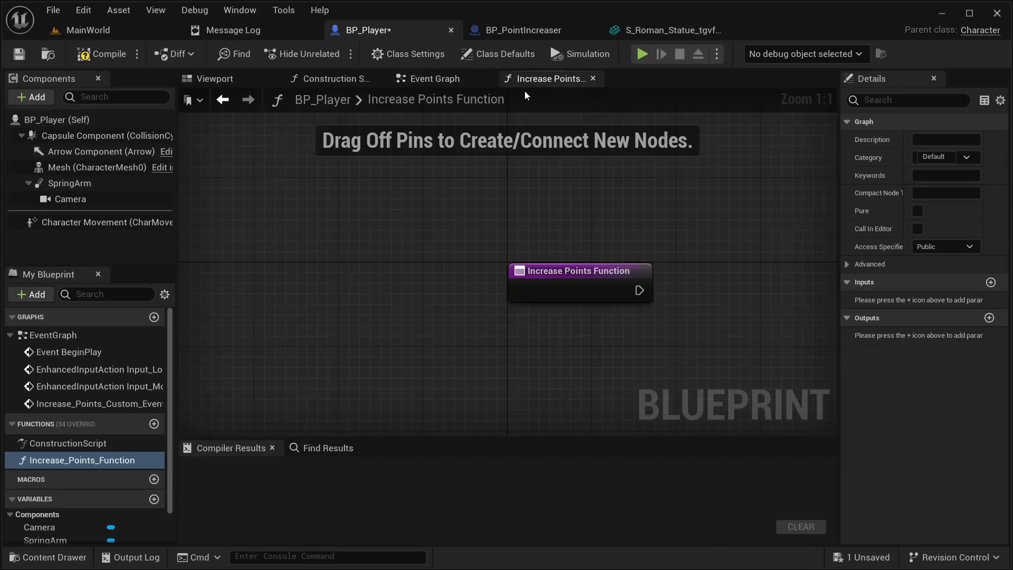
{"action": "left_click", "coordinate": [457, 76]}
{"action": "left_click", "coordinate": [406, 267]}
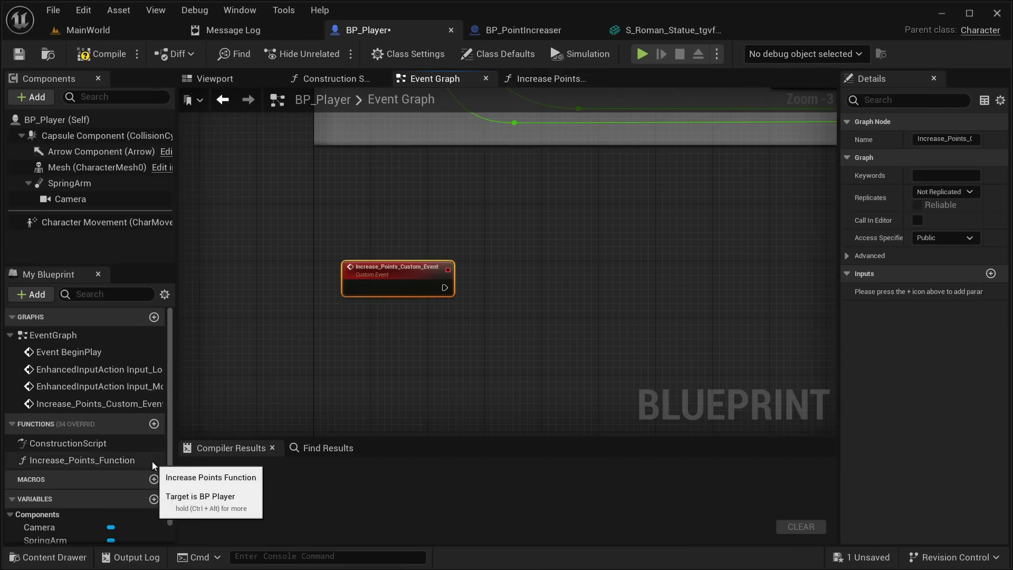
Add a variable named CurrentPoints of type Integer to BP_Player and compile the blueprint
{"action": "scroll", "coordinate": [152, 461], "scroll_direction": "down", "scroll_amount": 1}
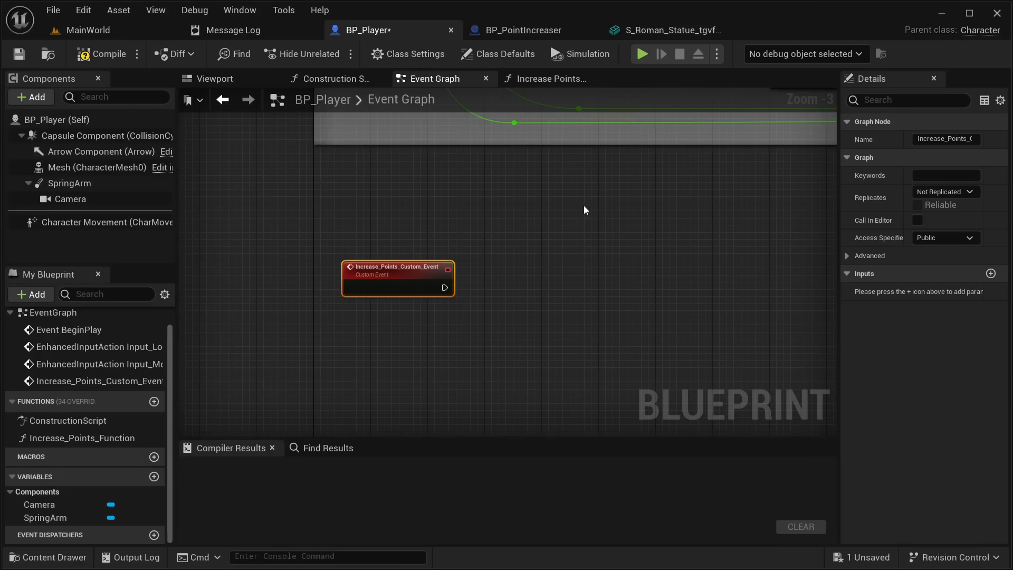
{"action": "left_click", "coordinate": [154, 476]}
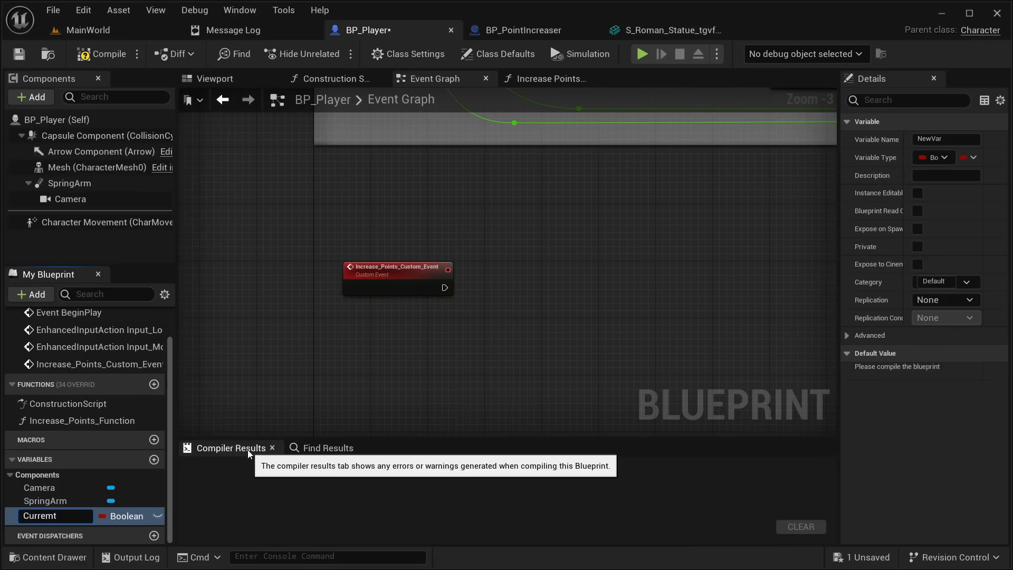
{"action": "type", "text": "CurrentPoints"}
{"action": "key", "text": "Return"}
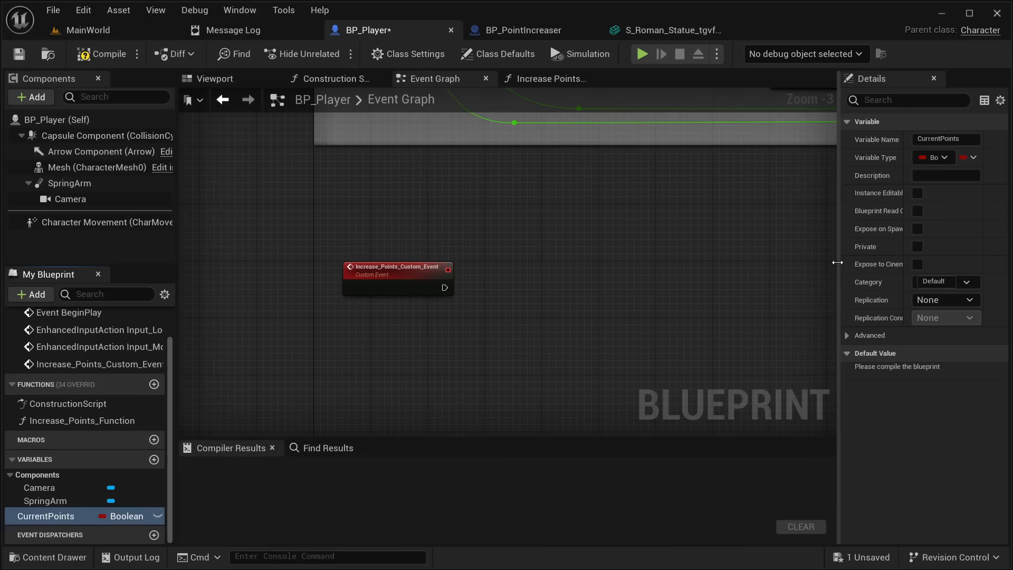
{"action": "left_click_drag", "start_coordinate": [837, 262], "coordinate": [759, 262]}
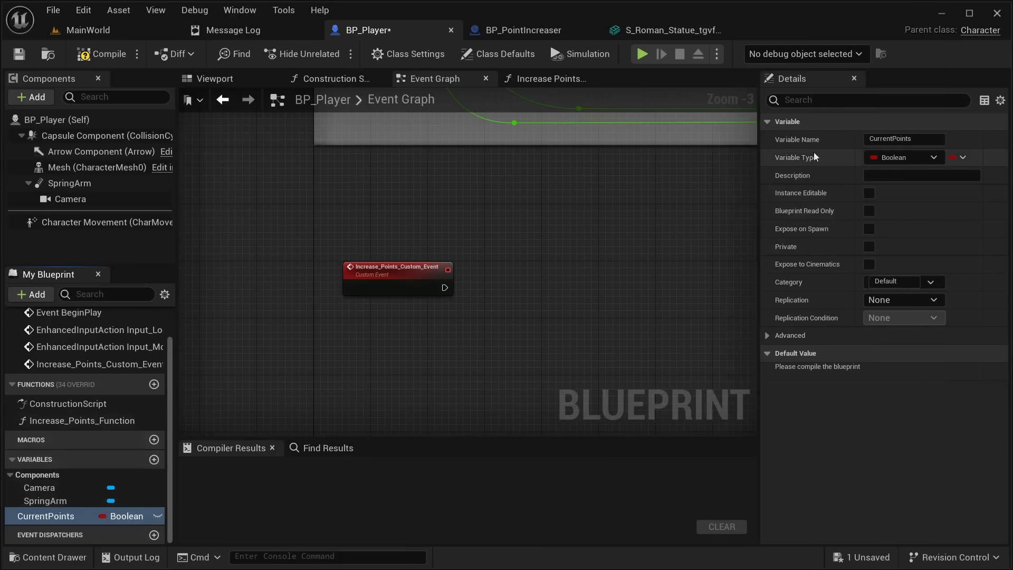
{"action": "left_click", "coordinate": [897, 158]}
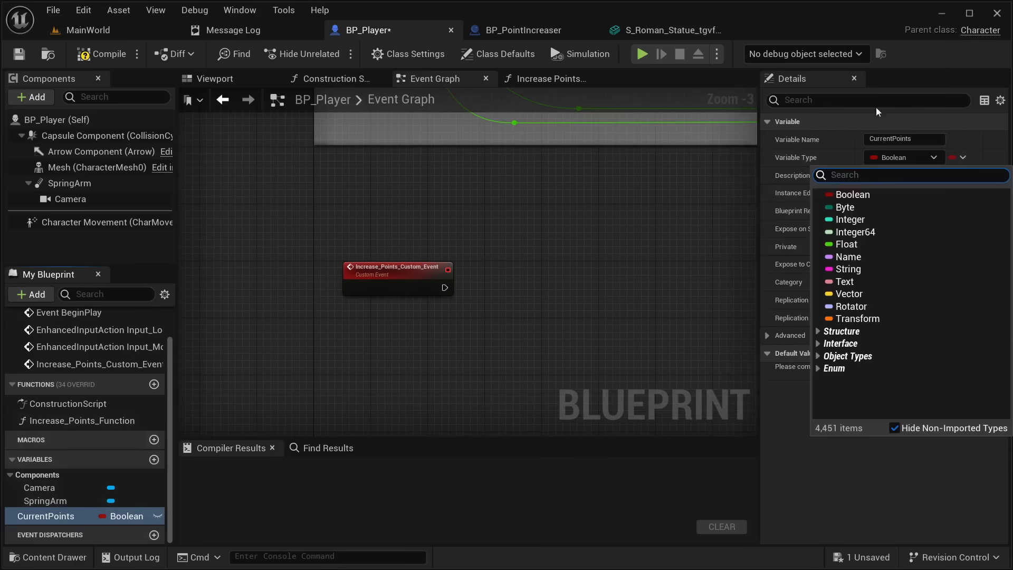
{"action": "left_click", "coordinate": [851, 220]}
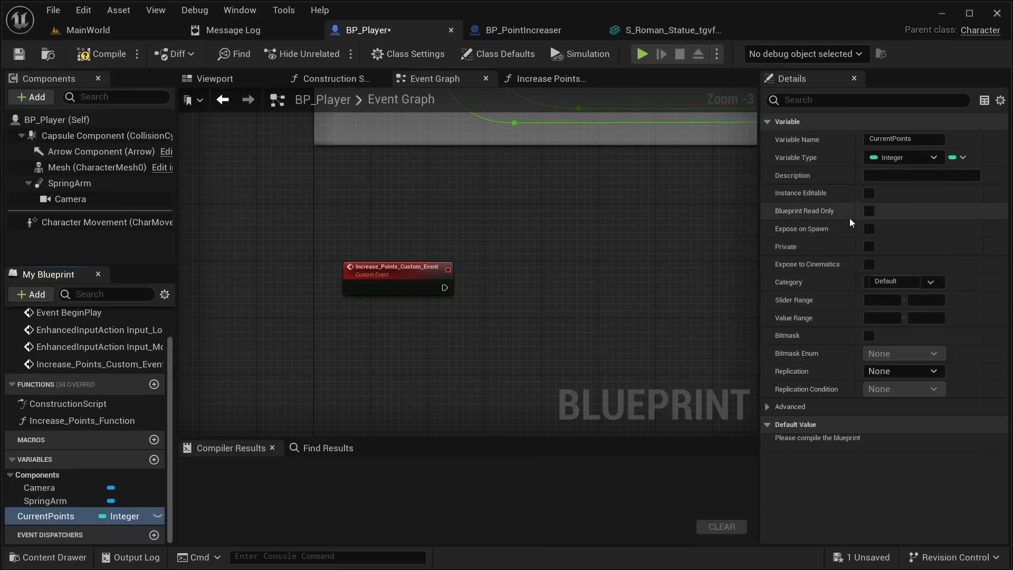
{"action": "left_click", "coordinate": [103, 51]}
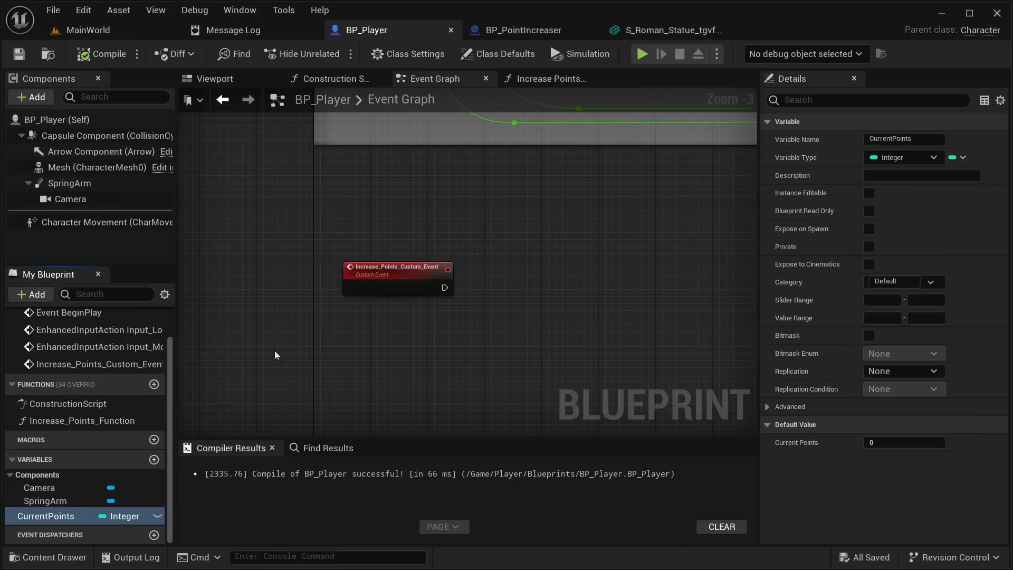
Add an Integer variable named MaxPoints to BP_Player and compile the blueprint
{"action": "left_click", "coordinate": [154, 459]}
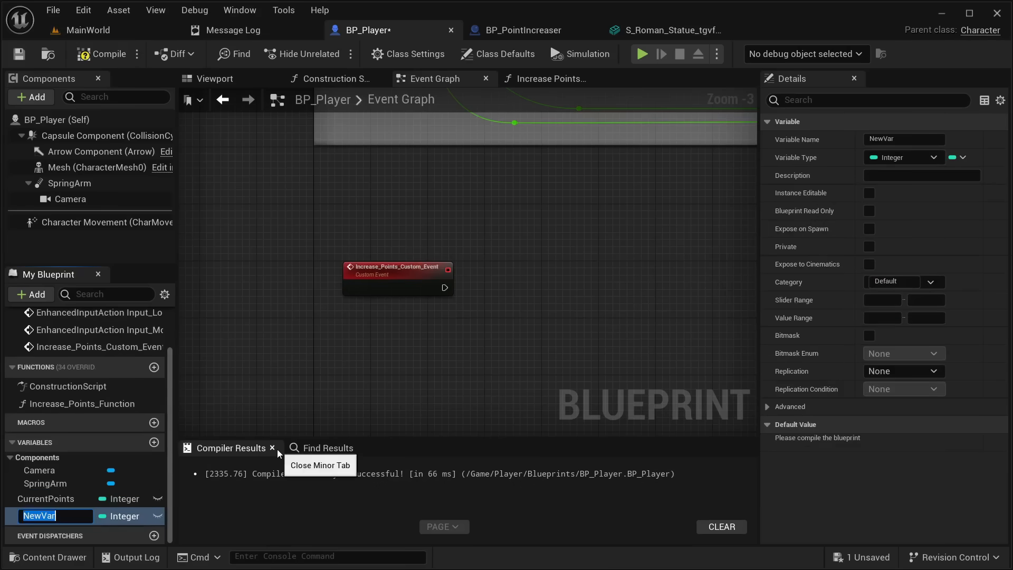
{"action": "type", "text": "MaxPoints"}
{"action": "key", "text": "Return"}
{"action": "left_click", "coordinate": [99, 55]}
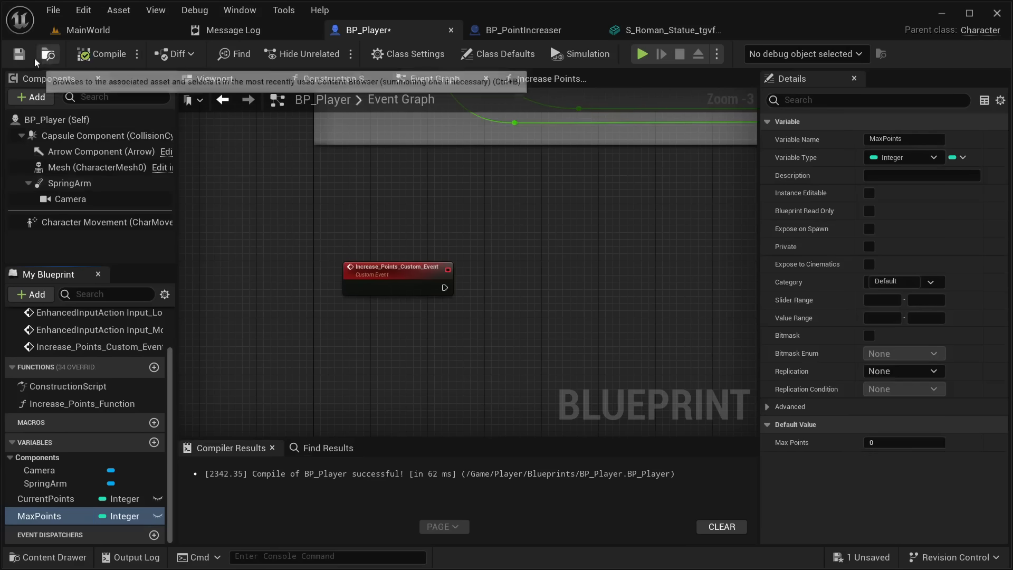
Add an Integer variable named StartPoints to BP_Player, then compile and save the blueprint
{"action": "left_click", "coordinate": [154, 443]}
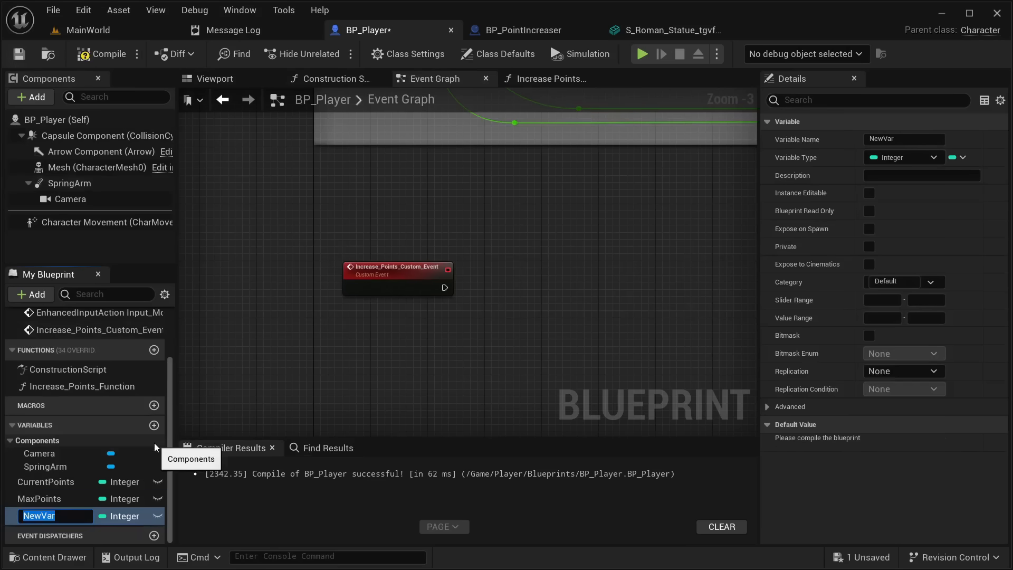
{"action": "type", "text": "StartPoints"}
{"action": "key", "text": "Return"}
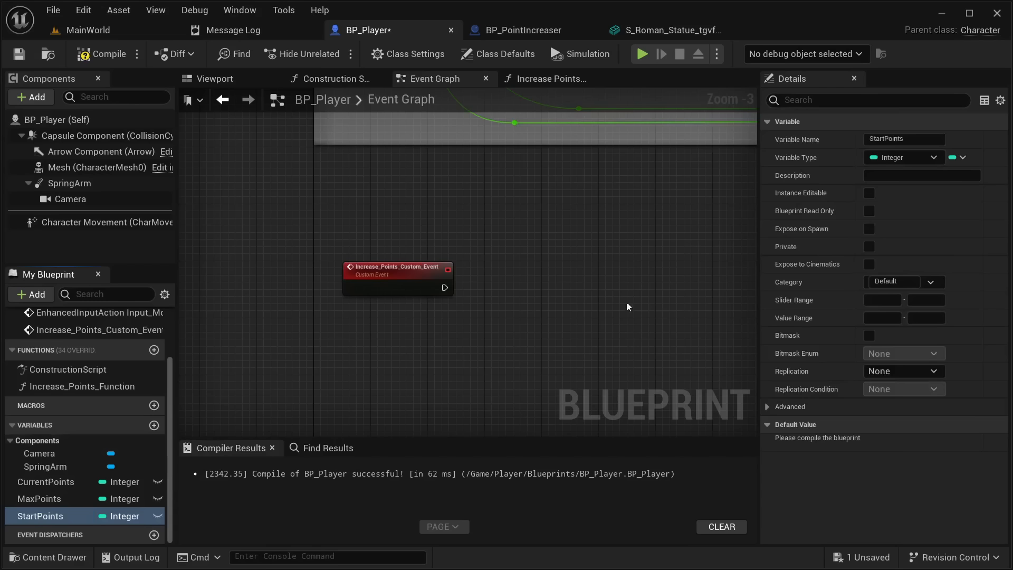
{"action": "left_click", "coordinate": [103, 53]}
{"action": "left_click", "coordinate": [19, 54]}
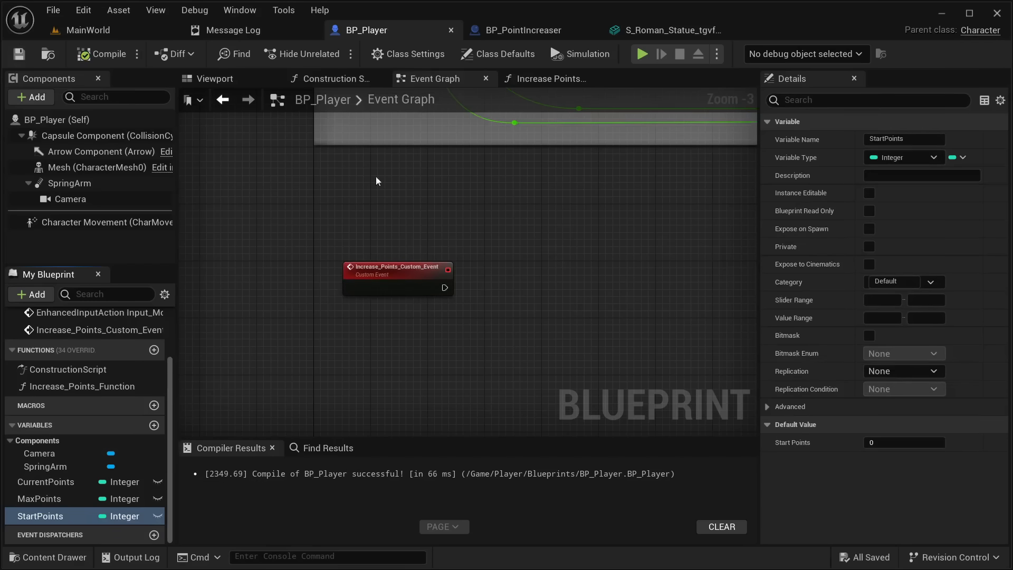
Review the Begin Play nodes through to Add Mapping Context and set the StartPoints default value to 2
{"action": "scroll", "coordinate": [455, 373], "scroll_direction": "down", "scroll_amount": 4}
{"action": "right_click_drag", "start_coordinate": [543, 170], "coordinate": [396, 354]}
{"action": "scroll", "coordinate": [440, 335], "scroll_direction": "up", "scroll_amount": 1}
{"action": "right_click_drag", "start_coordinate": [352, 310], "coordinate": [493, 392]}
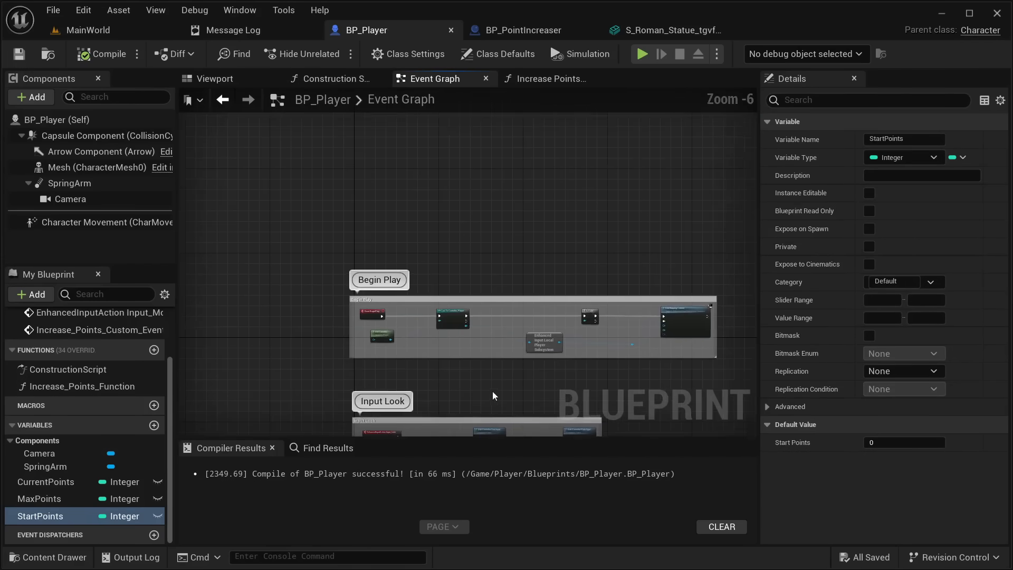
{"action": "scroll", "coordinate": [449, 375], "scroll_direction": "up", "scroll_amount": 5}
{"action": "right_click_drag", "start_coordinate": [545, 304], "coordinate": [554, 351]}
{"action": "scroll", "coordinate": [333, 357], "scroll_direction": "down", "scroll_amount": 2}
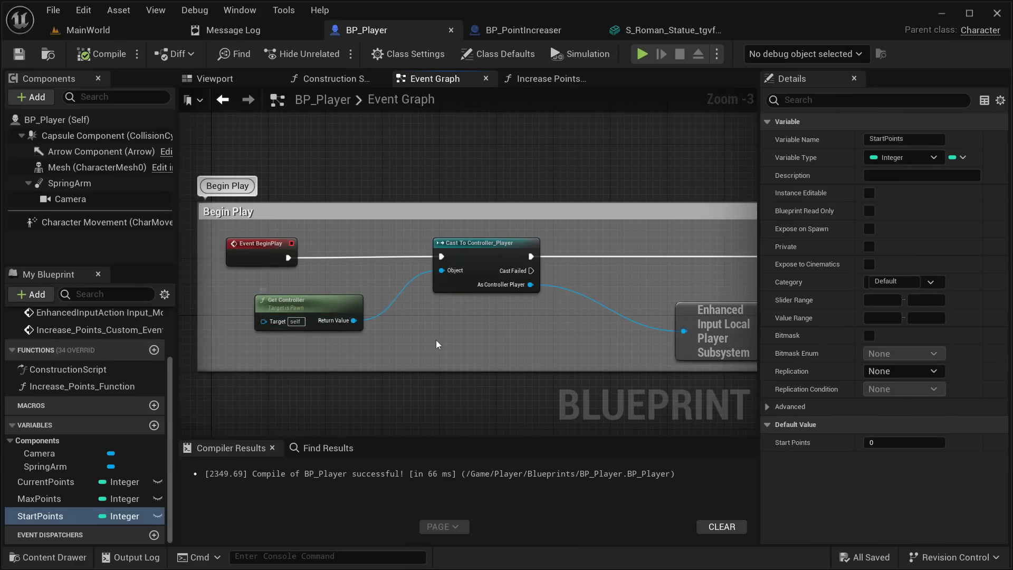
{"action": "right_click_drag", "start_coordinate": [522, 315], "coordinate": [234, 315]}
{"action": "right_click_drag", "start_coordinate": [592, 299], "coordinate": [287, 302]}
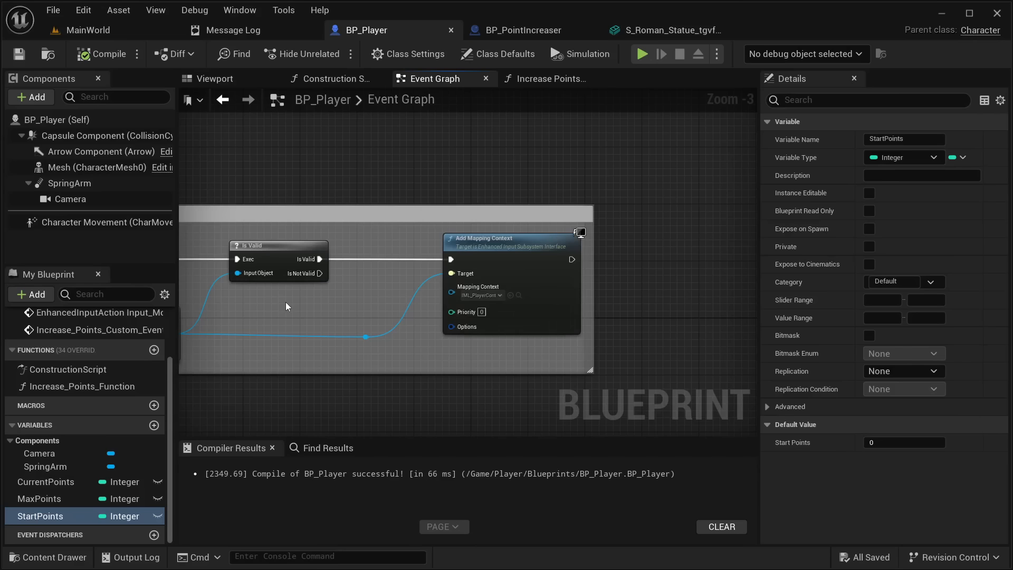
{"action": "right_click_drag", "start_coordinate": [326, 299], "coordinate": [169, 341]}
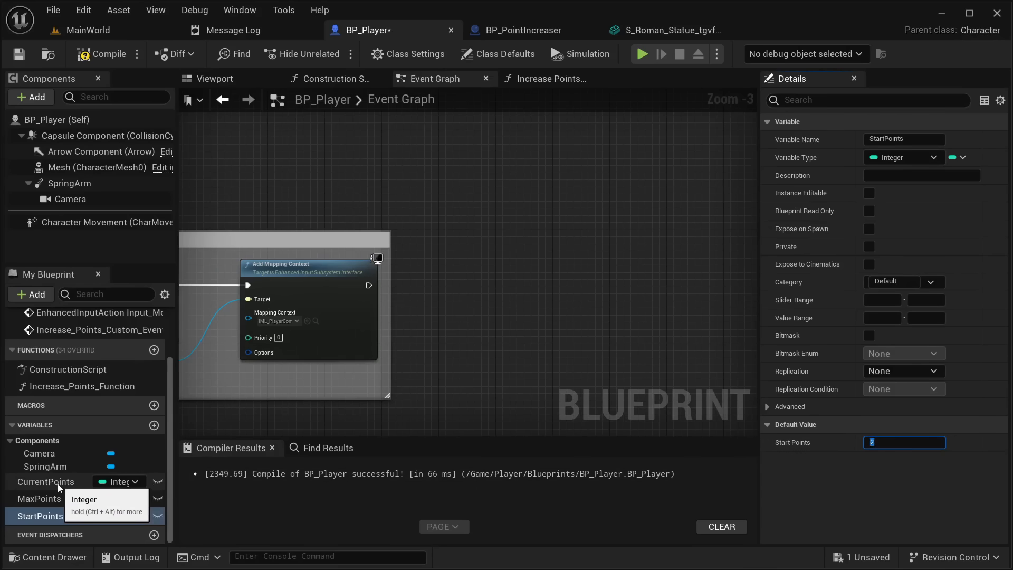
Place a Set CurrentPoints node after Add Mapping Context in the Begin Play chain and connect their execution pins
{"action": "left_click_drag", "start_coordinate": [58, 484], "coordinate": [476, 275]}
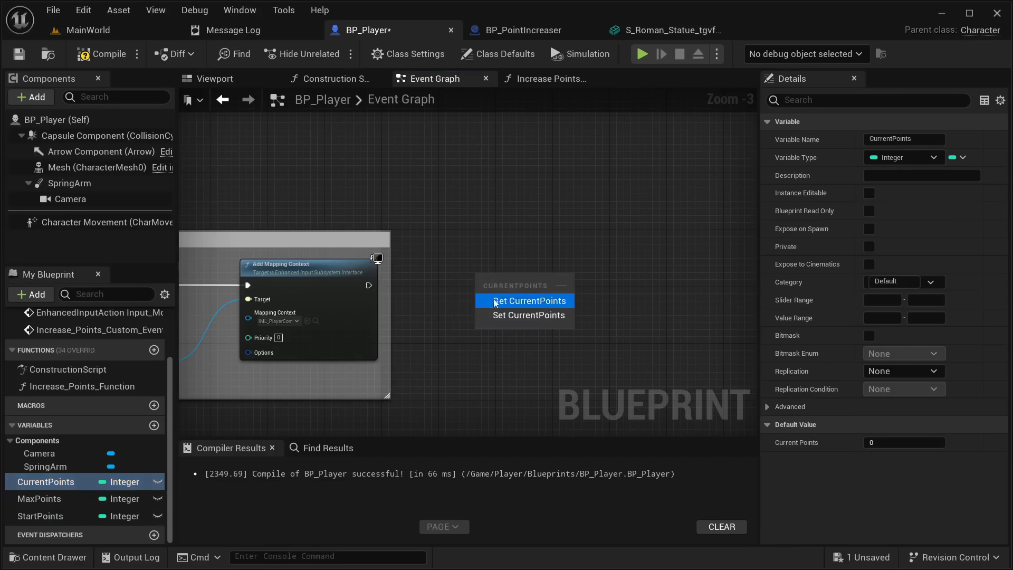
{"action": "left_click", "coordinate": [505, 317]}
{"action": "scroll", "coordinate": [354, 316], "scroll_direction": "up", "scroll_amount": 2}
{"action": "left_click_drag", "start_coordinate": [373, 278], "coordinate": [627, 270]}
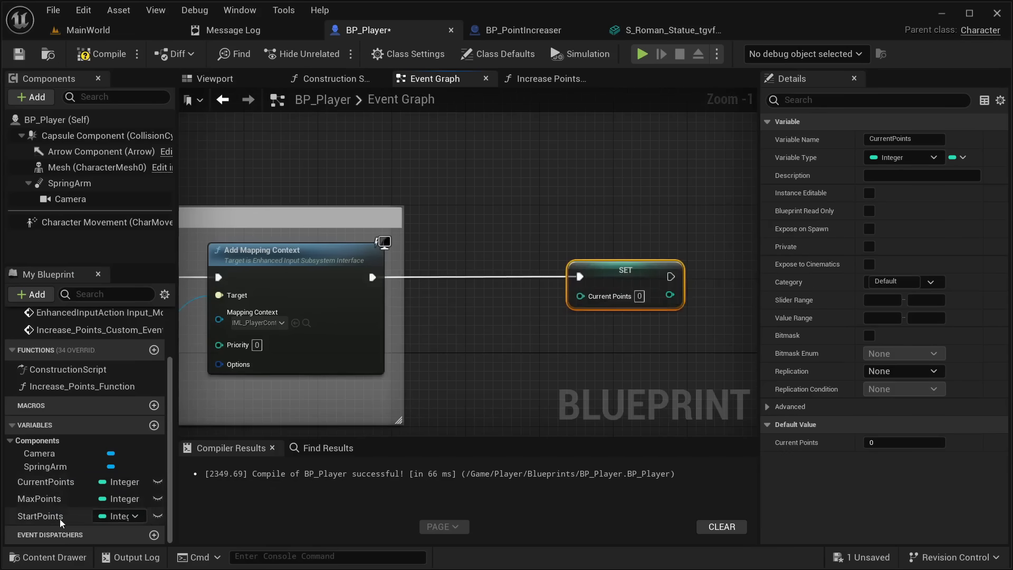
Feed StartPoints into the Set CurrentPoints node, place its getter directly beneath that node, and compile BP_Player
{"action": "left_click_drag", "start_coordinate": [40, 517], "coordinate": [581, 296]}
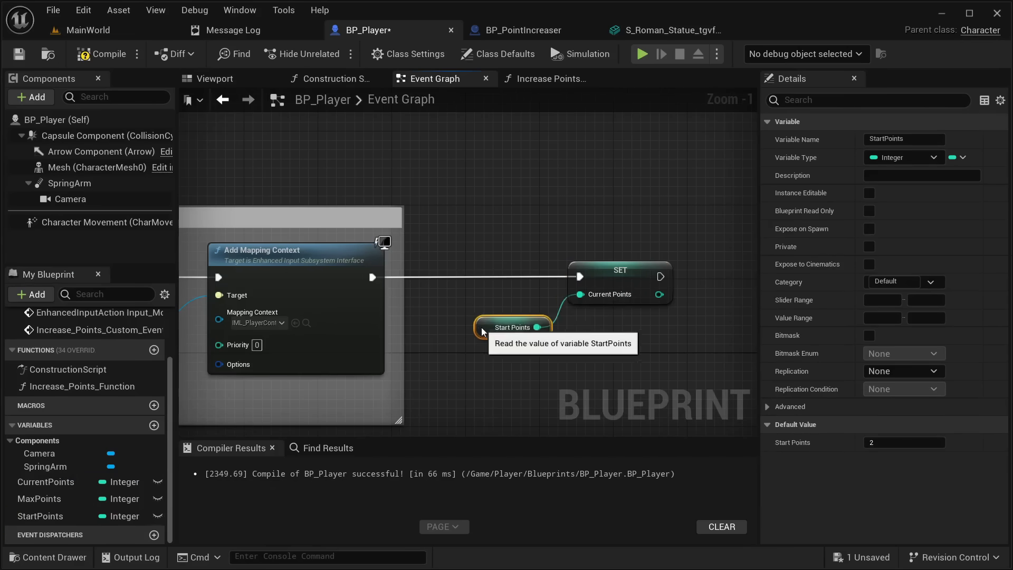
{"action": "left_click_drag", "start_coordinate": [481, 328], "coordinate": [580, 324]}
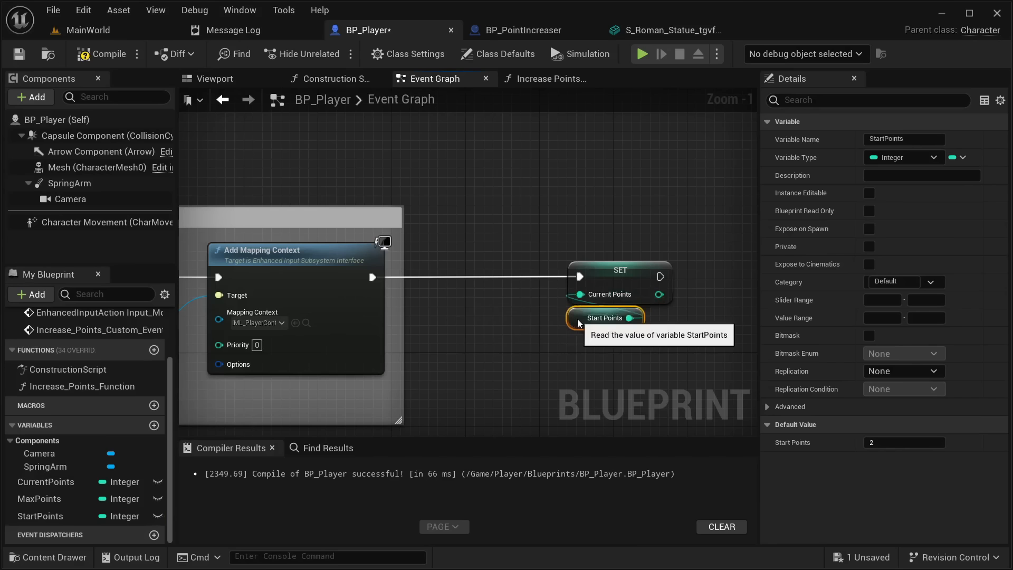
{"action": "left_click", "coordinate": [103, 57]}
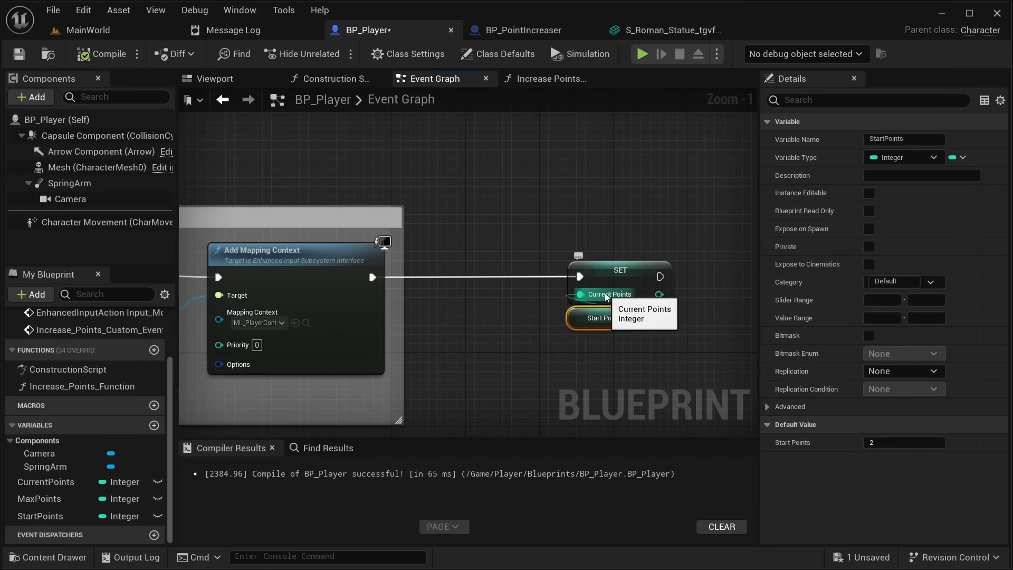
Check the CurrentPoints and StartPoints variables
{"action": "scroll", "coordinate": [555, 411], "scroll_direction": "down", "scroll_amount": 6}
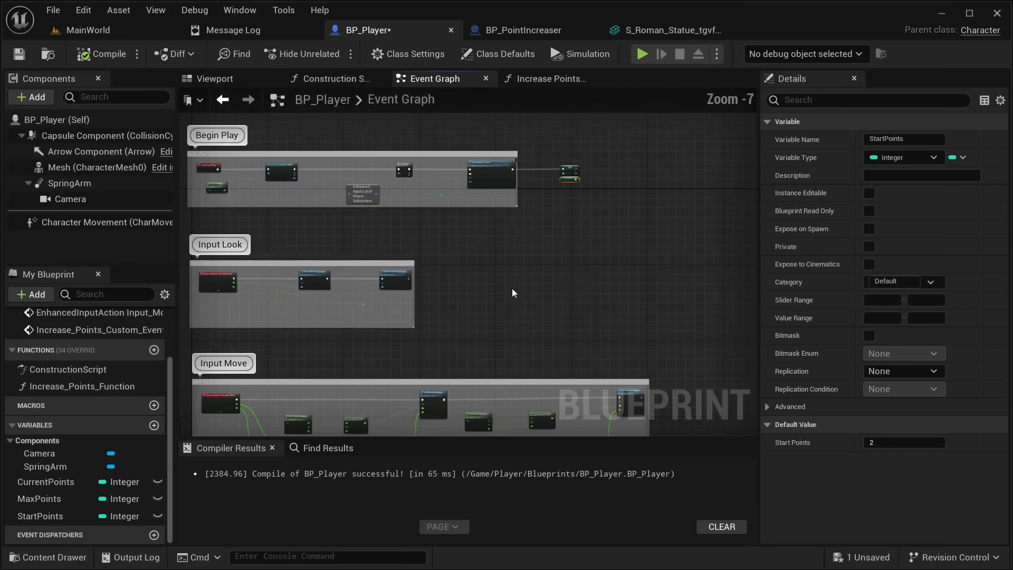
{"action": "left_click", "coordinate": [46, 482]}
{"action": "left_click", "coordinate": [37, 516]}
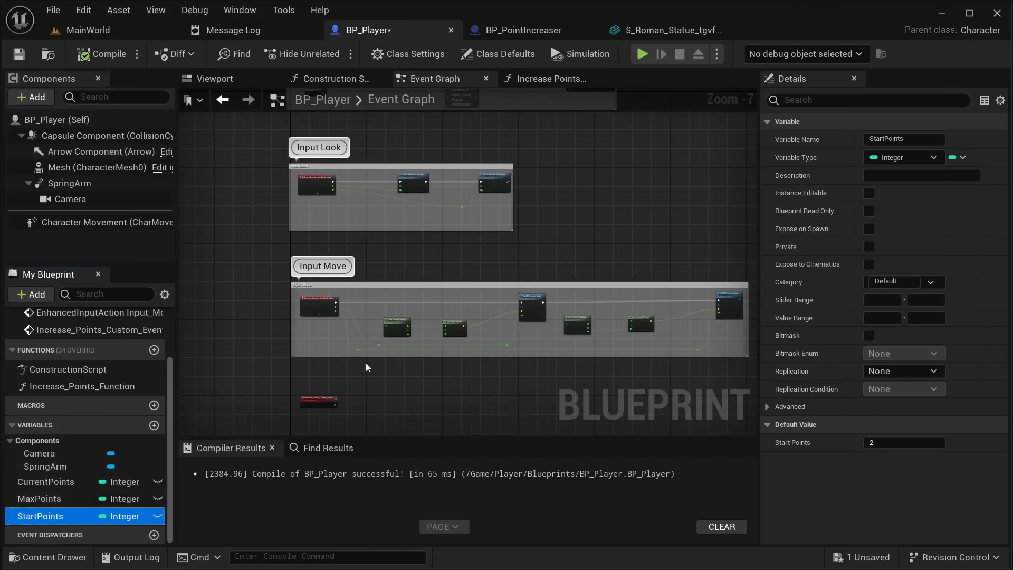
Add an Event Tick node below the Increase_Points_Custom_Event node in BP_Player's event graph
{"action": "right_click_drag", "start_coordinate": [365, 362], "coordinate": [313, 471]}
{"action": "right_click_drag", "start_coordinate": [464, 338], "coordinate": [543, 181]}
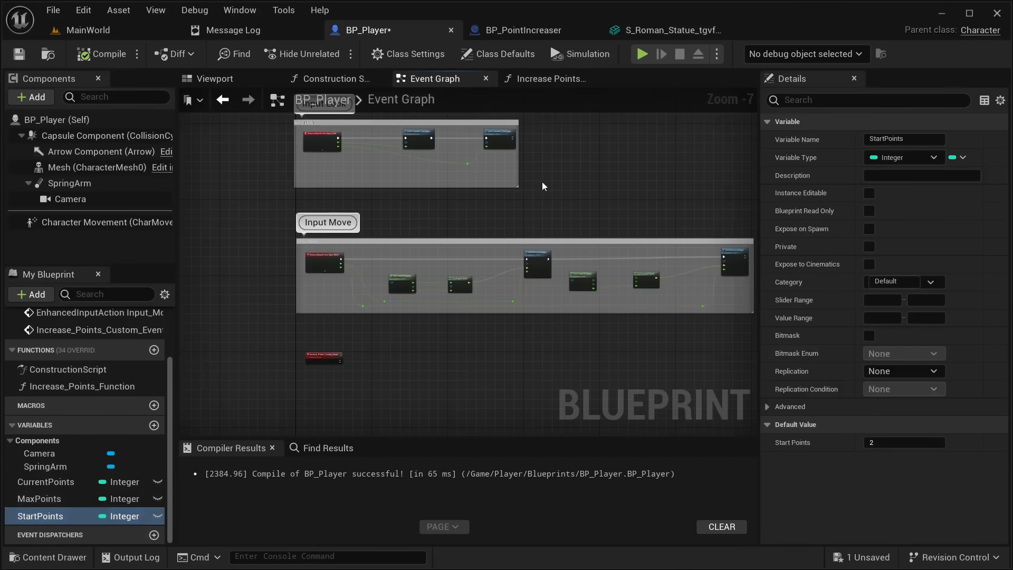
{"action": "scroll", "coordinate": [355, 318], "scroll_direction": "down", "scroll_amount": 1}
{"action": "scroll", "coordinate": [337, 327], "scroll_direction": "up", "scroll_amount": 3}
{"action": "right_click_drag", "start_coordinate": [338, 327], "coordinate": [359, 208]}
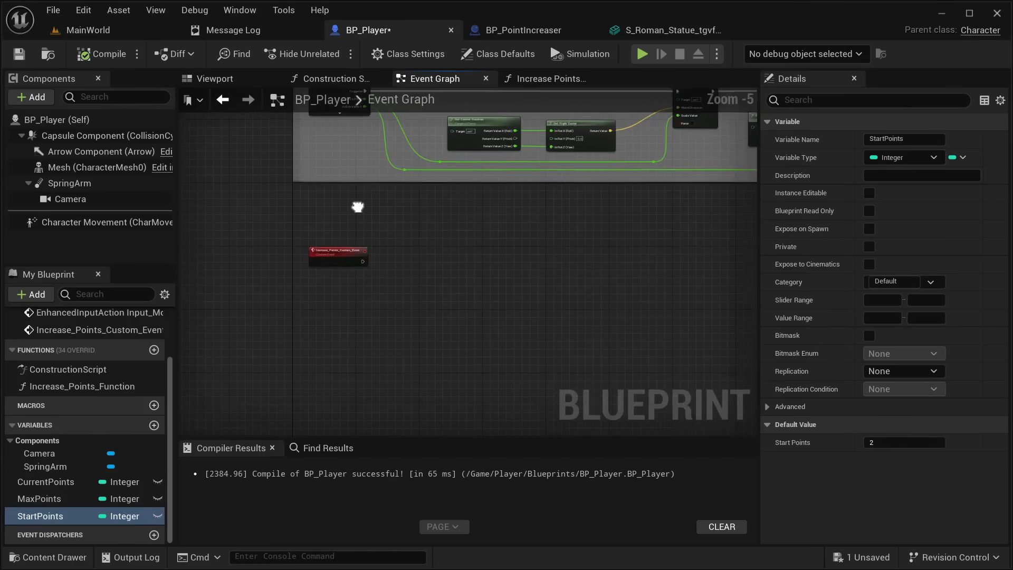
{"action": "scroll", "coordinate": [356, 253], "scroll_direction": "up", "scroll_amount": 1}
{"action": "scroll", "coordinate": [347, 267], "scroll_direction": "up", "scroll_amount": 1}
{"action": "right_click_drag", "start_coordinate": [349, 264], "coordinate": [375, 406]}
{"action": "scroll", "coordinate": [403, 356], "scroll_direction": "down", "scroll_amount": 1}
{"action": "right_click_drag", "start_coordinate": [403, 356], "coordinate": [473, 241]}
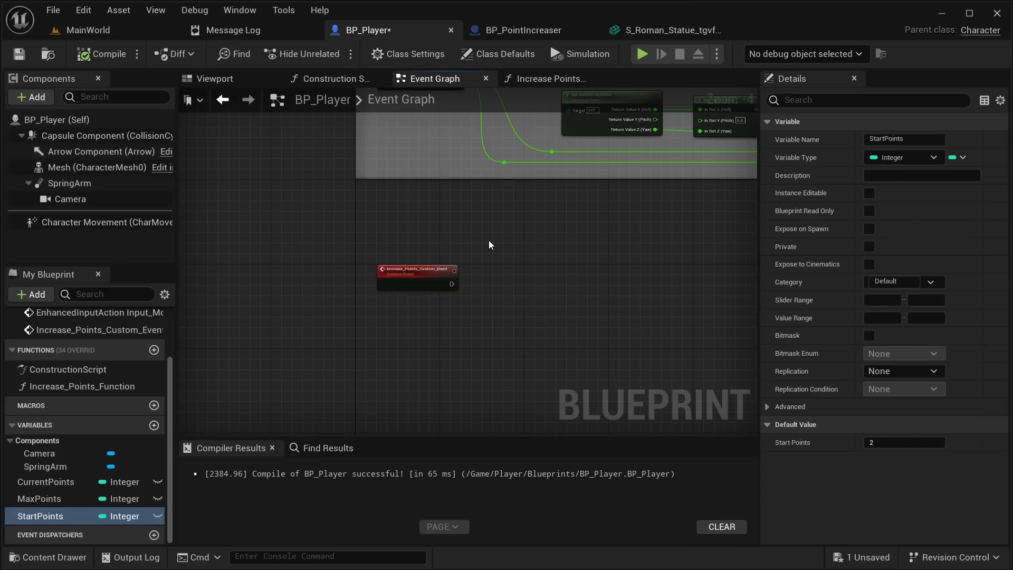
{"action": "right_click_drag", "start_coordinate": [489, 244], "coordinate": [514, 140]}
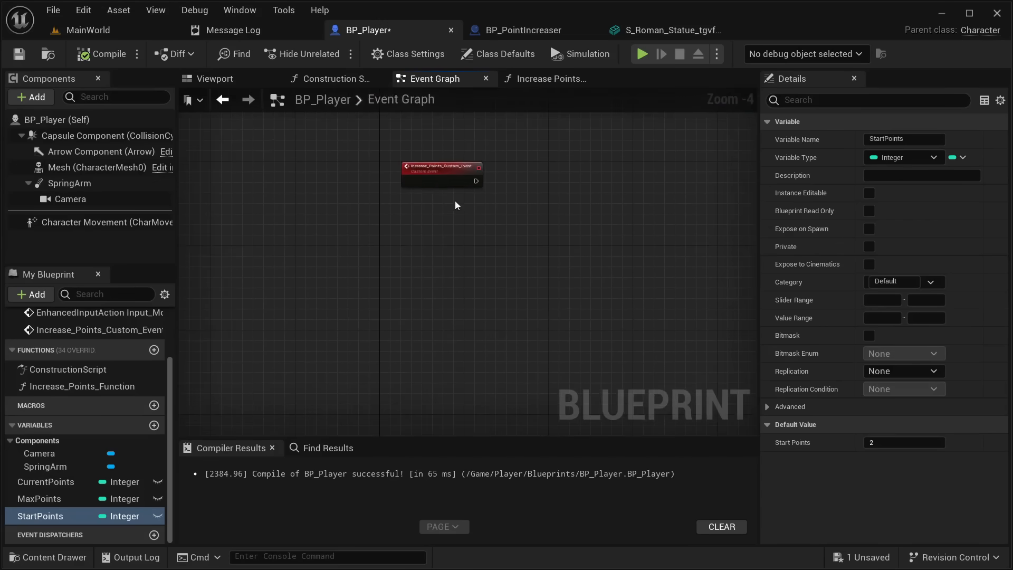
{"action": "right_click", "coordinate": [408, 267]}
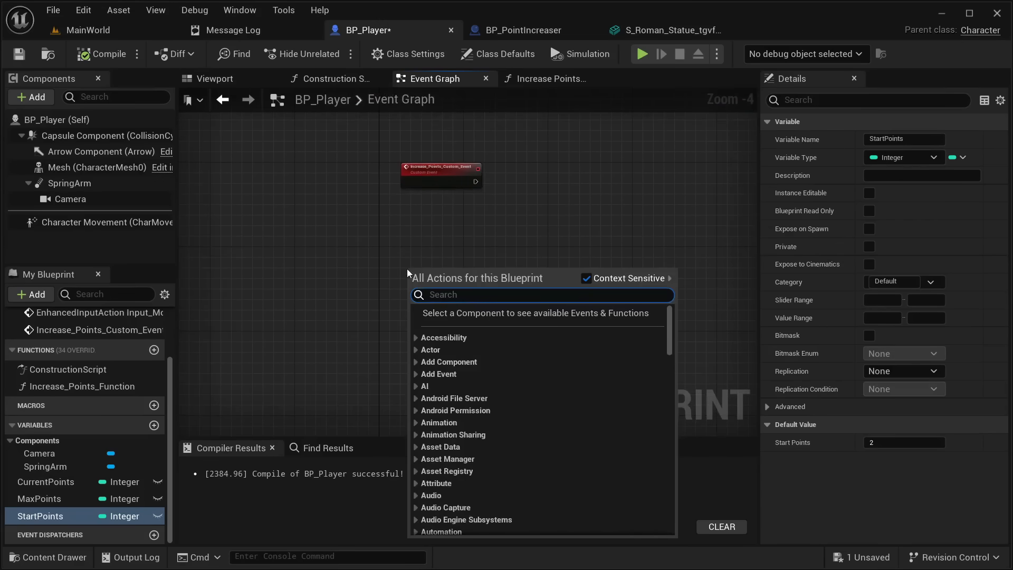
{"action": "type", "text": "event tick"}
{"action": "key", "text": "Return"}
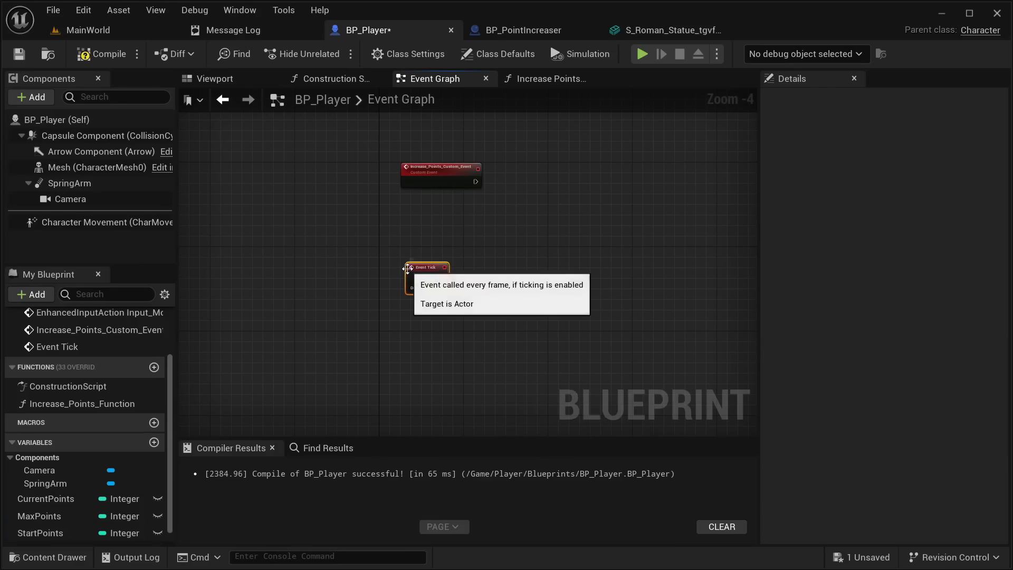
Create a Branch node from Event Tick's execution output and space it away from the event node
{"action": "scroll", "coordinate": [521, 233], "scroll_direction": "up", "scroll_amount": 4}
{"action": "right_click_drag", "start_coordinate": [501, 255], "coordinate": [546, 233]}
{"action": "right_click_drag", "start_coordinate": [512, 274], "coordinate": [543, 248]}
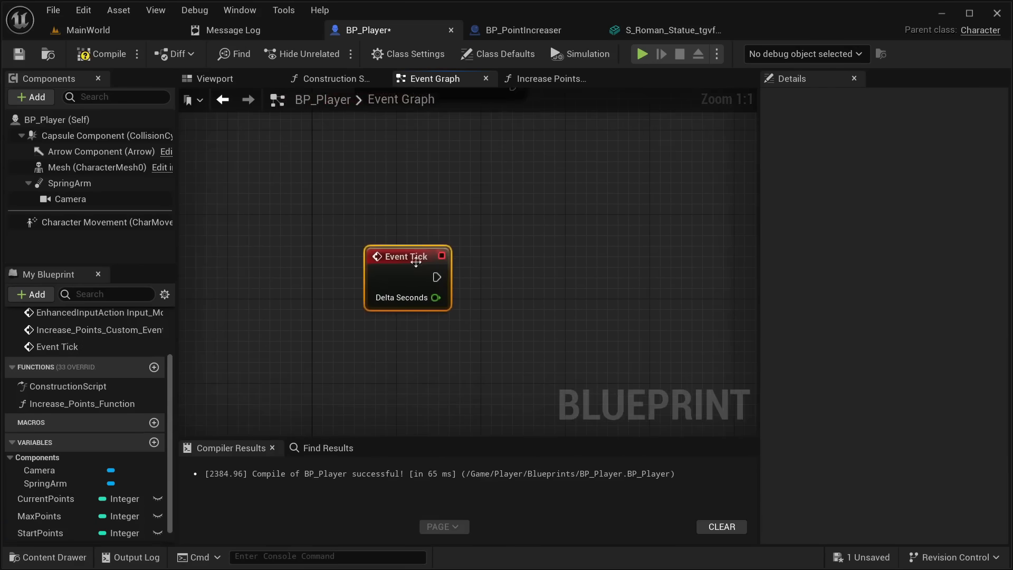
{"action": "left_click_drag", "start_coordinate": [416, 262], "coordinate": [545, 261]}
{"action": "type", "text": "b"}
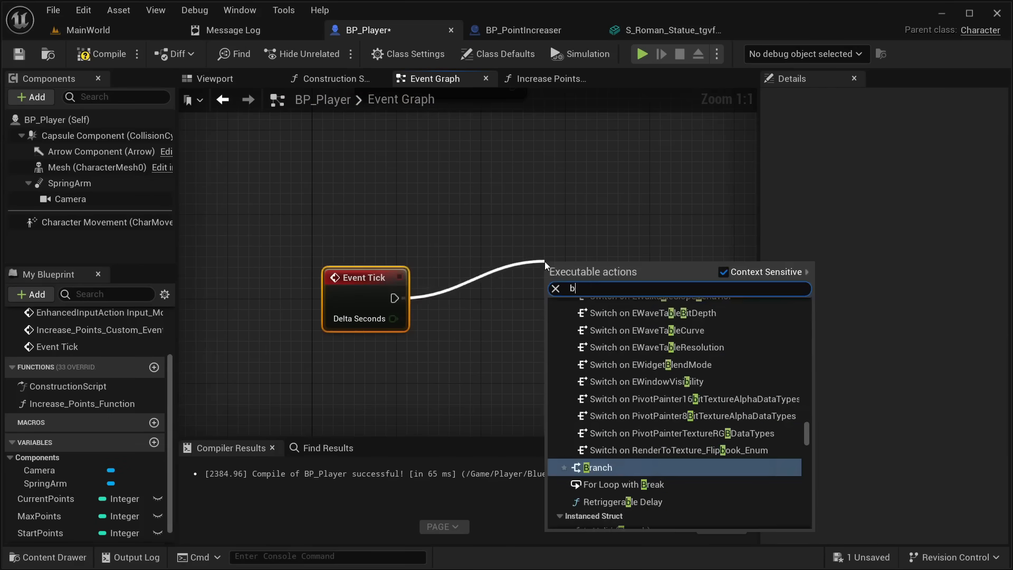
{"action": "type", "text": "ranch"}
{"action": "key", "text": "Return"}
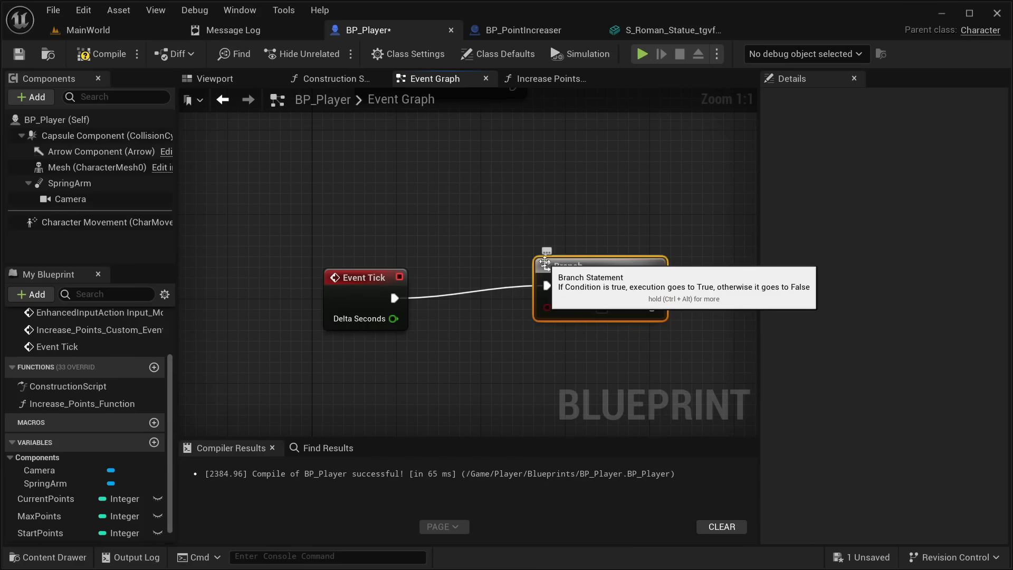
{"action": "left_click_drag", "start_coordinate": [570, 263], "coordinate": [606, 281]}
{"action": "right_click_drag", "start_coordinate": [612, 285], "coordinate": [441, 232]}
{"action": "left_click_drag", "start_coordinate": [451, 237], "coordinate": [509, 228]}
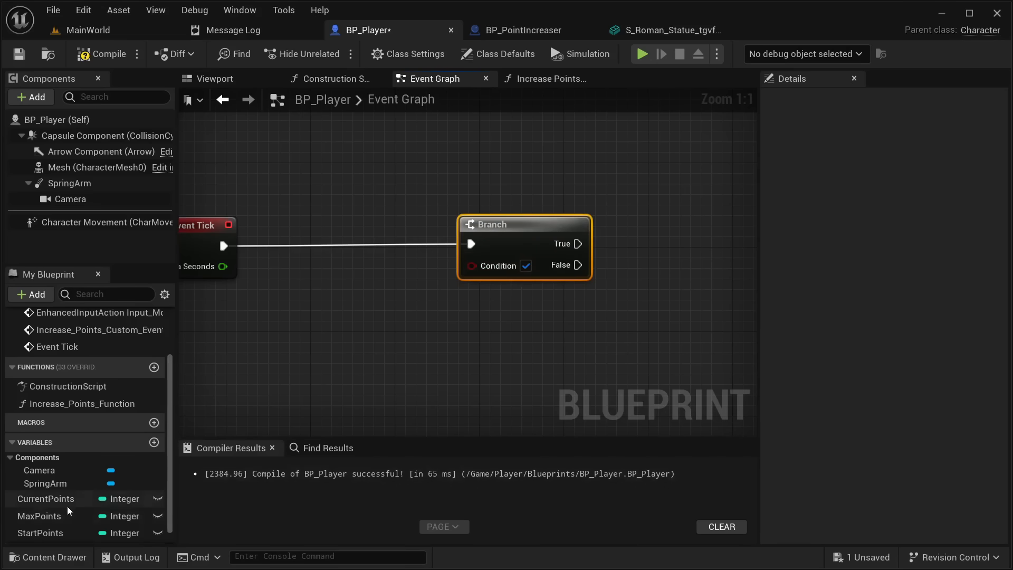
Set the MaxPoints default value to 5 and move the Branch node farther from Event Tick
{"action": "left_click", "coordinate": [53, 513]}
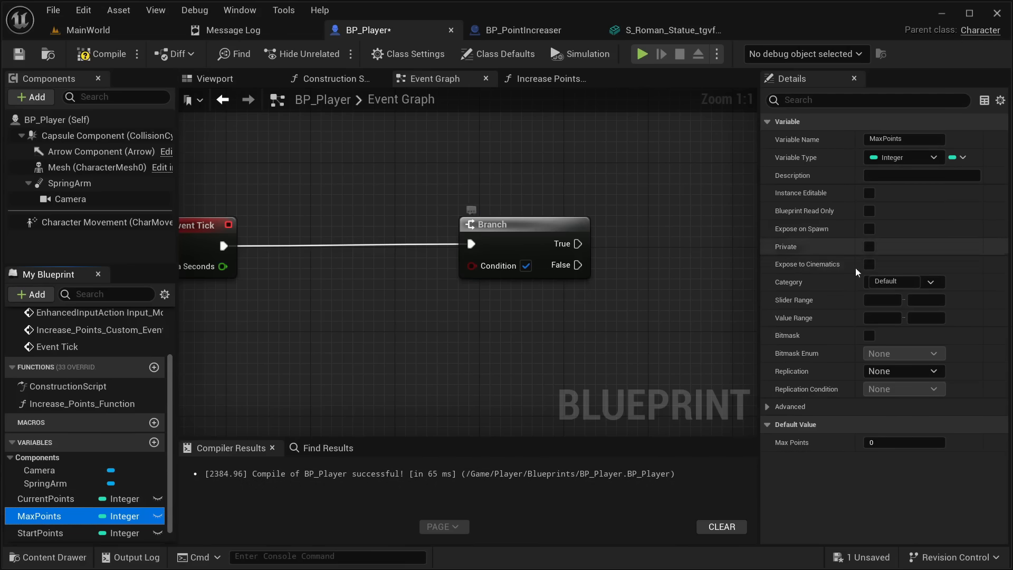
{"action": "left_click", "coordinate": [879, 445]}
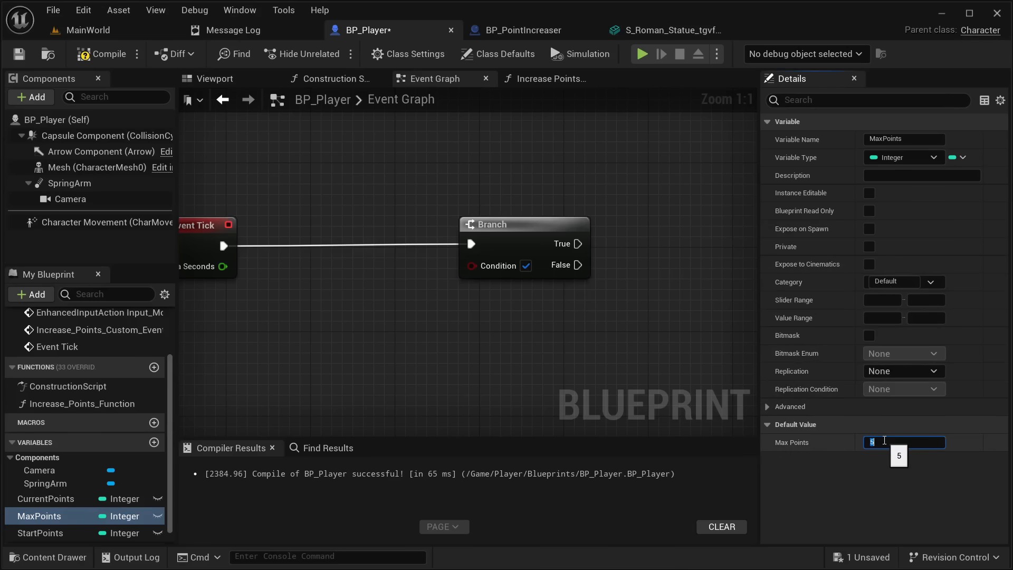
{"action": "right_click_drag", "start_coordinate": [665, 347], "coordinate": [771, 289]}
{"action": "right_click_drag", "start_coordinate": [662, 241], "coordinate": [468, 289]}
{"action": "left_click_drag", "start_coordinate": [442, 226], "coordinate": [589, 231]}
{"action": "right_click_drag", "start_coordinate": [451, 272], "coordinate": [576, 267]}
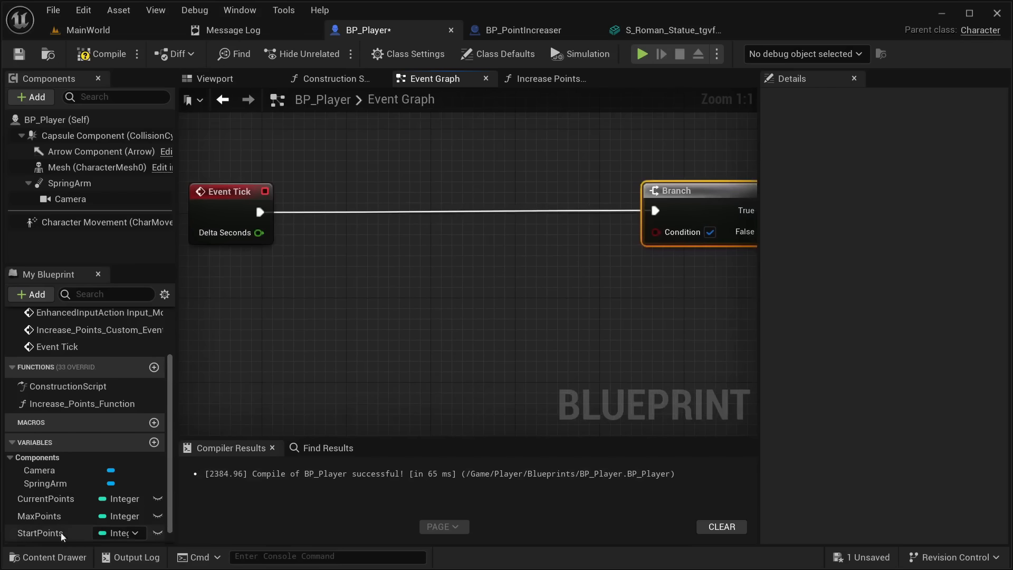
Place getters for MaxPoints and CurrentPoints beneath the Event Tick node, with CurrentPoints above MaxPoints
{"action": "left_click_drag", "start_coordinate": [52, 516], "coordinate": [284, 352], "text": "ctrl"}
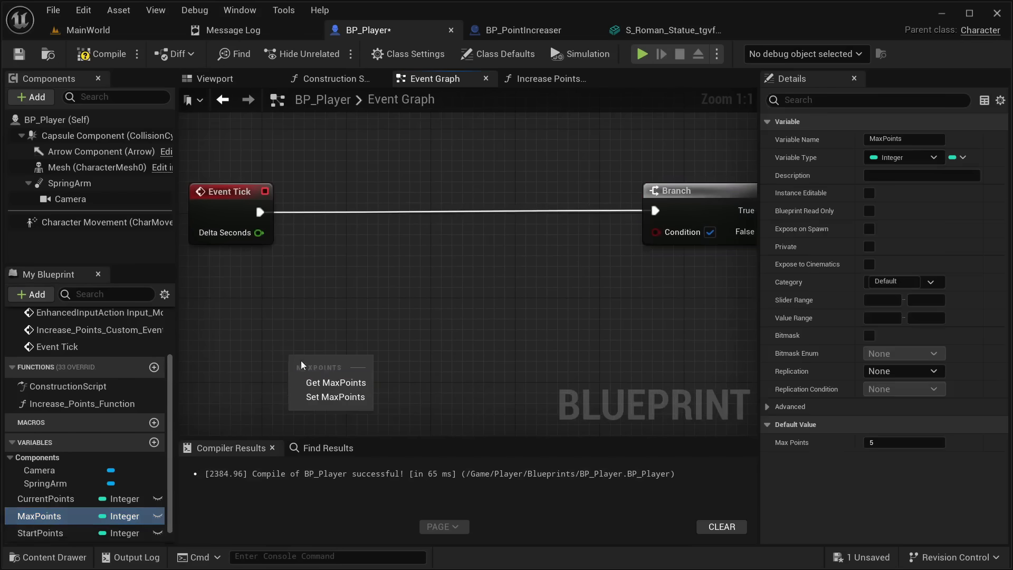
{"action": "left_click", "coordinate": [323, 383]}
{"action": "left_click_drag", "start_coordinate": [59, 498], "coordinate": [277, 274]}
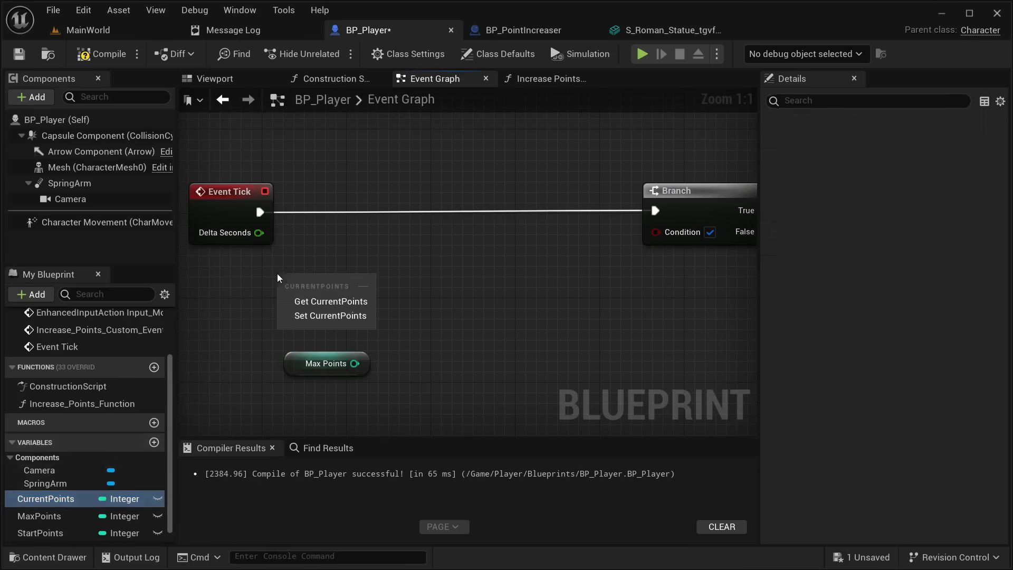
{"action": "left_click", "coordinate": [308, 299]}
Compare CurrentPoints with MaxPoints using a Greater Equal node and feed its result into the Branch condition
{"action": "left_click_drag", "start_coordinate": [346, 279], "coordinate": [436, 269]}
{"action": "type", "text": ">"}
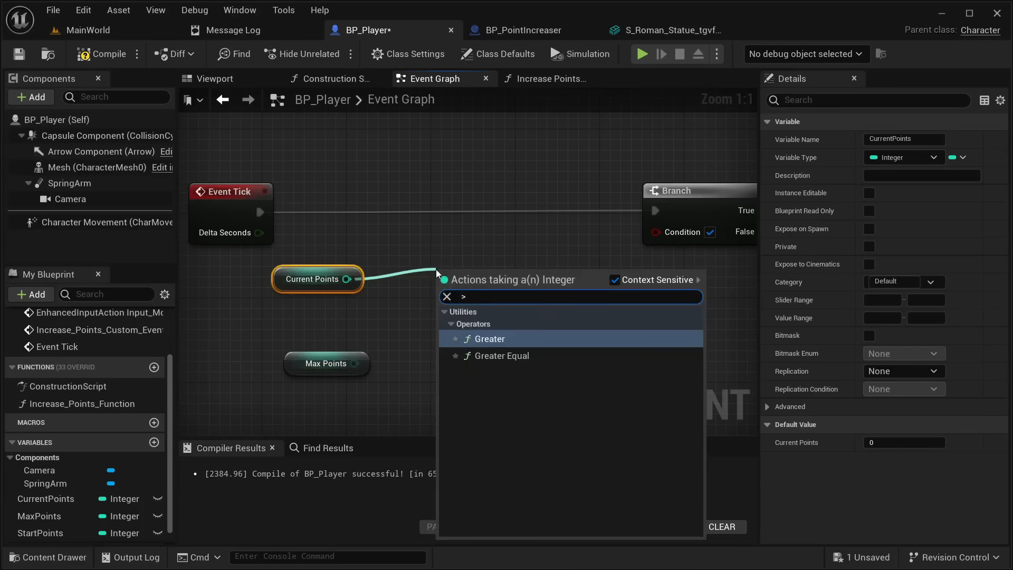
{"action": "left_click", "coordinate": [523, 356]}
{"action": "left_click_drag", "start_coordinate": [355, 363], "coordinate": [659, 230]}
{"action": "right_click_drag", "start_coordinate": [564, 163], "coordinate": [563, 204]}
{"action": "scroll", "coordinate": [553, 207], "scroll_direction": "down", "scroll_amount": 2}
{"action": "left_click", "coordinate": [318, 242]}
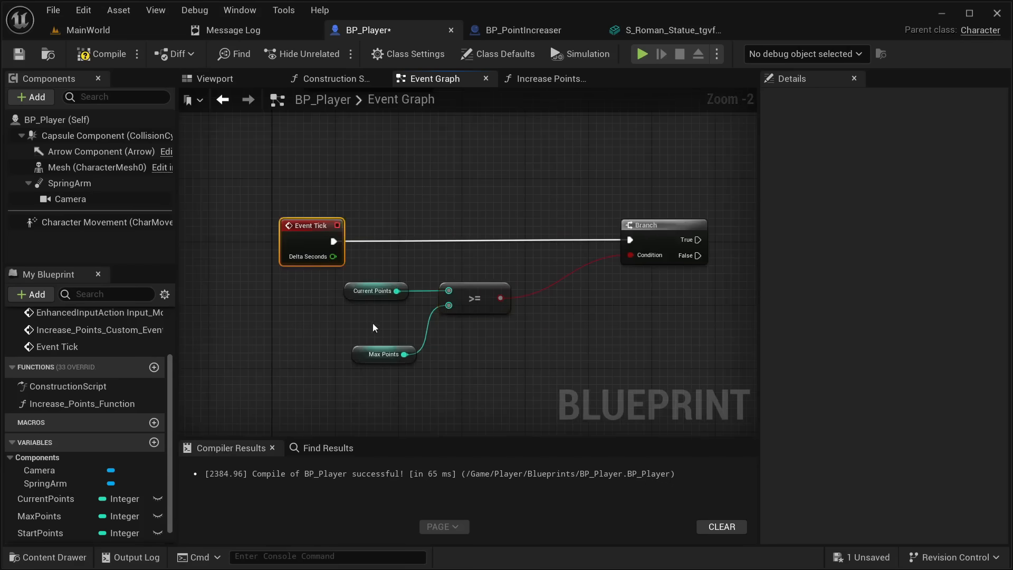
Review the Event Tick comparison and Branch nodes in relation to the rest of the event graph
{"action": "left_click_drag", "start_coordinate": [245, 394], "coordinate": [727, 172]}
{"action": "scroll", "coordinate": [439, 217], "scroll_direction": "down", "scroll_amount": 4}
{"action": "right_click_drag", "start_coordinate": [438, 196], "coordinate": [391, 307]}
{"action": "scroll", "coordinate": [391, 306], "scroll_direction": "down", "scroll_amount": 3}
{"action": "right_click_drag", "start_coordinate": [438, 103], "coordinate": [443, 341]}
{"action": "scroll", "coordinate": [395, 296], "scroll_direction": "up", "scroll_amount": 5}
{"action": "scroll", "coordinate": [348, 333], "scroll_direction": "down", "scroll_amount": 4}
{"action": "right_click_drag", "start_coordinate": [348, 332], "coordinate": [419, 115]}
{"action": "right_click_drag", "start_coordinate": [397, 316], "coordinate": [432, 113]}
{"action": "scroll", "coordinate": [429, 200], "scroll_direction": "up", "scroll_amount": 4}
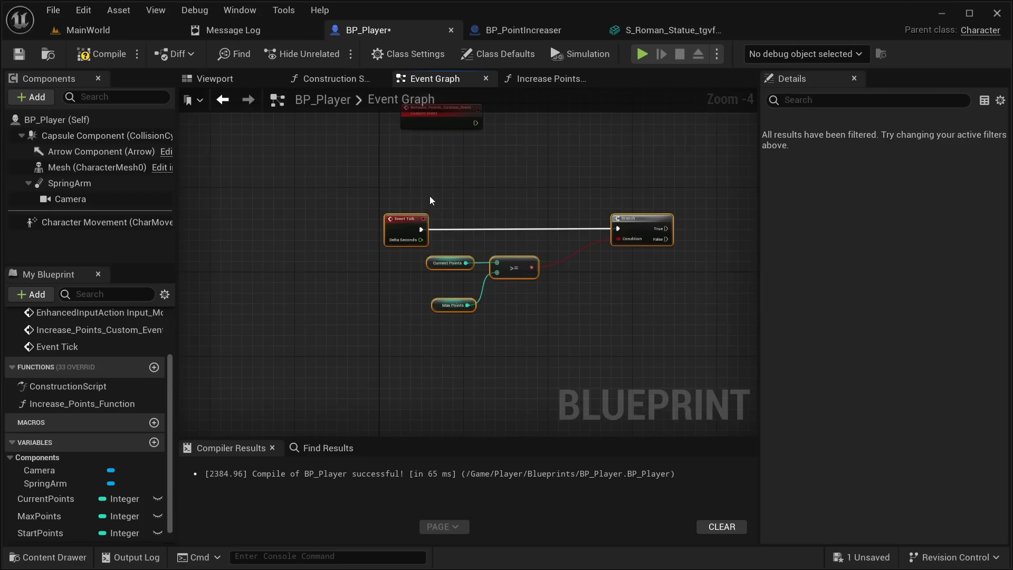
{"action": "scroll", "coordinate": [464, 168], "scroll_direction": "up", "scroll_amount": 2}
{"action": "right_click_drag", "start_coordinate": [464, 169], "coordinate": [360, 173]}
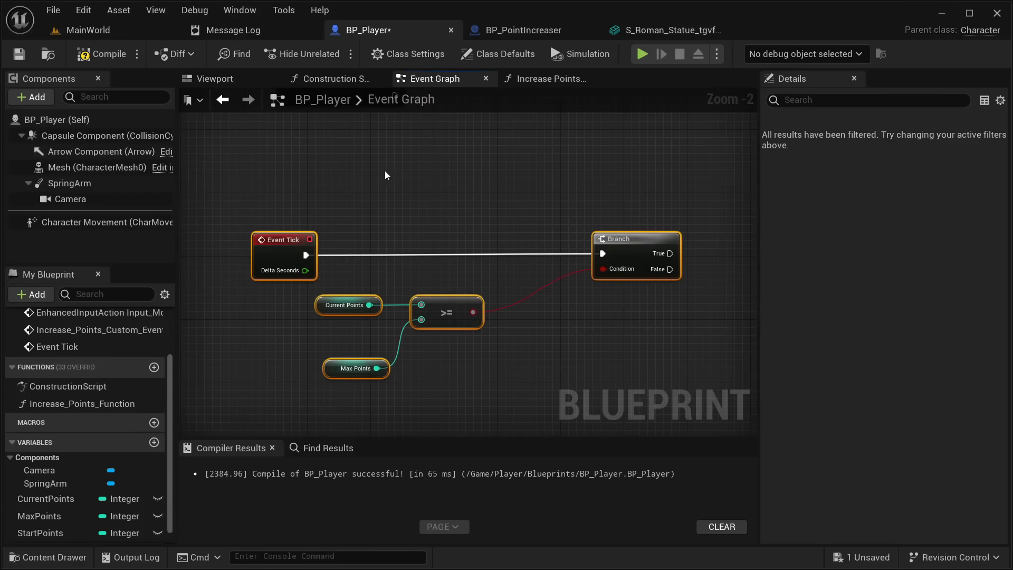
{"action": "left_click", "coordinate": [318, 310]}
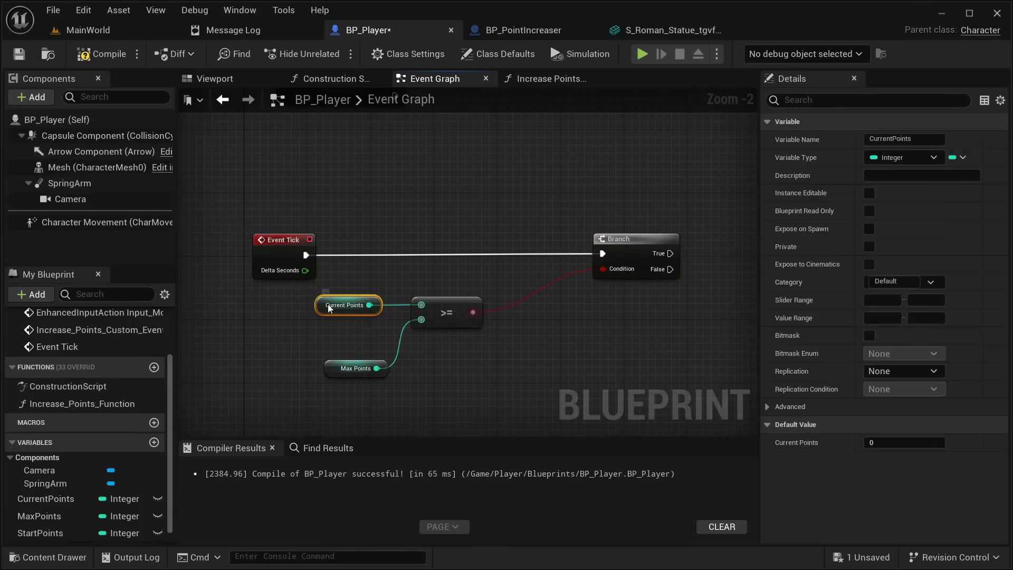
{"action": "right_click_drag", "start_coordinate": [410, 261], "coordinate": [273, 288]}
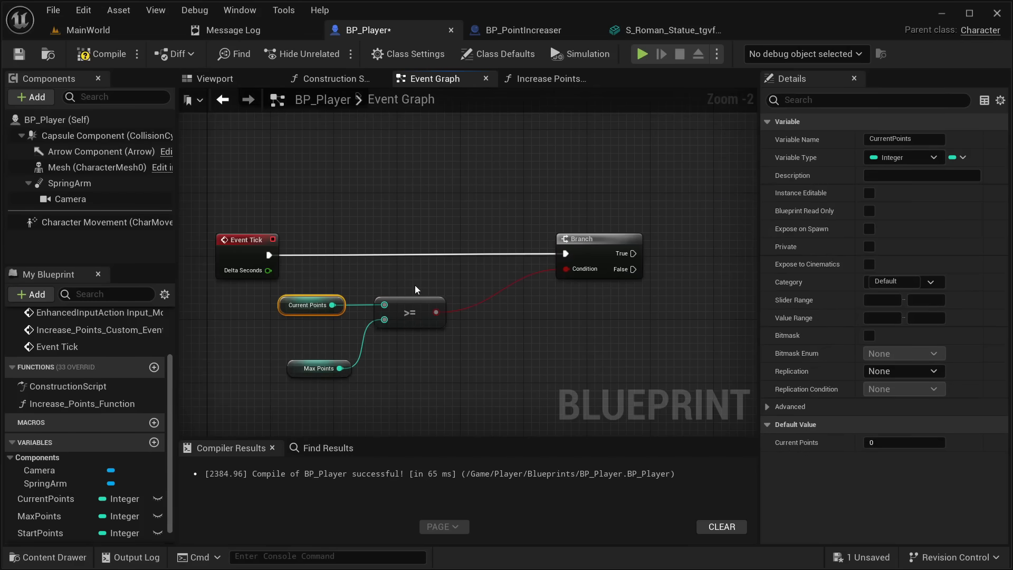
{"action": "right_click_drag", "start_coordinate": [414, 285], "coordinate": [541, 216]}
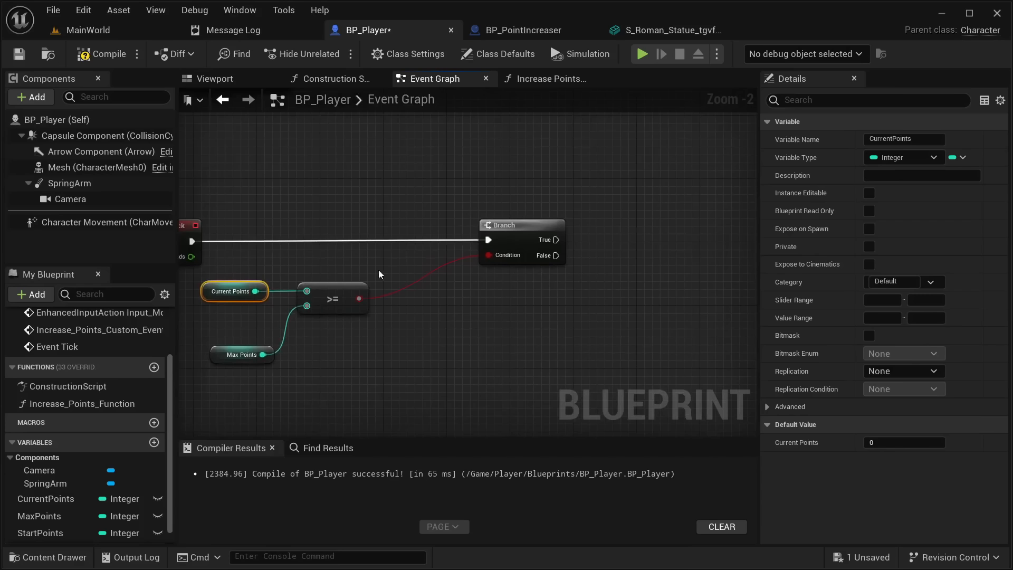
Add a Print String node to the Branch's True output and set its In String to "End Game"
{"action": "right_click_drag", "start_coordinate": [590, 236], "coordinate": [435, 249]}
{"action": "left_click_drag", "start_coordinate": [379, 268], "coordinate": [534, 247]}
{"action": "type", "text": "print"}
{"action": "key", "text": "Return"}
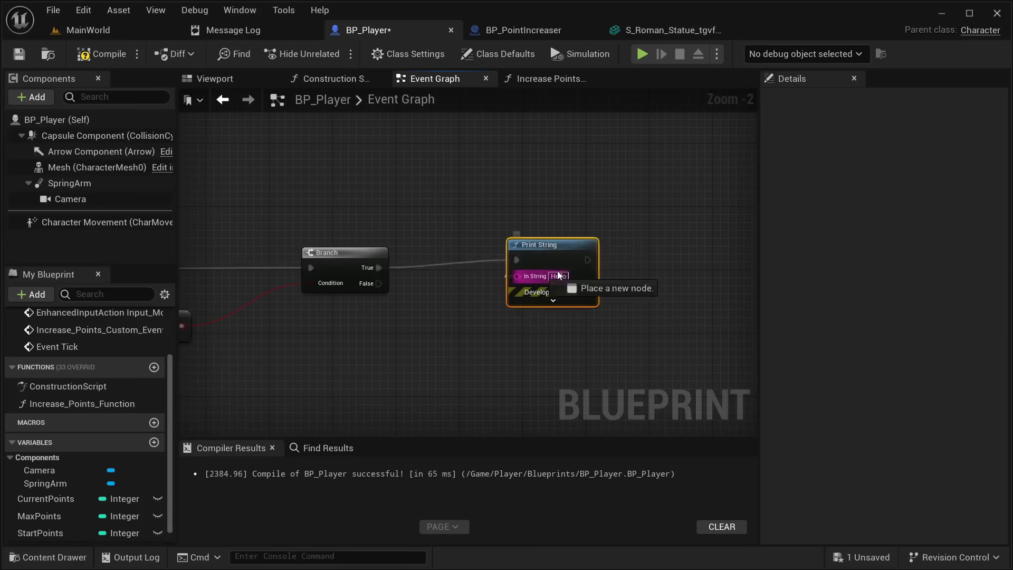
{"action": "left_click", "coordinate": [560, 276]}
{"action": "type", "text": "End Game"}
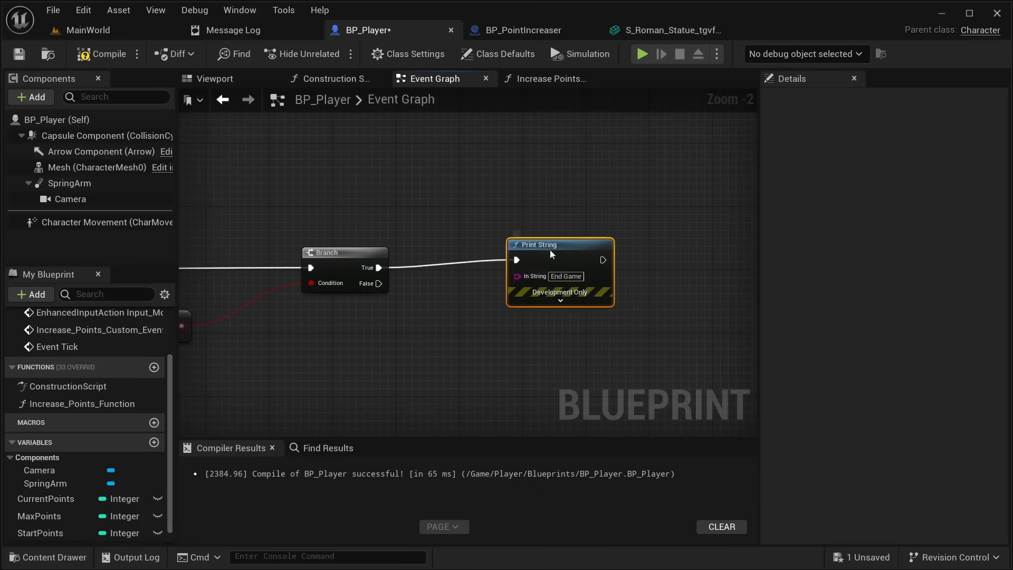
Align the End Game Print String node level with the Branch node
{"action": "right_click_drag", "start_coordinate": [550, 249], "coordinate": [549, 117]}
{"action": "left_click_drag", "start_coordinate": [432, 199], "coordinate": [489, 257]}
{"action": "left_click", "coordinate": [432, 216]}
{"action": "right_click_drag", "start_coordinate": [432, 215], "coordinate": [390, 260]}
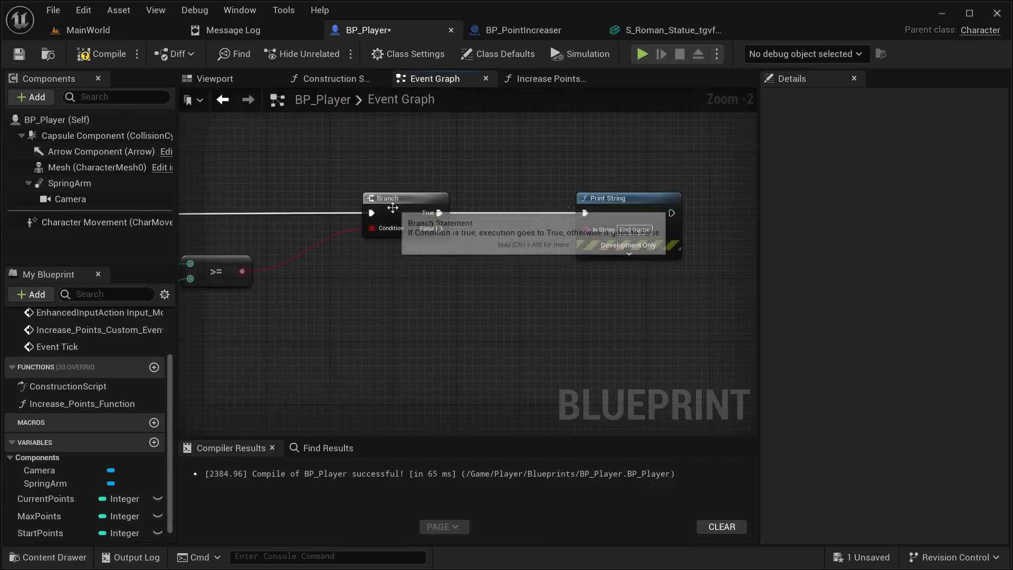
Add a second Print String node below, wired to the Branch's False output, and clear its In String text
{"action": "left_click_drag", "start_coordinate": [440, 228], "coordinate": [517, 359]}
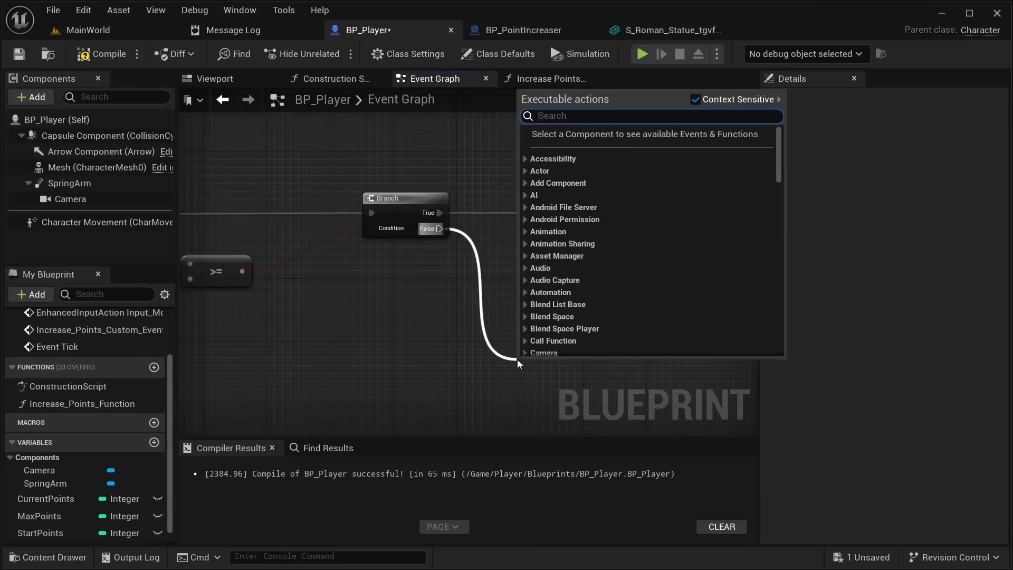
{"action": "type", "text": "print"}
{"action": "key", "text": "Return"}
{"action": "right_click_drag", "start_coordinate": [543, 285], "coordinate": [492, 210]}
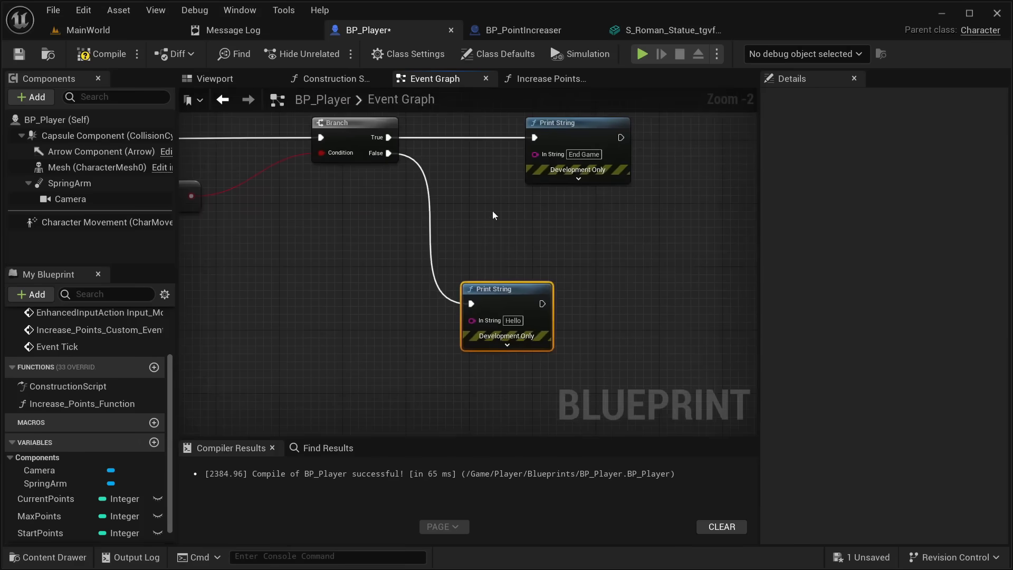
{"action": "left_click", "coordinate": [512, 320]}
{"action": "key", "text": "BackSpace"}
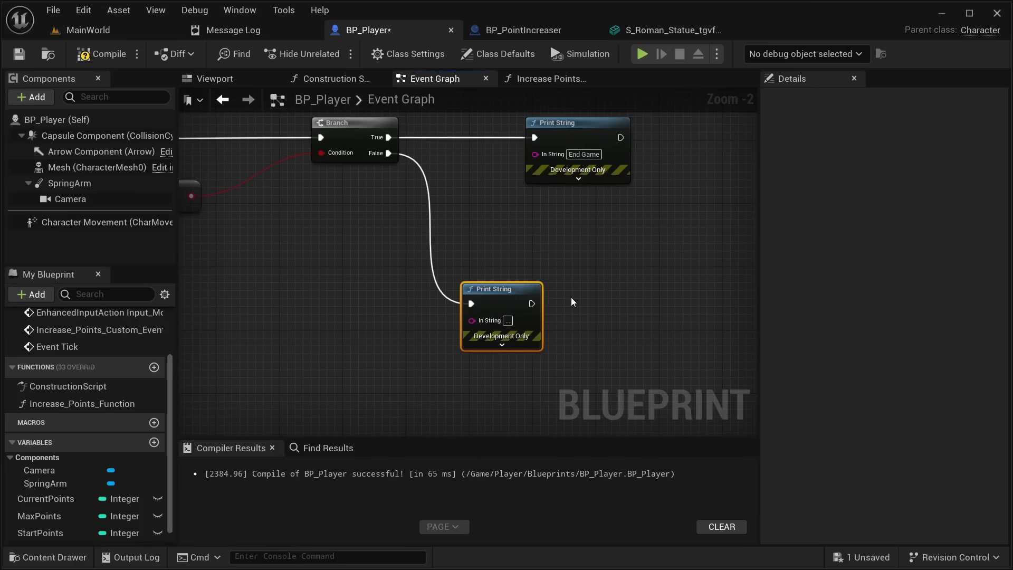
{"action": "right_click_drag", "start_coordinate": [600, 219], "coordinate": [508, 292]}
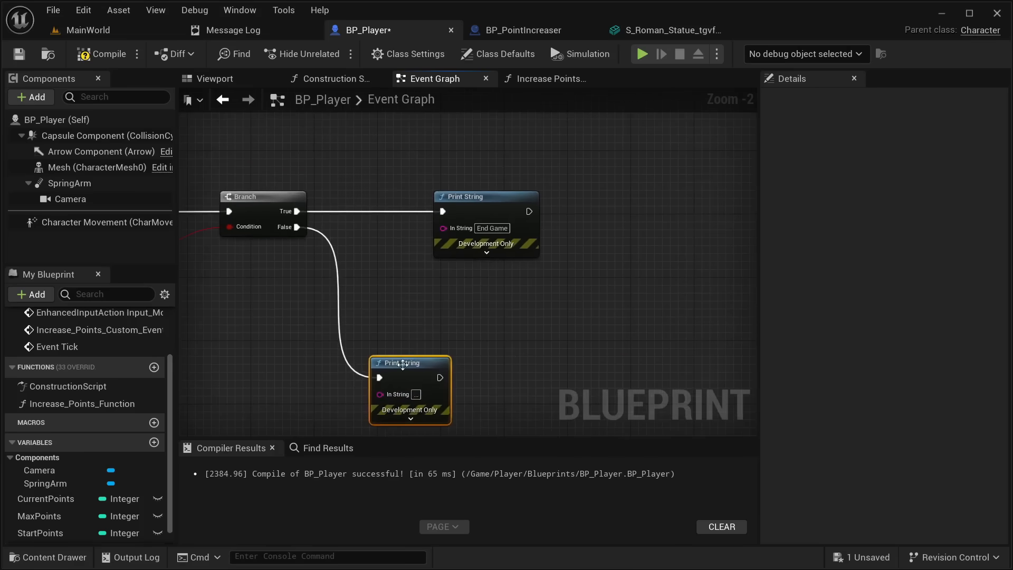
Paste a copy of the empty Print String after Set CurrentPoints in the Begin Play chain and connect their execution pins
{"action": "scroll", "coordinate": [434, 296], "scroll_direction": "down", "scroll_amount": 5}
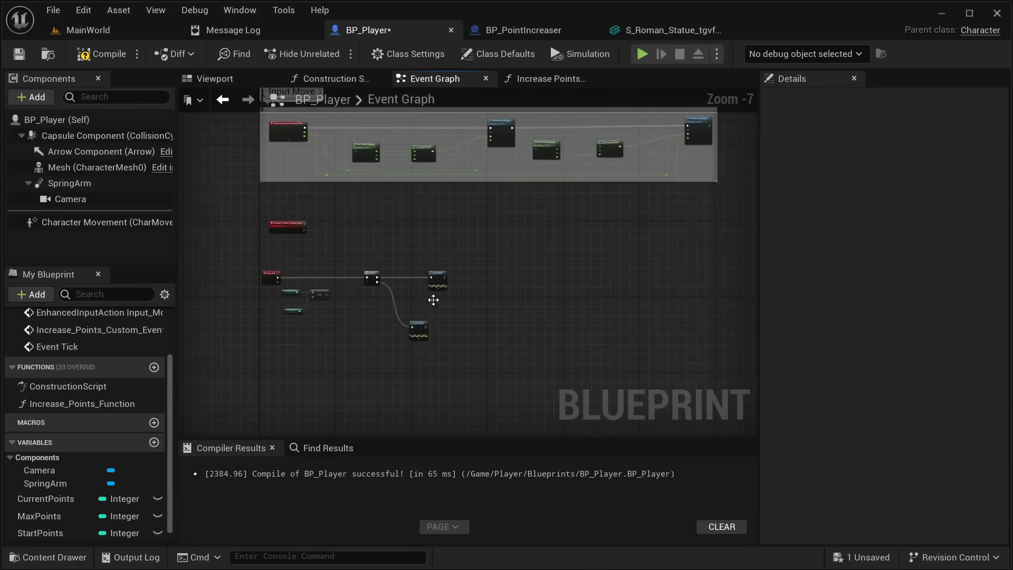
{"action": "right_click_drag", "start_coordinate": [451, 305], "coordinate": [405, 400]}
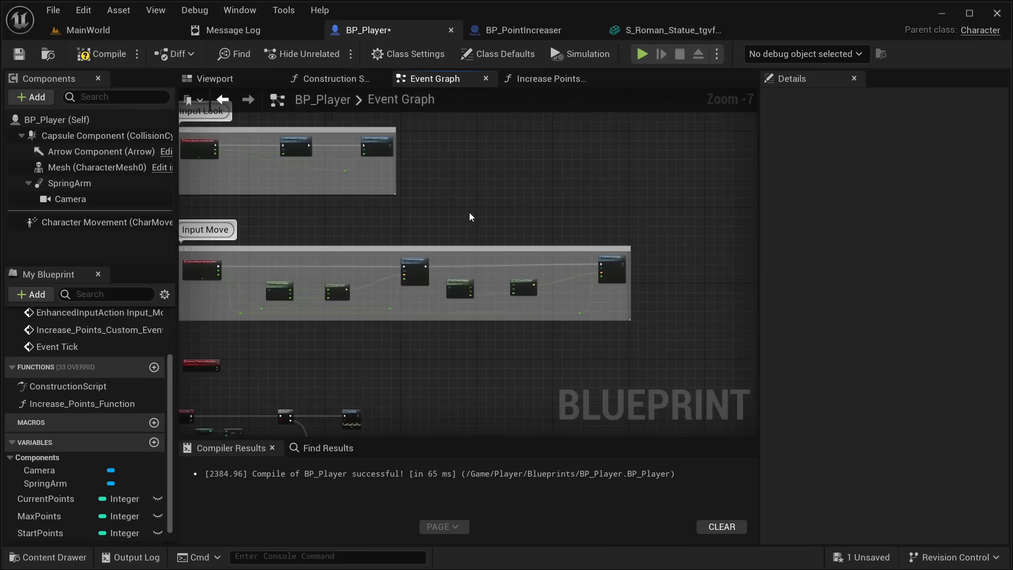
{"action": "right_click_drag", "start_coordinate": [470, 213], "coordinate": [493, 344]}
{"action": "scroll", "coordinate": [455, 282], "scroll_direction": "up", "scroll_amount": 6}
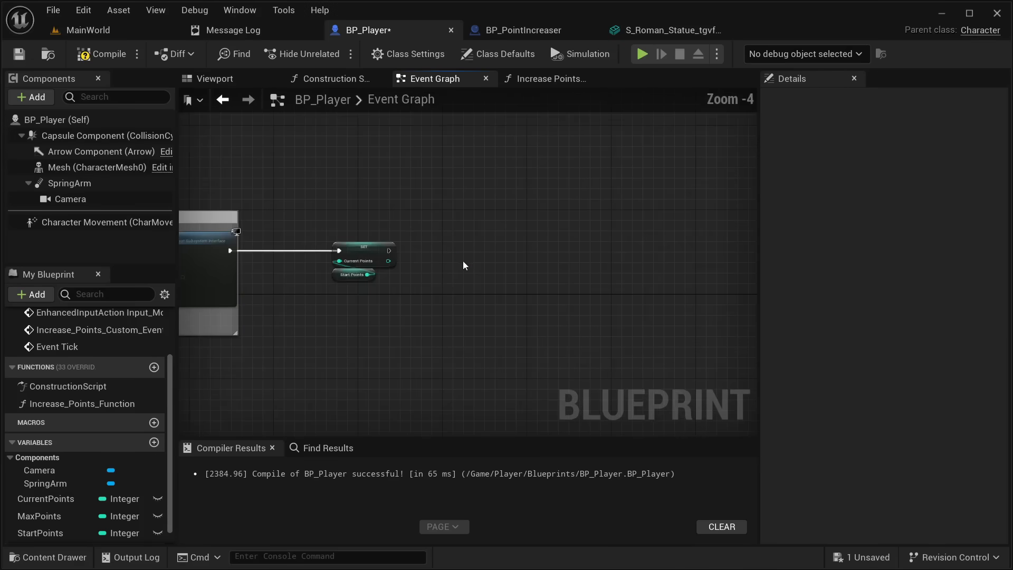
{"action": "left_click", "coordinate": [494, 258]}
{"action": "left_click_drag", "start_coordinate": [494, 258], "coordinate": [503, 221]}
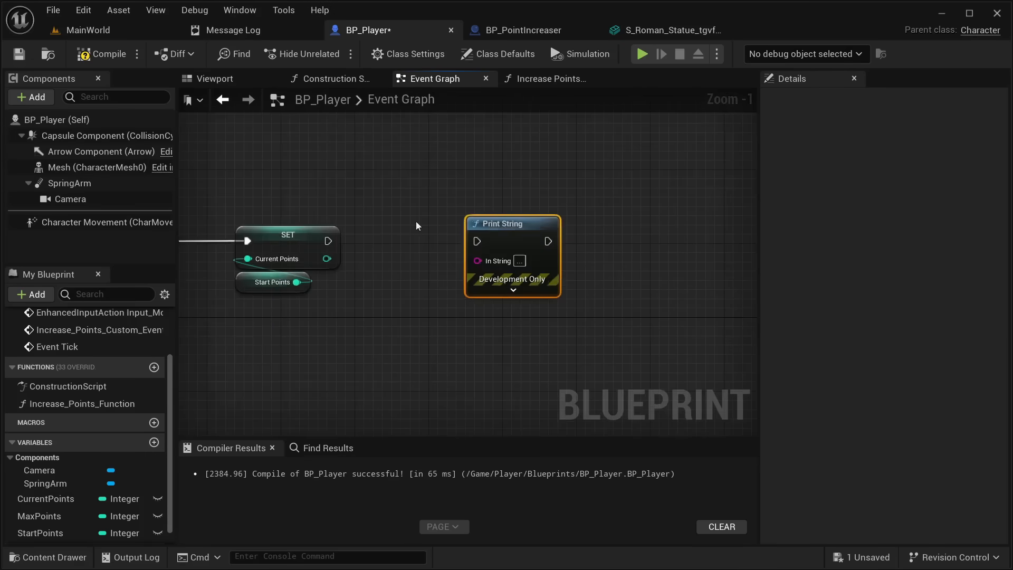
{"action": "left_click_drag", "start_coordinate": [329, 241], "coordinate": [476, 243]}
Break the link between the Branch's False output and the empty Print String, and compile and save BP_Player
{"action": "scroll", "coordinate": [364, 283], "scroll_direction": "down", "scroll_amount": 5}
{"action": "right_click_drag", "start_coordinate": [350, 342], "coordinate": [539, 113]}
{"action": "right_click_drag", "start_coordinate": [381, 310], "coordinate": [486, 181]}
{"action": "scroll", "coordinate": [367, 341], "scroll_direction": "up", "scroll_amount": 4}
{"action": "right_click_drag", "start_coordinate": [366, 341], "coordinate": [451, 287]}
{"action": "right_click", "coordinate": [451, 286]}
{"action": "left_click", "coordinate": [431, 243]}
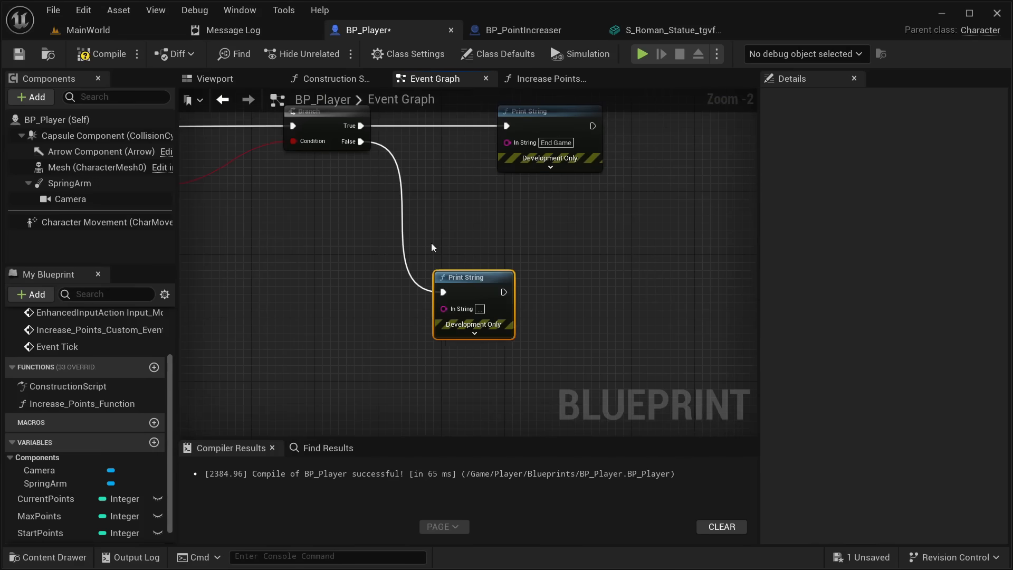
{"action": "mouse_move", "coordinate": [431, 243]}
{"action": "right_mouse_down"}
{"action": "mouse_move", "coordinate": [437, 310]}
{"action": "mouse_move", "coordinate": [701, 352]}
{"action": "mouse_move", "coordinate": [495, 311]}
{"action": "mouse_move", "coordinate": [458, 289]}
{"action": "mouse_move", "coordinate": [420, 235]}
{"action": "right_mouse_up"}
{"action": "scroll", "coordinate": [420, 236], "scroll_direction": "up", "scroll_amount": 2}
{"action": "right_click", "coordinate": [424, 311]}
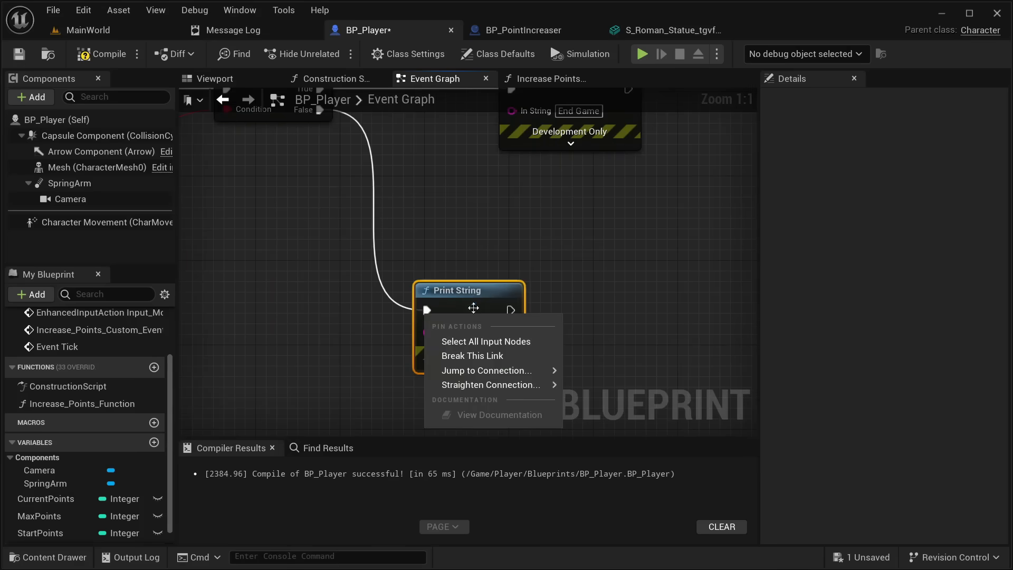
{"action": "left_click", "coordinate": [471, 355]}
{"action": "left_click", "coordinate": [103, 54]}
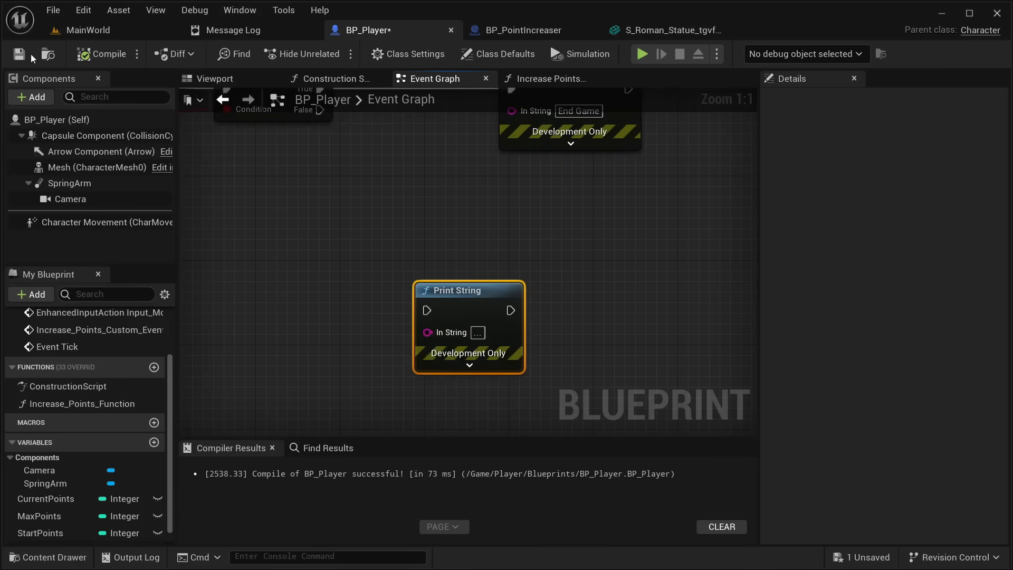
{"action": "left_click", "coordinate": [21, 54]}
Review the empty Print String at the end of the Begin Play chain, and play-test MainWorld with it
{"action": "left_click", "coordinate": [90, 30]}
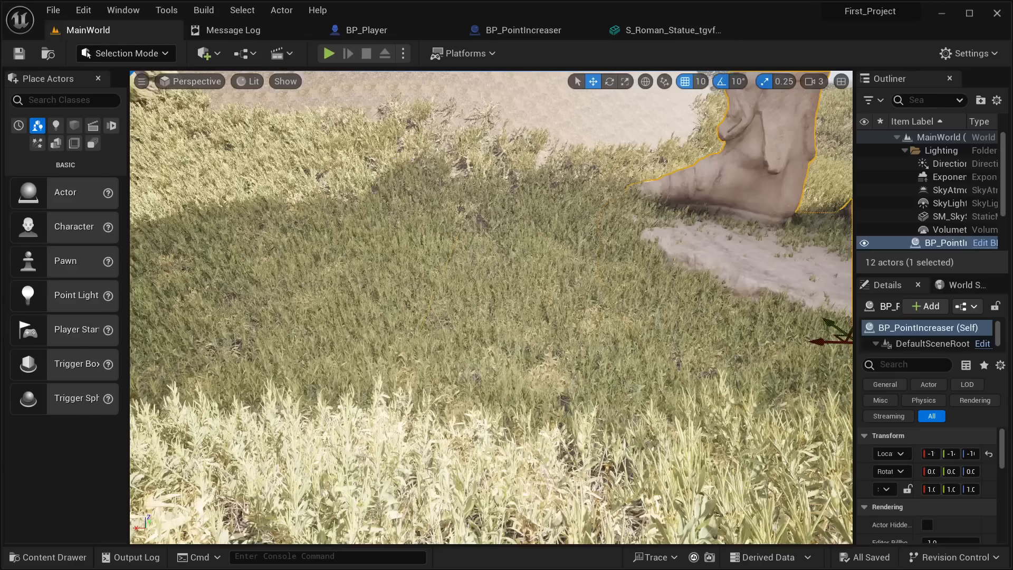
{"action": "right_click_drag", "start_coordinate": [491, 264], "coordinate": [702, 264]}
{"action": "left_click", "coordinate": [390, 29]}
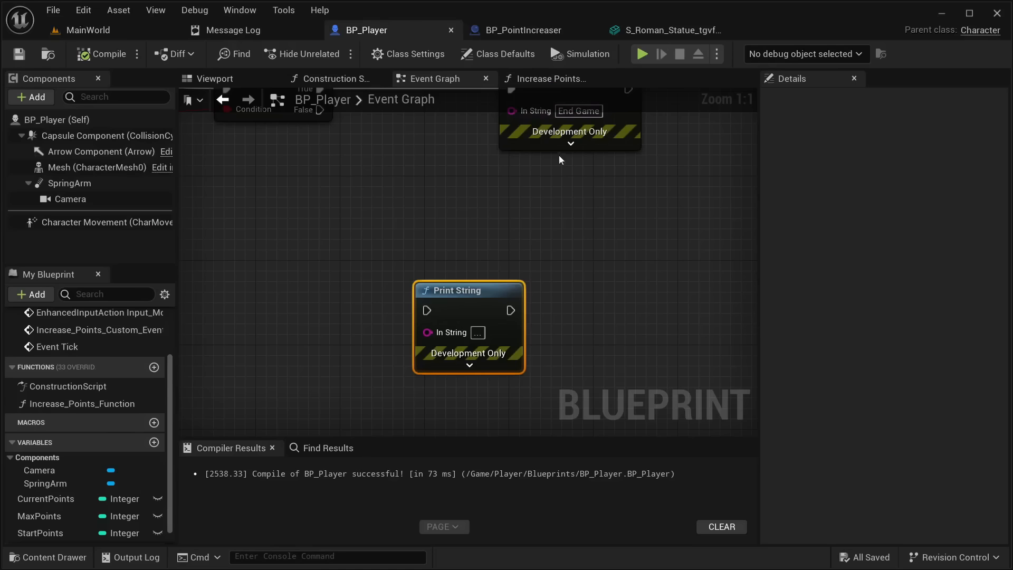
{"action": "scroll", "coordinate": [556, 195], "scroll_direction": "down", "scroll_amount": 5}
{"action": "right_click_drag", "start_coordinate": [559, 192], "coordinate": [400, 300]}
{"action": "scroll", "coordinate": [400, 301], "scroll_direction": "down", "scroll_amount": 3}
{"action": "right_click_drag", "start_coordinate": [535, 231], "coordinate": [340, 413]}
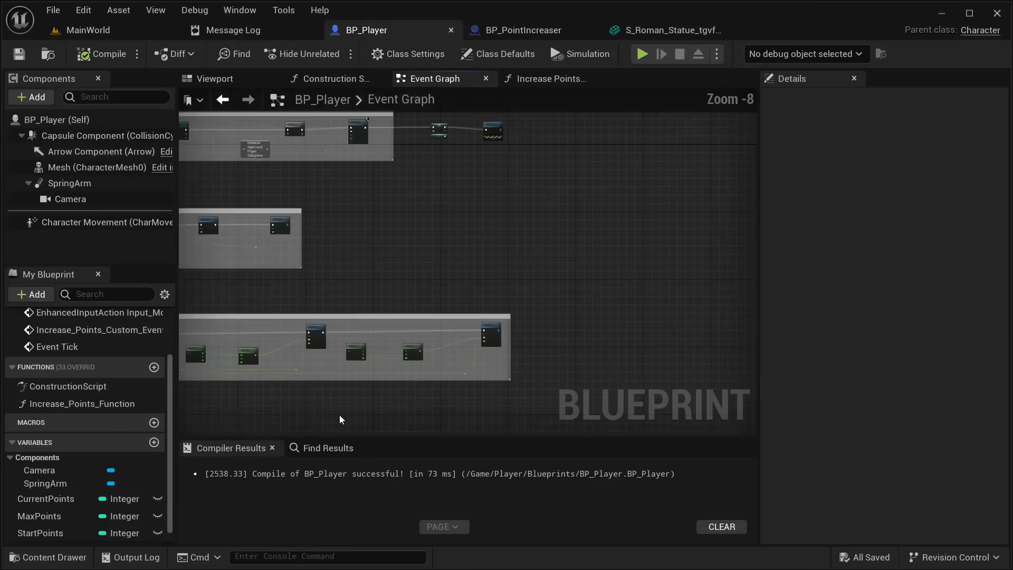
{"action": "scroll", "coordinate": [414, 257], "scroll_direction": "down", "scroll_amount": 2}
{"action": "right_click_drag", "start_coordinate": [454, 221], "coordinate": [418, 370]}
{"action": "scroll", "coordinate": [418, 365], "scroll_direction": "up", "scroll_amount": 6}
{"action": "right_click_drag", "start_coordinate": [450, 289], "coordinate": [394, 406]}
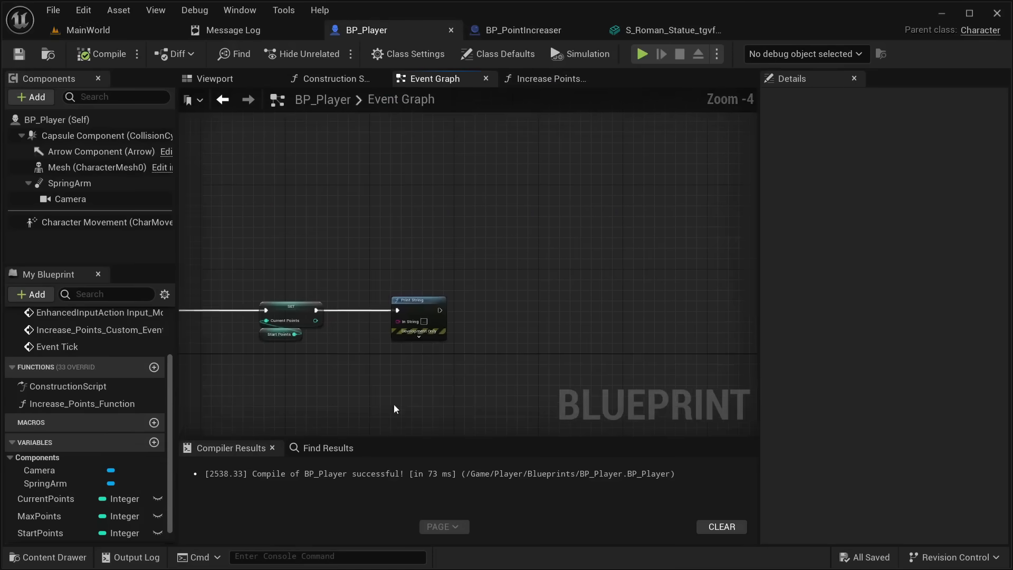
{"action": "scroll", "coordinate": [429, 350], "scroll_direction": "up", "scroll_amount": 4}
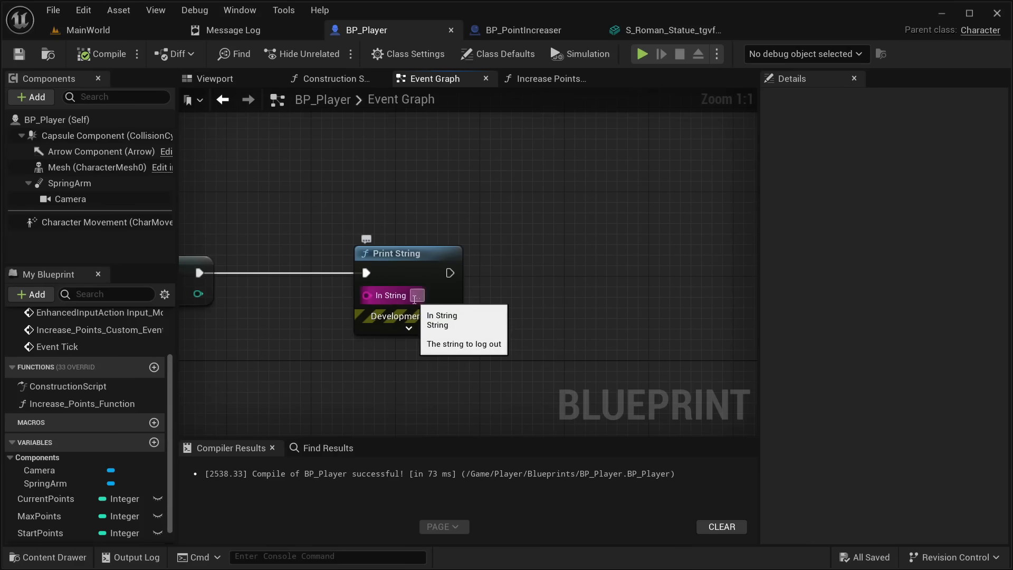
{"action": "left_click", "coordinate": [115, 28]}
{"action": "left_click", "coordinate": [329, 55]}
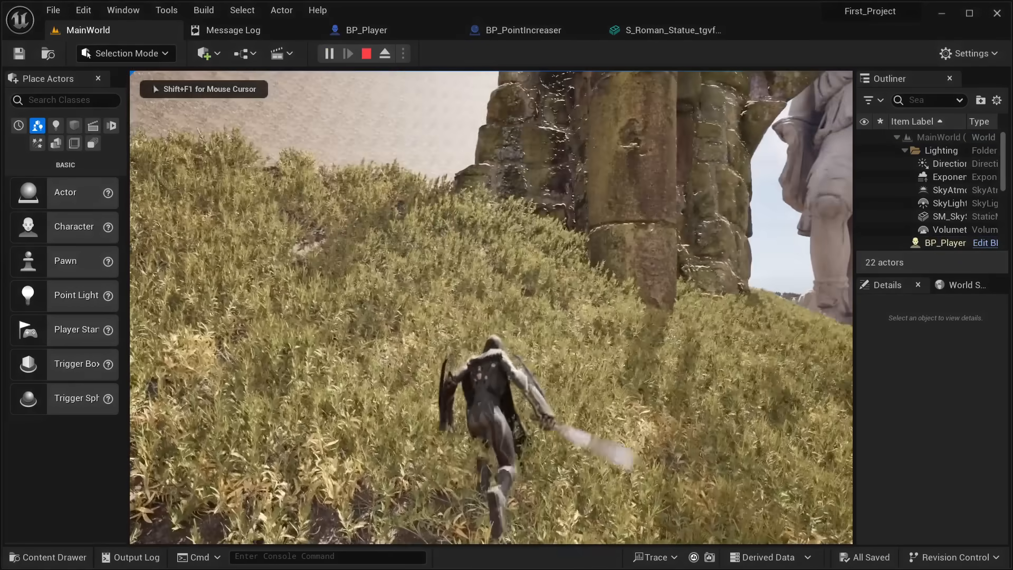
{"action": "key", "text": "Escape"}
Set the Begin Play Print String's In String to "Small text for demonstration of events", and compile and save BP_Player
{"action": "left_click", "coordinate": [386, 29]}
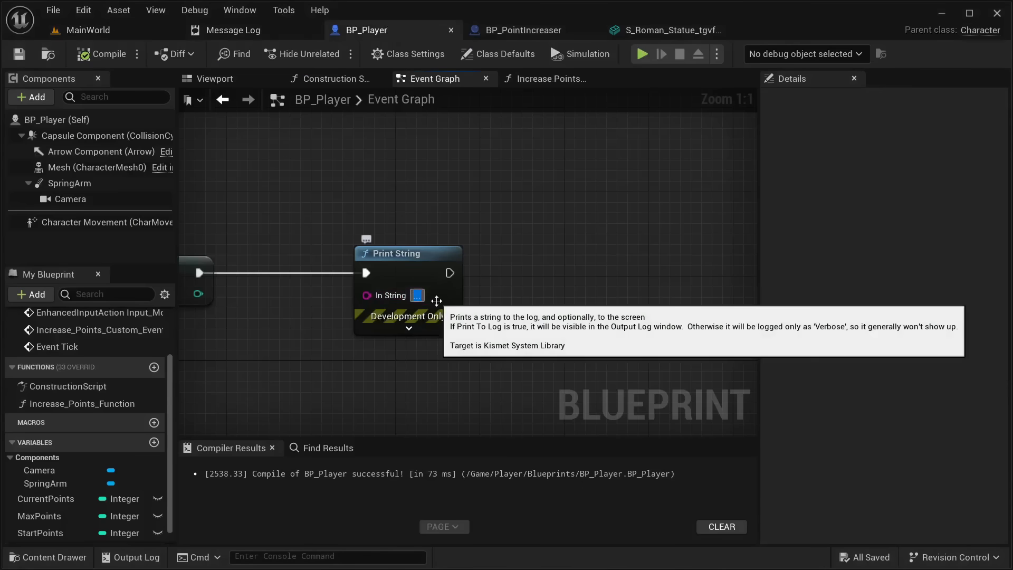
{"action": "type", "text": "Small text for demonstration of events"}
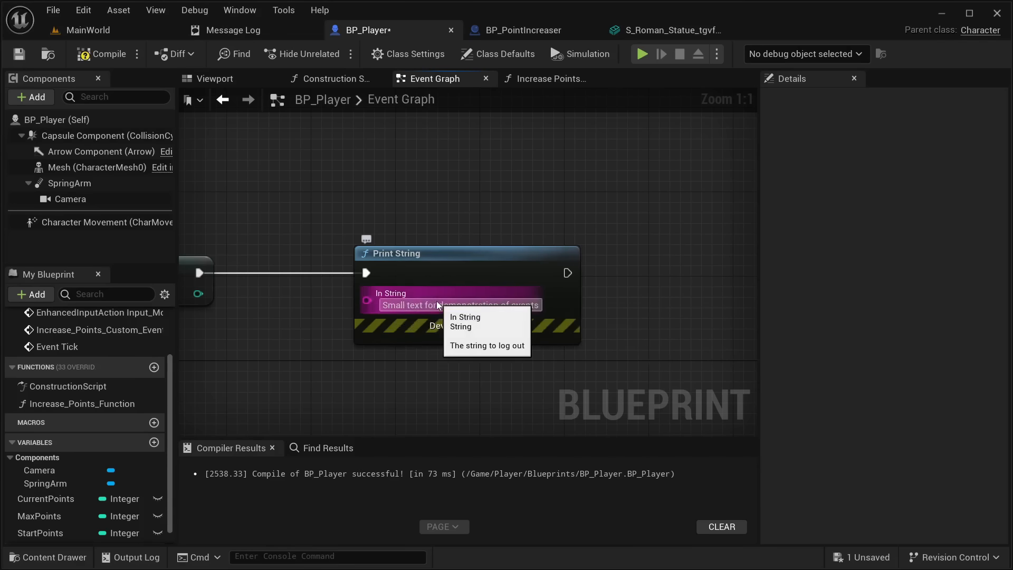
{"action": "left_click", "coordinate": [100, 53]}
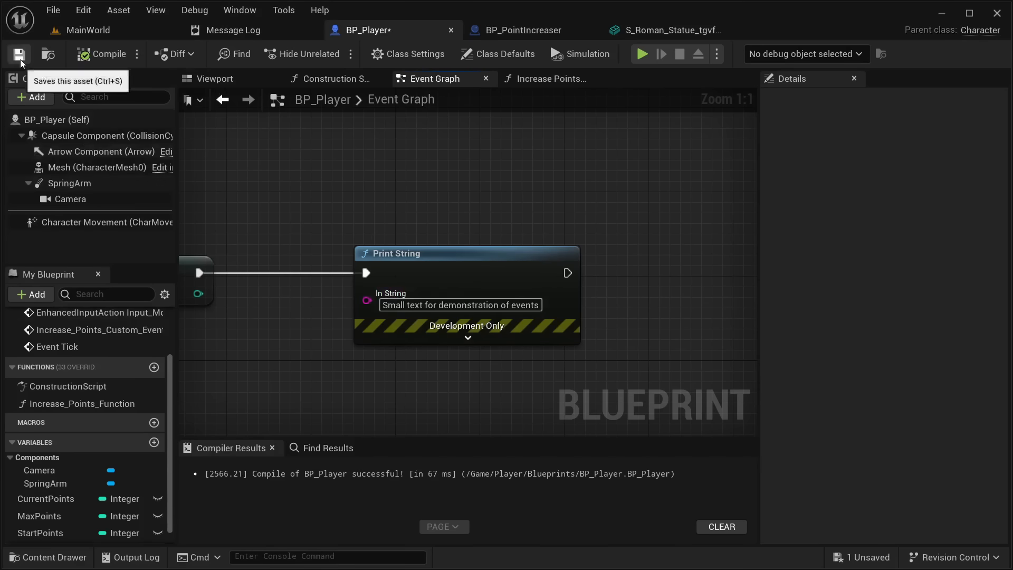
{"action": "left_click", "coordinate": [19, 53]}
Play-test MainWorld and run the character forward to see how often the Begin Play text prints
{"action": "left_click", "coordinate": [115, 37]}
{"action": "left_click", "coordinate": [329, 53]}
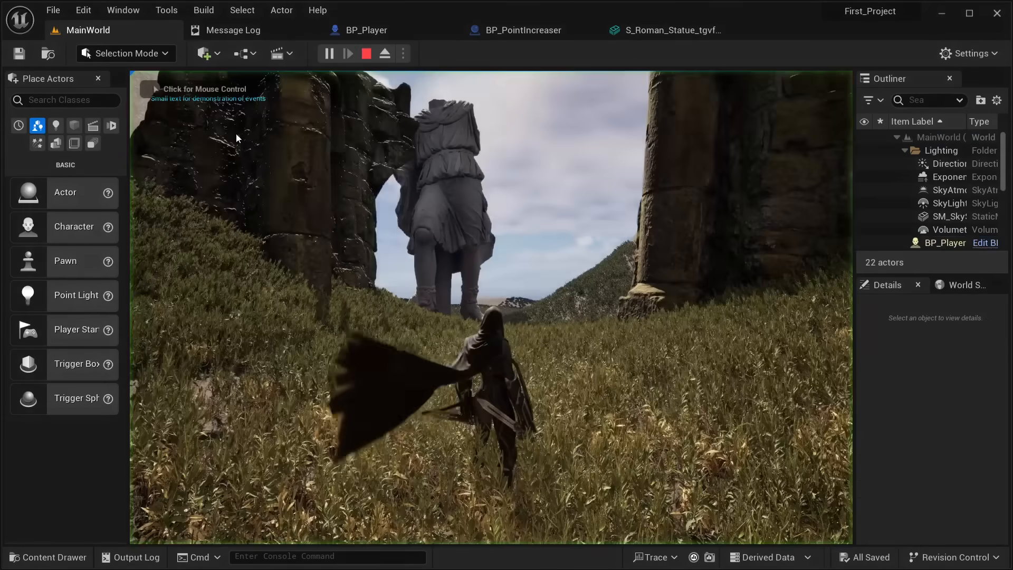
{"action": "key", "text": "w"}
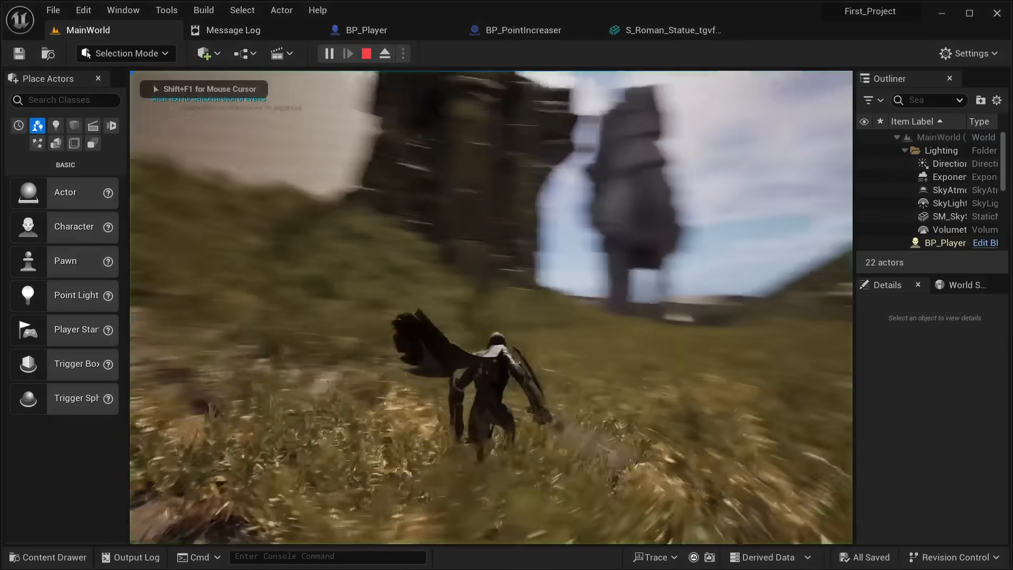
{"action": "key", "text": "w"}
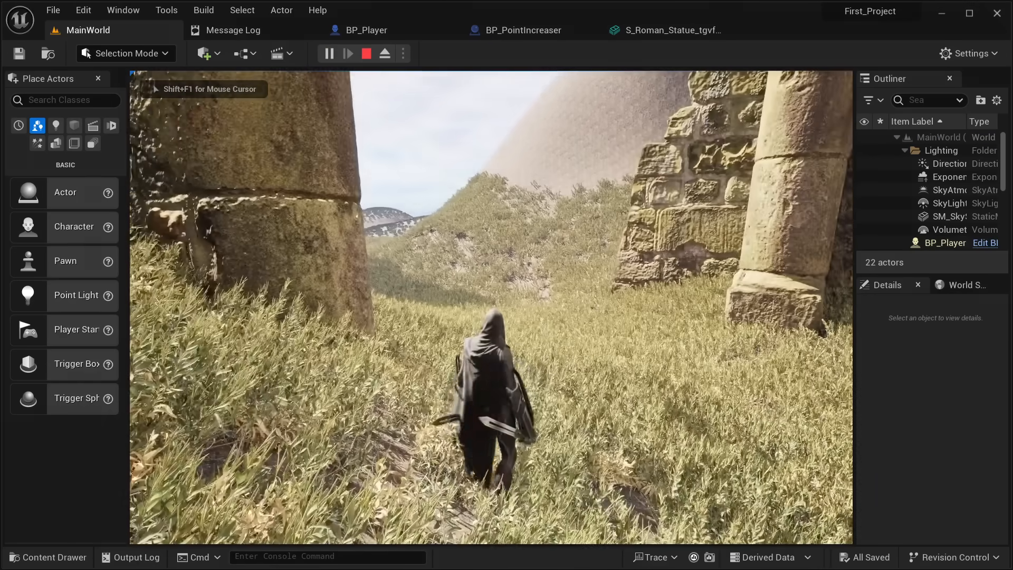
{"action": "key", "text": "Escape"}
Cut the demonstration-text Print String from the end of the Begin Play chain in BP_Player
{"action": "left_click", "coordinate": [364, 30]}
{"action": "scroll", "coordinate": [441, 201], "scroll_direction": "down", "scroll_amount": 4}
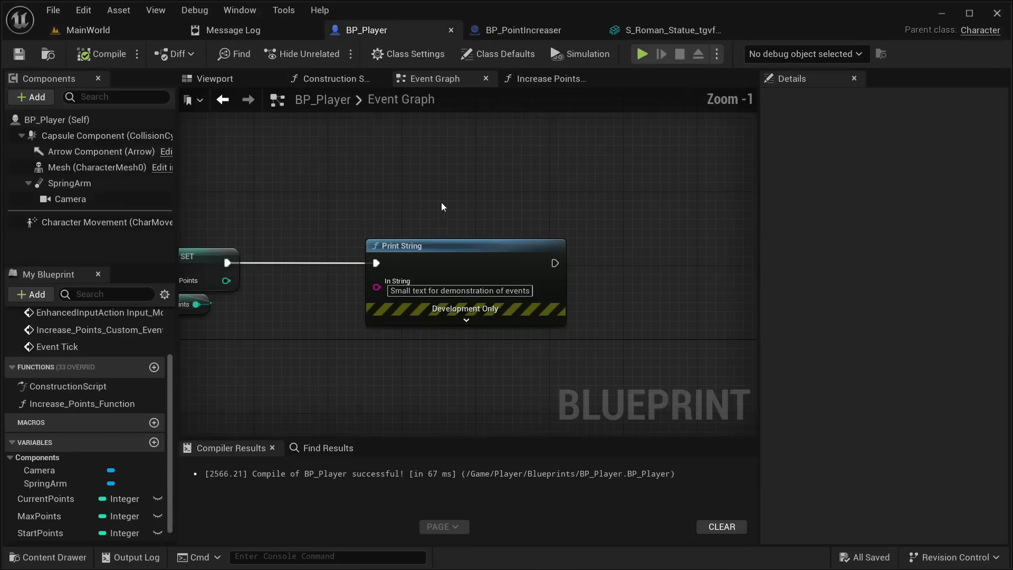
{"action": "key", "text": "Delete"}
Paste the demonstration-text Print String beside the Event Tick Branch, move the empty one aside, wire False to the pasted node, and compile and save
{"action": "scroll", "coordinate": [423, 258], "scroll_direction": "down", "scroll_amount": 1}
{"action": "right_click_drag", "start_coordinate": [375, 299], "coordinate": [502, 190]}
{"action": "right_click_drag", "start_coordinate": [259, 395], "coordinate": [396, 173]}
{"action": "scroll", "coordinate": [395, 173], "scroll_direction": "down", "scroll_amount": 1}
{"action": "right_click_drag", "start_coordinate": [349, 293], "coordinate": [490, 169]}
{"action": "scroll", "coordinate": [477, 203], "scroll_direction": "up", "scroll_amount": 3}
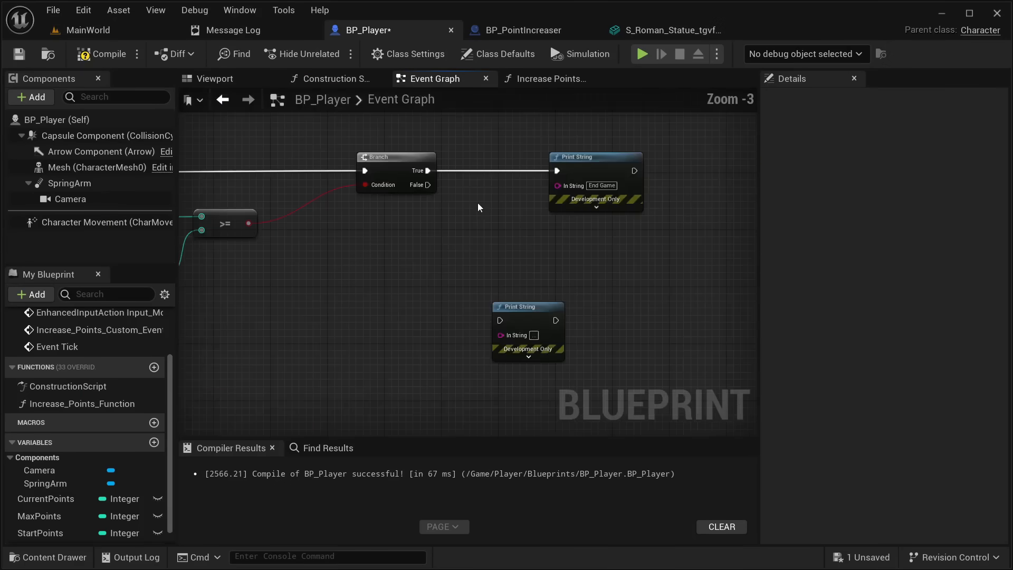
{"action": "right_click_drag", "start_coordinate": [731, 184], "coordinate": [459, 272]}
{"action": "right_click_drag", "start_coordinate": [365, 301], "coordinate": [422, 280]}
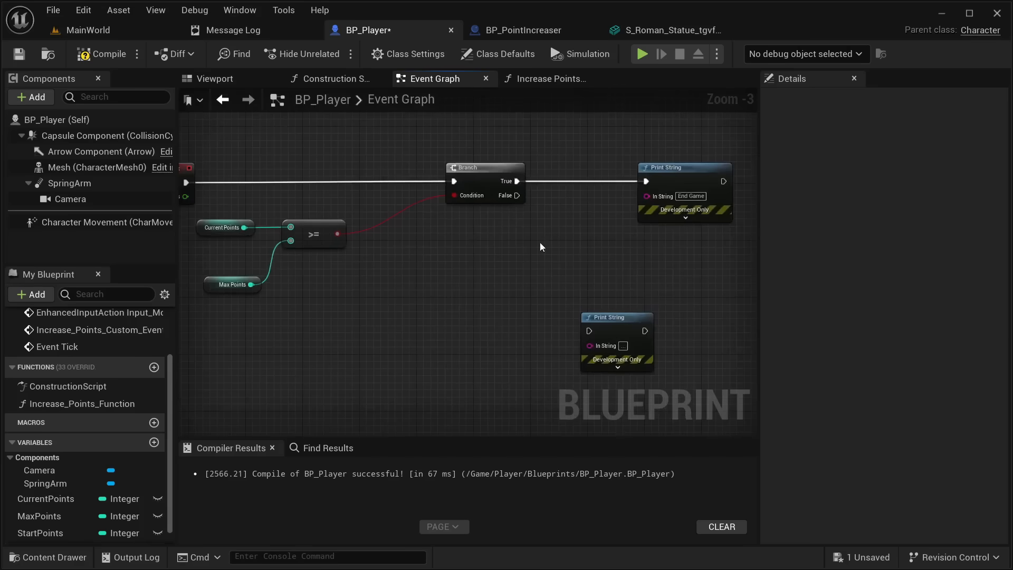
{"action": "key", "text": "ctrl+v"}
{"action": "left_click_drag", "start_coordinate": [595, 331], "coordinate": [317, 365]}
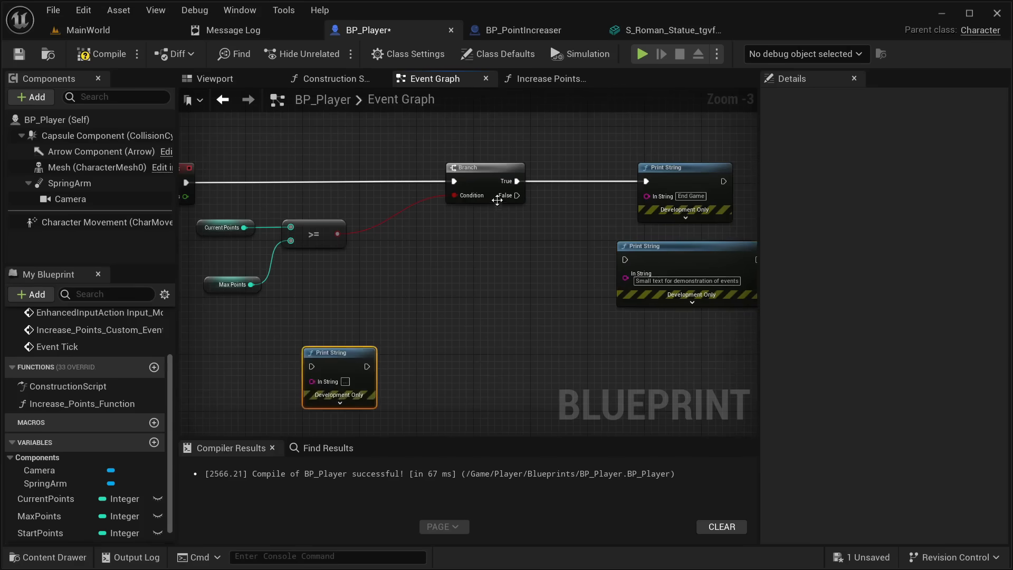
{"action": "left_click_drag", "start_coordinate": [497, 200], "coordinate": [625, 259]}
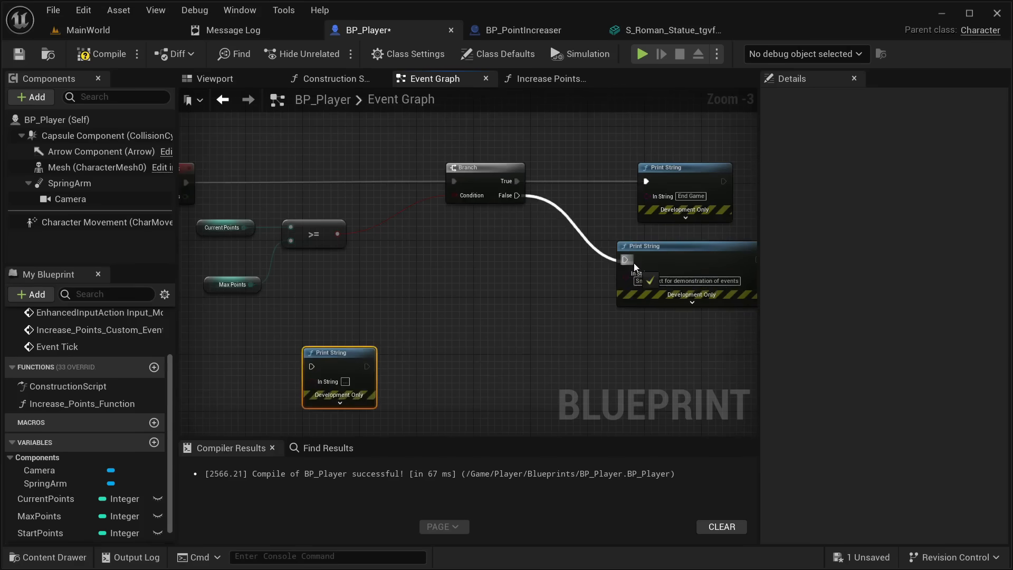
{"action": "left_click", "coordinate": [89, 53]}
{"action": "left_click", "coordinate": [26, 55]}
Play-test MainWorld and move the character around to see how often the Event Tick text prints
{"action": "left_click", "coordinate": [90, 32]}
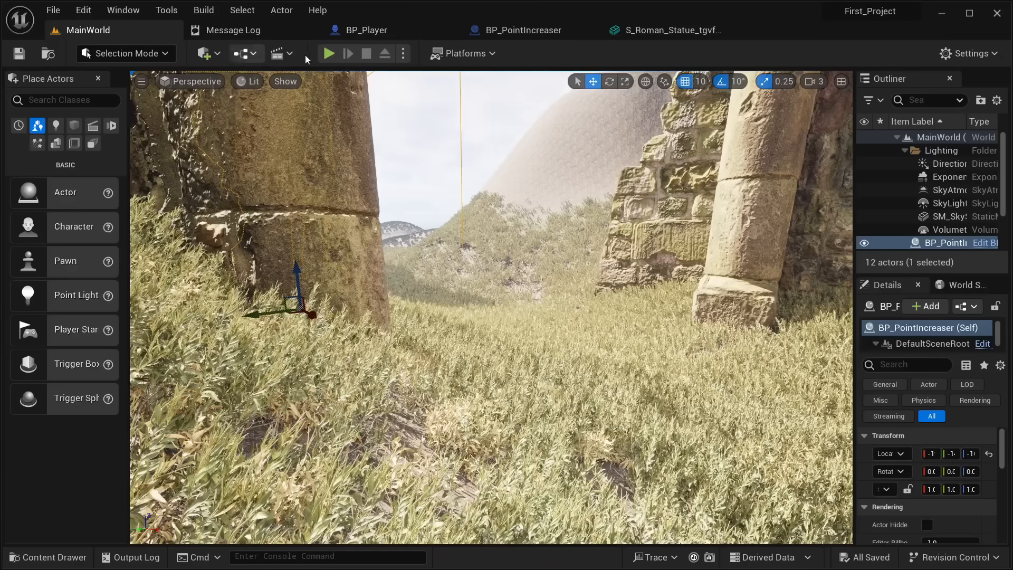
{"action": "left_click", "coordinate": [329, 54]}
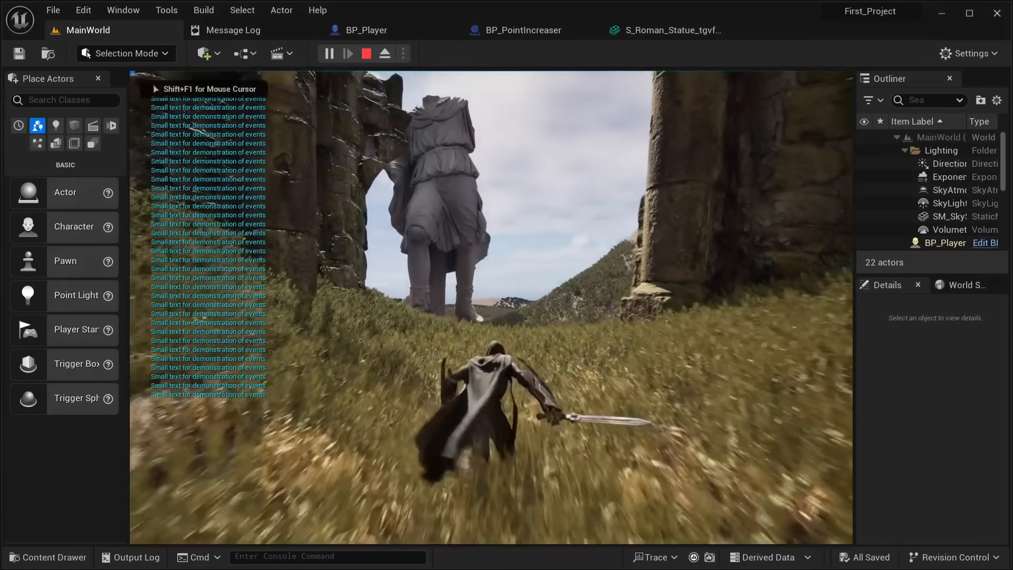
{"action": "key", "text": "w"}
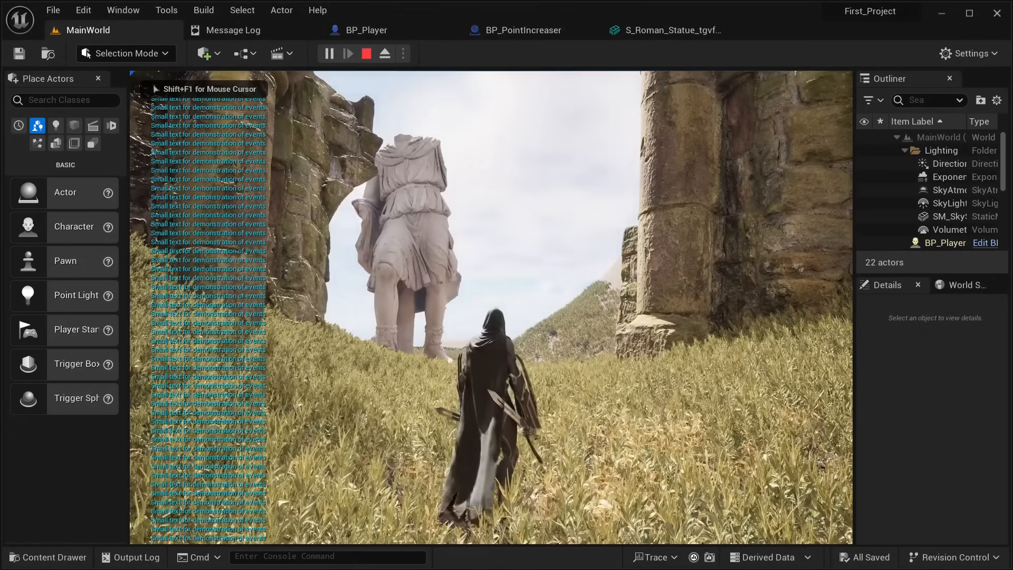
{"action": "key", "text": "w"}
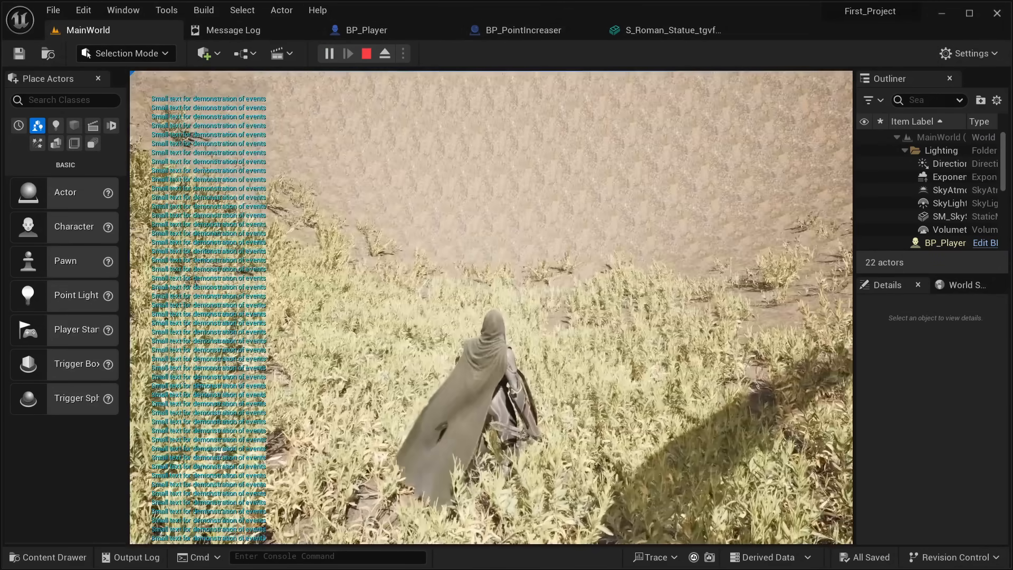
{"action": "key", "text": "Escape"}
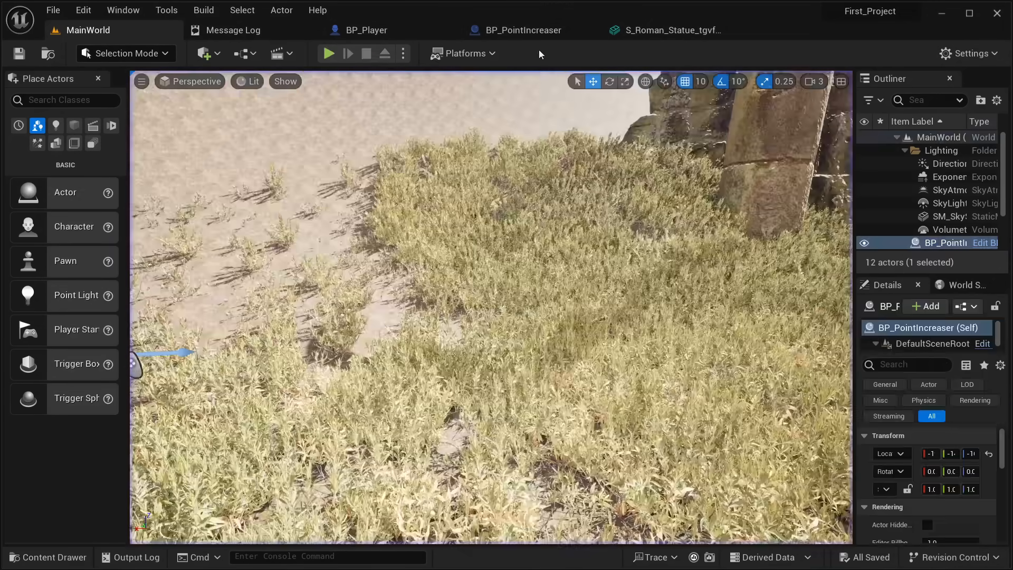
Delete the demonstration-text Print String on the Branch's False output and the unconnected empty Print String in BP_Player's Event Graph
{"action": "left_click", "coordinate": [391, 39]}
{"action": "scroll", "coordinate": [378, 262], "scroll_direction": "down", "scroll_amount": 1}
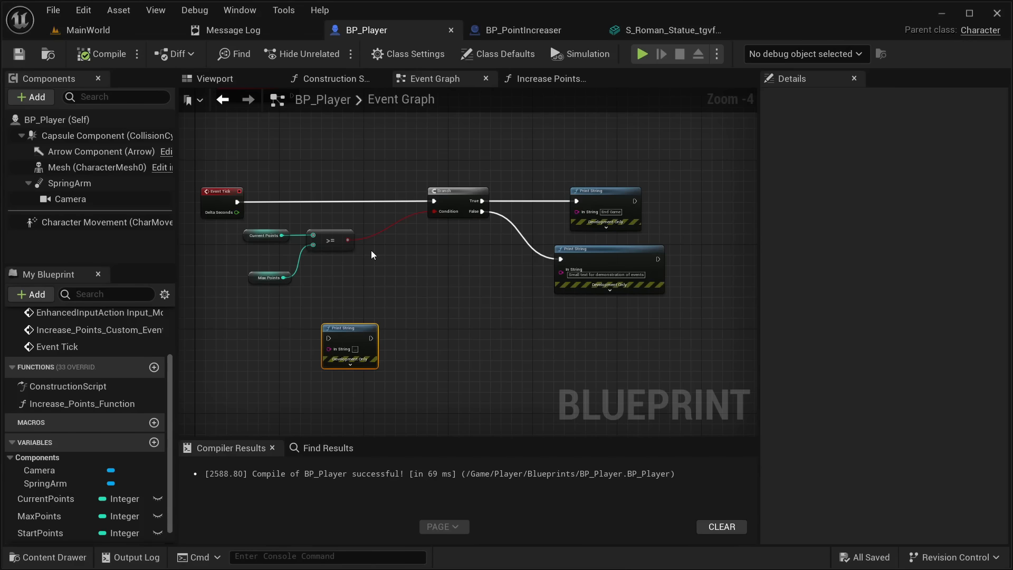
{"action": "left_click", "coordinate": [671, 309]}
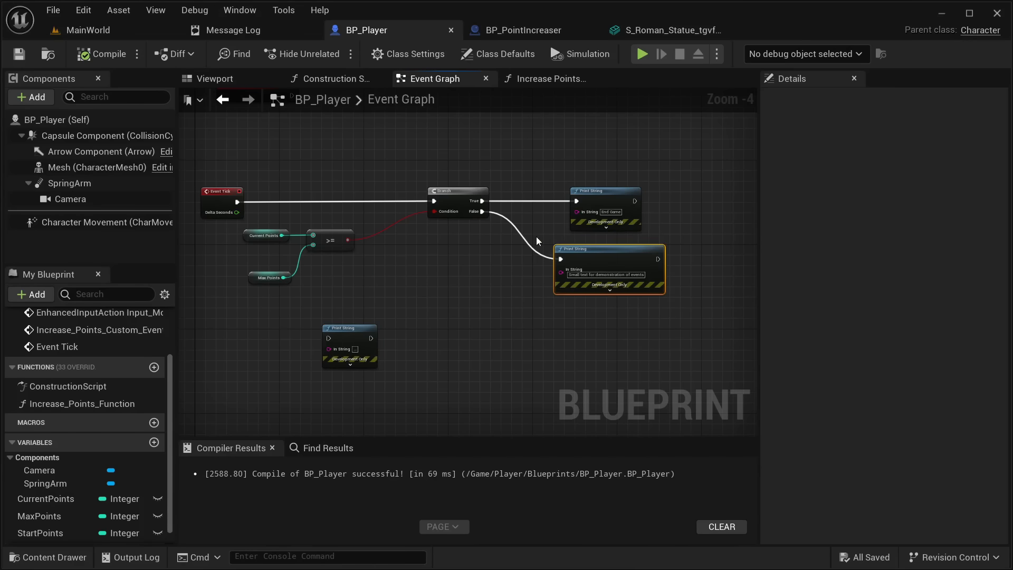
{"action": "key", "text": "Delete"}
{"action": "key", "text": "Home"}
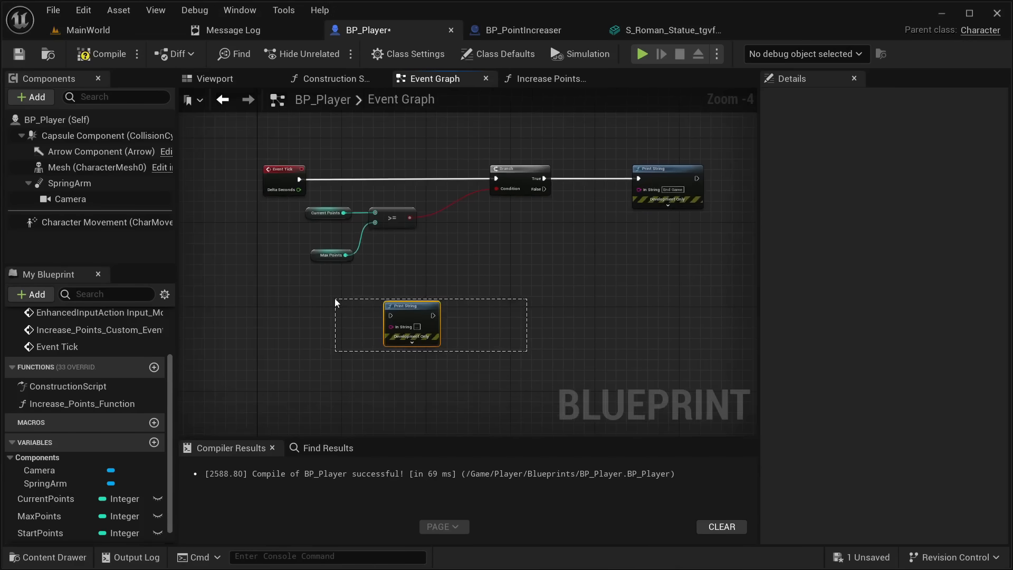
{"action": "key", "text": "Delete"}
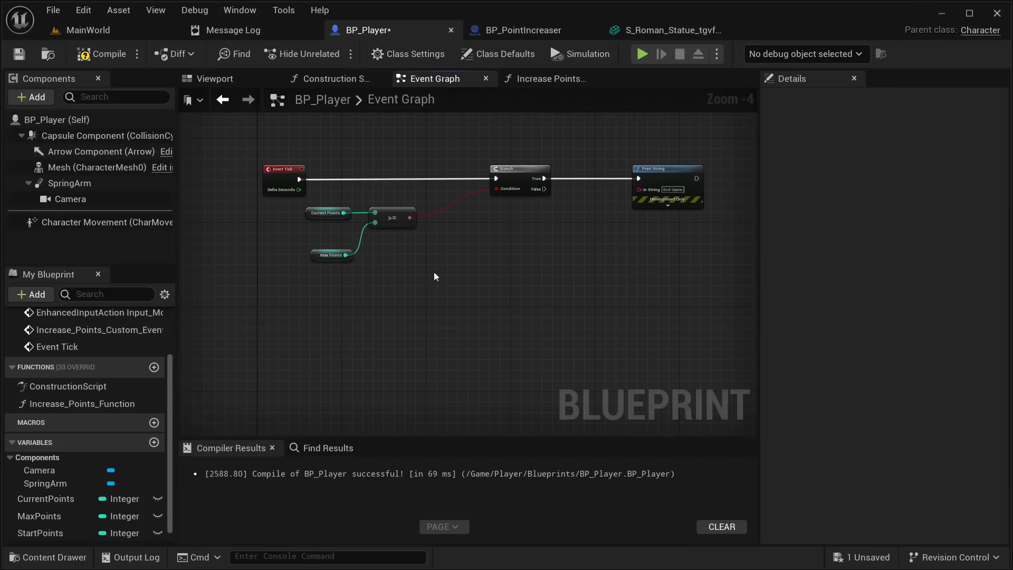
Move the Increase_Points_Custom_Event node slightly left to line up above the Event Tick node
{"action": "key", "text": "Home"}
{"action": "scroll", "coordinate": [139, 421], "scroll_direction": "down", "scroll_amount": 1}
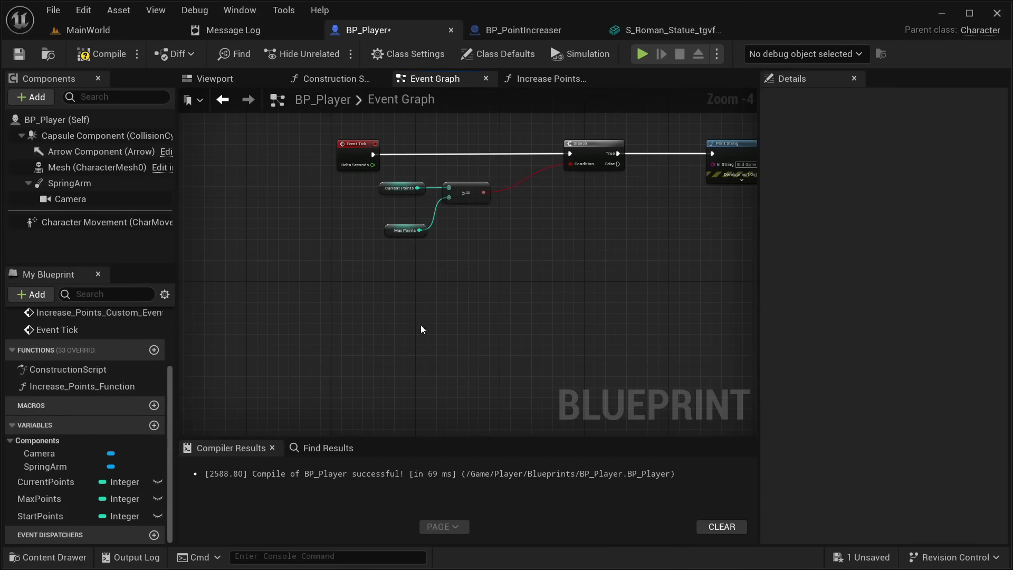
{"action": "right_click_drag", "start_coordinate": [348, 340], "coordinate": [557, 347]}
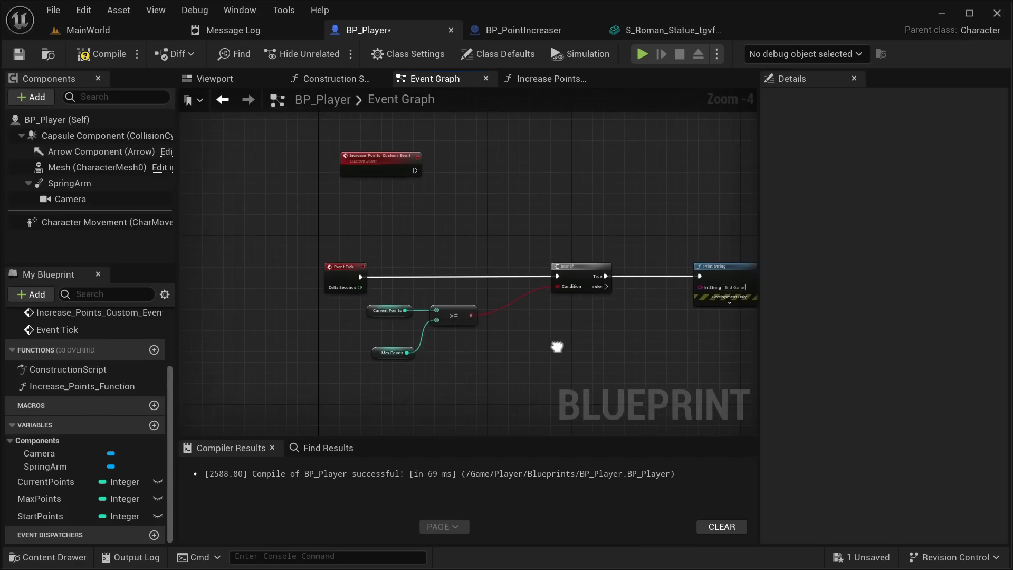
{"action": "left_click", "coordinate": [387, 156]}
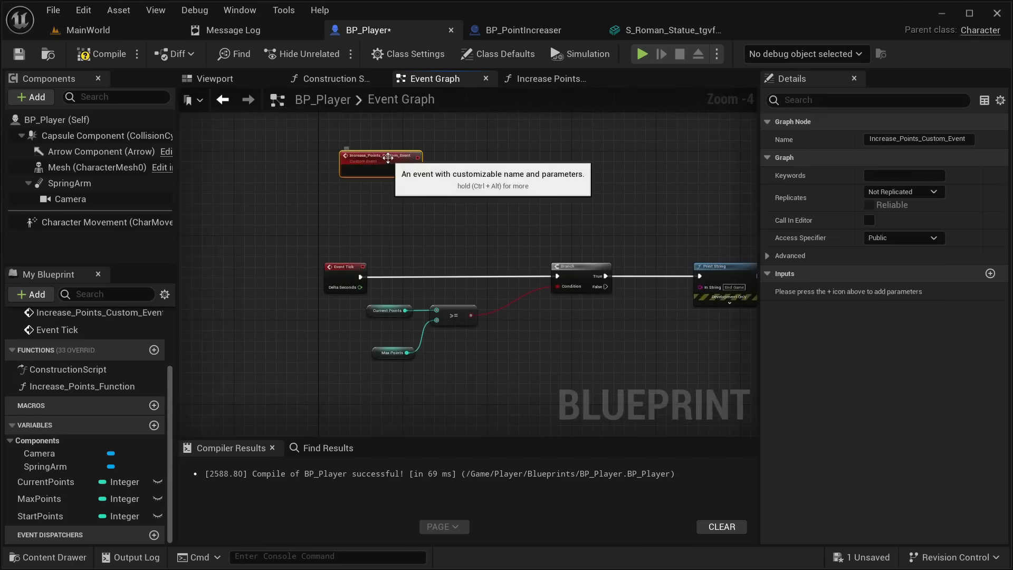
{"action": "left_click_drag", "start_coordinate": [387, 164], "coordinate": [378, 164]}
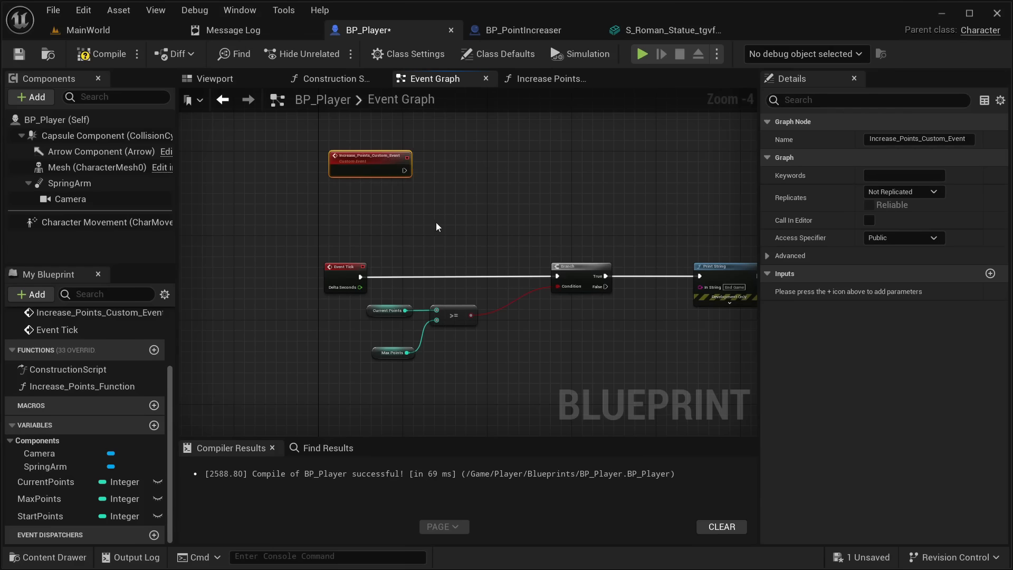
Return to the MainWorld level and bring the BP_PointIncreaser statue into view
{"action": "left_click", "coordinate": [87, 31]}
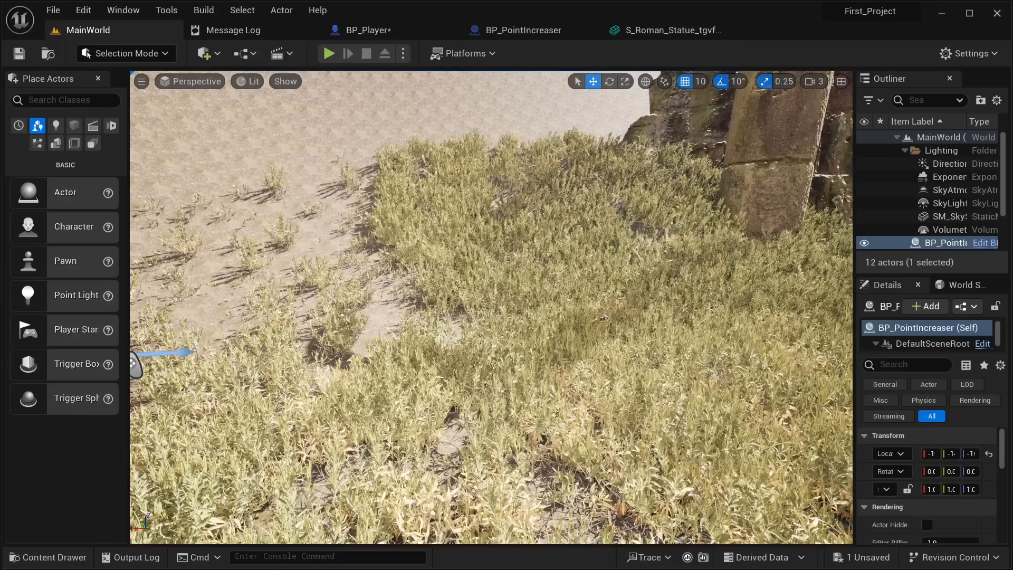
{"action": "right_click_drag", "start_coordinate": [688, 154], "coordinate": [792, 105]}
{"action": "right_click_drag", "start_coordinate": [739, 295], "coordinate": [675, 355]}
{"action": "key", "text": "w"}
{"action": "key", "text": "s"}
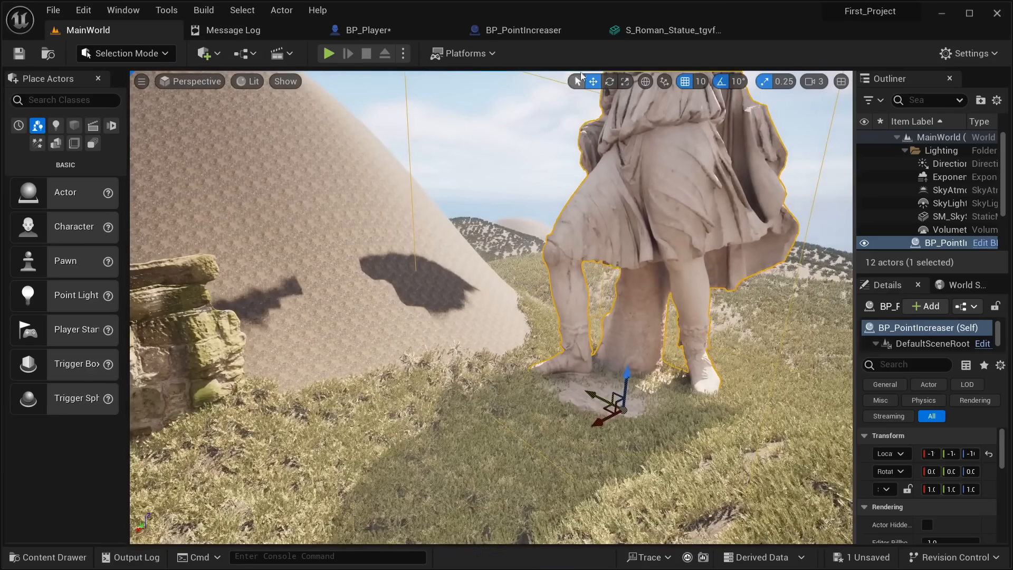
{"action": "left_click", "coordinate": [636, 33]}
{"action": "left_click", "coordinate": [514, 31]}
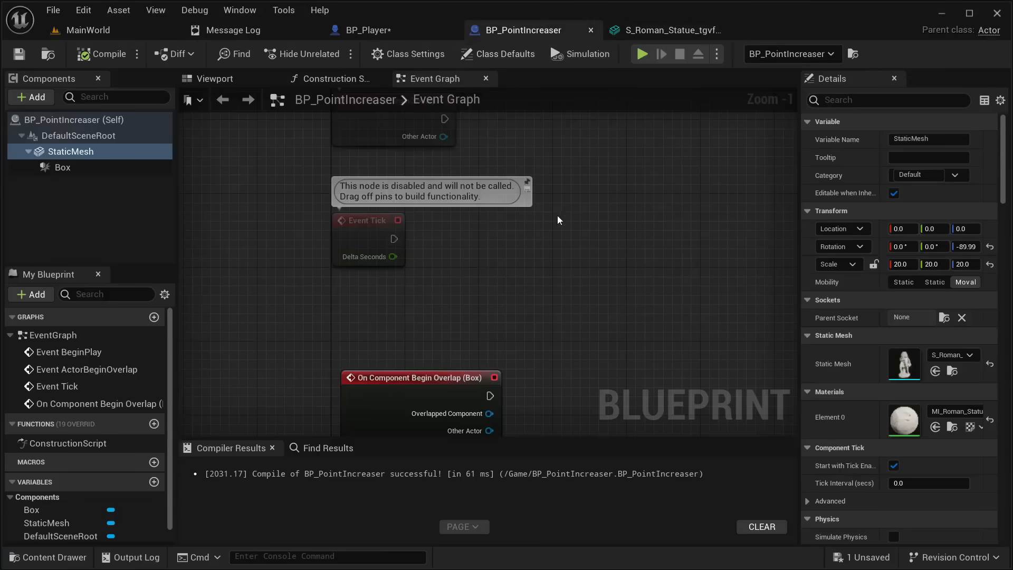
{"action": "right_click_drag", "start_coordinate": [612, 217], "coordinate": [483, 114]}
Add an Integer input named NumberOfPoints to Increase_Points_Custom_Event in BP_Player's Event Graph
{"action": "left_click", "coordinate": [413, 31]}
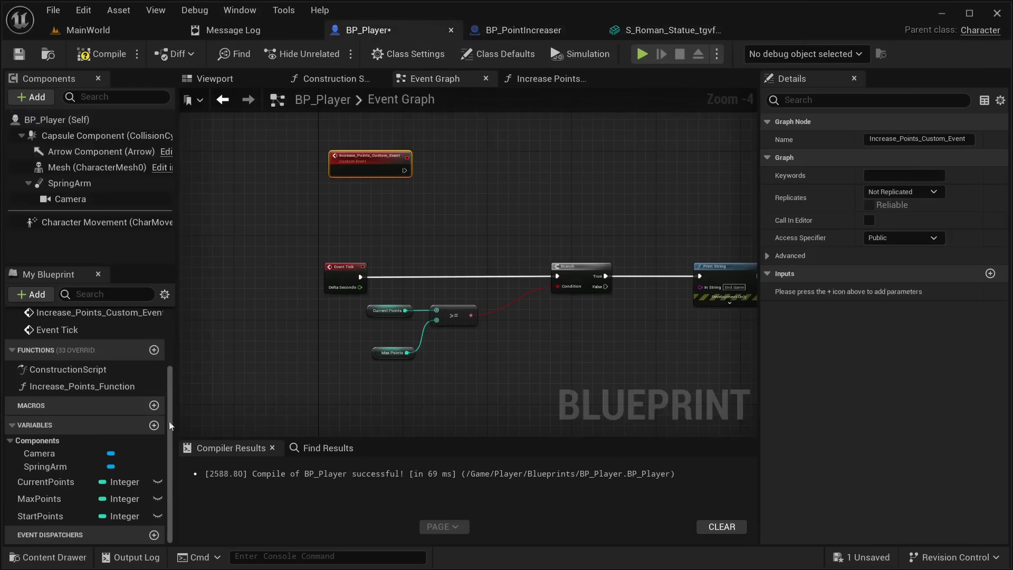
{"action": "right_click_drag", "start_coordinate": [392, 171], "coordinate": [377, 263]}
{"action": "scroll", "coordinate": [363, 274], "scroll_direction": "up", "scroll_amount": 1}
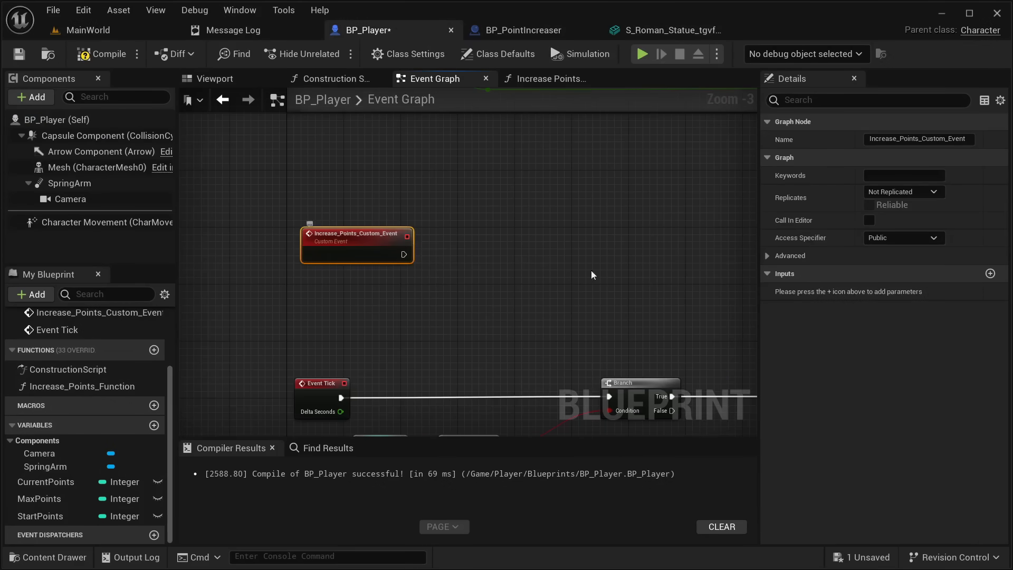
{"action": "left_click", "coordinate": [991, 273]}
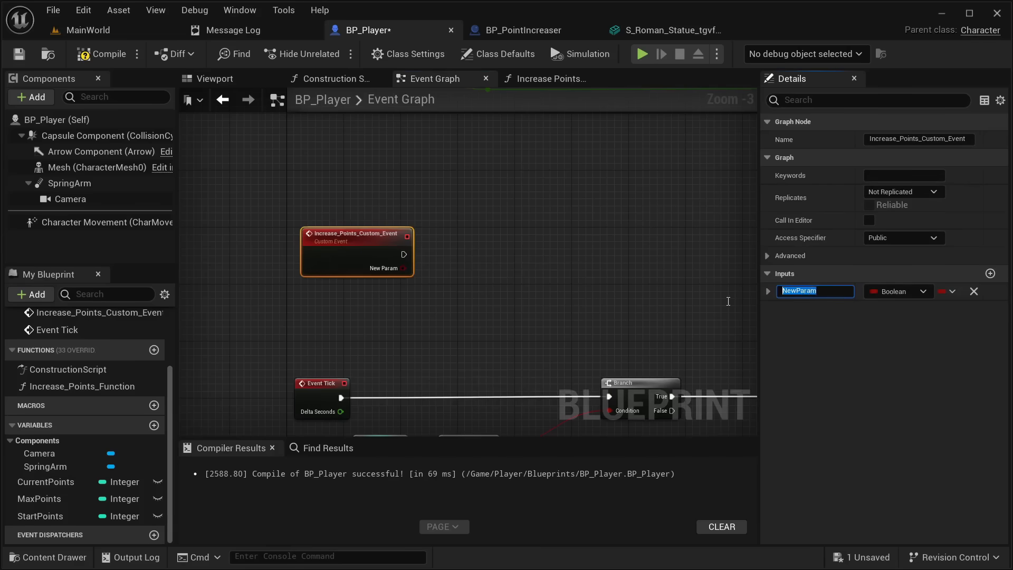
{"action": "type", "text": "NumberOfPoints"}
{"action": "key", "text": "Return"}
{"action": "left_click", "coordinate": [885, 293]}
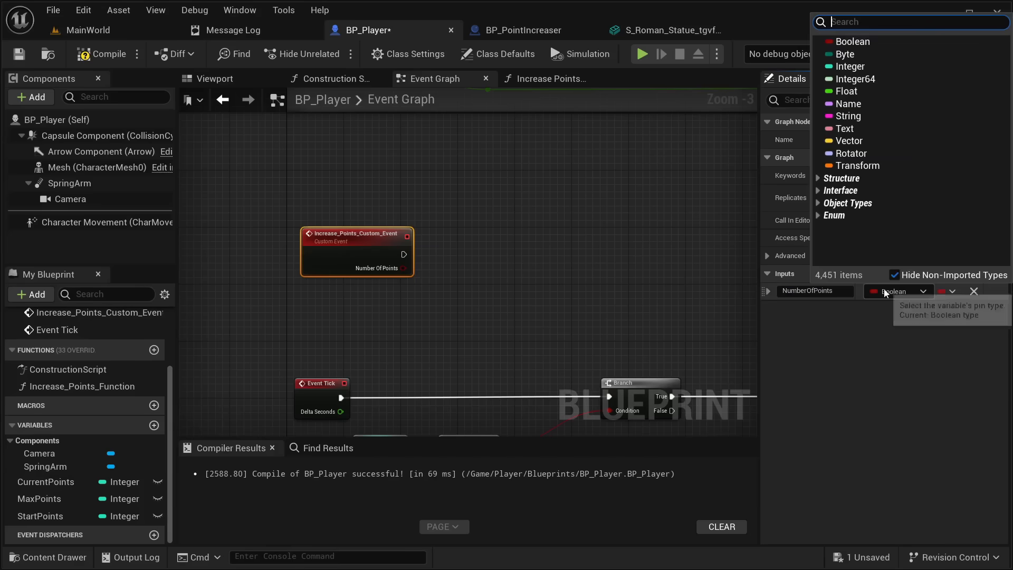
{"action": "left_click", "coordinate": [850, 67]}
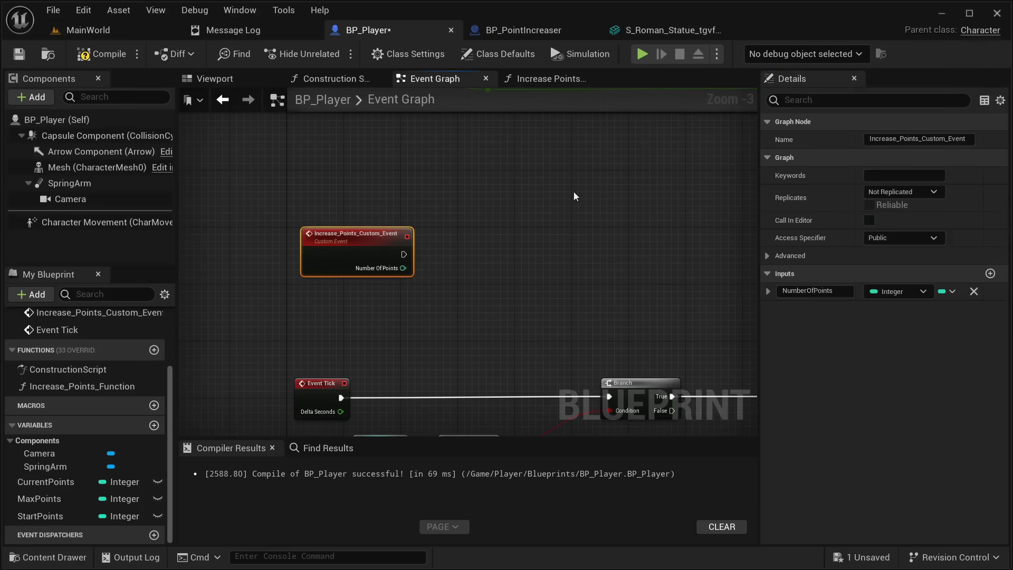
Place a Get CurrentPoints node below Increase_Points_Custom_Event and a Set CurrentPoints node to the event's right
{"action": "left_click_drag", "start_coordinate": [41, 482], "coordinate": [382, 296]}
{"action": "left_click", "coordinate": [427, 323]}
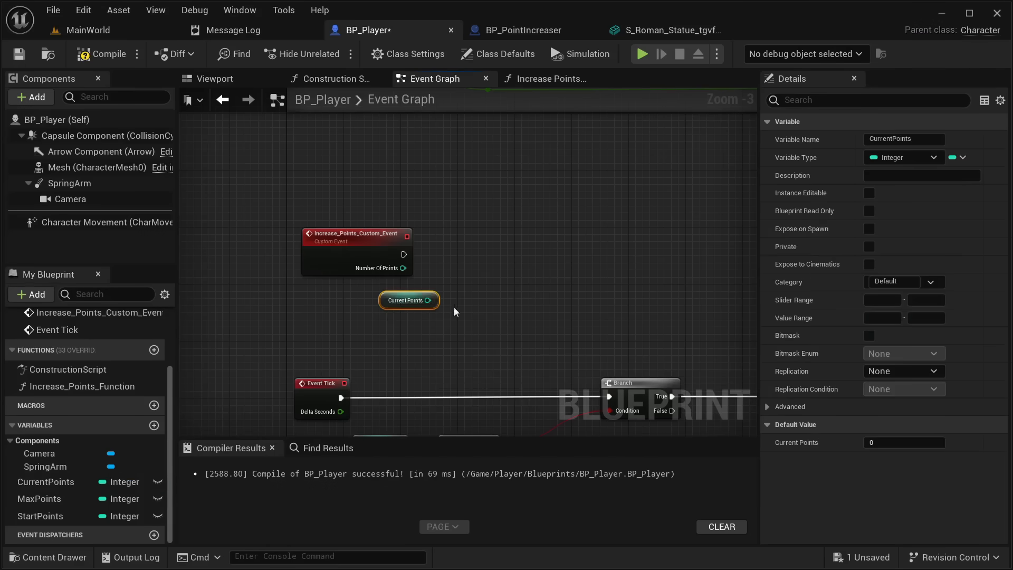
{"action": "scroll", "coordinate": [451, 303], "scroll_direction": "up", "scroll_amount": 2}
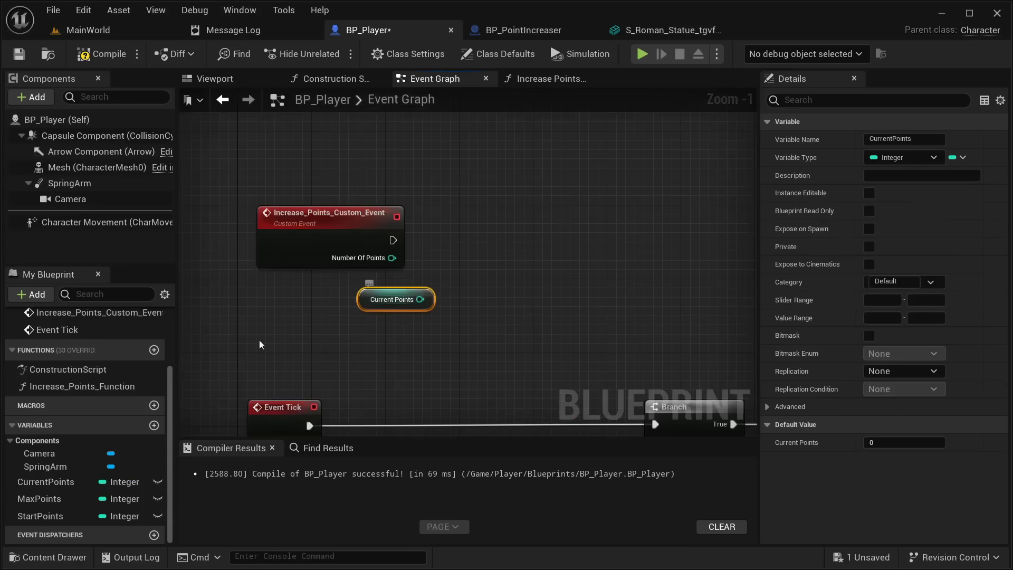
{"action": "left_click_drag", "start_coordinate": [46, 482], "coordinate": [638, 212]}
{"action": "left_click", "coordinate": [527, 273]}
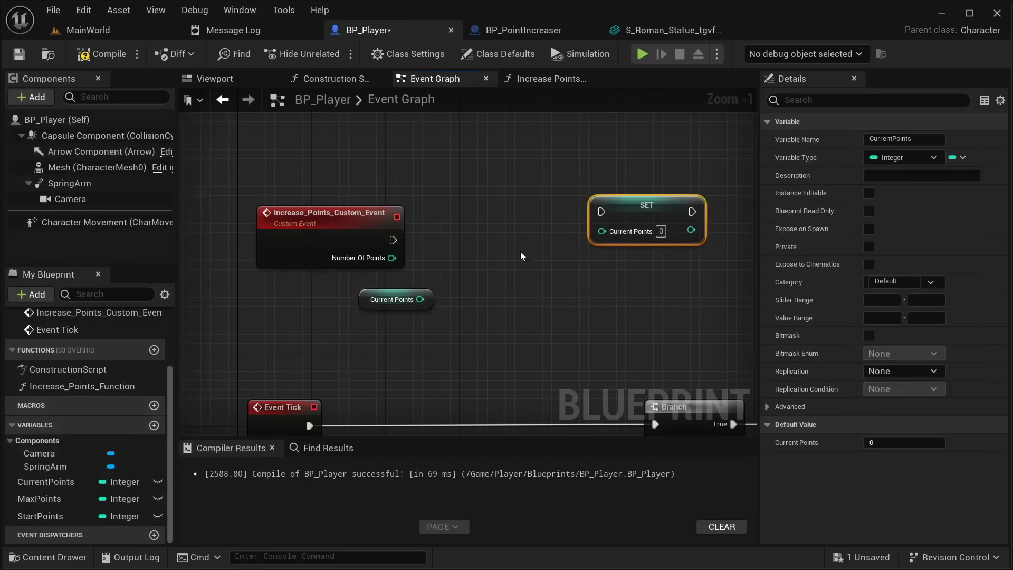
Add the event's NumberOfPoints and CurrentPoints with an Add node, feed the sum into Set CurrentPoints, and connect the event's execution to it
{"action": "left_click_drag", "start_coordinate": [388, 259], "coordinate": [492, 280]}
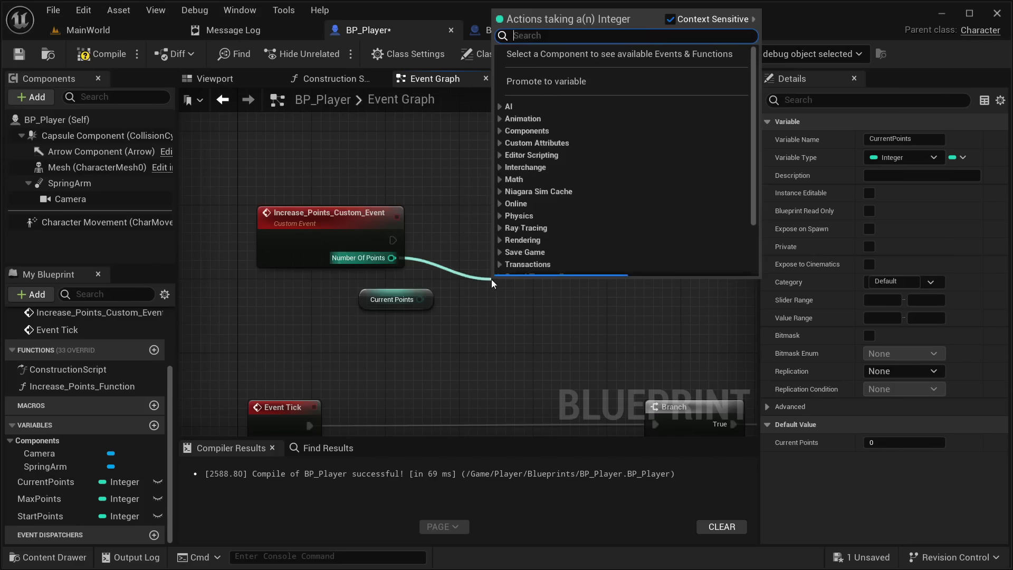
{"action": "type", "text": "+"}
{"action": "key", "text": "Return"}
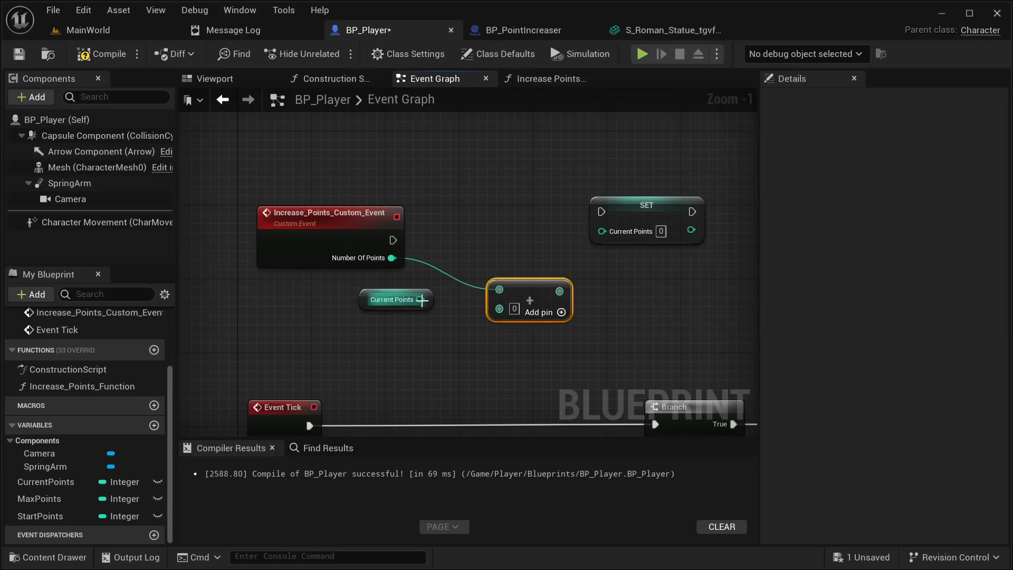
{"action": "left_click_drag", "start_coordinate": [421, 299], "coordinate": [499, 307]}
{"action": "left_click_drag", "start_coordinate": [559, 290], "coordinate": [611, 232]}
{"action": "left_click_drag", "start_coordinate": [639, 212], "coordinate": [638, 239]}
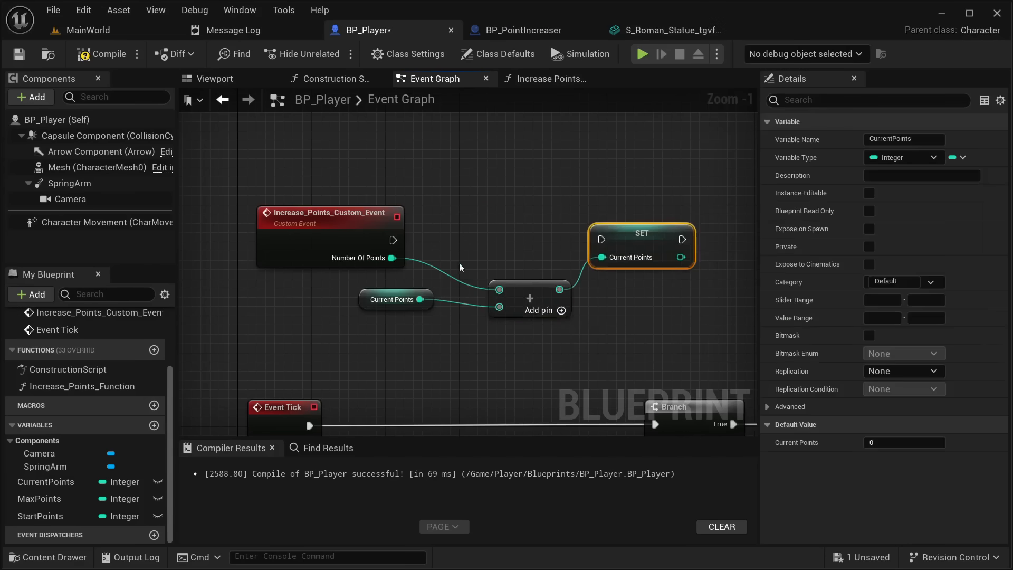
{"action": "left_click_drag", "start_coordinate": [392, 241], "coordinate": [605, 242]}
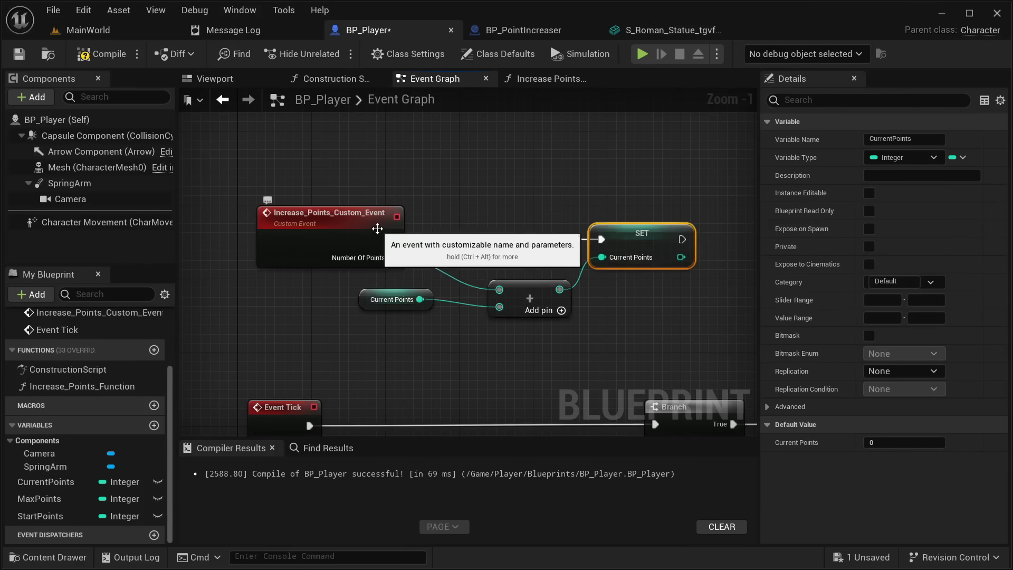
Review how the Increase_Points_Custom_Event nodes add NumberOfPoints to CurrentPoints and store the sum
{"action": "left_click_drag", "start_coordinate": [606, 357], "coordinate": [396, 285]}
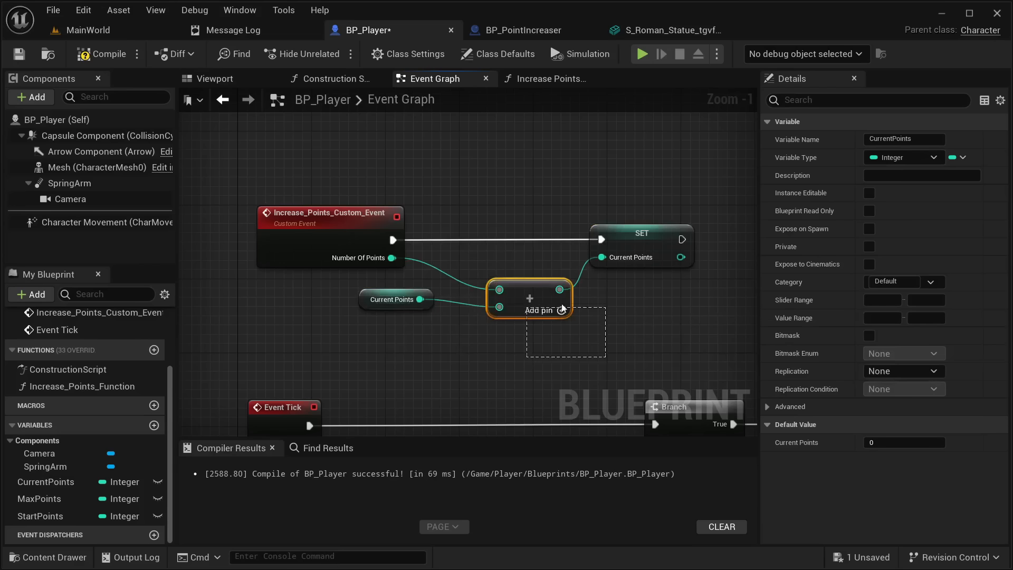
{"action": "left_click_drag", "start_coordinate": [562, 309], "coordinate": [415, 283]}
{"action": "right_click_drag", "start_coordinate": [655, 238], "coordinate": [455, 236]}
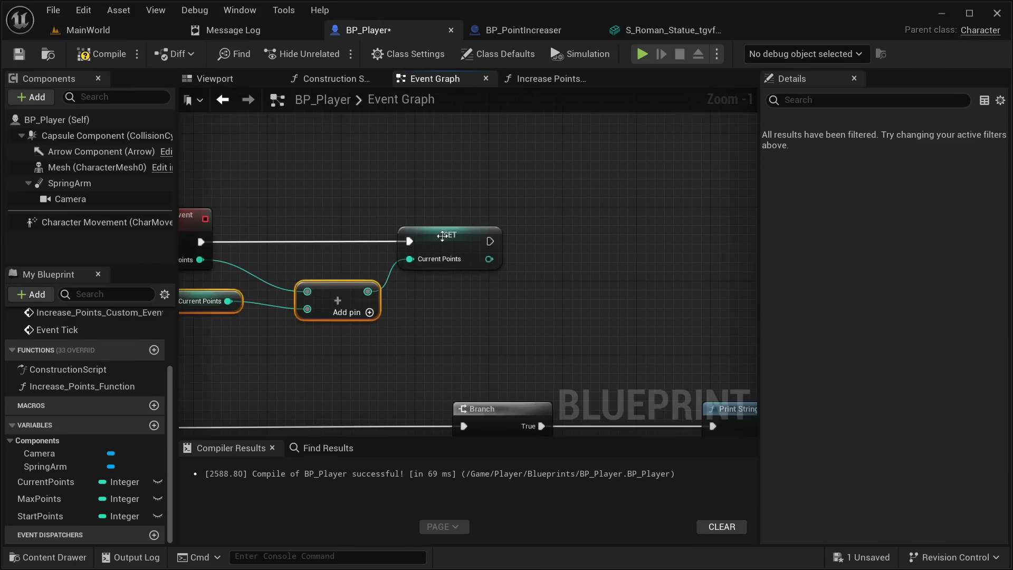
{"action": "left_click", "coordinate": [442, 236]}
{"action": "right_click_drag", "start_coordinate": [307, 236], "coordinate": [471, 244]}
{"action": "left_click_drag", "start_coordinate": [361, 265], "coordinate": [466, 270]}
{"action": "left_click", "coordinate": [387, 290]}
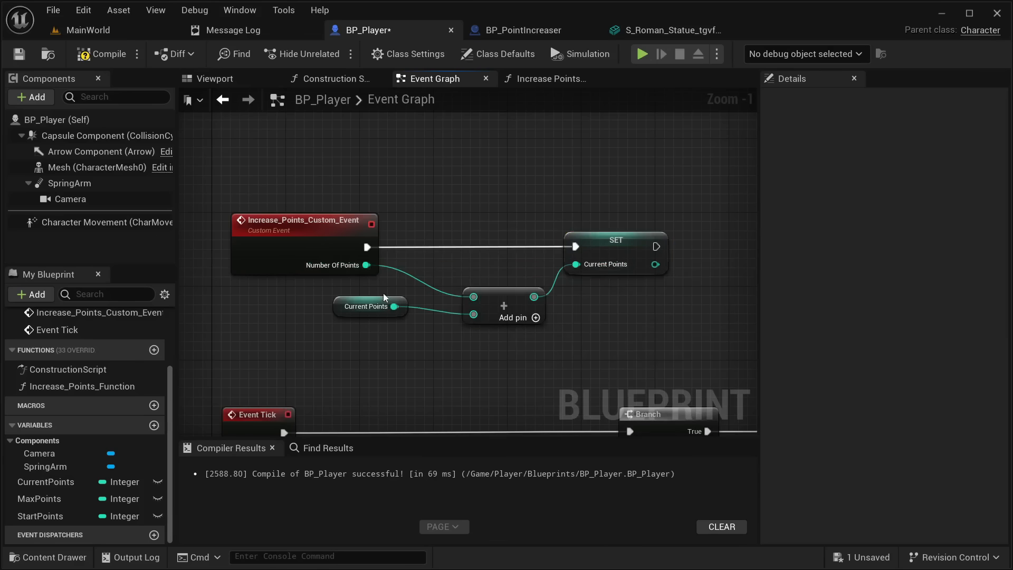
{"action": "left_click_drag", "start_coordinate": [599, 365], "coordinate": [359, 266]}
{"action": "left_click_drag", "start_coordinate": [234, 326], "coordinate": [470, 239]}
{"action": "left_click", "coordinate": [540, 163]}
{"action": "right_click_drag", "start_coordinate": [539, 163], "coordinate": [410, 178]}
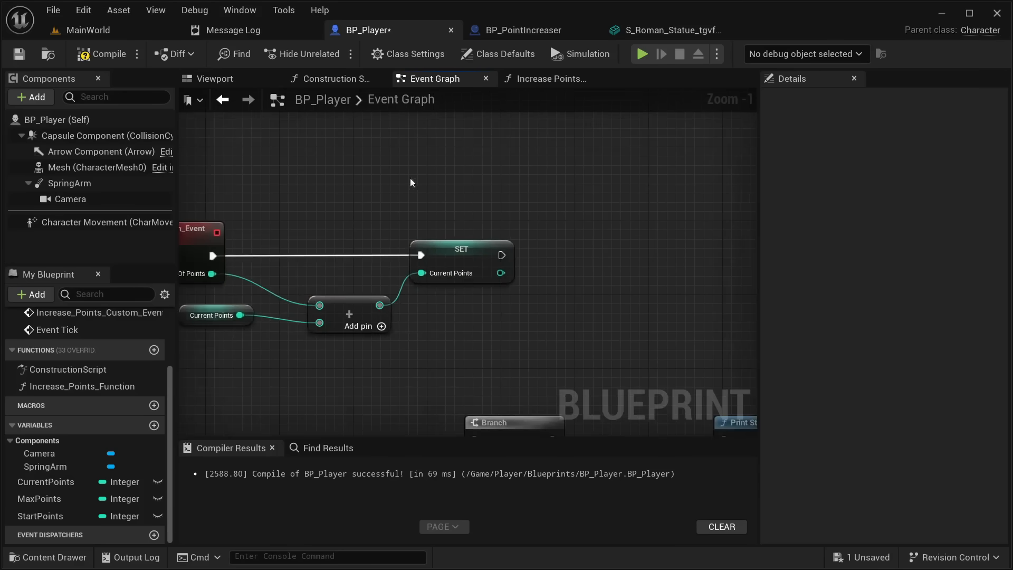
{"action": "right_click_drag", "start_coordinate": [472, 192], "coordinate": [541, 228]}
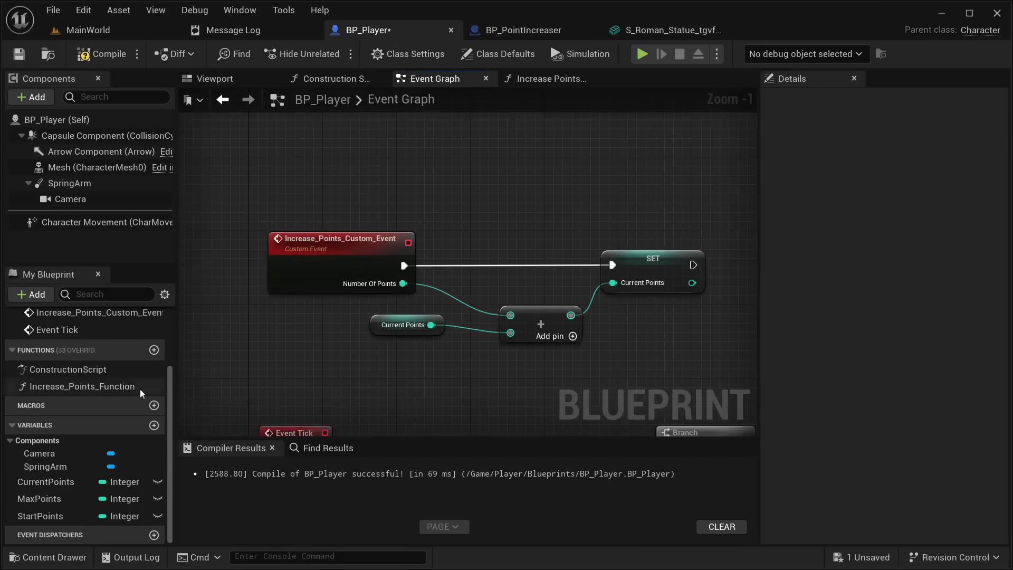
Open Increase_Points_Function and give it an Integer input named NumberofPoints
{"action": "scroll", "coordinate": [116, 379], "scroll_direction": "up", "scroll_amount": 3}
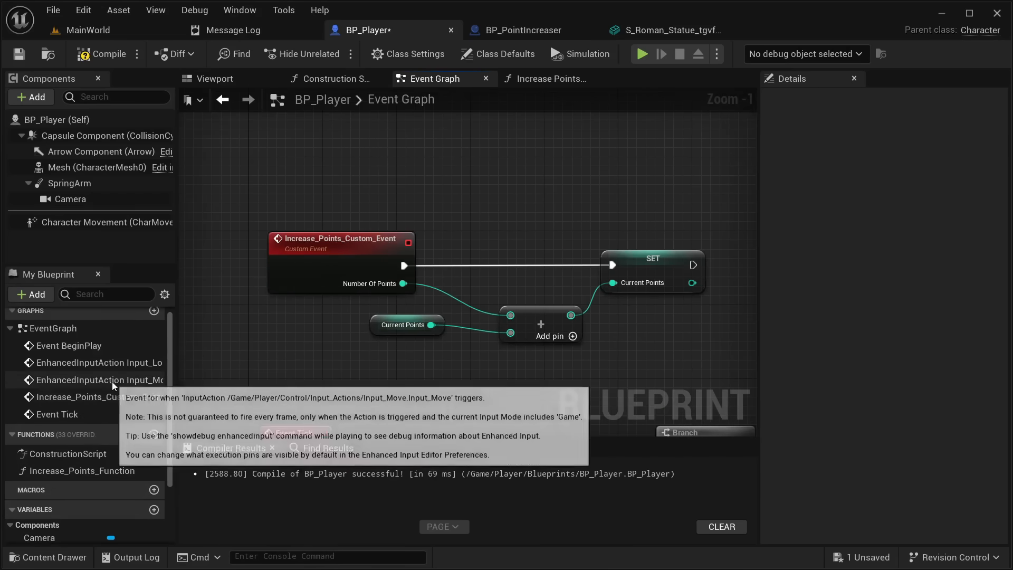
{"action": "scroll", "coordinate": [112, 381], "scroll_direction": "down", "scroll_amount": 3}
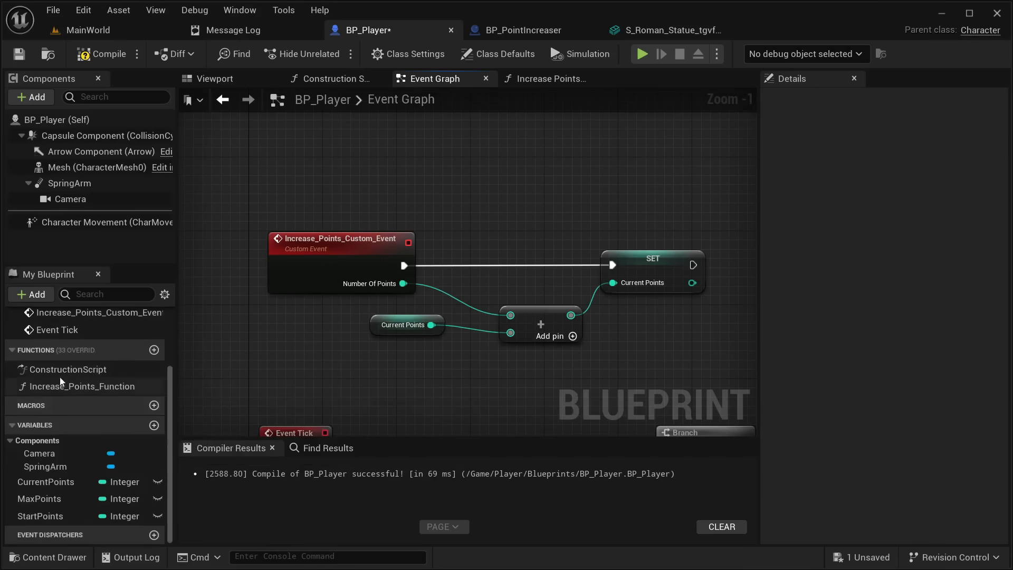
{"action": "double_click", "coordinate": [77, 386]}
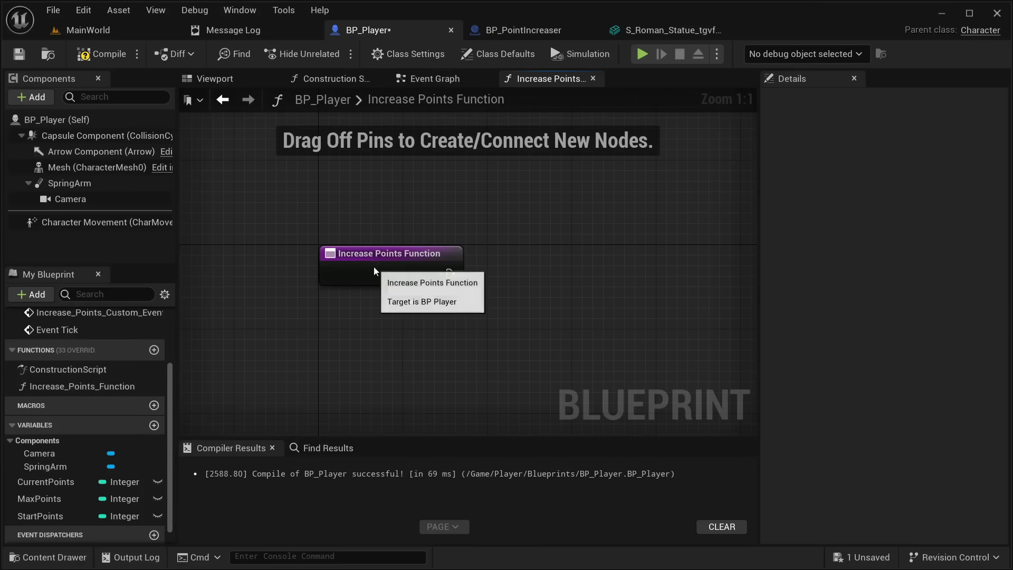
{"action": "left_click", "coordinate": [373, 267]}
{"action": "left_click", "coordinate": [996, 324]}
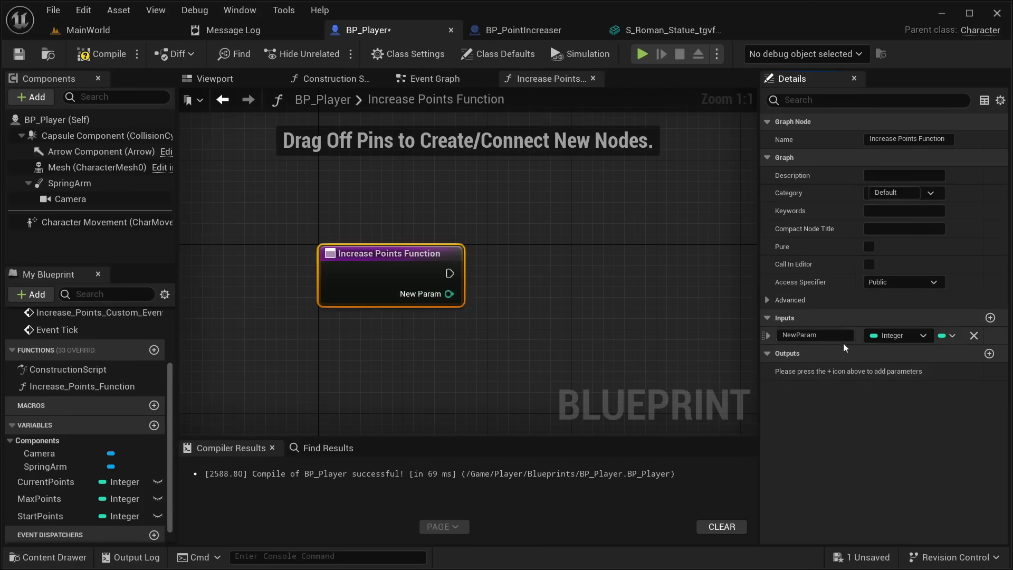
{"action": "left_click", "coordinate": [423, 78]}
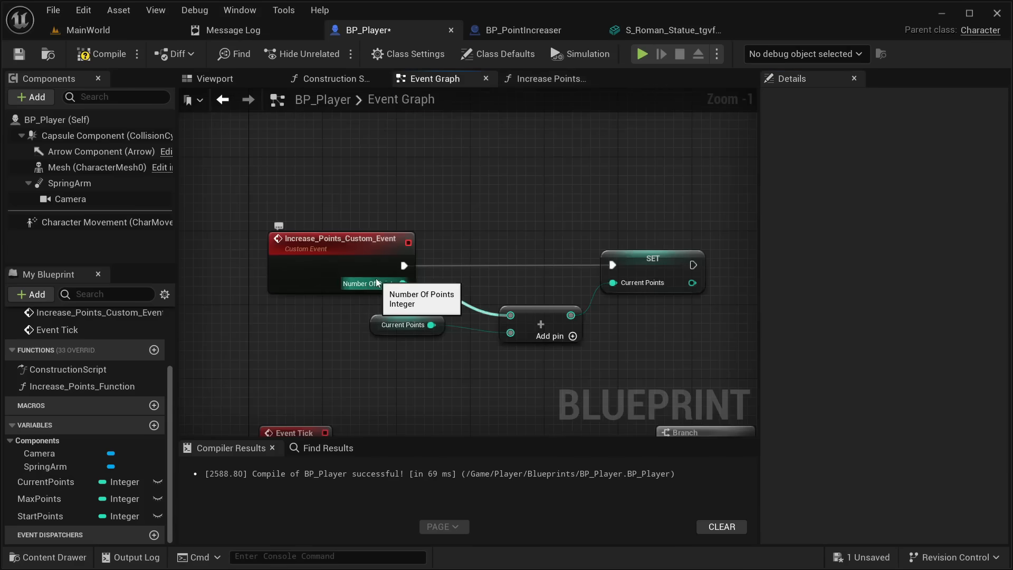
{"action": "left_click", "coordinate": [536, 79]}
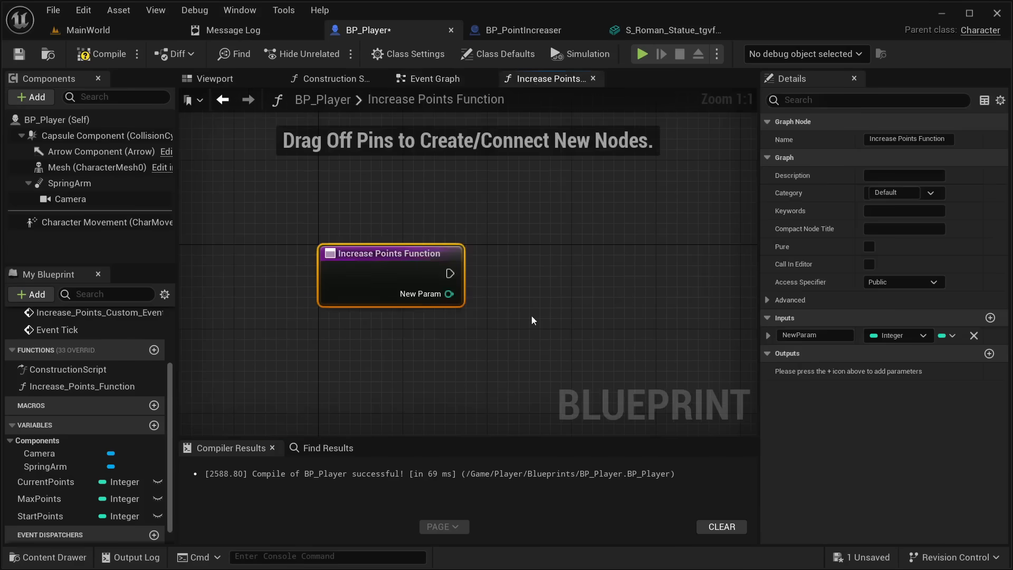
{"action": "double_click", "coordinate": [829, 335]}
{"action": "type", "text": "NumberofPoints"}
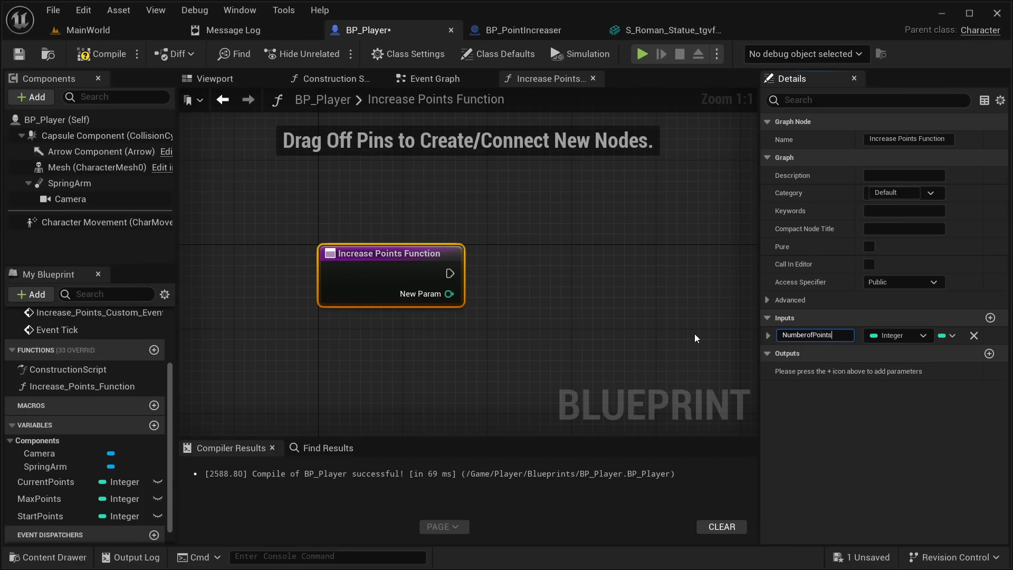
{"action": "key", "text": "Return"}
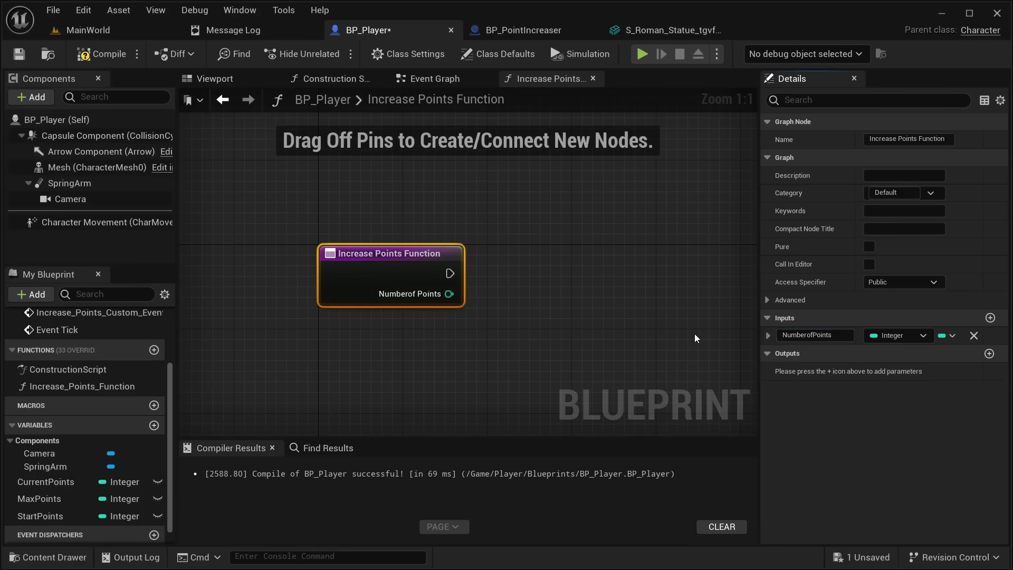
Place a Get CurrentPoints node below the Increase Points Function entry node and a Set CurrentPoints node to its right
{"action": "right_click_drag", "start_coordinate": [664, 312], "coordinate": [564, 306]}
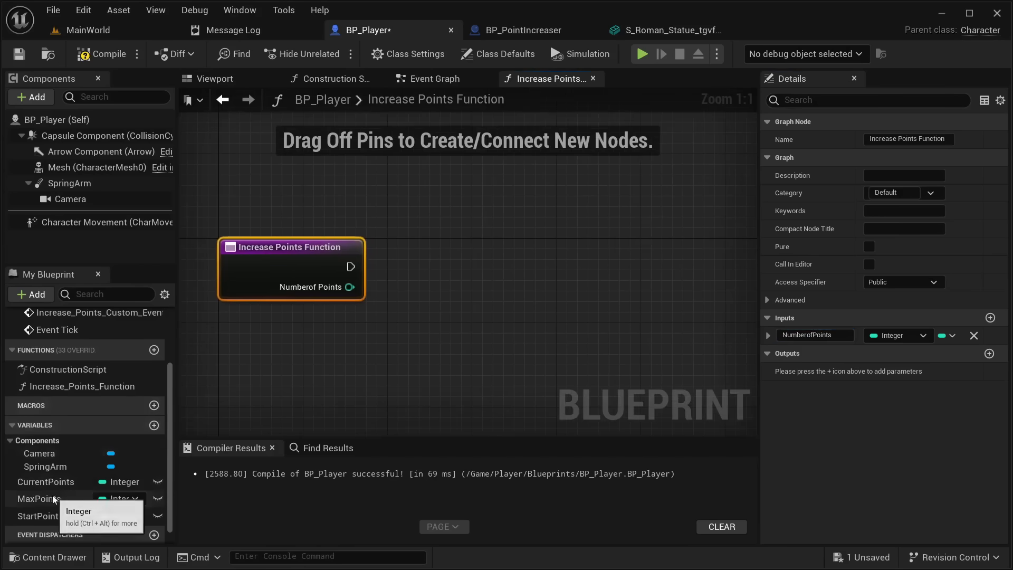
{"action": "left_click_drag", "start_coordinate": [39, 498], "coordinate": [432, 302], "text": "ctrl"}
{"action": "left_click", "coordinate": [458, 245]}
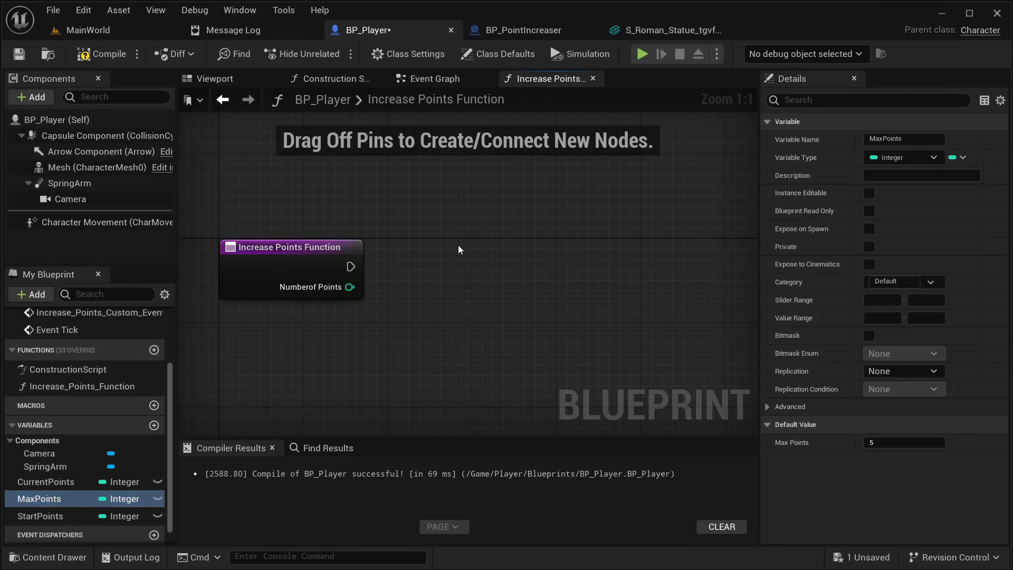
{"action": "left_click_drag", "start_coordinate": [52, 481], "coordinate": [341, 328]}
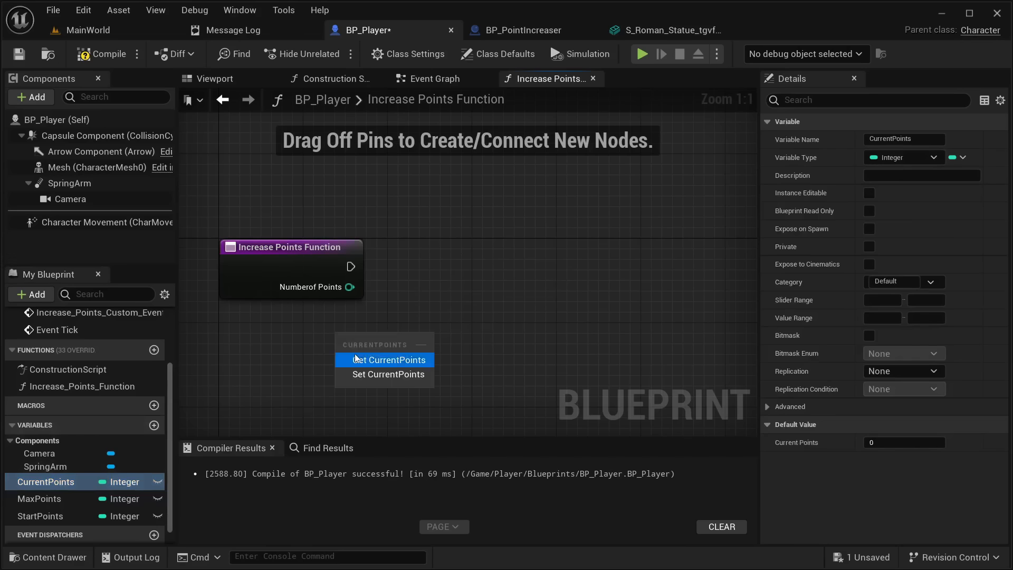
{"action": "left_click", "coordinate": [355, 353]}
{"action": "left_click_drag", "start_coordinate": [54, 483], "coordinate": [507, 255]}
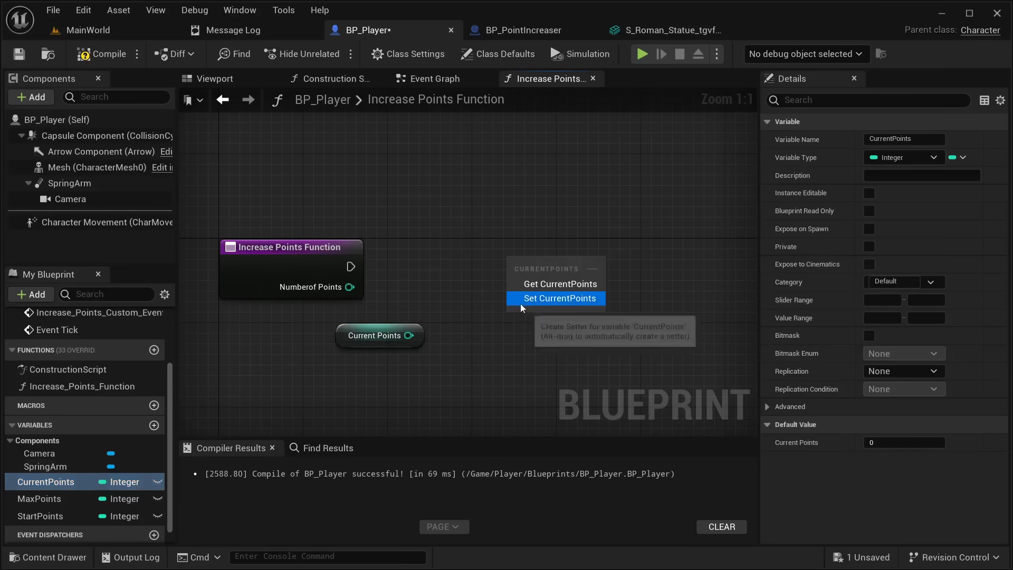
{"action": "left_click", "coordinate": [521, 302]}
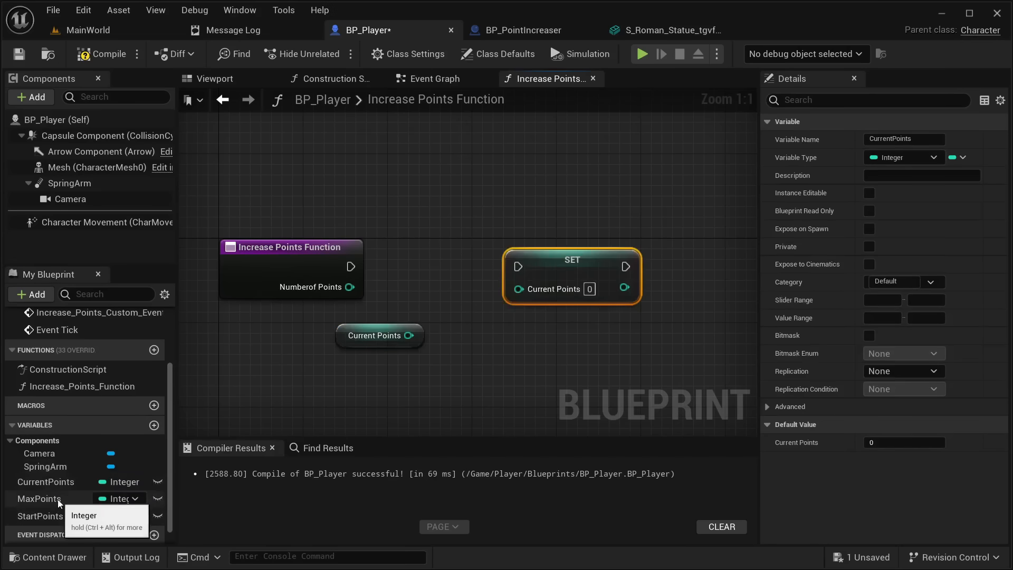
Add the function's NumberofPoints to CurrentPoints with an Add node, feed the sum into Set CurrentPoints, and connect the entry node's execution to it
{"action": "left_click_drag", "start_coordinate": [350, 287], "coordinate": [426, 320]}
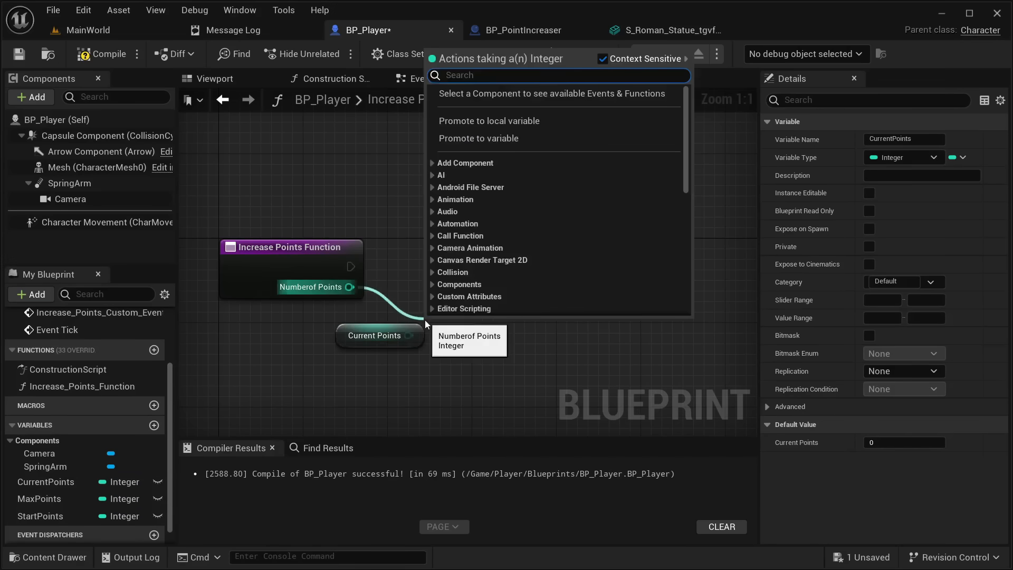
{"action": "type", "text": "+"}
{"action": "key", "text": "Return"}
{"action": "left_click_drag", "start_coordinate": [352, 345], "coordinate": [433, 344]}
{"action": "left_click_drag", "start_coordinate": [502, 324], "coordinate": [610, 258]}
{"action": "left_click_drag", "start_coordinate": [351, 267], "coordinate": [571, 256]}
{"action": "right_click_drag", "start_coordinate": [613, 172], "coordinate": [417, 199]}
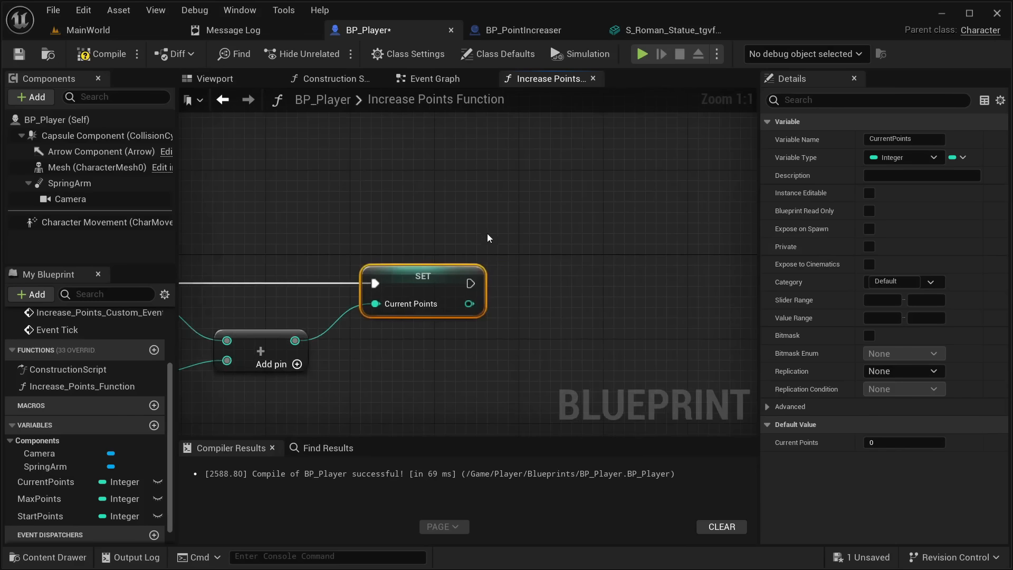
{"action": "left_click", "coordinate": [609, 268]}
{"action": "right_click_drag", "start_coordinate": [576, 273], "coordinate": [627, 268]}
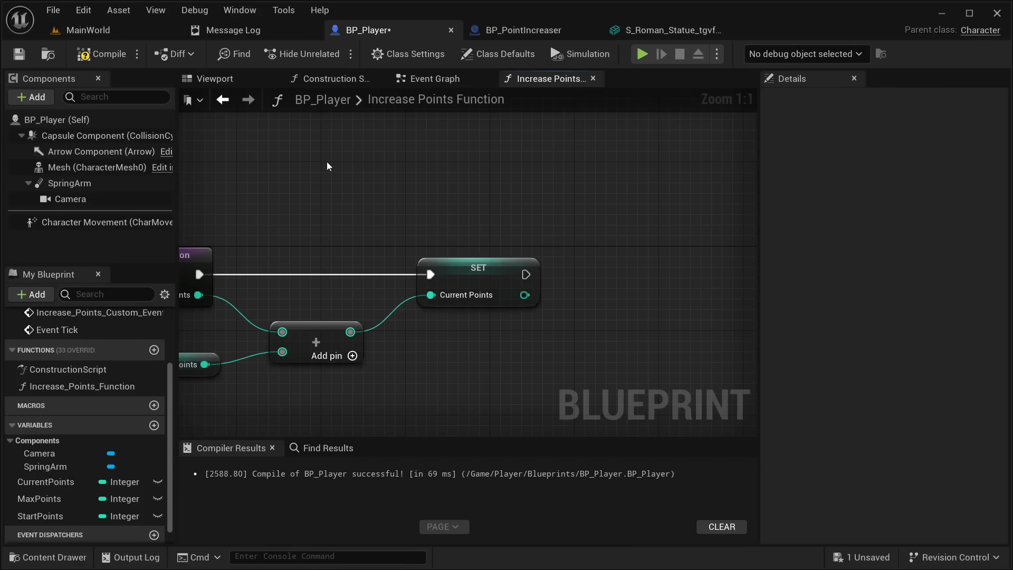
{"action": "right_click_drag", "start_coordinate": [544, 220], "coordinate": [399, 190]}
{"action": "right_click_drag", "start_coordinate": [321, 320], "coordinate": [335, 294]}
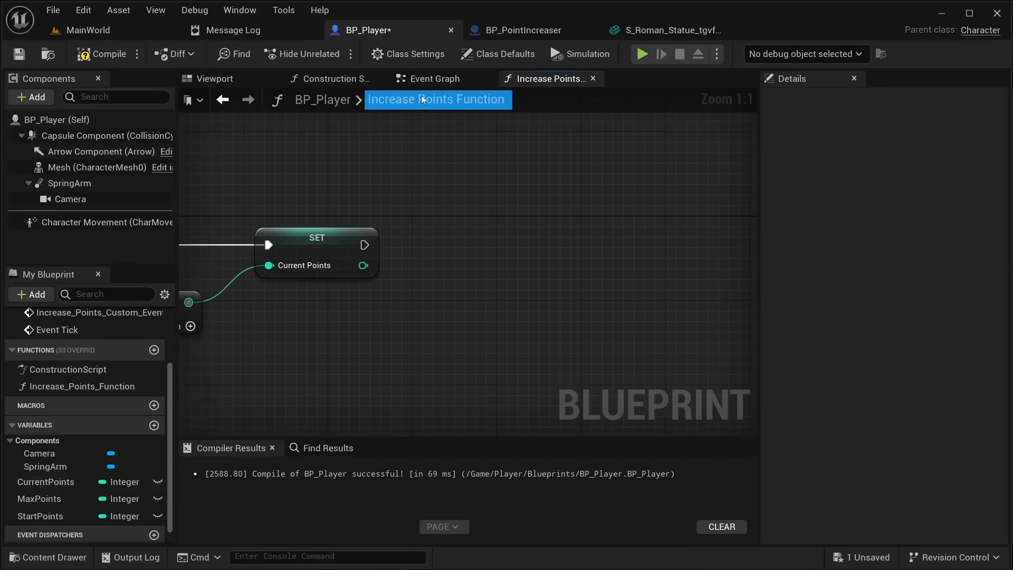
Copy the Current Points >= Max Points comparison and Branch nodes from the Event Graph into Increase Points Function, beyond the Set node
{"action": "left_click", "coordinate": [435, 78]}
{"action": "scroll", "coordinate": [441, 284], "scroll_direction": "down", "scroll_amount": 3}
{"action": "scroll", "coordinate": [441, 284], "scroll_direction": "up", "scroll_amount": 1}
{"action": "right_click_drag", "start_coordinate": [441, 284], "coordinate": [399, 209]}
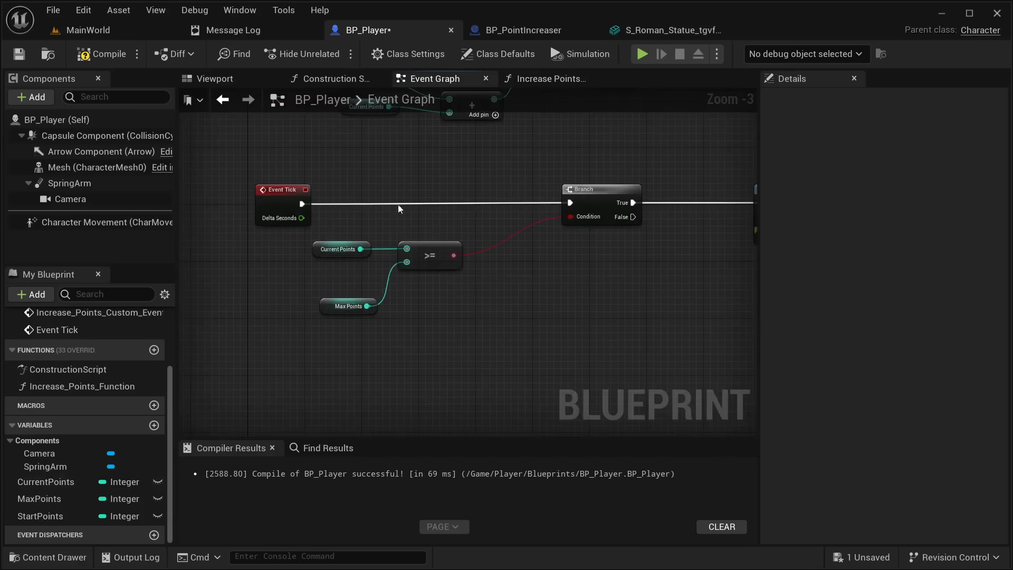
{"action": "left_click_drag", "start_coordinate": [324, 351], "coordinate": [633, 184]}
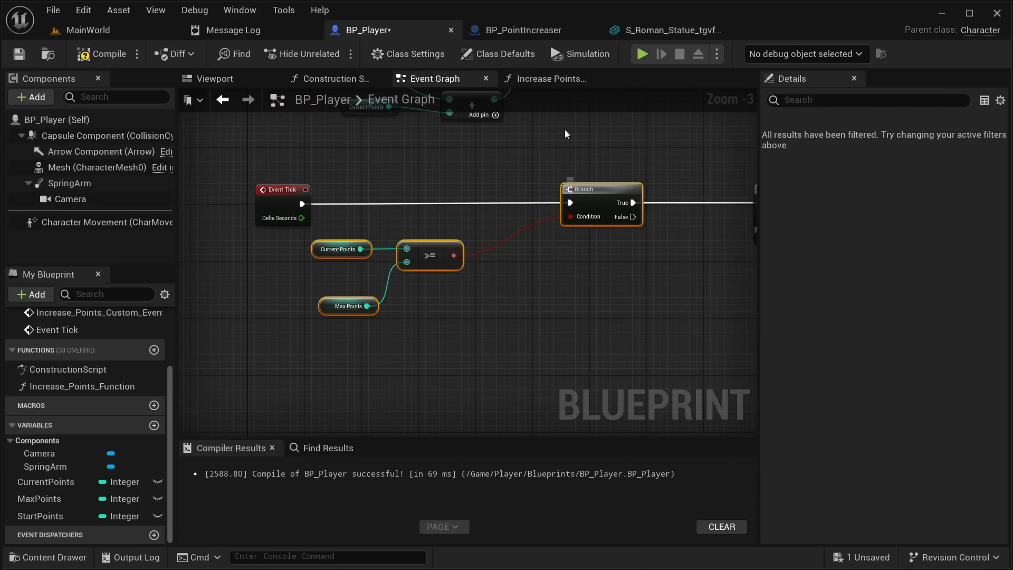
{"action": "left_click", "coordinate": [525, 78]}
{"action": "key", "text": "ctrl+v"}
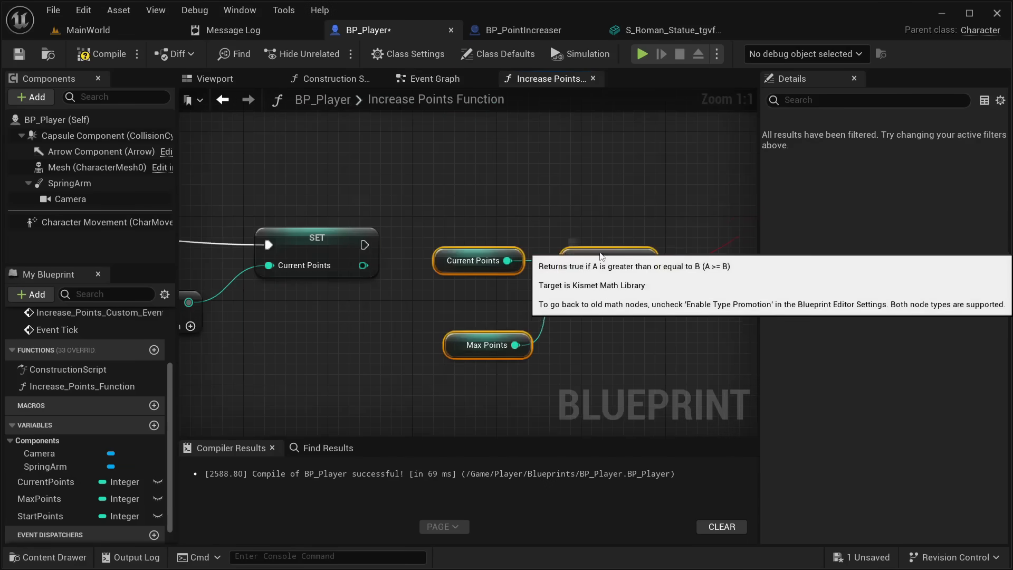
{"action": "left_click_drag", "start_coordinate": [586, 252], "coordinate": [495, 330]}
{"action": "mouse_move", "coordinate": [714, 241]}
{"action": "left_mouse_down"}
{"action": "mouse_move", "coordinate": [726, 239]}
{"action": "mouse_move", "coordinate": [723, 227]}
{"action": "left_mouse_up"}
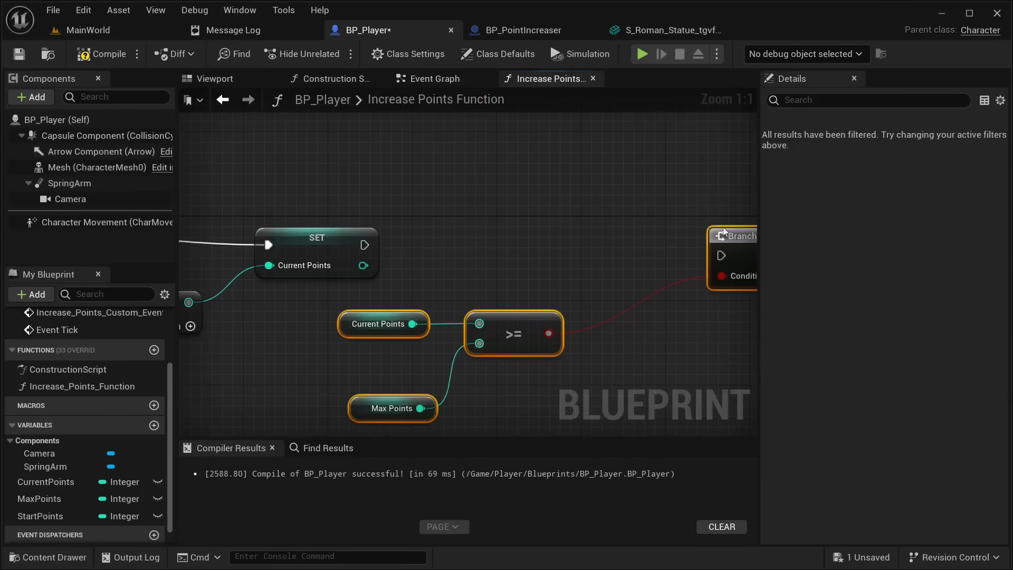
Connect the Set CurrentPoints execution output to the pasted Branch node and align the Branch with it
{"action": "left_click", "coordinate": [507, 225]}
{"action": "left_click_drag", "start_coordinate": [365, 245], "coordinate": [721, 255]}
{"action": "right_click_drag", "start_coordinate": [678, 209], "coordinate": [431, 172]}
{"action": "left_click_drag", "start_coordinate": [495, 204], "coordinate": [508, 196]}
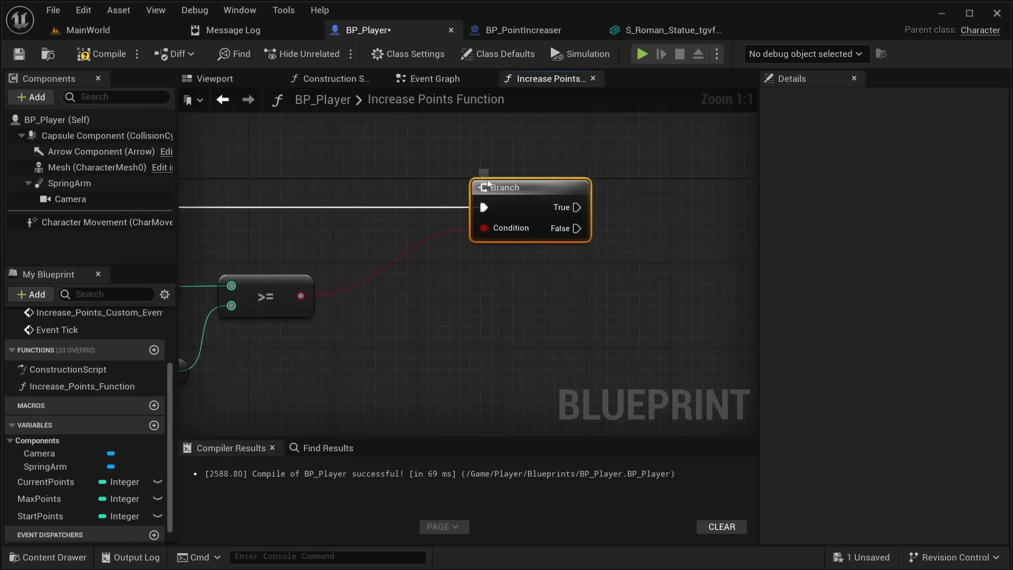
{"action": "left_click", "coordinate": [449, 178]}
{"action": "right_click_drag", "start_coordinate": [448, 177], "coordinate": [685, 299]}
{"action": "scroll", "coordinate": [685, 299], "scroll_direction": "down", "scroll_amount": 3}
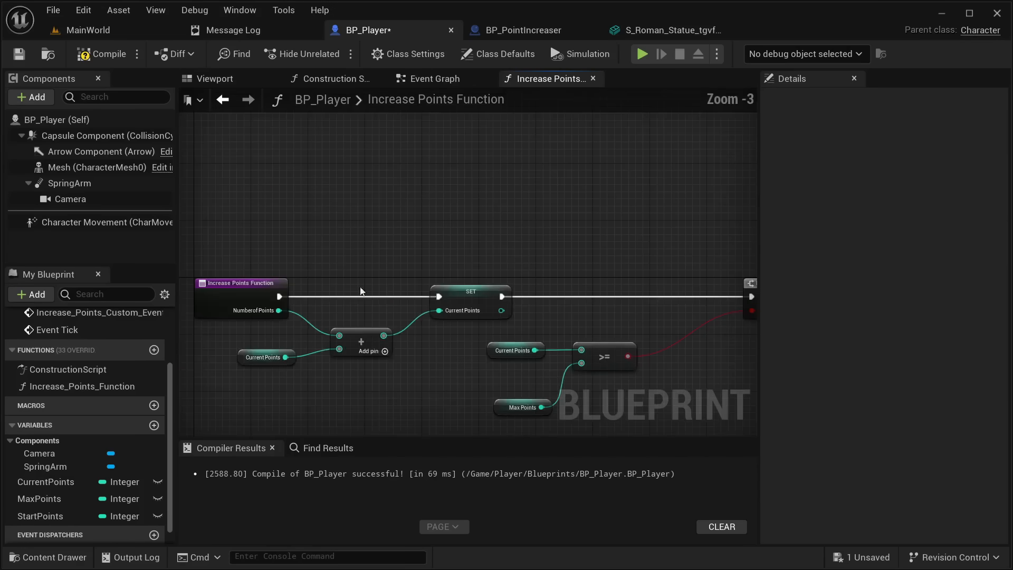
Add a Boolean output named EndGame? to the Increase Points Function
{"action": "left_click", "coordinate": [256, 287]}
{"action": "right_click_drag", "start_coordinate": [592, 223], "coordinate": [180, 237]}
{"action": "left_click", "coordinate": [989, 354]}
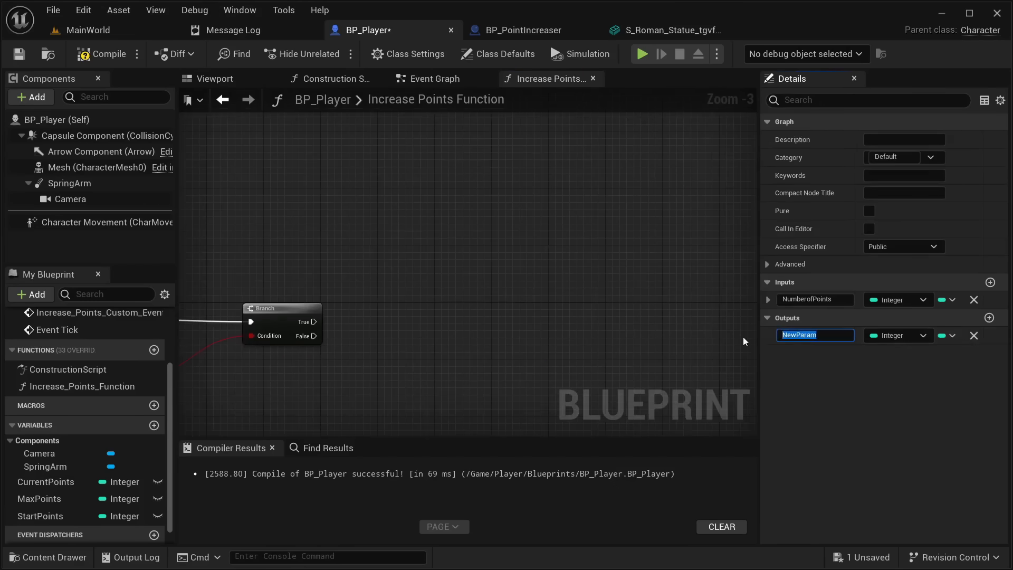
{"action": "type", "text": "EndGame?"}
{"action": "key", "text": "Return"}
{"action": "left_click", "coordinate": [882, 336]}
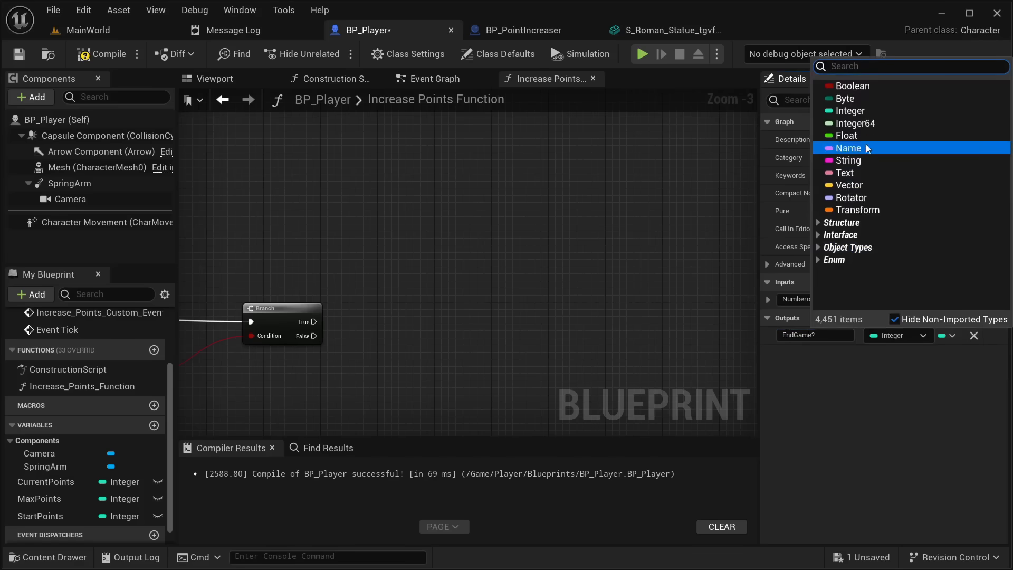
{"action": "left_click", "coordinate": [858, 89]}
Delete the Branch node from the Increase Points Function graph
{"action": "right_click_drag", "start_coordinate": [467, 327], "coordinate": [682, 256]}
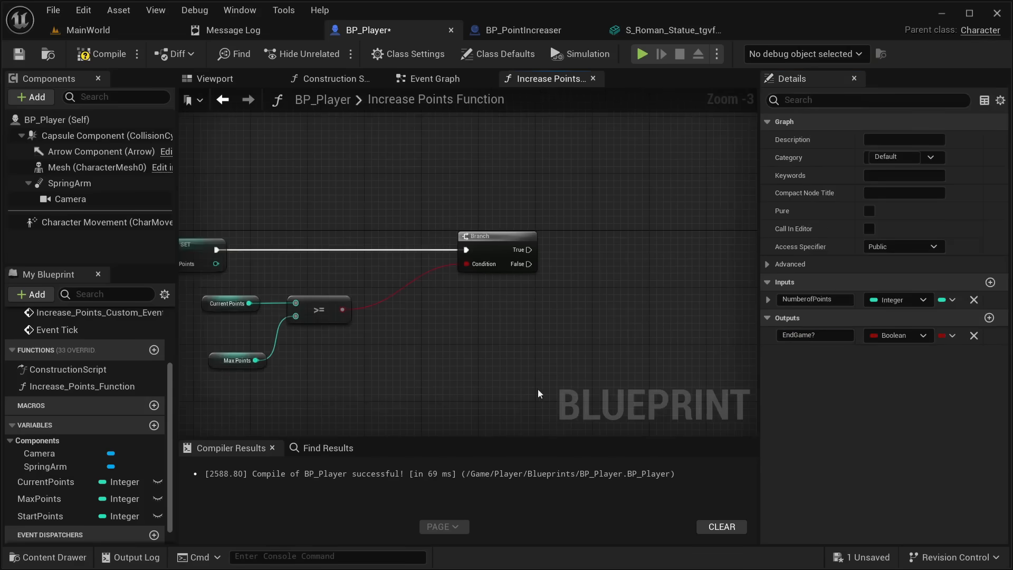
{"action": "right_click_drag", "start_coordinate": [458, 344], "coordinate": [545, 346]}
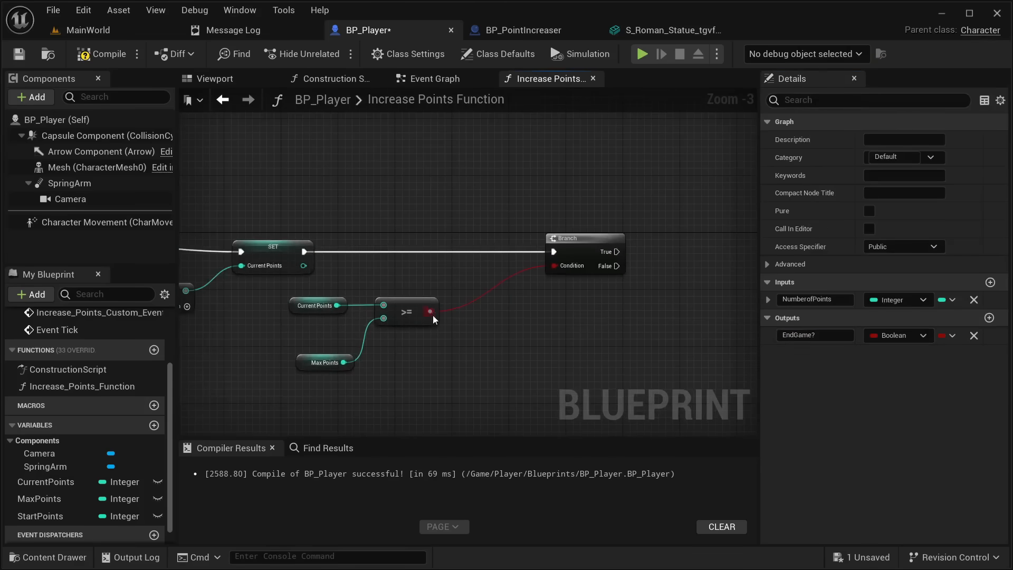
{"action": "left_click_drag", "start_coordinate": [432, 314], "coordinate": [431, 304]}
{"action": "left_click", "coordinate": [401, 272]}
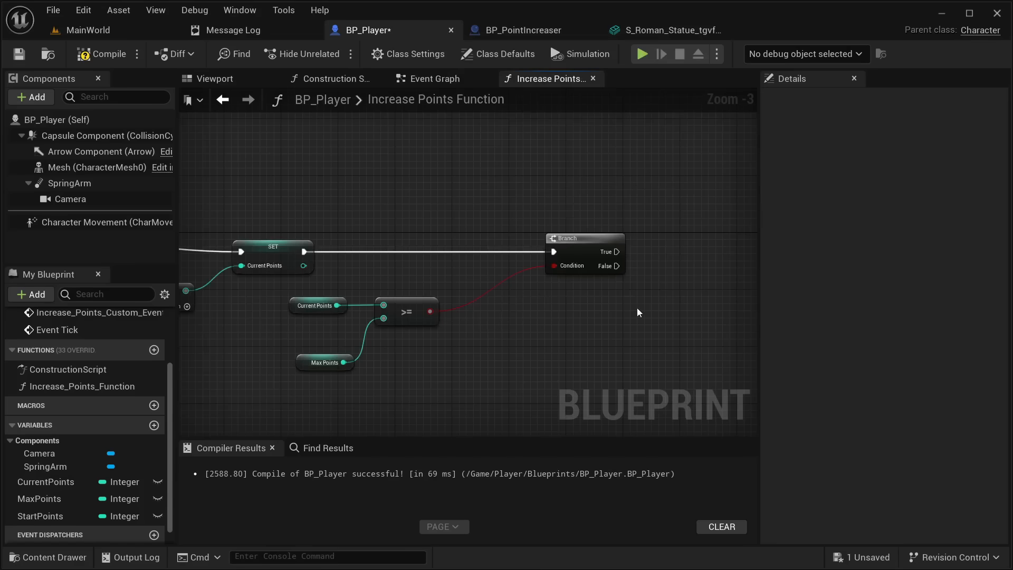
{"action": "left_click_drag", "start_coordinate": [637, 308], "coordinate": [558, 249]}
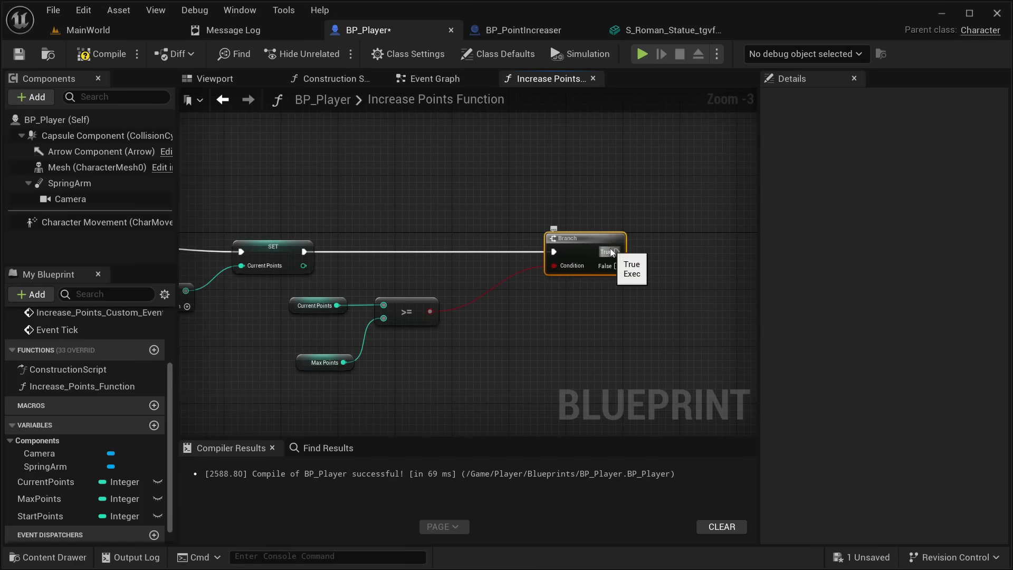
{"action": "key", "text": "Delete"}
Add a Return Node after Set CurrentPoints and feed the >= comparison result into its End Game? input
{"action": "left_click_drag", "start_coordinate": [304, 251], "coordinate": [590, 246]}
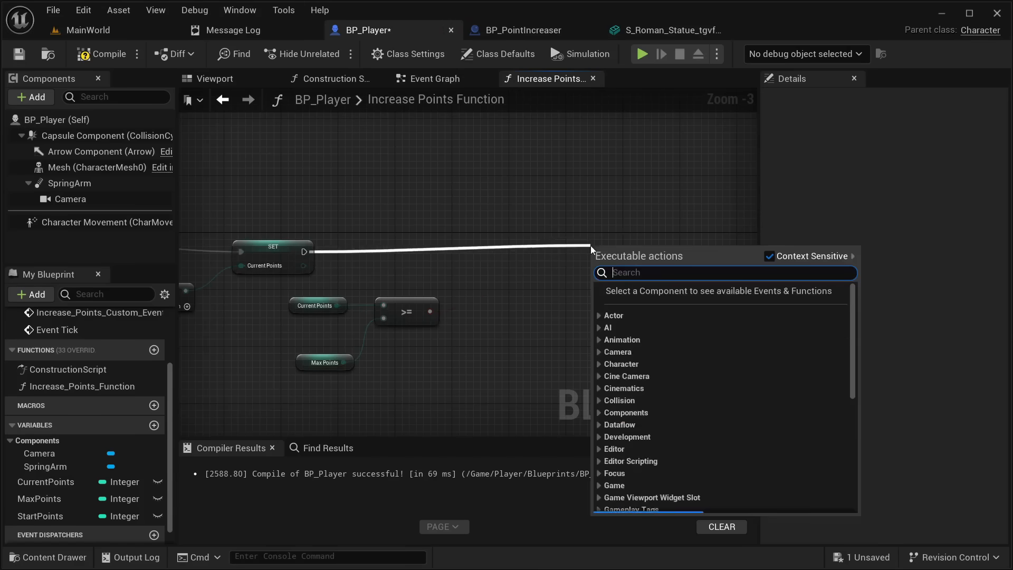
{"action": "type", "text": "return"}
{"action": "key", "text": "Return"}
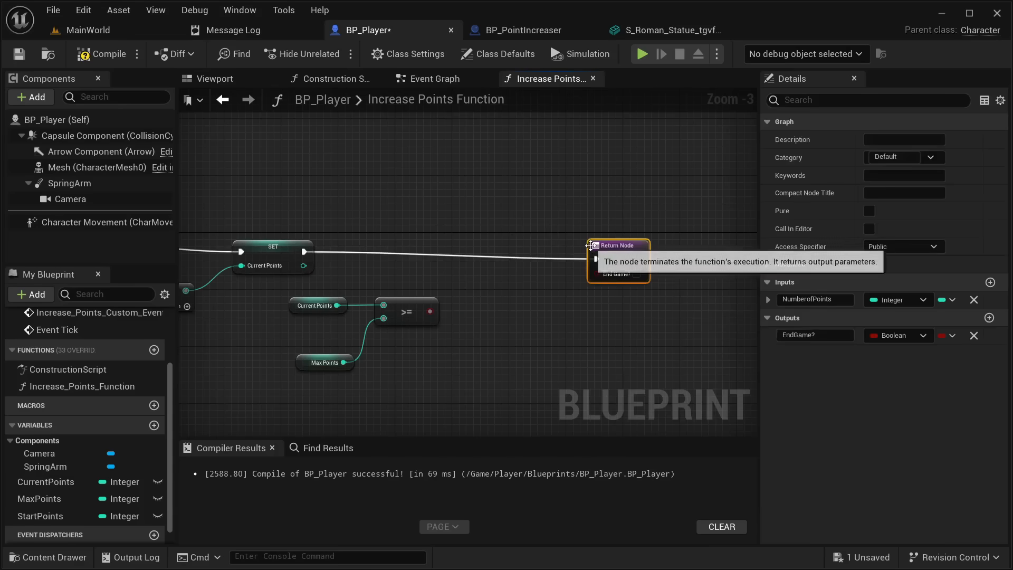
{"action": "left_click_drag", "start_coordinate": [430, 311], "coordinate": [579, 242]}
{"action": "right_click_drag", "start_coordinate": [419, 288], "coordinate": [458, 272]}
{"action": "left_click_drag", "start_coordinate": [518, 320], "coordinate": [374, 286]}
{"action": "left_click", "coordinate": [670, 322]}
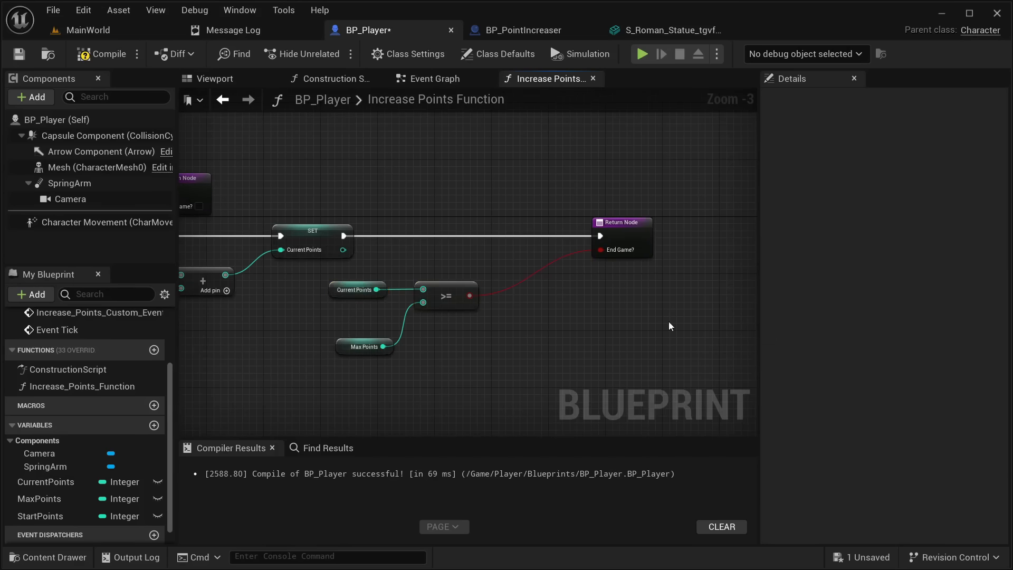
Delete the unconnected Return Node above the function's entry node, and compile and save BP_Player
{"action": "right_click_drag", "start_coordinate": [606, 315], "coordinate": [752, 311]}
{"action": "left_click", "coordinate": [324, 195]}
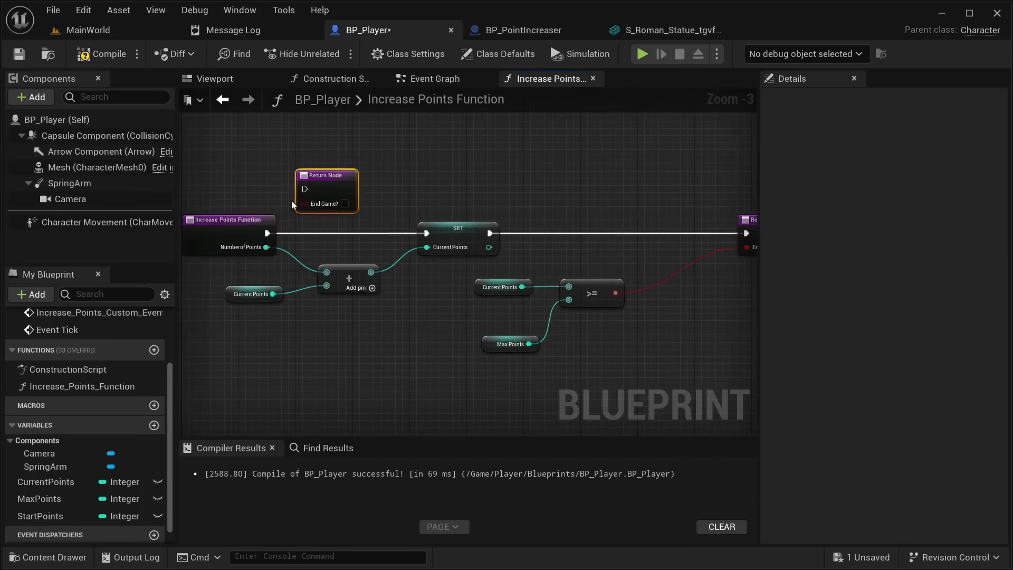
{"action": "key", "text": "Delete"}
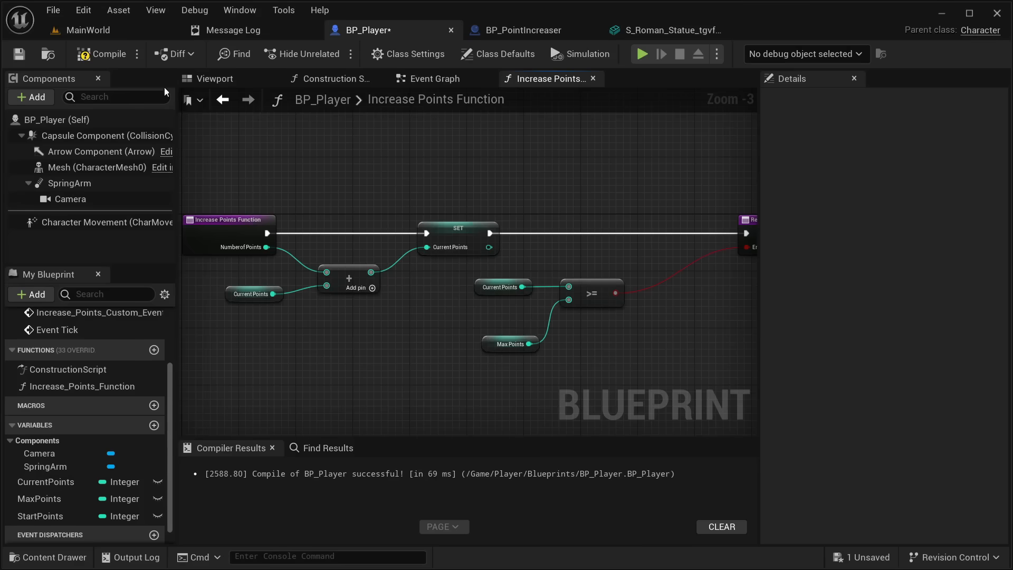
{"action": "left_click", "coordinate": [101, 54]}
{"action": "left_click", "coordinate": [19, 54]}
{"action": "right_click_drag", "start_coordinate": [481, 149], "coordinate": [367, 212]}
In BP_PointIncreaser's Event Graph, add a Cast To BP_Player node beside the Box's On Component Begin Overlap event
{"action": "left_click", "coordinate": [510, 32]}
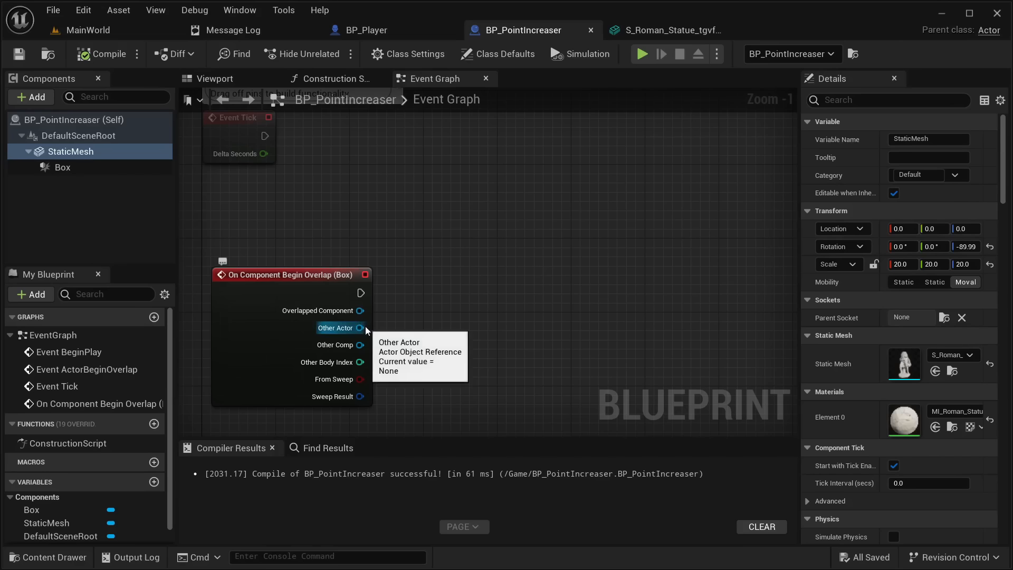
{"action": "left_click_drag", "start_coordinate": [366, 326], "coordinate": [490, 305]}
{"action": "left_click", "coordinate": [430, 264]}
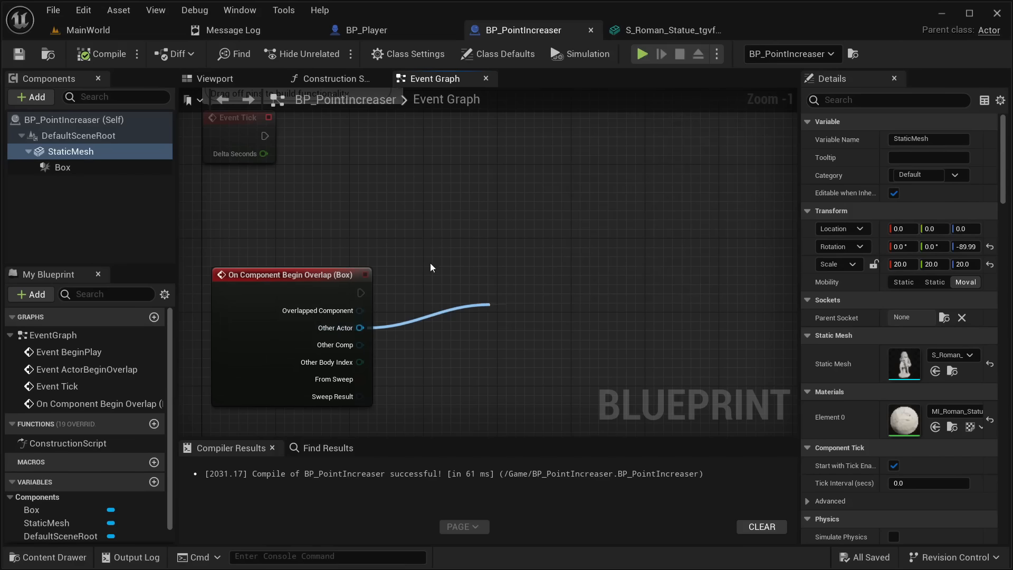
{"action": "right_click", "coordinate": [509, 287]}
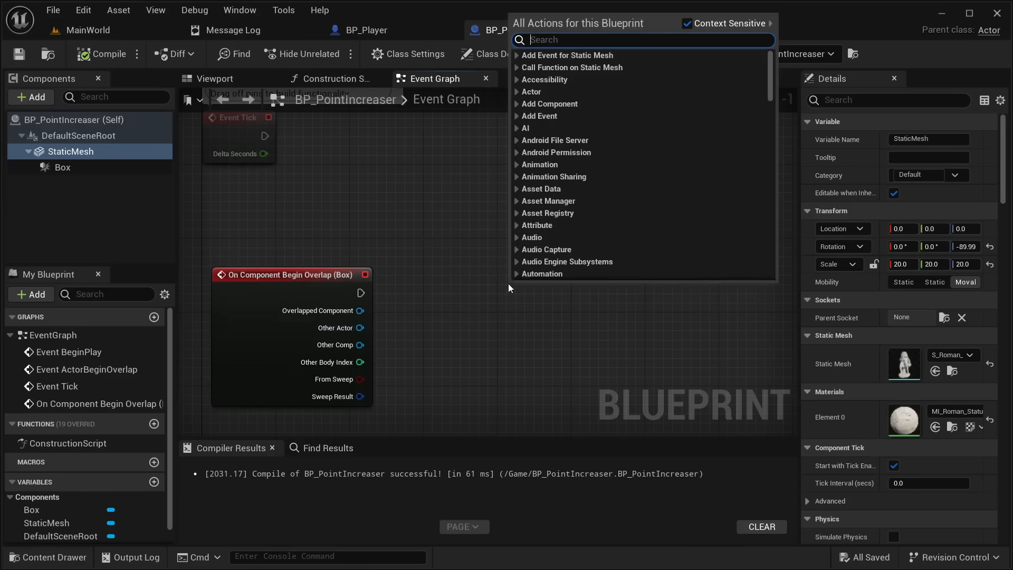
{"action": "type", "text": "cast to bp"}
{"action": "key", "text": "Return"}
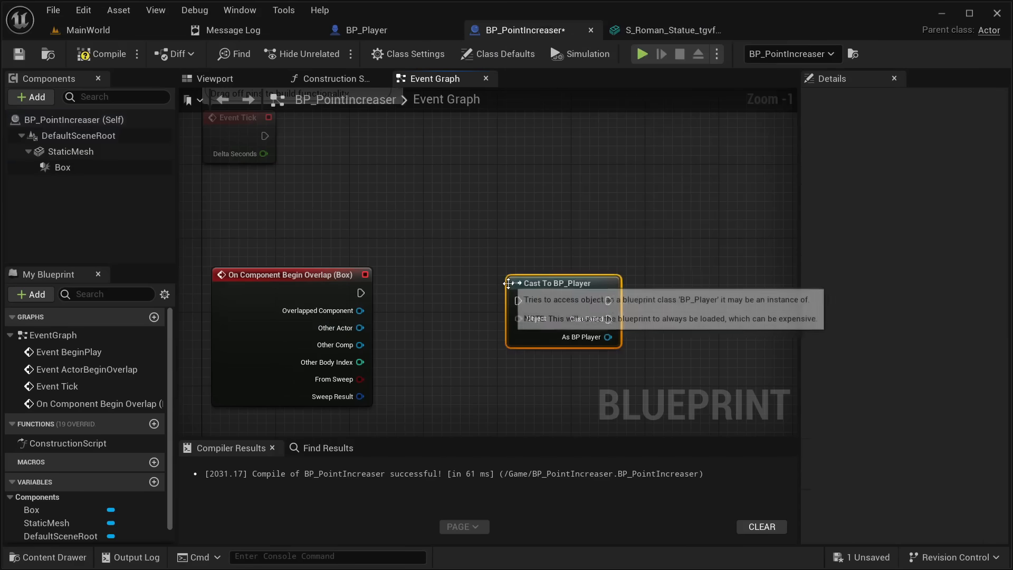
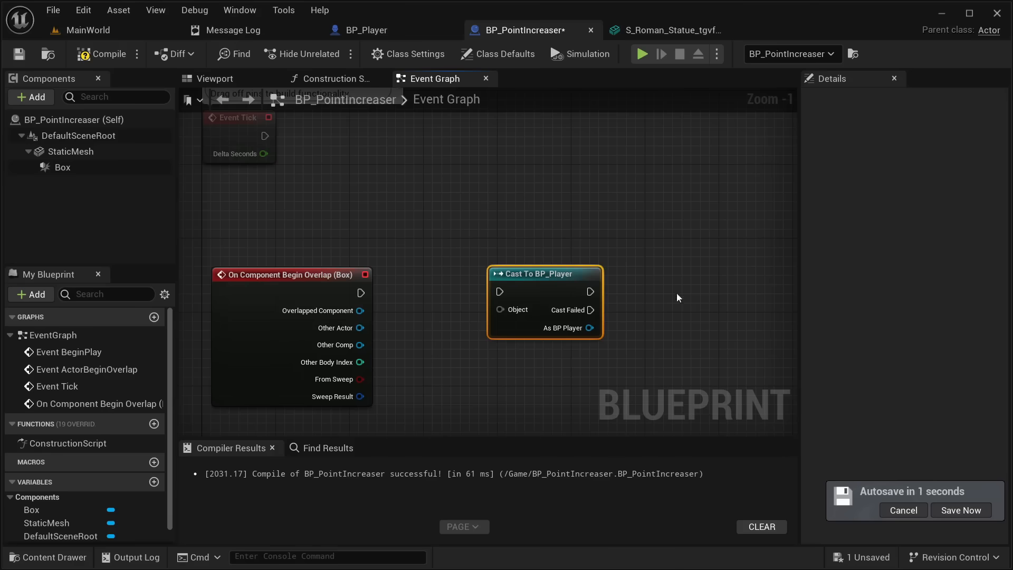
Review BP_Player's Increase Points Function graph and the custom event in its Event Graph
{"action": "left_click", "coordinate": [391, 29]}
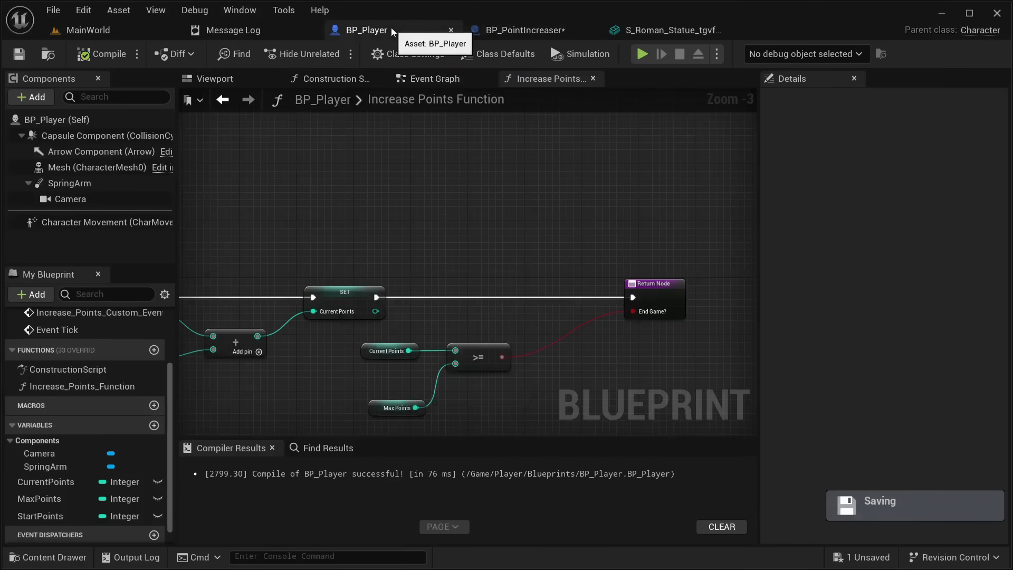
{"action": "right_click_drag", "start_coordinate": [458, 292], "coordinate": [692, 274]}
{"action": "right_click_drag", "start_coordinate": [468, 269], "coordinate": [365, 329]}
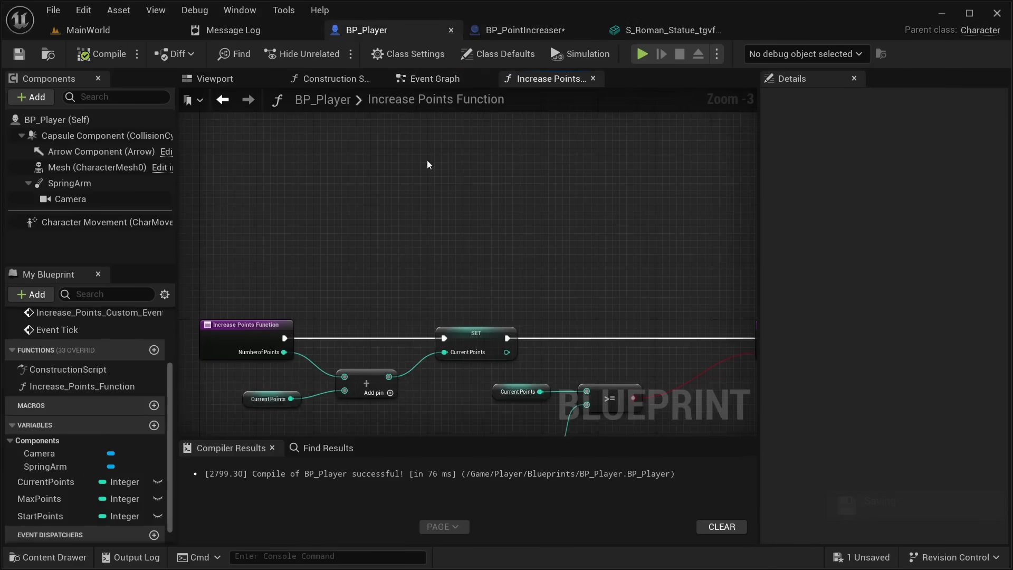
{"action": "left_click", "coordinate": [430, 78]}
{"action": "right_click_drag", "start_coordinate": [488, 341], "coordinate": [428, 402]}
In BP_PointIncreaser, connect the overlap event's execution and Other Actor to the execution and Object inputs of Cast To BP_Player
{"action": "left_click", "coordinate": [525, 30]}
{"action": "right_click_drag", "start_coordinate": [499, 236], "coordinate": [447, 168]}
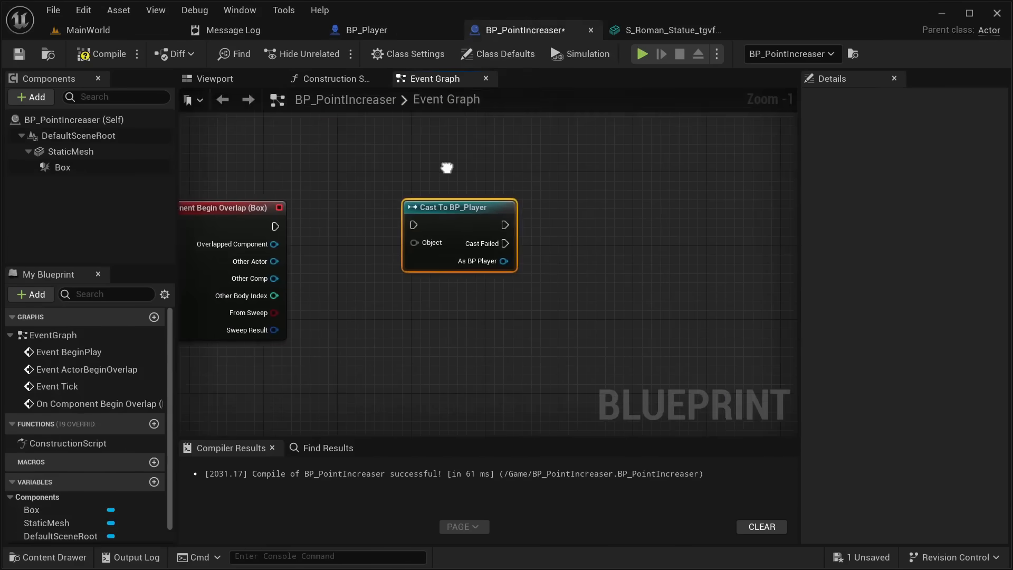
{"action": "left_click_drag", "start_coordinate": [458, 215], "coordinate": [513, 225]}
{"action": "right_click_drag", "start_coordinate": [398, 225], "coordinate": [438, 215]}
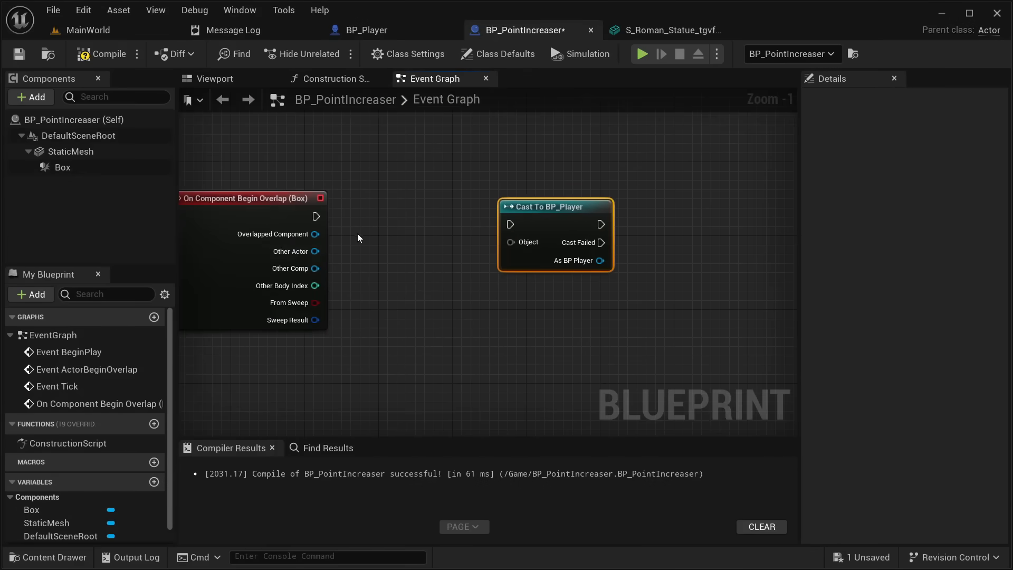
{"action": "left_click_drag", "start_coordinate": [315, 252], "coordinate": [519, 243]}
{"action": "left_click_drag", "start_coordinate": [315, 216], "coordinate": [510, 224]}
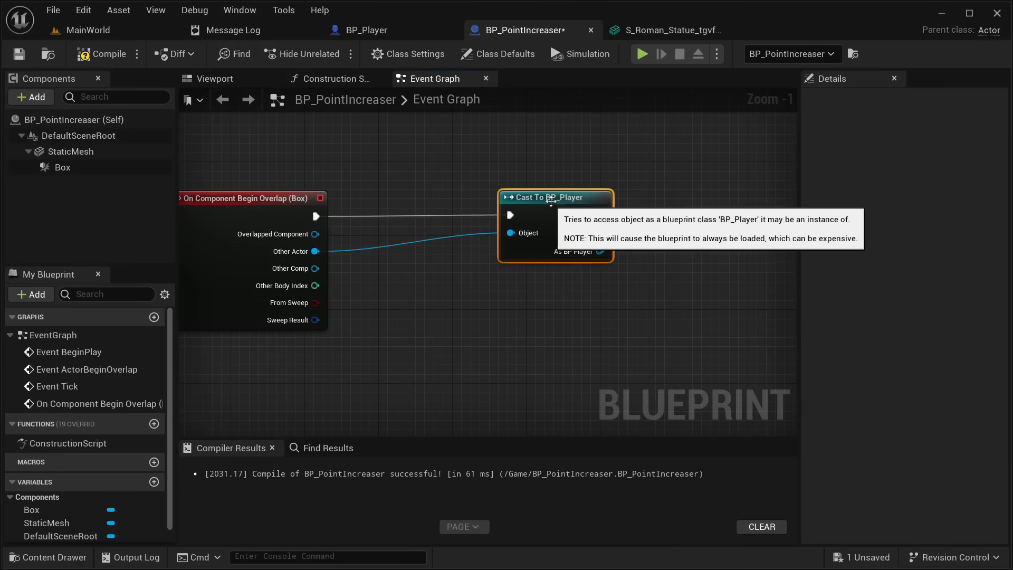
Add an Increase Points Custom Event call after the cast, targeting As BP Player
{"action": "left_click", "coordinate": [400, 28]}
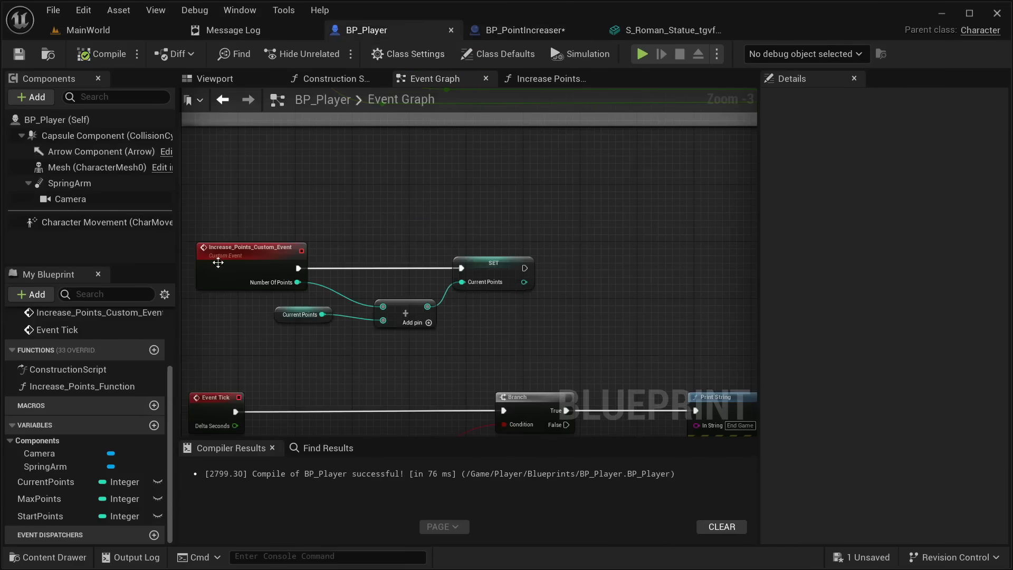
{"action": "left_click", "coordinate": [525, 30]}
{"action": "right_click_drag", "start_coordinate": [610, 186], "coordinate": [424, 208]}
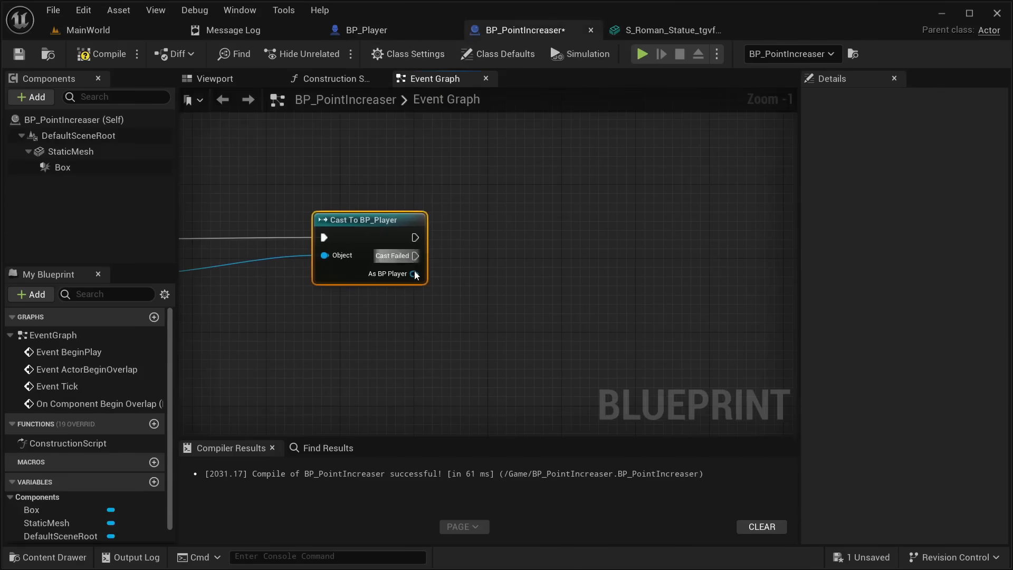
{"action": "left_click_drag", "start_coordinate": [414, 274], "coordinate": [533, 224]}
{"action": "type", "text": "increase"}
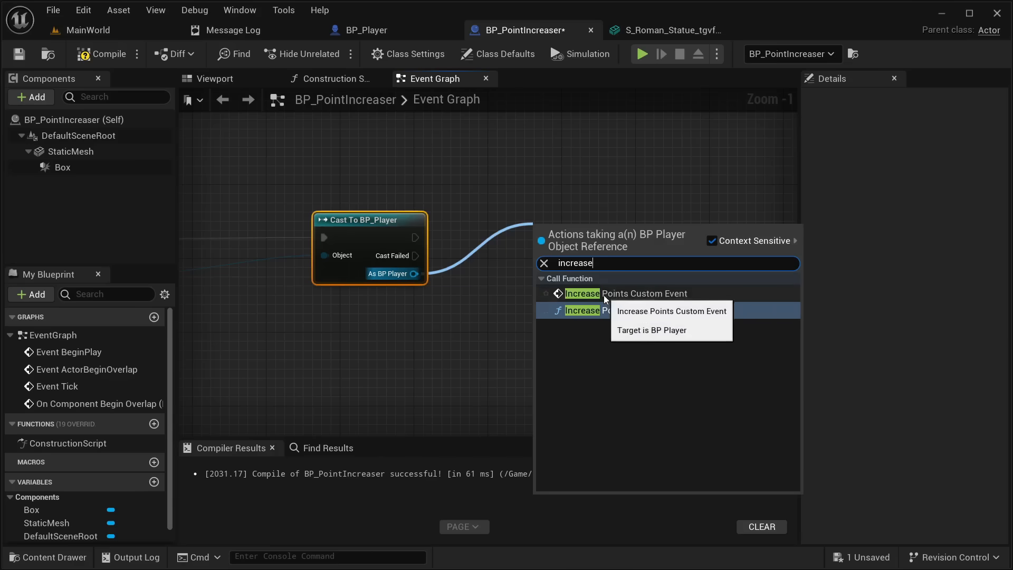
{"action": "left_click", "coordinate": [631, 293]}
{"action": "right_click_drag", "start_coordinate": [632, 293], "coordinate": [439, 221]}
{"action": "right_click_drag", "start_coordinate": [550, 226], "coordinate": [471, 231]}
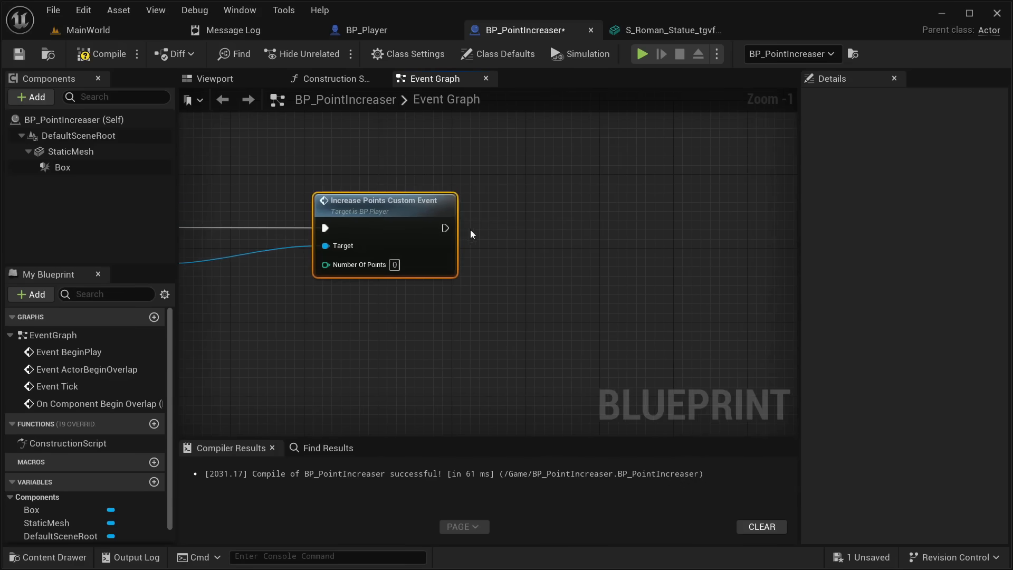
{"action": "left_click_drag", "start_coordinate": [446, 229], "coordinate": [574, 212]}
{"action": "left_click", "coordinate": [530, 222]}
Add an Increase Points Function call targeting As BP Player and connect the custom event call's execution output to it
{"action": "right_click_drag", "start_coordinate": [243, 237], "coordinate": [469, 213]}
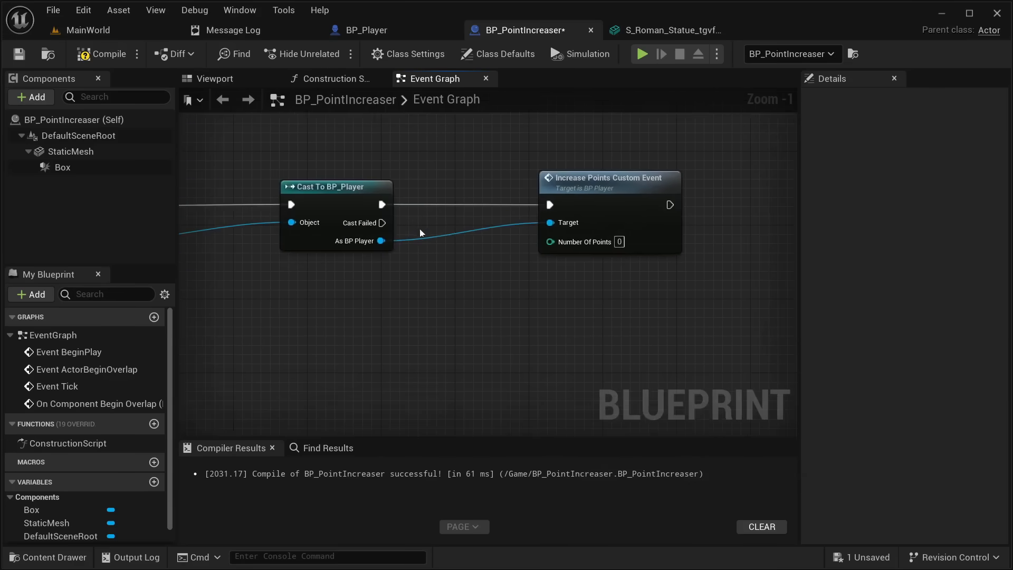
{"action": "left_click_drag", "start_coordinate": [381, 241], "coordinate": [734, 313]}
{"action": "type", "text": "increase"}
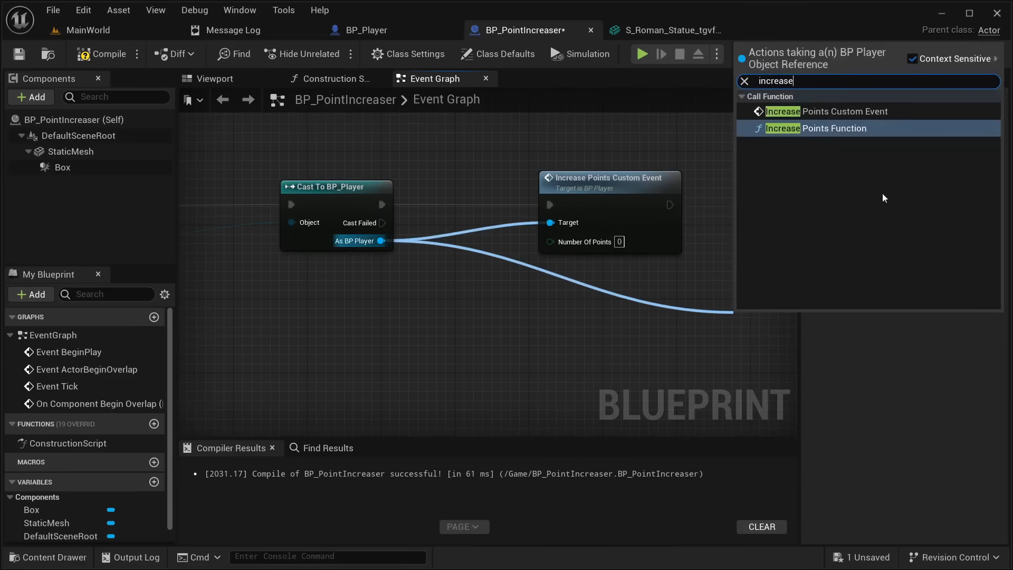
{"action": "left_click", "coordinate": [856, 129]}
{"action": "right_click_drag", "start_coordinate": [795, 330], "coordinate": [590, 339]}
{"action": "left_click_drag", "start_coordinate": [590, 339], "coordinate": [667, 213]}
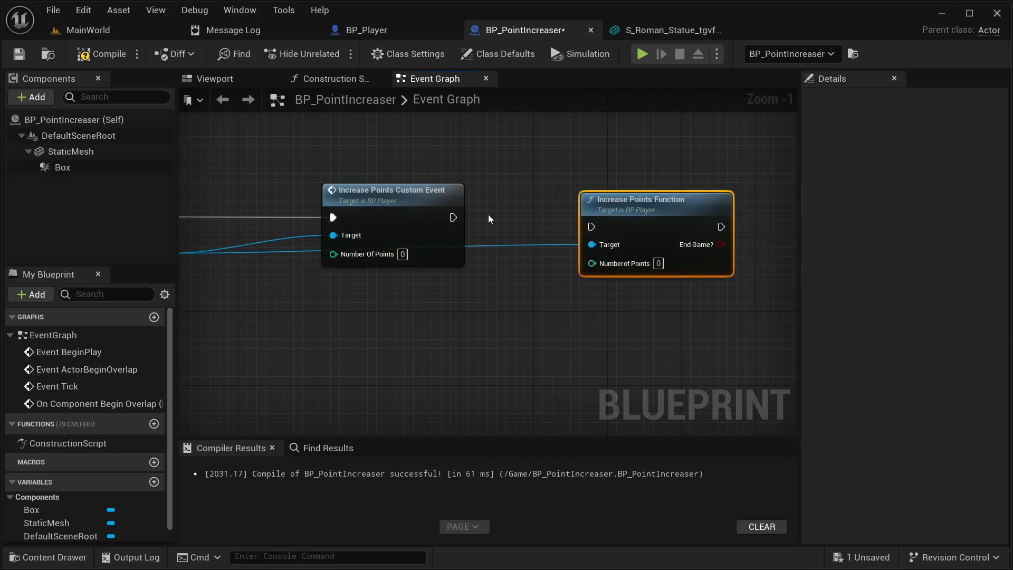
{"action": "left_click_drag", "start_coordinate": [453, 217], "coordinate": [600, 229]}
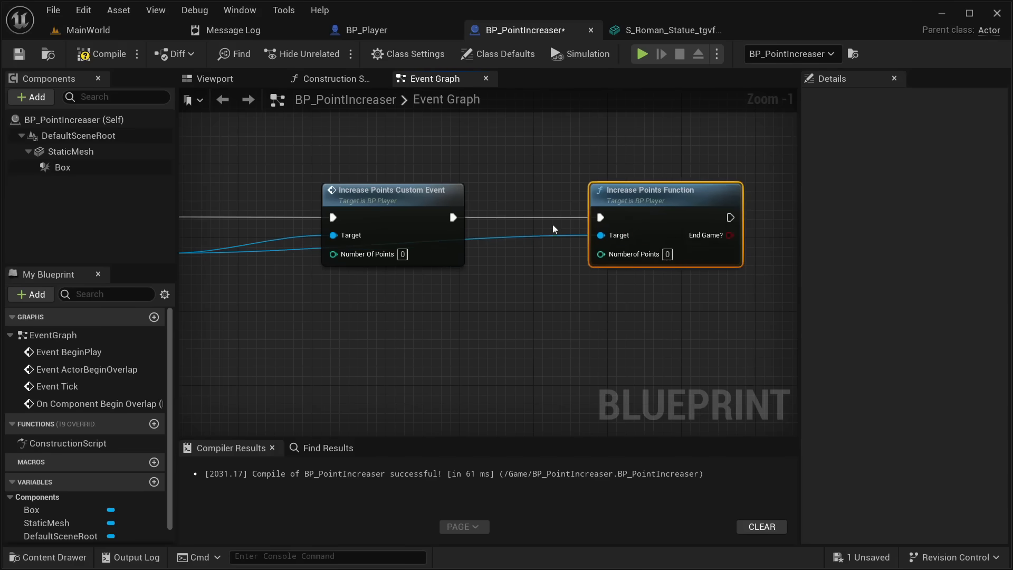
Add two reroute points to the wire from As BP Player to Increase Points Function's Target and place them below the custom event call
{"action": "double_click", "coordinate": [522, 237]}
{"action": "left_click_drag", "start_coordinate": [523, 239], "coordinate": [524, 302]}
{"action": "double_click", "coordinate": [261, 263]}
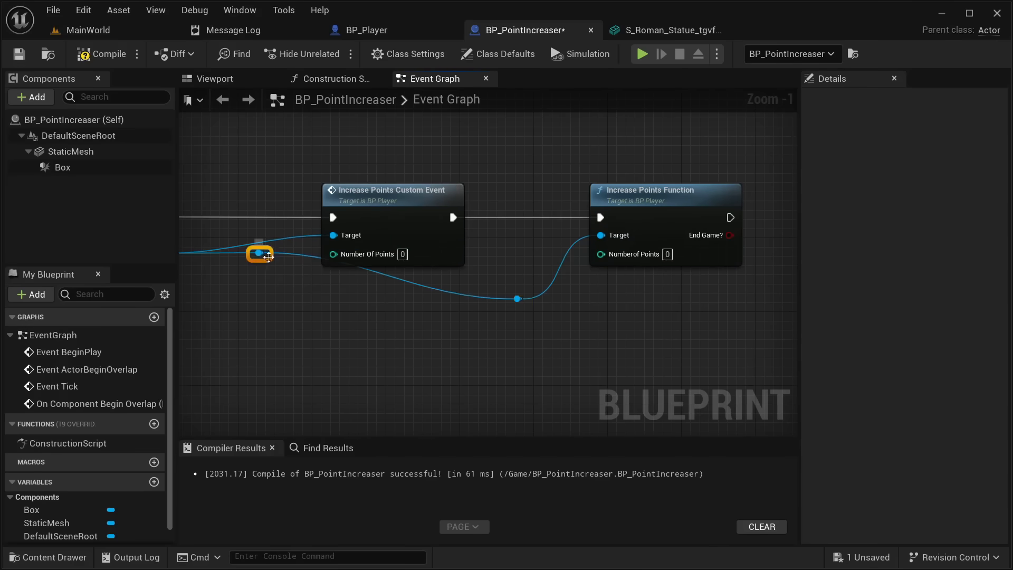
{"action": "left_click_drag", "start_coordinate": [260, 255], "coordinate": [270, 291]}
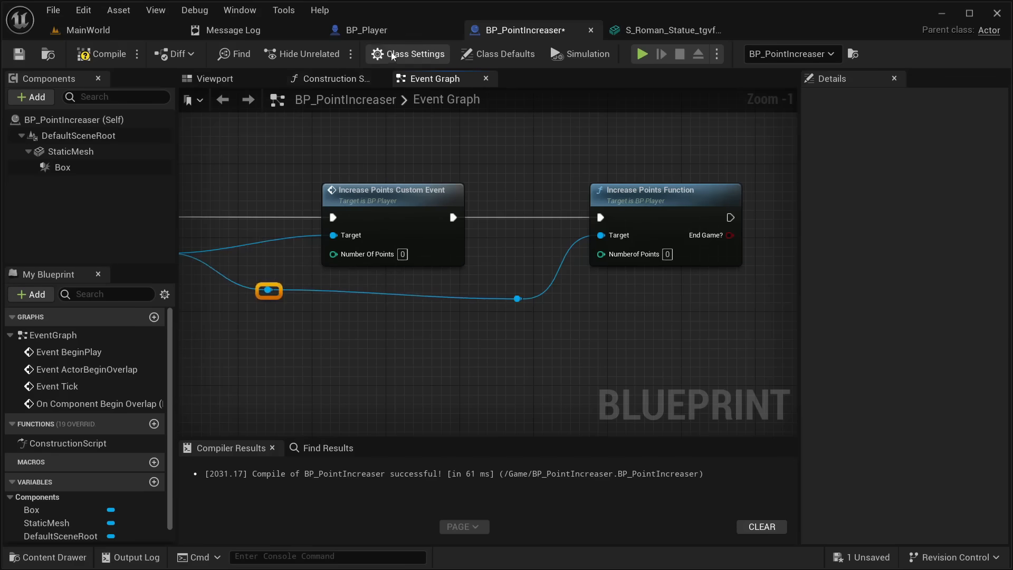
Search the available nodes for "delay" in BP_Player's Event Graph, and close the list without adding one
{"action": "left_click", "coordinate": [397, 33]}
{"action": "scroll", "coordinate": [125, 449], "scroll_direction": "up", "scroll_amount": 3}
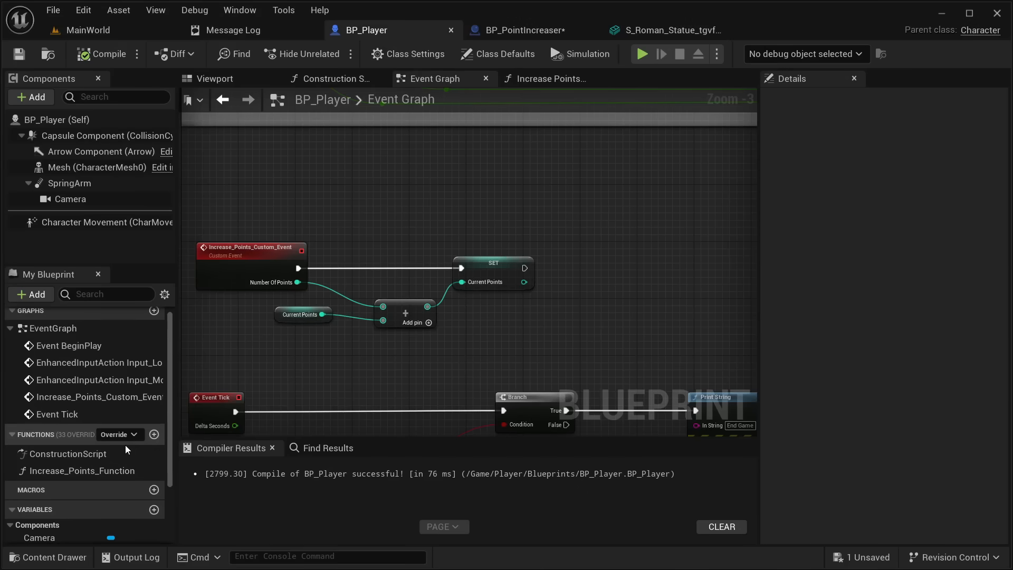
{"action": "scroll", "coordinate": [406, 329], "scroll_direction": "down", "scroll_amount": 1}
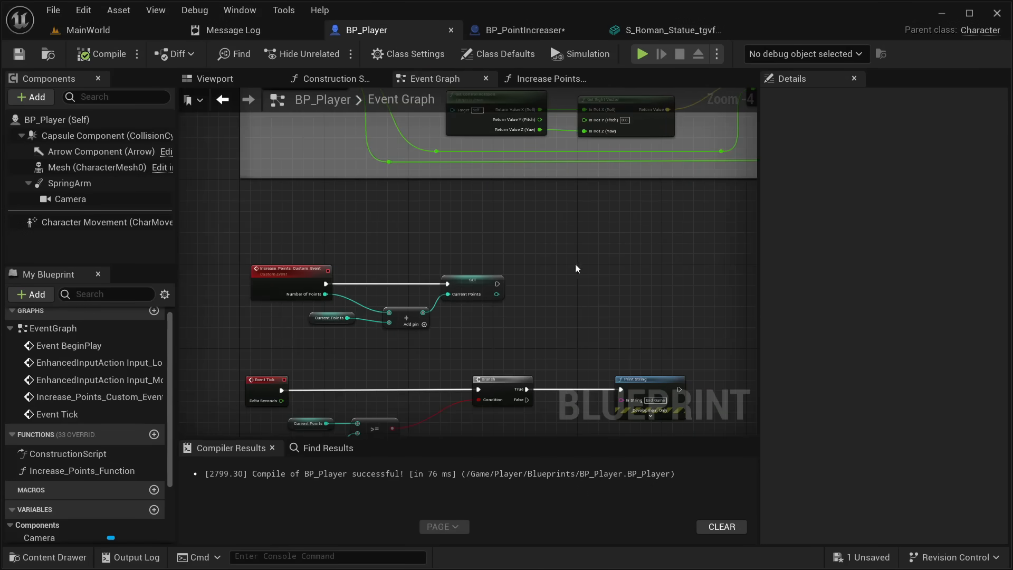
{"action": "right_click_drag", "start_coordinate": [575, 264], "coordinate": [393, 227]}
{"action": "right_click", "coordinate": [531, 224]}
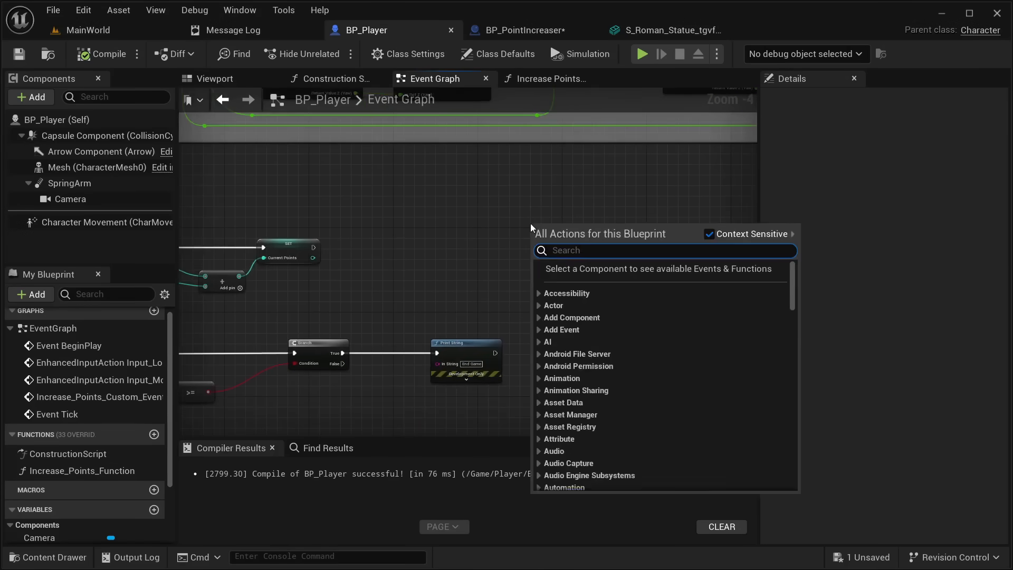
{"action": "type", "text": "delay"}
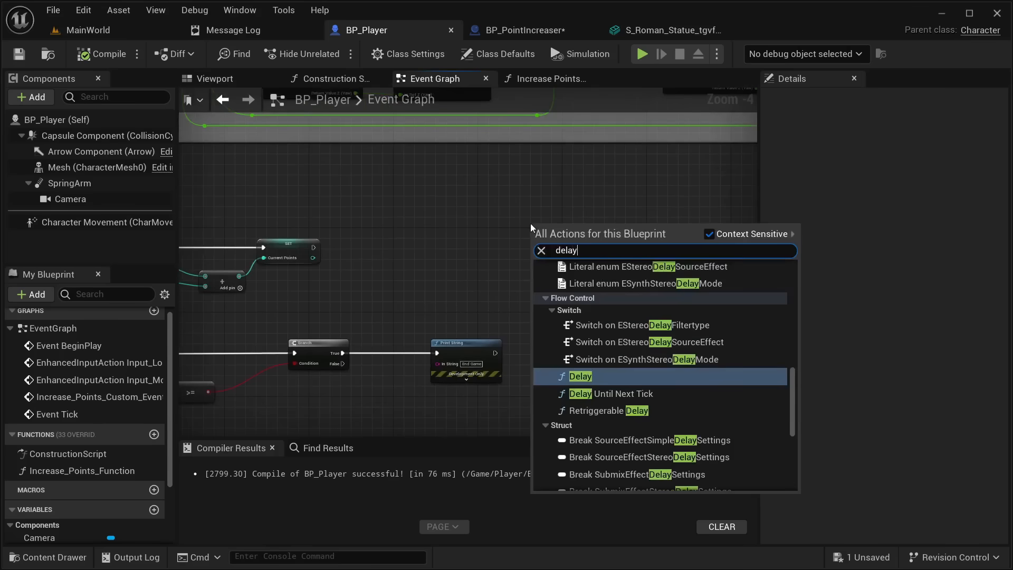
{"action": "key", "text": "Escape"}
Search for "delay" among the nodes available in BP_Player's Increase Points Function graph, without adding one
{"action": "left_click", "coordinate": [548, 78]}
{"action": "right_click", "coordinate": [538, 201]}
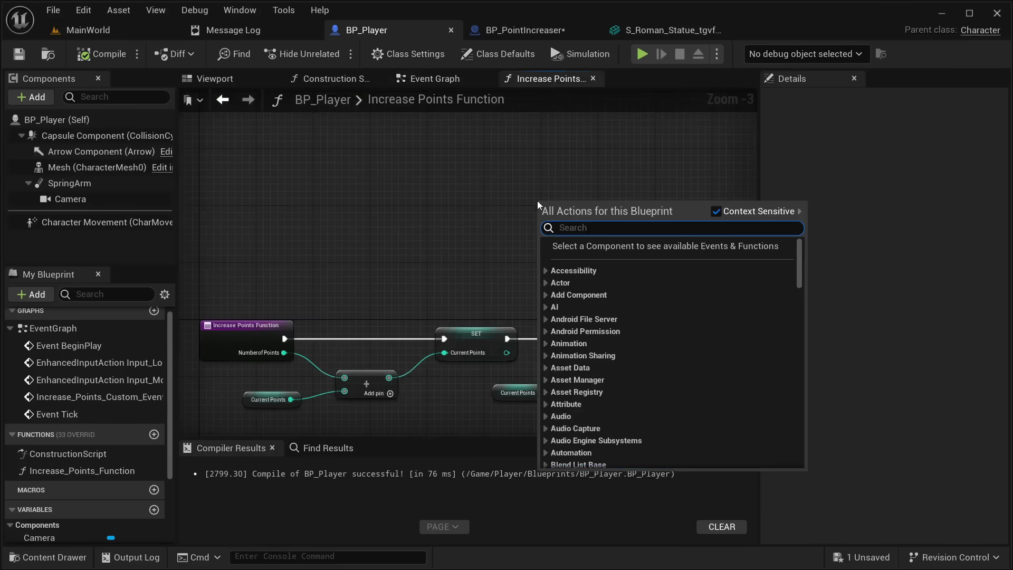
{"action": "type", "text": "delay"}
{"action": "scroll", "coordinate": [569, 342], "scroll_direction": "down", "scroll_amount": 2}
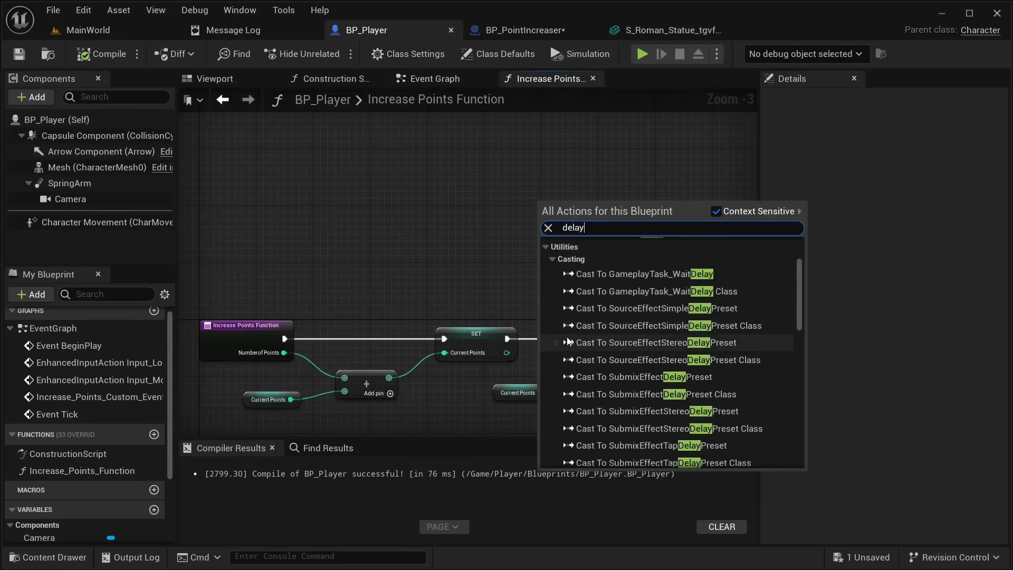
{"action": "left_click", "coordinate": [430, 209]}
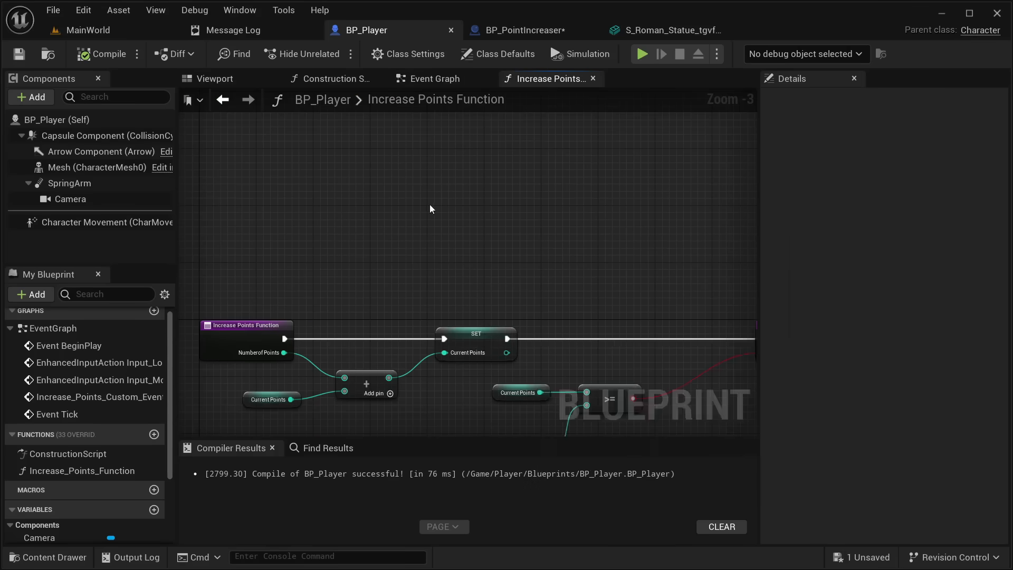
Add a new variable named NumberOfPointsToGive to BP_PointIncreaser
{"action": "left_click", "coordinate": [561, 32]}
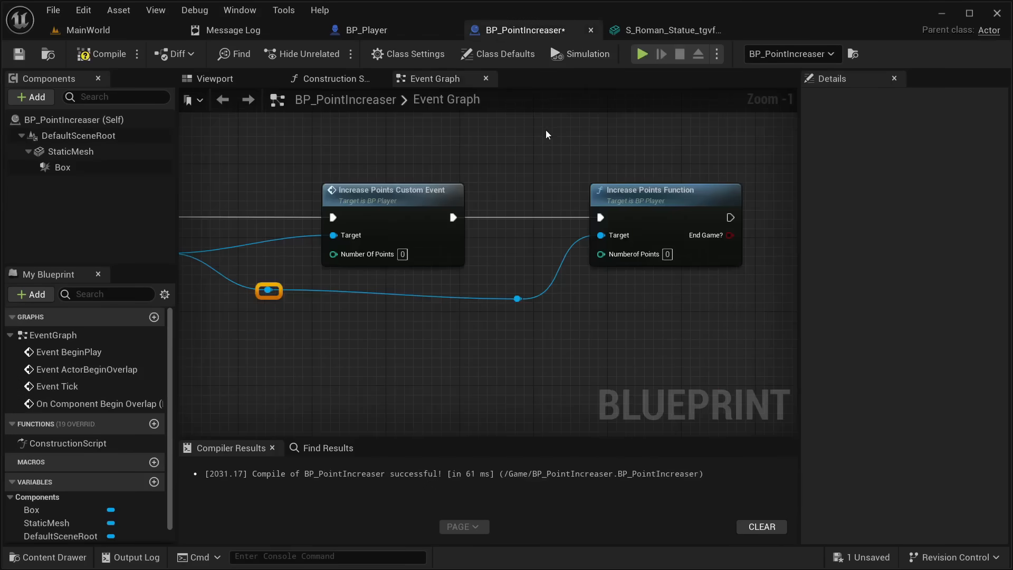
{"action": "right_click_drag", "start_coordinate": [546, 134], "coordinate": [745, 173]}
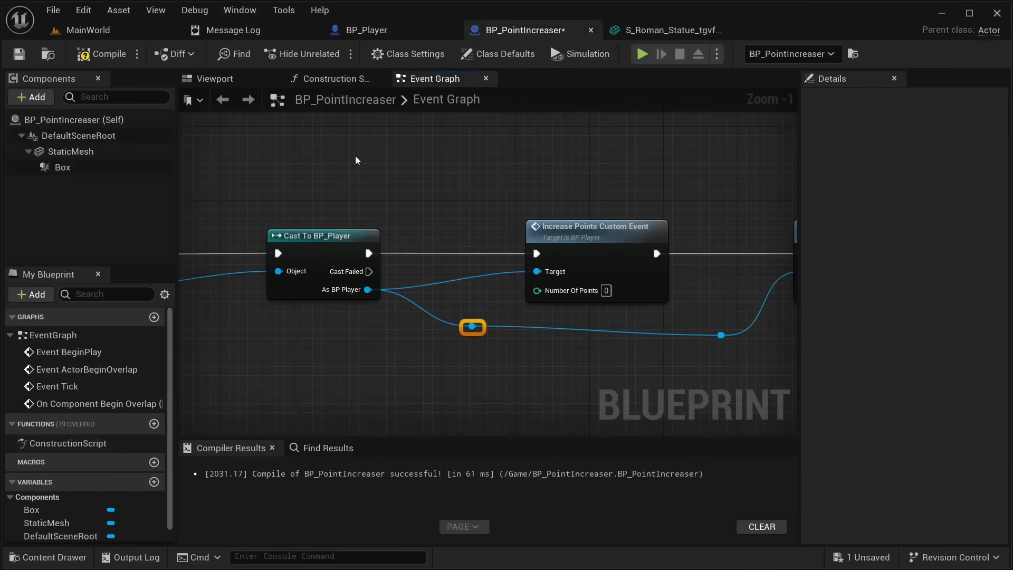
{"action": "scroll", "coordinate": [164, 391], "scroll_direction": "down", "scroll_amount": 1}
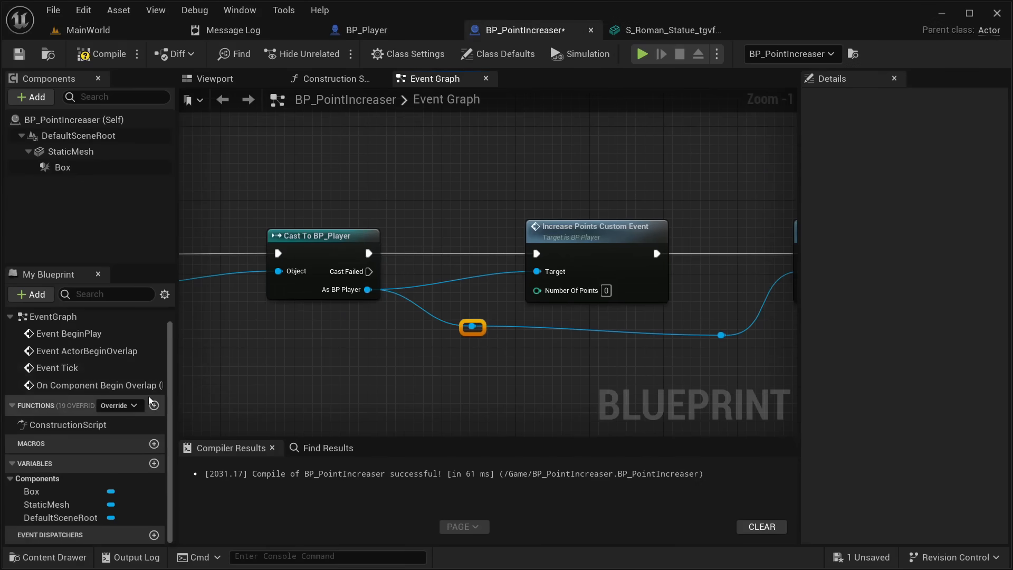
{"action": "right_click_drag", "start_coordinate": [285, 376], "coordinate": [480, 328]}
{"action": "right_click_drag", "start_coordinate": [681, 164], "coordinate": [500, 179]}
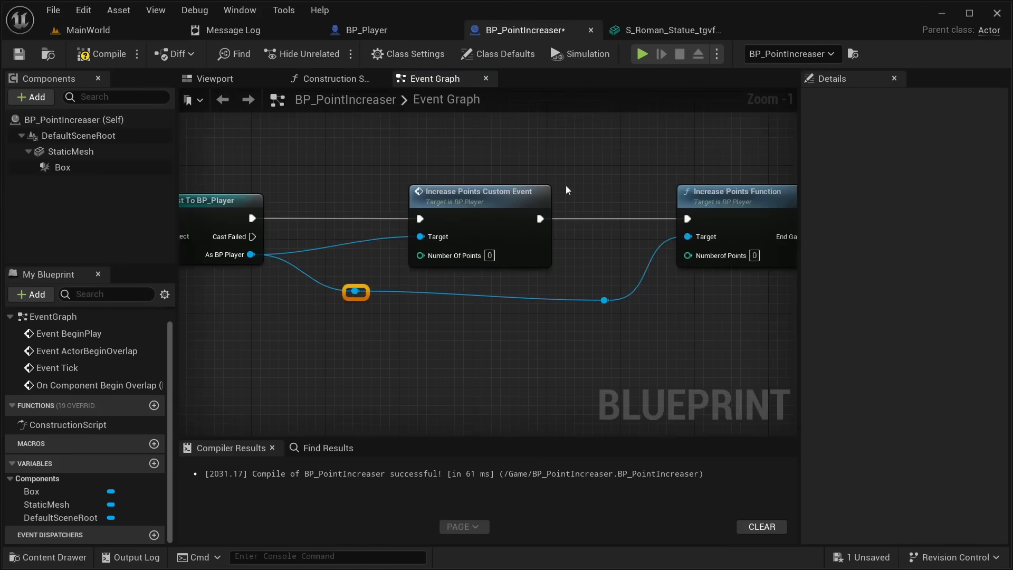
{"action": "left_click", "coordinate": [528, 206]}
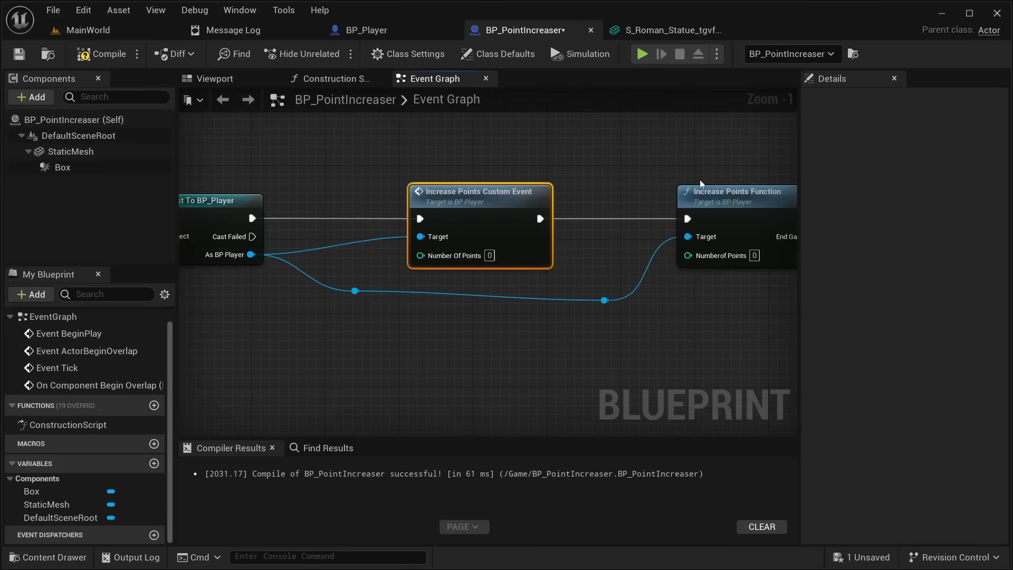
{"action": "right_click_drag", "start_coordinate": [458, 323], "coordinate": [685, 271]}
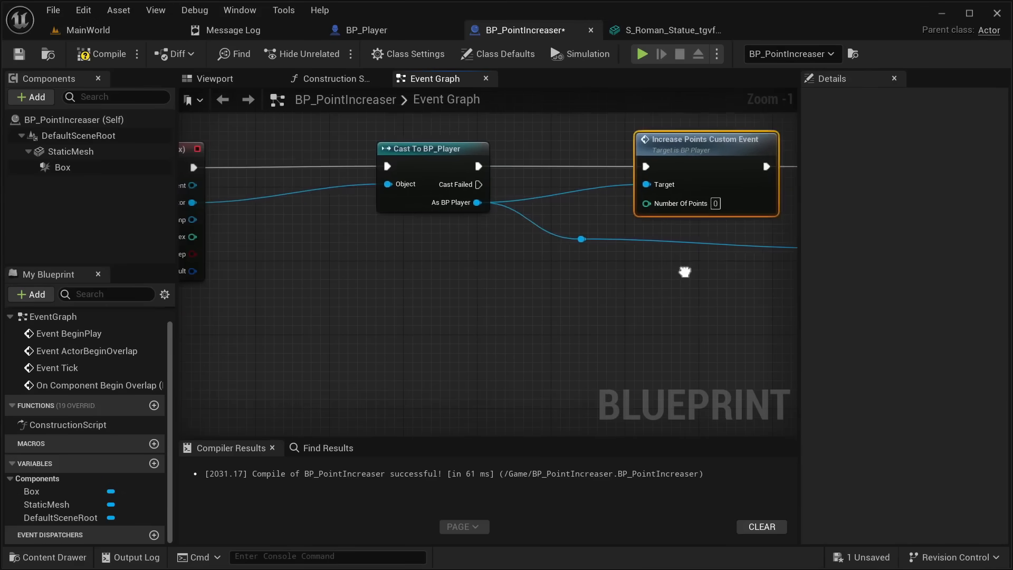
{"action": "left_click", "coordinate": [153, 463]}
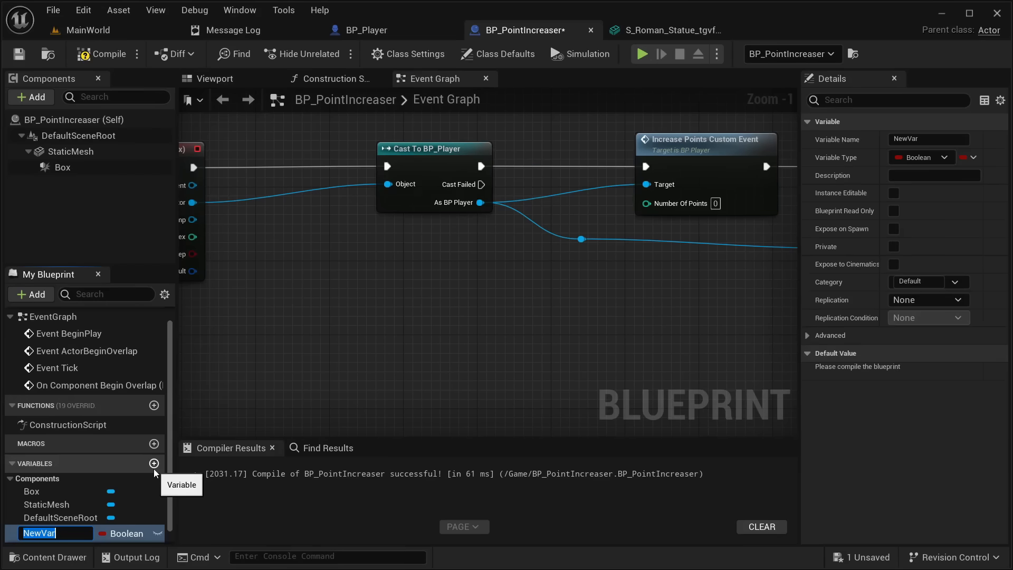
{"action": "type", "text": "NumberO"}
{"action": "type", "text": "fPointsT"}
{"action": "type", "text": "oGive"}
{"action": "key", "text": "Return"}
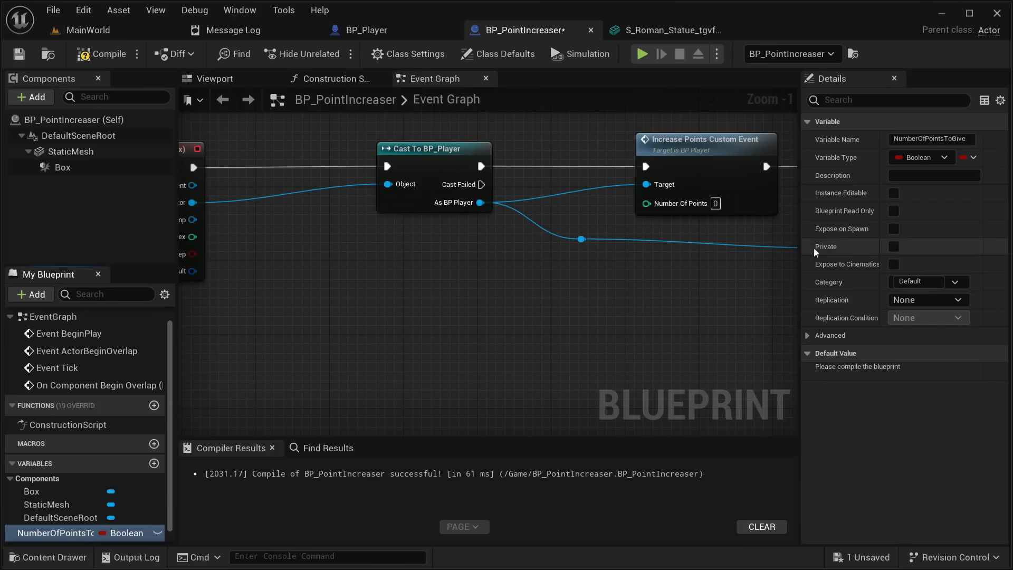
Change NumberOfPointsToGive's type to Integer and, after compiling the blueprint, set its default value to 1
{"action": "left_click", "coordinate": [941, 157]}
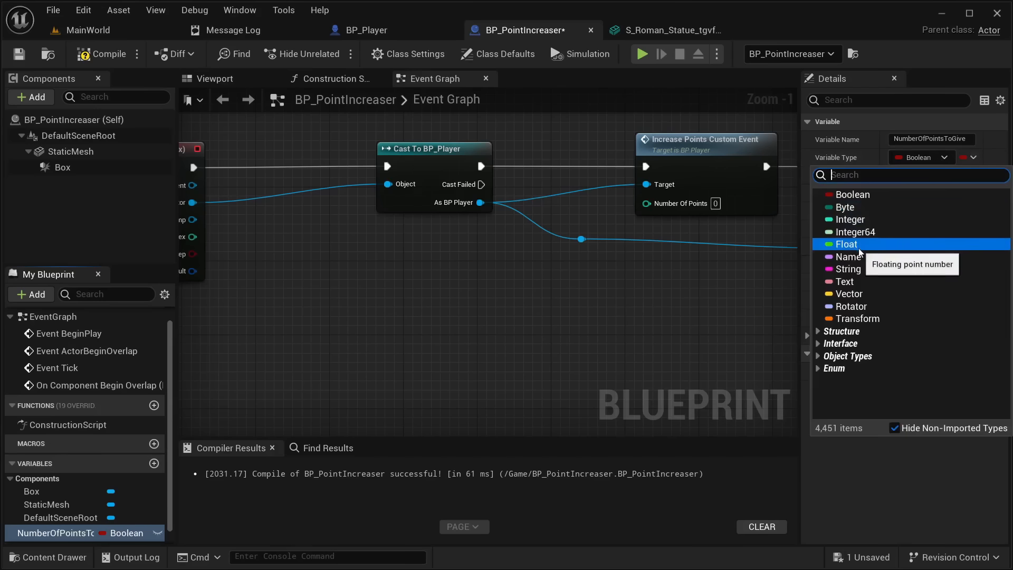
{"action": "left_click", "coordinate": [863, 223]}
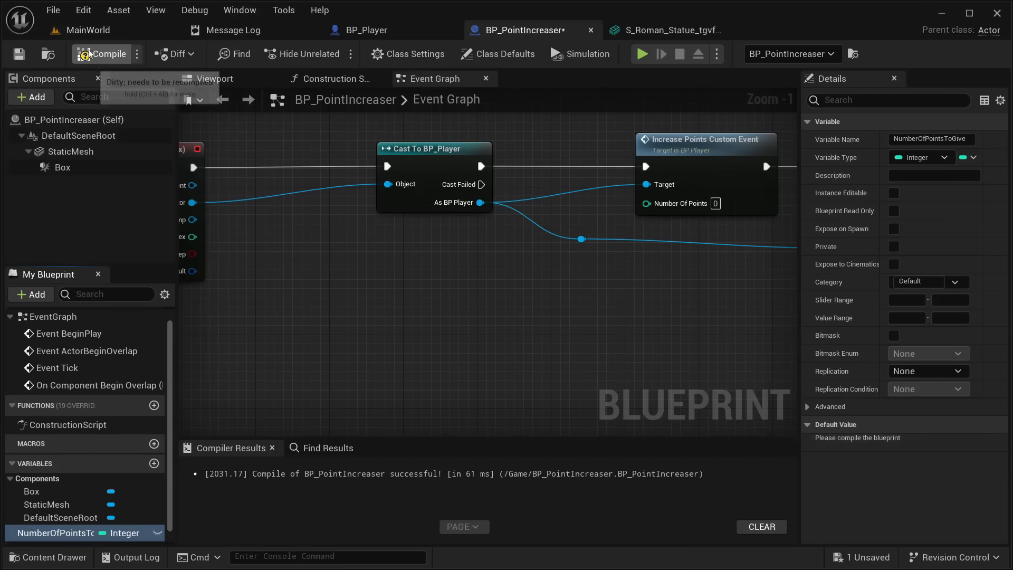
{"action": "left_click", "coordinate": [83, 54]}
{"action": "left_click", "coordinate": [926, 444]}
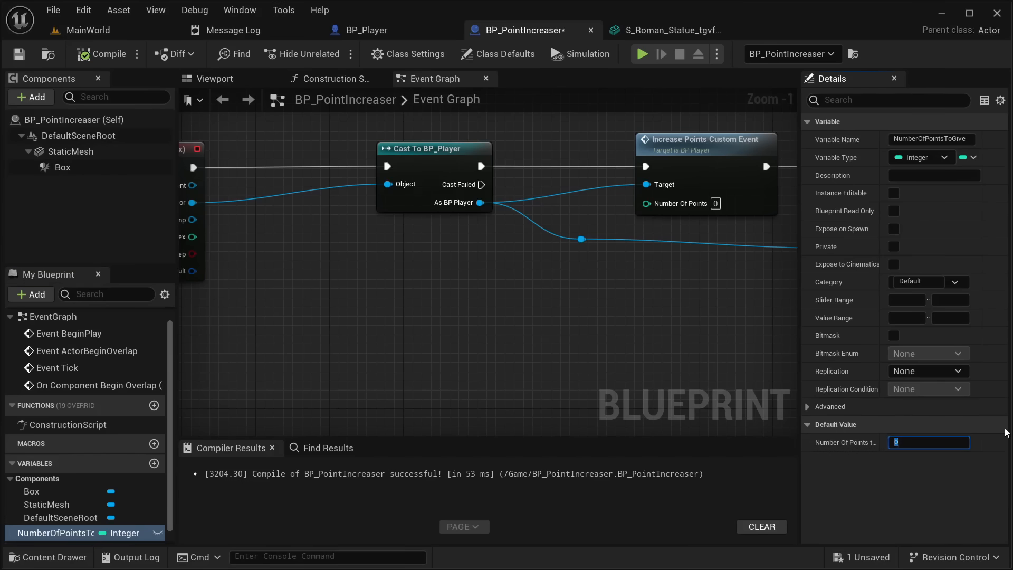
{"action": "type", "text": "1"}
{"action": "key", "text": "Return"}
Place a getter for NumberOfPointsToGive in the graph and connect it to the Increase Points Custom Event call's Number Of Points input
{"action": "left_click_drag", "start_coordinate": [53, 533], "coordinate": [464, 291]}
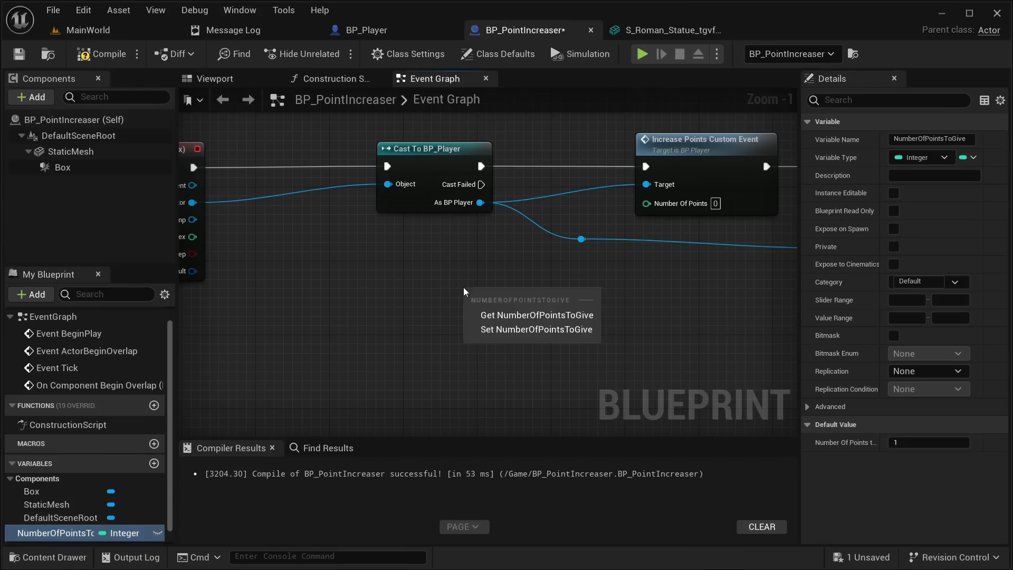
{"action": "left_click", "coordinate": [489, 317]}
{"action": "right_click_drag", "start_coordinate": [544, 252], "coordinate": [451, 257]}
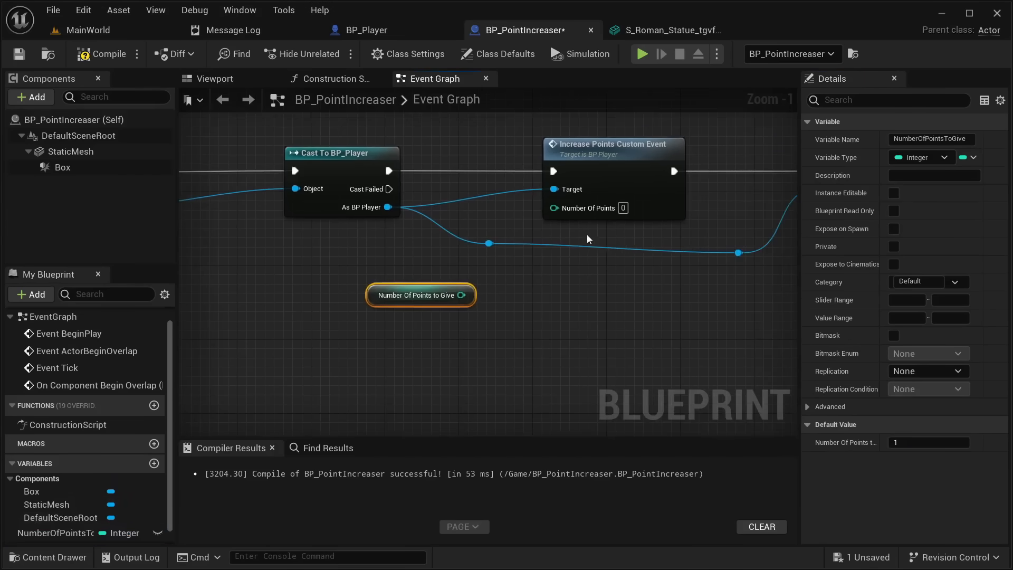
{"action": "left_click", "coordinate": [623, 208]}
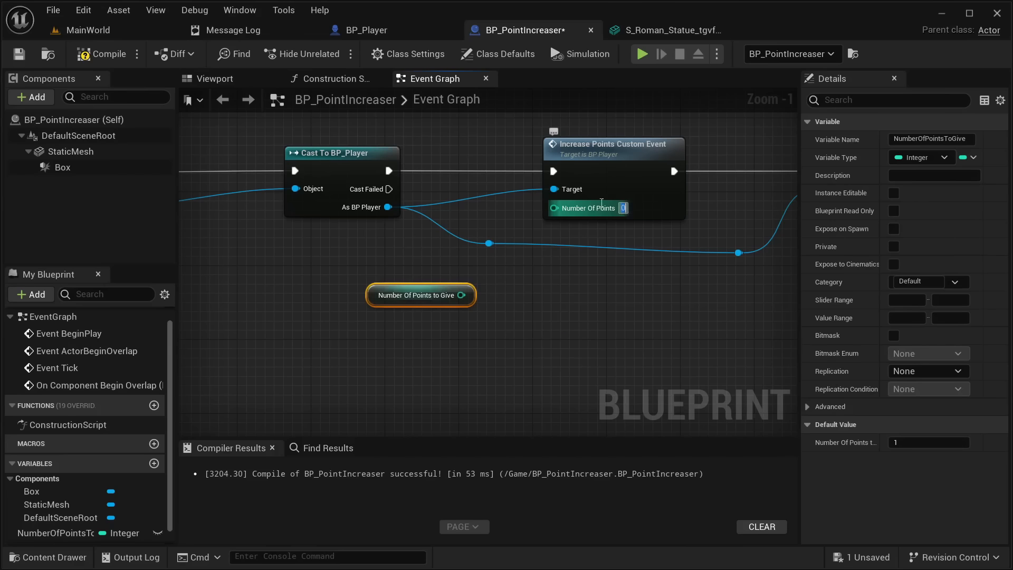
{"action": "left_click", "coordinate": [683, 199]}
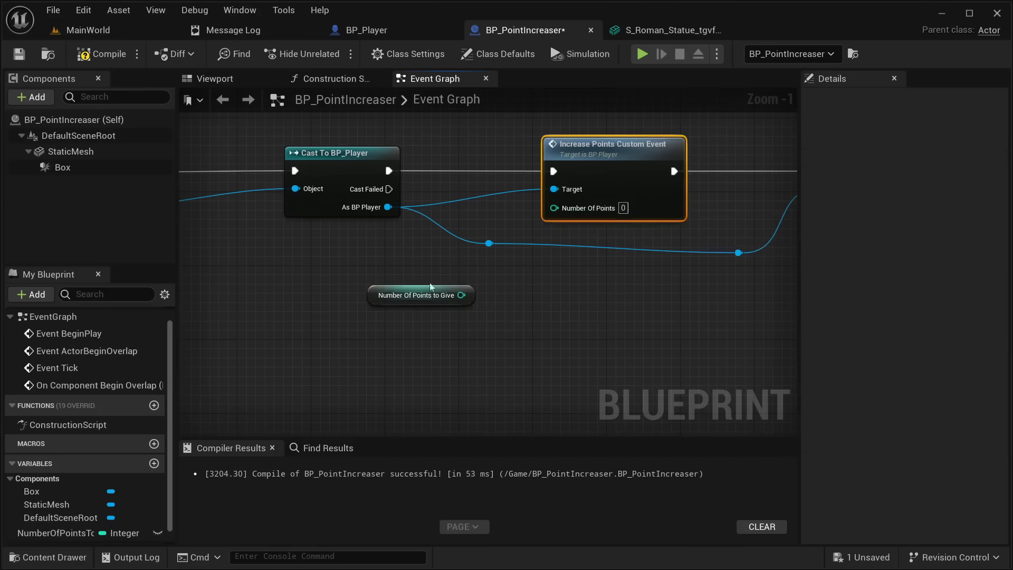
{"action": "left_click", "coordinate": [374, 297]}
{"action": "scroll", "coordinate": [405, 364], "scroll_direction": "down", "scroll_amount": 3}
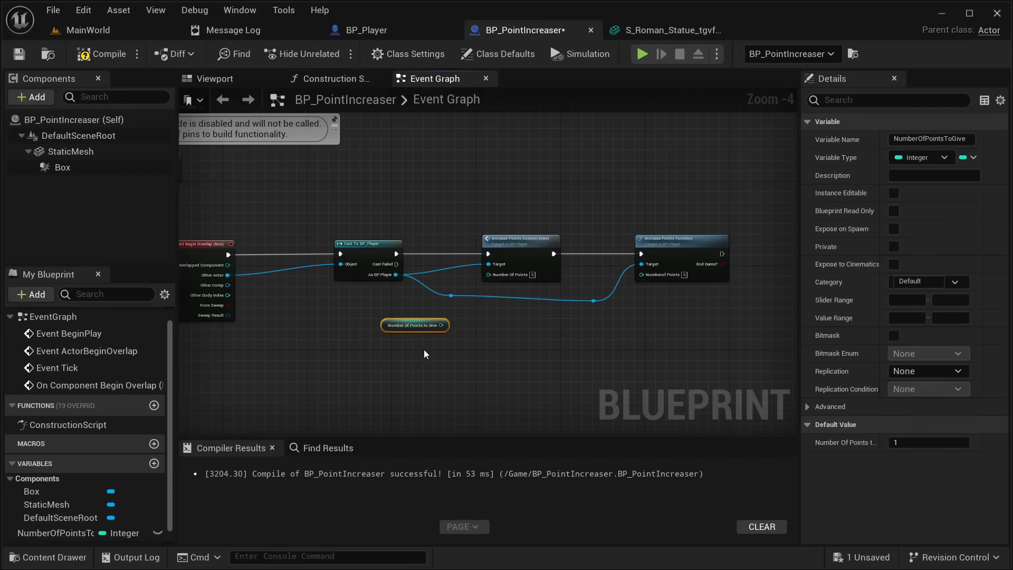
{"action": "scroll", "coordinate": [460, 347], "scroll_direction": "up", "scroll_amount": 3}
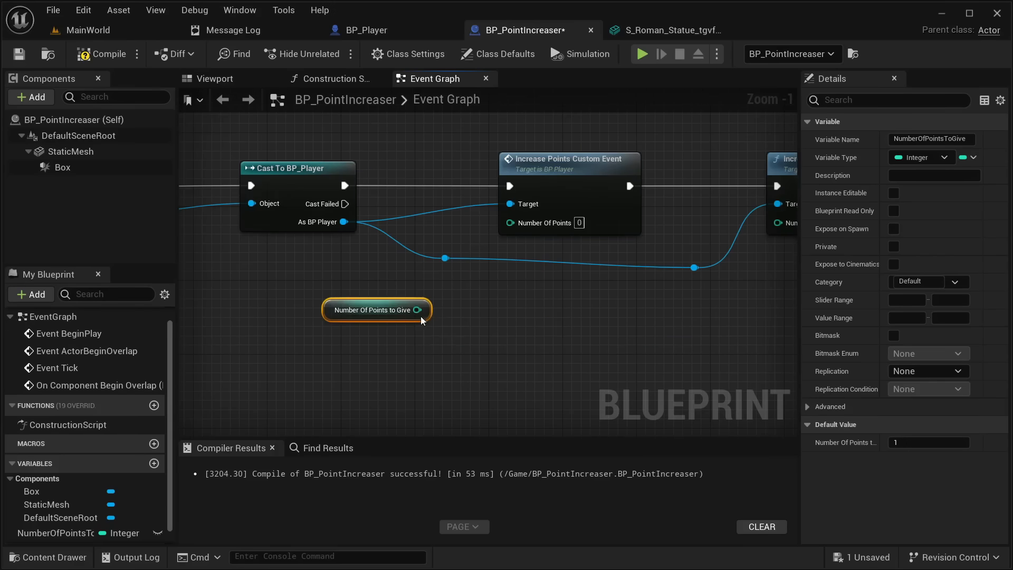
{"action": "left_click_drag", "start_coordinate": [417, 310], "coordinate": [529, 231]}
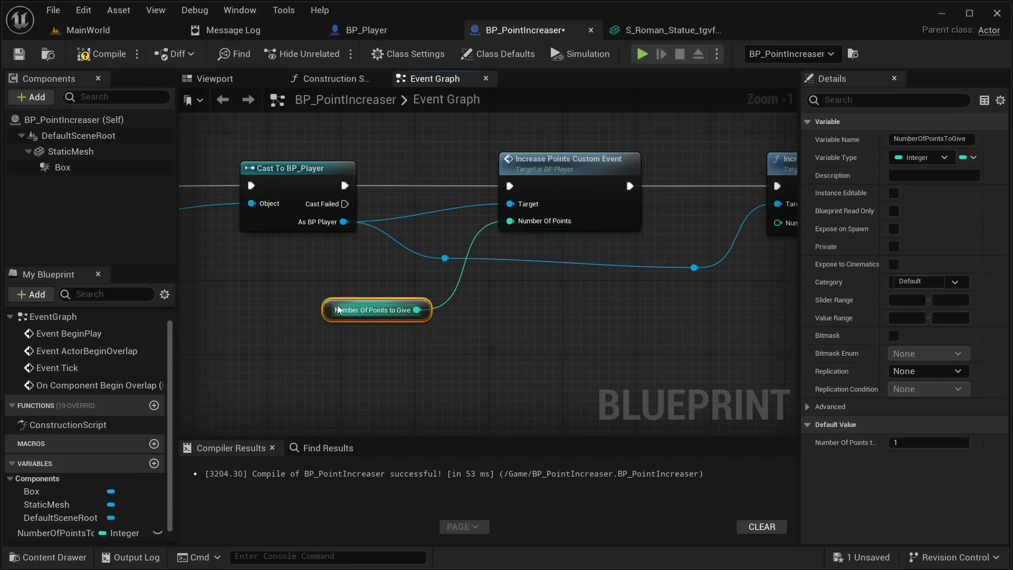
Duplicate the Number Of Points to Give getter and connect the copy to the Increase Points Function call's Numberof Points input
{"action": "right_click_drag", "start_coordinate": [577, 294], "coordinate": [461, 293]}
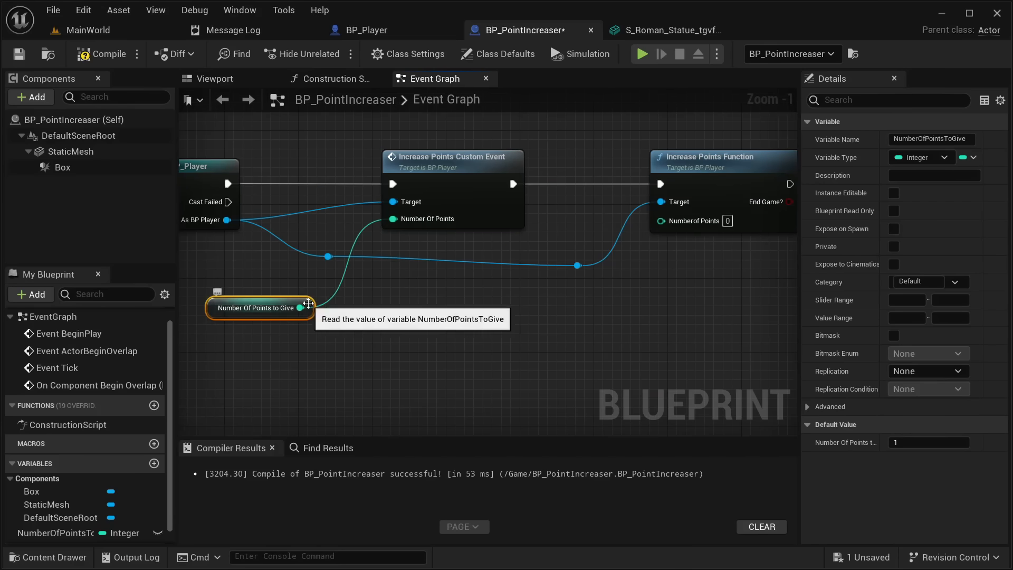
{"action": "key", "text": "ctrl+c"}
{"action": "key", "text": "ctrl+v"}
{"action": "left_click_drag", "start_coordinate": [594, 277], "coordinate": [594, 295]}
{"action": "left_click_drag", "start_coordinate": [679, 299], "coordinate": [667, 221]}
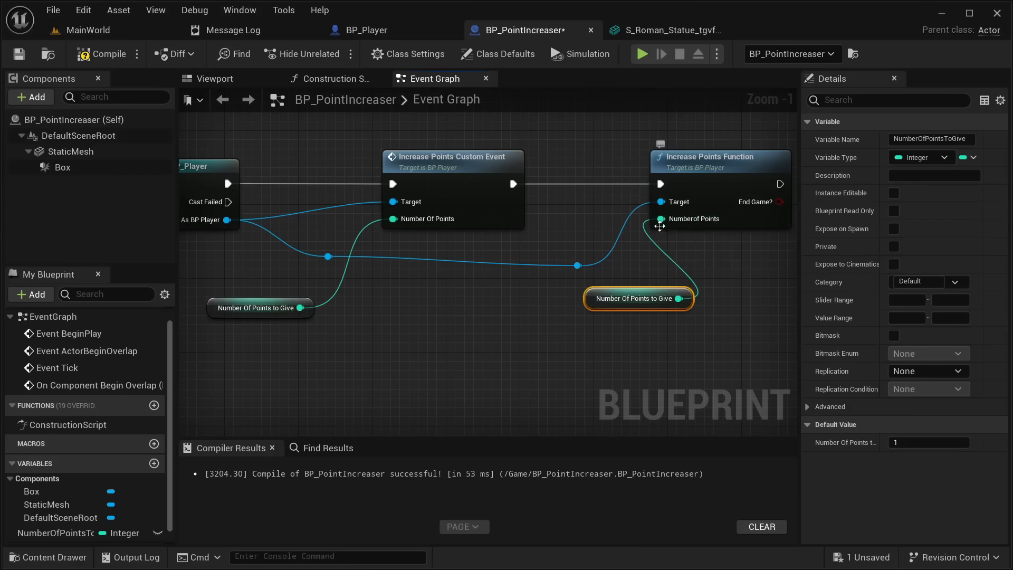
Review the Increase Points custom event and function definitions in BP_Player against their calls in BP_PointIncreaser's overlap logic
{"action": "double_click", "coordinate": [464, 206]}
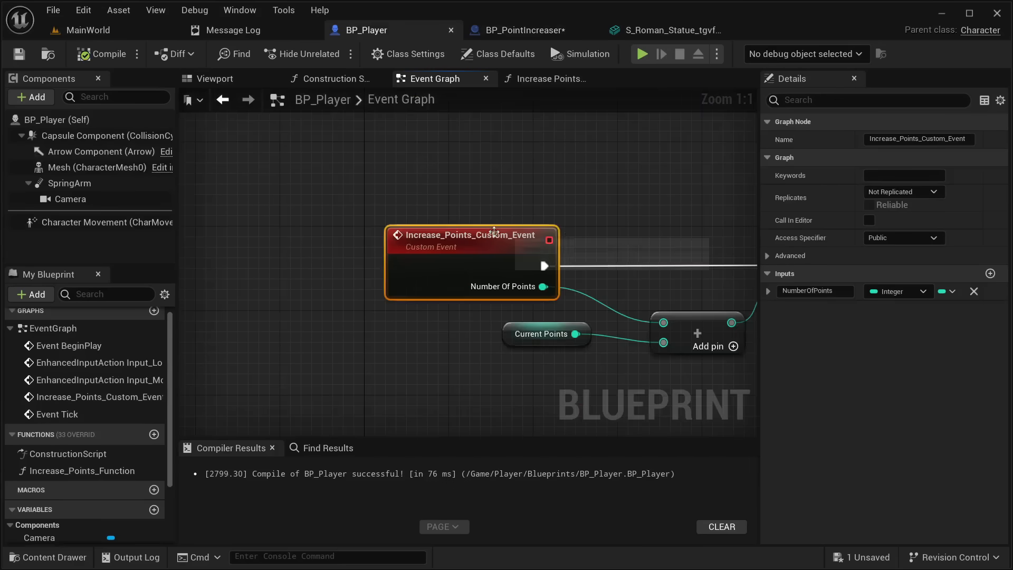
{"action": "left_click", "coordinate": [544, 78]}
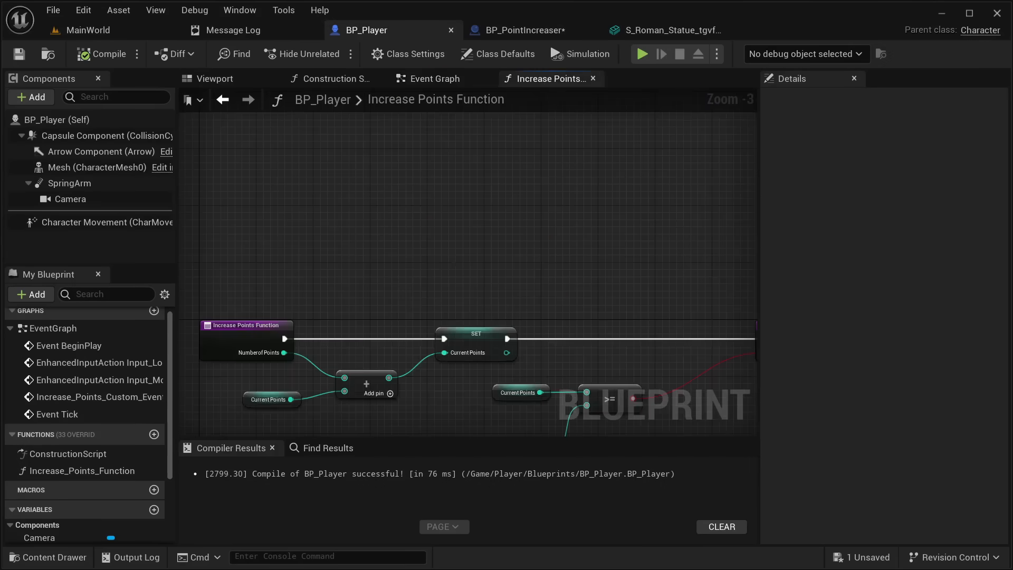
{"action": "left_click", "coordinate": [434, 79]}
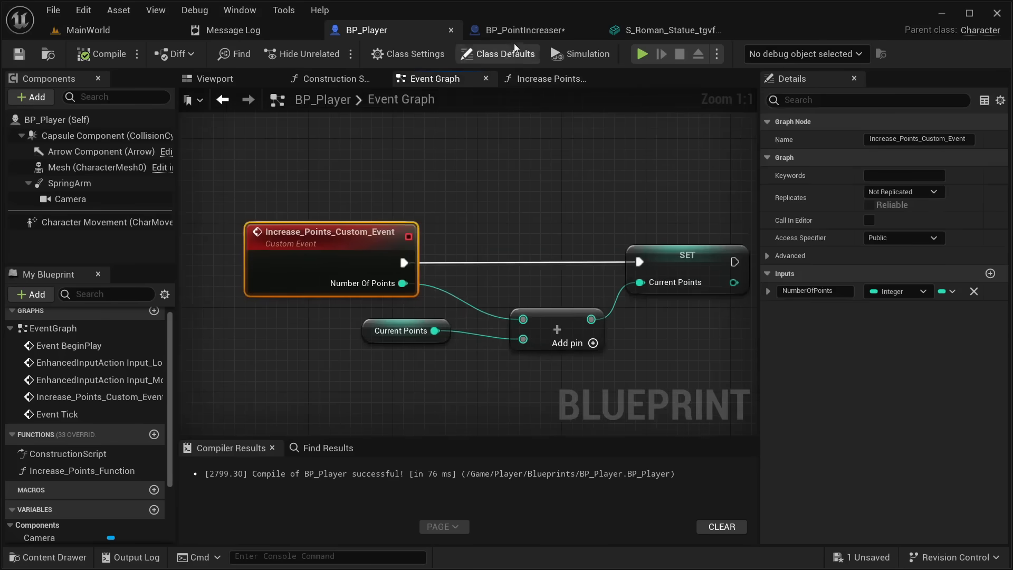
{"action": "left_click", "coordinate": [524, 31]}
{"action": "scroll", "coordinate": [91, 438], "scroll_direction": "down", "scroll_amount": 1}
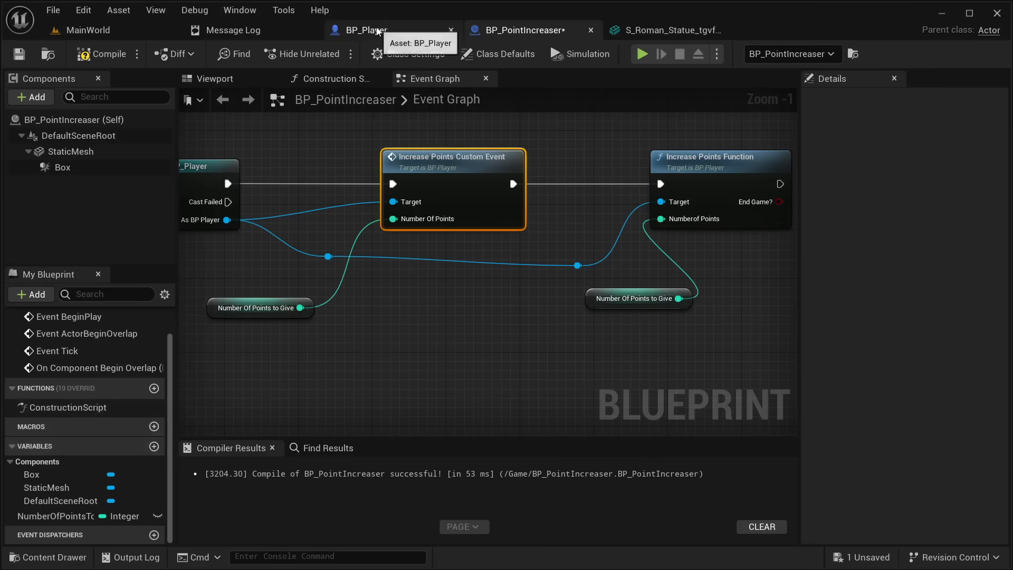
{"action": "left_click", "coordinate": [401, 30]}
{"action": "scroll", "coordinate": [422, 278], "scroll_direction": "down", "scroll_amount": 5}
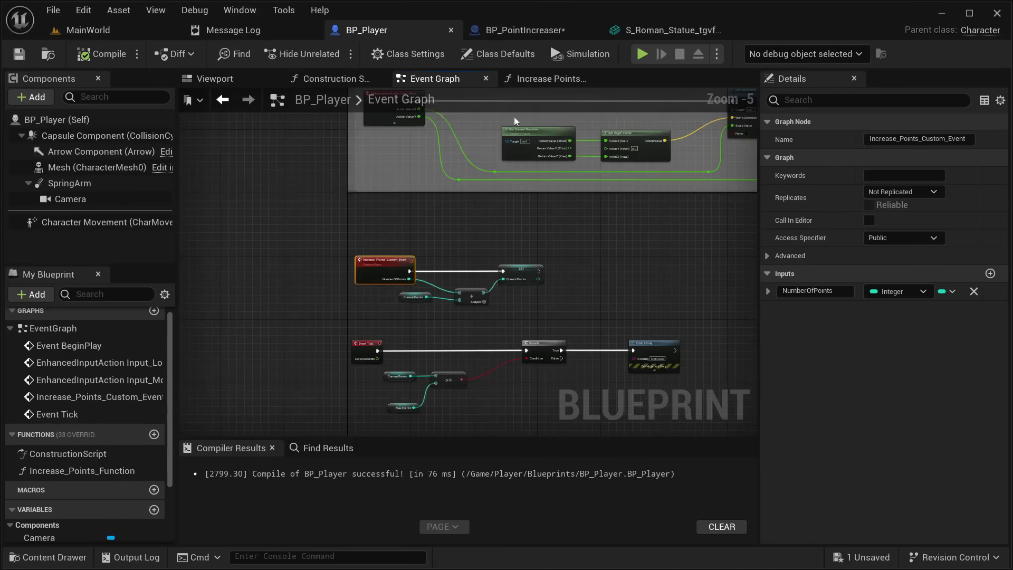
{"action": "left_click", "coordinate": [517, 31]}
{"action": "scroll", "coordinate": [383, 367], "scroll_direction": "down", "scroll_amount": 3}
{"action": "right_click_drag", "start_coordinate": [384, 372], "coordinate": [569, 368]}
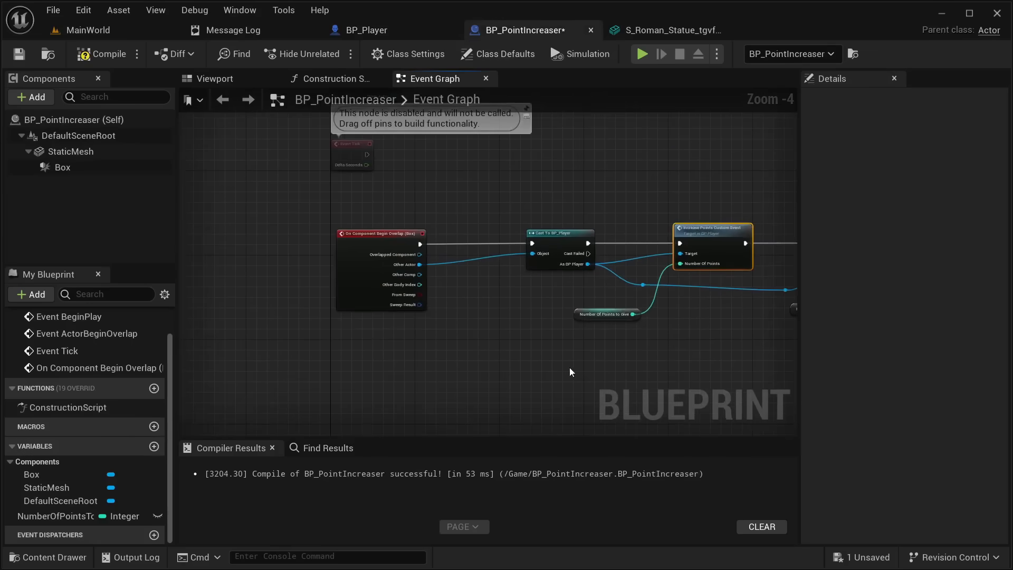
Compile and save BP_PointIncreaser, and check BP_Player's custom event and Event Tick logic against its overlap logic
{"action": "right_click_drag", "start_coordinate": [471, 356], "coordinate": [450, 404]}
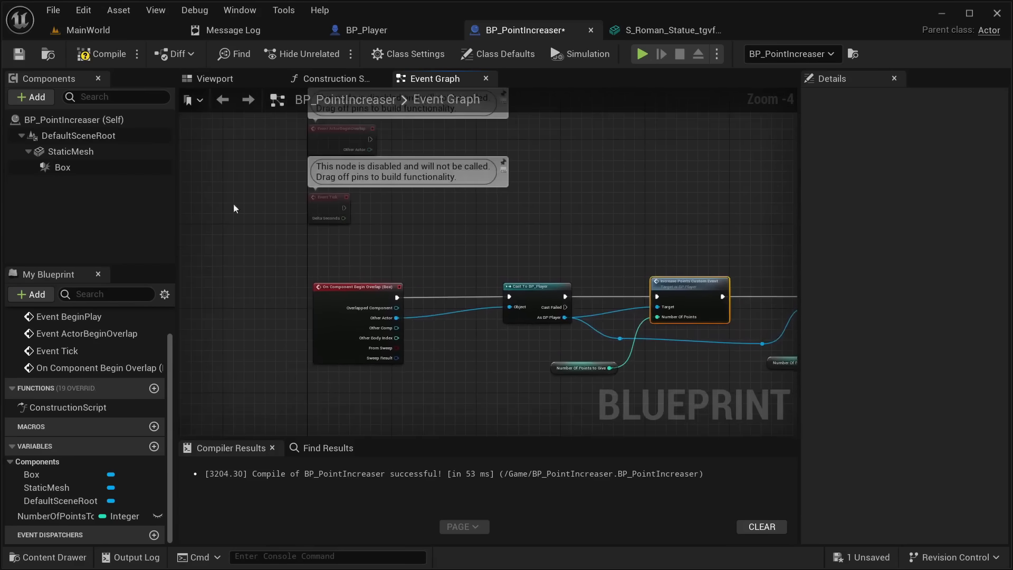
{"action": "left_click", "coordinate": [109, 58]}
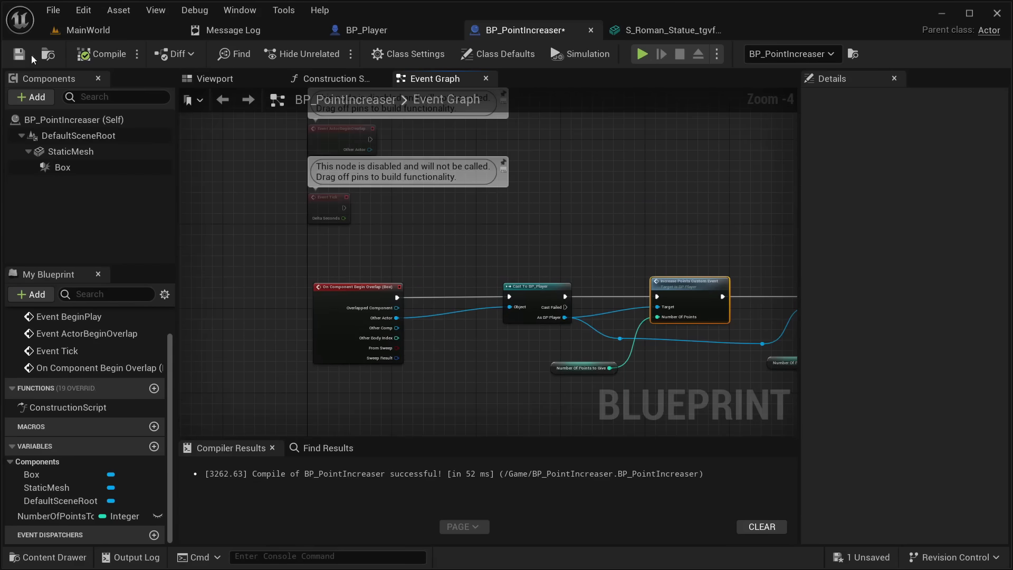
{"action": "left_click", "coordinate": [376, 32]}
{"action": "scroll", "coordinate": [431, 365], "scroll_direction": "up", "scroll_amount": 2}
{"action": "right_click_drag", "start_coordinate": [430, 365], "coordinate": [445, 295]}
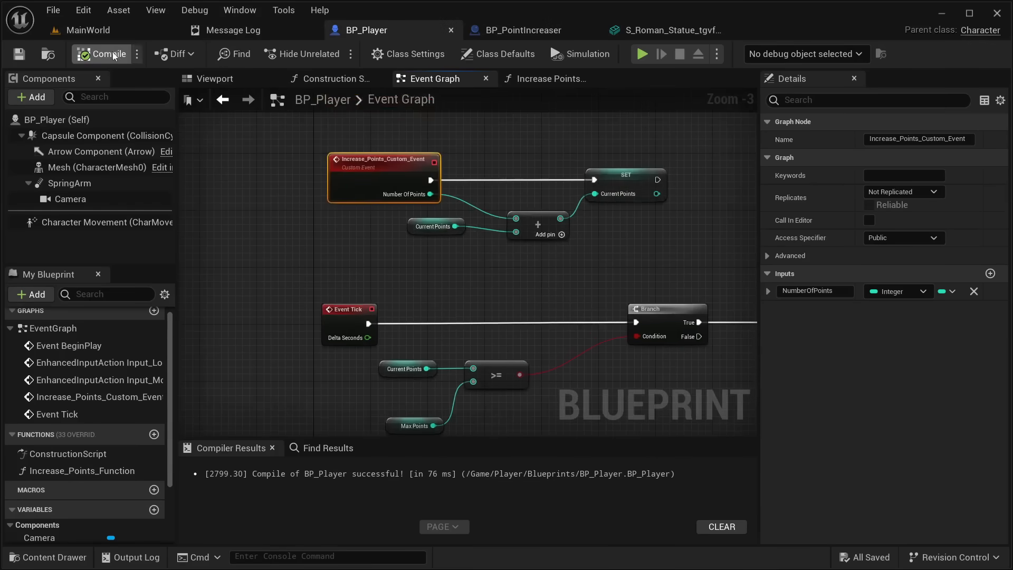
{"action": "left_click", "coordinate": [536, 30]}
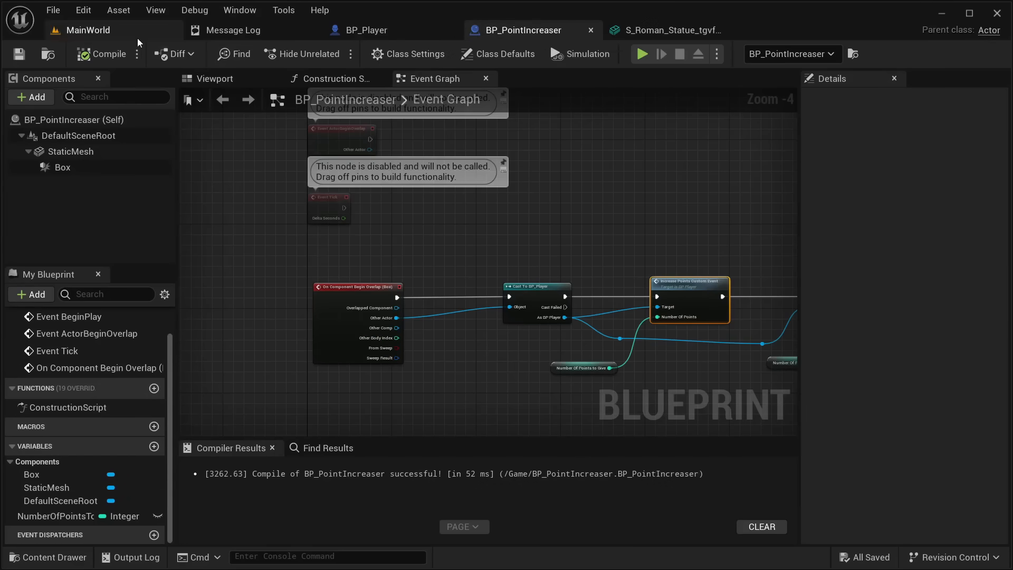
Play-test MainWorld by running the character to and around the statue through its overlap box, and stop the session
{"action": "left_click", "coordinate": [84, 30]}
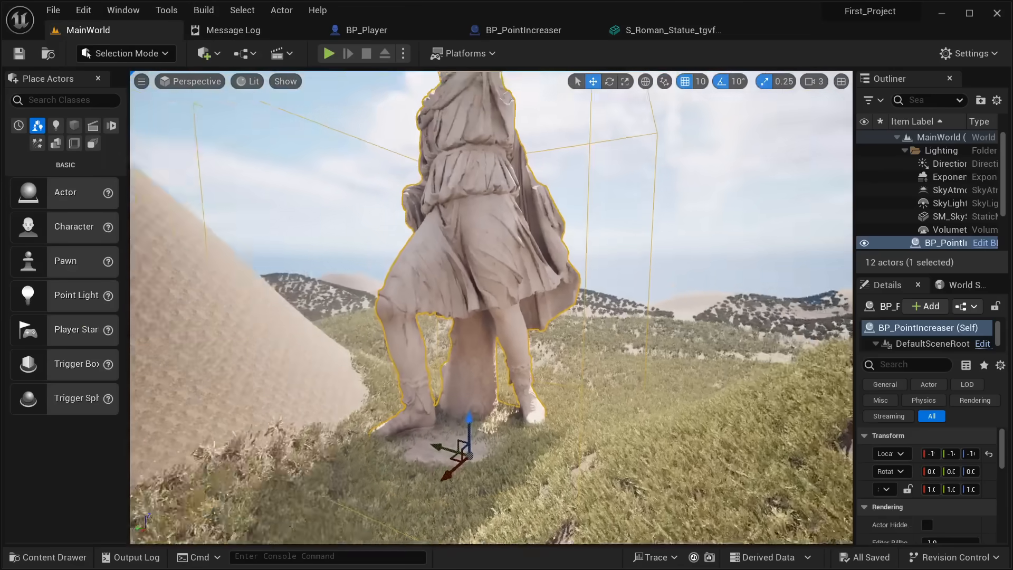
{"action": "right_click_drag", "start_coordinate": [491, 306], "coordinate": [494, 348]}
{"action": "left_click", "coordinate": [328, 54]}
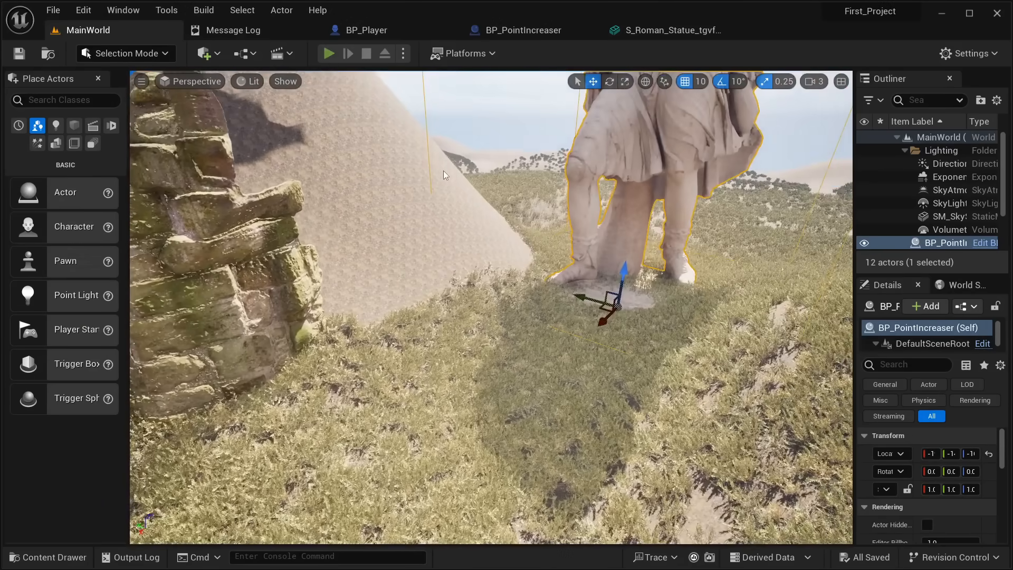
{"action": "key", "text": "w"}
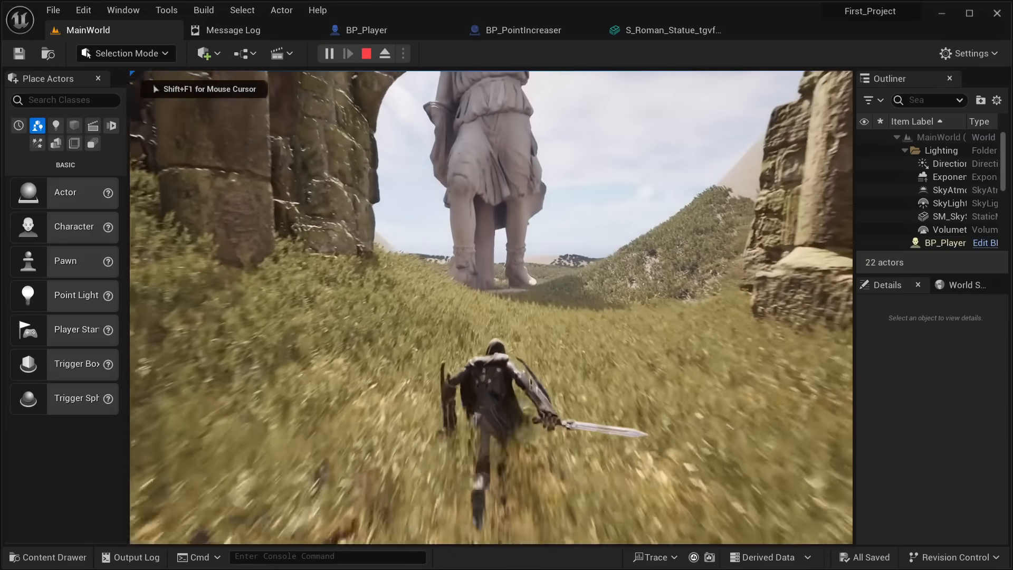
{"action": "key", "text": "w"}
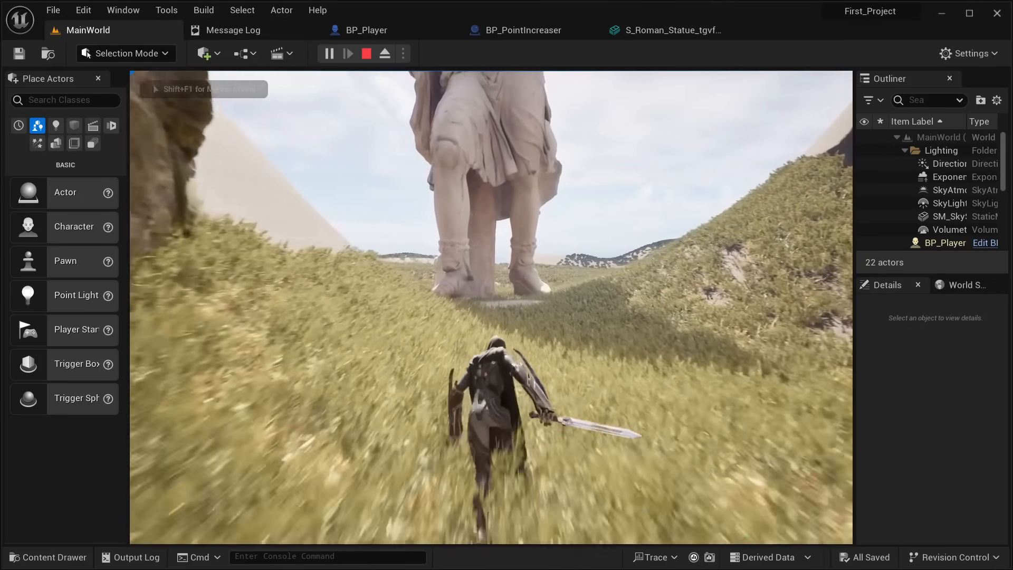
{"action": "key", "text": "w"}
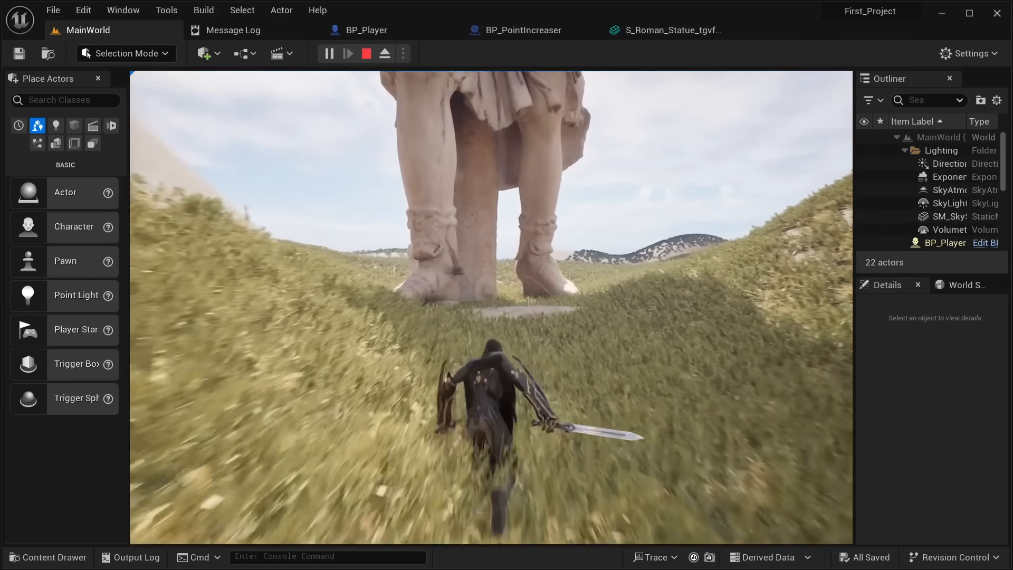
{"action": "key", "text": "w"}
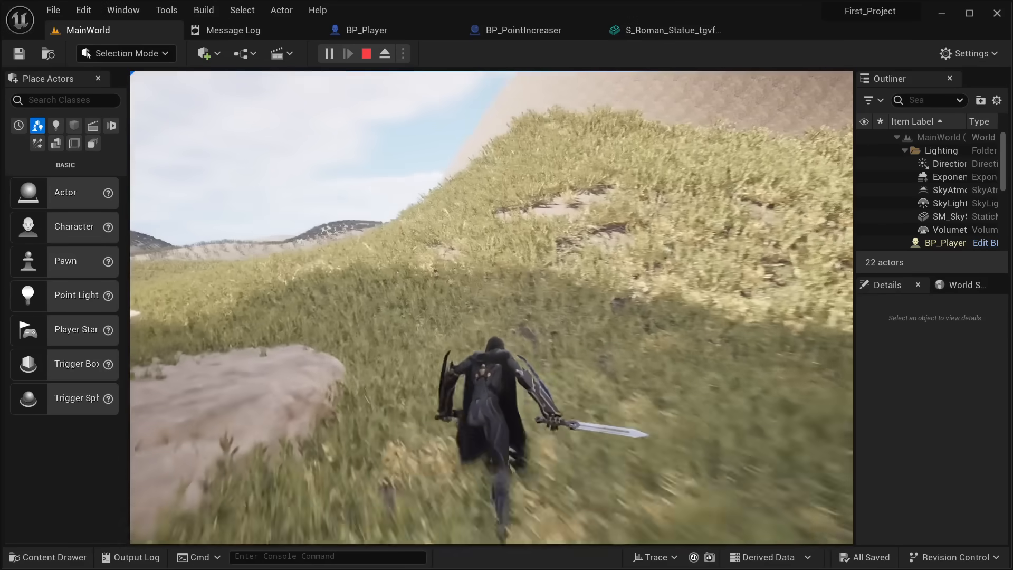
{"action": "key", "text": "w"}
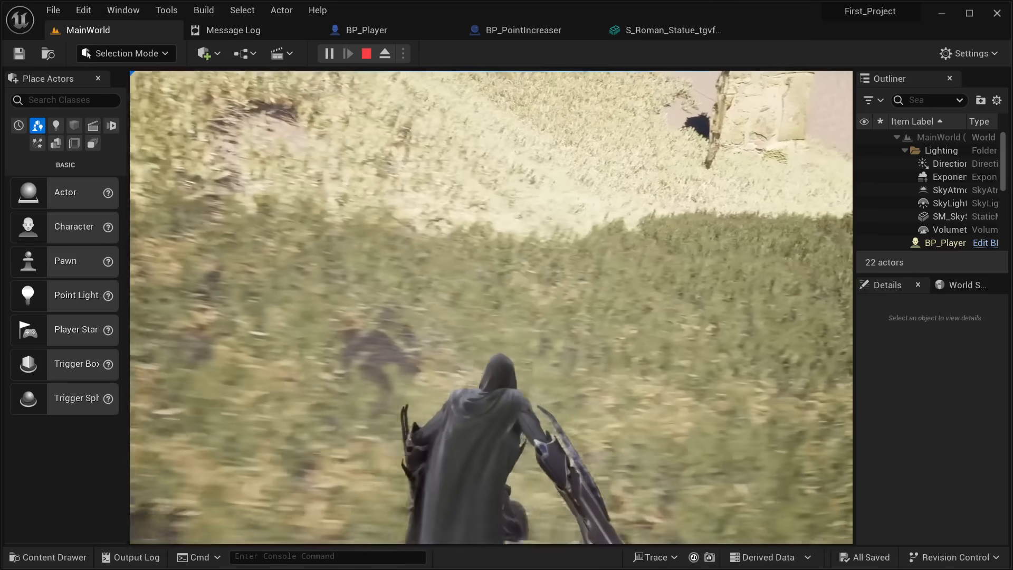
{"action": "key", "text": "w"}
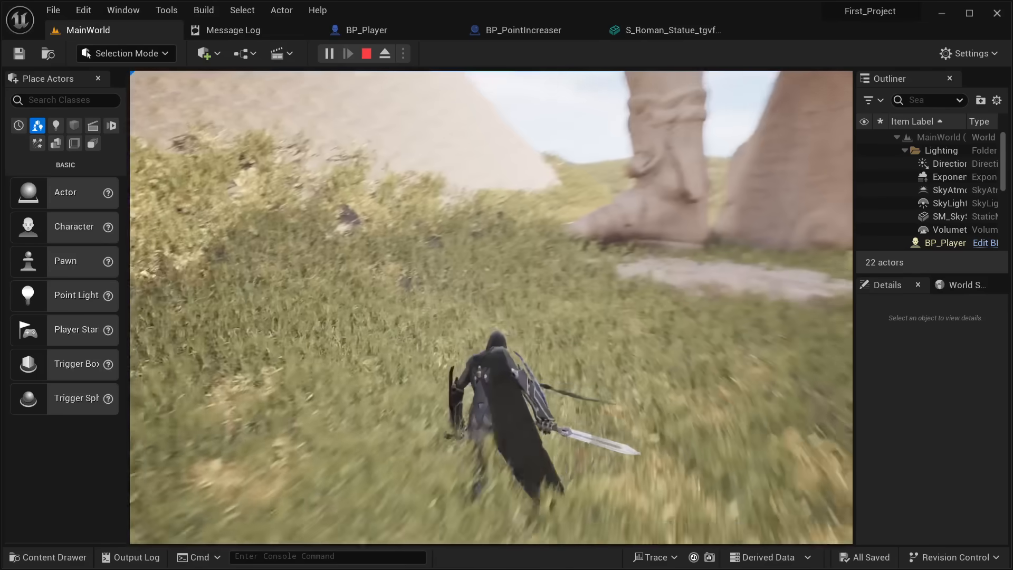
{"action": "key", "text": "w"}
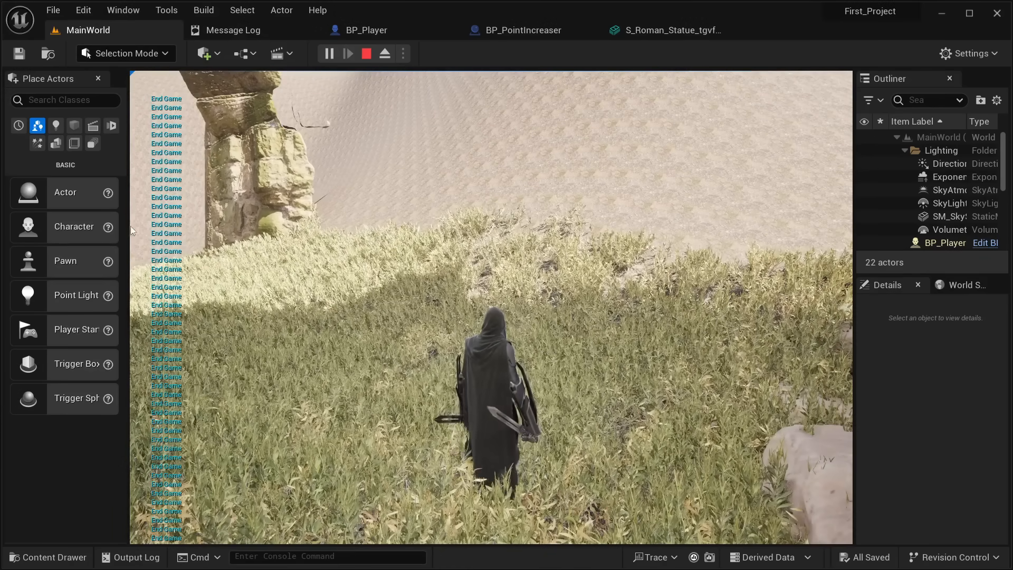
{"action": "key", "text": "Escape"}
Examine in BP_Player how the custom event sets Current Points and how the Event Tick branch leads to the End Game Print String
{"action": "left_click", "coordinate": [370, 30]}
{"action": "right_click_drag", "start_coordinate": [375, 315], "coordinate": [287, 315]}
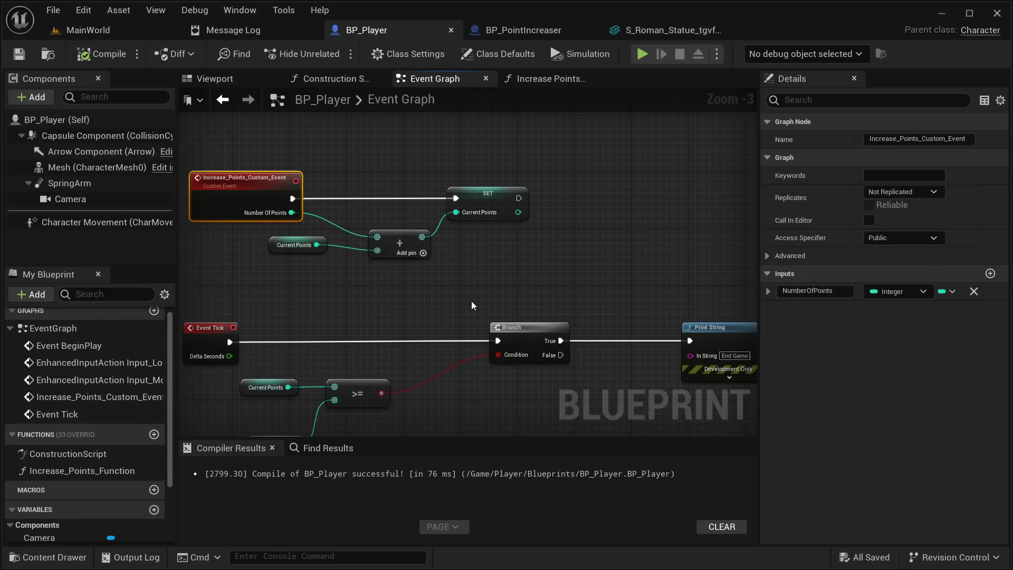
{"action": "right_click_drag", "start_coordinate": [544, 288], "coordinate": [366, 285]}
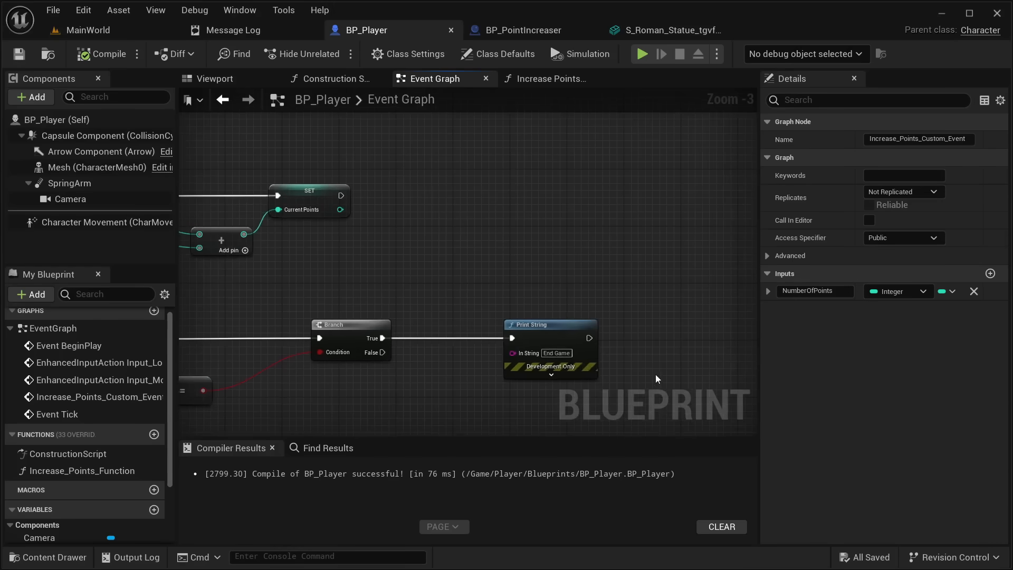
{"action": "left_click_drag", "start_coordinate": [640, 378], "coordinate": [449, 249]}
{"action": "right_click_drag", "start_coordinate": [448, 248], "coordinate": [342, 217]}
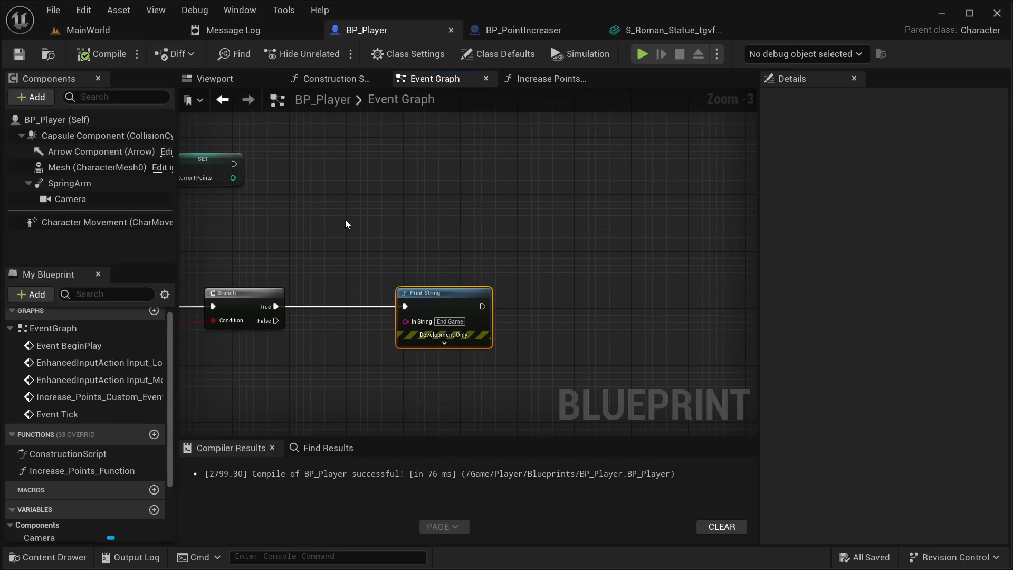
{"action": "left_click_drag", "start_coordinate": [761, 207], "coordinate": [874, 217]}
{"action": "right_click_drag", "start_coordinate": [545, 197], "coordinate": [768, 255]}
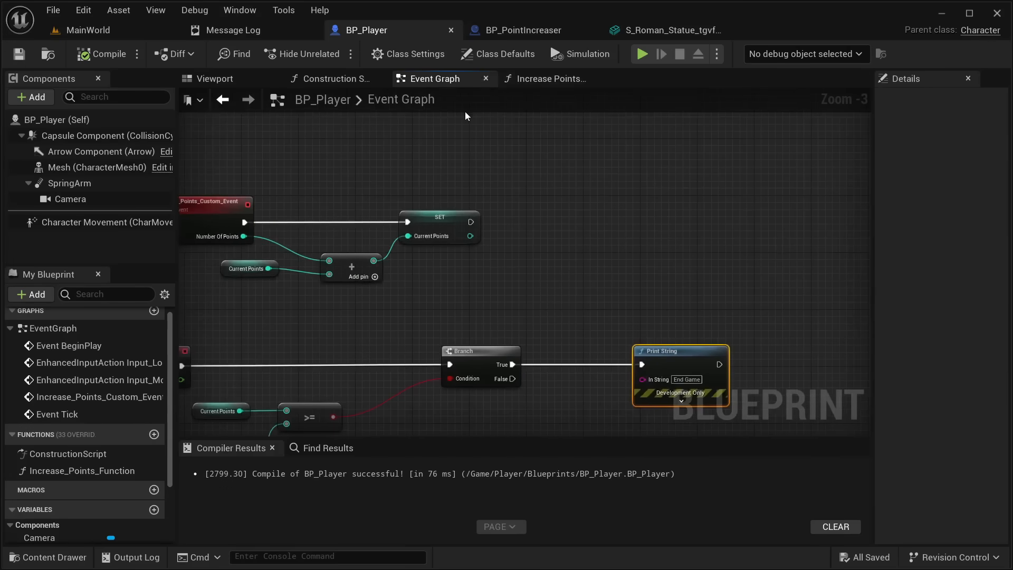
Compare the Cast To BP_Player node and calls in BP_PointIncreaser with BP_Player's Event Tick check of Current Points against Max Points
{"action": "left_click", "coordinate": [520, 30]}
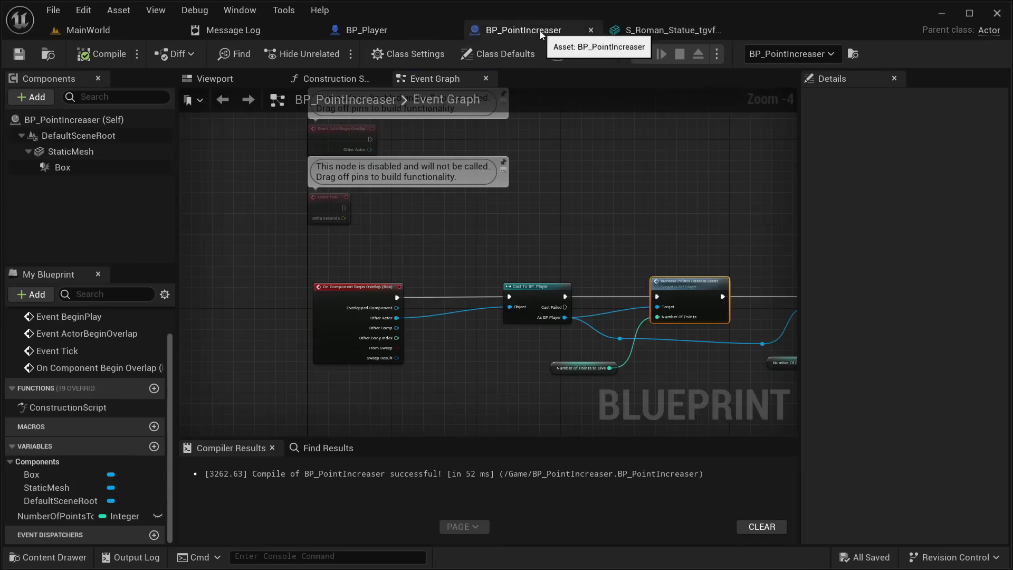
{"action": "left_click", "coordinate": [532, 307]}
{"action": "right_click_drag", "start_coordinate": [529, 300], "coordinate": [416, 302]}
{"action": "left_click_drag", "start_coordinate": [369, 365], "coordinate": [464, 257]}
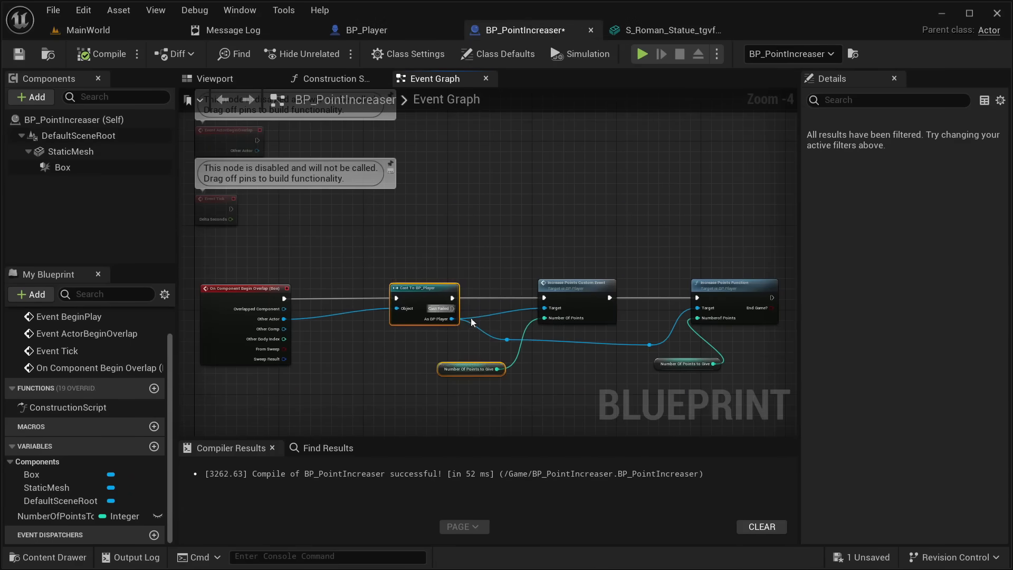
{"action": "left_click_drag", "start_coordinate": [475, 332], "coordinate": [357, 273]}
{"action": "left_click_drag", "start_coordinate": [362, 273], "coordinate": [376, 256]}
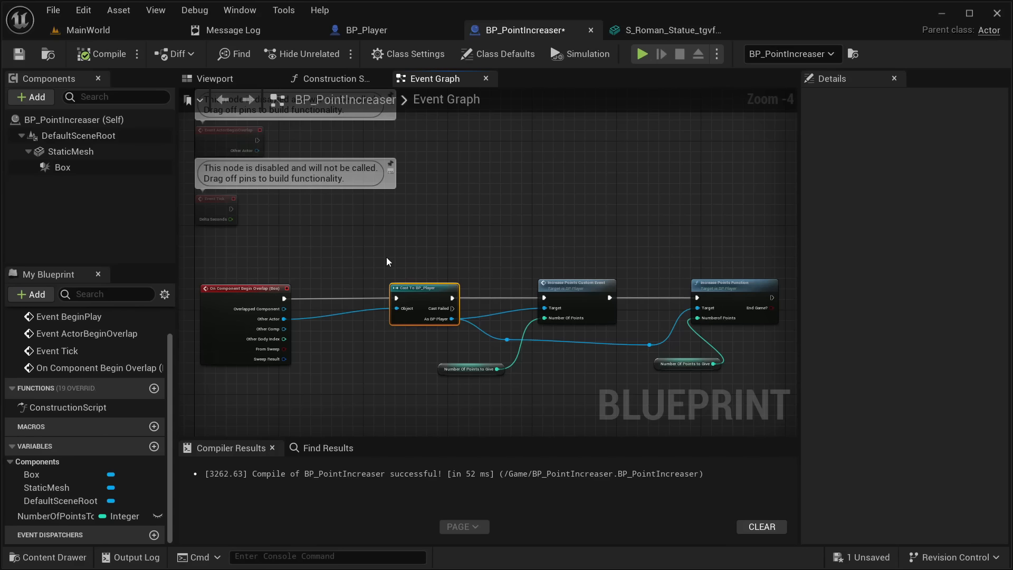
{"action": "left_click", "coordinate": [399, 35]}
{"action": "right_click_drag", "start_coordinate": [271, 281], "coordinate": [416, 237]}
{"action": "scroll", "coordinate": [432, 352], "scroll_direction": "down", "scroll_amount": 3}
{"action": "scroll", "coordinate": [440, 303], "scroll_direction": "up", "scroll_amount": 3}
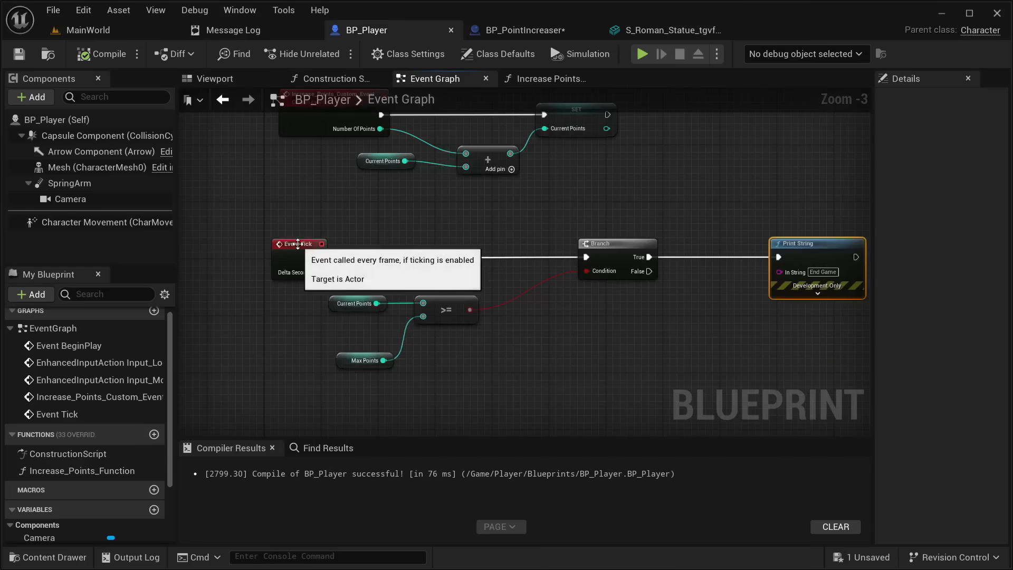
{"action": "right_click_drag", "start_coordinate": [547, 214], "coordinate": [412, 224]}
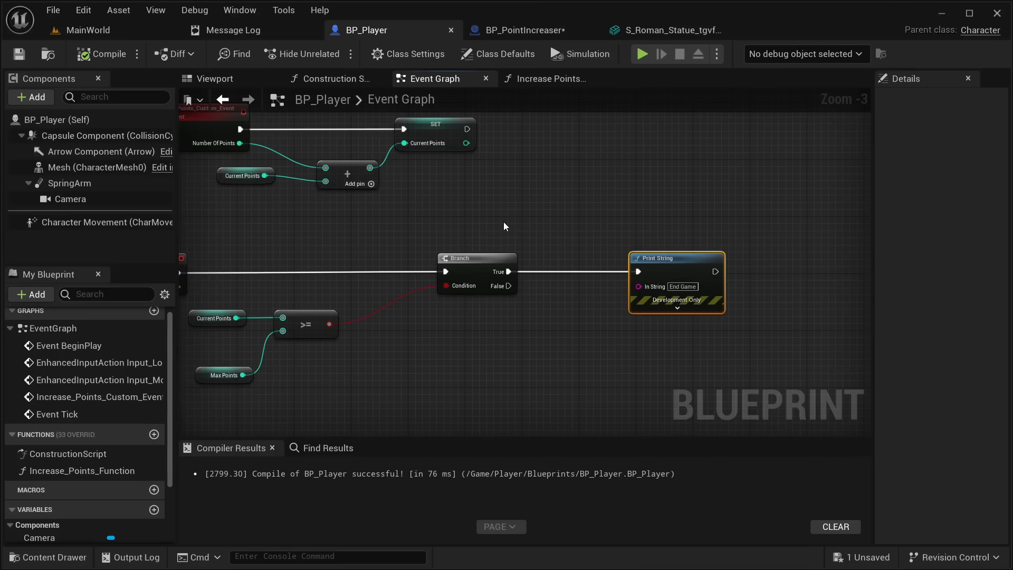
Save the pending changes to BP_PointIncreaser
{"action": "left_click", "coordinate": [526, 30]}
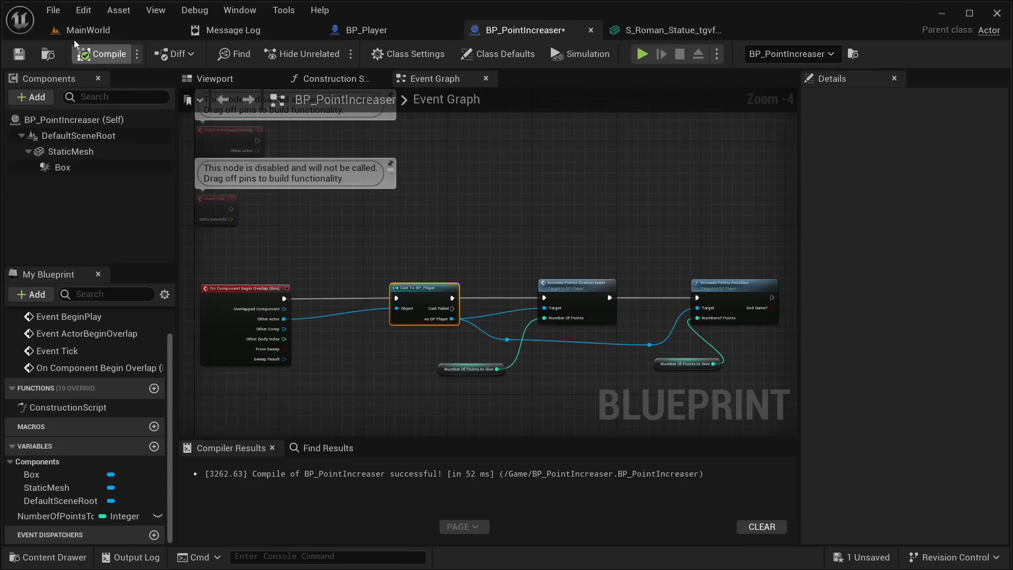
{"action": "left_click", "coordinate": [53, 10]}
{"action": "left_click", "coordinate": [73, 90]}
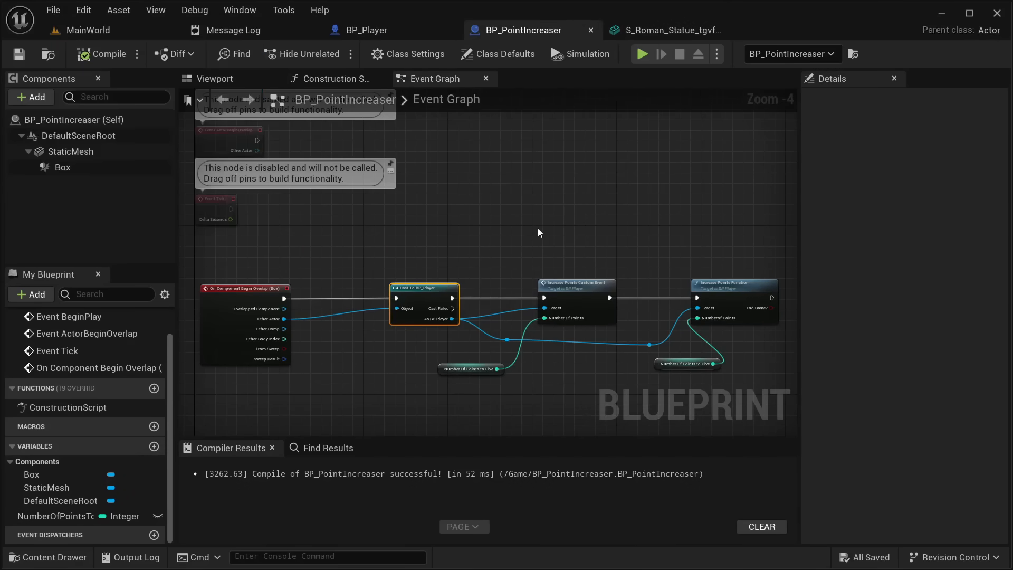
View the statue and the sky above it in MainWorld, and widen the Outliner and Details area
{"action": "left_click", "coordinate": [140, 38]}
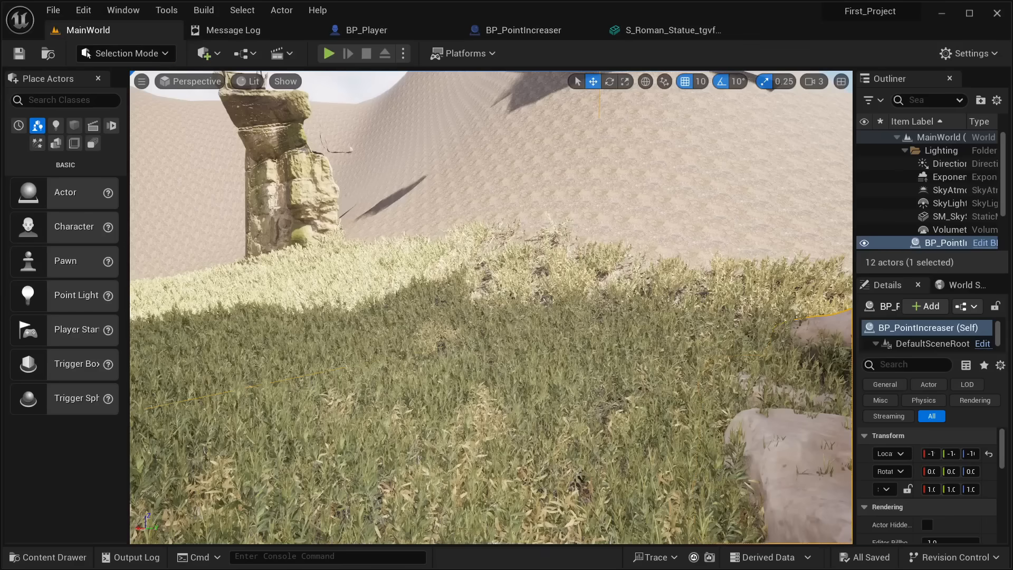
{"action": "right_click_drag", "start_coordinate": [491, 306], "coordinate": [114, 293]}
{"action": "key", "text": "w"}
{"action": "key", "text": "s"}
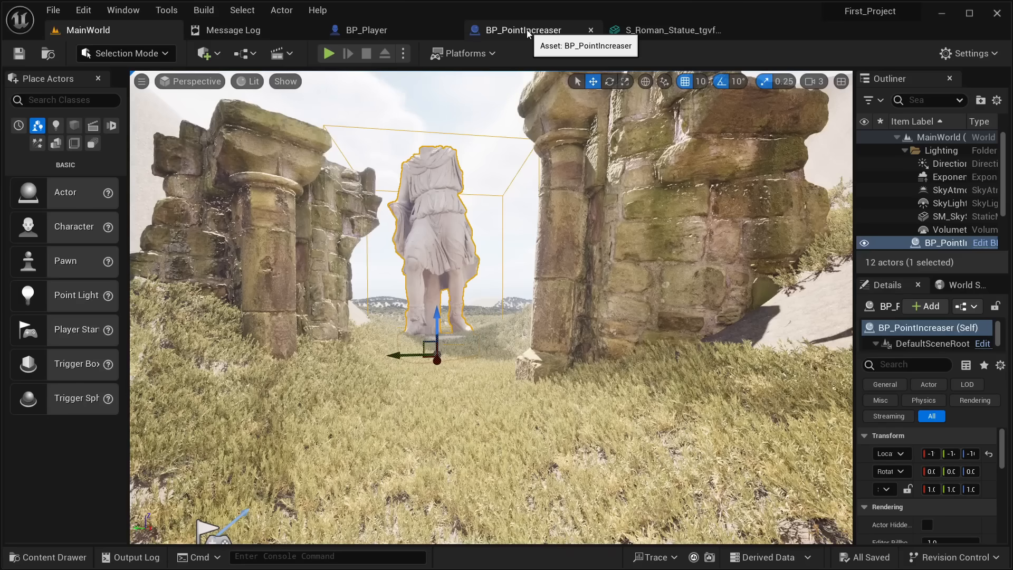
{"action": "right_click_drag", "start_coordinate": [508, 133], "coordinate": [508, 76]}
{"action": "key", "text": "w"}
{"action": "key", "text": "s"}
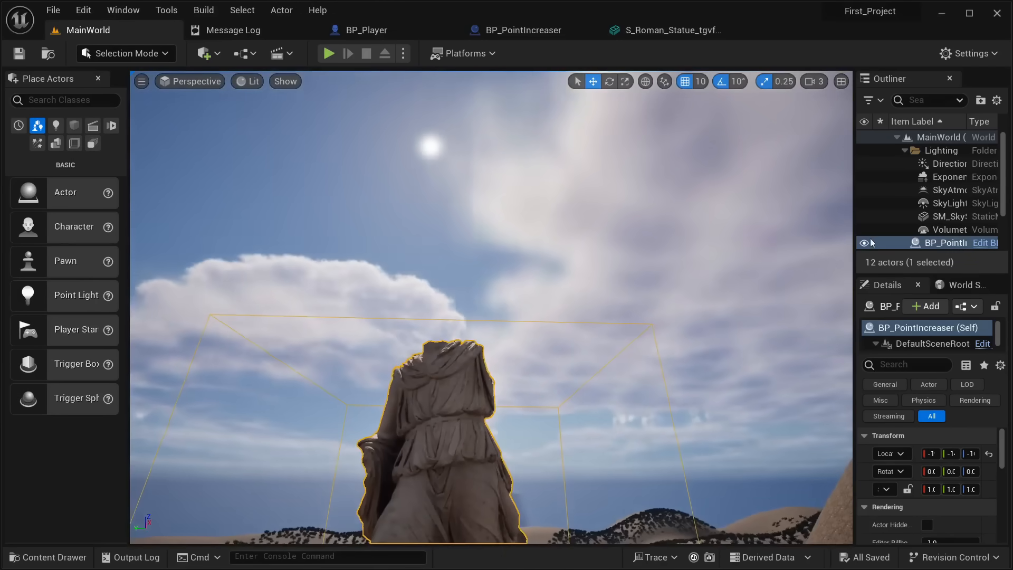
{"action": "left_click_drag", "start_coordinate": [854, 231], "coordinate": [764, 235]}
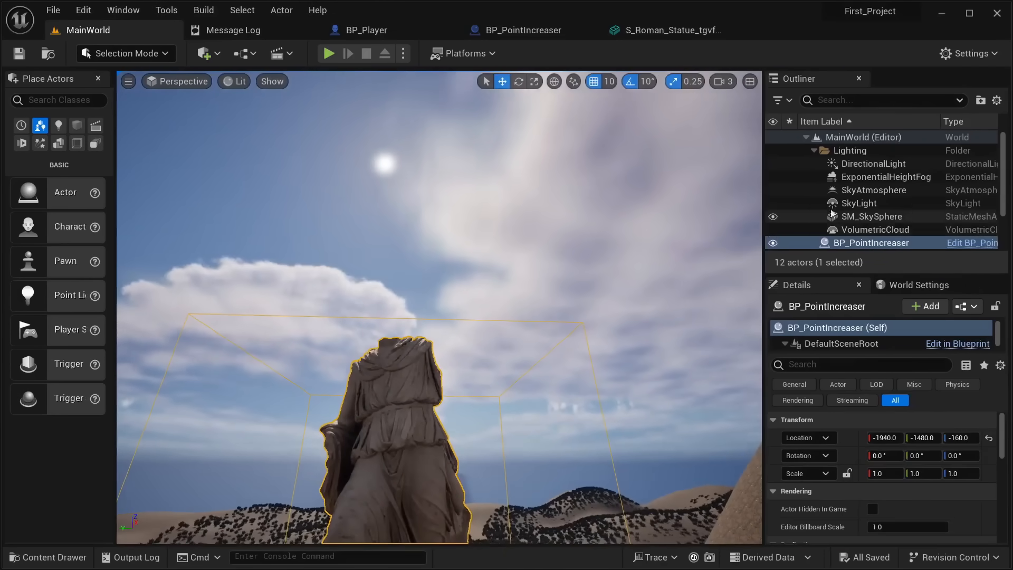
Rotate the DirectionalLight to about 106.9, -19.8, -7.1 degrees and check the lighting on the statue and ruins
{"action": "left_click", "coordinate": [865, 164]}
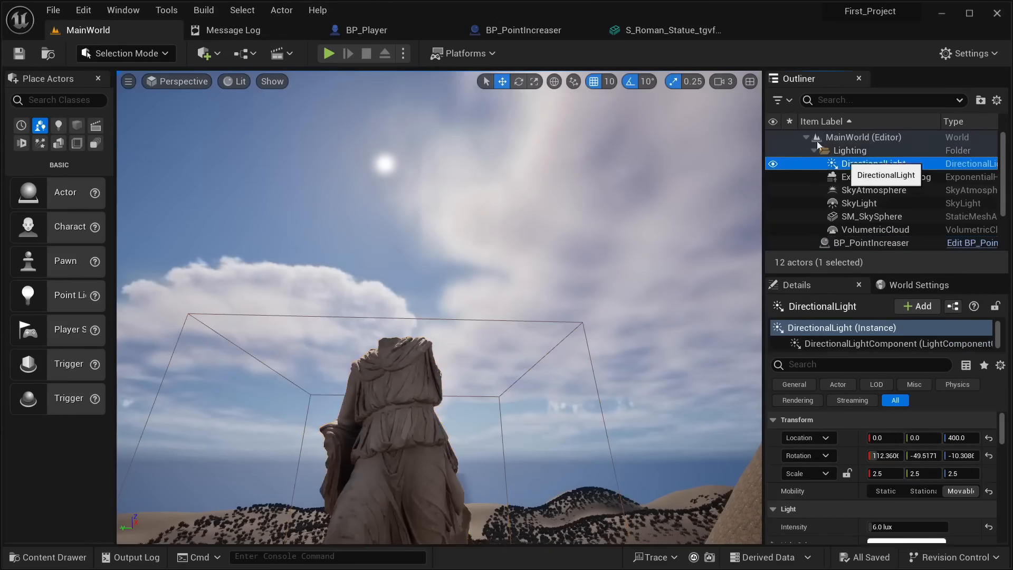
{"action": "left_click", "coordinate": [518, 83]}
{"action": "mouse_move", "coordinate": [504, 126]}
{"action": "right_mouse_down"}
{"action": "mouse_move", "coordinate": [492, 84]}
{"action": "mouse_move", "coordinate": [464, 222]}
{"action": "mouse_move", "coordinate": [466, 185]}
{"action": "mouse_move", "coordinate": [491, 180]}
{"action": "mouse_move", "coordinate": [502, 137]}
{"action": "right_mouse_up"}
{"action": "key", "text": "s"}
{"action": "key", "text": "s"}
{"action": "right_click_drag", "start_coordinate": [449, 164], "coordinate": [450, 188]}
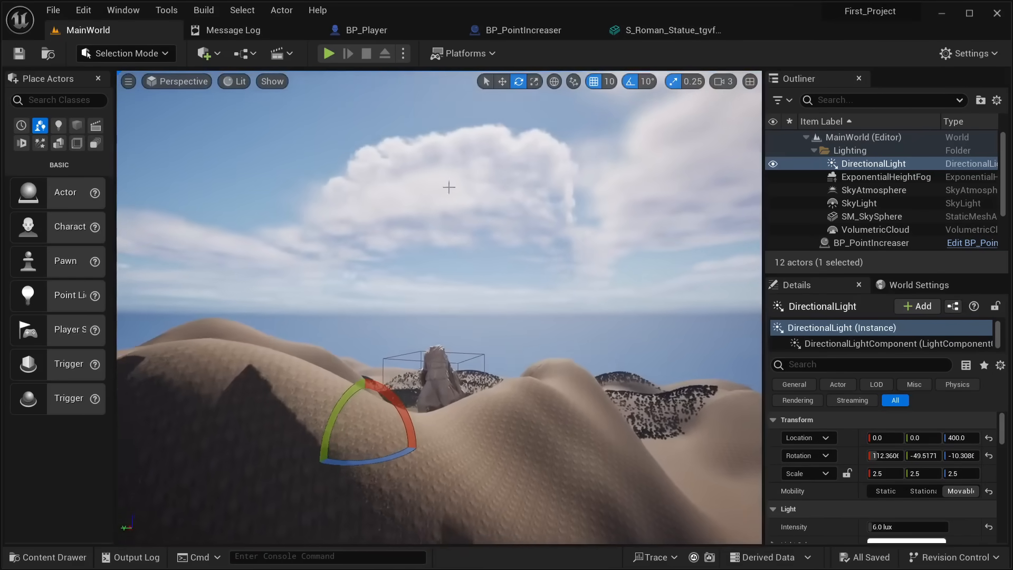
{"action": "left_click_drag", "start_coordinate": [351, 379], "coordinate": [337, 454]}
{"action": "key", "text": "w"}
{"action": "mouse_move", "coordinate": [439, 295]}
{"action": "right_mouse_down"}
{"action": "mouse_move", "coordinate": [435, 364]}
{"action": "mouse_move", "coordinate": [449, 378]}
{"action": "mouse_move", "coordinate": [441, 454]}
{"action": "mouse_move", "coordinate": [465, 327]}
{"action": "mouse_move", "coordinate": [560, 422]}
{"action": "mouse_move", "coordinate": [538, 375]}
{"action": "mouse_move", "coordinate": [446, 306]}
{"action": "right_mouse_up"}
{"action": "key", "text": "s"}
{"action": "key", "text": "w"}
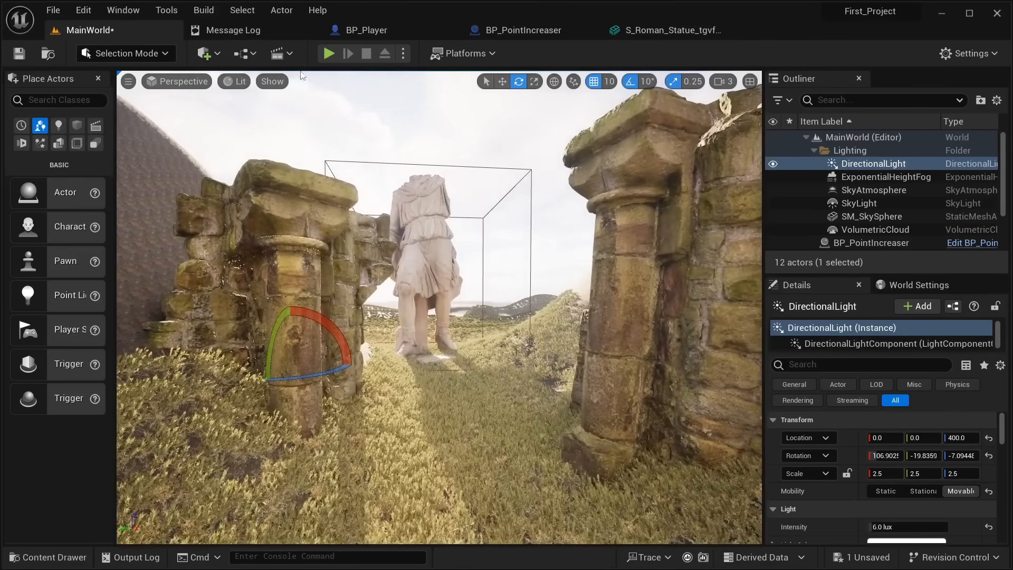
Play-test MainWorld with the rotated DirectionalLight, walking the character toward the statue, and stop the session
{"action": "left_click", "coordinate": [328, 54]}
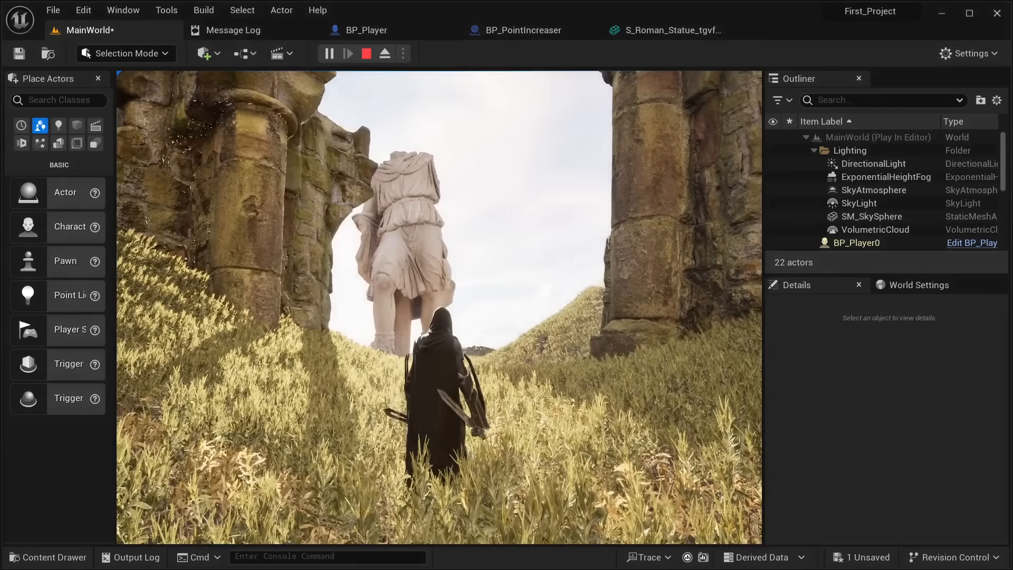
{"action": "key", "text": "w"}
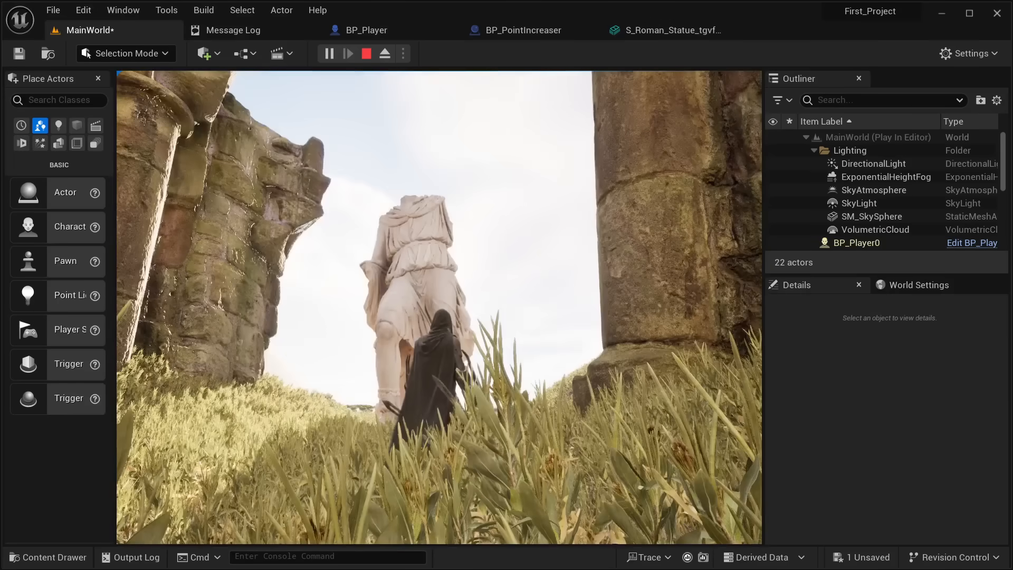
{"action": "key", "text": "Escape"}
Examine the disabled BeginPlay, ActorBeginOverlap and Tick event nodes above the overlap logic in BP_PointIncreaser's Event Graph
{"action": "left_click", "coordinate": [523, 31]}
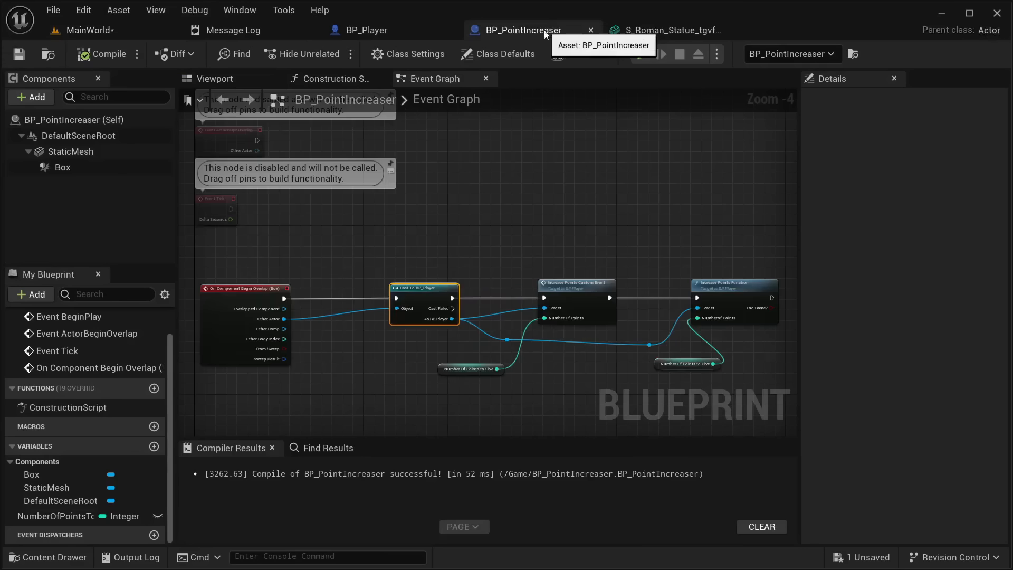
{"action": "right_click_drag", "start_coordinate": [560, 160], "coordinate": [451, 257]}
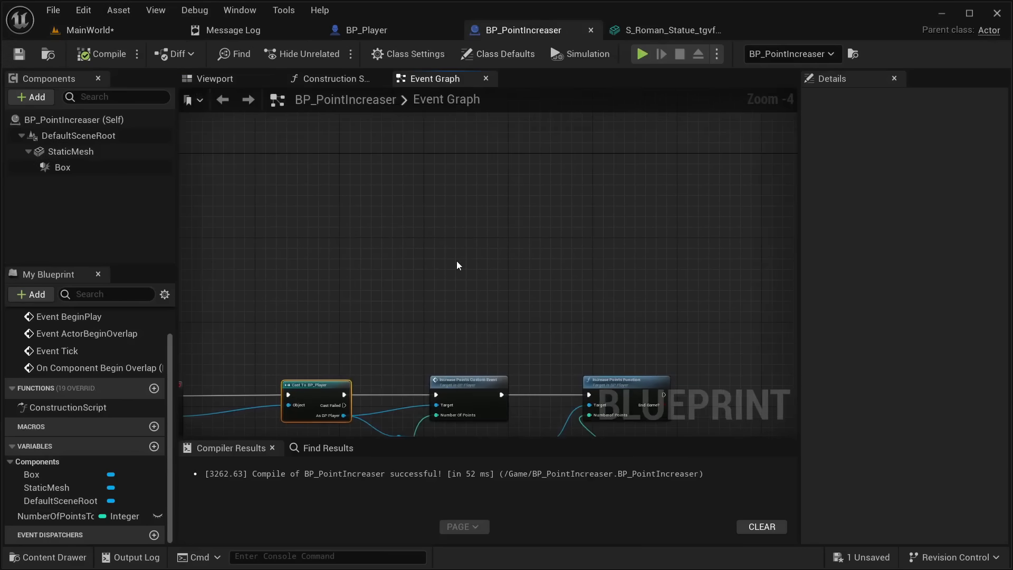
{"action": "scroll", "coordinate": [457, 265], "scroll_direction": "down", "scroll_amount": 2}
{"action": "right_click_drag", "start_coordinate": [382, 279], "coordinate": [515, 330]}
{"action": "scroll", "coordinate": [467, 295], "scroll_direction": "up", "scroll_amount": 4}
{"action": "left_click_drag", "start_coordinate": [465, 349], "coordinate": [331, 281]}
{"action": "left_click_drag", "start_coordinate": [450, 241], "coordinate": [336, 190]}
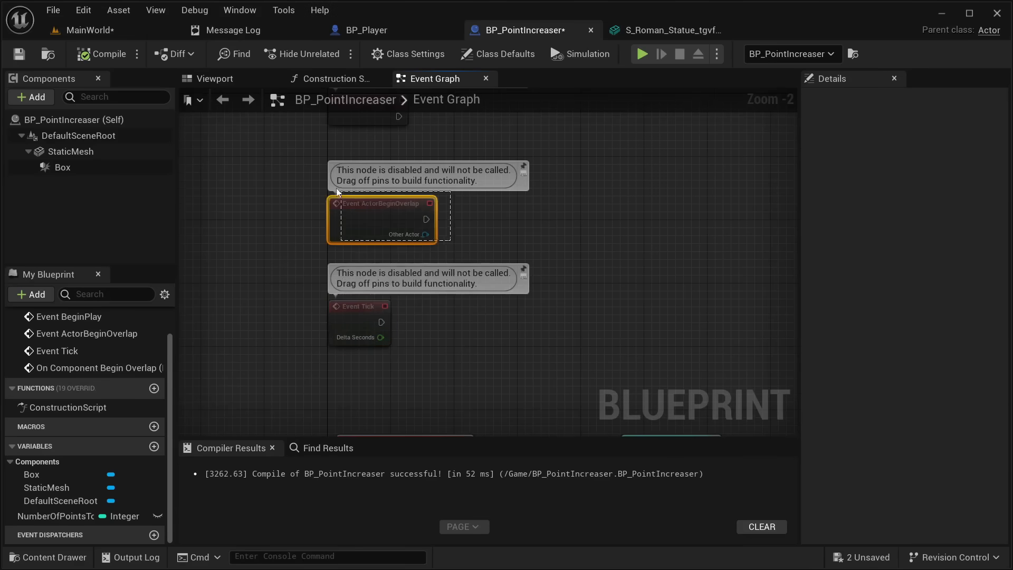
{"action": "right_click_drag", "start_coordinate": [294, 162], "coordinate": [302, 293]}
{"action": "left_click_drag", "start_coordinate": [449, 269], "coordinate": [385, 242]}
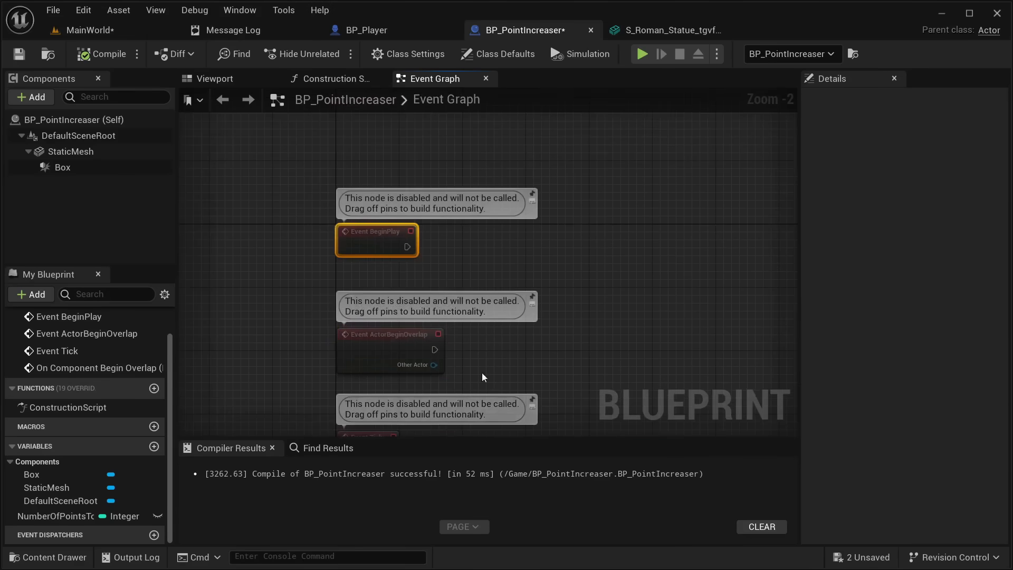
{"action": "left_click_drag", "start_coordinate": [483, 374], "coordinate": [321, 315]}
{"action": "left_click_drag", "start_coordinate": [469, 270], "coordinate": [317, 201]}
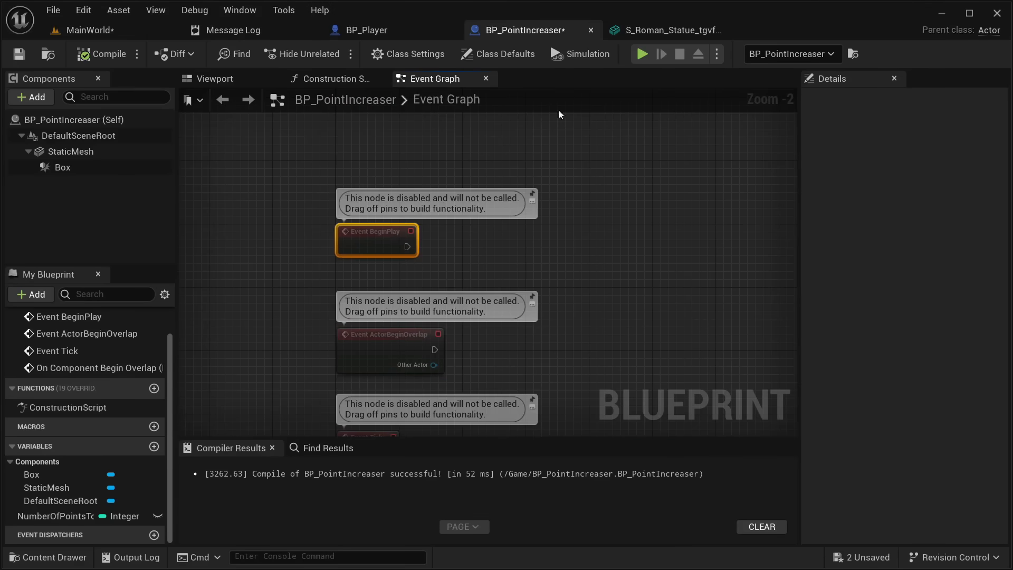
Look over BP_Player's Event Graph from the BeginPlay input setup to the uncommented Increase_Points_Custom_Event and Event Tick nodes
{"action": "left_click", "coordinate": [384, 35]}
{"action": "scroll", "coordinate": [414, 407], "scroll_direction": "down", "scroll_amount": 5}
{"action": "right_click_drag", "start_coordinate": [454, 242], "coordinate": [426, 417]}
{"action": "right_click_drag", "start_coordinate": [400, 368], "coordinate": [179, 368]}
{"action": "scroll", "coordinate": [345, 313], "scroll_direction": "up", "scroll_amount": 7}
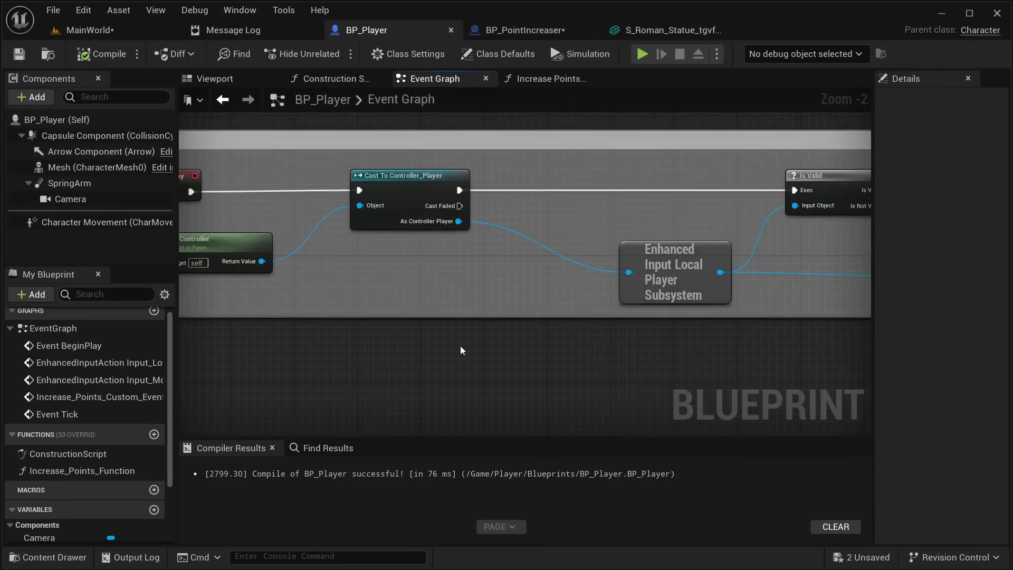
{"action": "scroll", "coordinate": [530, 340], "scroll_direction": "down", "scroll_amount": 3}
{"action": "right_click_drag", "start_coordinate": [531, 341], "coordinate": [314, 288]}
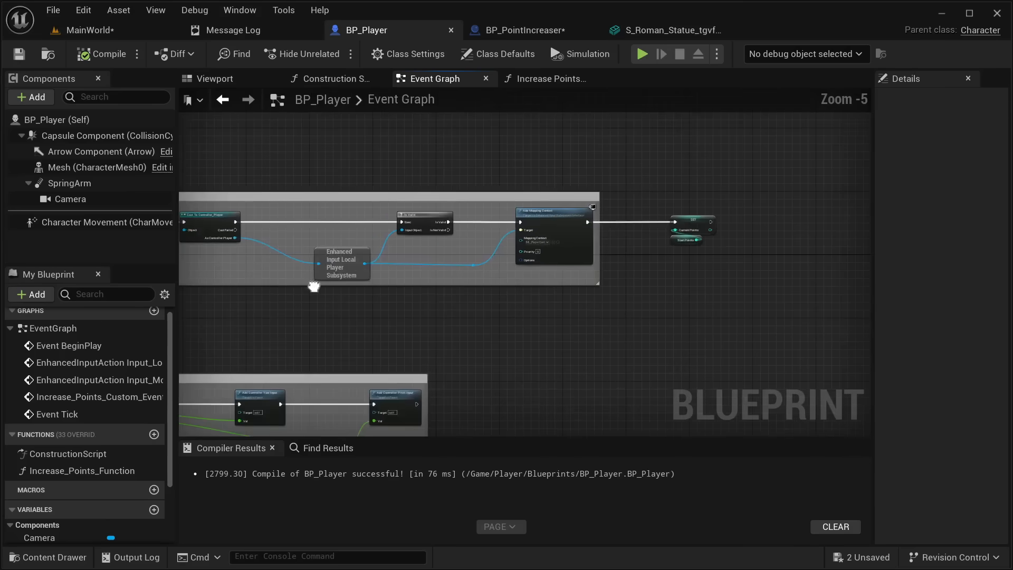
{"action": "right_click_drag", "start_coordinate": [567, 296], "coordinate": [414, 294]}
{"action": "right_click_drag", "start_coordinate": [498, 284], "coordinate": [793, 95]}
{"action": "right_click_drag", "start_coordinate": [739, 340], "coordinate": [726, 101]}
{"action": "scroll", "coordinate": [619, 296], "scroll_direction": "down", "scroll_amount": 2}
{"action": "scroll", "coordinate": [508, 337], "scroll_direction": "up", "scroll_amount": 2}
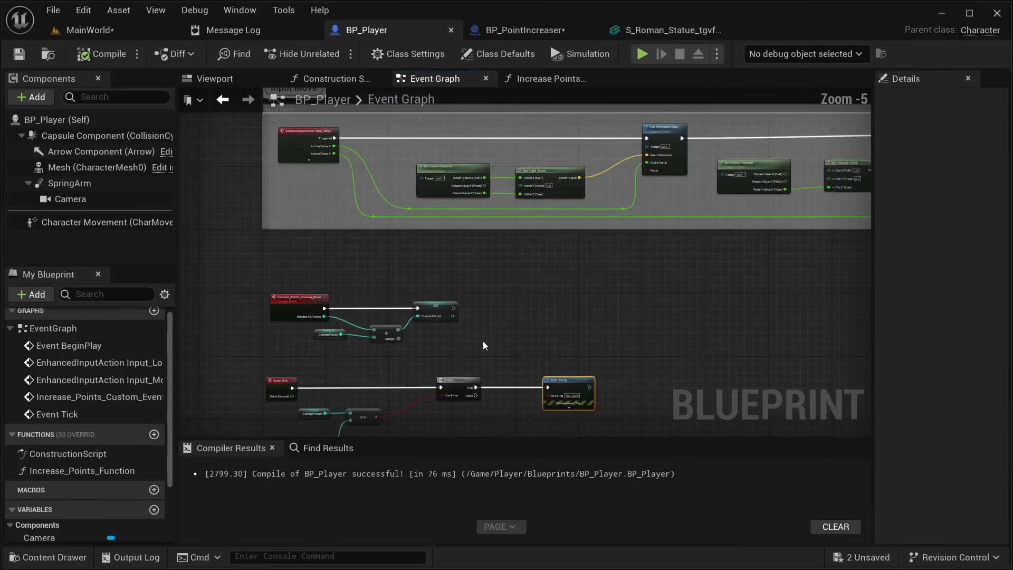
Group the Increase_Points_Custom_Event nodes in a comment titled "Increase Points Custom Event" and enable its bubble when zoomed
{"action": "mouse_move", "coordinate": [435, 369]}
{"action": "right_mouse_down"}
{"action": "mouse_move", "coordinate": [579, 306]}
{"action": "mouse_move", "coordinate": [493, 358]}
{"action": "right_mouse_up"}
{"action": "scroll", "coordinate": [499, 343], "scroll_direction": "up", "scroll_amount": 2}
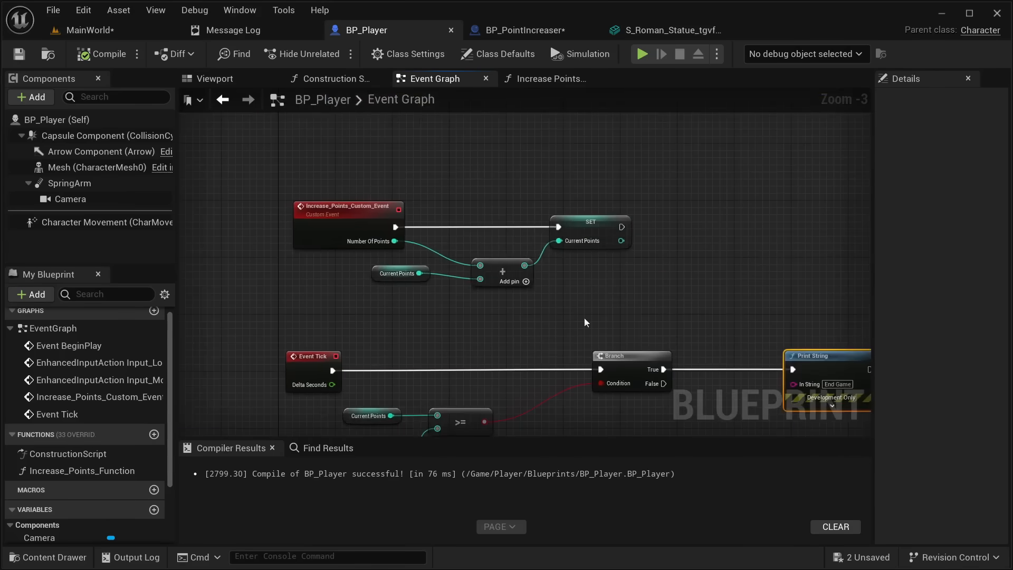
{"action": "left_click_drag", "start_coordinate": [668, 309], "coordinate": [280, 190]}
{"action": "type", "text": "c"}
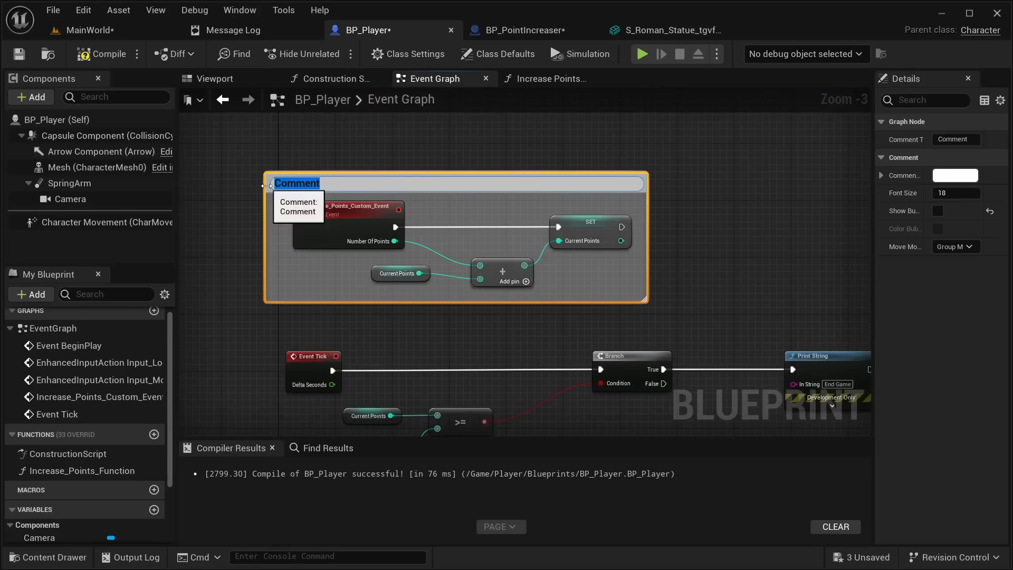
{"action": "type", "text": "Increase Poi"}
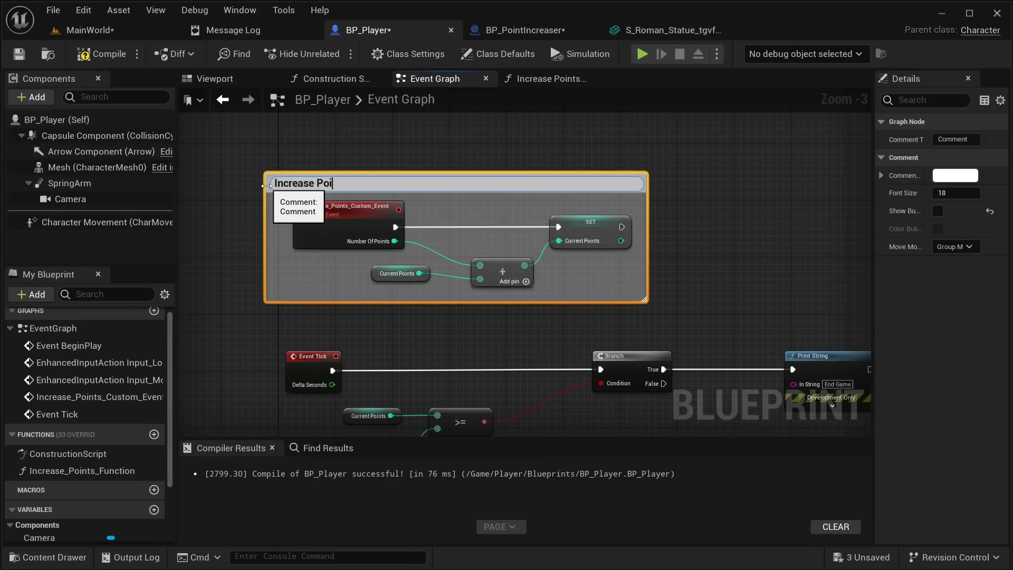
{"action": "type", "text": "nts Custom Event"}
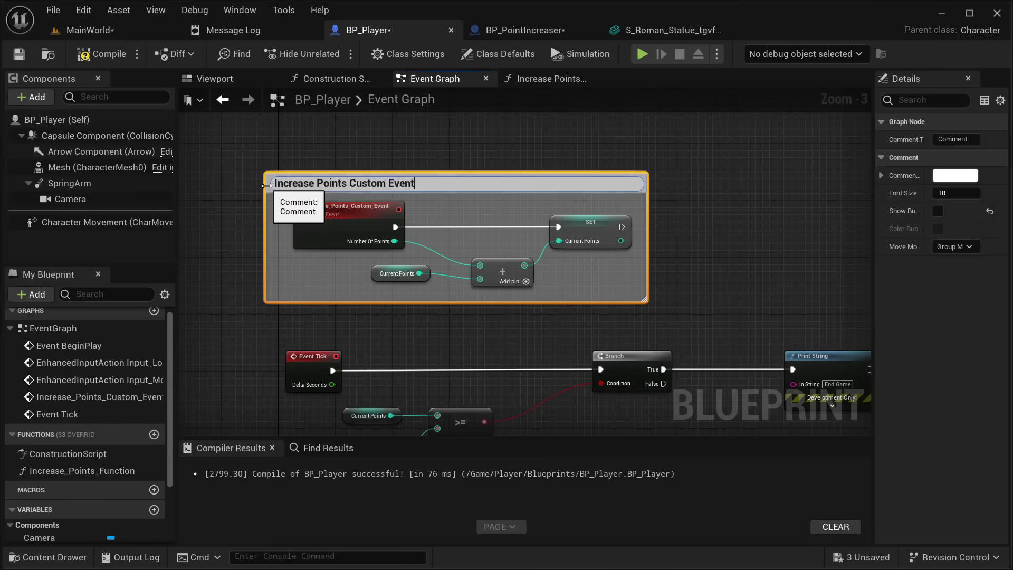
{"action": "key", "text": "Return"}
{"action": "left_click", "coordinate": [938, 215]}
Group the Event Tick nodes in a comment titled "Event Tick", enable its bubble when zoomed, and move the group slightly down
{"action": "scroll", "coordinate": [586, 185], "scroll_direction": "down", "scroll_amount": 2}
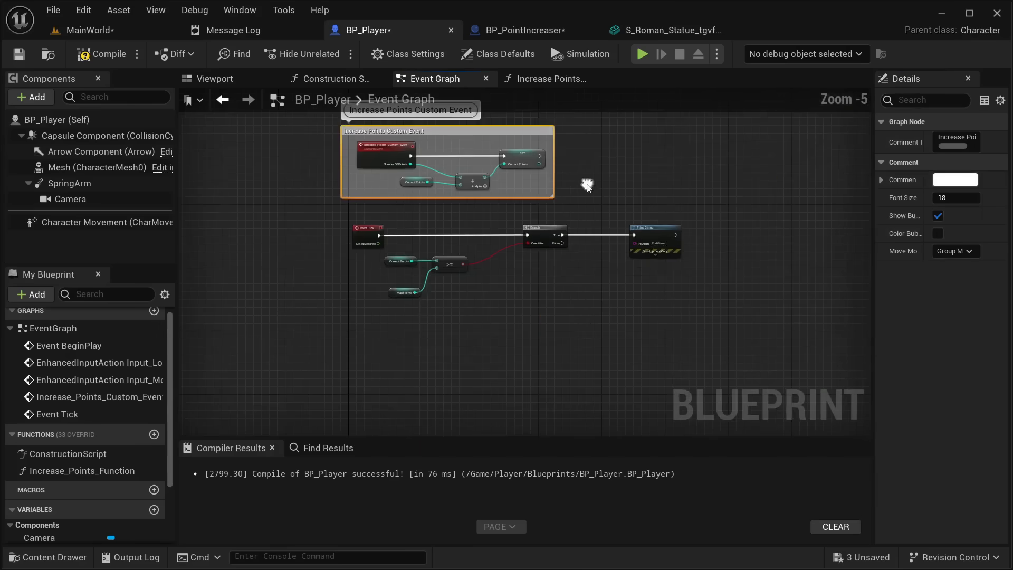
{"action": "left_click_drag", "start_coordinate": [697, 311], "coordinate": [346, 209]}
{"action": "key", "text": "c"}
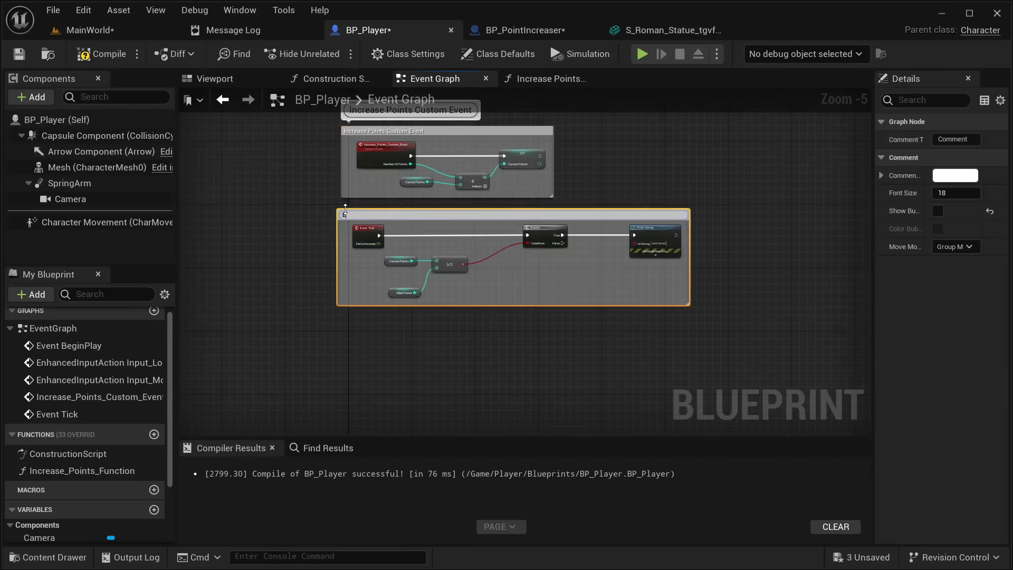
{"action": "type", "text": "Event Tick"}
{"action": "key", "text": "Return"}
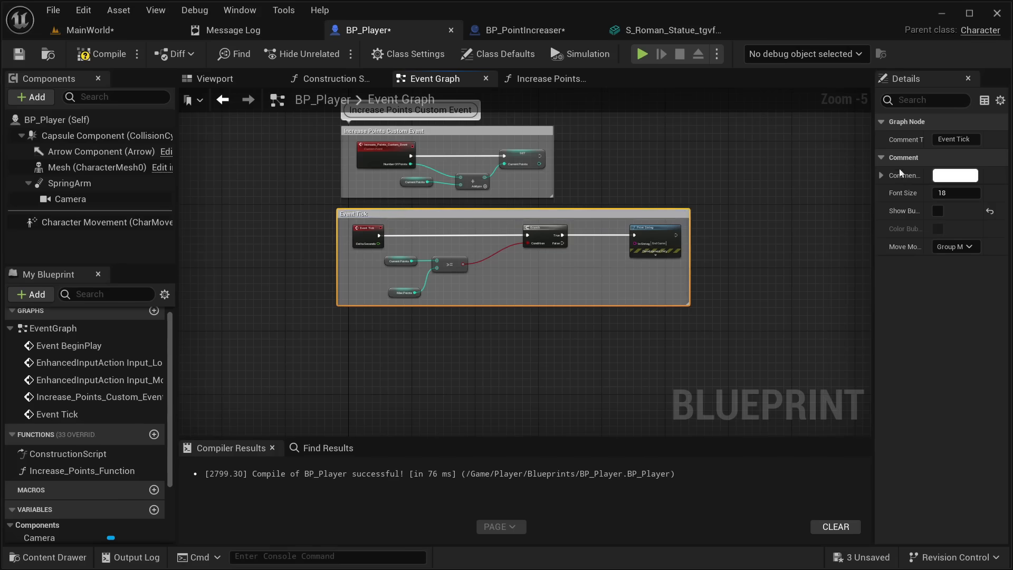
{"action": "left_click", "coordinate": [938, 211]}
{"action": "left_click_drag", "start_coordinate": [475, 221], "coordinate": [483, 242]}
Compile and save BP_Player, and save all remaining changes from MainWorld
{"action": "left_click", "coordinate": [101, 53]}
{"action": "left_click", "coordinate": [19, 54]}
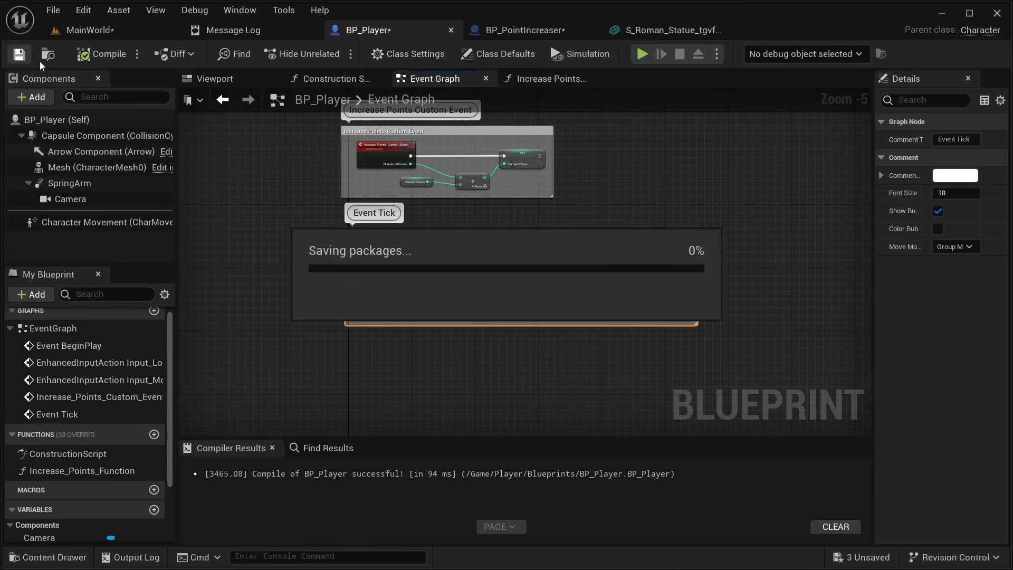
{"action": "left_click", "coordinate": [90, 30]}
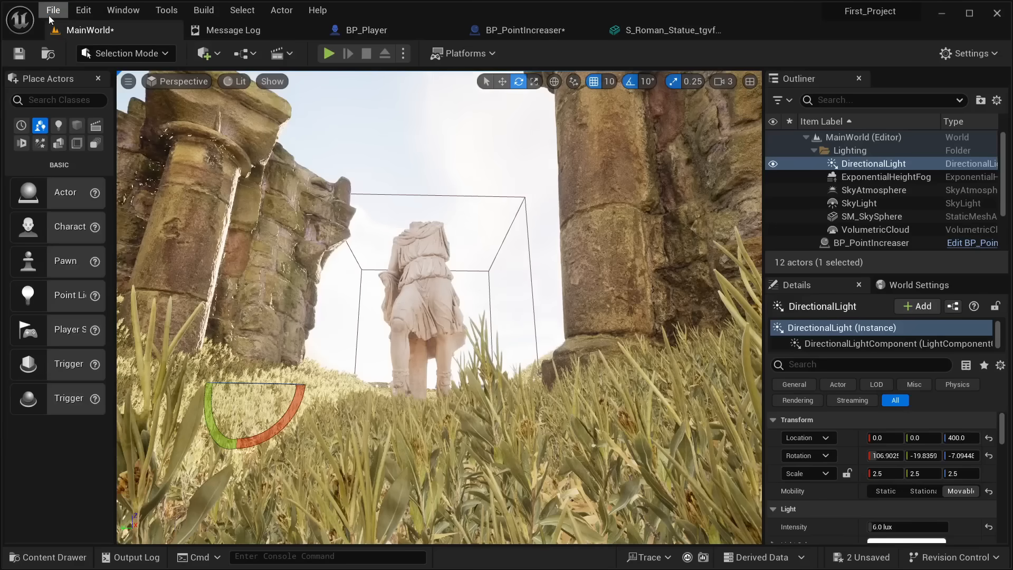
{"action": "left_click", "coordinate": [51, 13]}
{"action": "left_click", "coordinate": [116, 181]}
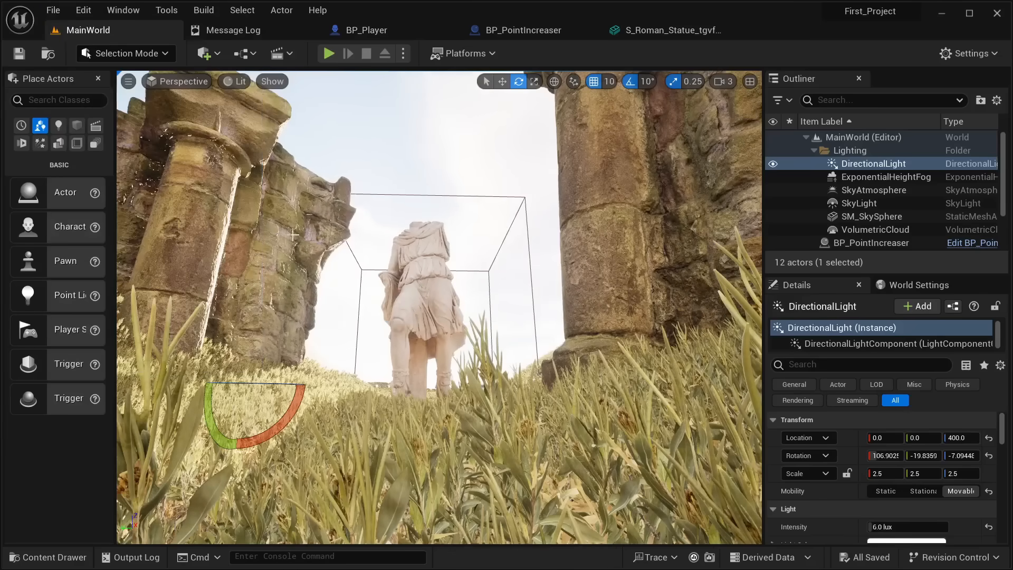
View the statue between the ruins in MainWorld and look at the top of BP_PointIncreaser's Event Graph
{"action": "right_click_drag", "start_coordinate": [344, 233], "coordinate": [318, 270]}
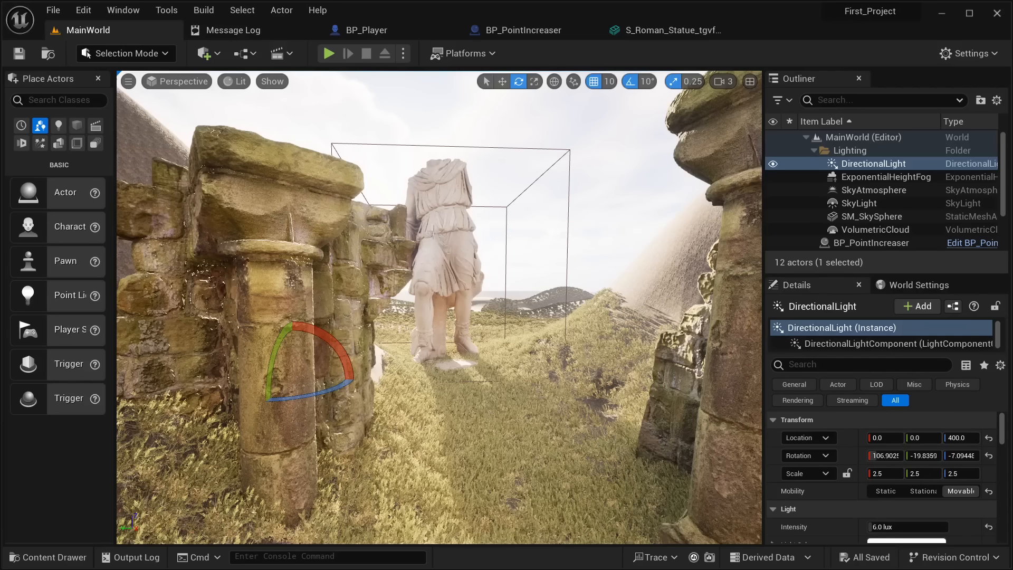
{"action": "left_click", "coordinate": [524, 30]}
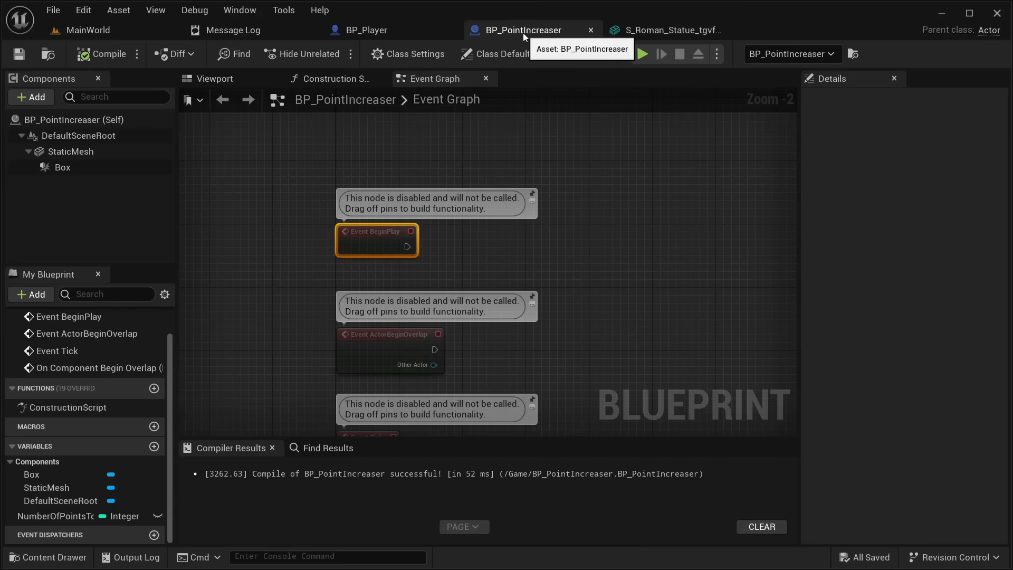
{"action": "right_click_drag", "start_coordinate": [609, 185], "coordinate": [669, 223]}
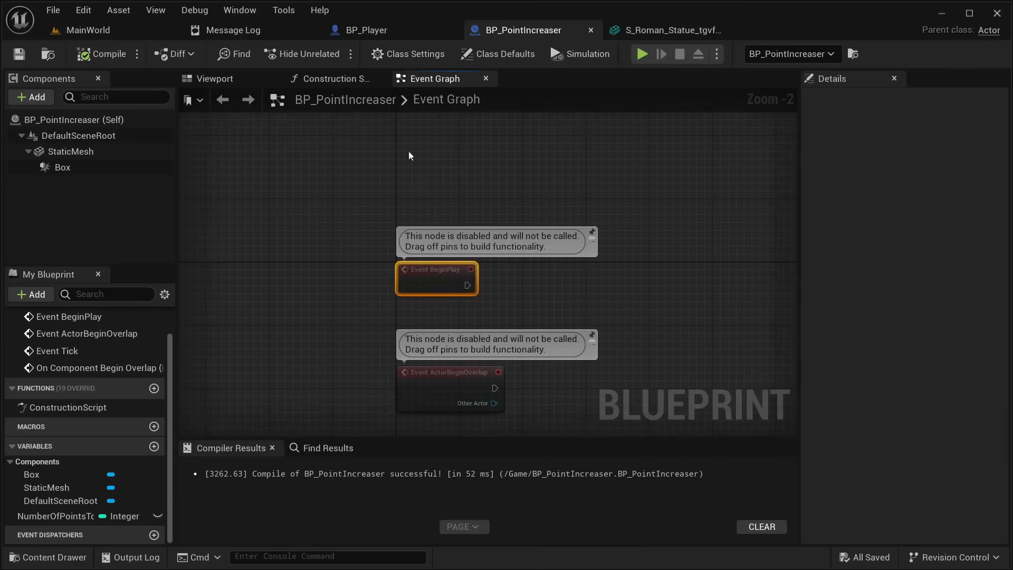
Return to MainWorld and survey the statue and both ruined columns from farther back
{"action": "left_click", "coordinate": [88, 30]}
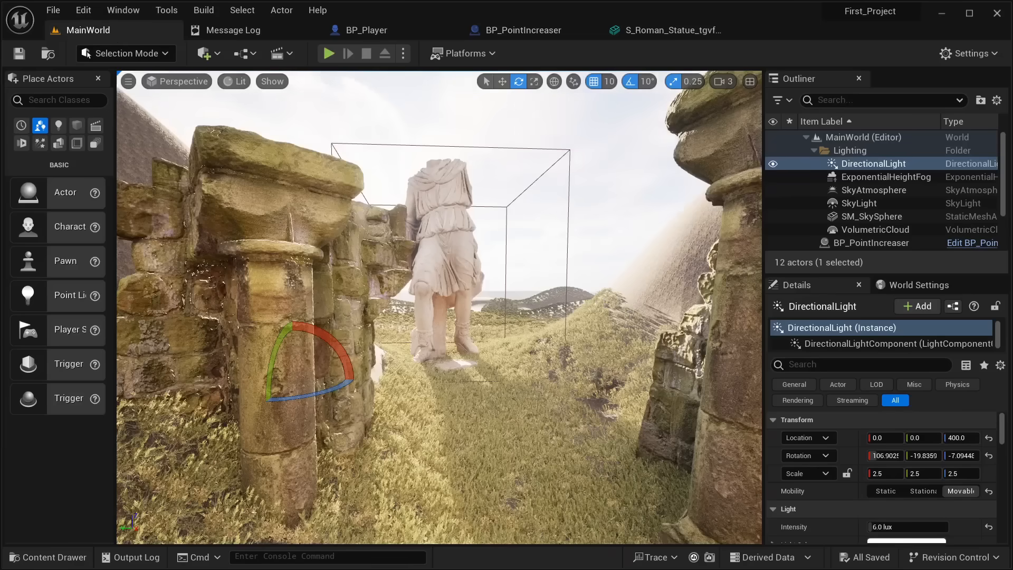
{"action": "right_click_drag", "start_coordinate": [439, 307], "coordinate": [420, 291]}
{"action": "key", "text": "w"}
{"action": "key", "text": "s"}
{"action": "key", "text": "a"}
{"action": "key", "text": "w"}
{"action": "key", "text": "s"}
{"action": "key", "text": "w"}
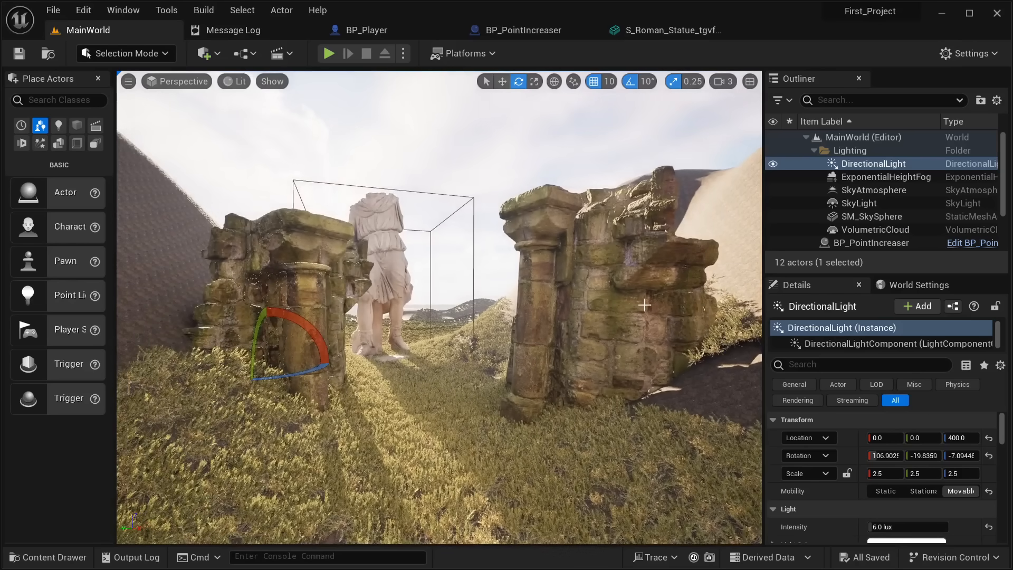
{"action": "right_click_drag", "start_coordinate": [553, 324], "coordinate": [577, 328]}
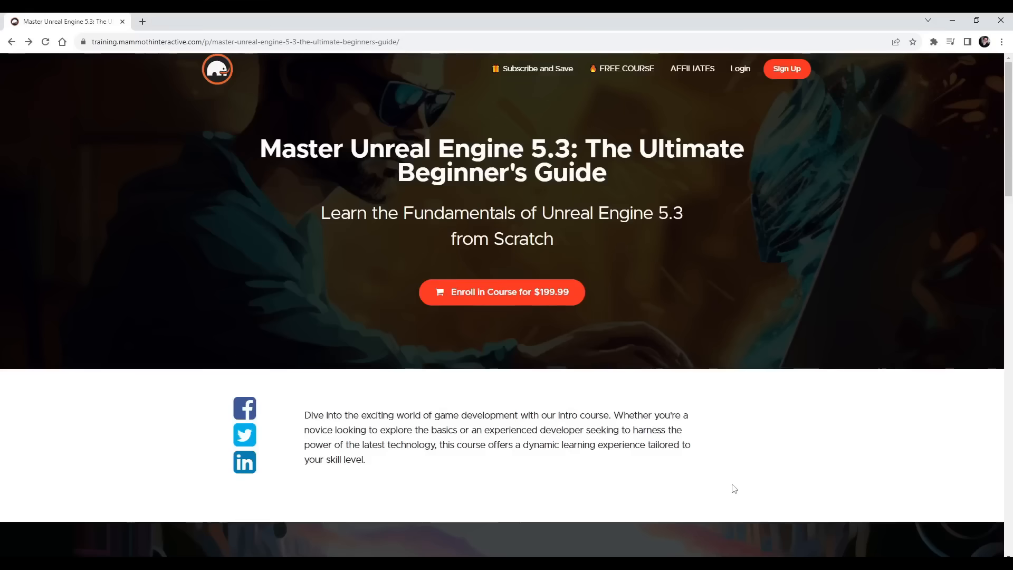
In the browser, open the checkout for the Master Unreal Engine 5.3 course and apply the coupon code MAMMOTH
{"action": "left_click", "coordinate": [524, 302]}
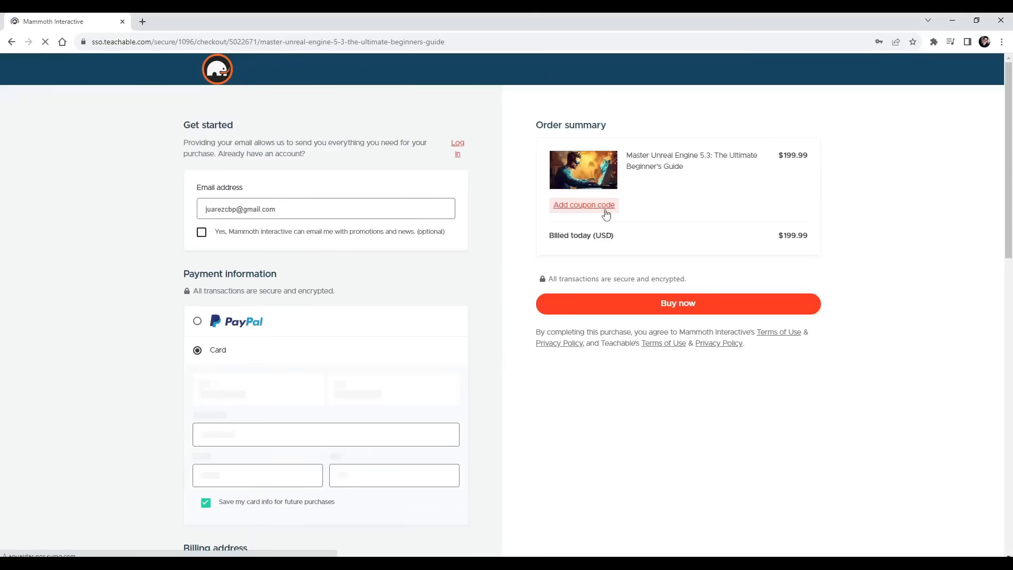
{"action": "left_click", "coordinate": [584, 205]}
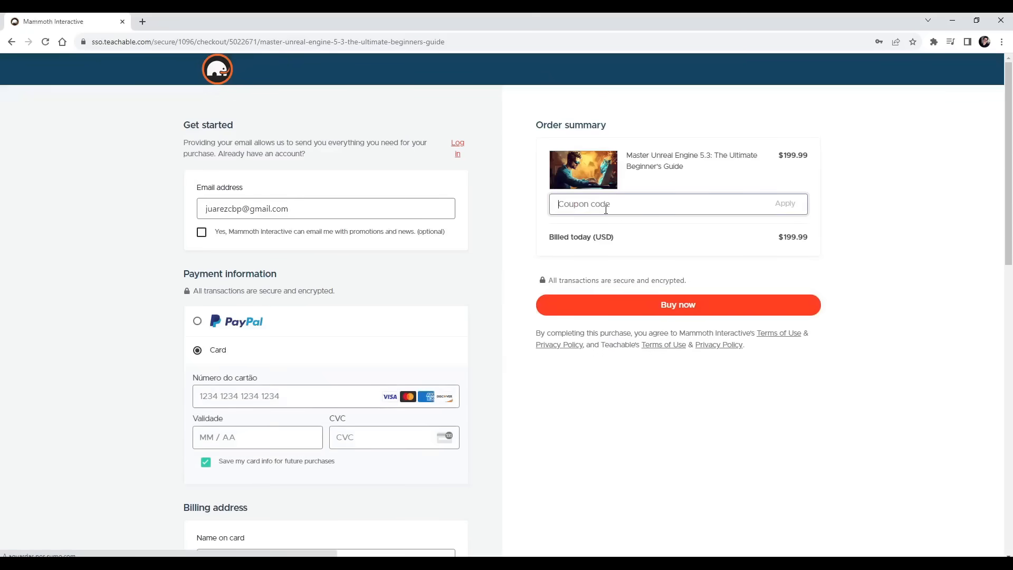
{"action": "type", "text": "MAMMOTH"}
{"action": "left_click", "coordinate": [779, 206]}
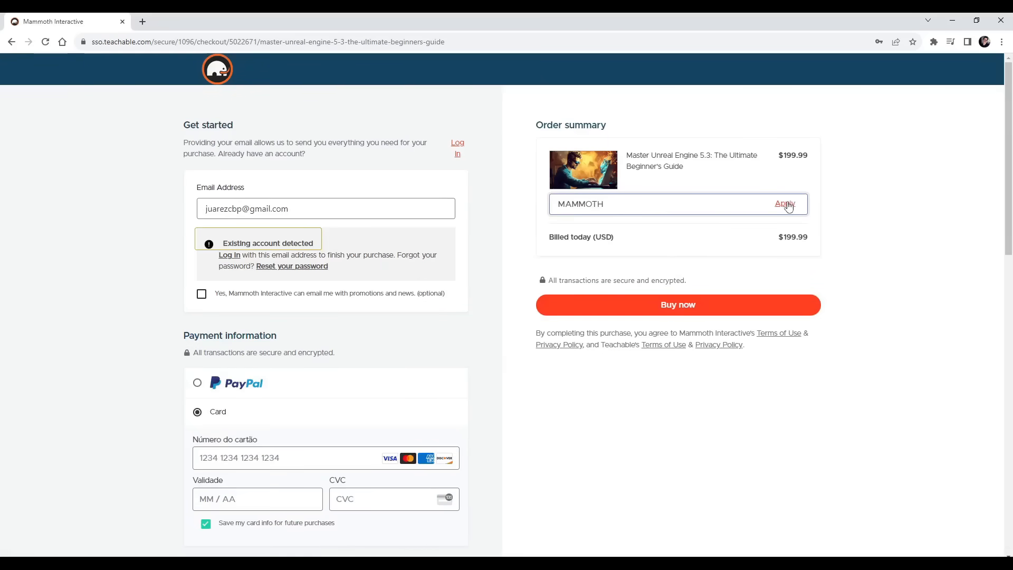